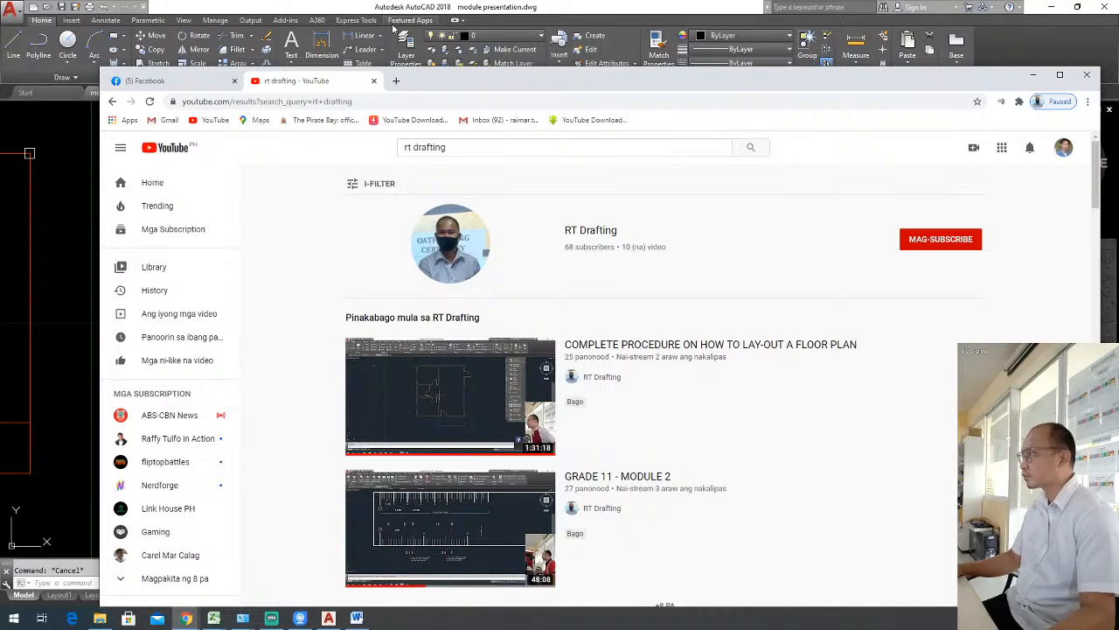
pyautogui.moveTo(537, 87)
pyautogui.mouseDown()
pyautogui.moveTo(840, 125)
pyautogui.moveTo(1118, 96)
pyautogui.mouseUp()
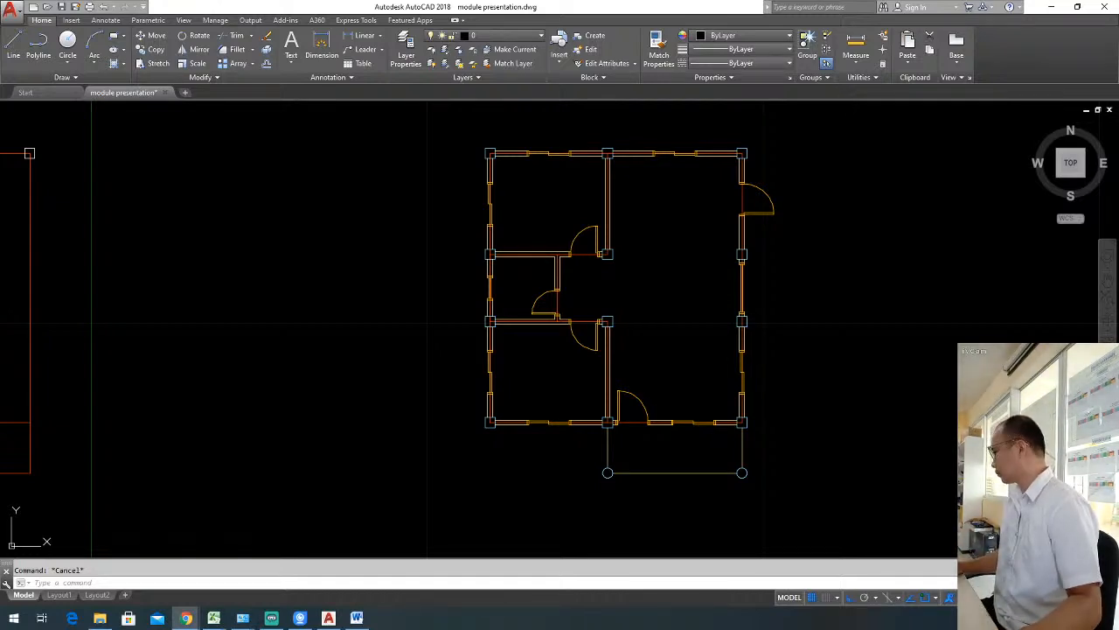
pyautogui.moveTo(666, 292); pyautogui.dragTo(579, 310, button='middle')
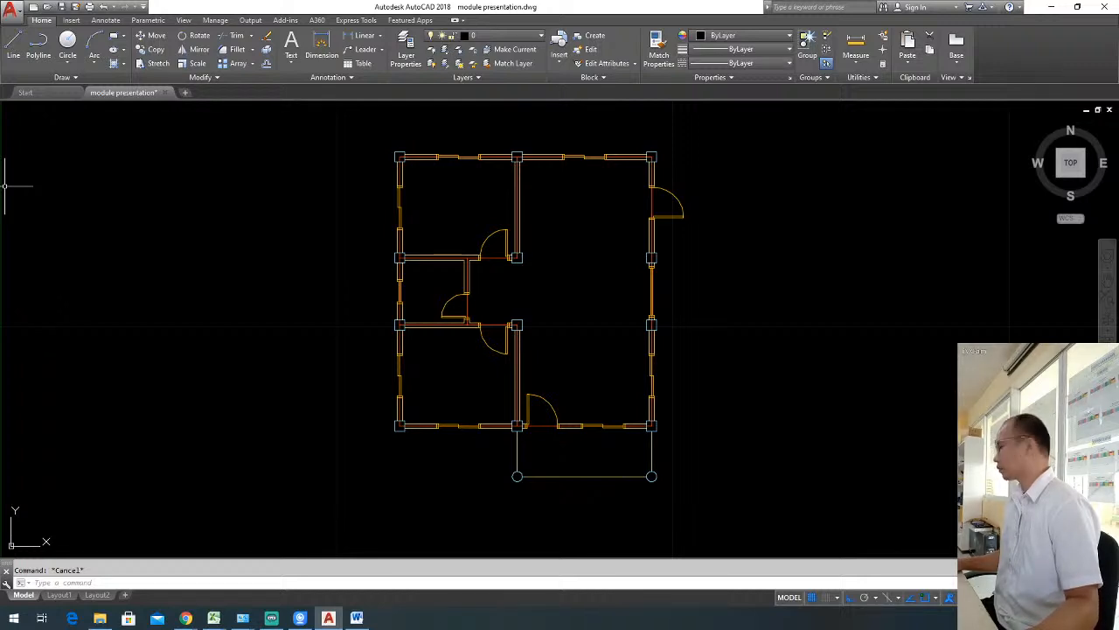
pyautogui.hotkey('alt', 'Tab')
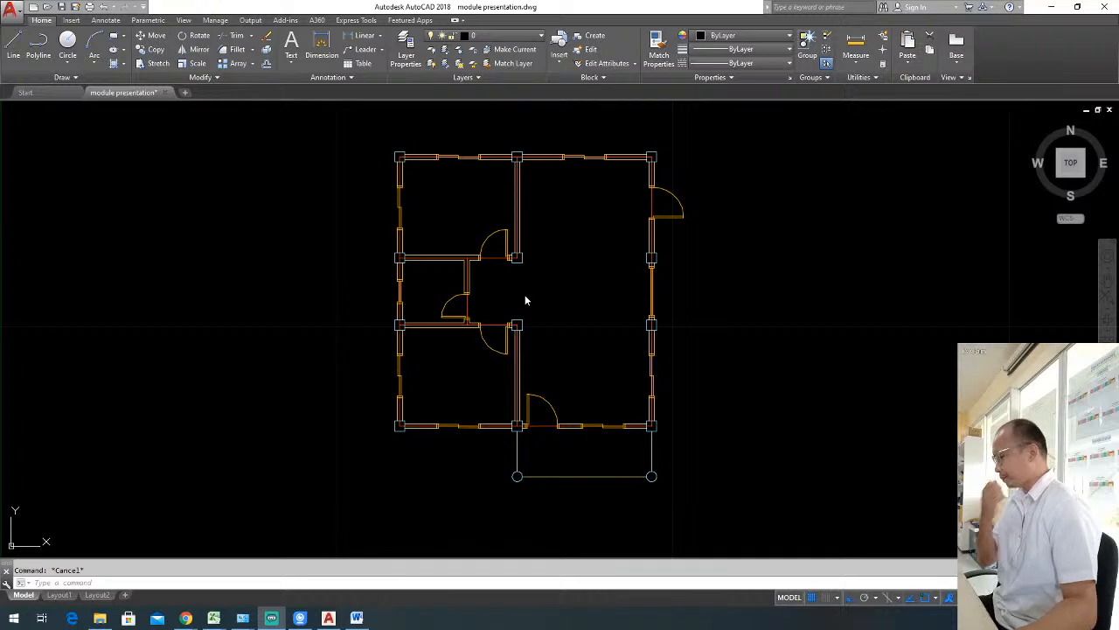
pyautogui.moveTo(580, 310)
pyautogui.mouseDown(button='middle')
pyautogui.moveTo(609, 312)
pyautogui.moveTo(562, 314)
pyautogui.mouseUp(button='middle')
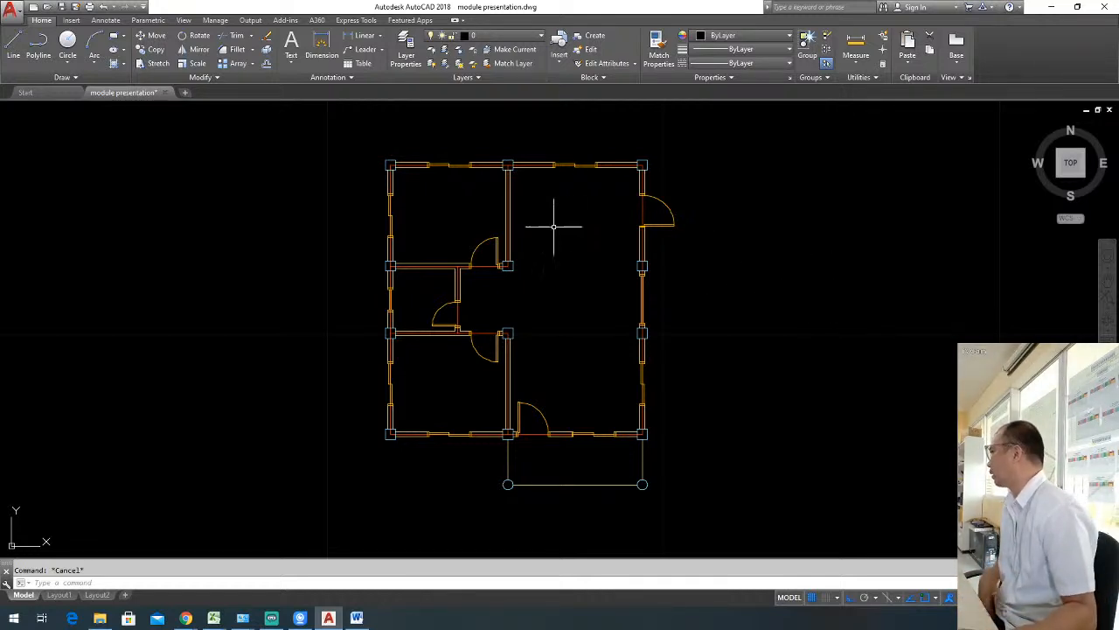
pyautogui.moveTo(505, 309); pyautogui.dragTo(539, 305, button='middle')
pyautogui.scroll(2, 545, 298)
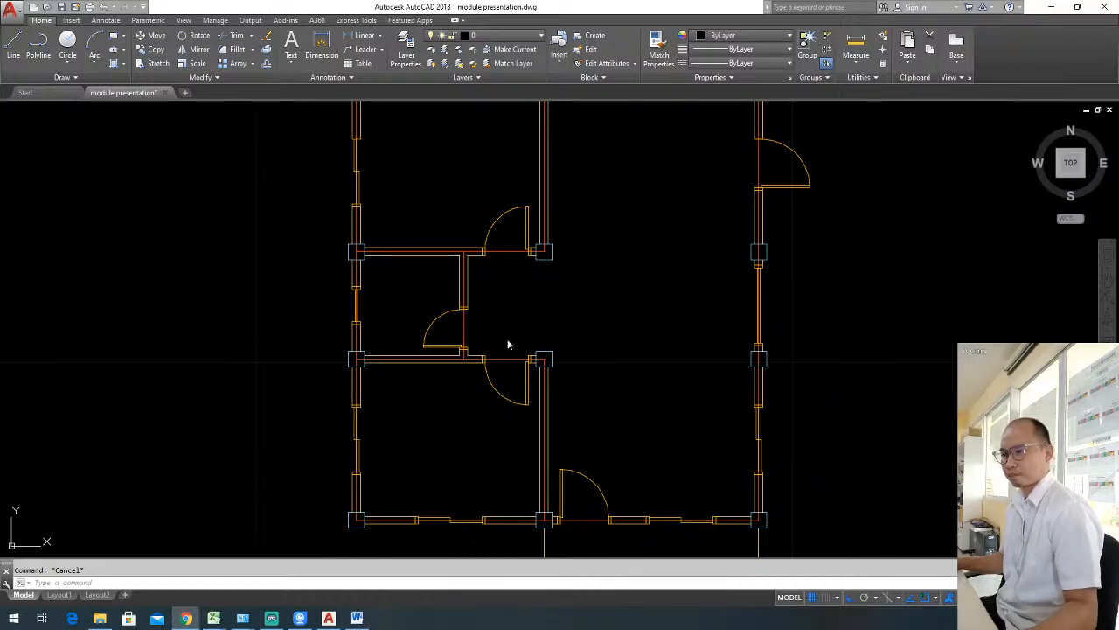
pyautogui.click(1027, 618)
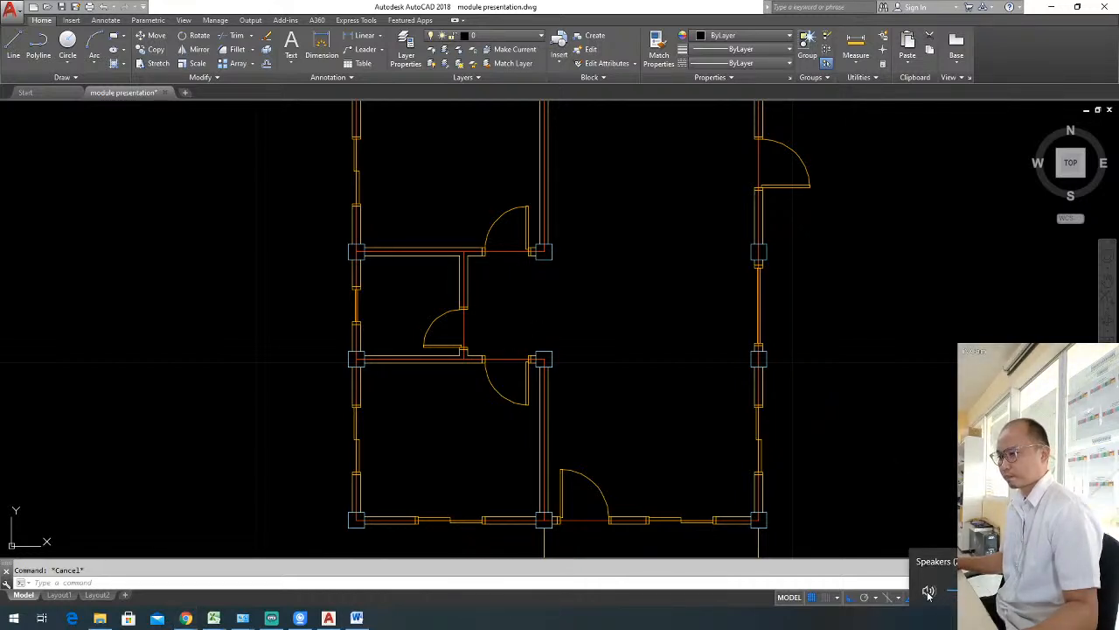
pyautogui.click(828, 368)
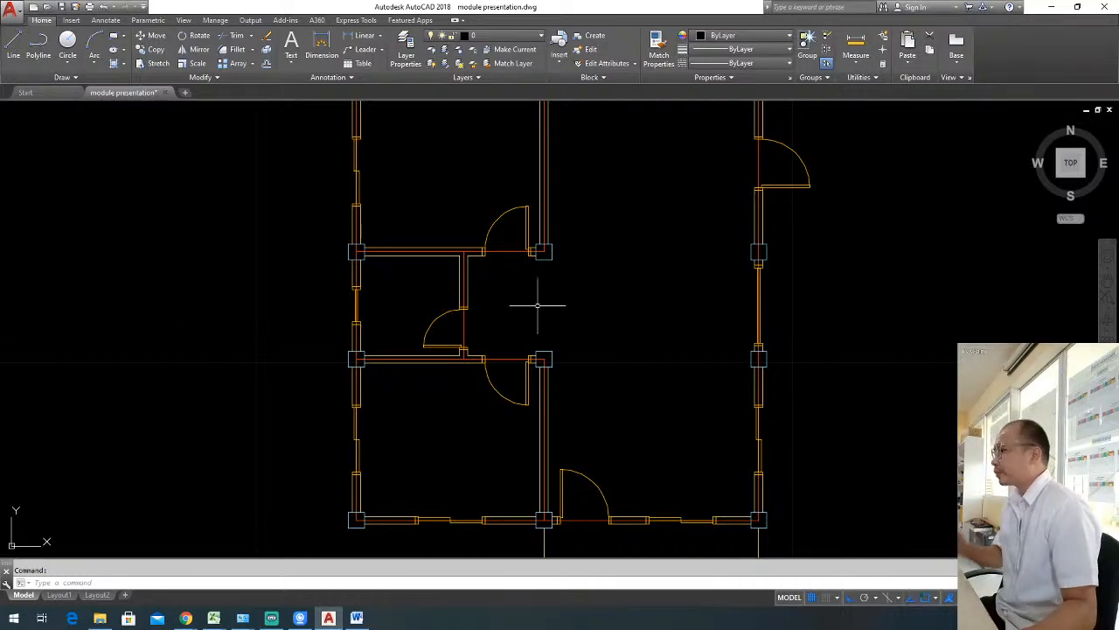
pyautogui.scroll(-3, 647, 274)
pyautogui.moveTo(647, 274); pyautogui.dragTo(580, 283, button='middle')
pyautogui.scroll(2, 601, 271)
pyautogui.scroll(-2, 598, 272)
pyautogui.scroll(2, 580, 283)
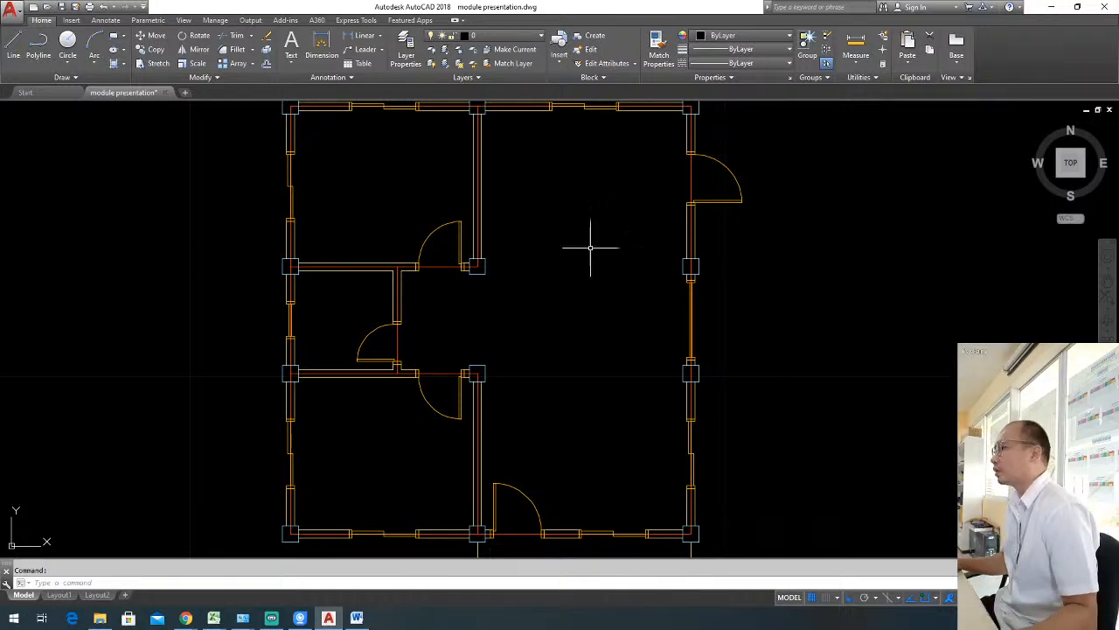
pyautogui.moveTo(590, 252); pyautogui.dragTo(628, 244, button='middle')
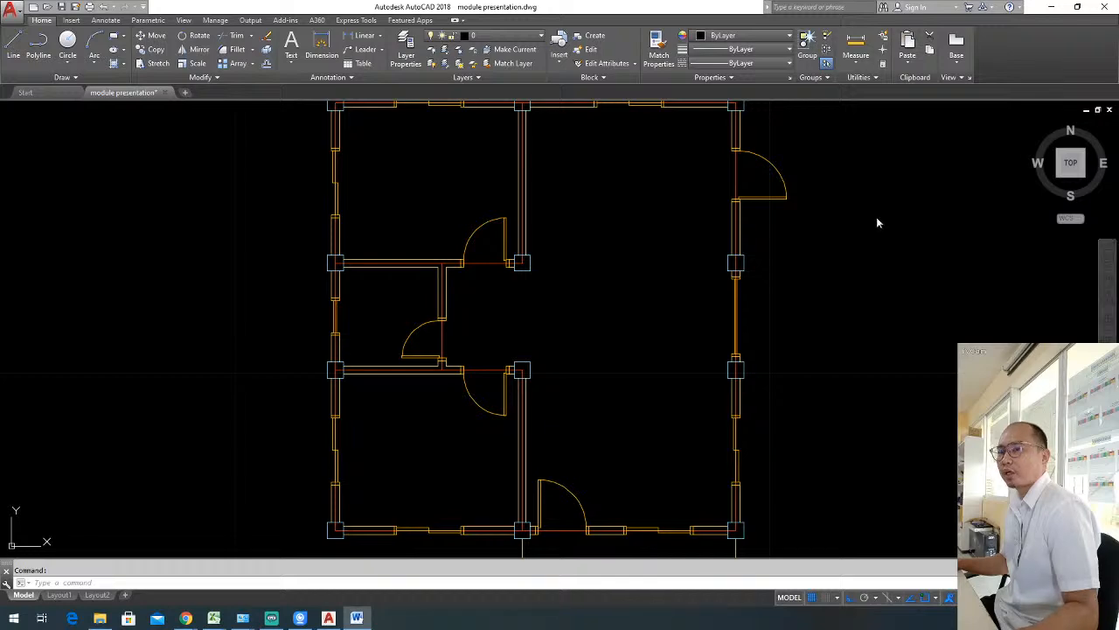
pyautogui.moveTo(644, 300); pyautogui.dragTo(612, 312, button='middle')
pyautogui.scroll(-2, 709, 292)
pyautogui.scroll(3, 603, 293)
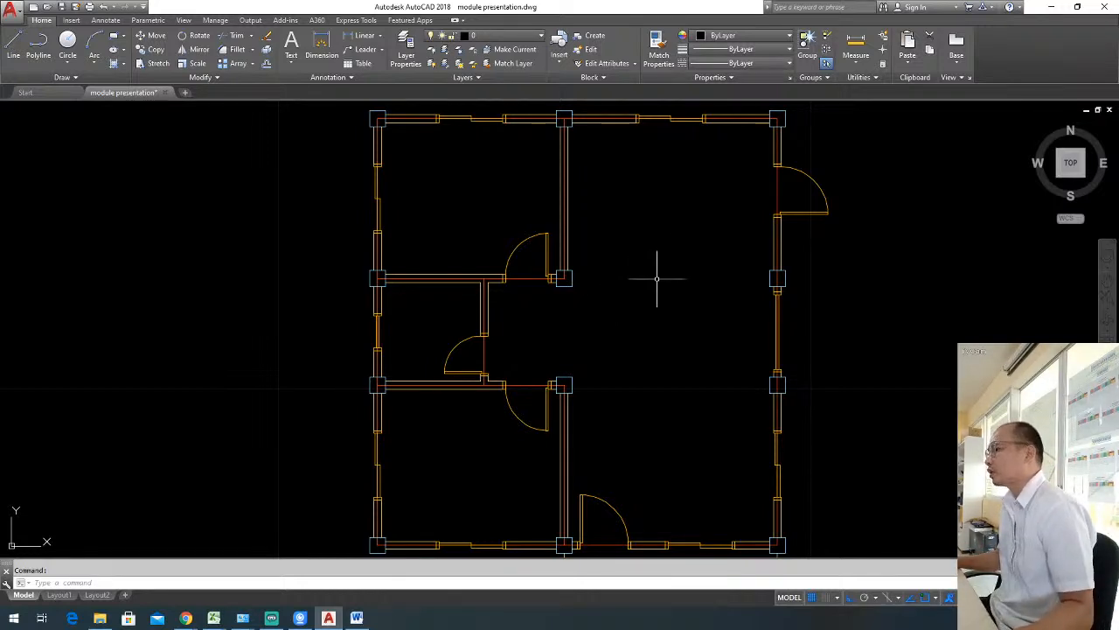
pyautogui.scroll(-2, 655, 263)
pyautogui.scroll(2, 655, 262)
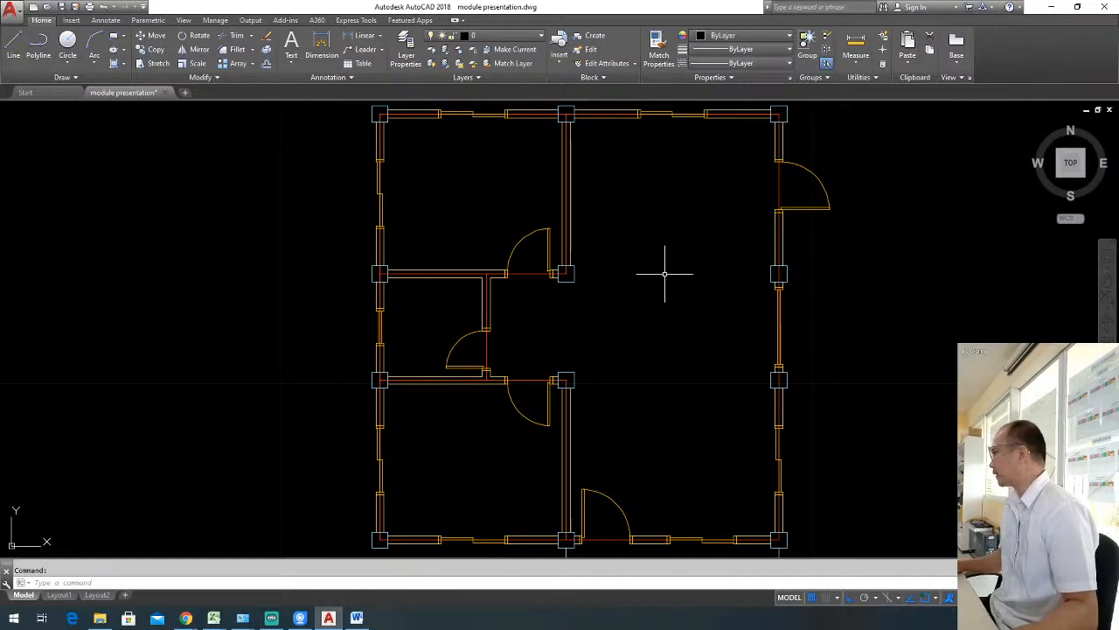
pyautogui.moveTo(639, 312); pyautogui.dragTo(615, 275, button='middle')
pyautogui.scroll(-2, 607, 262)
pyautogui.scroll(2, 605, 267)
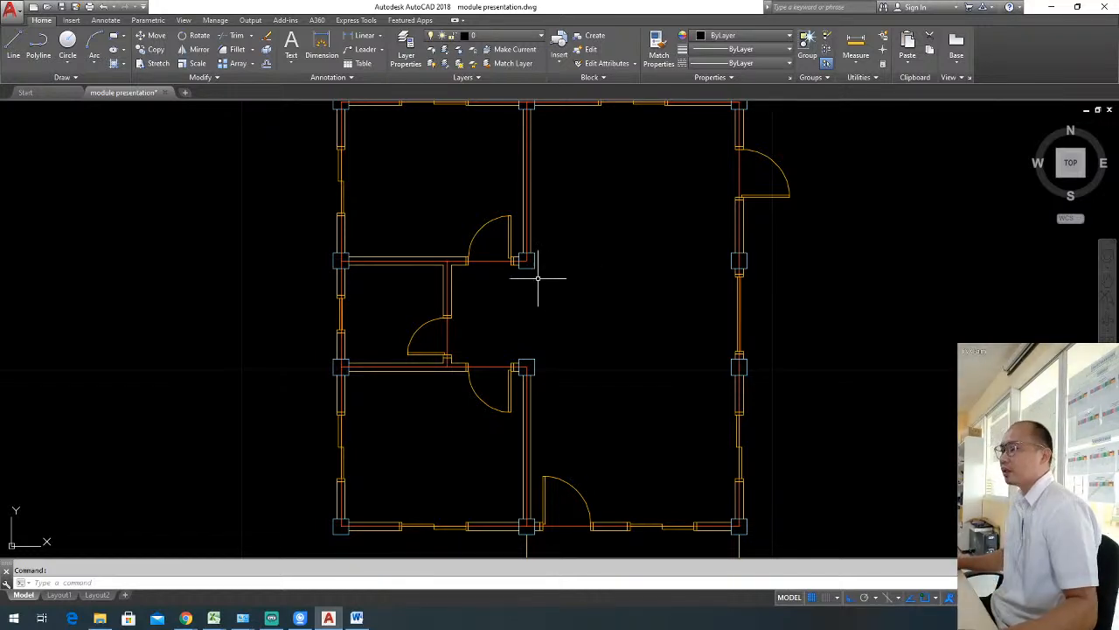
pyautogui.moveTo(614, 277); pyautogui.dragTo(654, 279, button='middle')
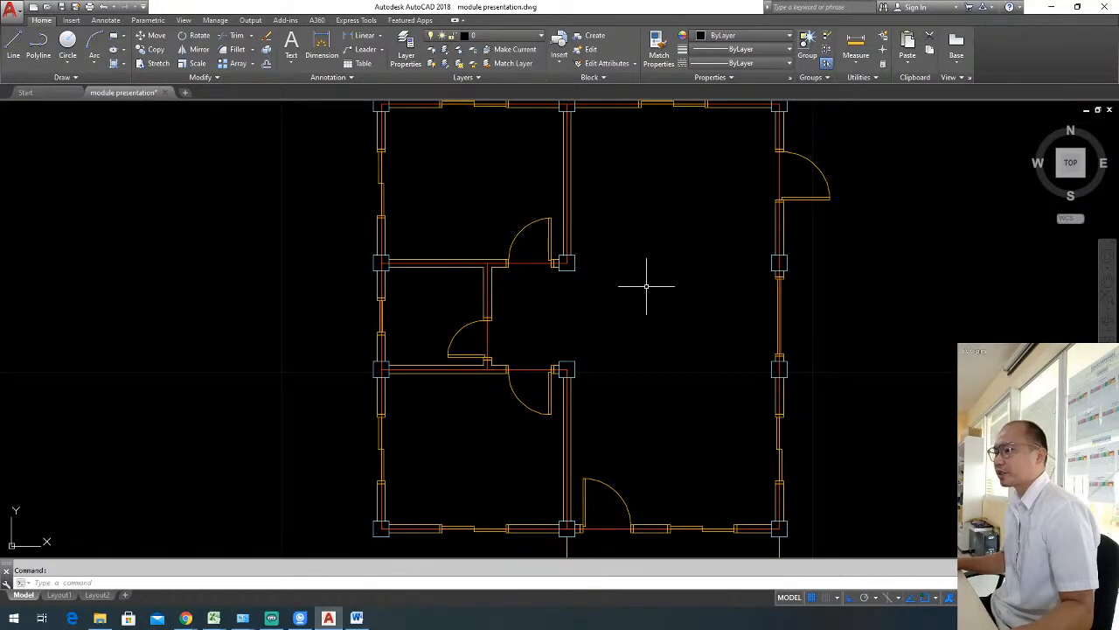
pyautogui.hotkey('alt', 'Tab')
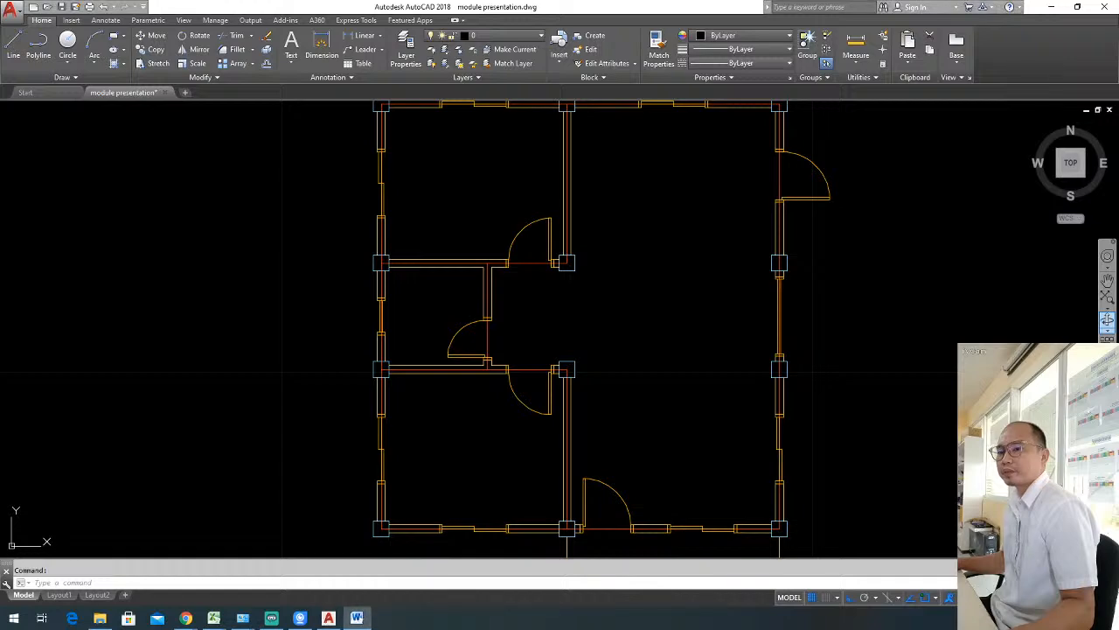
pyautogui.hotkey('alt', 'Tab')
pyautogui.scroll(-2, 713, 306)
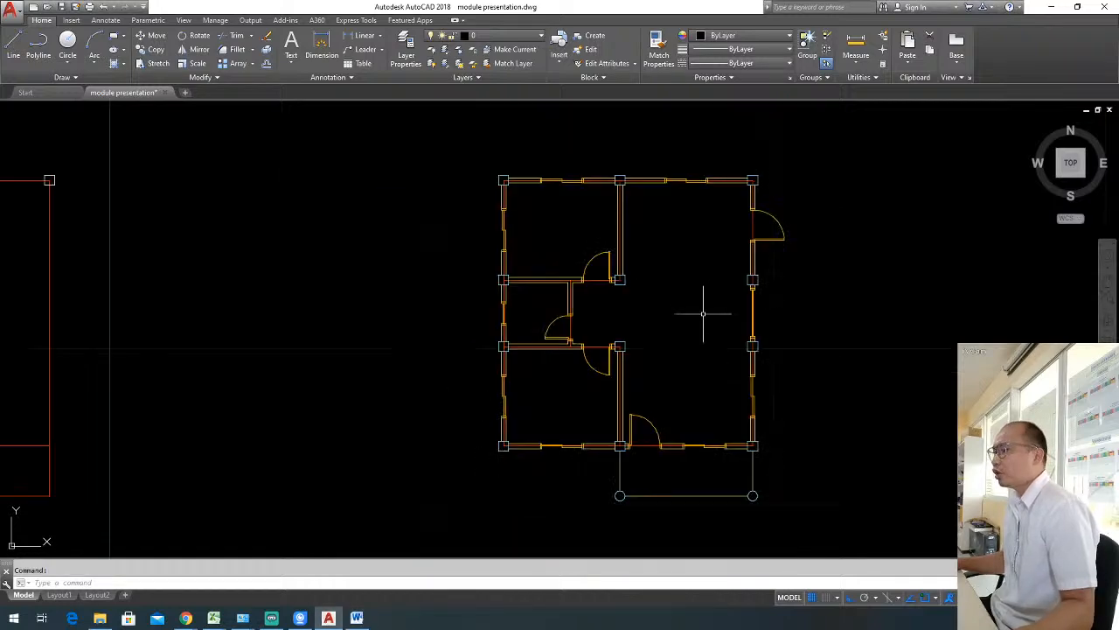
pyautogui.moveTo(707, 312); pyautogui.dragTo(663, 307, button='middle')
pyautogui.scroll(2, 652, 292)
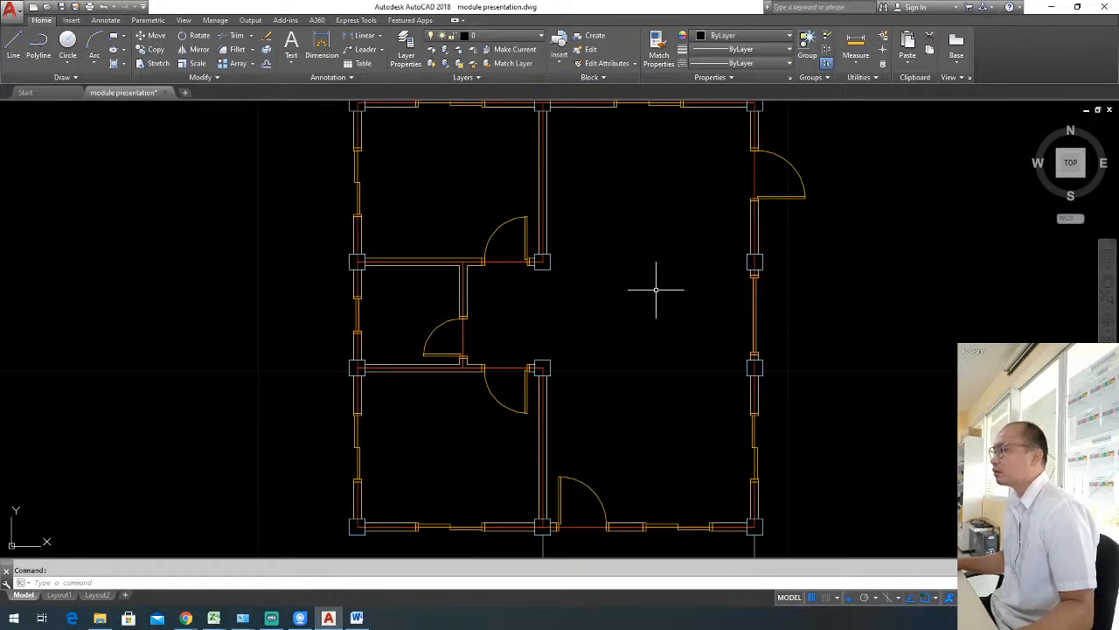
pyautogui.scroll(-2, 661, 287)
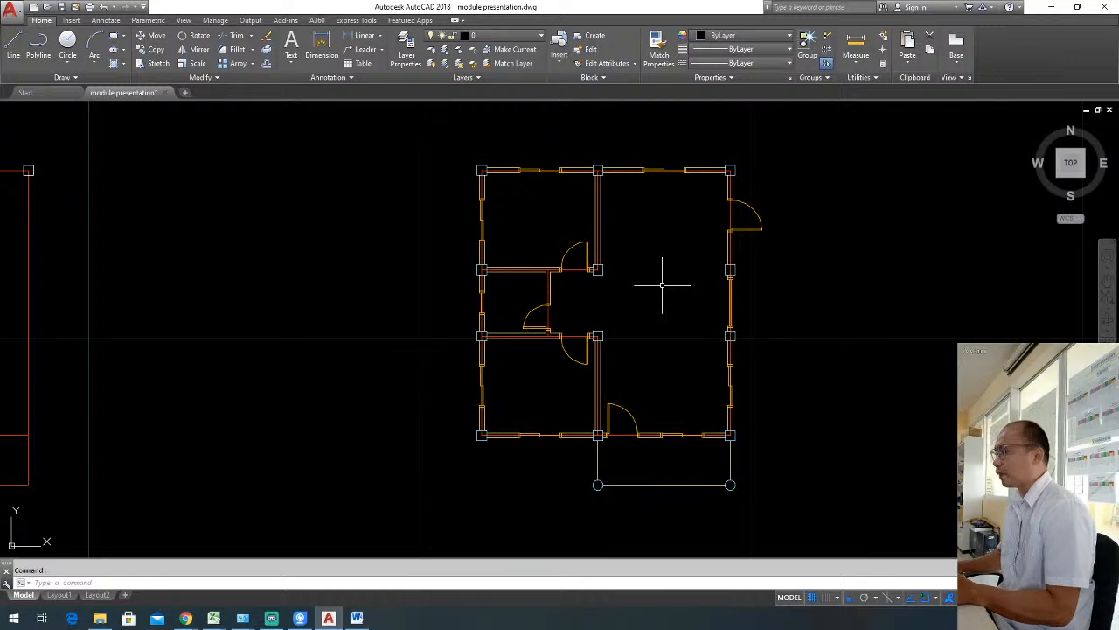
# Open the tool palettes and bring up the metric samples of the Architectural palette.
pyautogui.write('TP')
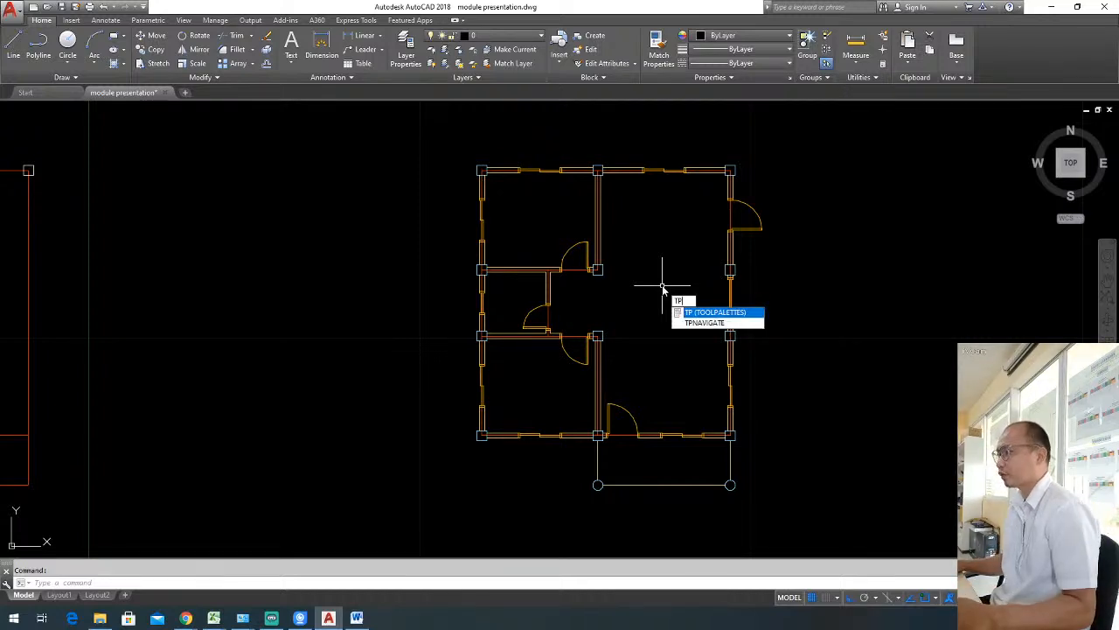
pyautogui.press('Return')
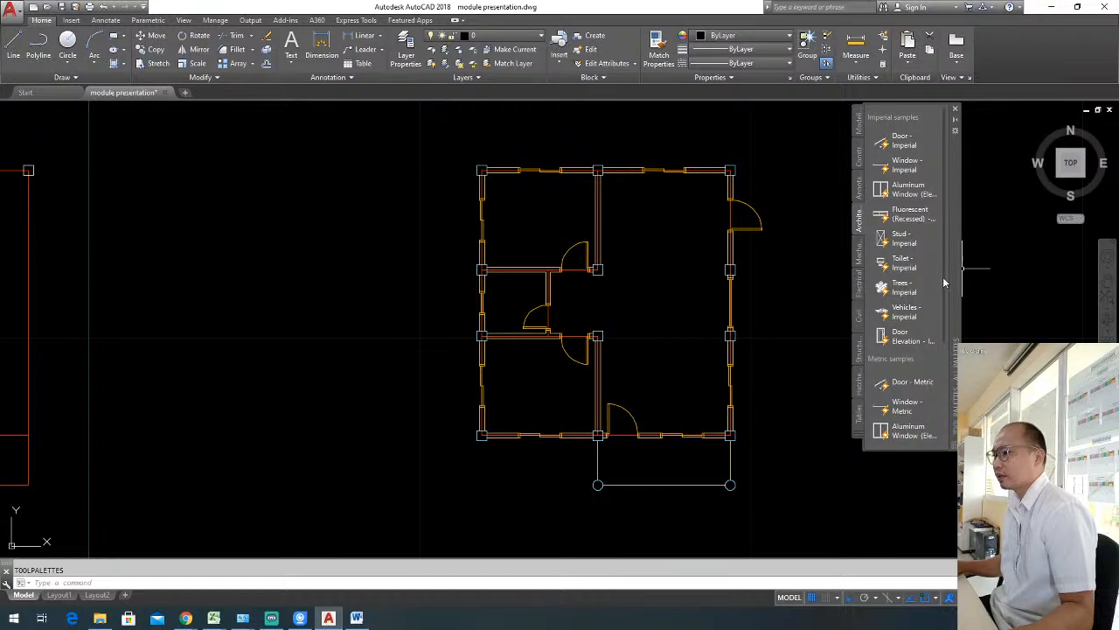
pyautogui.scroll(-4, 944, 282)
pyautogui.scroll(-2, 944, 343)
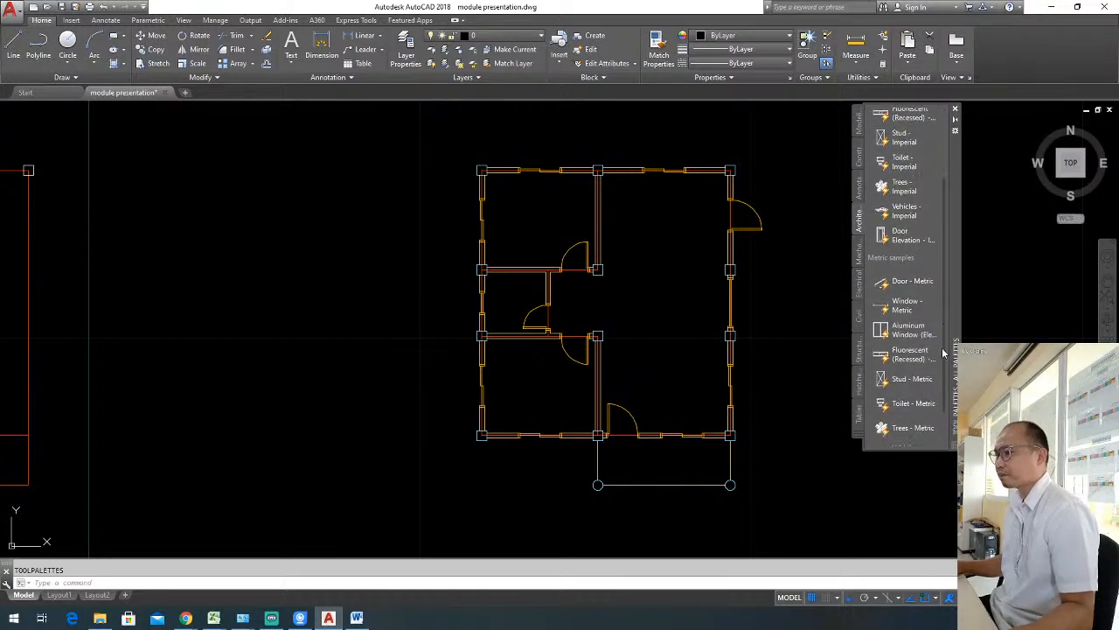
pyautogui.click(858, 213)
pyautogui.click(858, 213)
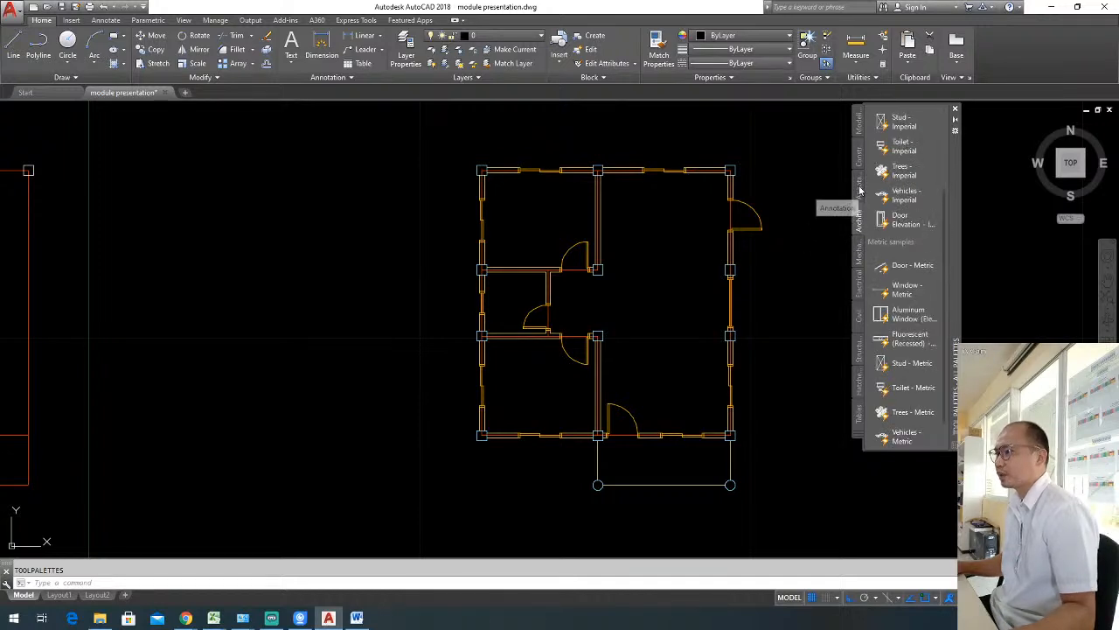
pyautogui.click(859, 189)
pyautogui.click(859, 159)
pyautogui.click(860, 133)
pyautogui.click(858, 164)
pyautogui.click(860, 189)
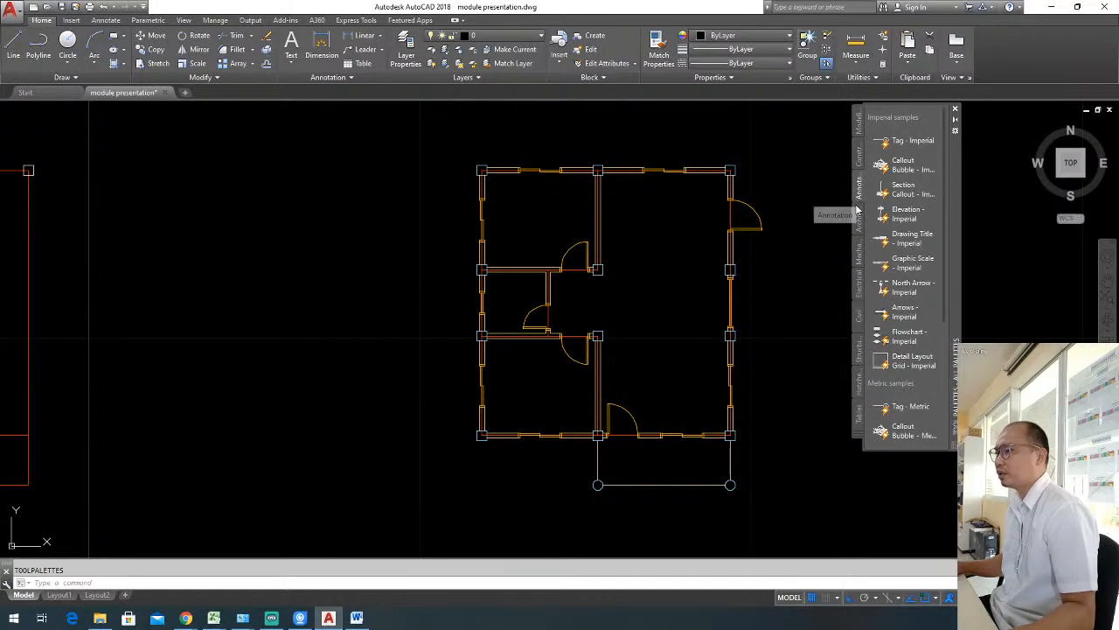
pyautogui.click(860, 220)
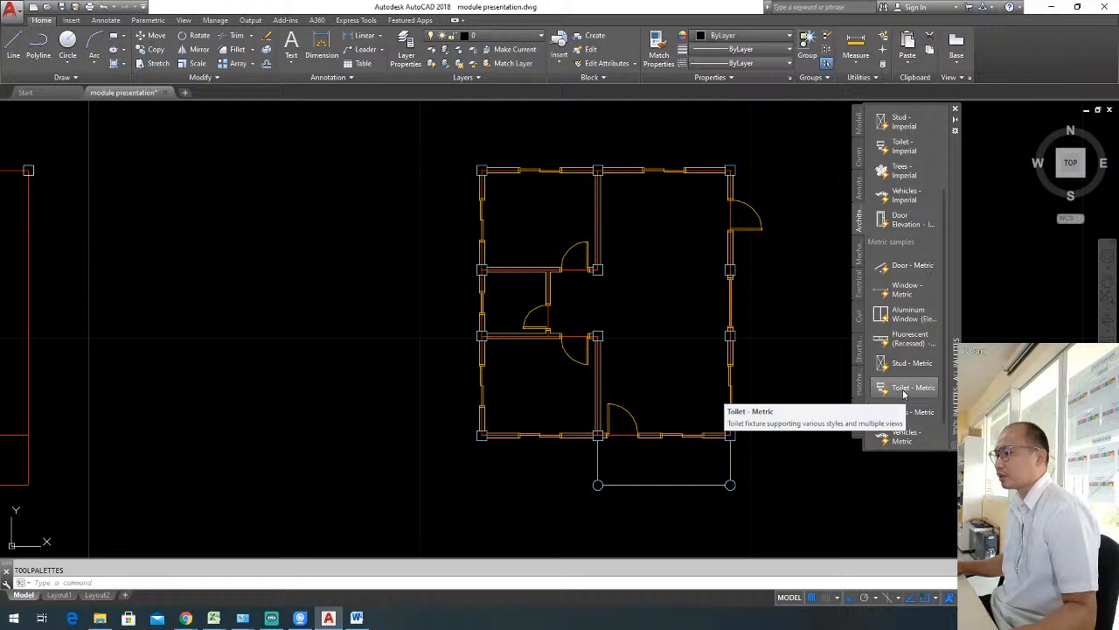
# Insert a Toilet - Metric block inside the small bathroom between the two bedrooms.
pyautogui.click(903, 389)
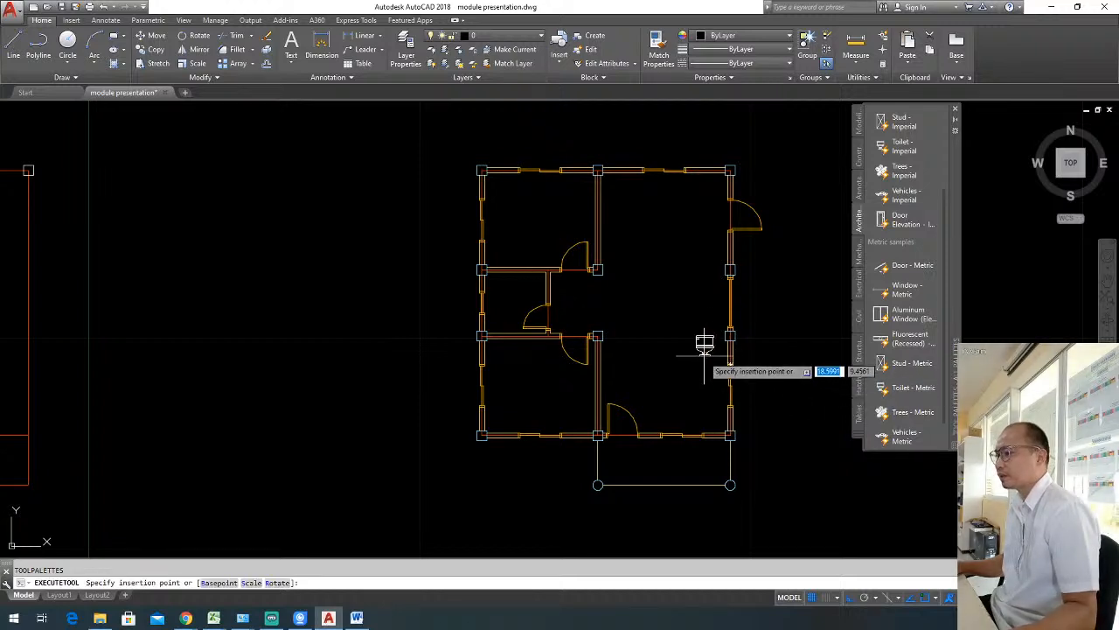
pyautogui.scroll(4, 505, 333)
pyautogui.click(514, 282)
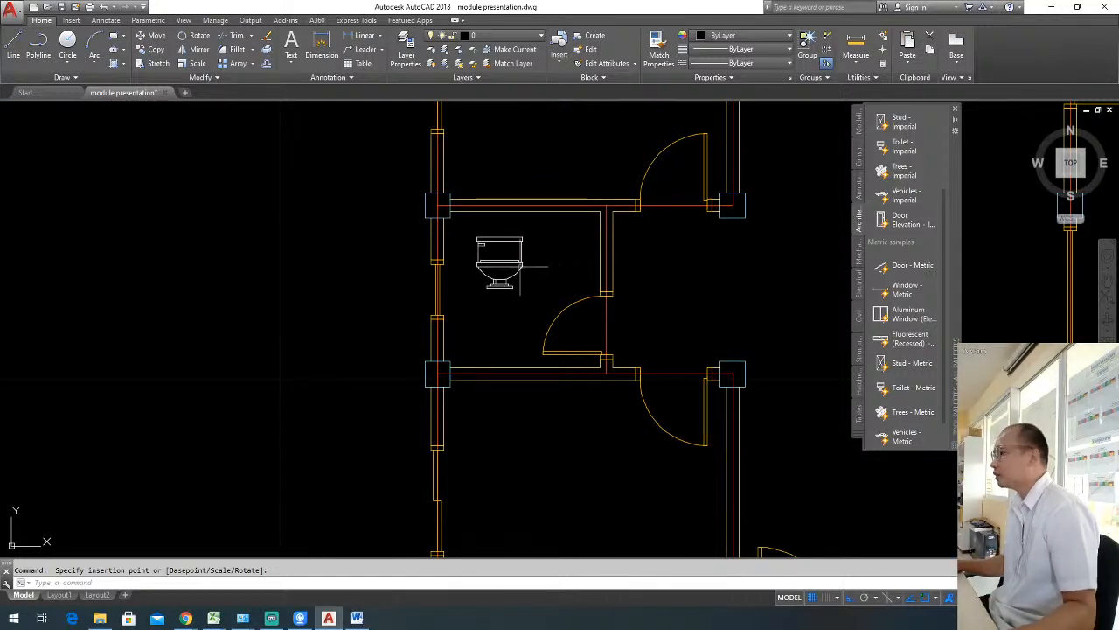
# Flip the inserted toilet block and set its type and view to Elongated (Plan).
pyautogui.click(500, 280)
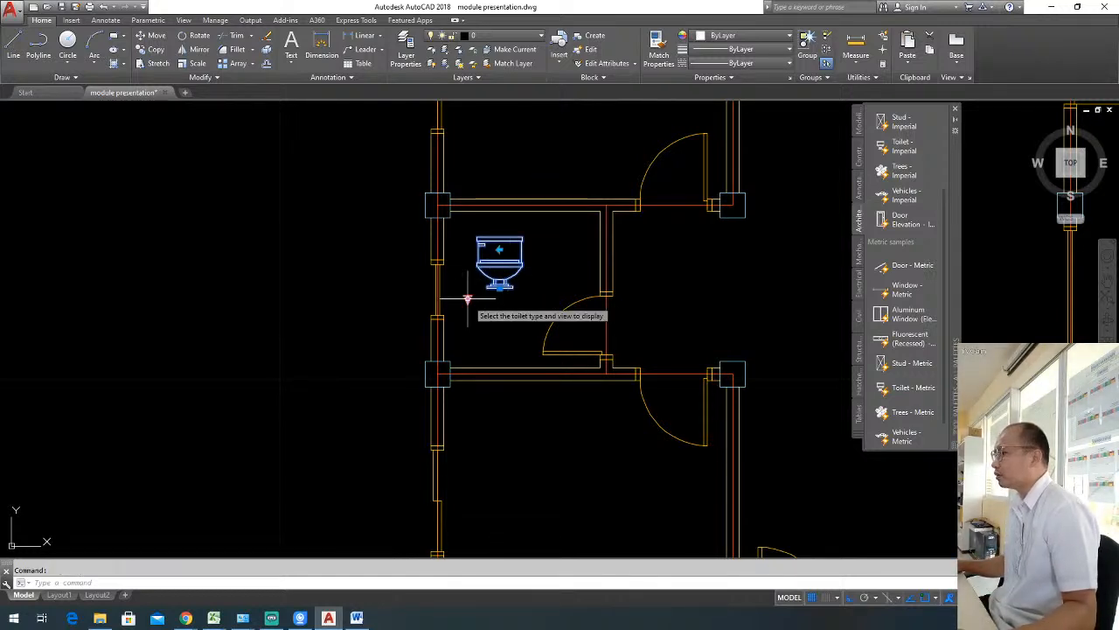
pyautogui.scroll(2, 468, 300)
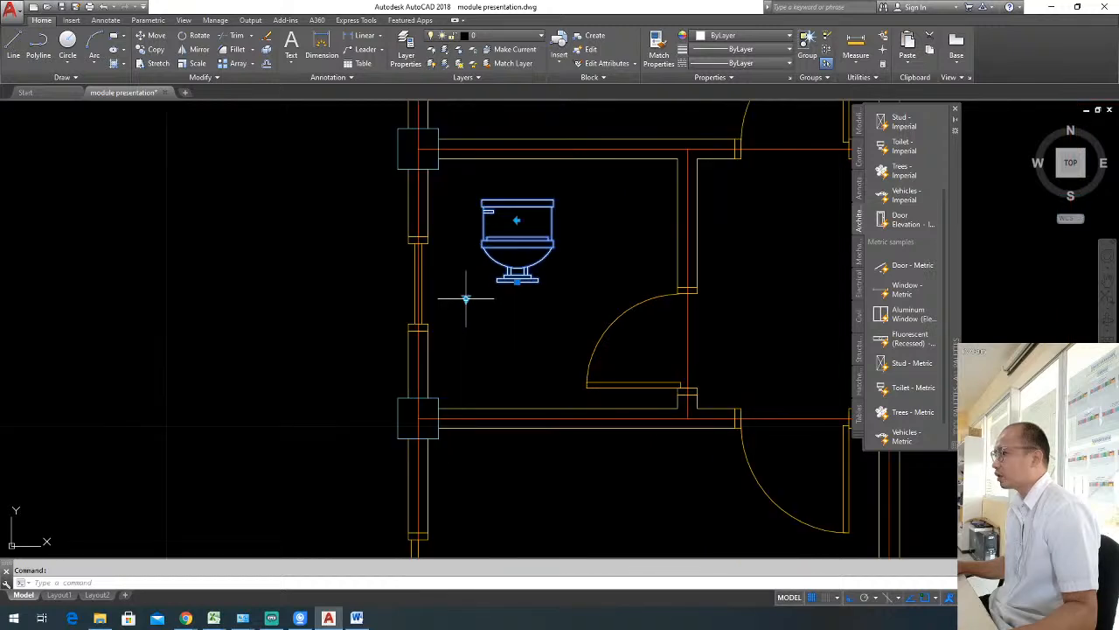
pyautogui.scroll(2, 459, 300)
pyautogui.scroll(-4, 463, 300)
pyautogui.scroll(2, 466, 297)
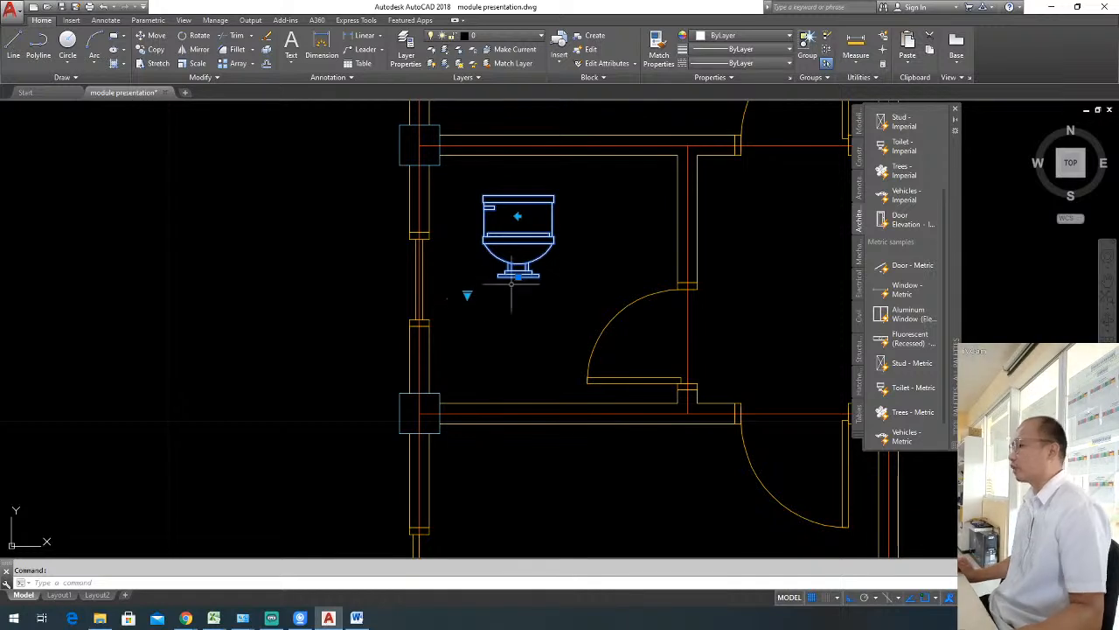
pyautogui.click(518, 215)
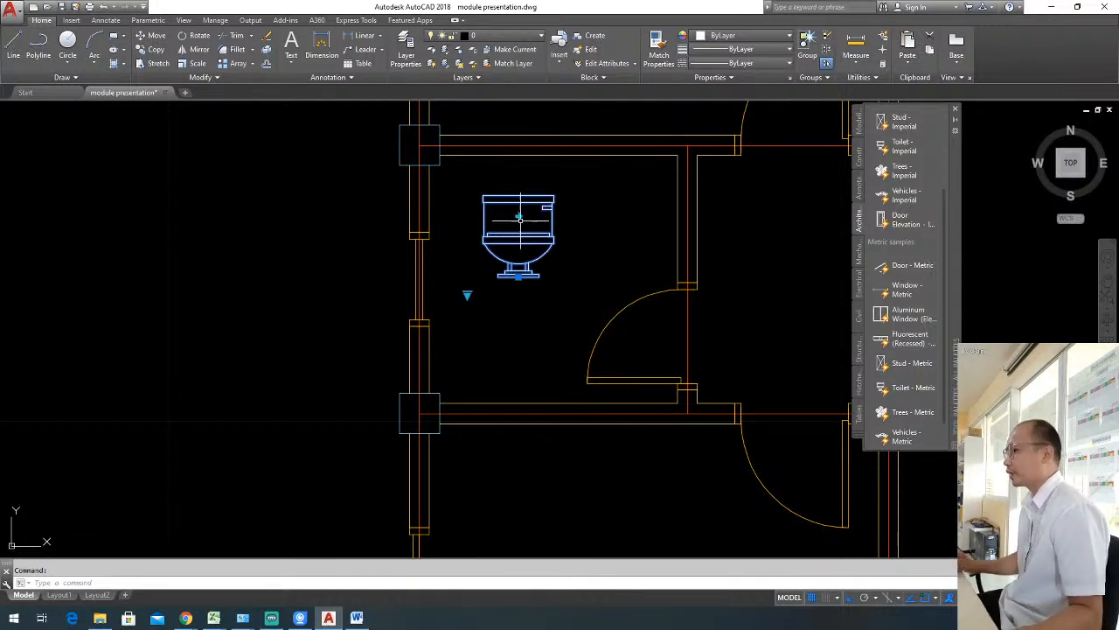
pyautogui.click(467, 296)
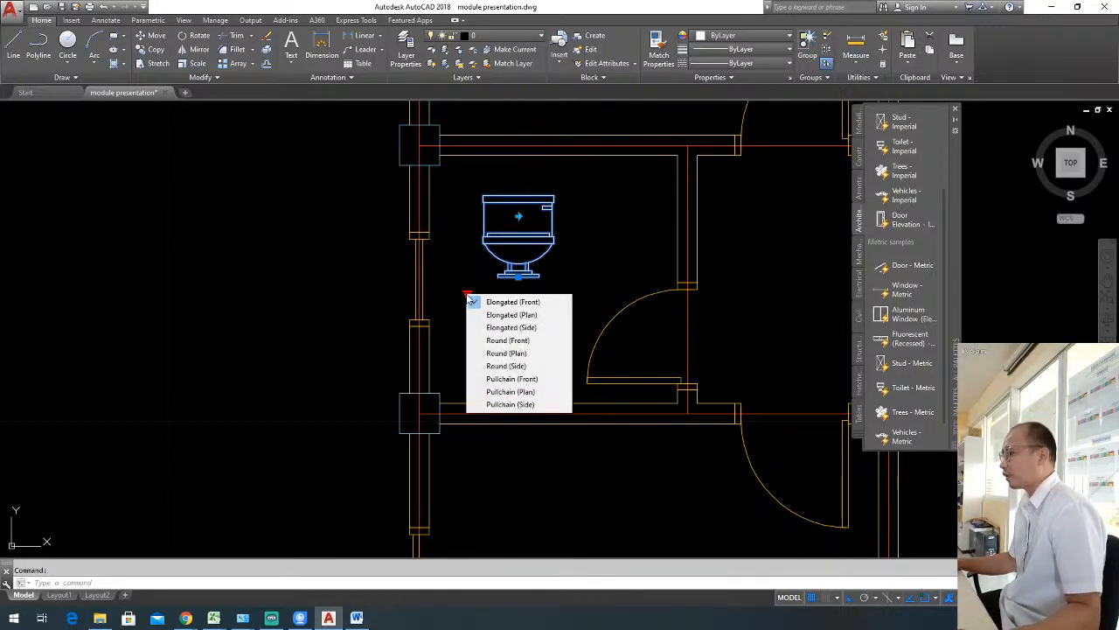
pyautogui.click(531, 315)
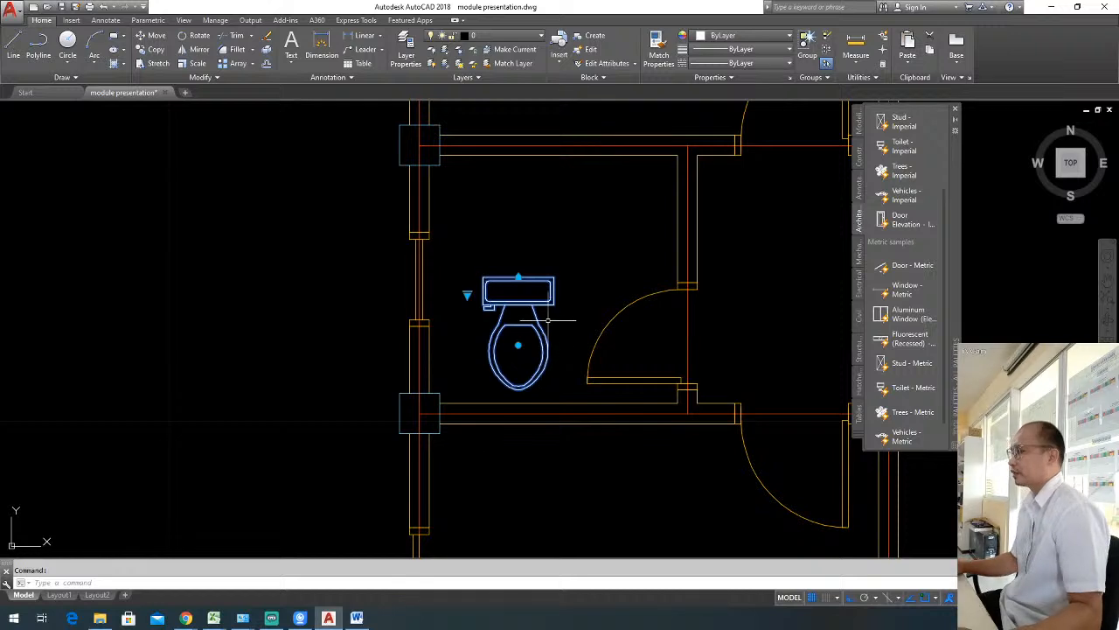
# Move the toilet up so its tank sits close to the bathroom's upper wall.
pyautogui.scroll(-2, 544, 258)
pyautogui.scroll(2, 543, 274)
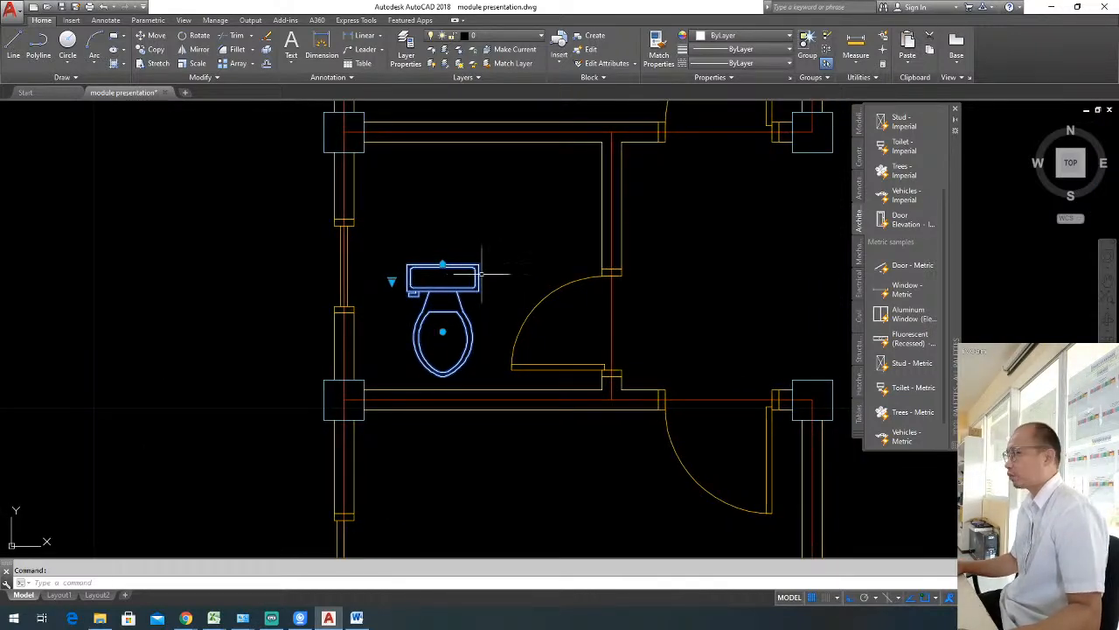
pyautogui.write('M')
pyautogui.press('Return')
pyautogui.click(490, 281)
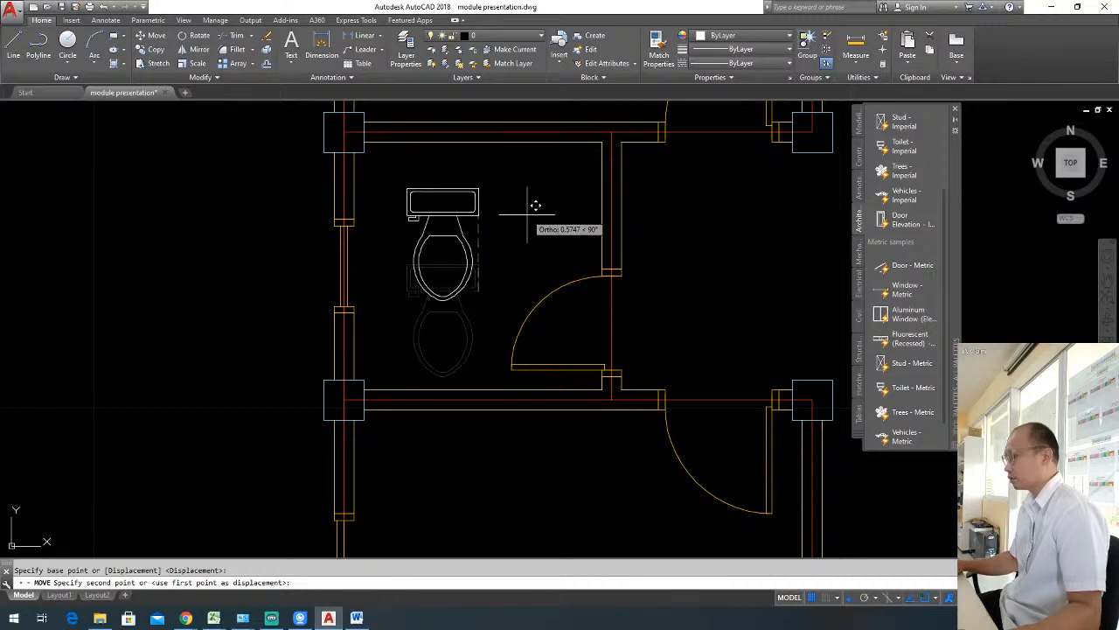
pyautogui.click(525, 161)
pyautogui.press('Escape')
pyautogui.scroll(-2, 490, 286)
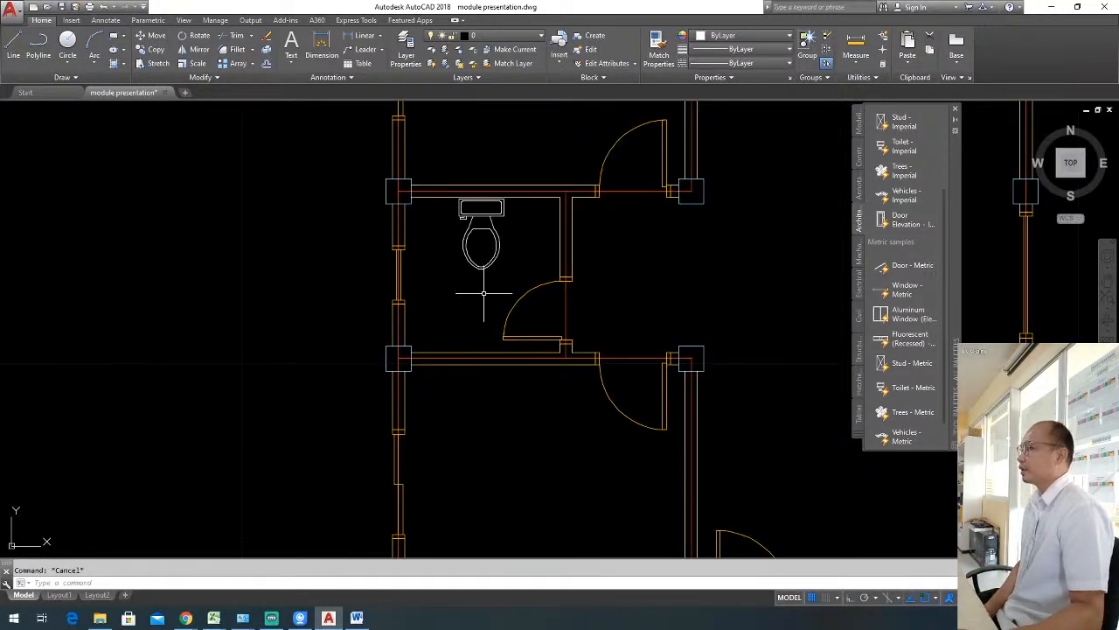
pyautogui.scroll(2, 485, 291)
pyautogui.moveTo(499, 269); pyautogui.dragTo(435, 304, button='middle')
pyautogui.scroll(1, 441, 259)
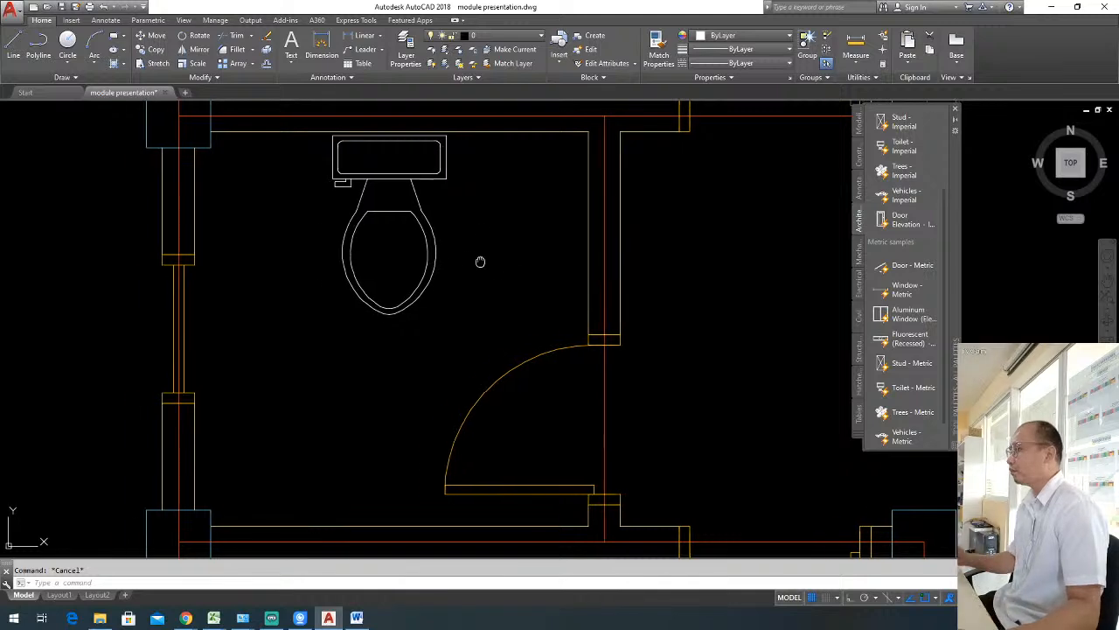
pyautogui.scroll(1, 464, 260)
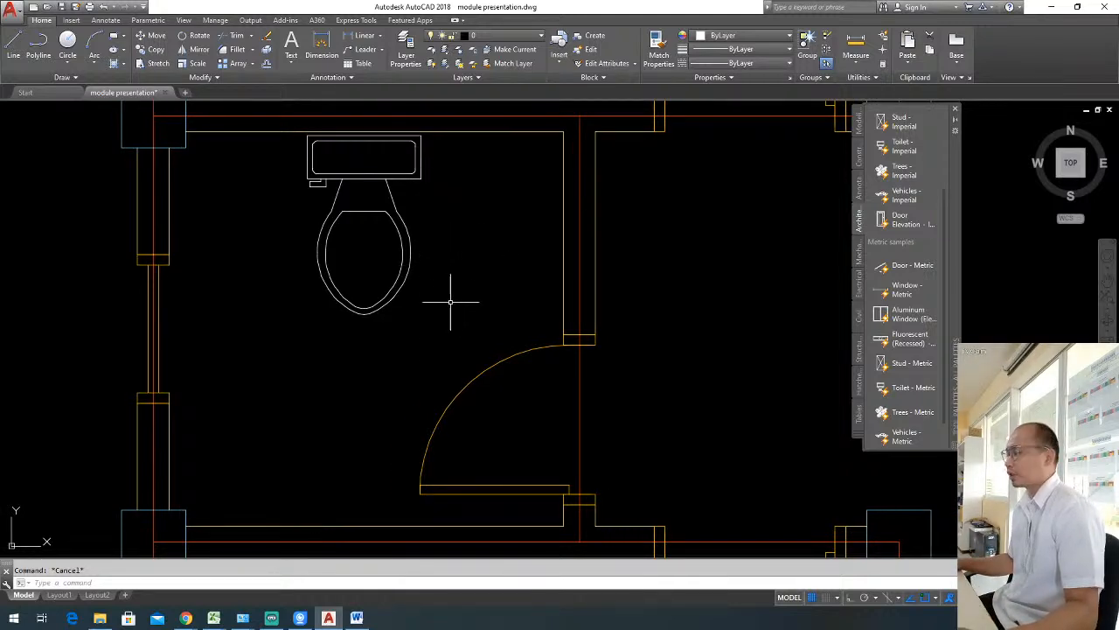
pyautogui.moveTo(943, 311); pyautogui.dragTo(949, 355)
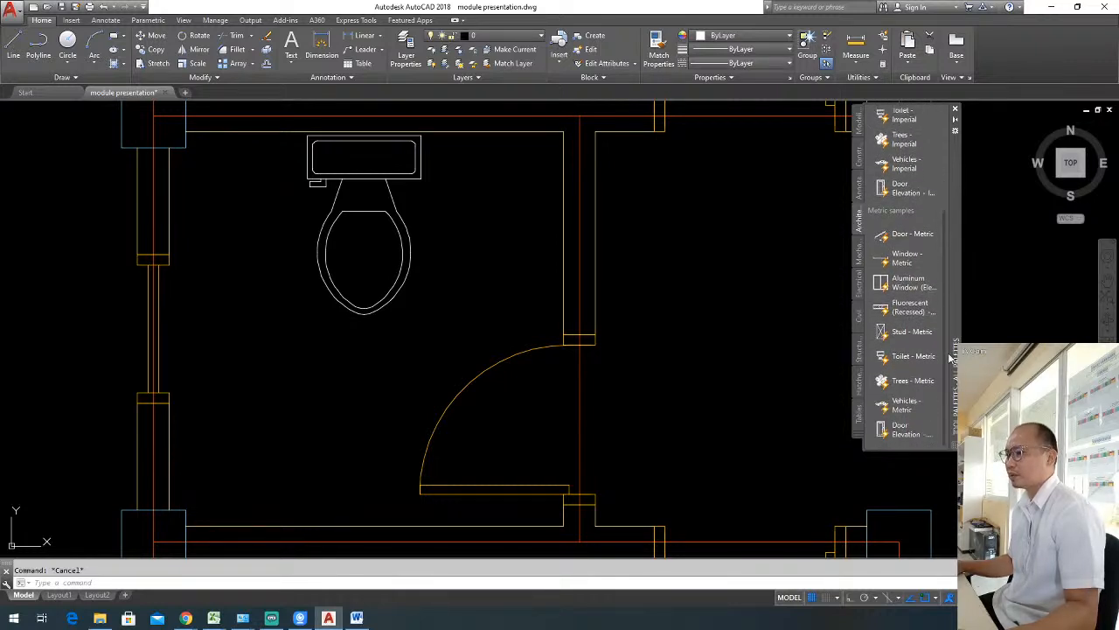
pyautogui.click(676, 364)
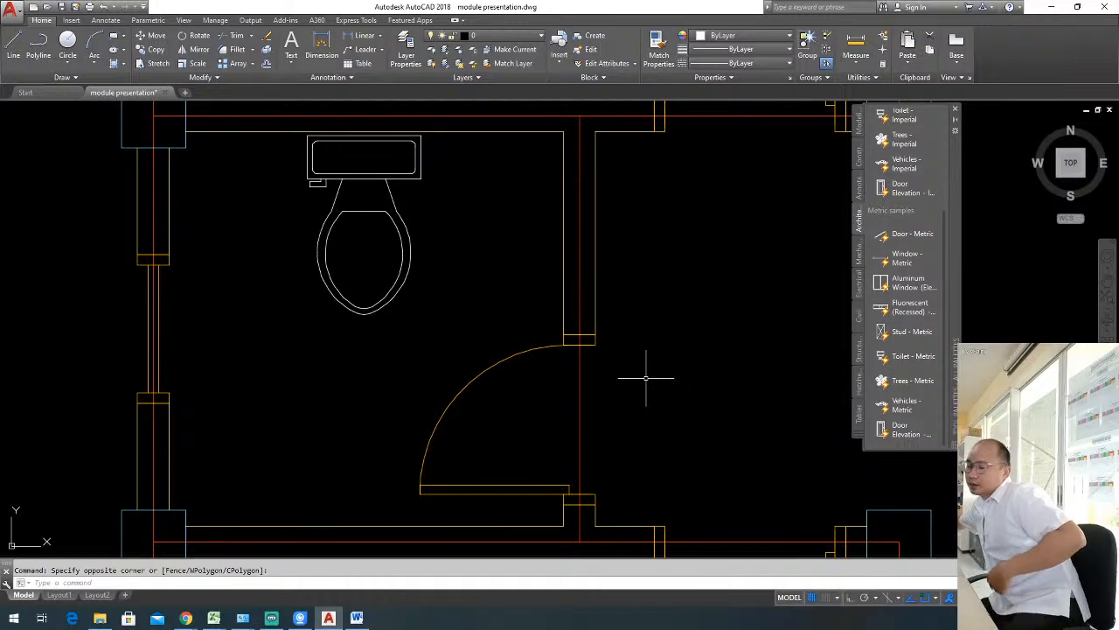
pyautogui.scroll(-2, 660, 366)
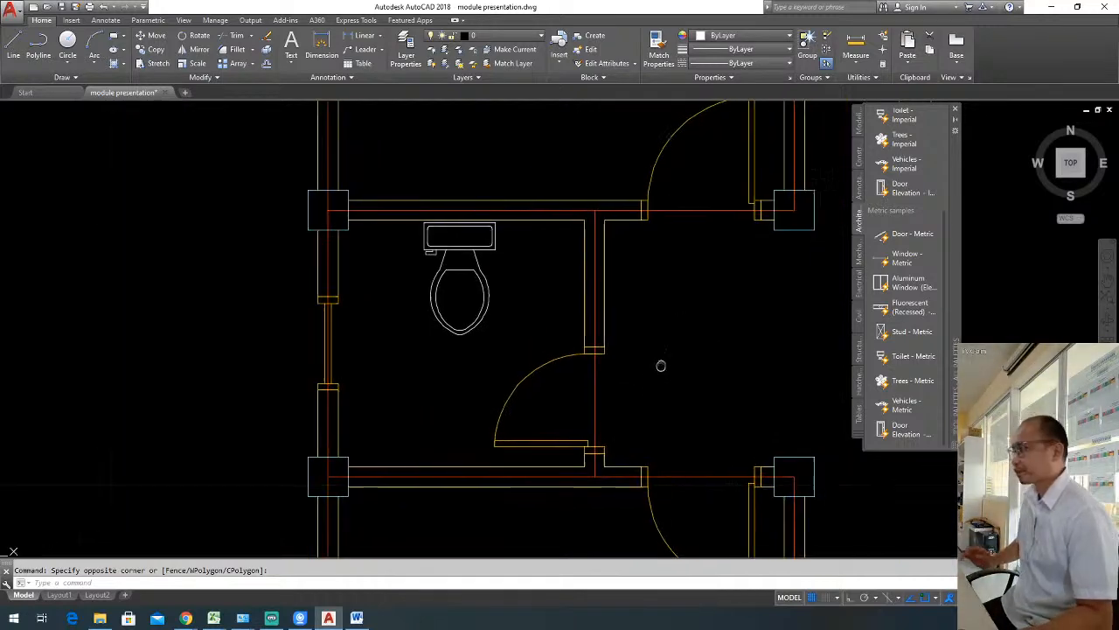
pyautogui.scroll(-4, 620, 362)
pyautogui.moveTo(607, 358)
pyautogui.mouseDown(button='middle')
pyautogui.moveTo(604, 387)
pyautogui.moveTo(580, 370)
pyautogui.mouseUp(button='middle')
pyautogui.scroll(-2, 582, 387)
pyautogui.scroll(2, 603, 358)
pyautogui.press('Escape')
pyautogui.scroll(-2, 680, 328)
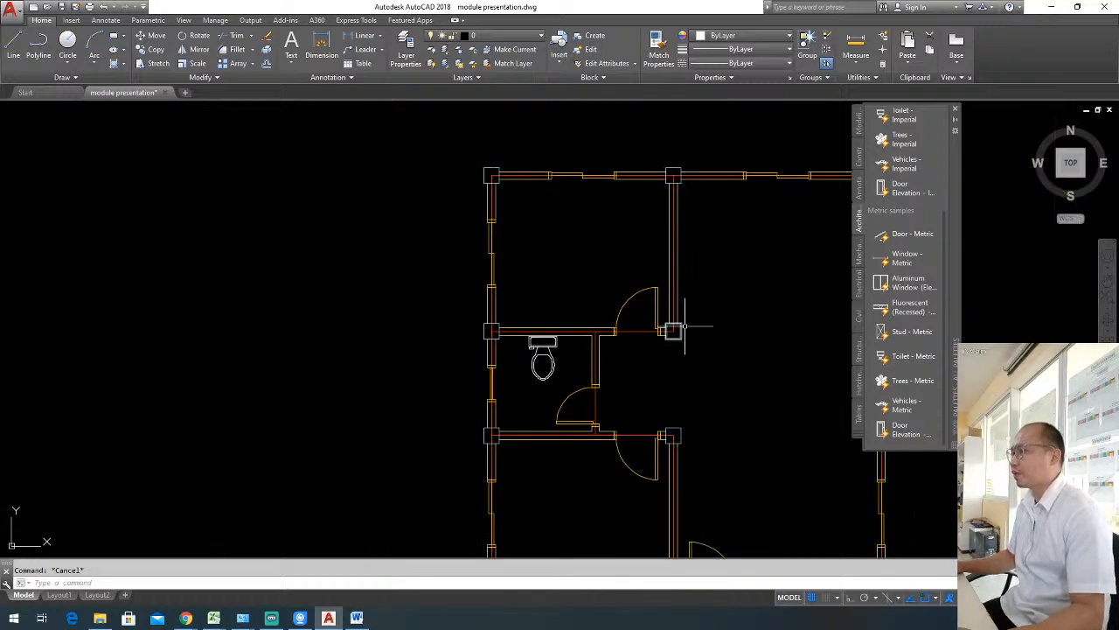
pyautogui.scroll(4, 685, 326)
pyautogui.scroll(-2, 655, 332)
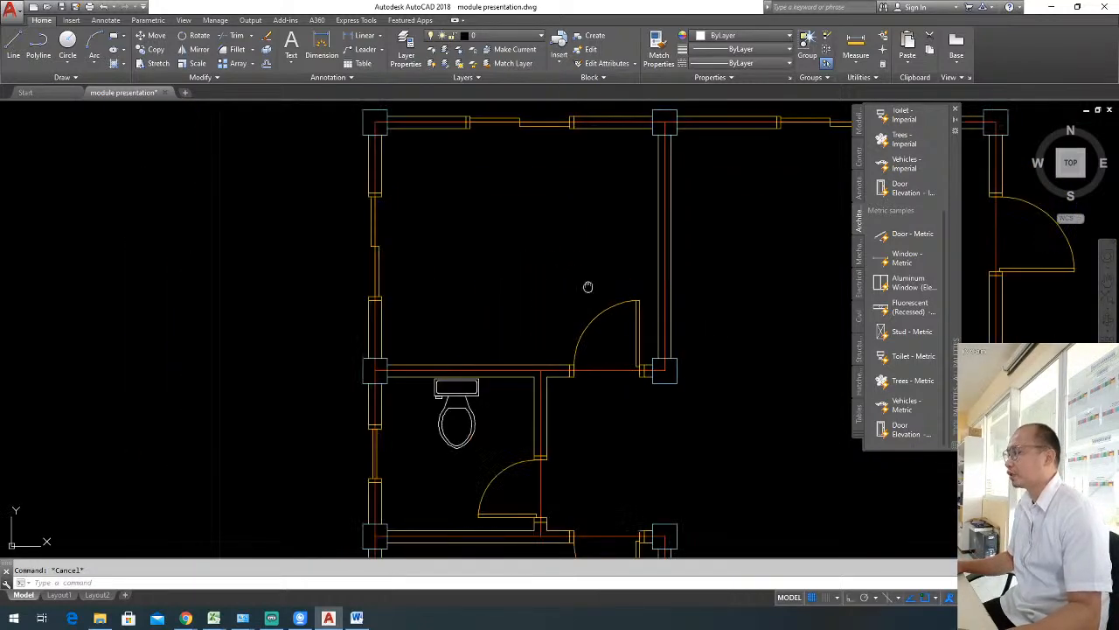
pyautogui.moveTo(587, 287); pyautogui.dragTo(540, 301, button='middle')
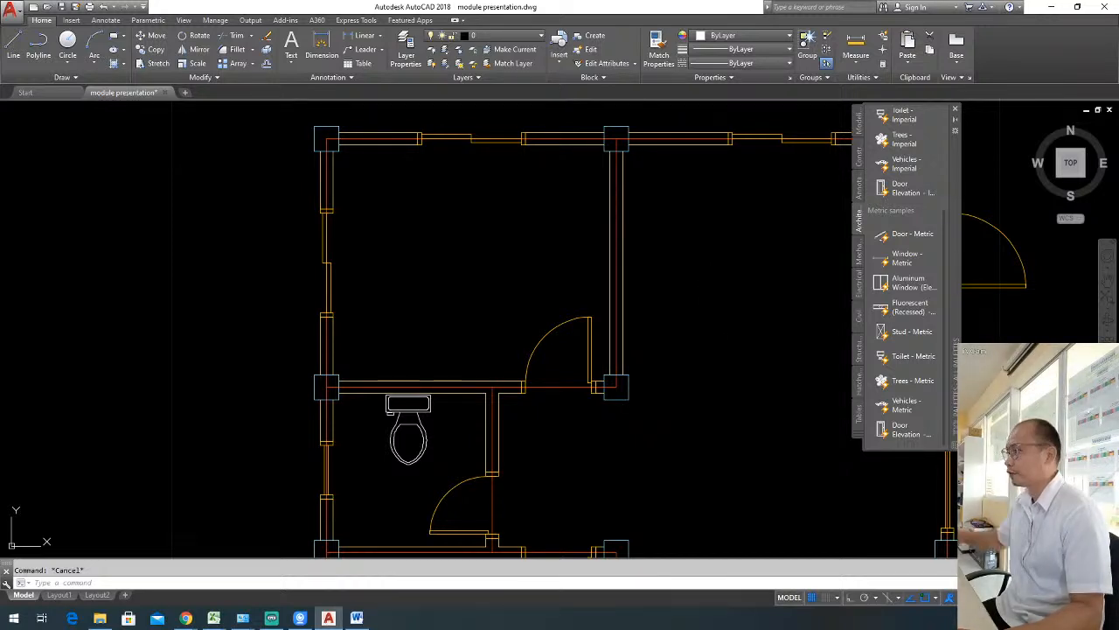
# Open DesignCenter and expand the AutoCAD 2018 folder under Program Files\Autodesk in the folder tree.
pyautogui.hotkey('ctrl', '2')
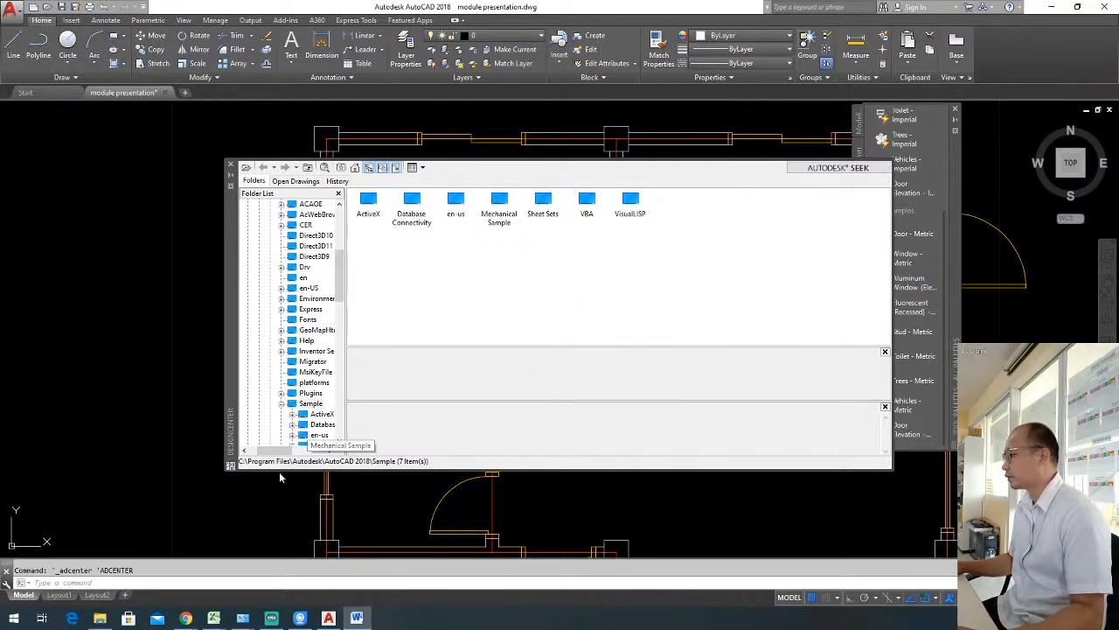
pyautogui.moveTo(271, 452); pyautogui.dragTo(284, 452)
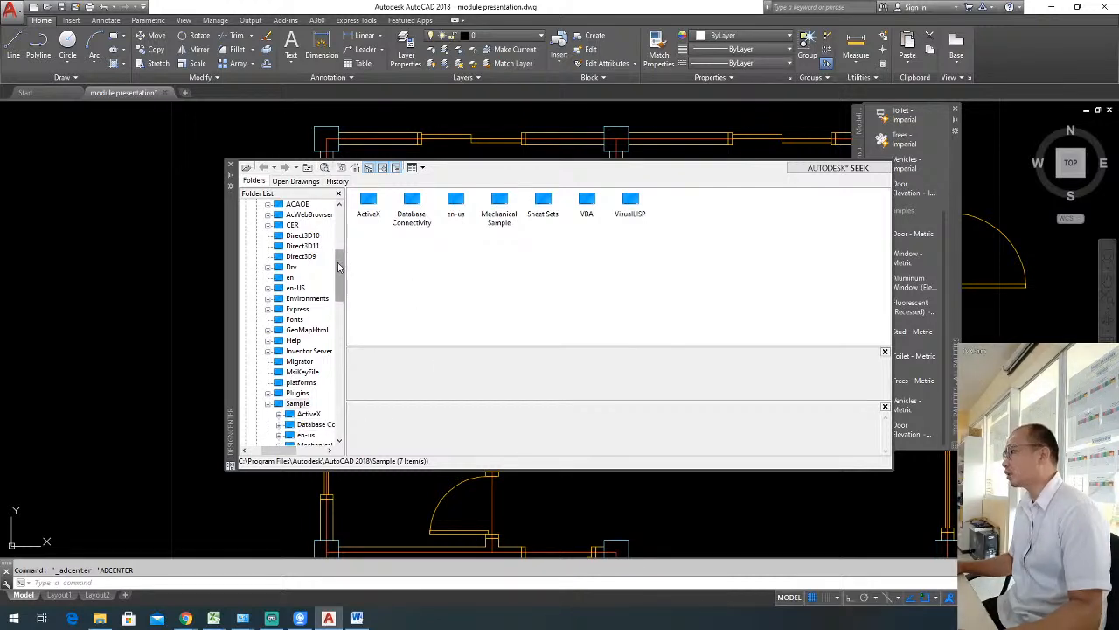
pyautogui.moveTo(343, 265); pyautogui.dragTo(341, 247)
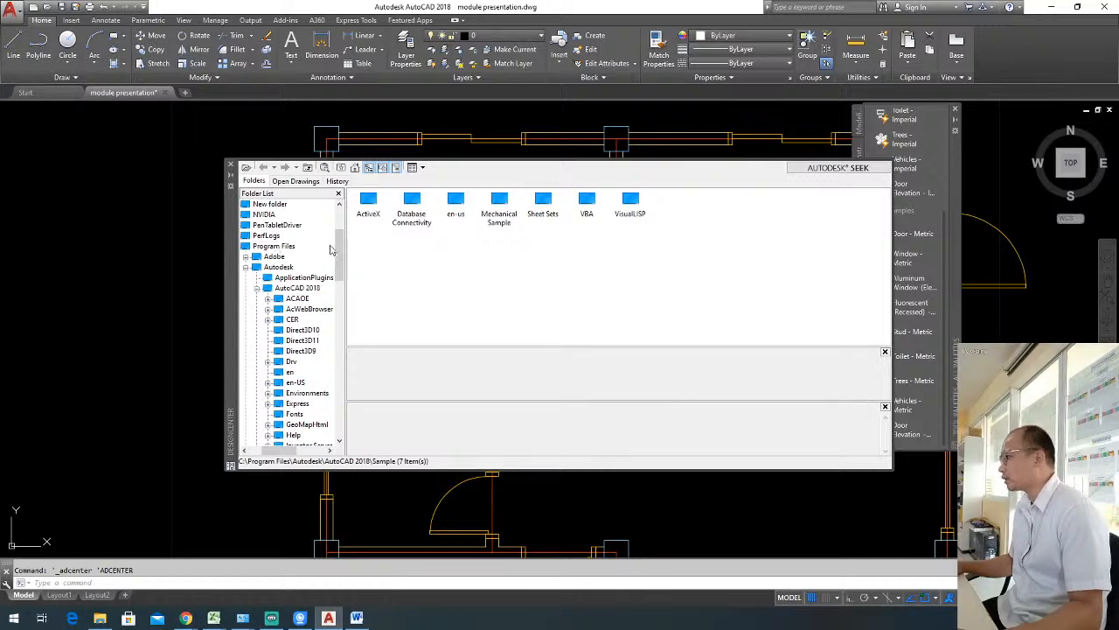
pyautogui.scroll(-1, 334, 259)
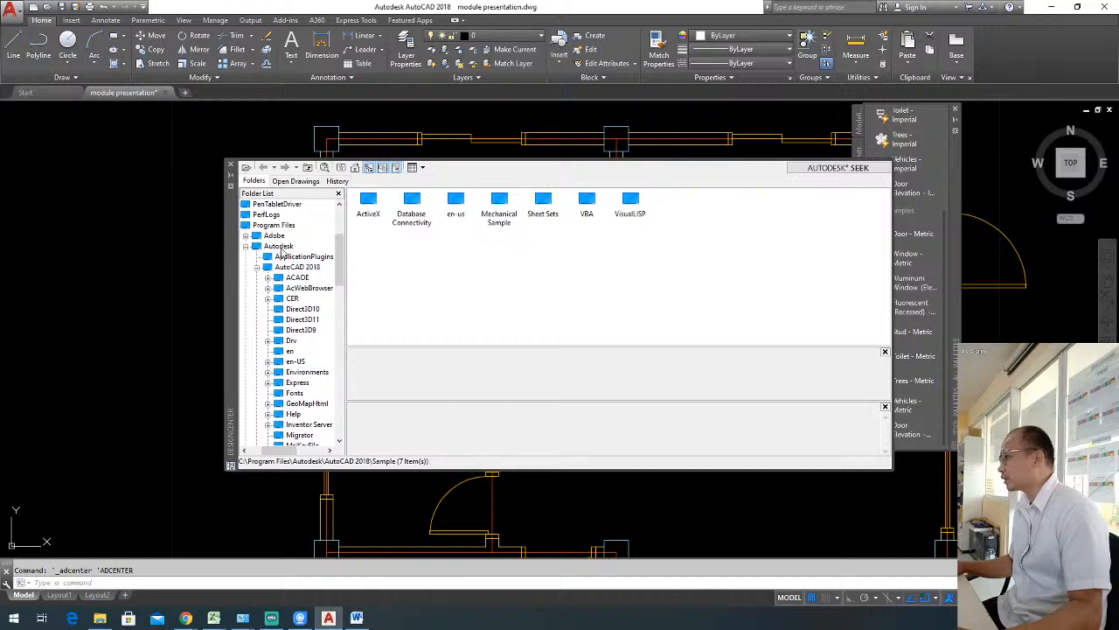
pyautogui.click(246, 247)
pyautogui.click(247, 248)
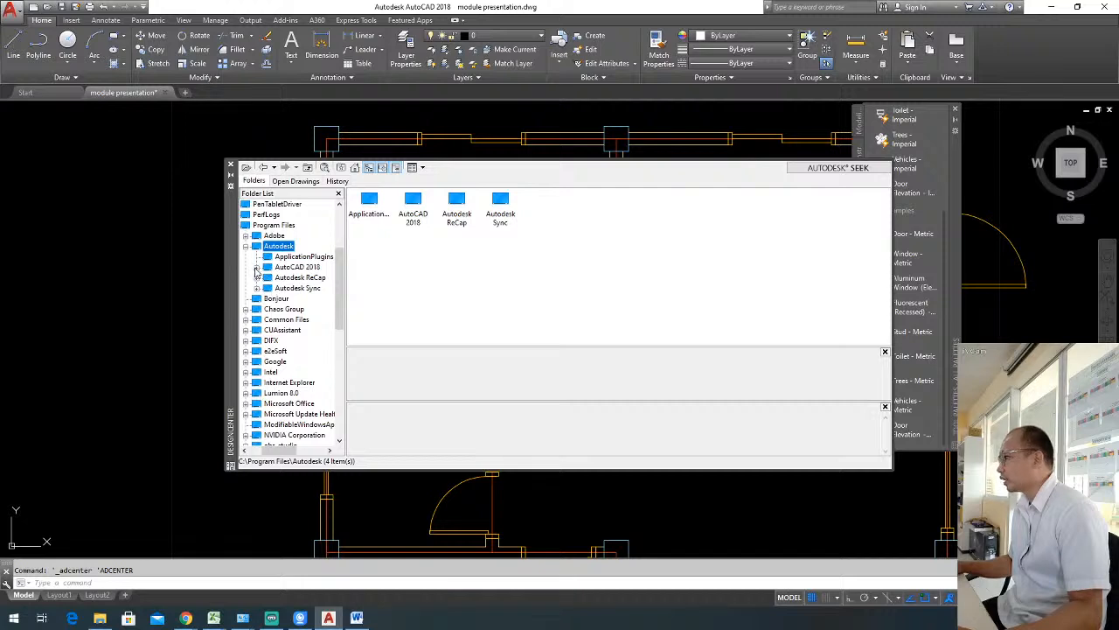
pyautogui.click(256, 267)
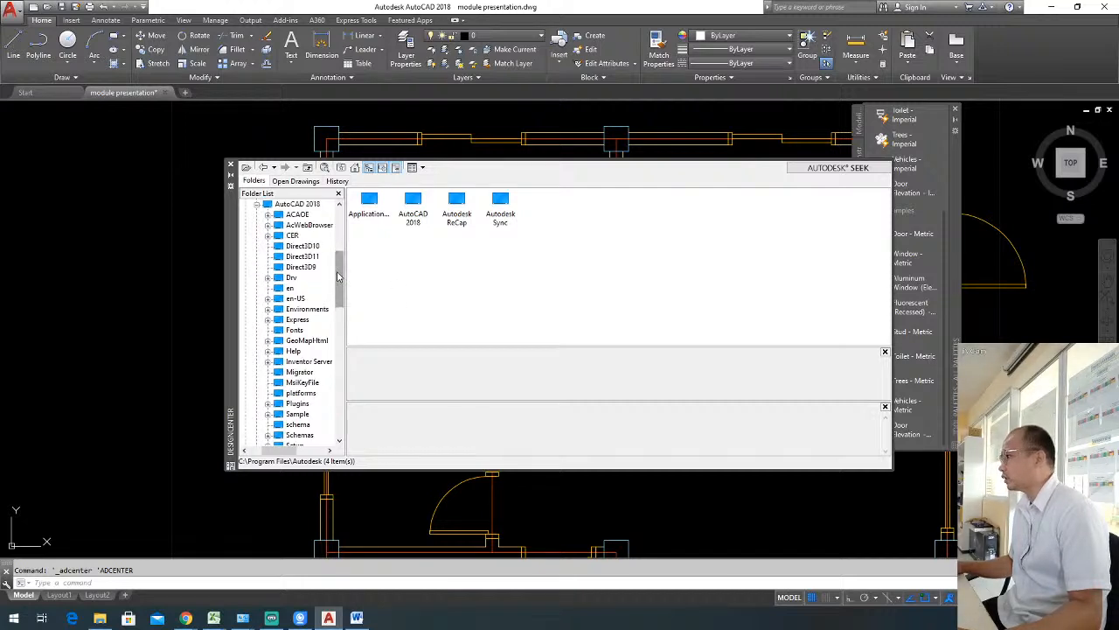
# Expand the Sample folder of AutoCAD 2018 and its en-us subfolder in the DesignCenter folder tree.
pyautogui.moveTo(343, 278); pyautogui.dragTo(343, 267)
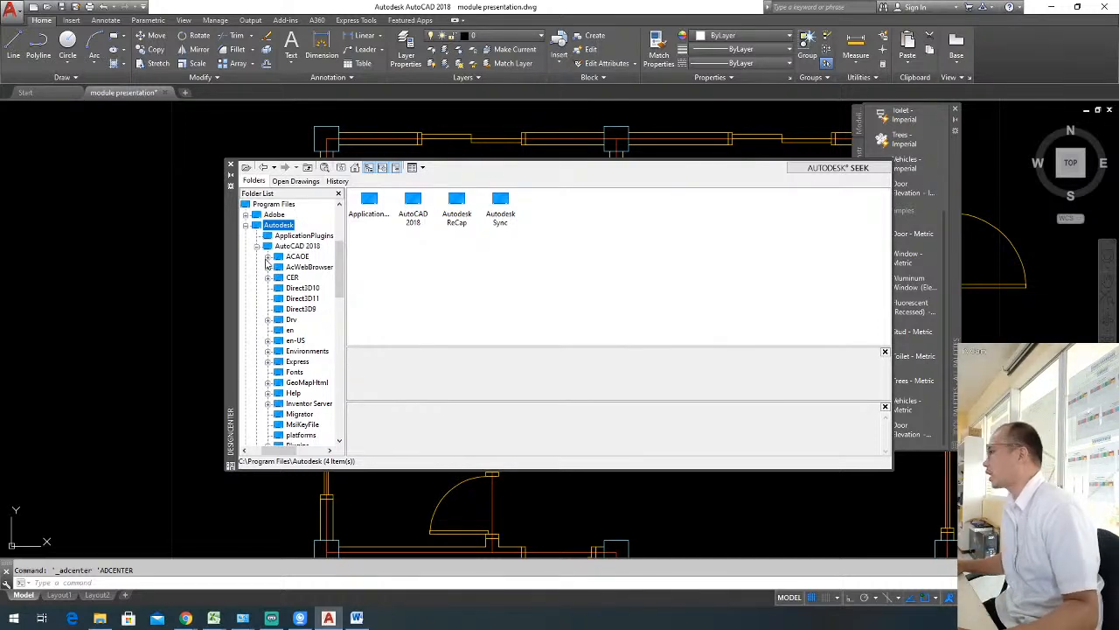
pyautogui.scroll(-1, 342, 275)
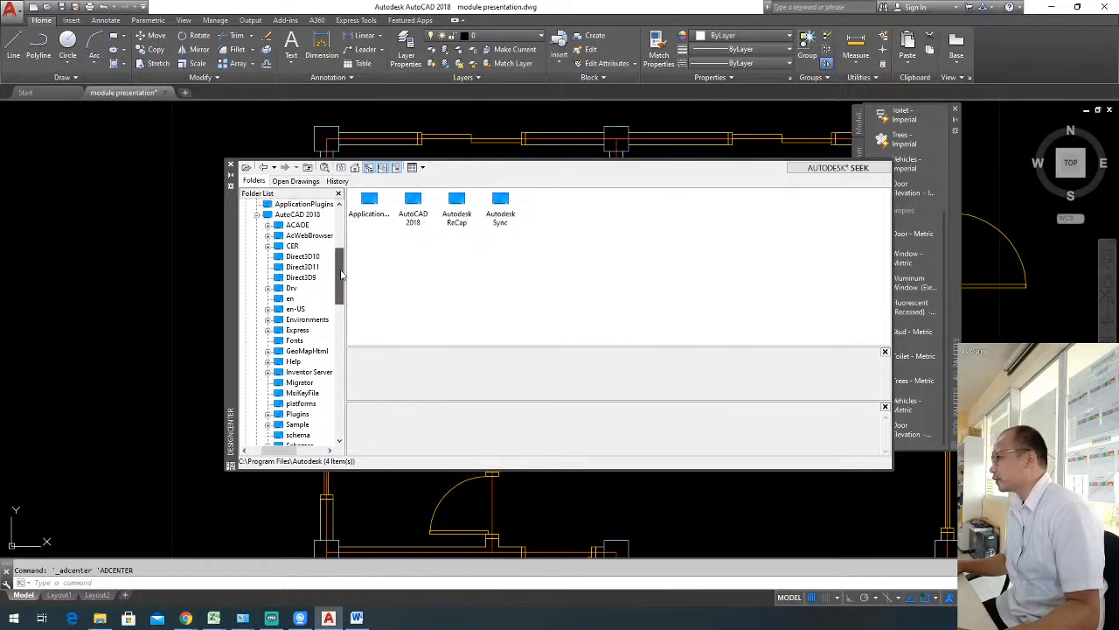
pyautogui.moveTo(341, 275); pyautogui.dragTo(342, 290)
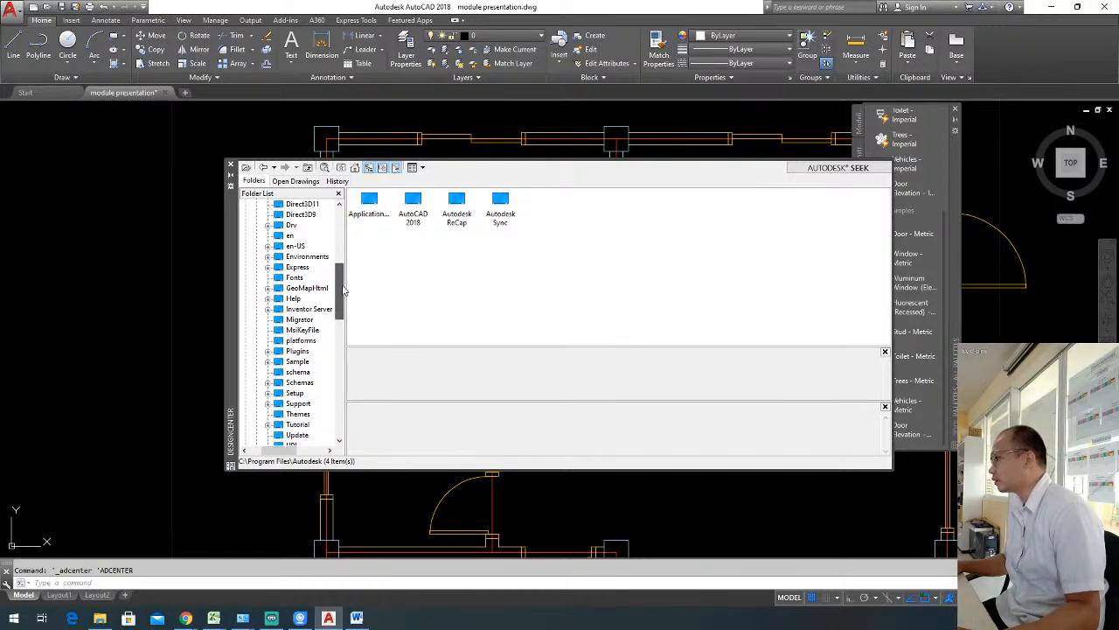
pyautogui.click(268, 246)
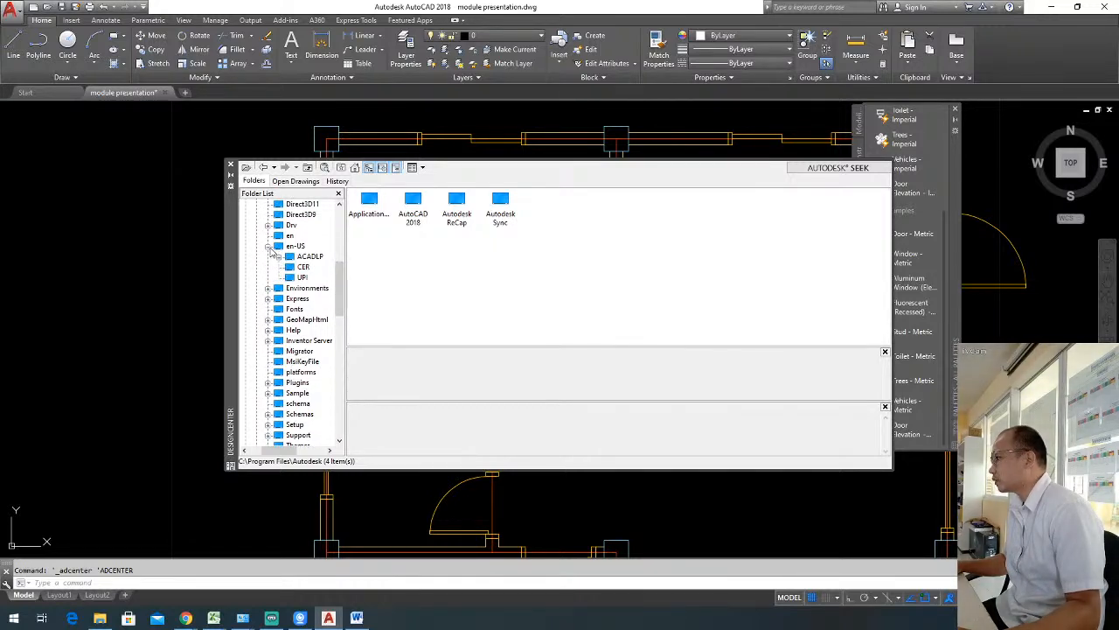
pyautogui.click(268, 247)
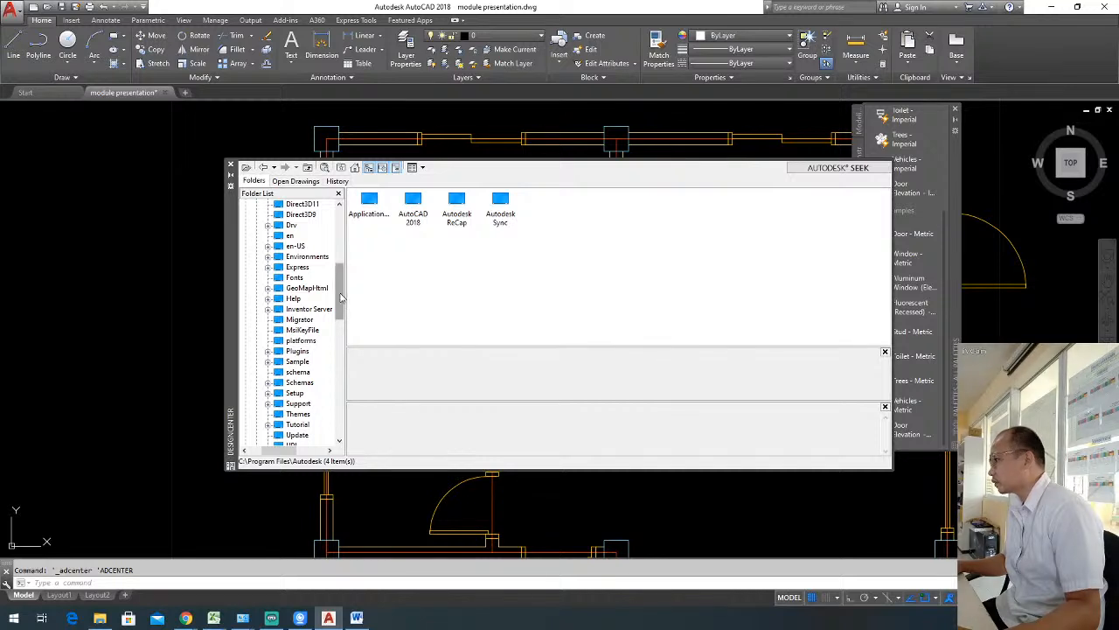
pyautogui.click(268, 361)
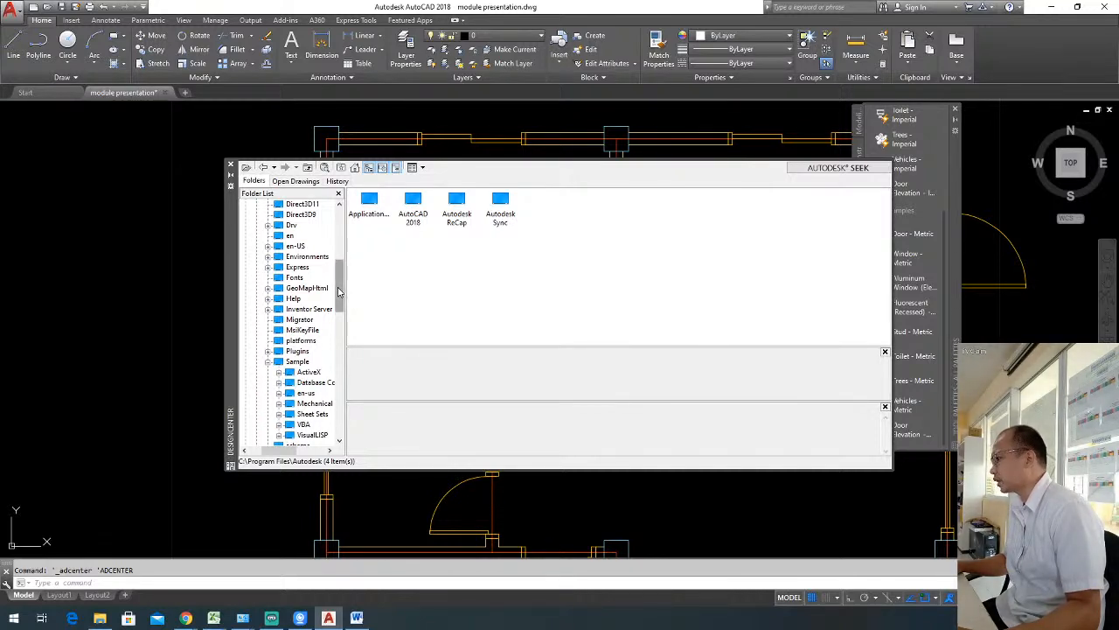
pyautogui.moveTo(342, 293); pyautogui.dragTo(341, 312)
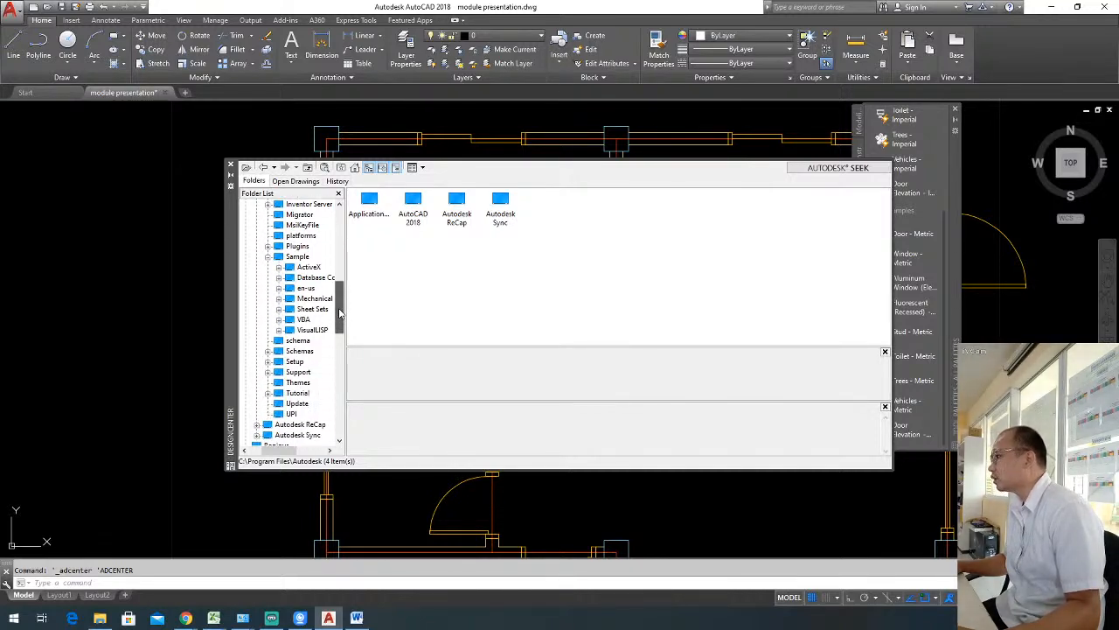
pyautogui.click(279, 288)
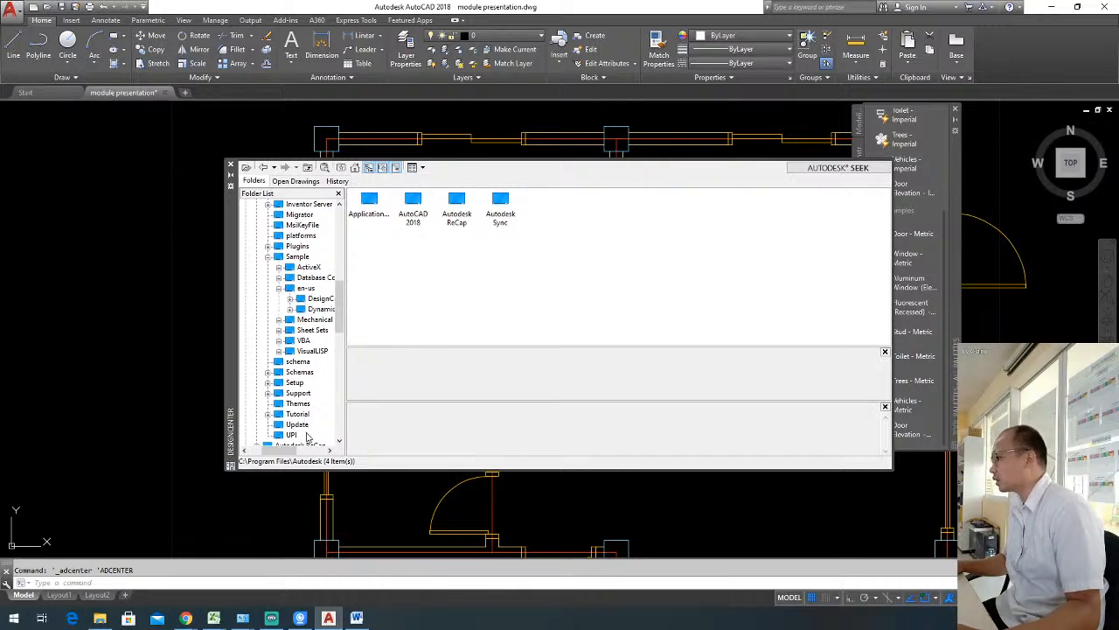
pyautogui.moveTo(289, 452); pyautogui.dragTo(300, 453)
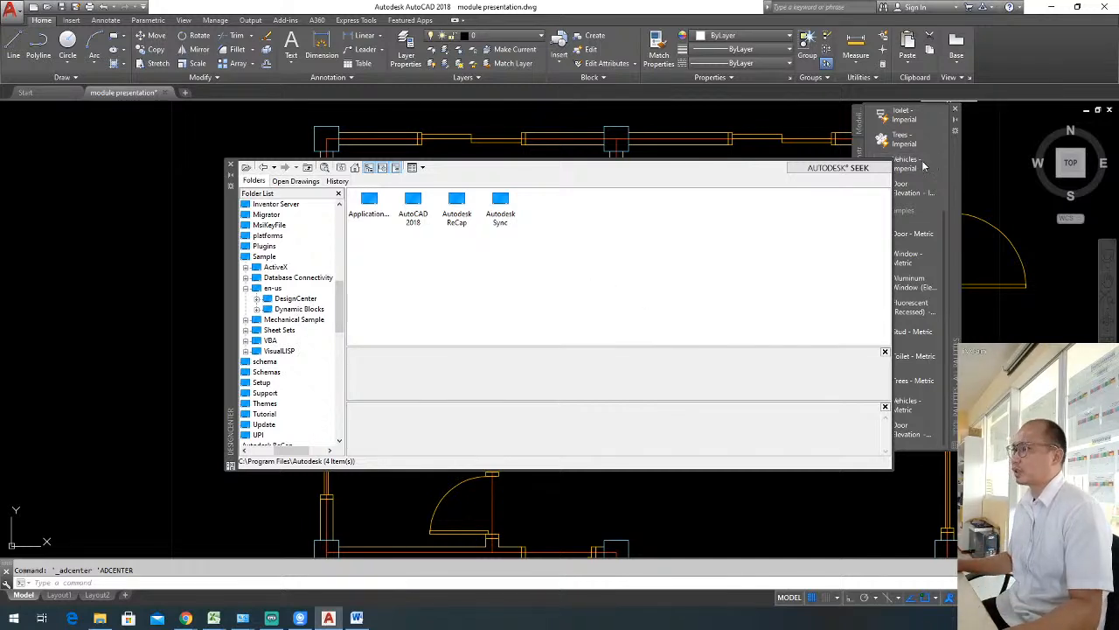
# Close the tool palettes and expand the DesignCenter folder under en-us to list its sample drawings.
pyautogui.click(956, 110)
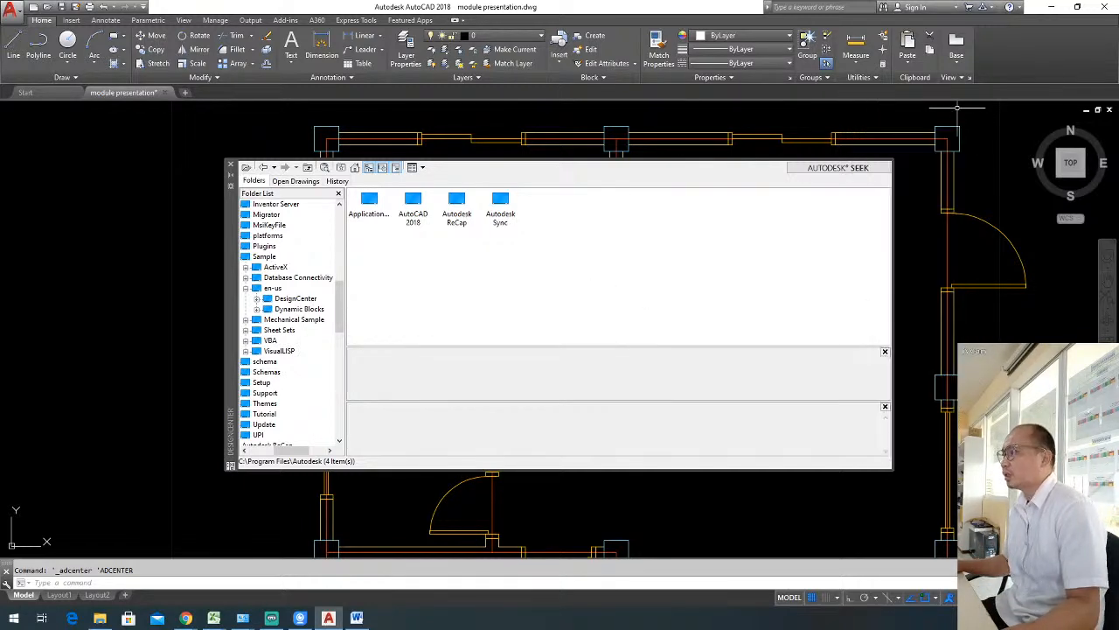
pyautogui.click(257, 298)
pyautogui.moveTo(276, 451); pyautogui.dragTo(287, 450)
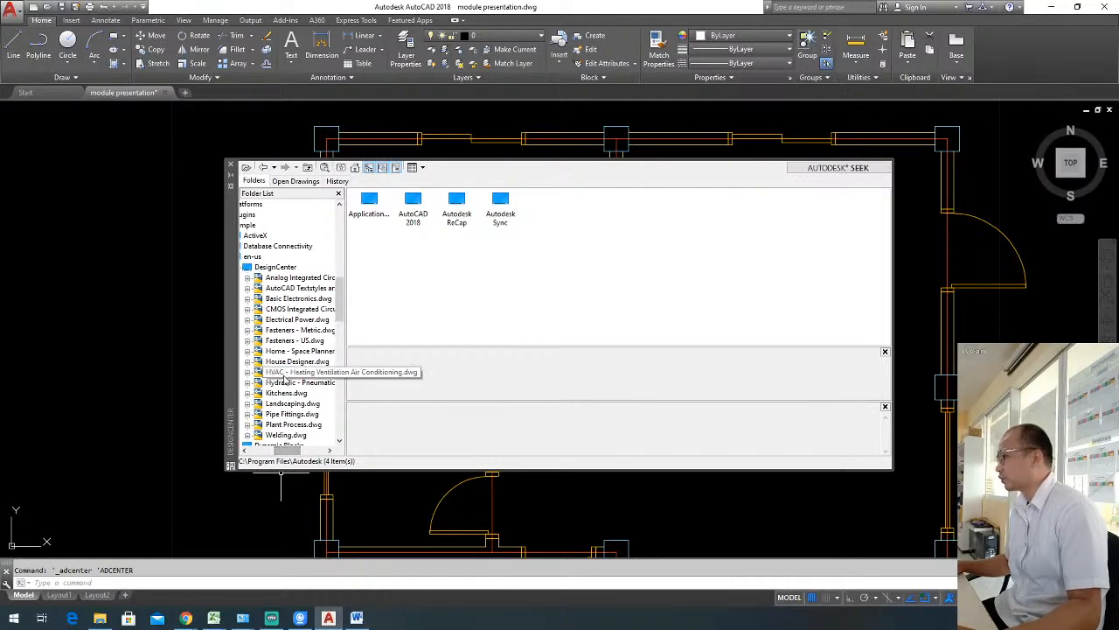
# Display the blocks contained in the sample drawing Home - Space Planner.dwg.
pyautogui.click(313, 352)
pyautogui.click(280, 361)
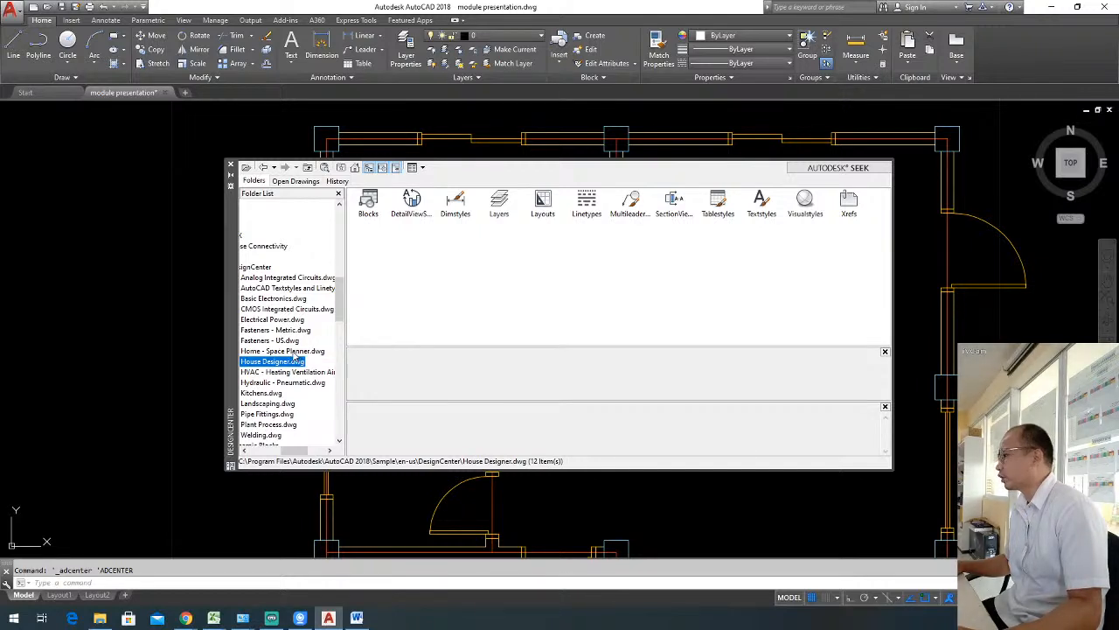
pyautogui.click(297, 352)
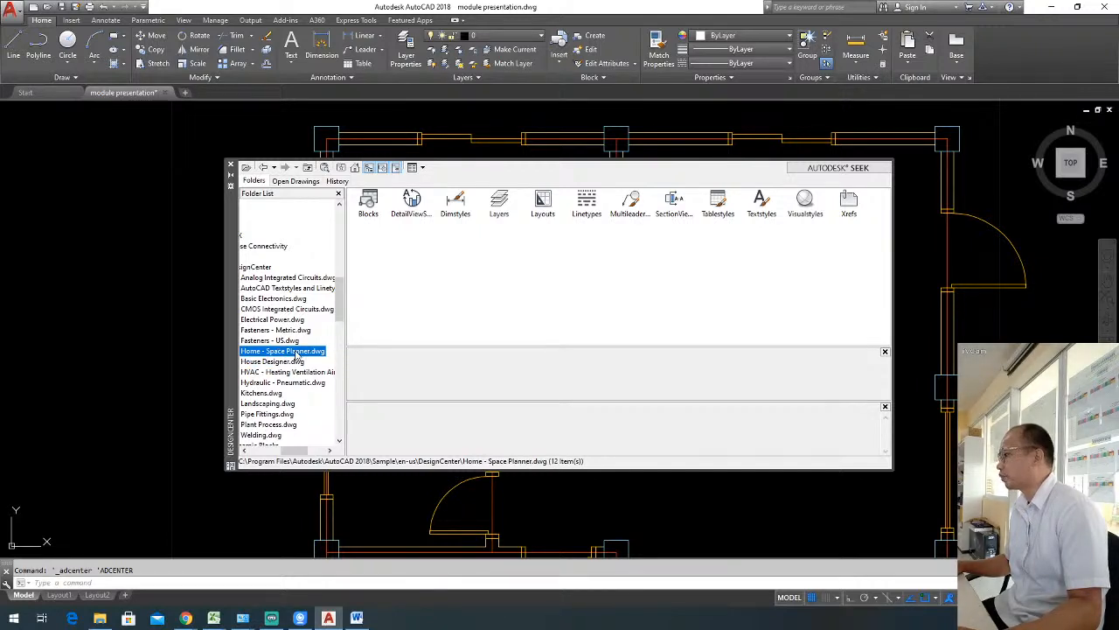
pyautogui.doubleClick(296, 351)
pyautogui.click(367, 208)
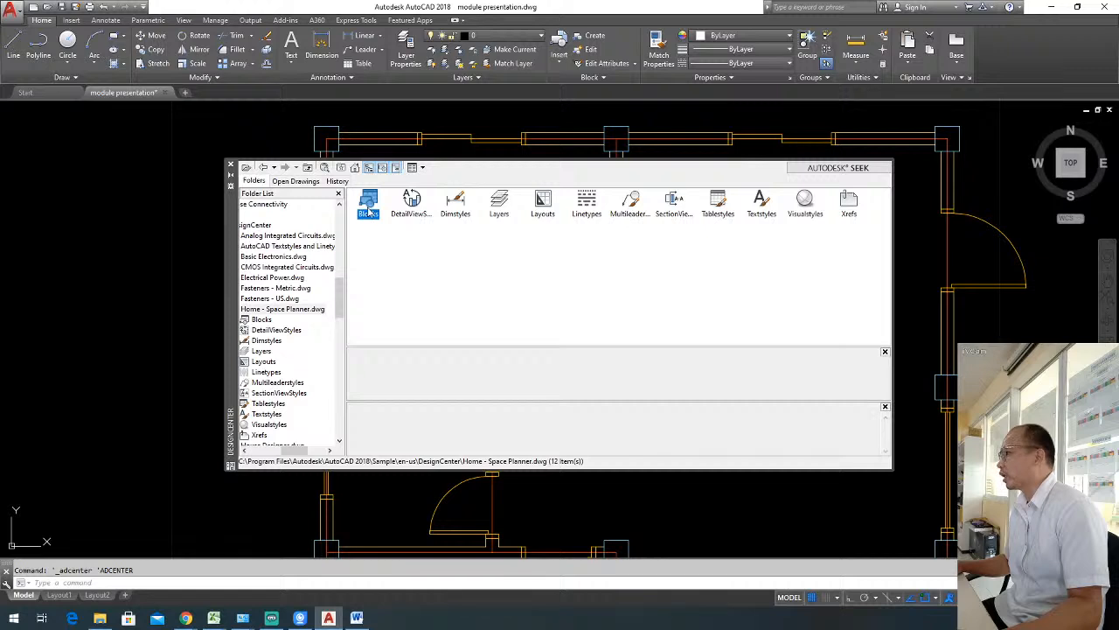
pyautogui.doubleClick(370, 212)
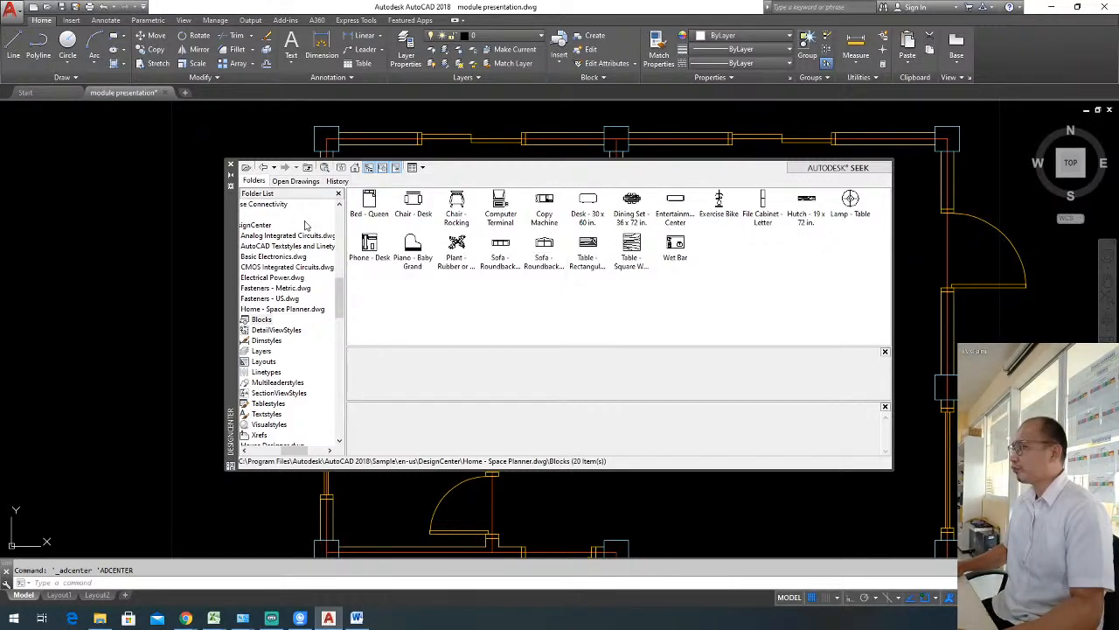
# Insert the Dining Set - 36 x 72 in. block at scale 1 and angle 0 in the empty area west of the floor plan.
pyautogui.click(634, 215)
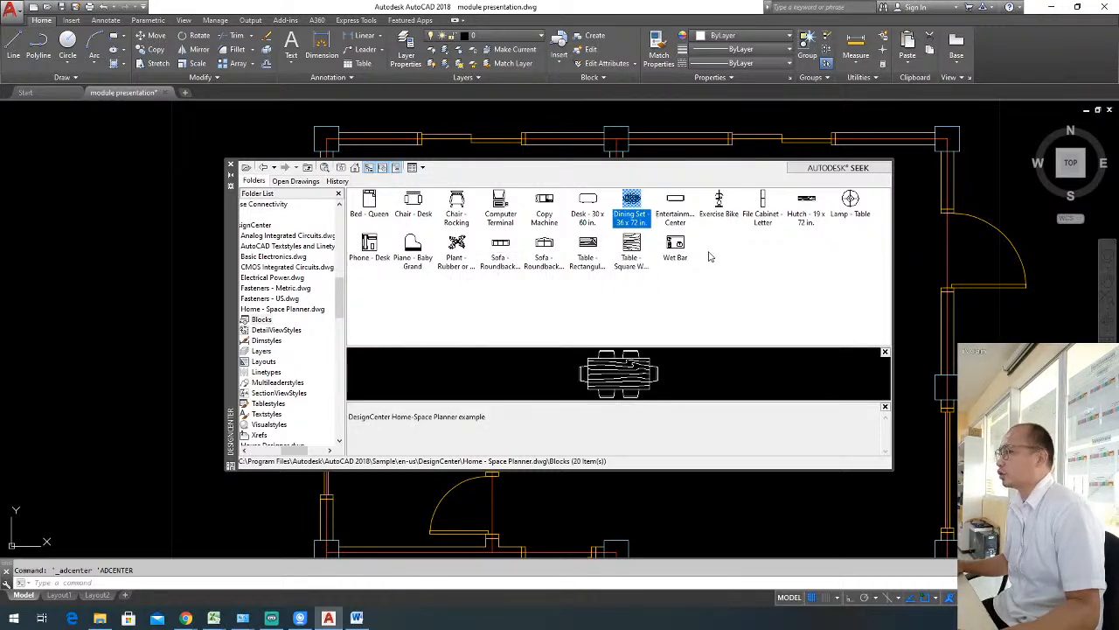
pyautogui.moveTo(297, 449); pyautogui.dragTo(253, 450)
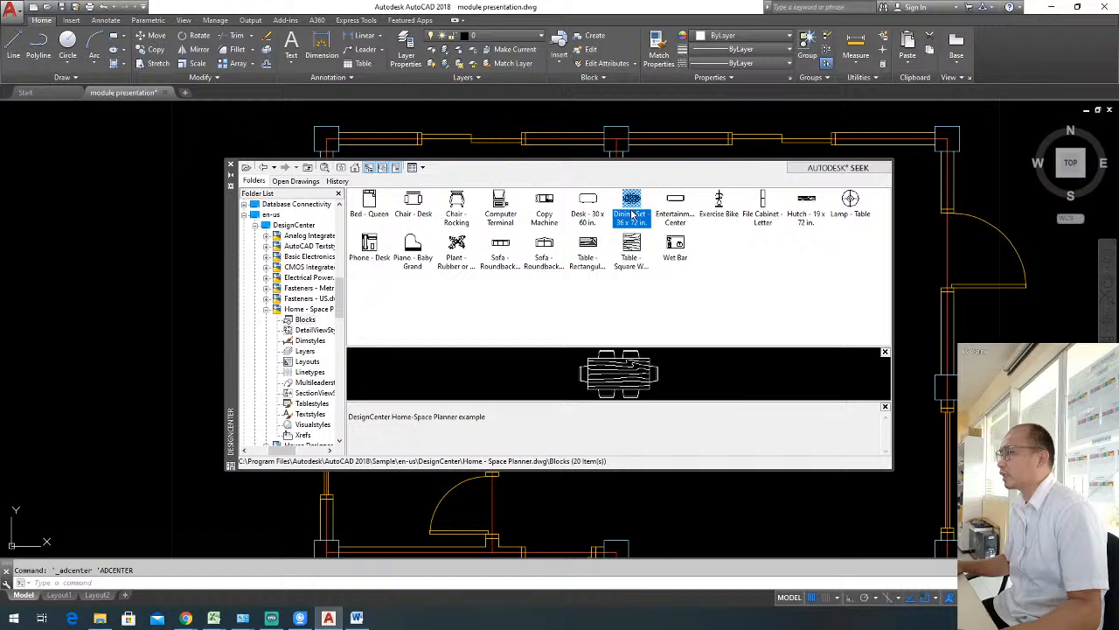
pyautogui.doubleClick(633, 214)
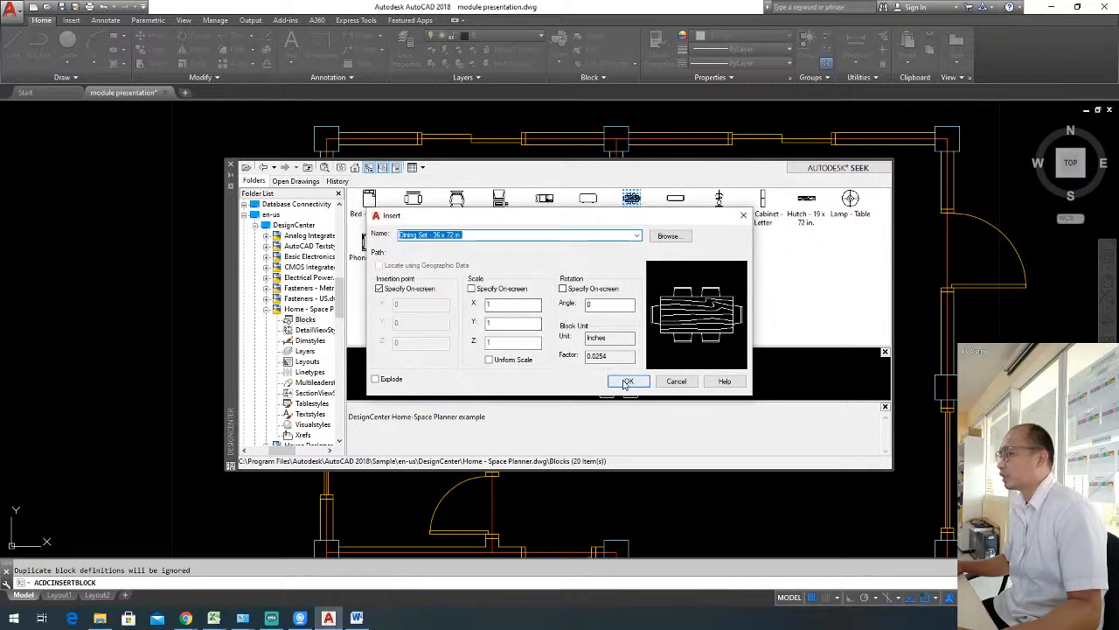
pyautogui.click(620, 382)
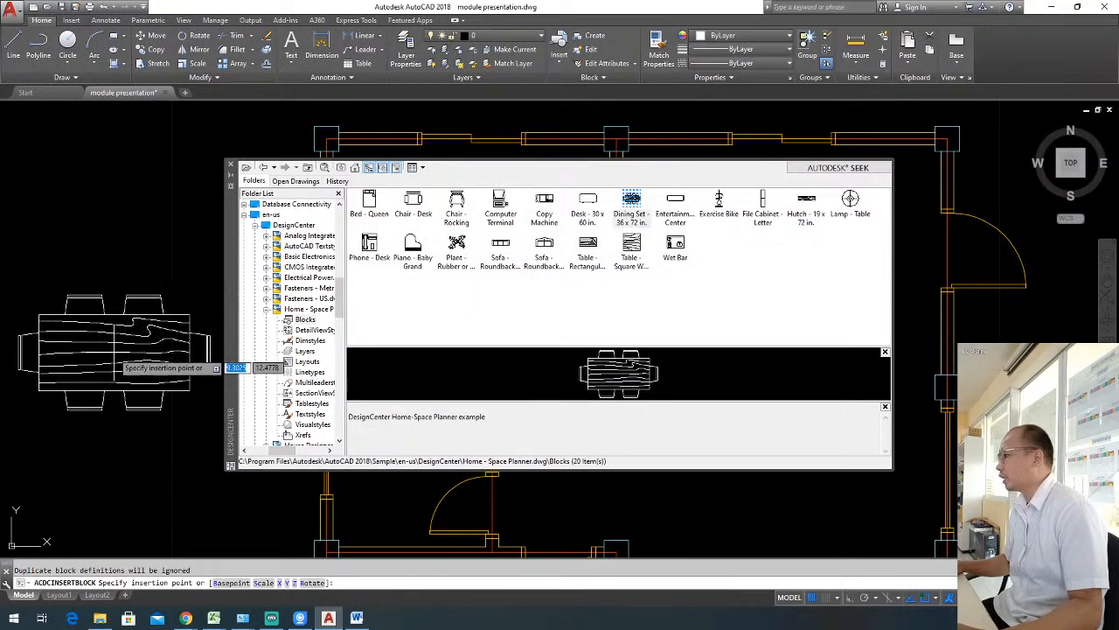
pyautogui.click(88, 353)
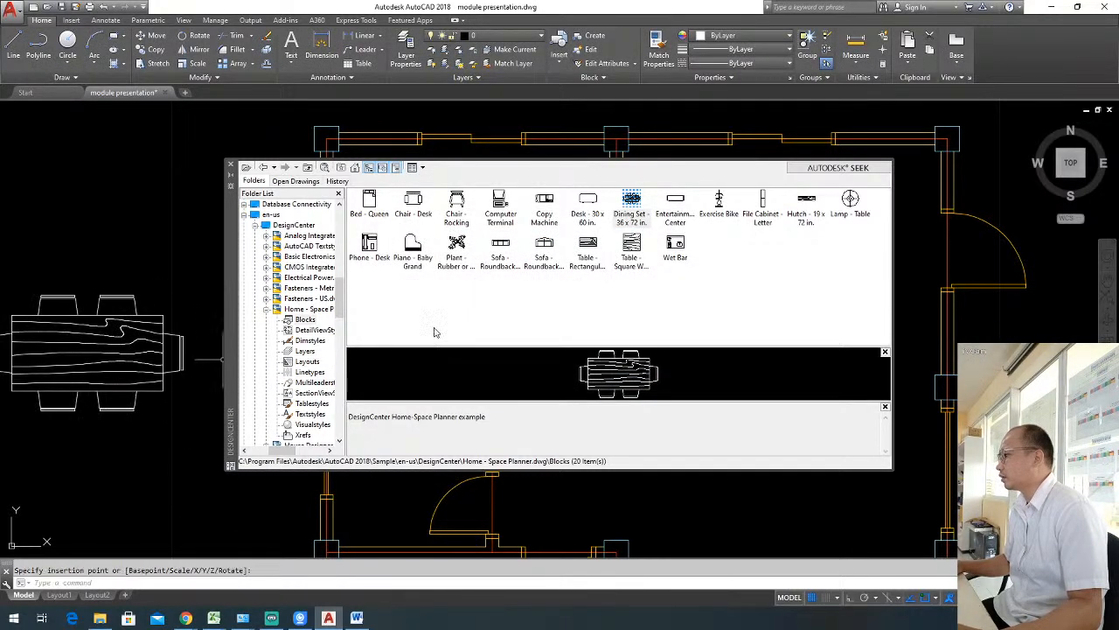
# Insert the Bed - Queen block at scale 1 and angle 0 just above the dining set, outside the floor plan.
pyautogui.doubleClick(371, 207)
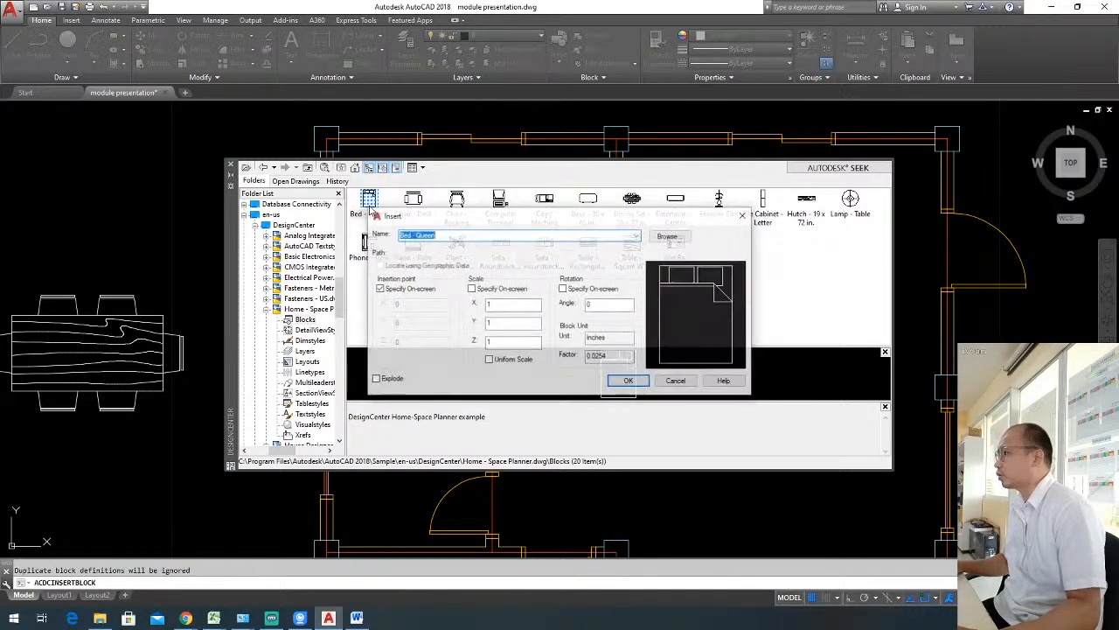
pyautogui.click(626, 381)
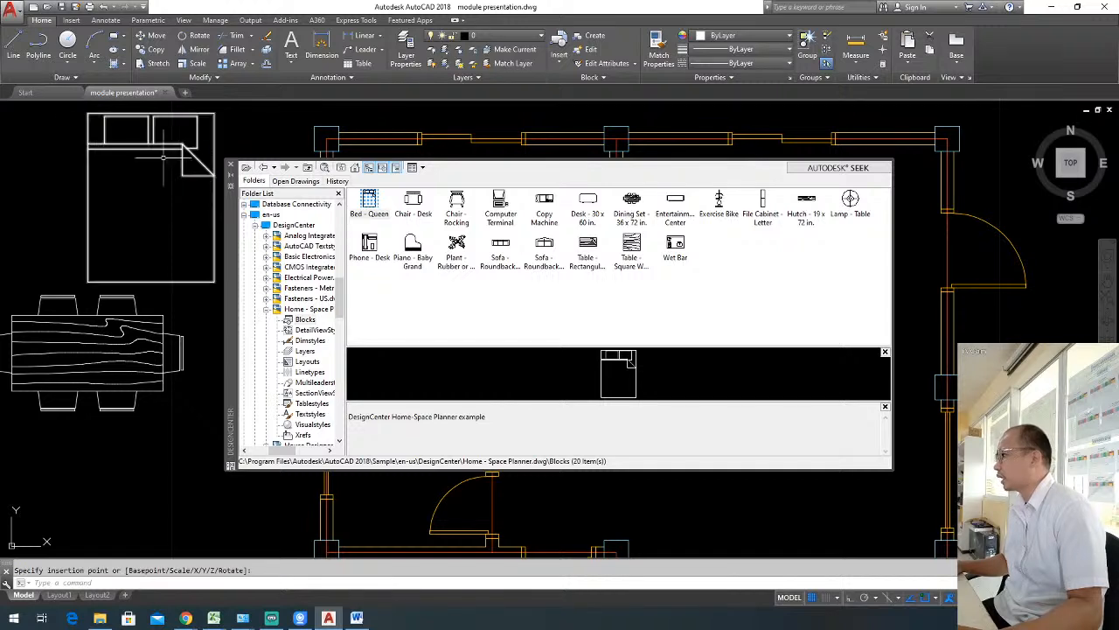
# Display the blocks contained in the sample drawing House Designer.dwg.
pyautogui.click(163, 157)
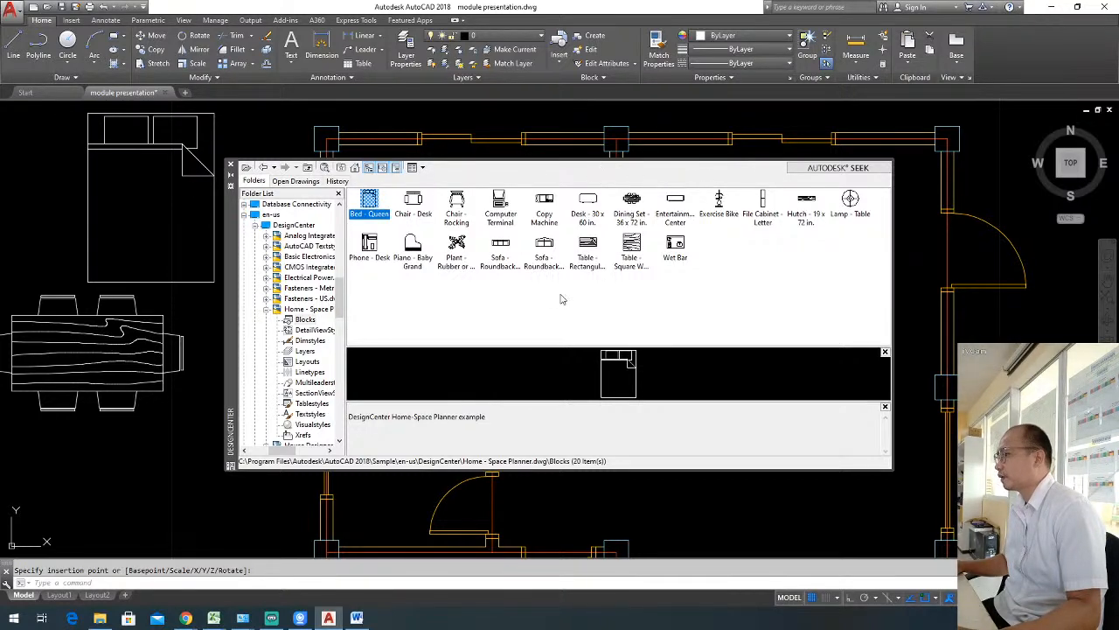
pyautogui.click(267, 311)
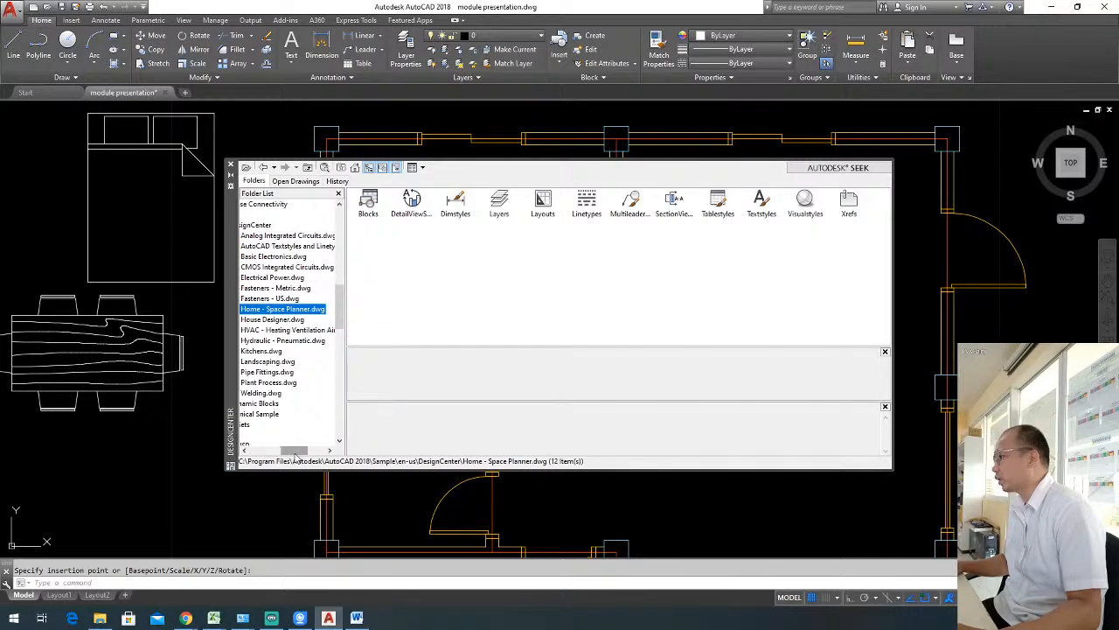
pyautogui.moveTo(296, 453); pyautogui.dragTo(287, 453)
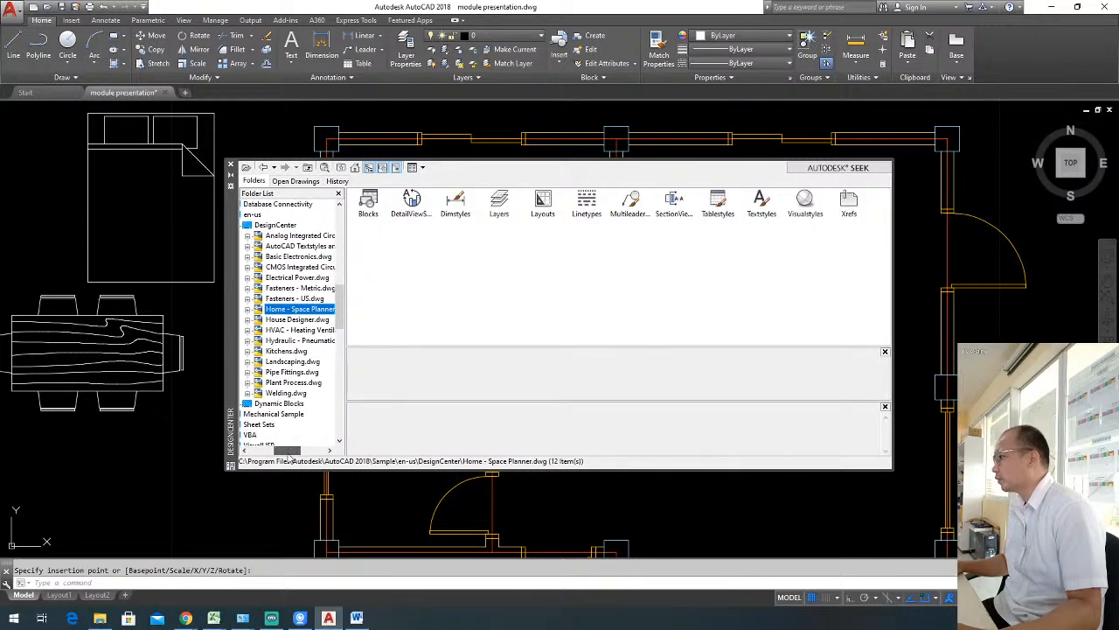
pyautogui.click(297, 319)
pyautogui.click(245, 311)
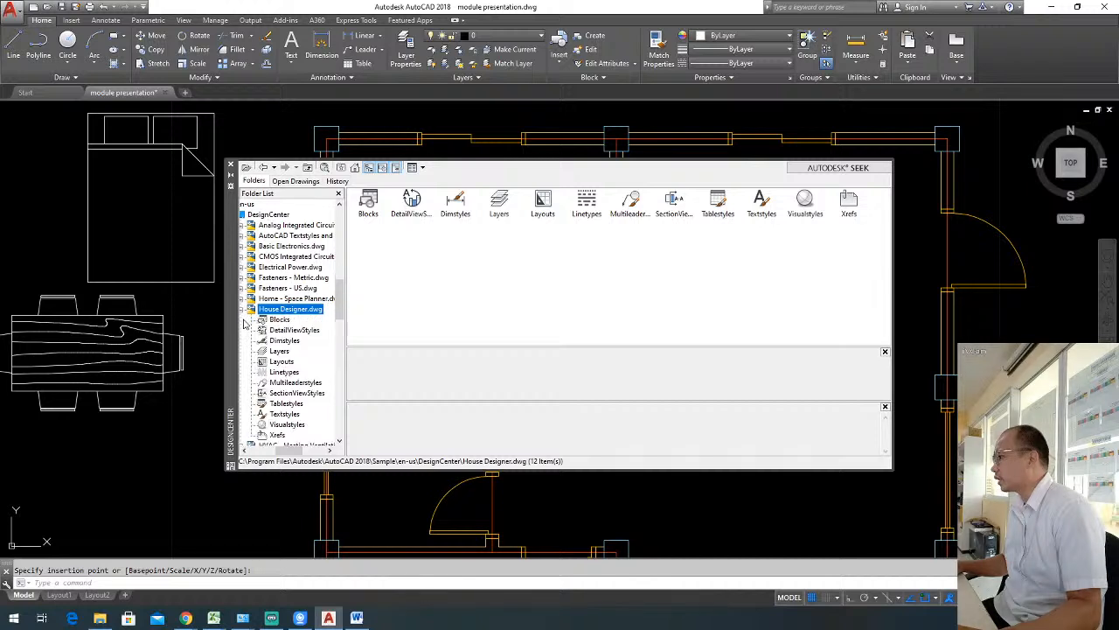
pyautogui.click(280, 320)
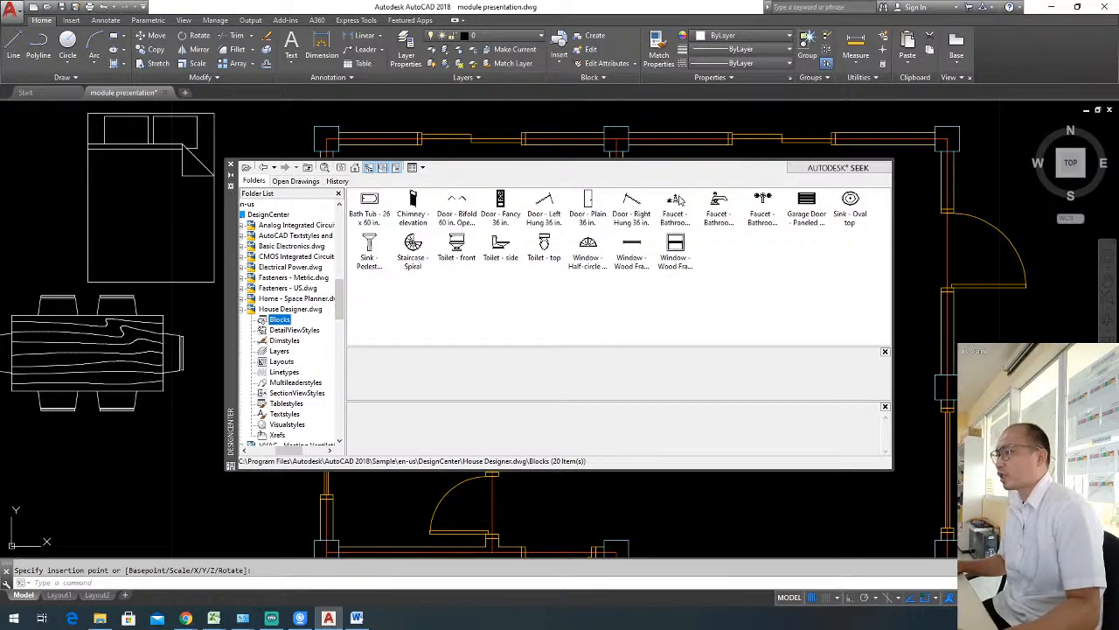
# Insert the Sink - Oval top block at scale 1 and angle 0 just below the dining set, outside the floor plan.
pyautogui.doubleClick(851, 203)
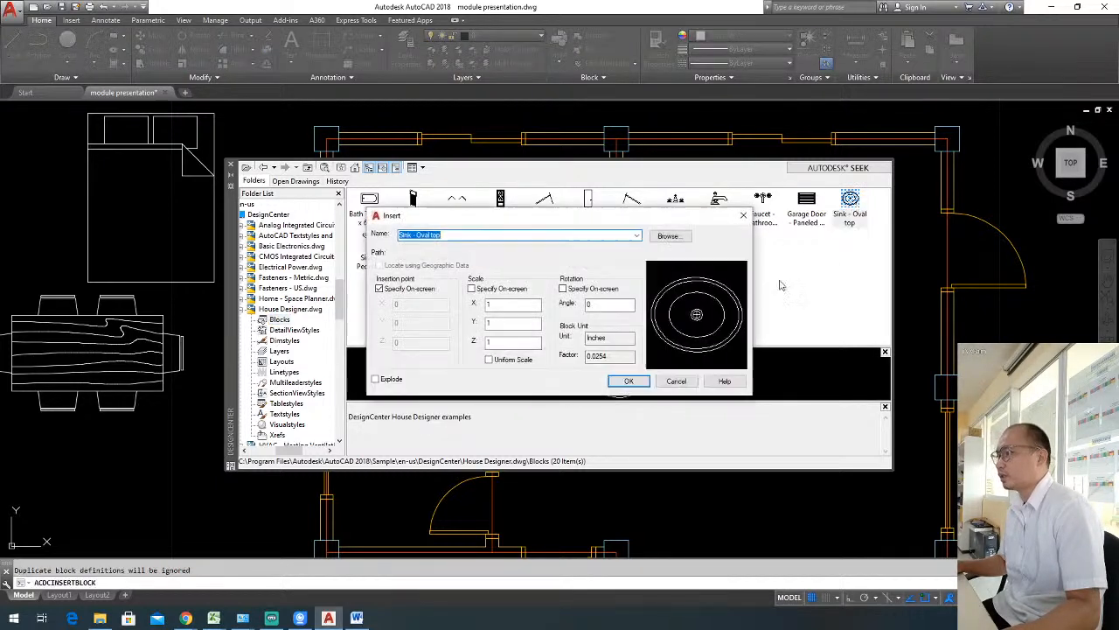
pyautogui.click(629, 382)
pyautogui.click(158, 434)
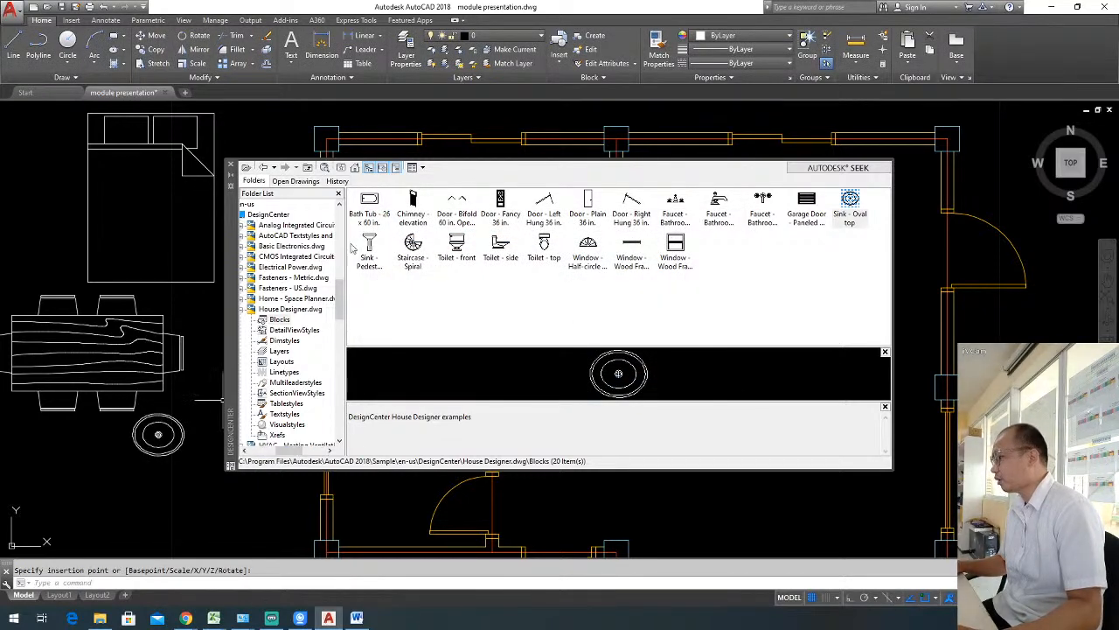
# Display the blocks contained in the sample drawing Kitchens.dwg.
pyautogui.click(244, 310)
pyautogui.moveTo(287, 451); pyautogui.dragTo(278, 451)
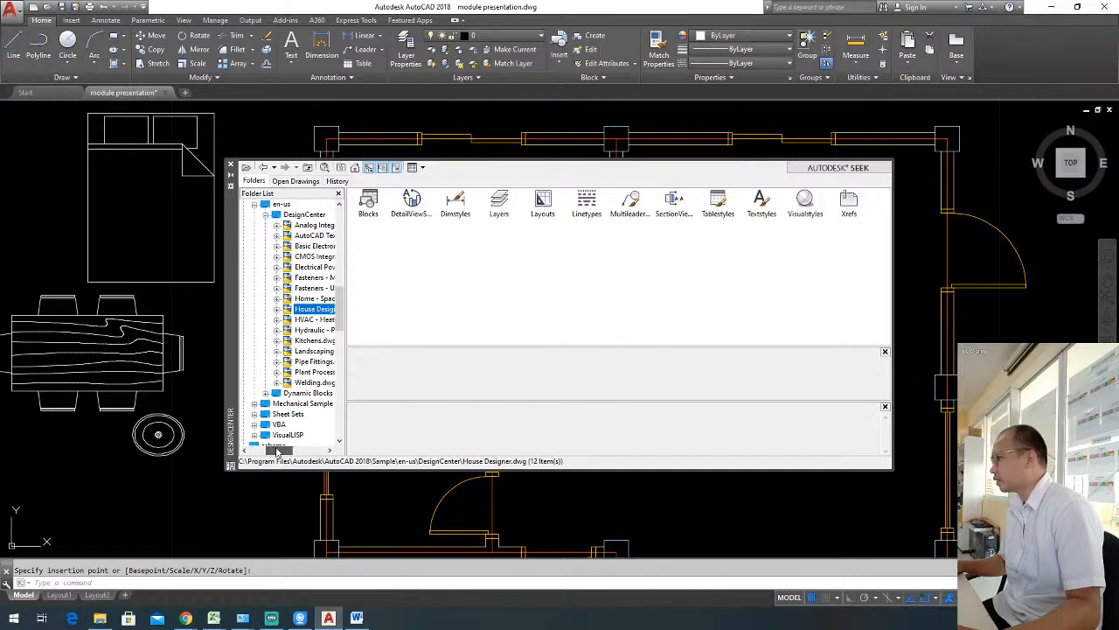
pyautogui.click(300, 341)
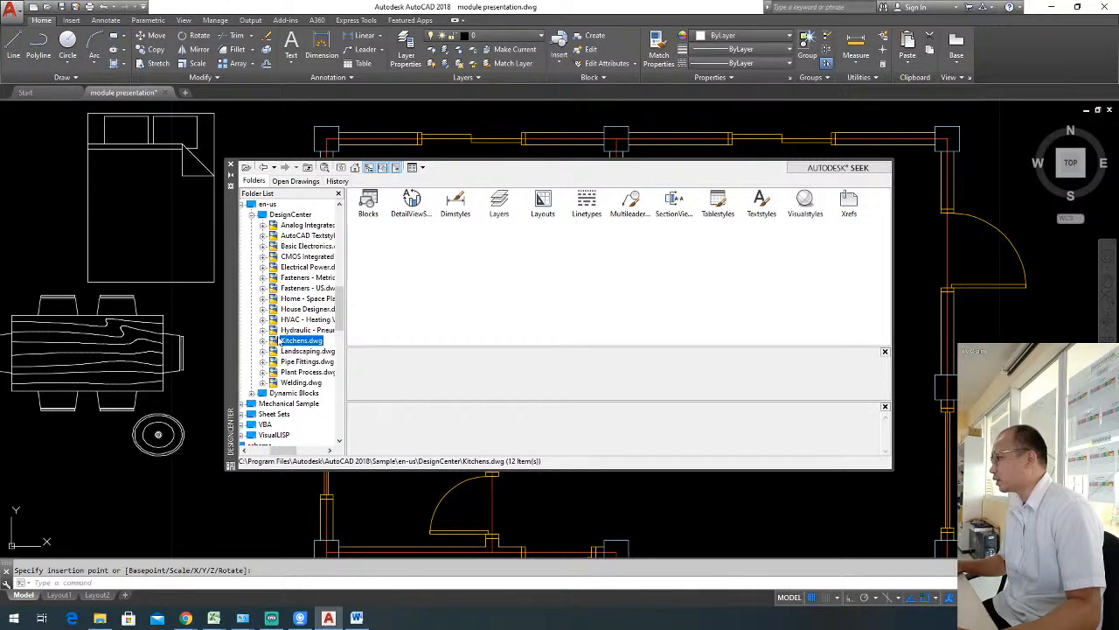
pyautogui.click(262, 341)
pyautogui.click(302, 320)
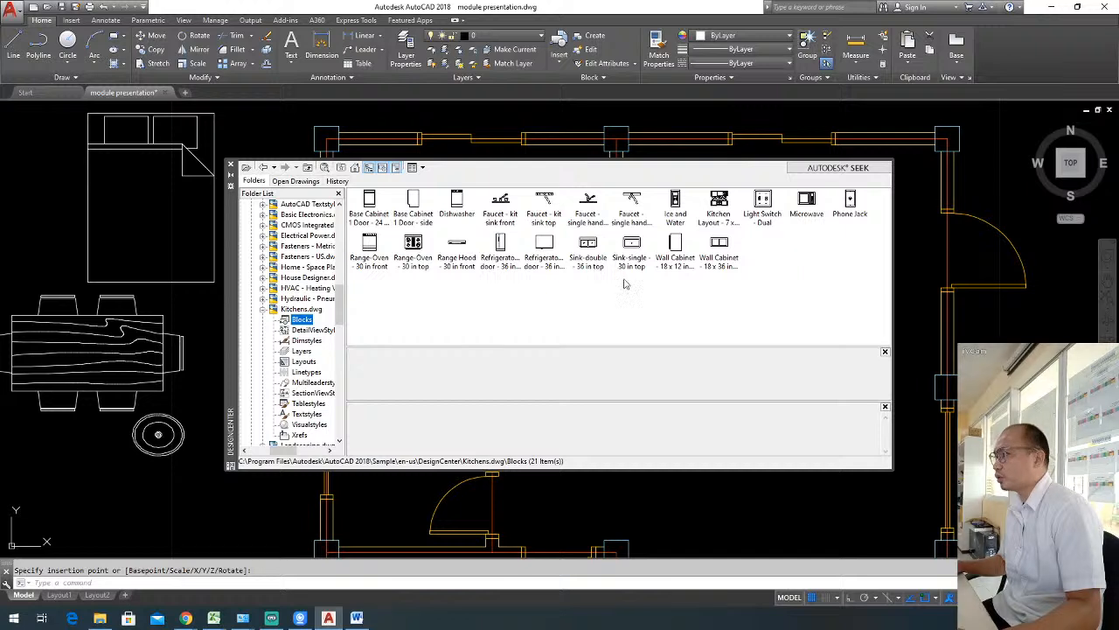
# Insert the Sink-double - 36 in top block at scale 1 and angle 0 below the oval sink, outside the floor plan.
pyautogui.click(589, 262)
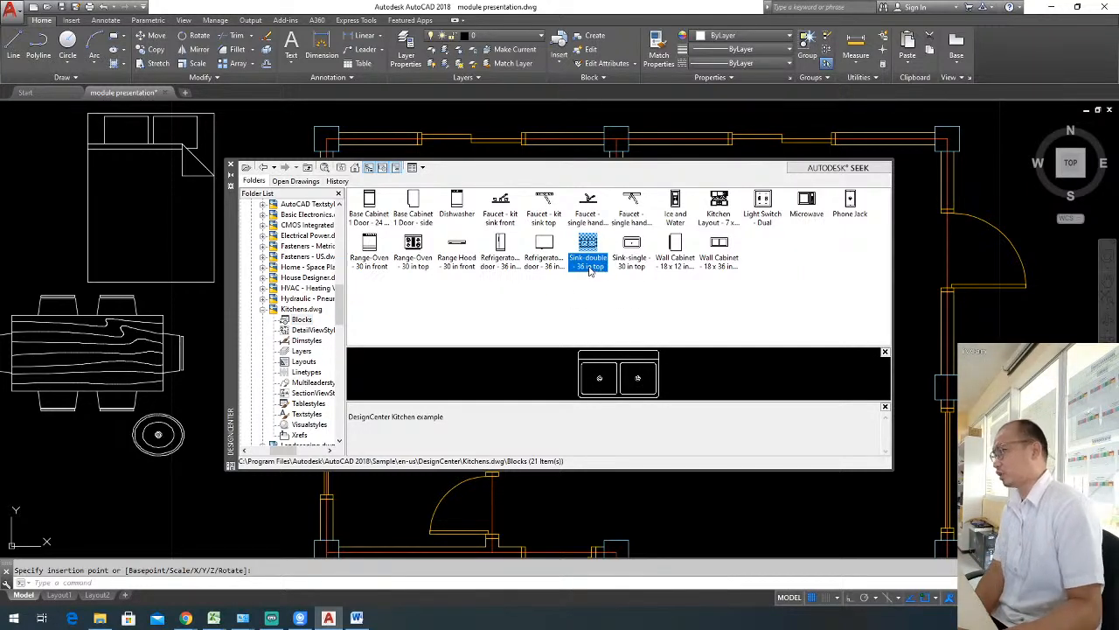
pyautogui.doubleClick(593, 256)
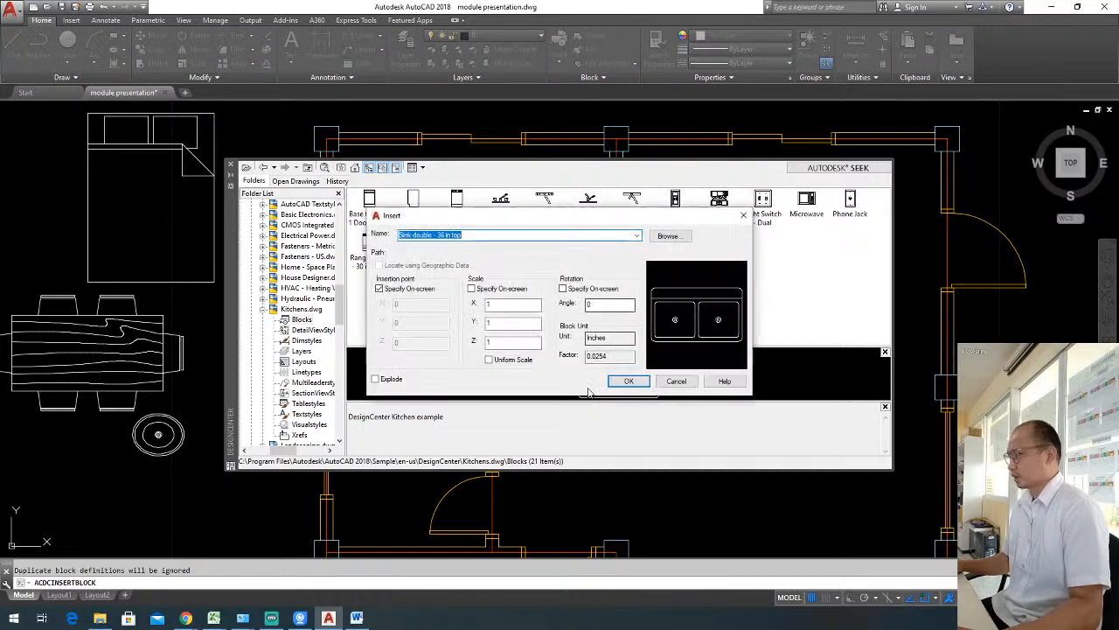
pyautogui.click(629, 380)
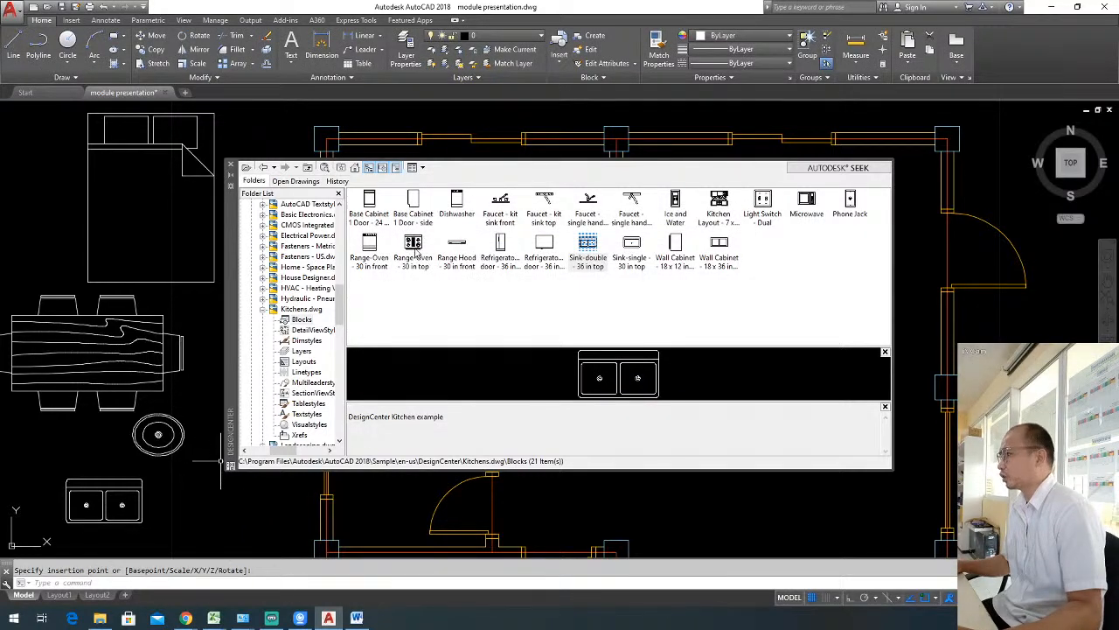
# Insert the Range-Oven - 30 in top block at scale 1 and angle 0 just east of the double sink.
pyautogui.click(414, 245)
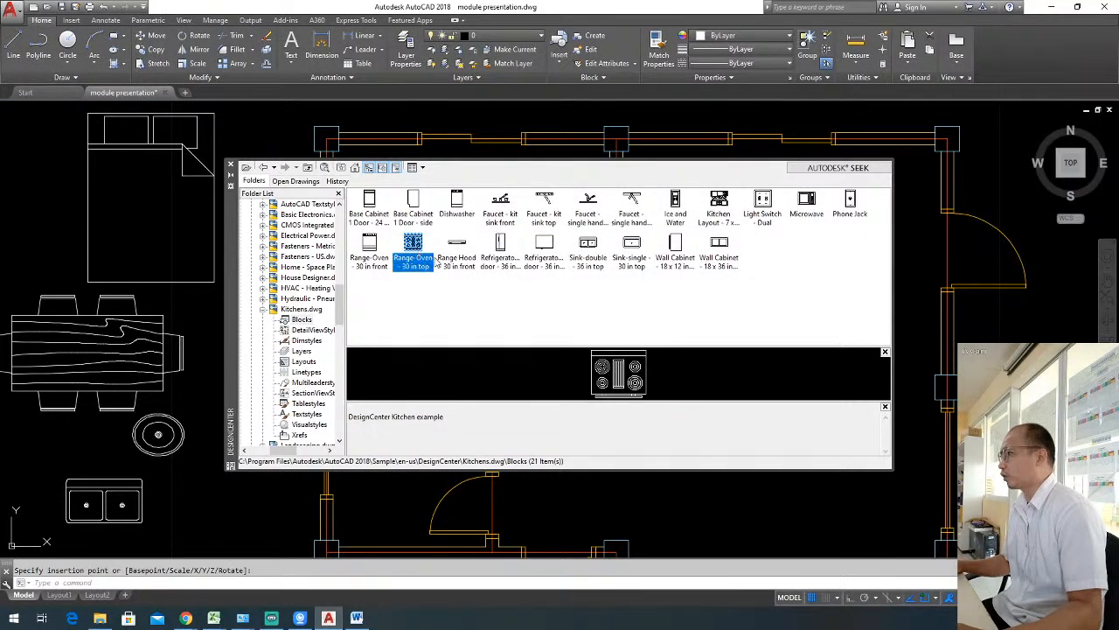
pyautogui.doubleClick(413, 259)
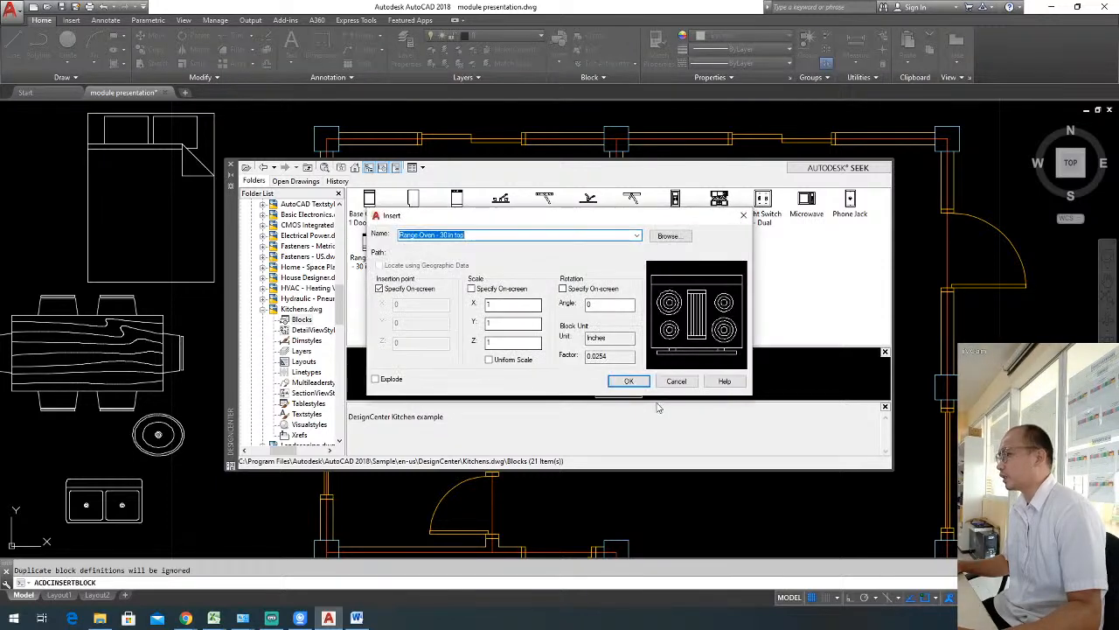
pyautogui.click(622, 382)
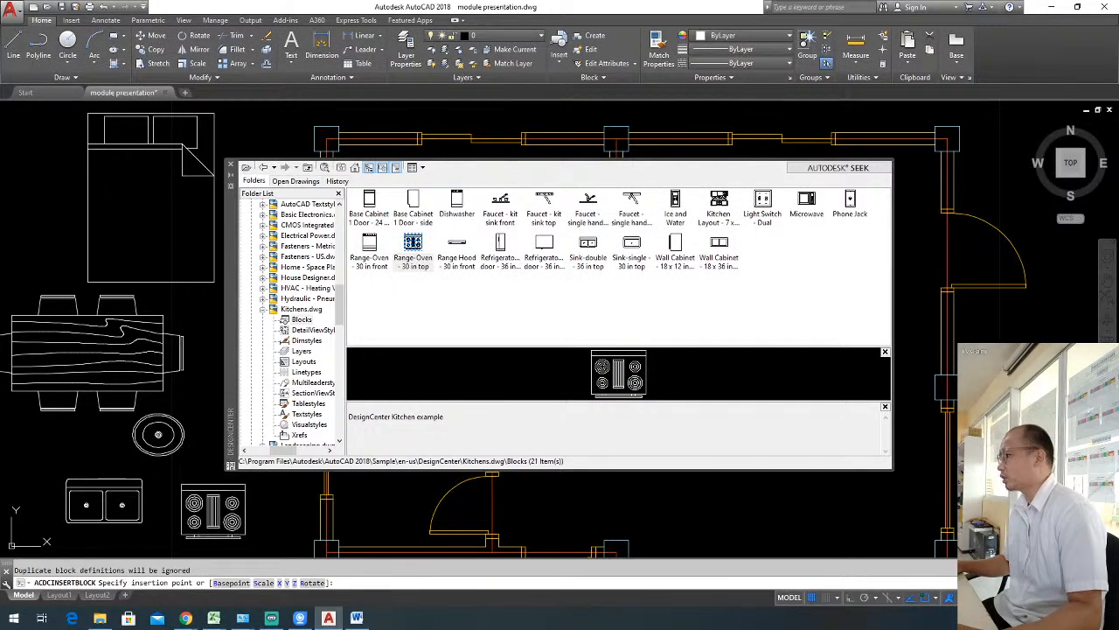
pyautogui.click(214, 509)
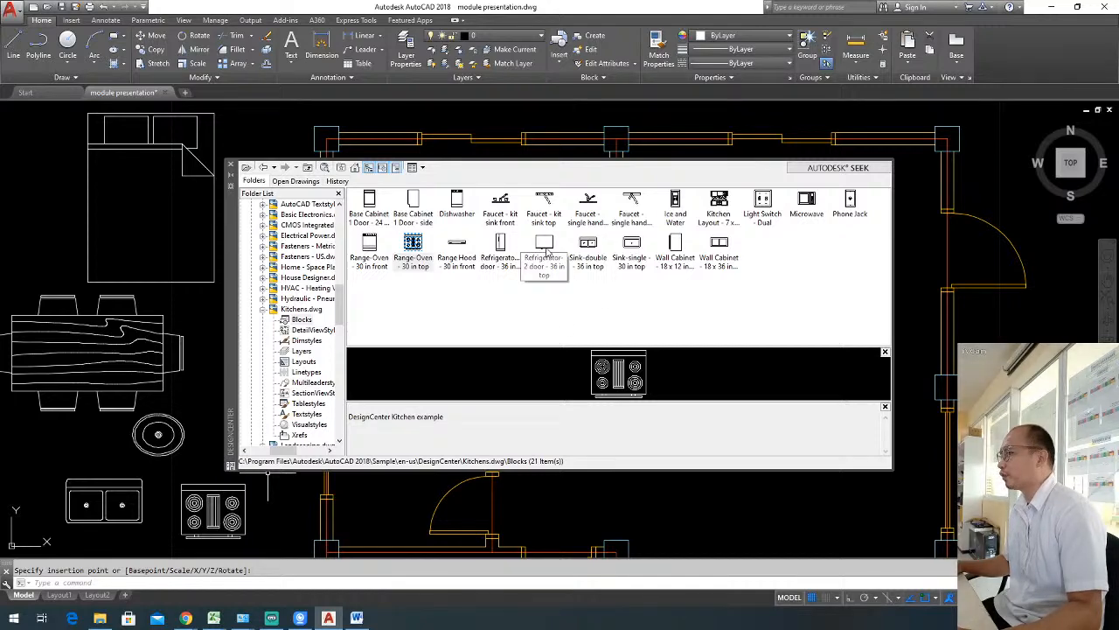
# Insert the Refrigerator-2 door - 36 in top block at scale 1 and angle 0 below the double sink and range, and close the DesignCenter.
pyautogui.doubleClick(544, 250)
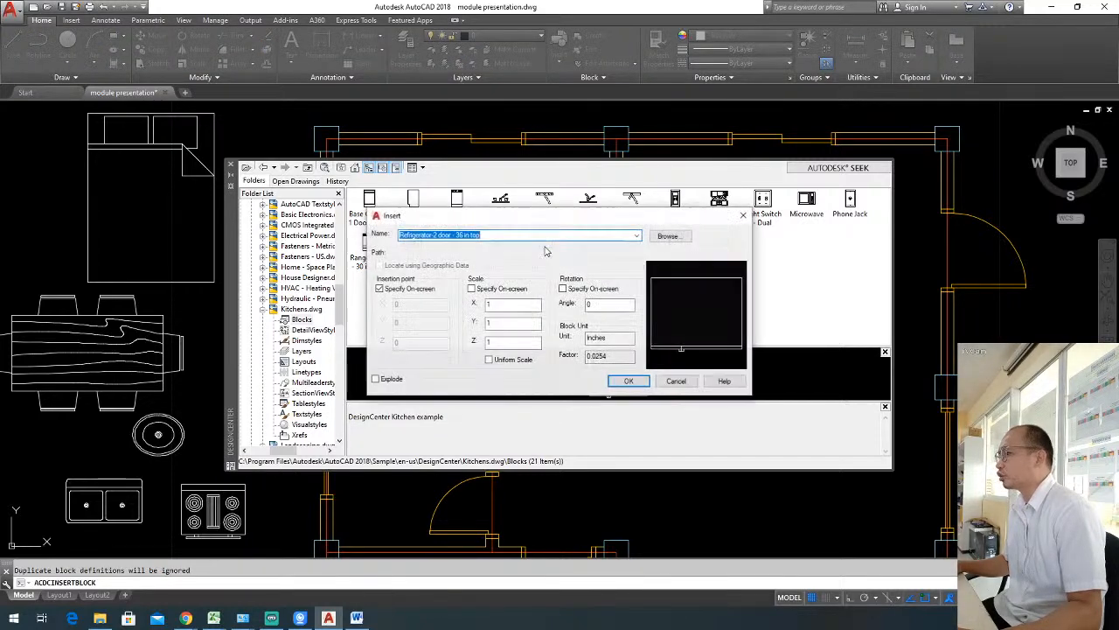
pyautogui.click(628, 383)
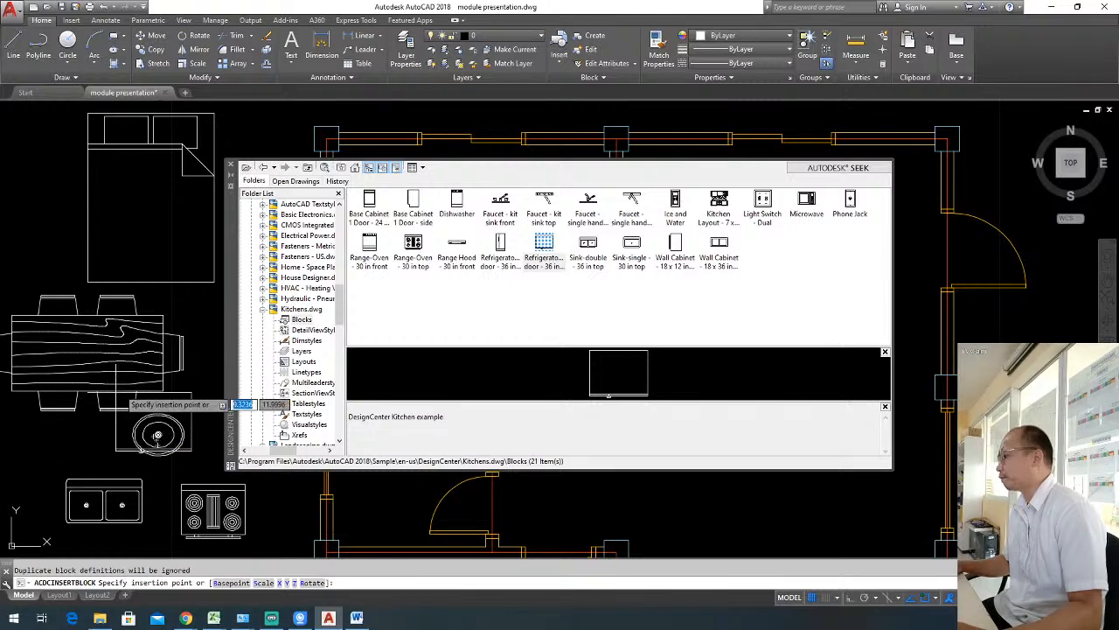
pyautogui.scroll(-3, 145, 360)
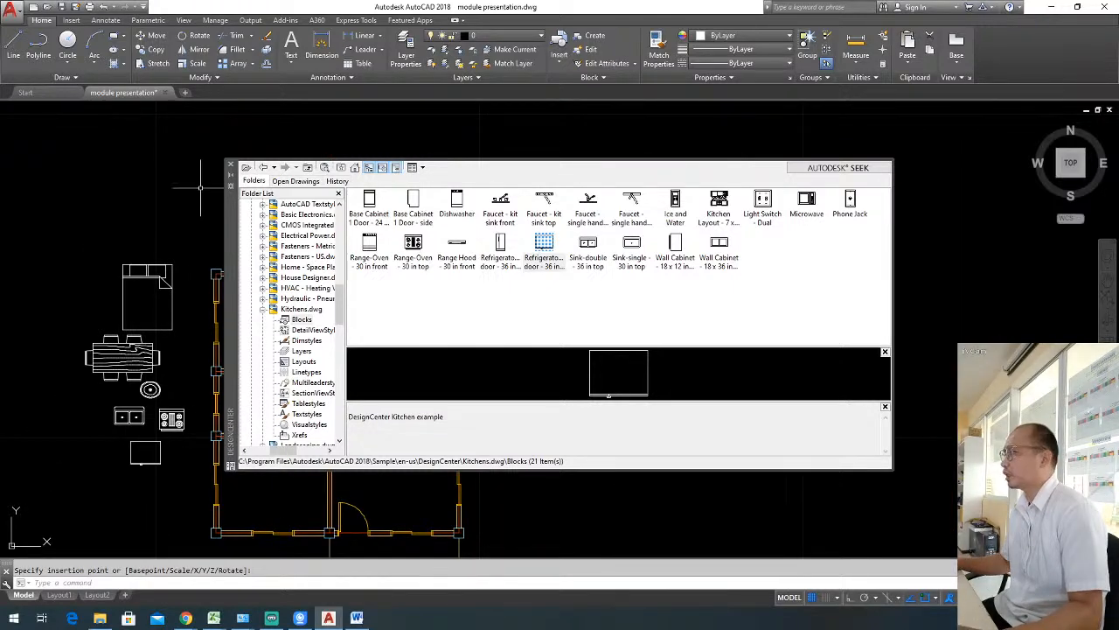
pyautogui.click(231, 164)
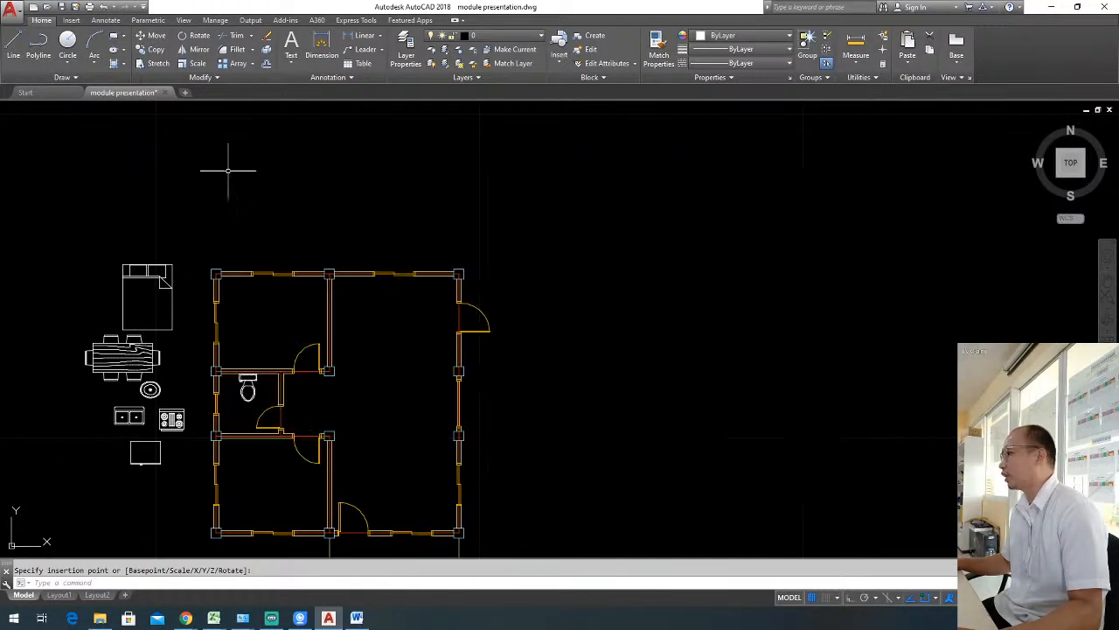
# Rotate the queen bed by 270 degrees with ortho on, so its pillows point east.
pyautogui.moveTo(143, 361); pyautogui.dragTo(359, 288, button='middle')
pyautogui.scroll(2, 360, 289)
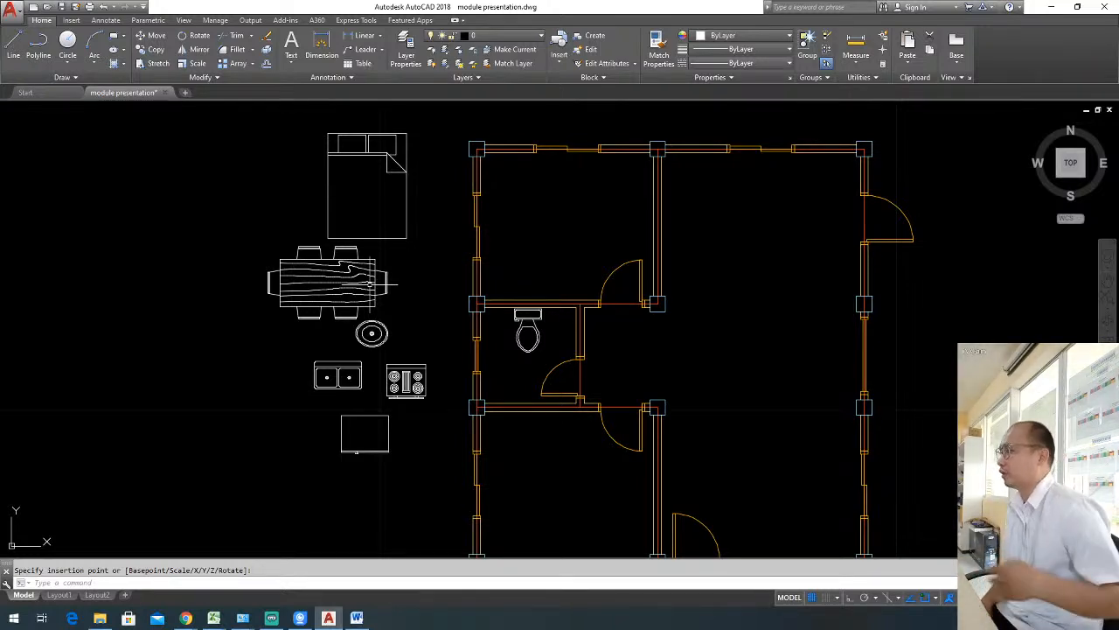
pyautogui.press('Escape')
pyautogui.click(328, 133)
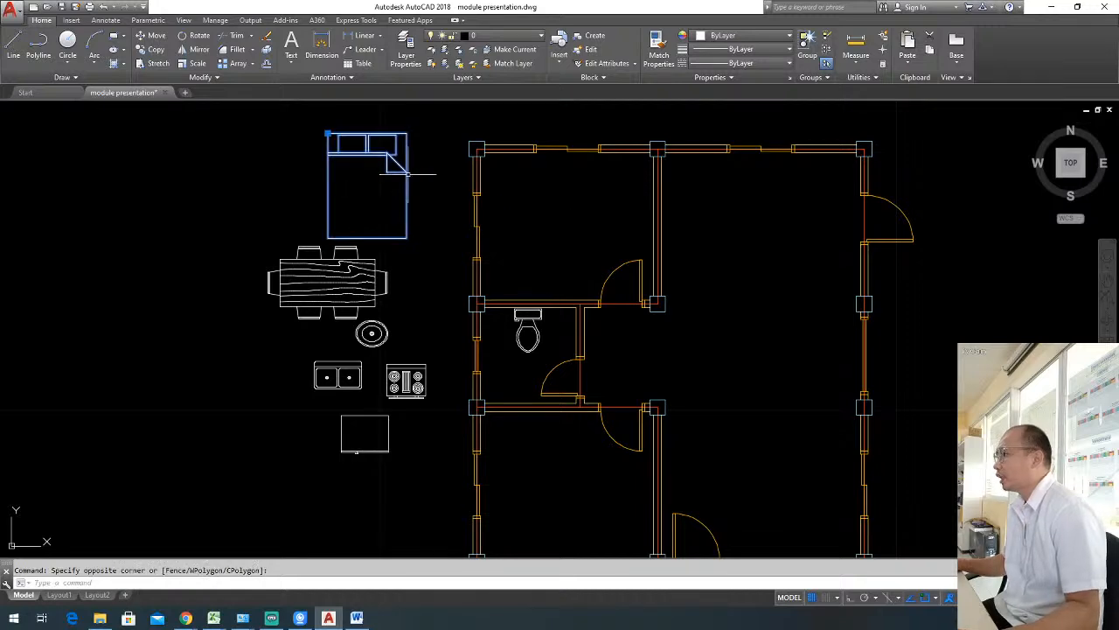
pyautogui.moveTo(406, 173); pyautogui.dragTo(457, 205, button='middle')
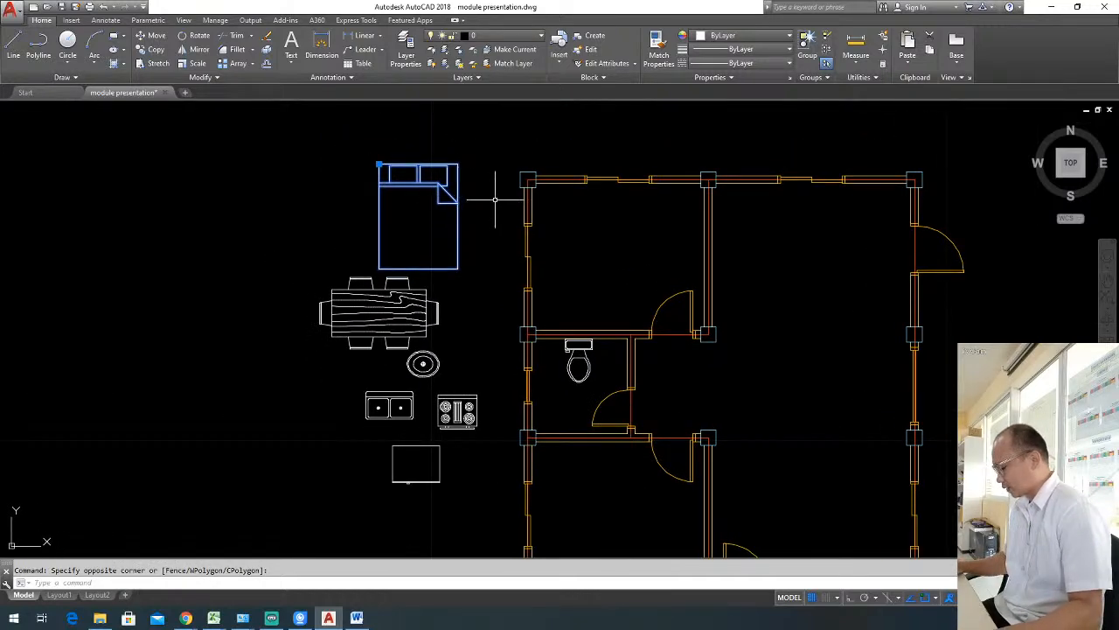
pyautogui.click(483, 210)
pyautogui.write('ro')
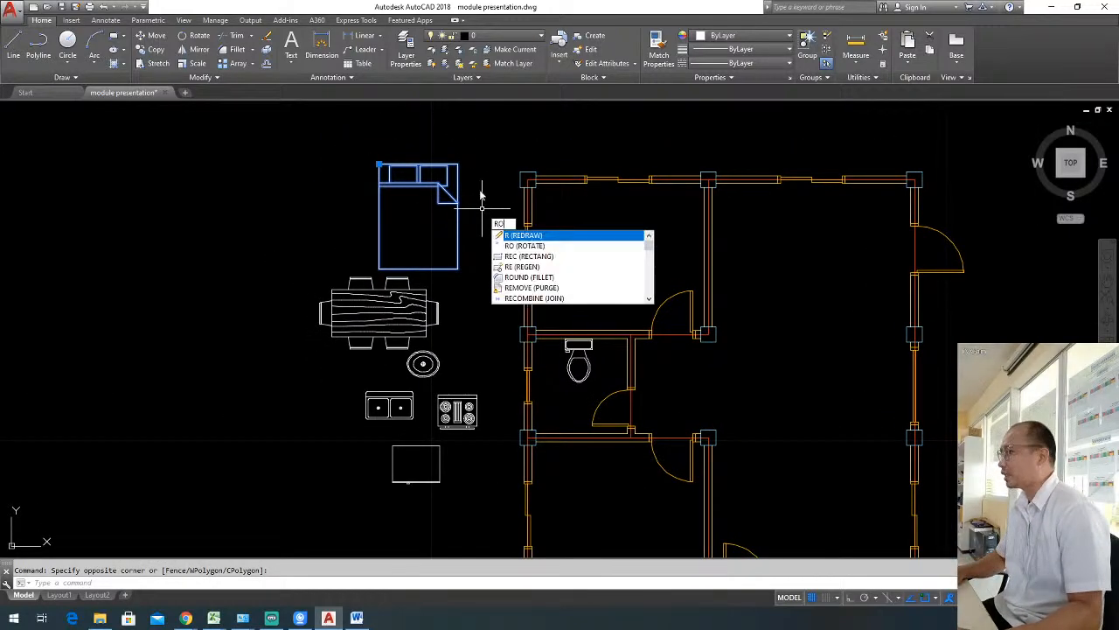
pyautogui.press('Return')
pyautogui.click(472, 206)
pyautogui.press('F8')
pyautogui.click(479, 253)
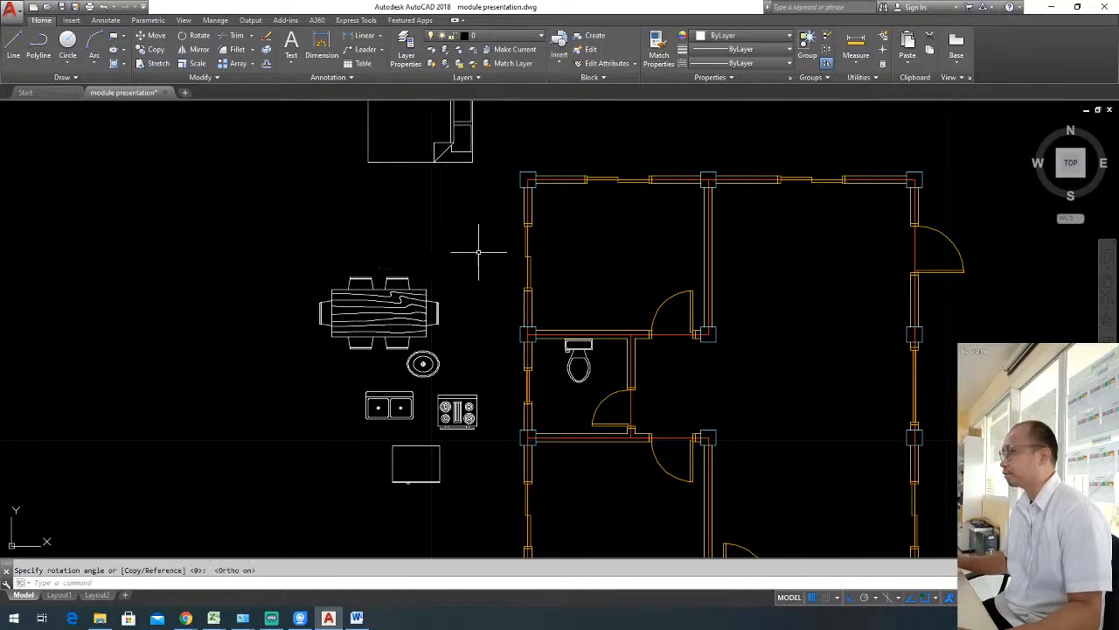
# Move the queen bed with ortho off into the northwest bedroom, with its pillows near the east wall.
pyautogui.moveTo(460, 207); pyautogui.dragTo(474, 252, button='middle')
pyautogui.click(450, 214)
pyautogui.click(421, 174)
pyautogui.write('m')
pyautogui.press('Return')
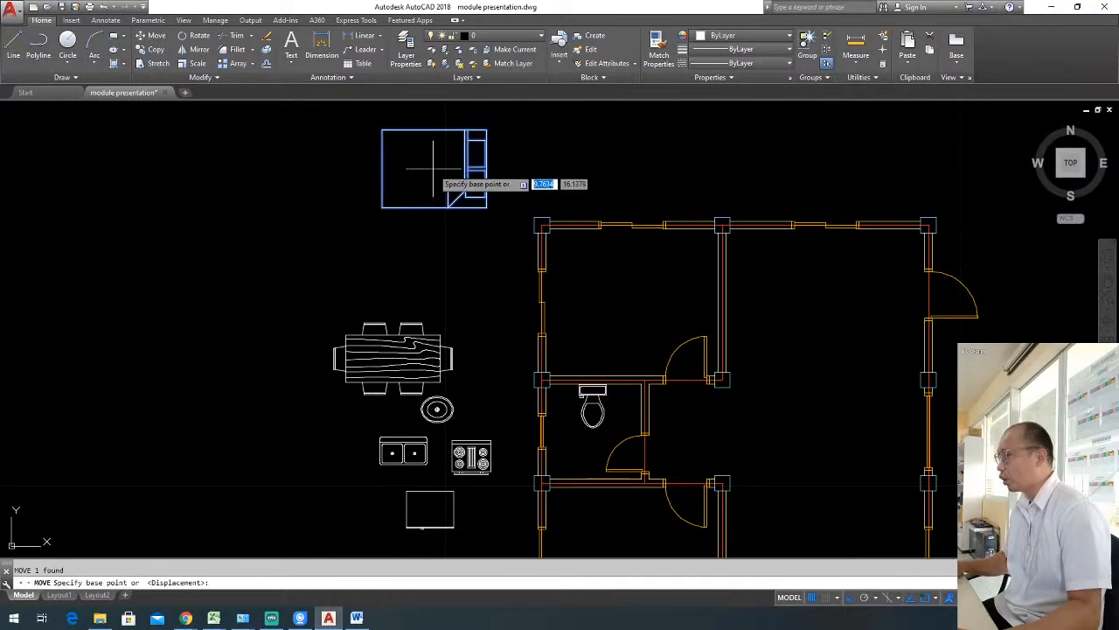
pyautogui.click(430, 162)
pyautogui.press('F8')
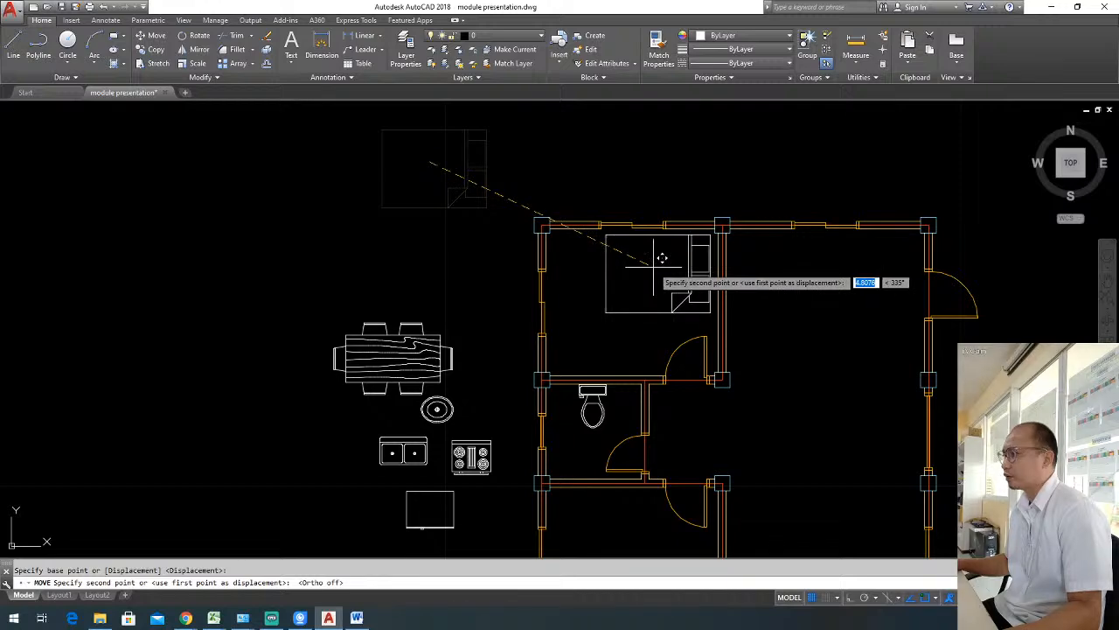
pyautogui.click(662, 258)
pyautogui.press('Escape')
pyautogui.moveTo(631, 305); pyautogui.dragTo(646, 276, button='middle')
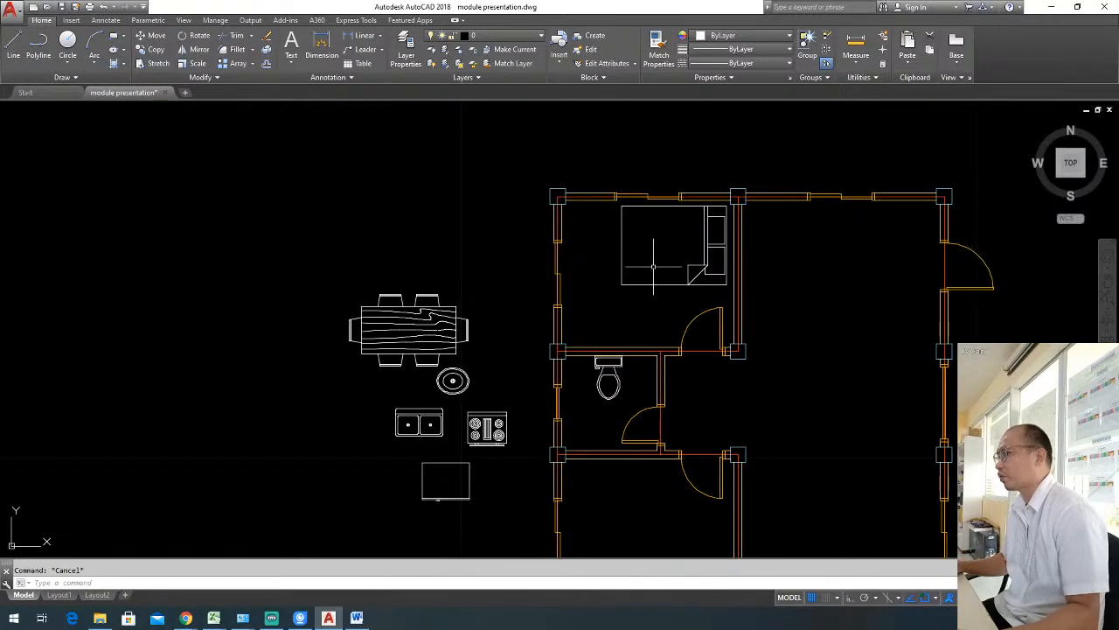
pyautogui.moveTo(718, 266)
pyautogui.mouseDown(button='middle')
pyautogui.moveTo(720, 229)
pyautogui.moveTo(727, 286)
pyautogui.mouseUp(button='middle')
pyautogui.click(731, 249)
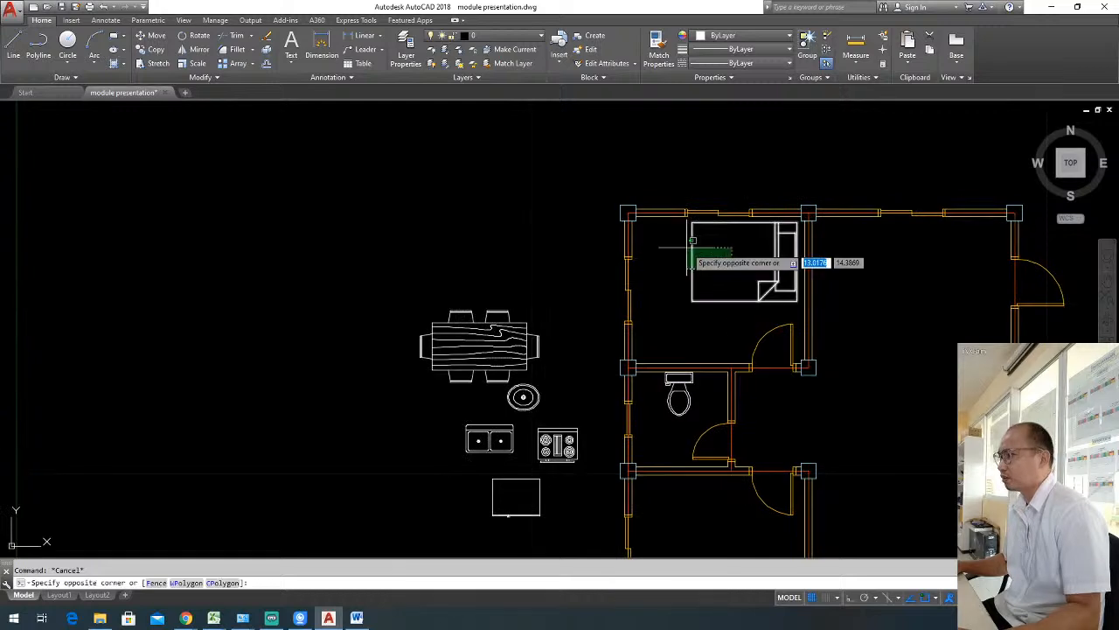
pyautogui.click(676, 258)
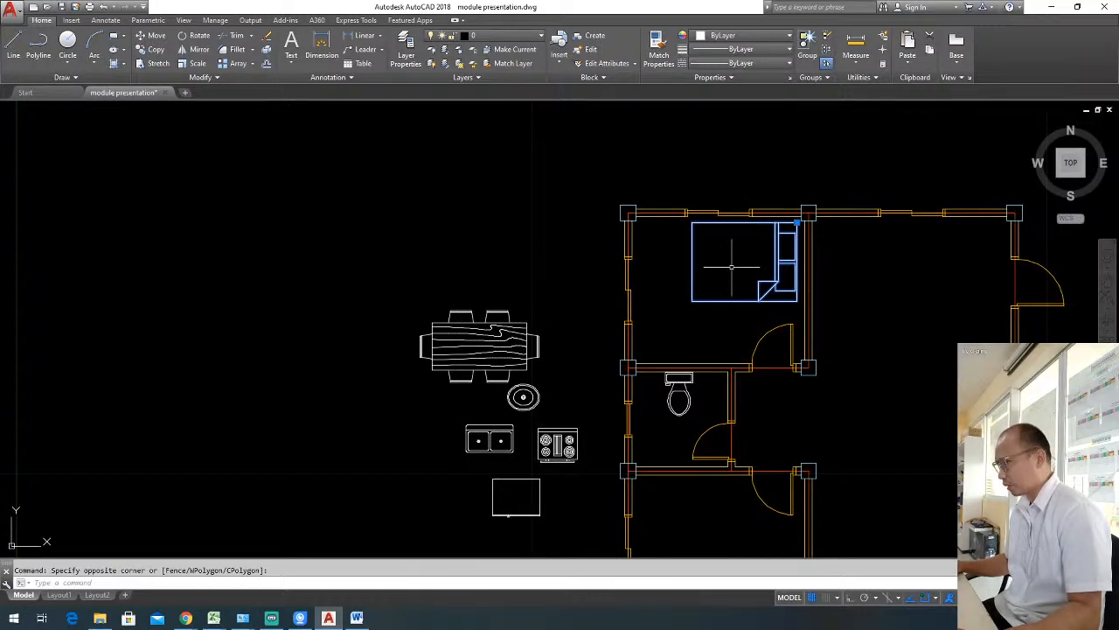
pyautogui.write('m')
pyautogui.press('Return')
pyautogui.press('Escape')
# Rotate the bed in the northwest bedroom by 180 degrees with ortho on, so its pillows point west.
pyautogui.click(719, 269)
pyautogui.click(685, 278)
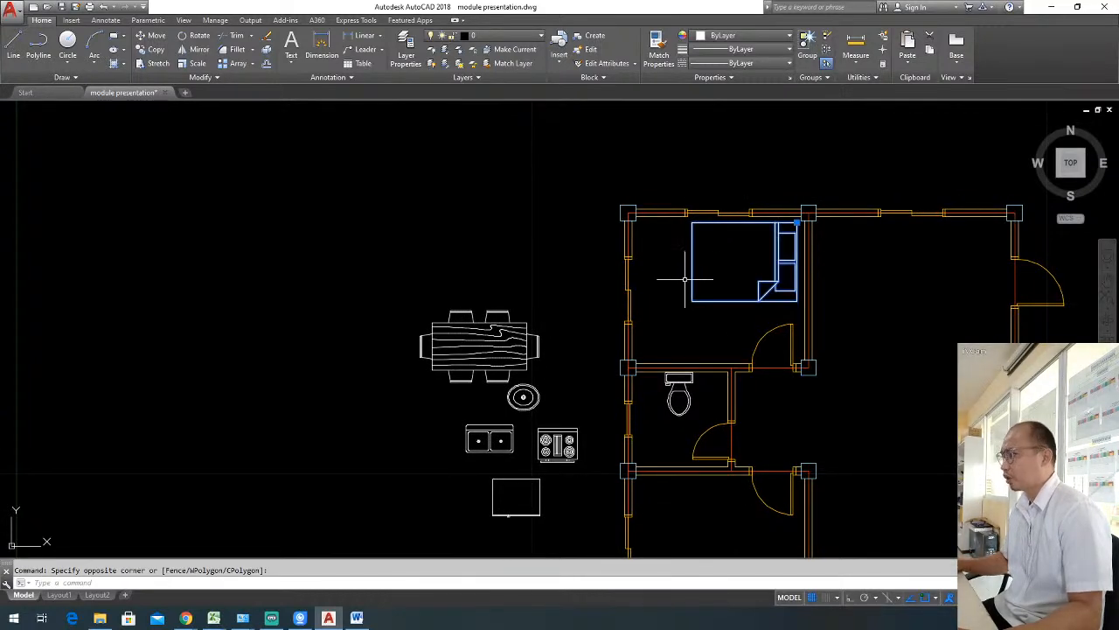
pyautogui.write('ro')
pyautogui.press('Return')
pyautogui.click(738, 283)
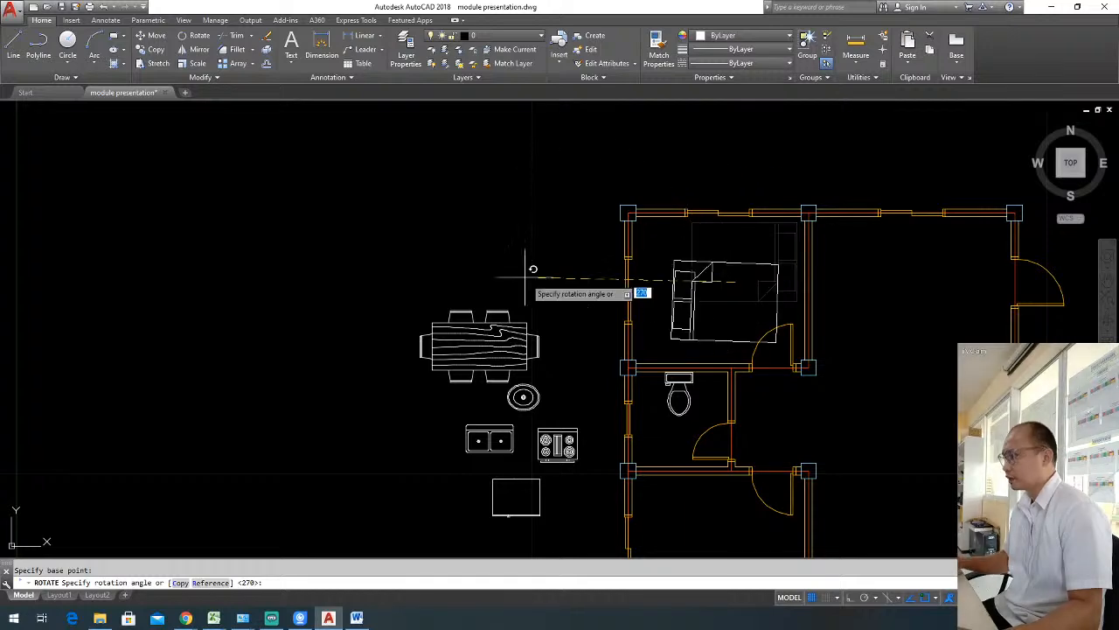
pyautogui.moveTo(468, 212); pyautogui.dragTo(542, 200, button='middle')
pyautogui.press('F8')
pyautogui.click(482, 224)
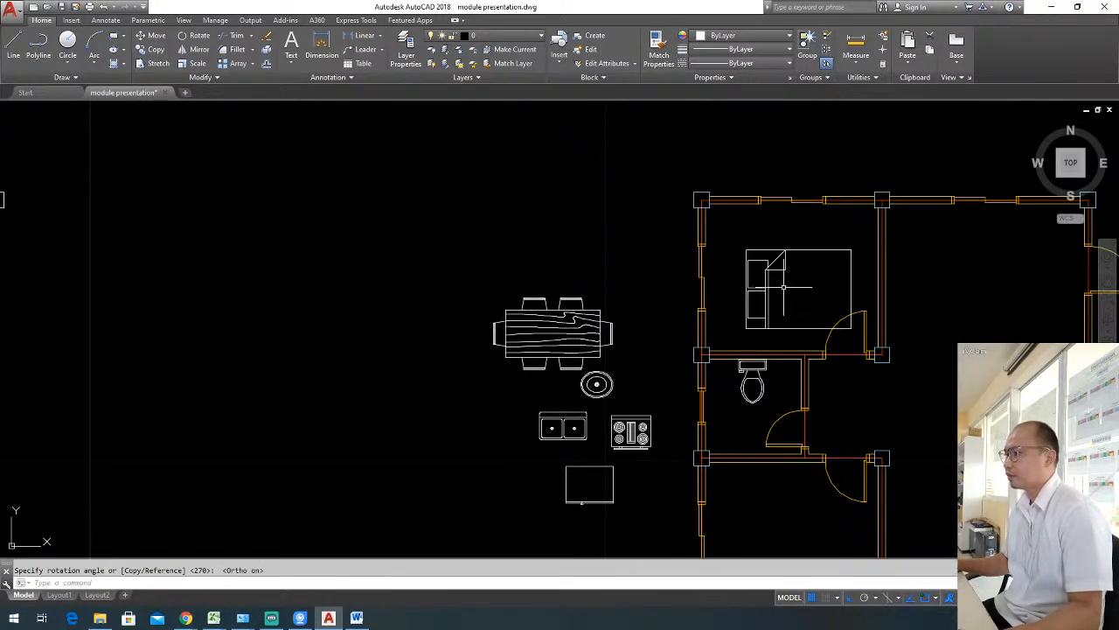
# Move the northwest bedroom's bed with ortho off toward the northwest corner, close to the west and north walls.
pyautogui.click(782, 287)
pyautogui.click(748, 250)
pyautogui.write('m')
pyautogui.press('Return')
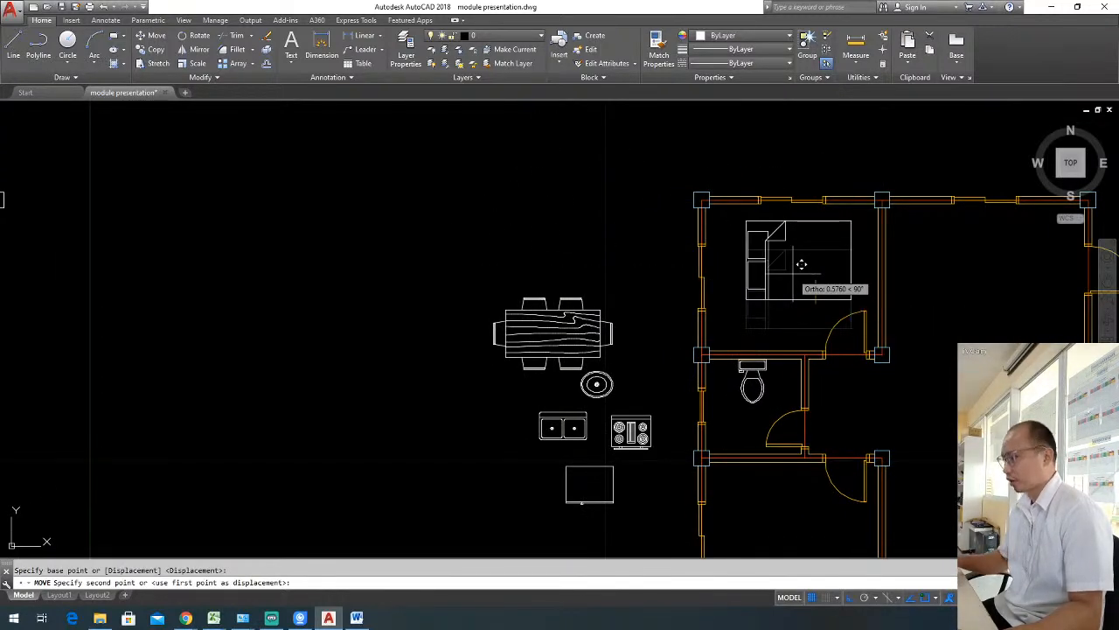
pyautogui.click(823, 292)
pyautogui.click(787, 259)
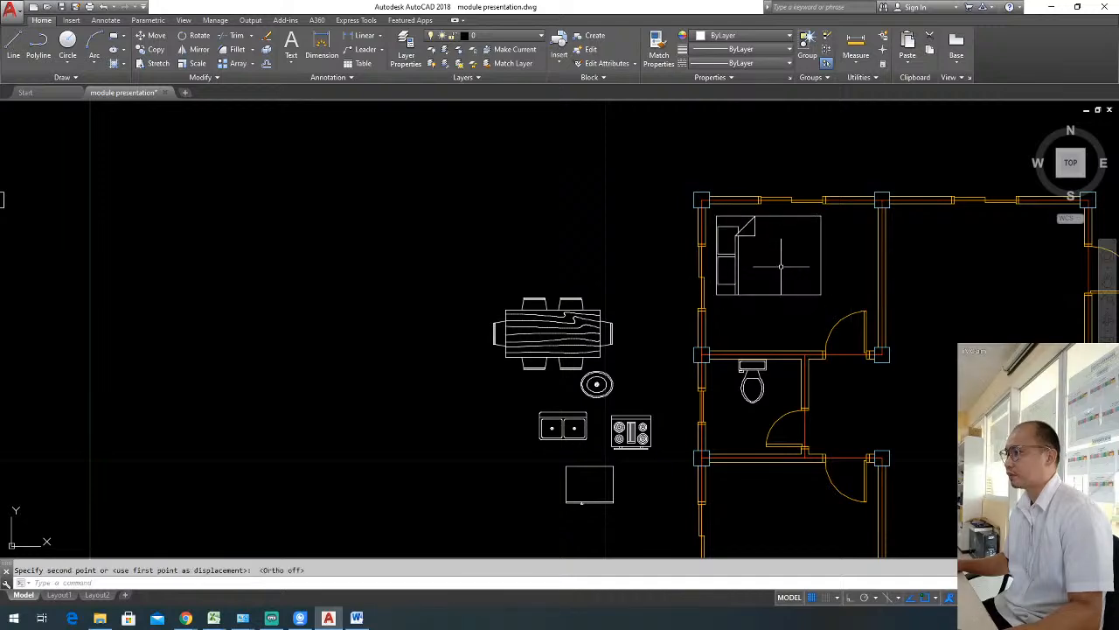
# Copy the northwest bedroom's bed straight south into the southwest bedroom with ortho on.
pyautogui.scroll(-4, 774, 256)
pyautogui.scroll(2, 770, 249)
pyautogui.click(764, 238)
pyautogui.scroll(2, 759, 227)
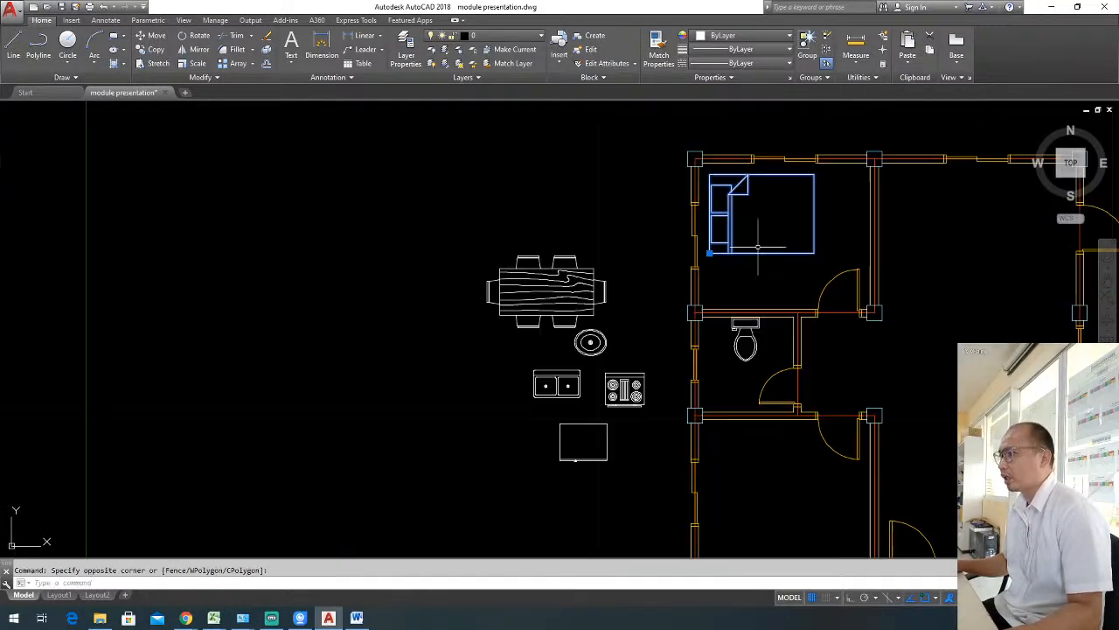
pyautogui.moveTo(738, 181); pyautogui.dragTo(705, 179, button='middle')
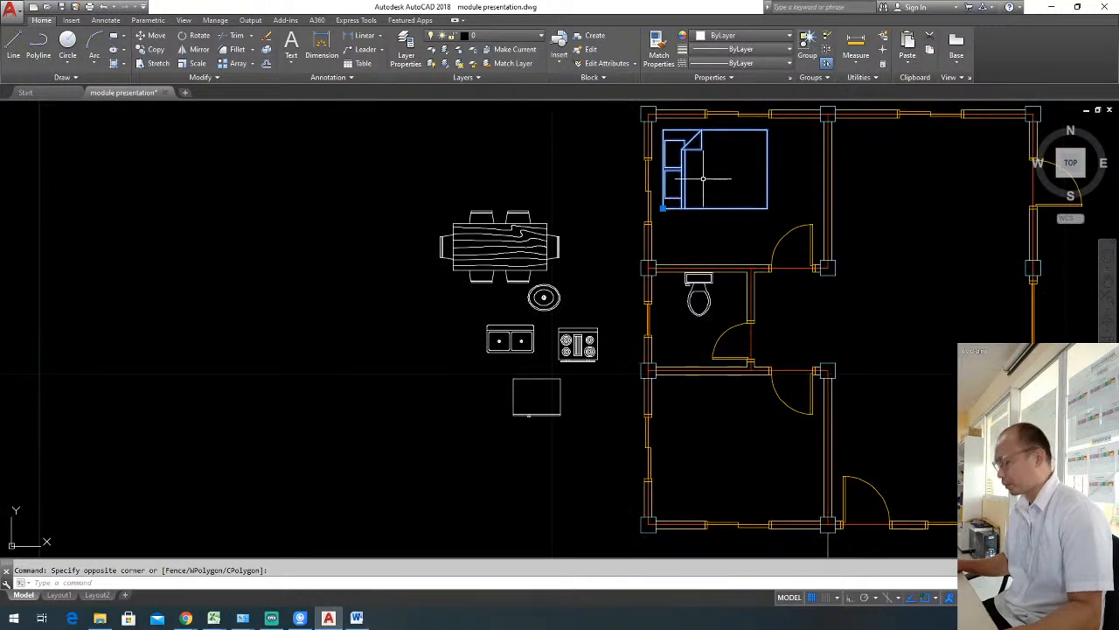
pyautogui.write('co')
pyautogui.press('Return')
pyautogui.click(630, 148)
pyautogui.scroll(-2, 639, 269)
pyautogui.moveTo(617, 380); pyautogui.dragTo(630, 302, button='middle')
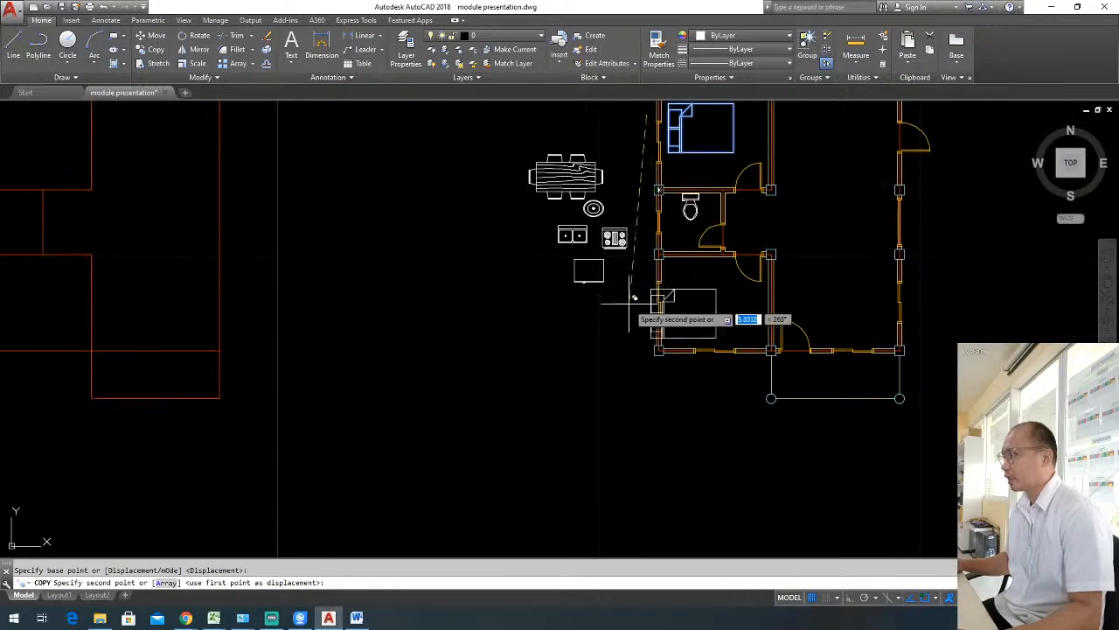
pyautogui.press('F8')
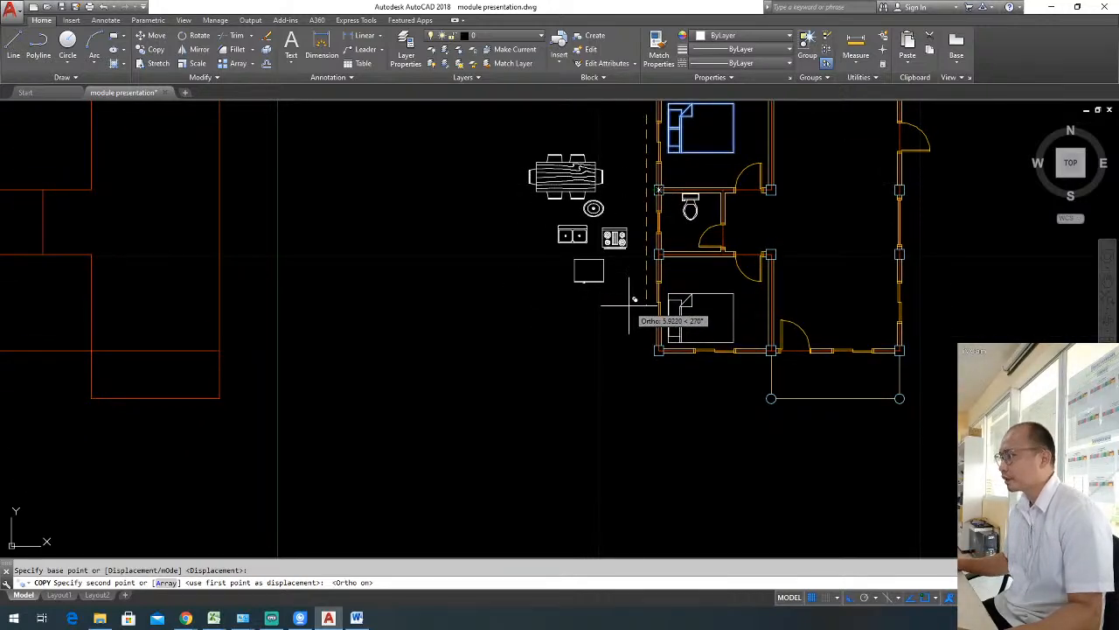
pyautogui.click(631, 306)
pyautogui.press('Escape')
pyautogui.scroll(2, 695, 328)
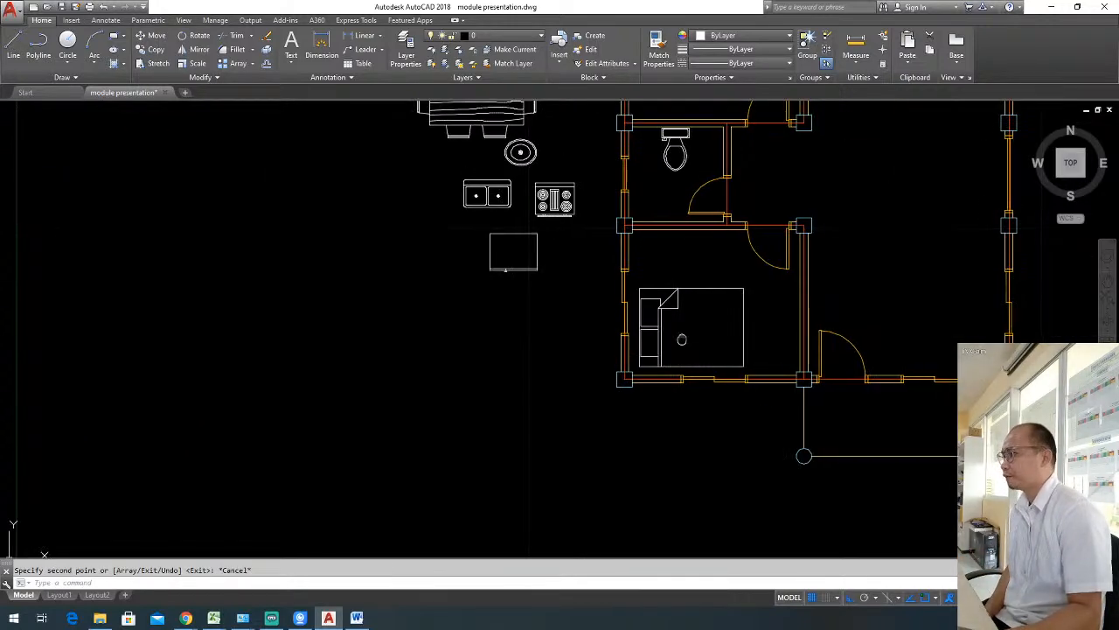
# Move the four-burner range with ortho off into the kitchen's northeast corner, against the north wall.
pyautogui.moveTo(692, 323); pyautogui.dragTo(660, 358, button='middle')
pyautogui.moveTo(680, 297); pyautogui.dragTo(685, 390, button='middle')
pyautogui.click(549, 356)
pyautogui.click(531, 333)
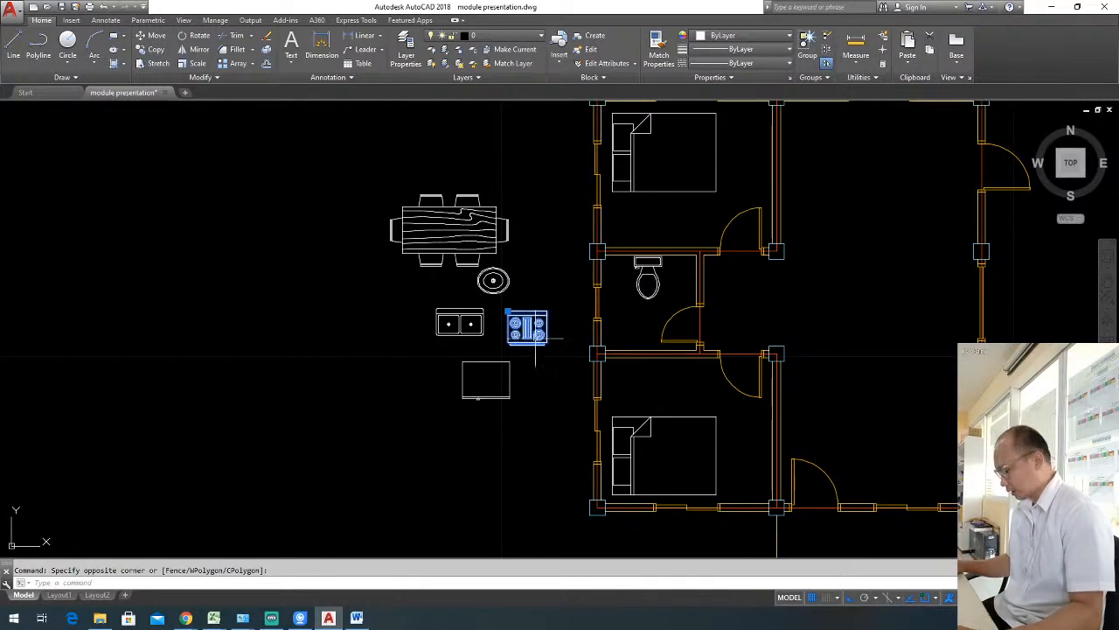
pyautogui.write('m')
pyautogui.press('Return')
pyautogui.click(527, 328)
pyautogui.moveTo(722, 285); pyautogui.dragTo(630, 354, button='middle')
pyautogui.press('F8')
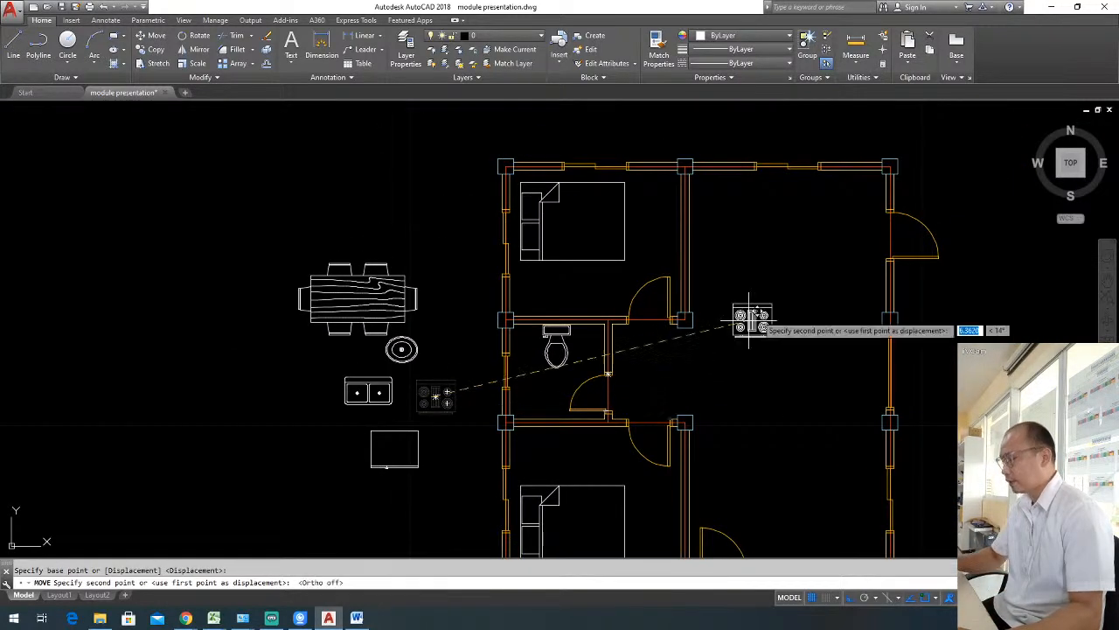
pyautogui.click(857, 192)
# Move the double sink to the kitchen's north wall, under the window and west of the range.
pyautogui.click(412, 379)
pyautogui.click(380, 391)
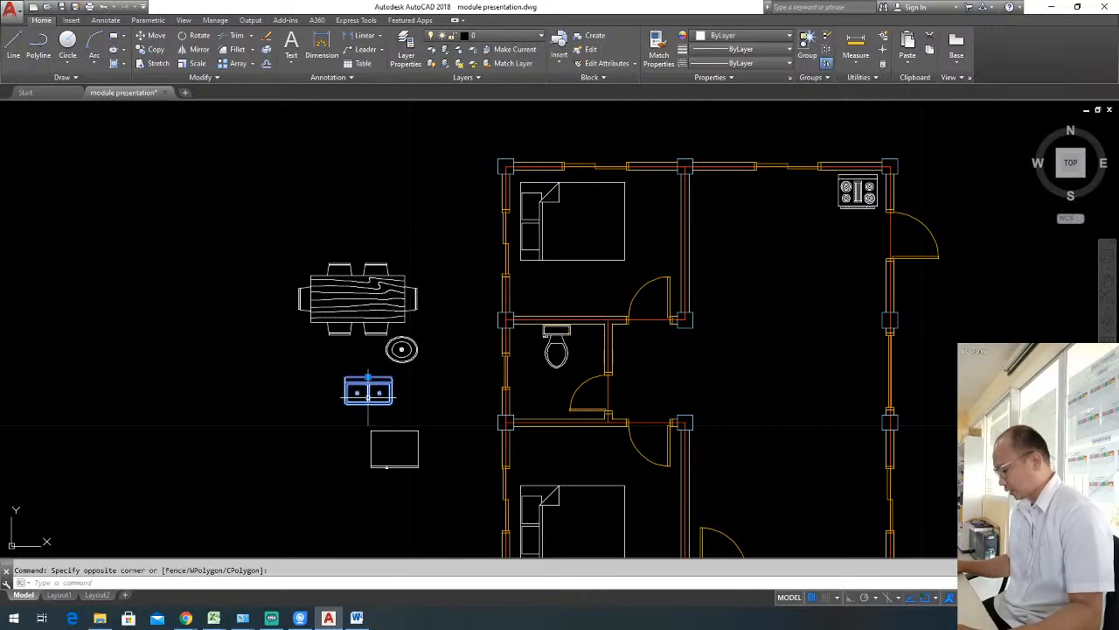
pyautogui.write('m')
pyautogui.press('Return')
pyautogui.click(367, 400)
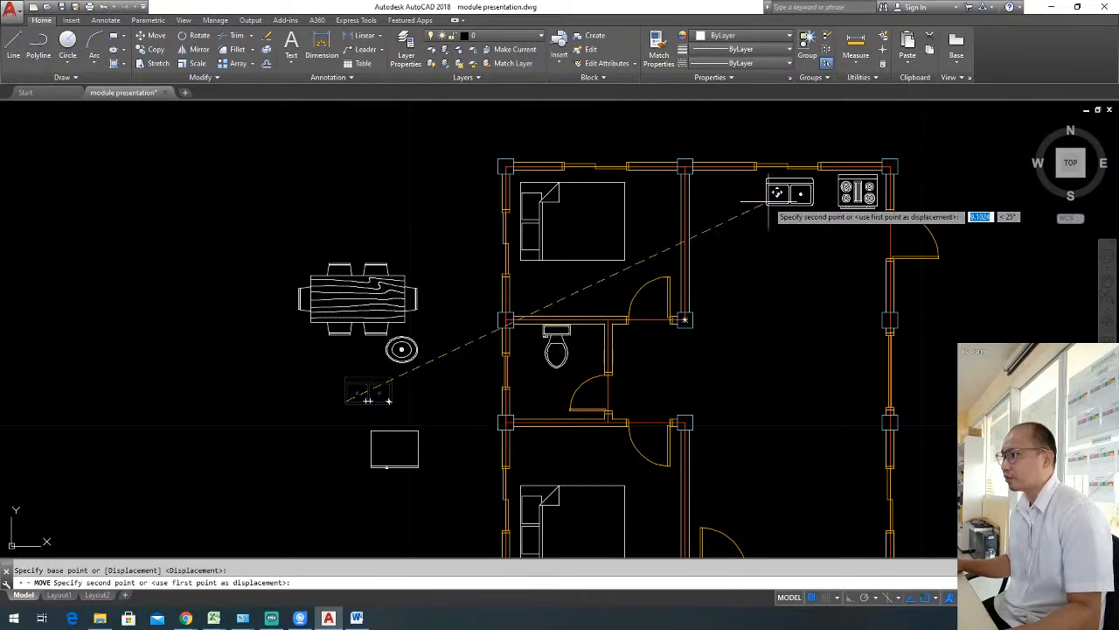
pyautogui.click(776, 194)
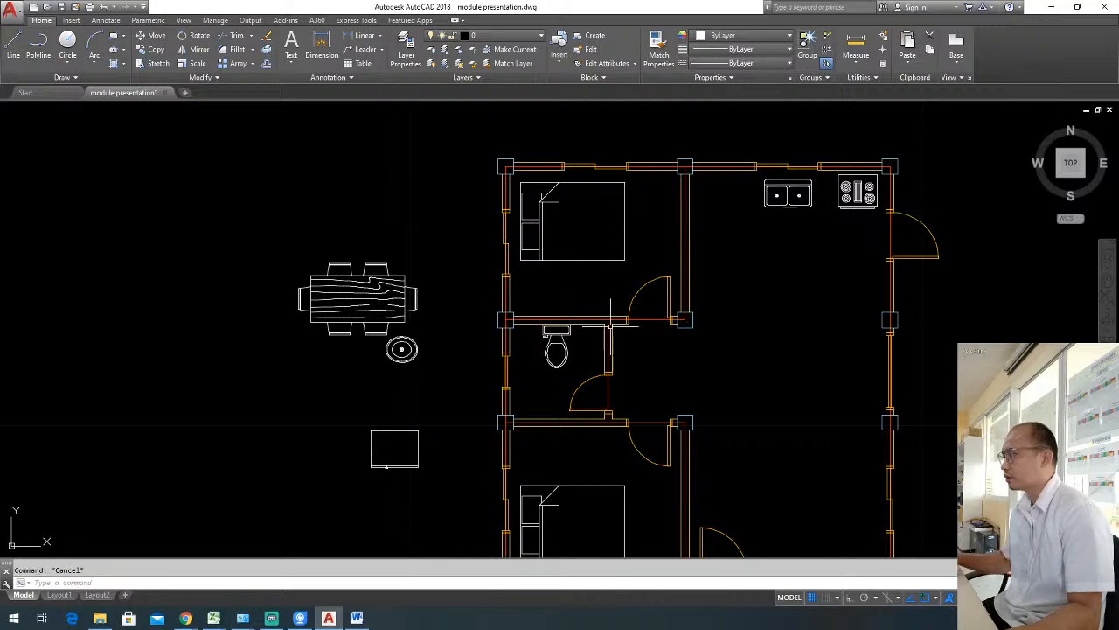
# Move the refrigerator from outside the house into the open floor area south of the sink.
pyautogui.click(428, 422)
pyautogui.click(371, 472)
pyautogui.click(371, 431)
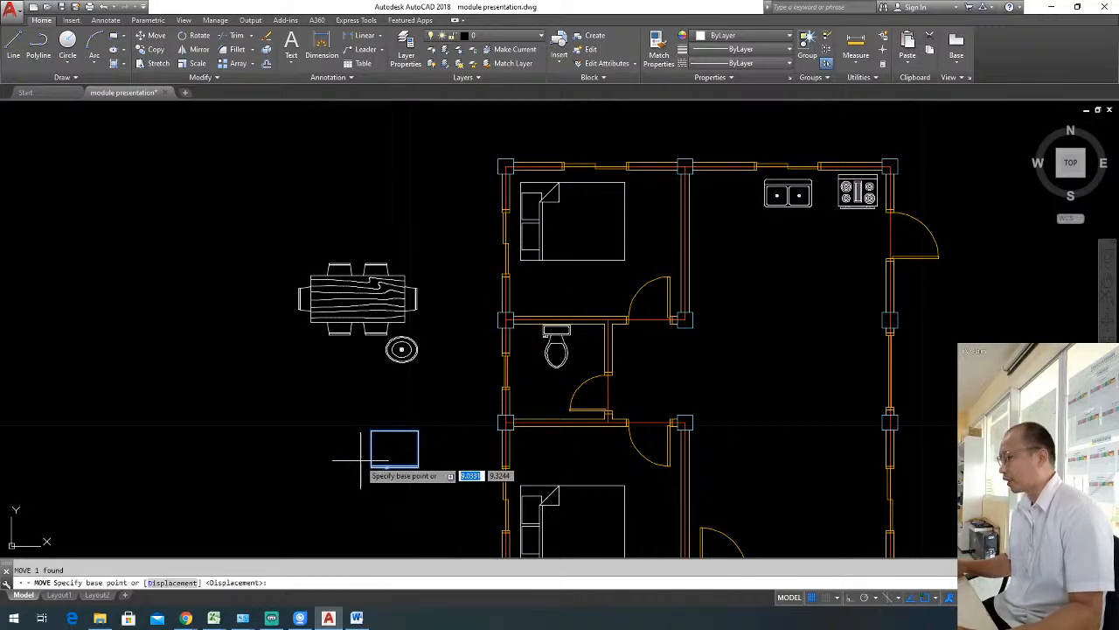
pyautogui.click(746, 273)
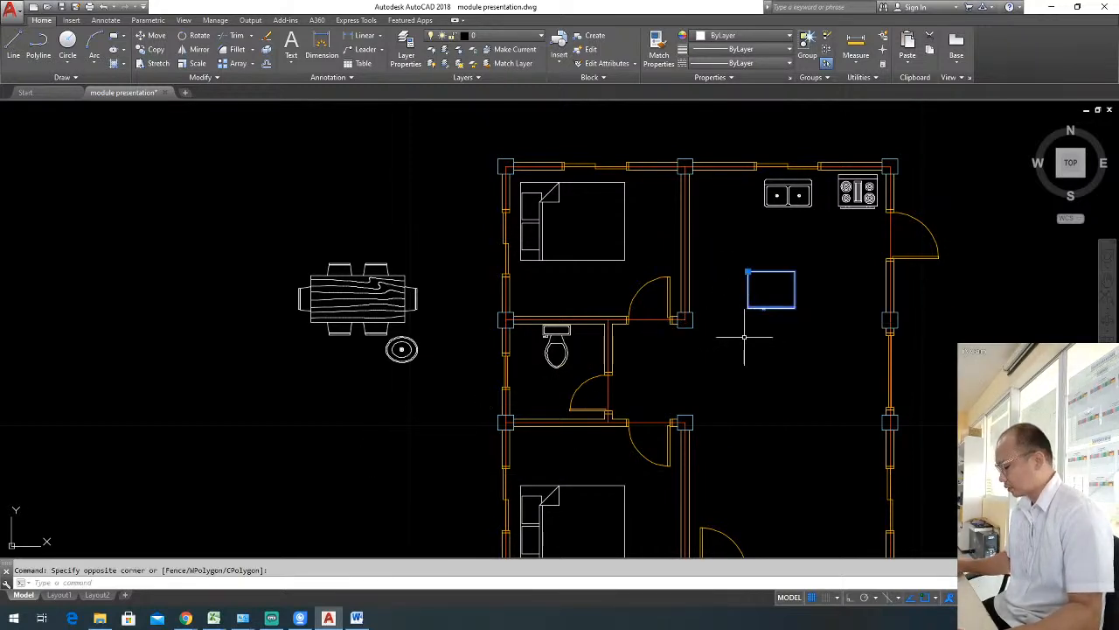
# Rotate the refrigerator by 90 degrees with ortho on, so its door faces east.
pyautogui.write('ro')
pyautogui.press('Return')
pyautogui.click(783, 316)
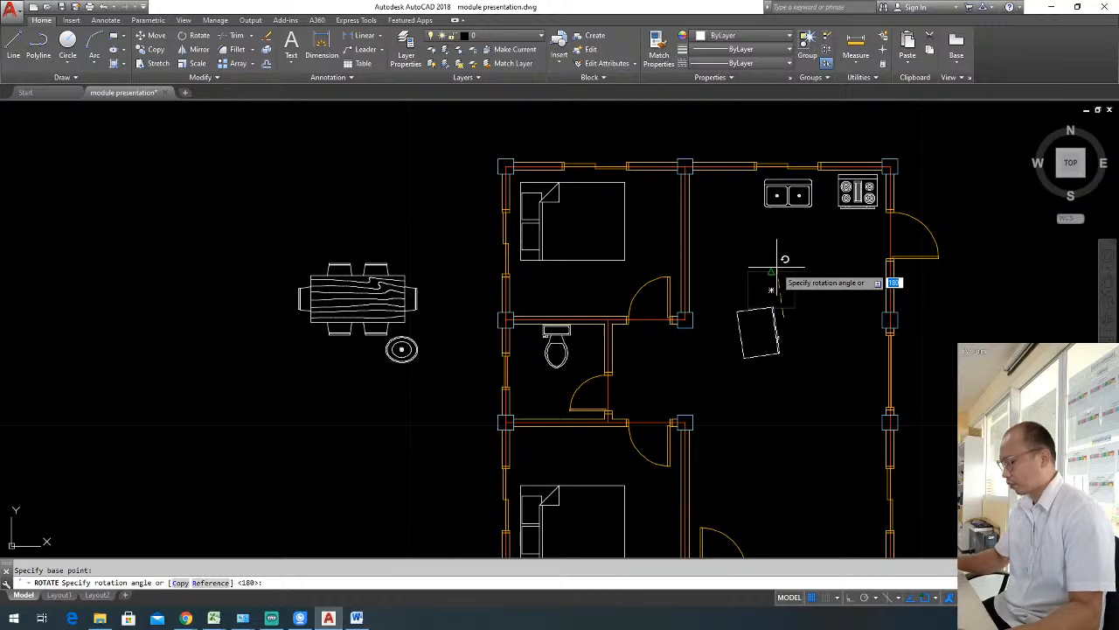
pyautogui.press('F8')
pyautogui.click(805, 370)
# Move the refrigerator with ortho off against the kitchen's west wall, just north of the wall's end column.
pyautogui.click(766, 349)
pyautogui.write('m')
pyautogui.press('Return')
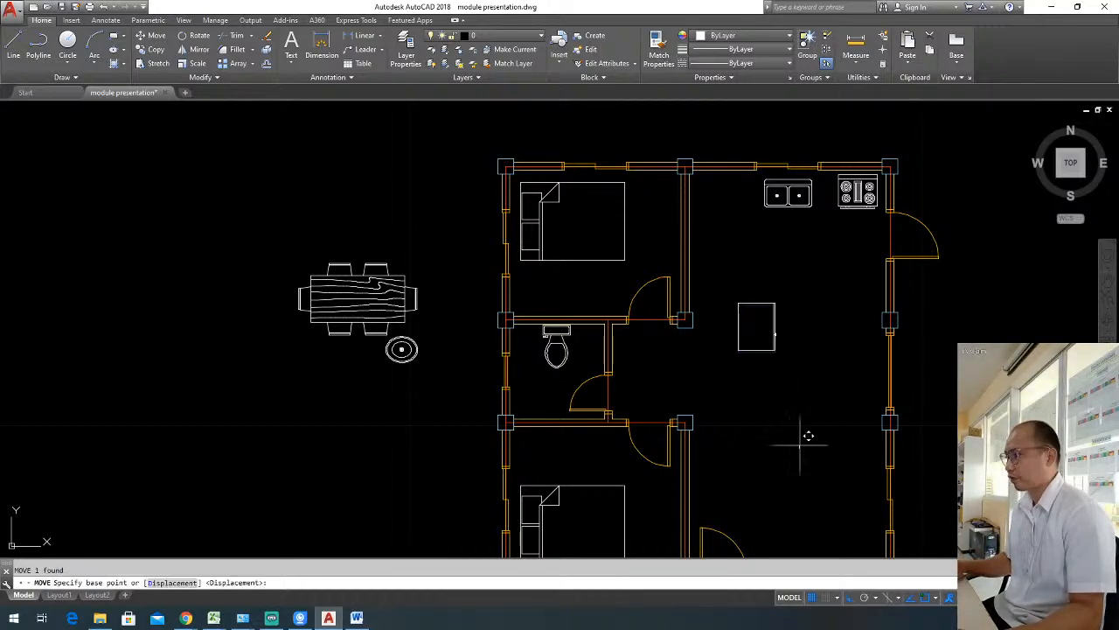
pyautogui.click(799, 448)
pyautogui.press('F8')
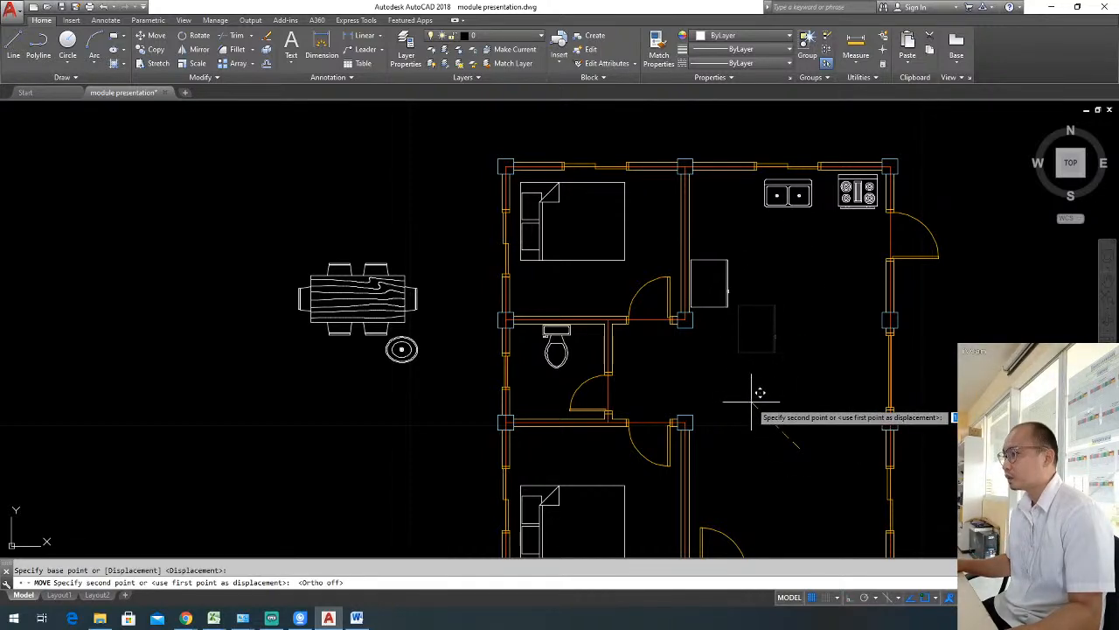
pyautogui.click(751, 401)
pyautogui.press('Escape')
# Move the oval lavatory into the southwest corner of the bathroom.
pyautogui.moveTo(462, 400); pyautogui.dragTo(618, 353, button='middle')
pyautogui.click(482, 330)
pyautogui.click(464, 313)
pyautogui.write('m')
pyautogui.press('Return')
pyautogui.click(452, 357)
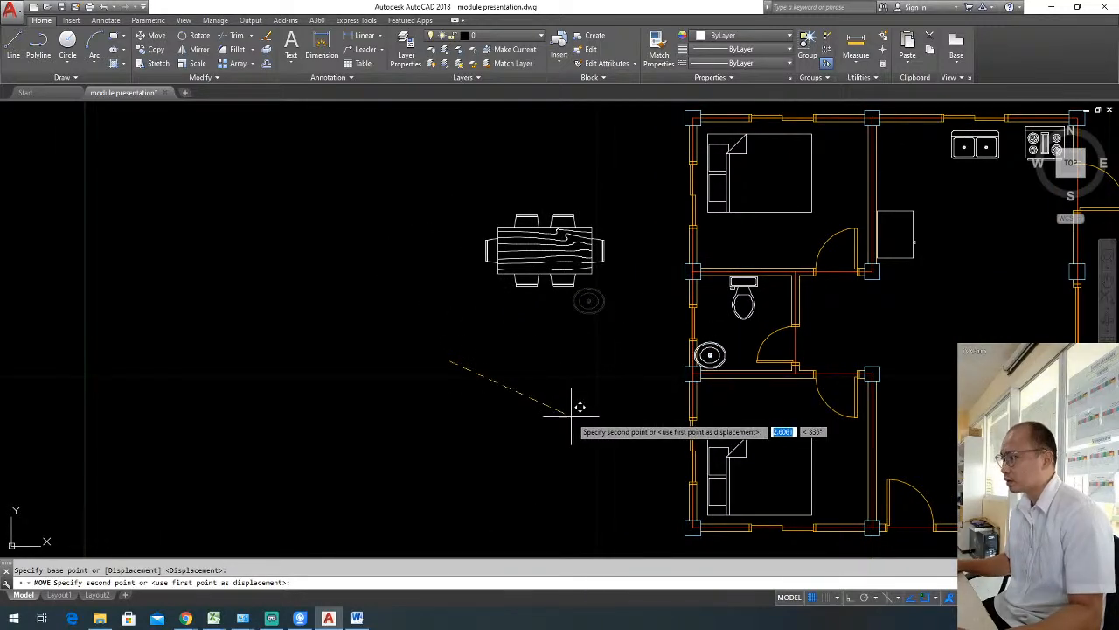
pyautogui.click(579, 415)
# Move the six-seat dining table into the dining area near the east wall window, and save the drawing.
pyautogui.click(595, 306)
pyautogui.click(527, 252)
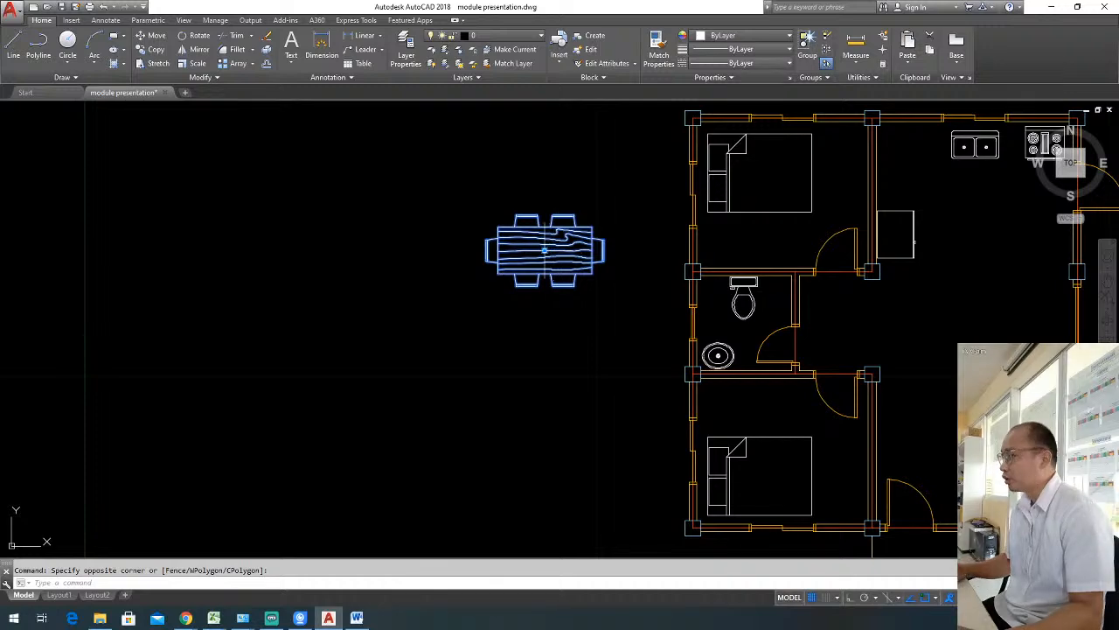
pyautogui.write('m')
pyautogui.press('Return')
pyautogui.click(535, 245)
pyautogui.moveTo(906, 315); pyautogui.dragTo(744, 298, button='middle')
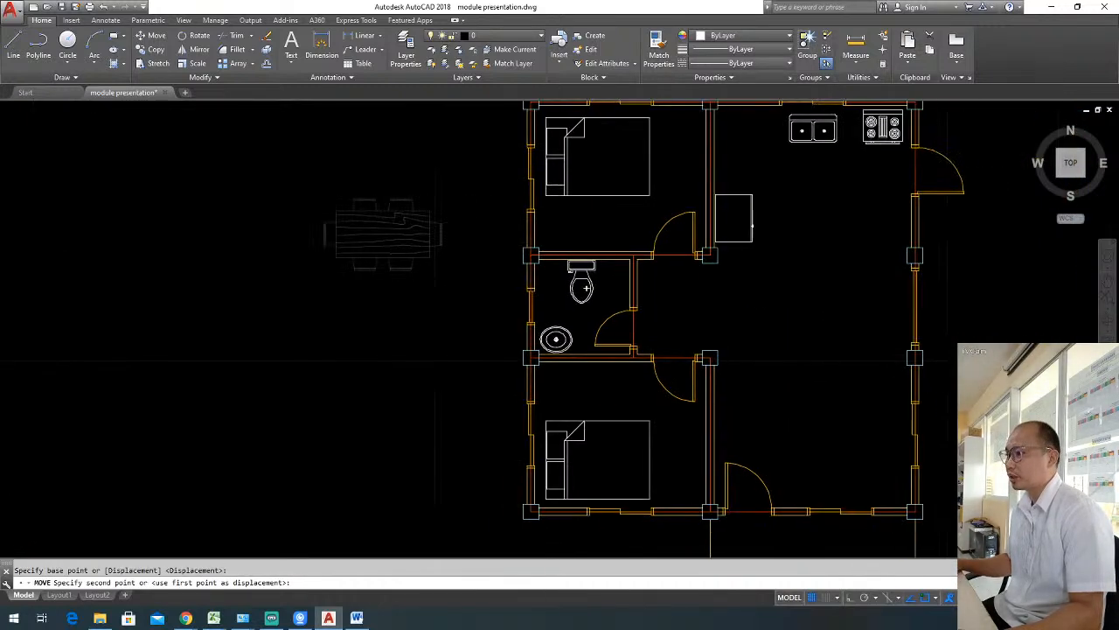
pyautogui.click(847, 293)
pyautogui.press('Escape')
pyautogui.moveTo(993, 274); pyautogui.dragTo(874, 305, button='middle')
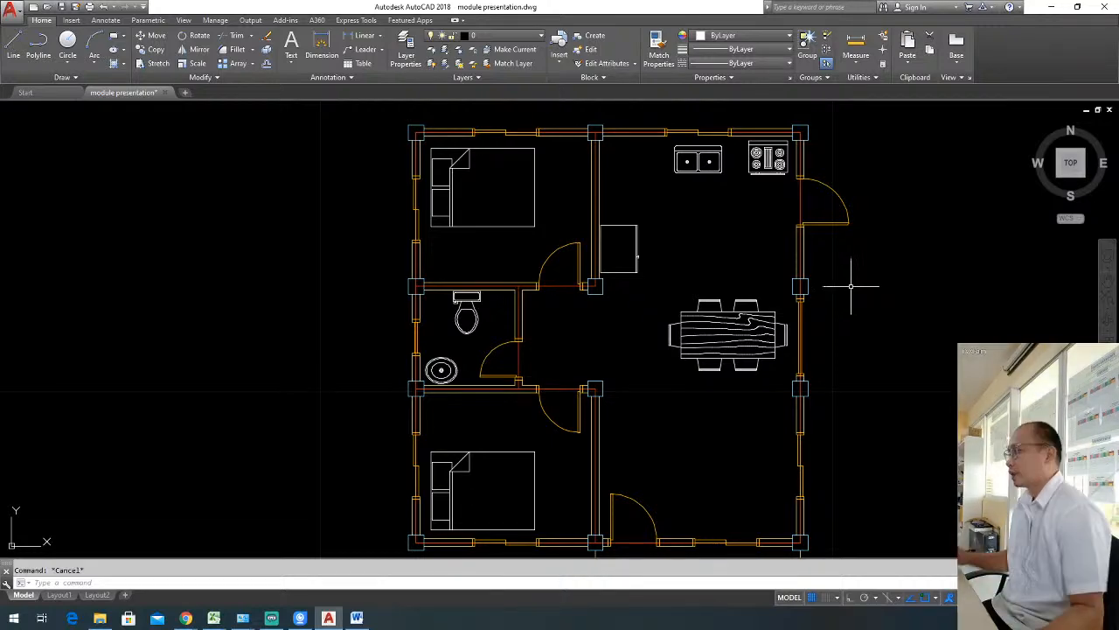
pyautogui.moveTo(516, 342); pyautogui.dragTo(555, 342, button='middle')
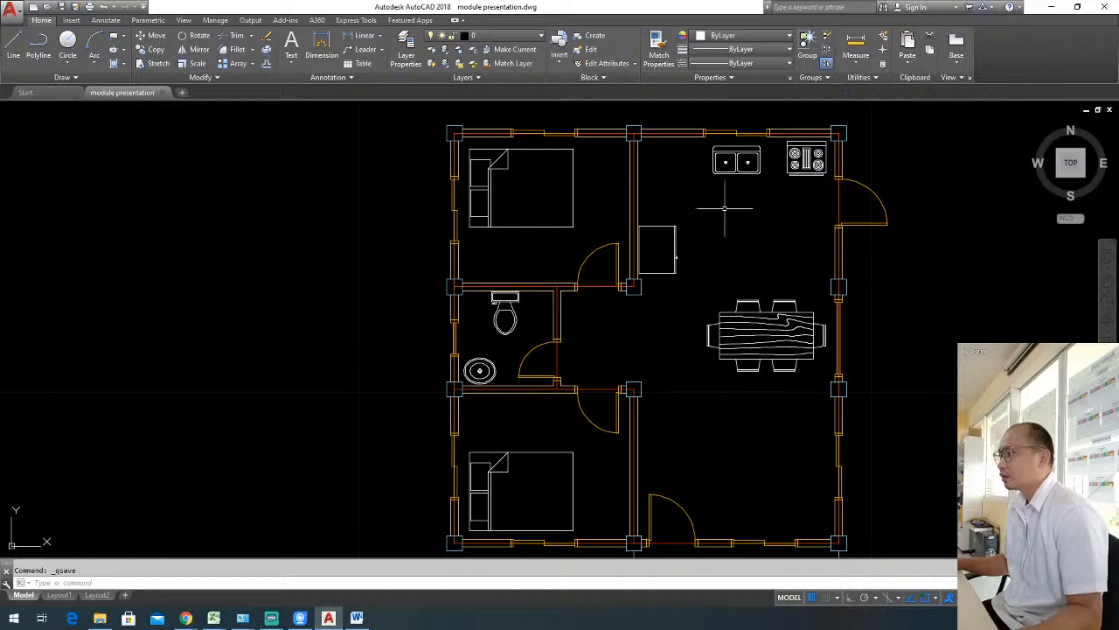
# Offset the inner line of the kitchen's north wall by .6 southward to form the counter edge.
pyautogui.moveTo(701, 158); pyautogui.dragTo(661, 224, button='middle')
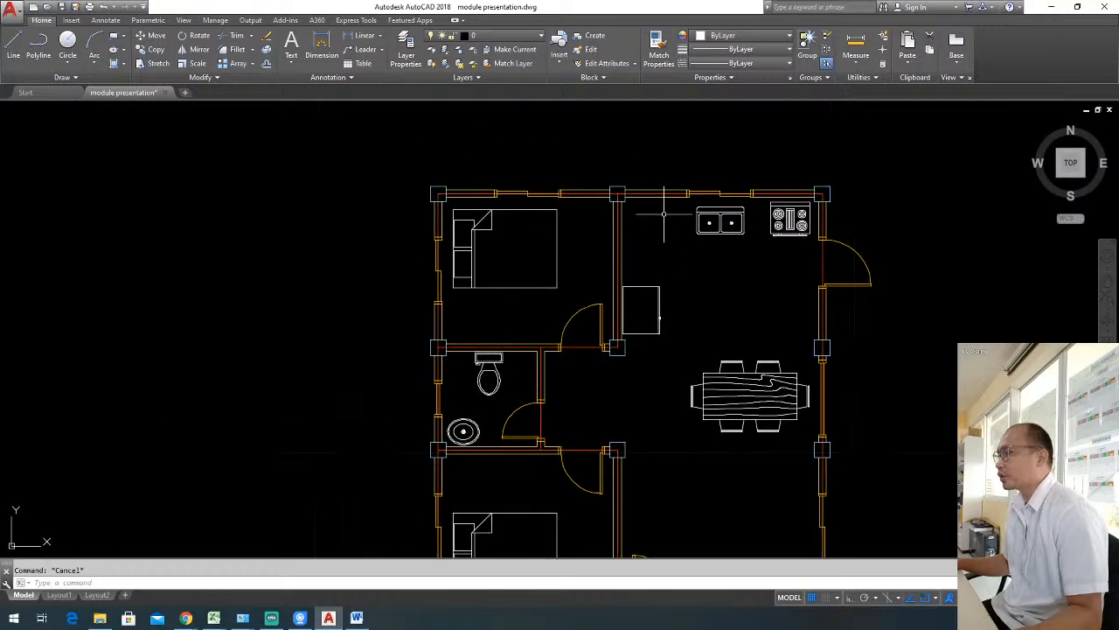
pyautogui.scroll(2, 670, 215)
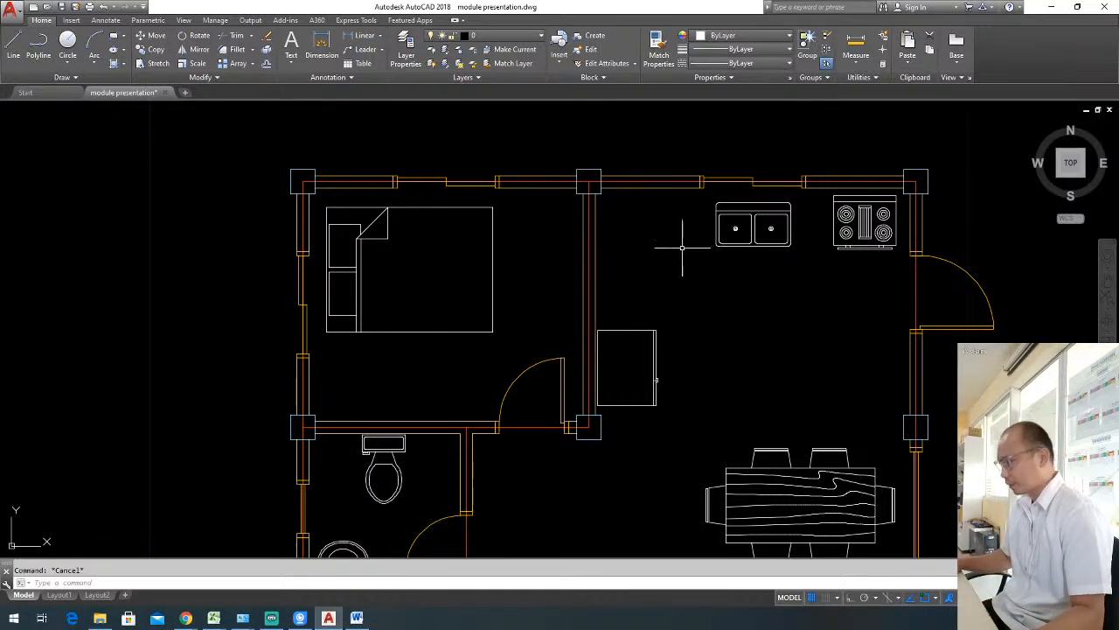
pyautogui.write('o')
pyautogui.press('Return')
pyautogui.write('6')
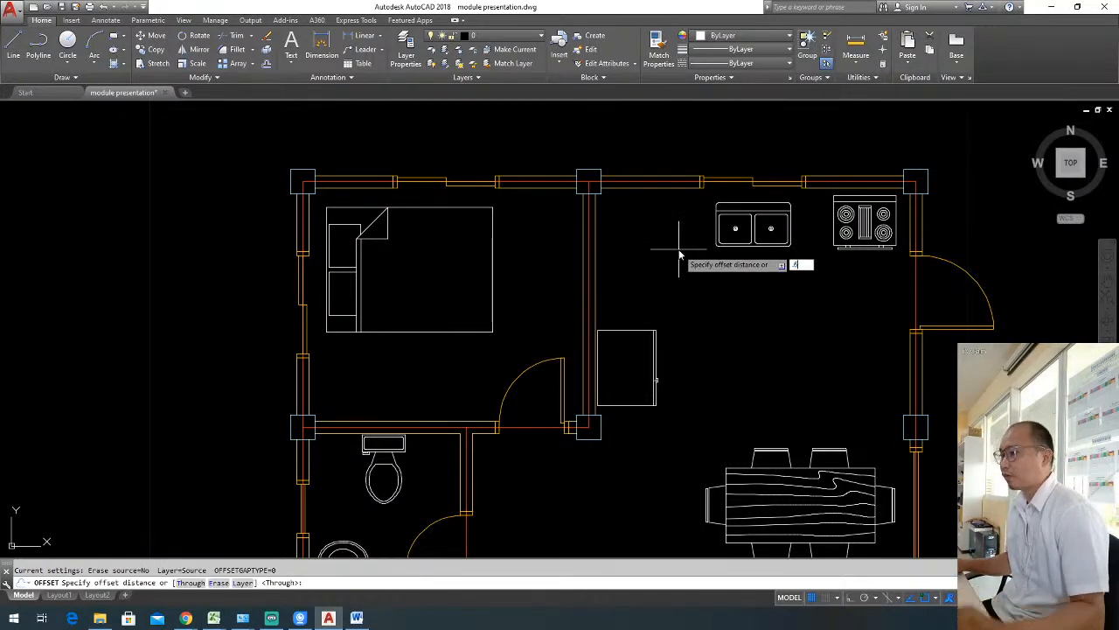
pyautogui.press('Return')
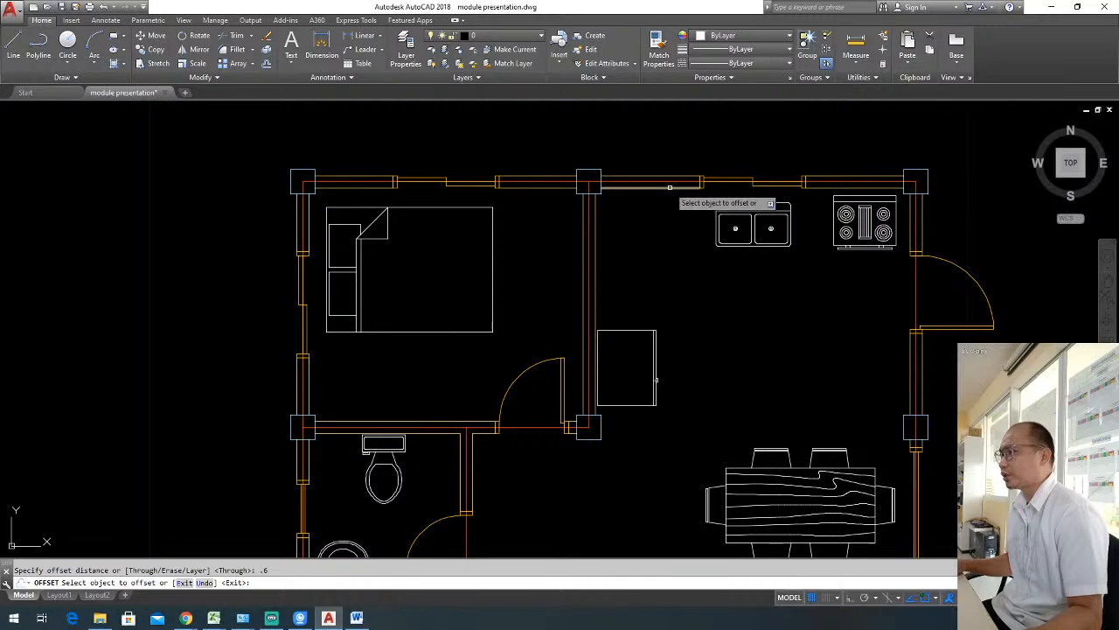
pyautogui.click(670, 186)
pyautogui.click(670, 227)
pyautogui.press('Escape')
# Extend the east end of the counter edge line to the double sink.
pyautogui.write('ex')
pyautogui.press('Return')
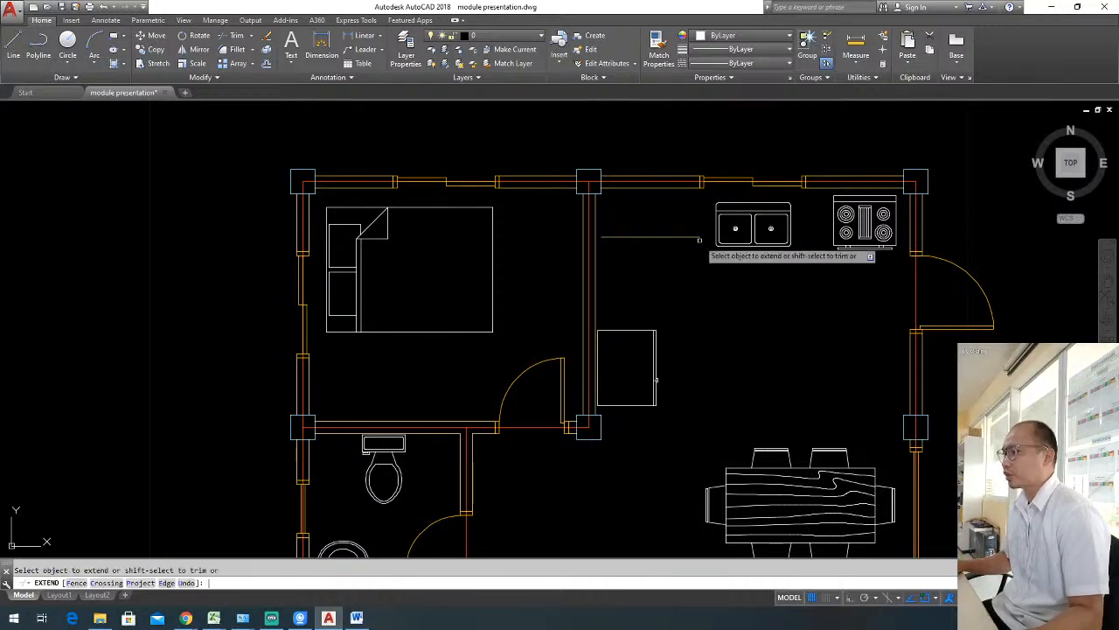
pyautogui.click(699, 236)
pyautogui.press('Escape')
# Move the double sink slightly north so it sits between the counter edge line and the north wall.
pyautogui.click(789, 260)
pyautogui.click(763, 245)
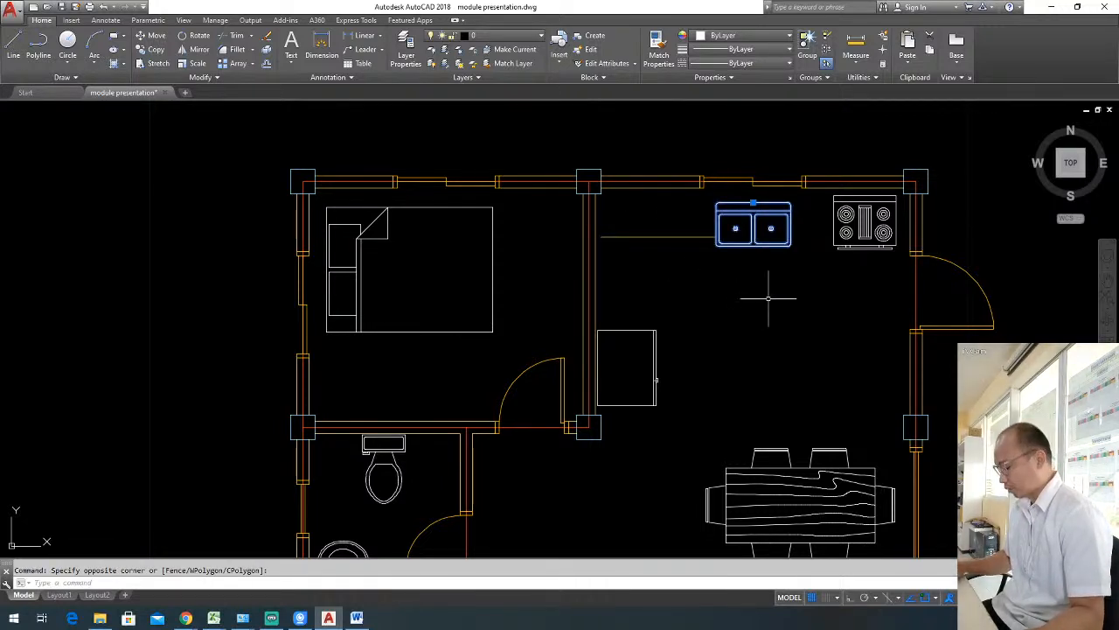
pyautogui.write('m')
pyautogui.press('Return')
pyautogui.scroll(2, 757, 269)
pyautogui.click(797, 295)
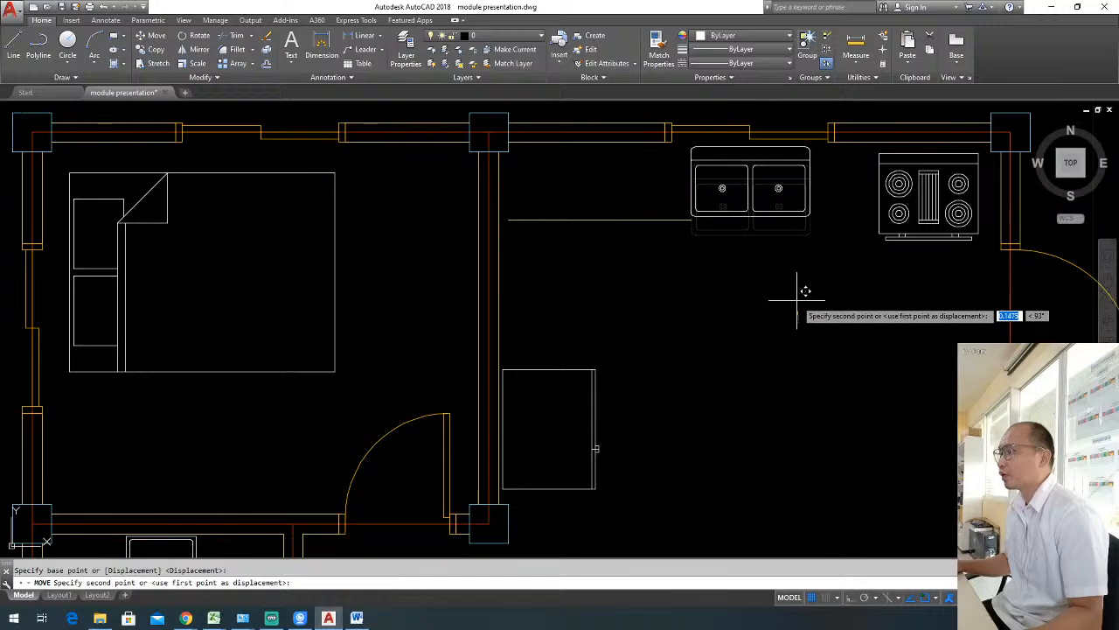
pyautogui.click(797, 297)
# Extend the counter edge line east past the sink to the range, using all objects as boundaries.
pyautogui.write('ex')
pyautogui.press('Return')
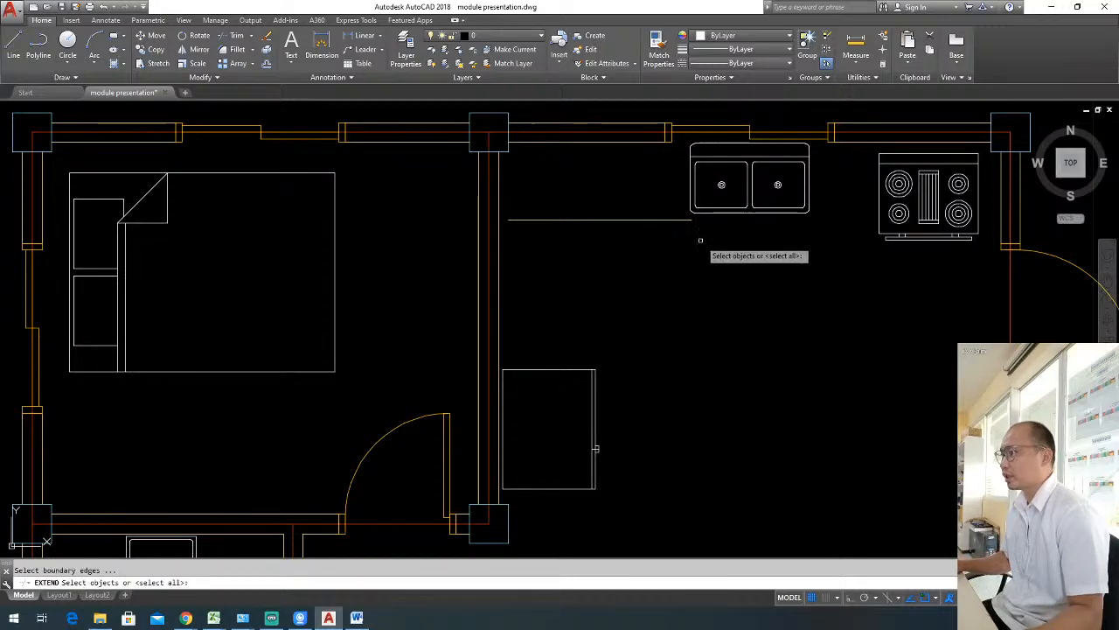
pyautogui.press('Return')
pyautogui.moveTo(860, 252); pyautogui.dragTo(854, 281, button='middle')
pyautogui.press('Escape')
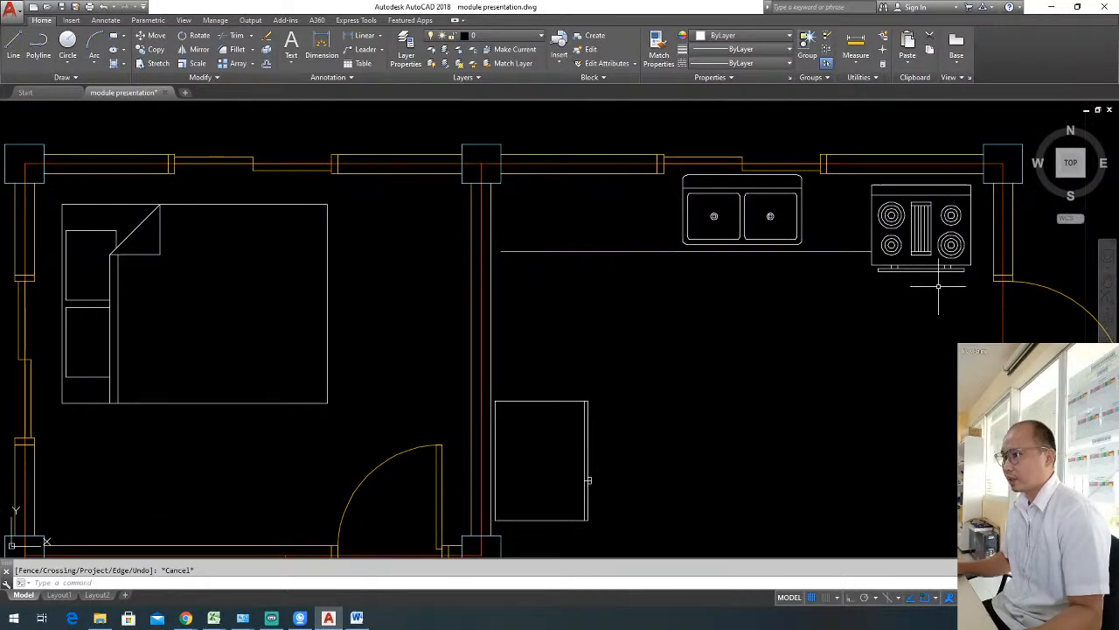
# Move the range slightly east to leave a gap between it and the end of the counter edge line.
pyautogui.click(939, 285)
pyautogui.click(937, 269)
pyautogui.write('m')
pyautogui.press('Return')
pyautogui.click(921, 311)
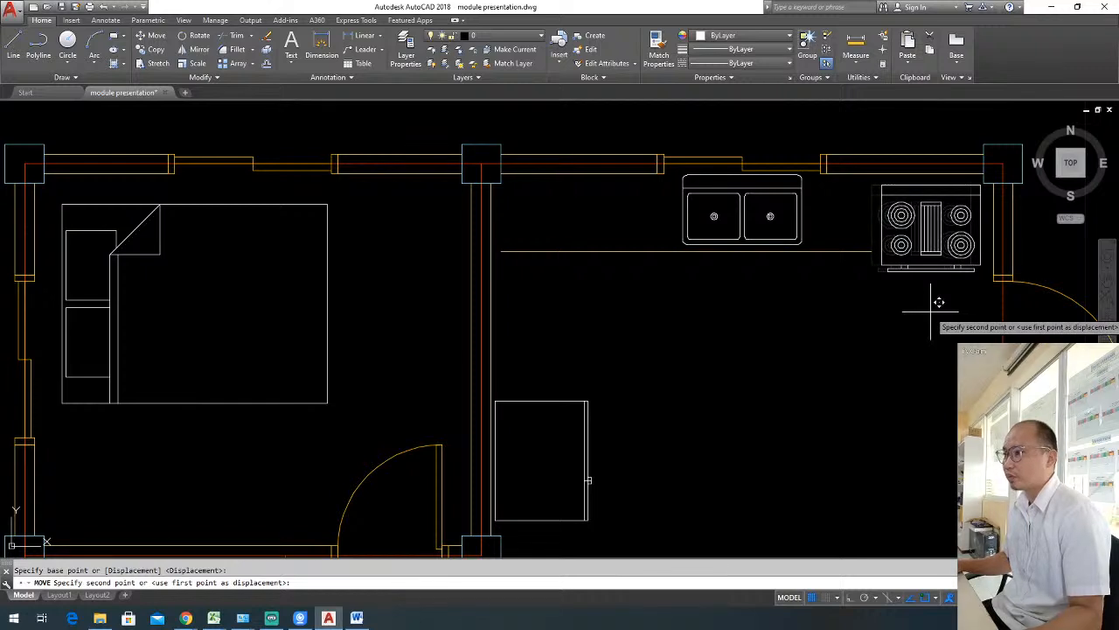
pyautogui.click(937, 302)
# Draw a vertical line from the east end of the counter edge up to the north wall.
pyautogui.write('l')
pyautogui.press('Return')
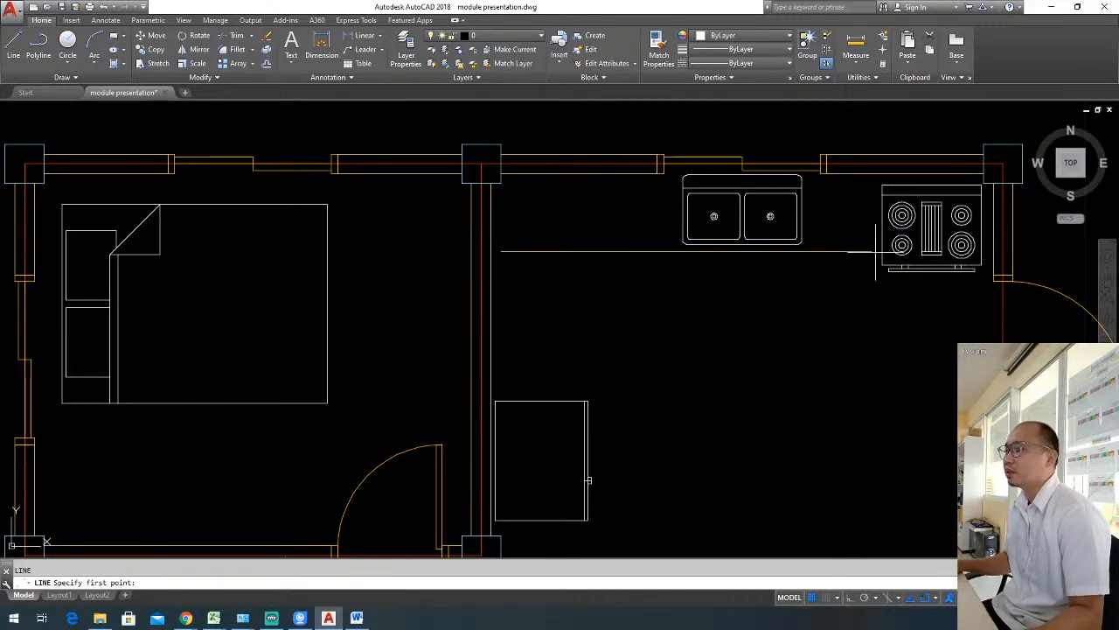
pyautogui.click(872, 251)
pyautogui.click(872, 175)
pyautogui.press('Escape')
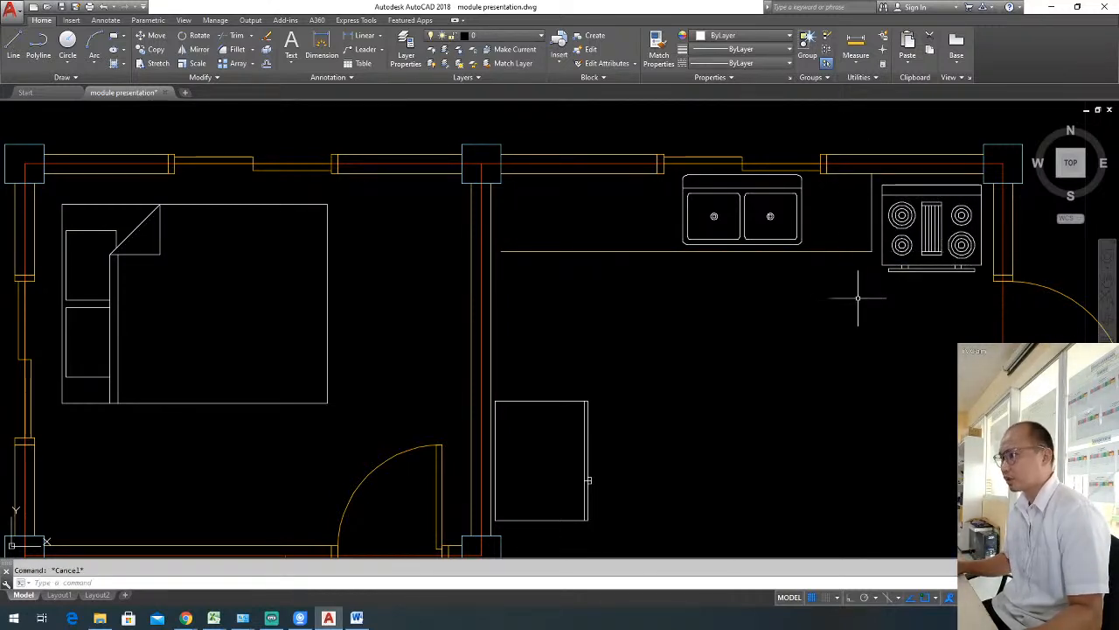
# Match the properties of the counter's vertical end line onto the long horizontal counter edge line.
pyautogui.press('Return')
pyautogui.scroll(-4, 631, 247)
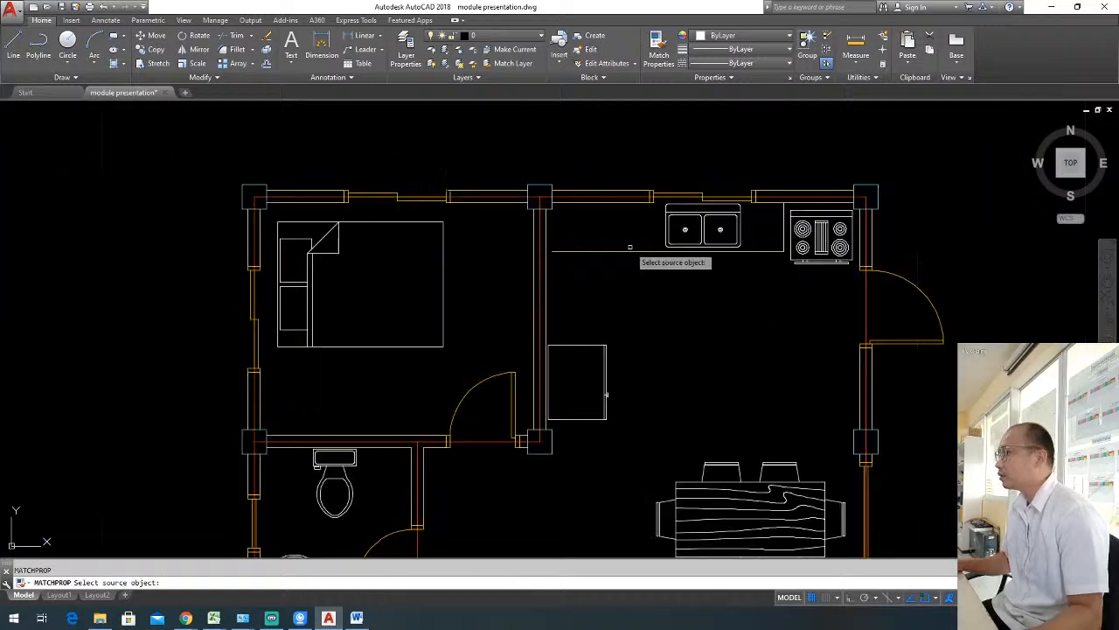
pyautogui.moveTo(687, 309)
pyautogui.mouseDown(button='middle')
pyautogui.moveTo(654, 240)
pyautogui.moveTo(703, 264)
pyautogui.mouseUp(button='middle')
pyautogui.scroll(4, 717, 233)
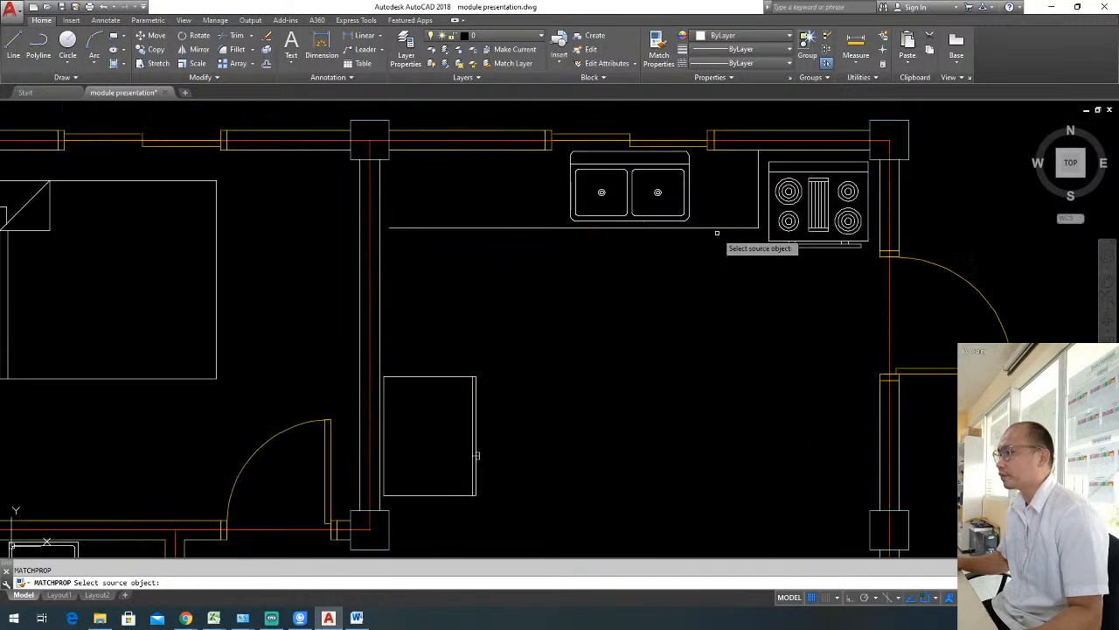
pyautogui.press('Escape')
pyautogui.press('Return')
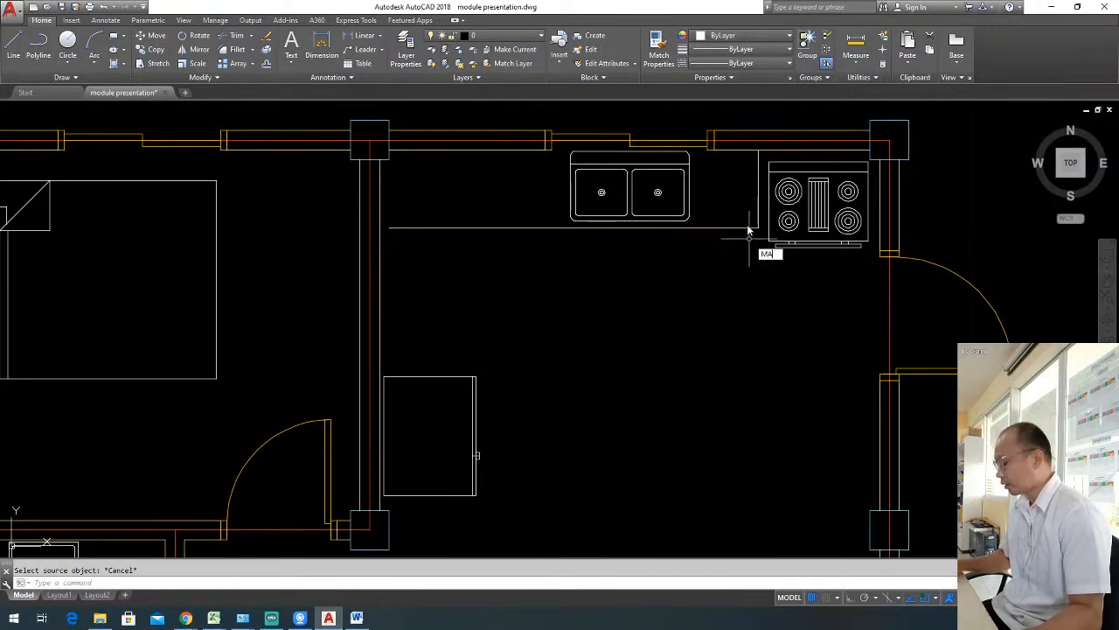
pyautogui.click(748, 229)
pyautogui.press('Escape')
pyautogui.scroll(-5, 668, 237)
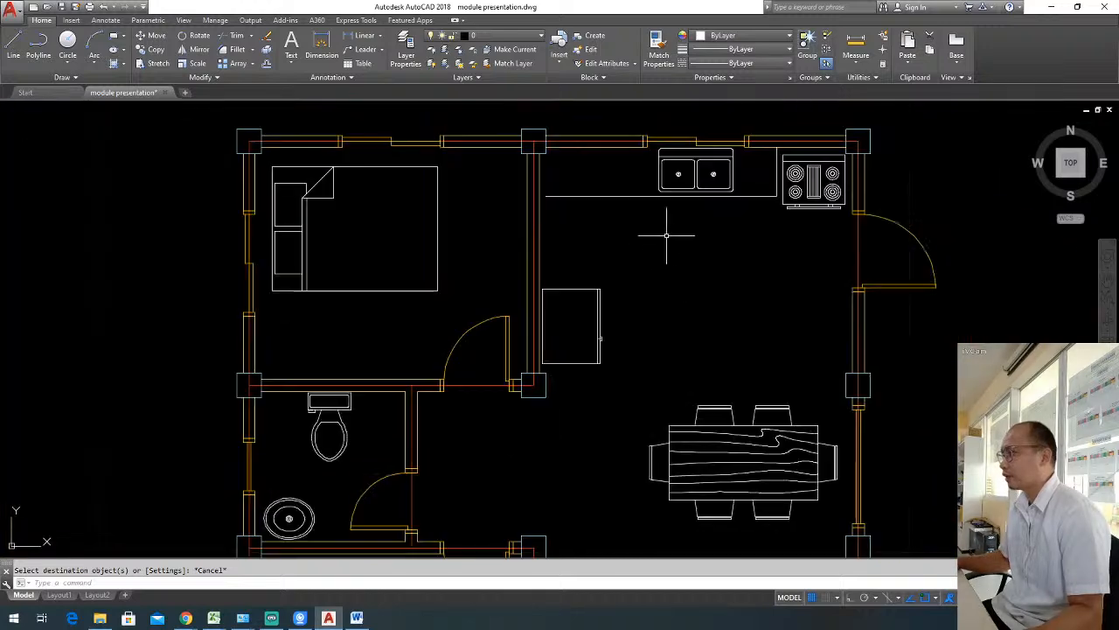
pyautogui.scroll(4, 610, 230)
pyautogui.press('Escape')
pyautogui.write('l')
pyautogui.press('Return')
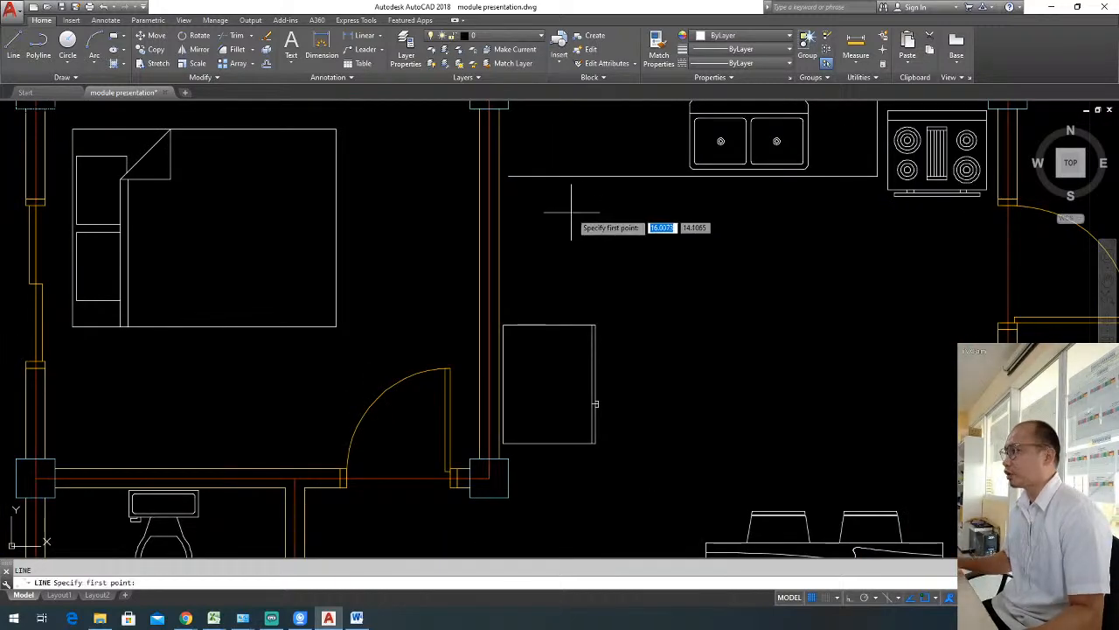
pyautogui.press('Escape')
# Offset the kitchen's west wall face line 0.6 to the east to form the second counter edge.
pyautogui.write('o')
pyautogui.press('Return')
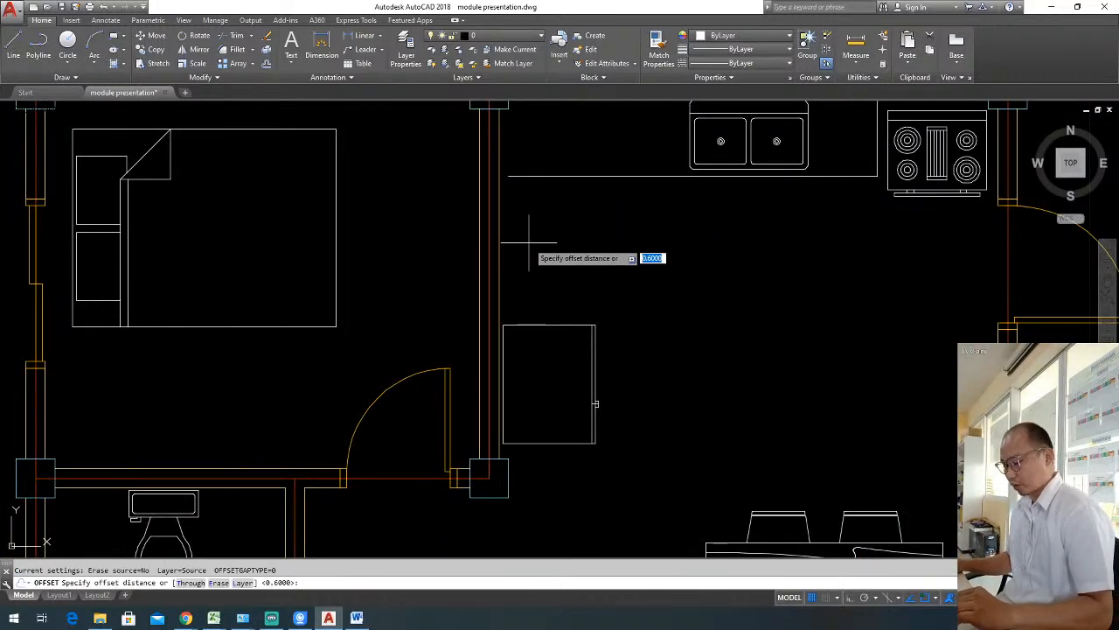
pyautogui.press('Return')
pyautogui.click(499, 248)
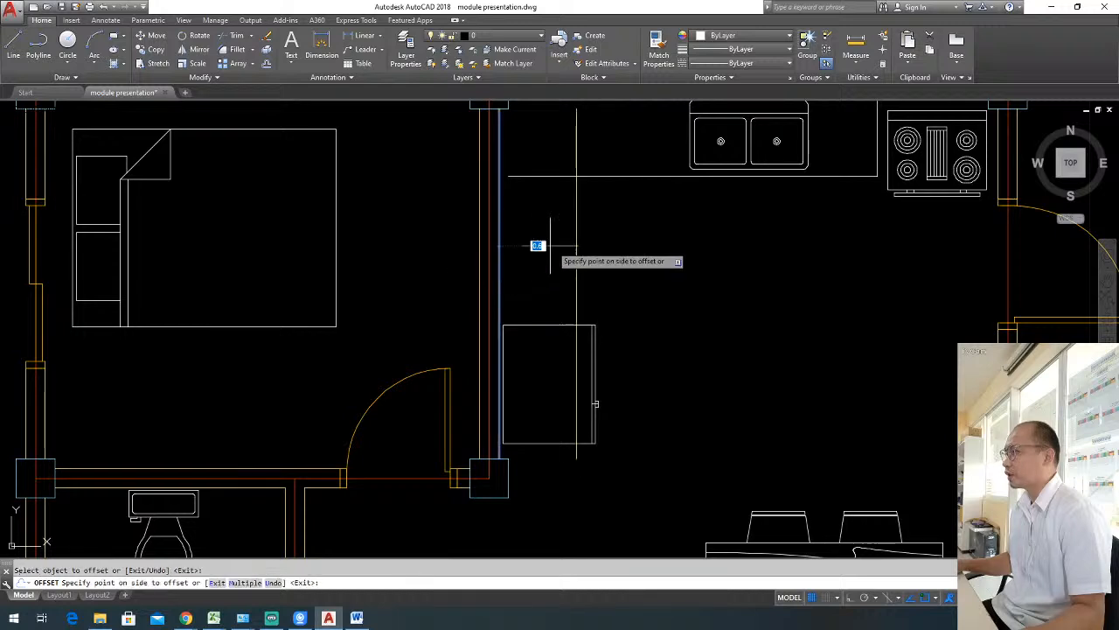
pyautogui.click(590, 229)
pyautogui.press('Escape')
# Trim the offset line and the horizontal counter edge beyond their intersection to form an L-shaped counter corner.
pyautogui.write('tr')
pyautogui.press('Return')
pyautogui.press('Return')
pyautogui.click(589, 156)
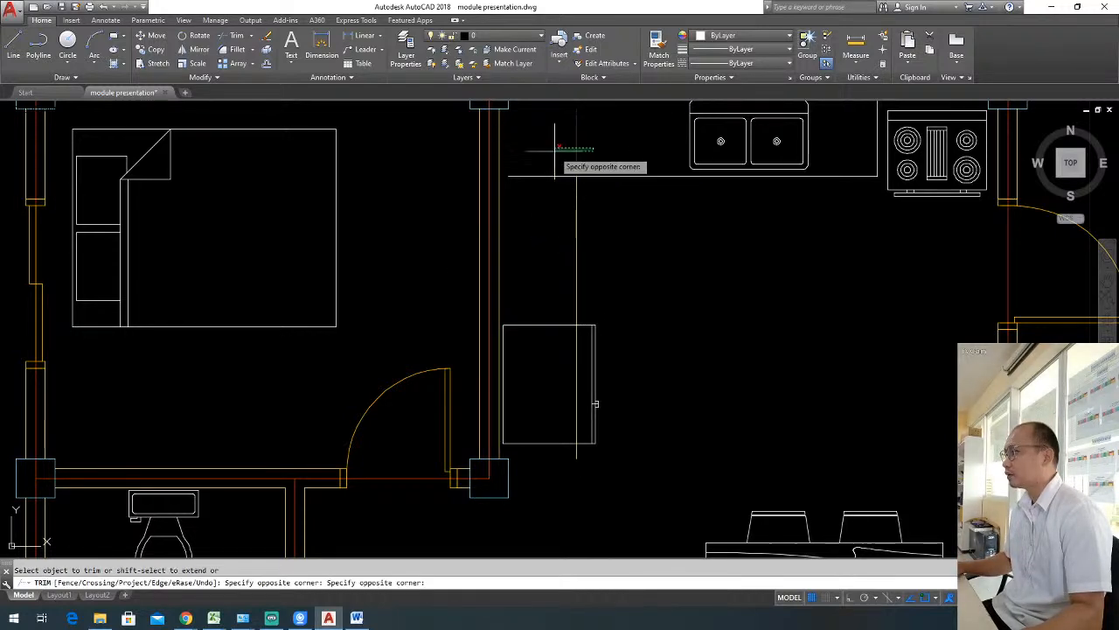
pyautogui.click(555, 149)
pyautogui.click(552, 160)
pyautogui.click(549, 185)
pyautogui.press('Escape')
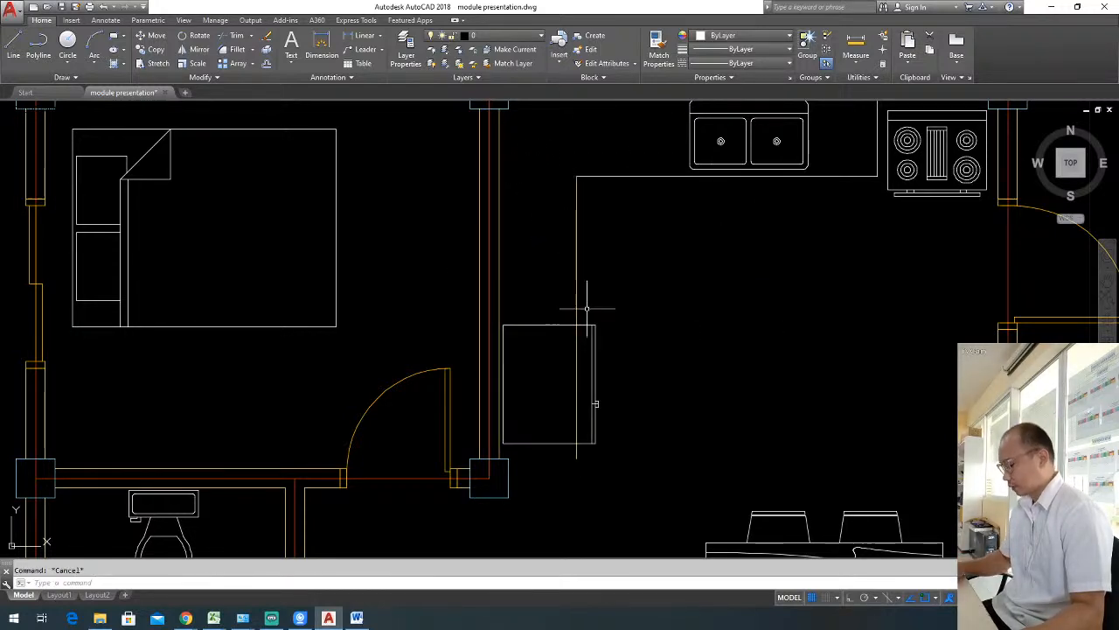
# Draw a horizontal line just north of the refrigerator, from inside the west wall to past the vertical counter edge.
pyautogui.write('l')
pyautogui.press('Return')
pyautogui.scroll(2, 536, 319)
pyautogui.click(471, 320)
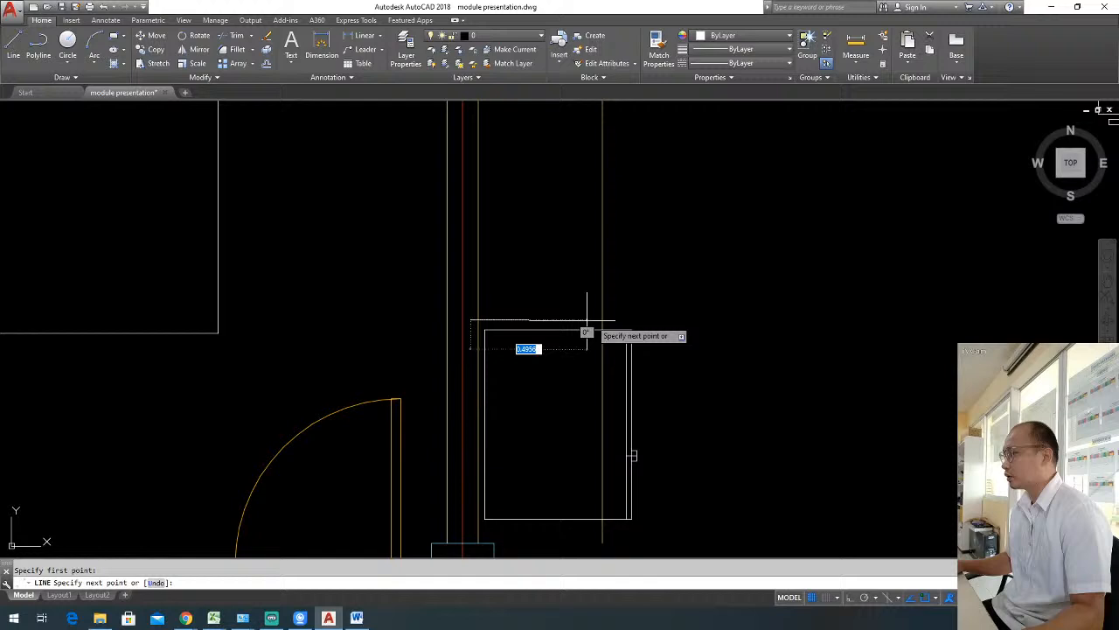
pyautogui.click(663, 320)
pyautogui.press('Escape')
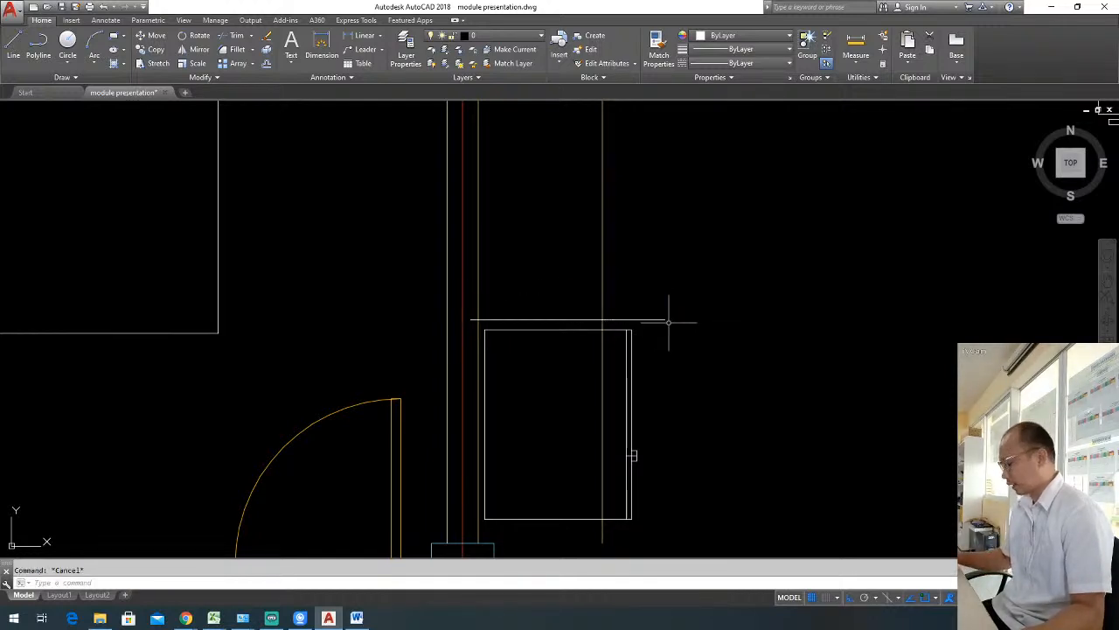
# Trim both overhanging ends of the counter's south end line and the vertical counter edge running through the refrigerator.
pyautogui.press('Return')
pyautogui.press('Return')
pyautogui.click(660, 326)
pyautogui.click(642, 304)
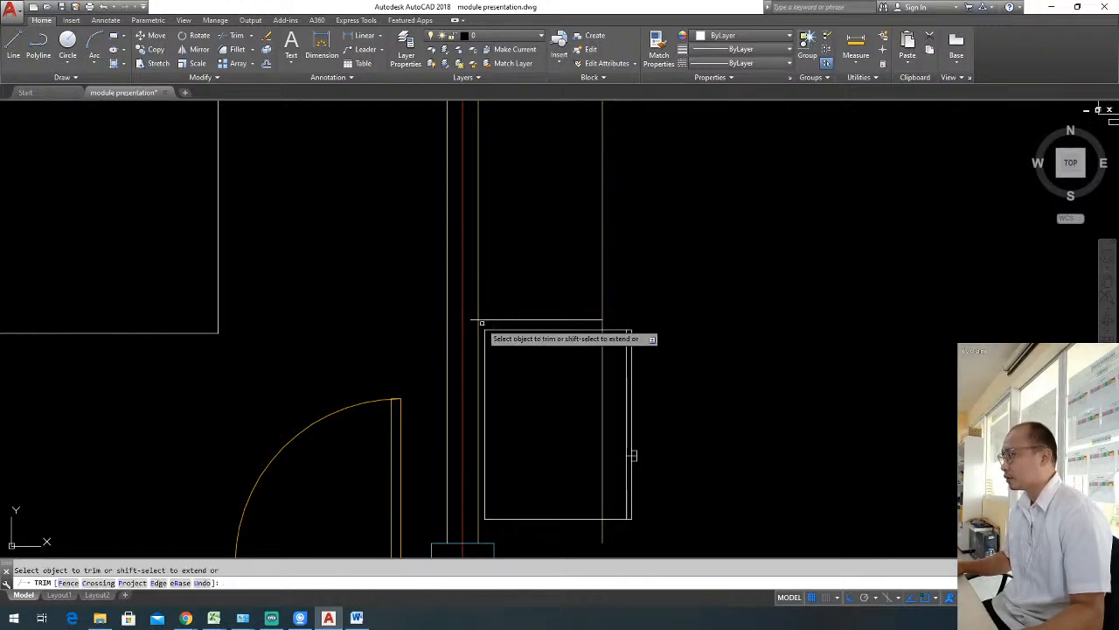
pyautogui.click(468, 316)
pyautogui.click(472, 323)
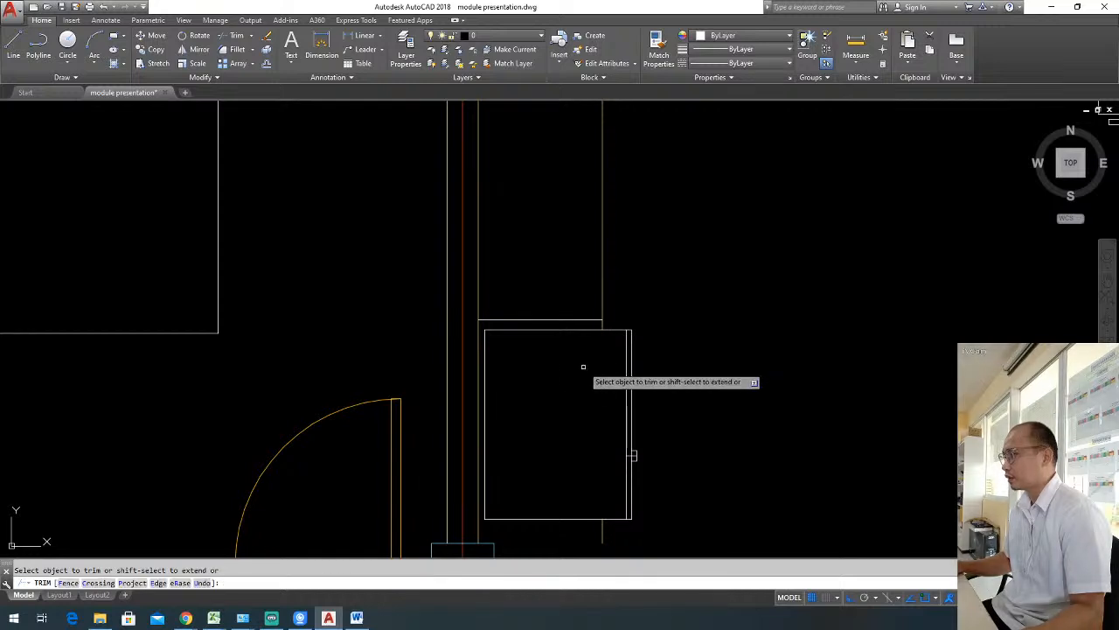
pyautogui.scroll(-3, 633, 301)
pyautogui.press('Escape')
# Erase the leftover piece of the vertical counter edge line south of the refrigerator.
pyautogui.click(641, 401)
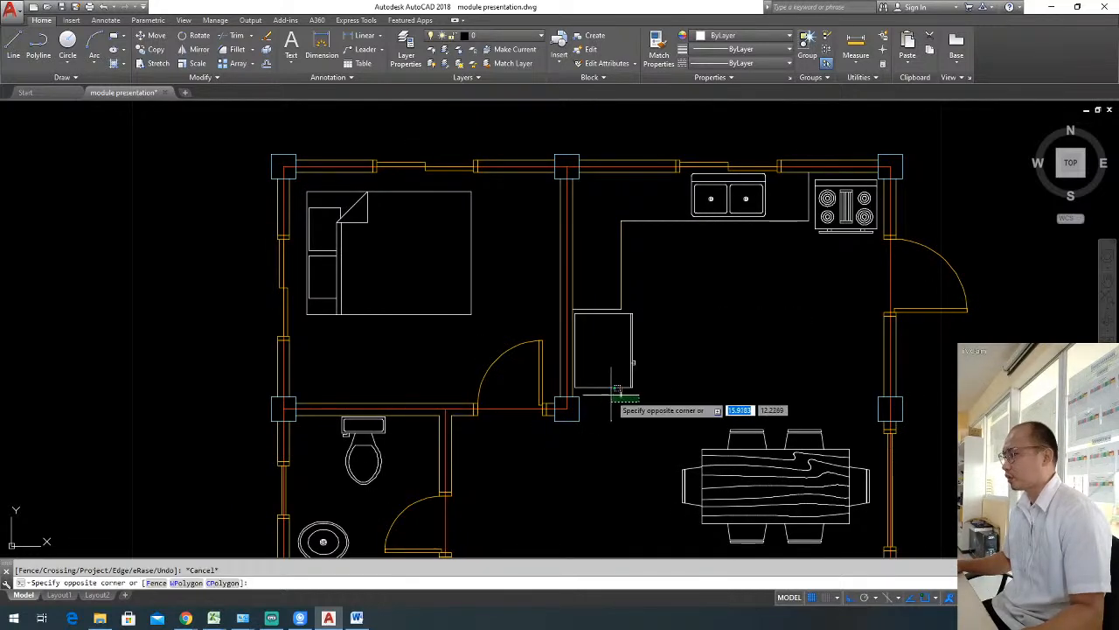
pyautogui.click(610, 393)
pyautogui.write('e')
pyautogui.press('Return')
pyautogui.press('Escape')
# Match the properties of the horizontal counter edge onto the vertical counter edge line.
pyautogui.write('MA')
pyautogui.press('Return')
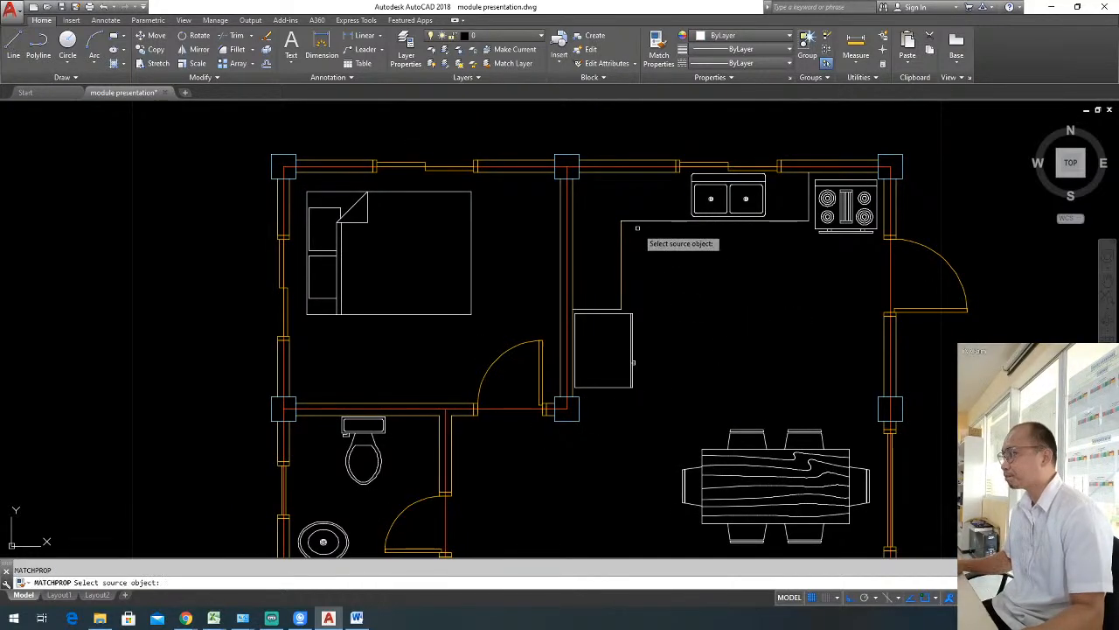
pyautogui.click(647, 221)
pyautogui.press('Escape')
# Look over the furnished rooms, examining the south bedroom's bed and the placement of the dining set.
pyautogui.moveTo(717, 311); pyautogui.dragTo(719, 263, button='middle')
pyautogui.scroll(-2, 717, 278)
pyautogui.moveTo(735, 335); pyautogui.dragTo(757, 230, button='middle')
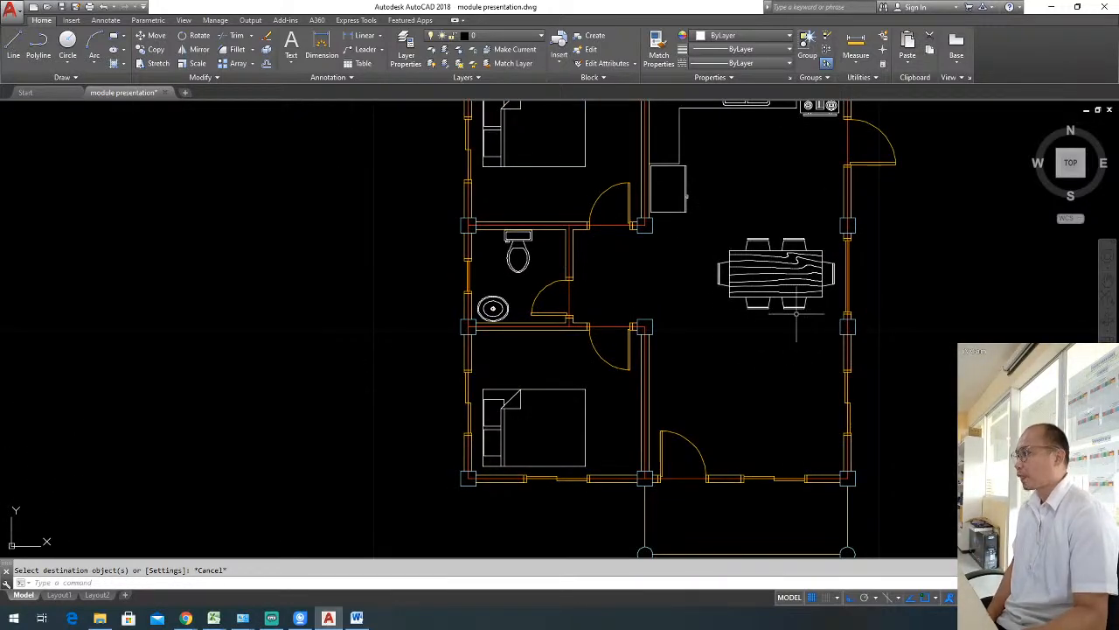
pyautogui.moveTo(727, 335); pyautogui.dragTo(710, 370, button='middle')
pyautogui.scroll(2, 704, 349)
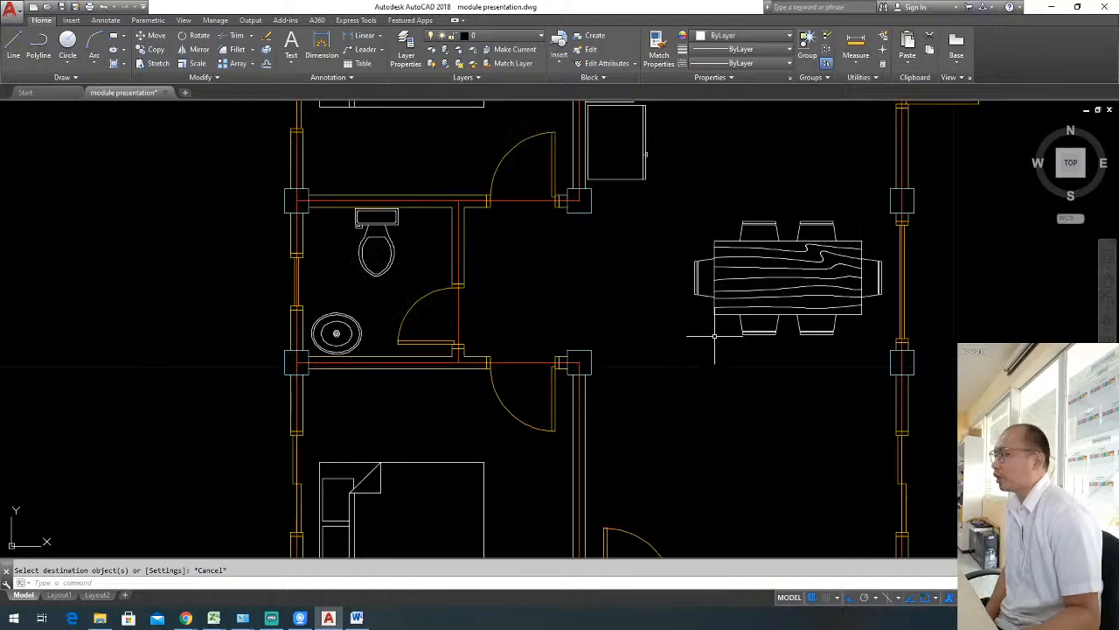
pyautogui.click(404, 430)
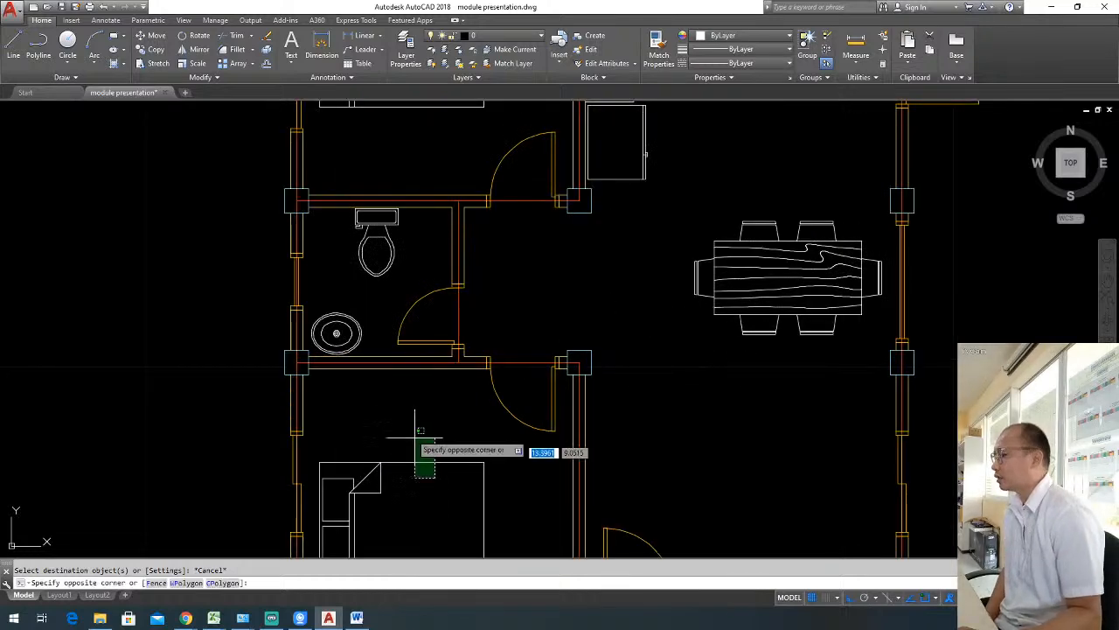
pyautogui.press('Escape')
pyautogui.click(794, 341)
pyautogui.click(744, 272)
pyautogui.moveTo(763, 304); pyautogui.dragTo(714, 389, button='middle')
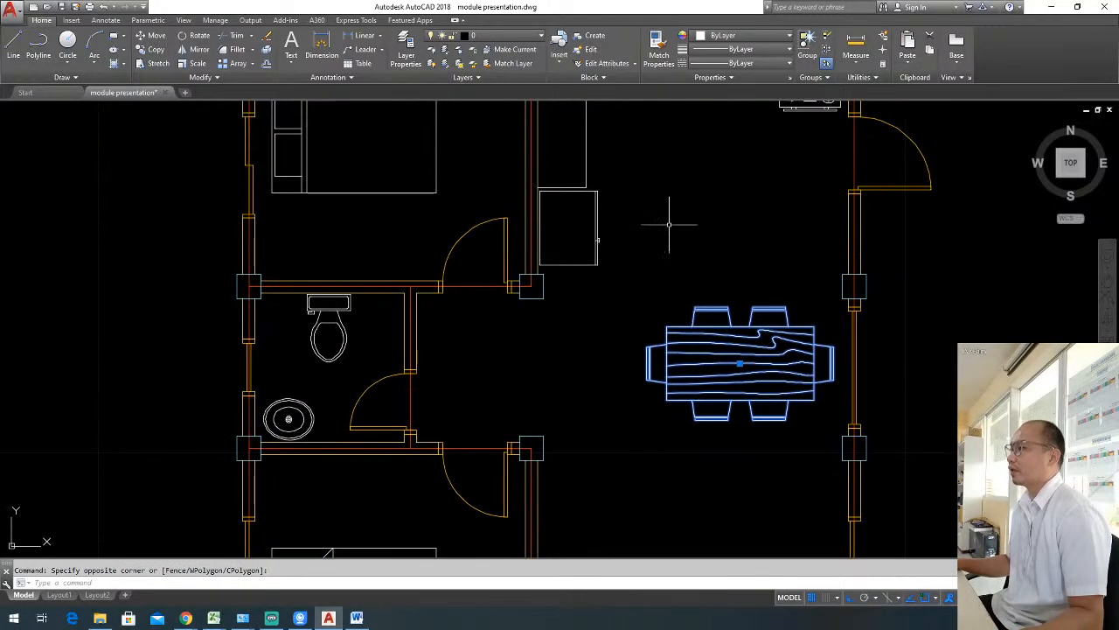
pyautogui.moveTo(669, 224); pyautogui.dragTo(655, 342, button='middle')
pyautogui.press('Escape')
pyautogui.moveTo(691, 384); pyautogui.dragTo(731, 308, button='middle')
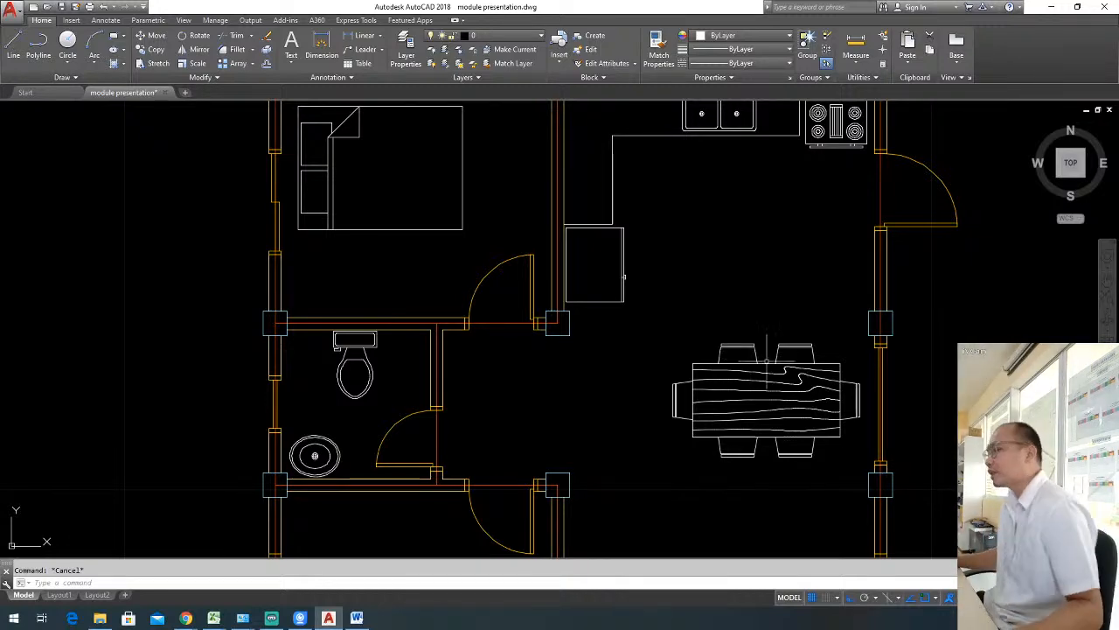
# Open the Dining Set - 36 x 72 in. block in the Block Editor and reposition the authoring palettes.
pyautogui.click(745, 354)
pyautogui.press('Escape')
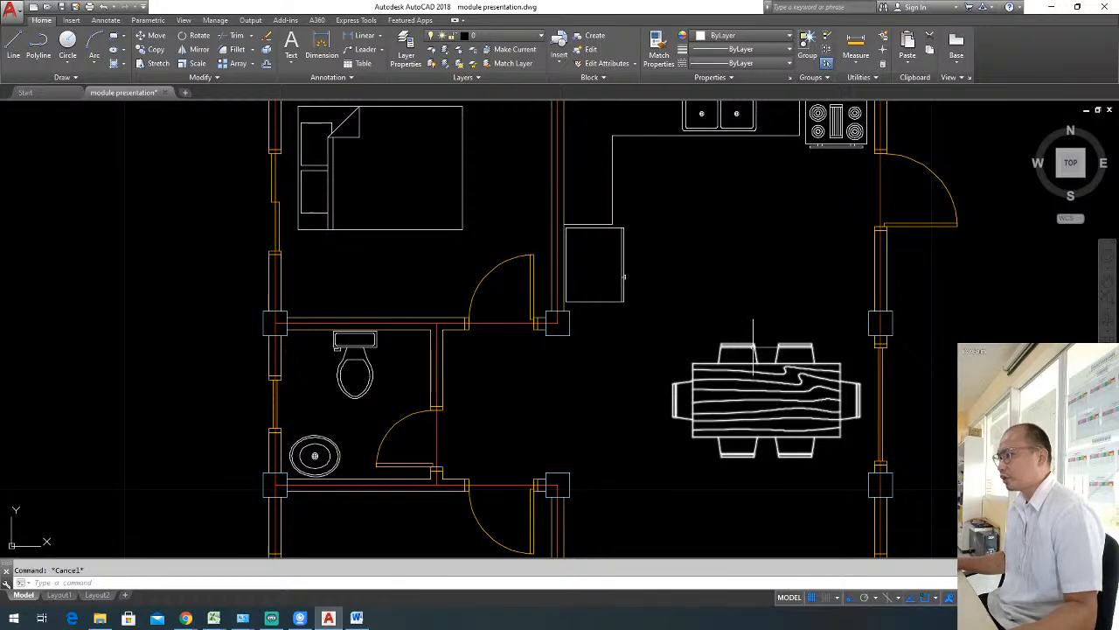
pyautogui.doubleClick(753, 350)
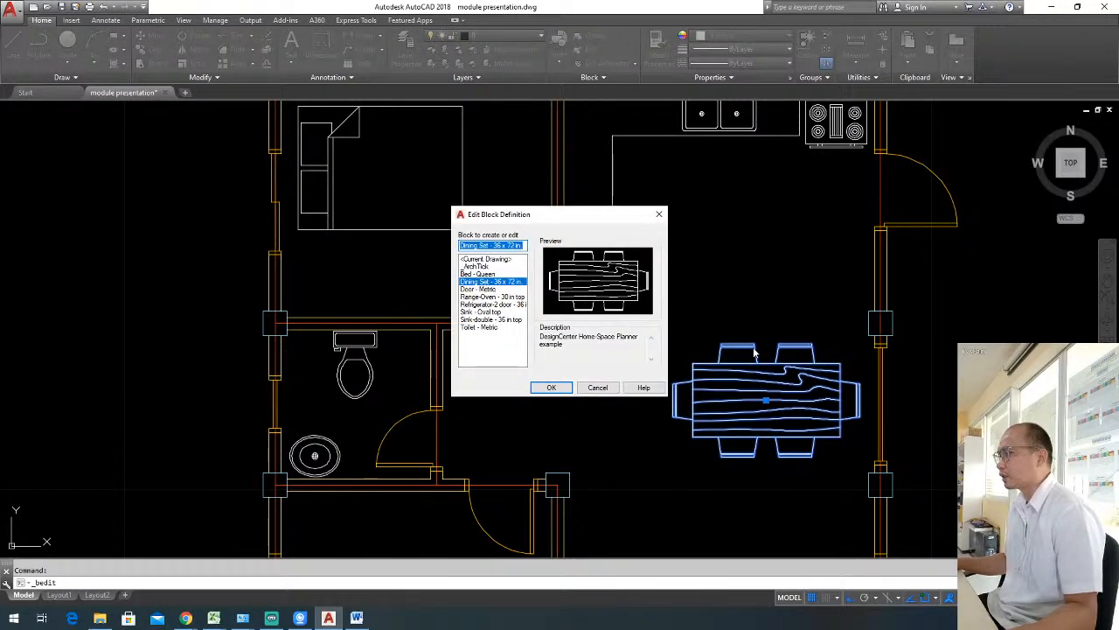
pyautogui.click(551, 387)
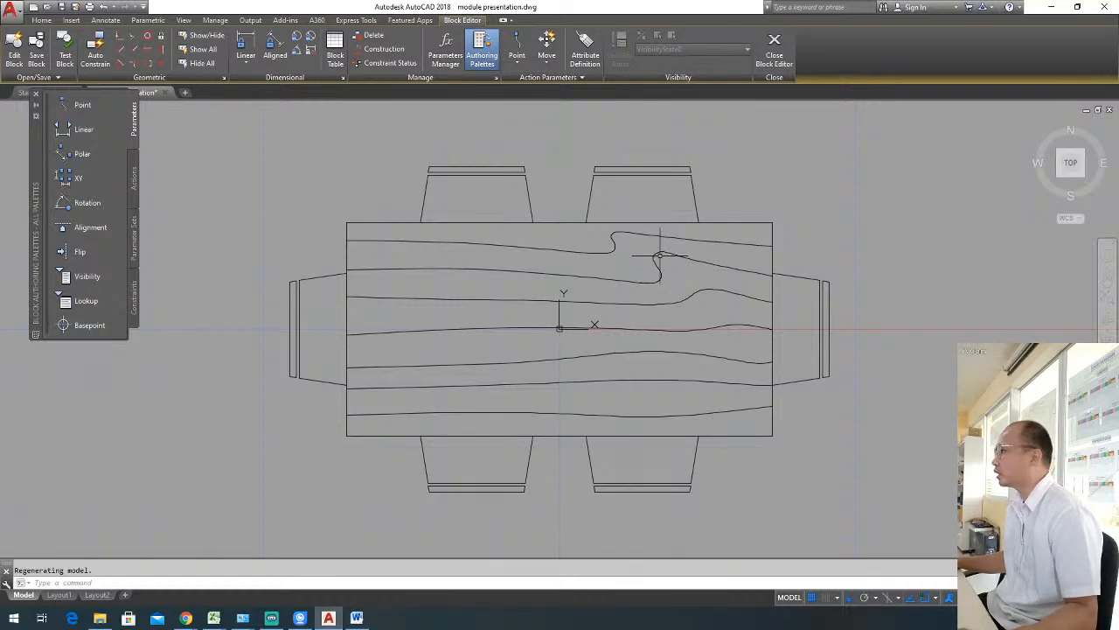
pyautogui.moveTo(37, 160); pyautogui.dragTo(35, 208)
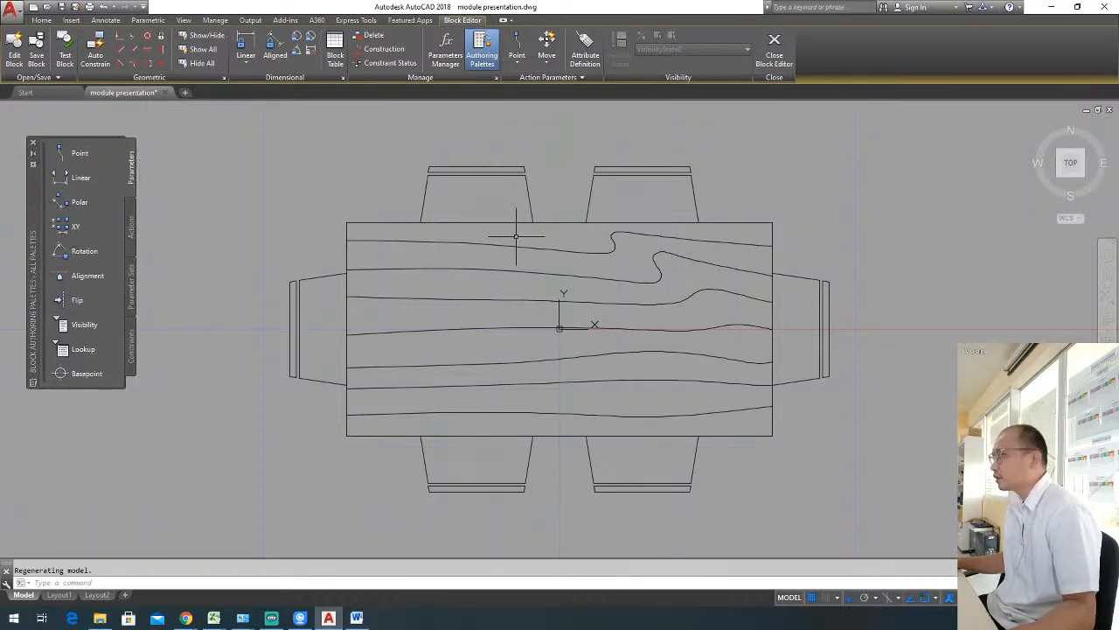
# Erase the chair at the table's east end, then close the Block Editor and save the changes to the block.
pyautogui.click(846, 395)
pyautogui.click(818, 275)
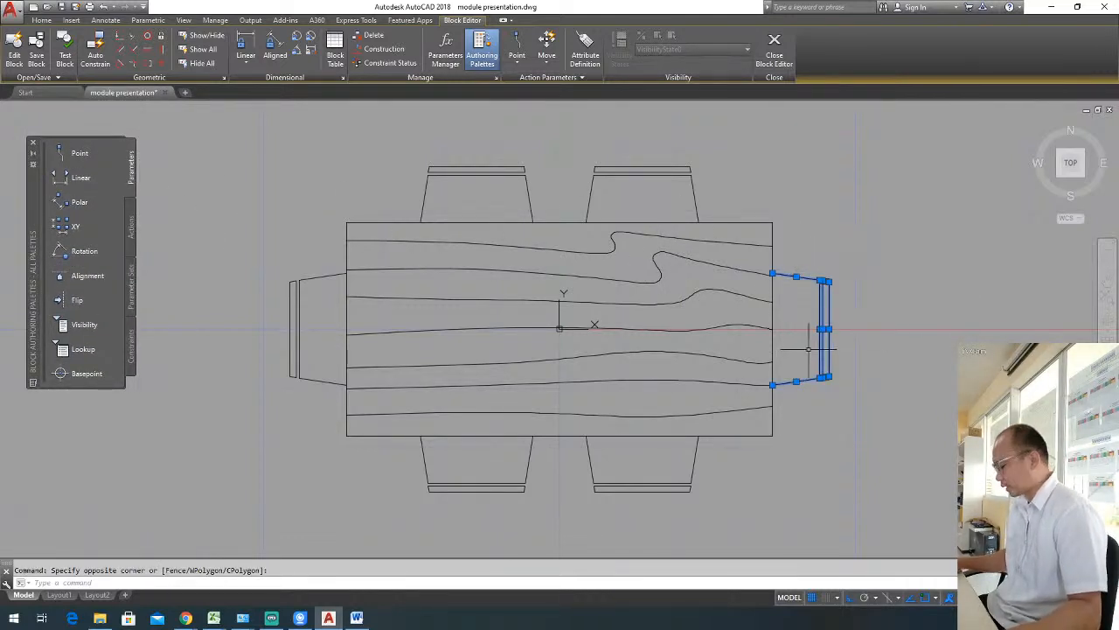
pyautogui.press('Delete')
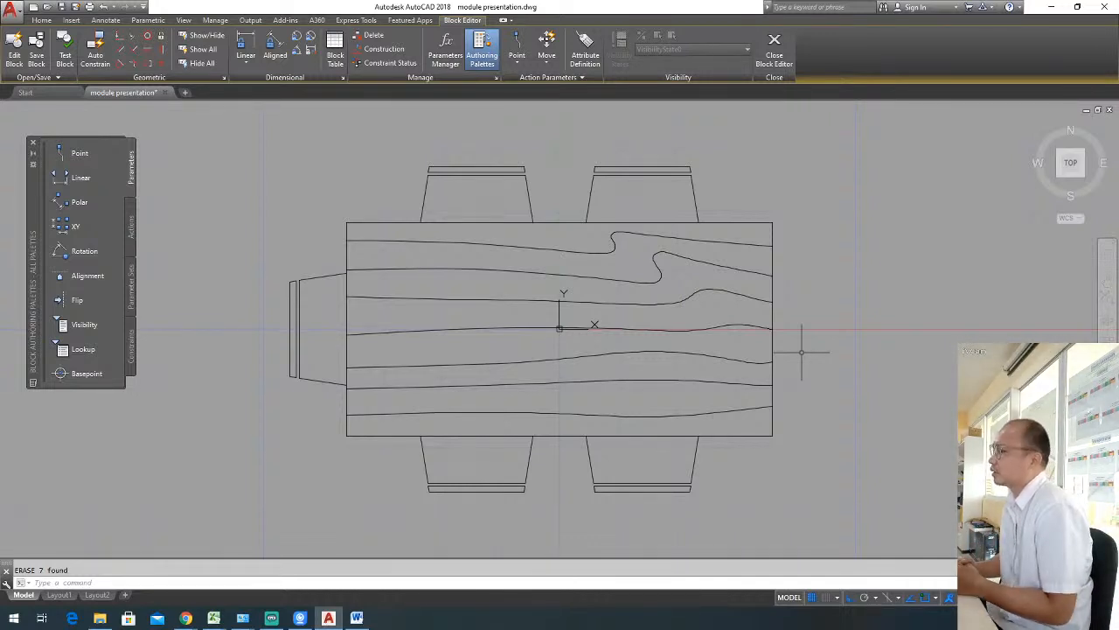
pyautogui.click(775, 58)
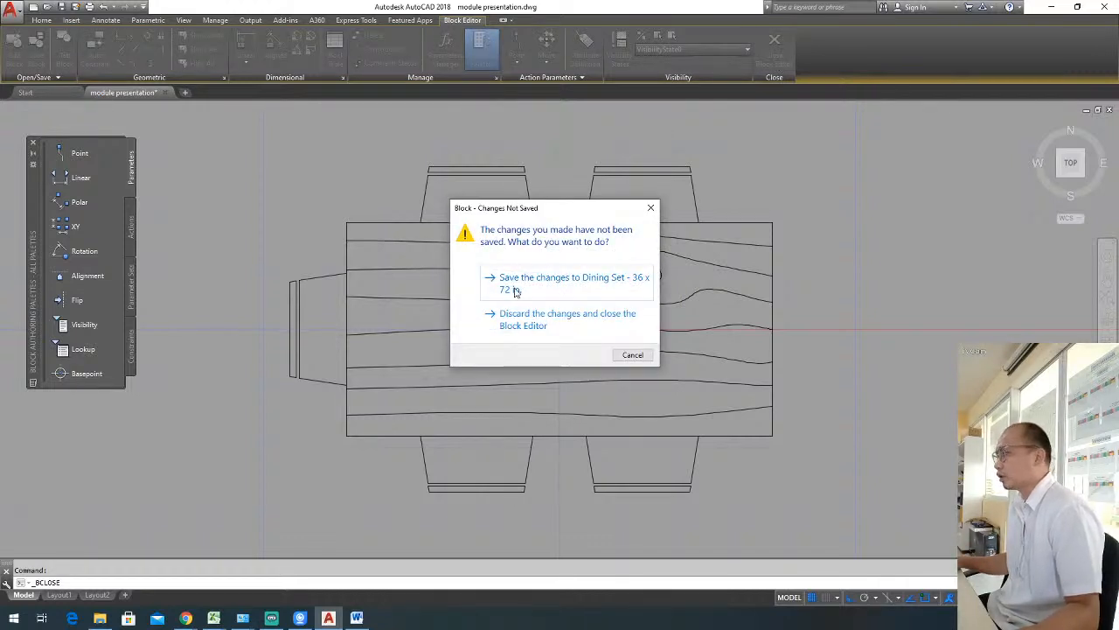
pyautogui.click(605, 289)
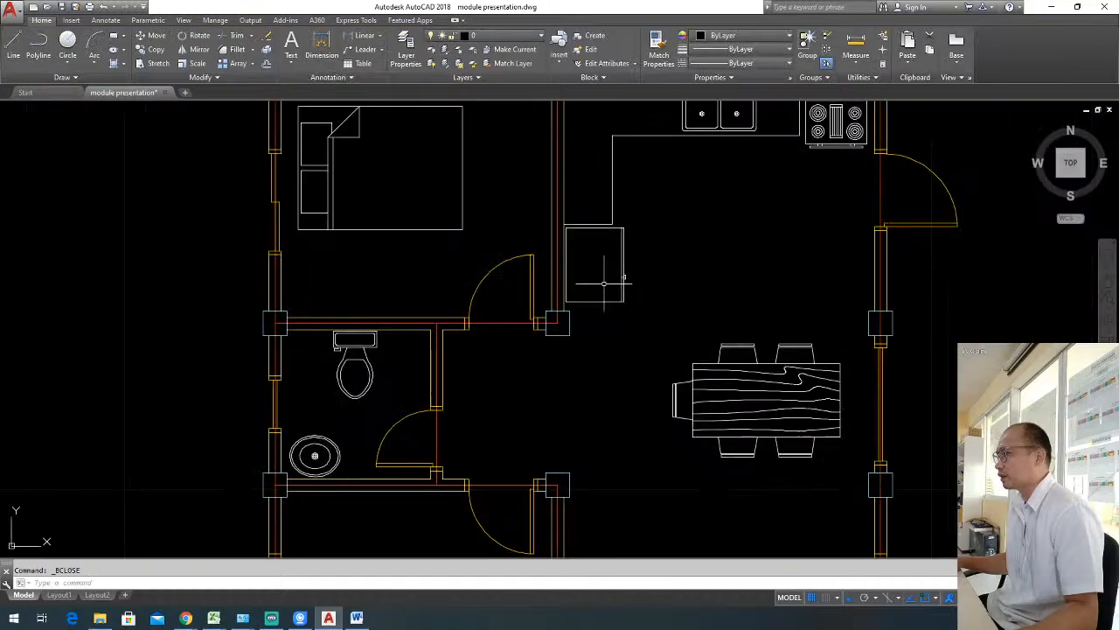
# Move the dining set east so the chairless end of the table sits closer to the east wall.
pyautogui.press('Escape')
pyautogui.press('m')
pyautogui.press('space')
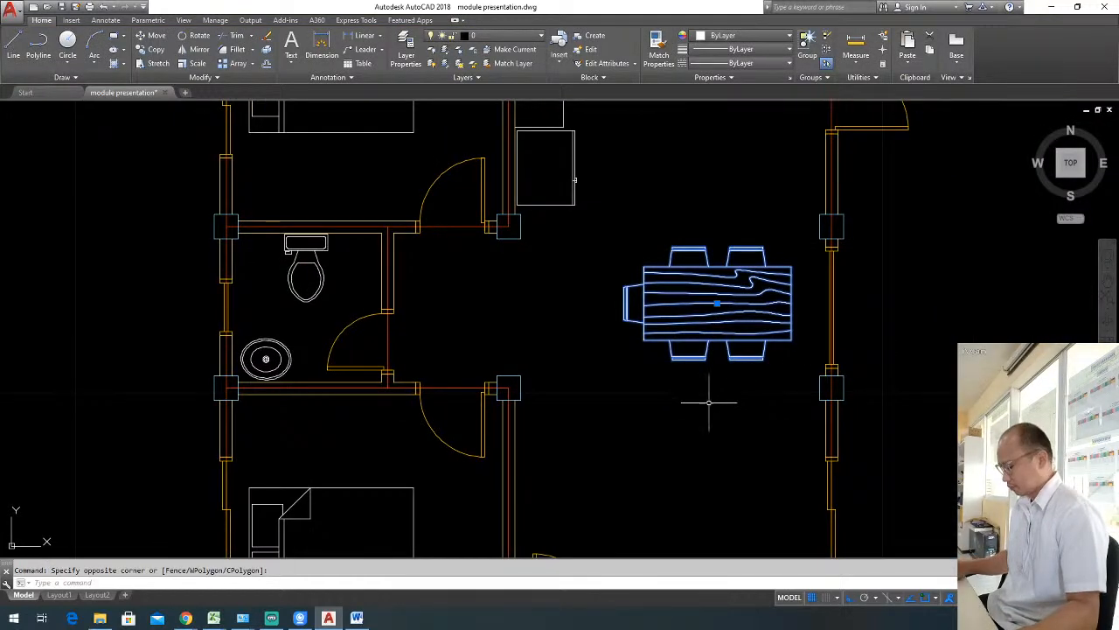
pyautogui.click(715, 399)
pyautogui.click(742, 393)
pyautogui.press('Escape')
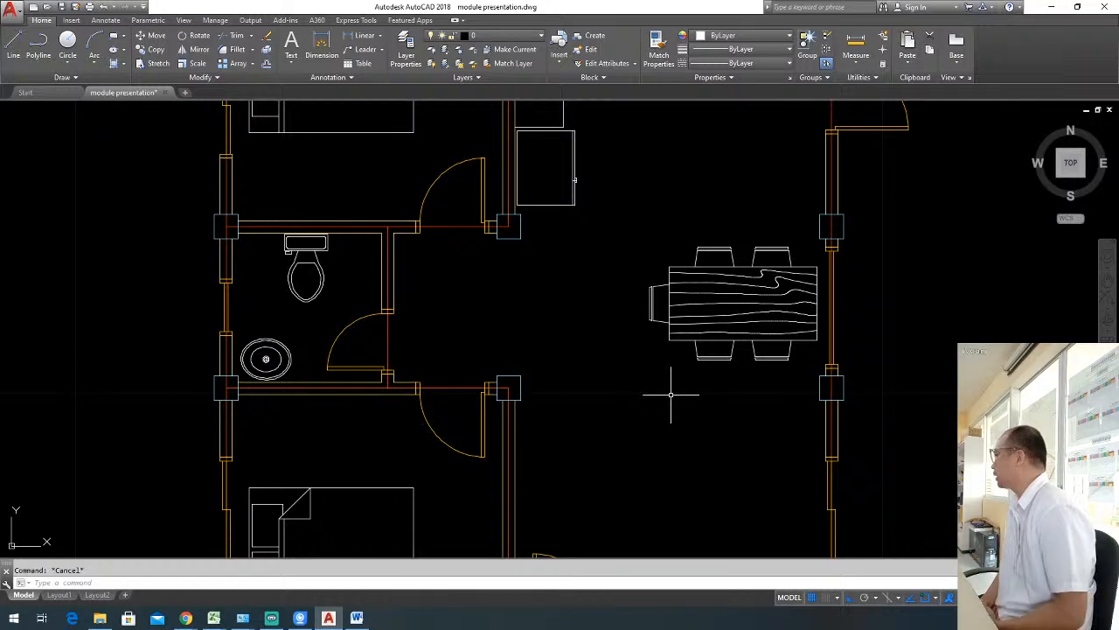
# Copy the dining set horizontally to the empty area outside the east wall.
pyautogui.click(692, 309)
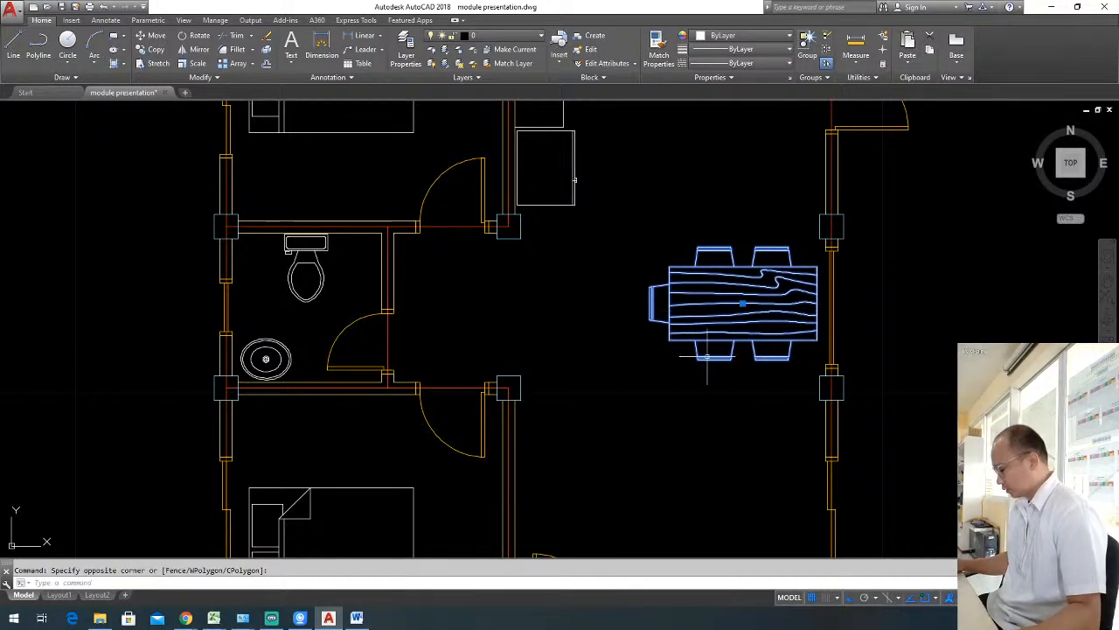
pyautogui.press('Escape')
pyautogui.click(735, 357)
pyautogui.click(712, 323)
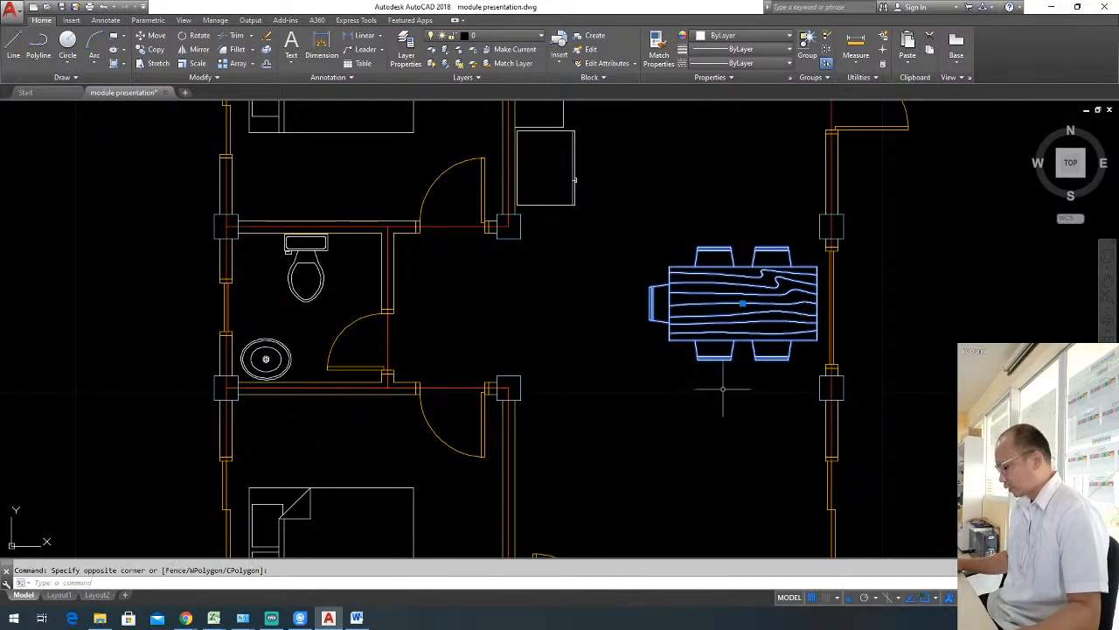
pyautogui.write('O')
pyautogui.press('Return')
pyautogui.click(689, 386)
pyautogui.moveTo(723, 390); pyautogui.dragTo(530, 370, button='middle')
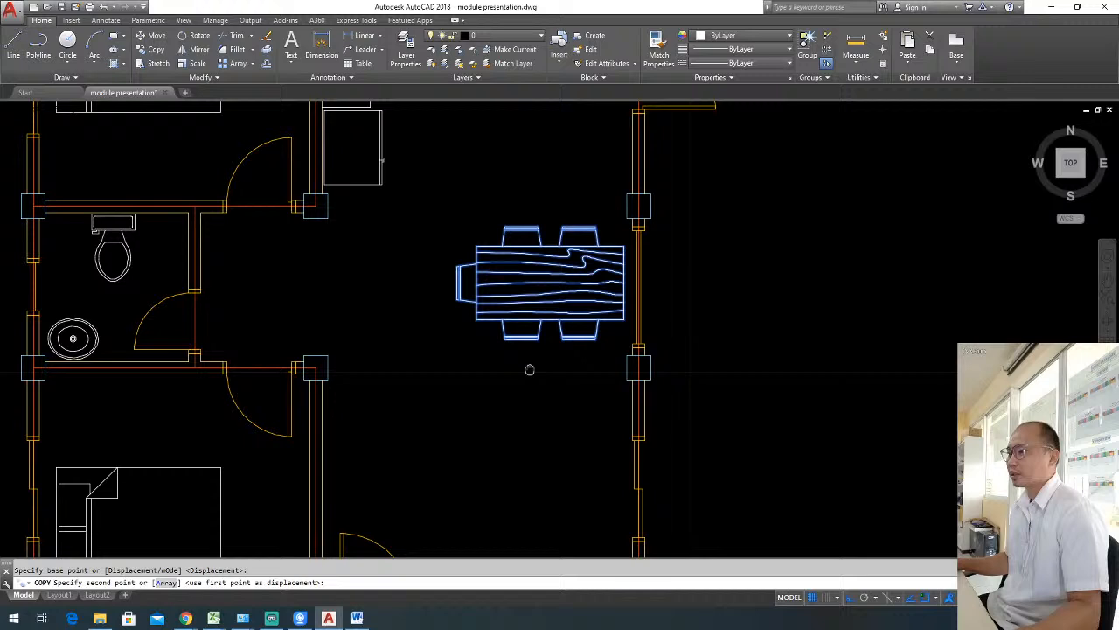
pyautogui.click(742, 369)
pyautogui.press('Return')
# Explode the copied dining set outside the east wall into individual objects.
pyautogui.click(781, 348)
pyautogui.click(767, 321)
pyautogui.write('x')
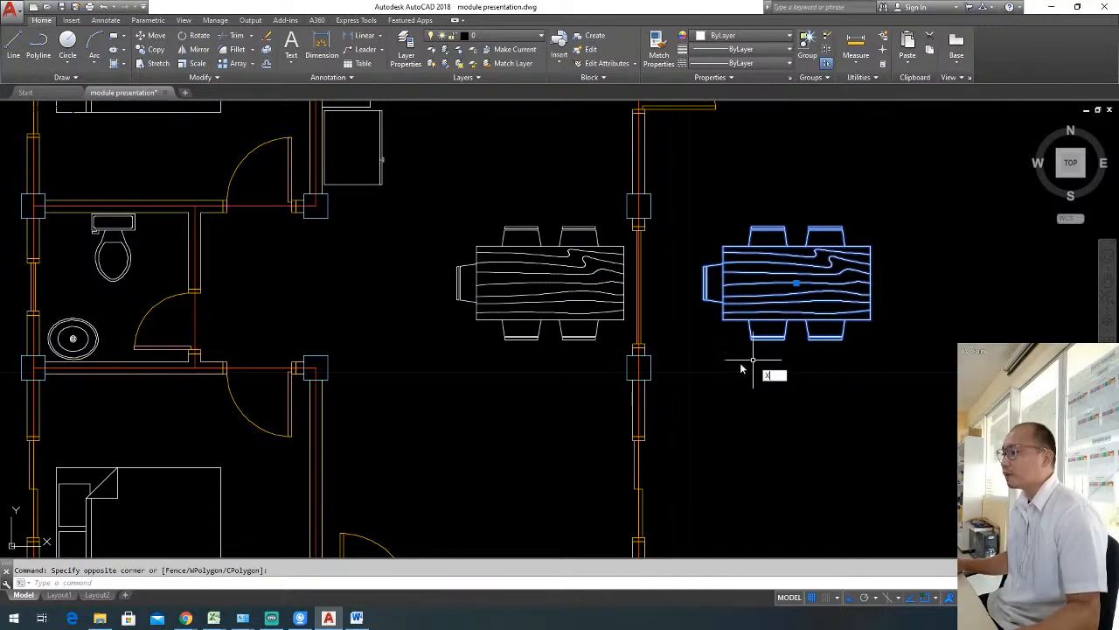
pyautogui.press('Return')
pyautogui.click(759, 320)
pyautogui.press('Escape')
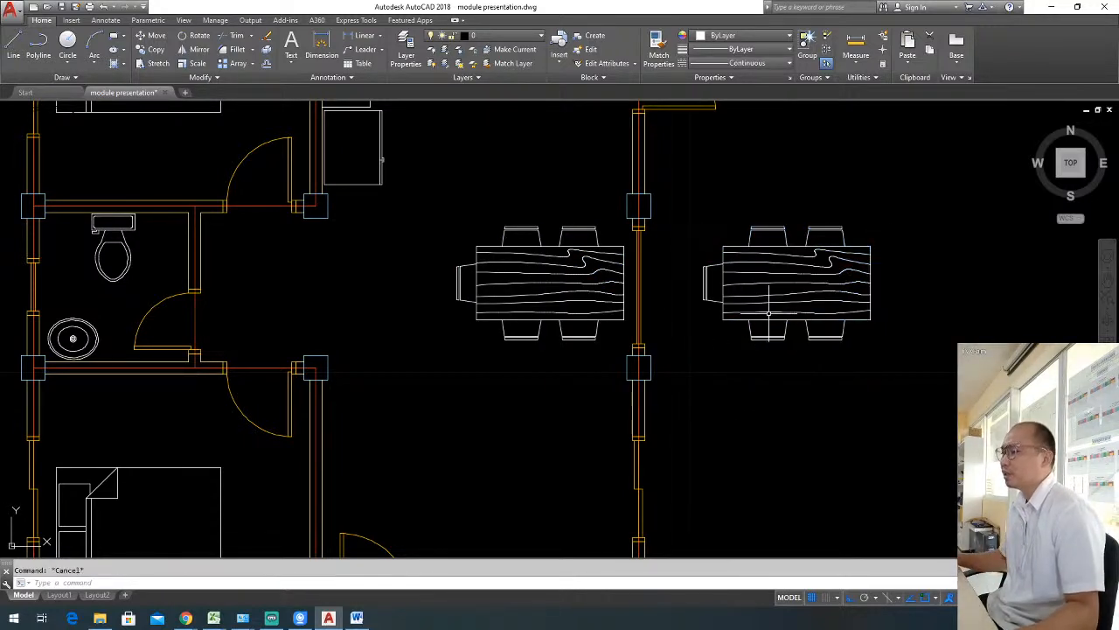
# Select several wood-grain lines of the exploded table outside the east wall to check whether they are separate objects.
pyautogui.click(760, 312)
pyautogui.click(760, 275)
pyautogui.click(761, 274)
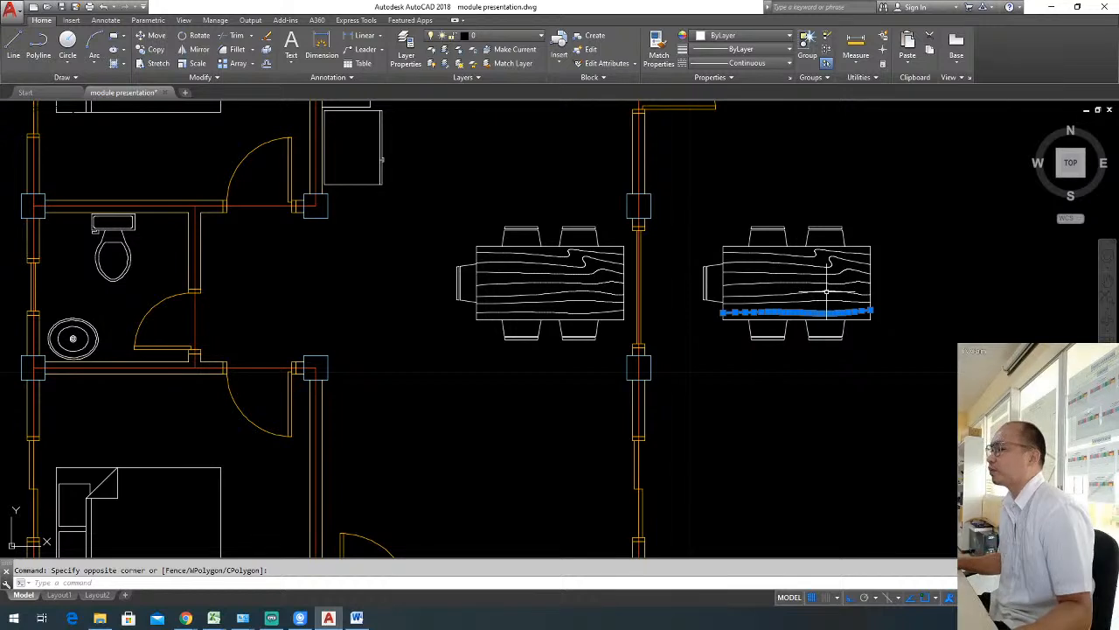
pyautogui.press('Escape')
pyautogui.scroll(2, 817, 302)
pyautogui.click(793, 325)
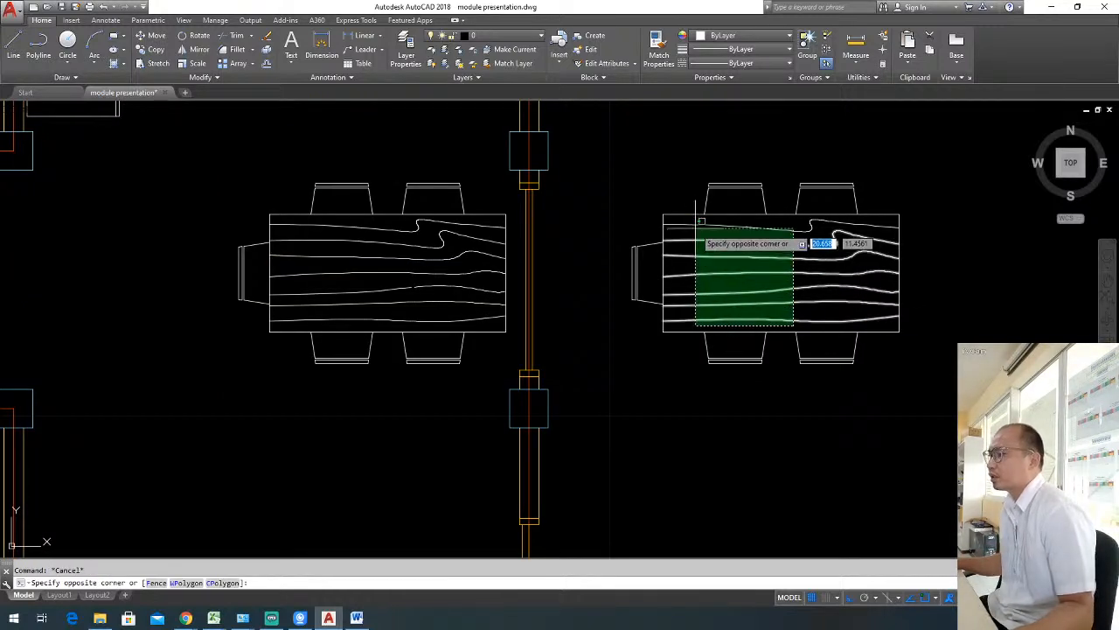
pyautogui.click(700, 224)
pyautogui.press('Escape')
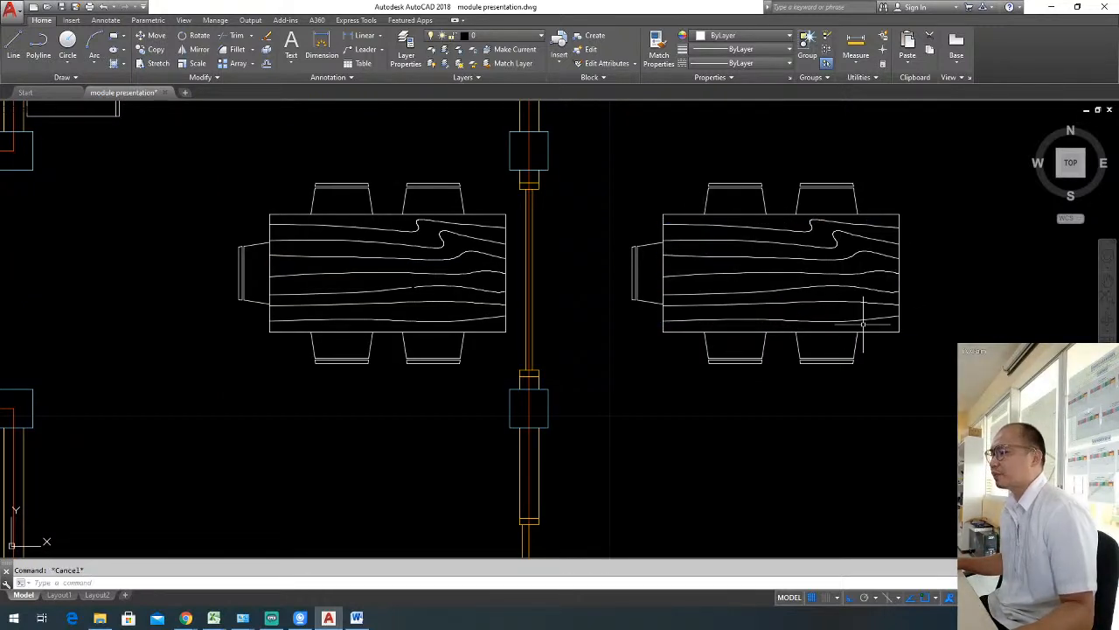
pyautogui.click(863, 324)
pyautogui.click(774, 243)
pyautogui.press('Escape')
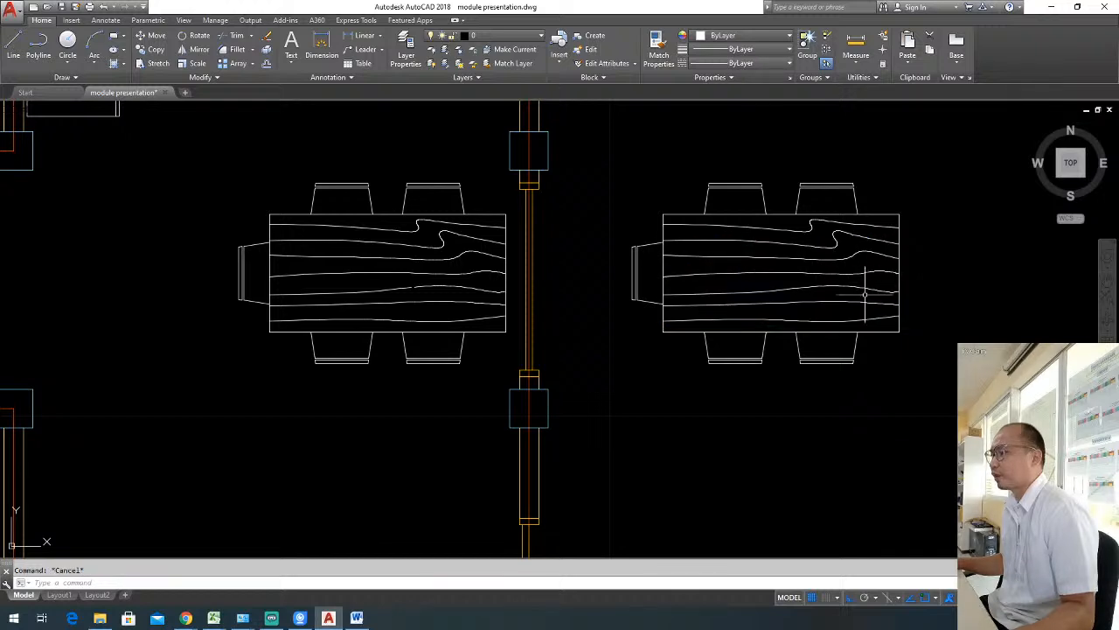
pyautogui.click(870, 323)
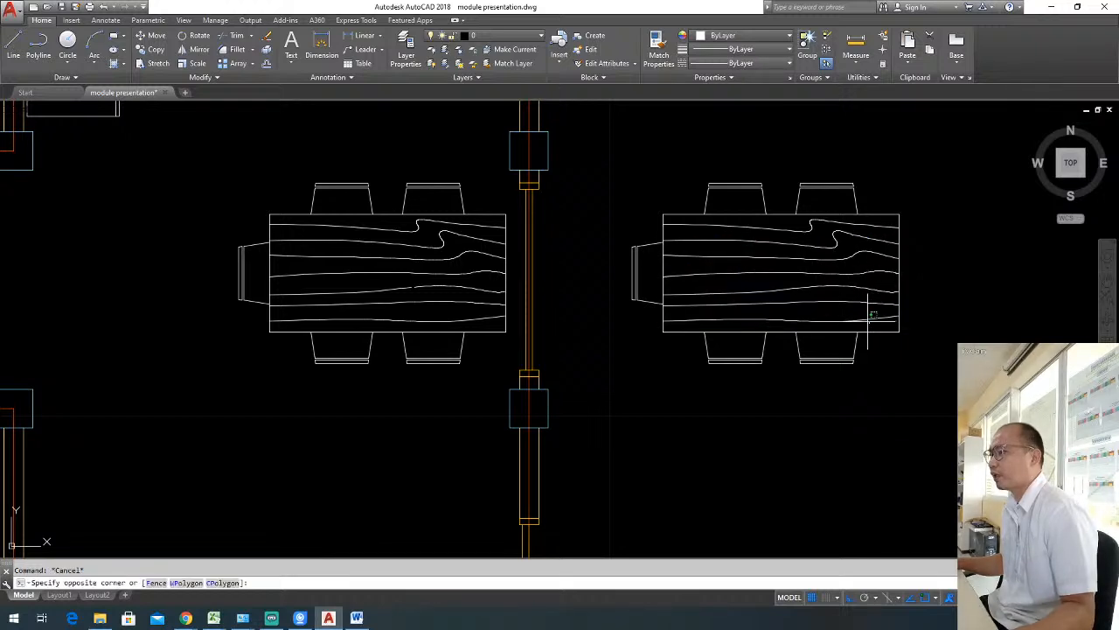
pyautogui.click(772, 228)
pyautogui.press('Escape')
# Select the exploded set's chairs and table edges in turn to check whether they are separate objects.
pyautogui.click(654, 278)
pyautogui.click(622, 239)
pyautogui.press('Escape')
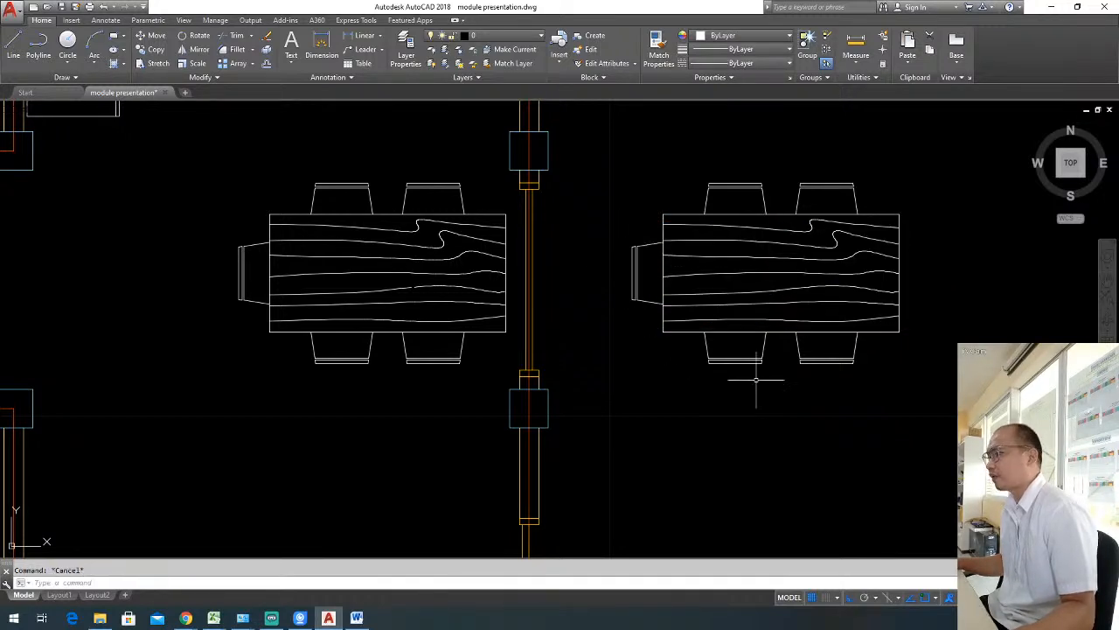
pyautogui.click(761, 380)
pyautogui.click(732, 358)
pyautogui.press('Escape')
pyautogui.click(879, 379)
pyautogui.click(803, 343)
pyautogui.press('Escape')
pyautogui.click(953, 250)
pyautogui.click(872, 192)
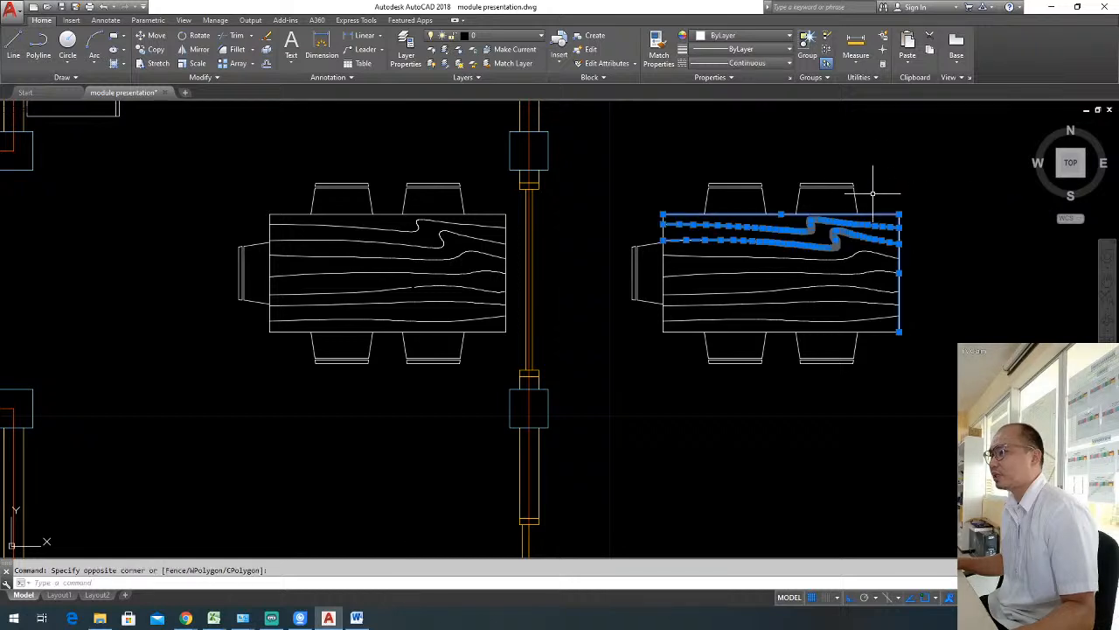
pyautogui.press('Escape')
pyautogui.click(868, 200)
pyautogui.click(786, 156)
pyautogui.press('Escape')
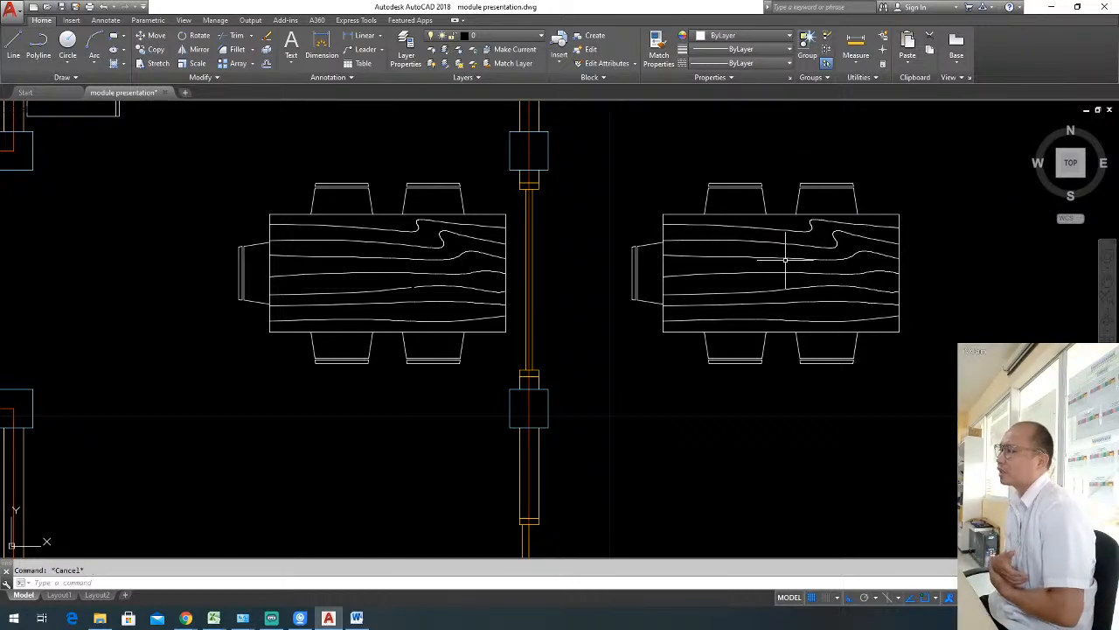
# Erase the entire exploded dining set outside the east wall.
pyautogui.click(591, 166)
pyautogui.click(925, 359)
pyautogui.click(940, 403)
pyautogui.click(662, 164)
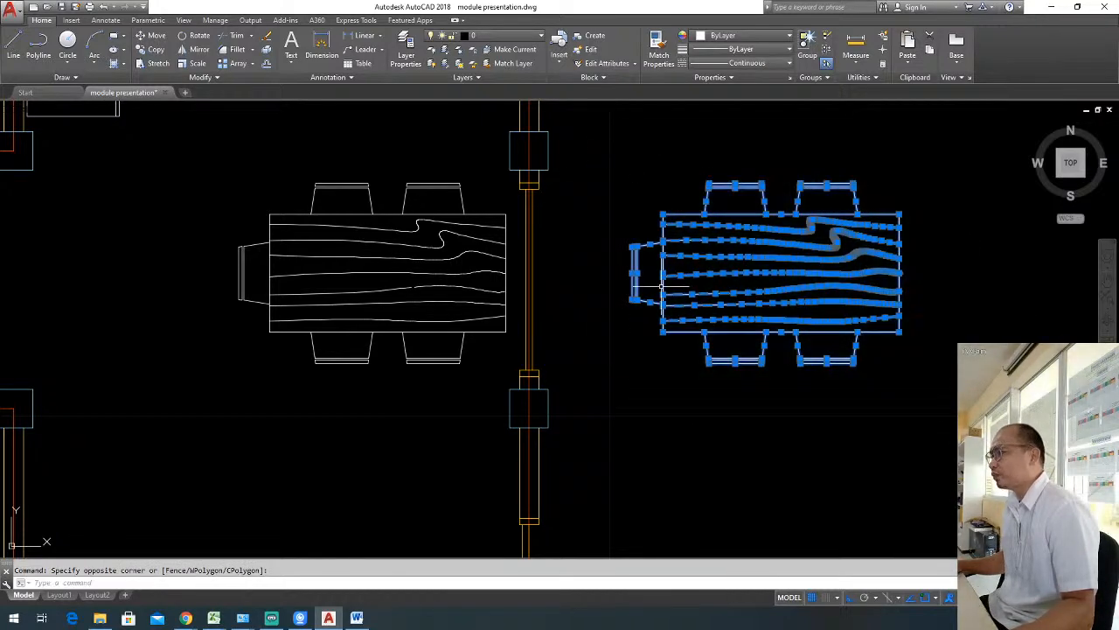
pyautogui.moveTo(437, 298); pyautogui.dragTo(578, 305, button='middle')
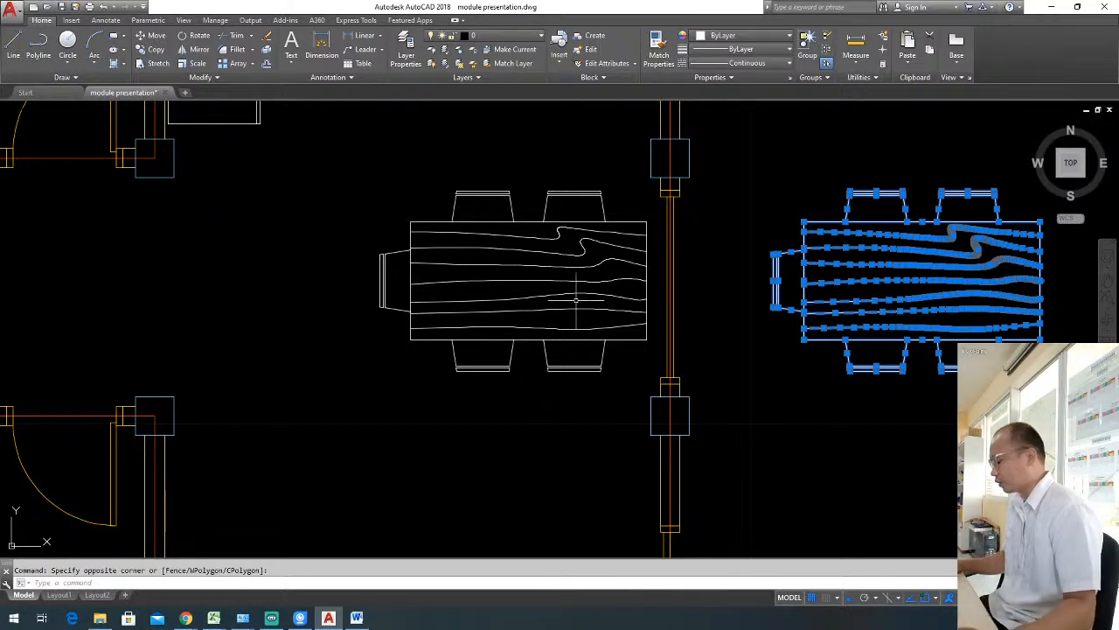
pyautogui.press('Delete')
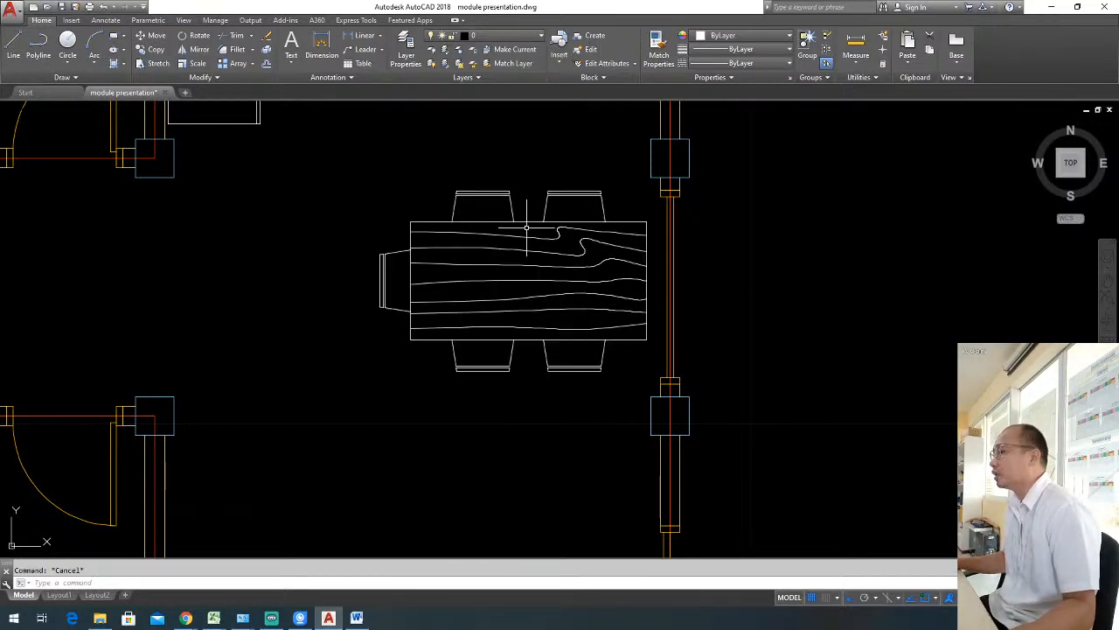
# Open the Dining Set - 36 x 72 in. block for in-place editing with all nested objects selected automatically.
pyautogui.click(527, 222)
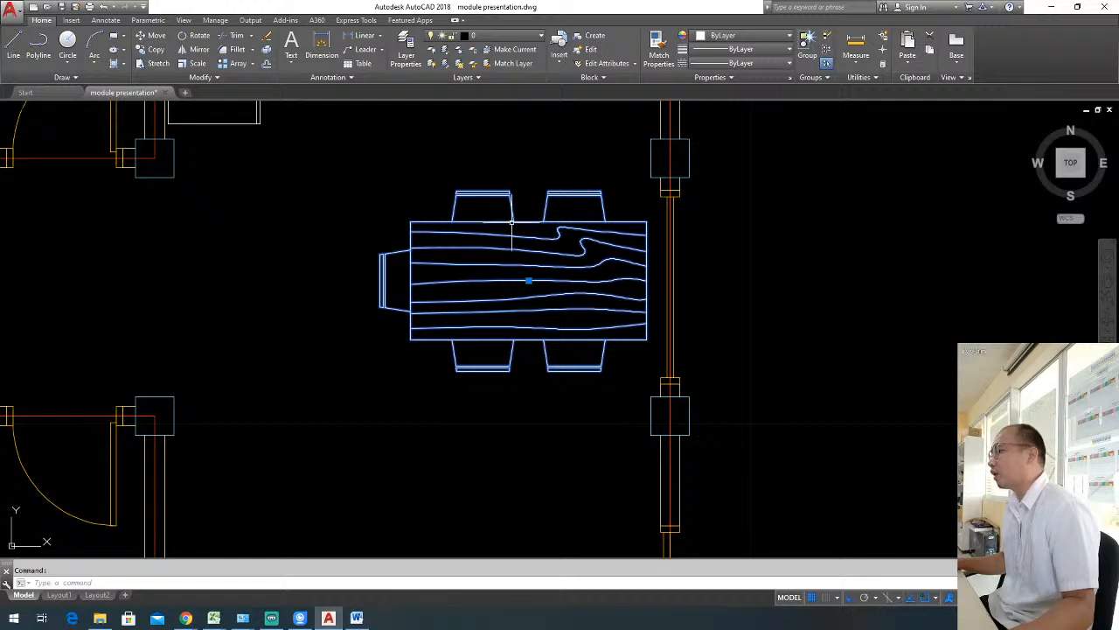
pyautogui.rightClick(512, 225)
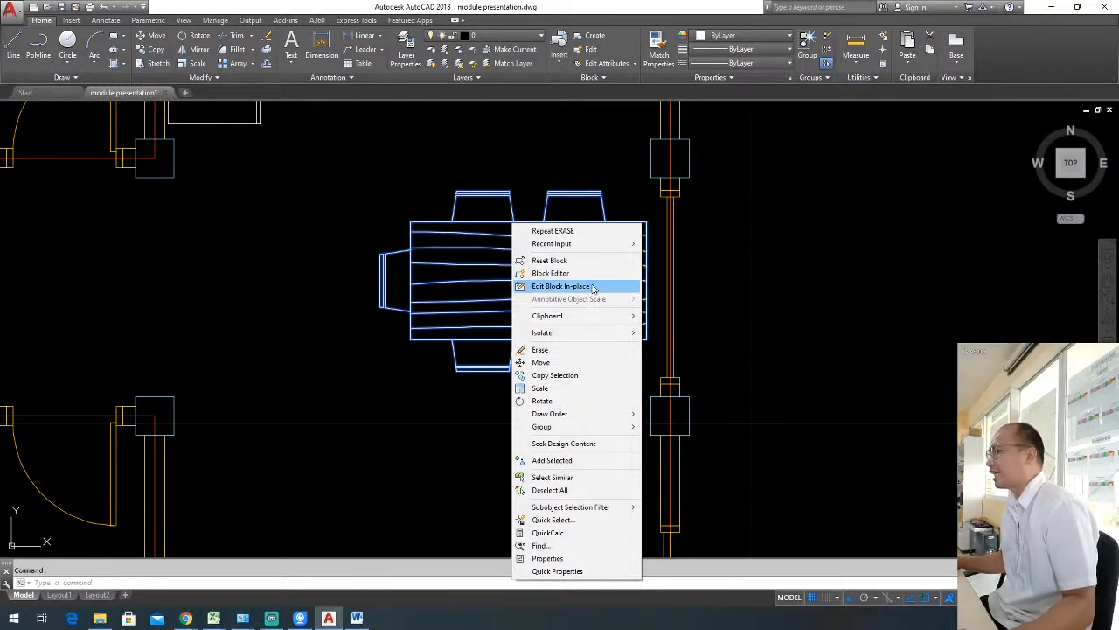
pyautogui.click(592, 288)
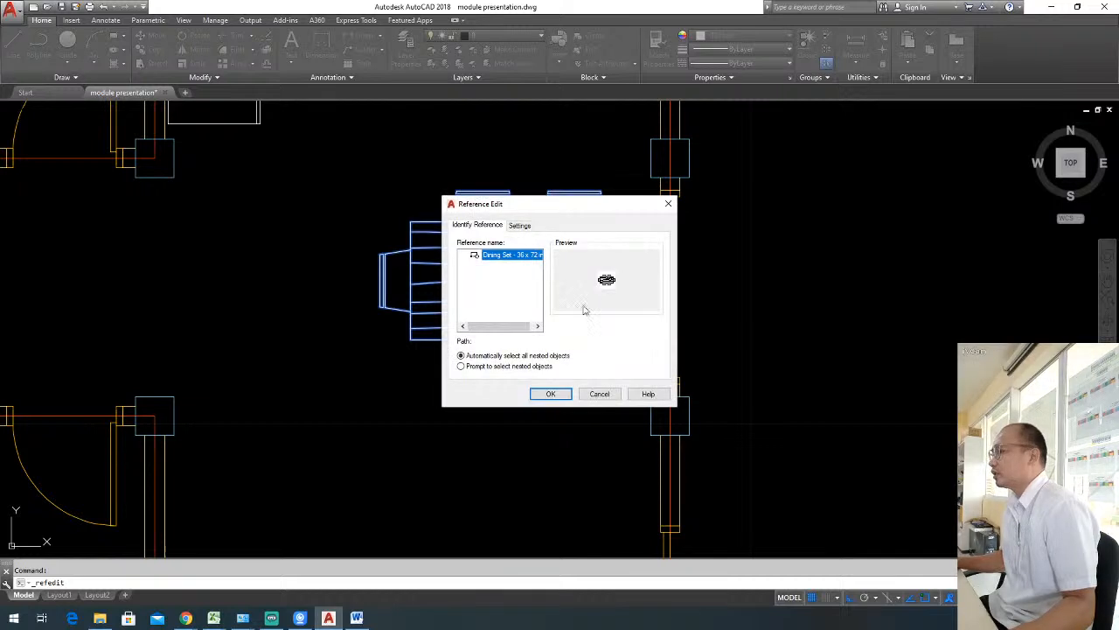
pyautogui.click(544, 393)
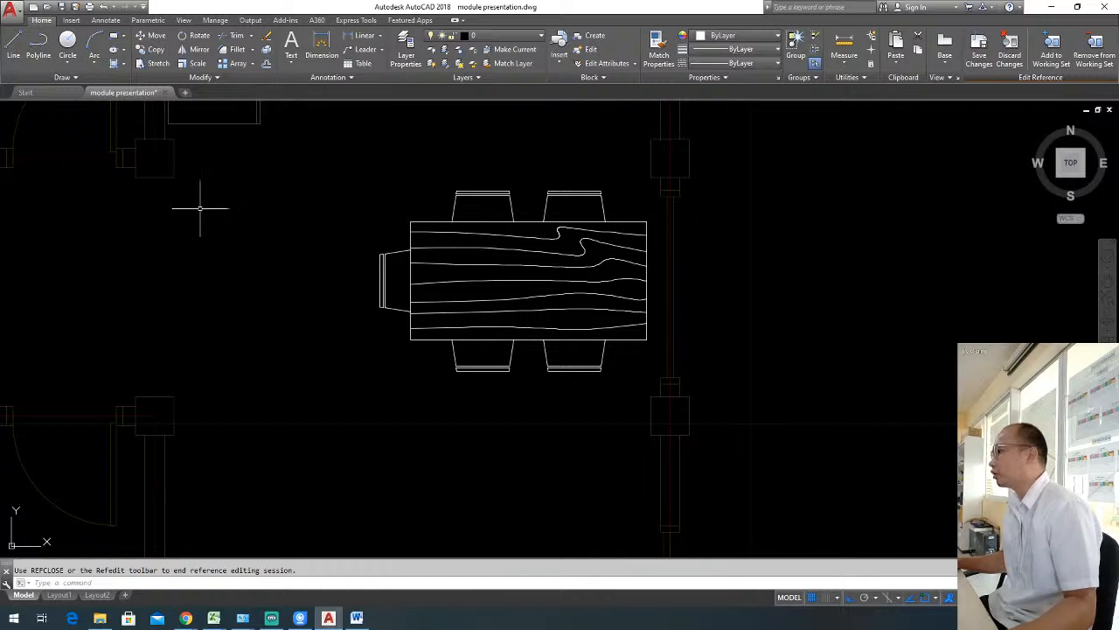
# Select the west chair and the northeast chair within the in-place edit to check that their lines are individually selectable.
pyautogui.scroll(-3, 550, 375)
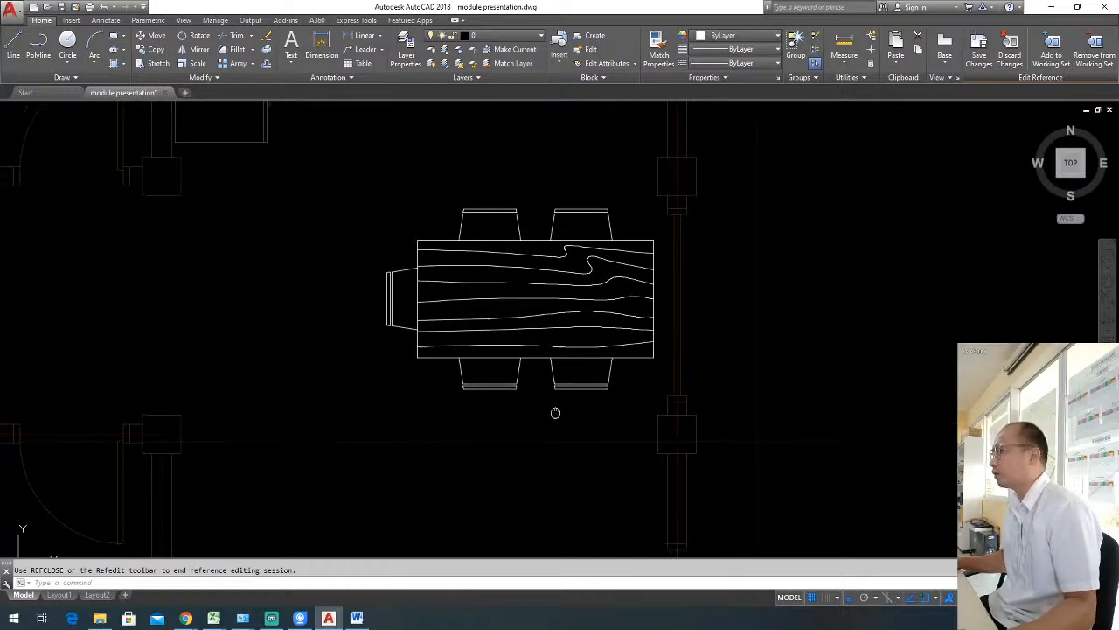
pyautogui.scroll(1, 524, 341)
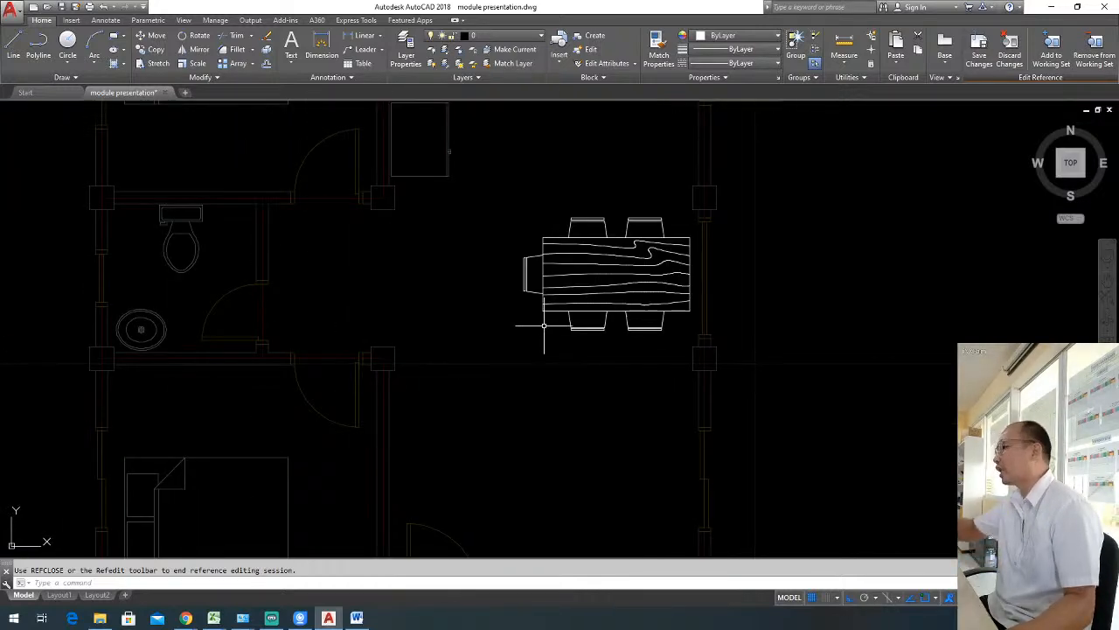
pyautogui.scroll(-2, 547, 323)
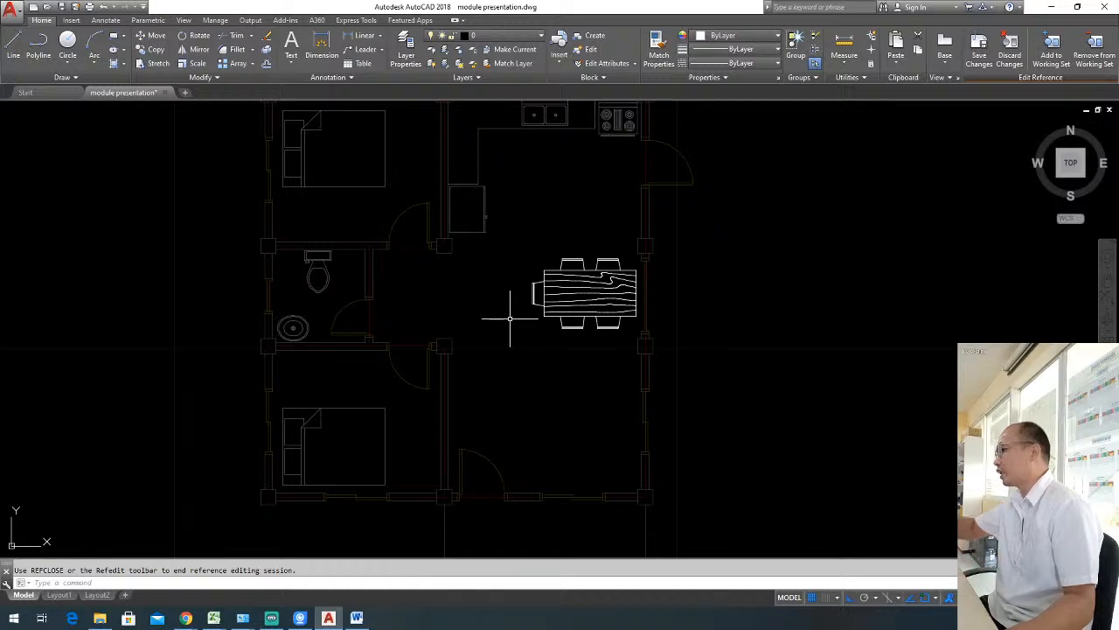
pyautogui.scroll(2, 580, 324)
pyautogui.moveTo(574, 288); pyautogui.dragTo(574, 316, button='middle')
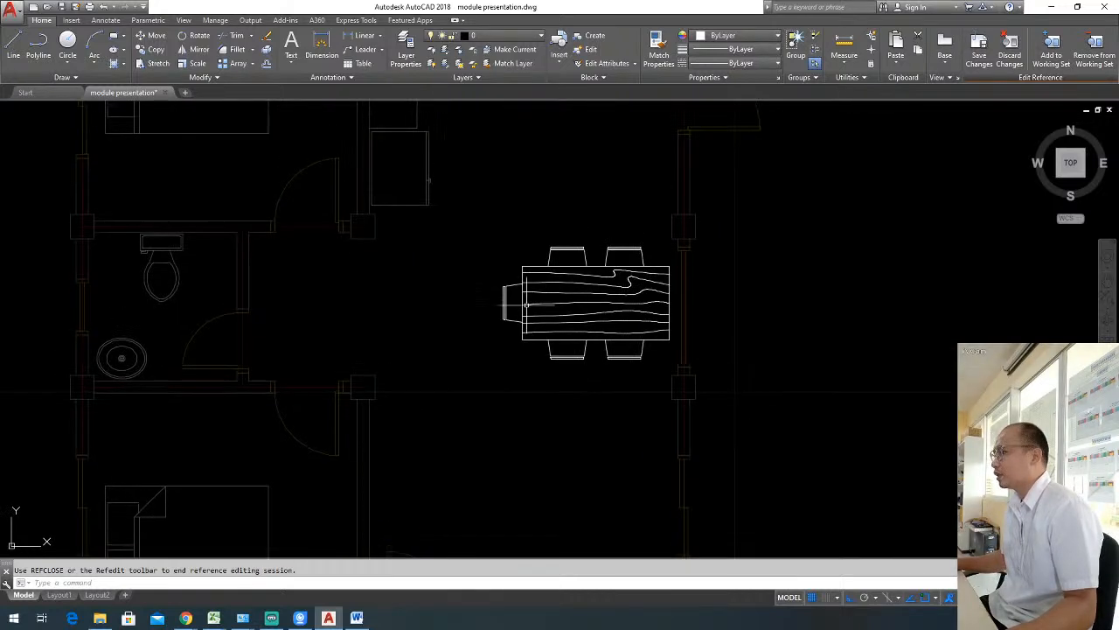
pyautogui.scroll(4, 524, 303)
pyautogui.click(512, 298)
pyautogui.click(480, 282)
pyautogui.scroll(-2, 490, 286)
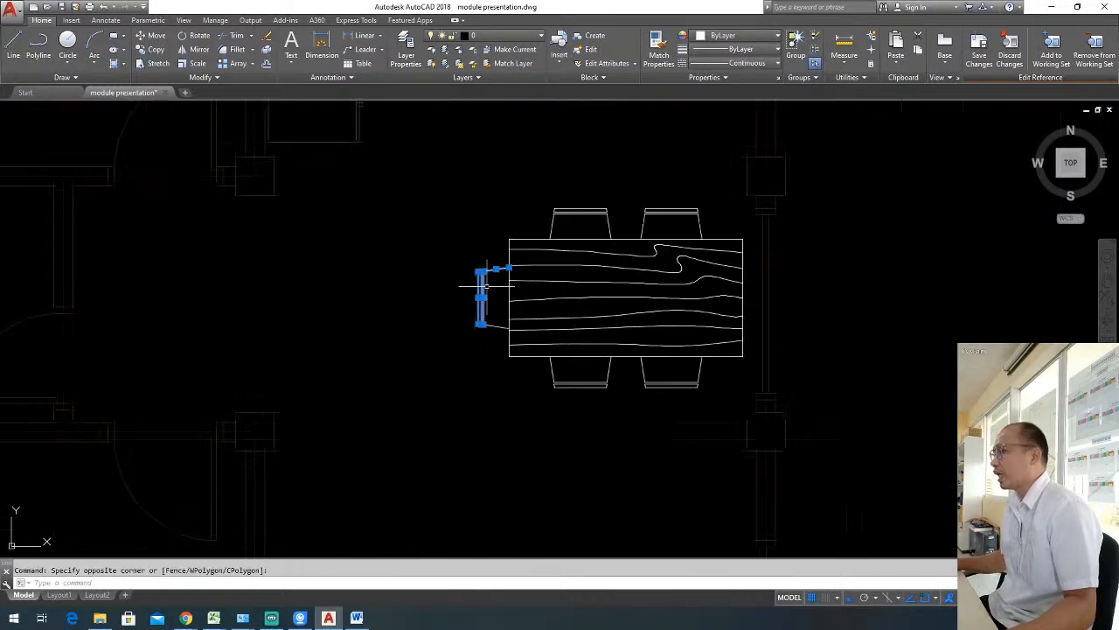
pyautogui.click(495, 343)
pyautogui.click(468, 290)
pyautogui.press('Escape')
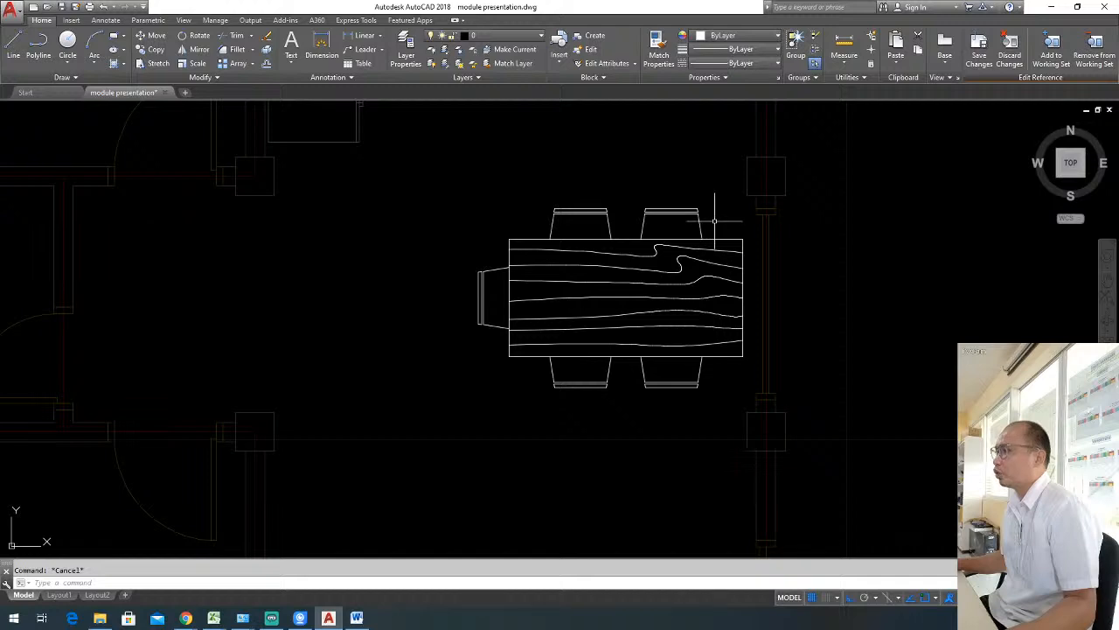
pyautogui.click(721, 219)
pyautogui.click(639, 175)
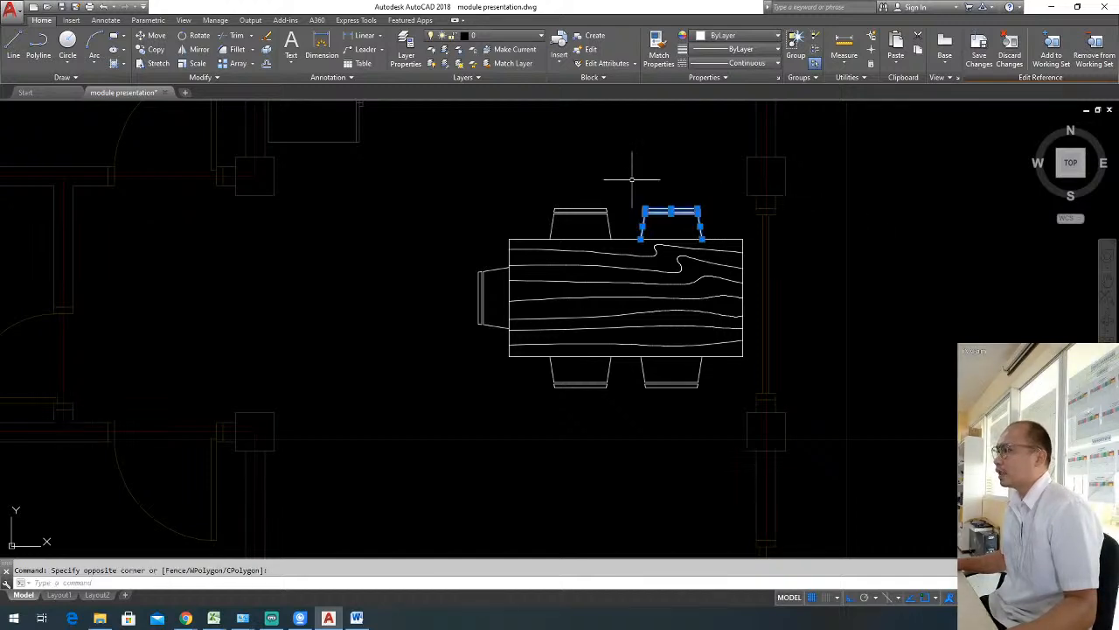
pyautogui.press('Escape')
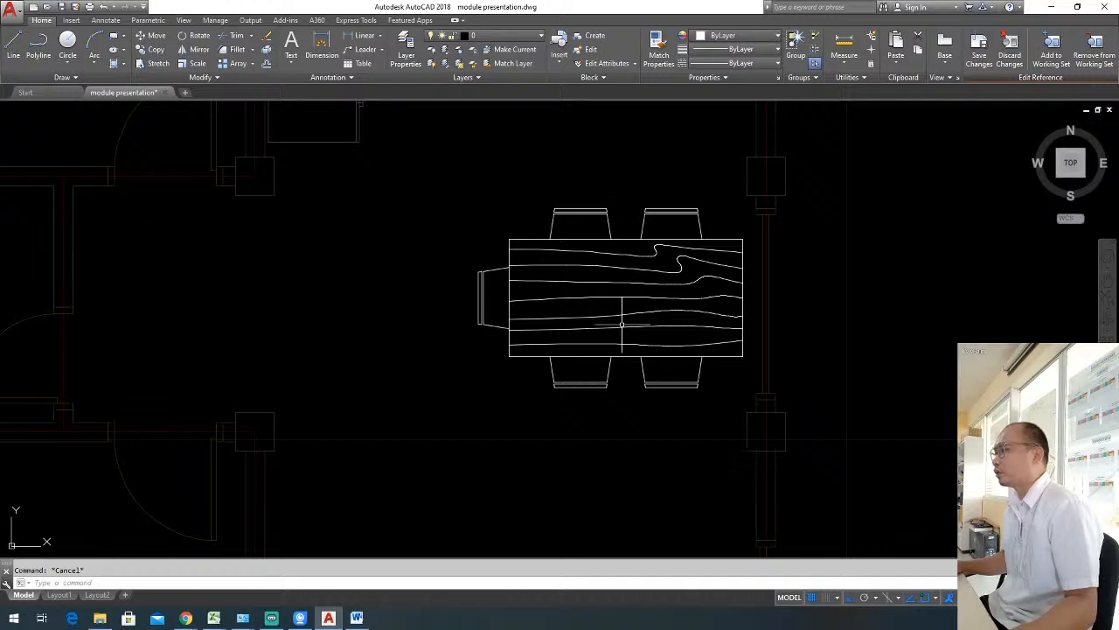
# Save the reference edits to the dining set block and end the in-place editing session.
pyautogui.moveTo(655, 333); pyautogui.dragTo(579, 321, button='middle')
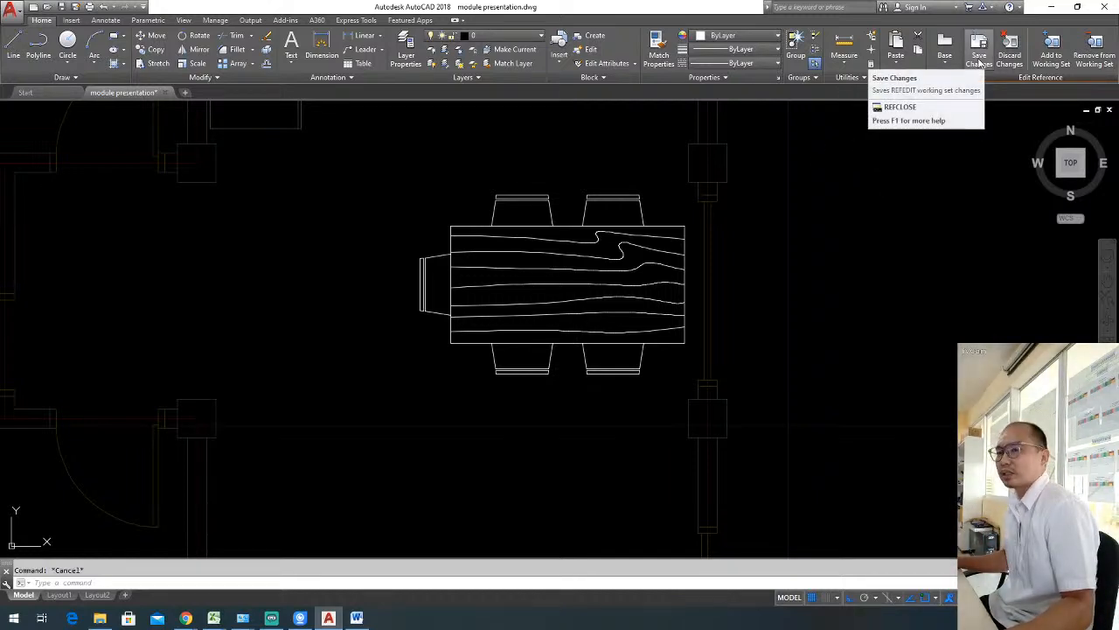
pyautogui.hotkey('alt', 'Tab')
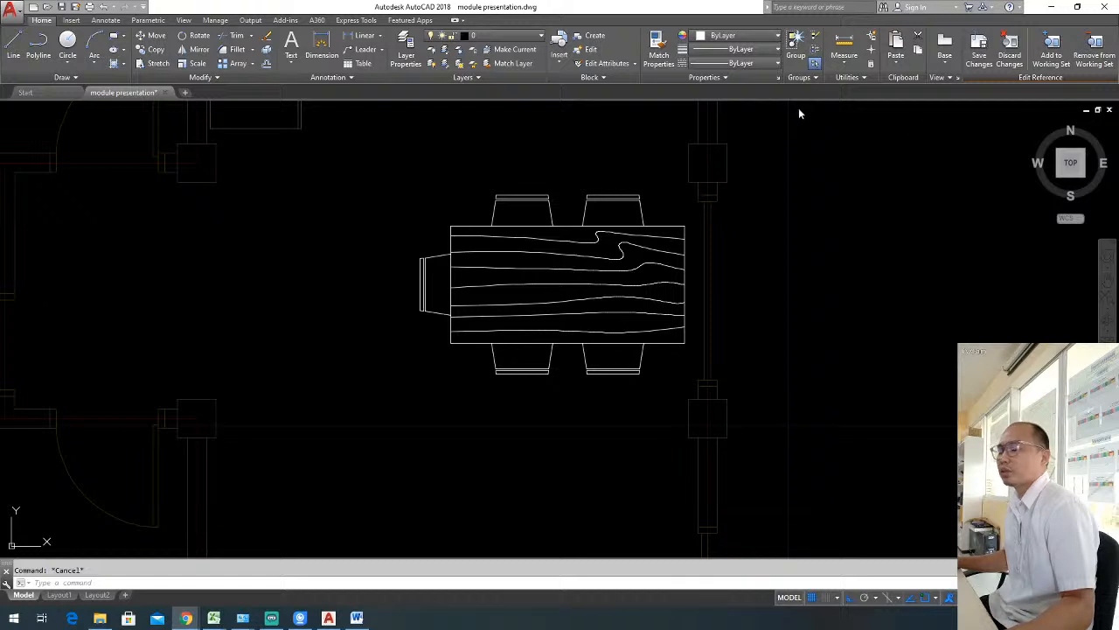
pyautogui.click(980, 61)
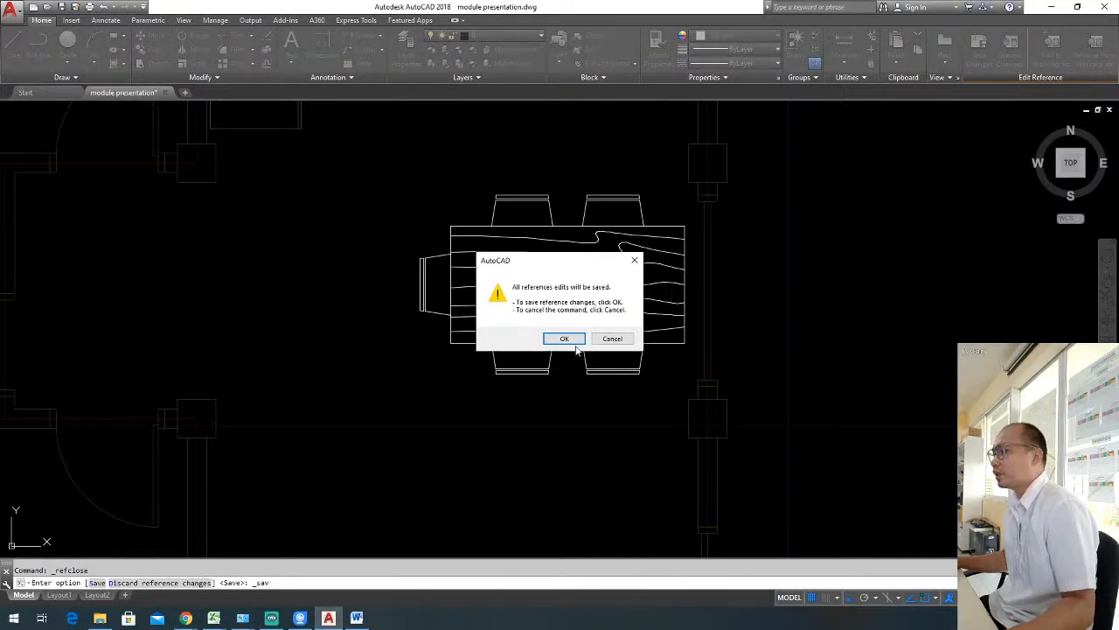
pyautogui.click(564, 340)
pyautogui.scroll(-6, 700, 268)
pyautogui.moveTo(664, 323); pyautogui.dragTo(685, 325, button='middle')
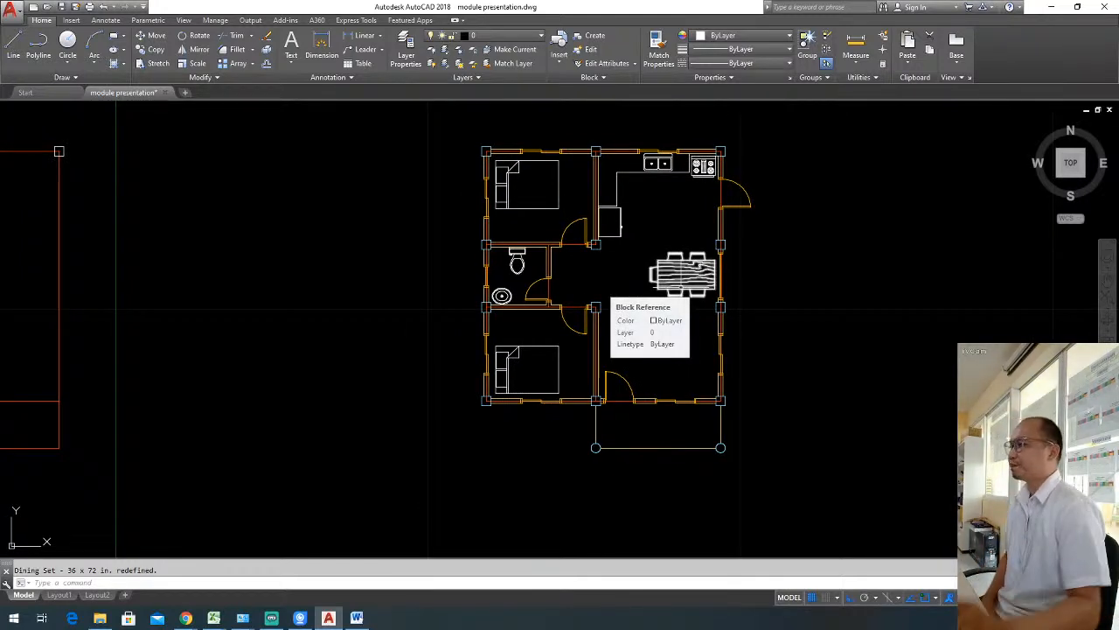
pyautogui.press('Escape')
# Draw a horizontal line about 2.84 long westward from the east wall's column just south of the dining set.
pyautogui.scroll(2, 689, 325)
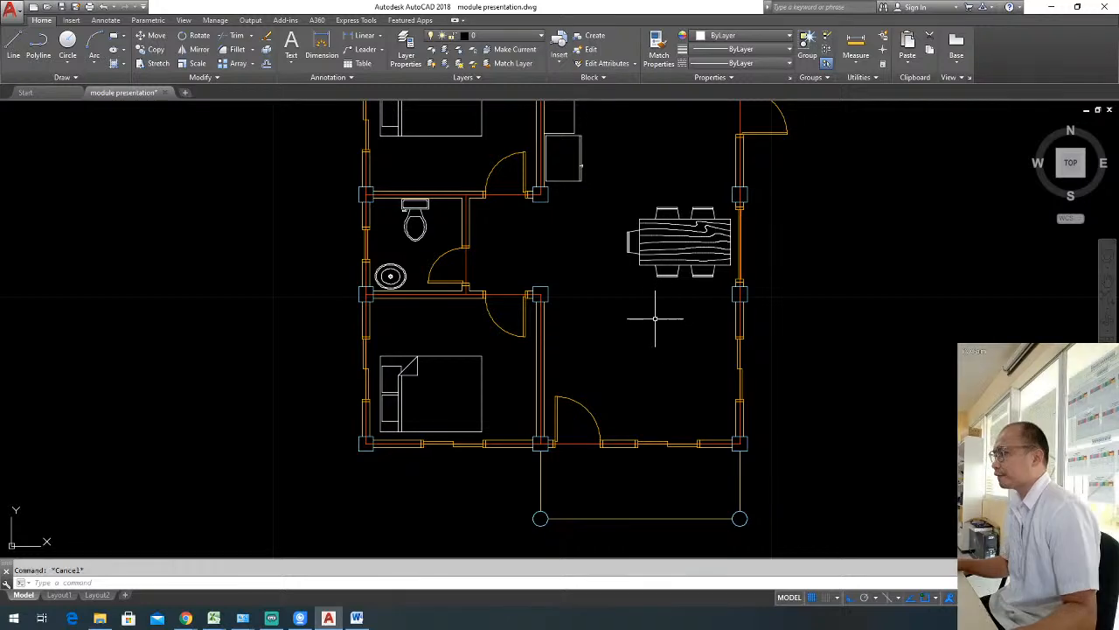
pyautogui.moveTo(679, 336); pyautogui.dragTo(689, 380, button='middle')
pyautogui.scroll(2, 638, 381)
pyautogui.scroll(-2, 688, 358)
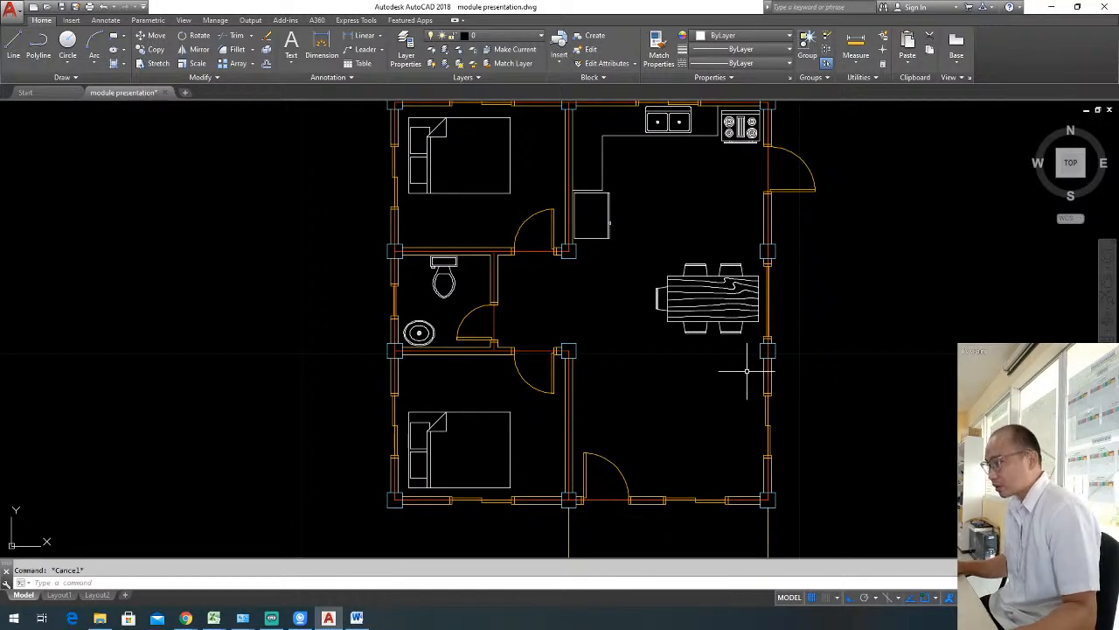
pyautogui.scroll(2, 747, 371)
pyautogui.moveTo(795, 342); pyautogui.dragTo(813, 336, button='middle')
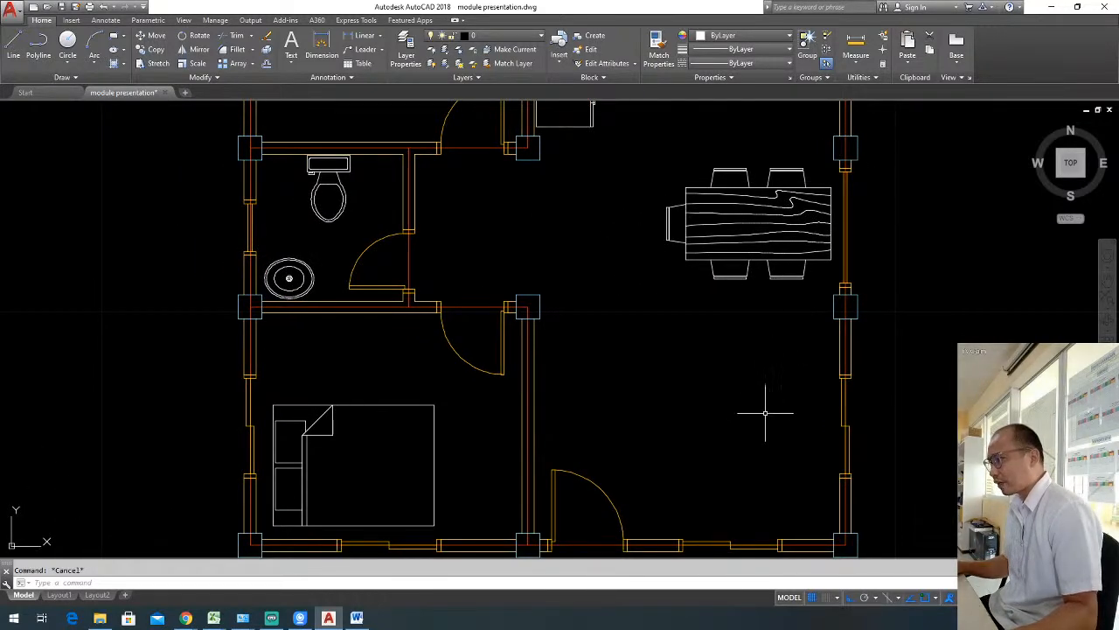
pyautogui.write('l')
pyautogui.press('Return')
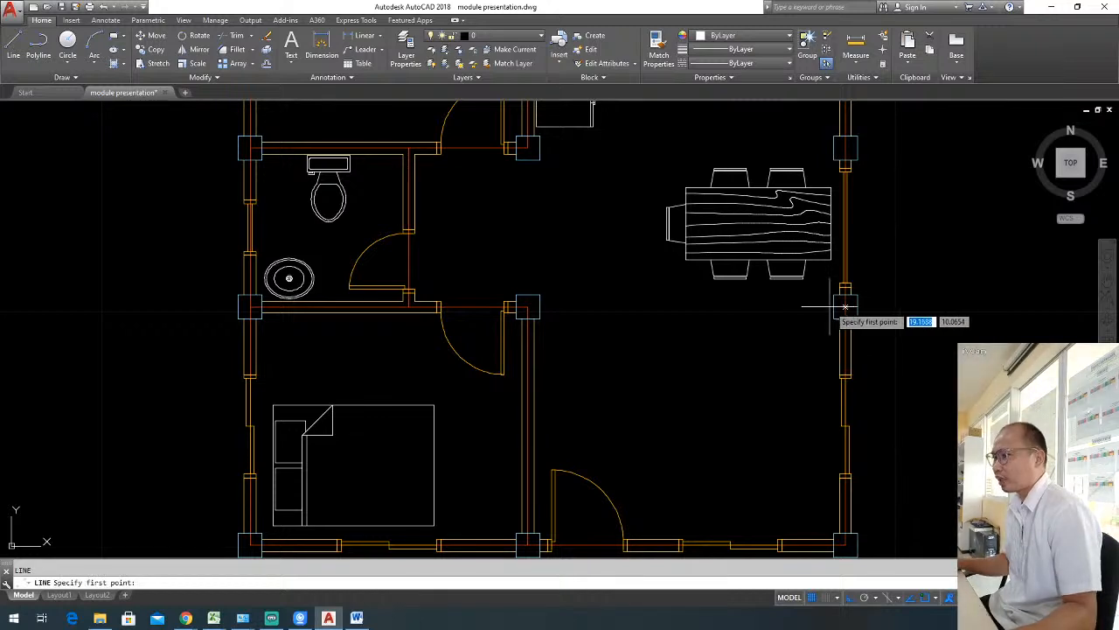
pyautogui.click(845, 306)
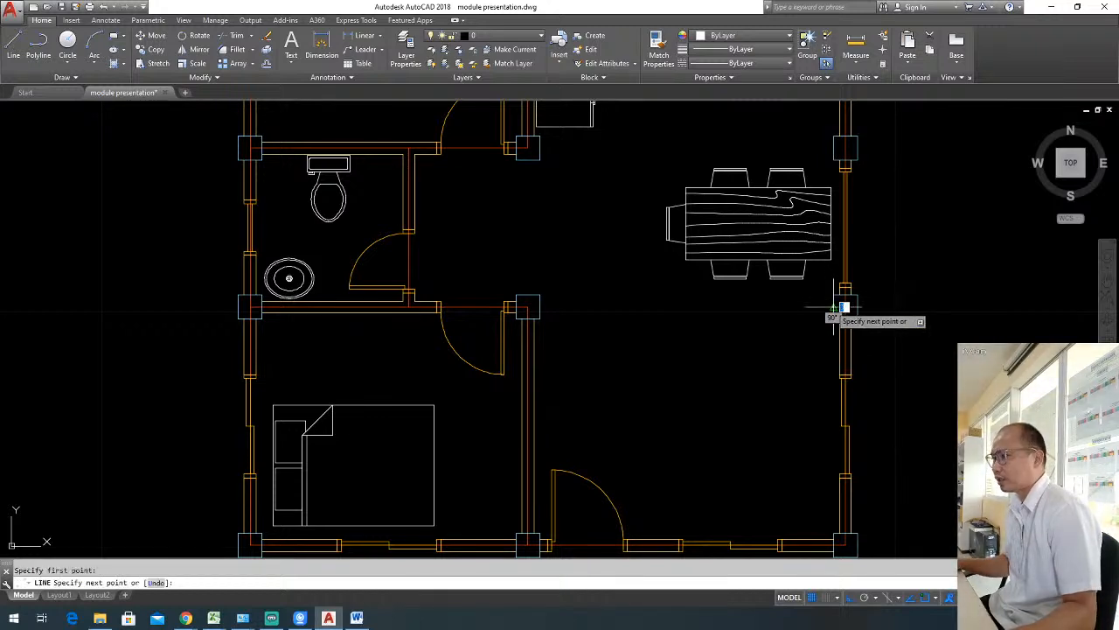
pyautogui.click(609, 317)
pyautogui.press('Return')
pyautogui.press('Return')
# Draw a vertical line from the south entrance door's east jamb northward to just past the horizontal line.
pyautogui.click(626, 546)
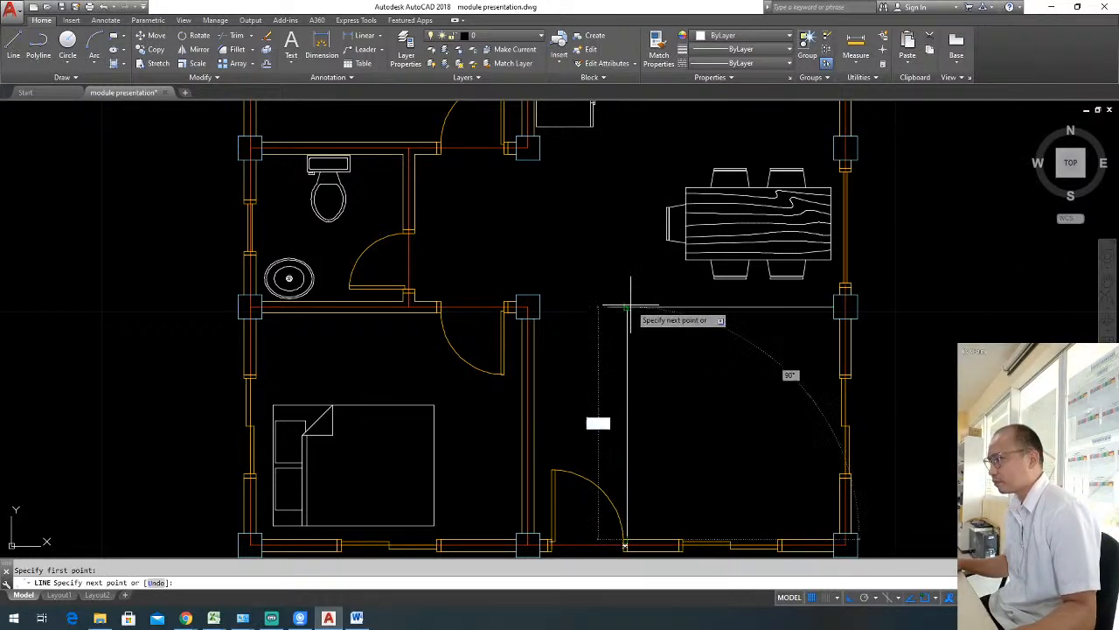
pyautogui.click(626, 292)
pyautogui.press('Escape')
# Offset the horizontal line south of the dining set by 0.4 toward the south.
pyautogui.write('o')
pyautogui.press('Return')
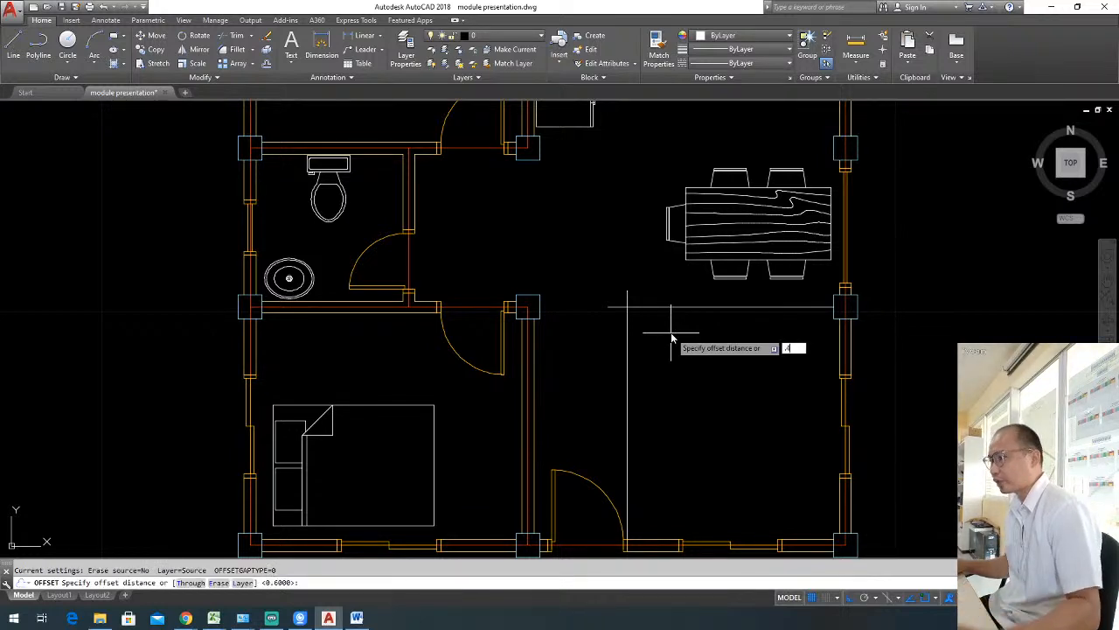
pyautogui.write('4')
pyautogui.press('Return')
pyautogui.click(675, 307)
pyautogui.click(722, 404)
pyautogui.press('Escape')
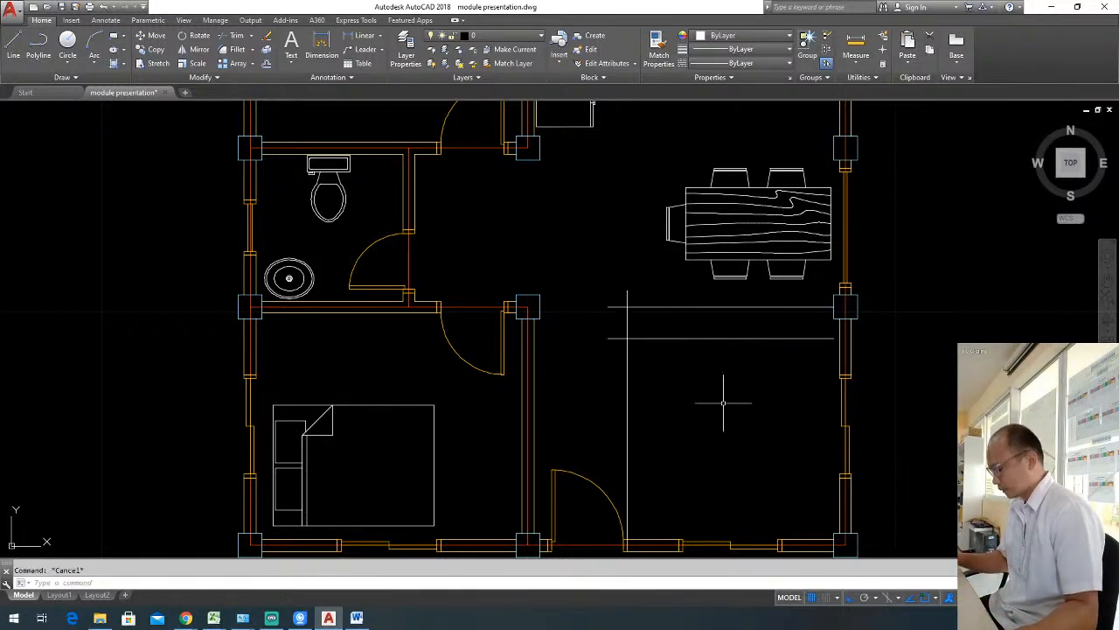
# Trim the vertical line and the two horizontal lines south of the dining set where they run past each other at the west end.
pyautogui.write('tr')
pyautogui.press('Return')
pyautogui.press('Return')
pyautogui.click(651, 386)
pyautogui.click(612, 362)
pyautogui.click(616, 341)
pyautogui.click(607, 313)
pyautogui.click(607, 292)
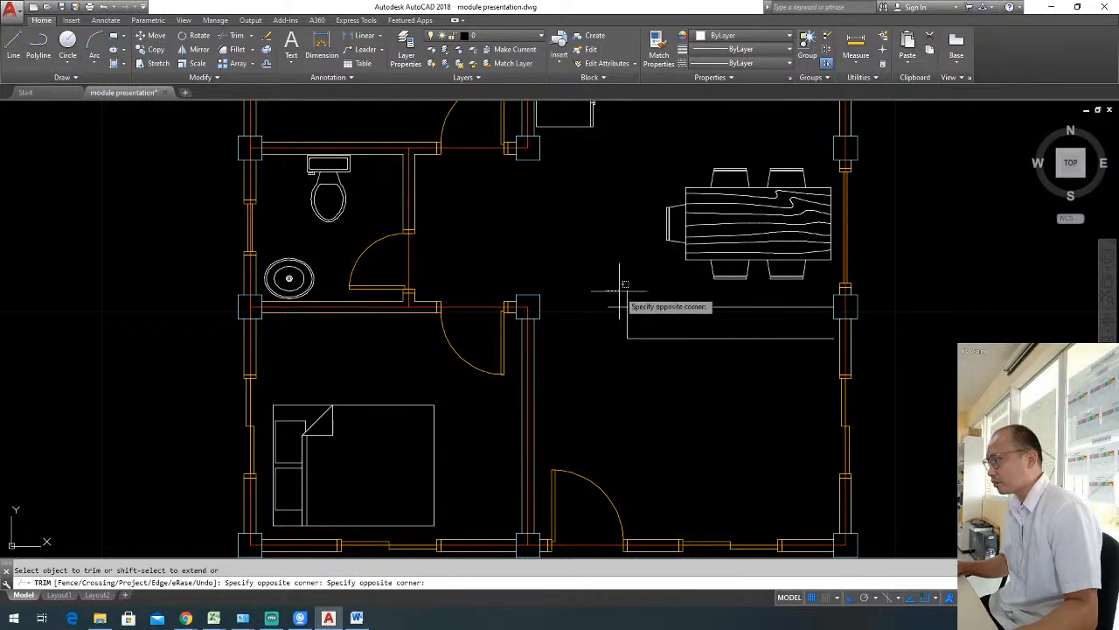
pyautogui.click(614, 317)
pyautogui.click(608, 306)
pyautogui.press('Escape')
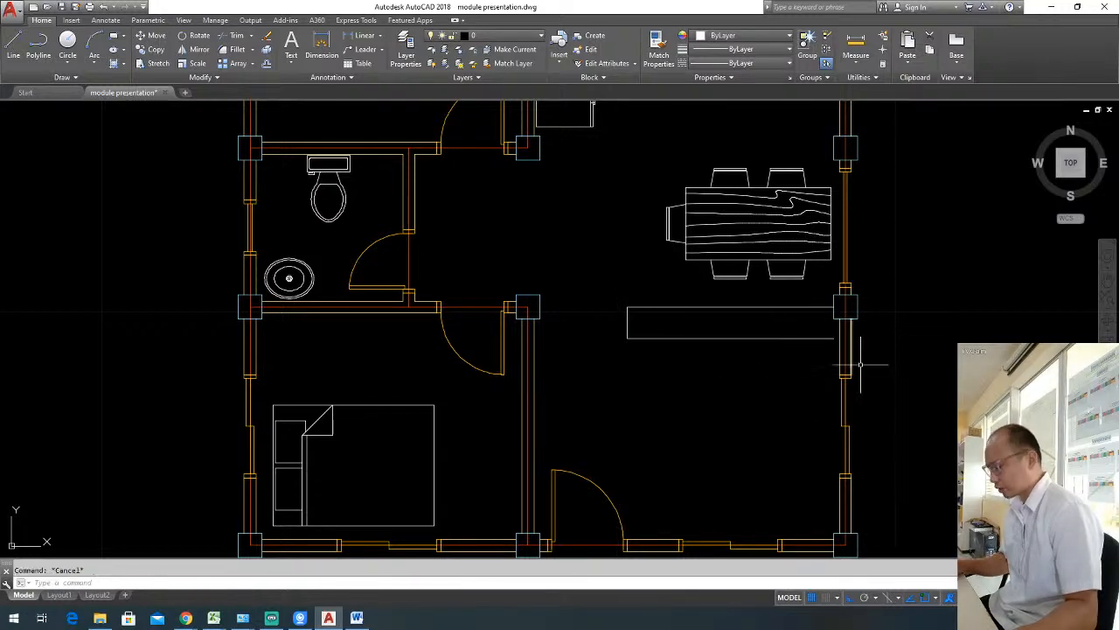
# Close the east end of the narrow outline with a vertical line joining its two horizontal lines.
pyautogui.write('l')
pyautogui.press('Return')
pyautogui.click(834, 338)
pyautogui.click(833, 307)
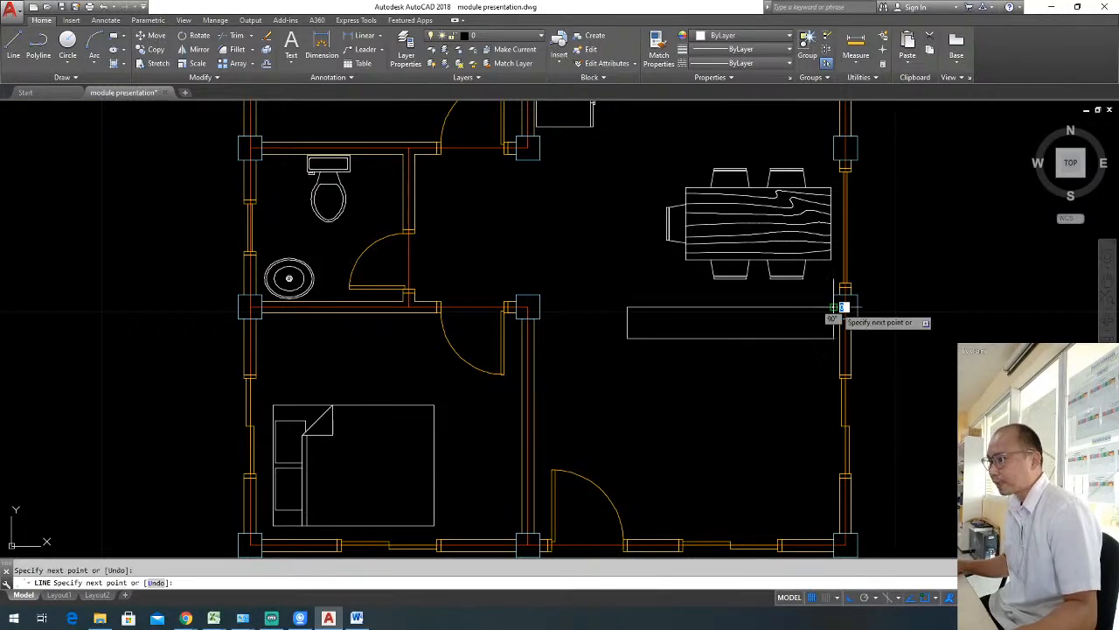
pyautogui.press('Escape')
pyautogui.scroll(-2, 770, 350)
pyautogui.scroll(2, 762, 379)
pyautogui.scroll(-2, 694, 377)
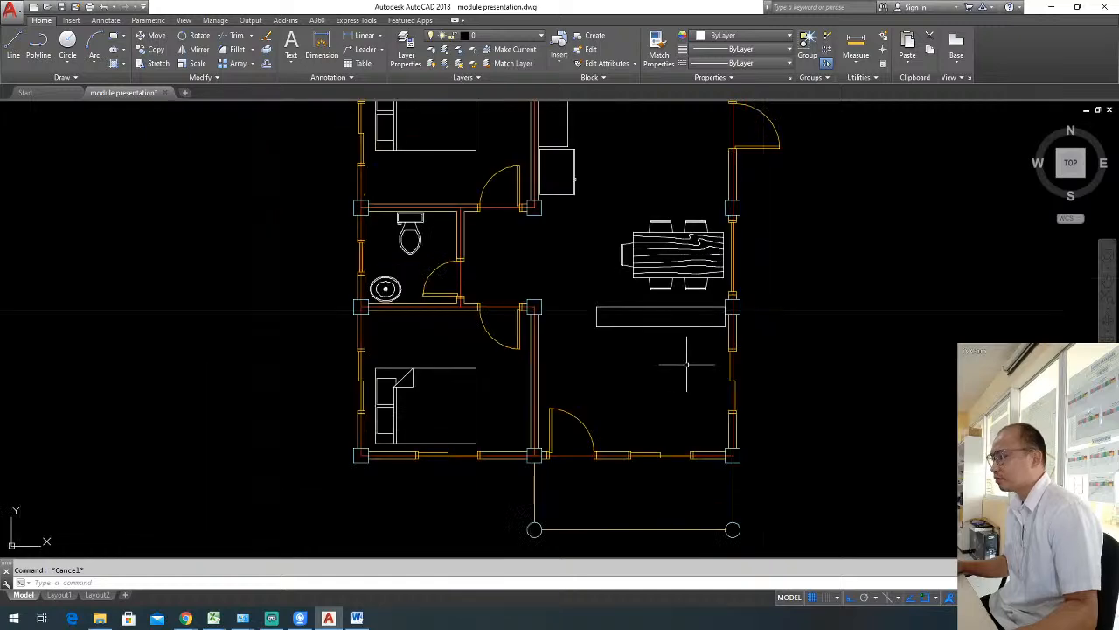
pyautogui.scroll(4, 687, 363)
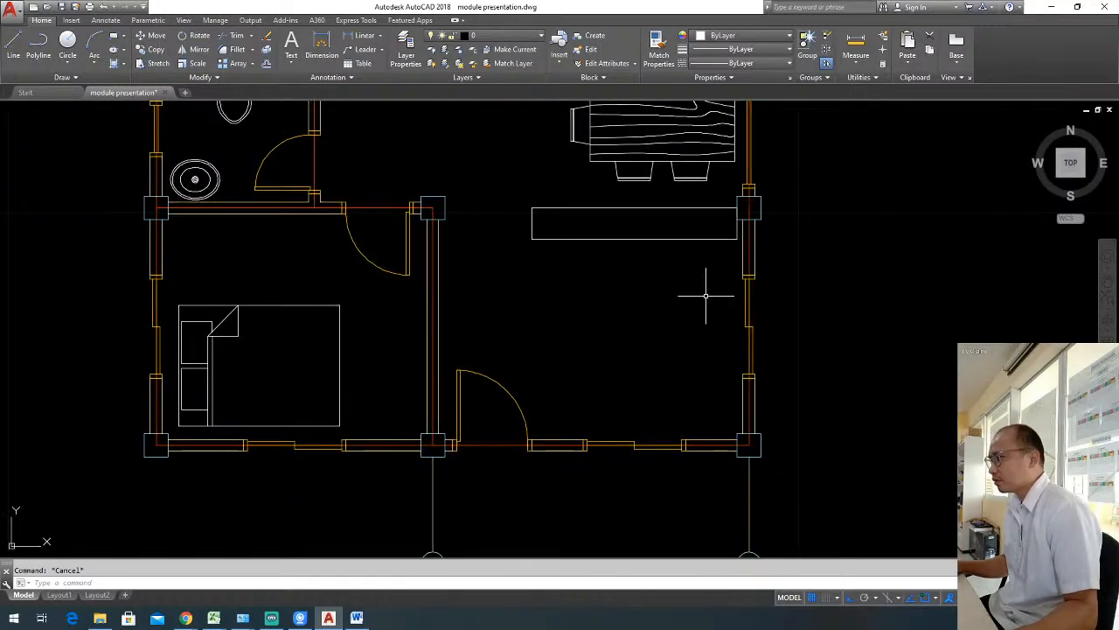
pyautogui.moveTo(706, 296); pyautogui.dragTo(647, 298, button='middle')
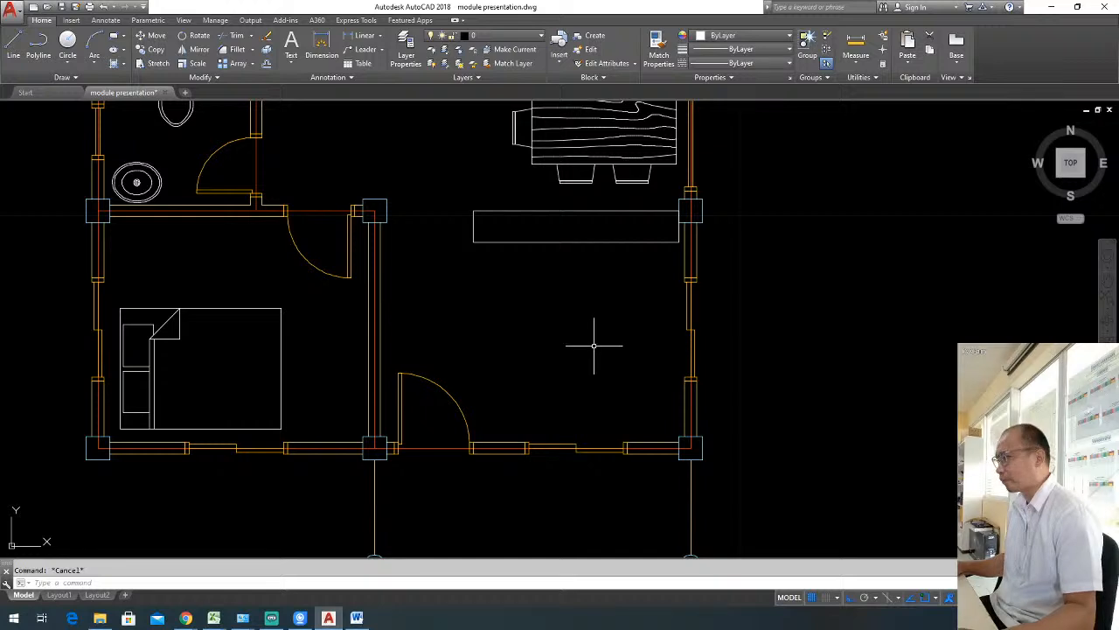
pyautogui.write('rec')
pyautogui.press('Return')
pyautogui.click(547, 297)
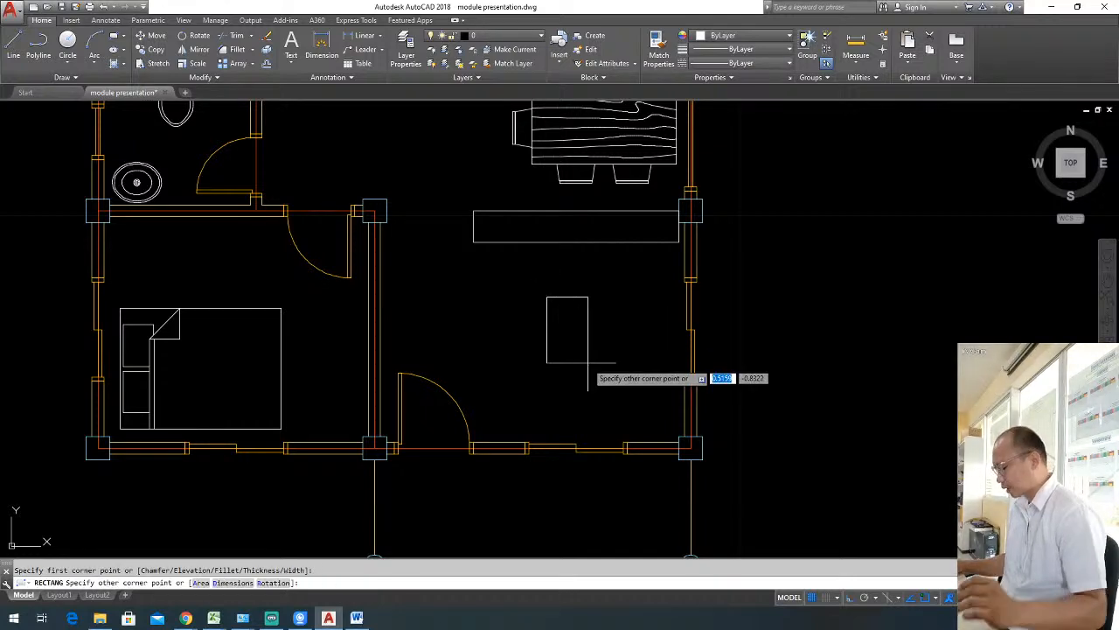
pyautogui.write('.4')
pyautogui.press('Return')
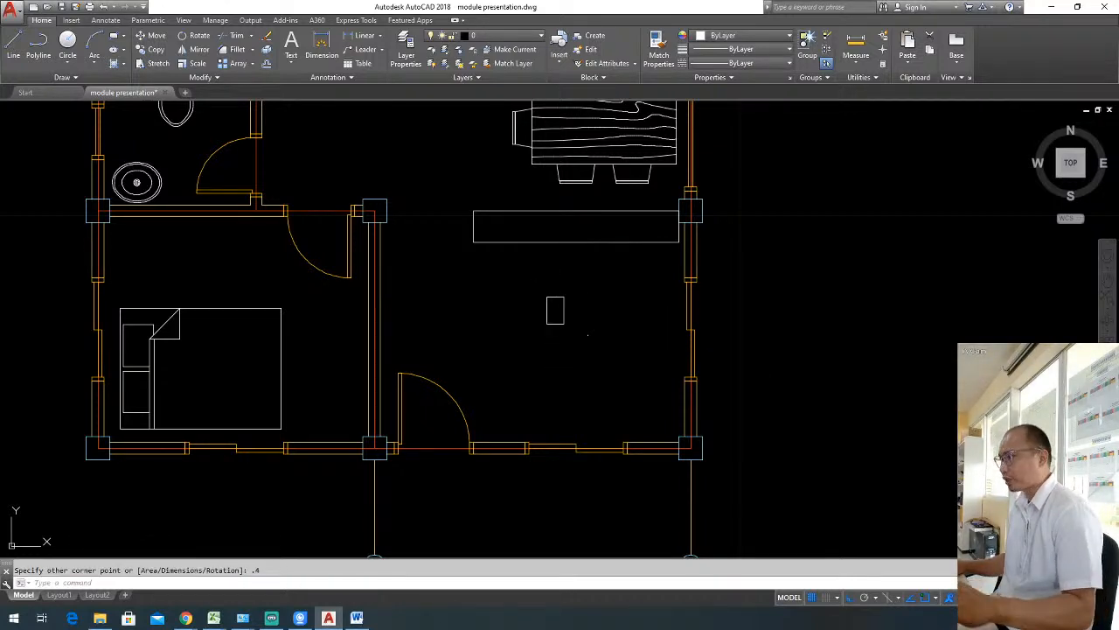
pyautogui.write('.4')
pyautogui.press('Return')
pyautogui.click(580, 358)
pyautogui.click(538, 325)
pyautogui.press('Delete')
pyautogui.press('Escape')
# Draw a rectangle 0.4 long and 0.6 wide in the middle of the room south of the narrow outline.
pyautogui.write('RE')
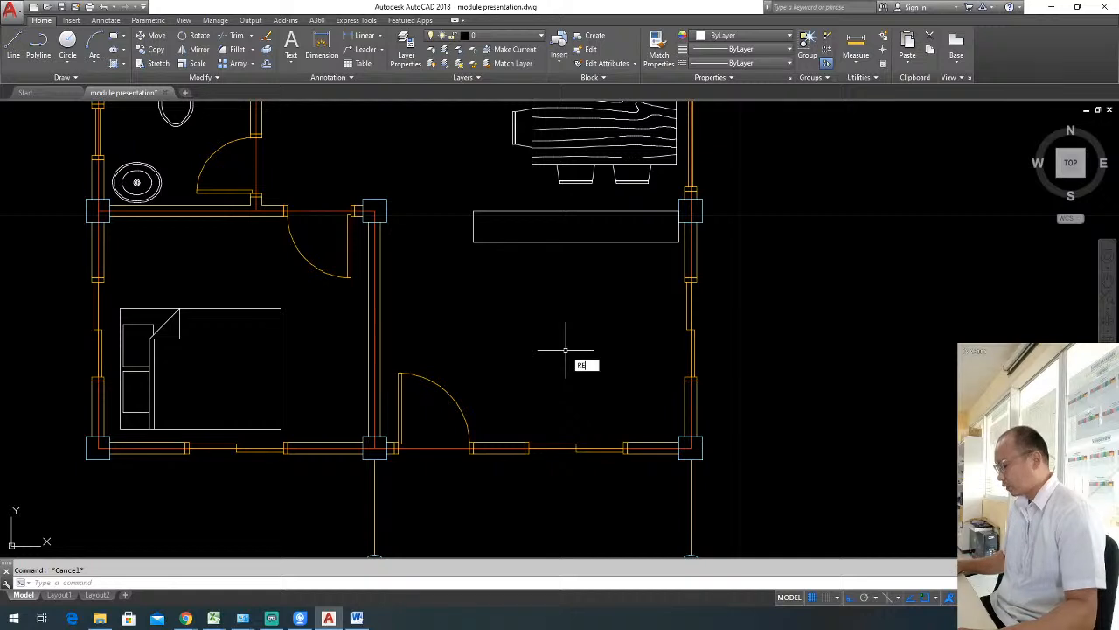
pyautogui.write('C')
pyautogui.press('Return')
pyautogui.click(572, 358)
pyautogui.write('D')
pyautogui.press('Return')
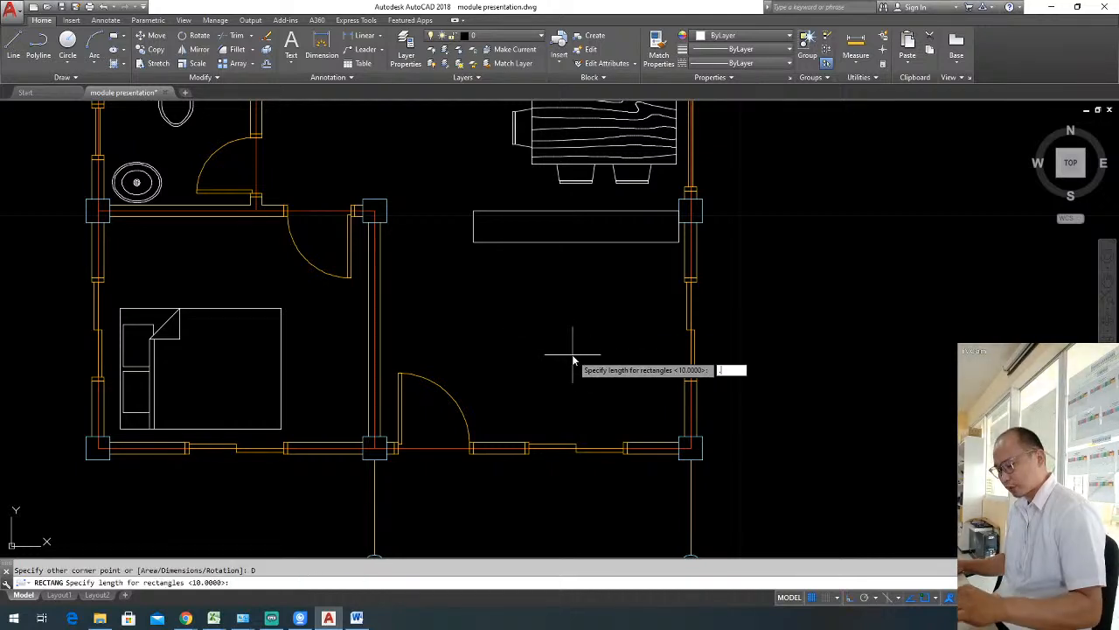
pyautogui.write('.4')
pyautogui.press('Return')
pyautogui.write('.6')
pyautogui.press('Return')
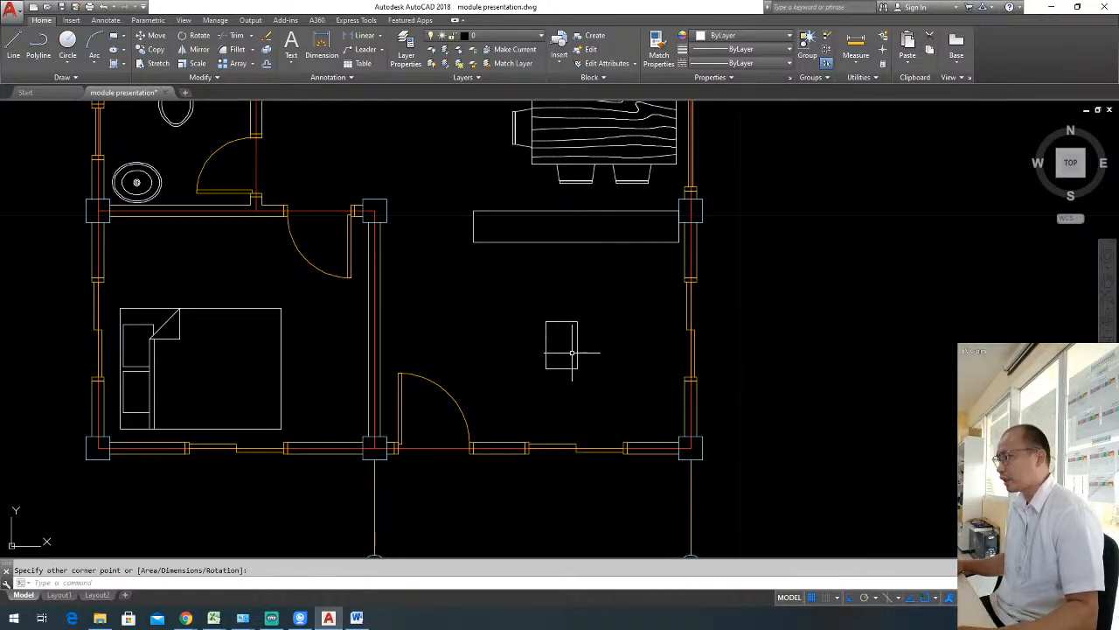
# Move the small rectangle slightly northward in the room.
pyautogui.scroll(2, 577, 363)
pyautogui.click(676, 385)
pyautogui.click(553, 347)
pyautogui.write('M')
pyautogui.press('Return')
pyautogui.click(562, 364)
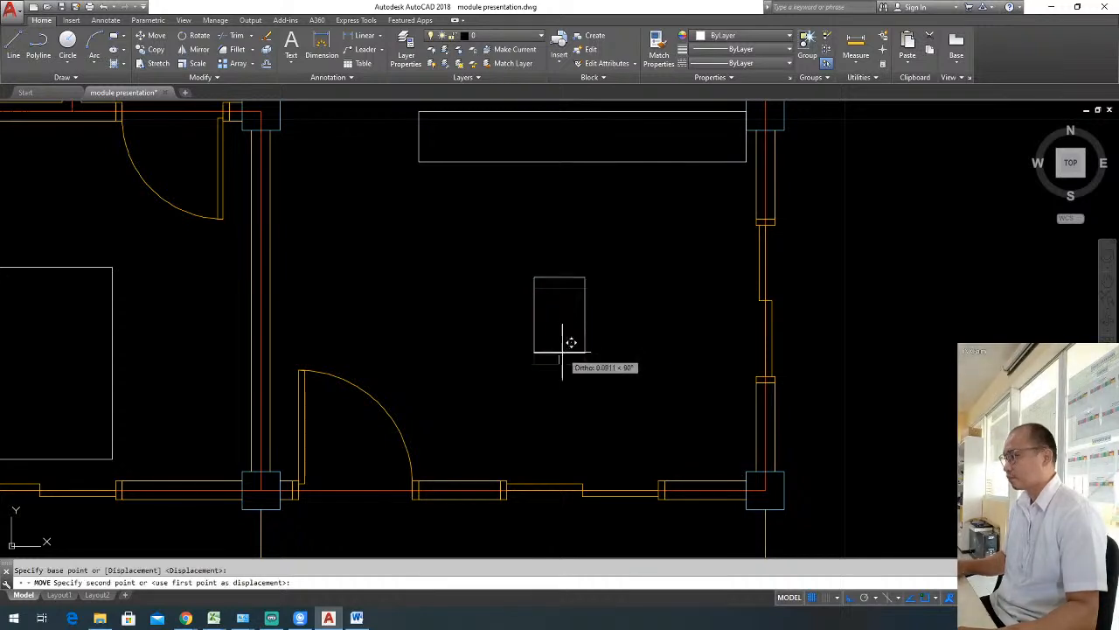
pyautogui.click(562, 344)
pyautogui.press('Escape')
# Offset the small rectangle 0.025 inward.
pyautogui.write('O')
pyautogui.press('Return')
pyautogui.write('.025')
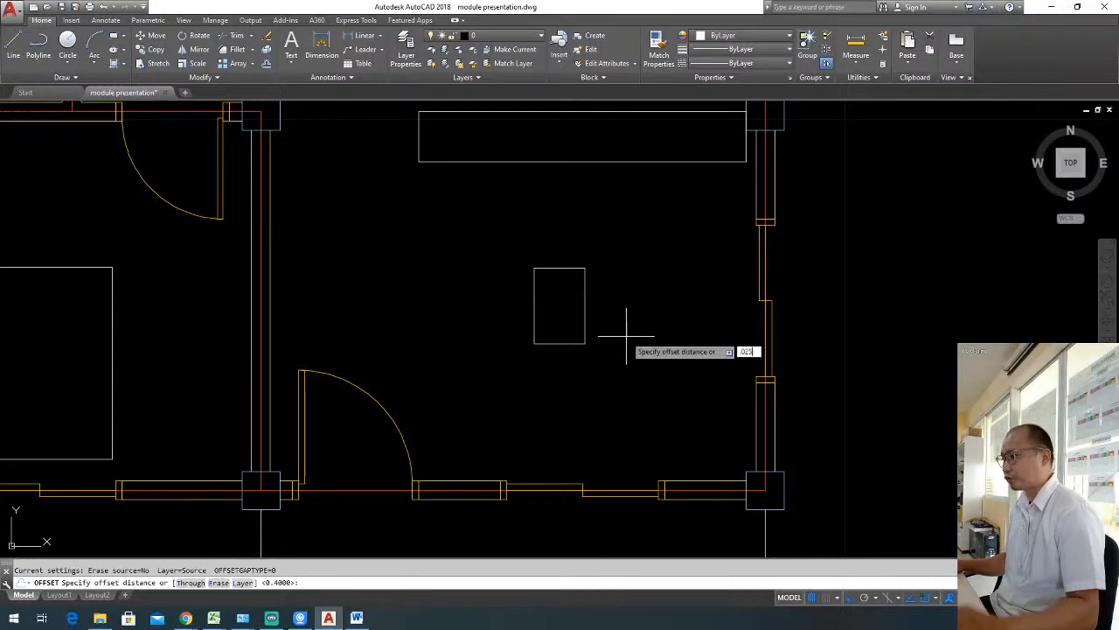
pyautogui.press('Return')
pyautogui.click(585, 280)
pyautogui.click(573, 297)
pyautogui.press('Escape')
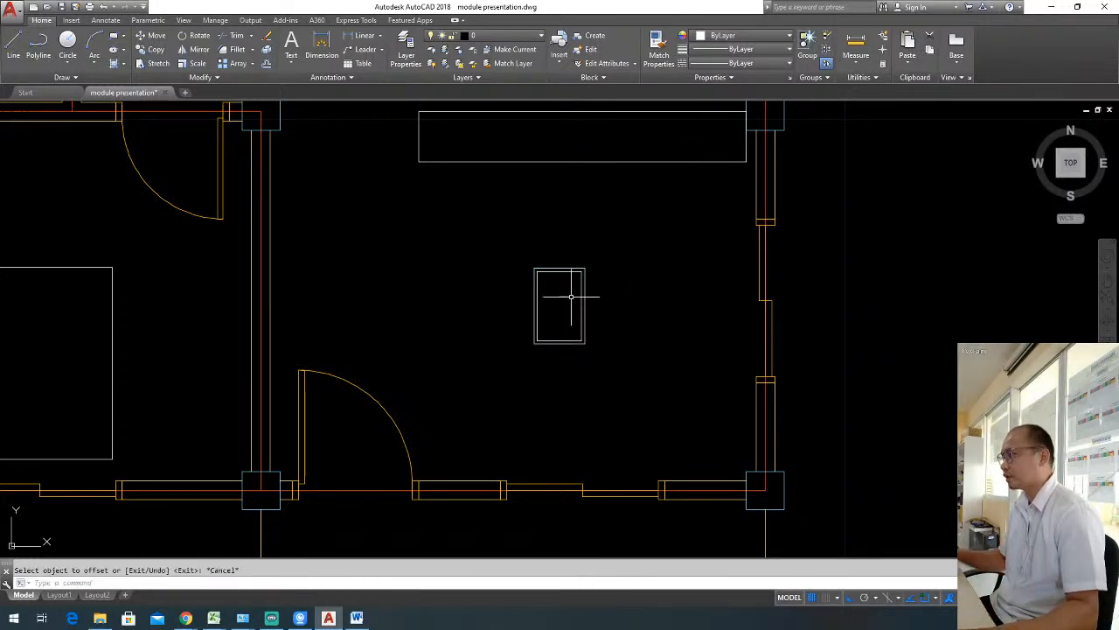
pyautogui.moveTo(620, 319); pyautogui.dragTo(670, 313, button='middle')
pyautogui.scroll(-2, 670, 313)
pyautogui.scroll(4, 637, 306)
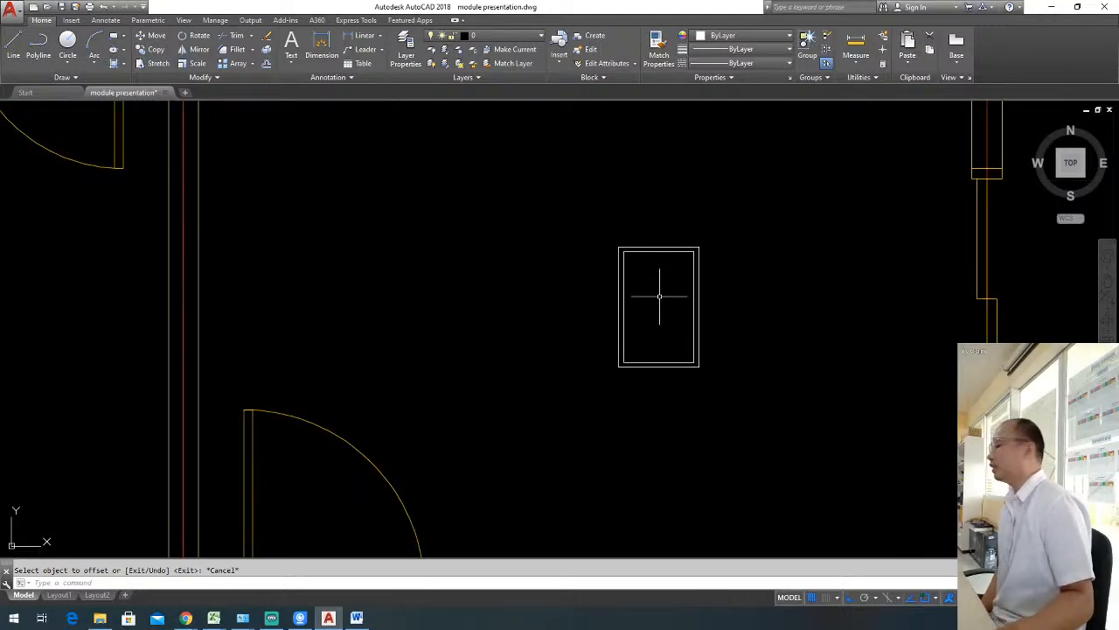
pyautogui.scroll(-2, 744, 334)
pyautogui.moveTo(800, 360)
pyautogui.mouseDown(button='middle')
pyautogui.moveTo(714, 320)
pyautogui.moveTo(649, 320)
pyautogui.mouseUp(button='middle')
pyautogui.press('Escape')
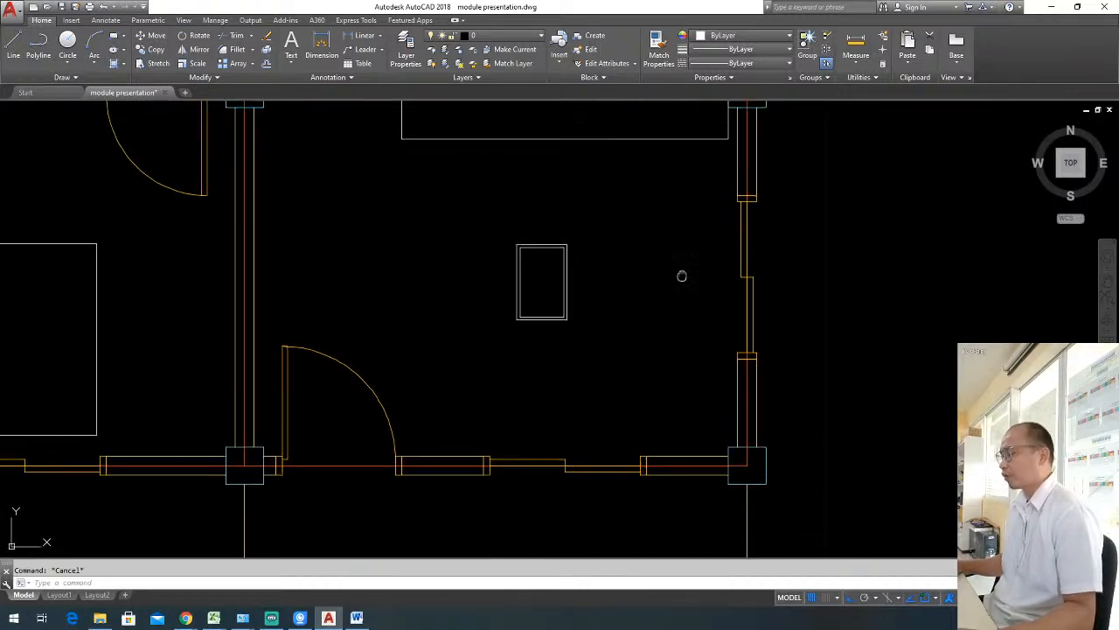
# Draw a closed 0.6 by 1.4 outline with lines between the small rectangle and the east window, long side running north-south.
pyautogui.moveTo(682, 275); pyautogui.dragTo(679, 285, button='middle')
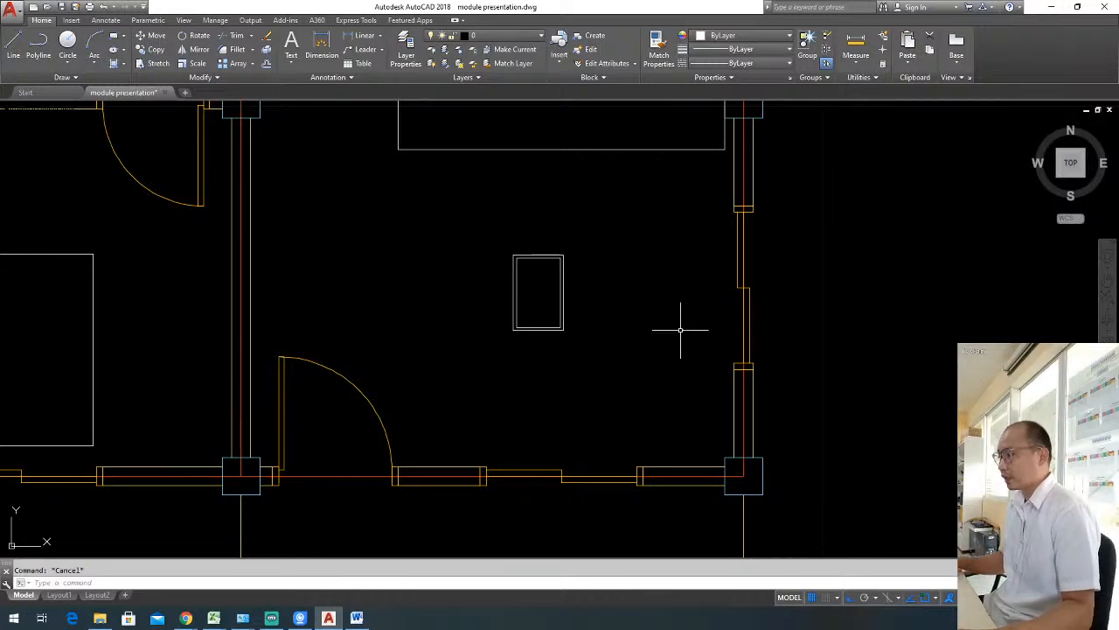
pyautogui.press('l')
pyautogui.press('Return')
pyautogui.click(636, 230)
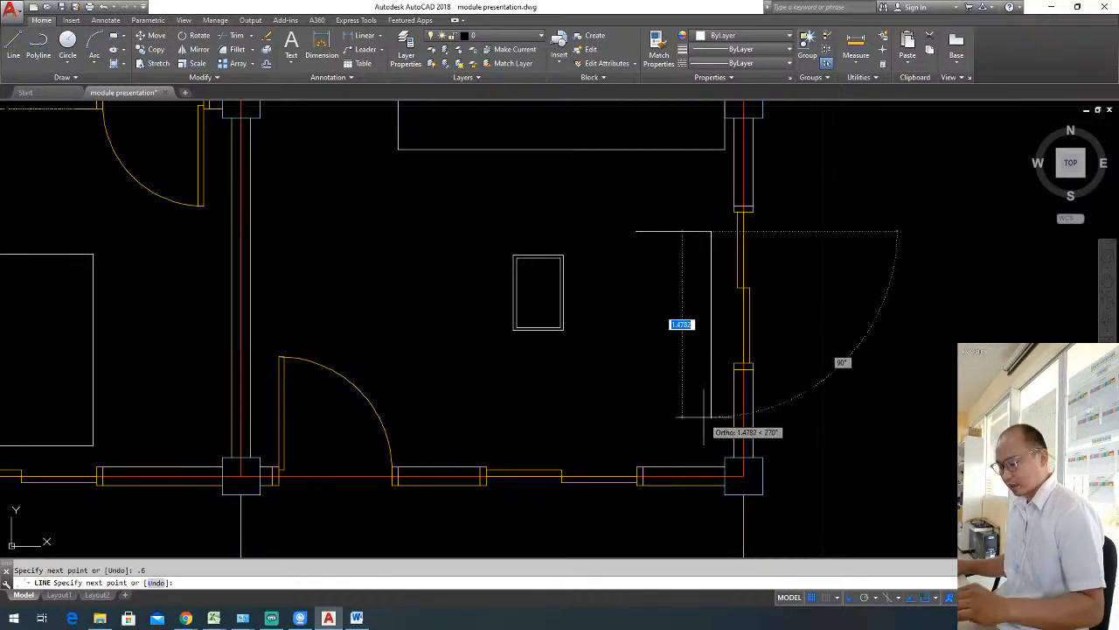
pyautogui.write('1.4')
pyautogui.press('Return')
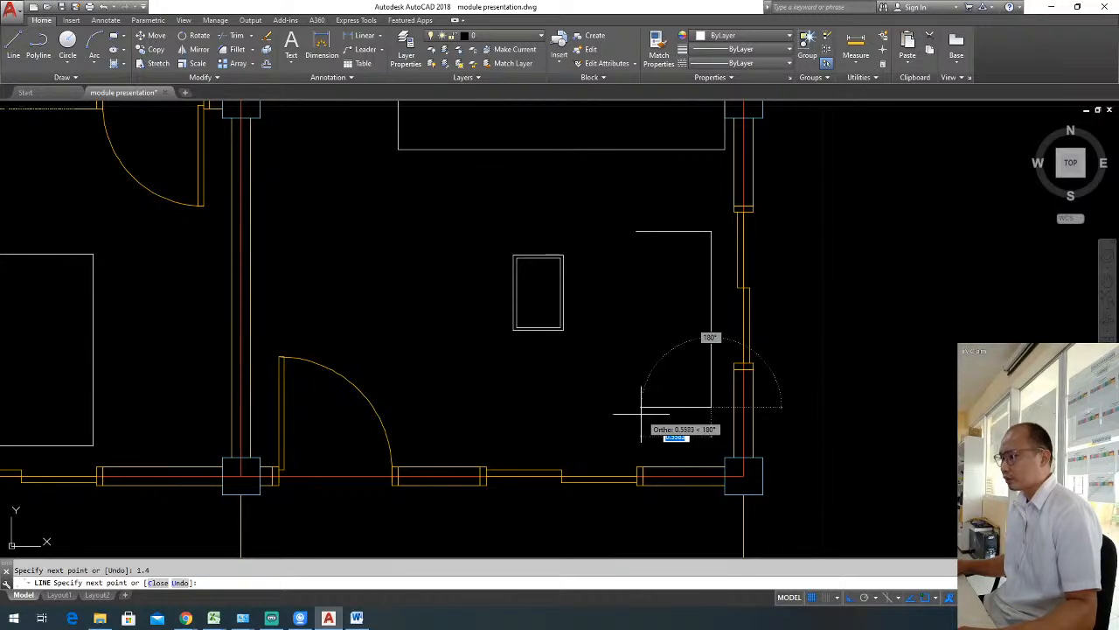
pyautogui.write('0')
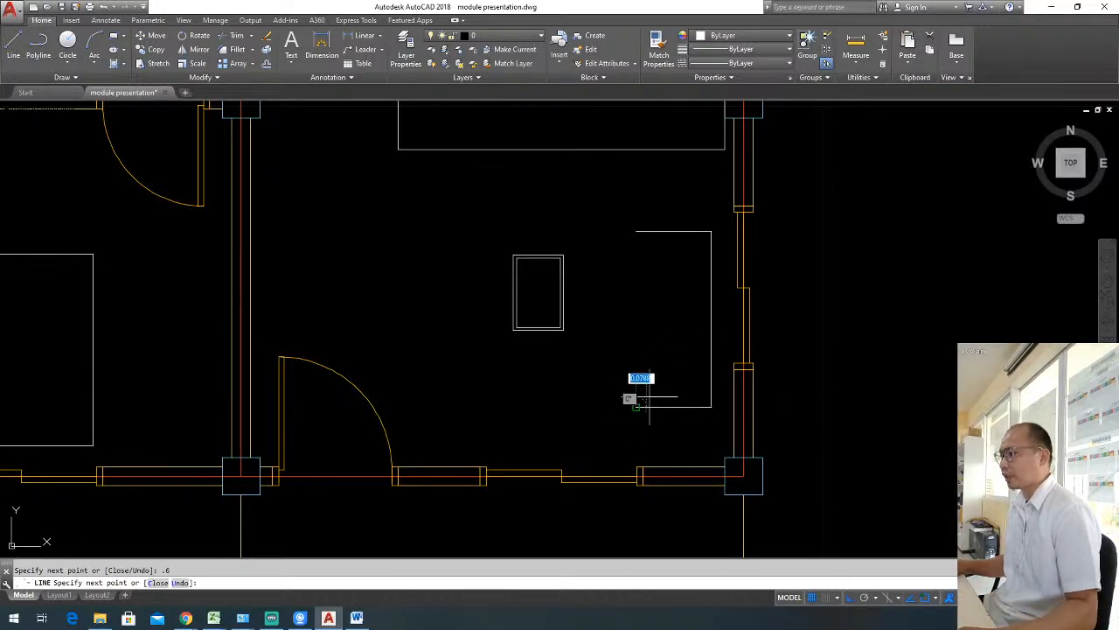
pyautogui.click(637, 235)
pyautogui.press('Return')
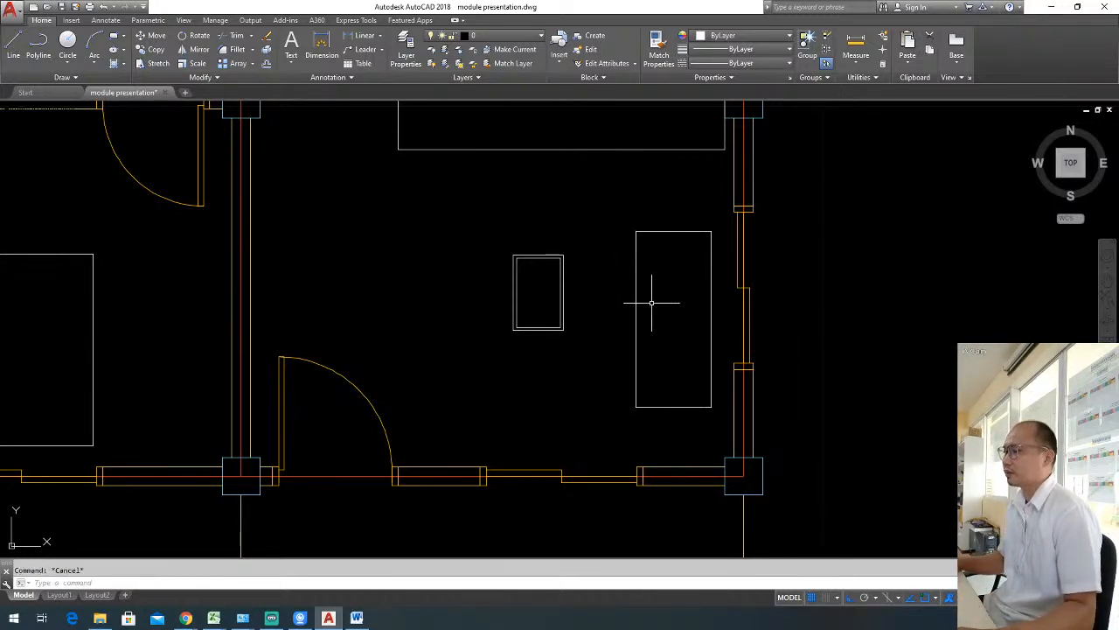
# Divide the 0.6 by 1.4 outline into two equal halves with a horizontal line between its long sides' midpoints.
pyautogui.moveTo(651, 303); pyautogui.dragTo(680, 287, button='middle')
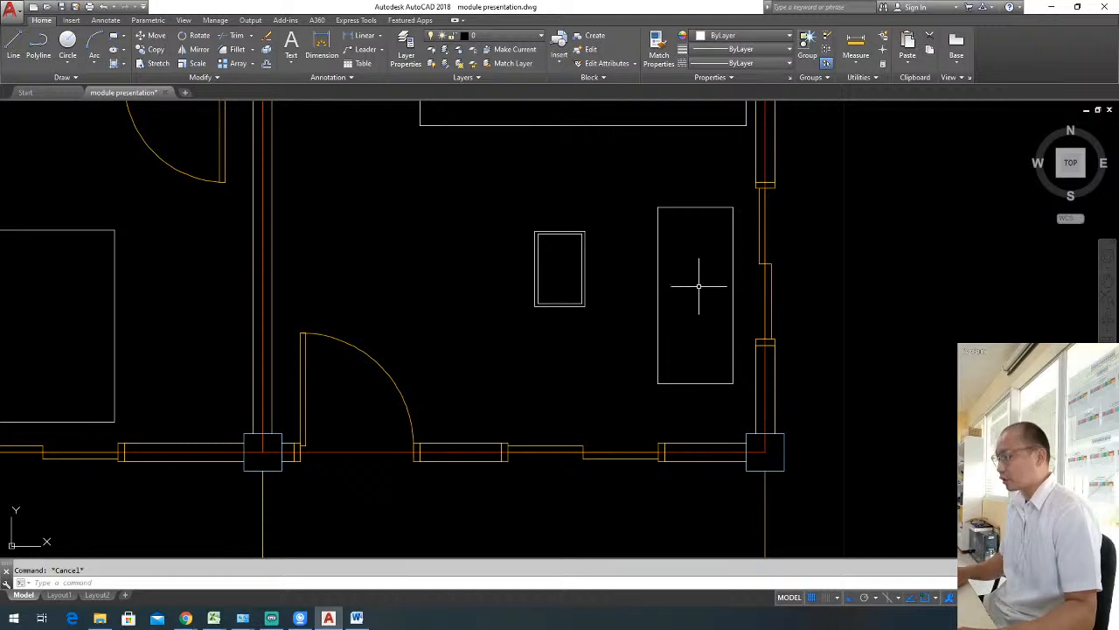
pyautogui.press('l')
pyautogui.press('Return')
pyautogui.click(658, 294)
pyautogui.click(732, 295)
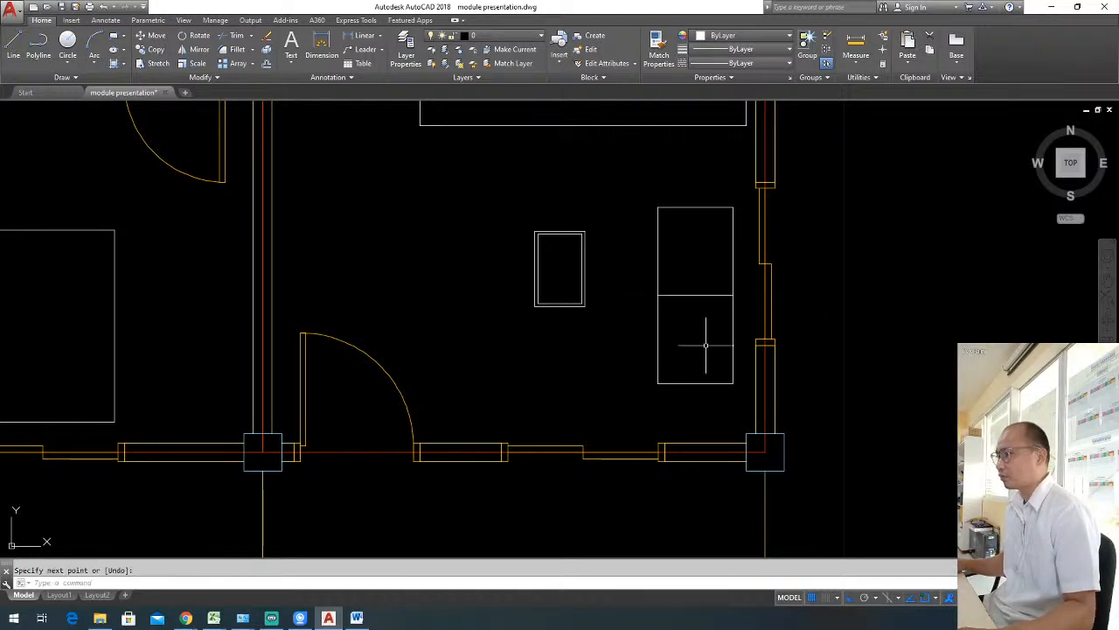
pyautogui.press('Escape')
pyautogui.scroll(2, 720, 357)
pyautogui.moveTo(736, 340); pyautogui.dragTo(757, 374, button='middle')
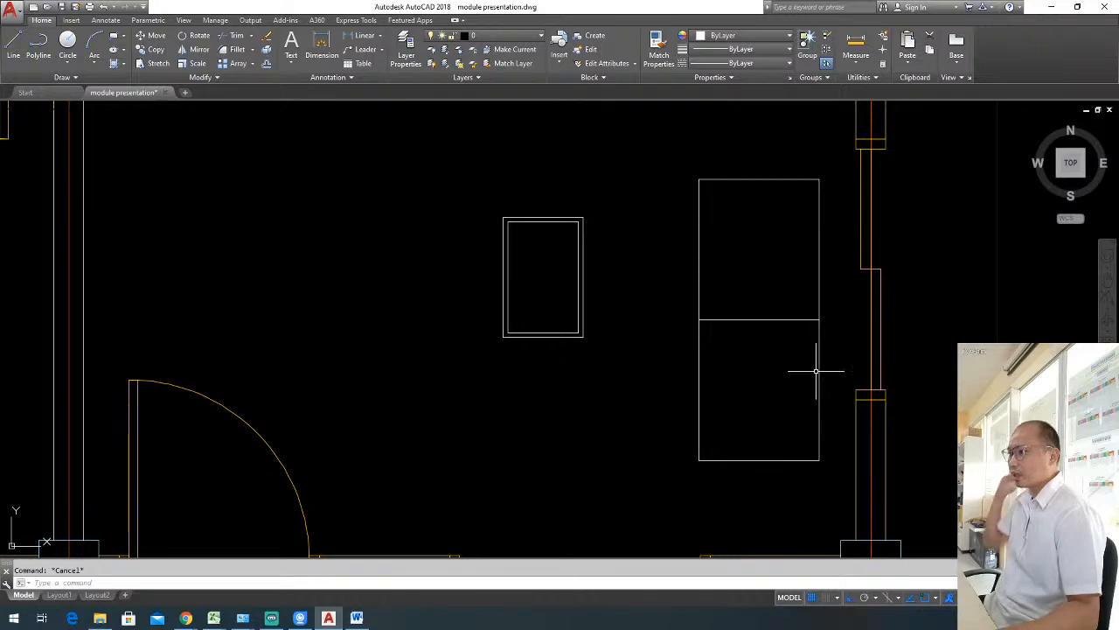
pyautogui.moveTo(787, 325); pyautogui.dragTo(776, 313, button='middle')
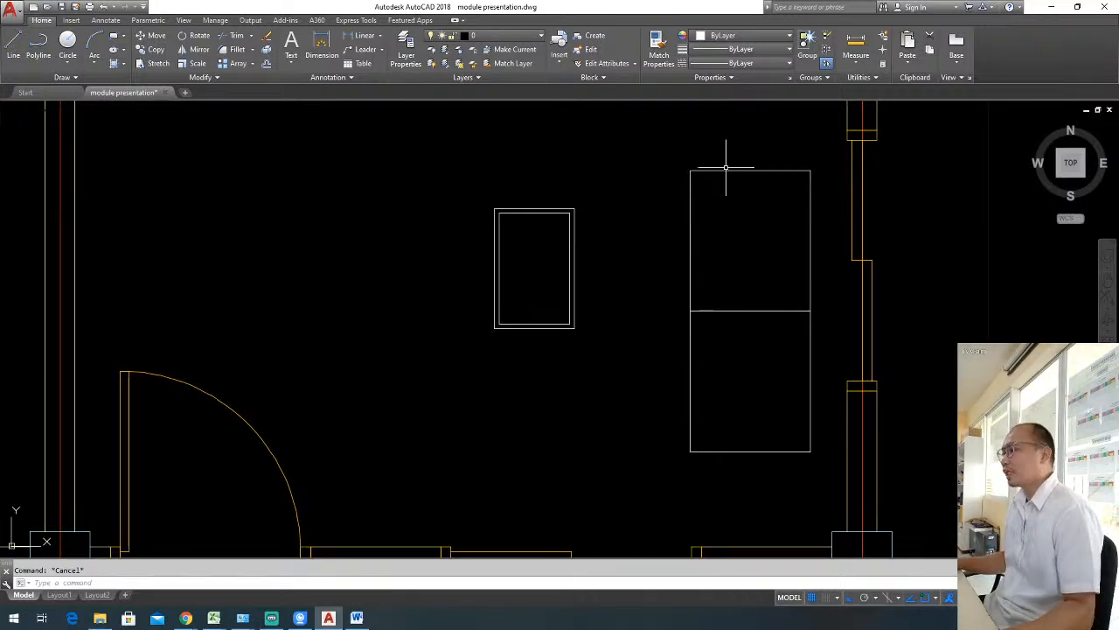
pyautogui.scroll(-3, 719, 172)
pyautogui.scroll(3, 710, 177)
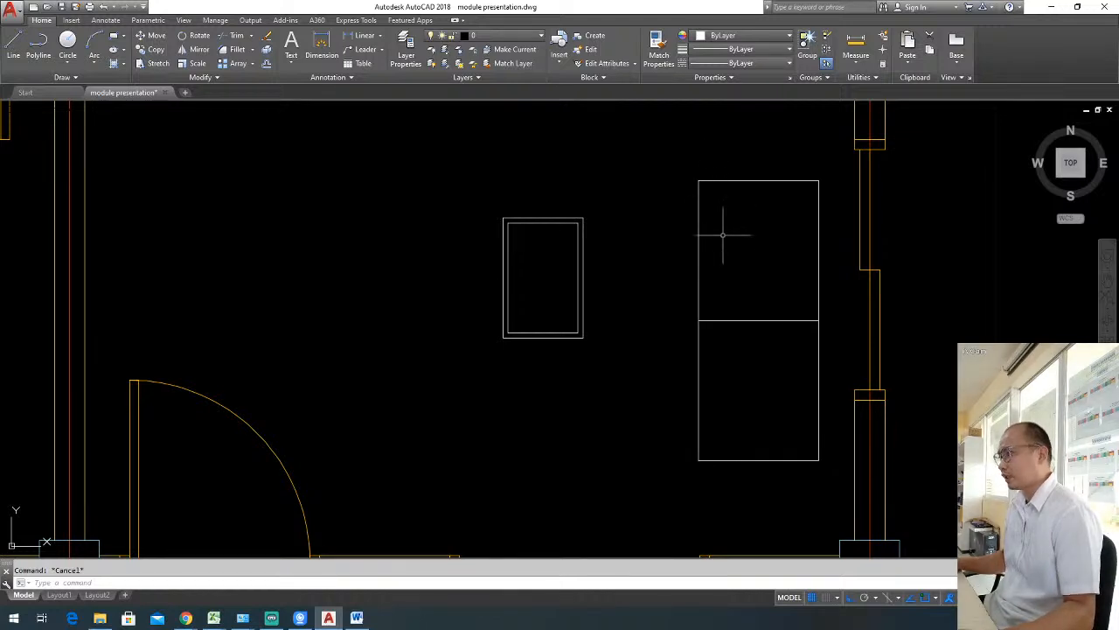
# Fillet the northwest and southwest corners of the divided outline with a radius of 0.05.
pyautogui.moveTo(736, 226); pyautogui.dragTo(722, 259, button='middle')
pyautogui.write('F')
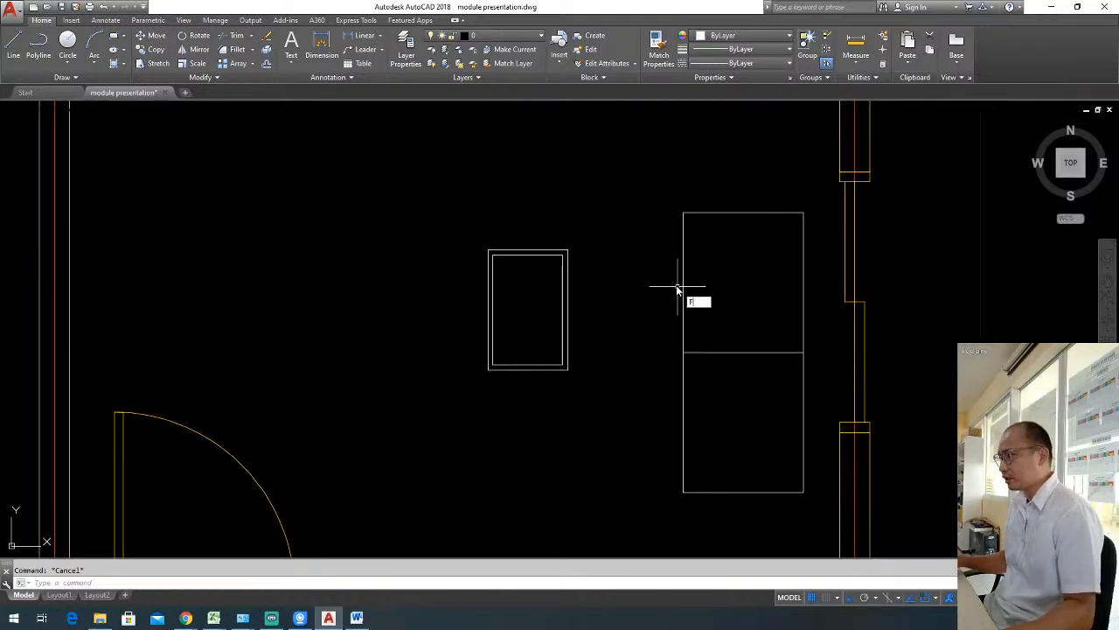
pyautogui.press('Return')
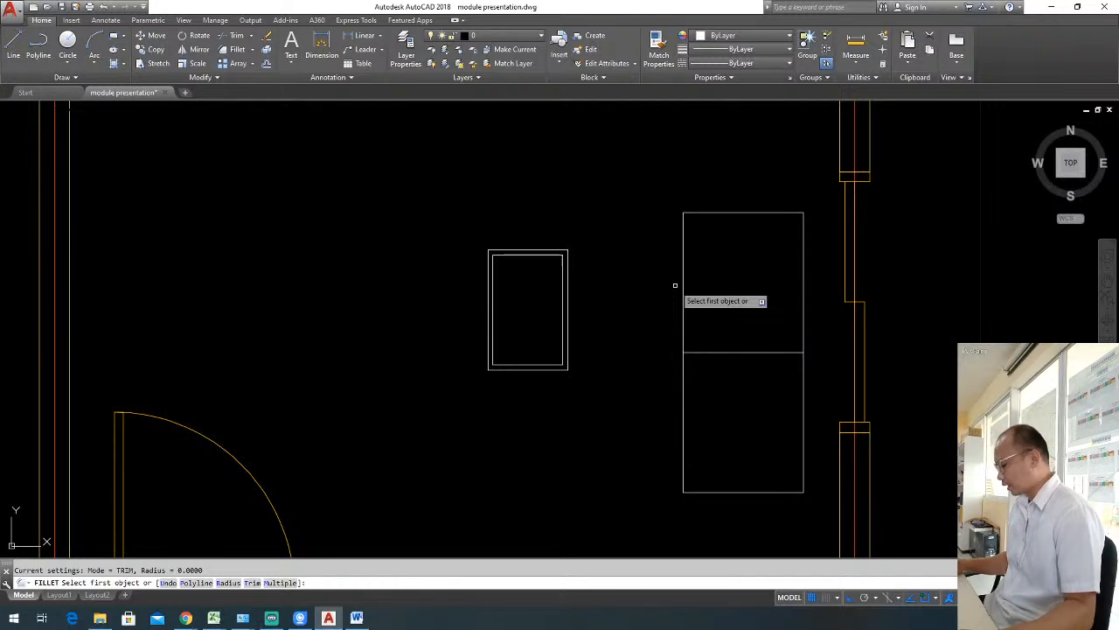
pyautogui.press('Return')
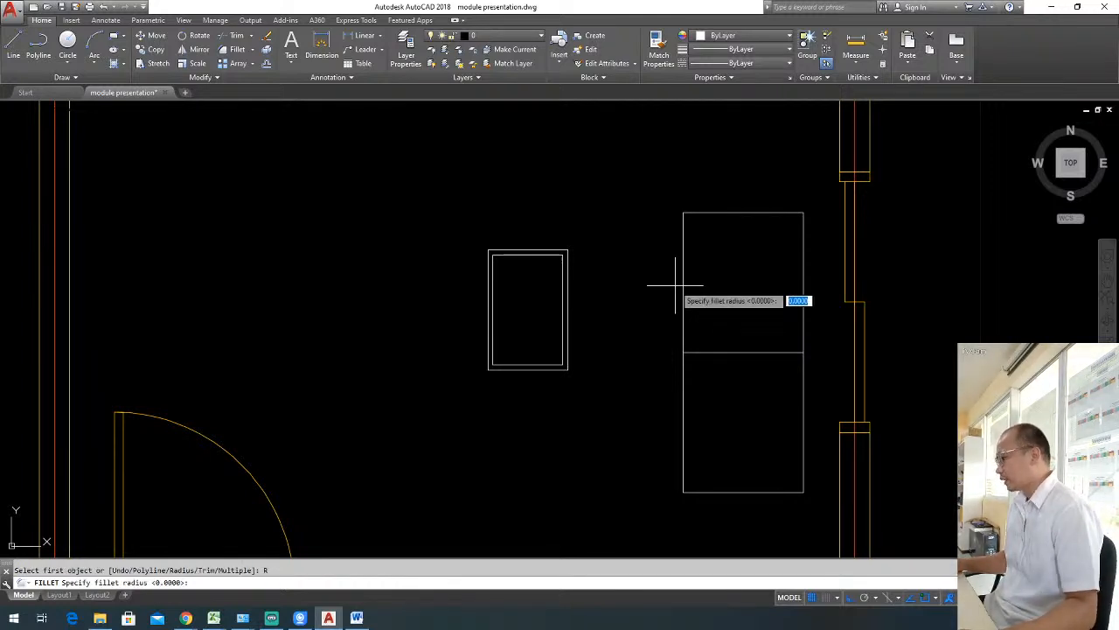
pyautogui.write('.05')
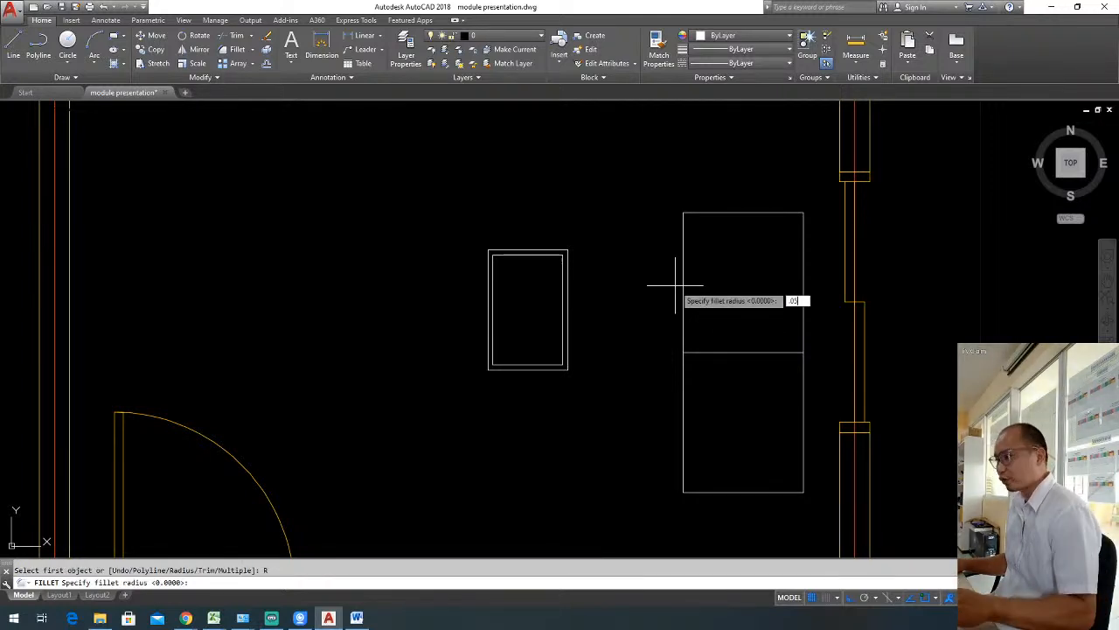
pyautogui.press('Return')
pyautogui.click(683, 241)
pyautogui.click(702, 212)
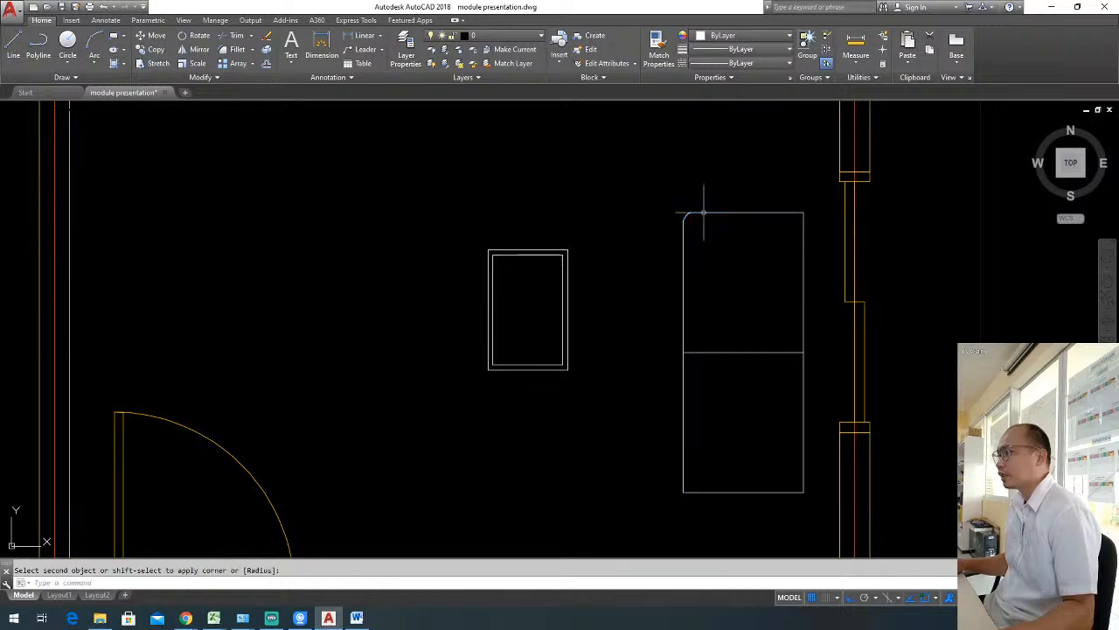
pyautogui.press('Return')
pyautogui.click(683, 476)
pyautogui.click(691, 492)
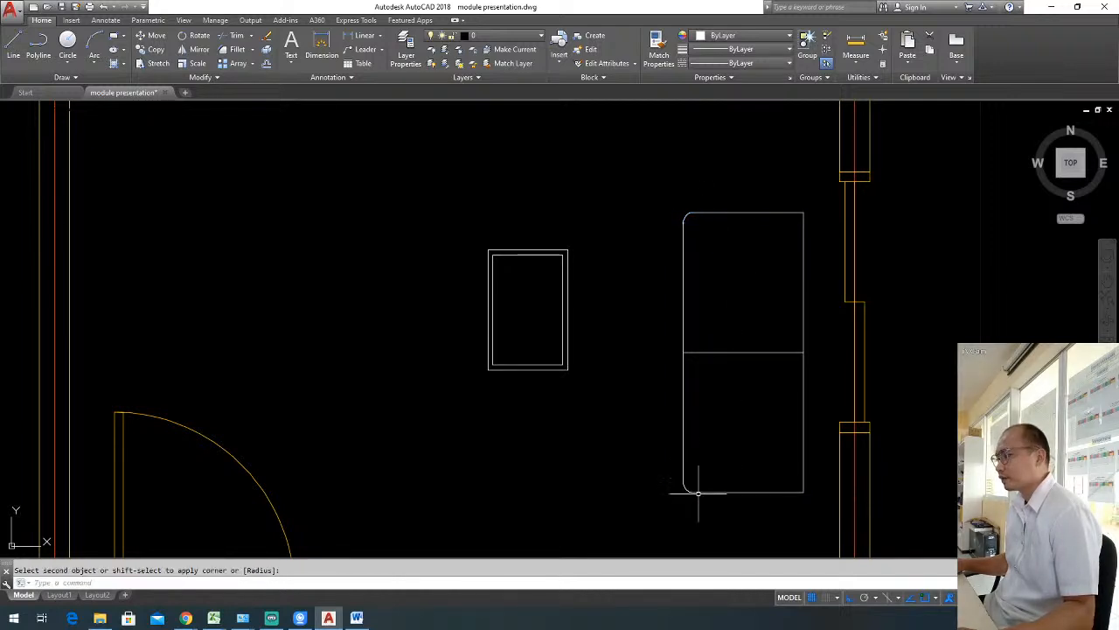
# Fillet the corner between the middle dividing line and the west edge of the southern half with the same radius.
pyautogui.press('Return')
pyautogui.click(685, 376)
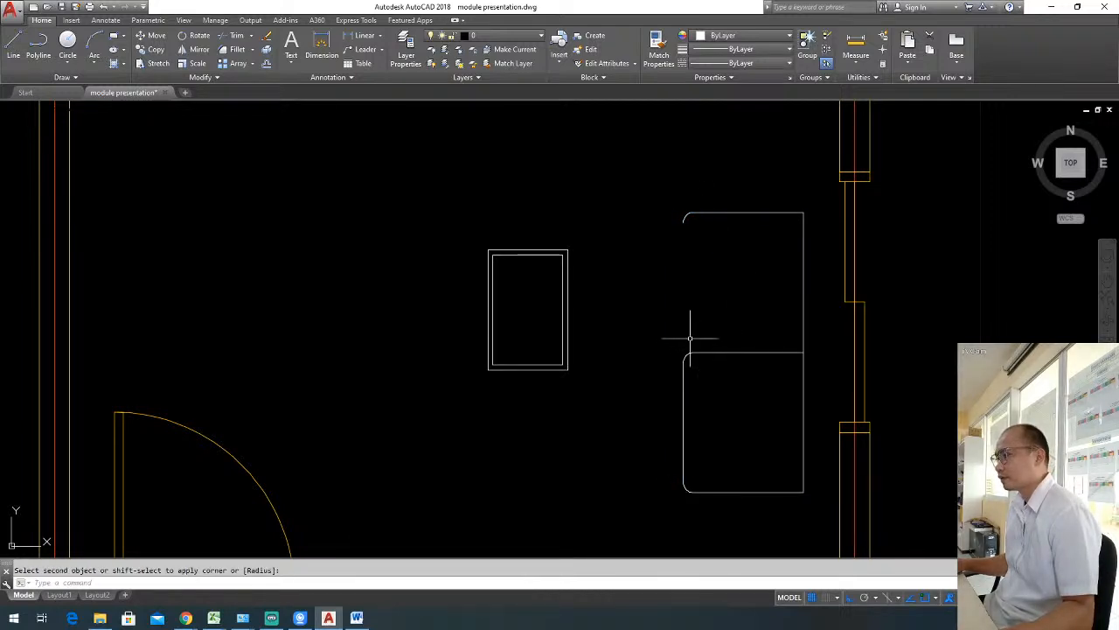
pyautogui.press('Escape')
# Redraw the west edge of the northern half with a line from its rounded northwest corner down to the southern half.
pyautogui.write('l')
pyautogui.press('Return')
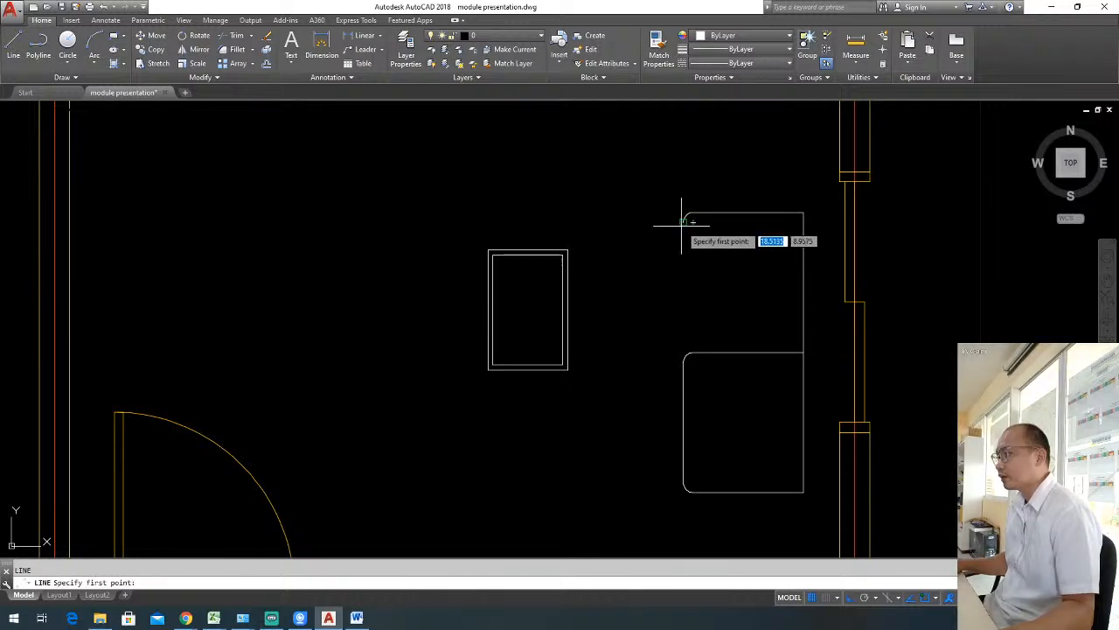
pyautogui.click(693, 222)
pyautogui.press('Return')
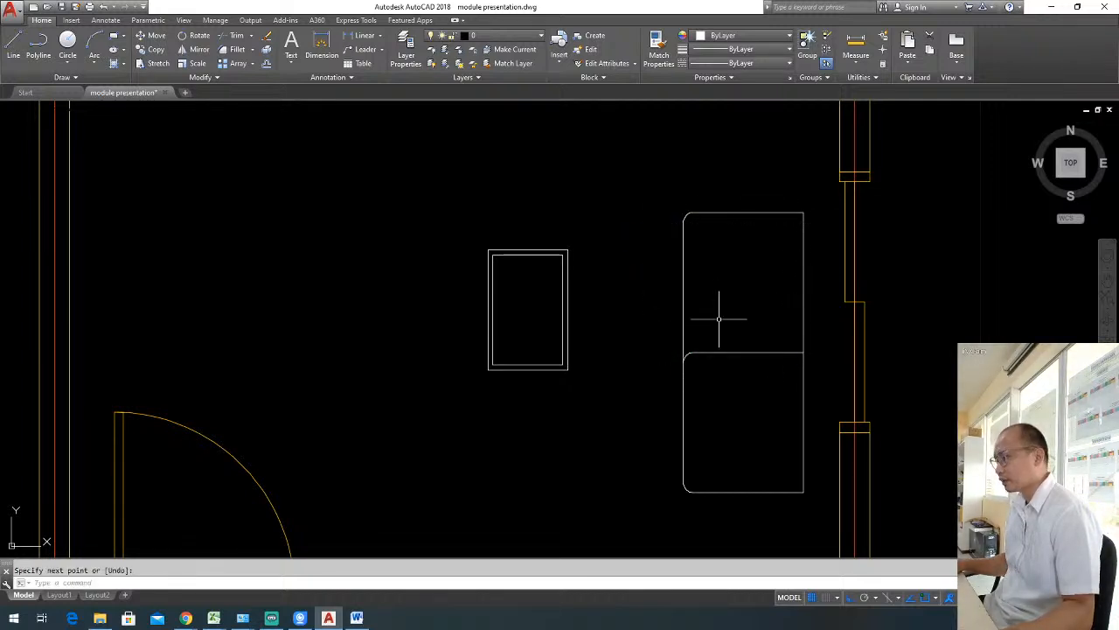
# Fillet the southwest corner of the sofa's northern half, where its west edge meets the middle dividing line, with the same radius.
pyautogui.write('f')
pyautogui.press('Return')
pyautogui.click(684, 338)
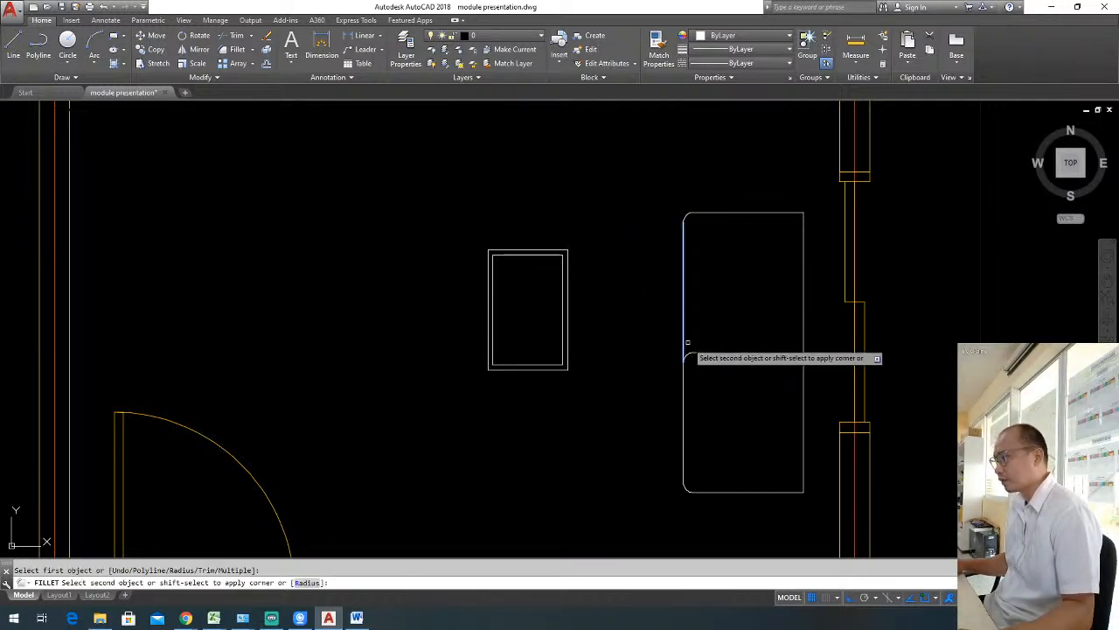
pyautogui.press('Escape')
# Draw a narrow armrest rectangle along the sofa's south edge, from its rounded southwest corner to slightly past the east edge.
pyautogui.scroll(-4, 717, 332)
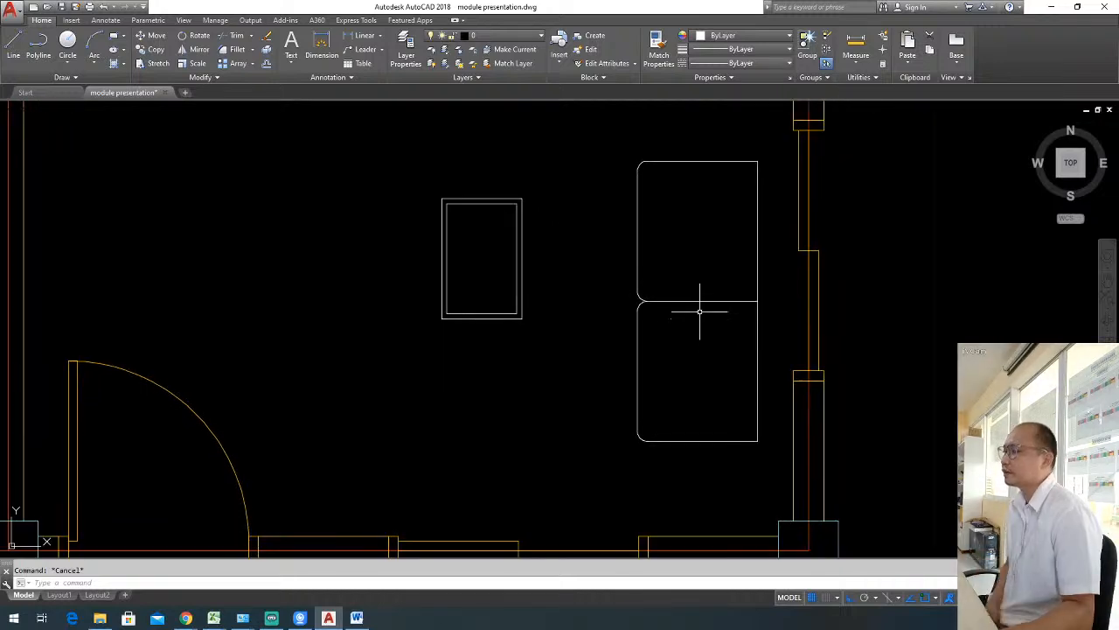
pyautogui.scroll(2, 704, 319)
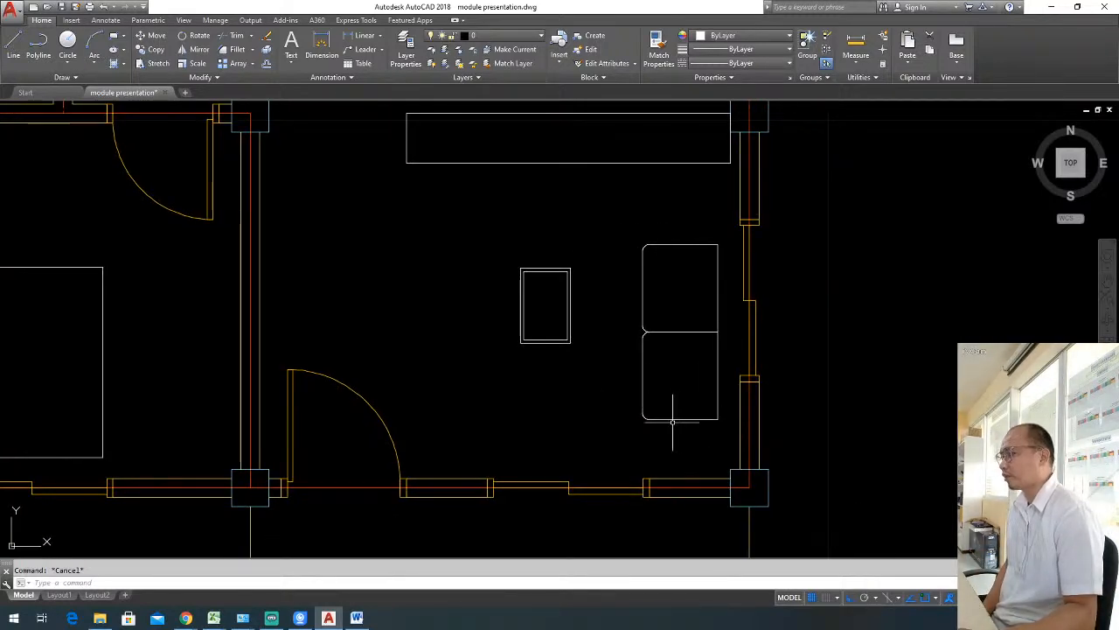
pyautogui.moveTo(672, 422); pyautogui.dragTo(653, 403, button='middle')
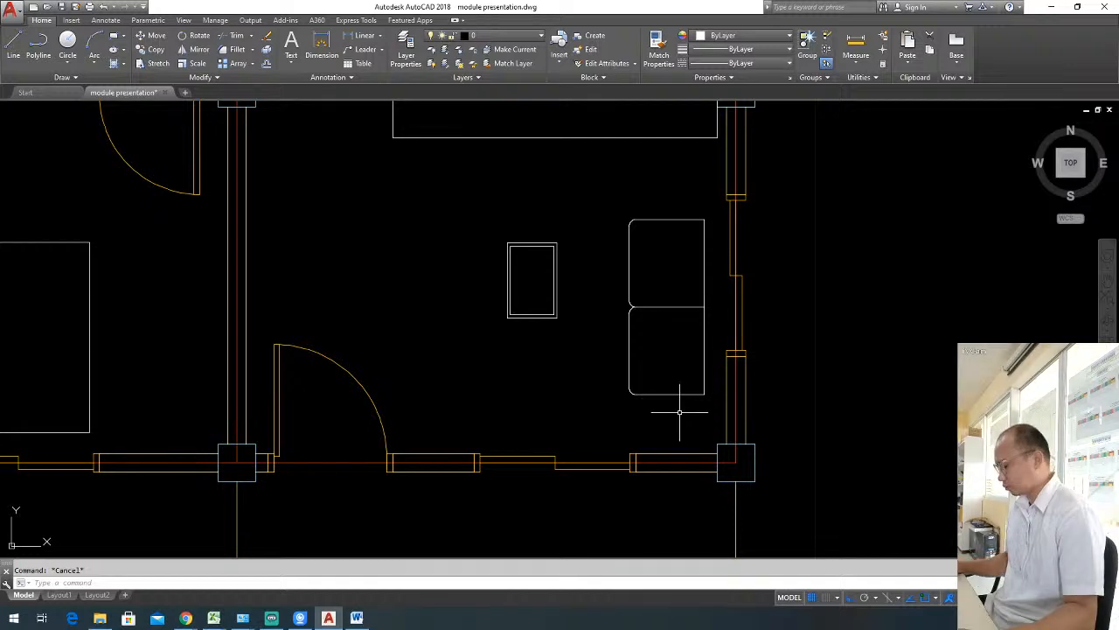
pyautogui.write('rec')
pyautogui.press('Return')
pyautogui.scroll(2, 641, 406)
pyautogui.click(635, 394)
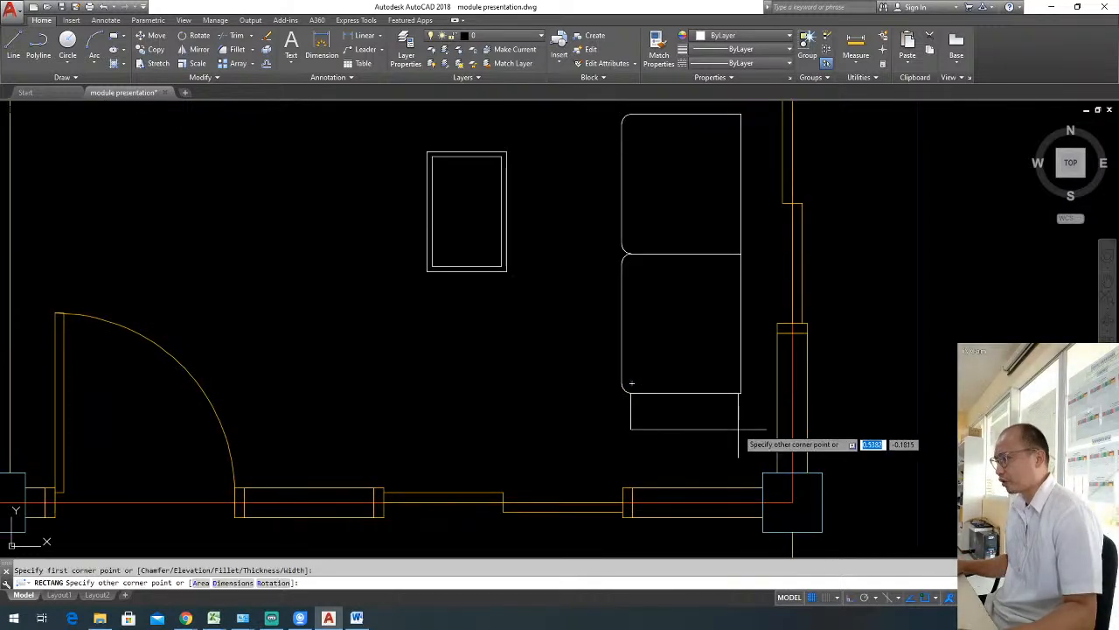
pyautogui.click(753, 411)
# Draw a matching narrow armrest rectangle along the sofa's north edge, starting at its rounded northwest corner.
pyautogui.scroll(-2, 717, 357)
pyautogui.moveTo(710, 265); pyautogui.dragTo(730, 300, button='middle')
pyautogui.scroll(2, 735, 250)
pyautogui.press('Return')
pyautogui.click(652, 244)
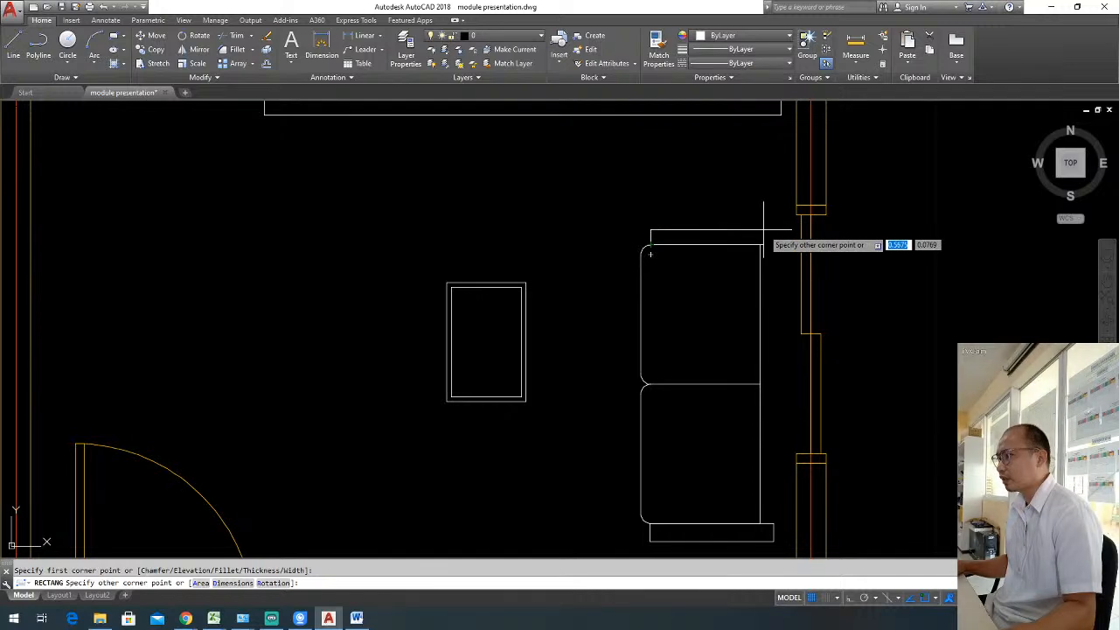
# Draw a thin backrest rectangle along the sofa's east edge, spanning between the two armrests.
pyautogui.press('Return')
pyautogui.click(761, 244)
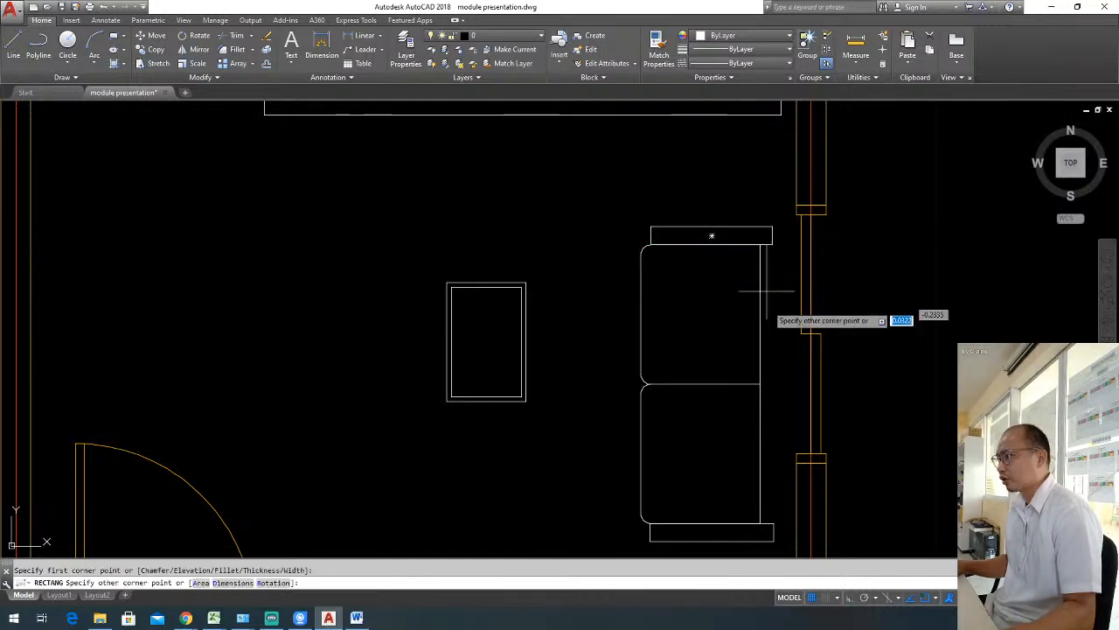
pyautogui.moveTo(780, 453); pyautogui.dragTo(751, 373, button='middle')
pyautogui.click(754, 444)
pyautogui.scroll(-2, 749, 376)
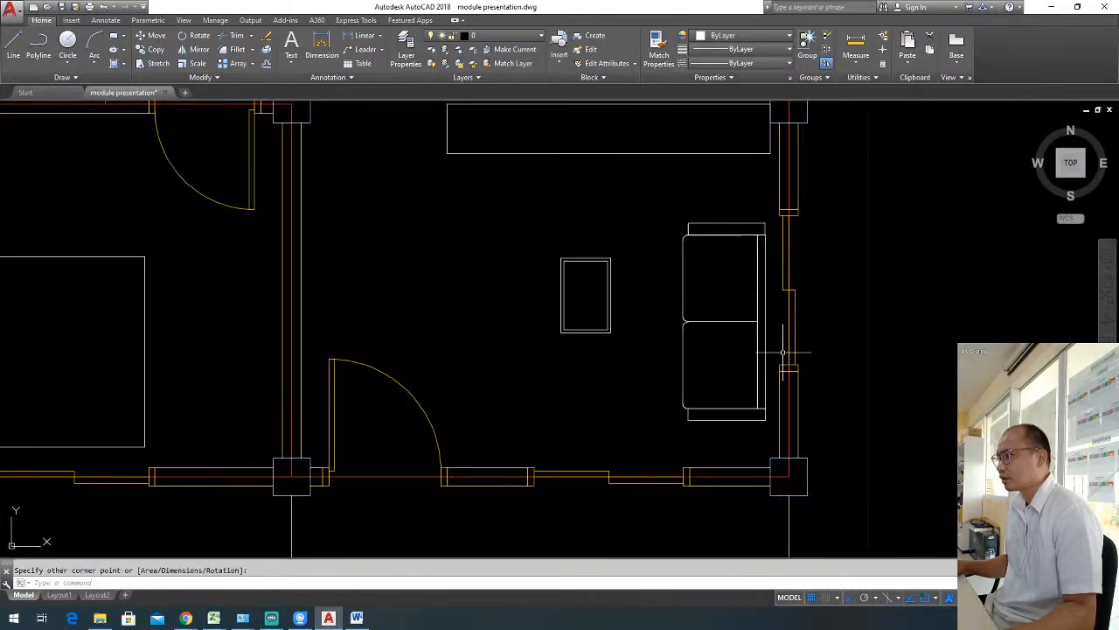
# Widen the sofa's backrest by stretching its east edge outward about 0.09 toward the wall.
pyautogui.scroll(2, 761, 324)
pyautogui.click(760, 311)
pyautogui.click(760, 309)
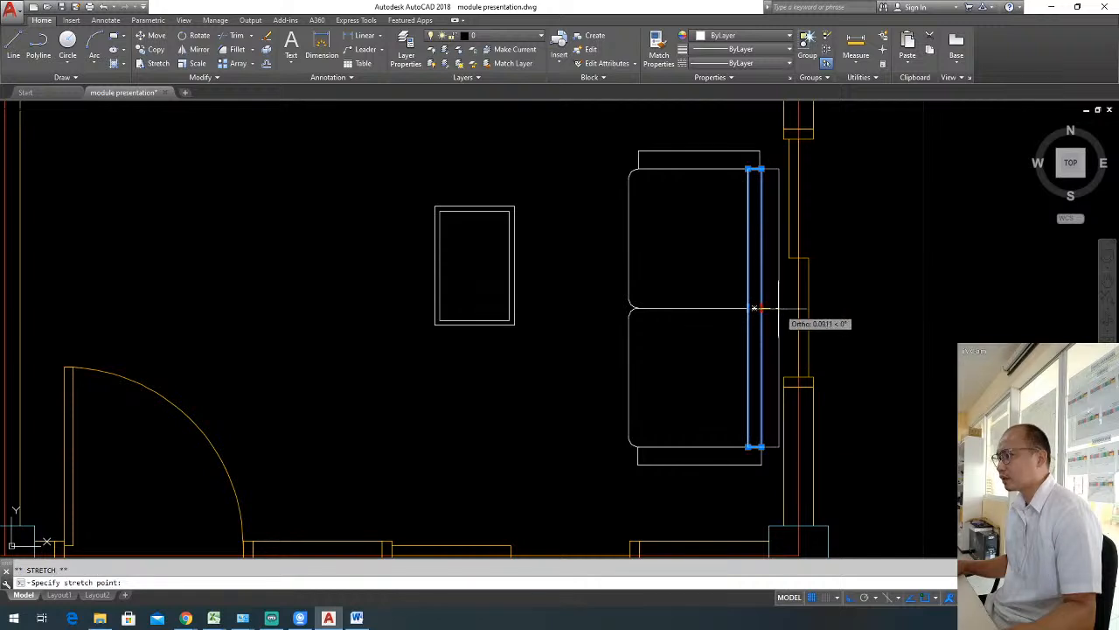
pyautogui.scroll(-2, 834, 328)
pyautogui.press('Escape')
pyautogui.scroll(-2, 818, 310)
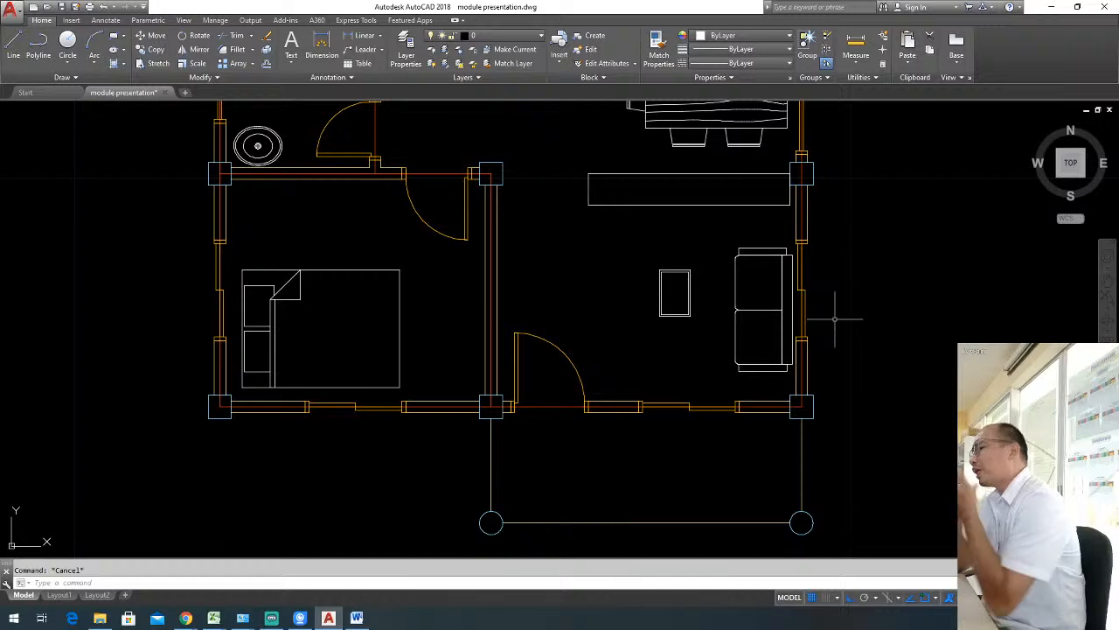
pyautogui.moveTo(825, 312); pyautogui.dragTo(784, 321, button='middle')
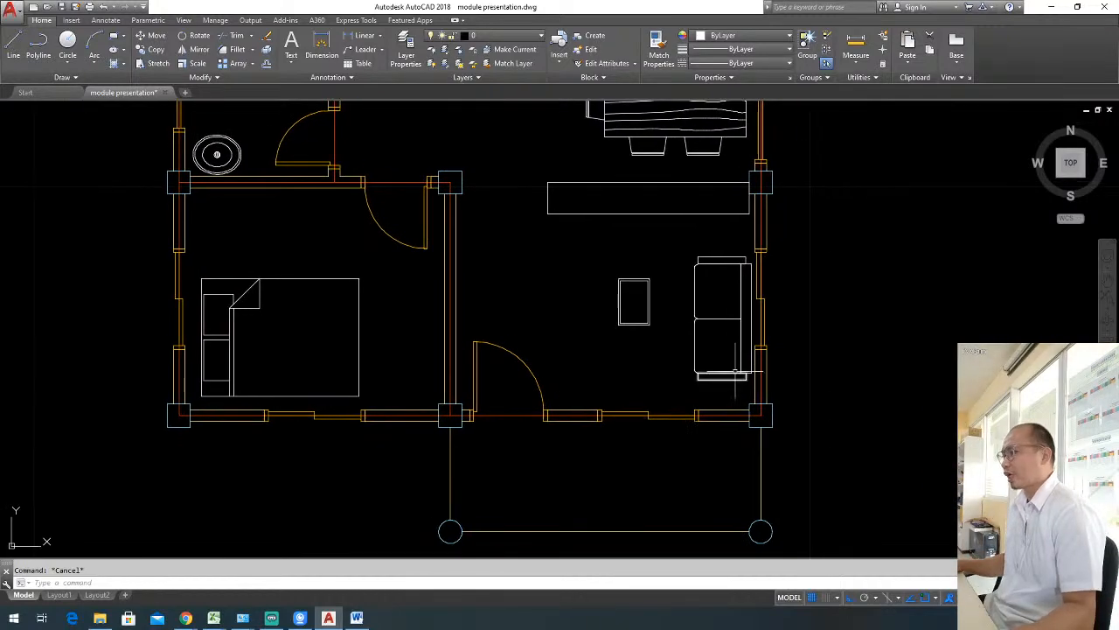
# View the block drawing 01 from E-BOOKS > AutoCAD Blocks on drive G:, ignoring missing SHX files, and close it.
pyautogui.click(101, 618)
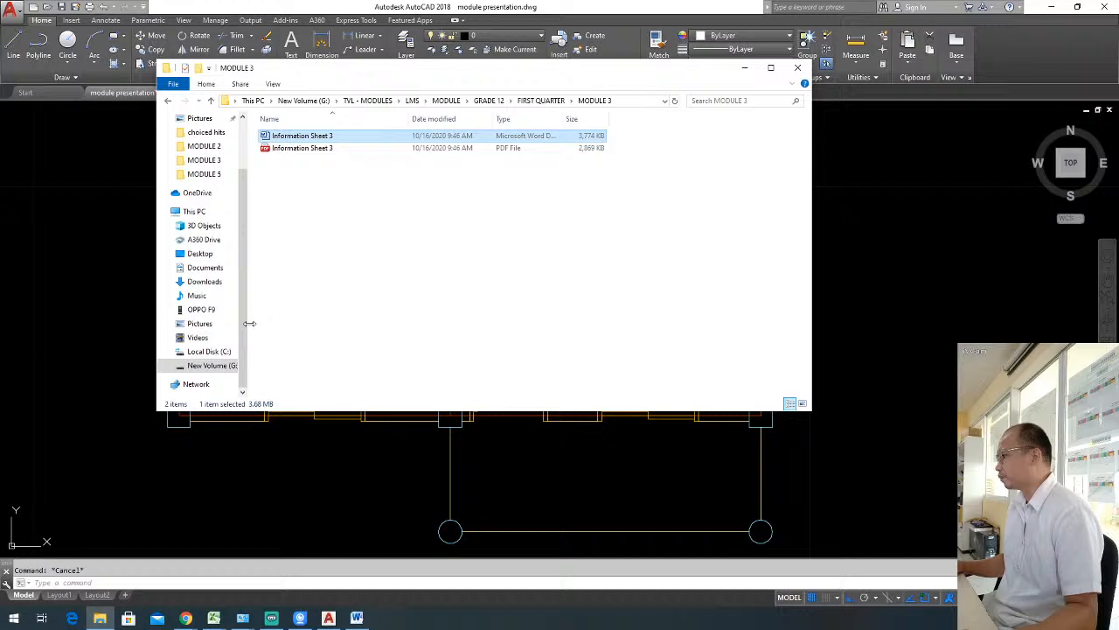
pyautogui.click(210, 366)
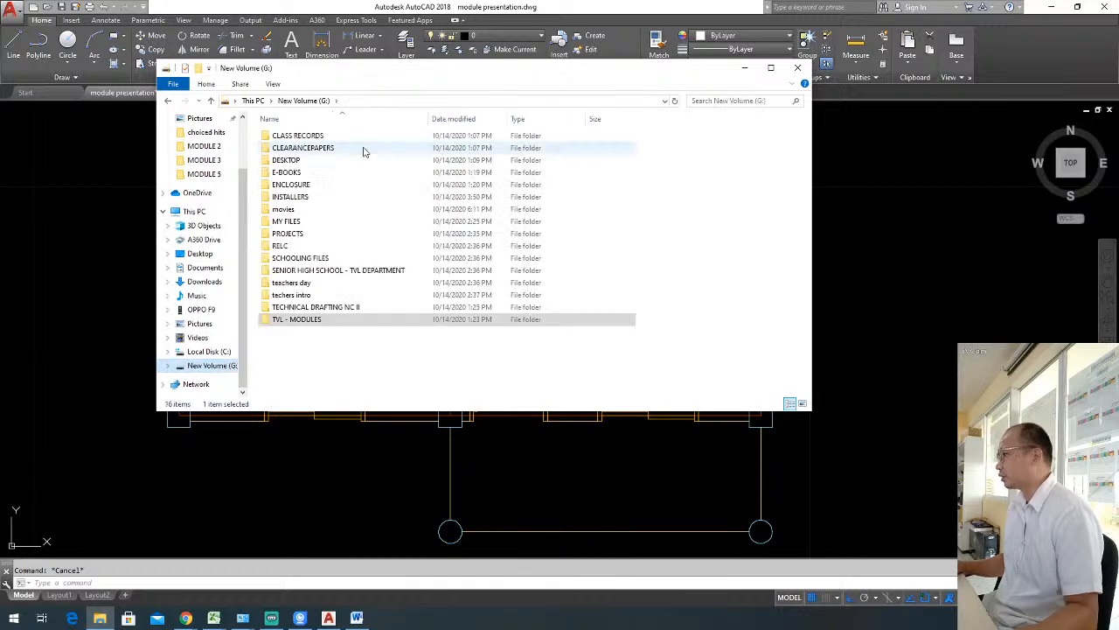
pyautogui.doubleClick(317, 172)
pyautogui.doubleClick(348, 221)
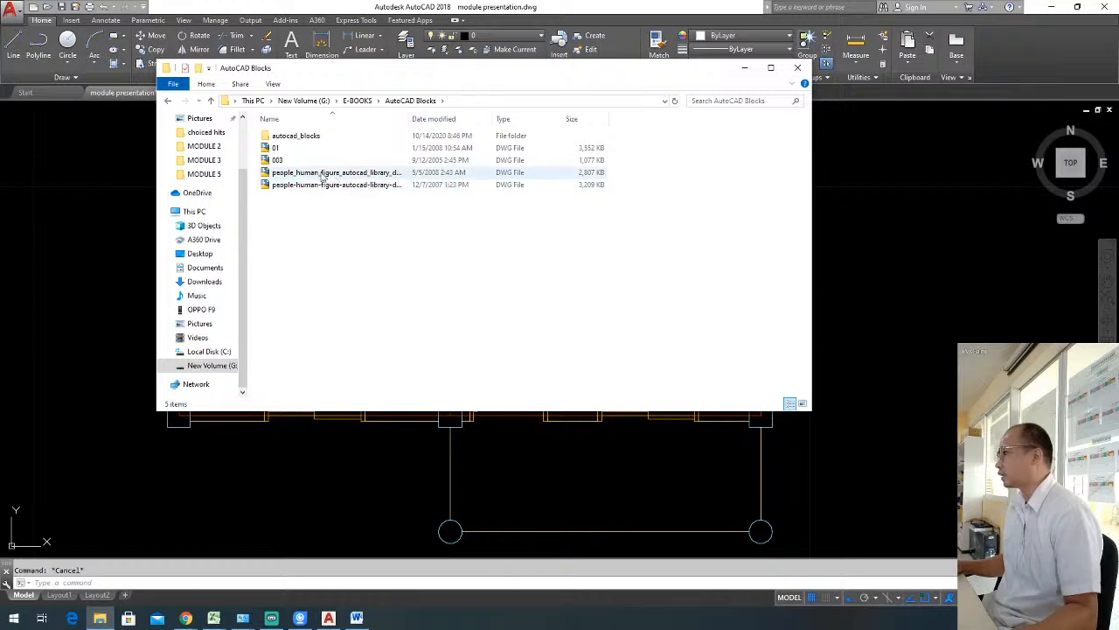
pyautogui.doubleClick(307, 151)
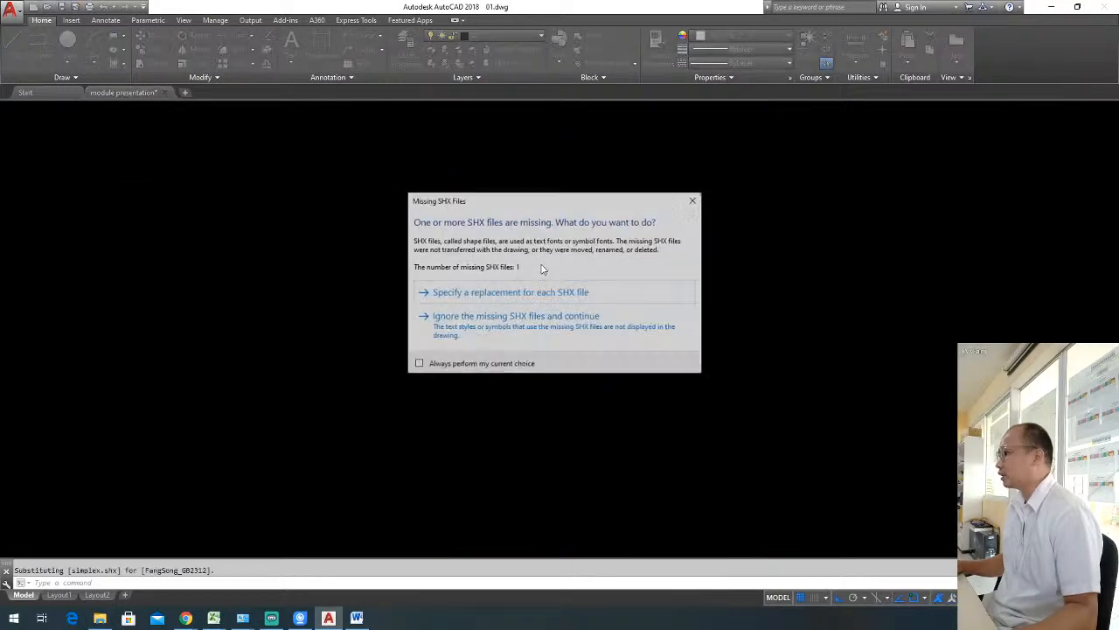
pyautogui.click(524, 317)
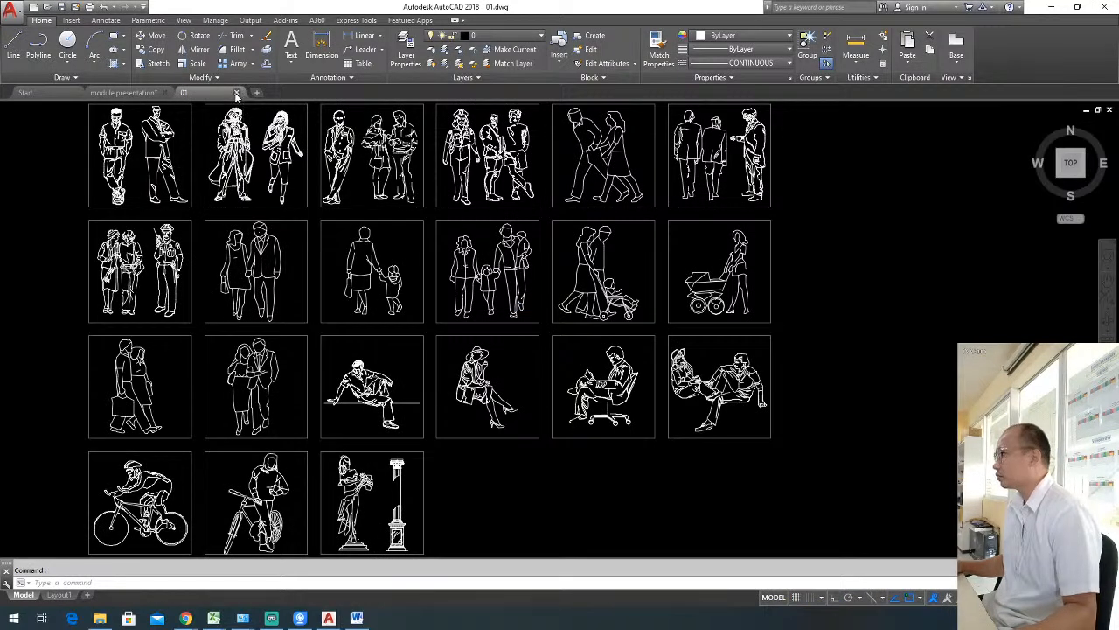
pyautogui.click(236, 92)
# View the furniture drawing from the autocad_blocks subfolder and close it again.
pyautogui.click(100, 618)
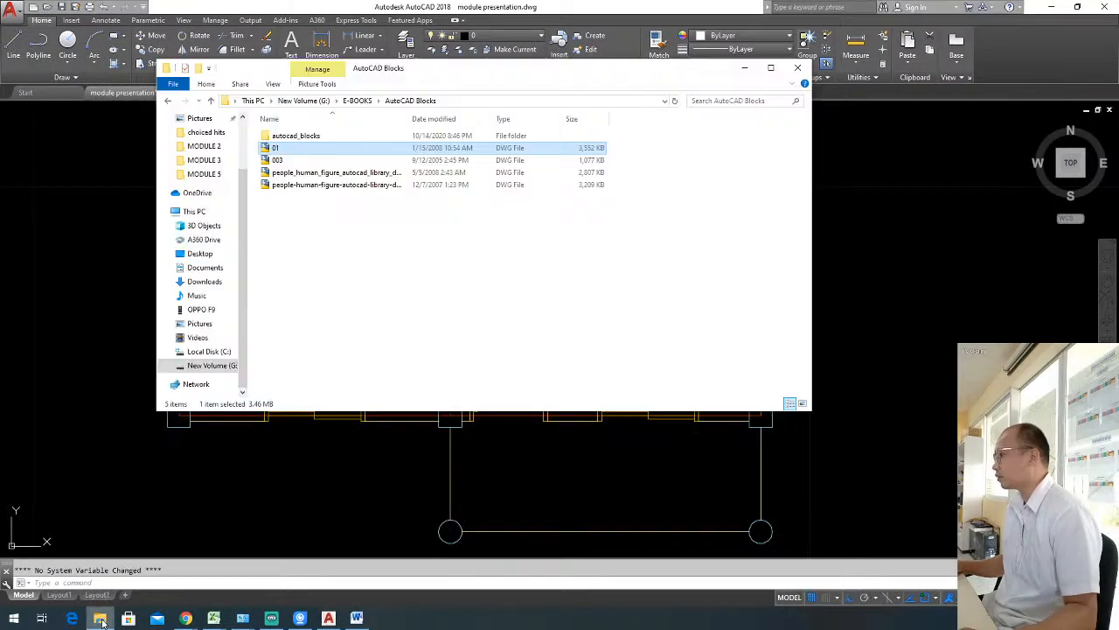
pyautogui.doubleClick(297, 134)
pyautogui.doubleClick(285, 160)
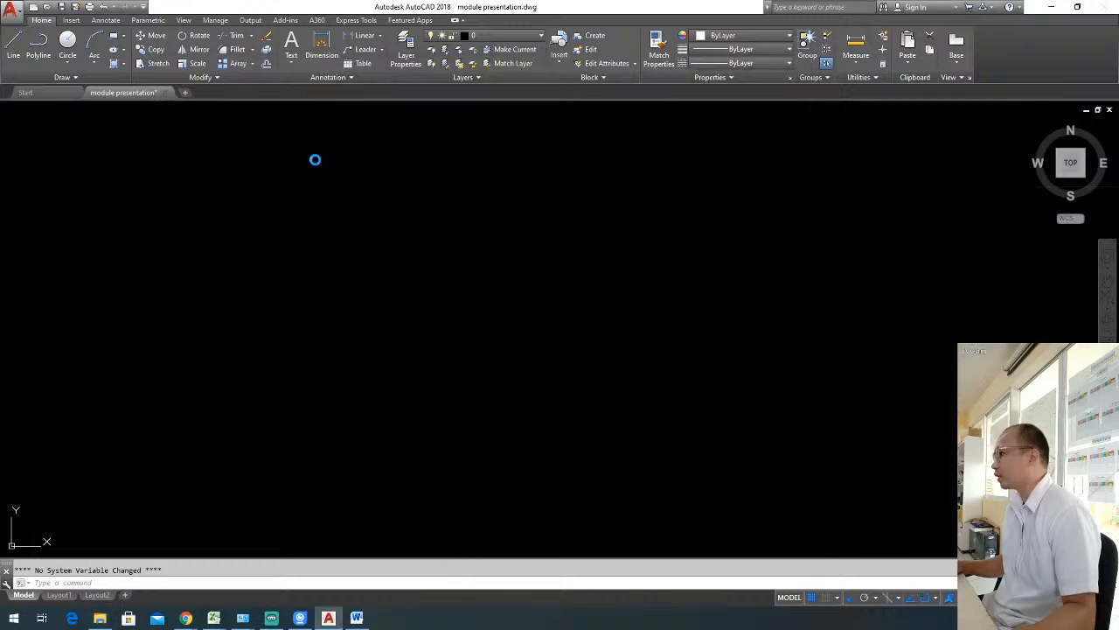
pyautogui.scroll(5, 429, 349)
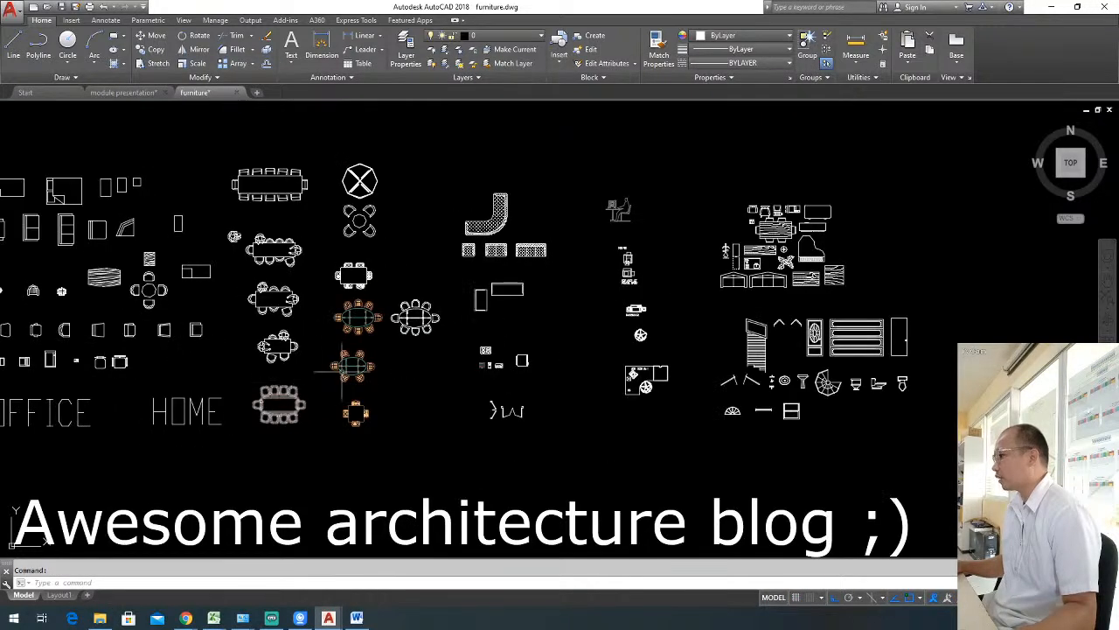
pyautogui.click(236, 93)
pyautogui.click(565, 336)
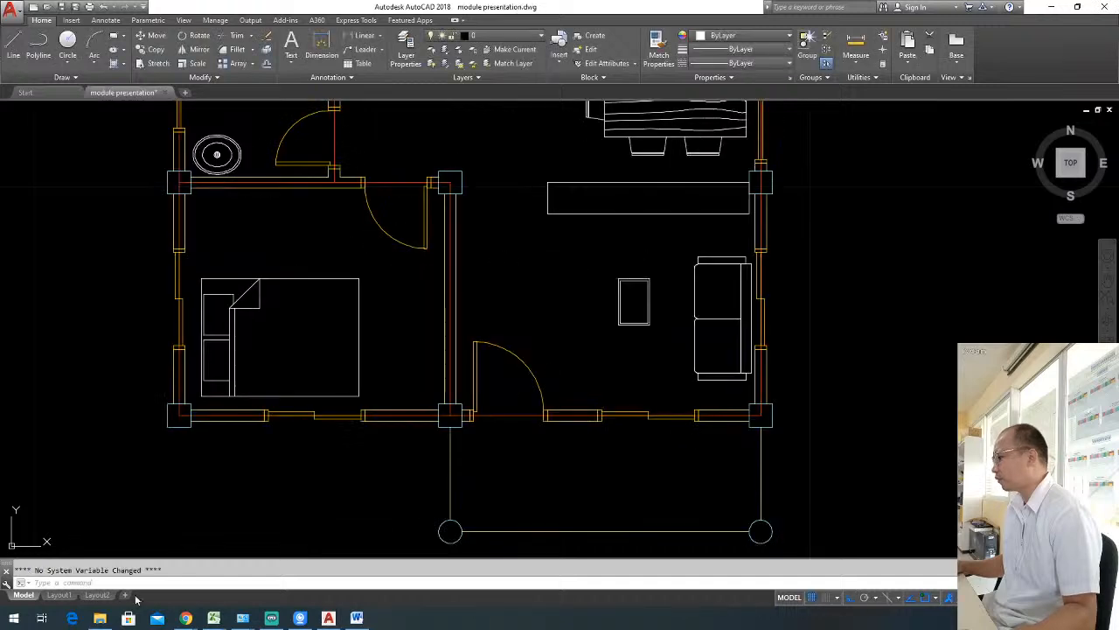
# Open the block library drawing 003 from the AutoCAD Blocks folder.
pyautogui.click(99, 618)
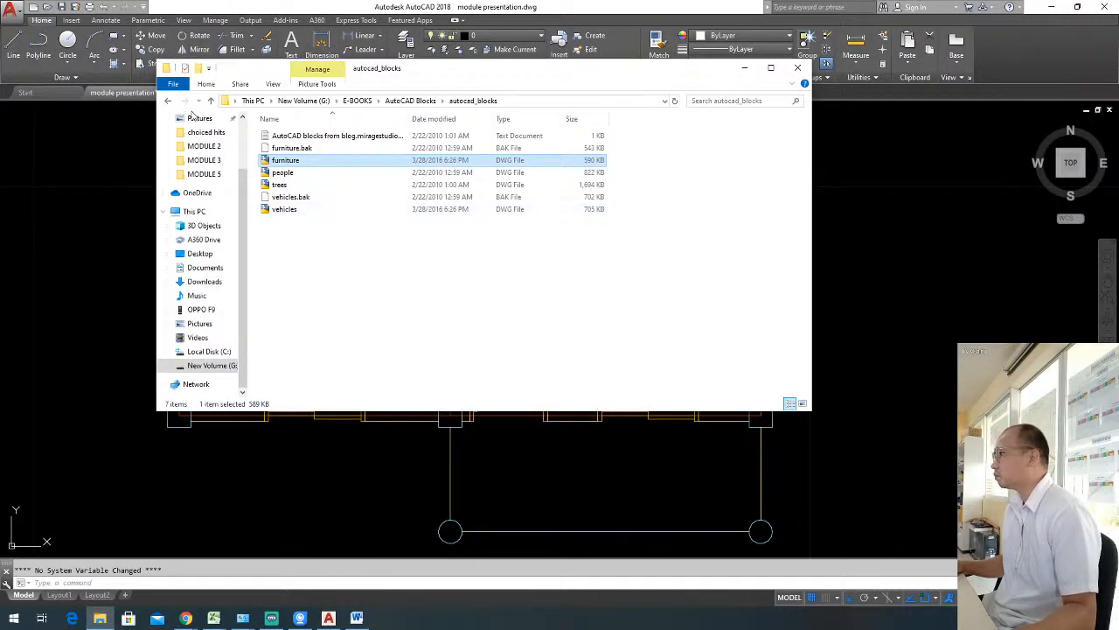
pyautogui.click(170, 103)
pyautogui.doubleClick(299, 163)
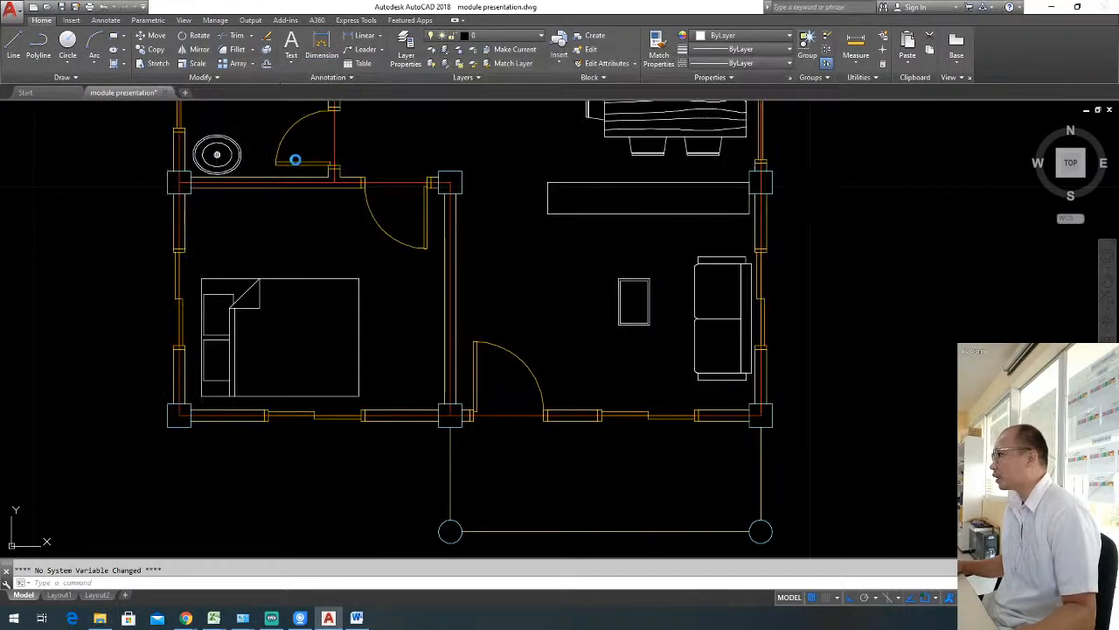
# Examine the sheets of furniture, sanitary, electrical and conference table blocks in 003 for usable furniture.
pyautogui.moveTo(308, 386); pyautogui.dragTo(487, 333, button='middle')
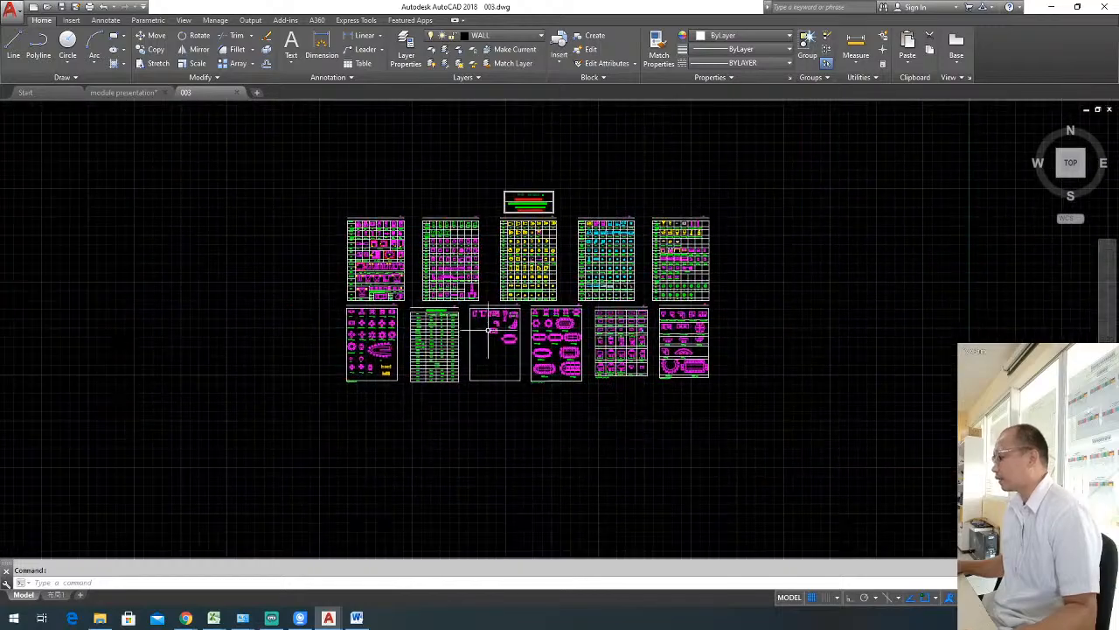
pyautogui.scroll(2, 494, 325)
pyautogui.scroll(5, 490, 330)
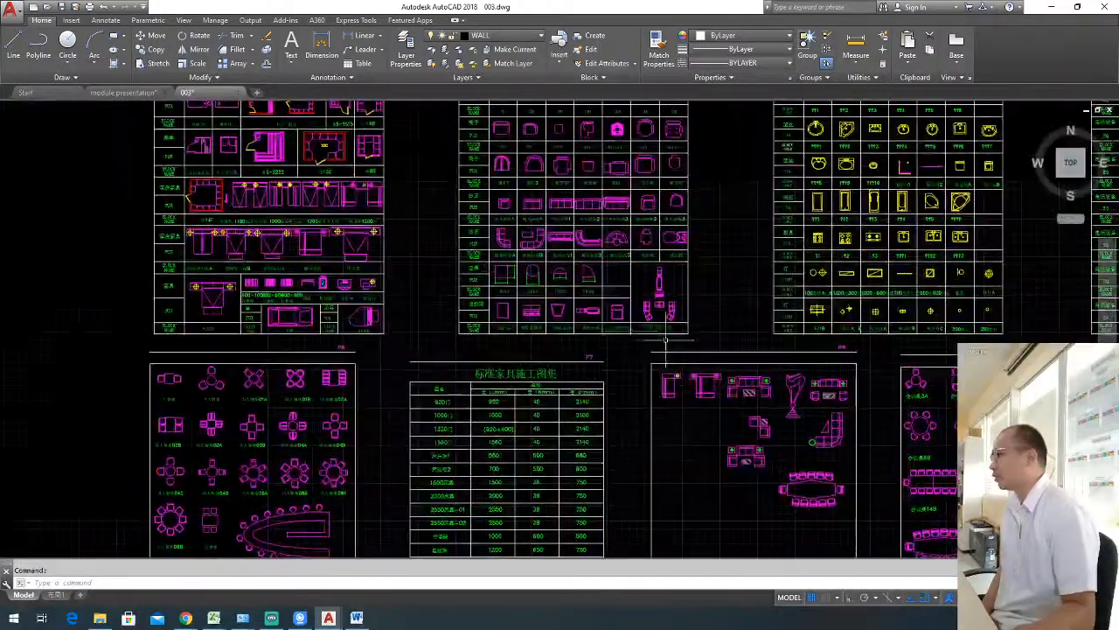
pyautogui.moveTo(654, 268); pyautogui.dragTo(589, 348, button='middle')
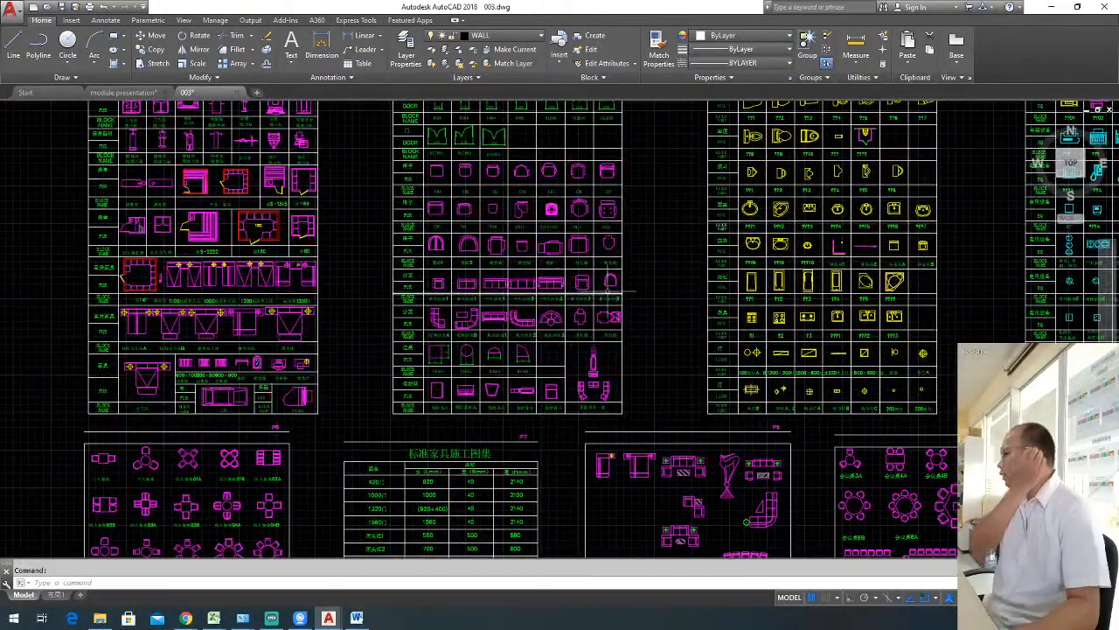
pyautogui.moveTo(486, 315)
pyautogui.mouseDown(button='middle')
pyautogui.moveTo(552, 270)
pyautogui.moveTo(588, 269)
pyautogui.mouseUp(button='middle')
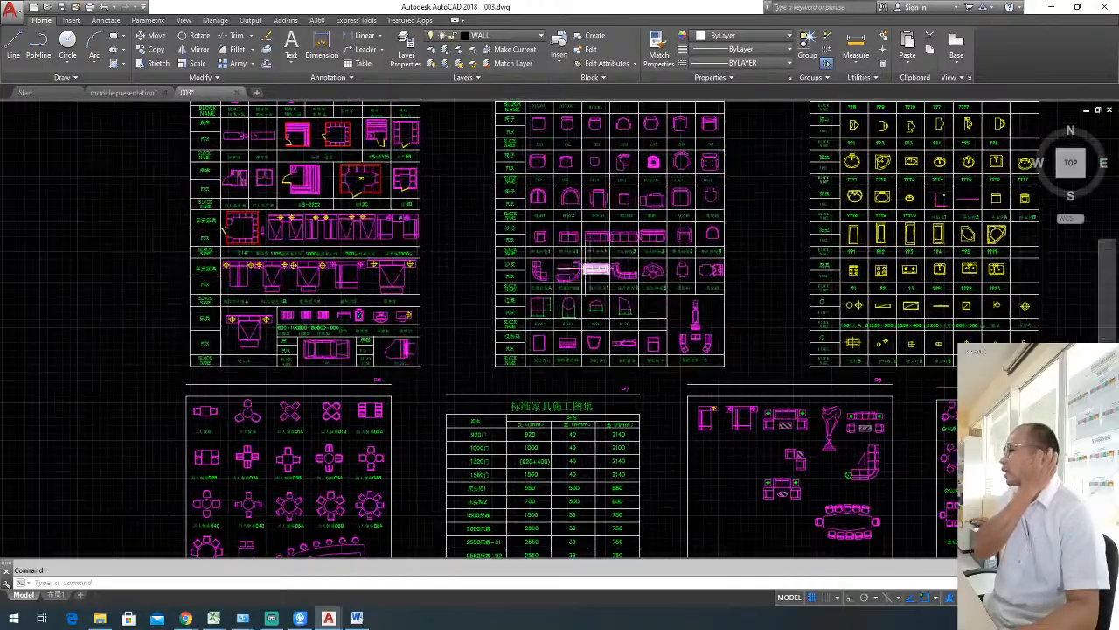
pyautogui.moveTo(463, 289)
pyautogui.mouseDown(button='middle')
pyautogui.moveTo(603, 310)
pyautogui.moveTo(462, 327)
pyautogui.mouseUp(button='middle')
pyautogui.press('Escape')
pyautogui.moveTo(694, 281); pyautogui.dragTo(434, 279, button='middle')
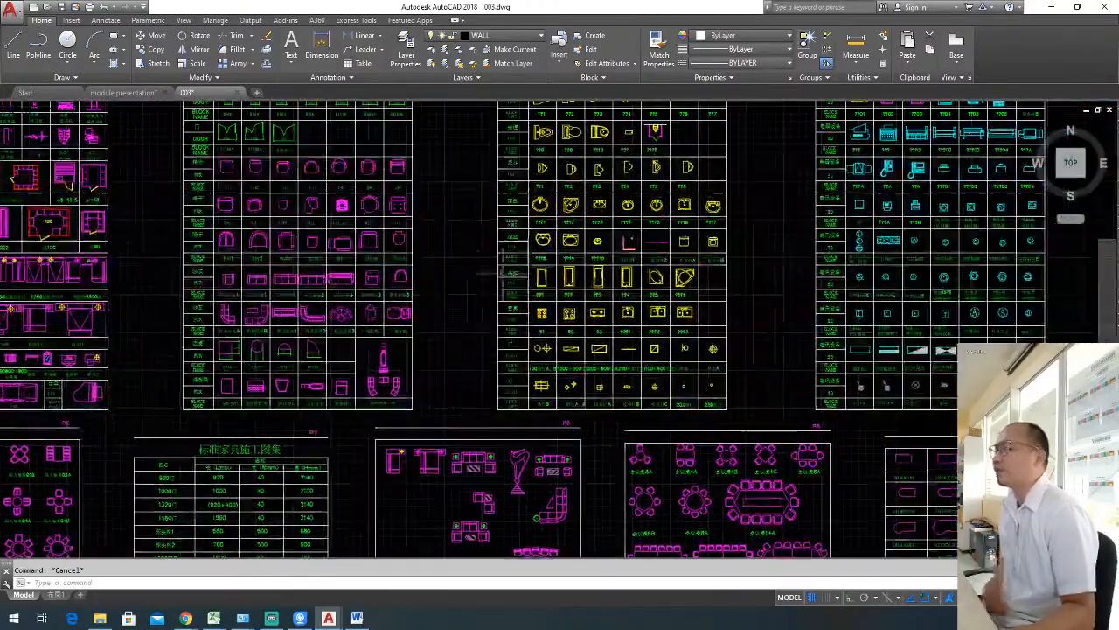
pyautogui.scroll(-2, 564, 265)
pyautogui.moveTo(635, 270); pyautogui.dragTo(432, 265, button='middle')
pyautogui.moveTo(664, 428)
pyautogui.mouseDown(button='middle')
pyautogui.moveTo(586, 410)
pyautogui.moveTo(578, 492)
pyautogui.moveTo(634, 380)
pyautogui.mouseUp(button='middle')
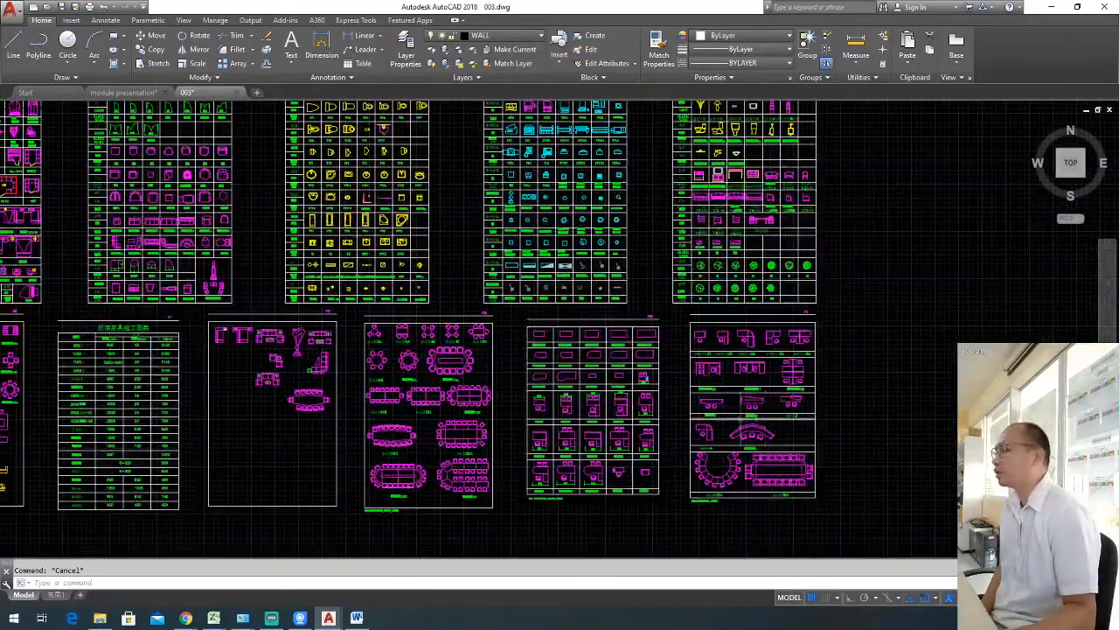
pyautogui.moveTo(337, 428)
pyautogui.mouseDown(button='middle')
pyautogui.moveTo(428, 398)
pyautogui.moveTo(511, 352)
pyautogui.moveTo(794, 356)
pyautogui.mouseUp(button='middle')
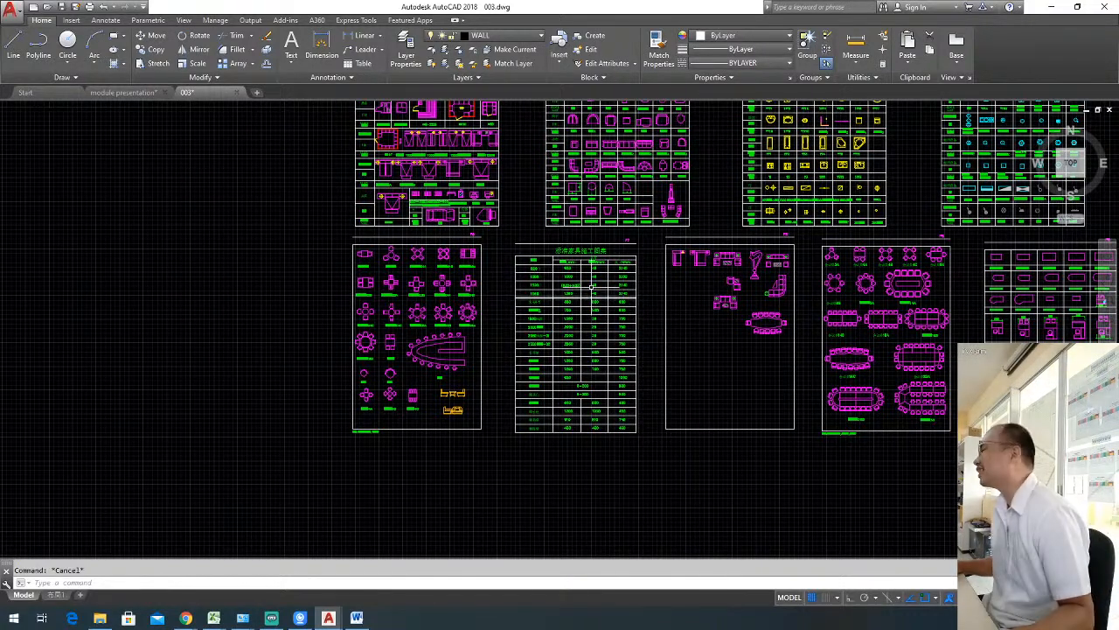
pyautogui.moveTo(592, 287); pyautogui.dragTo(541, 399, button='middle')
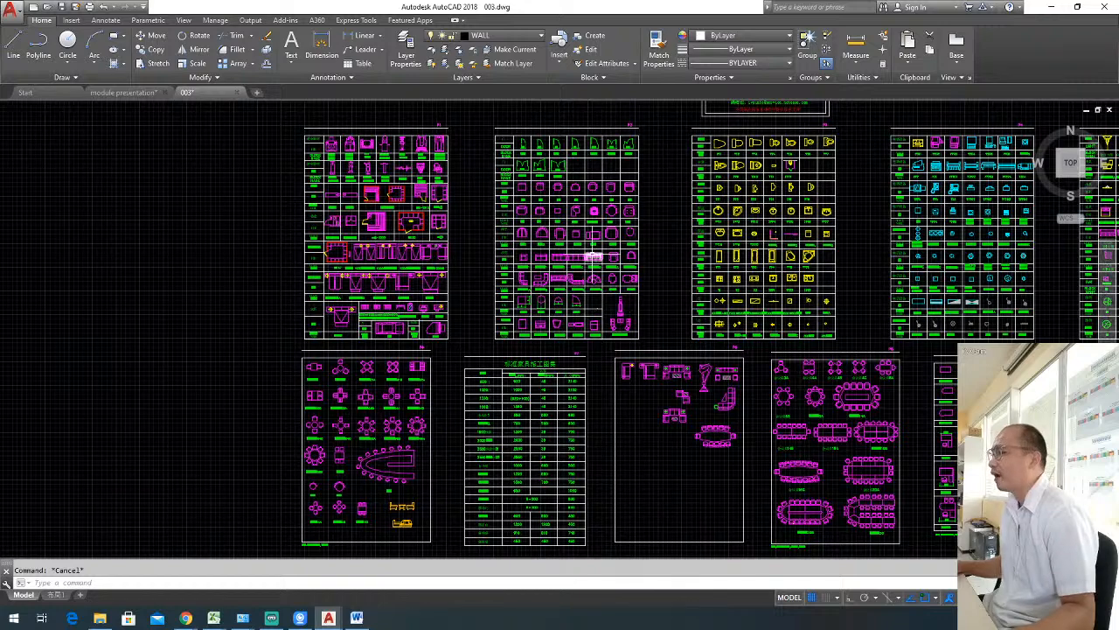
pyautogui.scroll(8, 592, 255)
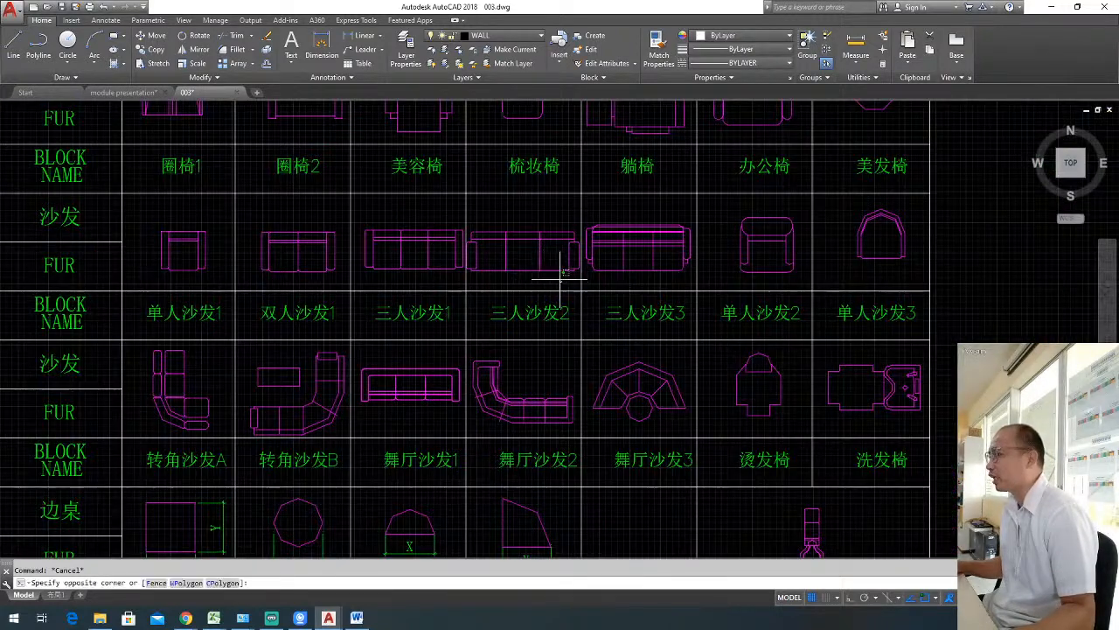
pyautogui.click(516, 227)
pyautogui.scroll(-2, 577, 207)
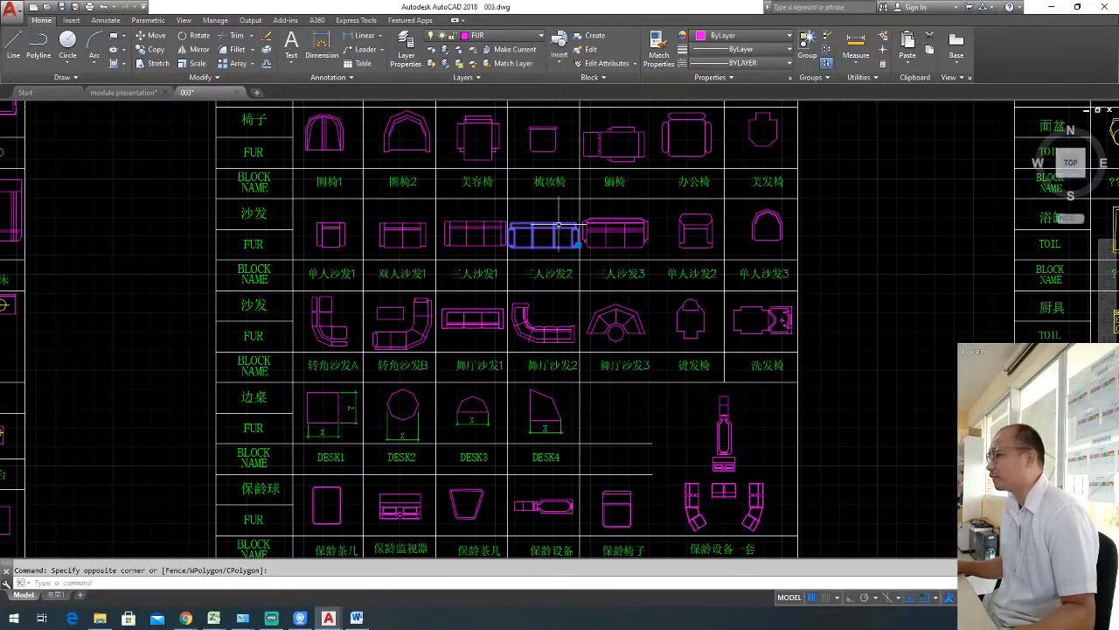
pyautogui.press('Escape')
# Copy the 转角沙发B corner sofa block with its table from 003 and paste it into the module presentation drawing.
pyautogui.click(428, 346)
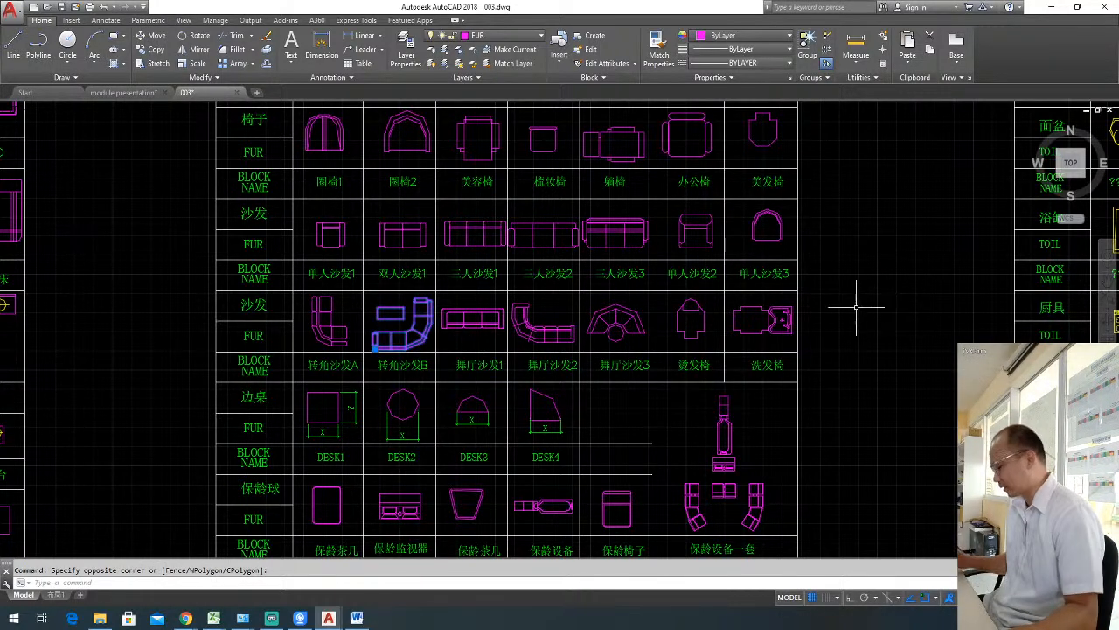
pyautogui.hotkey('ctrl', 'c')
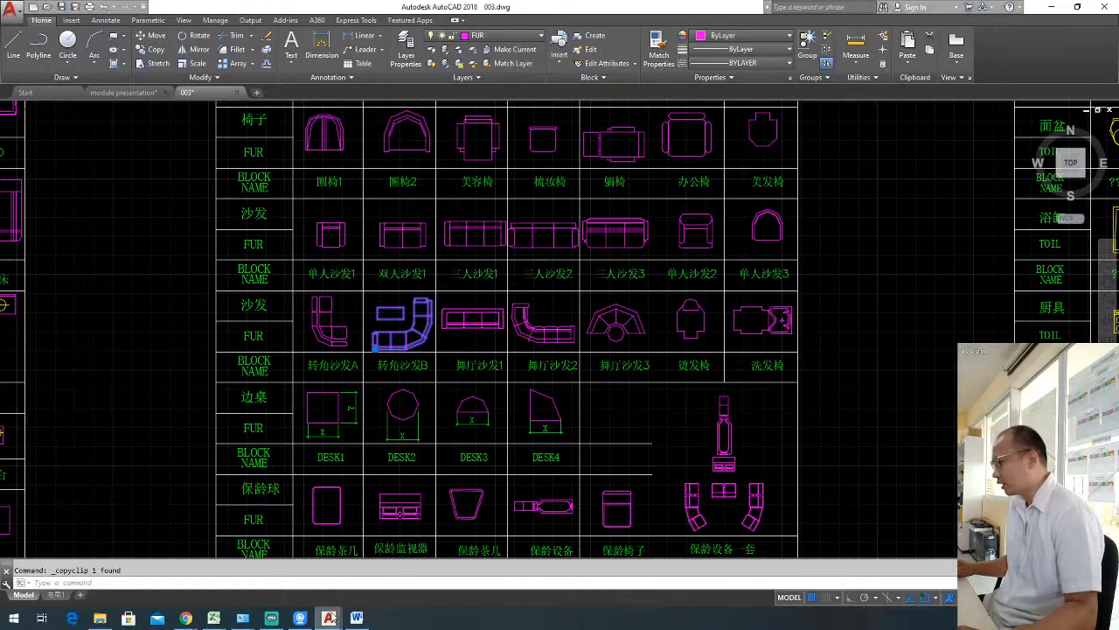
pyautogui.moveTo(328, 617)
pyautogui.click(262, 560)
pyautogui.moveTo(784, 387); pyautogui.dragTo(617, 378, button='middle')
pyautogui.hotkey('ctrl', 'v')
pyautogui.scroll(-4, 629, 365)
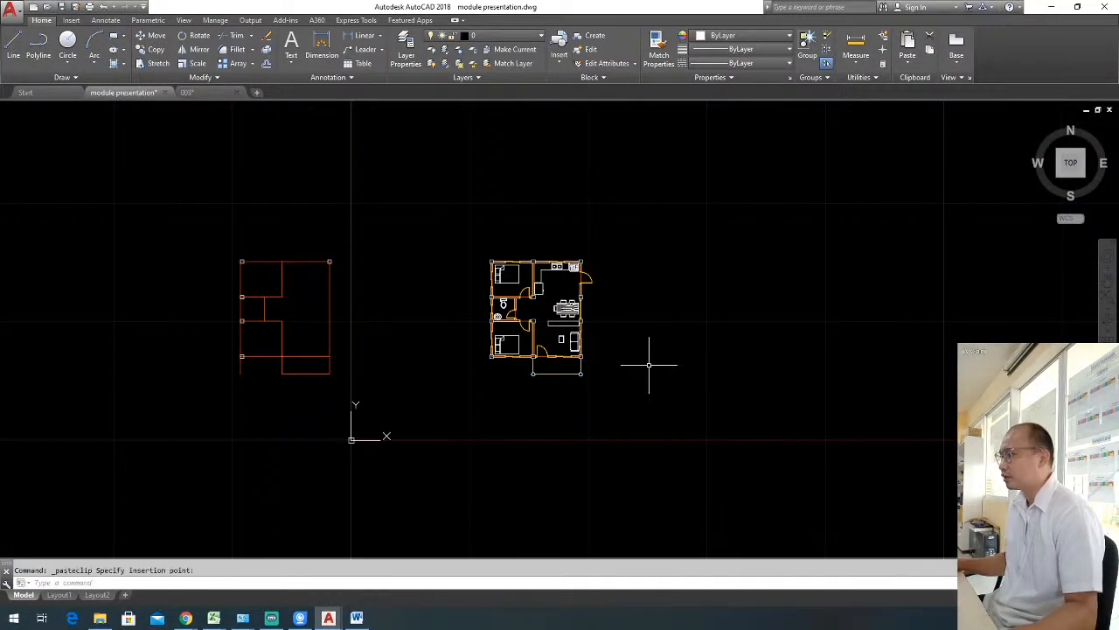
pyautogui.click(649, 375)
pyautogui.scroll(-2, 632, 308)
pyautogui.scroll(-2, 634, 312)
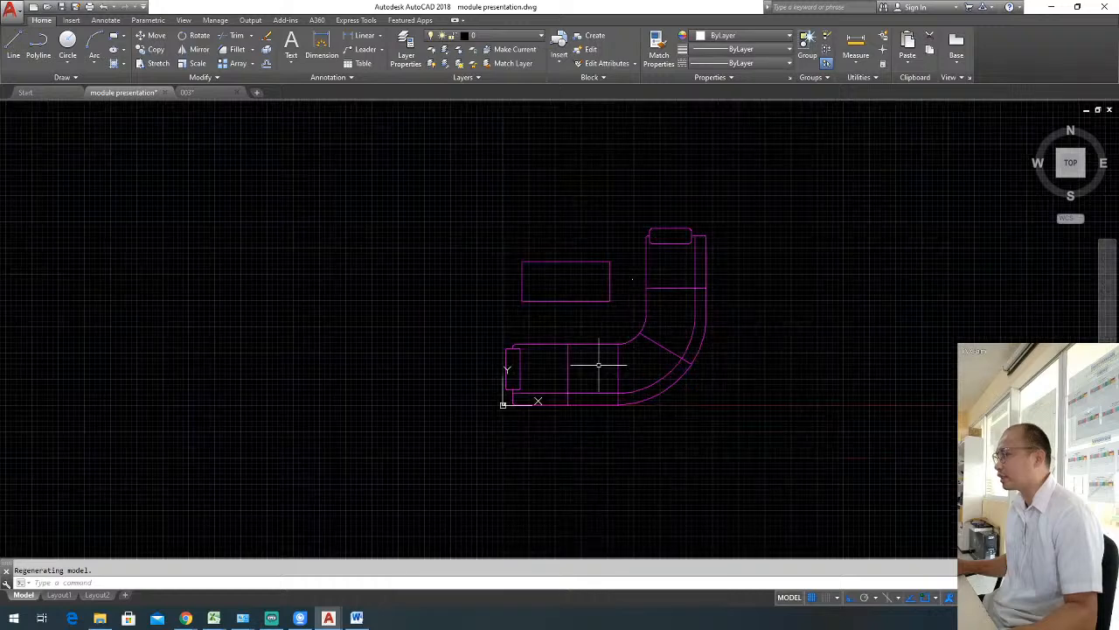
pyautogui.scroll(4, 595, 367)
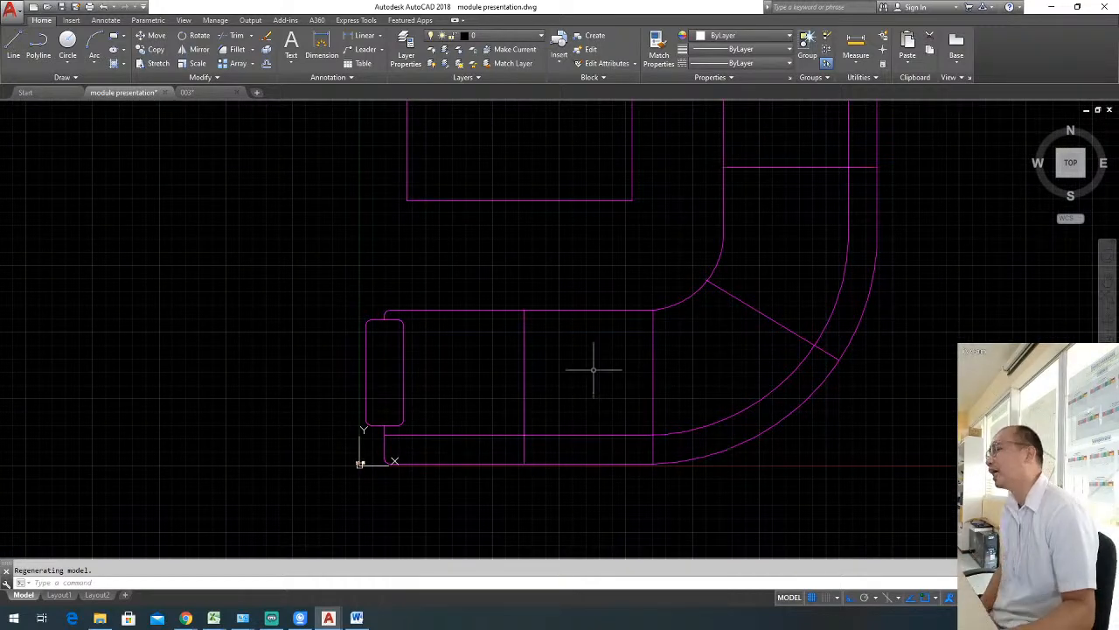
pyautogui.scroll(-2, 597, 342)
pyautogui.click(604, 348)
pyautogui.click(573, 300)
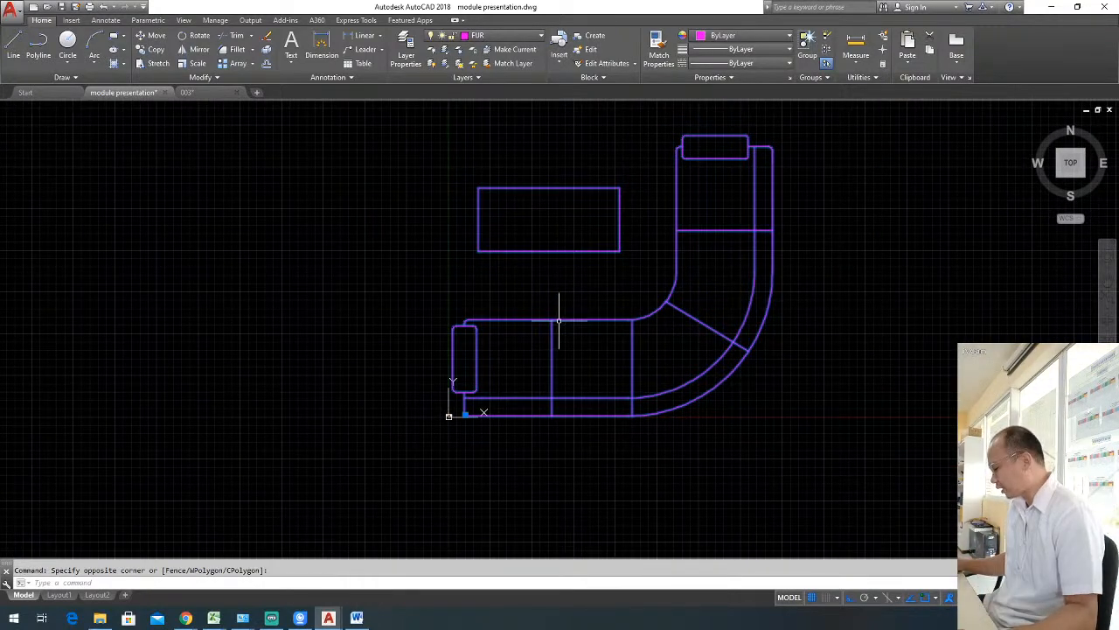
pyautogui.write('m')
pyautogui.press('space')
pyautogui.press('Escape')
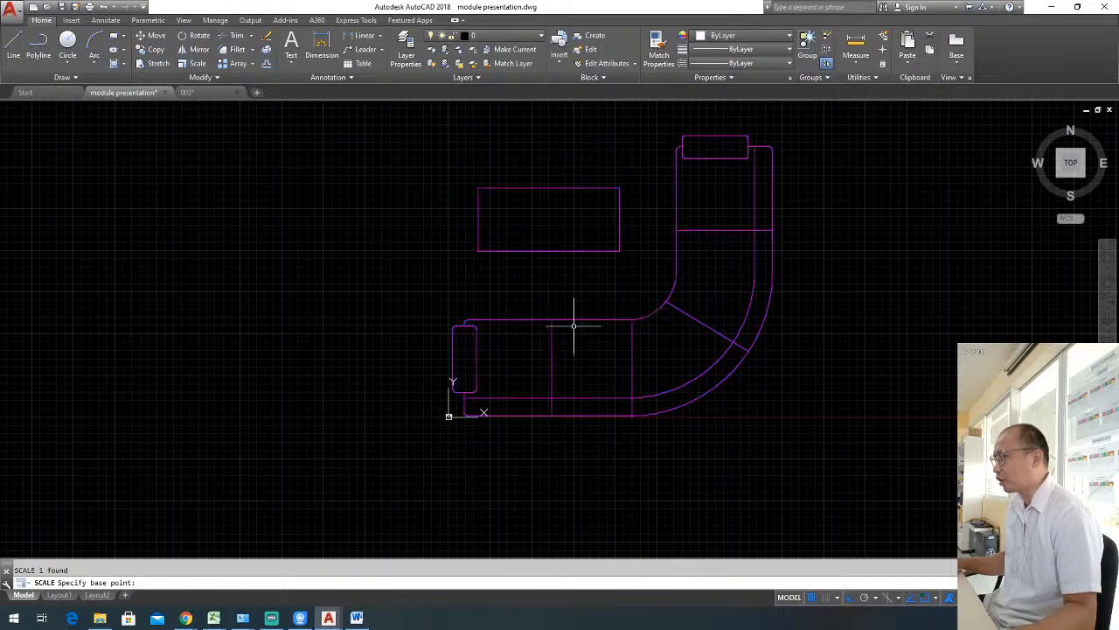
pyautogui.click(603, 341)
pyautogui.click(550, 229)
pyautogui.press('Escape')
# Scale the pasted corner sofa and table block by a factor of .001.
pyautogui.click(607, 340)
pyautogui.click(530, 250)
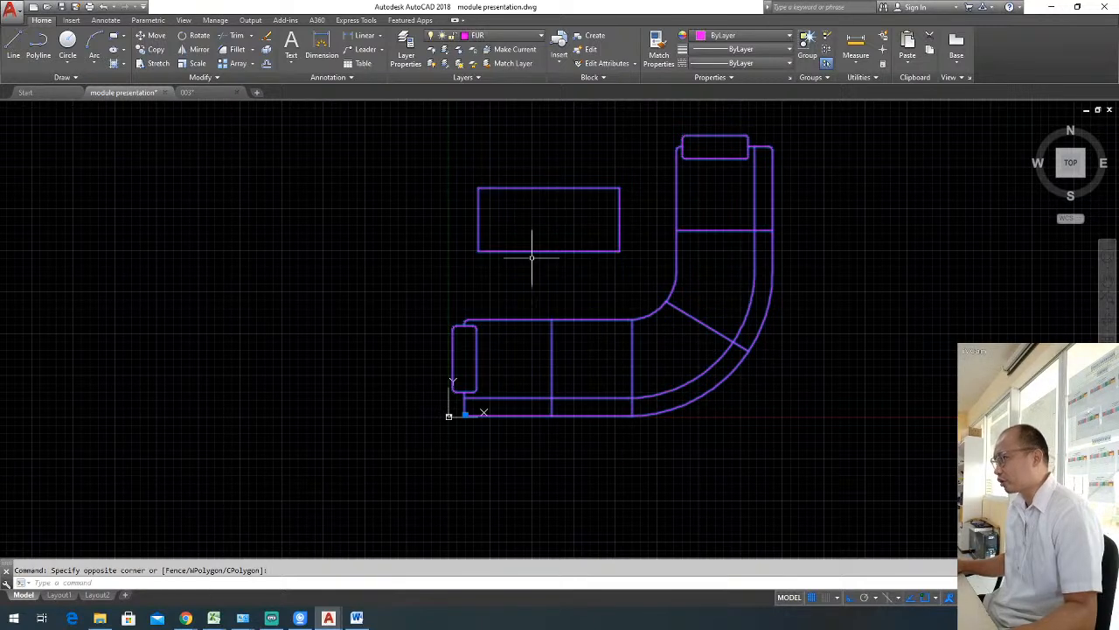
pyautogui.write('sc')
pyautogui.press('space')
pyautogui.click(509, 377)
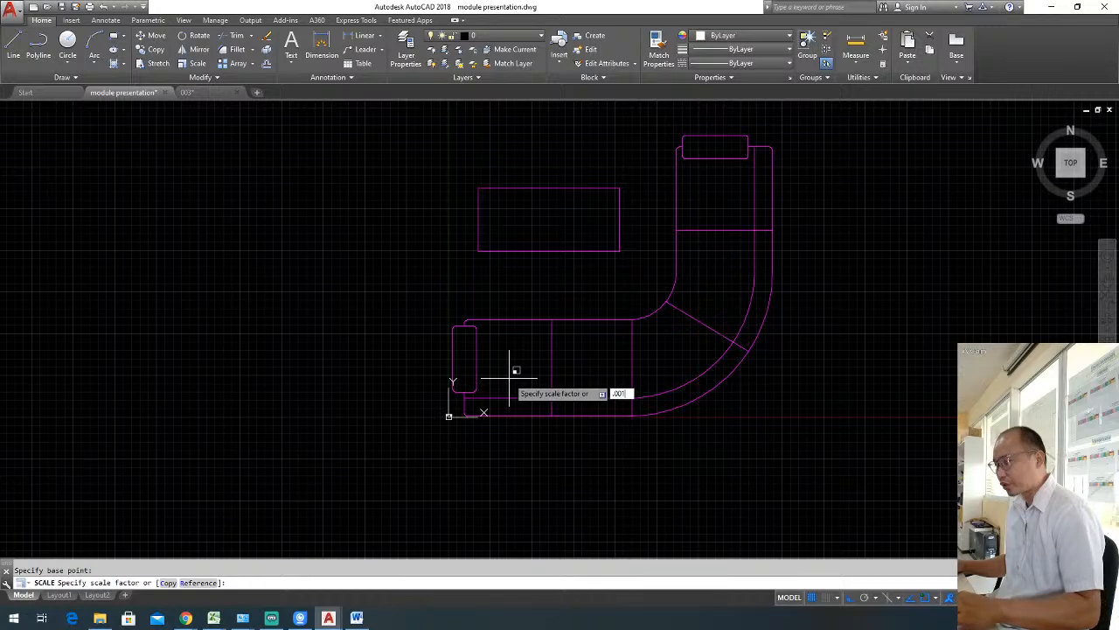
pyautogui.press('Return')
# Move the scaled-down corner sofa block, with Ortho off, to the empty area just outside the living room's east wall.
pyautogui.scroll(4, 509, 377)
pyautogui.click(499, 352)
pyautogui.click(541, 399)
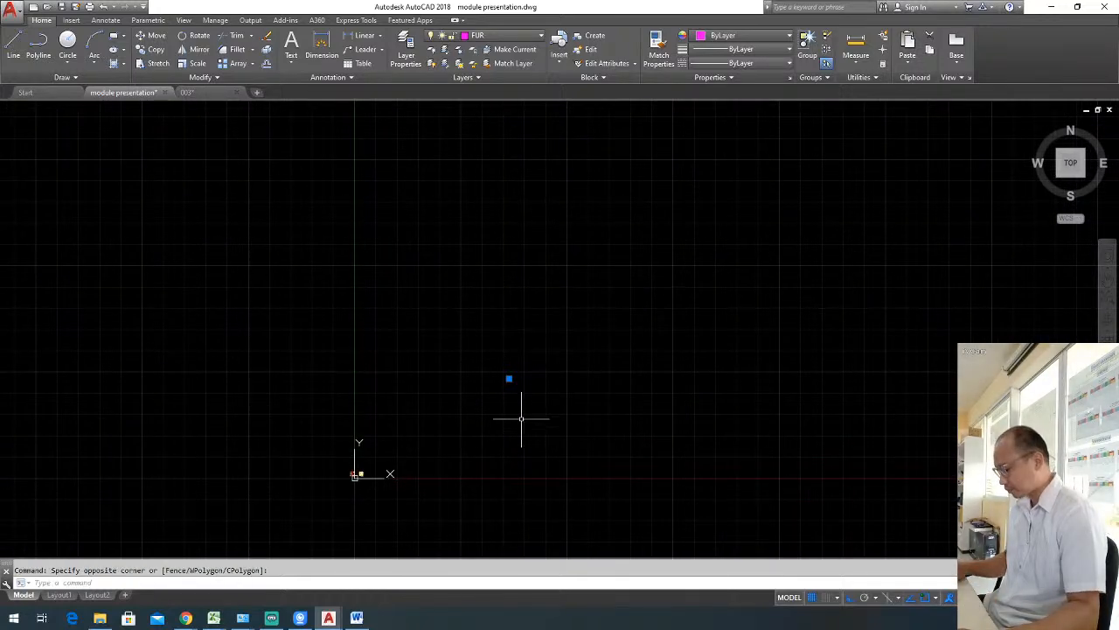
pyautogui.write('m')
pyautogui.press('space')
pyautogui.scroll(2, 514, 406)
pyautogui.click(502, 336)
pyautogui.scroll(-3, 503, 342)
pyautogui.scroll(2, 432, 397)
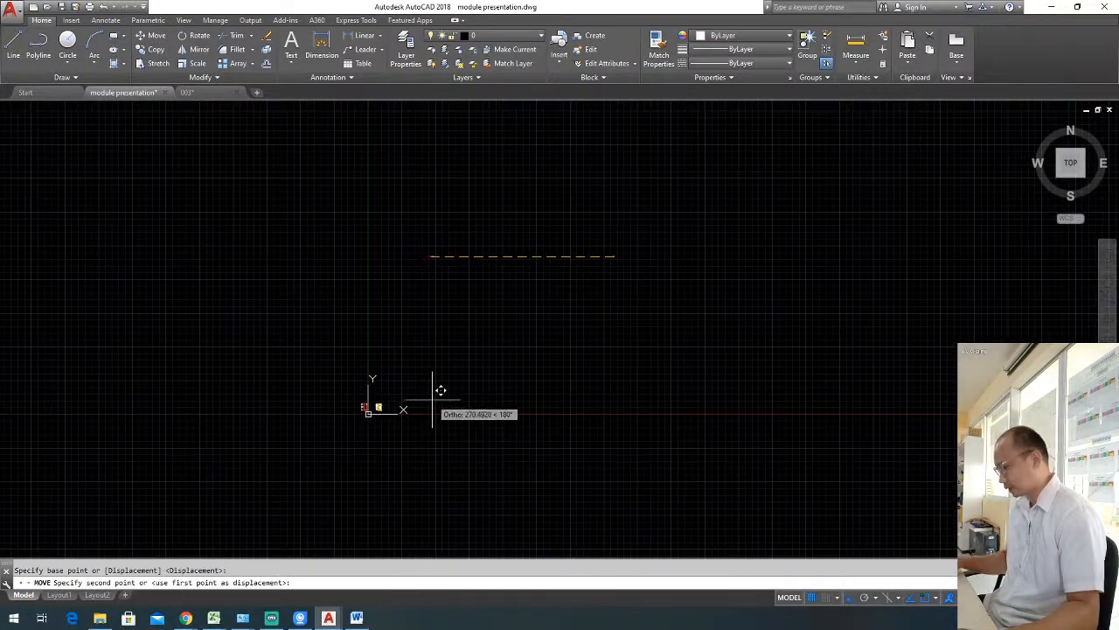
pyautogui.press('F8')
pyautogui.scroll(-5, 428, 420)
pyautogui.scroll(4, 494, 367)
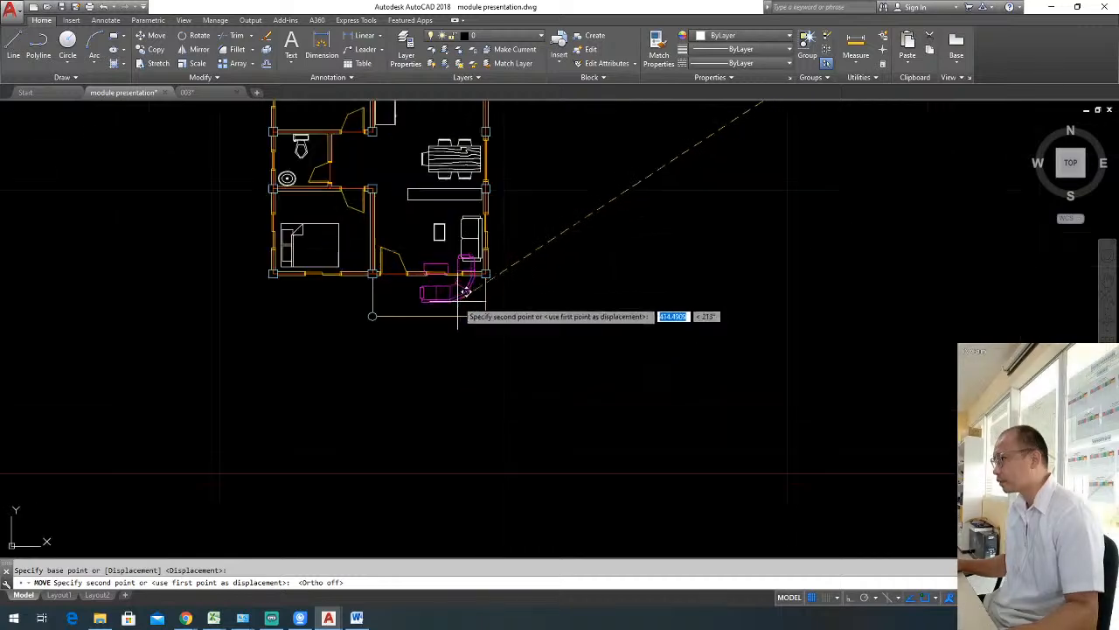
pyautogui.moveTo(457, 301); pyautogui.dragTo(475, 368, button='middle')
pyautogui.scroll(4, 476, 345)
pyautogui.click(709, 345)
pyautogui.press('Escape')
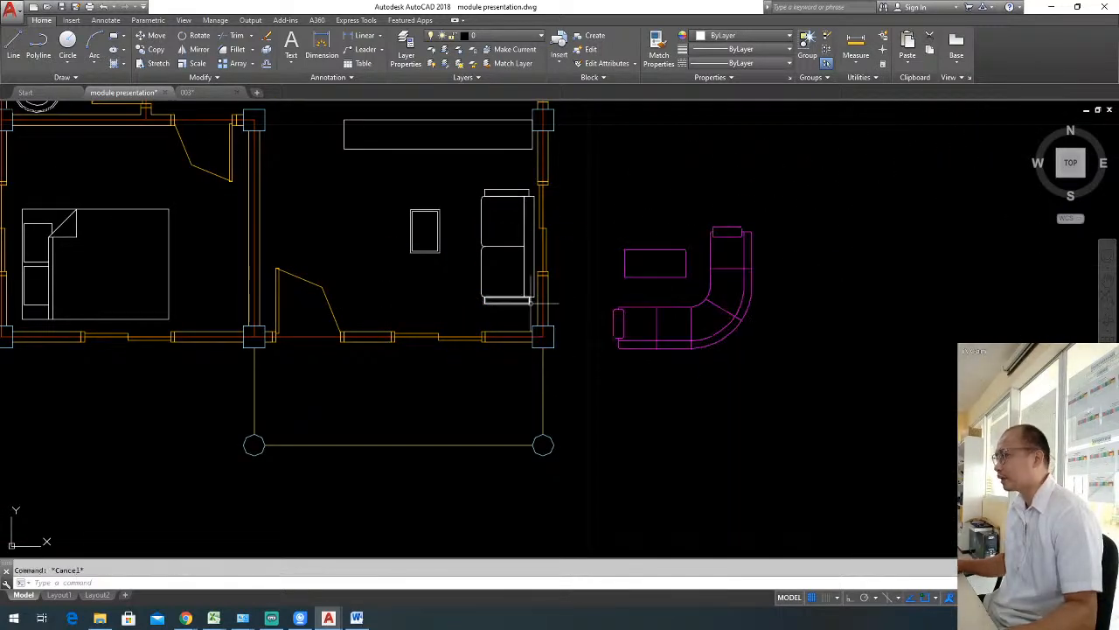
# Erase the white straight sofa and small table from the living room.
pyautogui.click(530, 302)
pyautogui.click(356, 174)
pyautogui.press('Delete')
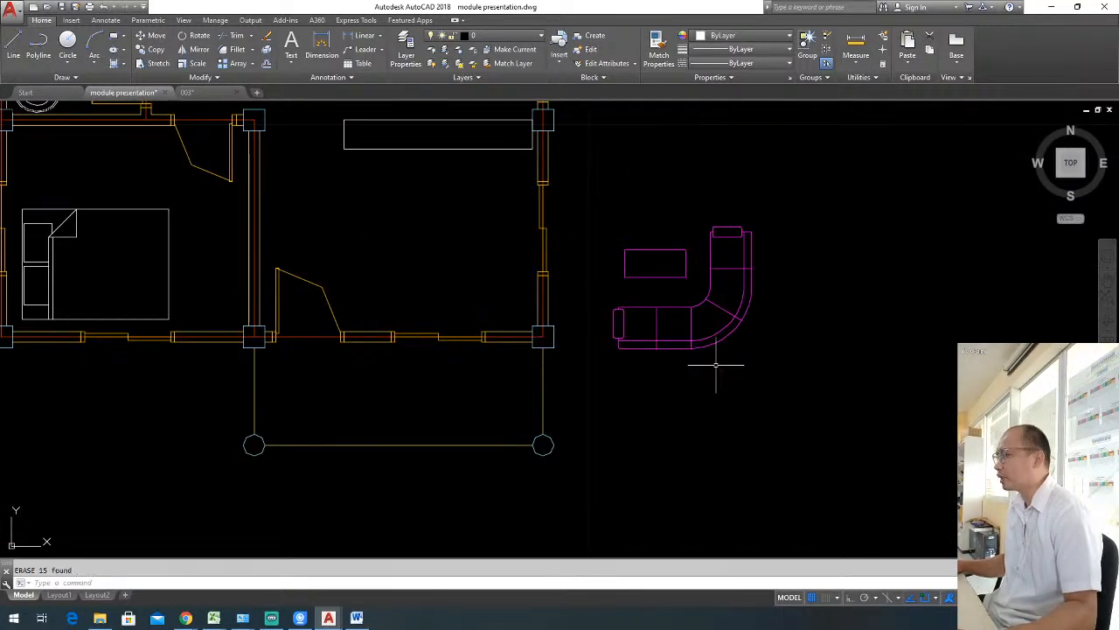
# Move the magenta corner sofa block into the living room's southeast corner, against the exterior walls.
pyautogui.click(670, 274)
pyautogui.press('m')
pyautogui.press('Return')
pyautogui.click(951, 411)
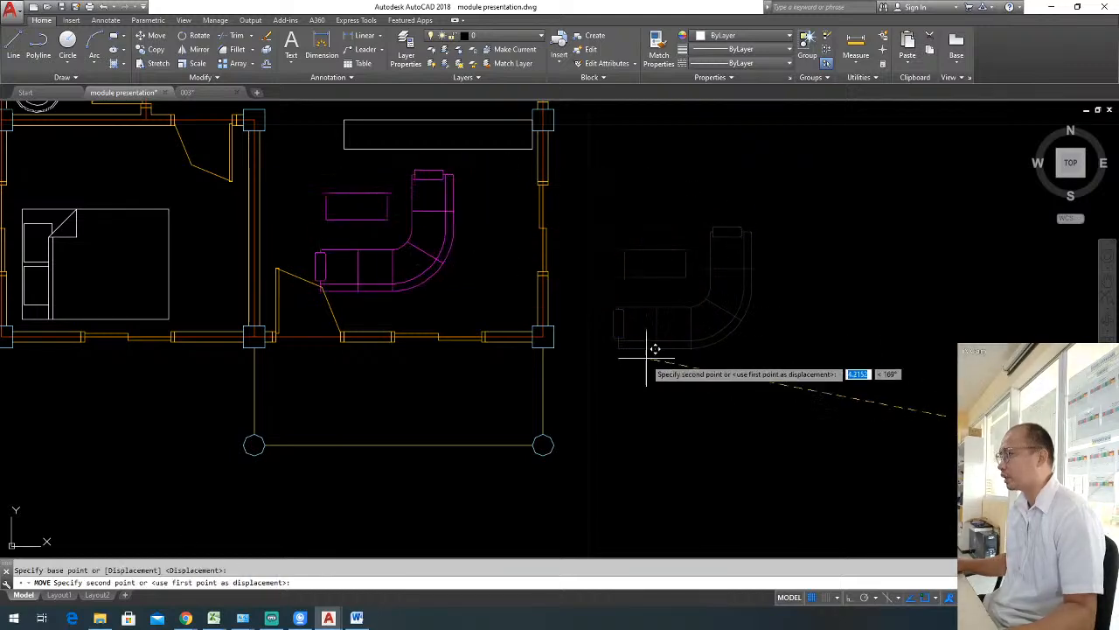
pyautogui.click(726, 389)
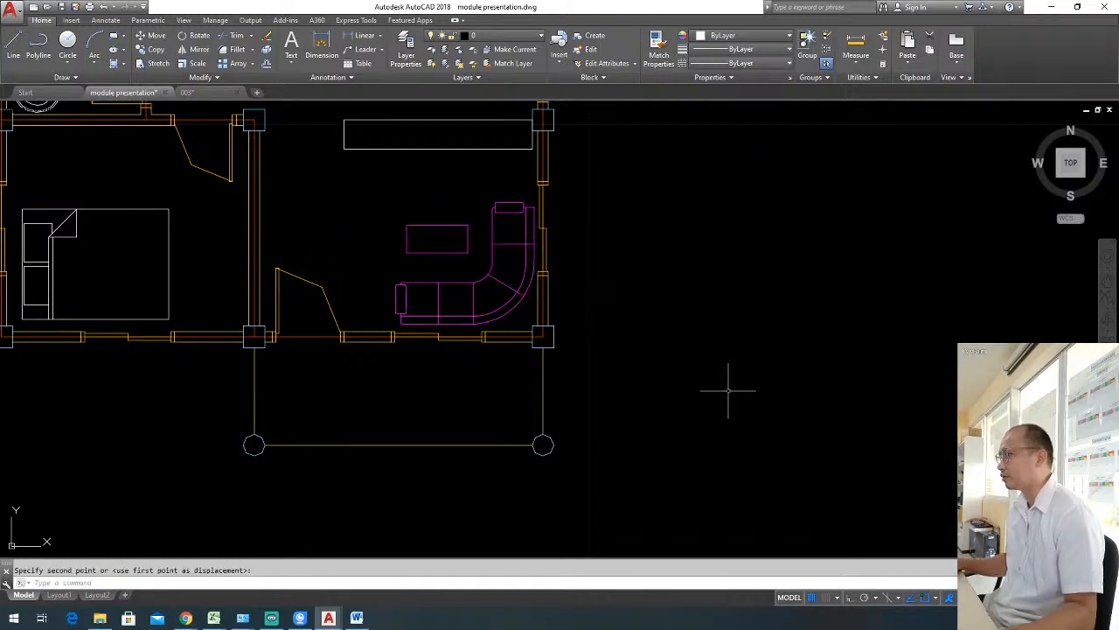
pyautogui.press('Escape')
pyautogui.scroll(-4, 530, 316)
pyautogui.moveTo(497, 323); pyautogui.dragTo(526, 368, button='middle')
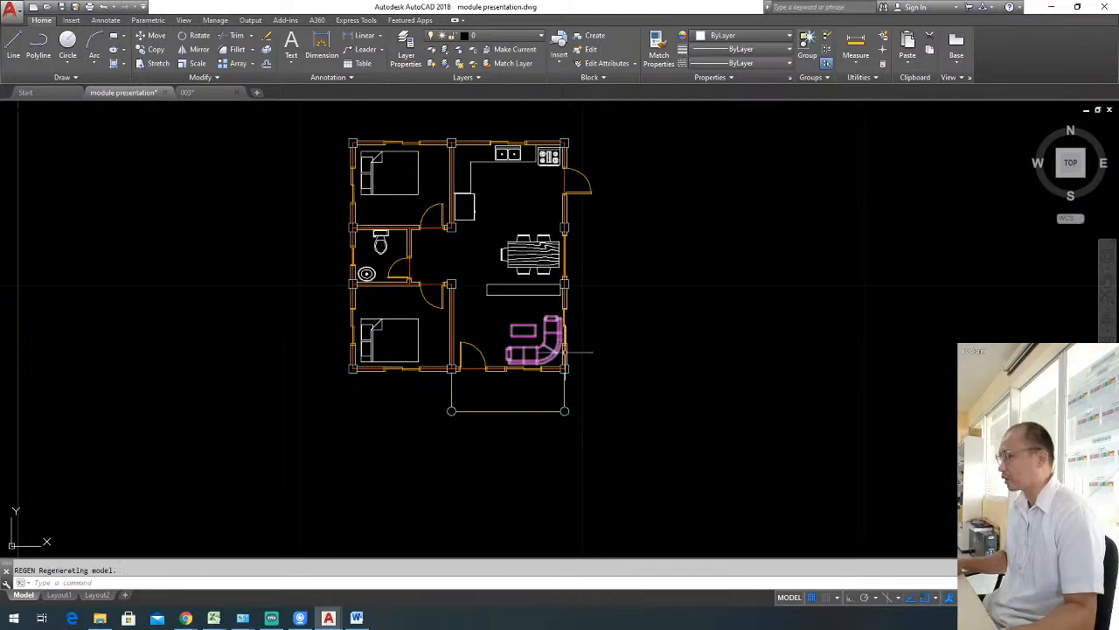
pyautogui.moveTo(625, 346); pyautogui.dragTo(704, 378, button='middle')
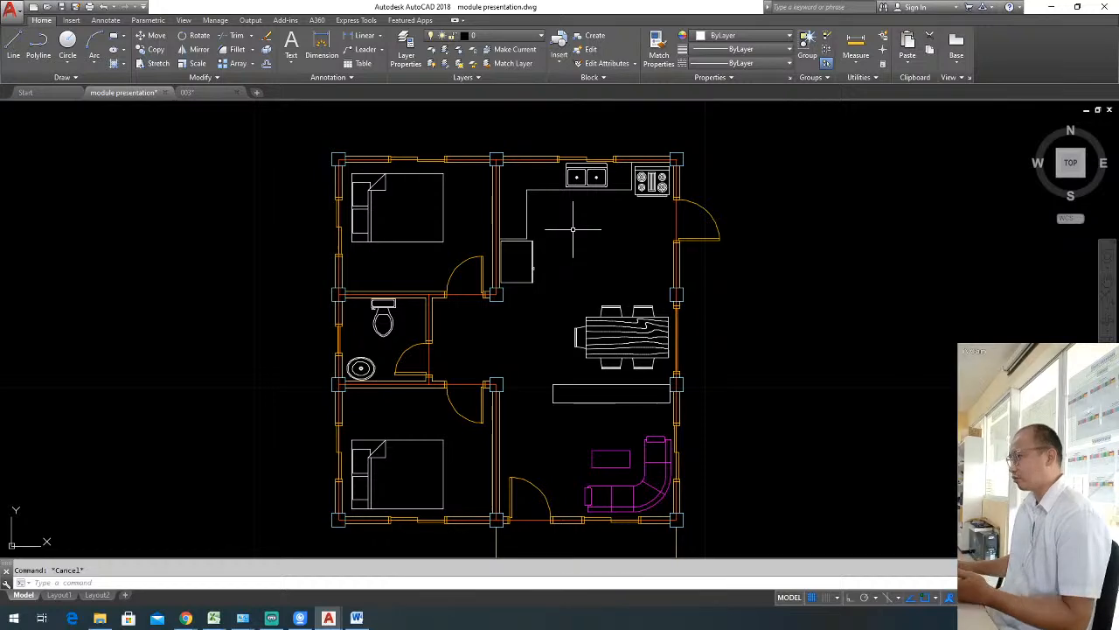
pyautogui.scroll(2, 602, 253)
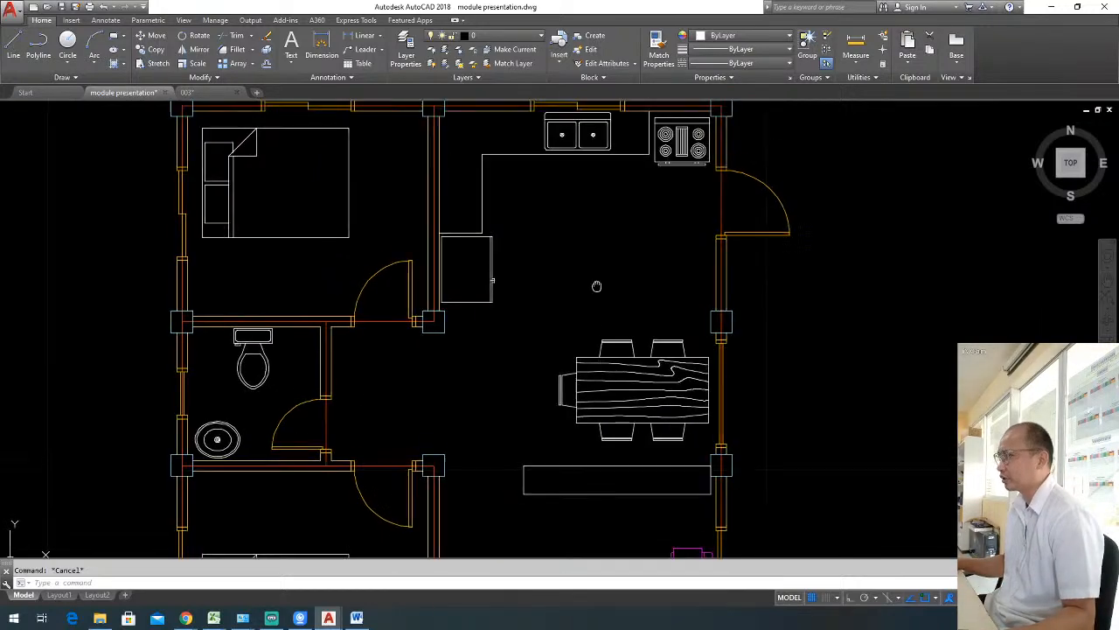
pyautogui.scroll(-2, 575, 229)
pyautogui.scroll(2, 551, 232)
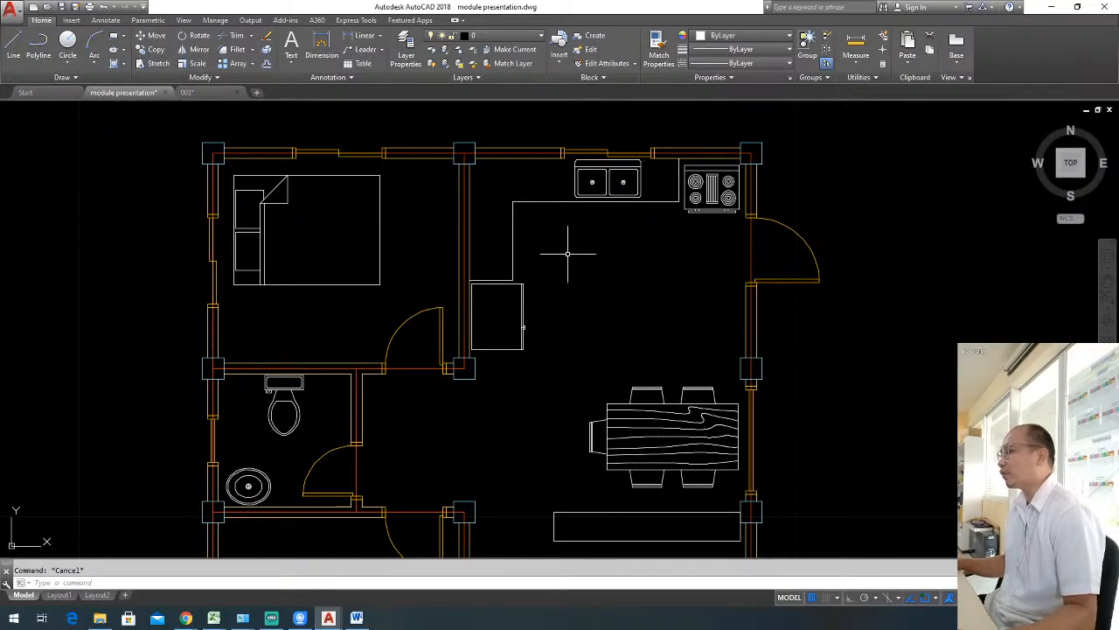
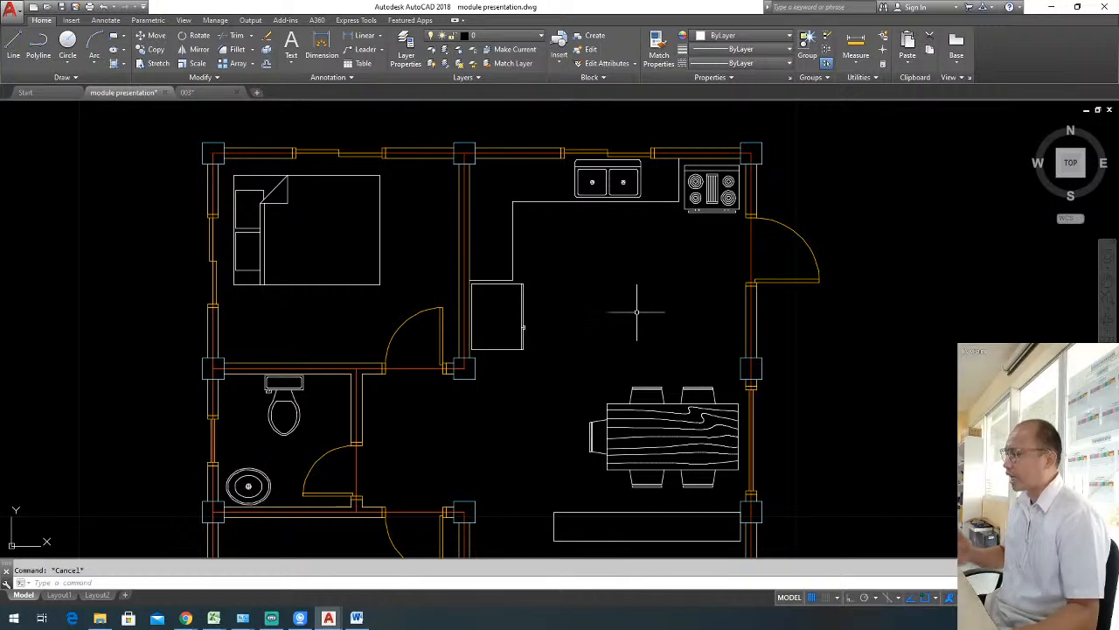
# Hatch the L-shaped kitchen counter around the sink with the ANSI37 pattern.
pyautogui.scroll(-2, 601, 317)
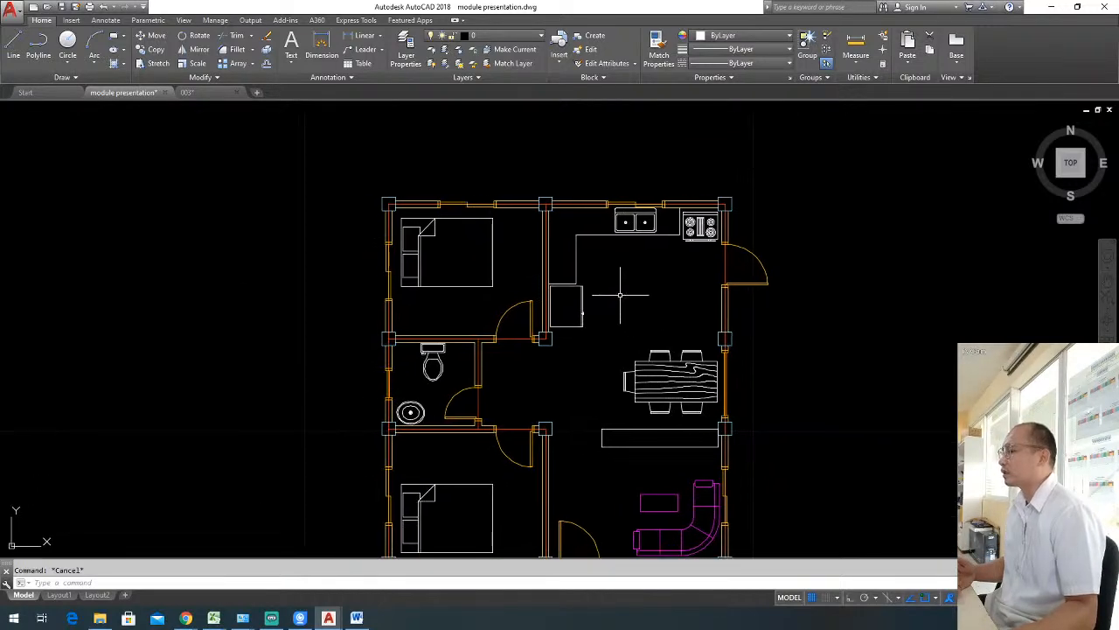
pyautogui.scroll(2, 620, 295)
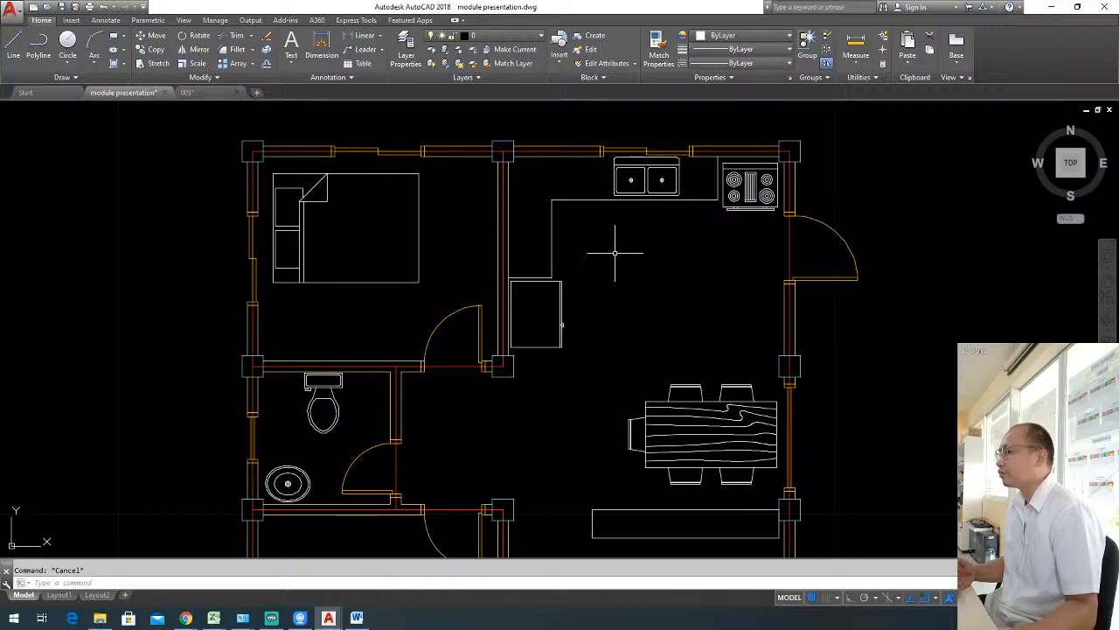
pyautogui.scroll(2, 615, 253)
pyautogui.moveTo(609, 247); pyautogui.dragTo(620, 324, button='middle')
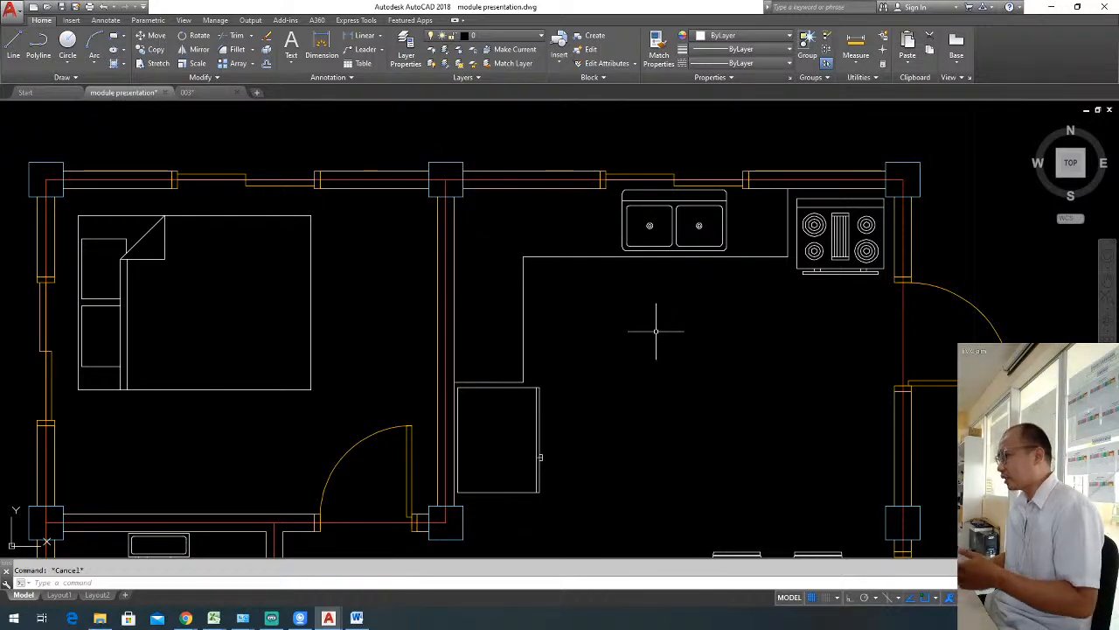
pyautogui.write('H')
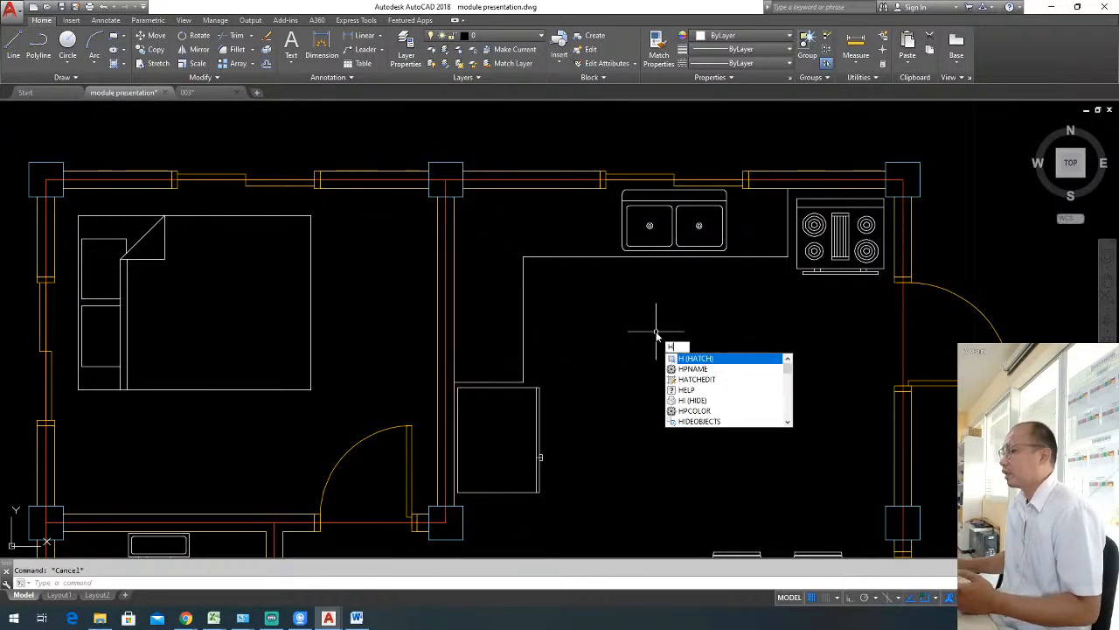
pyautogui.press('Return')
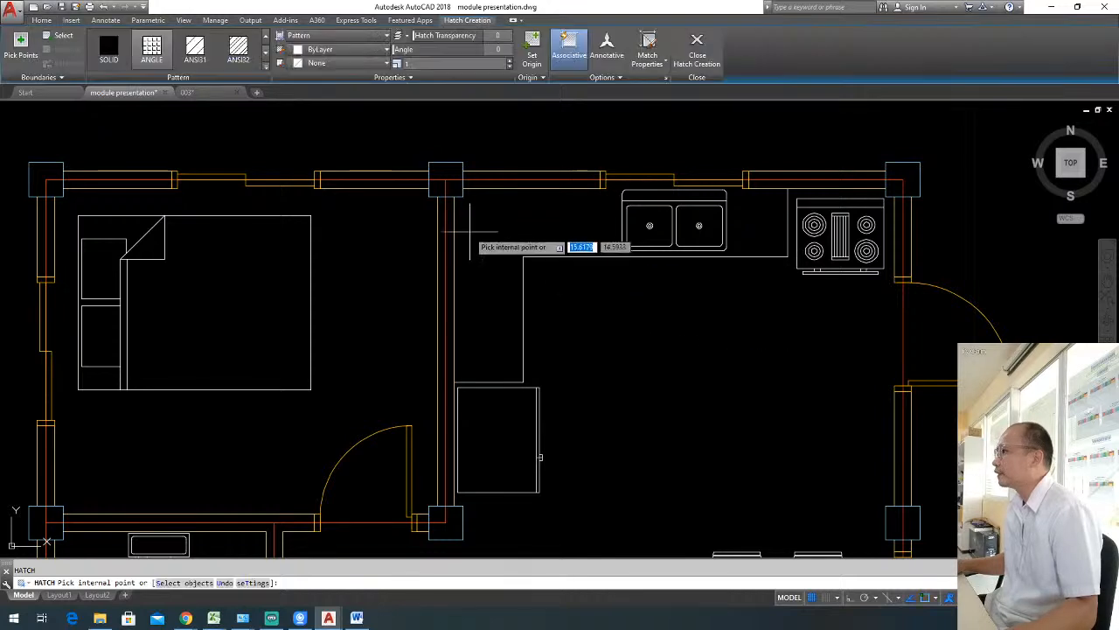
pyautogui.click(266, 68)
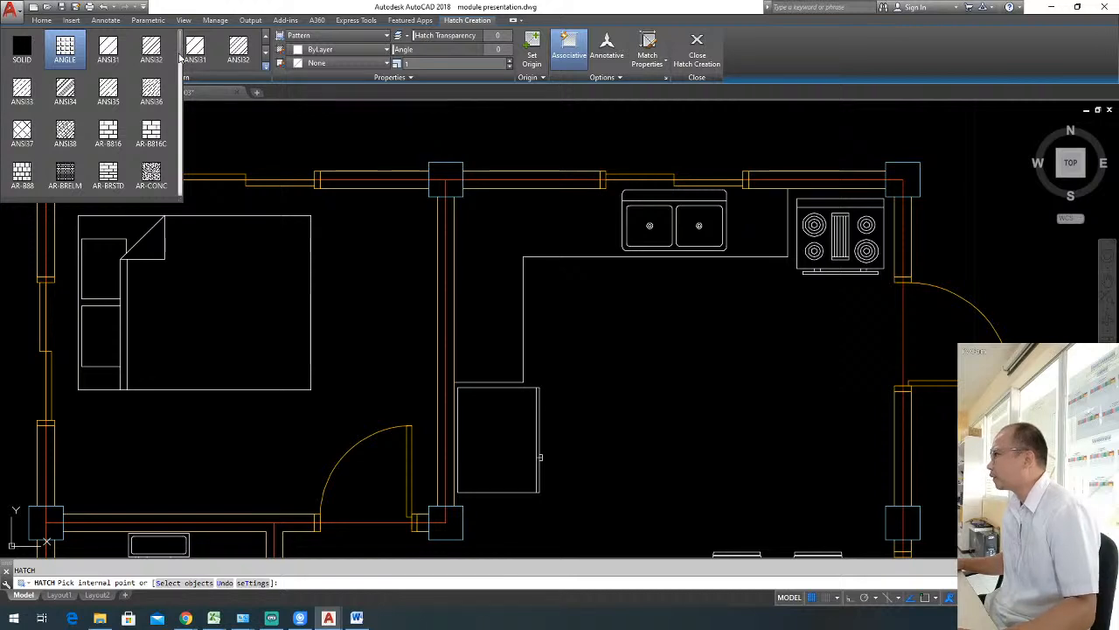
pyautogui.click(22, 131)
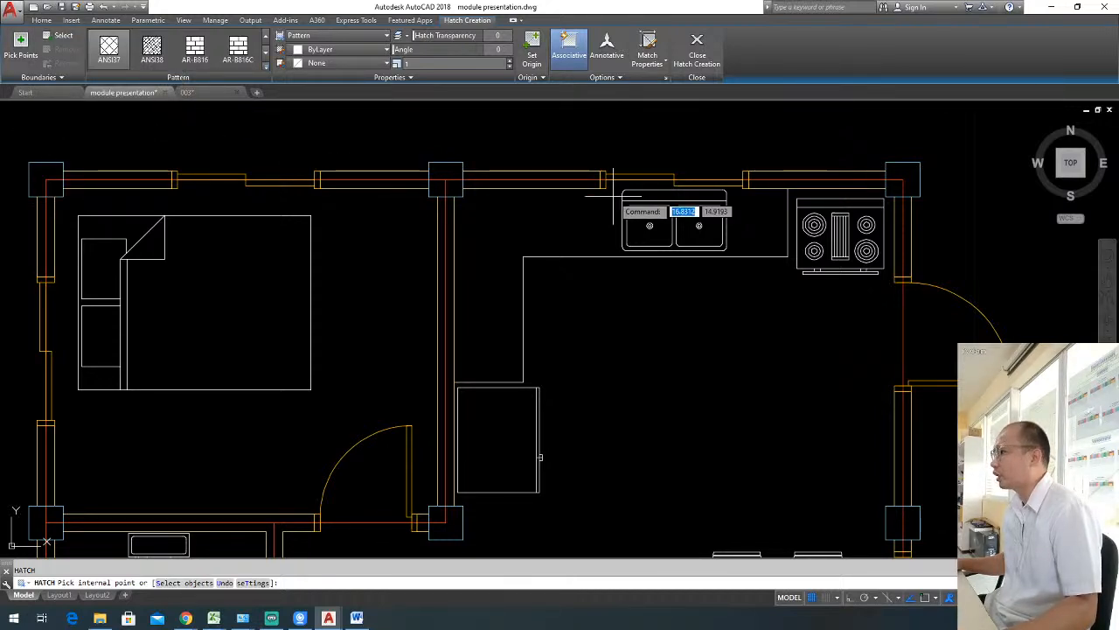
pyautogui.click(534, 225)
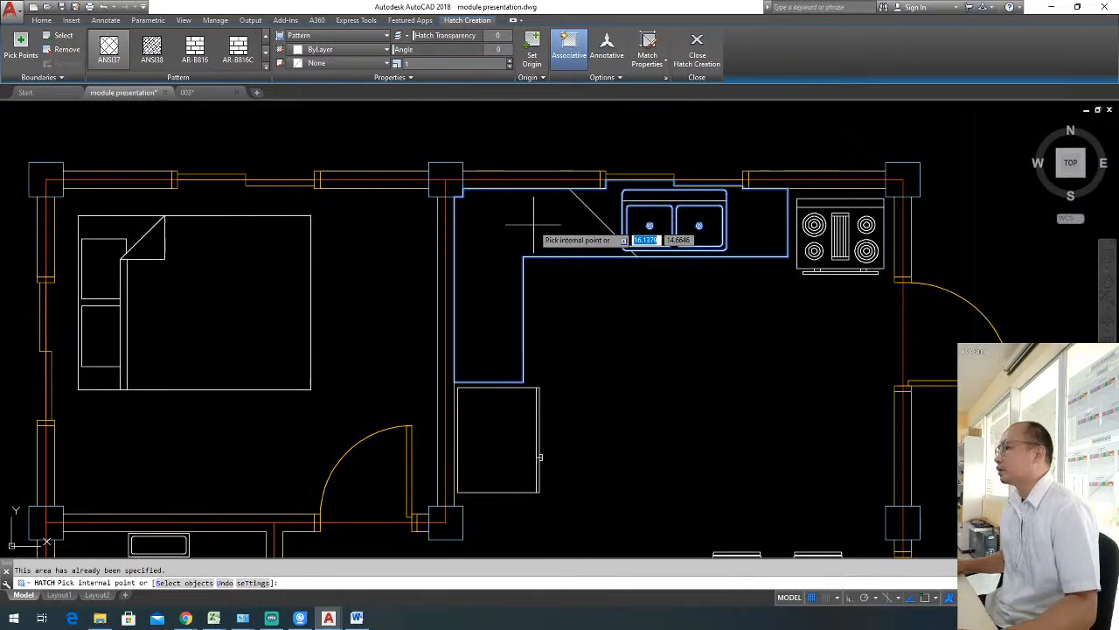
pyautogui.press('Return')
pyautogui.press('Escape')
# Draw a rectangle on the empty kitchen floor south of the sink.
pyautogui.moveTo(630, 322); pyautogui.dragTo(578, 292, button='middle')
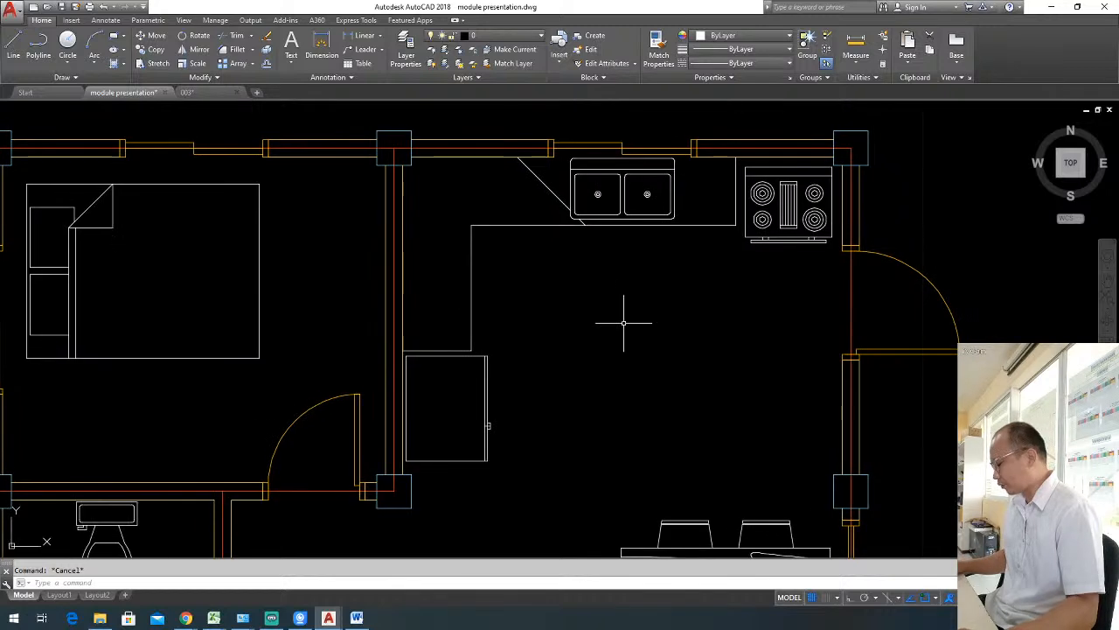
pyautogui.write('rec')
pyautogui.press('Return')
pyautogui.click(568, 278)
pyautogui.click(714, 378)
pyautogui.press('Escape')
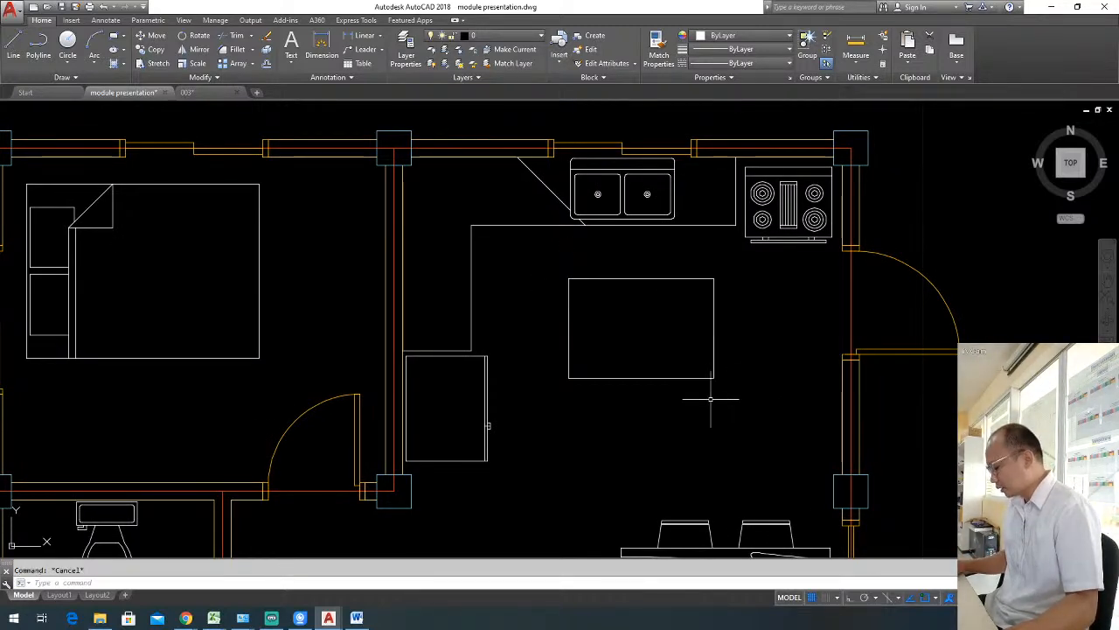
# Open the rectangle's lower-right corner by trimming it against two lines drawn from its interior, and erase those lines.
pyautogui.write('l')
pyautogui.press('Return')
pyautogui.click(666, 334)
pyautogui.click(746, 342)
pyautogui.press('Escape')
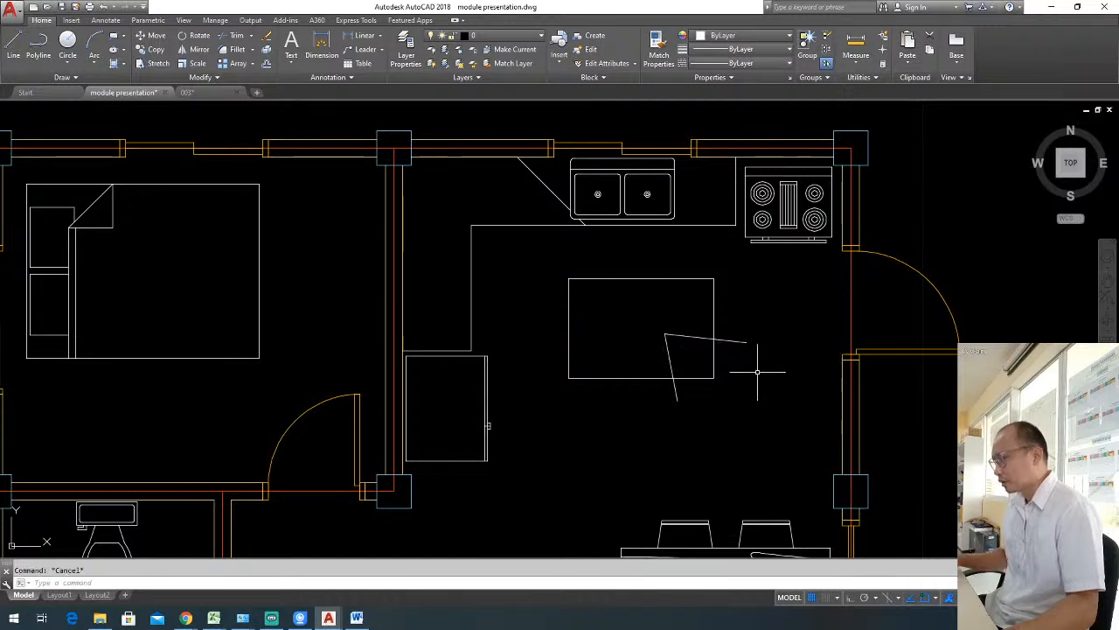
pyautogui.write('tr')
pyautogui.press('Return')
pyautogui.press('Escape')
pyautogui.moveTo(688, 352); pyautogui.dragTo(644, 320)
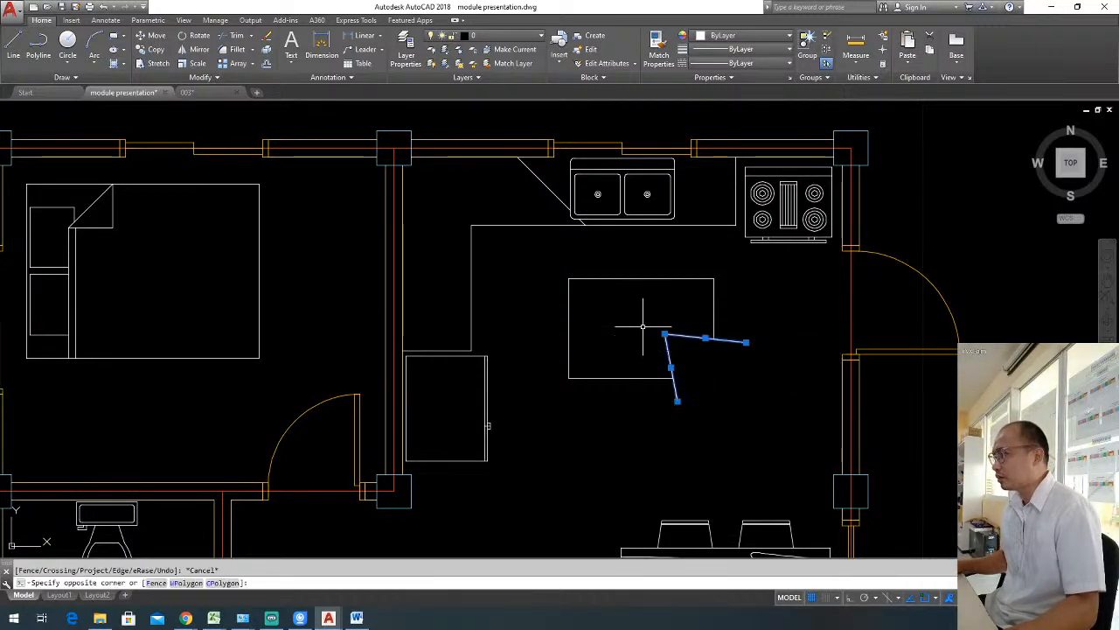
pyautogui.press('Delete')
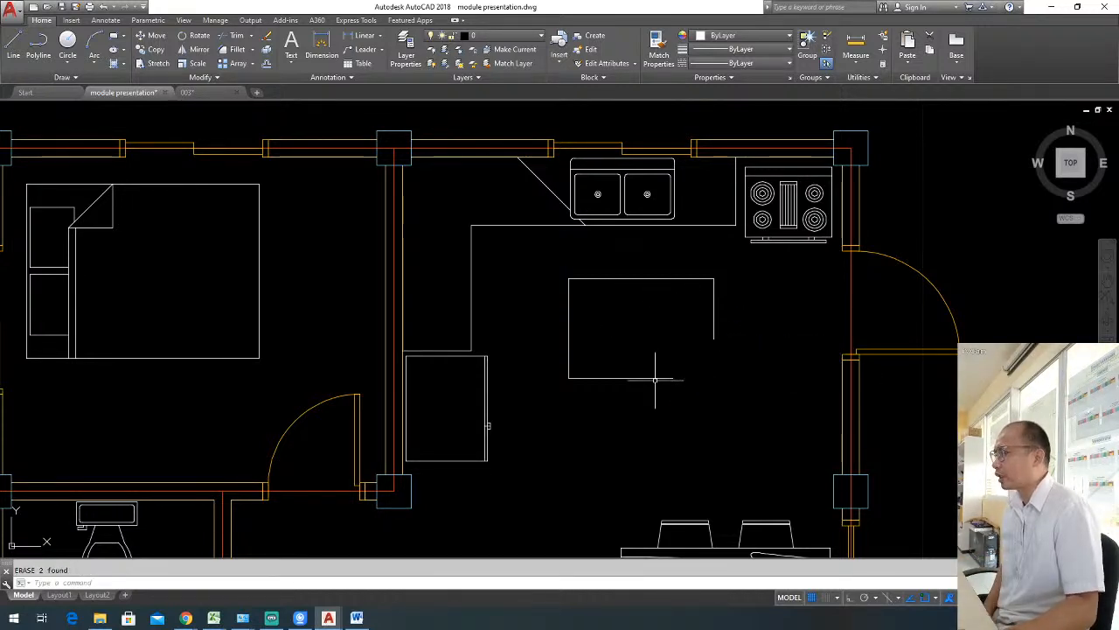
# Try to hatch inside the open-cornered rectangle with the ANSI37 pattern, and erase the resulting hatch.
pyautogui.scroll(-2, 670, 368)
pyautogui.moveTo(670, 368); pyautogui.dragTo(654, 320, button='middle')
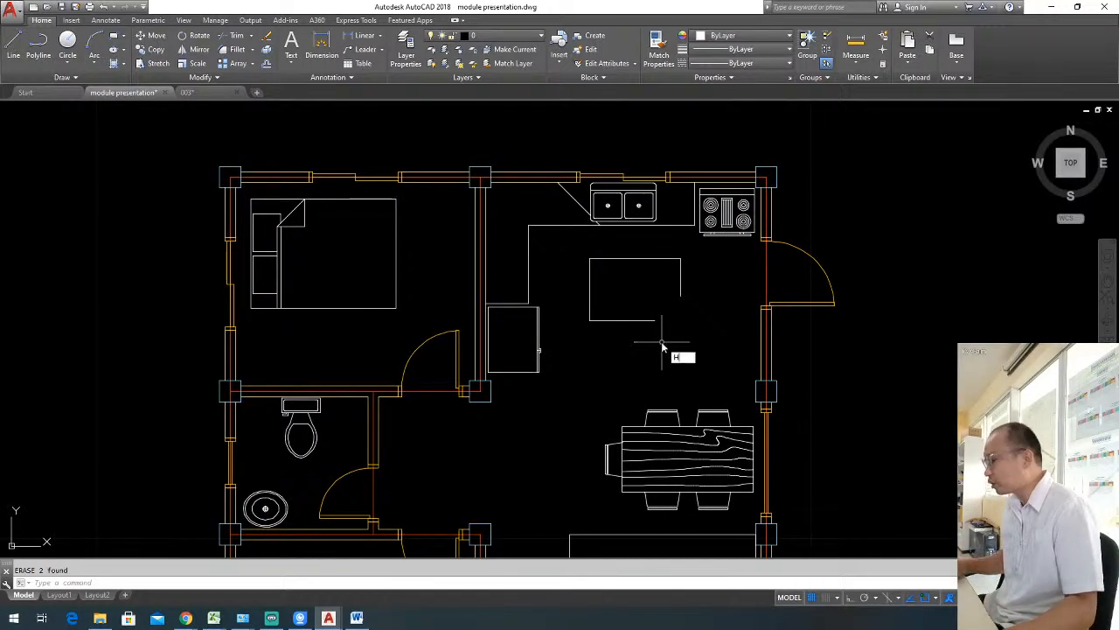
pyautogui.write('H')
pyautogui.press('Return')
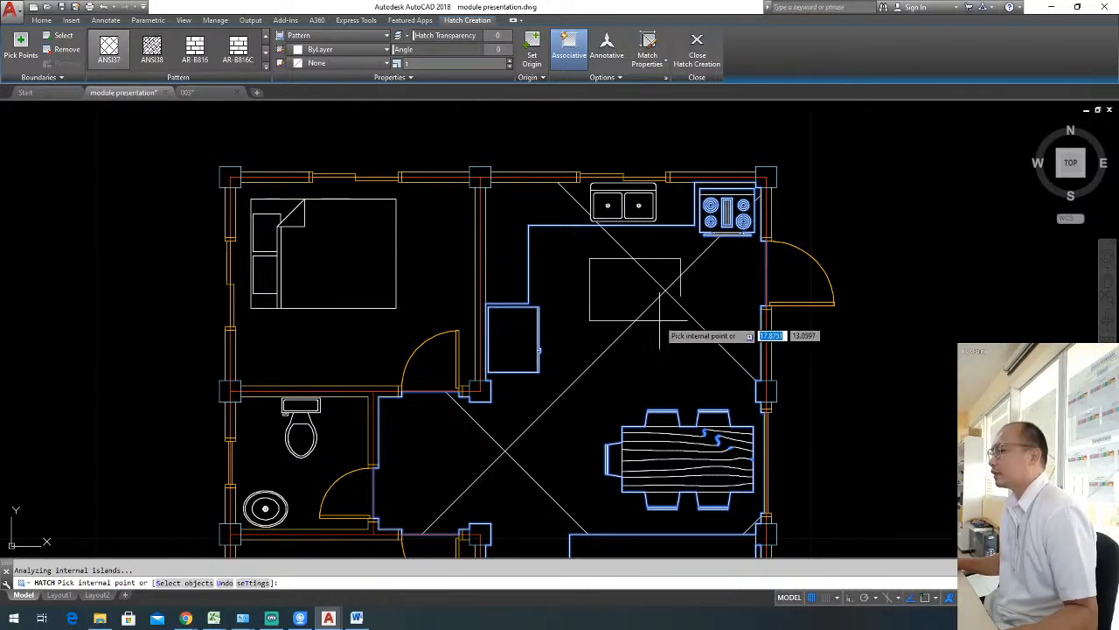
pyautogui.scroll(-2, 654, 354)
pyautogui.moveTo(622, 432)
pyautogui.mouseDown(button='middle')
pyautogui.moveTo(643, 306)
pyautogui.moveTo(660, 348)
pyautogui.mouseUp(button='middle')
pyautogui.scroll(2, 647, 341)
pyautogui.press('Escape')
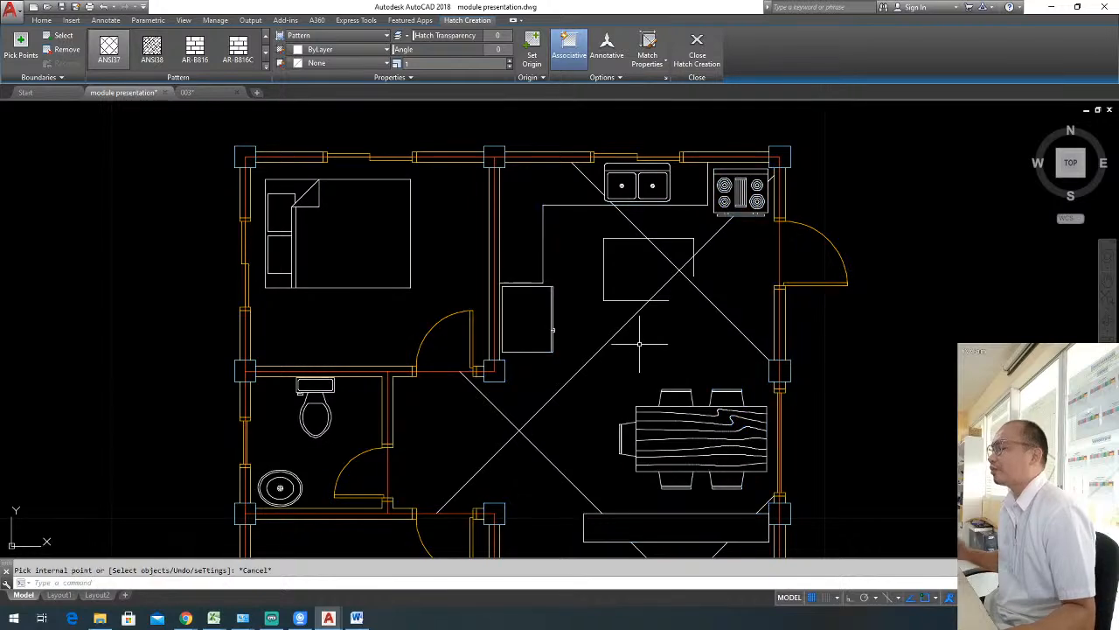
pyautogui.click(639, 343)
pyautogui.click(609, 326)
pyautogui.press('Delete')
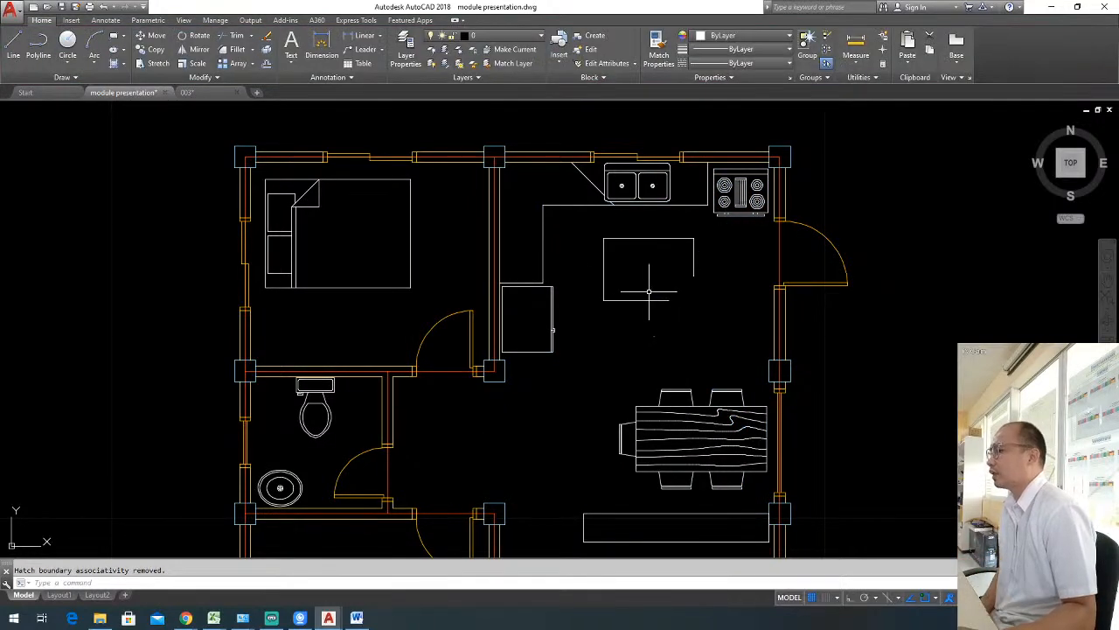
# Erase the open-cornered rectangle from the kitchen floor.
pyautogui.click(595, 230)
pyautogui.click(715, 325)
pyautogui.press('Delete')
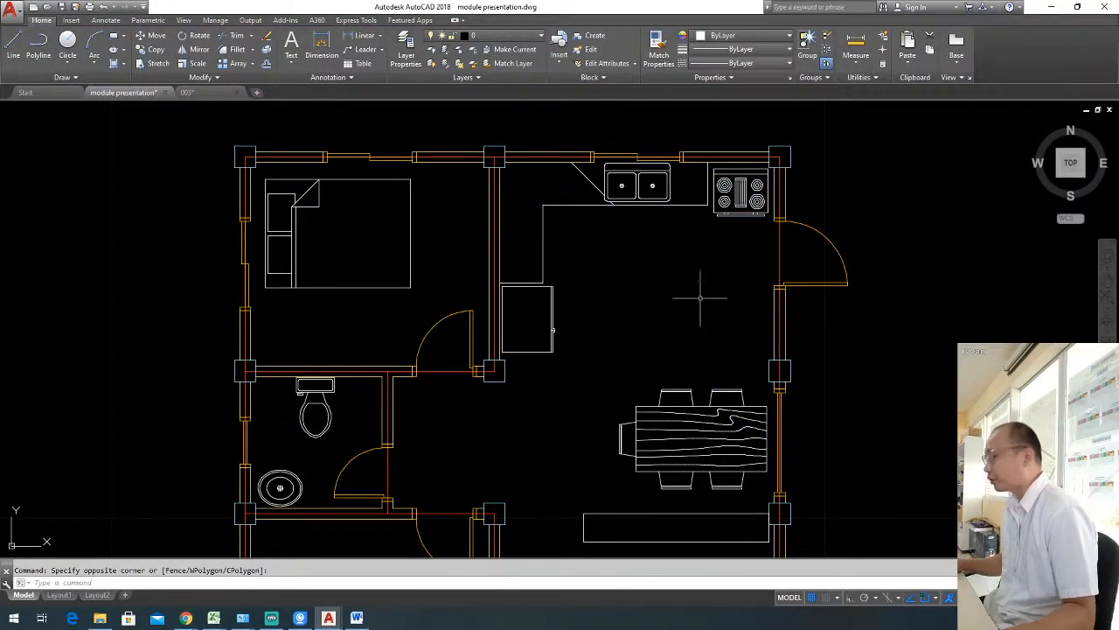
pyautogui.press('Escape')
# Reduce the kitchen counter hatch's scale through 0.5, 0.25 and 0.05 to 0.025.
pyautogui.scroll(2, 612, 188)
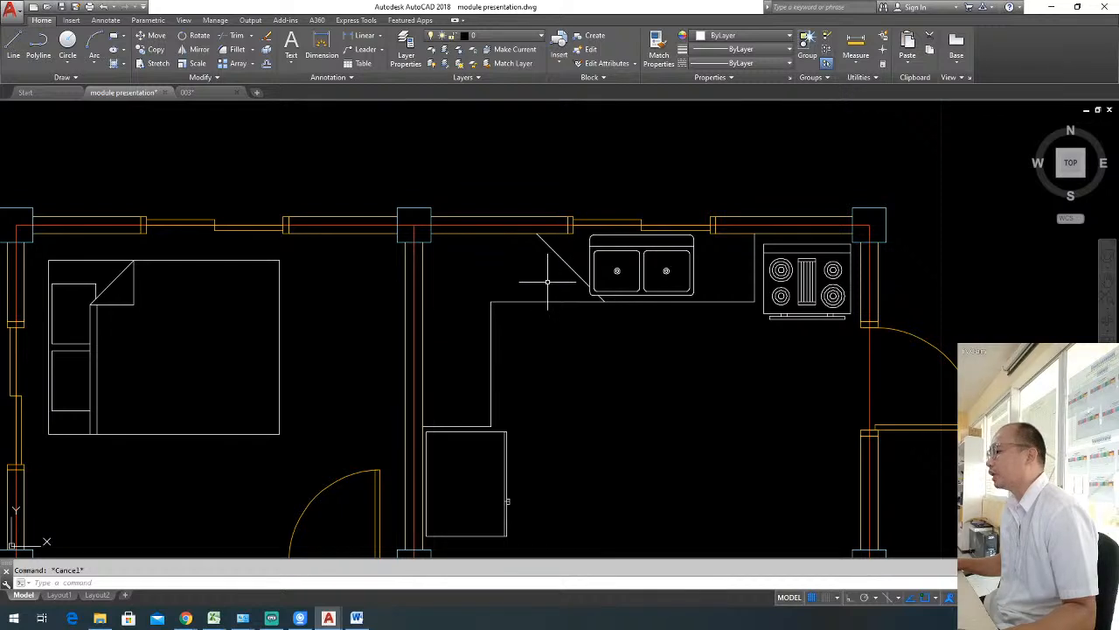
pyautogui.scroll(2, 548, 280)
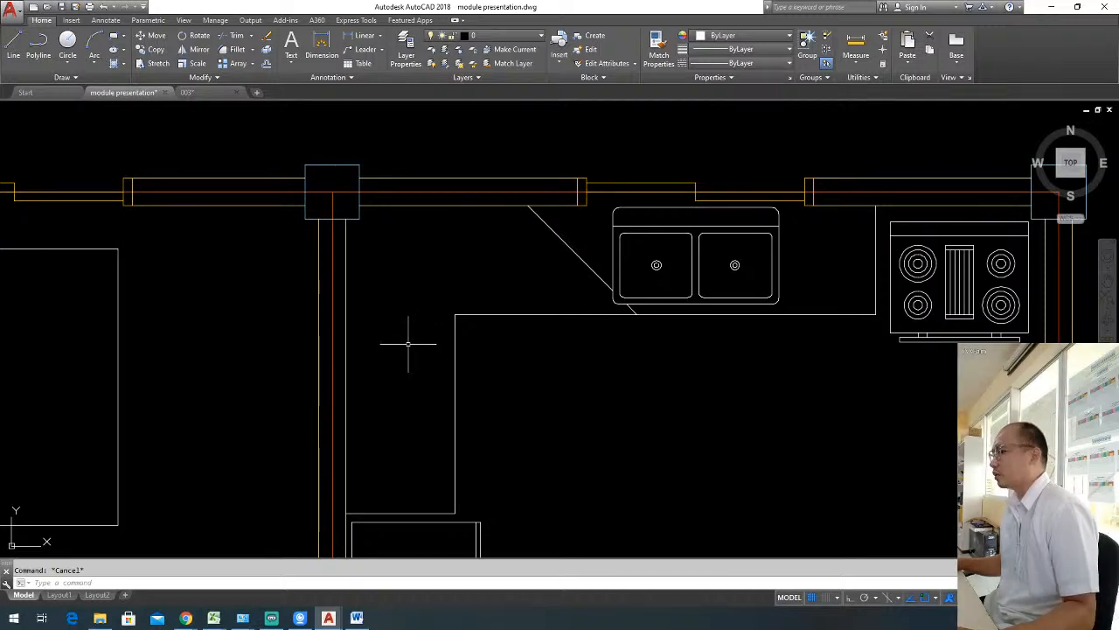
pyautogui.click(588, 246)
pyautogui.click(520, 250)
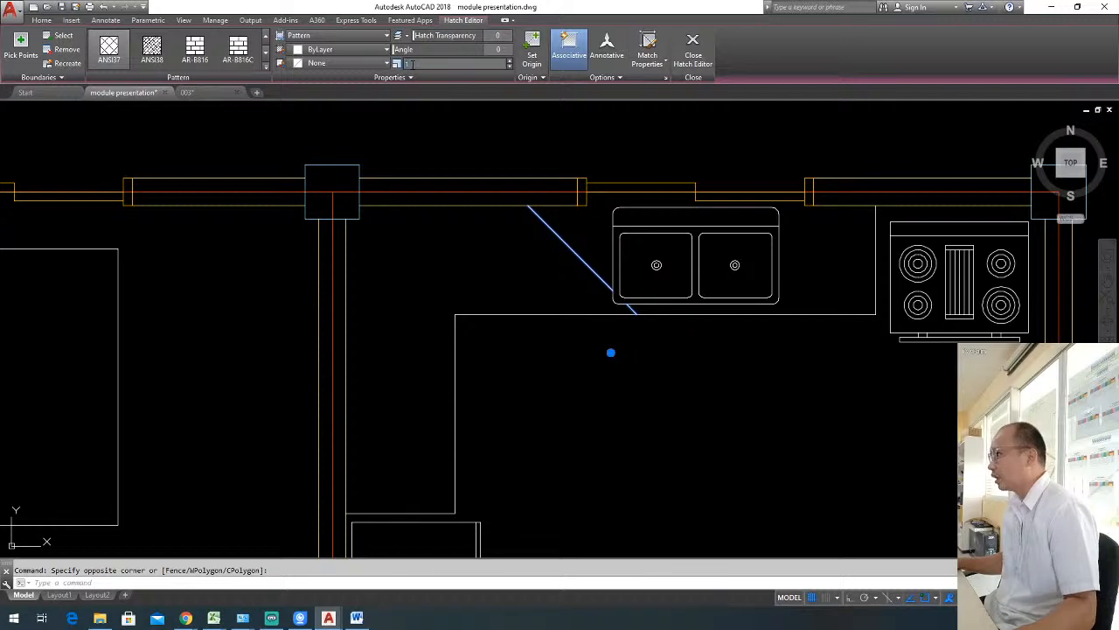
pyautogui.write('0.5')
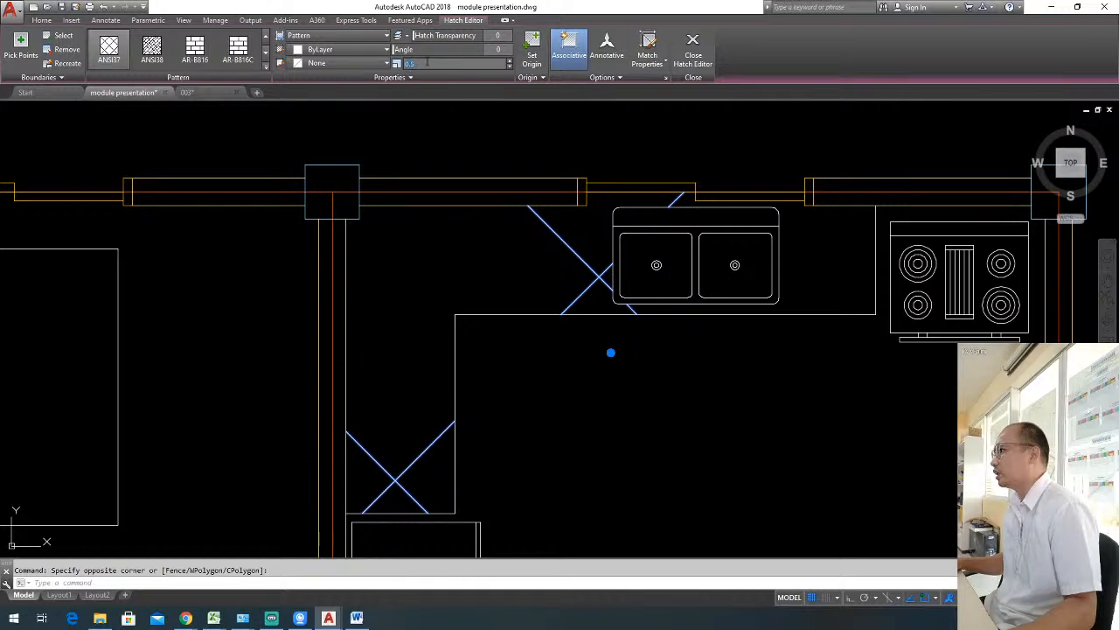
pyautogui.write('0.25')
pyautogui.press('Return')
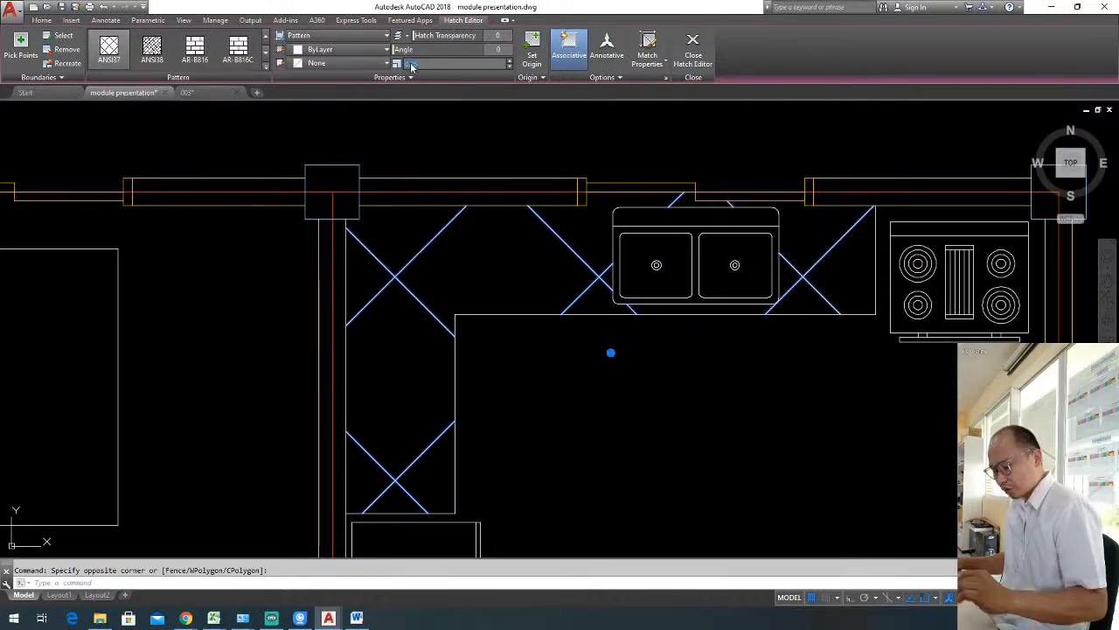
pyautogui.write('0.05')
pyautogui.press('Return')
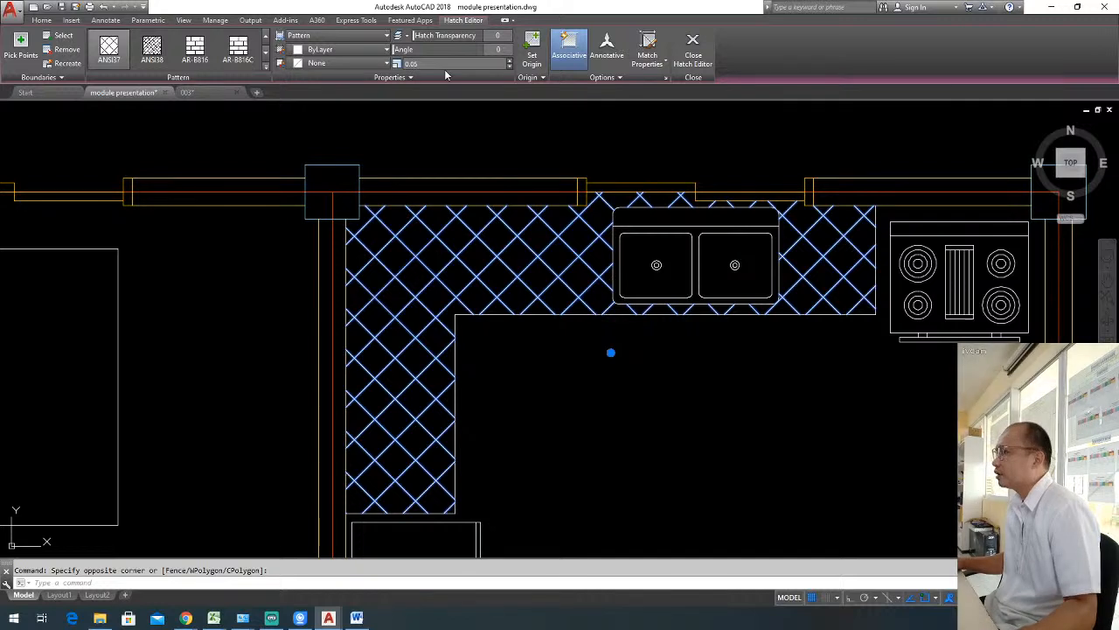
pyautogui.press('BackSpace')
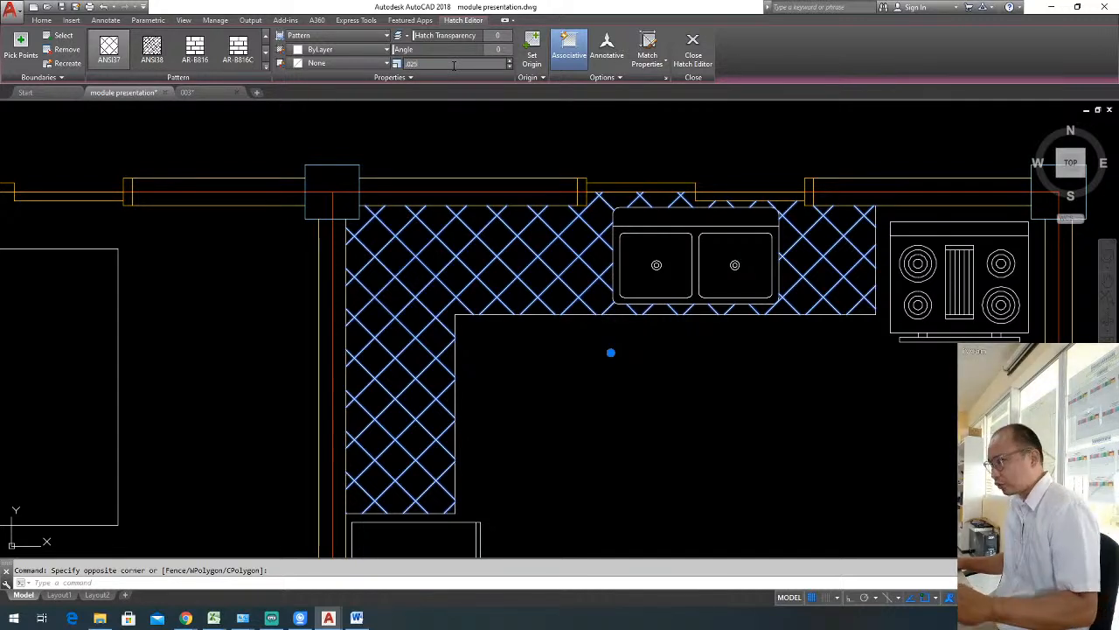
pyautogui.write('0.025')
pyautogui.press('Return')
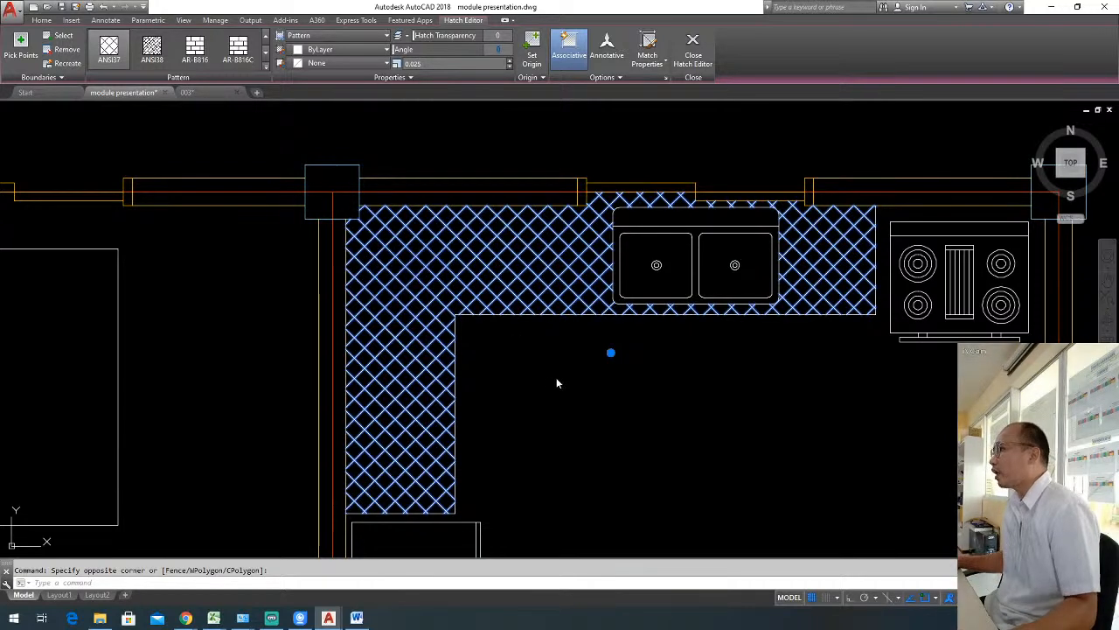
# Set the kitchen counter hatch's angle to 45 and finish editing the hatch.
pyautogui.write('5')
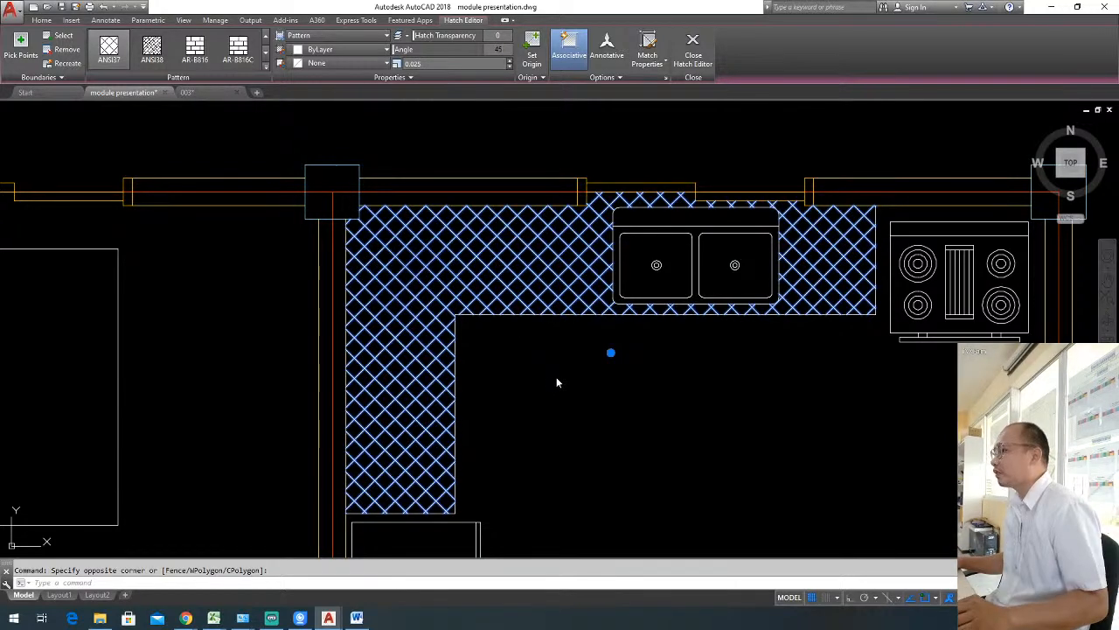
pyautogui.press('Return')
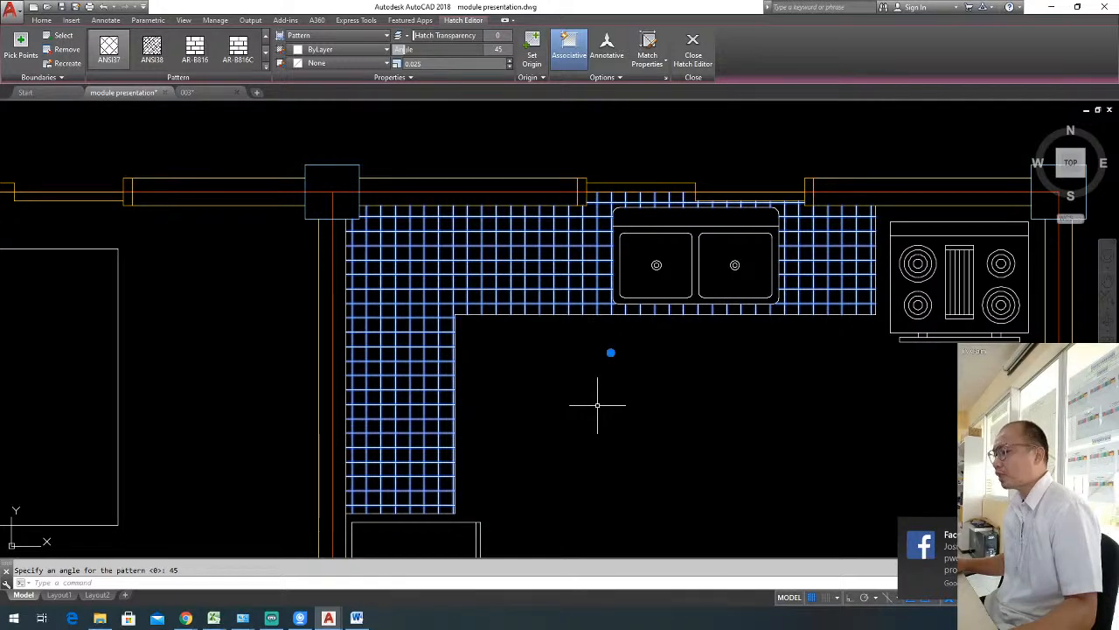
pyautogui.press('Return')
pyautogui.press('Escape')
pyautogui.press('Escape')
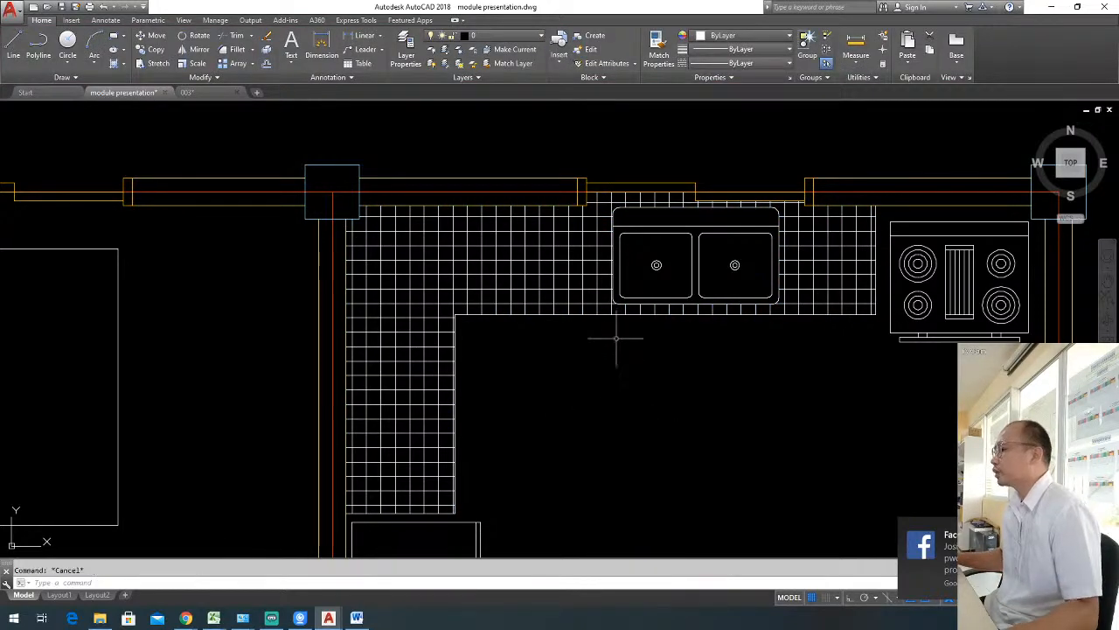
pyautogui.scroll(-6, 617, 338)
pyautogui.scroll(4, 674, 280)
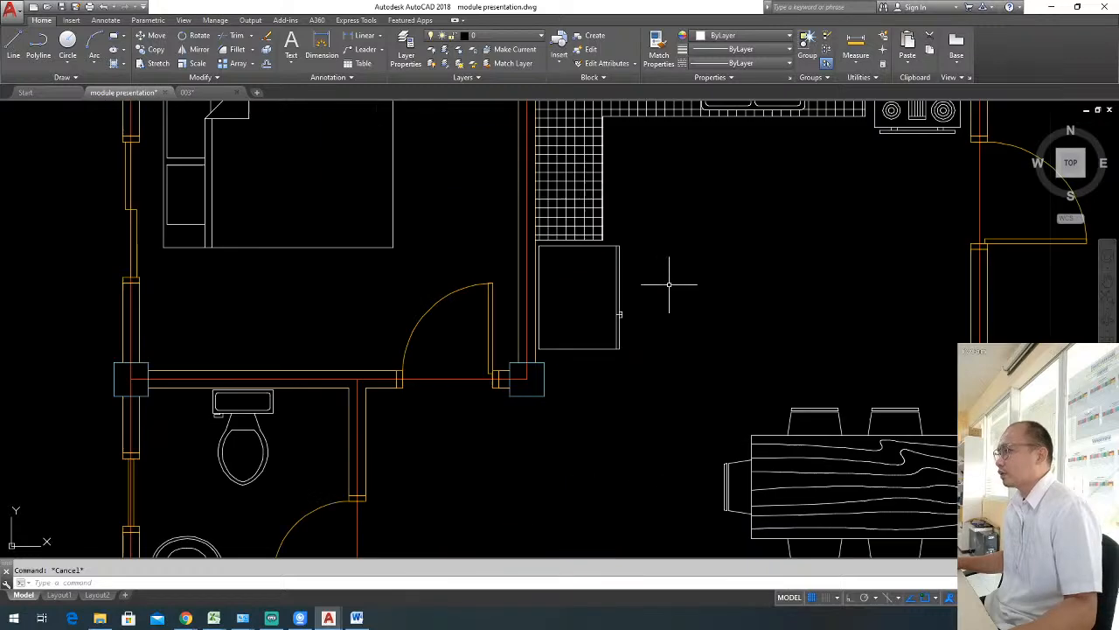
pyautogui.moveTo(669, 284); pyautogui.dragTo(651, 370, button='middle')
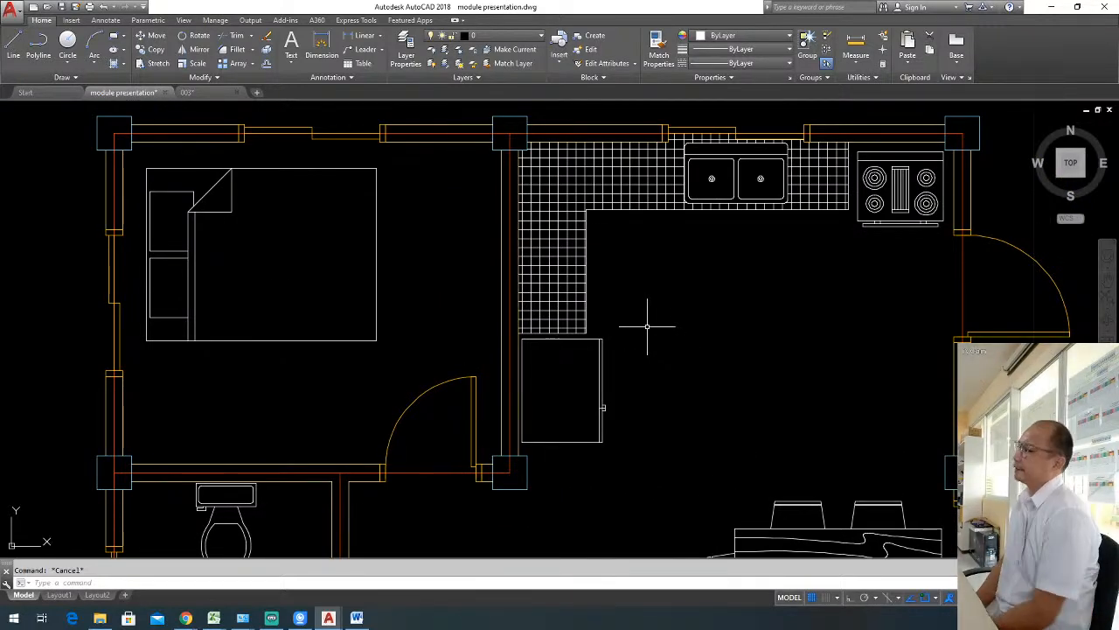
pyautogui.scroll(-5, 639, 326)
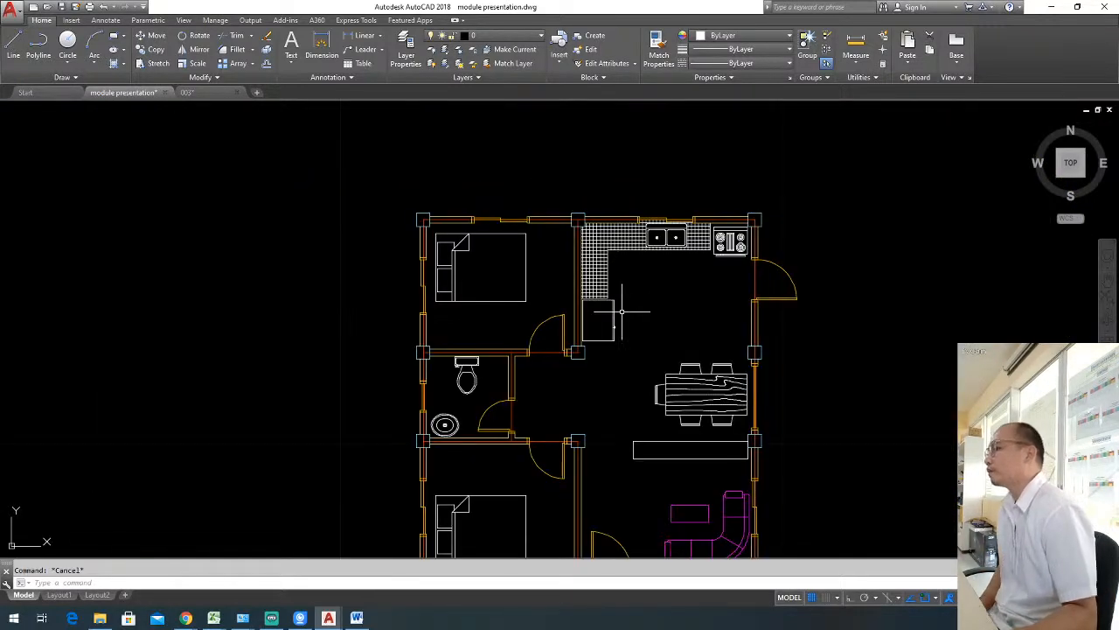
pyautogui.scroll(5, 628, 232)
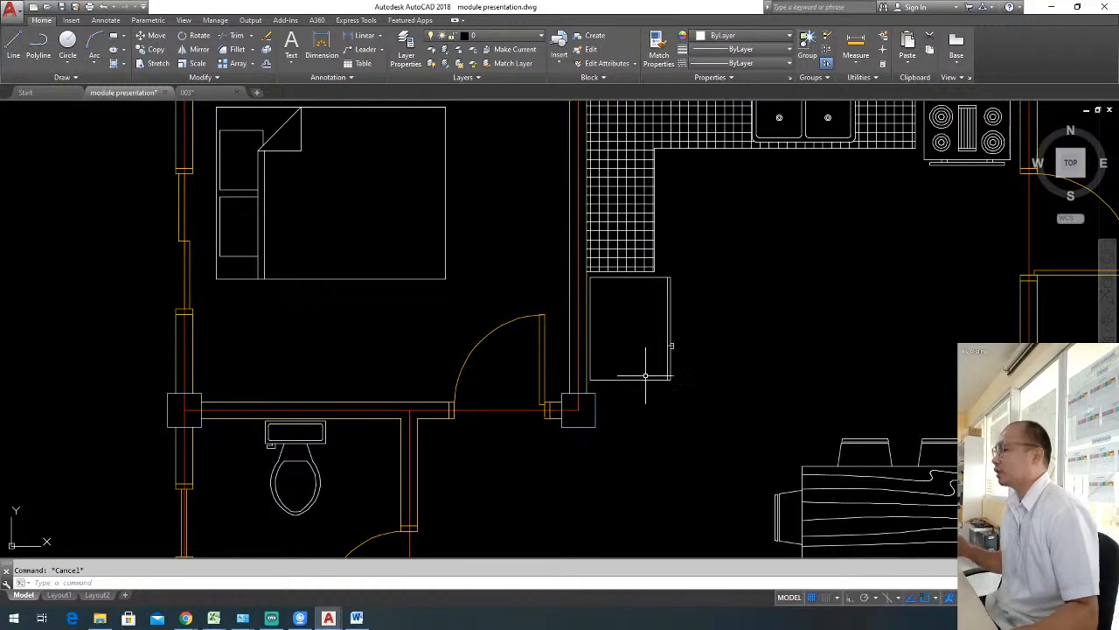
pyautogui.moveTo(458, 432); pyautogui.dragTo(563, 367, button='middle')
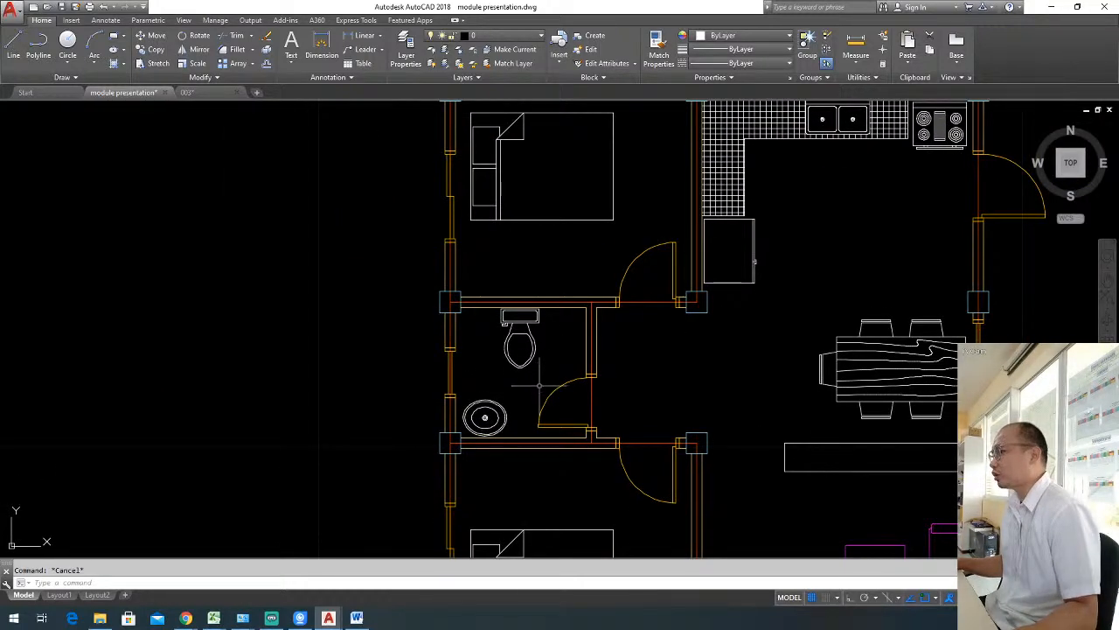
pyautogui.scroll(2, 518, 389)
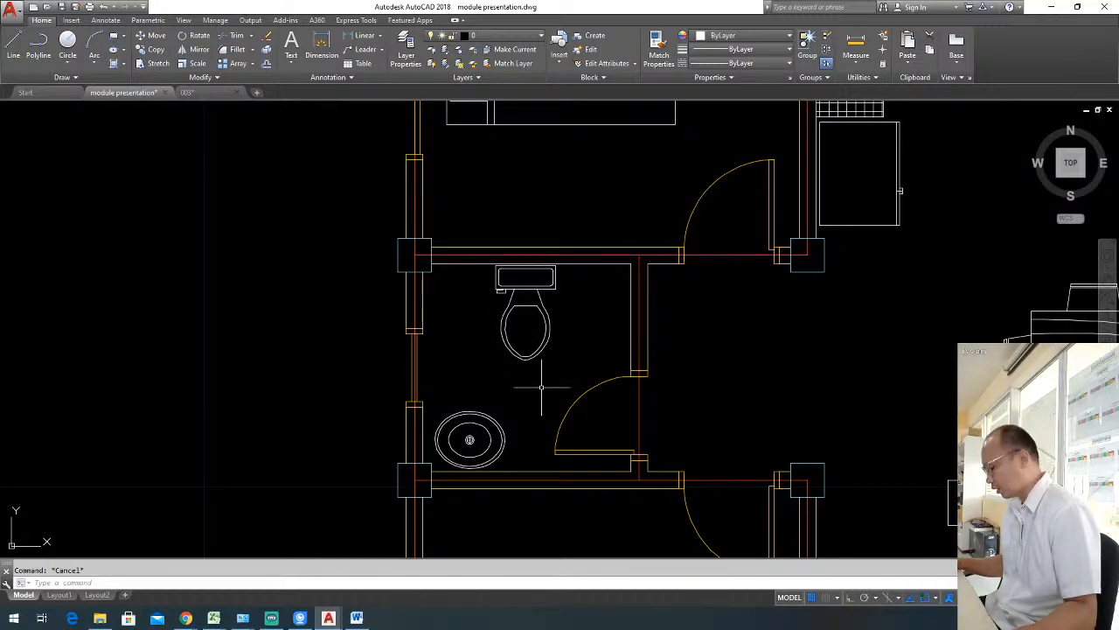
# Hatch the bathroom floor around the toilet and washbasin with the ANSI37 pattern.
pyautogui.write('h')
pyautogui.press('Return')
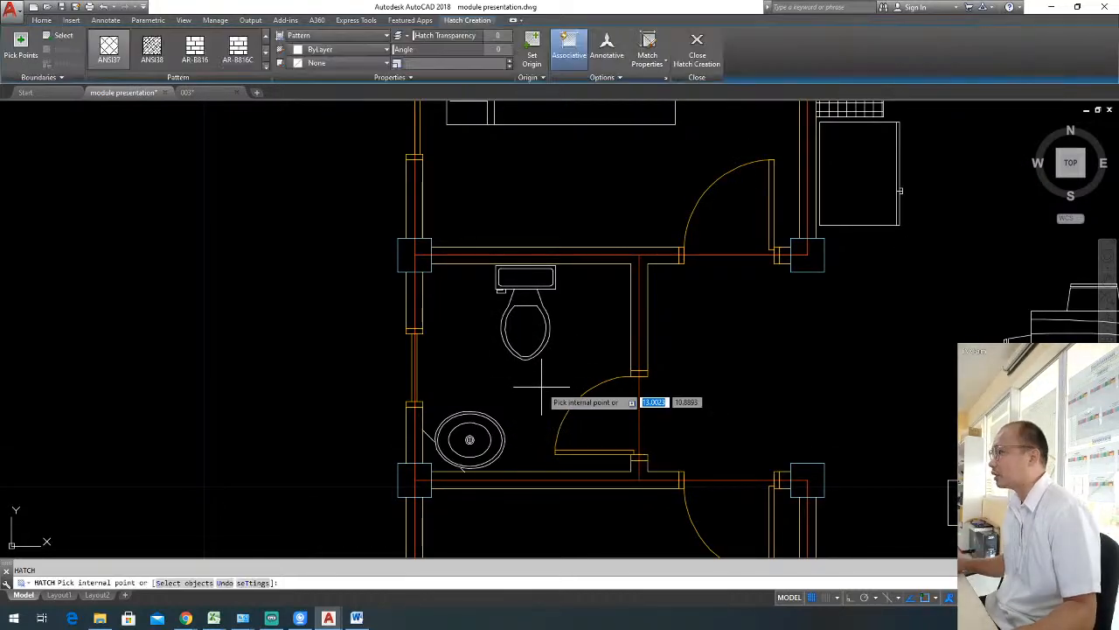
pyautogui.click(266, 68)
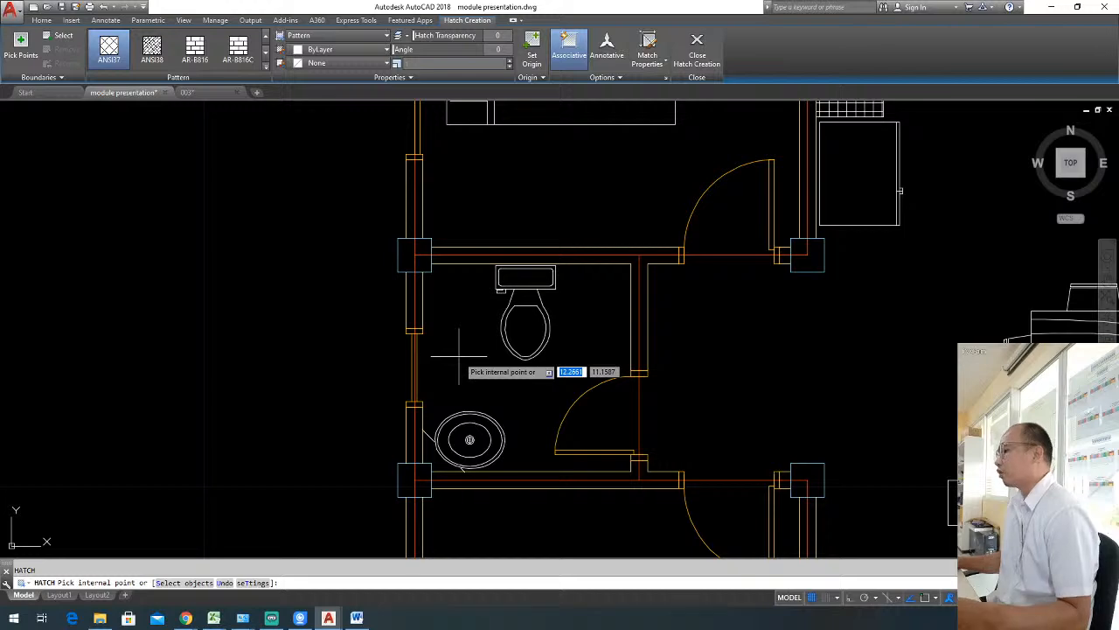
pyautogui.click(265, 69)
pyautogui.scroll(-5, 179, 68)
pyautogui.scroll(6, 180, 60)
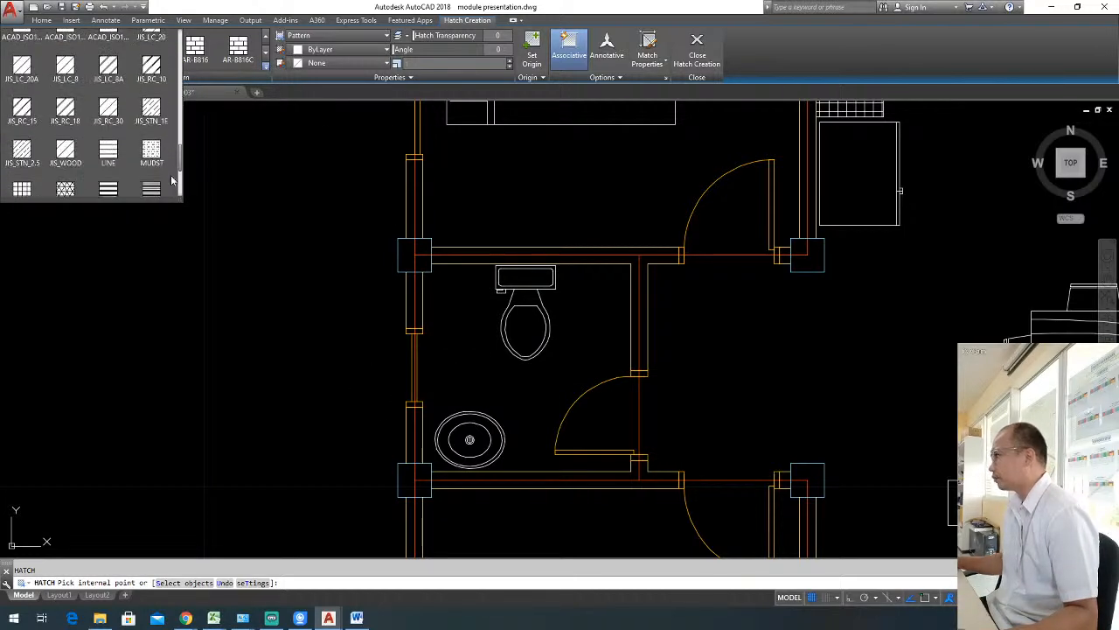
pyautogui.scroll(2, 179, 61)
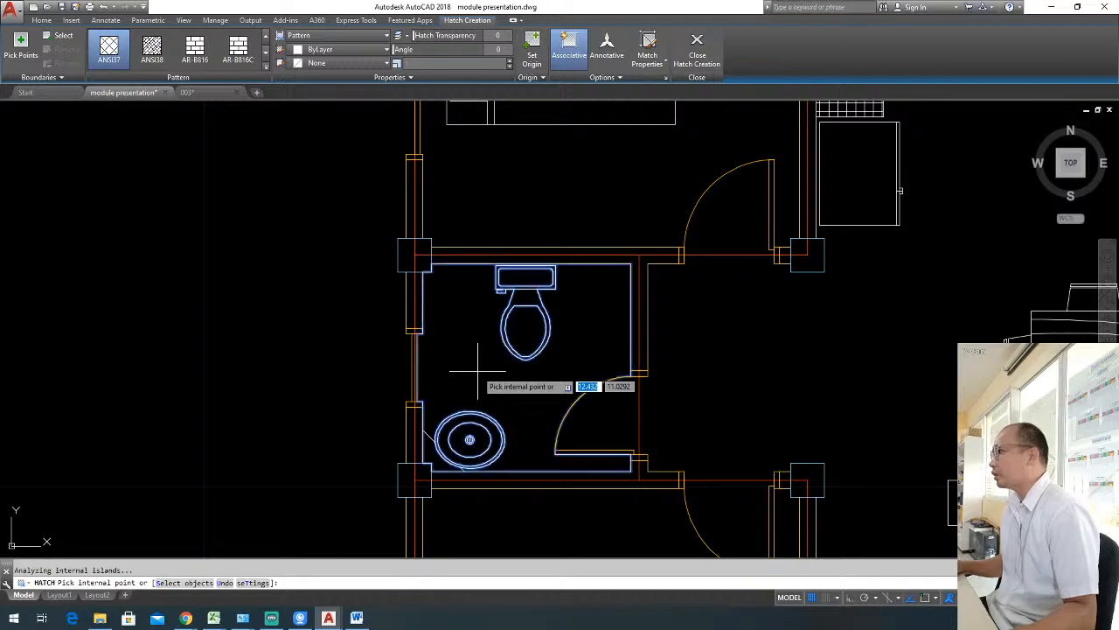
pyautogui.click(476, 371)
pyautogui.press('Return')
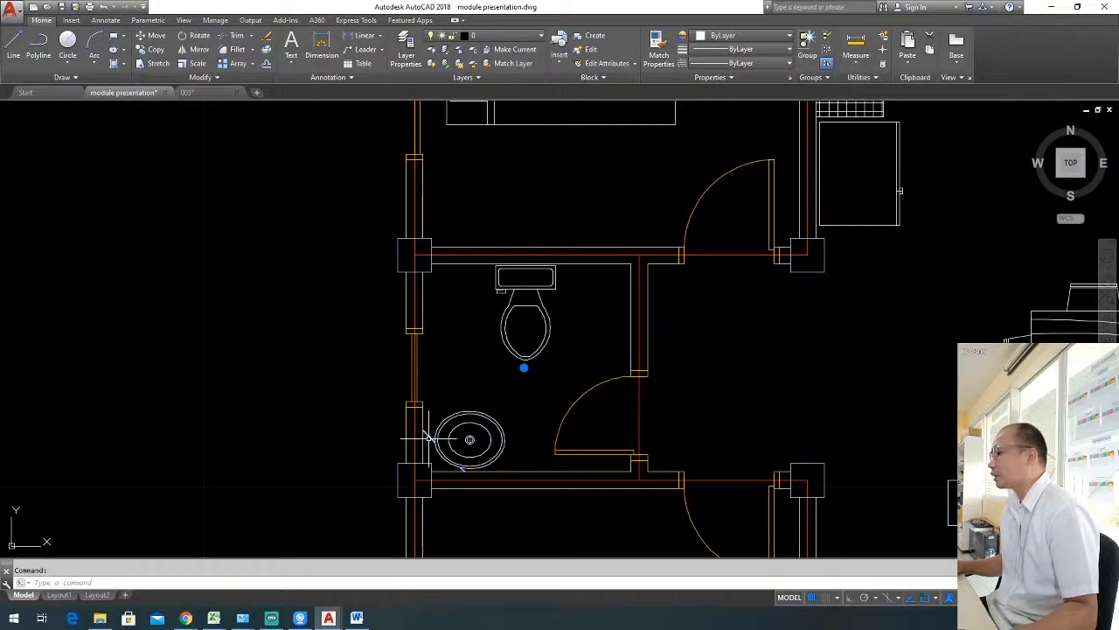
pyautogui.press('Escape')
# Match the bathroom floor hatch's properties to the kitchen counter's tile hatch.
pyautogui.scroll(-2, 669, 376)
pyautogui.moveTo(691, 354)
pyautogui.mouseDown(button='middle')
pyautogui.moveTo(619, 364)
pyautogui.moveTo(578, 404)
pyautogui.mouseUp(button='middle')
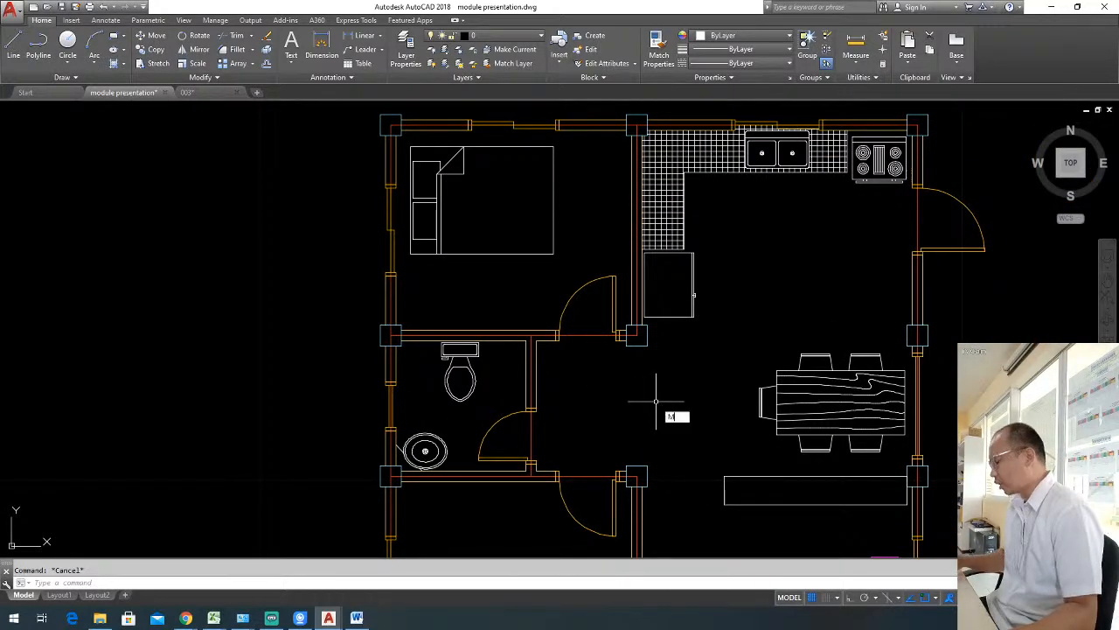
pyautogui.write('ma')
pyautogui.press('Return')
pyautogui.click(661, 223)
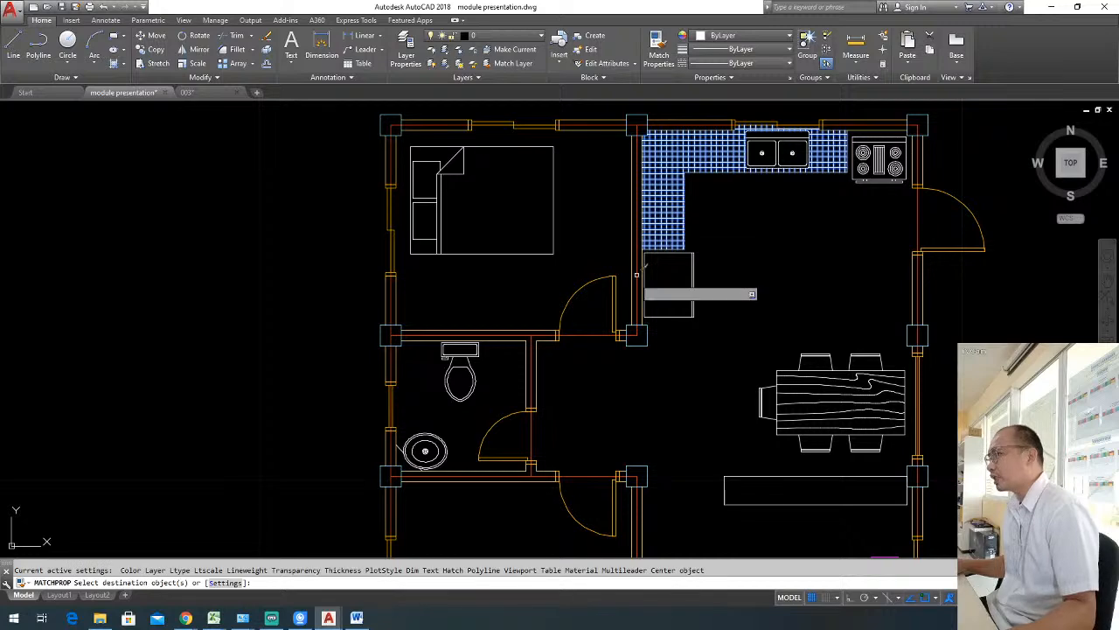
pyautogui.click(400, 449)
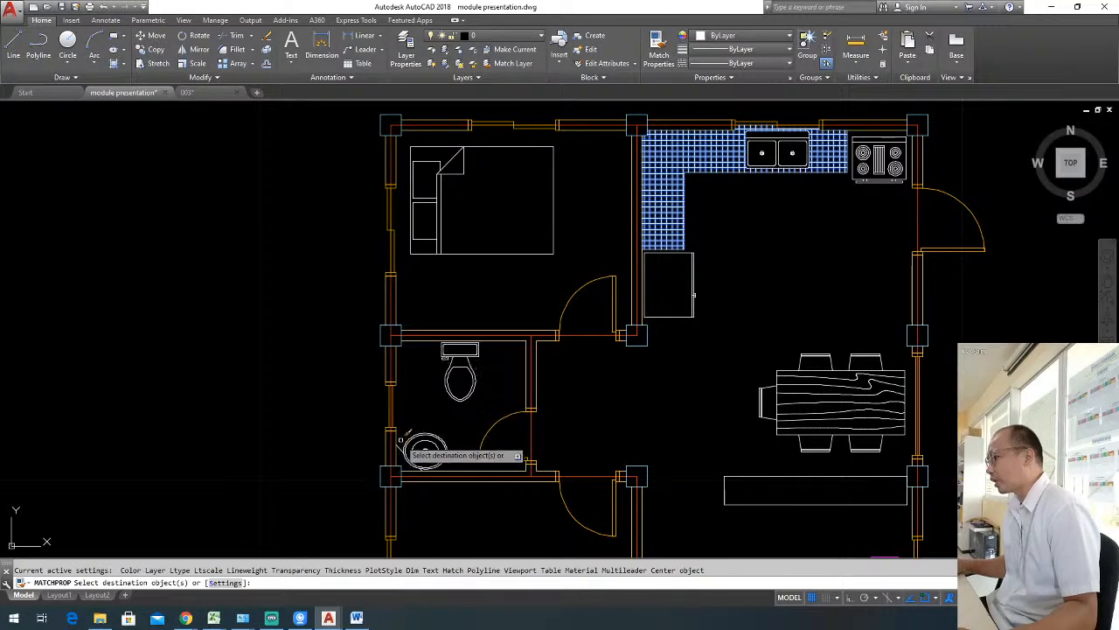
pyautogui.click(419, 451)
pyautogui.press('Escape')
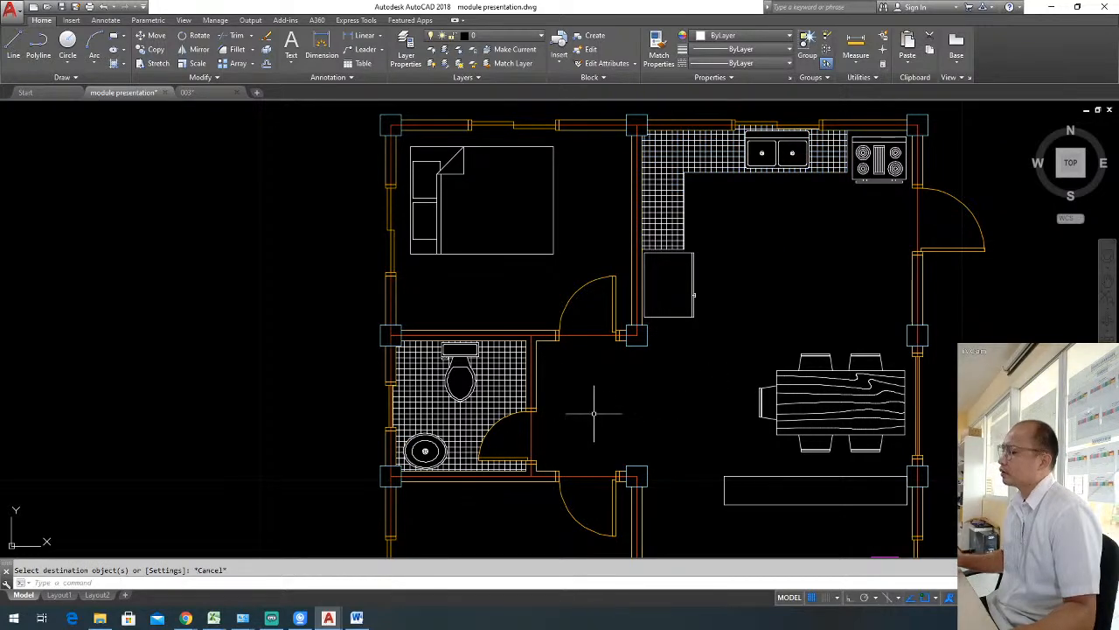
# Hatch the bathroom door's swing area and match its properties to the bathroom floor's tile hatch.
pyautogui.moveTo(605, 407); pyautogui.dragTo(693, 379, button='middle')
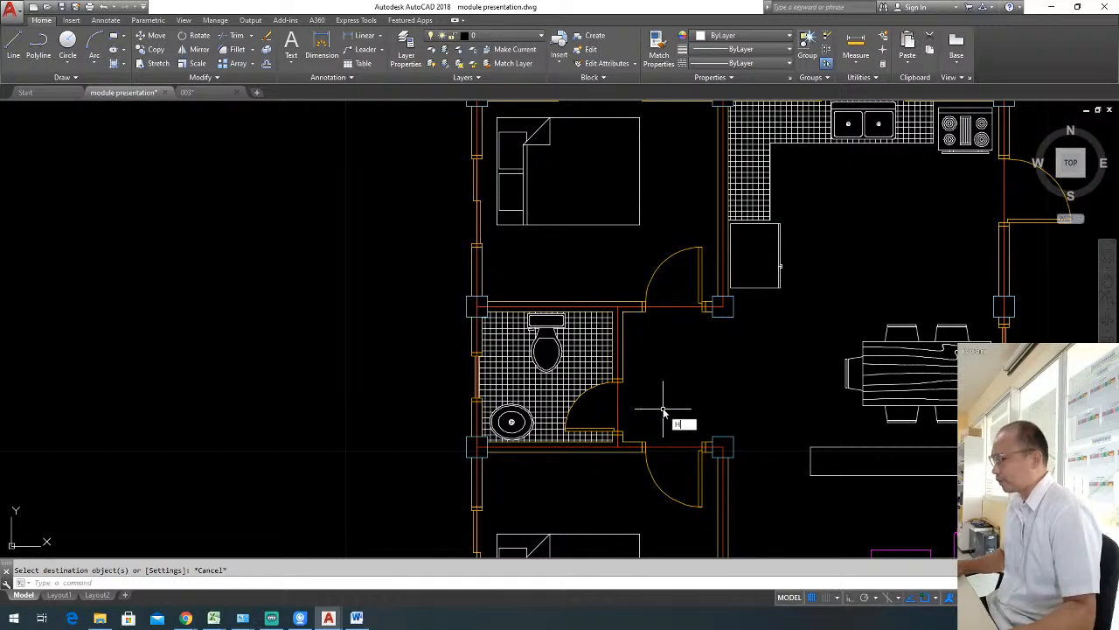
pyautogui.write('H')
pyautogui.press('Return')
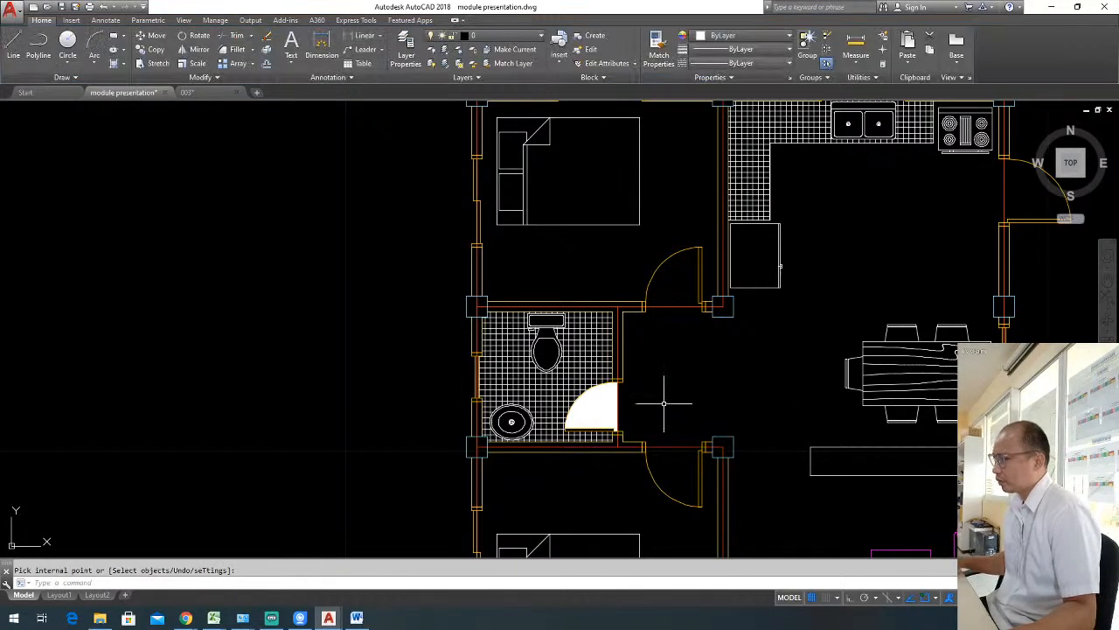
pyautogui.press('Escape')
pyautogui.write('ma')
pyautogui.press('Return')
pyautogui.click(610, 411)
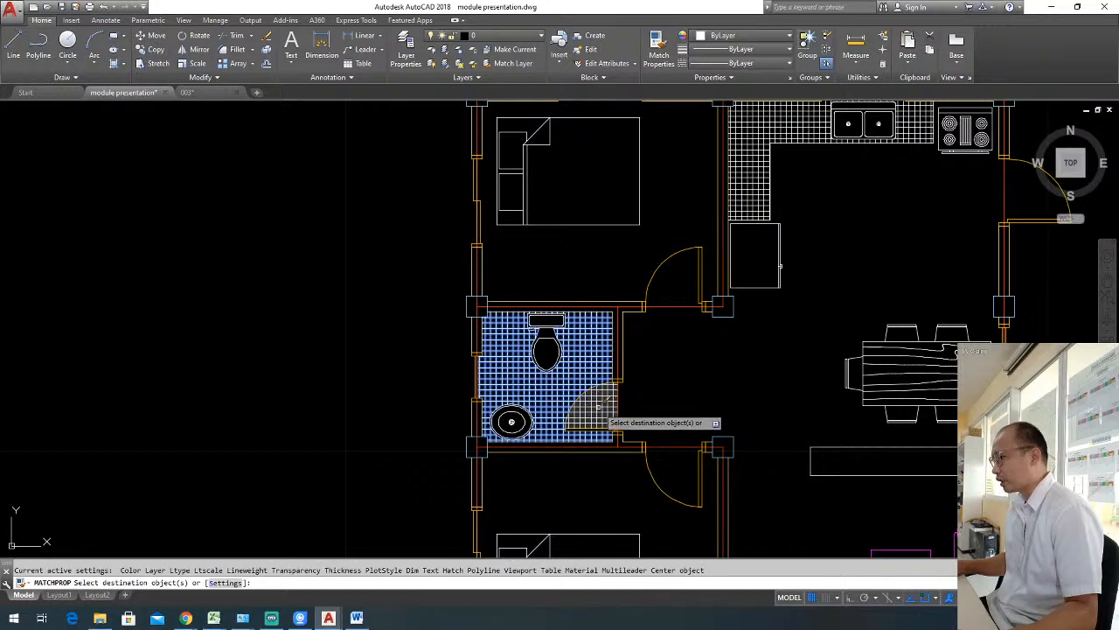
pyautogui.press('Escape')
pyautogui.scroll(-2, 699, 387)
pyautogui.moveTo(750, 388); pyautogui.dragTo(595, 354, button='middle')
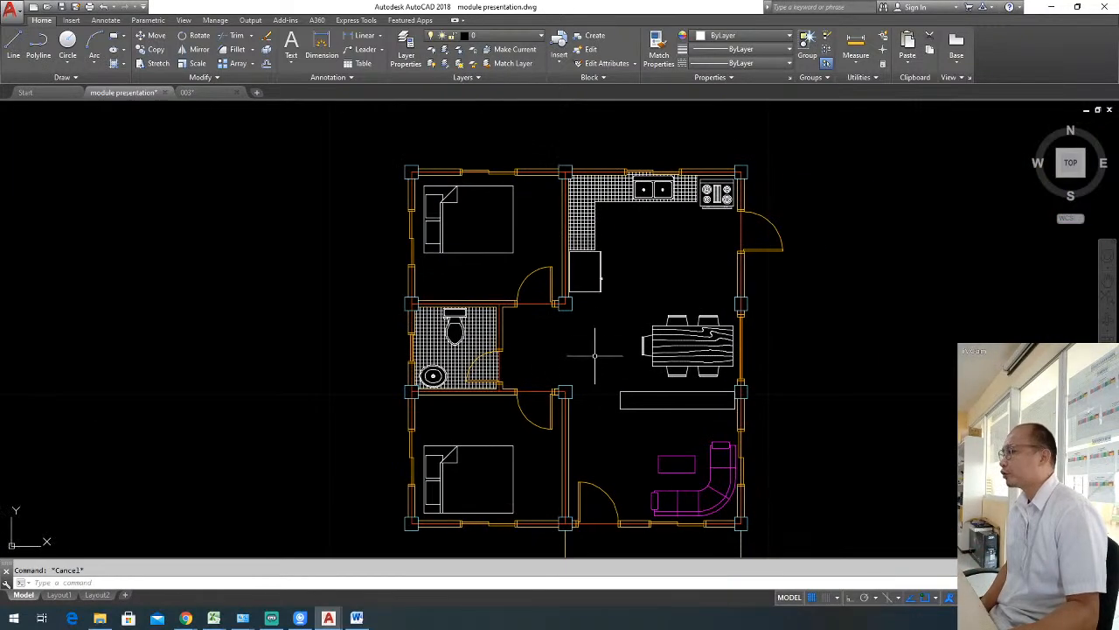
pyautogui.click(535, 474)
pyautogui.click(506, 456)
pyautogui.press('Escape')
# Start a rectangle above the bed in the lower bedroom, with length 0.4 and width 1.
pyautogui.scroll(2, 447, 413)
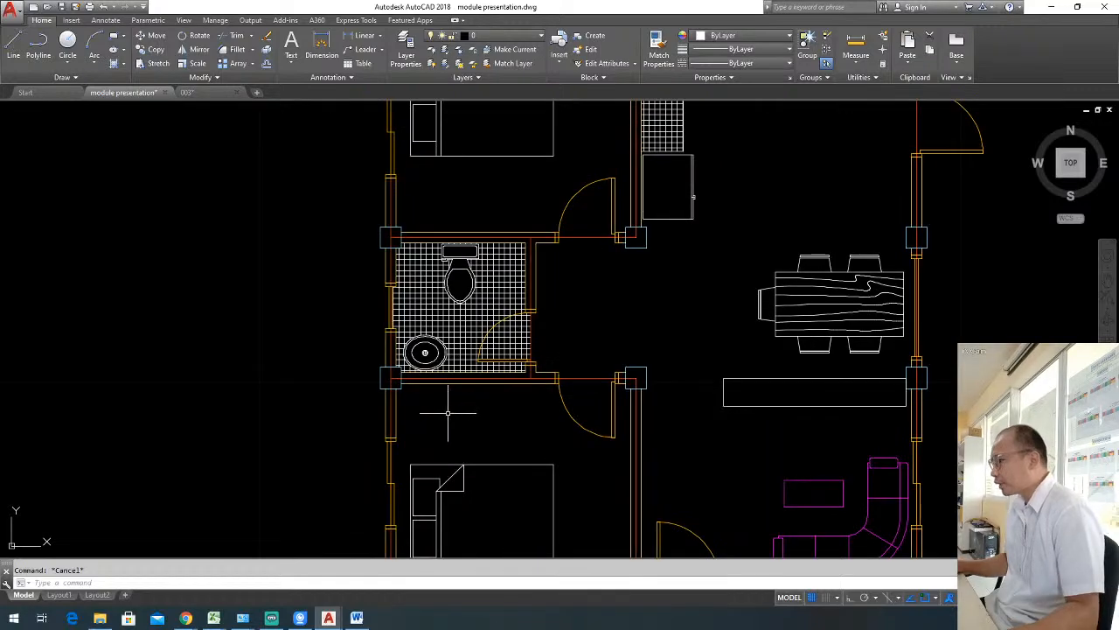
pyautogui.moveTo(480, 410); pyautogui.dragTo(543, 359, button='middle')
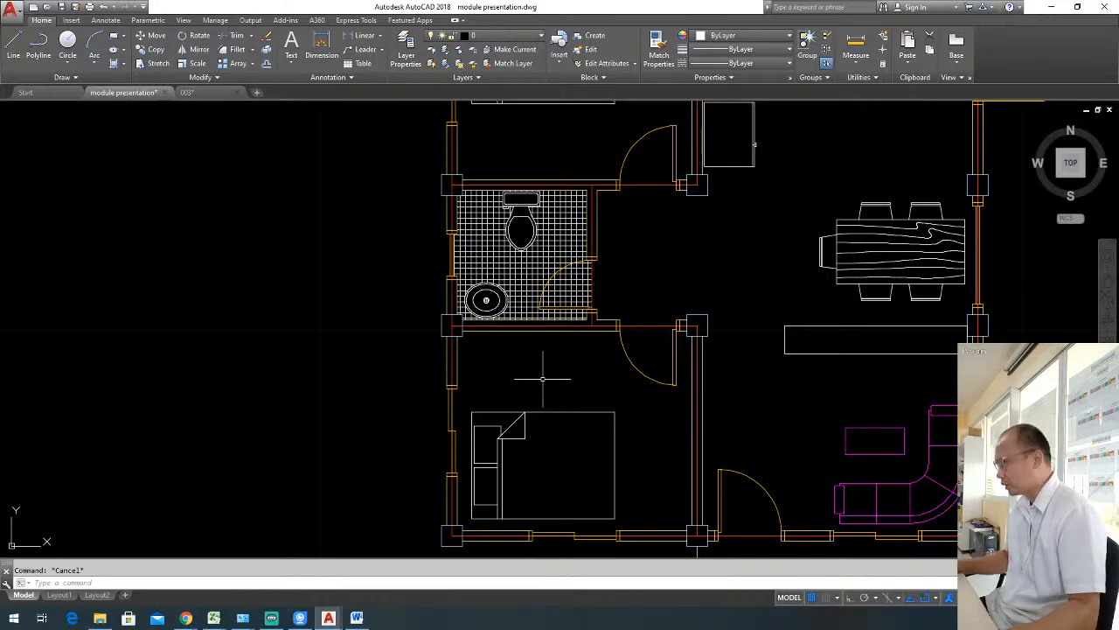
pyautogui.write('rec')
pyautogui.press('Return')
pyautogui.scroll(2, 511, 357)
pyautogui.click(476, 333)
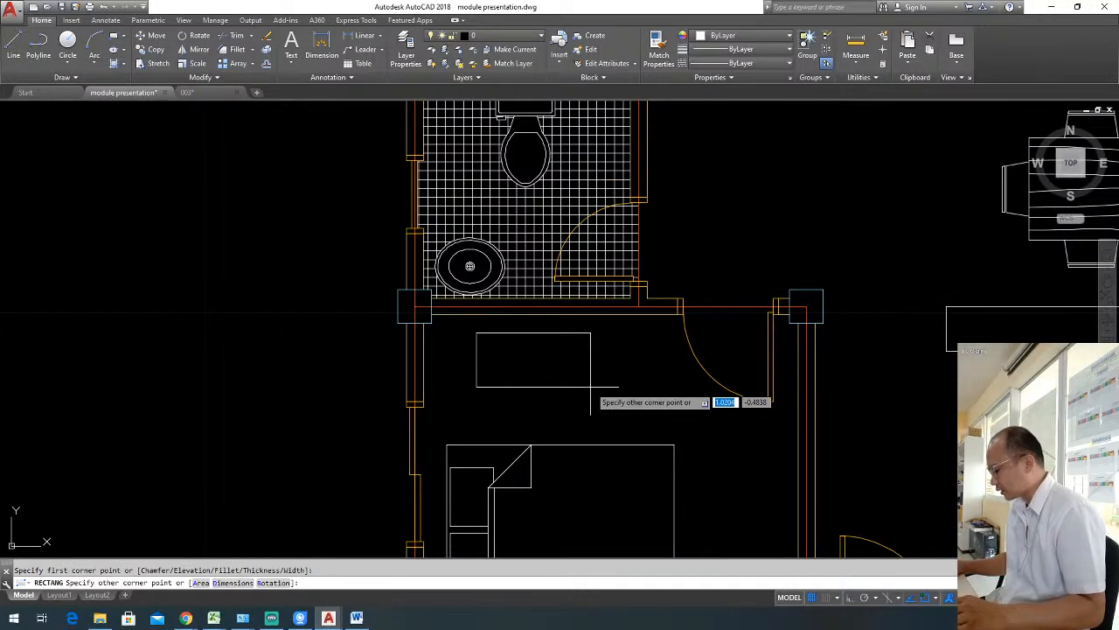
pyautogui.write('d')
pyautogui.press('Return')
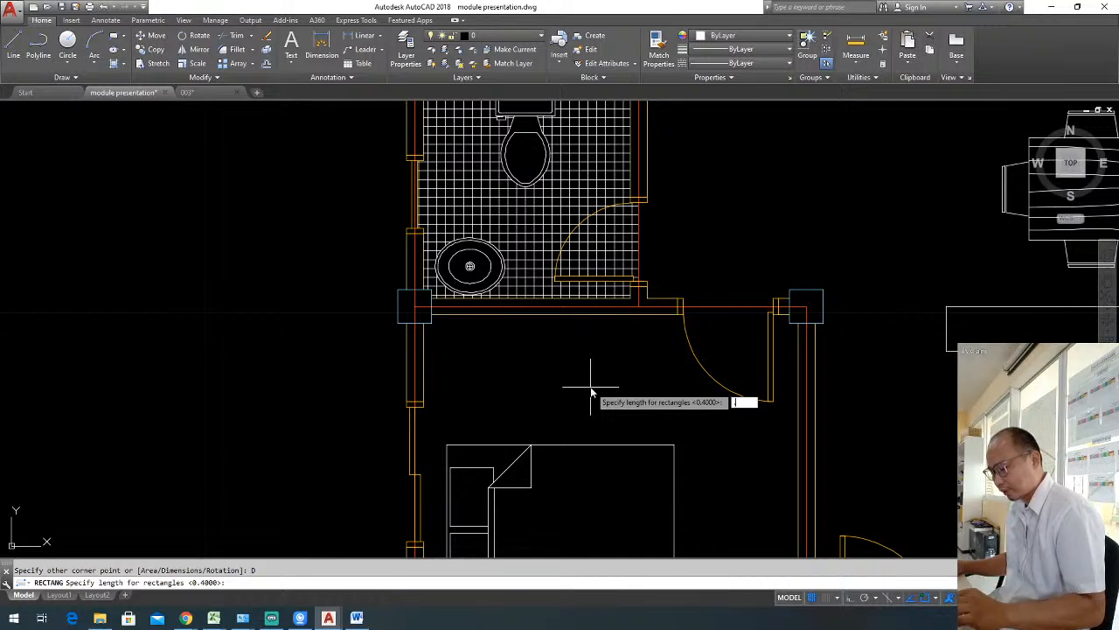
pyautogui.write('.4')
pyautogui.press('Return')
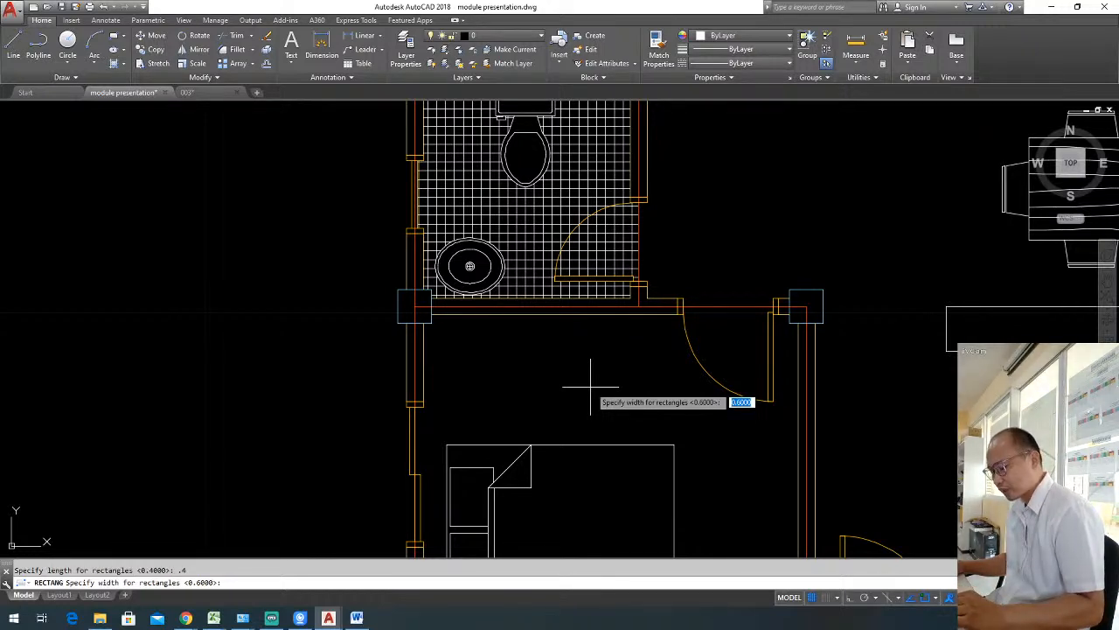
pyautogui.write('1')
pyautogui.press('Return')
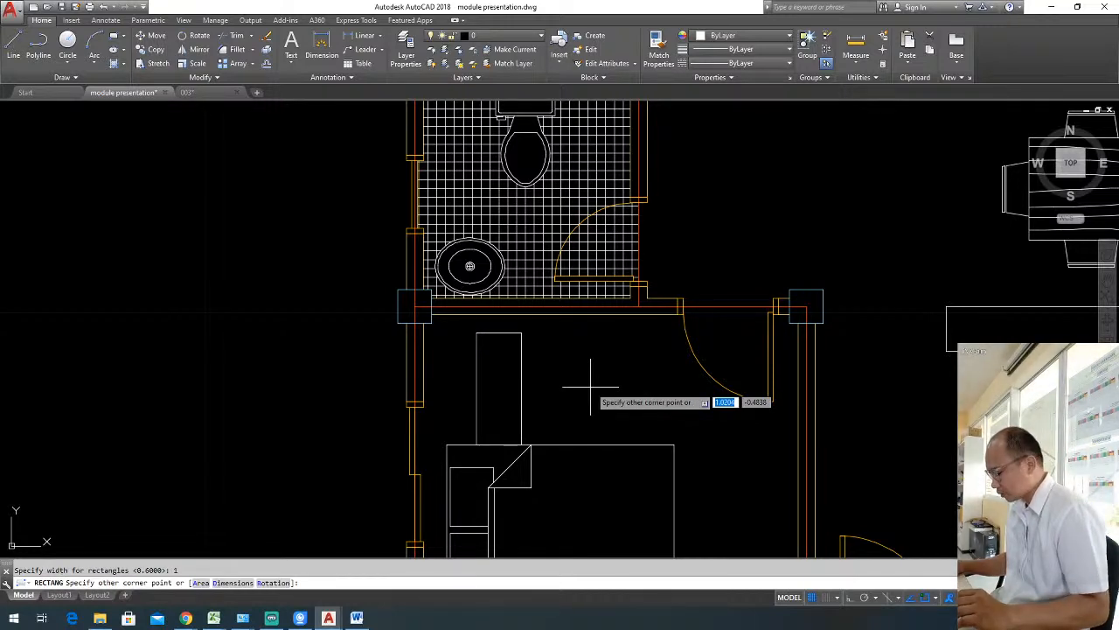
# Set the rectangle's length to 0.6 and width to 0.7, and place it above the bed.
pyautogui.write('d')
pyautogui.press('Return')
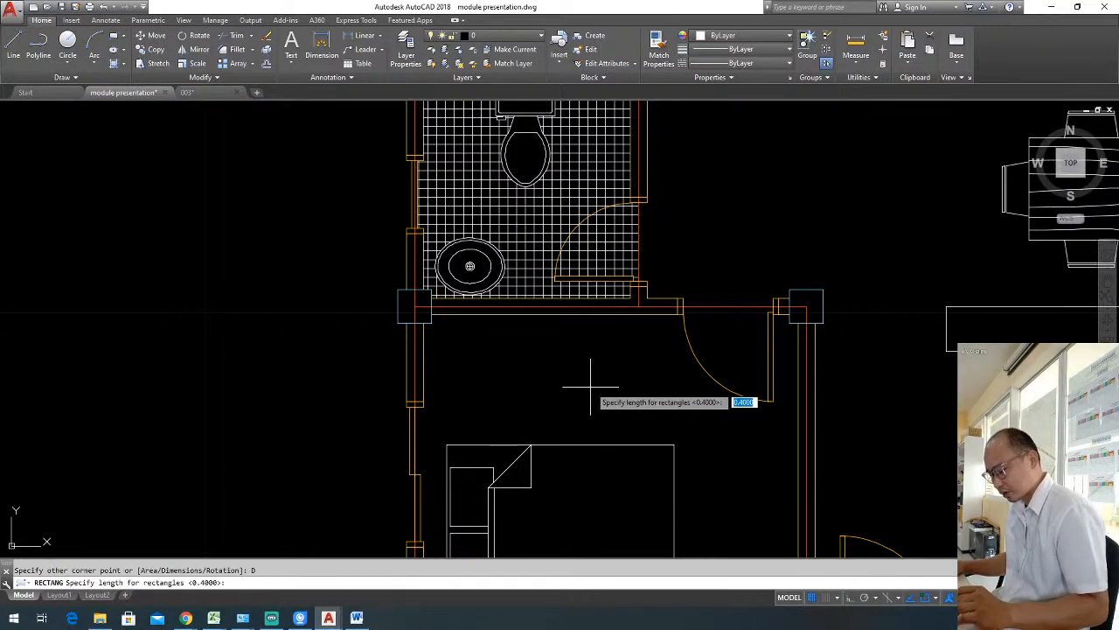
pyautogui.write('.6')
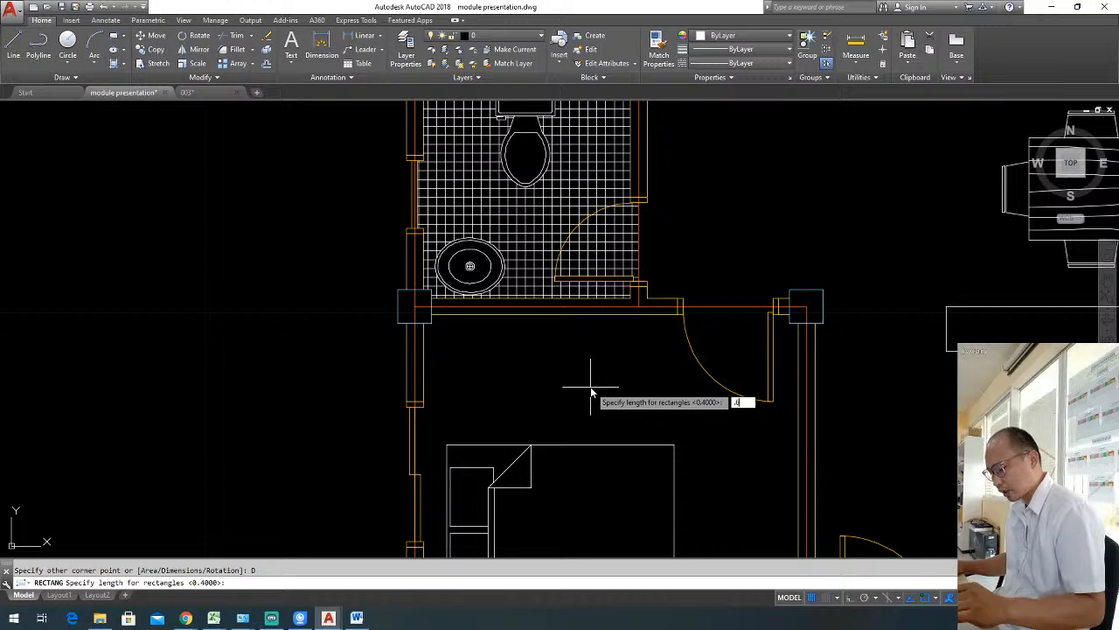
pyautogui.press('Return')
pyautogui.write('.7')
pyautogui.press('Return')
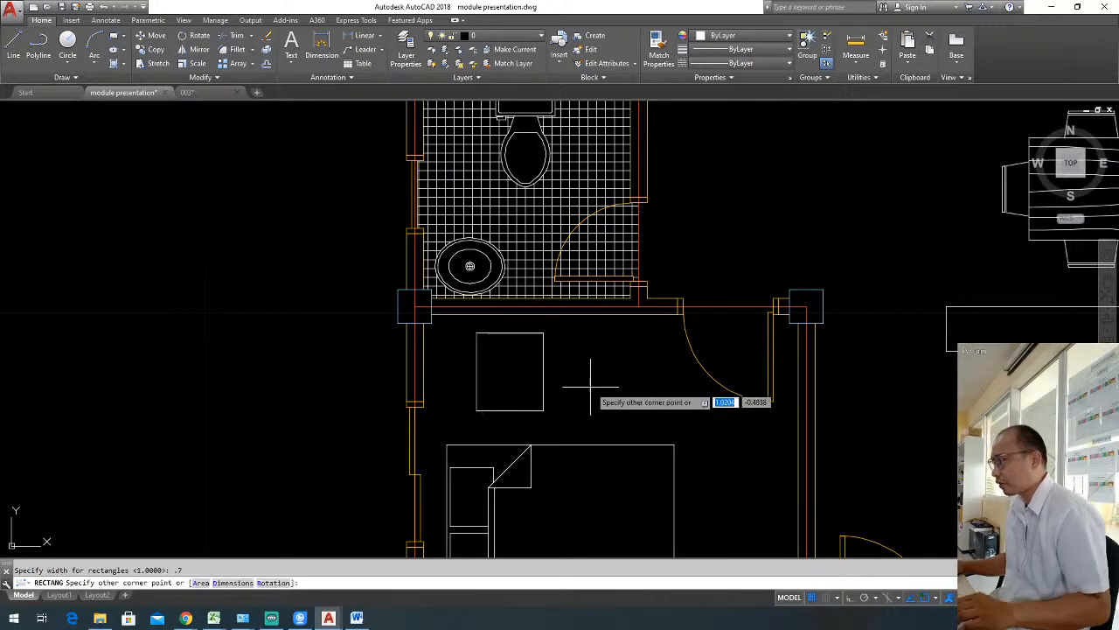
pyautogui.click(581, 390)
# Rotate the 0.6 by 0.7 rectangle to 270 degrees about its upper-right corner, with Ortho on.
pyautogui.click(503, 370)
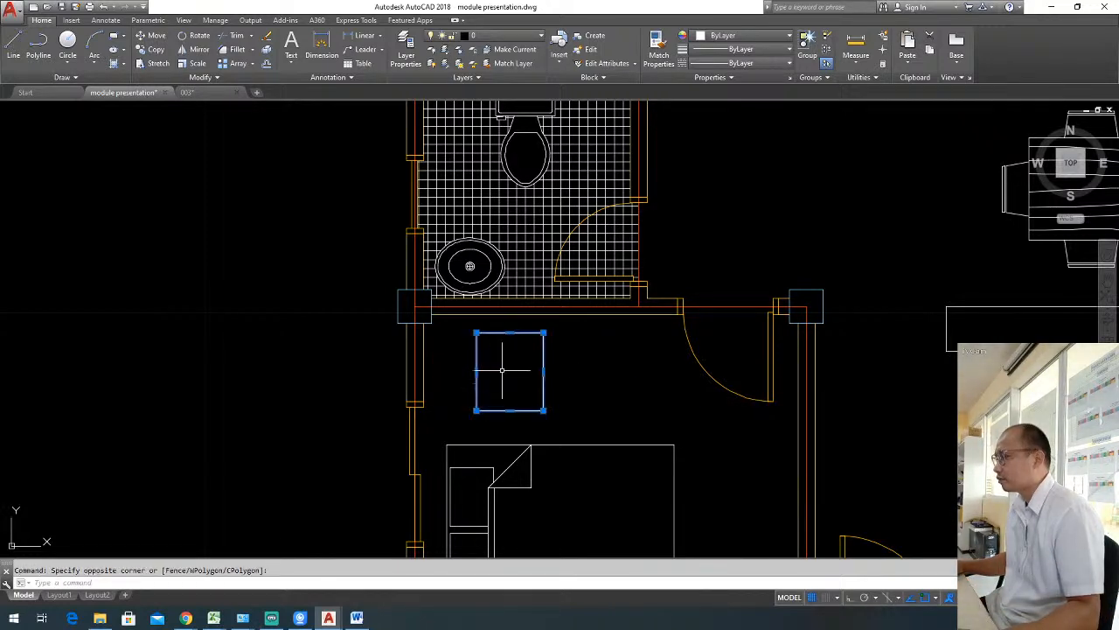
pyautogui.write('ro')
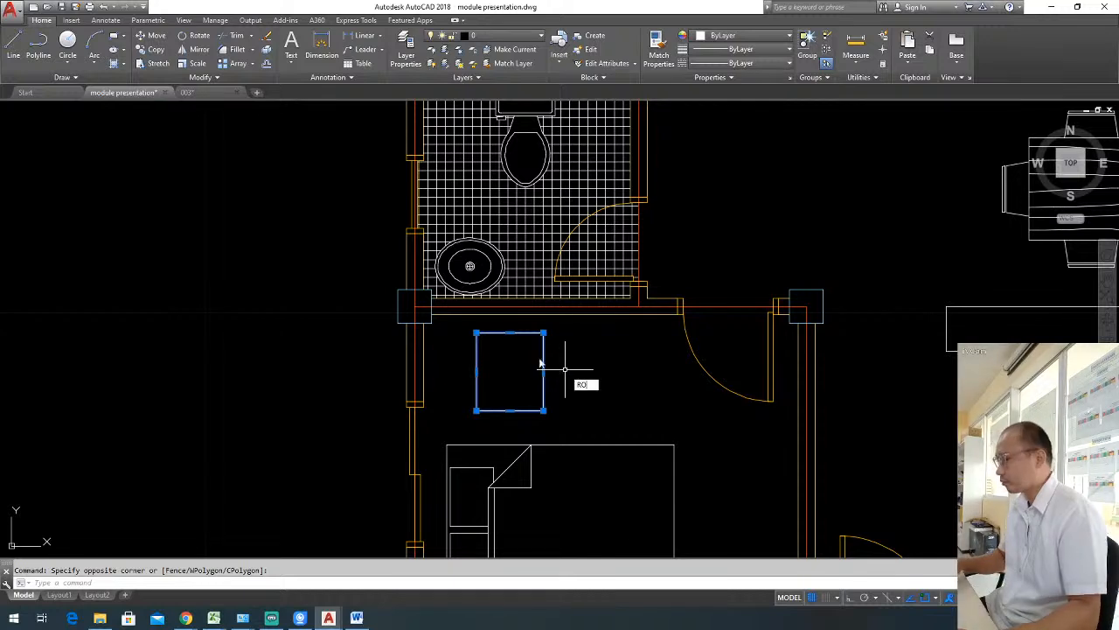
pyautogui.press('Return')
pyautogui.click(543, 333)
pyautogui.press('F8')
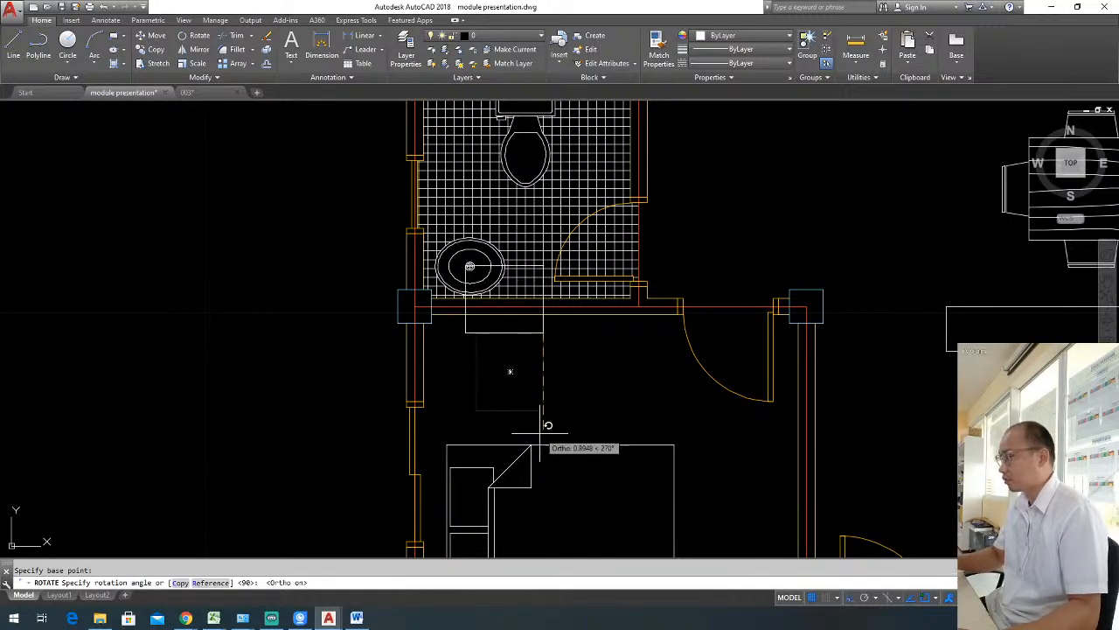
# Move the rotated rectangle straight down into the lower bedroom, just below the bathroom wall.
pyautogui.click(529, 355)
pyautogui.click(516, 332)
pyautogui.write('m')
pyautogui.press('Return')
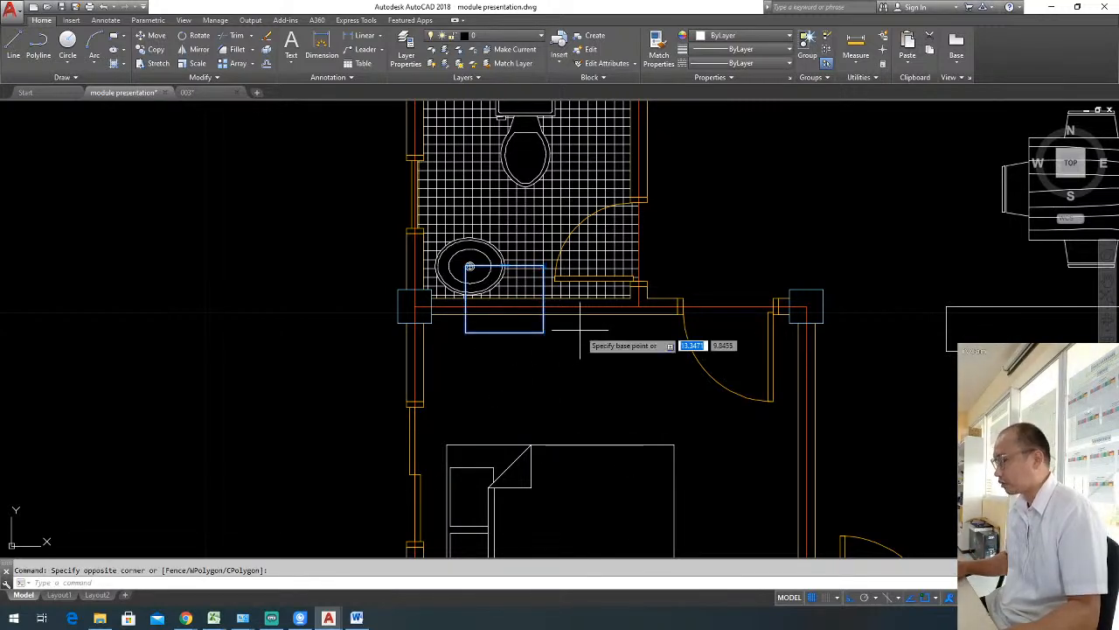
pyautogui.click(580, 330)
pyautogui.click(569, 385)
pyautogui.press('Escape')
# Offset the rectangle inward by 0.025.
pyautogui.write('o')
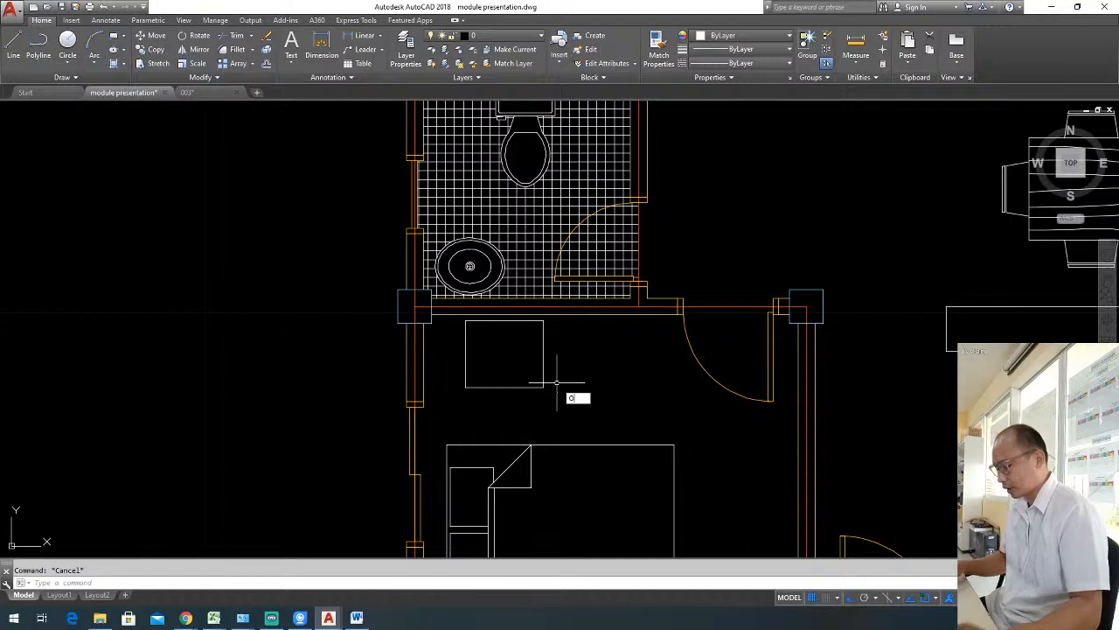
pyautogui.press('Return')
pyautogui.press('Return')
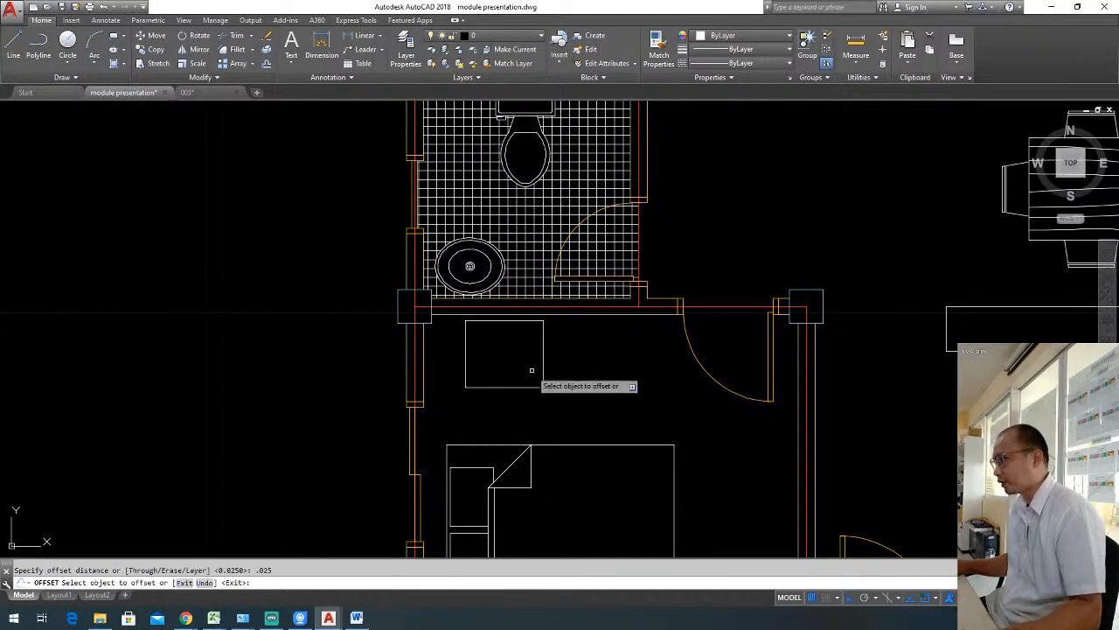
pyautogui.click(522, 339)
pyautogui.press('Escape')
# Draw two concentric circles near the left edge inside the double rectangle, the outer one with a radius of about 0.09.
pyautogui.scroll(-2, 535, 330)
pyautogui.moveTo(584, 353); pyautogui.dragTo(473, 328, button='middle')
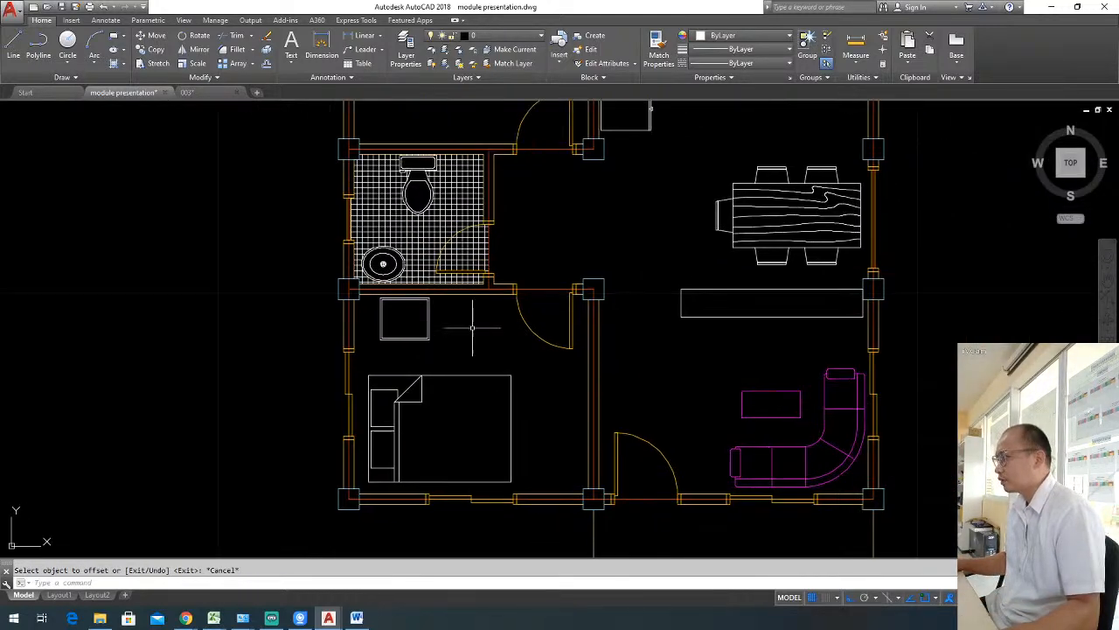
pyautogui.scroll(2, 411, 320)
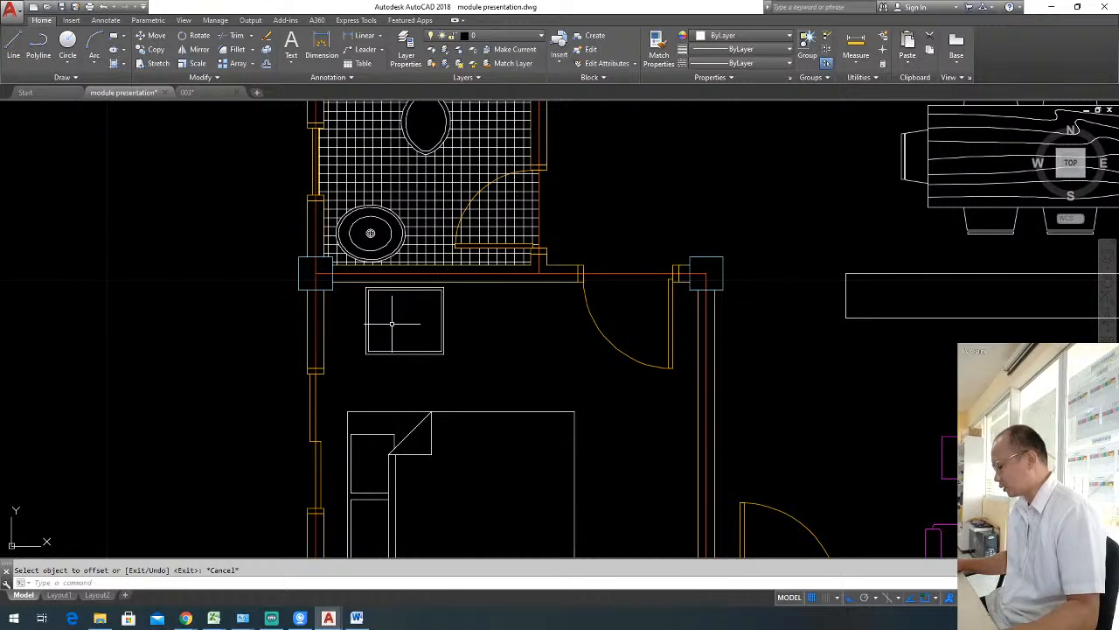
pyautogui.scroll(4, 392, 322)
pyautogui.write('c')
pyautogui.press('Return')
pyautogui.click(360, 314)
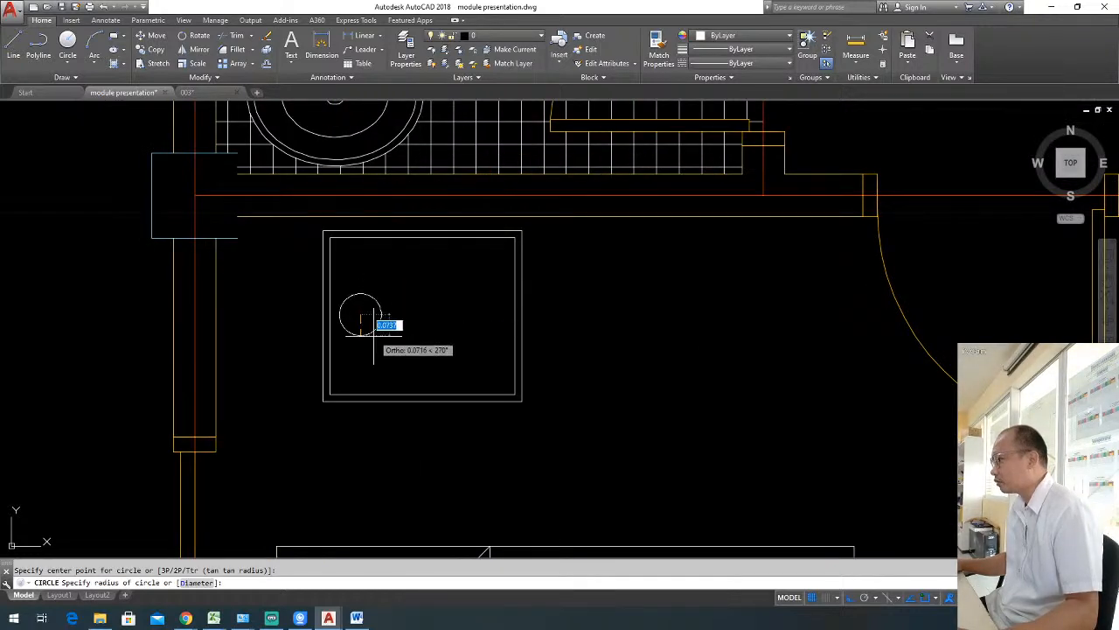
pyautogui.click(380, 338)
pyautogui.press('Escape')
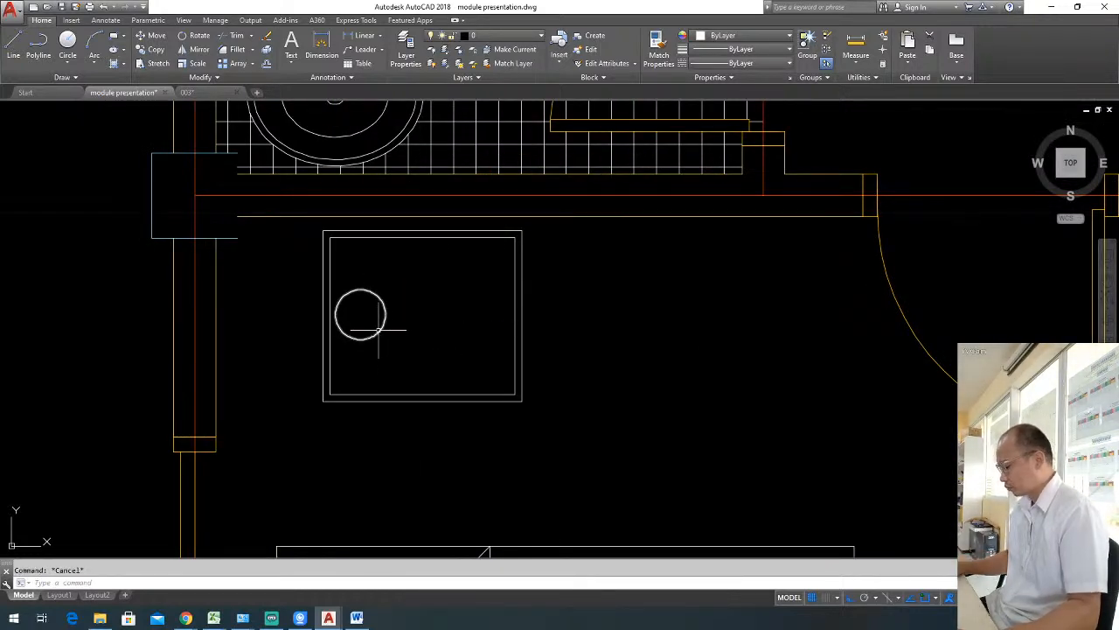
pyautogui.press('Return')
pyautogui.click(360, 315)
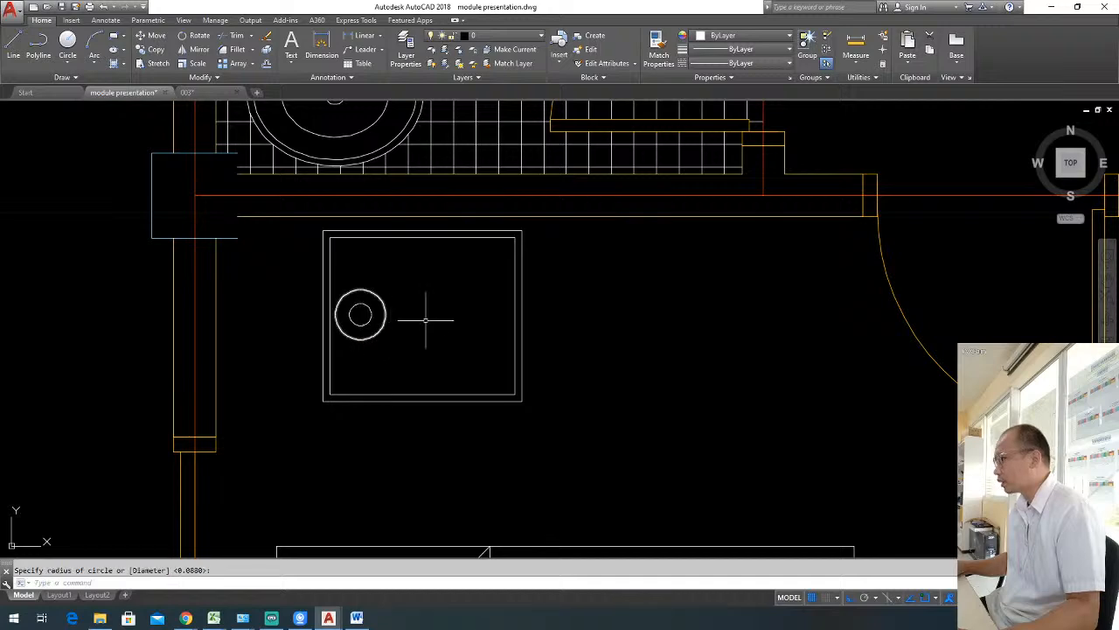
# Draw a tall, narrow wardrobe rectangle in the lower bedroom's lower-right corner, starting at the column's corner.
pyautogui.scroll(-4, 430, 314)
pyautogui.moveTo(493, 331); pyautogui.dragTo(382, 270, button='middle')
pyautogui.moveTo(546, 371); pyautogui.dragTo(515, 330, button='middle')
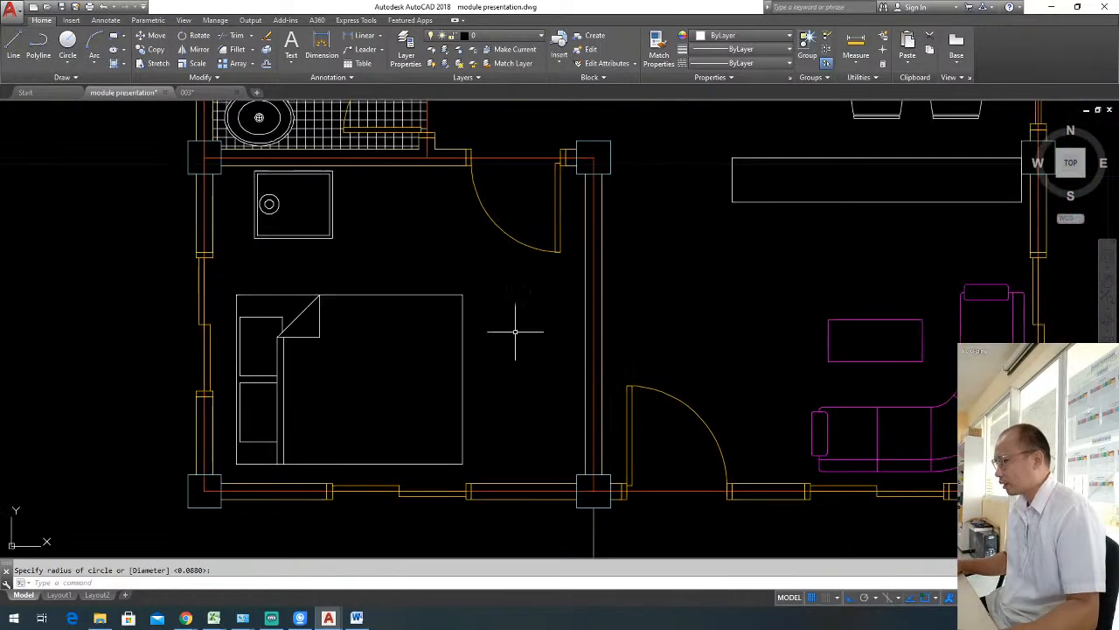
pyautogui.press('Escape')
pyautogui.write('rec')
pyautogui.press('Return')
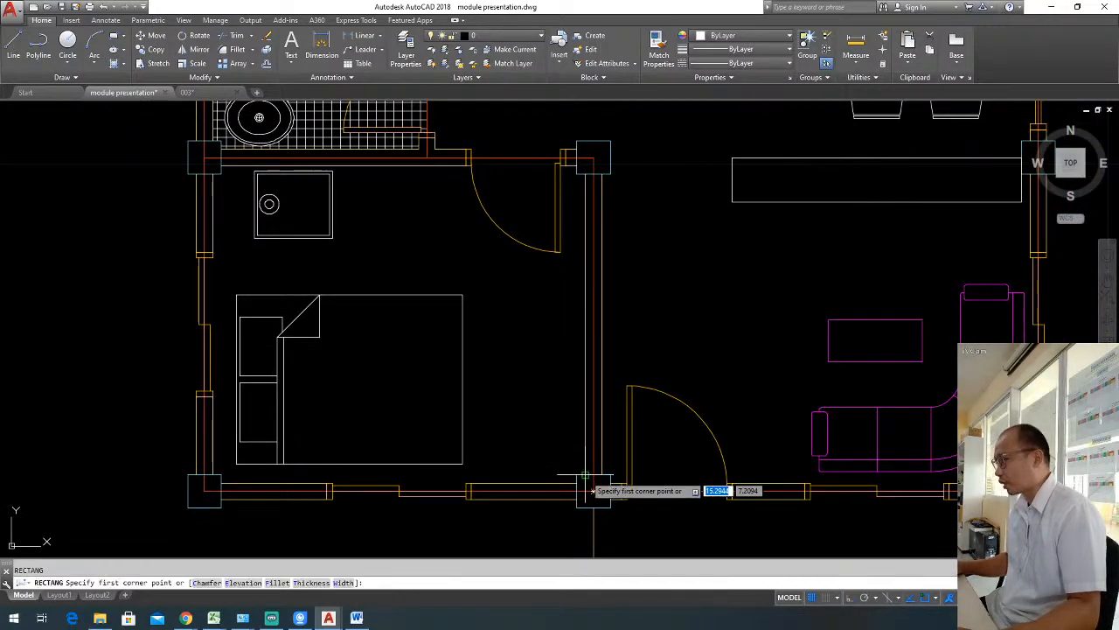
pyautogui.click(577, 483)
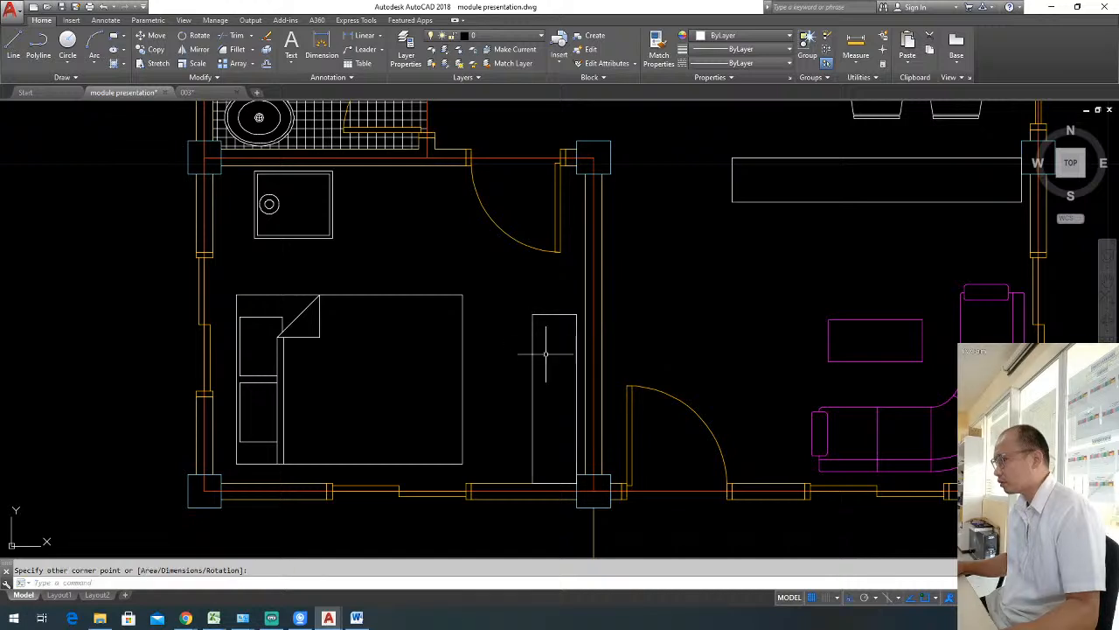
pyautogui.click(532, 314)
pyautogui.click(529, 310)
pyautogui.click(591, 325)
pyautogui.write('m')
pyautogui.press('Return')
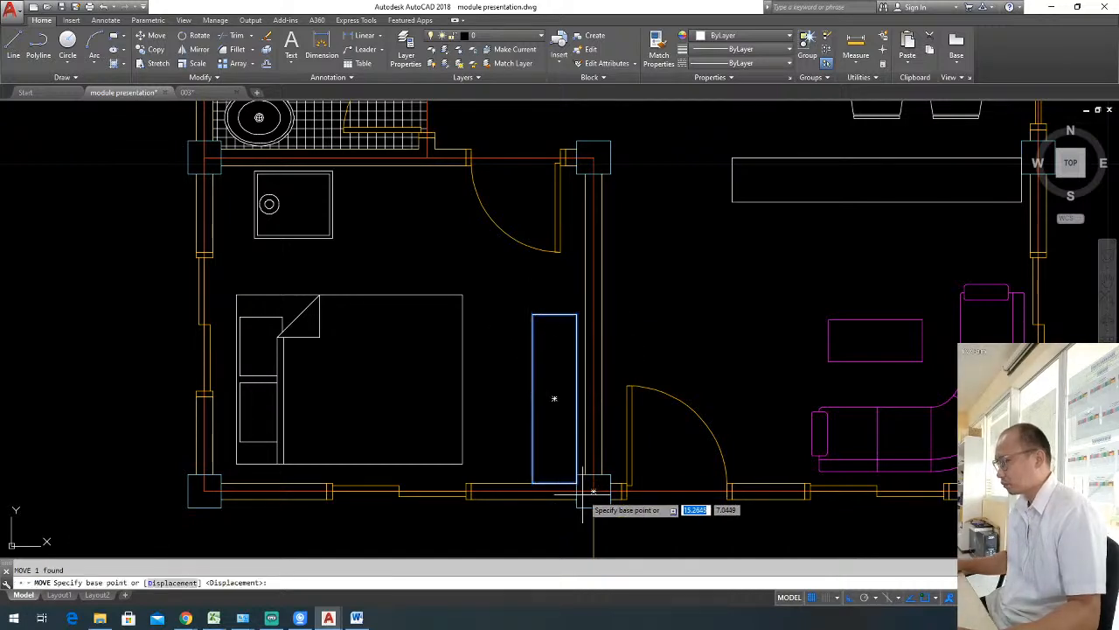
pyautogui.click(580, 485)
pyautogui.press('Escape')
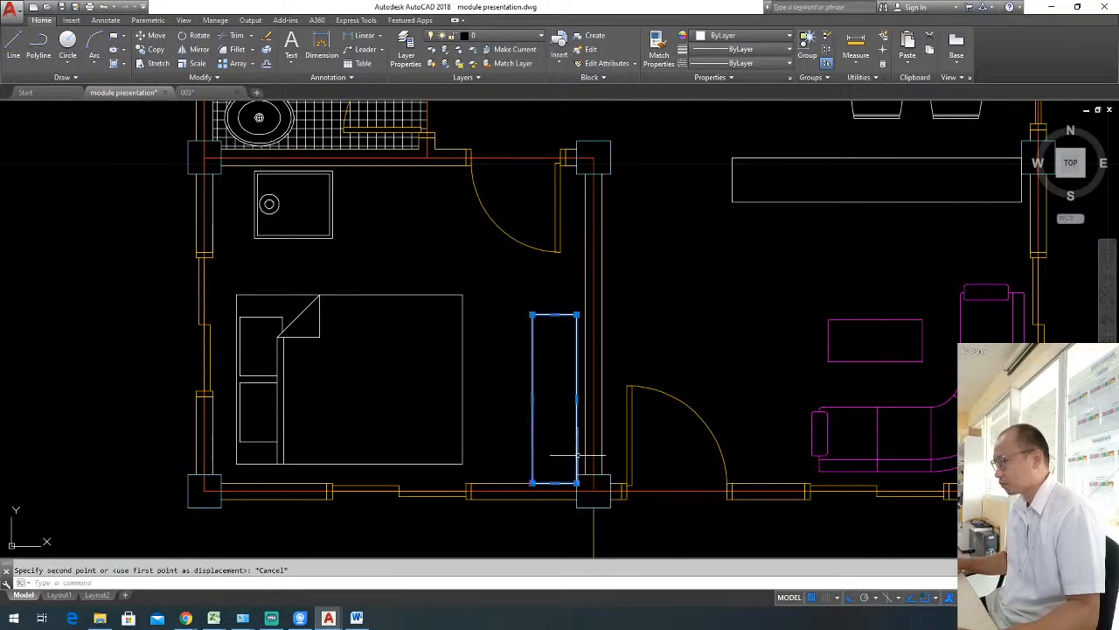
# Remove the wardrobe rectangle's right edge and extend its top edge to the bedroom's right-hand wall.
pyautogui.write('e')
pyautogui.press('Return')
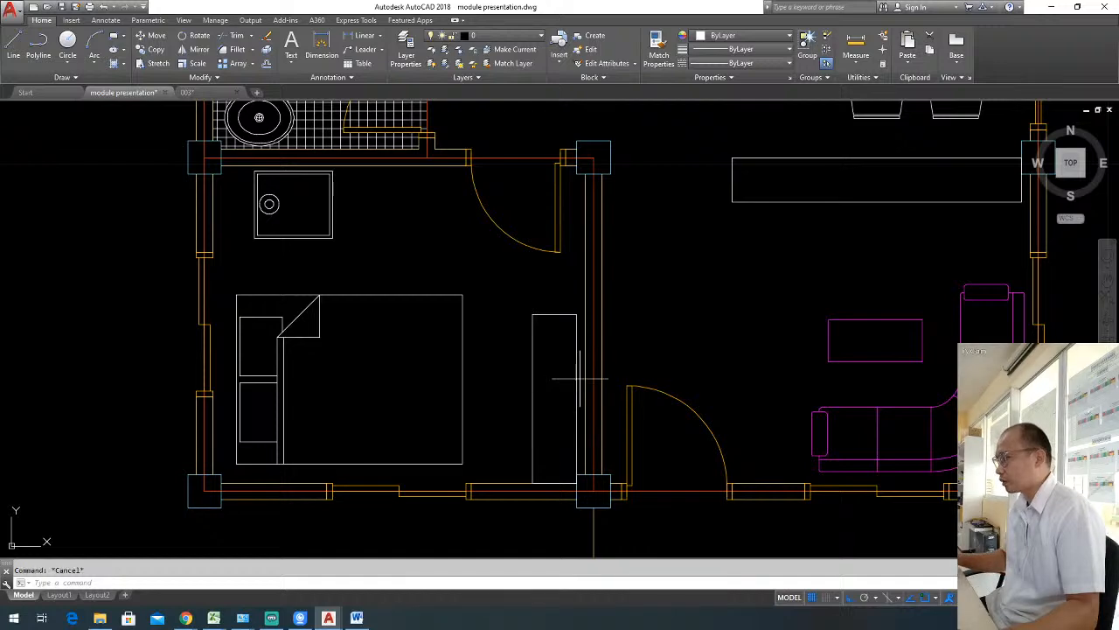
pyautogui.write('ex')
pyautogui.press('Return')
pyautogui.press('Return')
pyautogui.click(573, 313)
pyautogui.press('Escape')
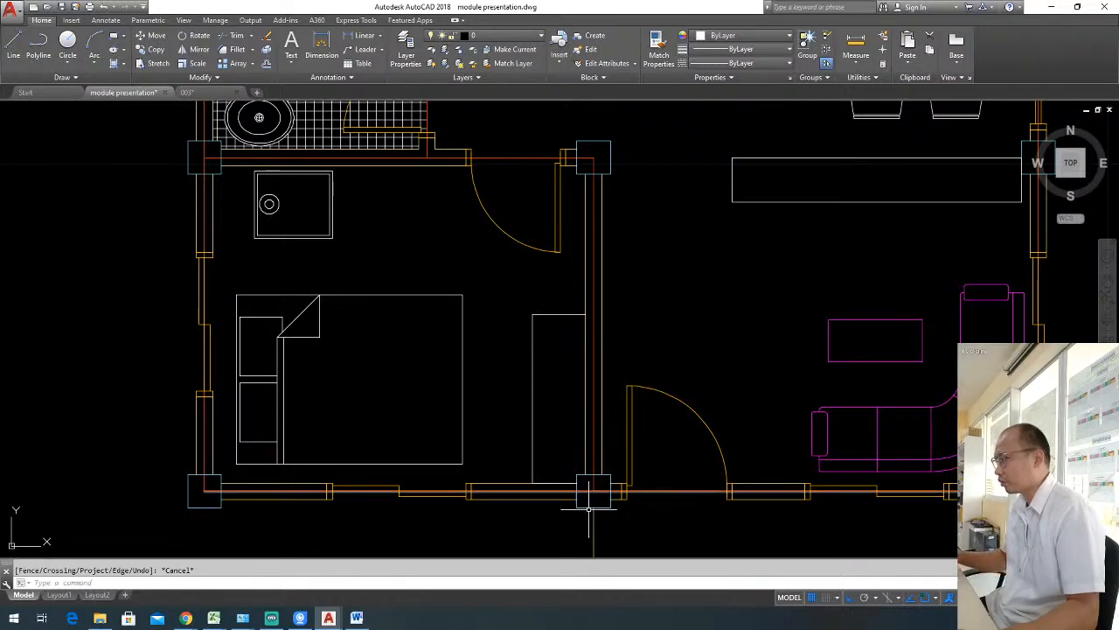
pyautogui.scroll(-5, 655, 398)
pyautogui.moveTo(655, 398); pyautogui.dragTo(642, 464, button='middle')
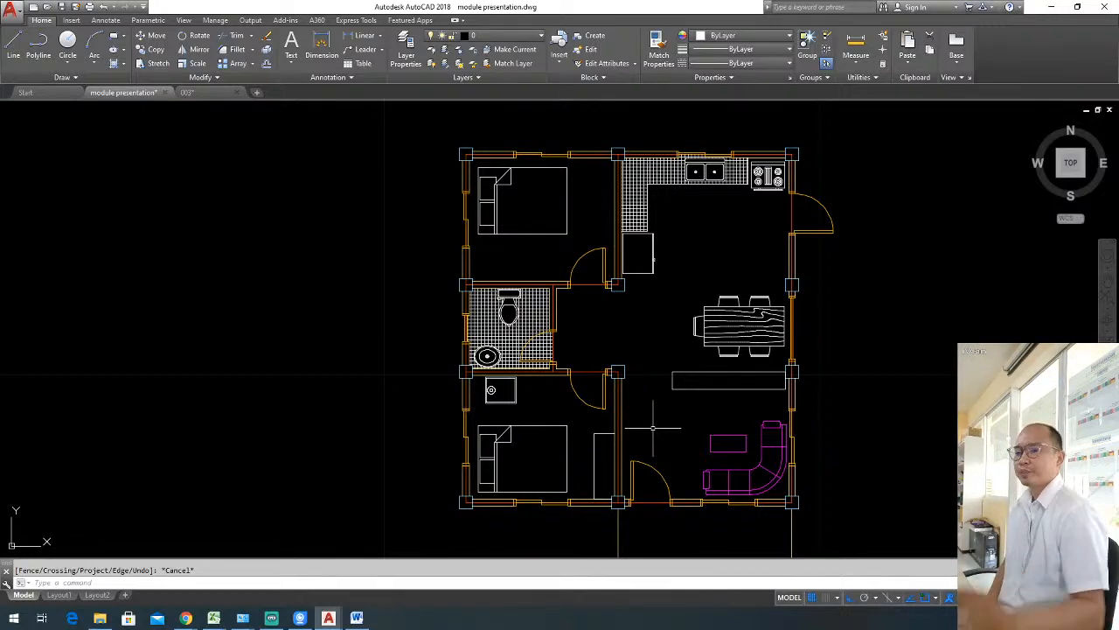
pyautogui.press('Escape')
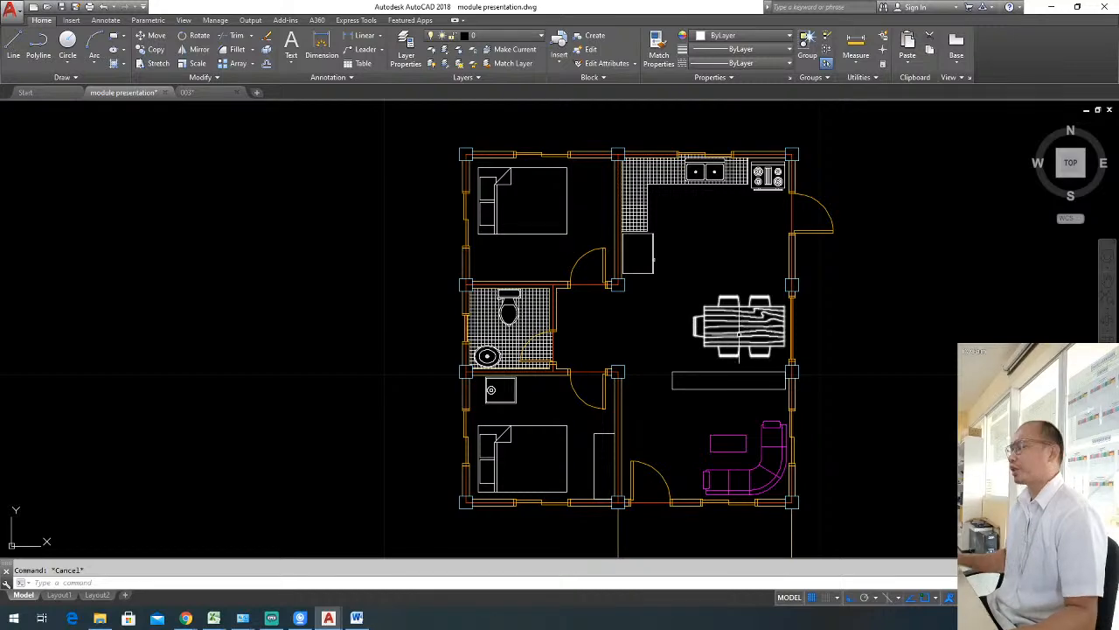
pyautogui.scroll(2, 740, 332)
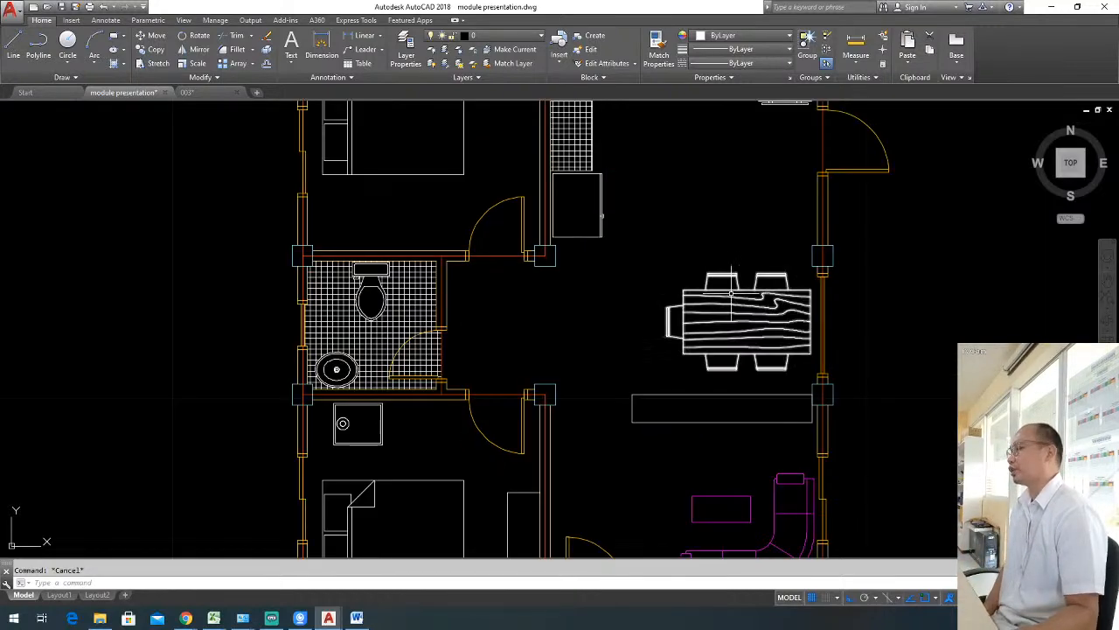
pyautogui.scroll(-4, 693, 318)
pyautogui.scroll(3, 700, 315)
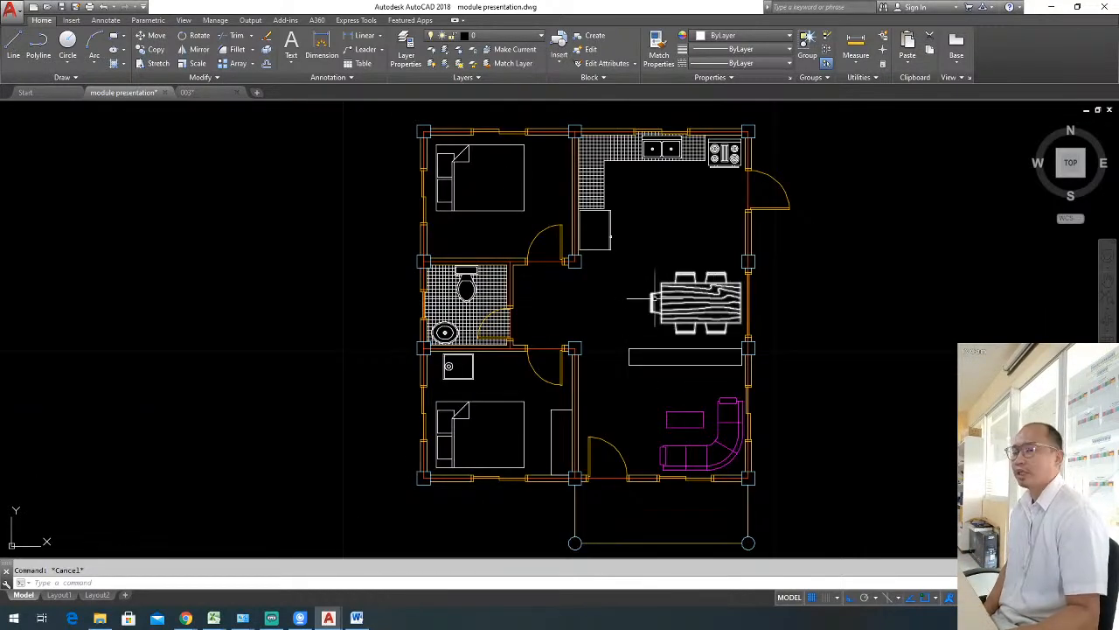
pyautogui.hotkey('alt', 'Tab')
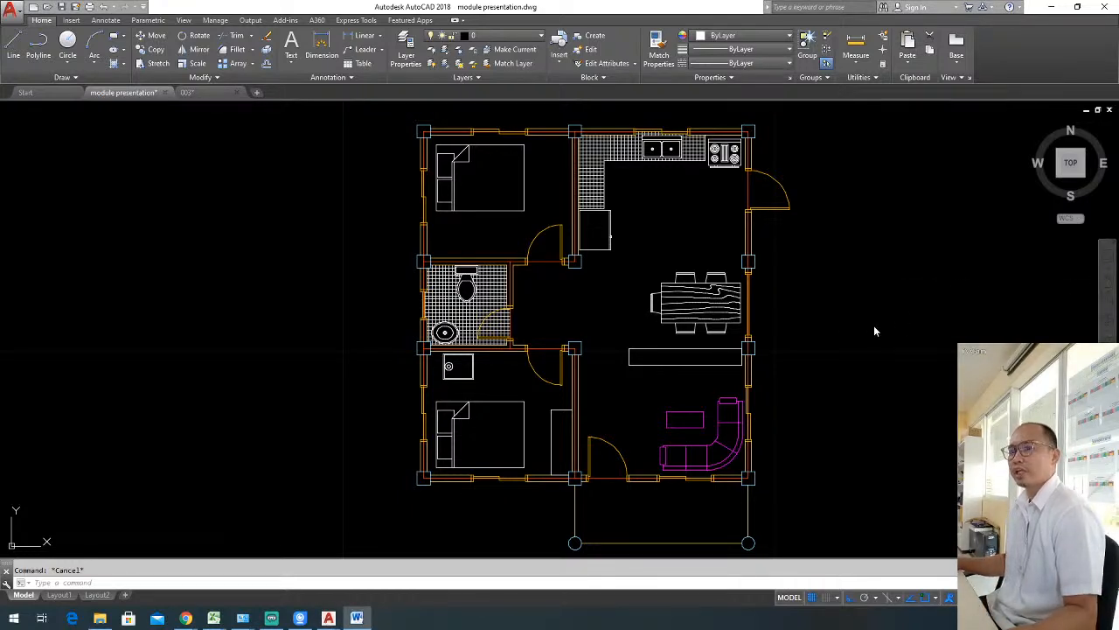
pyautogui.click(677, 369)
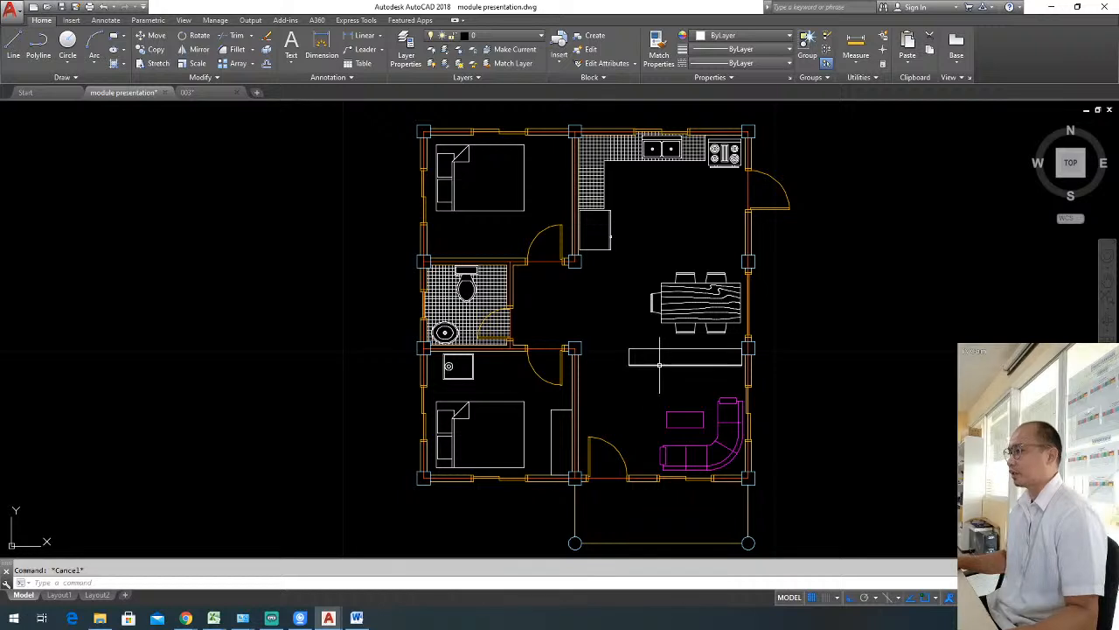
# Create a new layer named "floor plan - furnitures and fixtures".
pyautogui.write('la')
pyautogui.press('Return')
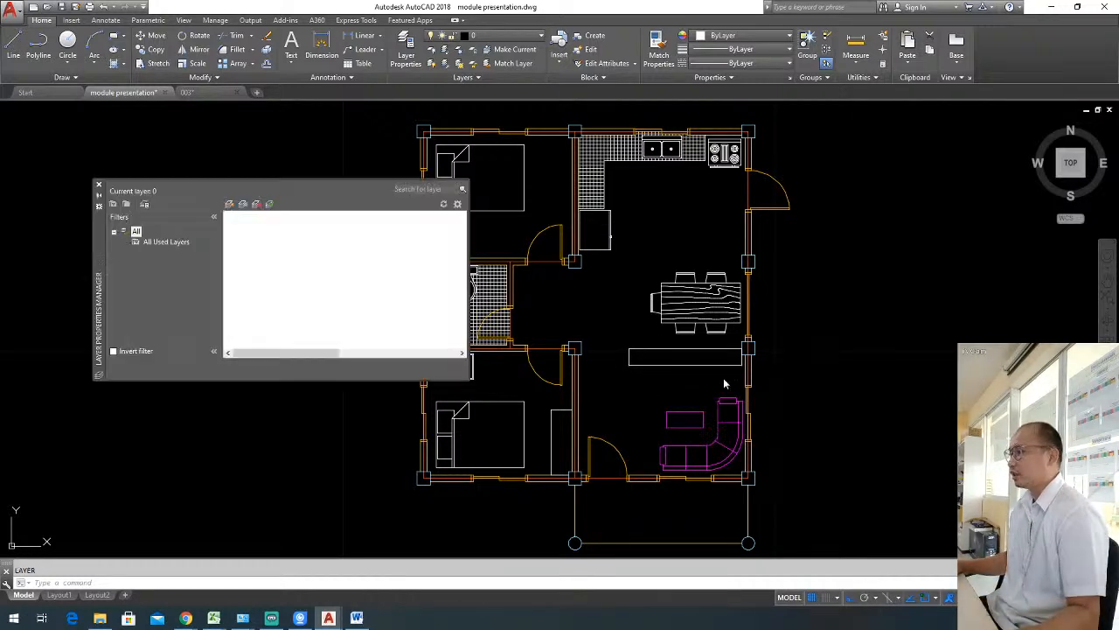
pyautogui.click(229, 204)
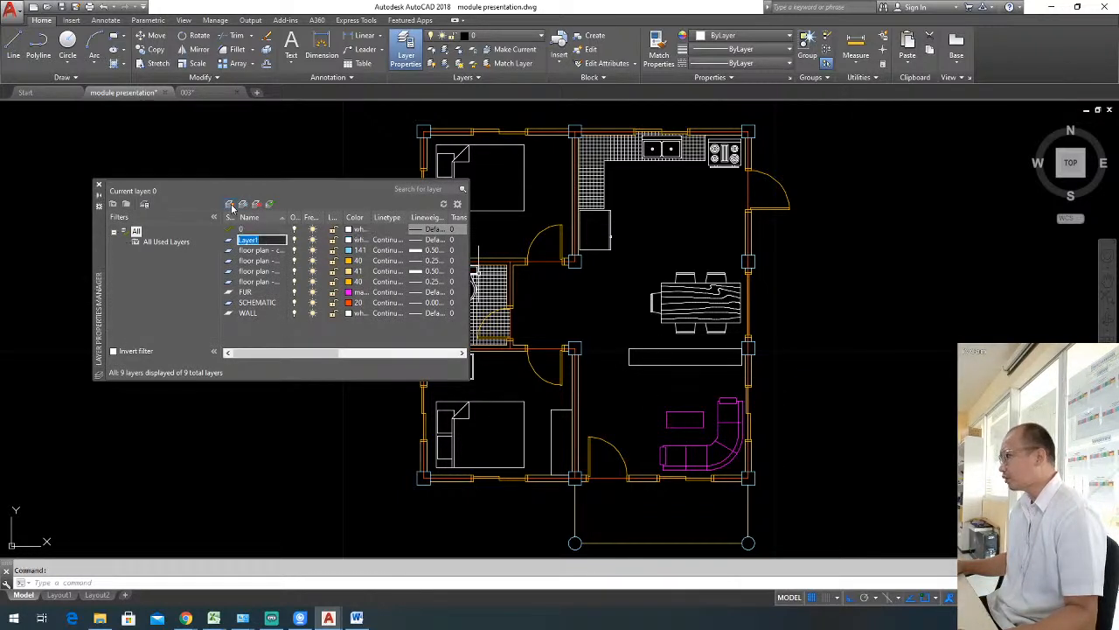
pyautogui.write('FLO')
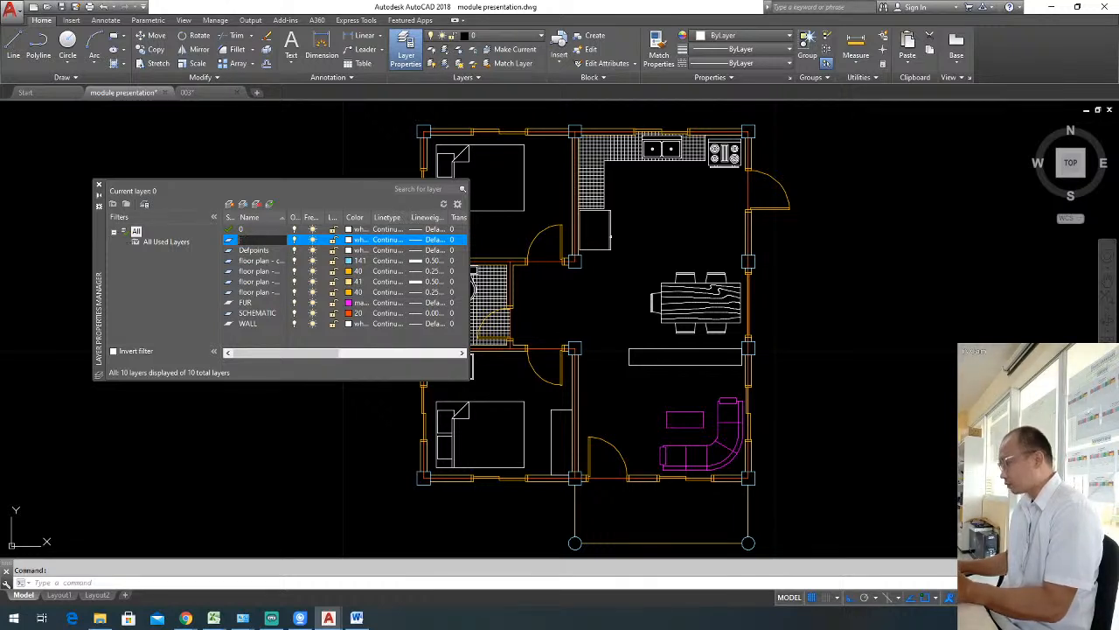
pyautogui.write('Floor')
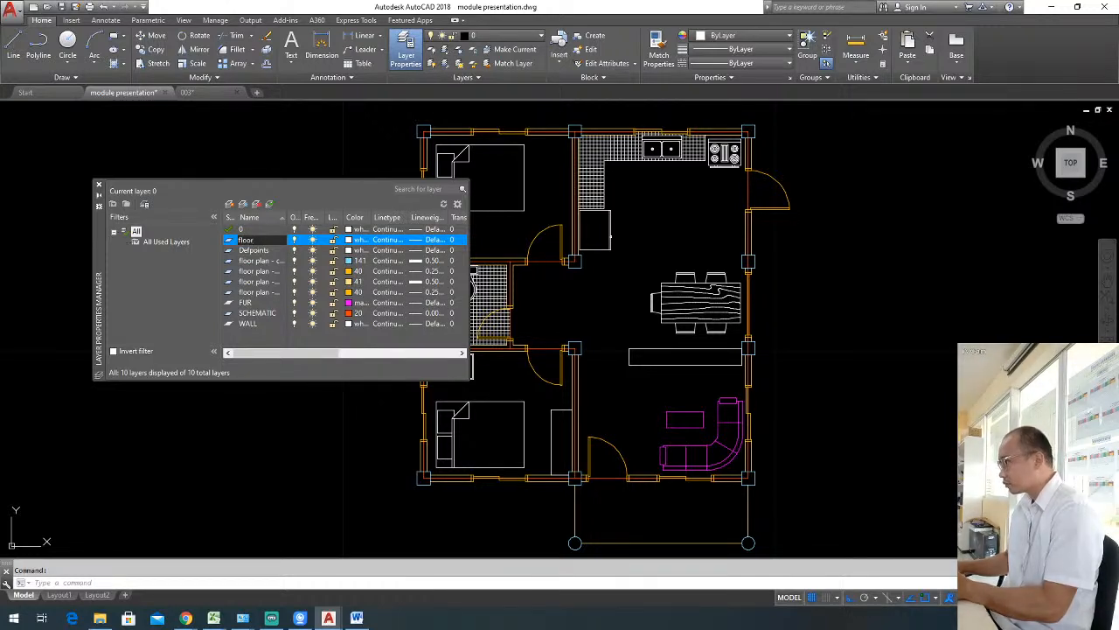
pyautogui.write(' plan')
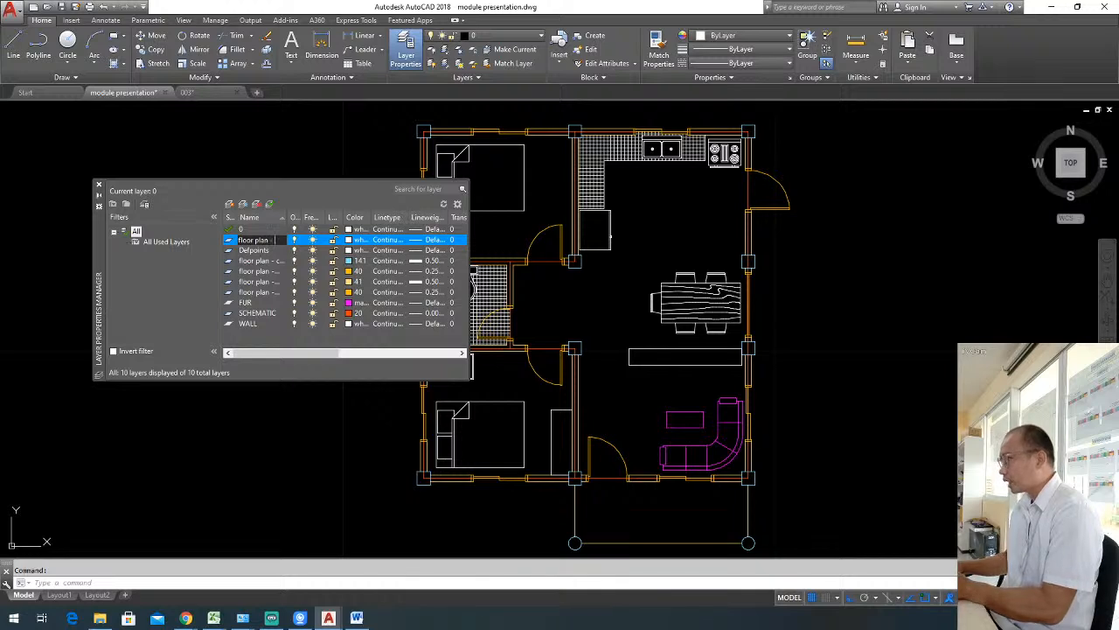
pyautogui.write(' - furnitu')
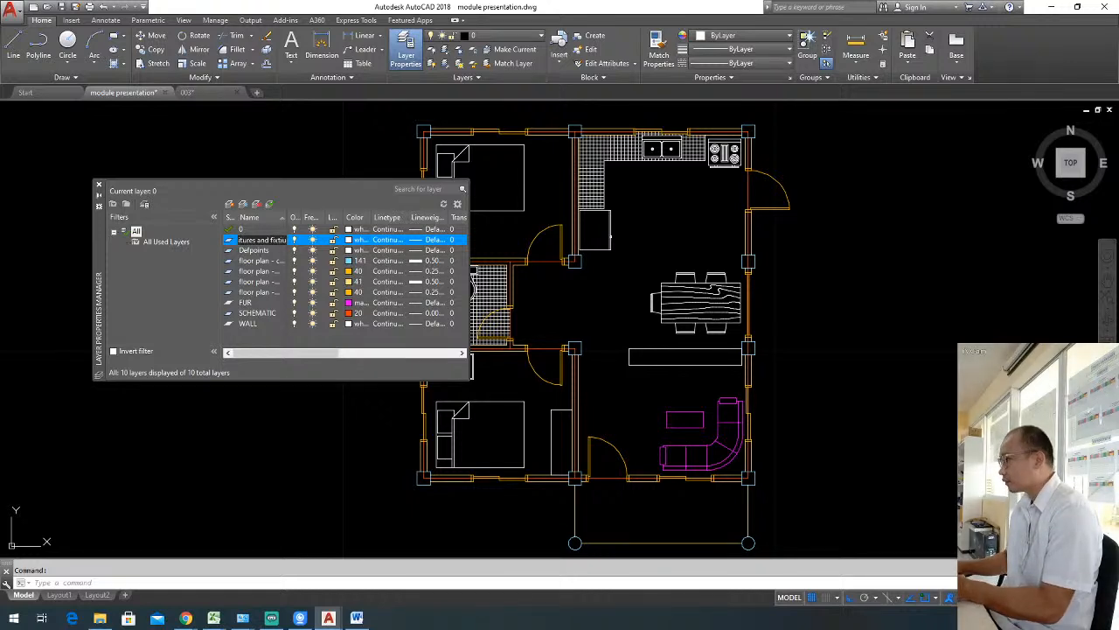
pyautogui.write('res and fixtures')
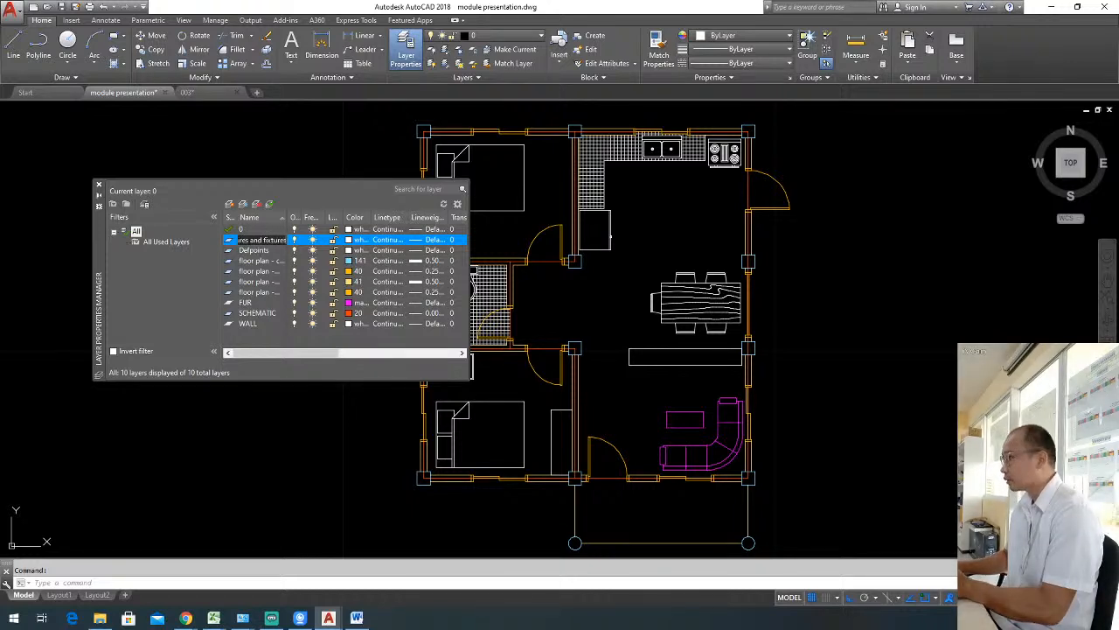
pyautogui.press('Return')
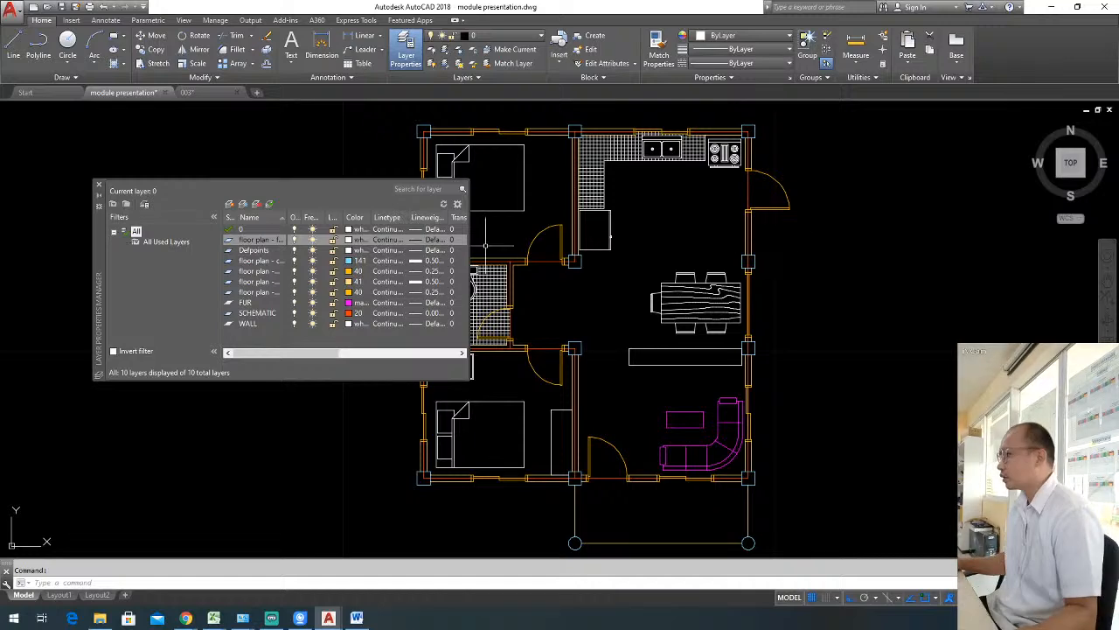
# Set the new furniture layer's color to magenta and its lineweight to 0.25 mm, and close the layer manager.
pyautogui.click(348, 240)
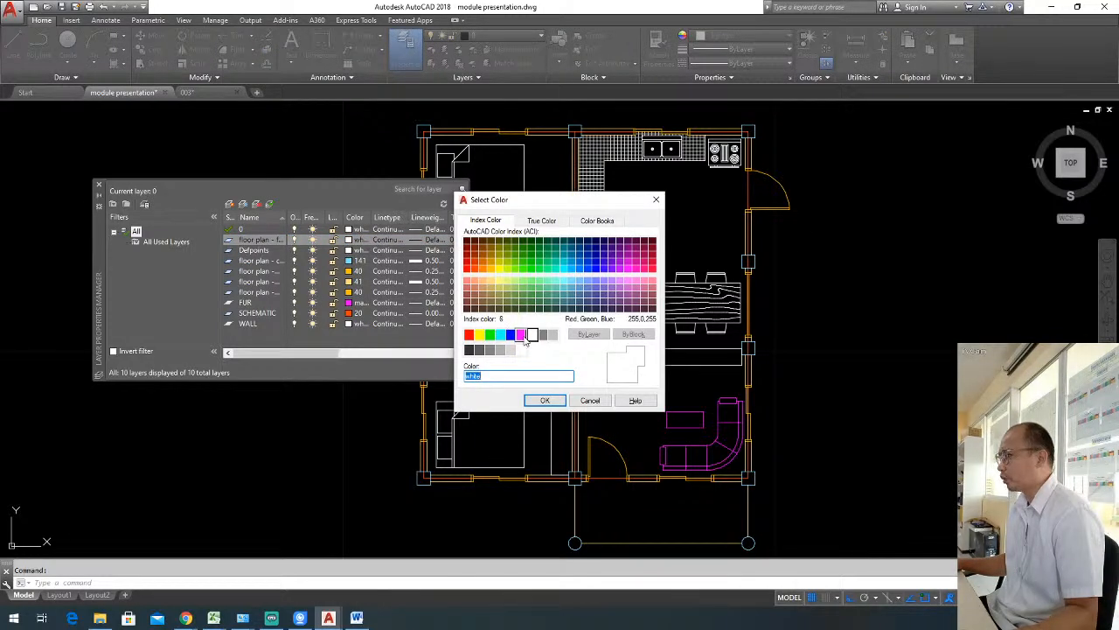
pyautogui.click(521, 334)
pyautogui.click(545, 400)
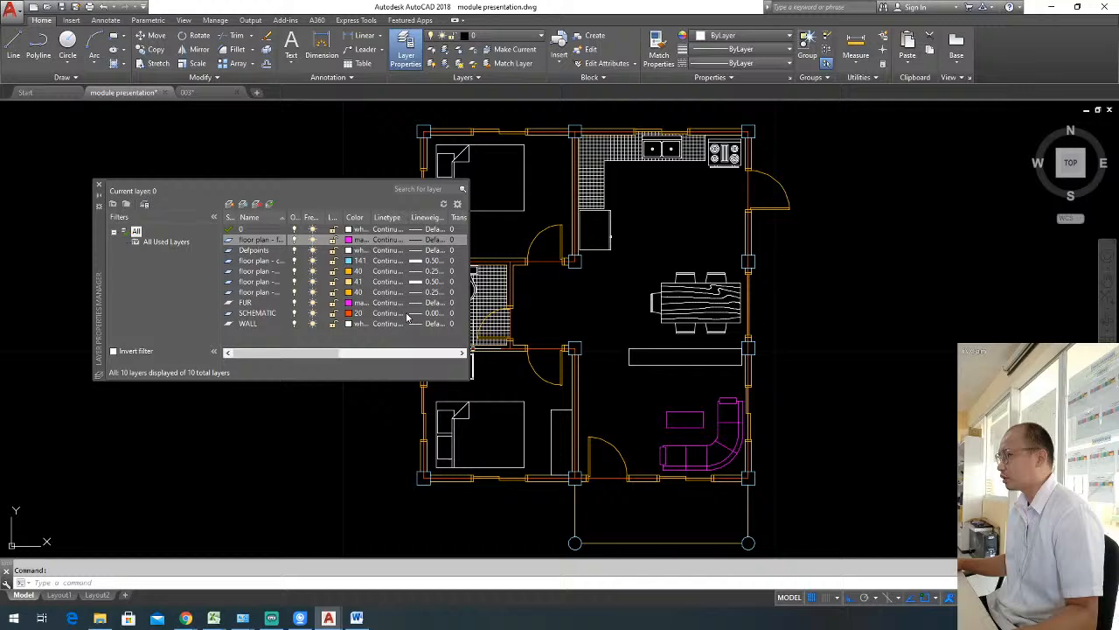
pyautogui.click(415, 242)
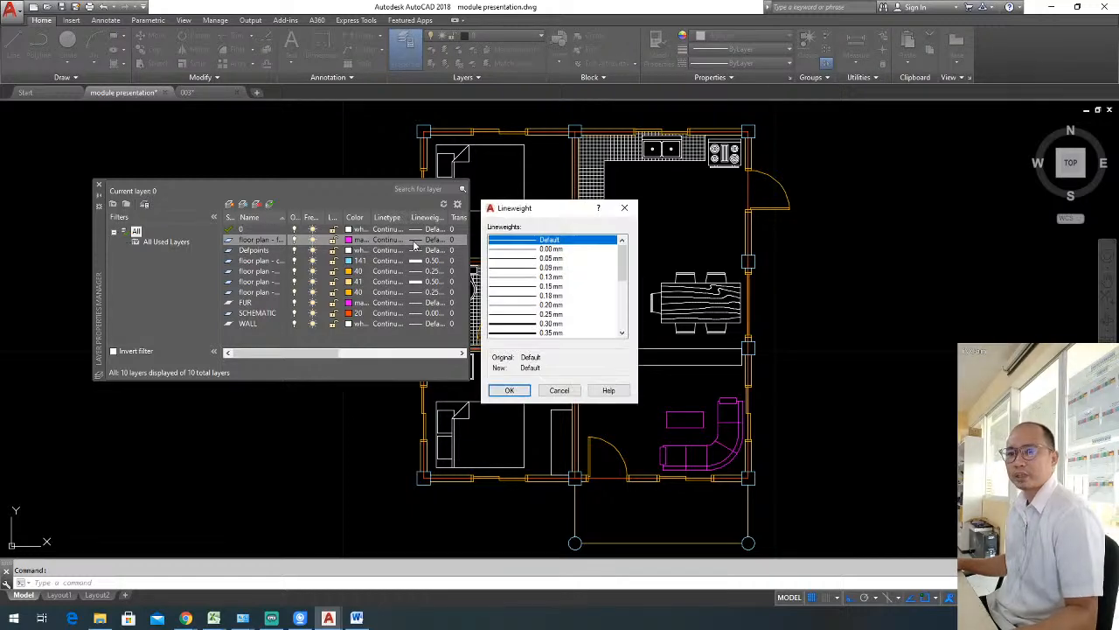
pyautogui.click(551, 313)
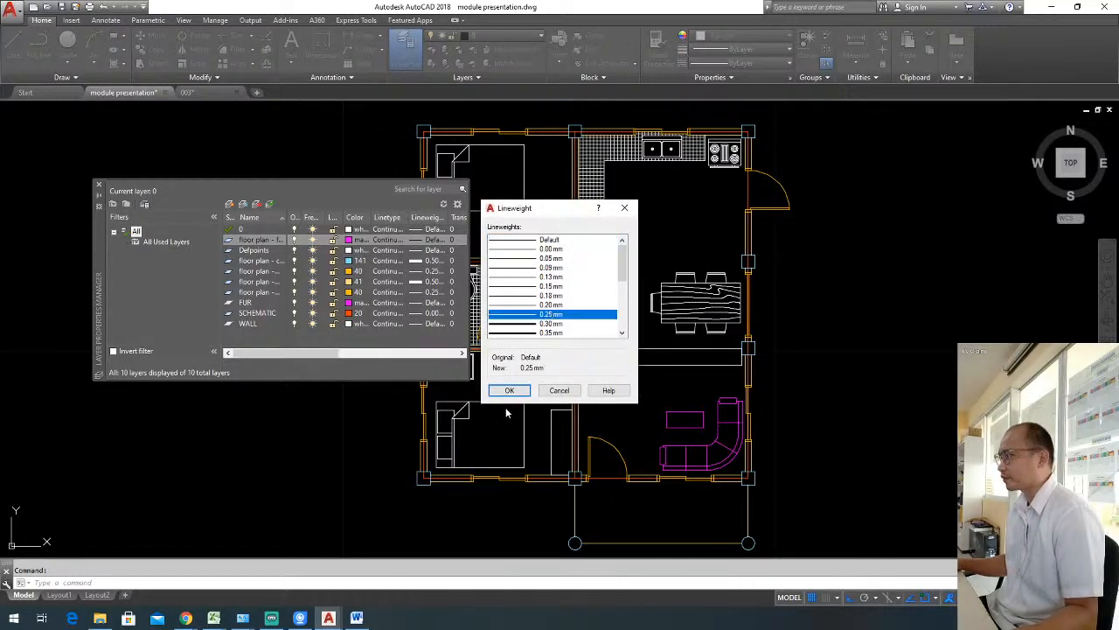
pyautogui.click(509, 390)
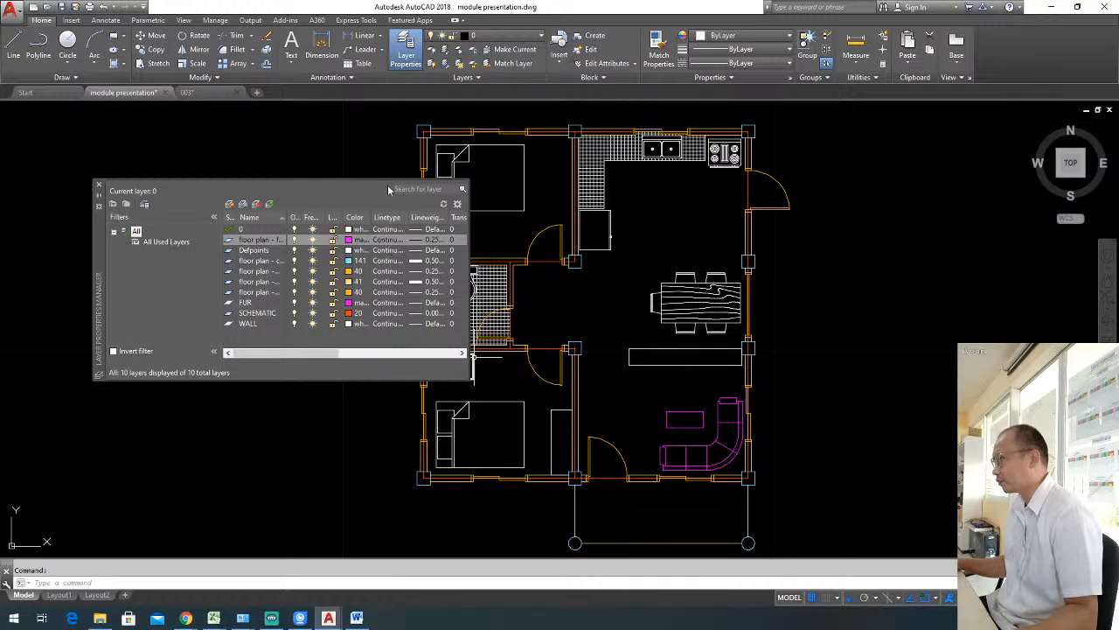
pyautogui.click(99, 184)
# Assign the bed in the lower bedroom to the "floor plan - furnitures and fixtures" layer.
pyautogui.click(502, 414)
pyautogui.click(473, 378)
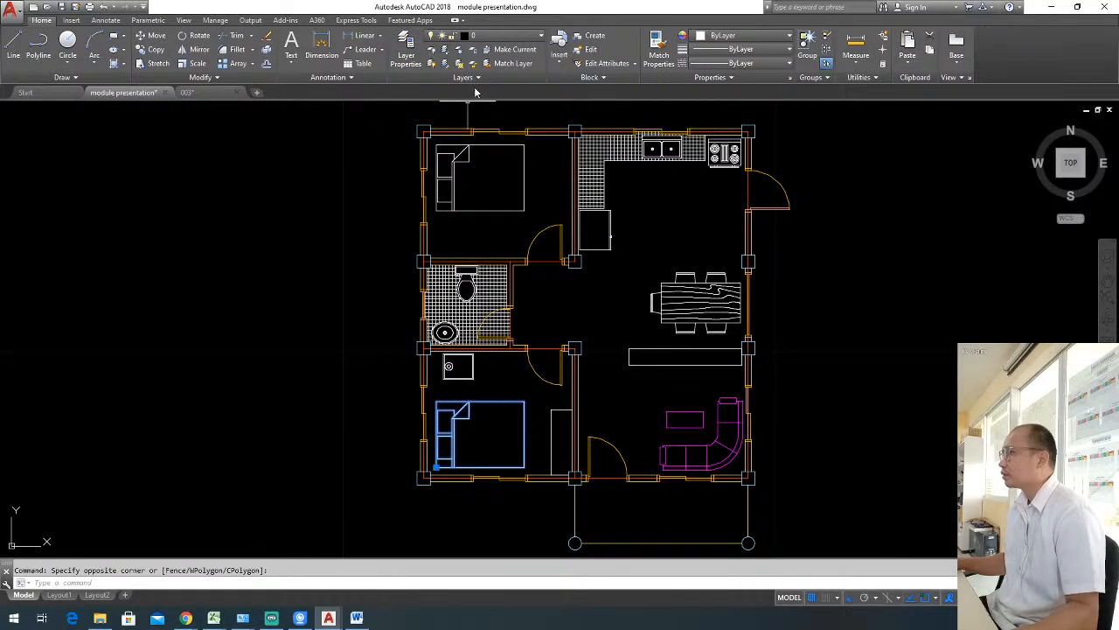
pyautogui.click(479, 36)
pyautogui.click(475, 107)
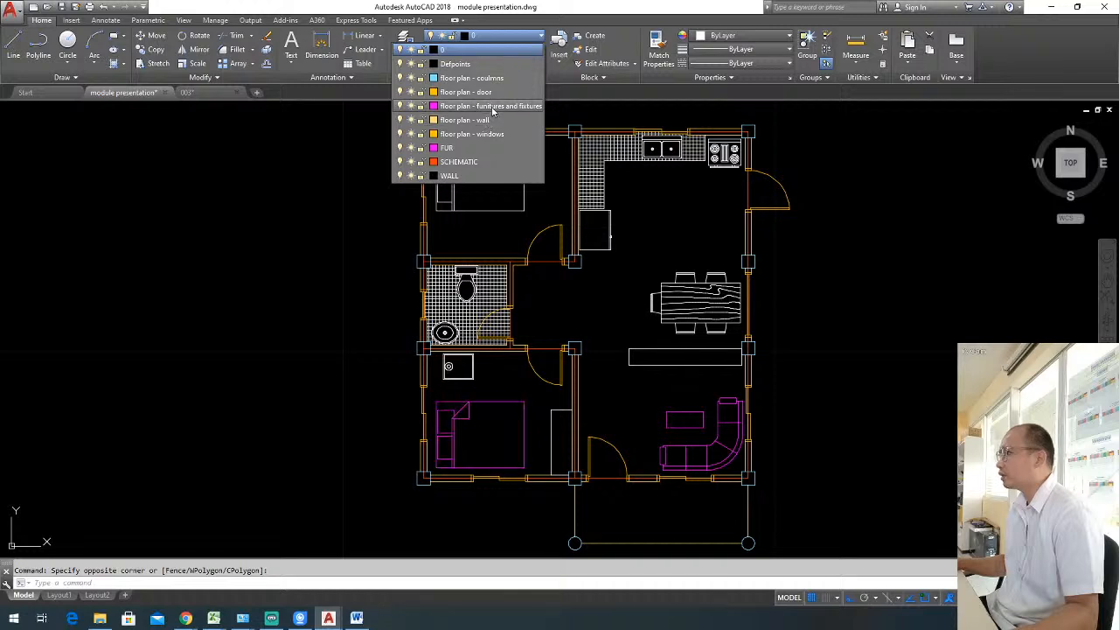
pyautogui.press('Escape')
# Match the properties of the lower bed onto the small round-fitted table and the wardrobe in the same bedroom.
pyautogui.write('ma')
pyautogui.press('Return')
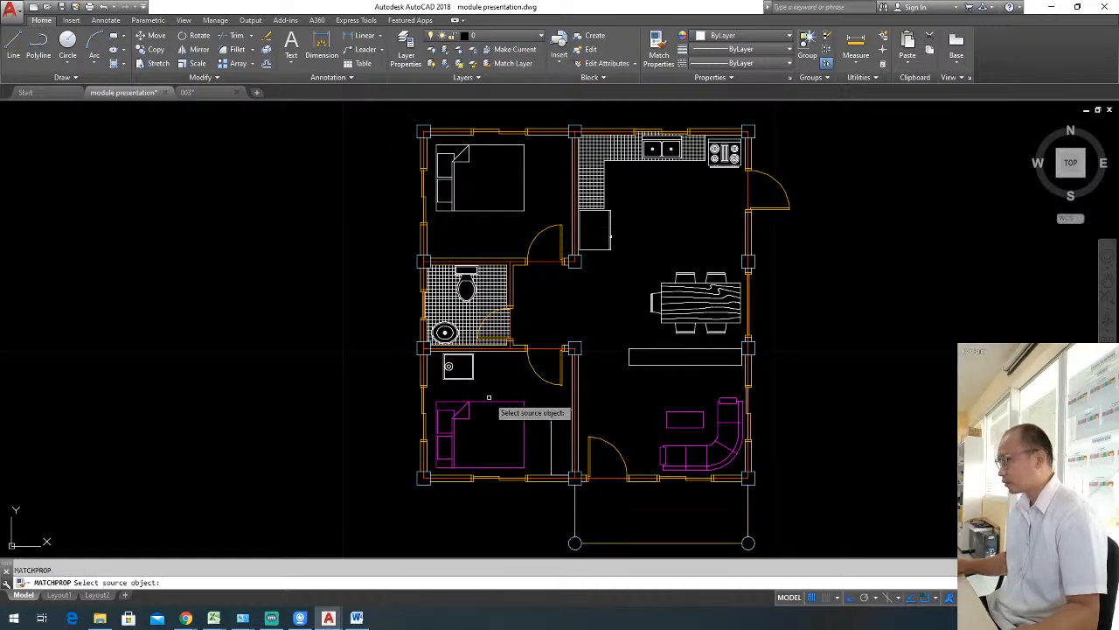
pyautogui.click(498, 410)
pyautogui.click(549, 390)
pyautogui.click(430, 340)
pyautogui.click(569, 426)
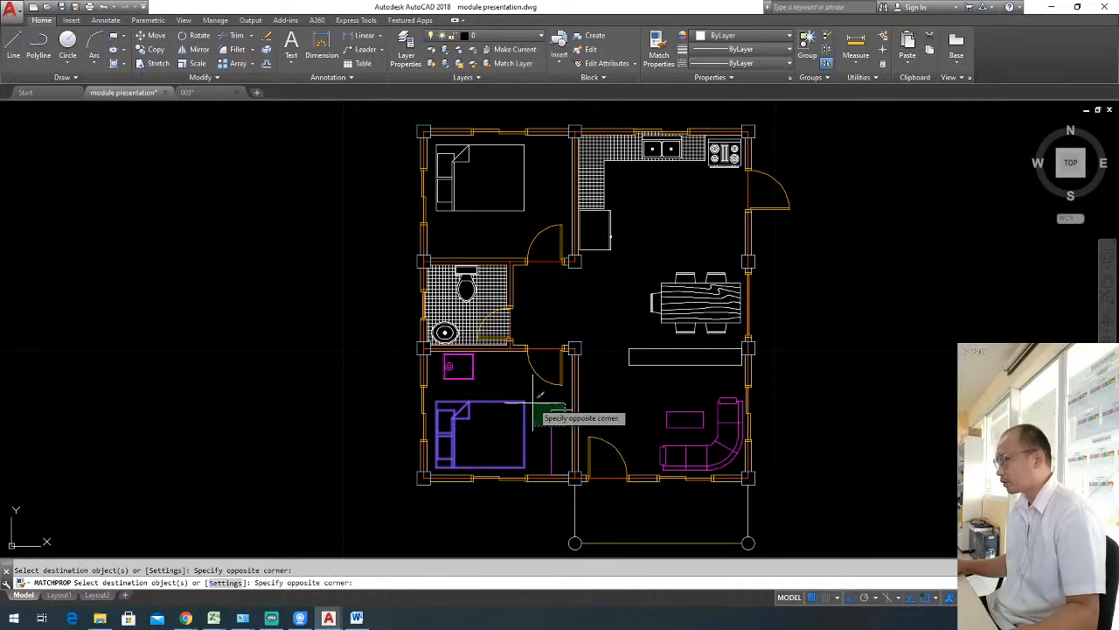
pyautogui.click(483, 301)
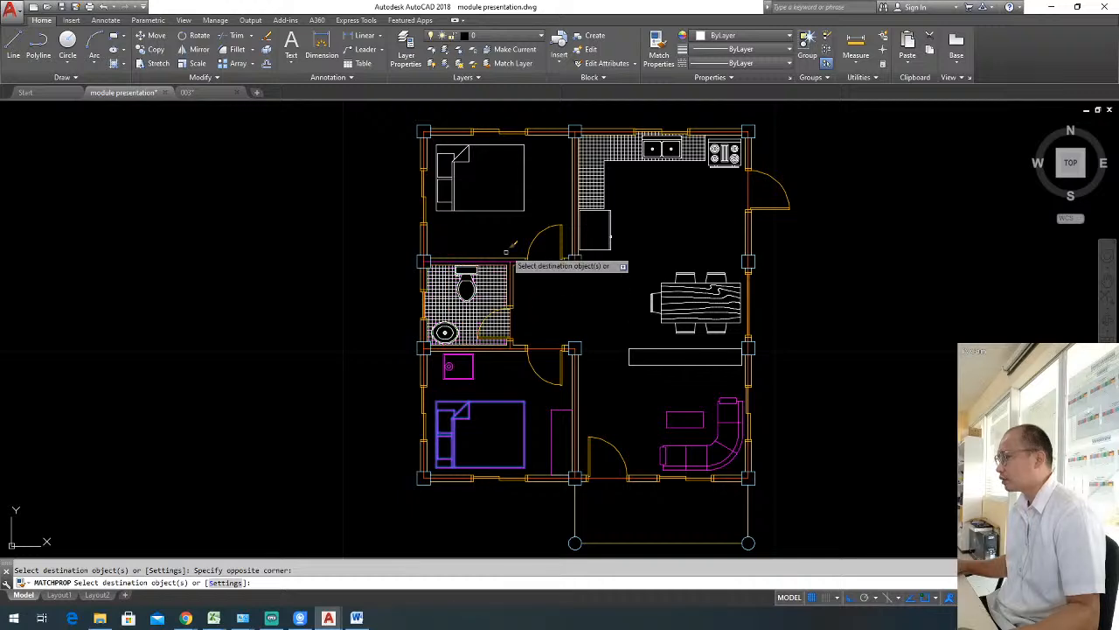
# Apply the lower bed's properties to the upper bedroom's bed and to the kitchen sink, stove and refrigerator.
pyautogui.click(489, 187)
pyautogui.scroll(4, 670, 154)
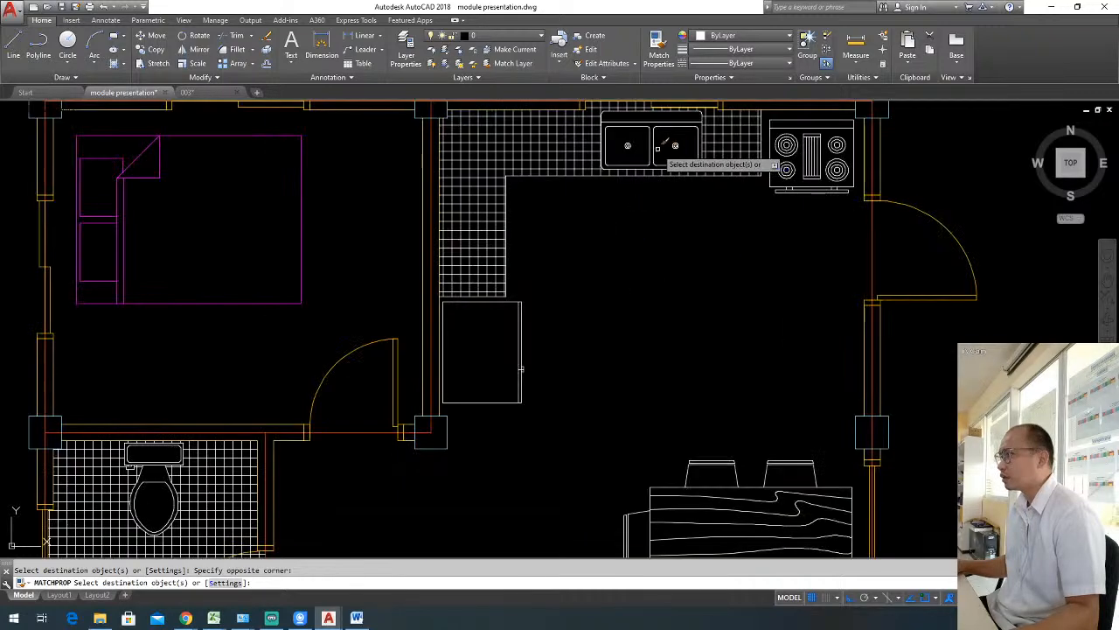
pyautogui.click(791, 190)
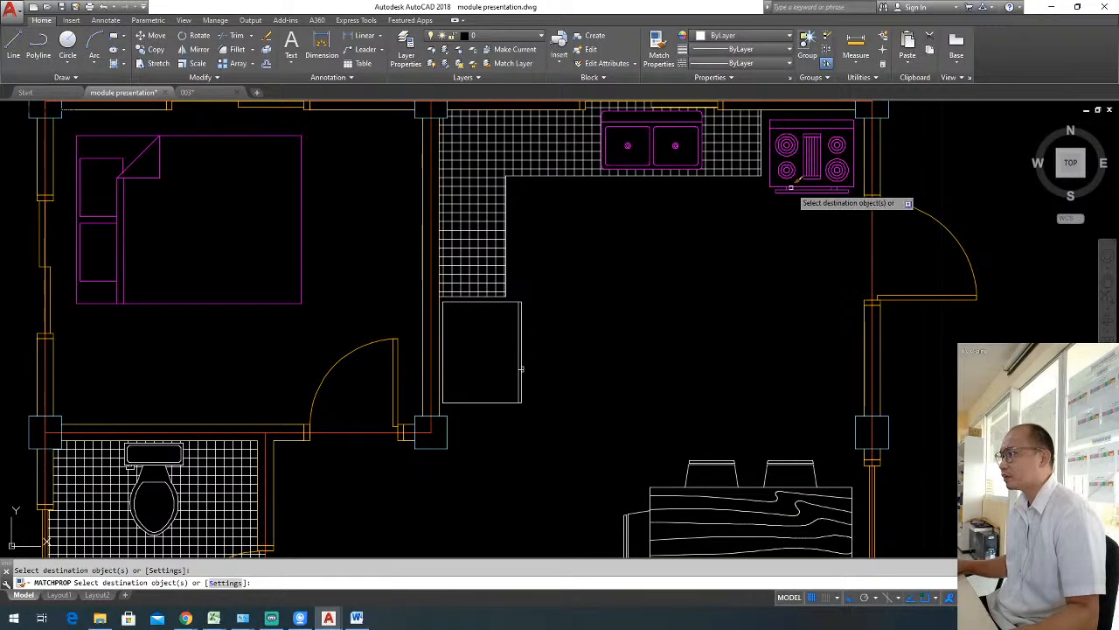
pyautogui.click(547, 356)
pyautogui.click(509, 375)
# Apply the matched properties to the dining set and the long divider rectangle above the living area.
pyautogui.scroll(-4, 571, 316)
pyautogui.click(656, 412)
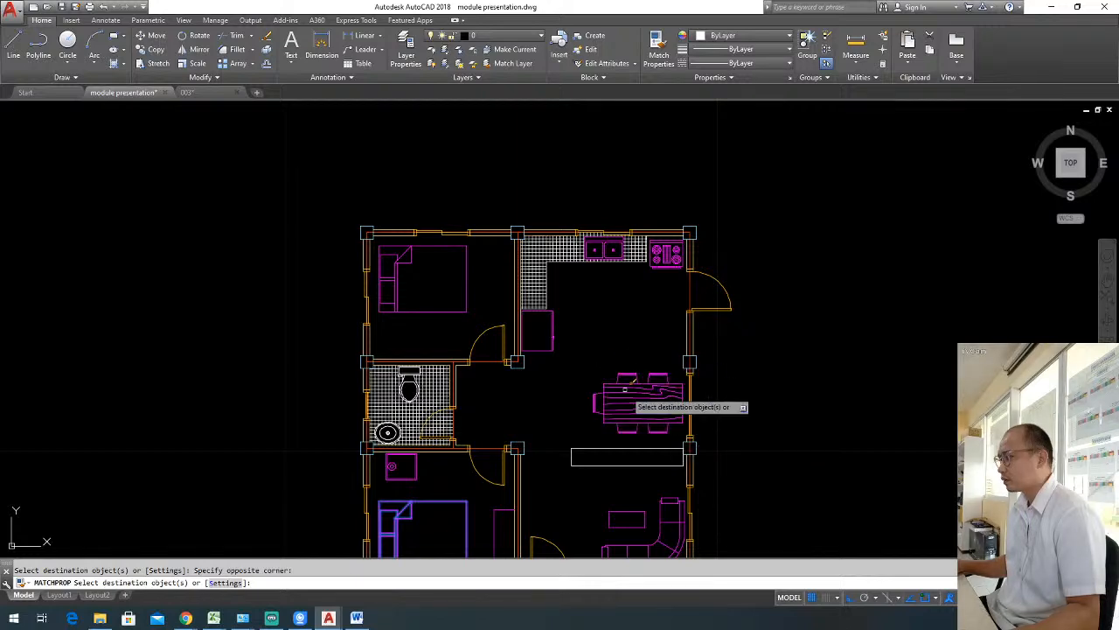
pyautogui.click(613, 464)
pyautogui.moveTo(613, 464); pyautogui.dragTo(660, 382, button='middle')
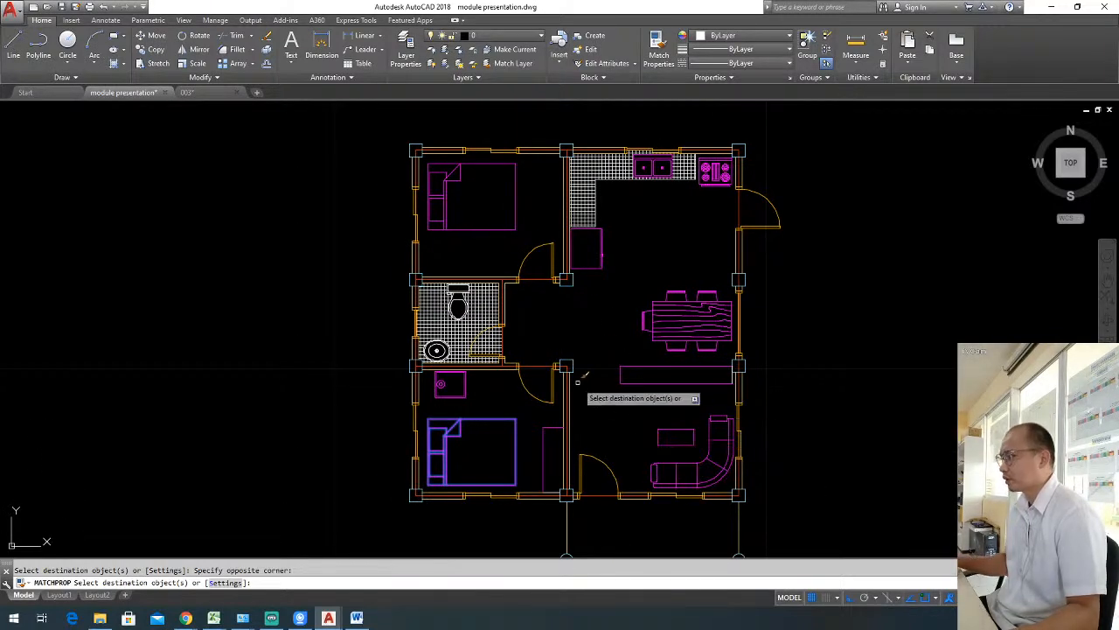
# Match the properties of the lower bedroom's small table onto the toilet and washbasin in the bathroom.
pyautogui.press('Escape')
pyautogui.moveTo(610, 283); pyautogui.dragTo(655, 320, button='middle')
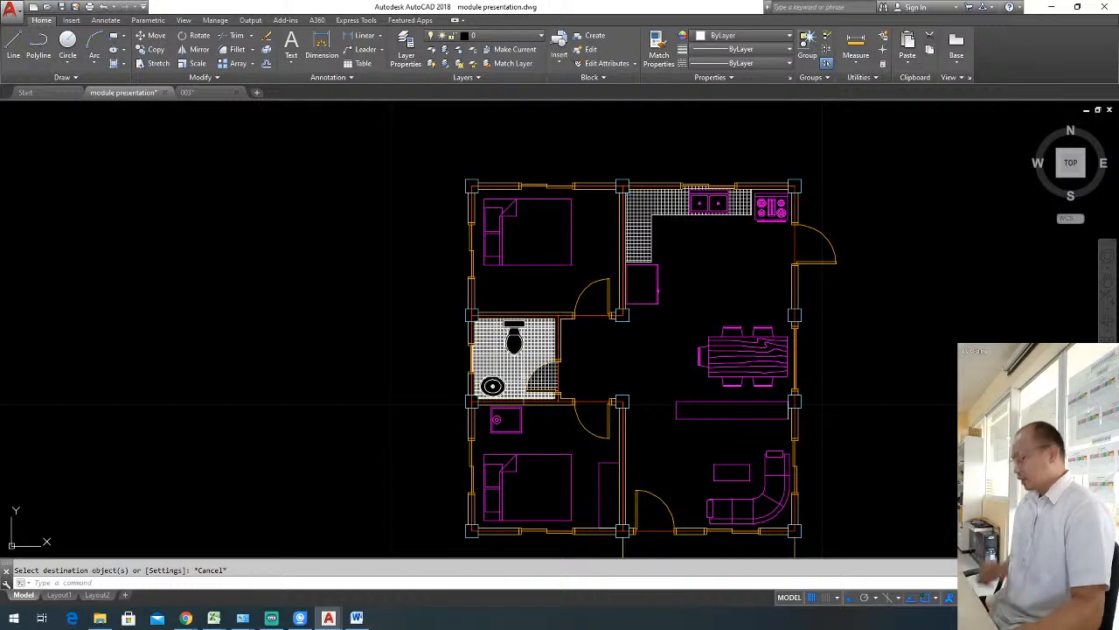
pyautogui.write('ma')
pyautogui.press('Return')
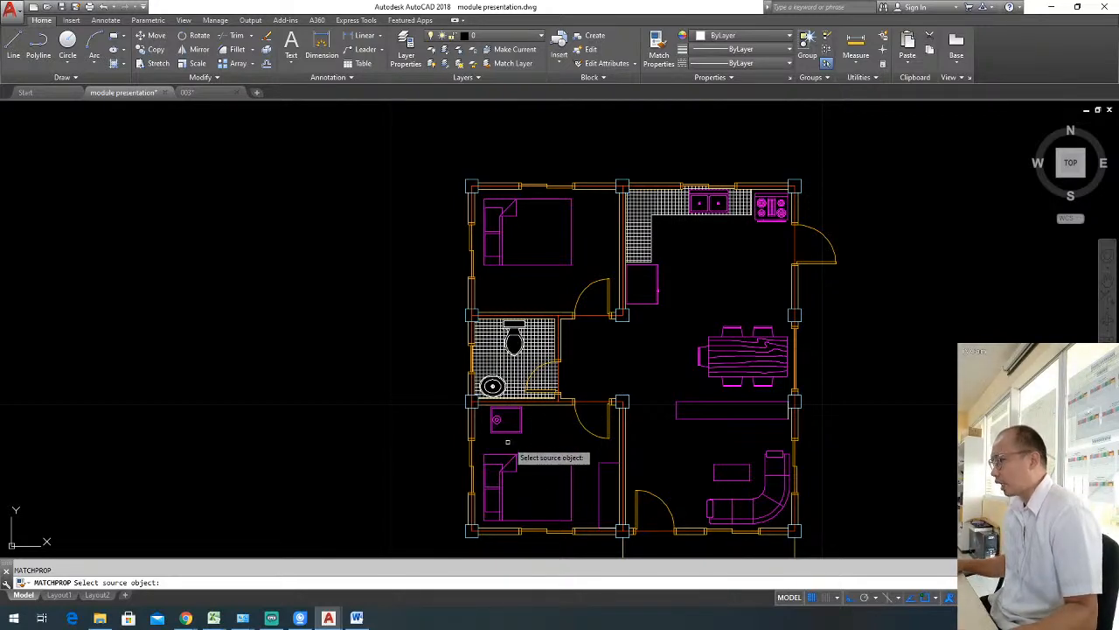
pyautogui.click(516, 434)
pyautogui.click(516, 433)
pyautogui.scroll(6, 500, 384)
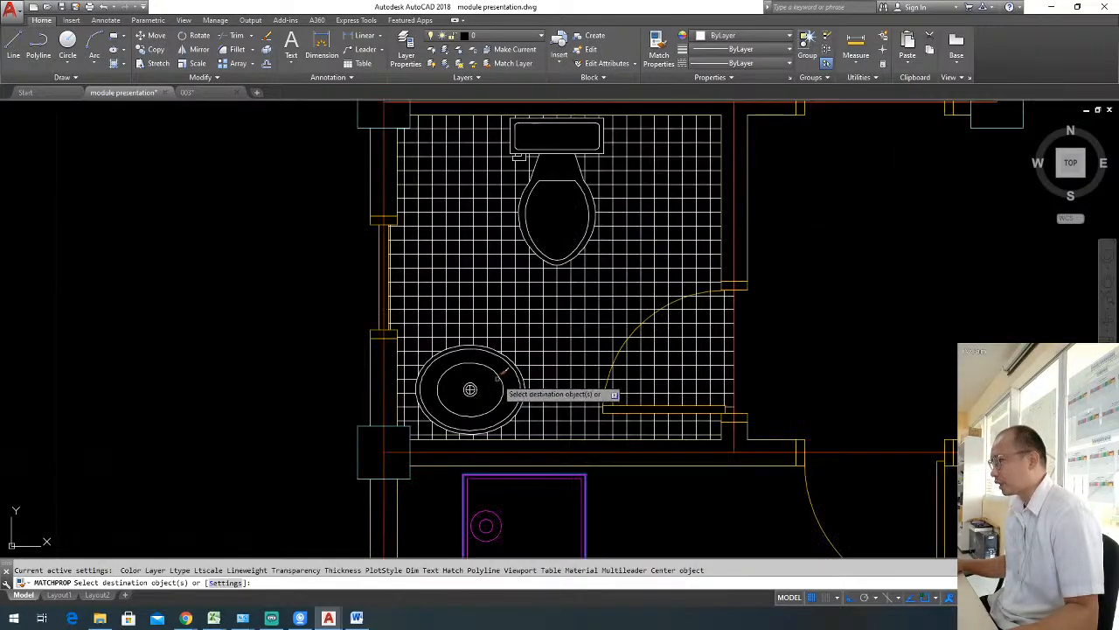
pyautogui.click(500, 380)
pyautogui.click(495, 378)
pyautogui.scroll(-7, 569, 280)
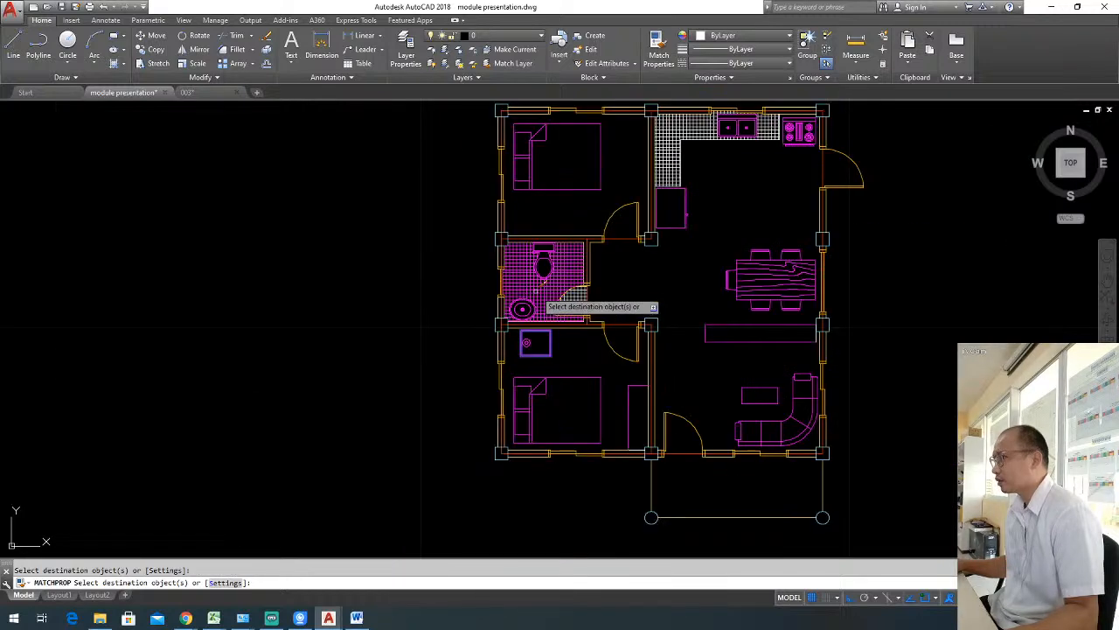
# Apply the matched furniture properties to the outline edges of the L-shaped kitchen counter.
pyautogui.scroll(6, 639, 200)
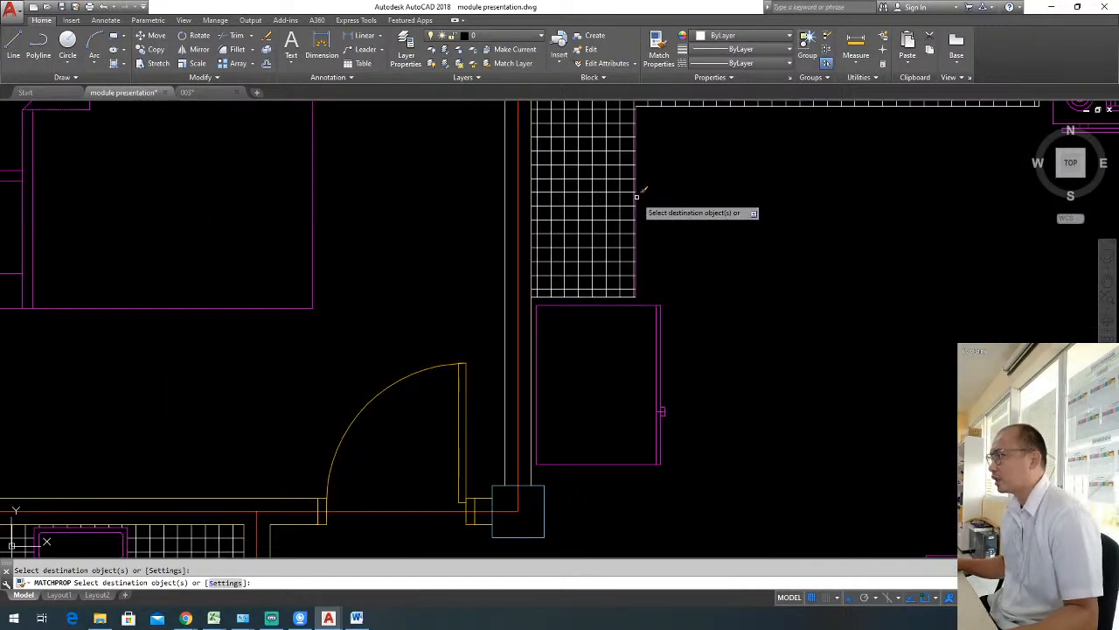
pyautogui.scroll(-5, 690, 218)
pyautogui.scroll(6, 664, 175)
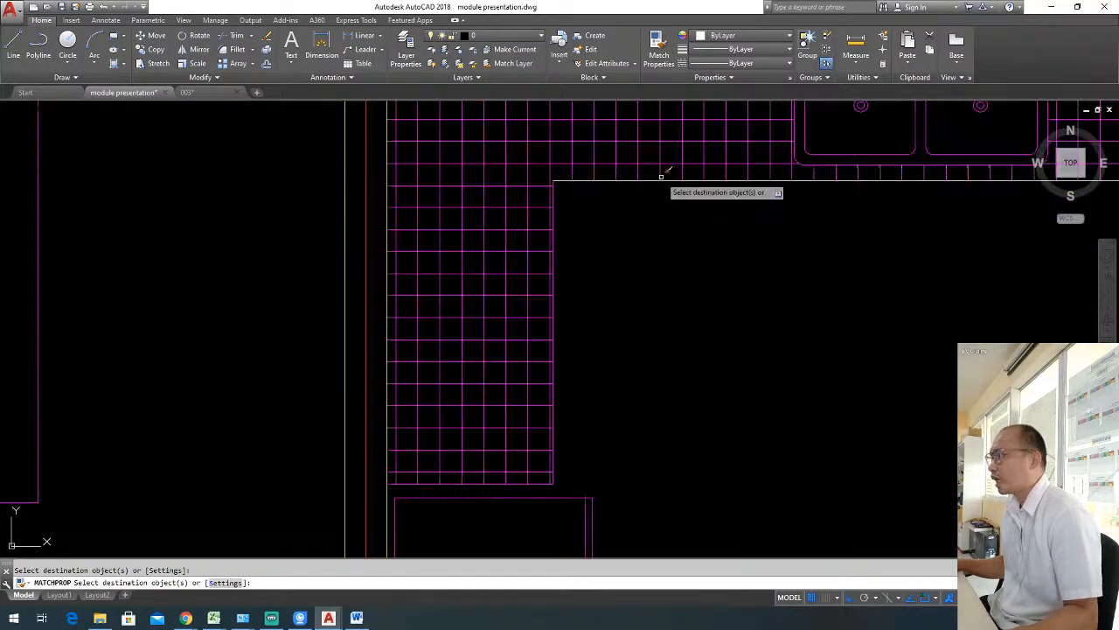
pyautogui.scroll(-6, 631, 189)
pyautogui.scroll(7, 796, 185)
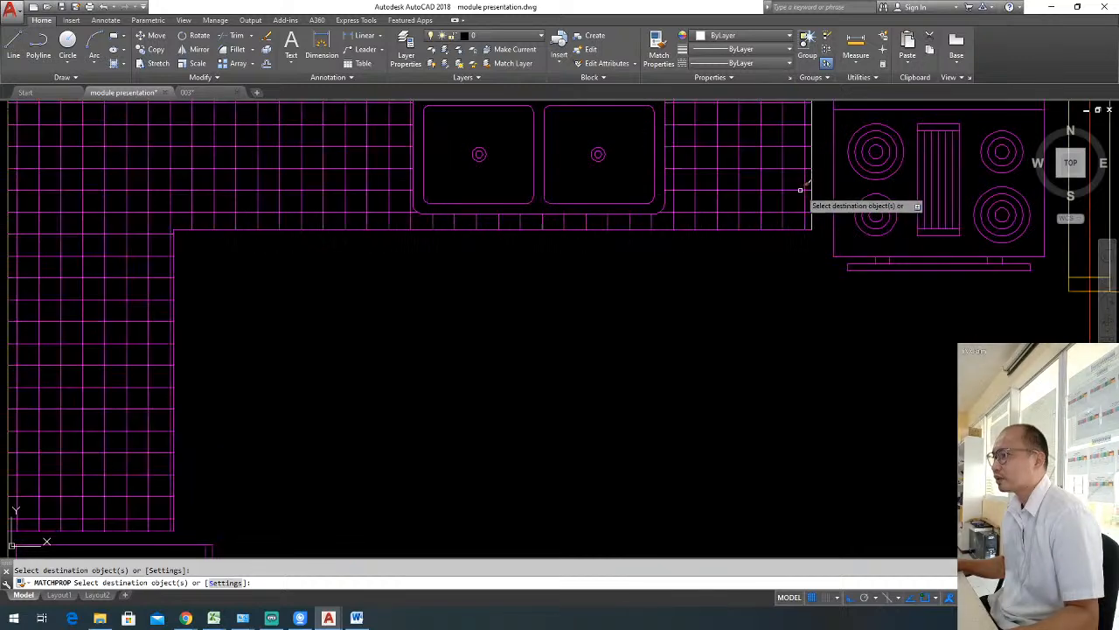
pyautogui.press('Escape')
pyautogui.scroll(-5, 813, 194)
pyautogui.scroll(6, 618, 382)
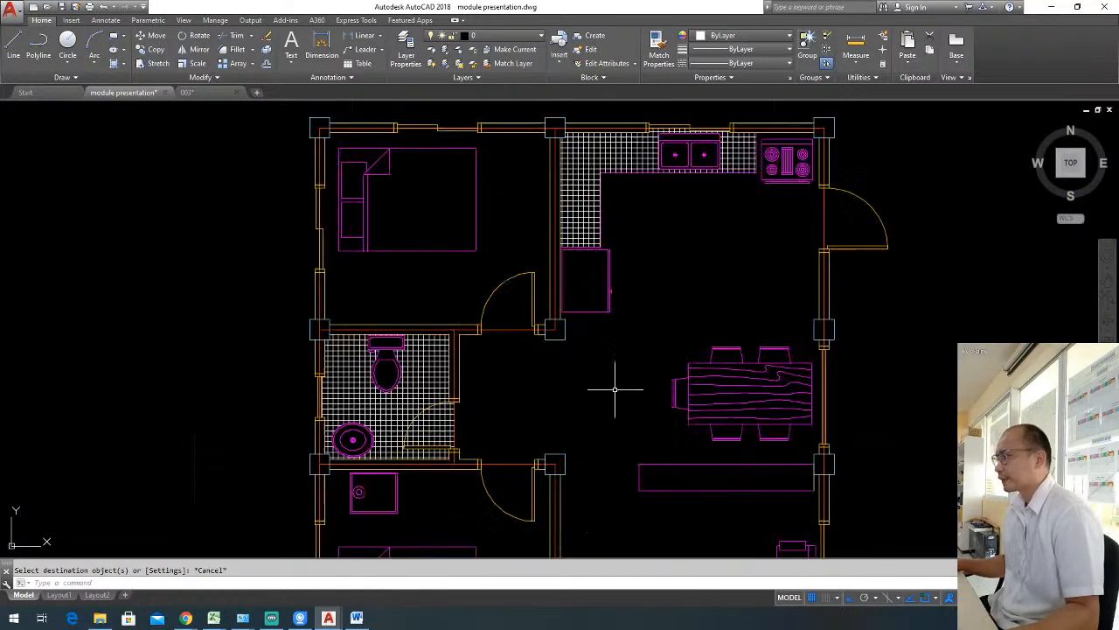
pyautogui.press('Escape')
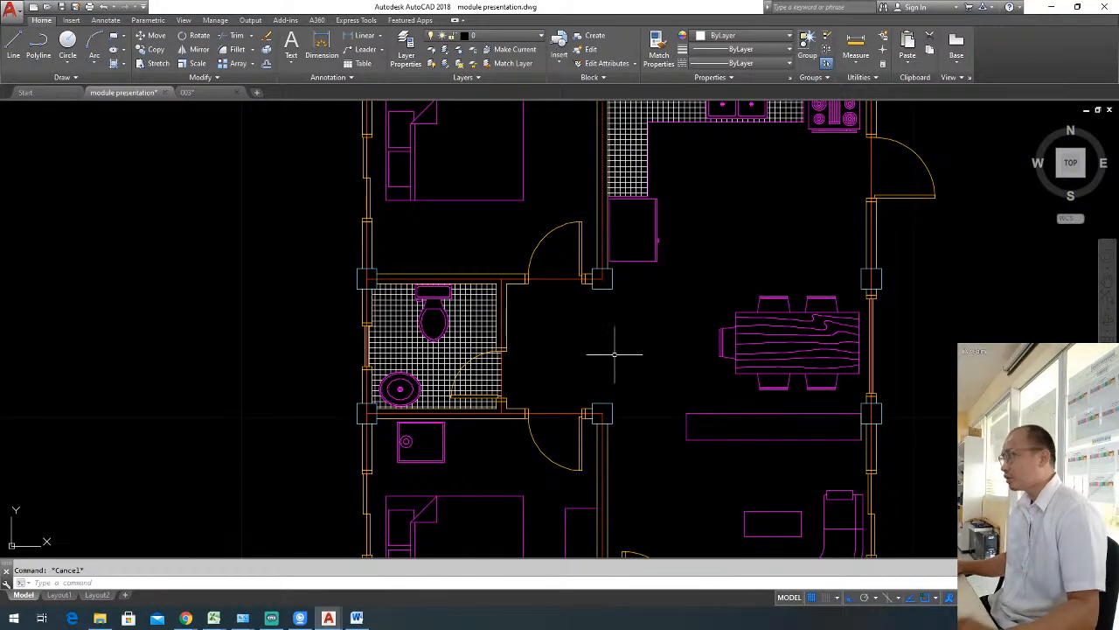
# Create a new layer named "floor plan - hatch patterns".
pyautogui.press('Return')
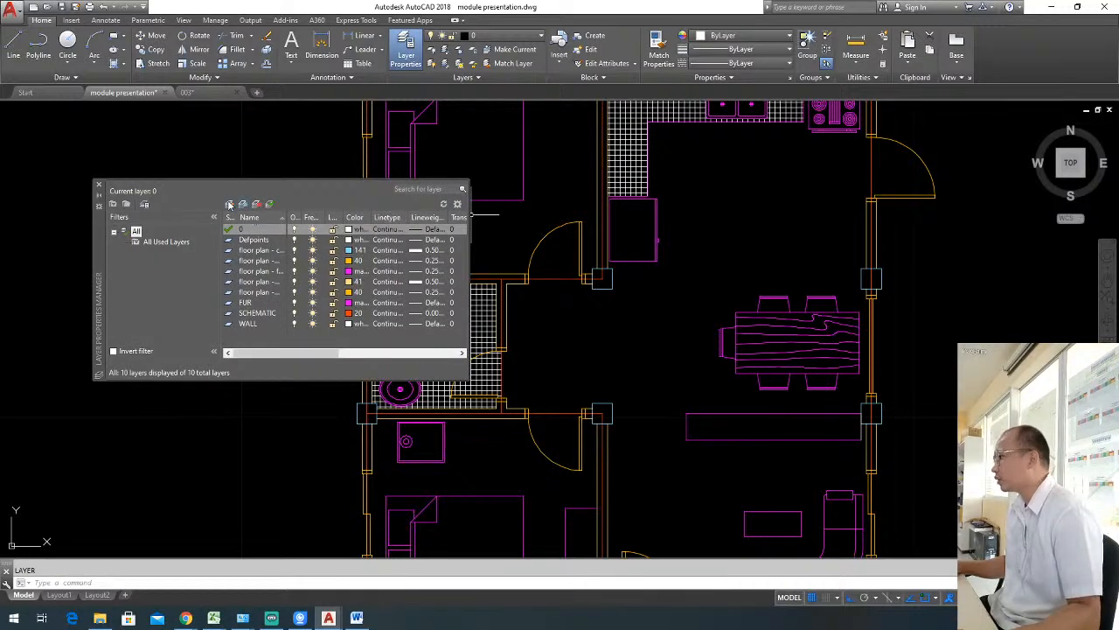
pyautogui.click(230, 204)
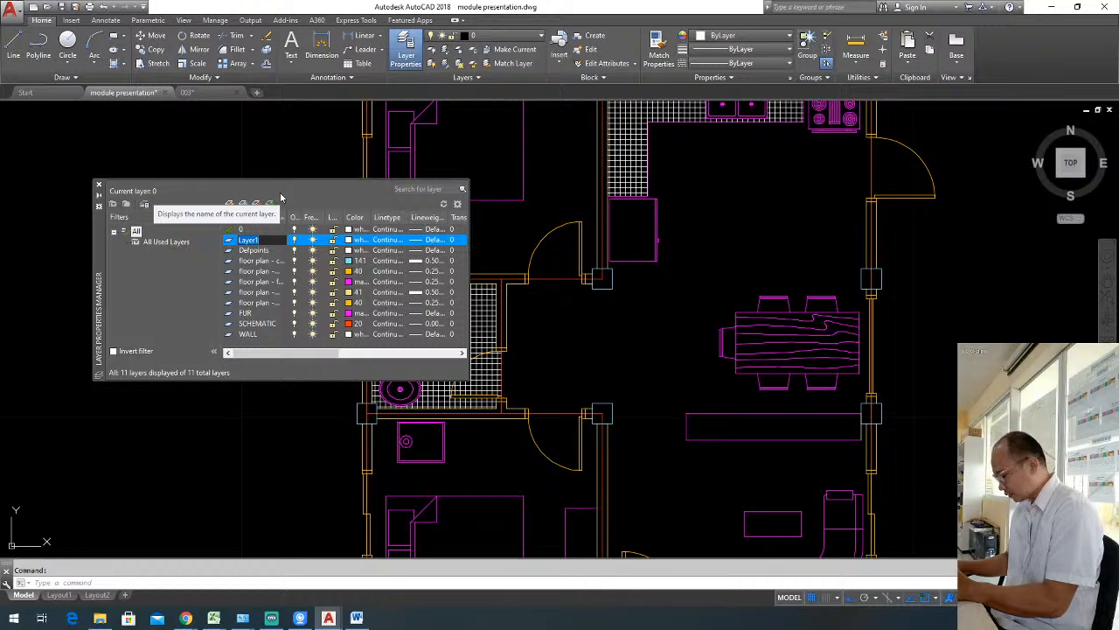
pyautogui.write('floor')
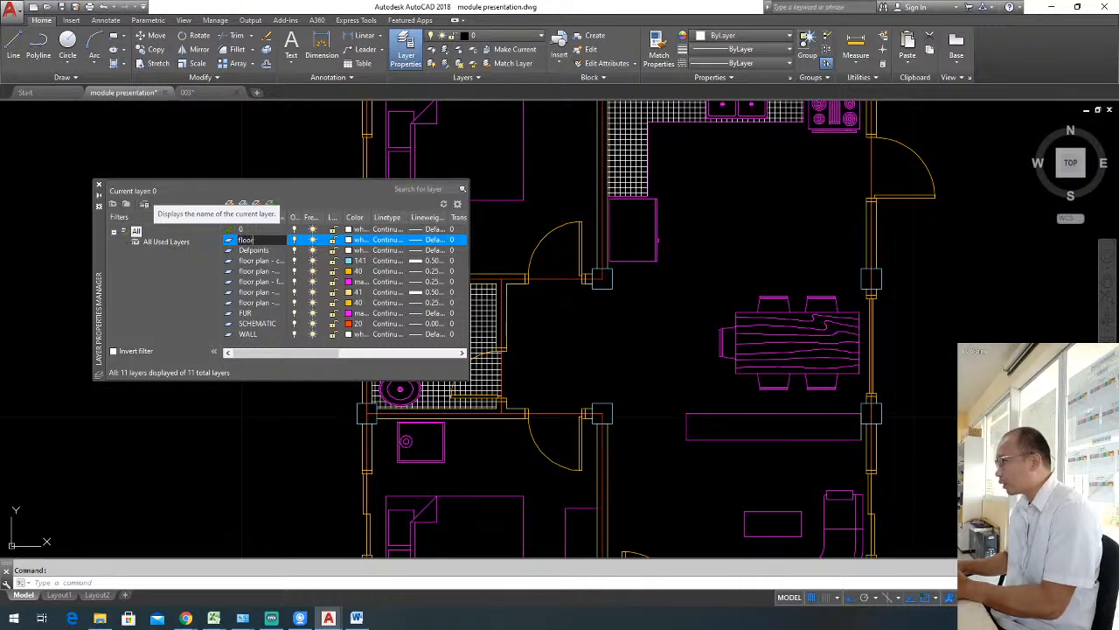
pyautogui.write(' plan')
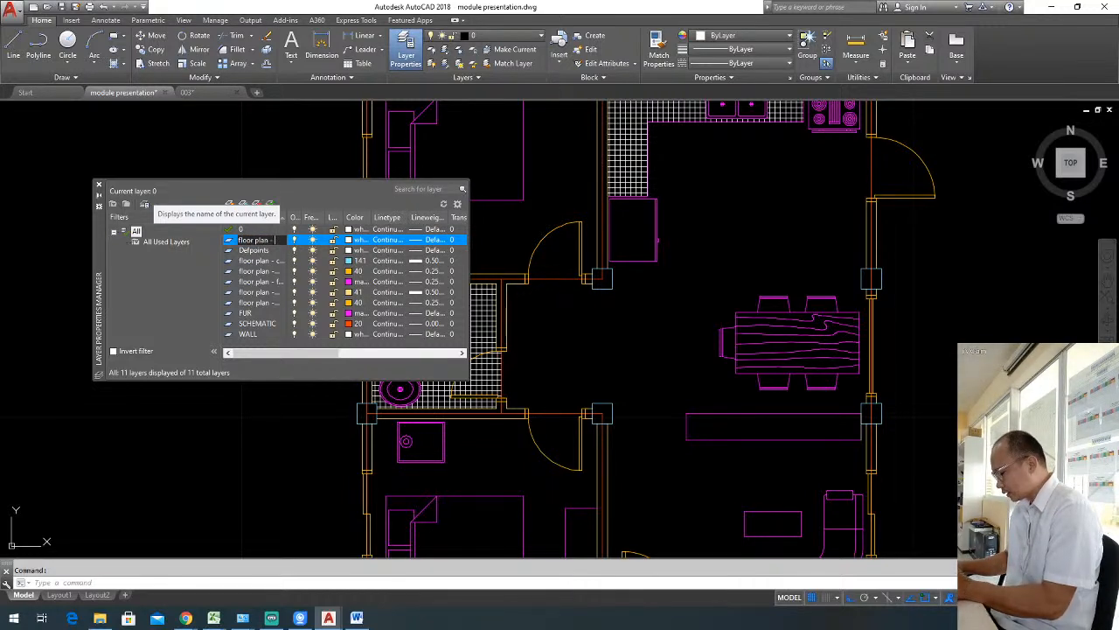
pyautogui.write(' - hatch patte')
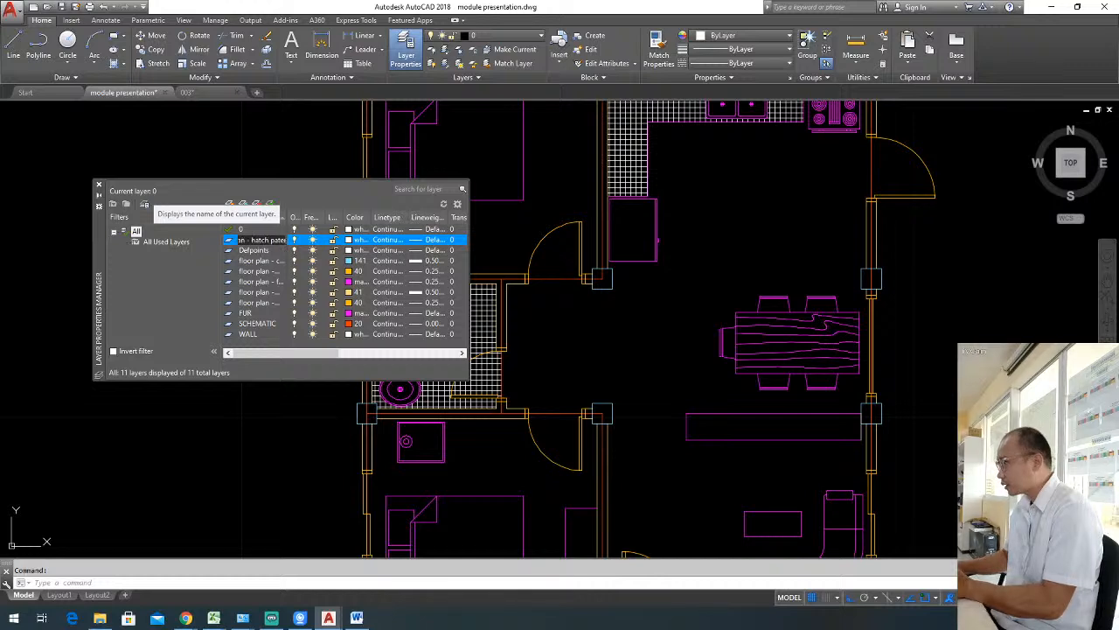
pyautogui.write('r')
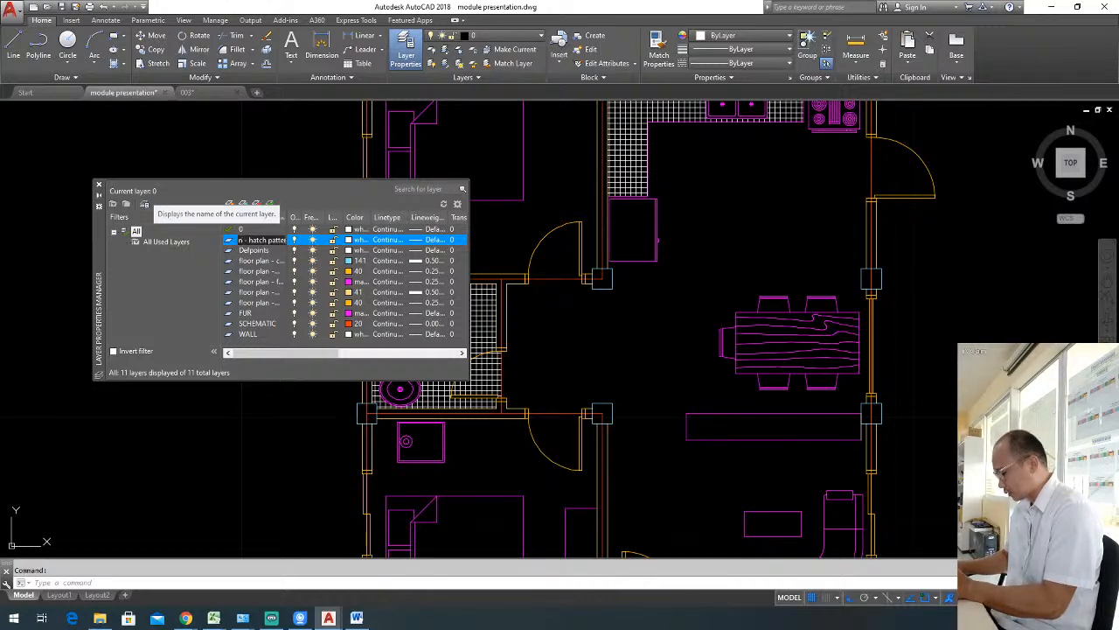
pyautogui.write('n - ...')
pyautogui.press('Return')
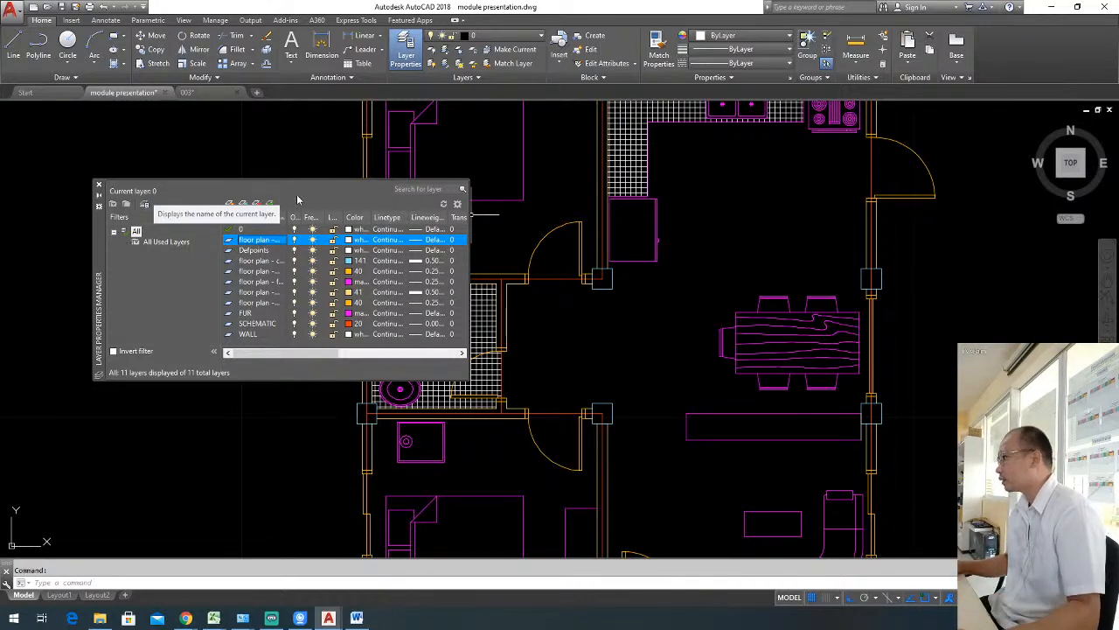
# Give the hatch patterns layer colour 151 and a lineweight of 0.15 mm.
pyautogui.click(351, 245)
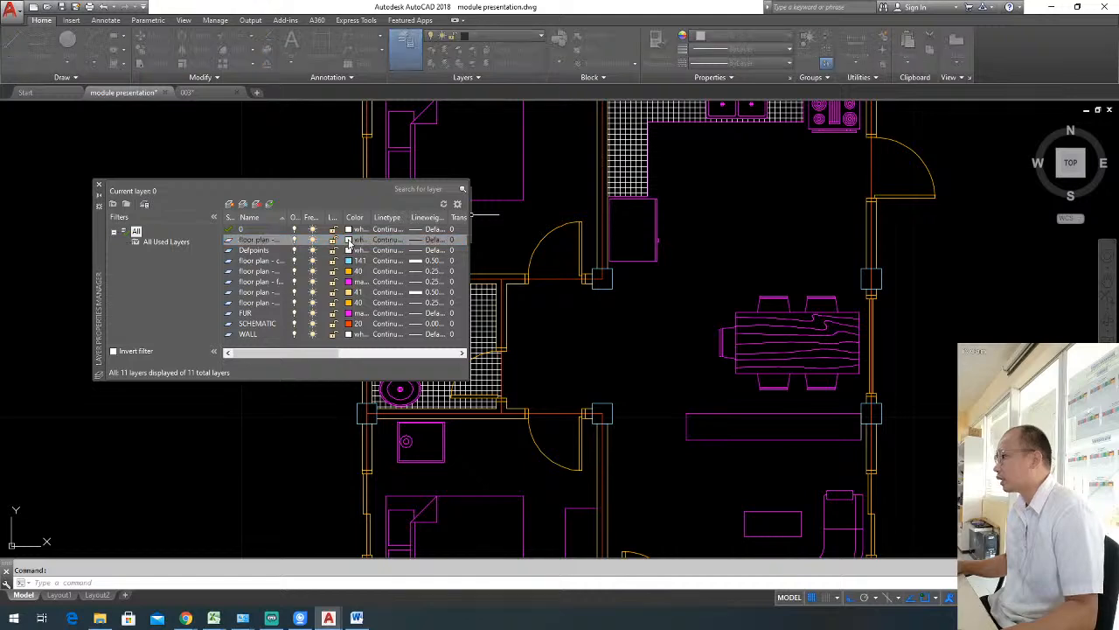
pyautogui.click(500, 272)
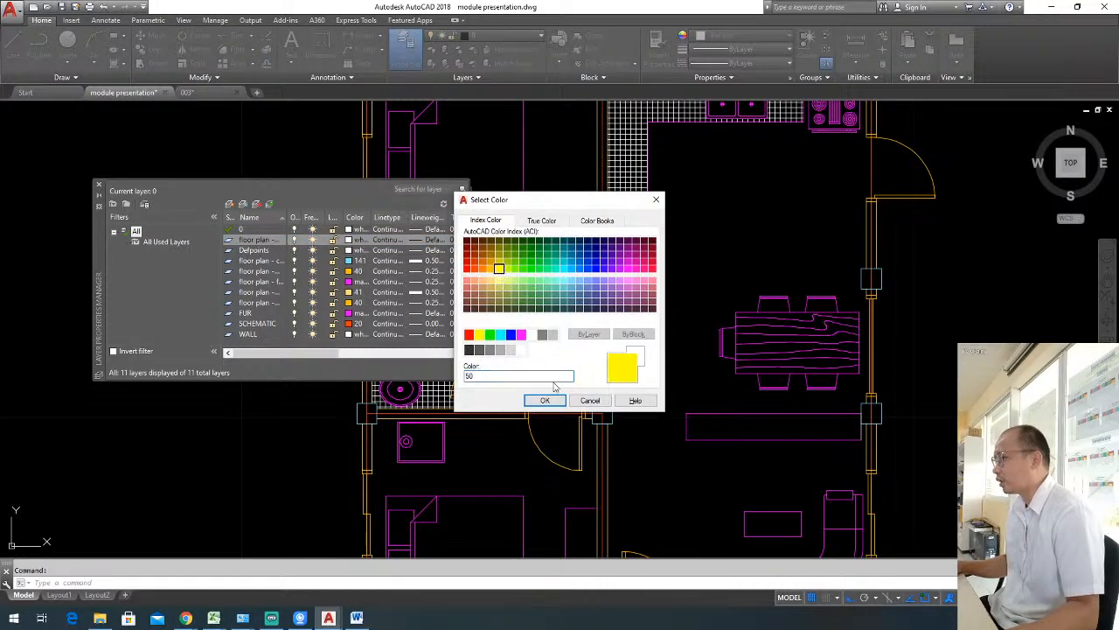
pyautogui.click(579, 282)
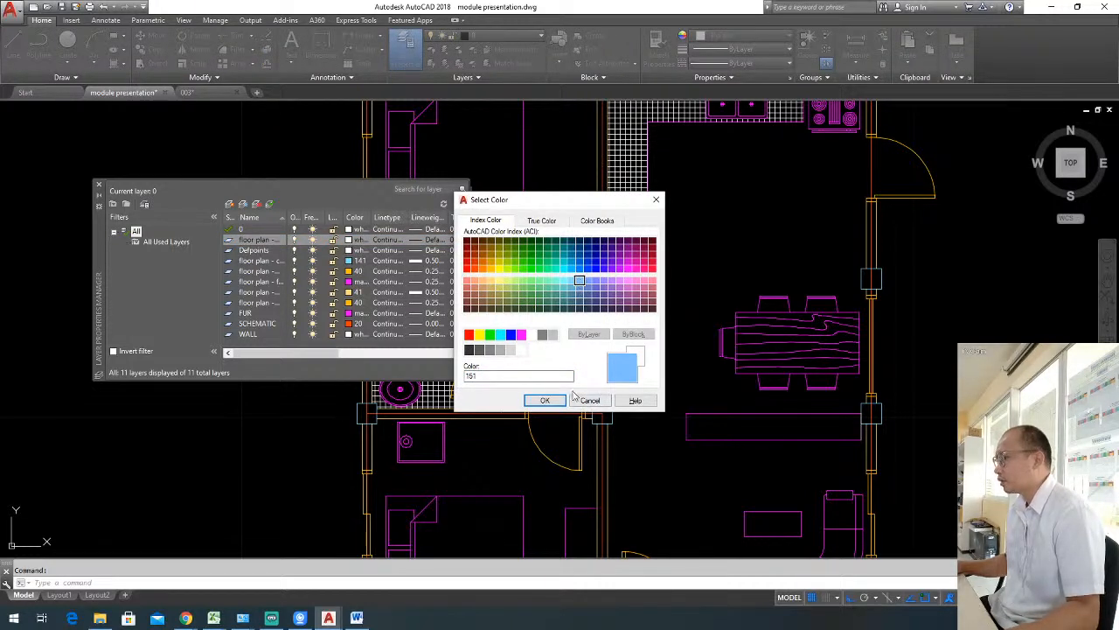
pyautogui.click(545, 399)
pyautogui.click(417, 243)
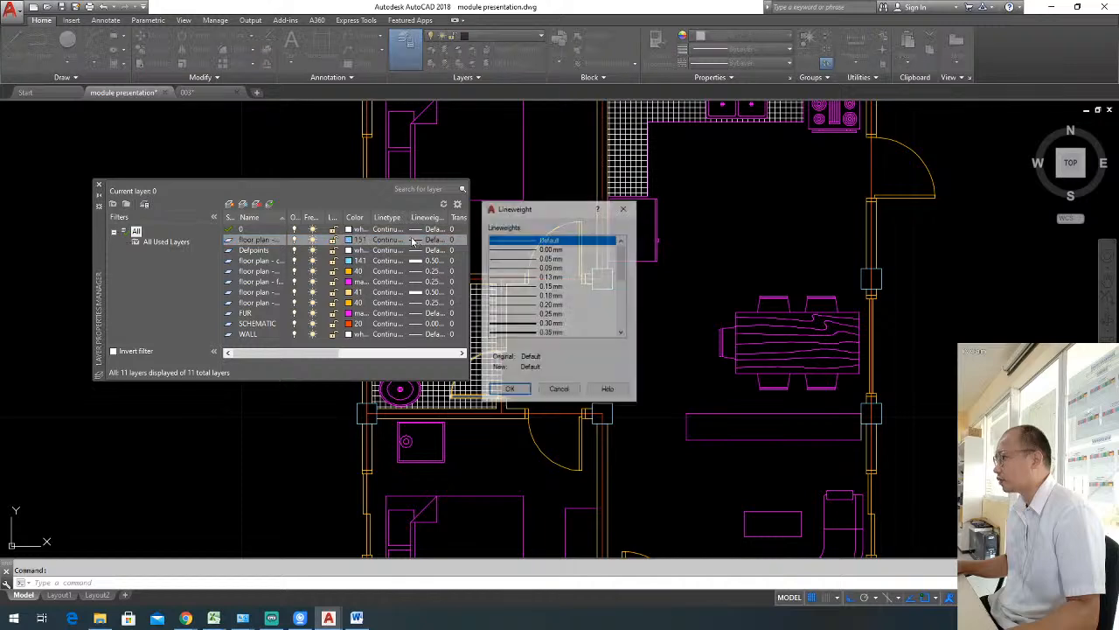
pyautogui.click(546, 285)
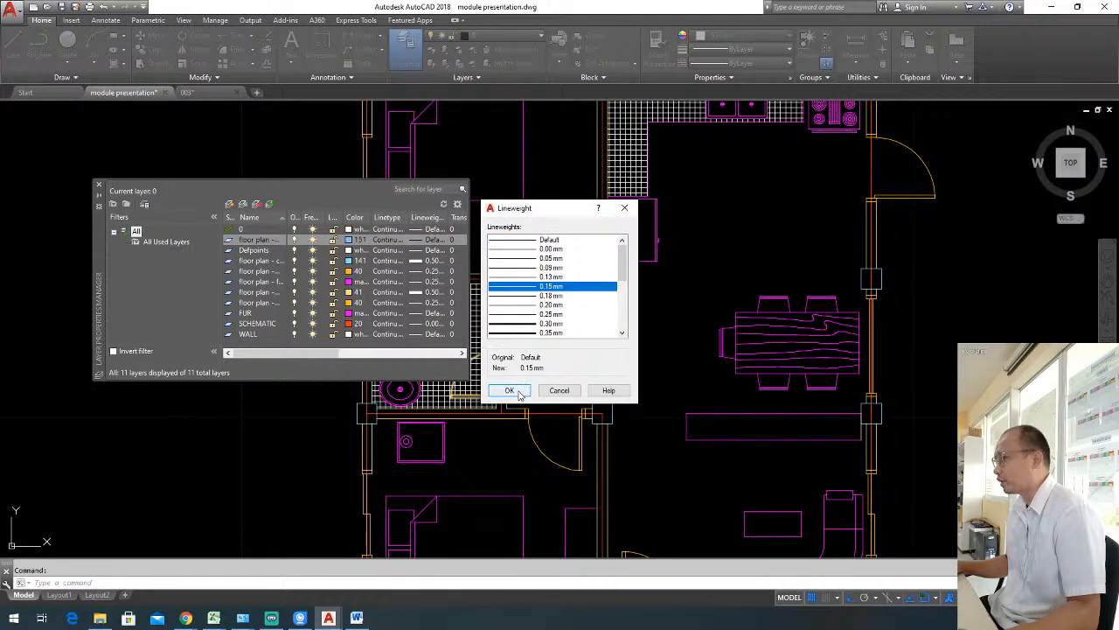
pyautogui.click(516, 392)
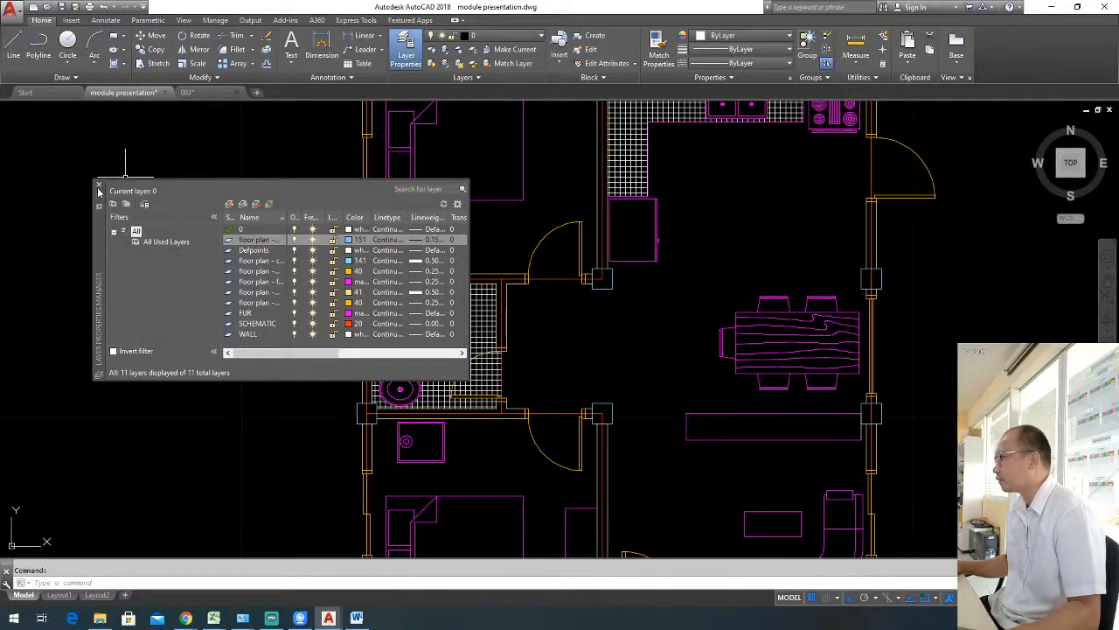
pyautogui.click(99, 189)
# Assign the main bathroom floor hatch to the "floor plan - hatch patterns" layer.
pyautogui.click(411, 367)
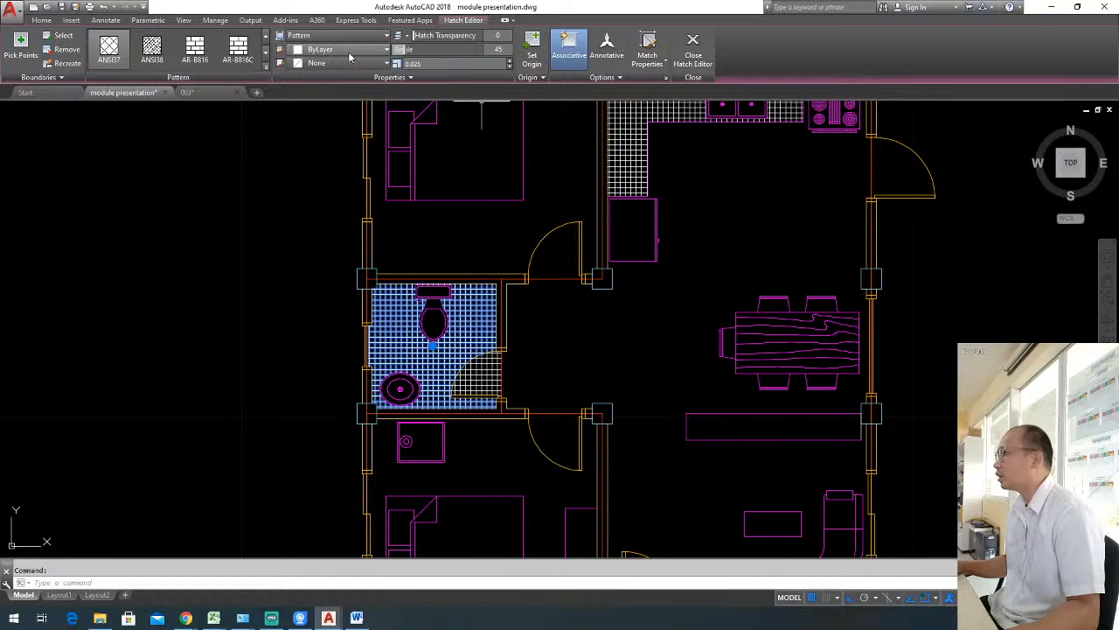
pyautogui.click(41, 19)
pyautogui.click(511, 37)
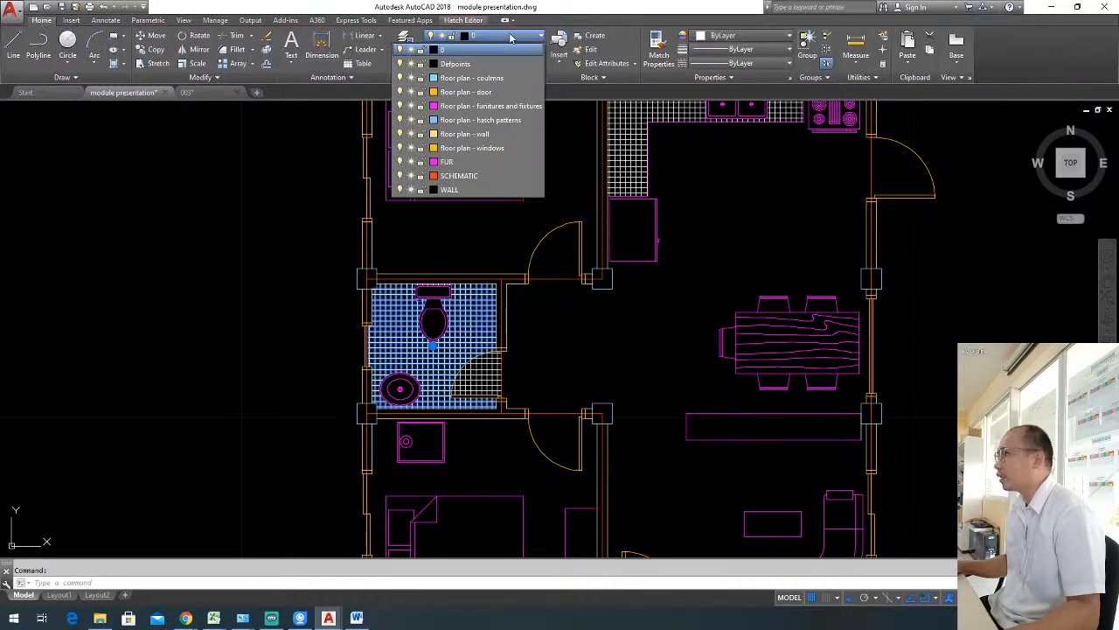
pyautogui.click(519, 120)
pyautogui.press('Escape')
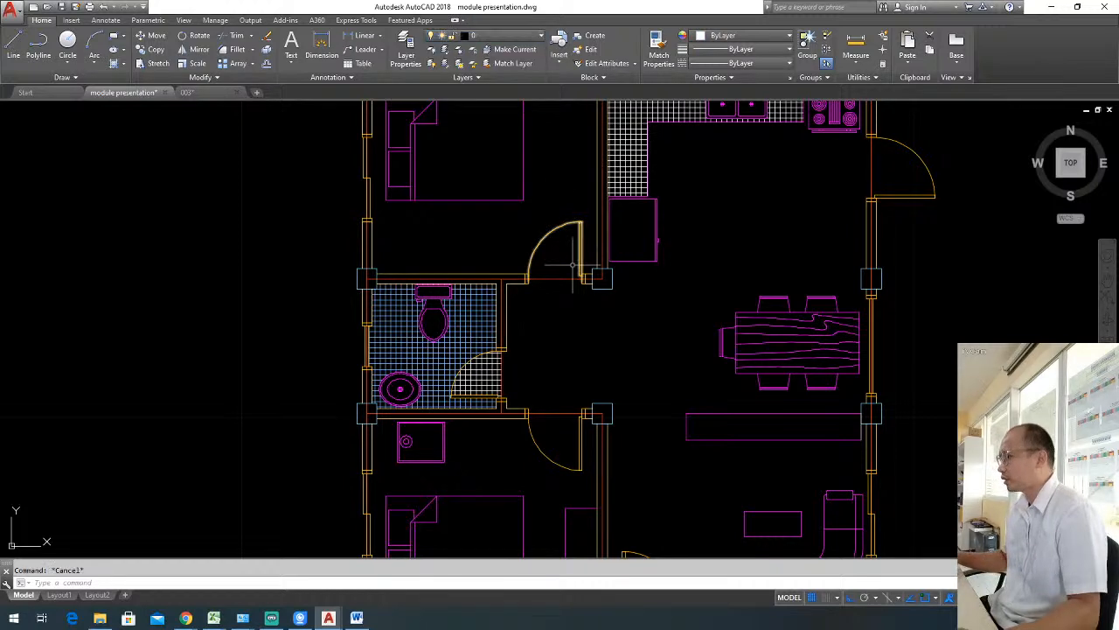
# Match the bathroom floor hatch's properties onto the hatch in the bathroom door swing and the kitchen counter hatch.
pyautogui.write('ma')
pyautogui.press('Return')
pyautogui.click(485, 343)
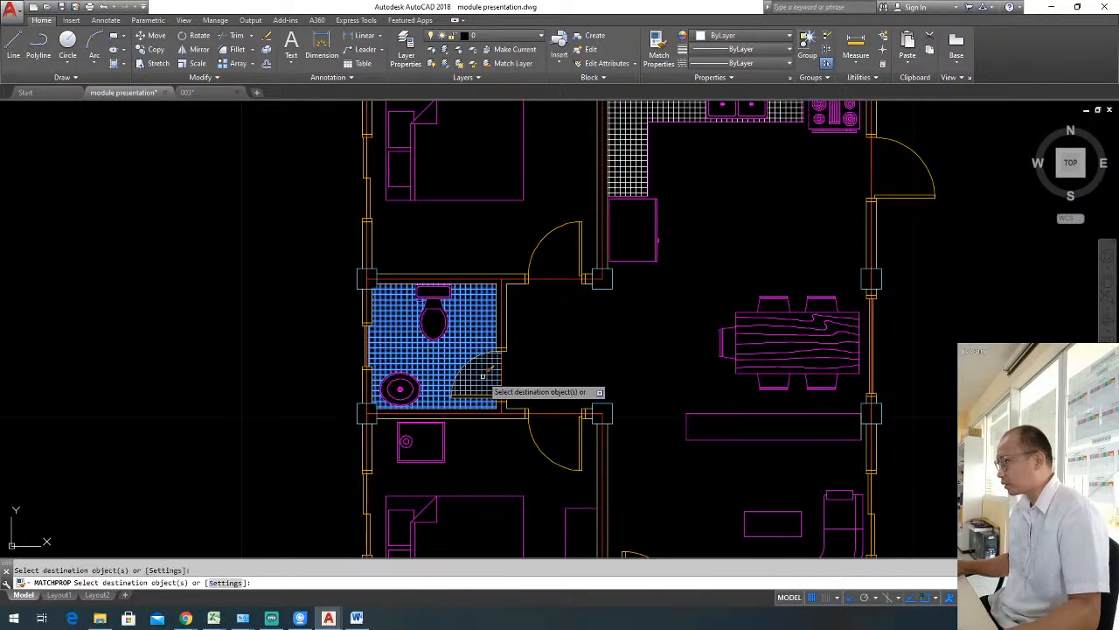
pyautogui.press('Escape')
pyautogui.scroll(-3, 664, 280)
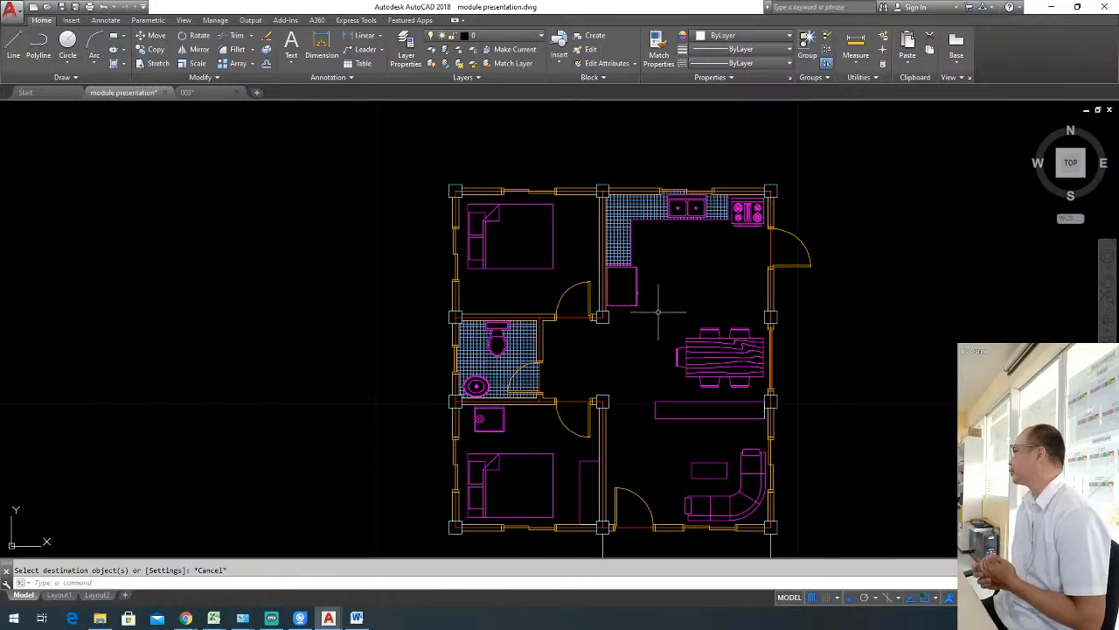
pyautogui.press('Escape')
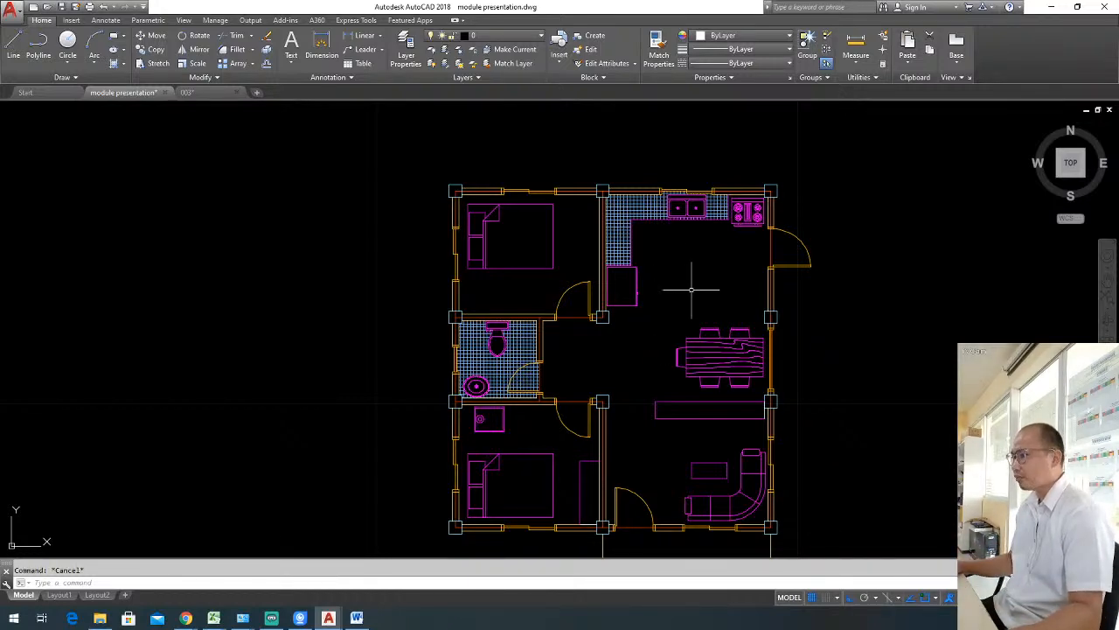
pyautogui.scroll(-3, 690, 288)
pyautogui.scroll(3, 674, 250)
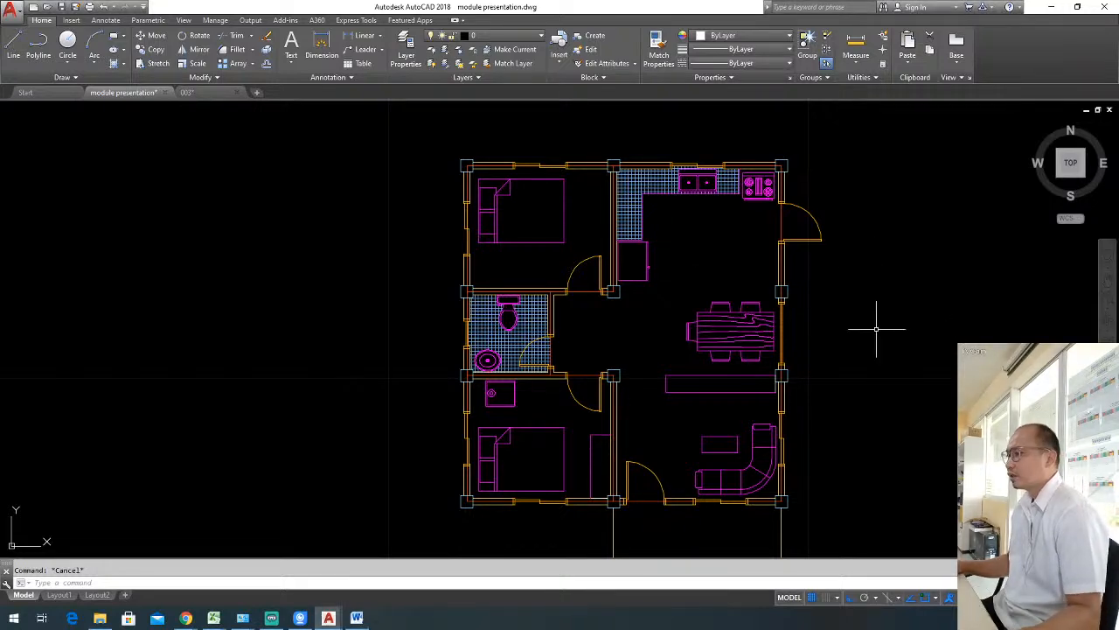
pyautogui.scroll(3, 817, 287)
pyautogui.scroll(-3, 666, 285)
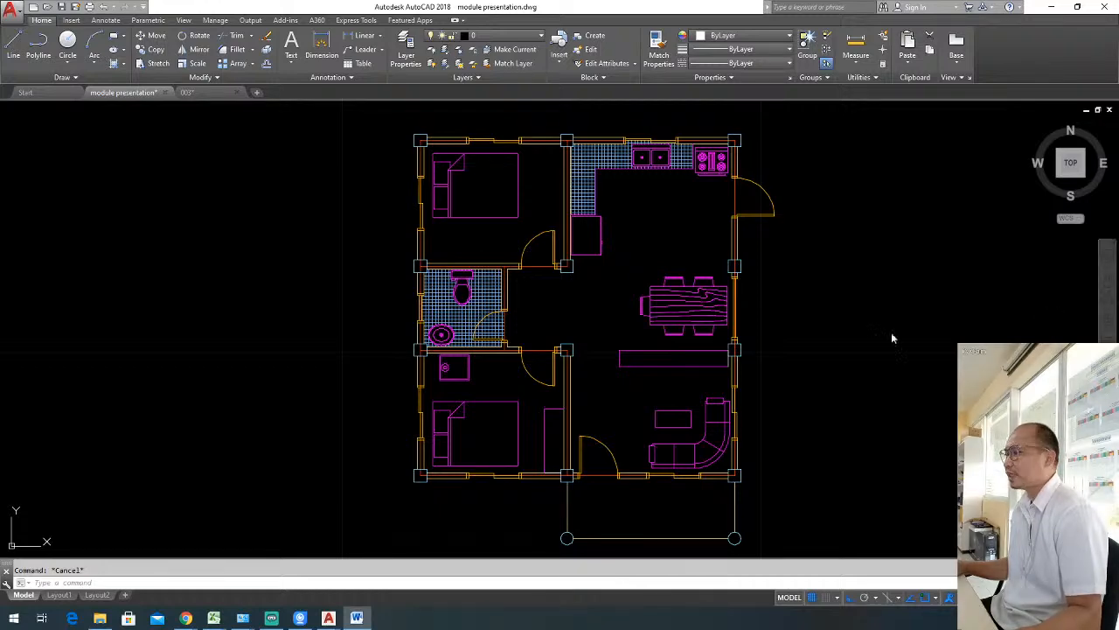
pyautogui.moveTo(852, 332); pyautogui.dragTo(827, 328, button='middle')
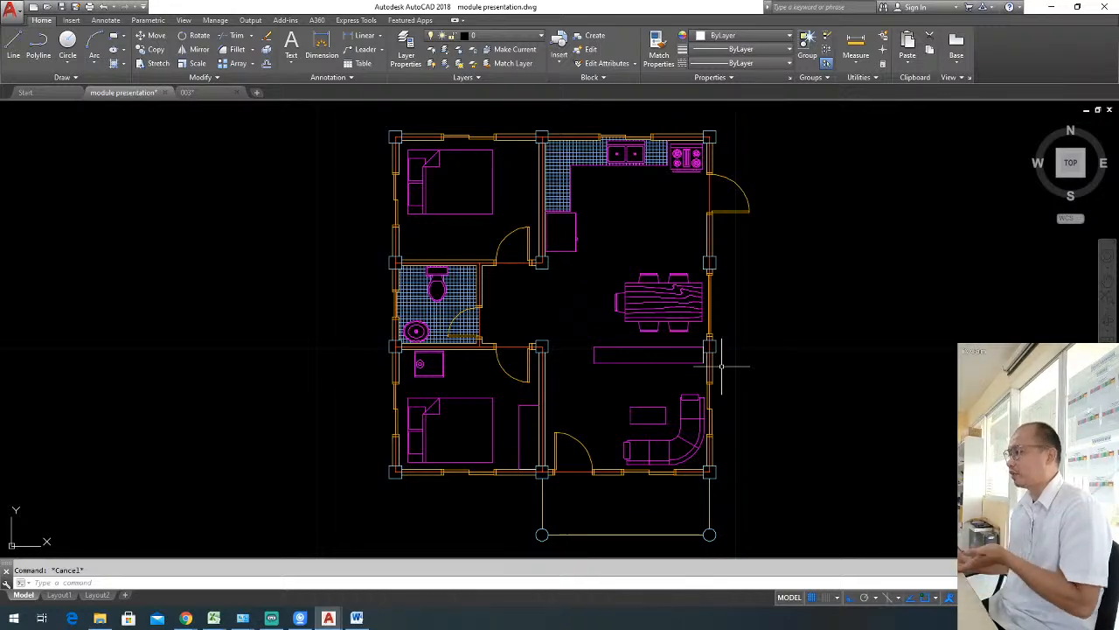
# Match the properties of the divider's long edge onto its short edge beside the living area's outer wall.
pyautogui.write('ma')
pyautogui.press('Return')
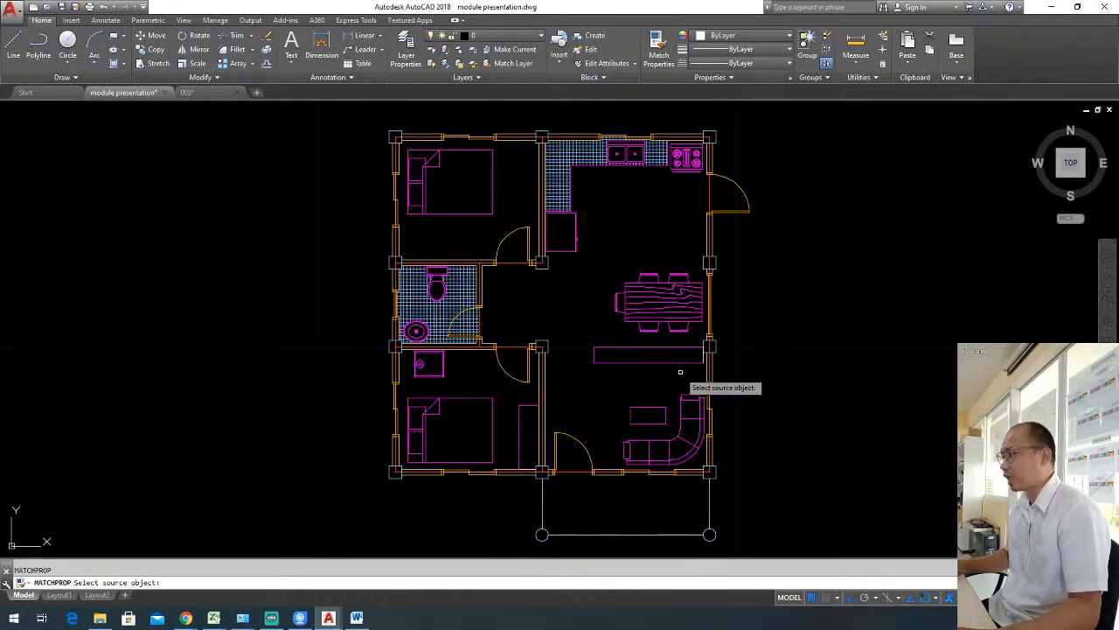
pyautogui.click(689, 361)
pyautogui.scroll(3, 691, 363)
pyautogui.scroll(-3, 687, 364)
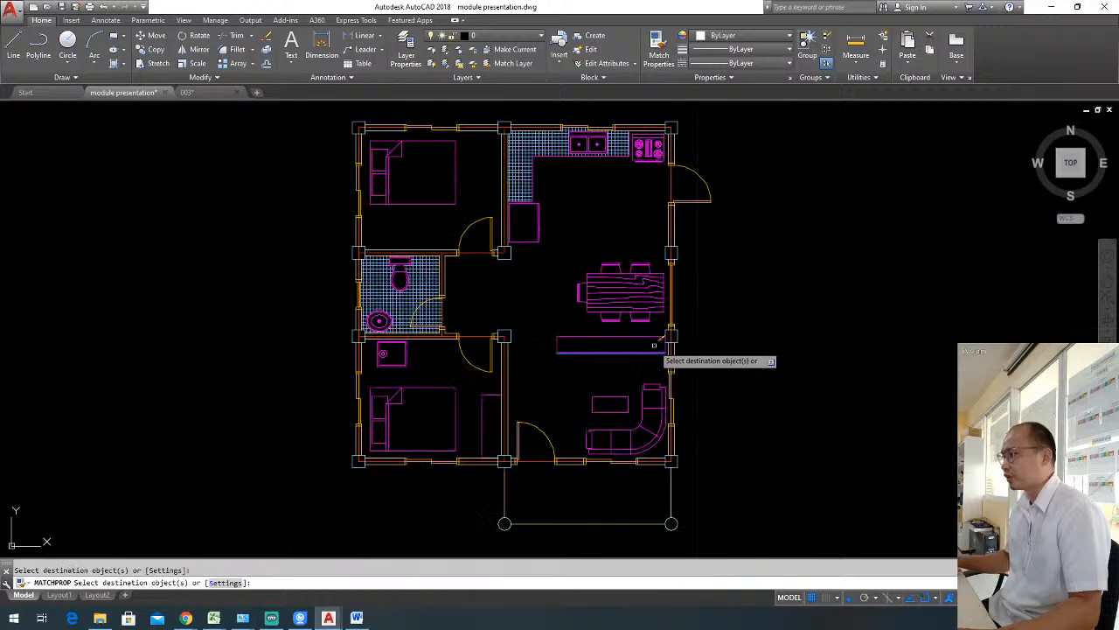
pyautogui.press('Escape')
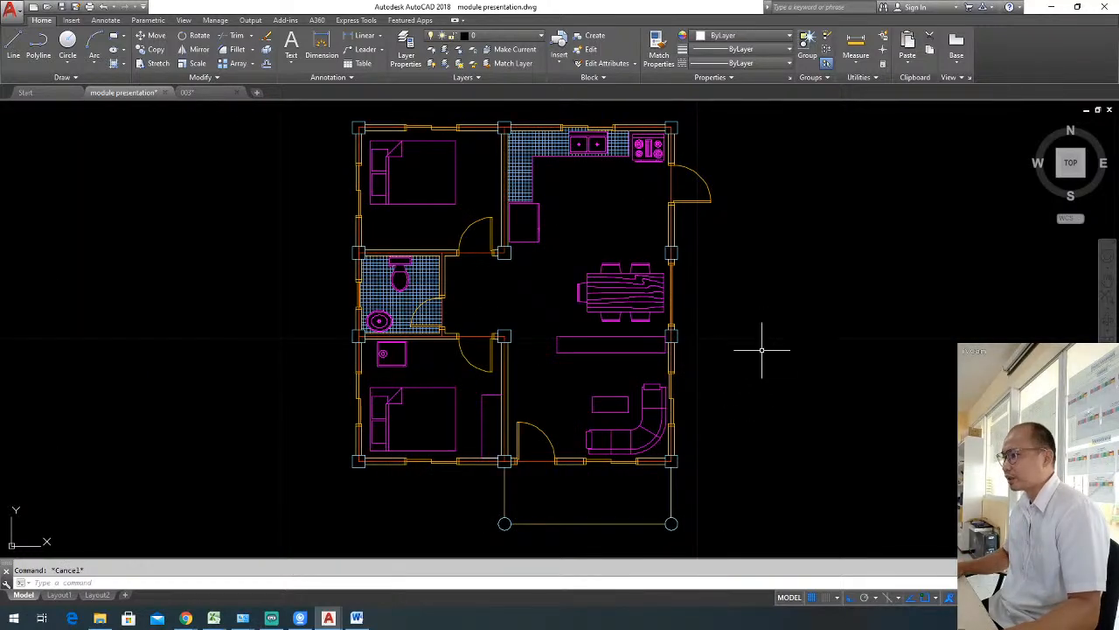
# Insert multiline text reading "BEDROOM" in the empty space beside the floor plan, with a widened text frame.
pyautogui.write('t')
pyautogui.press('Return')
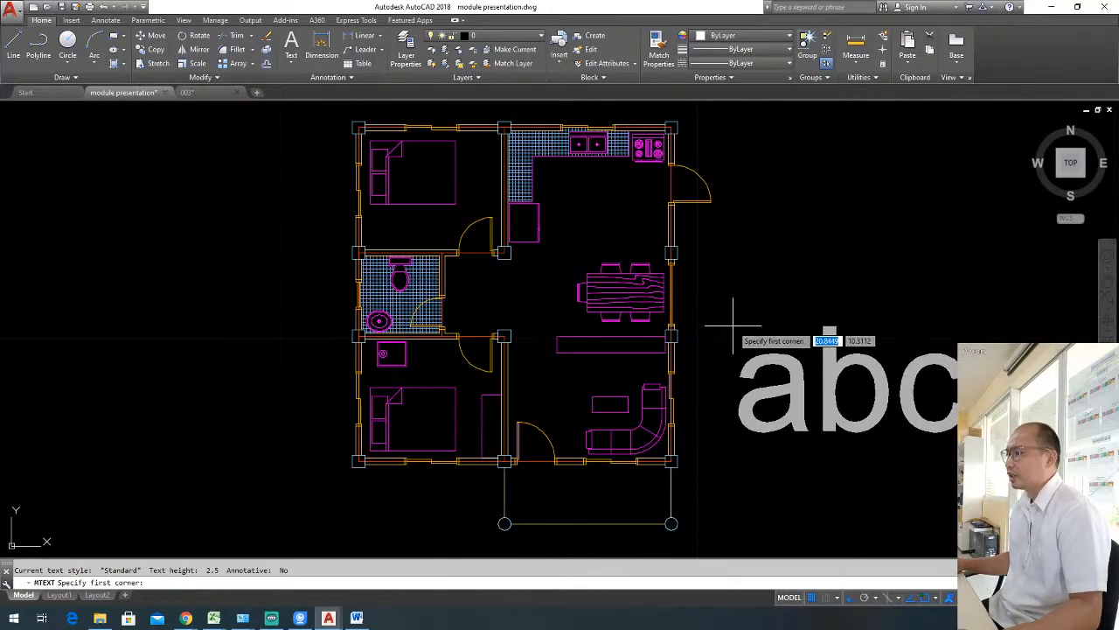
pyautogui.click(733, 327)
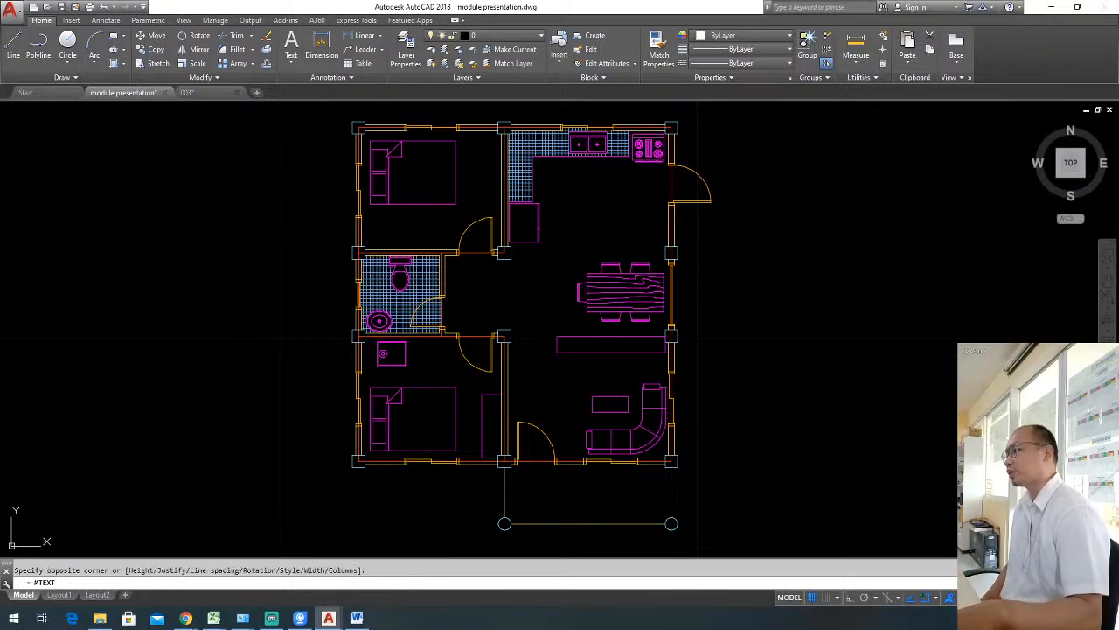
pyautogui.click(877, 345)
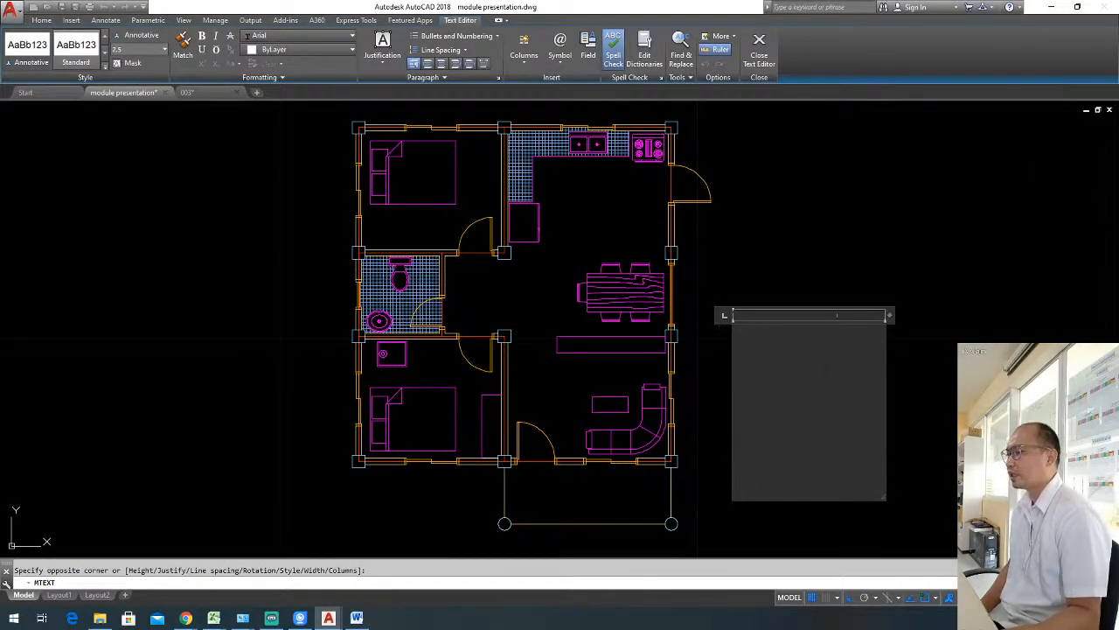
pyautogui.moveTo(893, 321); pyautogui.dragTo(1086, 315)
pyautogui.scroll(-2, 588, 401)
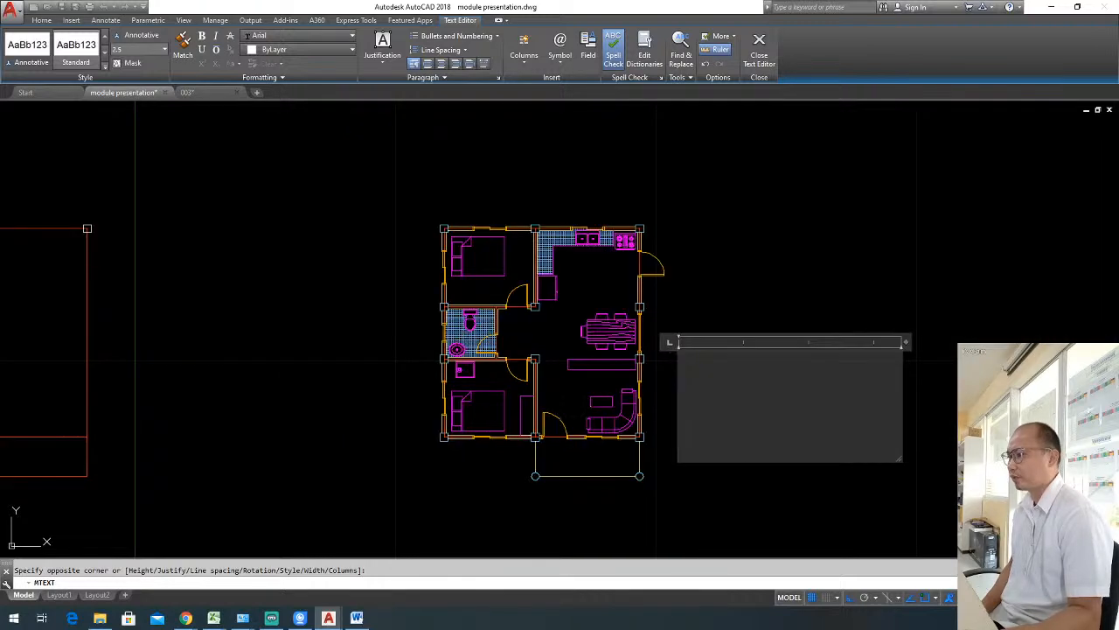
pyautogui.scroll(2, 862, 387)
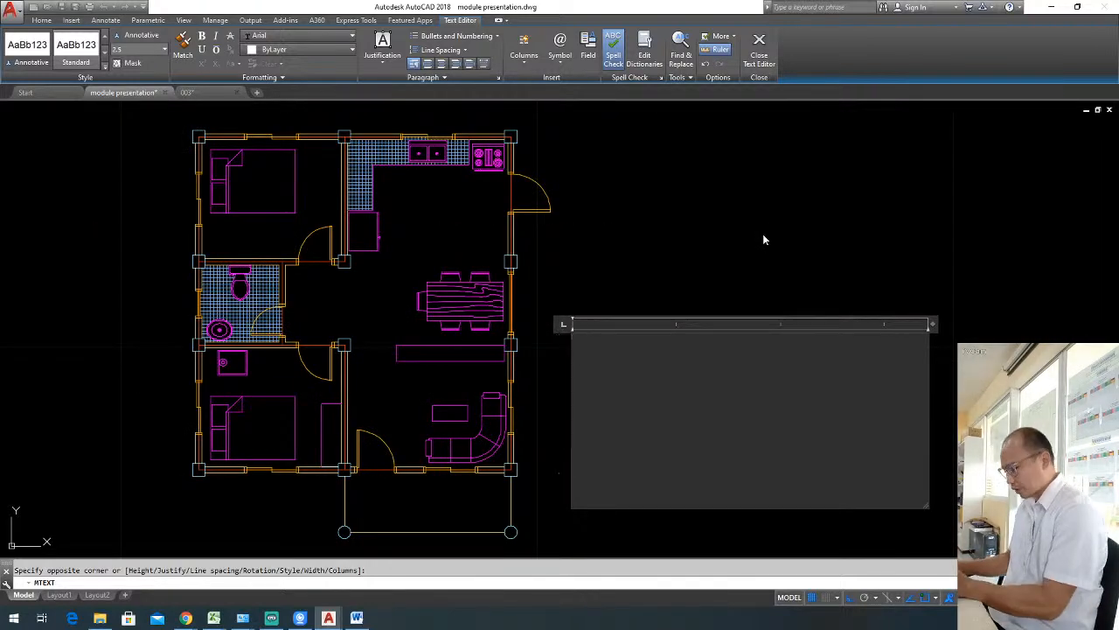
pyautogui.write('BEDR')
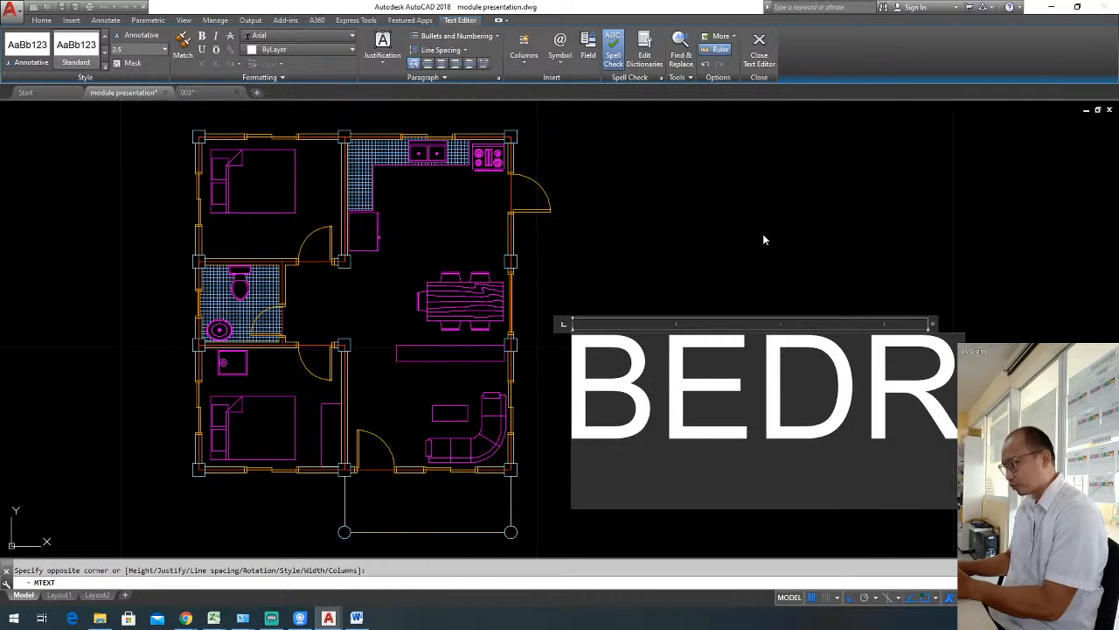
pyautogui.write('OOM')
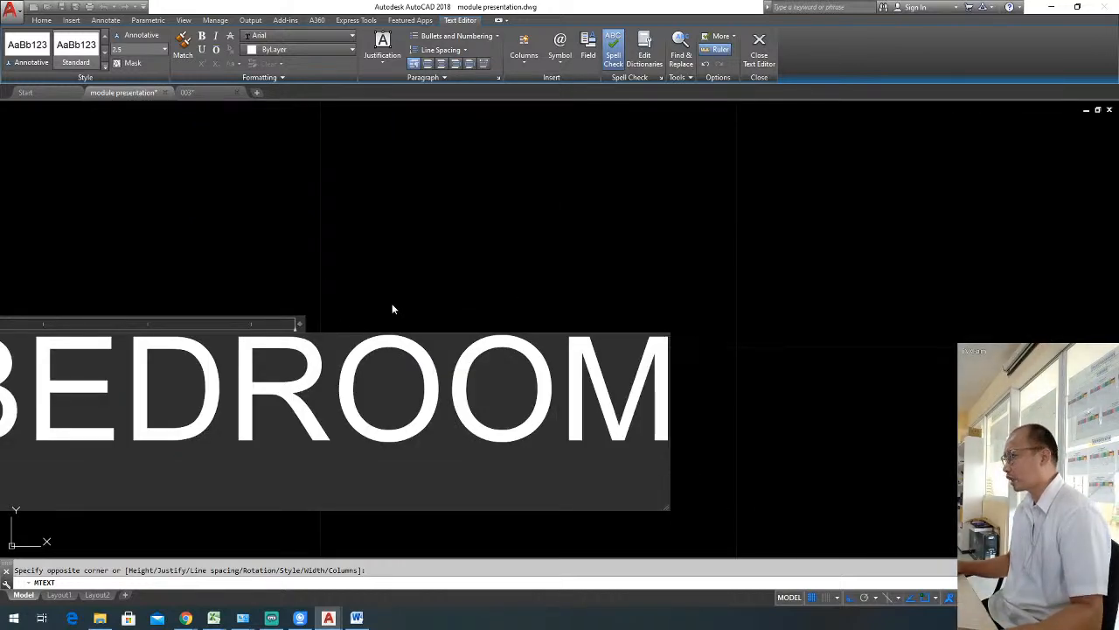
pyautogui.scroll(-3, 879, 326)
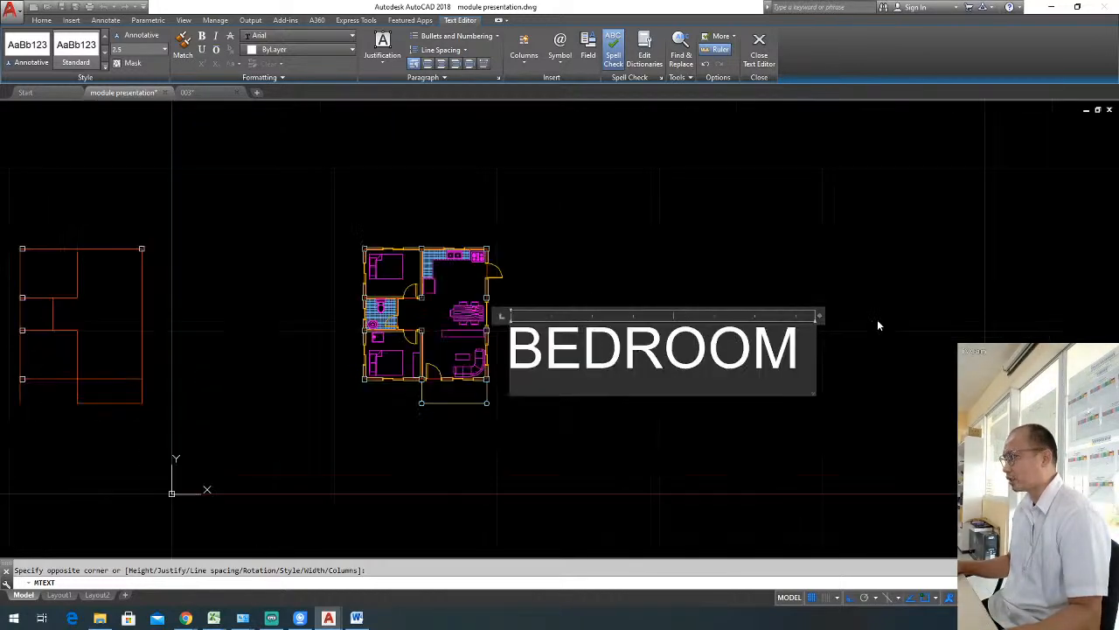
pyautogui.scroll(2, 709, 315)
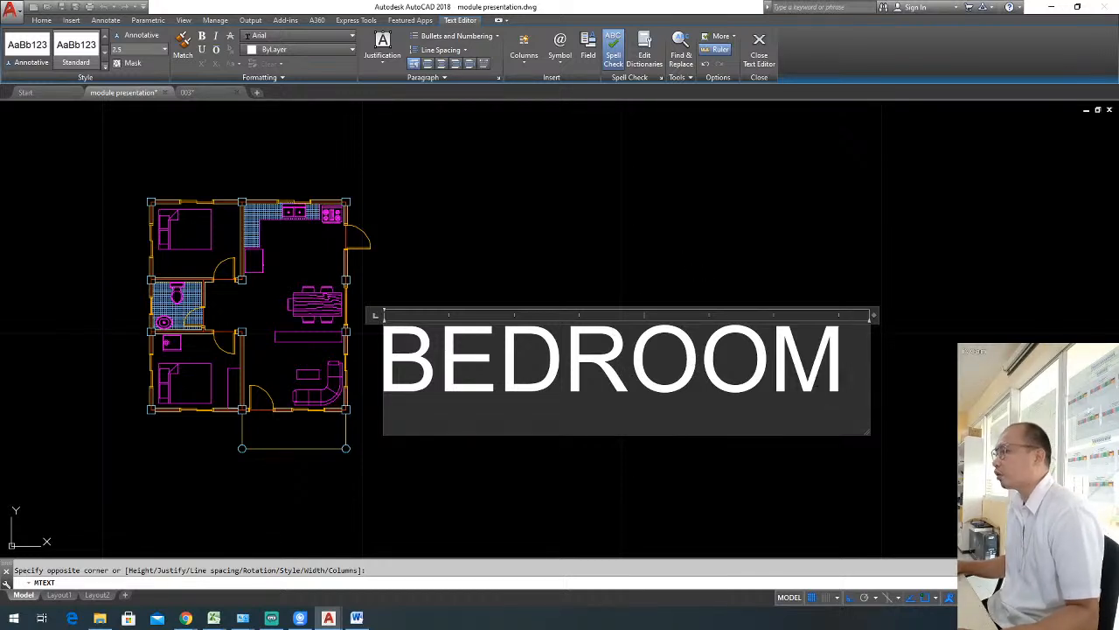
# Set the font of the whole word BEDROOM to Stylus BT.
pyautogui.moveTo(846, 370); pyautogui.dragTo(392, 364)
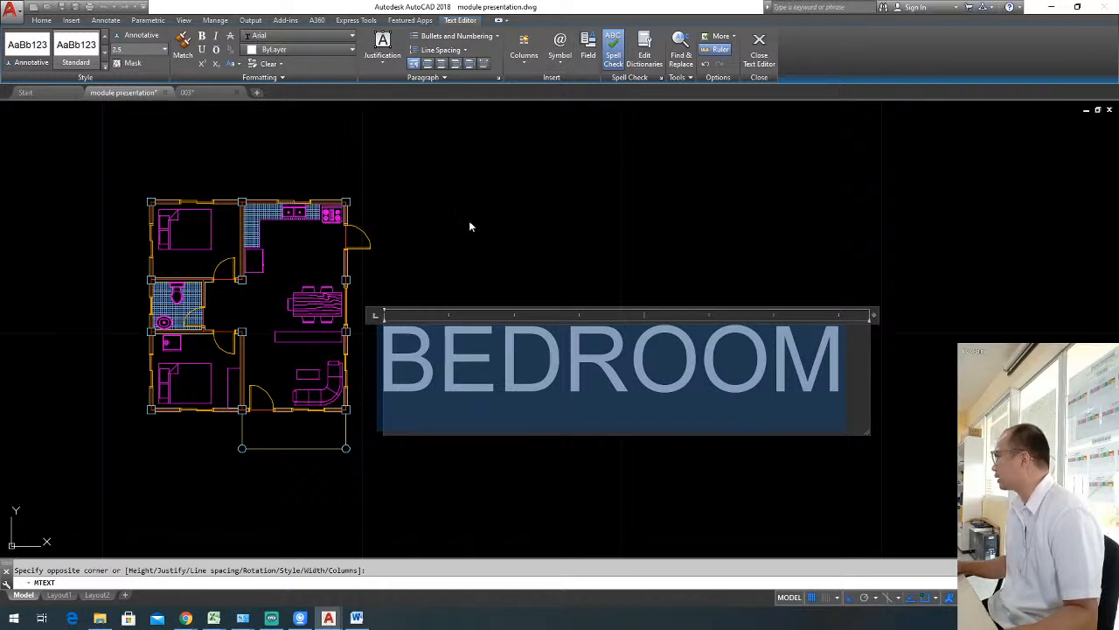
pyautogui.click(324, 36)
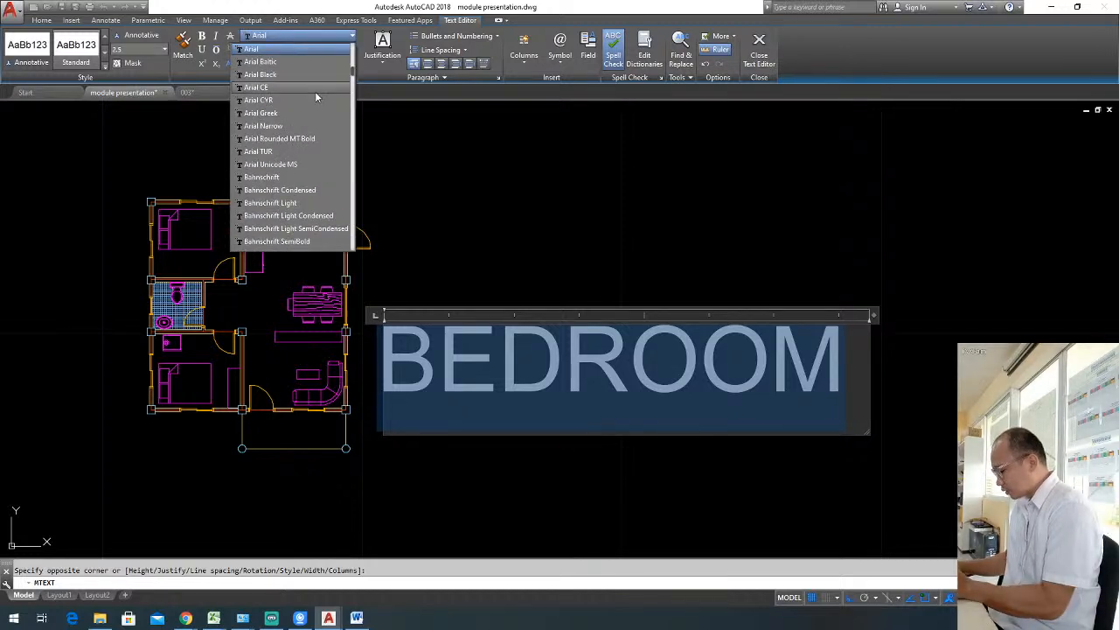
pyautogui.write('sty')
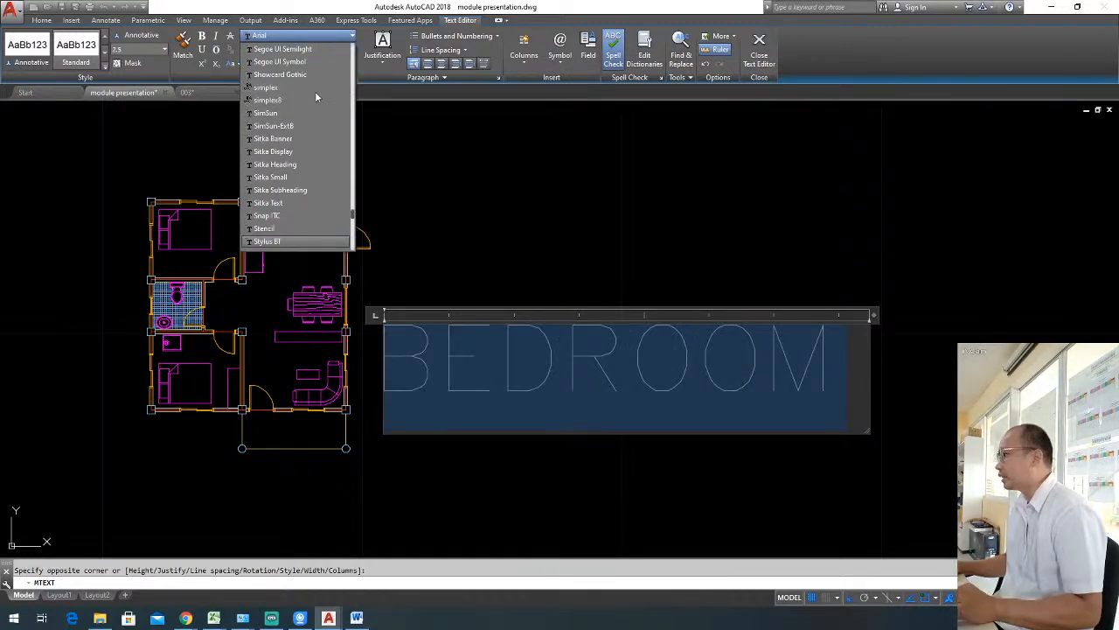
pyautogui.press('Down')
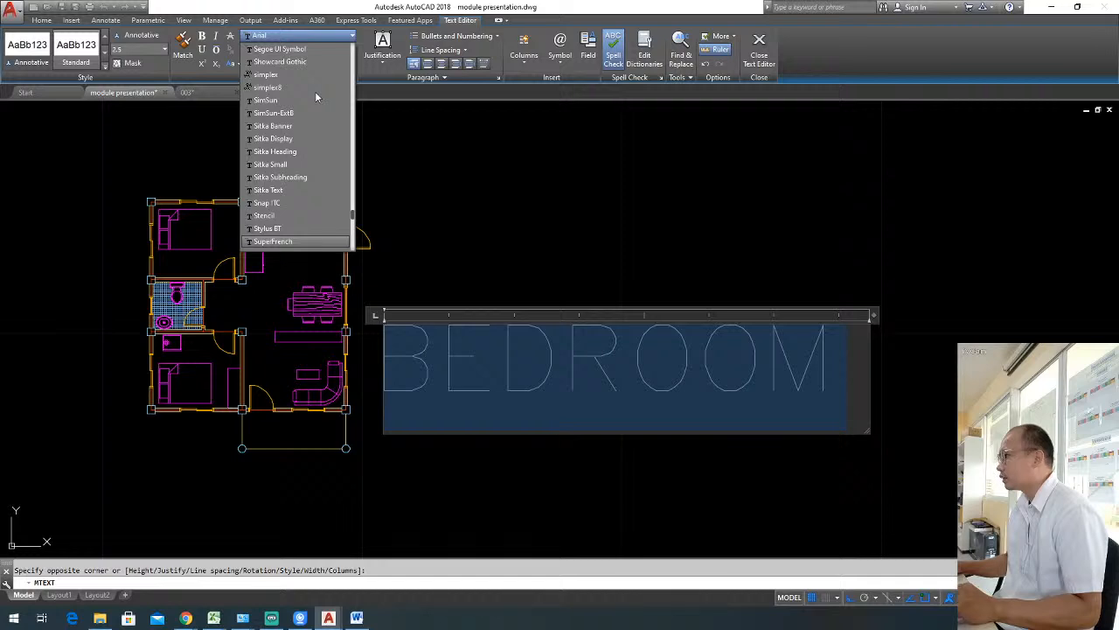
pyautogui.press('Up')
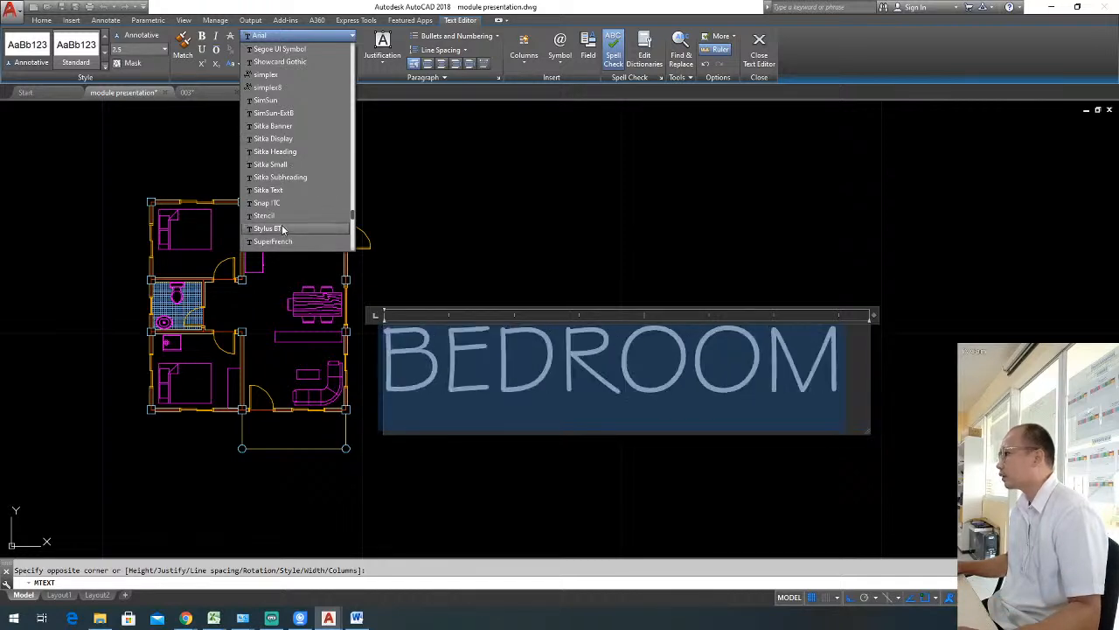
pyautogui.click(282, 229)
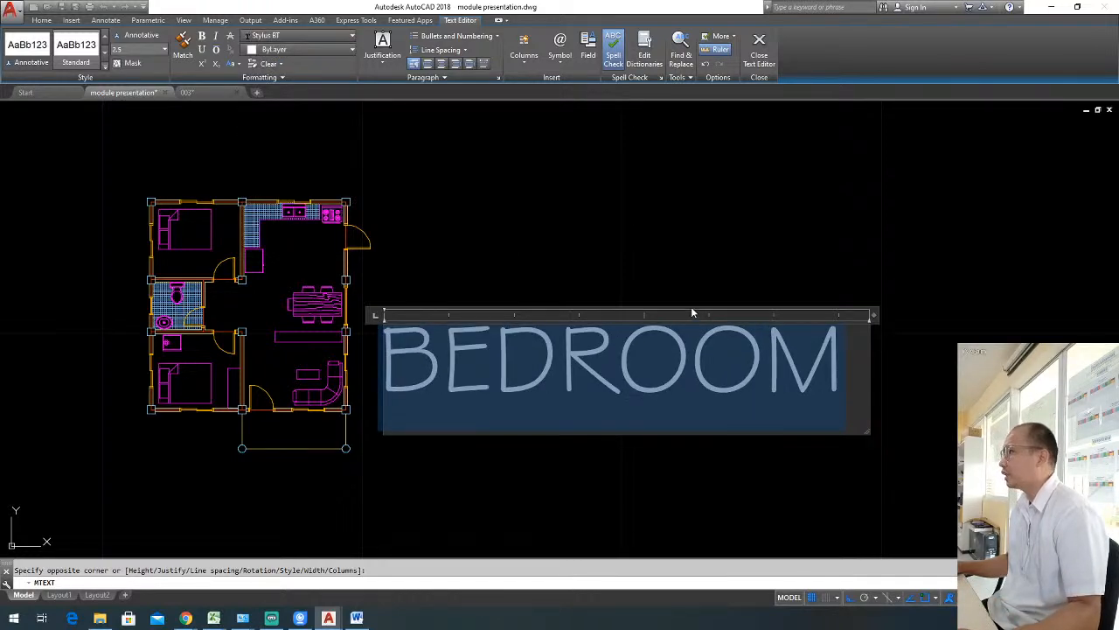
# Try to set the BEDROOM text's height to 1, and discard the text.
pyautogui.click(163, 50)
pyautogui.click(163, 52)
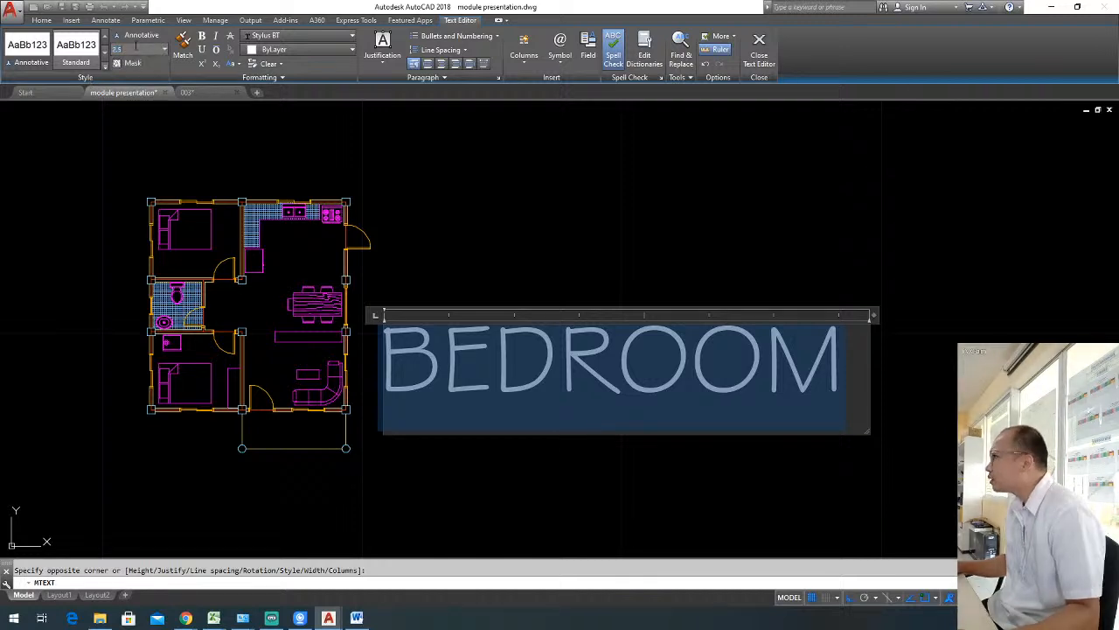
pyautogui.click(95, 48)
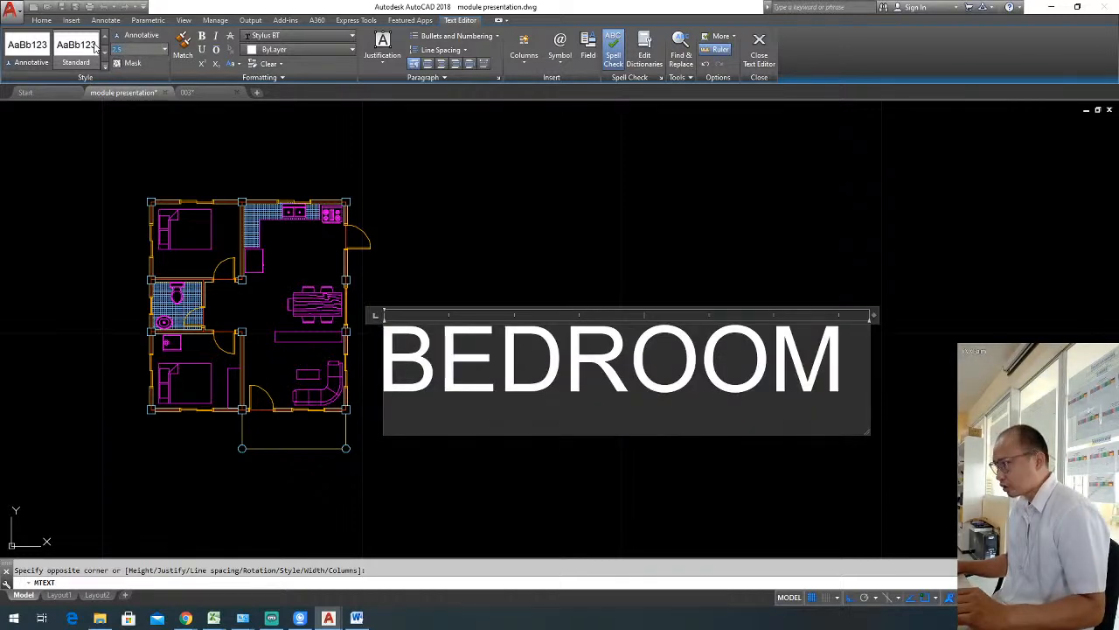
pyautogui.doubleClick(525, 356)
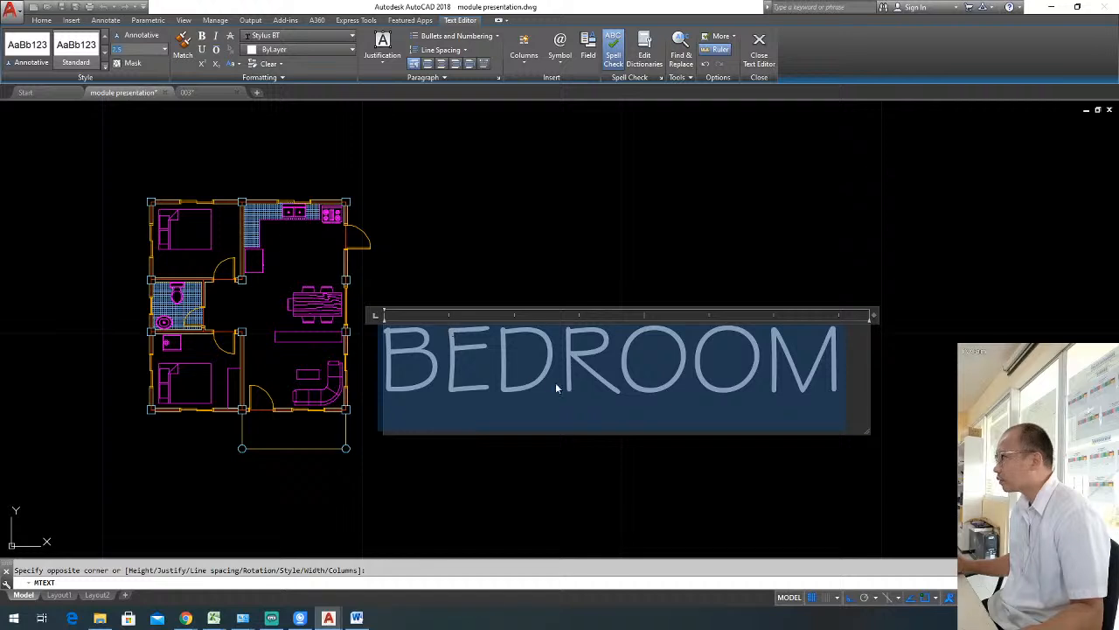
pyautogui.click(537, 354)
pyautogui.hotkey('ctrl', 'a')
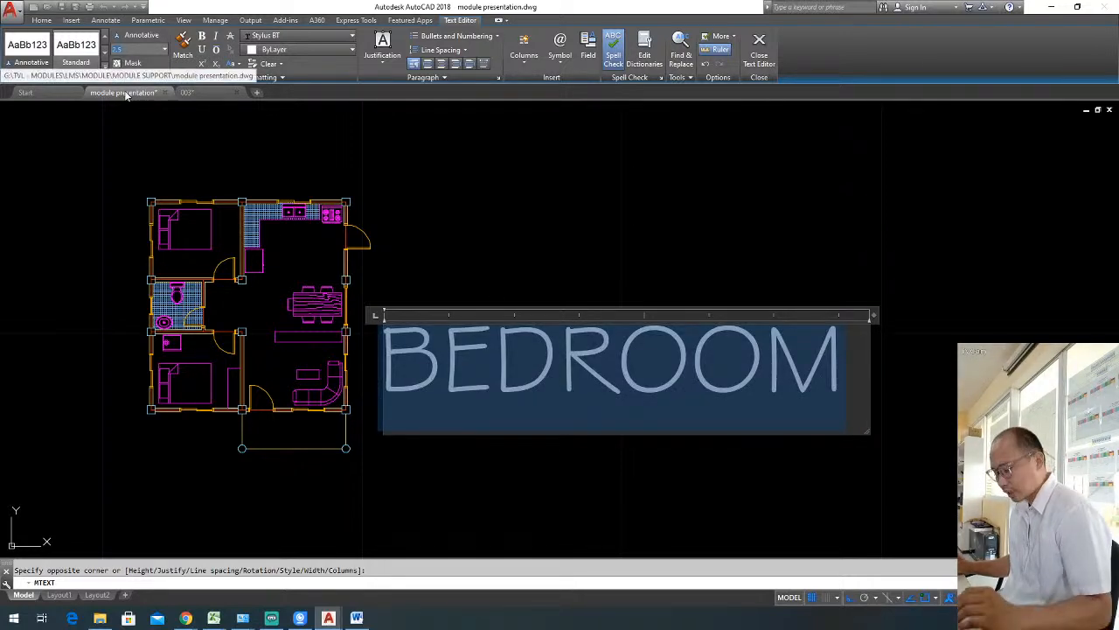
pyautogui.write('1')
pyautogui.press('Return')
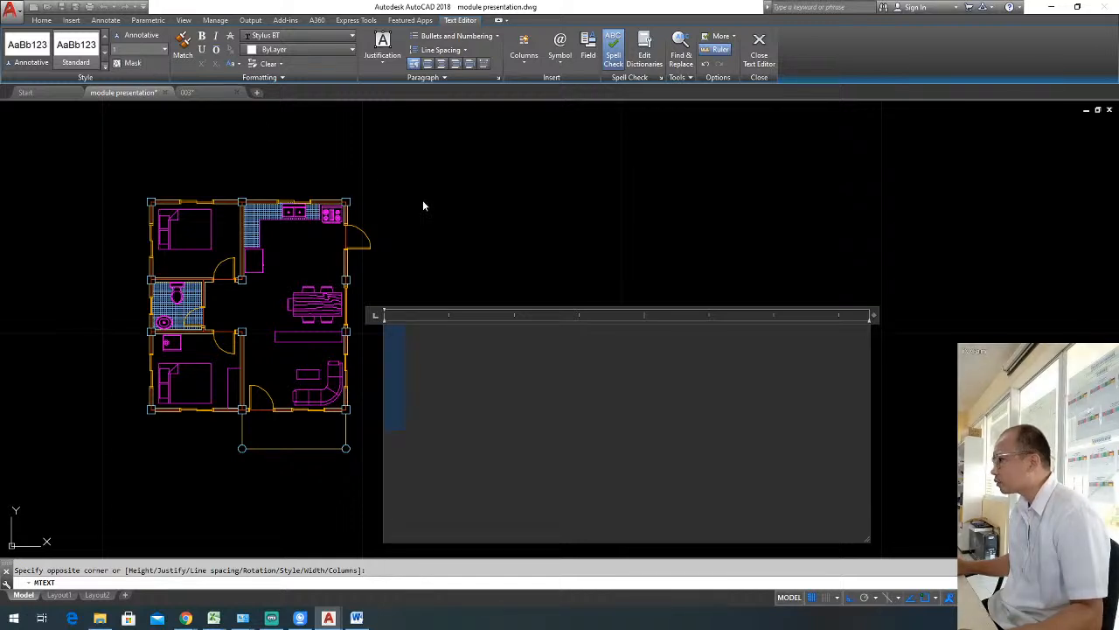
pyautogui.press('Escape')
pyautogui.click(630, 309)
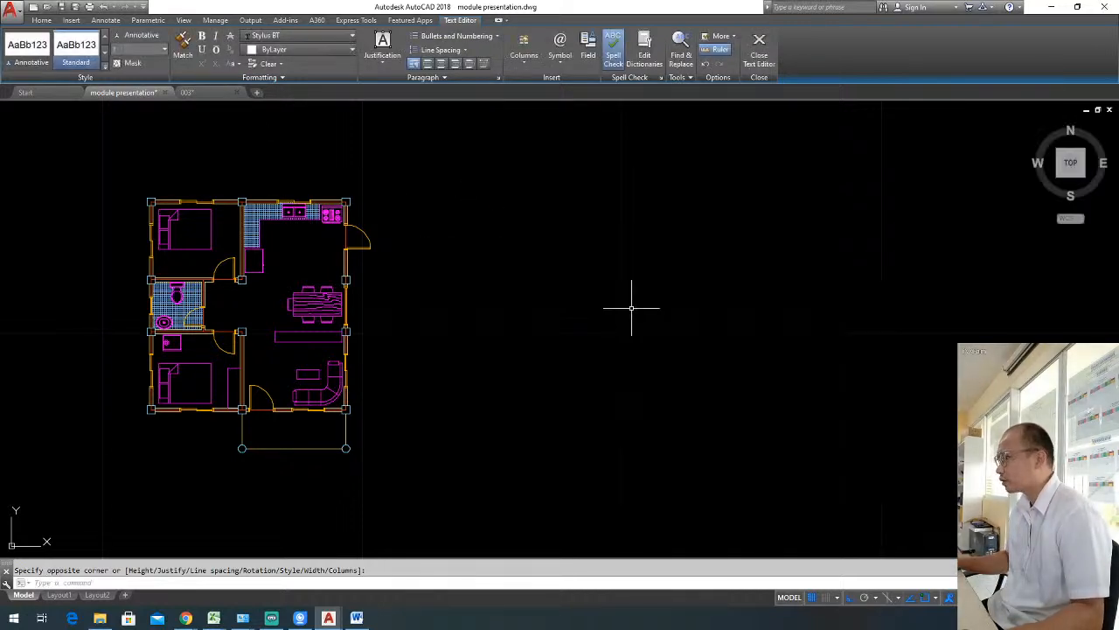
pyautogui.press('Escape')
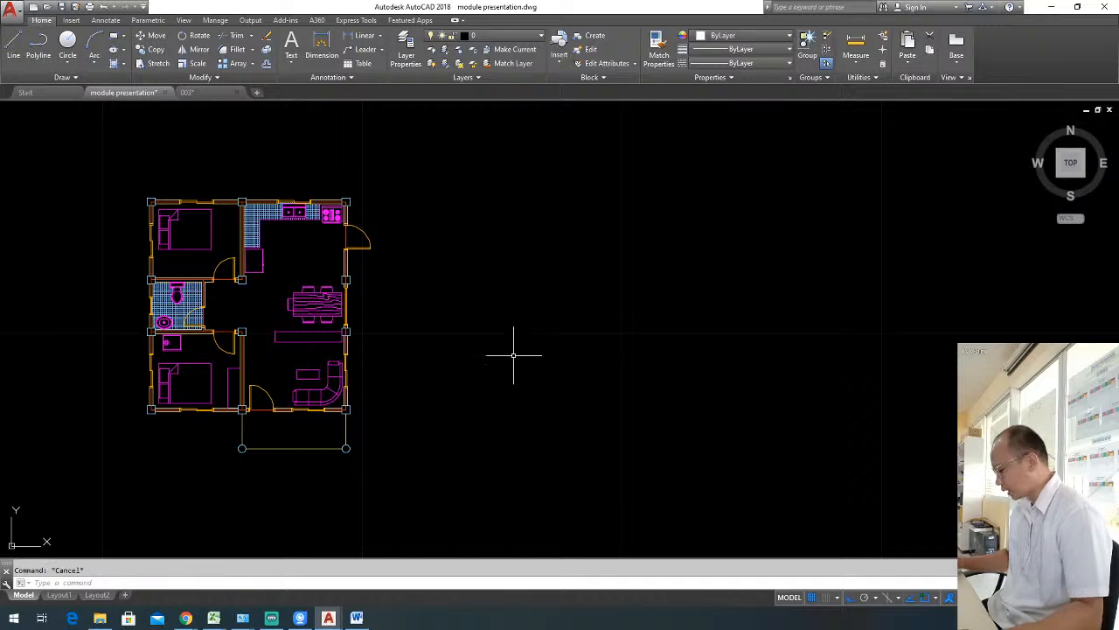
# Place a new multiline text reading "BEDROOM" beside the floor plan and widen its frame to fit the word.
pyautogui.press('Return')
pyautogui.click(402, 302)
pyautogui.click(711, 404)
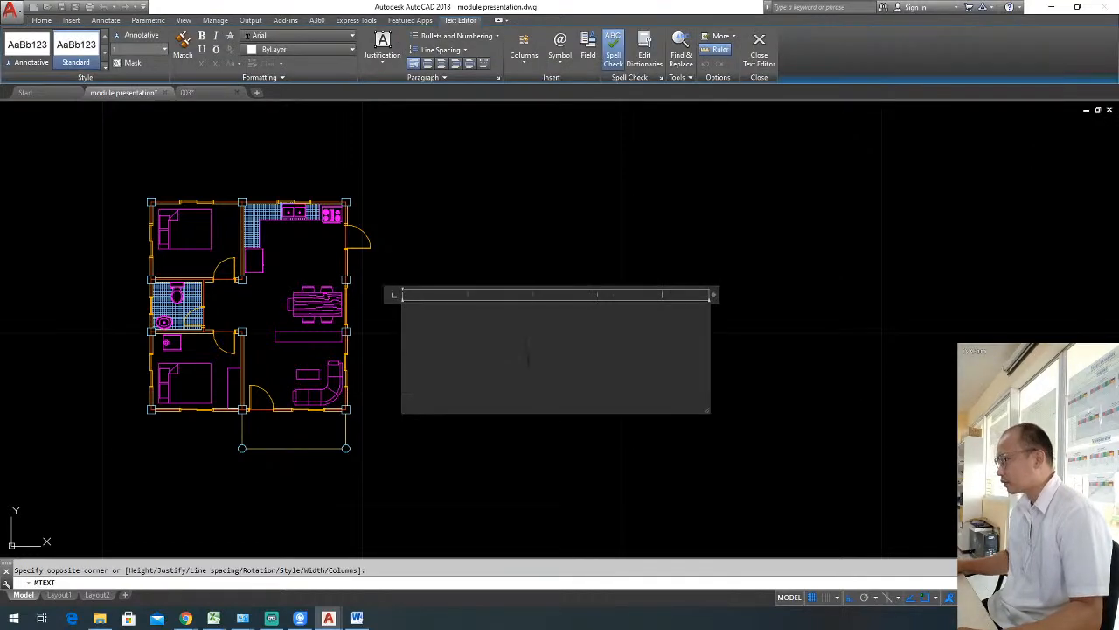
pyautogui.write('BEDROOM')
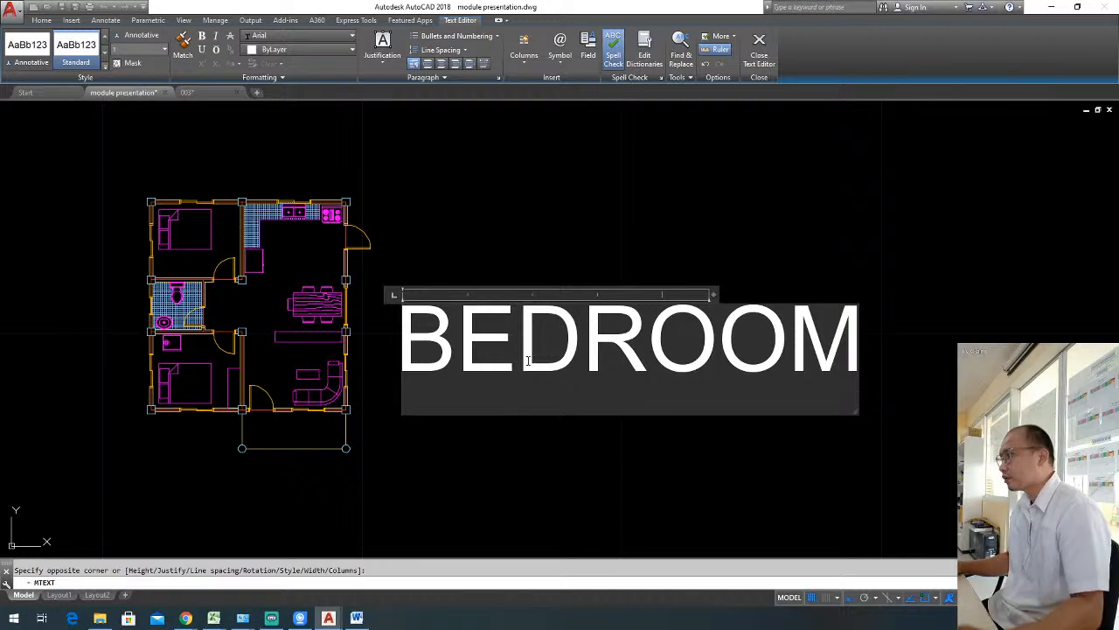
pyautogui.moveTo(713, 297); pyautogui.dragTo(904, 296)
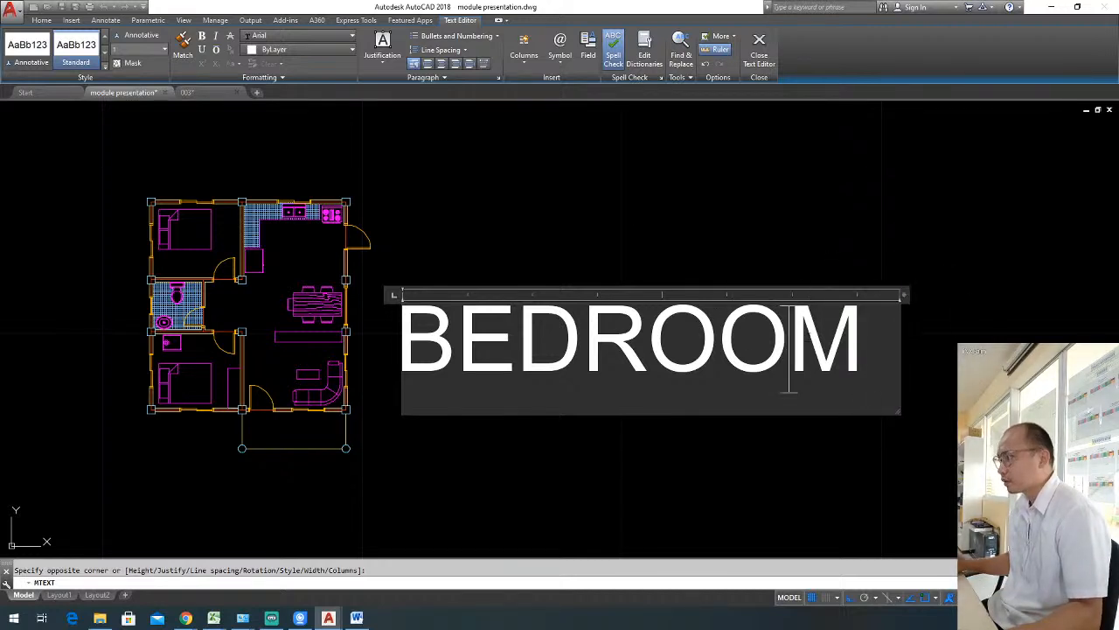
# Change the new BEDROOM text's font to Stylus BT and finish editing the text.
pyautogui.doubleClick(806, 321)
pyautogui.click(301, 35)
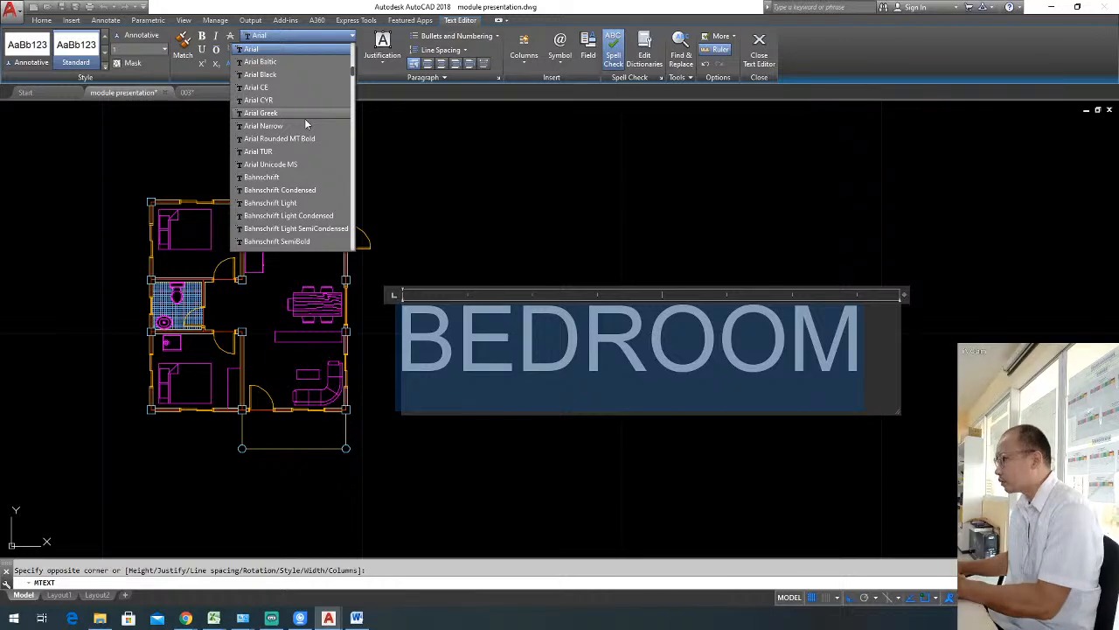
pyautogui.write('sty')
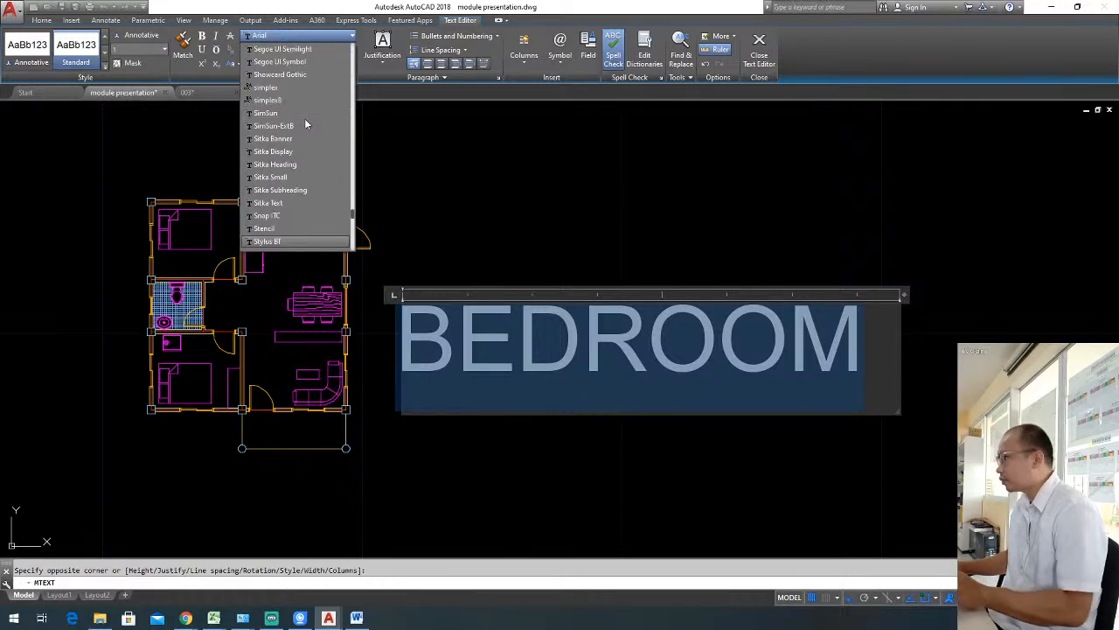
pyautogui.press('Down')
pyautogui.press('Up')
pyautogui.press('Return')
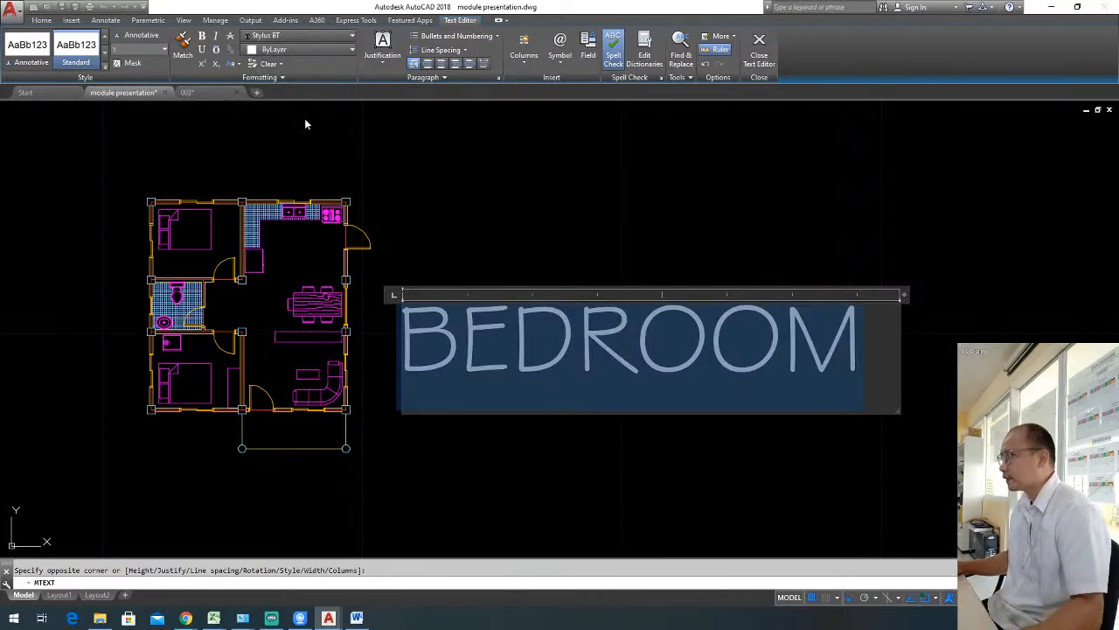
pyautogui.click(517, 178)
pyautogui.click(641, 436)
pyautogui.click(532, 320)
pyautogui.press('Escape')
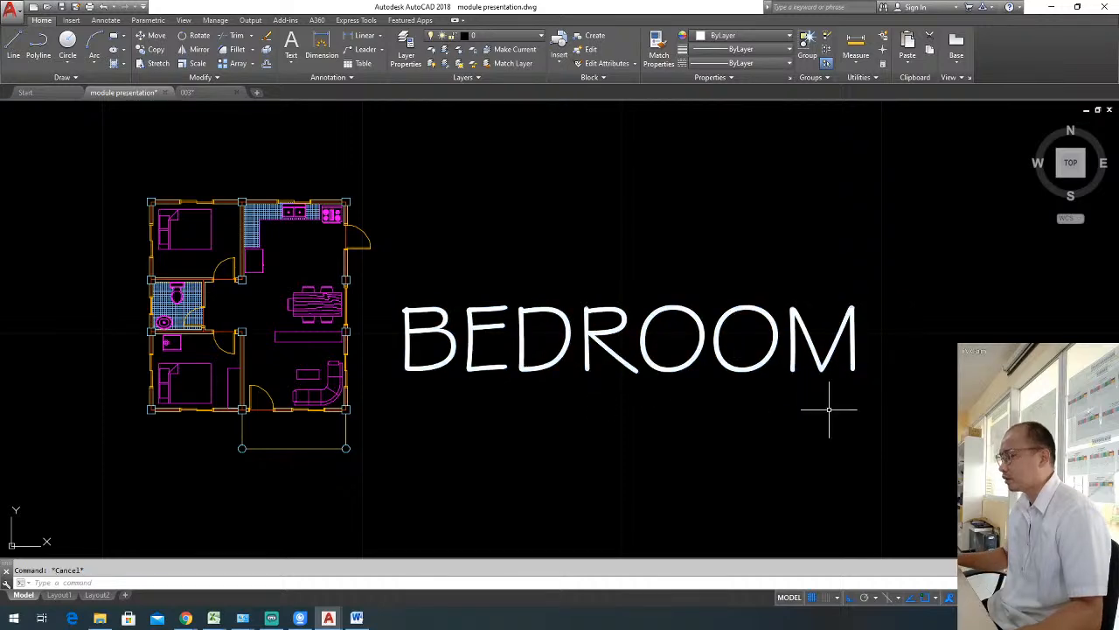
# Scale the BEDROOM text by a factor of 0.5 from the lower corner of its first letter.
pyautogui.click(827, 398)
pyautogui.click(588, 267)
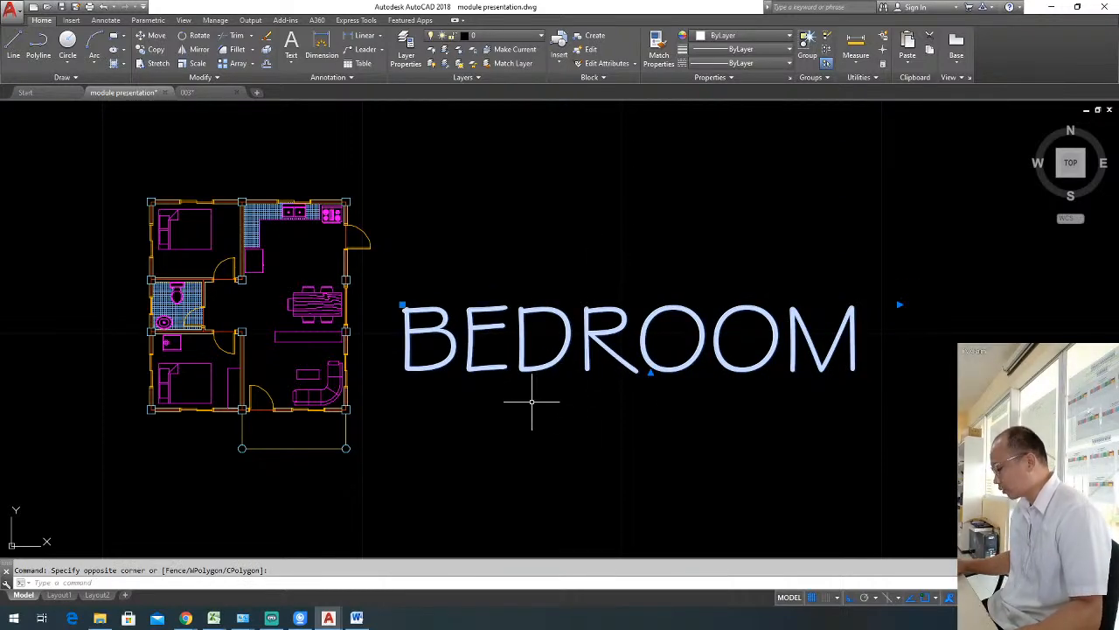
pyautogui.write('sc')
pyautogui.press('Return')
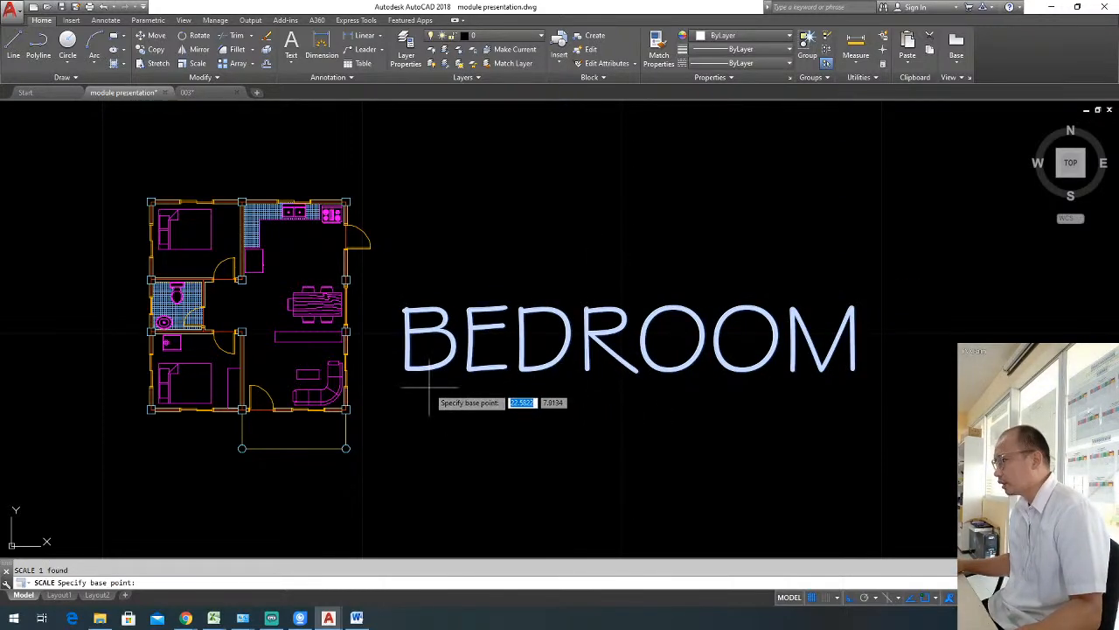
pyautogui.click(402, 373)
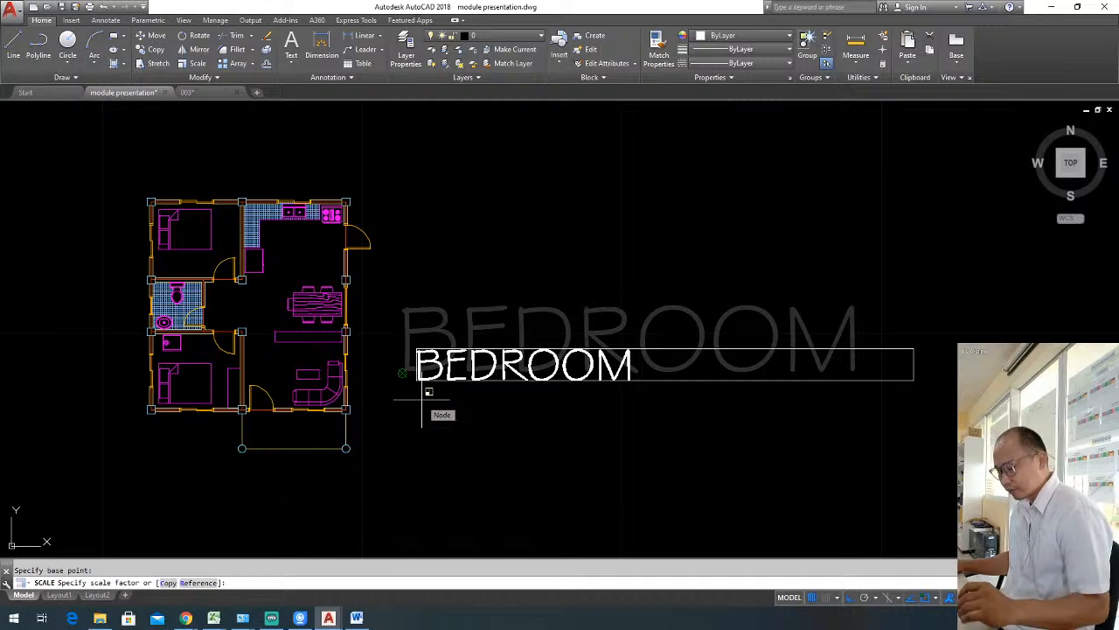
pyautogui.write('.5')
pyautogui.press('Return')
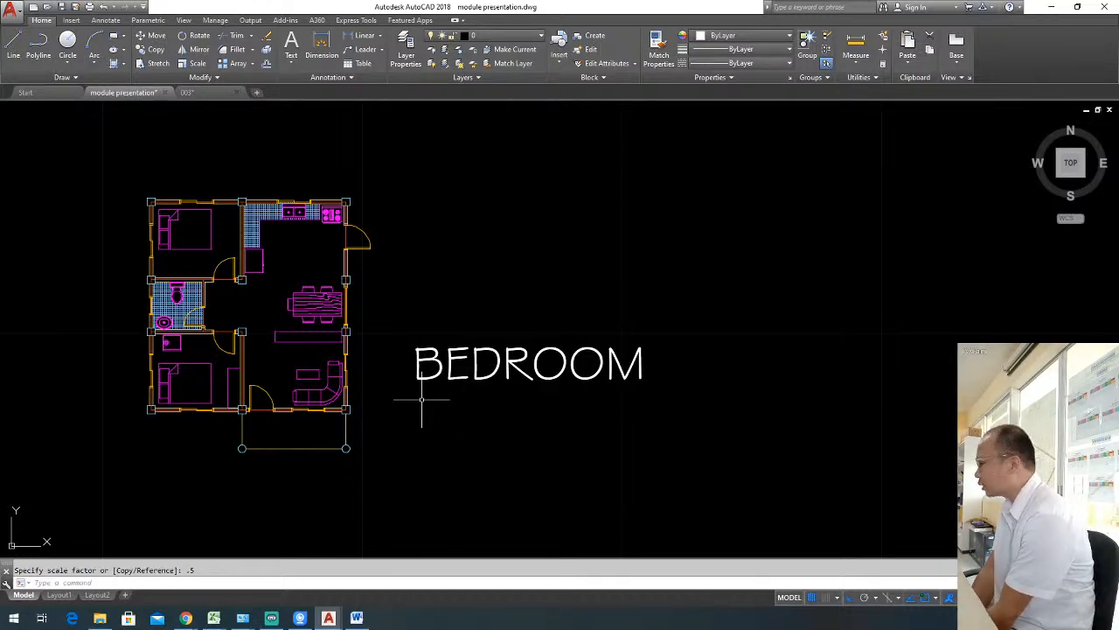
# Scale the BEDROOM text beside the plan by a further factor of 0.5 and narrow its frame towards the word.
pyautogui.click(544, 419)
pyautogui.click(475, 323)
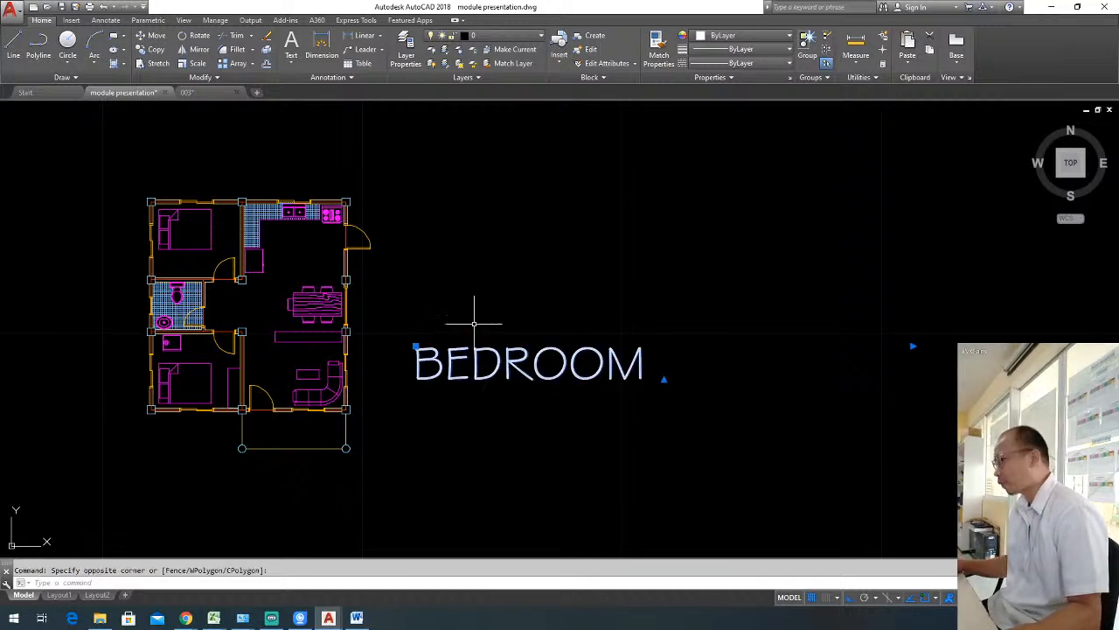
pyautogui.write('sc')
pyautogui.press('Return')
pyautogui.click(444, 400)
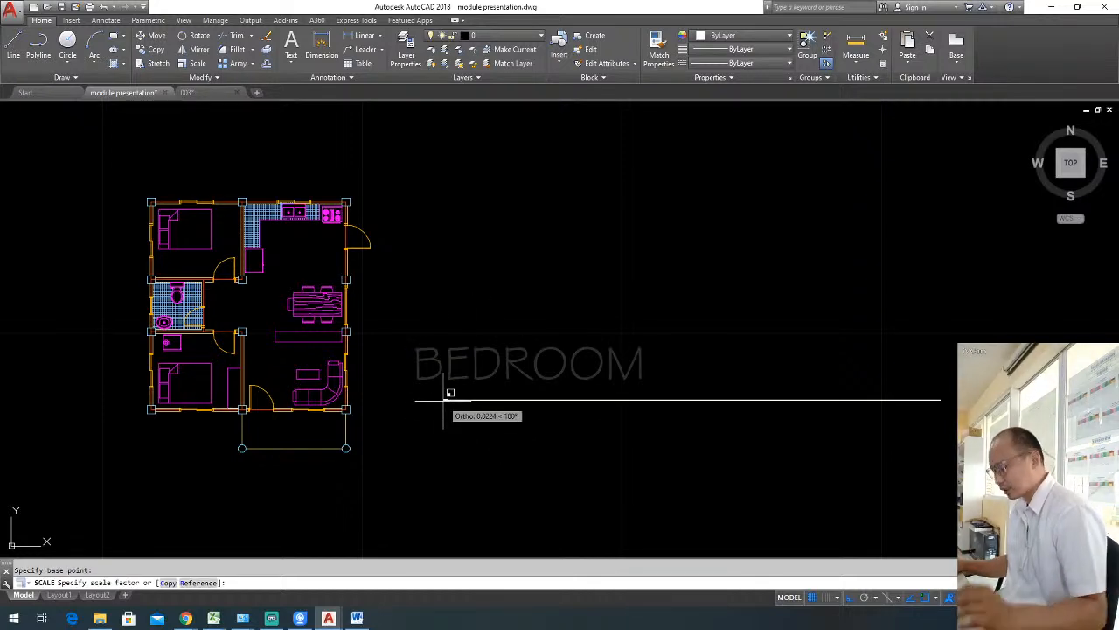
pyautogui.write('.5')
pyautogui.press('Return')
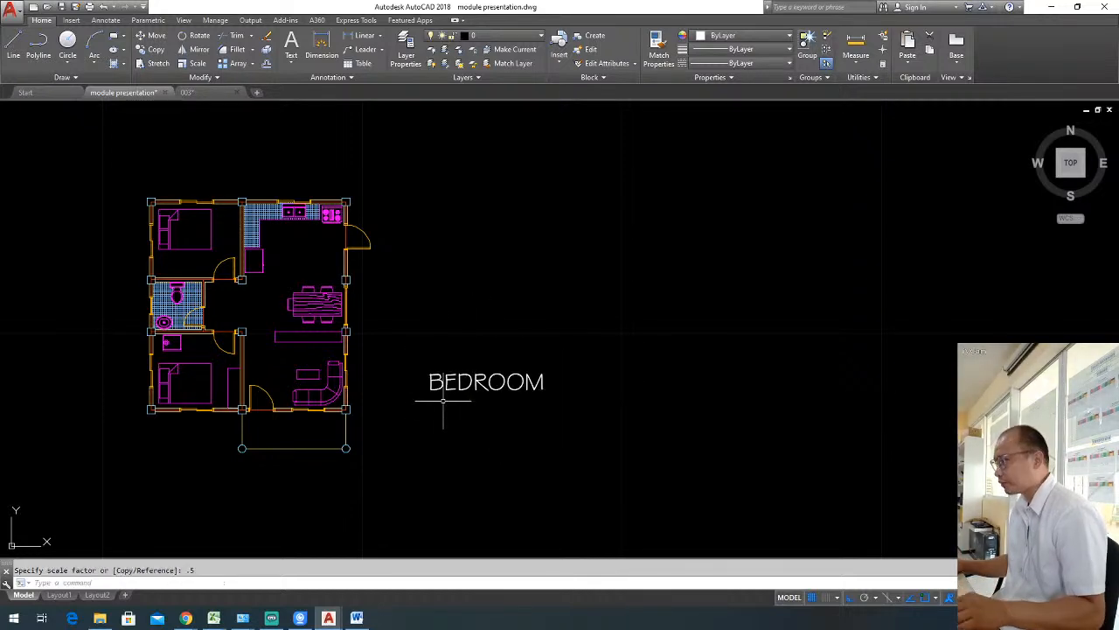
pyautogui.click(511, 397)
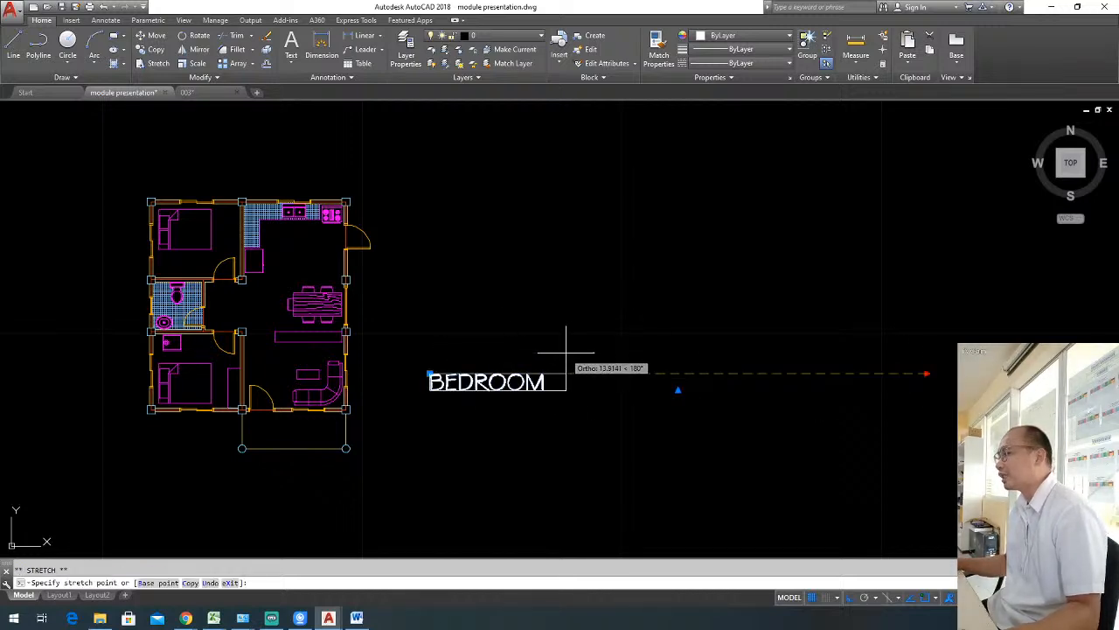
pyautogui.press('Escape')
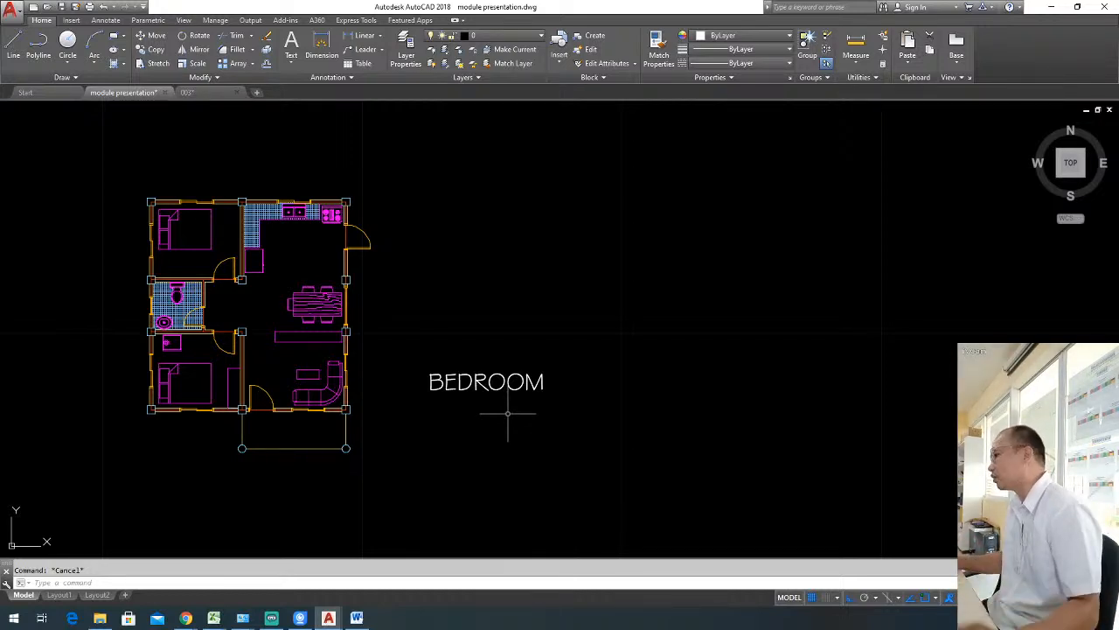
# Halve the BEDROOM text once more, scaling it by 0.5 from a base point just below the word.
pyautogui.click(501, 409)
pyautogui.click(437, 343)
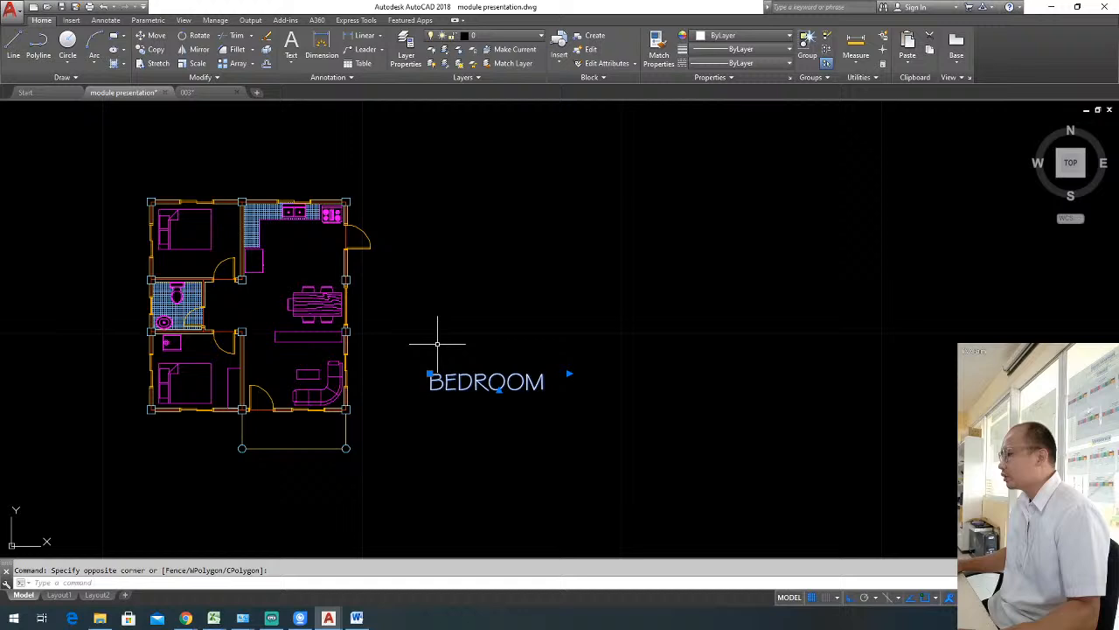
pyautogui.write('sc')
pyautogui.press('Return')
pyautogui.click(463, 406)
pyautogui.write('.5')
pyautogui.press('Return')
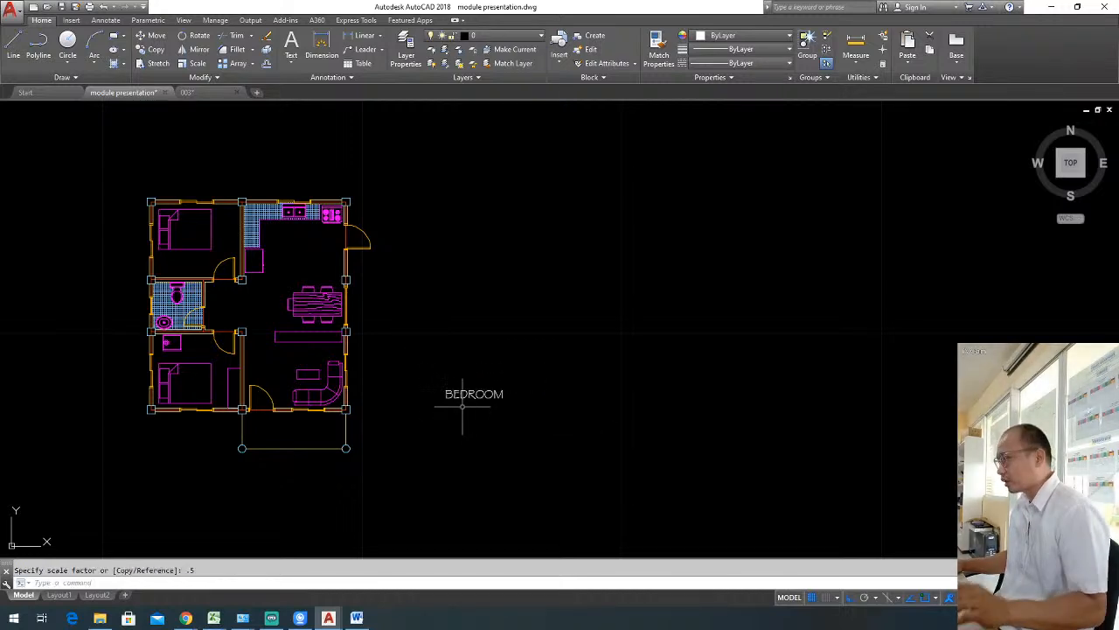
# Move the BEDROOM text into the lower bedroom of the floor plan with Ortho off.
pyautogui.click(530, 418)
pyautogui.click(473, 368)
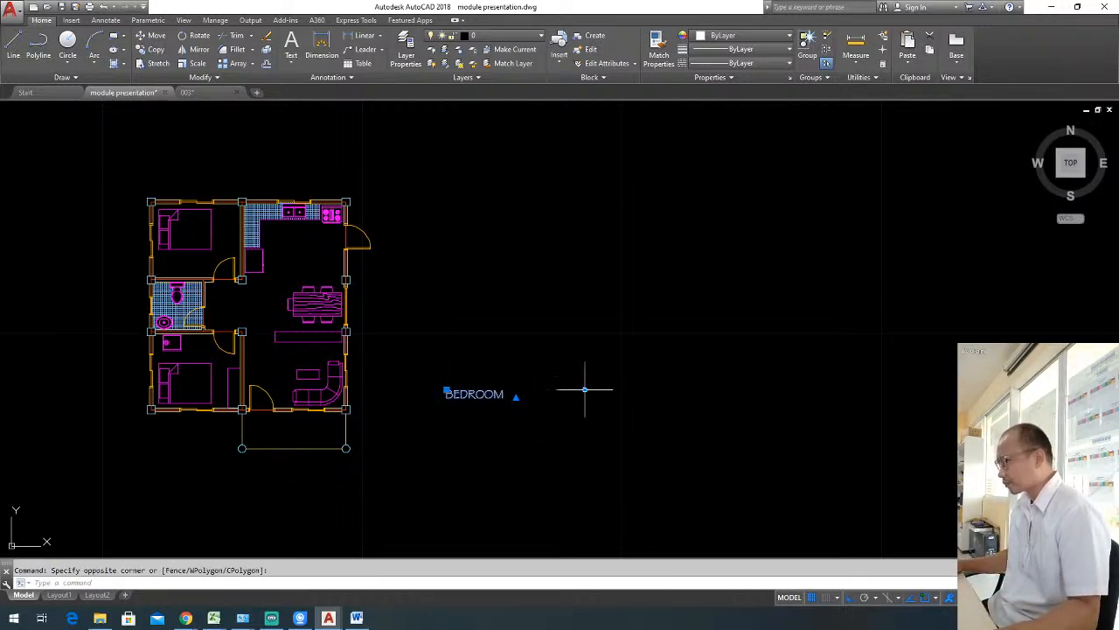
pyautogui.write('m')
pyautogui.press('Return')
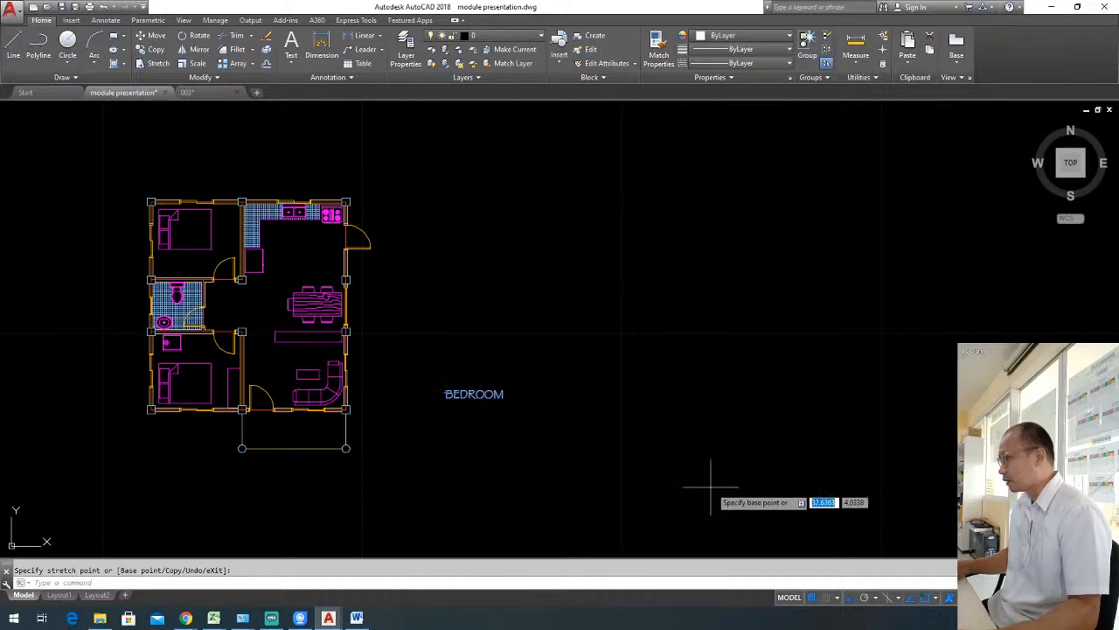
pyautogui.click(710, 486)
pyautogui.press('F8')
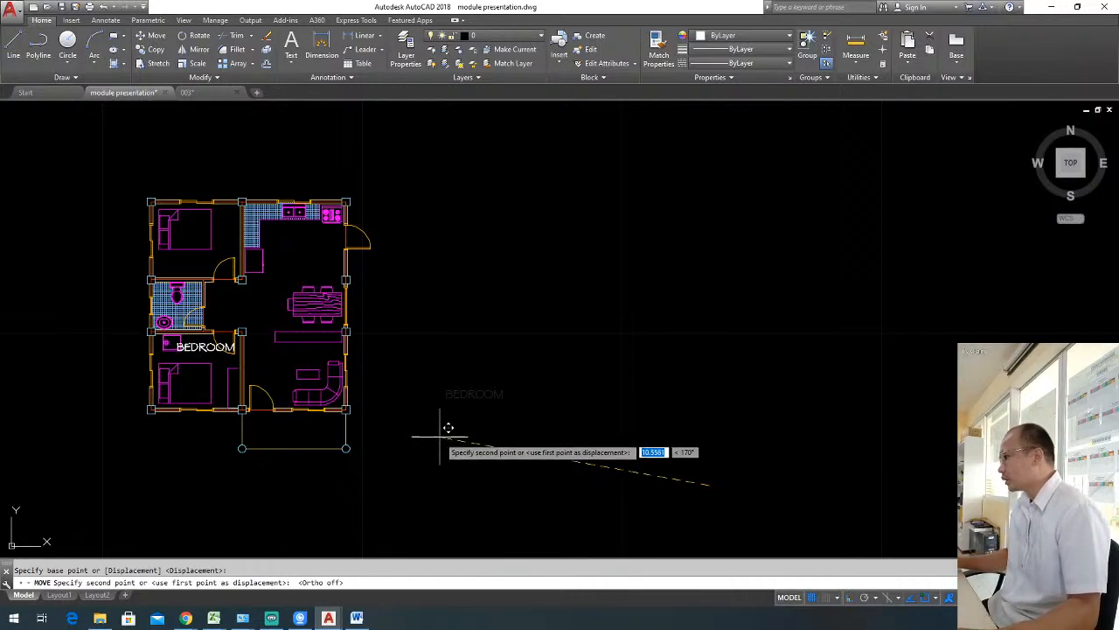
pyautogui.press('Escape')
pyautogui.moveTo(434, 445); pyautogui.dragTo(671, 450, button='middle')
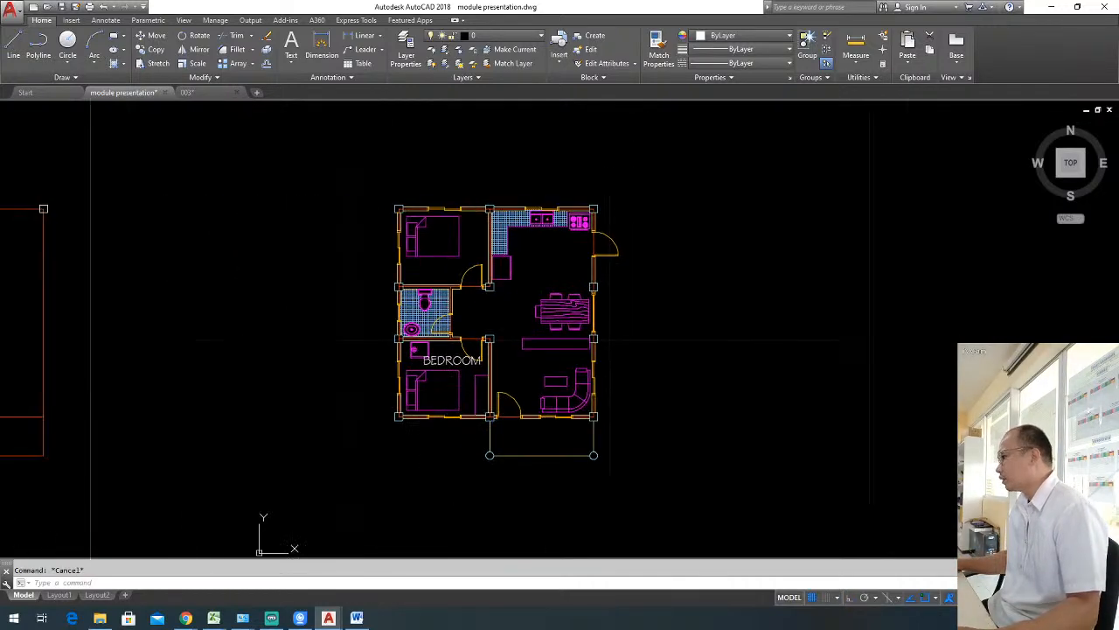
# Scale the BEDROOM label in the lower bedroom by 0.5 from the lower corner of its first letter.
pyautogui.scroll(5, 473, 376)
pyautogui.moveTo(471, 381); pyautogui.dragTo(584, 324, button='middle')
pyautogui.scroll(2, 557, 313)
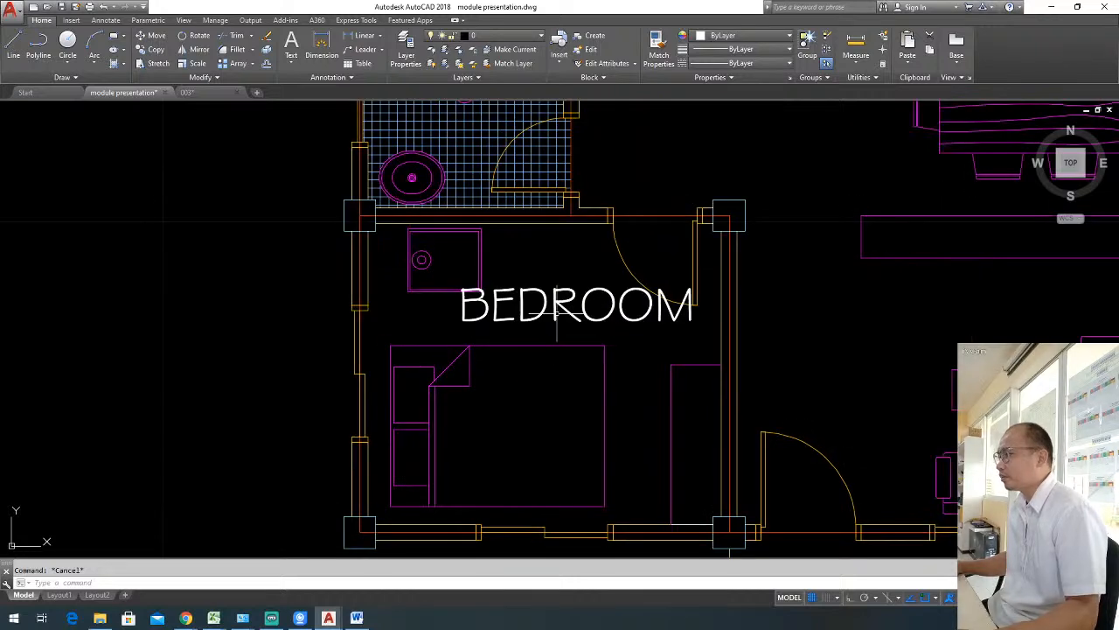
pyautogui.click(563, 330)
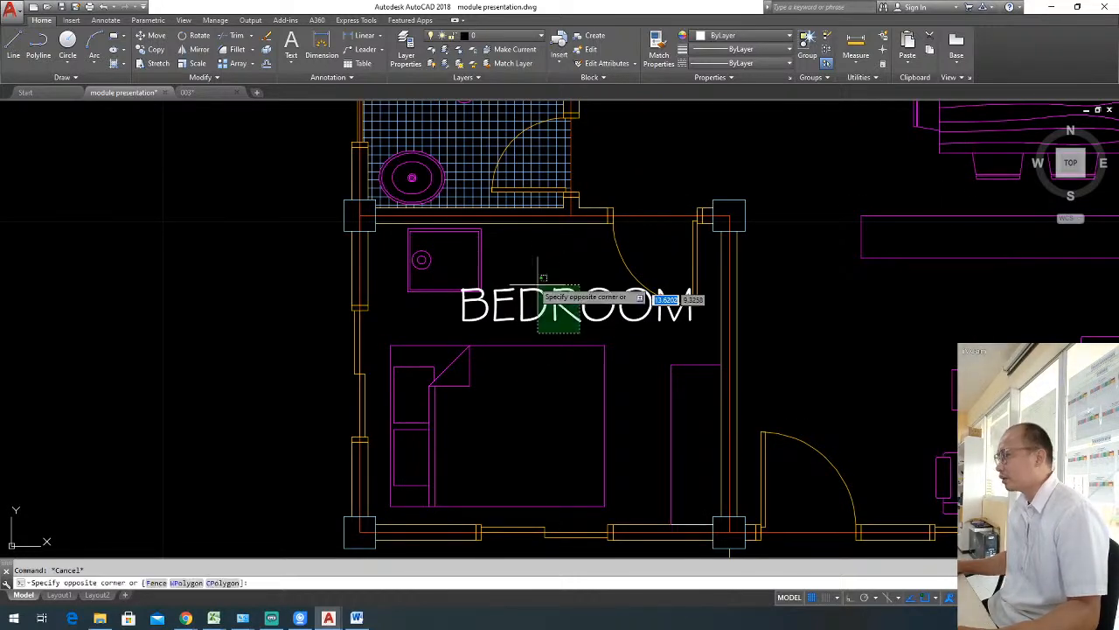
pyautogui.press('Return')
pyautogui.click(531, 325)
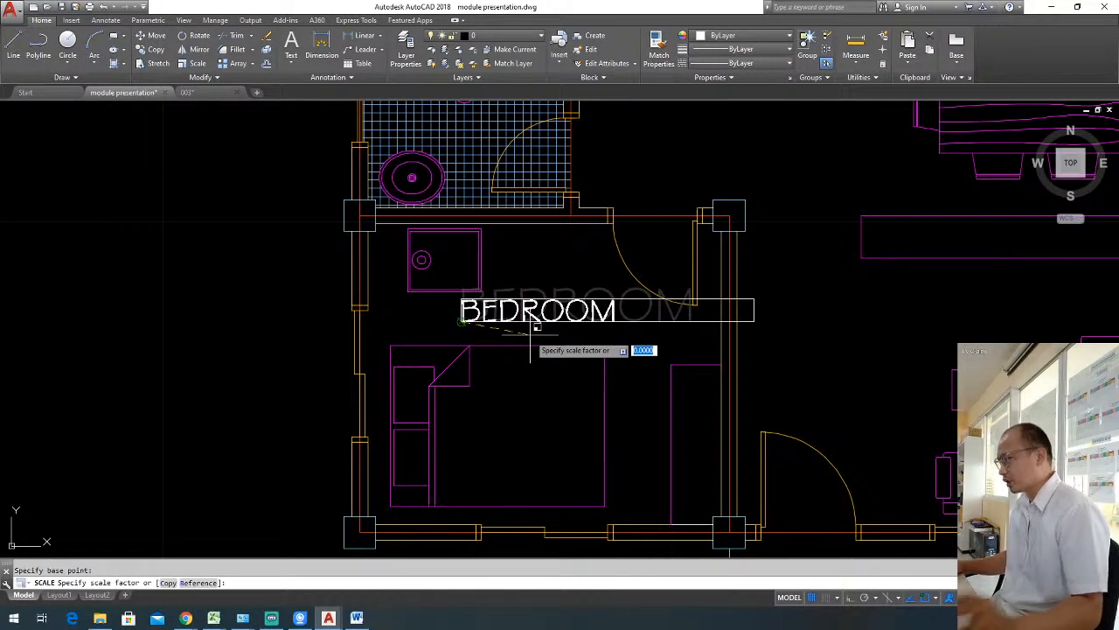
pyautogui.write('.5')
pyautogui.press('Return')
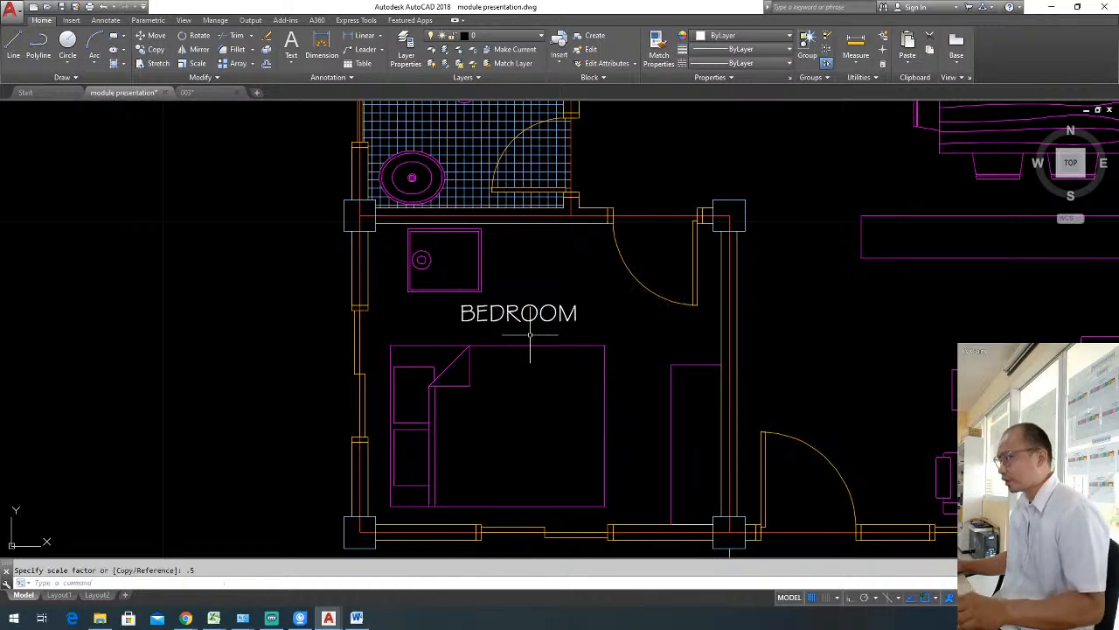
# Narrow the BEDROOM label's text frame so that it fits closely around the word.
pyautogui.click(571, 338)
pyautogui.click(541, 305)
pyautogui.scroll(-2, 540, 303)
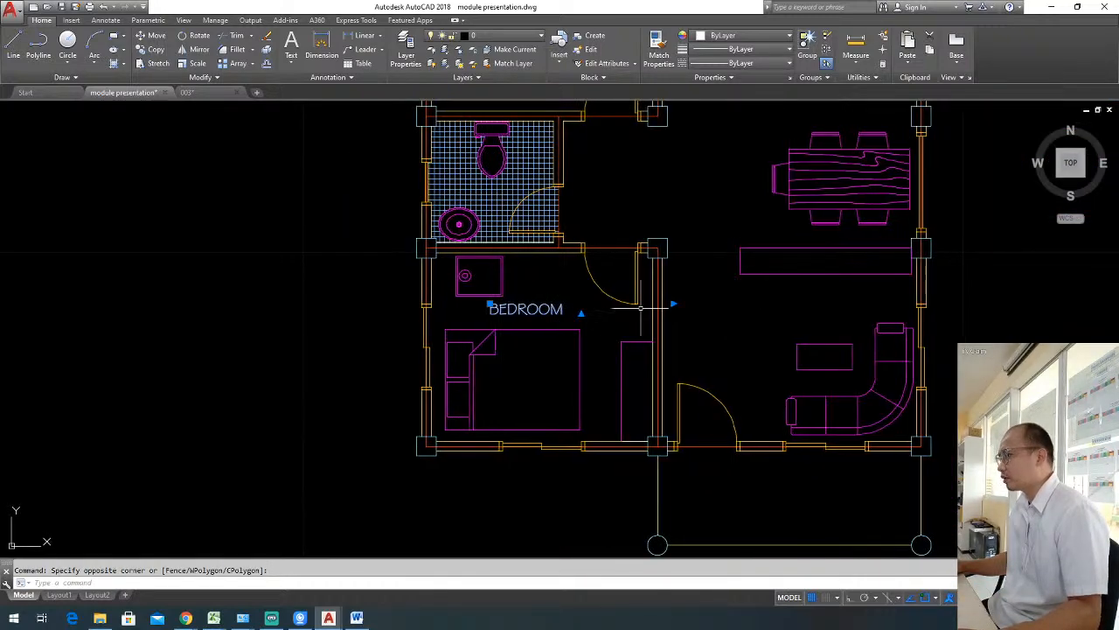
pyautogui.scroll(2, 669, 304)
pyautogui.click(675, 303)
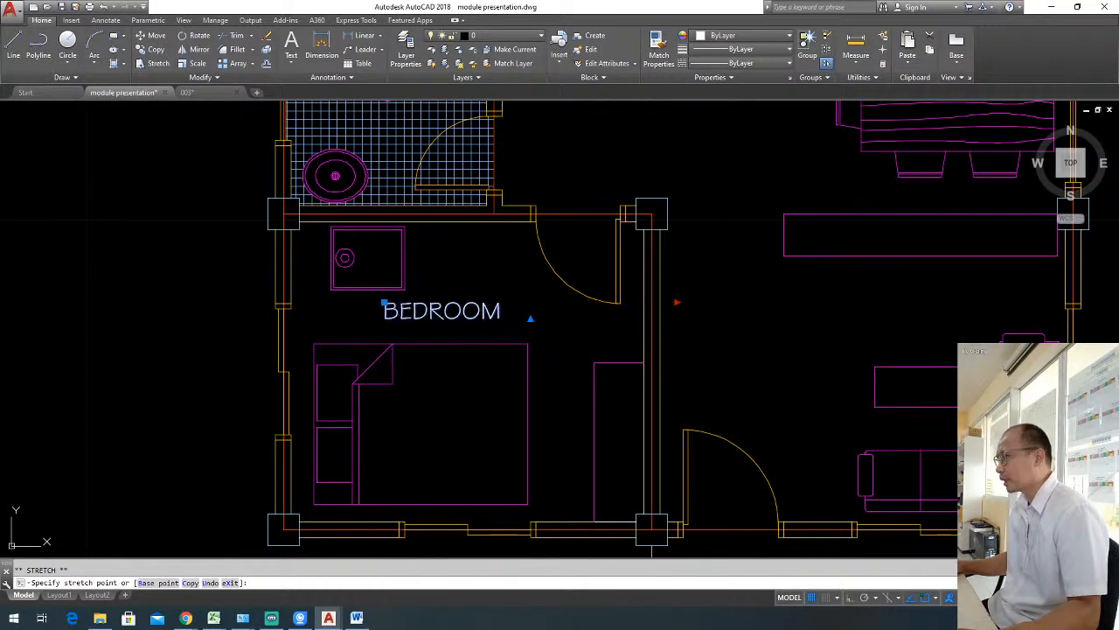
pyautogui.press('Escape')
pyautogui.scroll(-4, 516, 345)
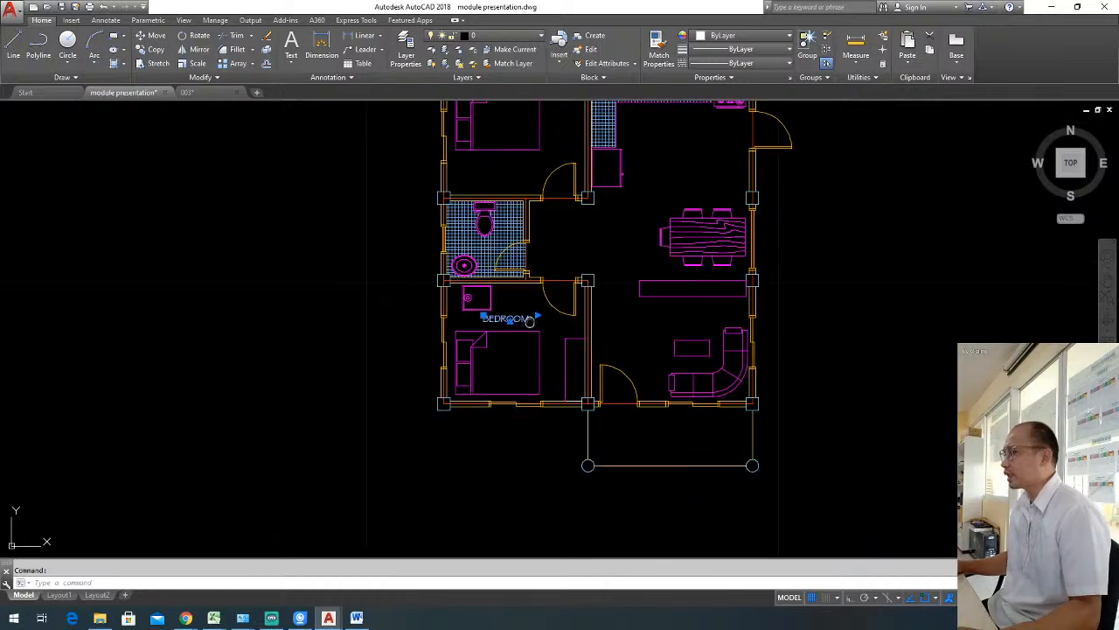
# Move the BEDROOM label down onto the lower bedroom's bed and shift it slightly to centre it there.
pyautogui.scroll(2, 559, 344)
pyautogui.press('m')
pyautogui.press('space')
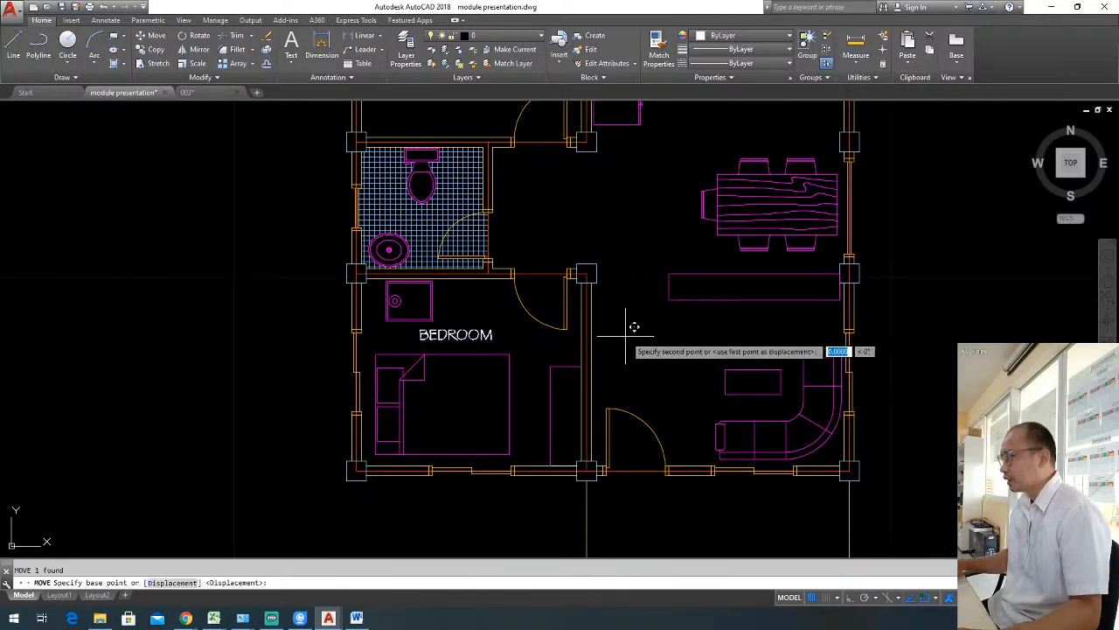
pyautogui.click(639, 334)
pyautogui.click(628, 407)
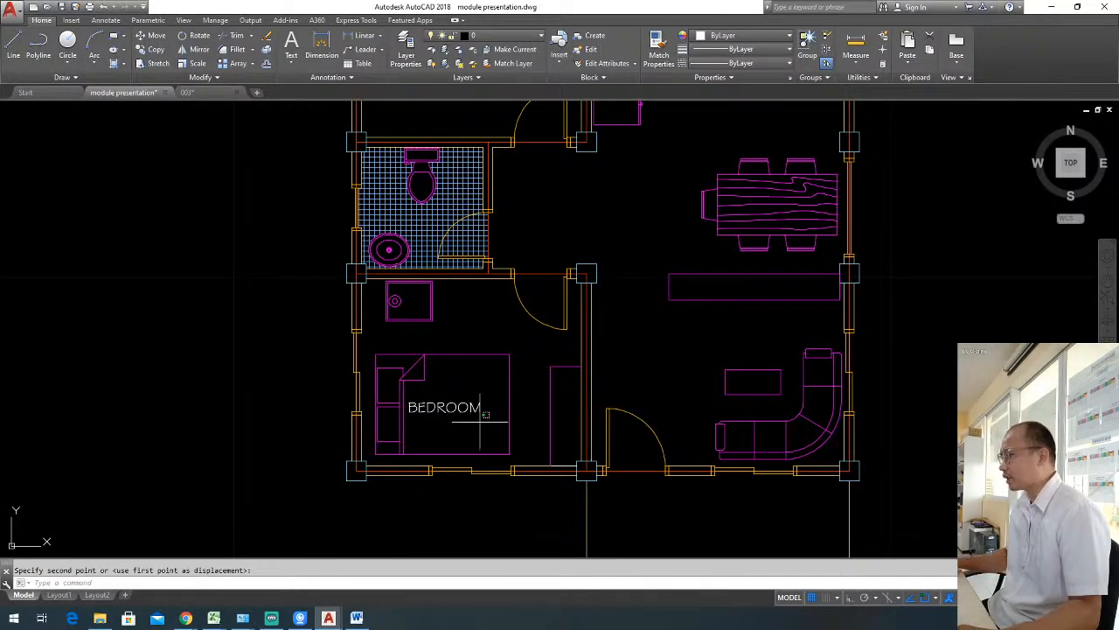
pyautogui.click(481, 326)
pyautogui.press('m')
pyautogui.press('space')
pyautogui.click(481, 326)
pyautogui.click(491, 325)
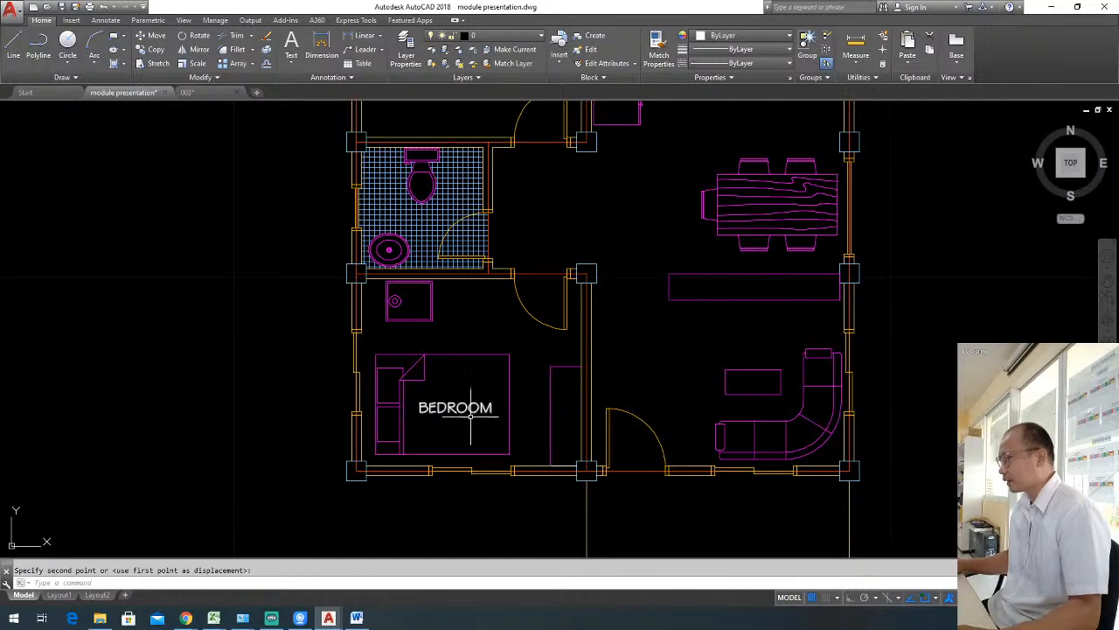
# Copy the BEDROOM label straight up with Ortho on, placing it on the bed in the upper bedroom.
pyautogui.click(475, 420)
pyautogui.click(474, 392)
pyautogui.write('co')
pyautogui.press('space')
pyautogui.click(452, 400)
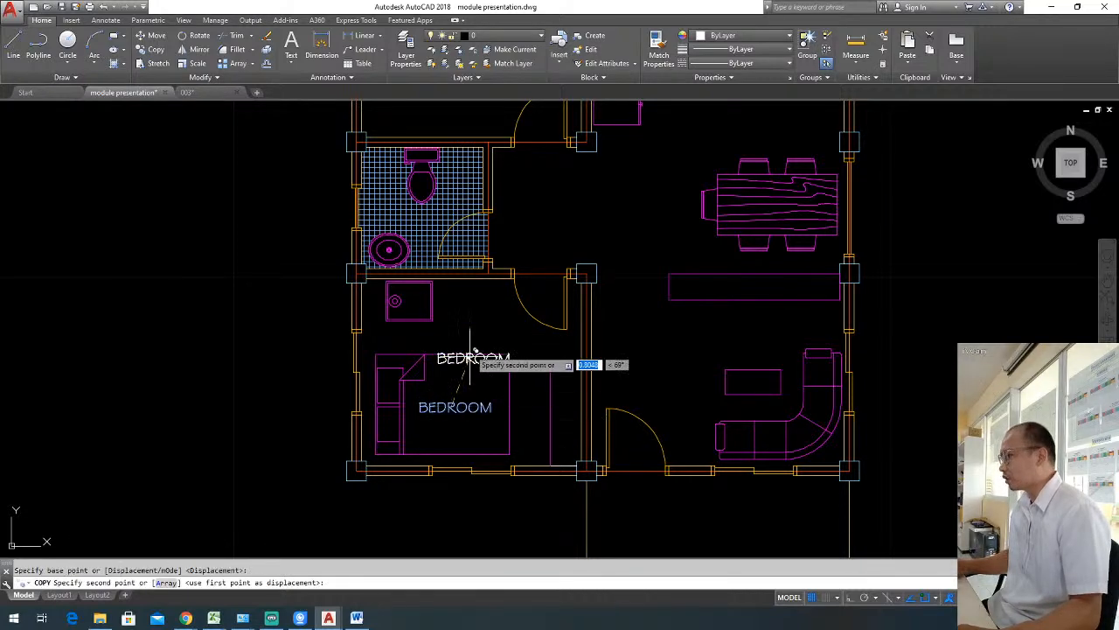
pyautogui.moveTo(466, 308); pyautogui.dragTo(497, 405, button='middle')
pyautogui.press('F8')
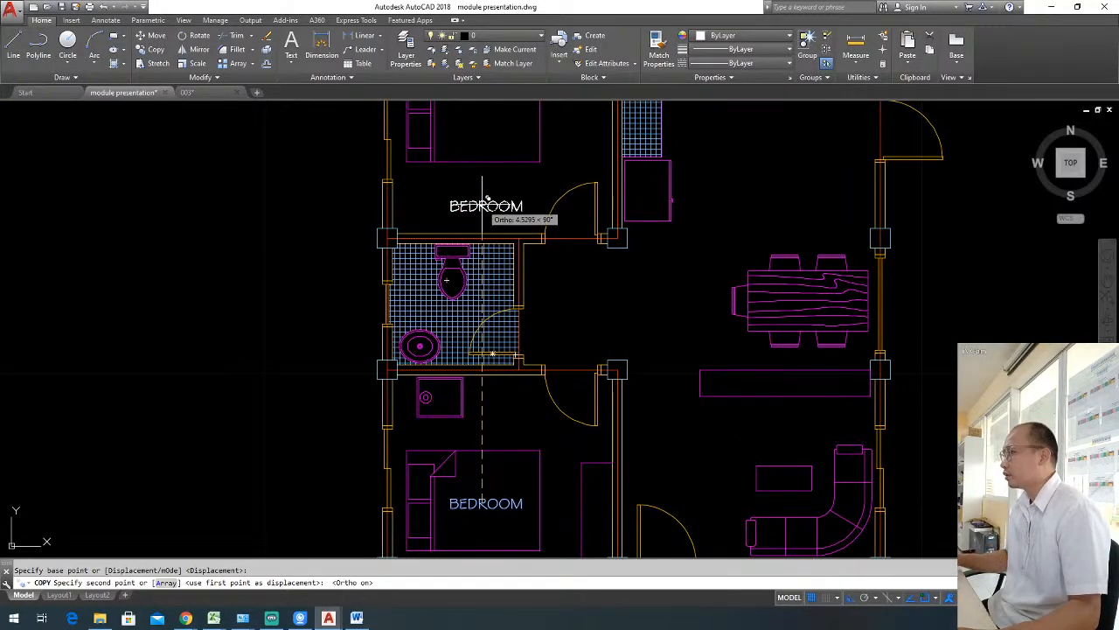
pyautogui.moveTo(479, 180); pyautogui.dragTo(486, 267, button='middle')
pyautogui.click(492, 203)
pyautogui.press('Escape')
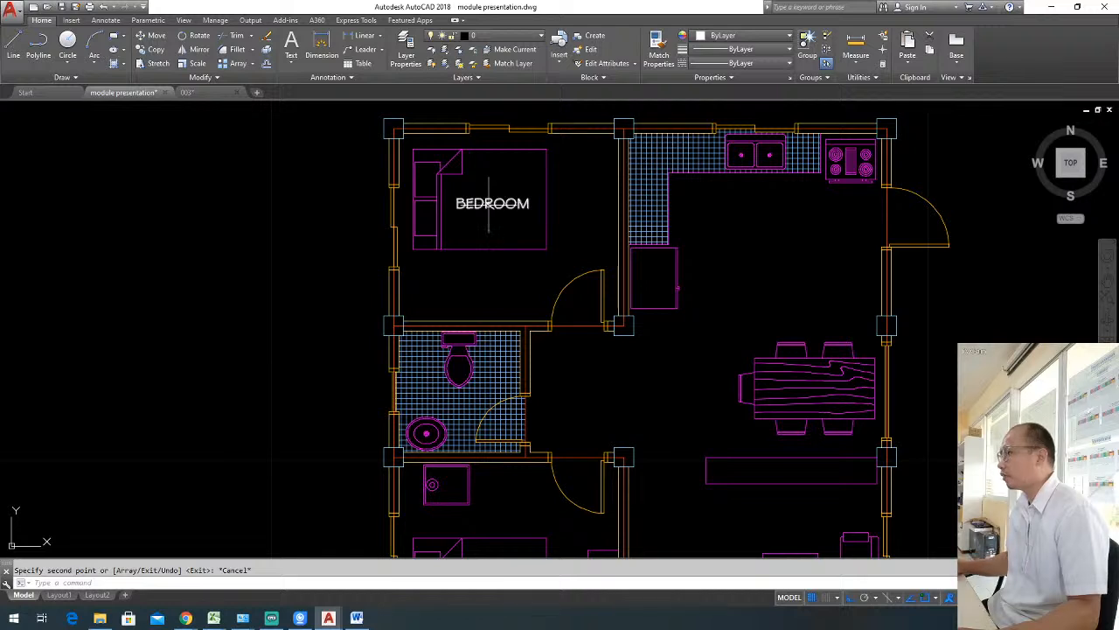
# Change the upper bedroom's label to read "MASTER'S BEDROOM".
pyautogui.doubleClick(488, 203)
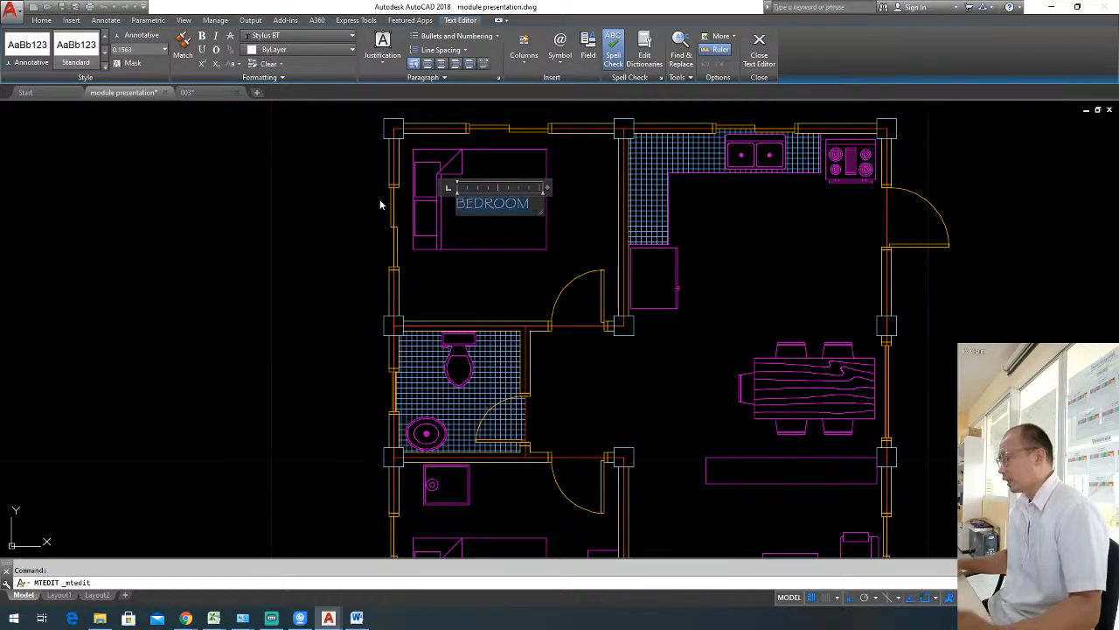
pyautogui.write('MASTER')
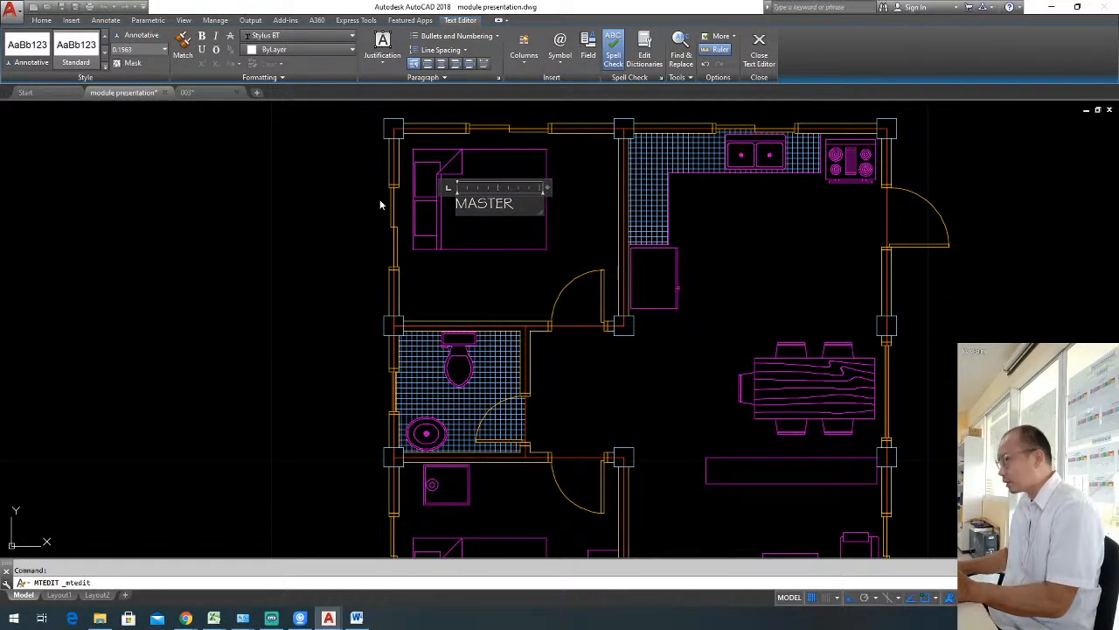
pyautogui.write("'S BEDROOM")
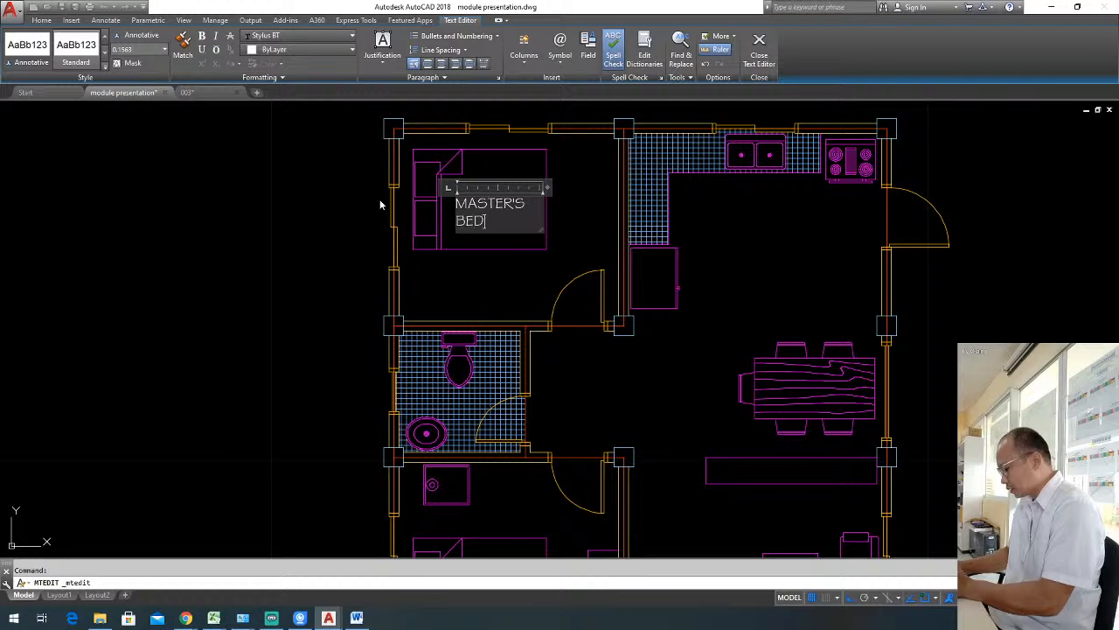
pyautogui.click(436, 221)
pyautogui.scroll(-3, 523, 245)
pyautogui.scroll(3, 516, 236)
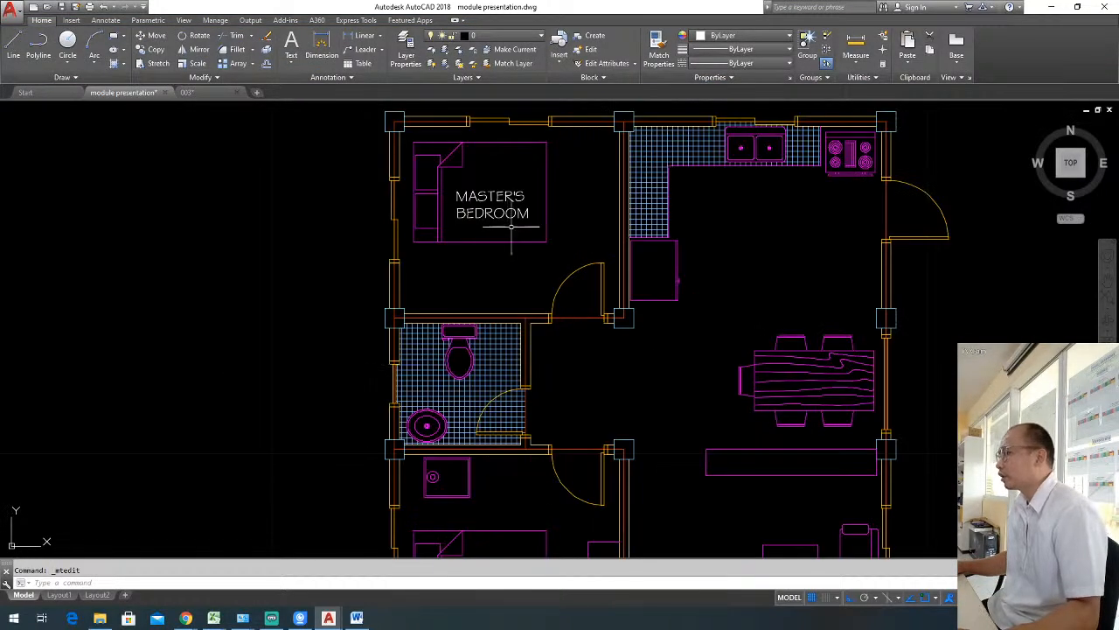
# Copy the MASTER'S BEDROOM label horizontally into the kitchen area, below the sink.
pyautogui.click(483, 189)
pyautogui.write('co')
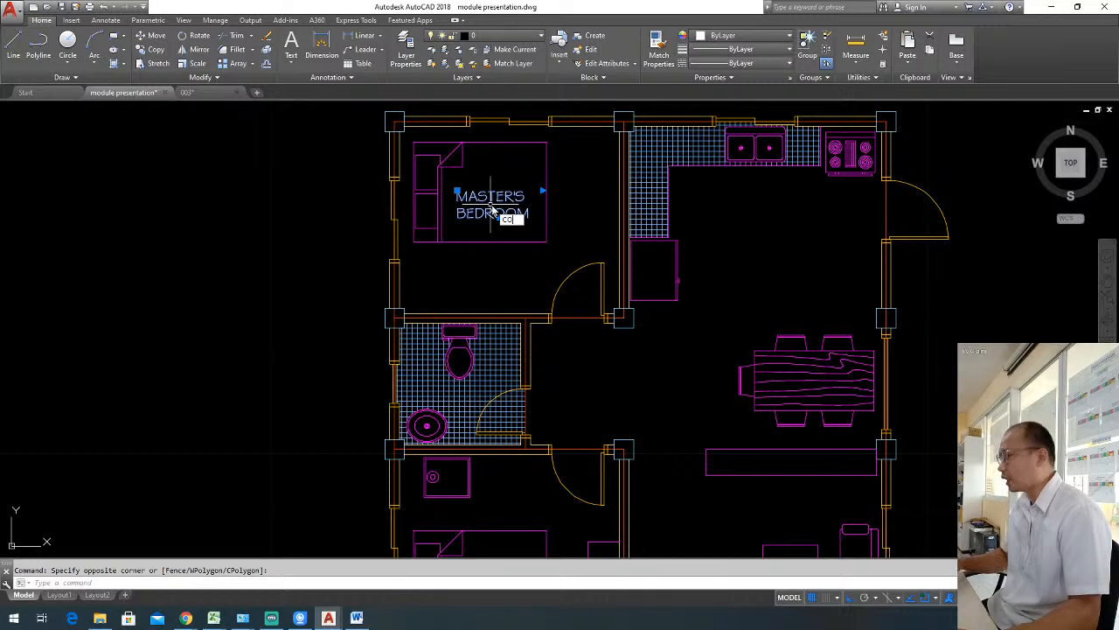
pyautogui.press('space')
pyautogui.click(491, 211)
pyautogui.click(722, 224)
pyautogui.press('Escape')
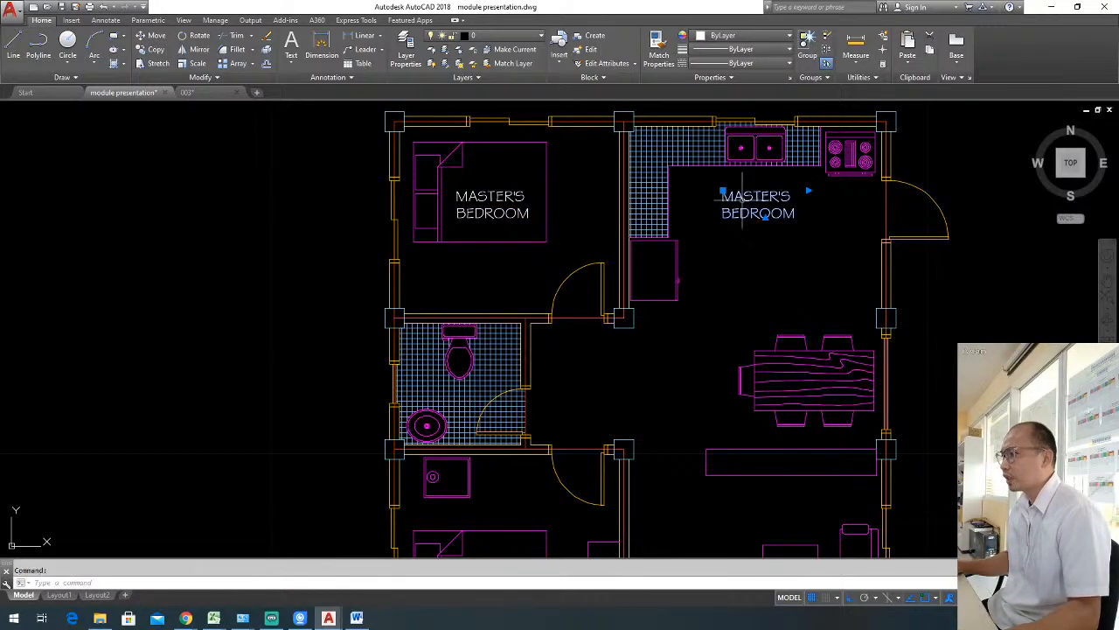
# Change the copied label in the kitchen area to read "KITCHEN".
pyautogui.doubleClick(742, 196)
pyautogui.write('KITCHEN')
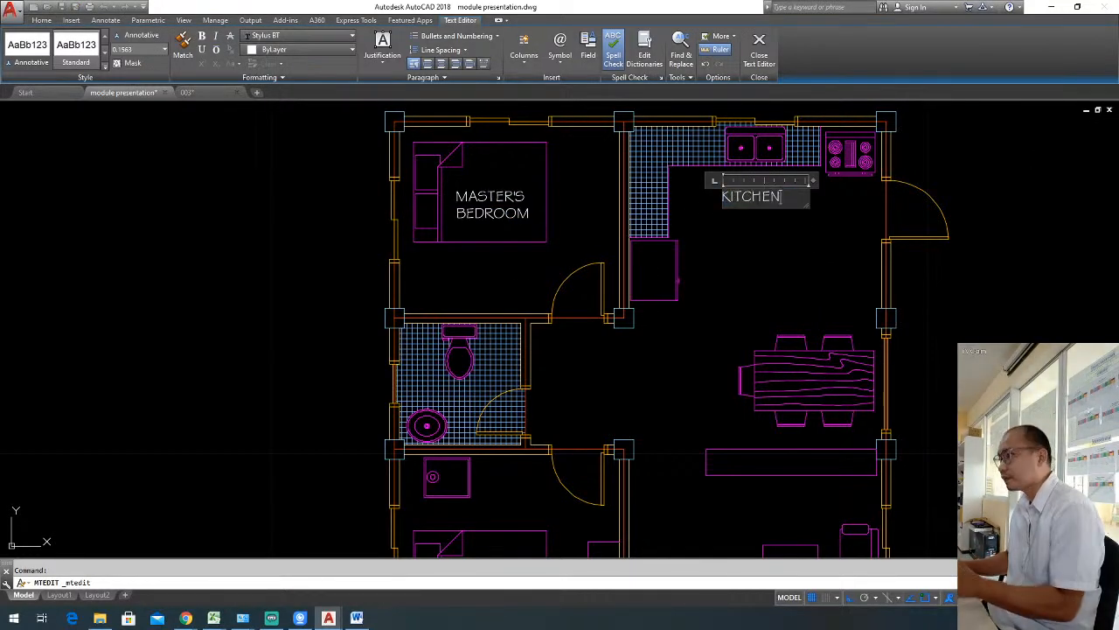
pyautogui.click(845, 298)
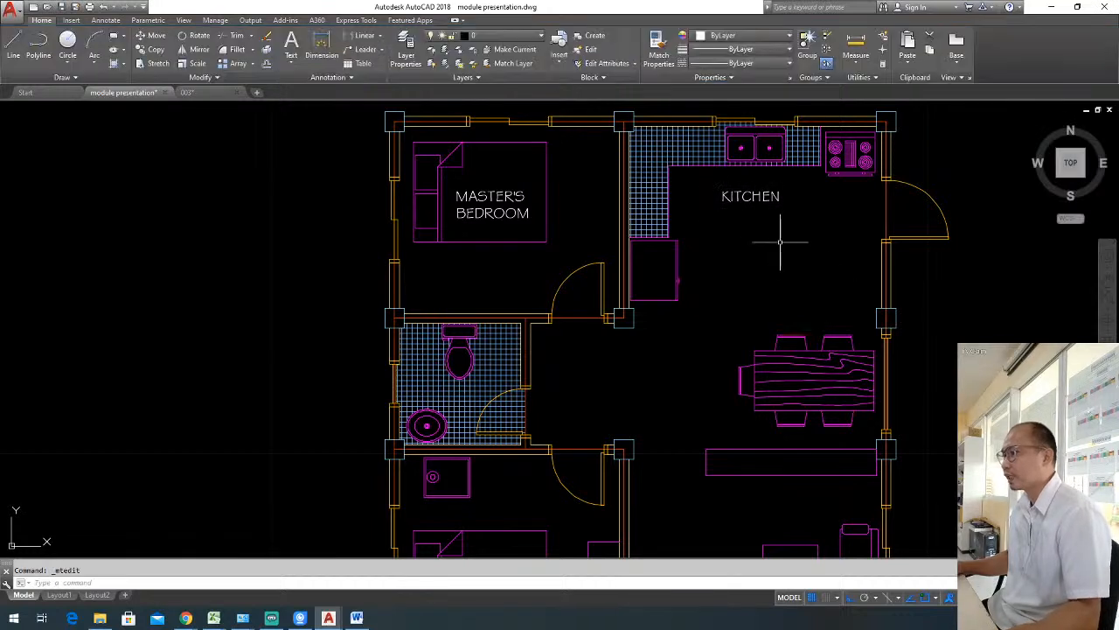
# Copy the KITCHEN label straight down with Ortho on, placing it just above the dining table.
pyautogui.click(772, 233)
pyautogui.click(741, 190)
pyautogui.press('Escape')
pyautogui.click(784, 212)
pyautogui.click(756, 194)
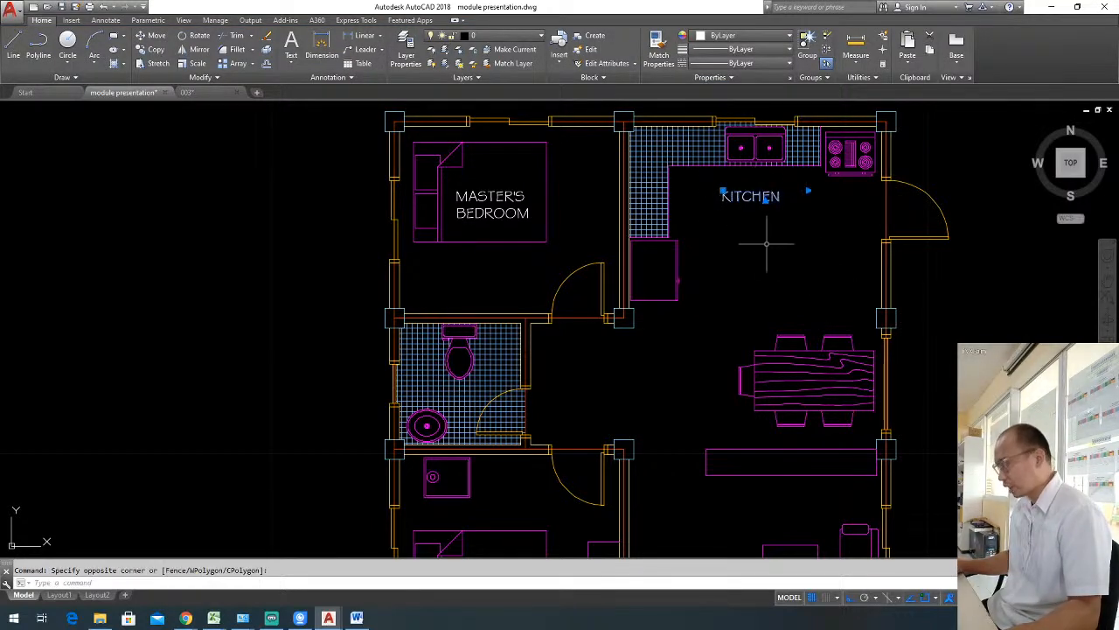
pyautogui.write('m')
pyautogui.press('Return')
pyautogui.click(750, 200)
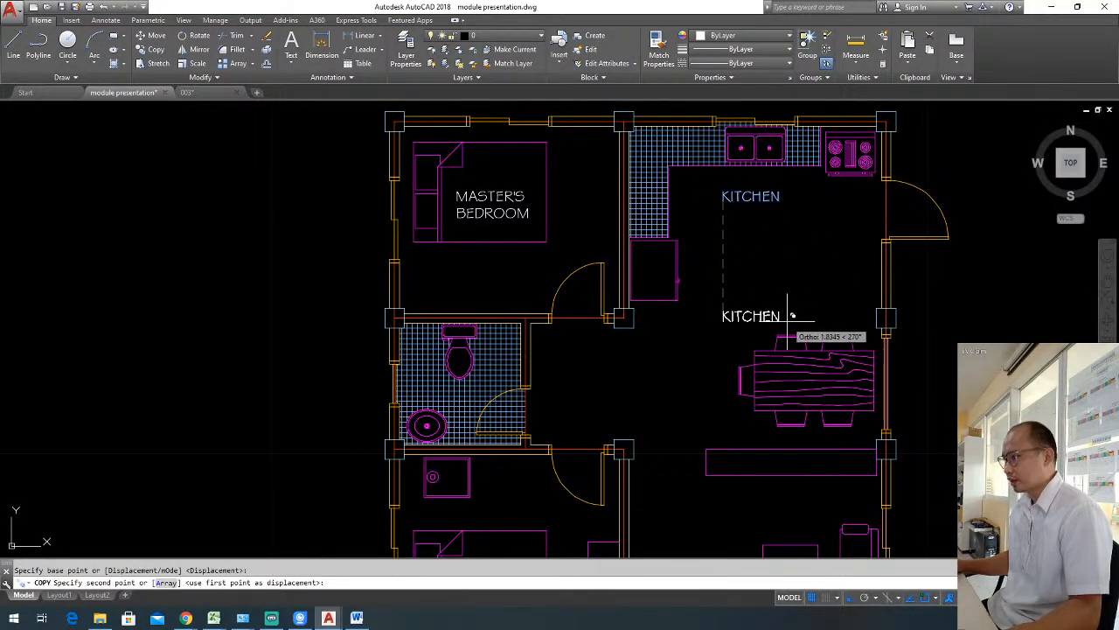
pyautogui.click(790, 316)
pyautogui.press('Escape')
# Change the label above the dining table to "DINING AREA" and widen its text frame to fit on one line.
pyautogui.doubleClick(764, 317)
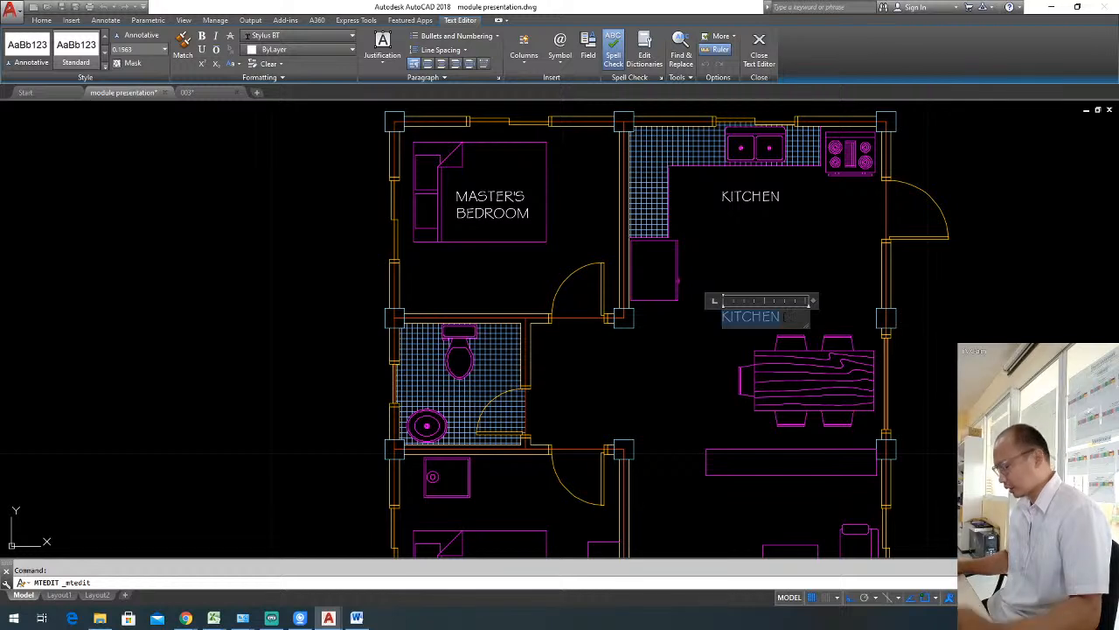
pyautogui.write('DININ')
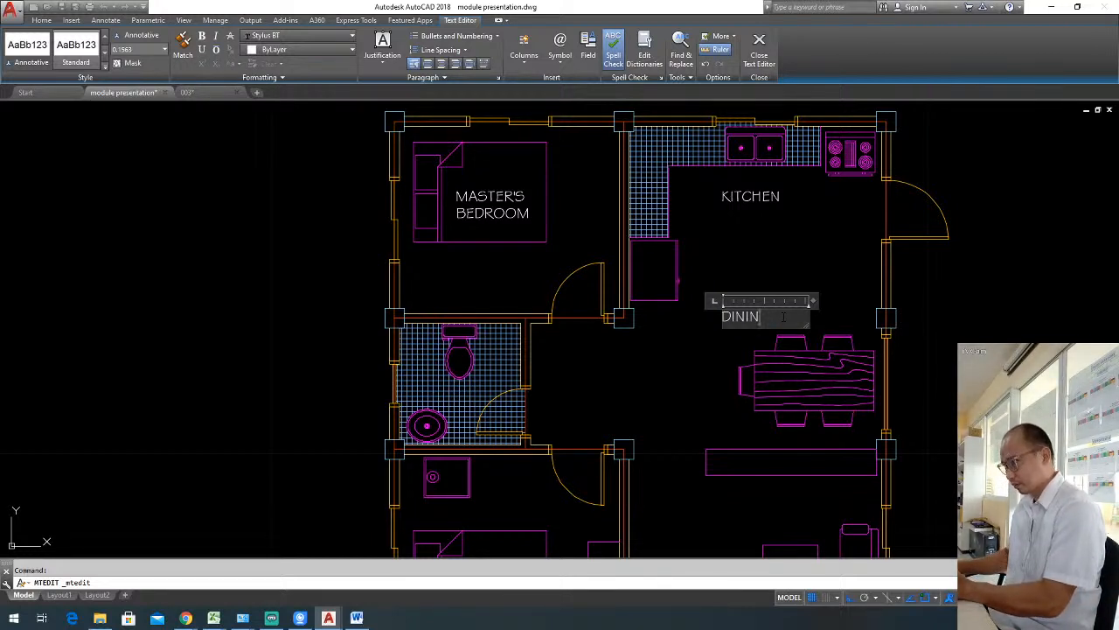
pyautogui.write('G AREA')
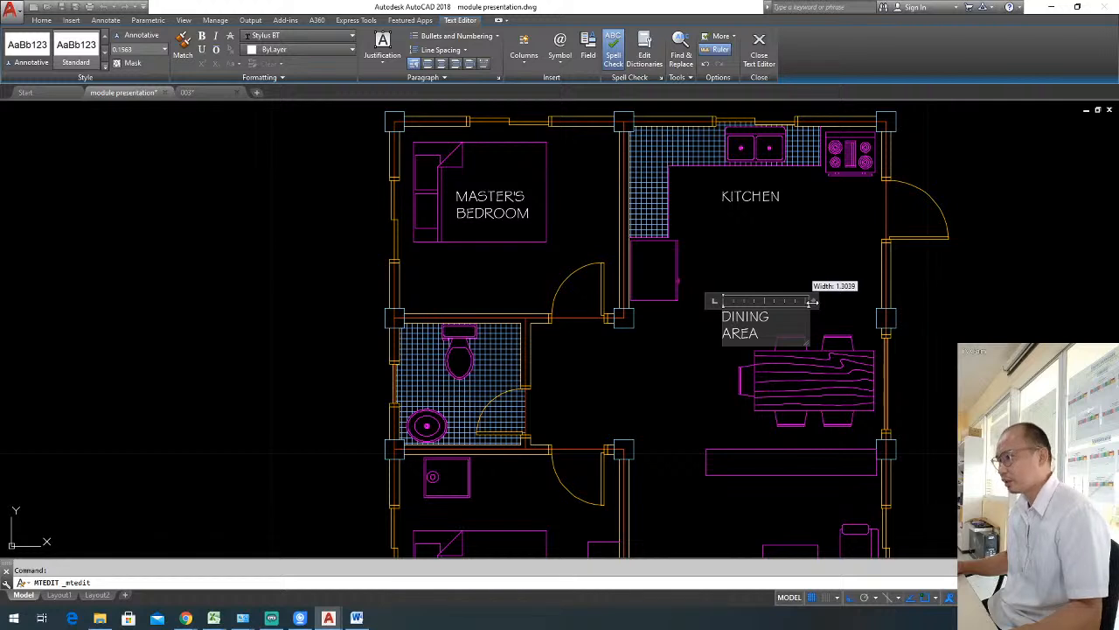
pyautogui.moveTo(812, 300); pyautogui.dragTo(832, 301)
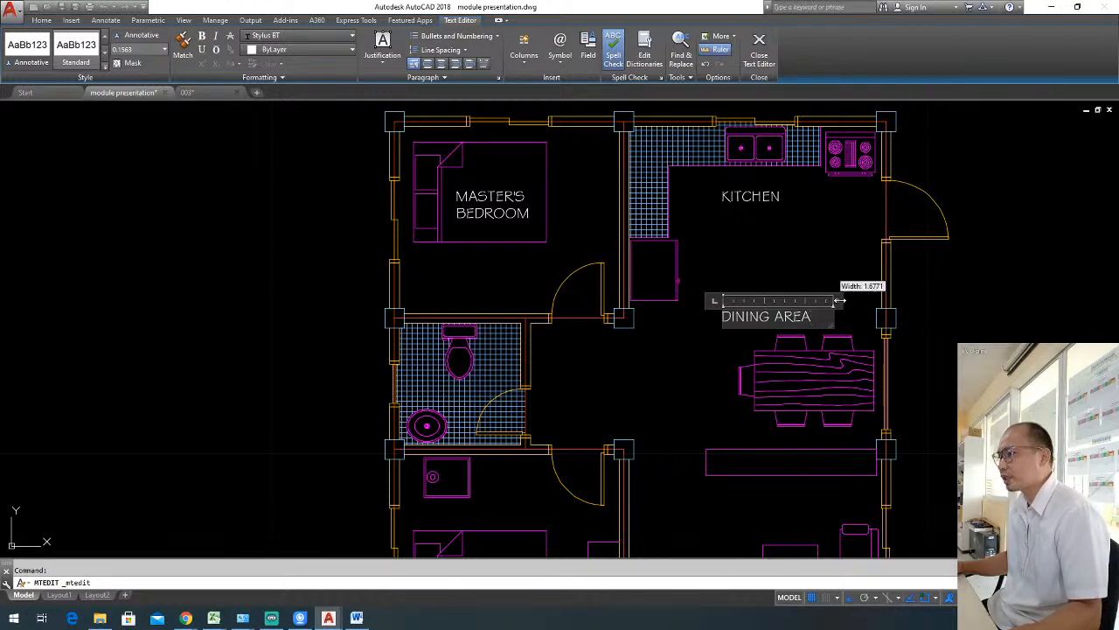
pyautogui.moveTo(850, 300); pyautogui.dragTo(819, 300)
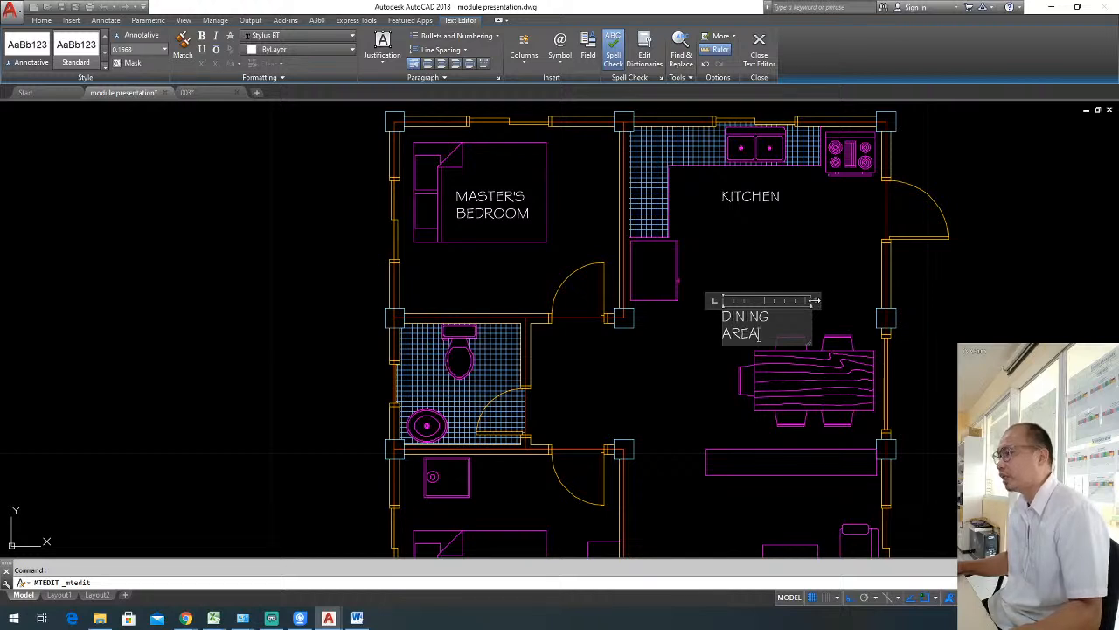
pyautogui.moveTo(814, 301)
pyautogui.mouseDown()
pyautogui.moveTo(855, 301)
pyautogui.moveTo(777, 291)
pyautogui.moveTo(853, 288)
pyautogui.moveTo(796, 289)
pyautogui.moveTo(844, 288)
pyautogui.moveTo(819, 289)
pyautogui.mouseUp()
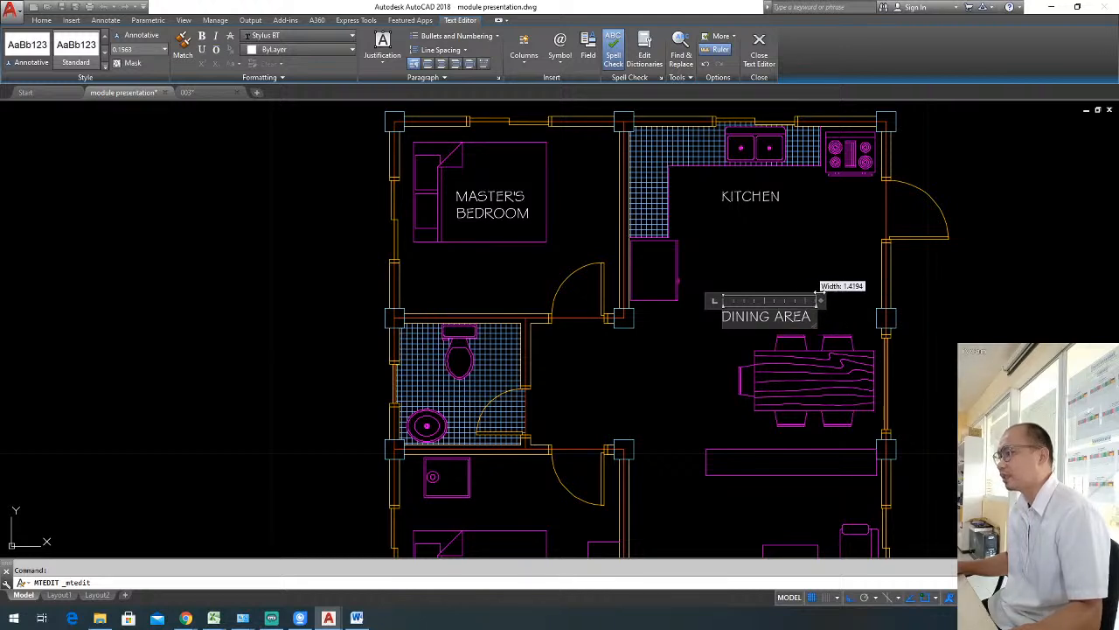
pyautogui.click(790, 280)
# Move the DINING AREA label horizontally so it sits centred above the dining table.
pyautogui.click(790, 323)
pyautogui.click(788, 296)
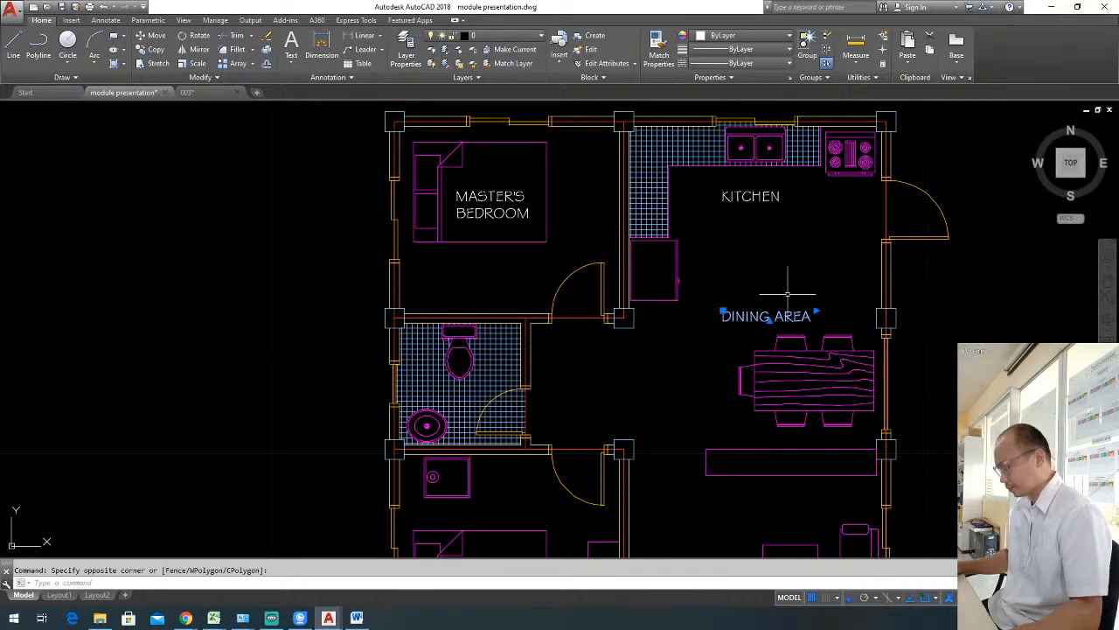
pyautogui.press('Return')
pyautogui.click(800, 287)
pyautogui.click(833, 281)
# Copy the DINING AREA label straight down into the living room, above the coffee table.
pyautogui.click(799, 326)
pyautogui.click(765, 294)
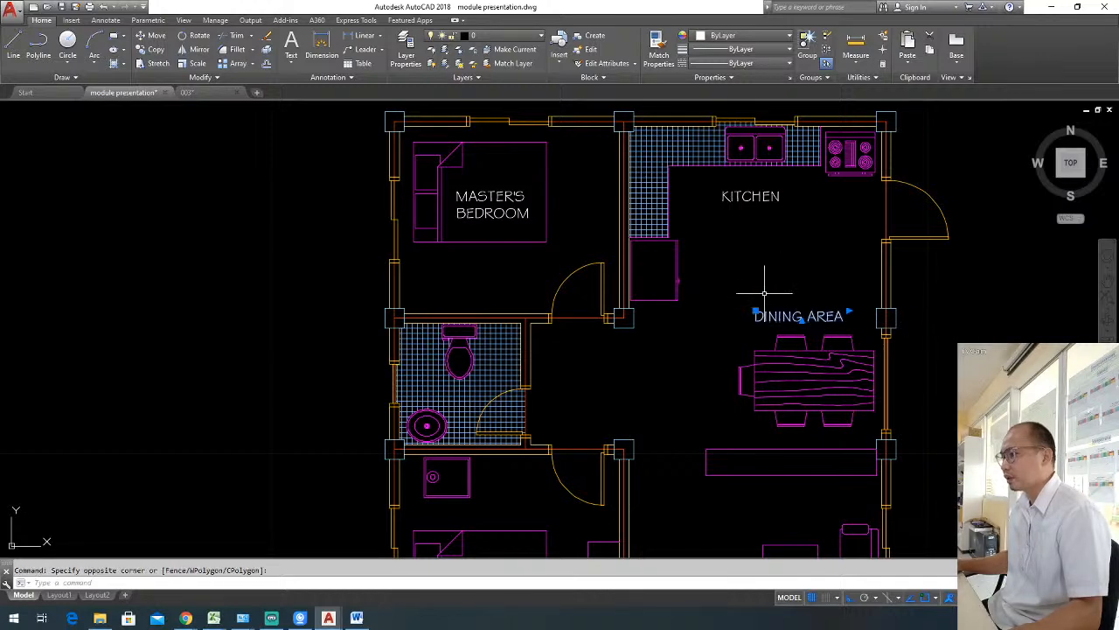
pyautogui.scroll(-2, 784, 304)
pyautogui.moveTo(784, 303)
pyautogui.mouseDown(button='middle')
pyautogui.moveTo(758, 283)
pyautogui.moveTo(771, 288)
pyautogui.mouseUp(button='middle')
pyautogui.scroll(2, 826, 323)
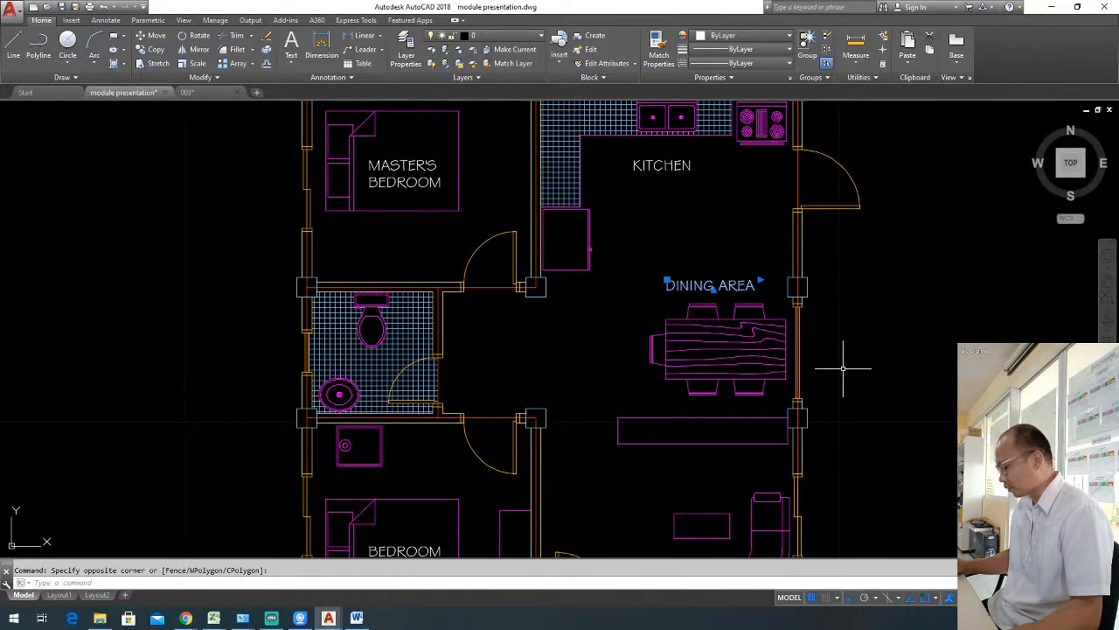
pyautogui.write('co')
pyautogui.press('Return')
pyautogui.click(842, 328)
pyautogui.moveTo(865, 421); pyautogui.dragTo(852, 270, button='middle')
pyautogui.click(856, 358)
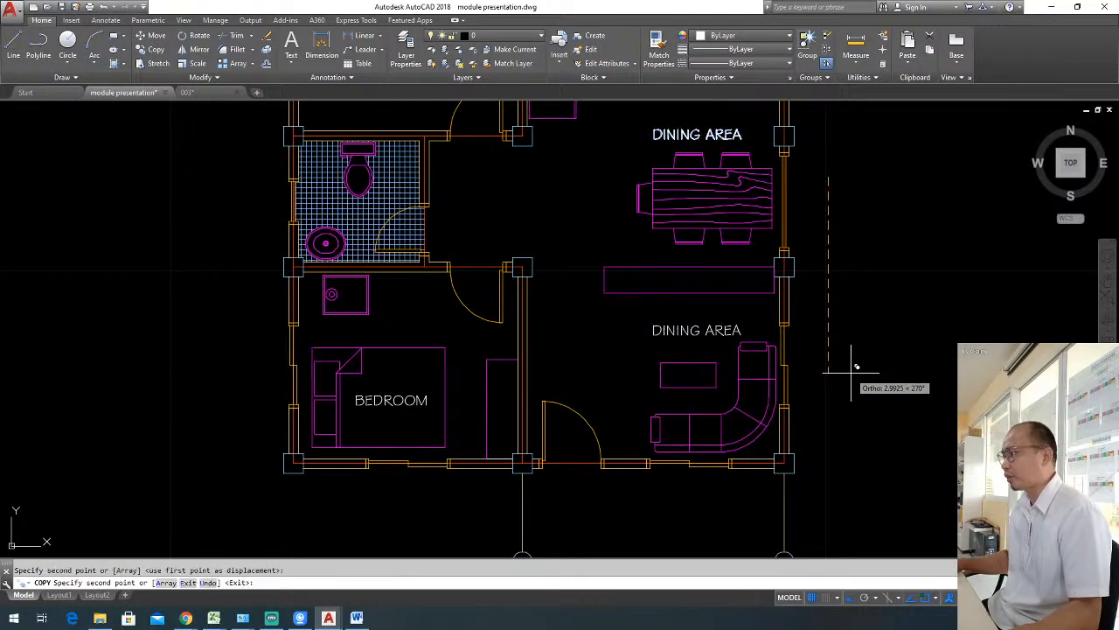
pyautogui.press('Return')
# Change the copied label above the coffee table to read "LIVING AREA".
pyautogui.doubleClick(700, 330)
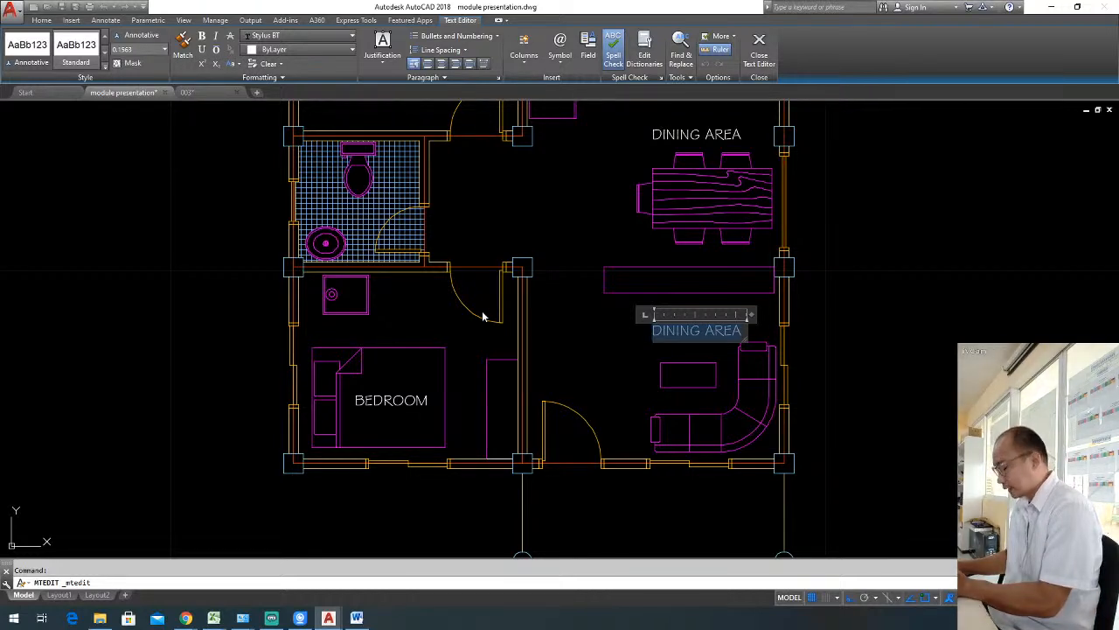
pyautogui.write('LIV')
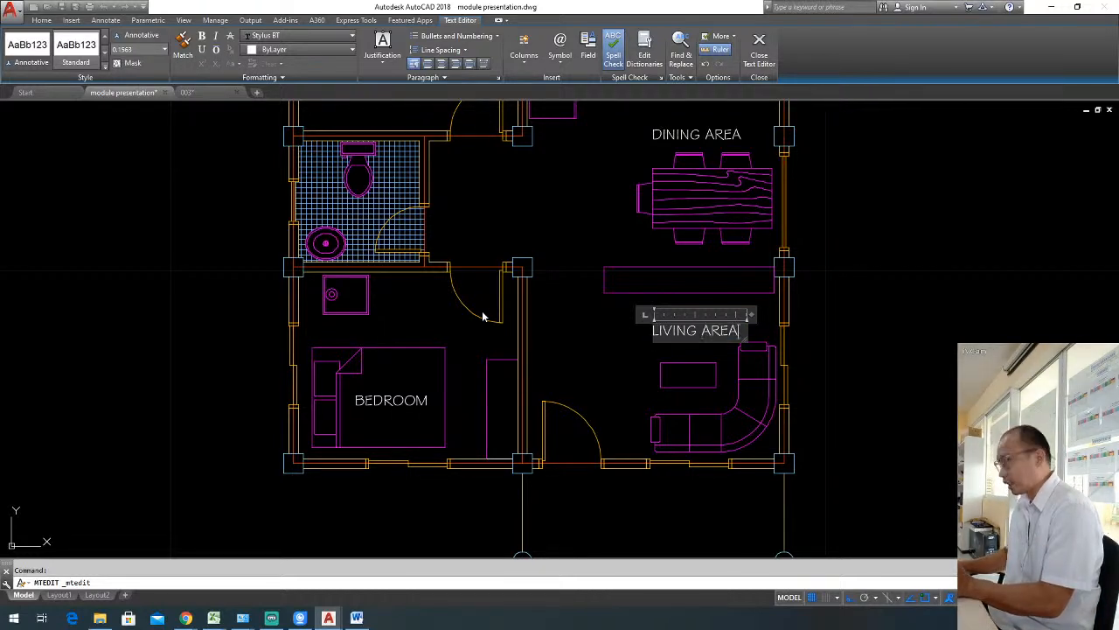
pyautogui.click(574, 336)
# Copy the LIVING AREA label with Ortho off into the open area outside the front door.
pyautogui.click(695, 339)
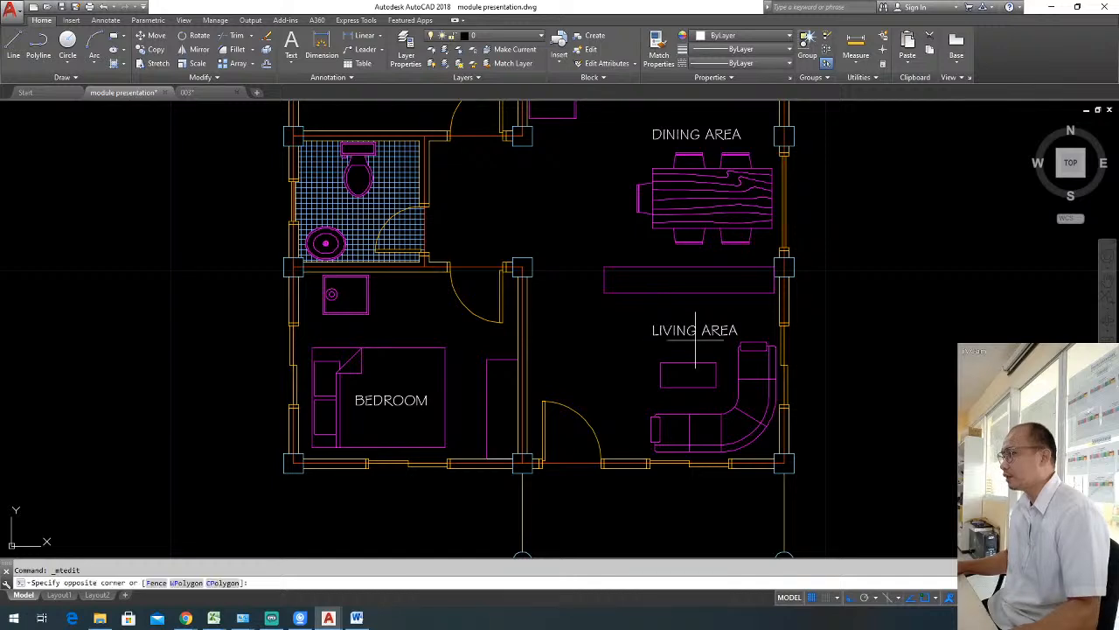
pyautogui.click(688, 329)
pyautogui.moveTo(822, 387); pyautogui.dragTo(801, 348, button='middle')
pyautogui.write('C')
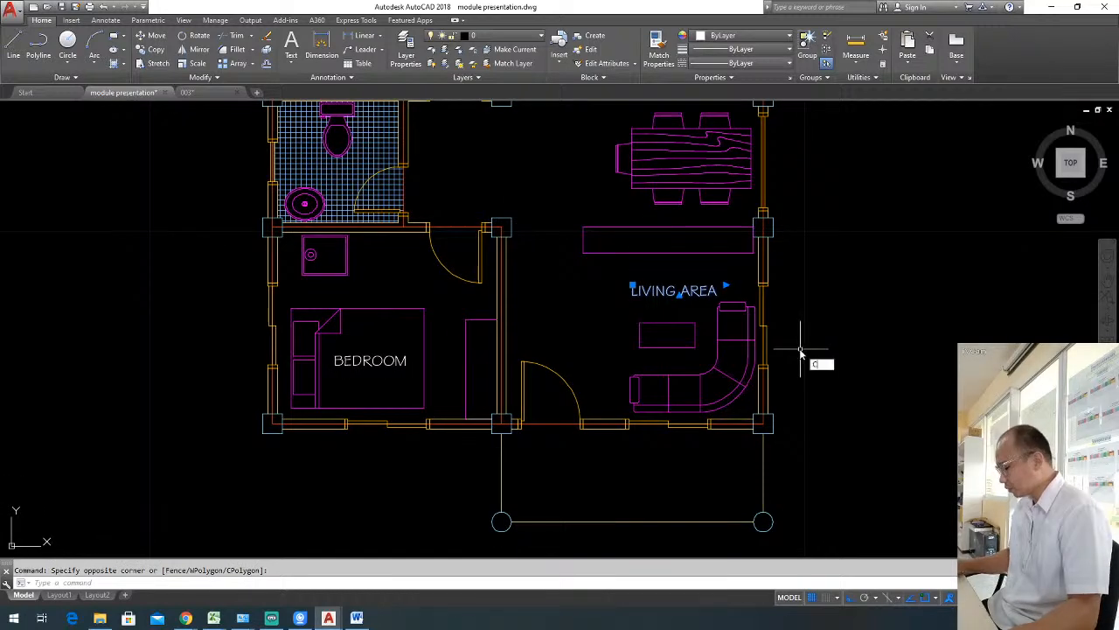
pyautogui.write('O')
pyautogui.press('Return')
pyautogui.click(864, 306)
pyautogui.moveTo(840, 394); pyautogui.dragTo(856, 332, button='middle')
pyautogui.press('F8')
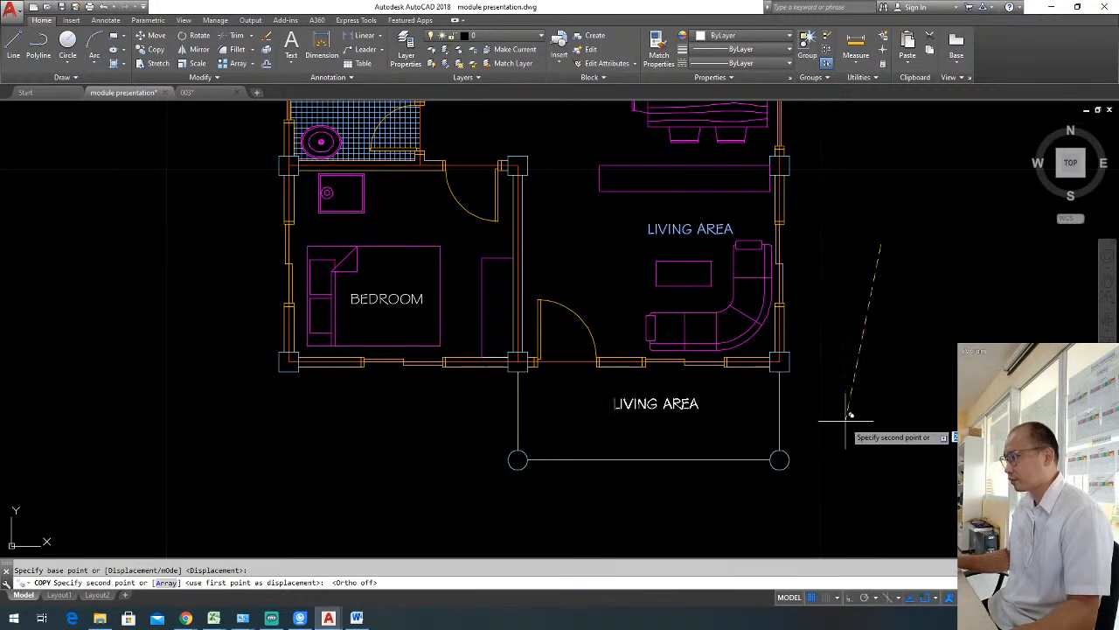
pyautogui.click(836, 430)
pyautogui.press('Escape')
# Change the copied label outside the front door to read "PORCH".
pyautogui.doubleClick(656, 416)
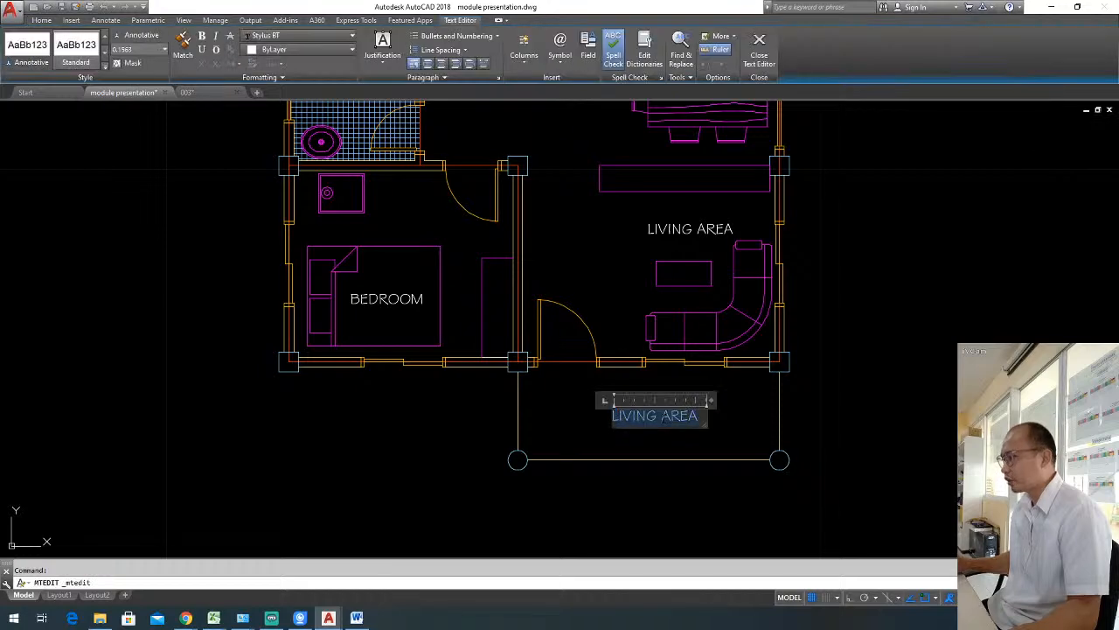
pyautogui.write('PORCH')
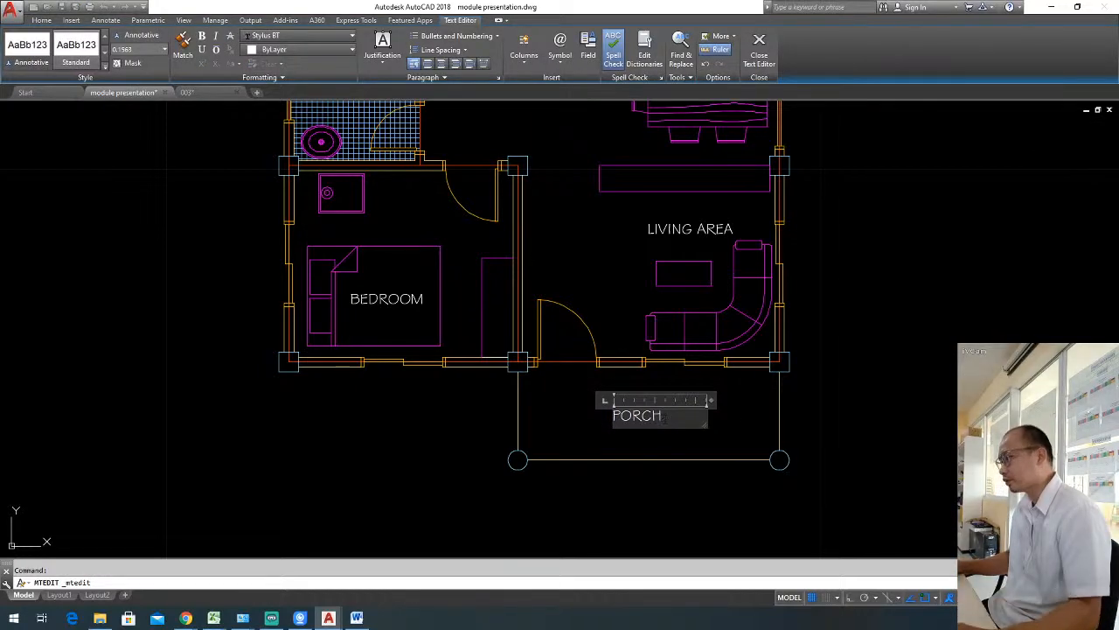
pyautogui.click(812, 399)
# Move the PORCH label slightly to the right within the porch area.
pyautogui.click(691, 426)
pyautogui.click(649, 403)
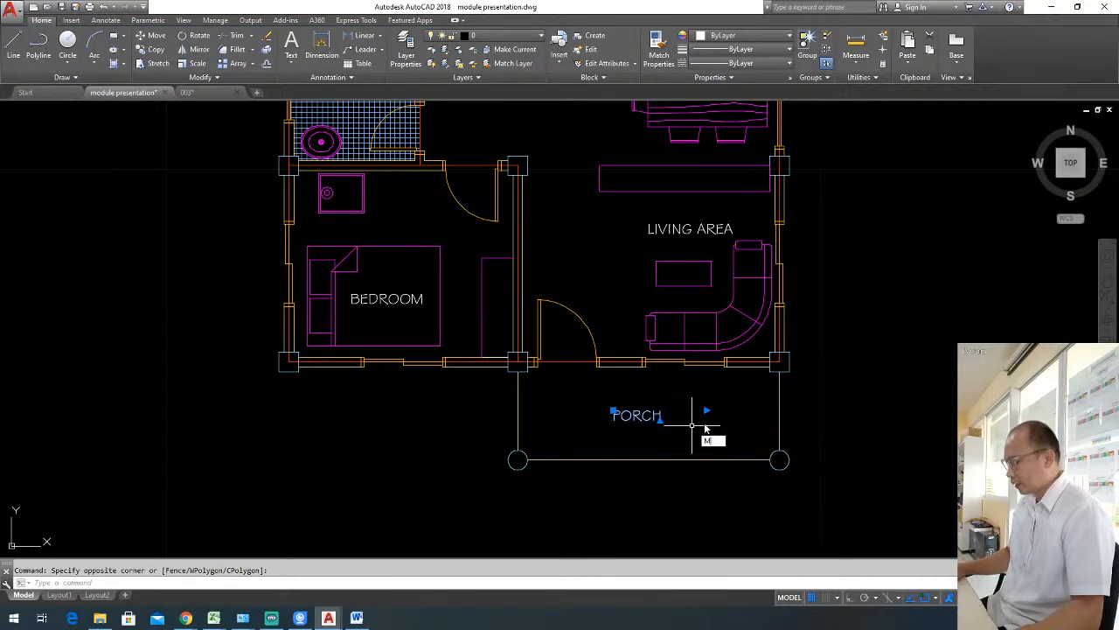
pyautogui.press('space')
pyautogui.click(709, 419)
pyautogui.click(738, 420)
pyautogui.press('Escape')
# Copy the PORCH label into the bathroom, between the toilet and the washbasin.
pyautogui.moveTo(659, 386); pyautogui.dragTo(711, 460, button='middle')
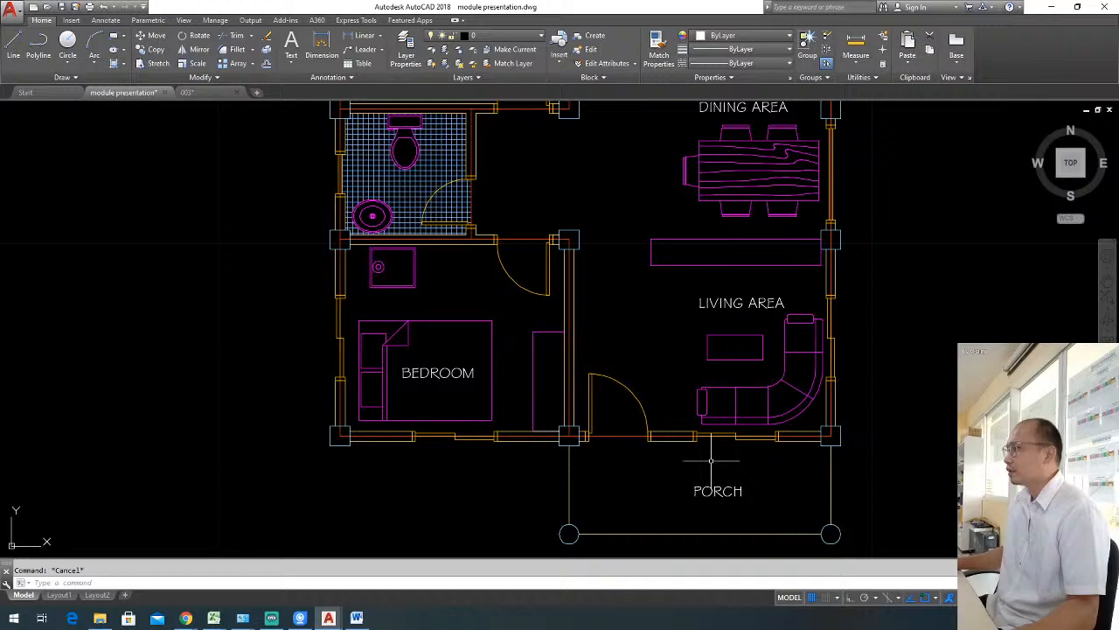
pyautogui.click(732, 505)
pyautogui.click(726, 486)
pyautogui.write('co')
pyautogui.press('space')
pyautogui.click(690, 496)
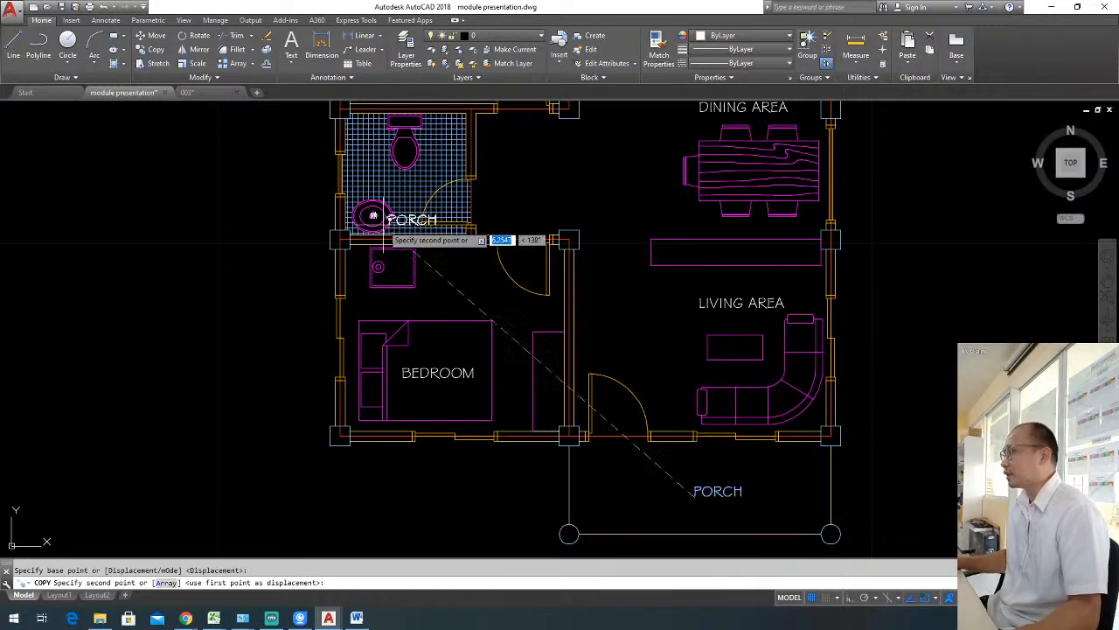
pyautogui.click(368, 187)
pyautogui.press('Escape')
# Narrow the text frame of the bathroom's PORCH label so it ends just past the word.
pyautogui.moveTo(465, 198); pyautogui.dragTo(601, 228, button='middle')
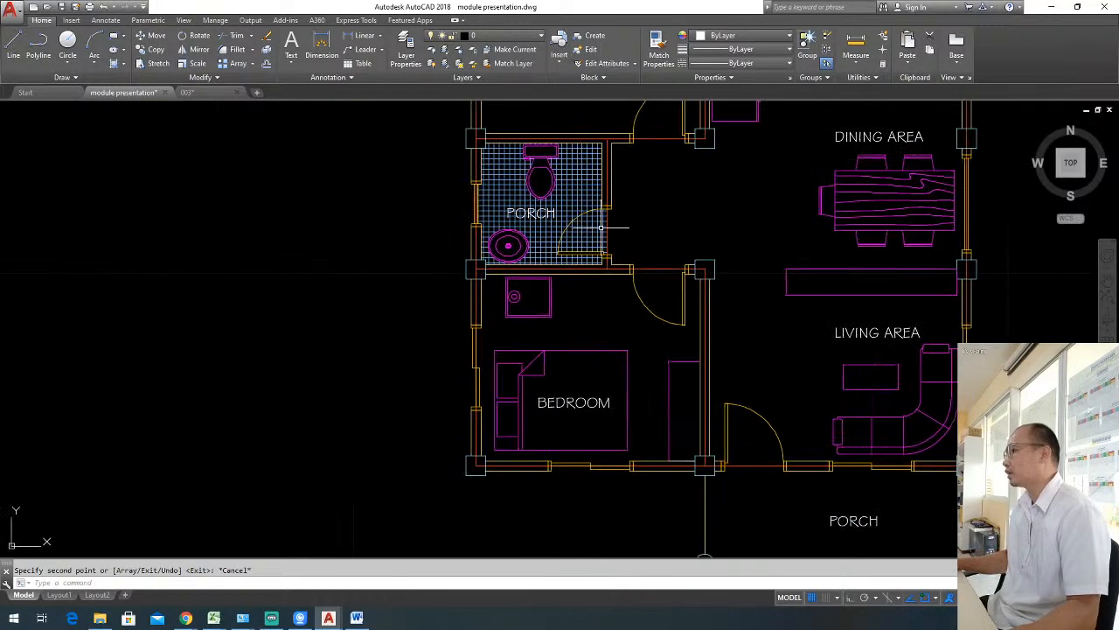
pyautogui.scroll(2, 600, 228)
pyautogui.press('Escape')
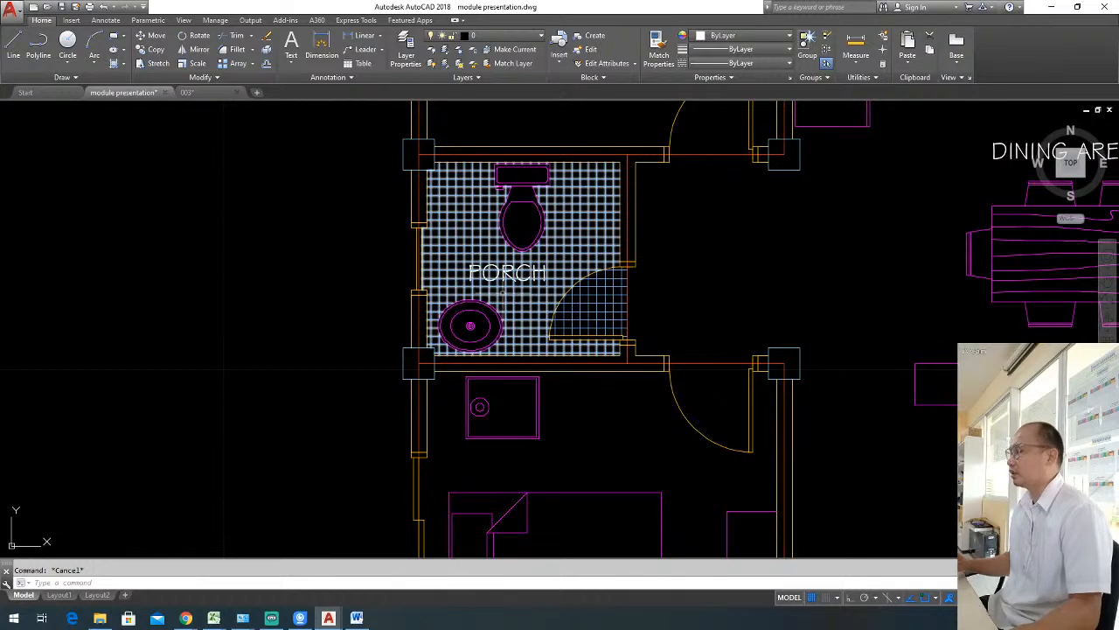
pyautogui.scroll(2, 498, 279)
pyautogui.click(507, 267)
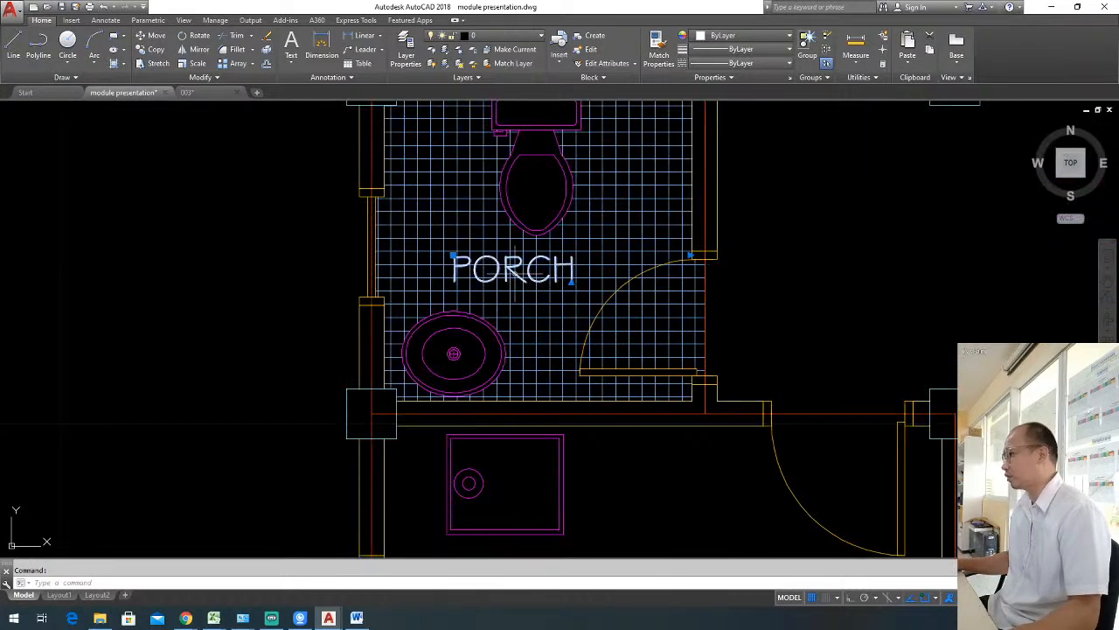
pyautogui.click(690, 253)
pyautogui.scroll(2, 600, 250)
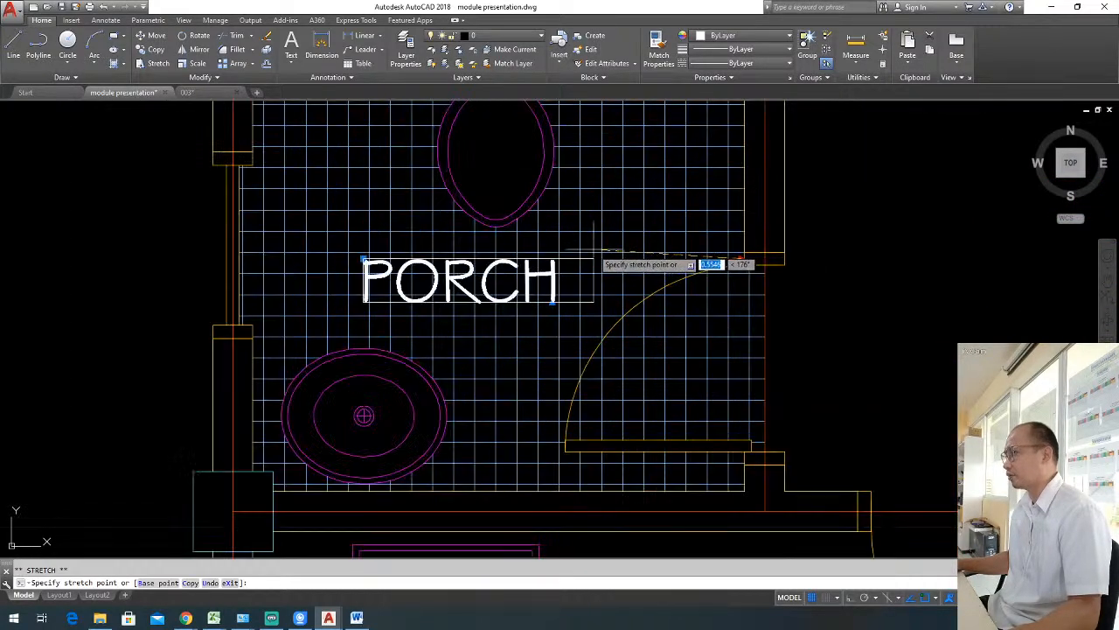
pyautogui.press('Escape')
# Move the bathroom's PORCH label off the tile hatch to the empty space outside the left wall.
pyautogui.scroll(-3, 590, 245)
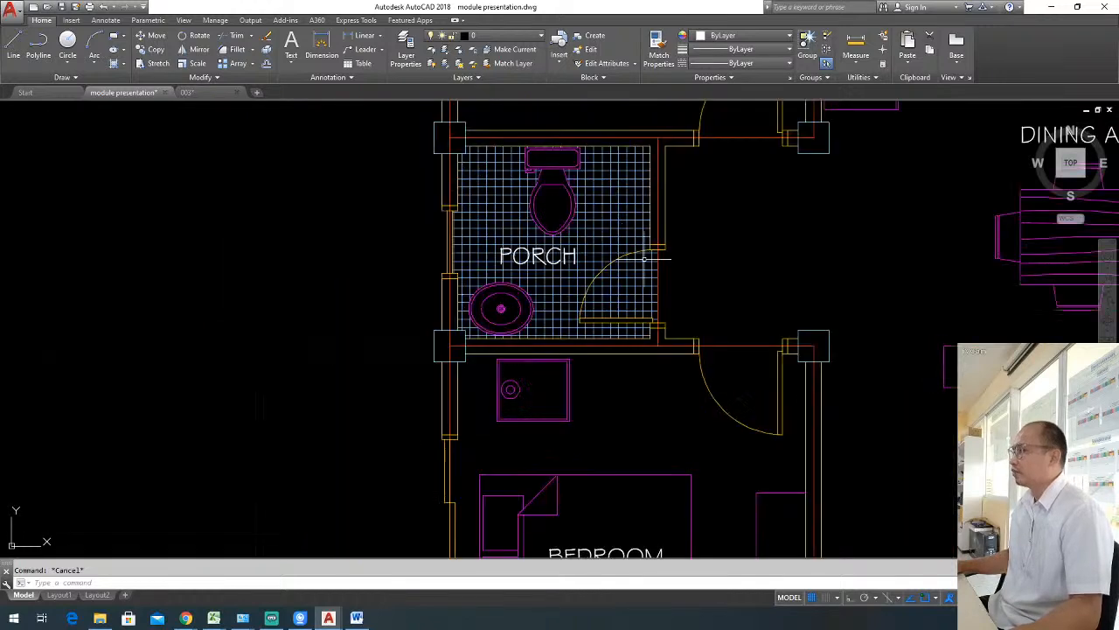
pyautogui.scroll(2, 572, 278)
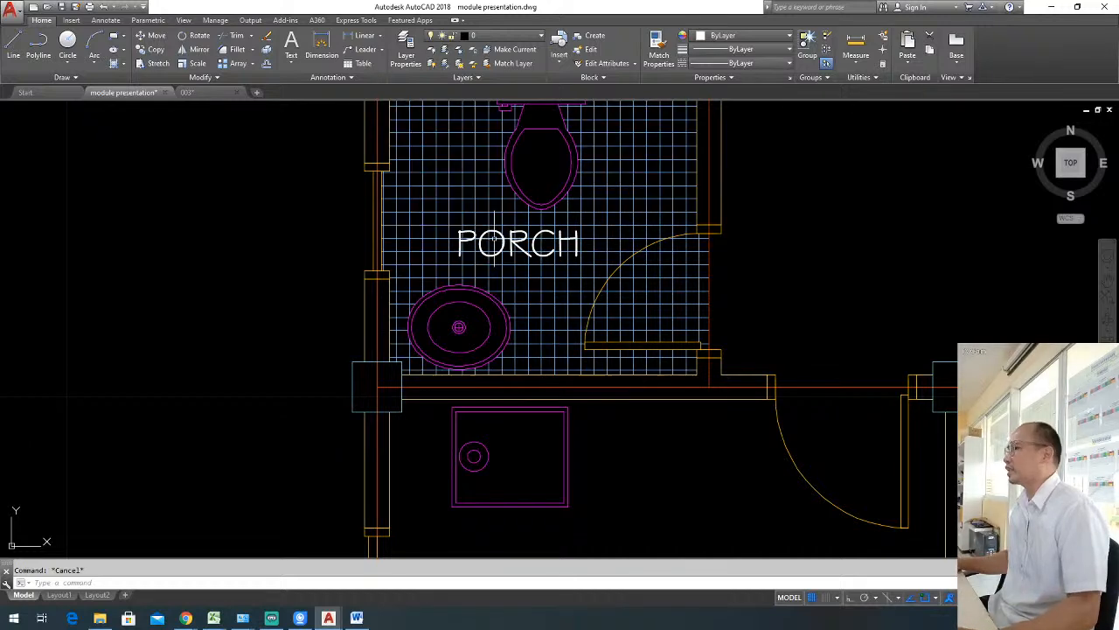
pyautogui.scroll(-2, 644, 219)
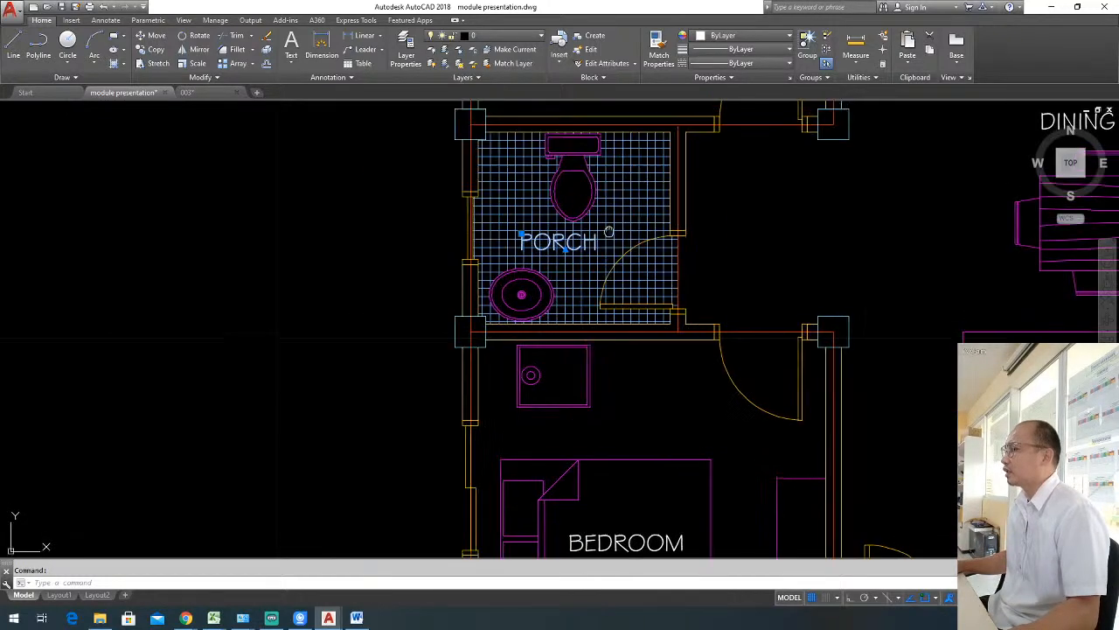
pyautogui.scroll(2, 600, 283)
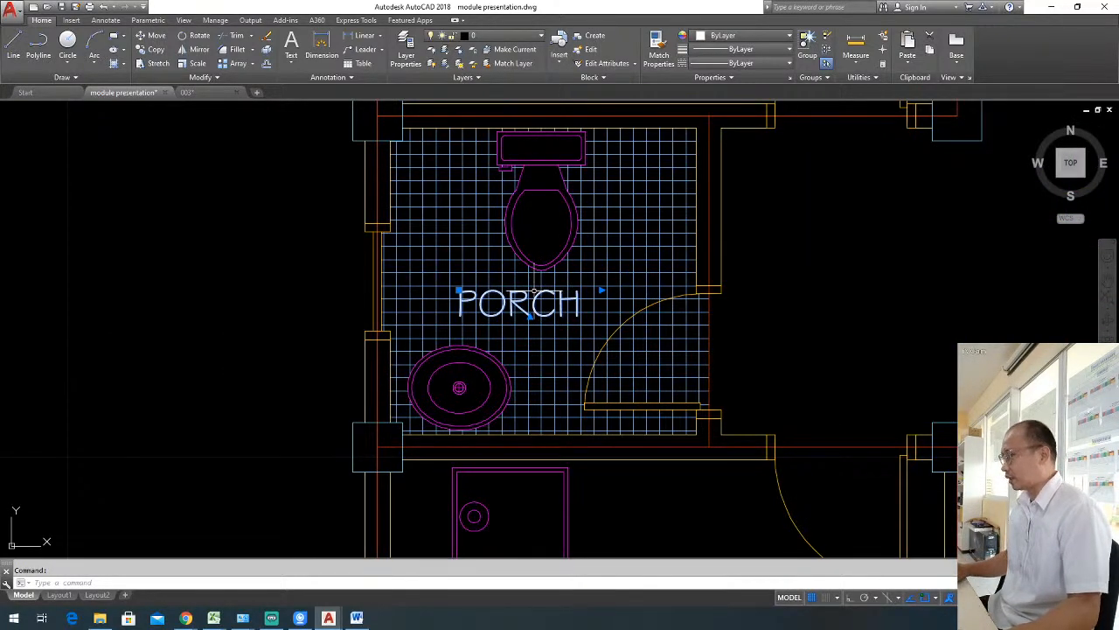
pyautogui.click(531, 315)
pyautogui.click(205, 294)
pyautogui.press('Escape')
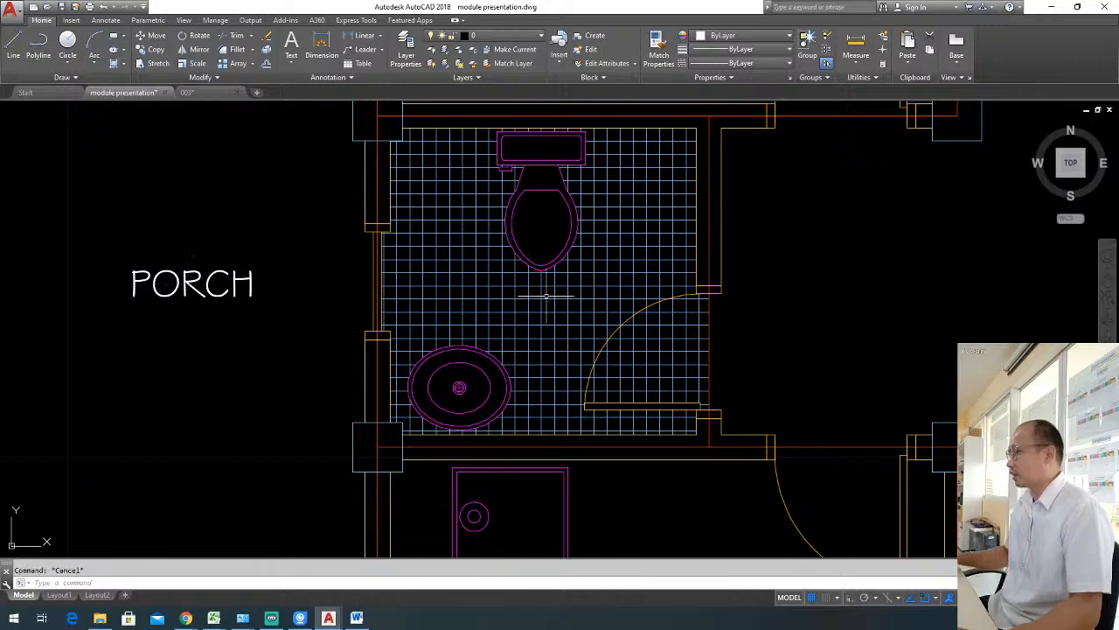
# Delete the bathroom's floor tile hatch and the separate hatch inside its door swing.
pyautogui.click(569, 304)
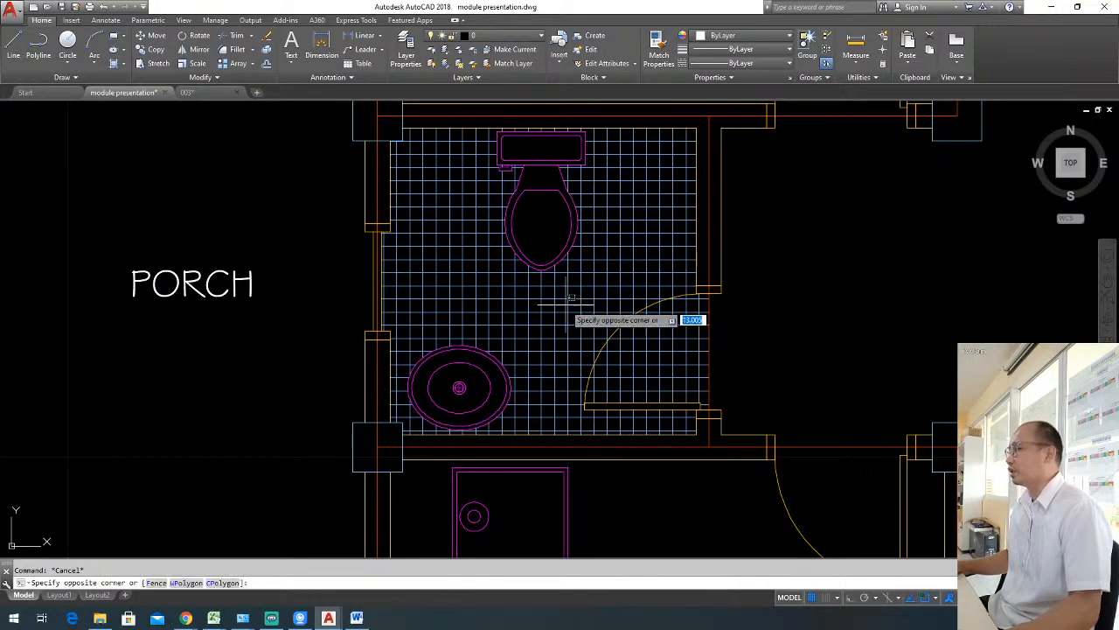
pyautogui.click(579, 309)
pyautogui.press('Delete')
pyautogui.click(649, 348)
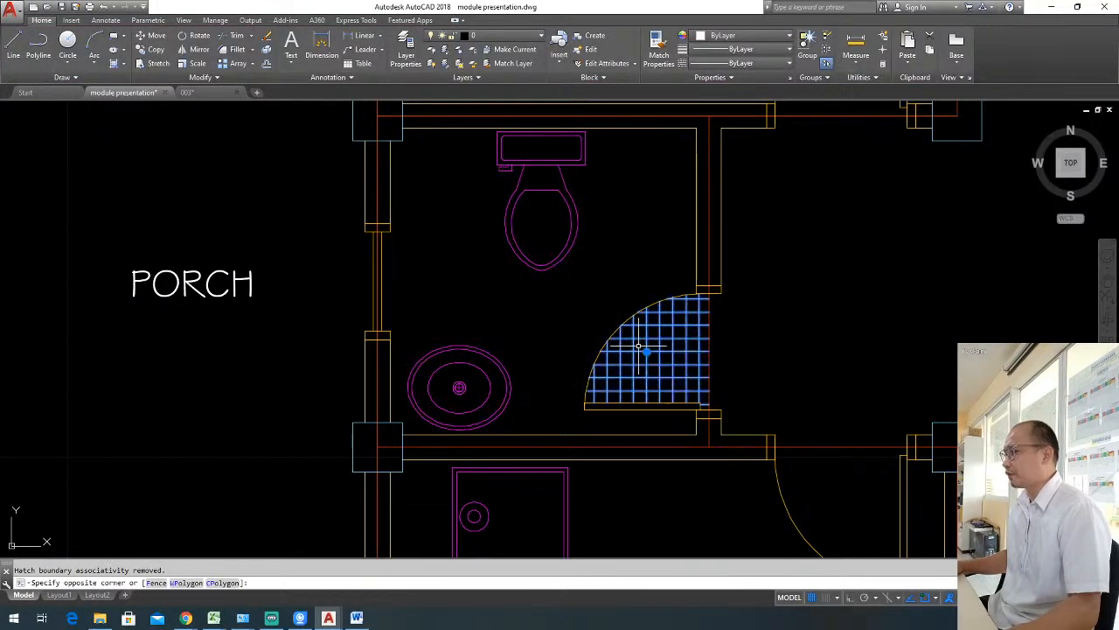
pyautogui.press('Delete')
# Move the PORCH label from outside the wall back into the bathroom, between the toilet and the washbasin.
pyautogui.click(312, 312)
pyautogui.click(185, 273)
pyautogui.write('m')
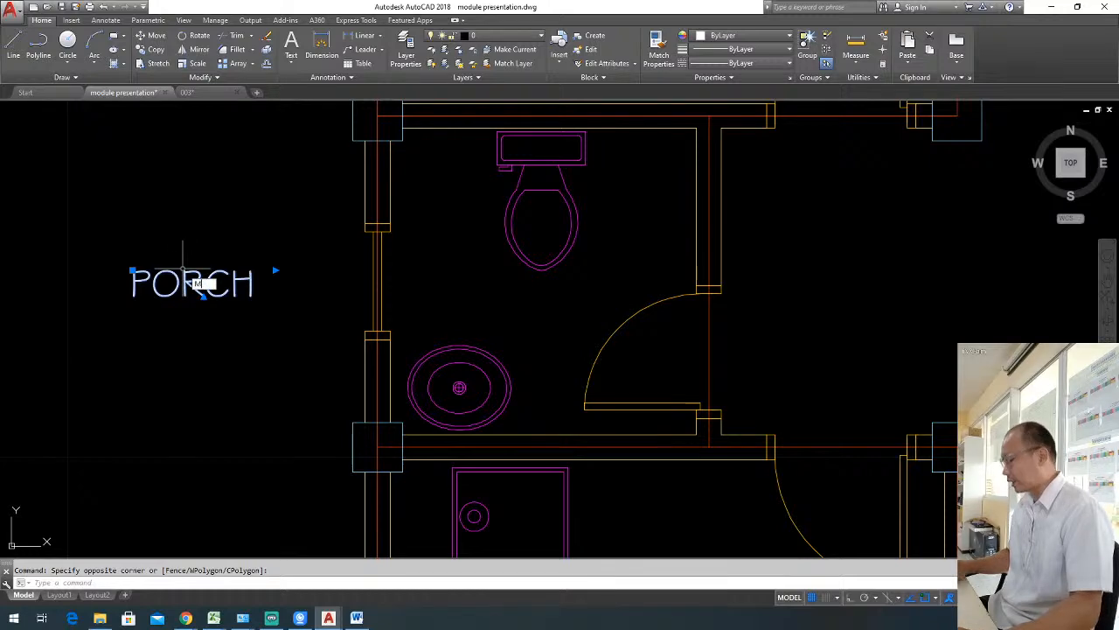
pyautogui.press('space')
pyautogui.click(149, 268)
pyautogui.click(485, 282)
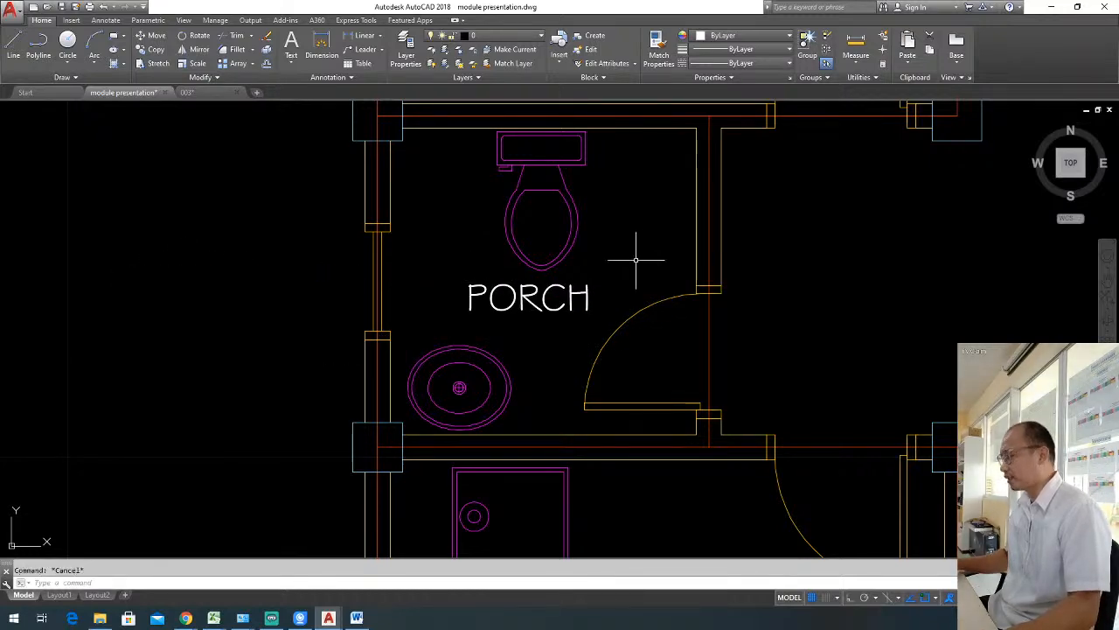
# Hatch the bathroom floor around the toilet, washbasin and PORCH label.
pyautogui.write('h')
pyautogui.press('space')
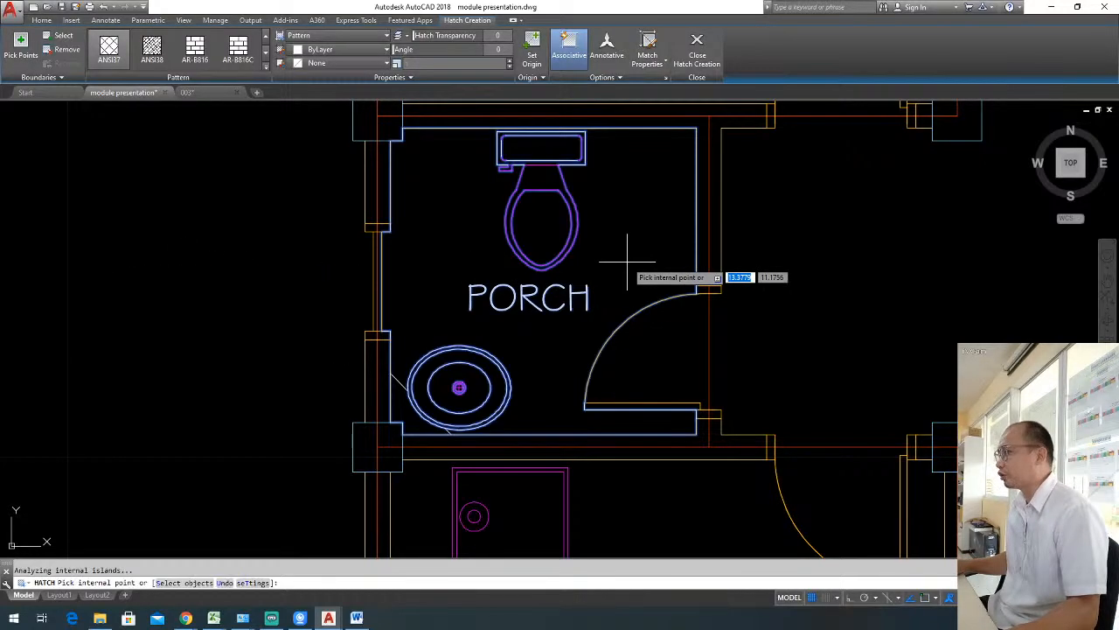
pyautogui.press('Escape')
# Match the new bathroom floor hatch to the kitchen counter's blue tile hatch.
pyautogui.write('ma')
pyautogui.press('space')
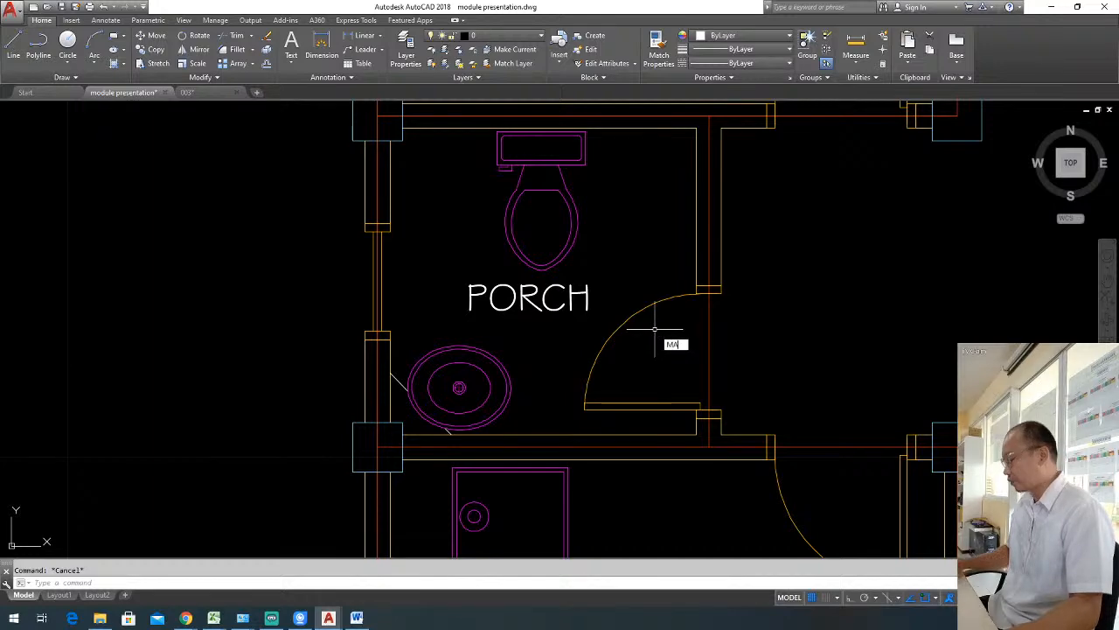
pyautogui.scroll(-5, 656, 302)
pyautogui.click(700, 229)
pyautogui.scroll(5, 512, 352)
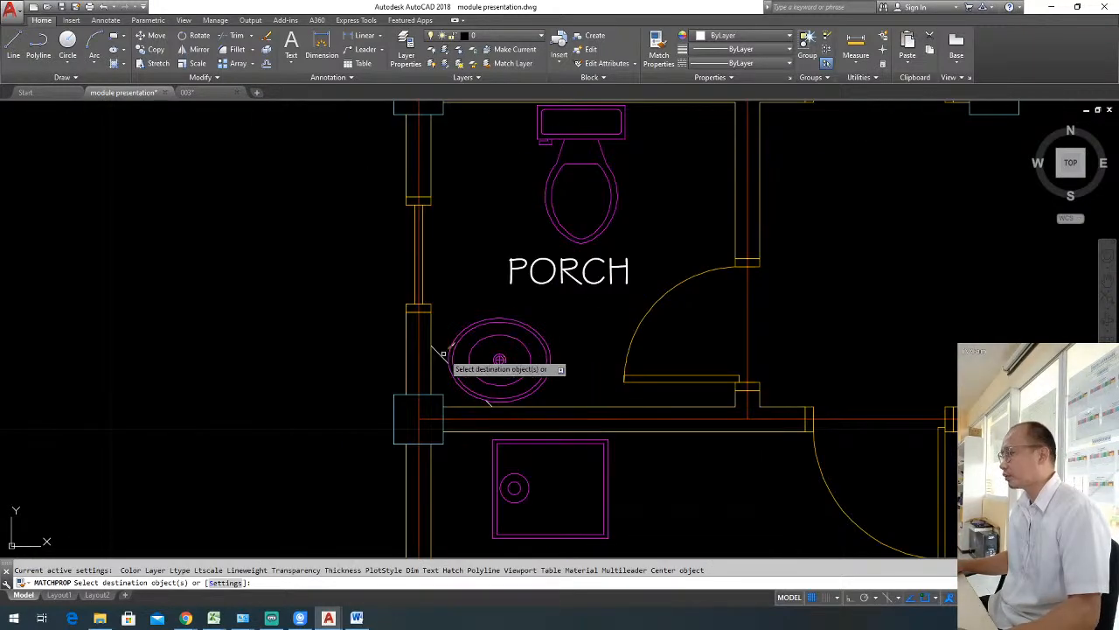
pyautogui.click(512, 352)
pyautogui.press('Escape')
pyautogui.scroll(-5, 771, 313)
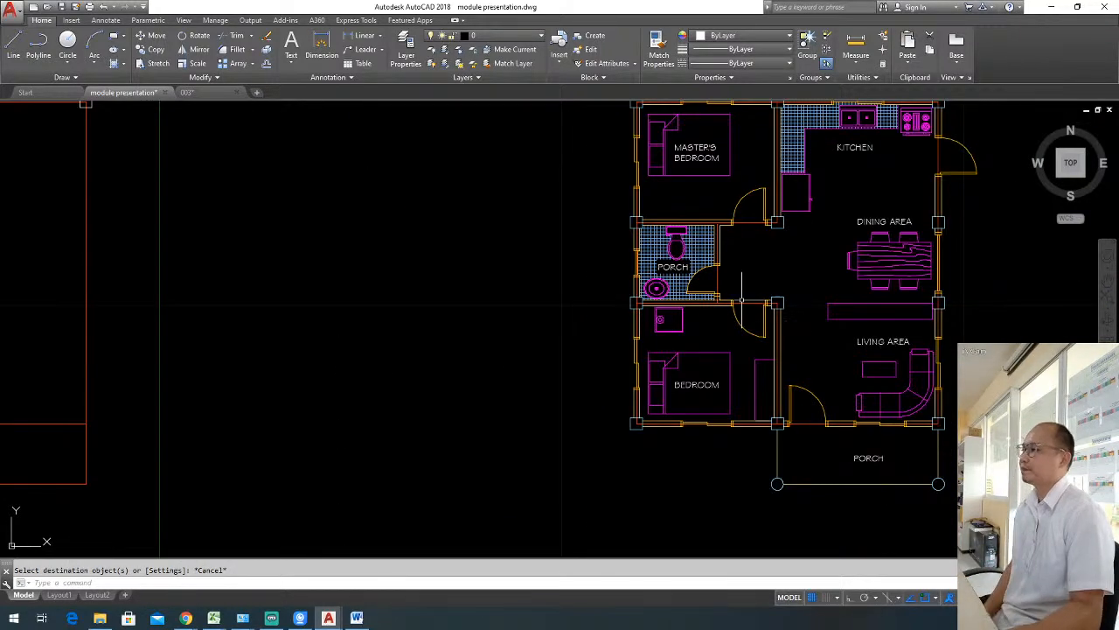
# Hatch the area inside the bathroom's door swing.
pyautogui.scroll(5, 747, 287)
pyautogui.moveTo(667, 282); pyautogui.dragTo(613, 301, button='middle')
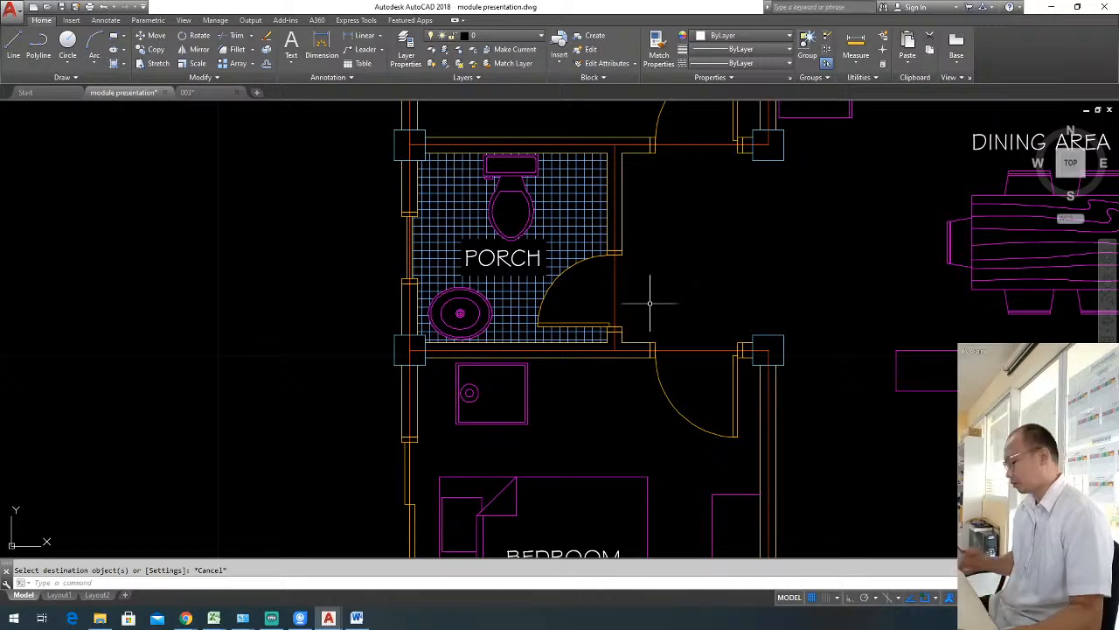
pyautogui.write('h')
pyautogui.press('Return')
pyautogui.press('Escape')
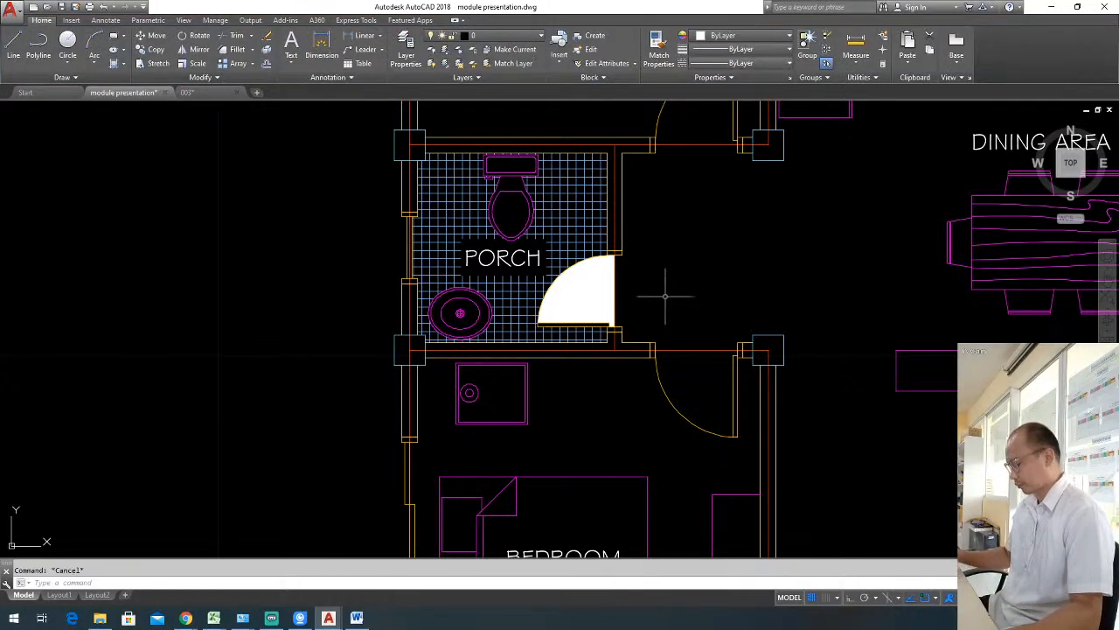
# Match the door-swing hatch to the bathroom floor's tile hatch.
pyautogui.write('ma')
pyautogui.press('Return')
pyautogui.click(511, 290)
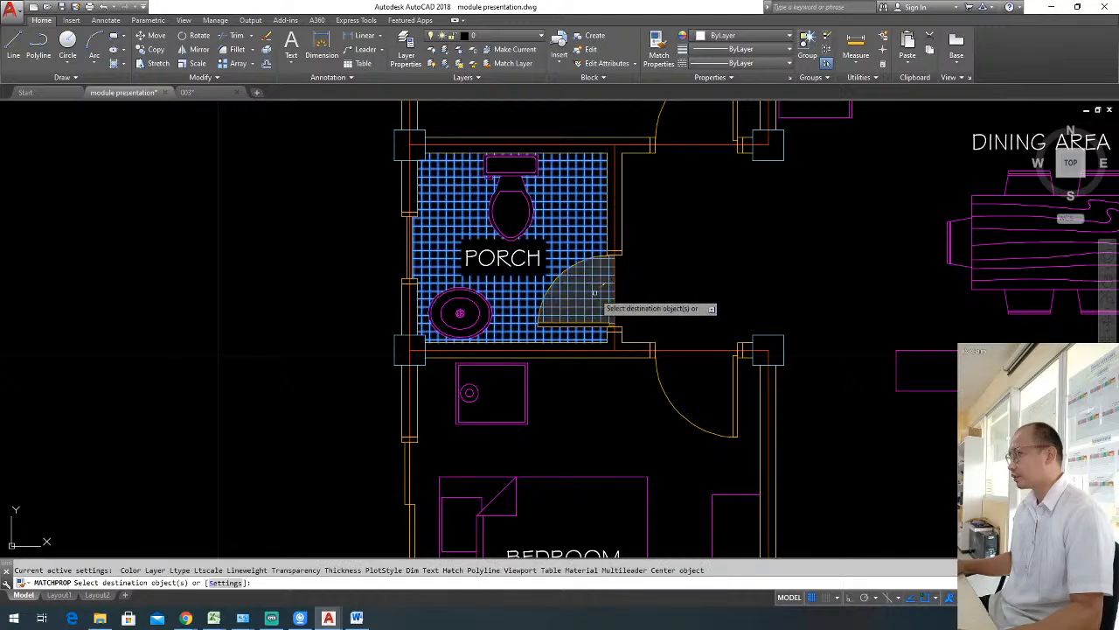
pyautogui.click(595, 293)
pyautogui.press('Escape')
pyautogui.doubleClick(520, 263)
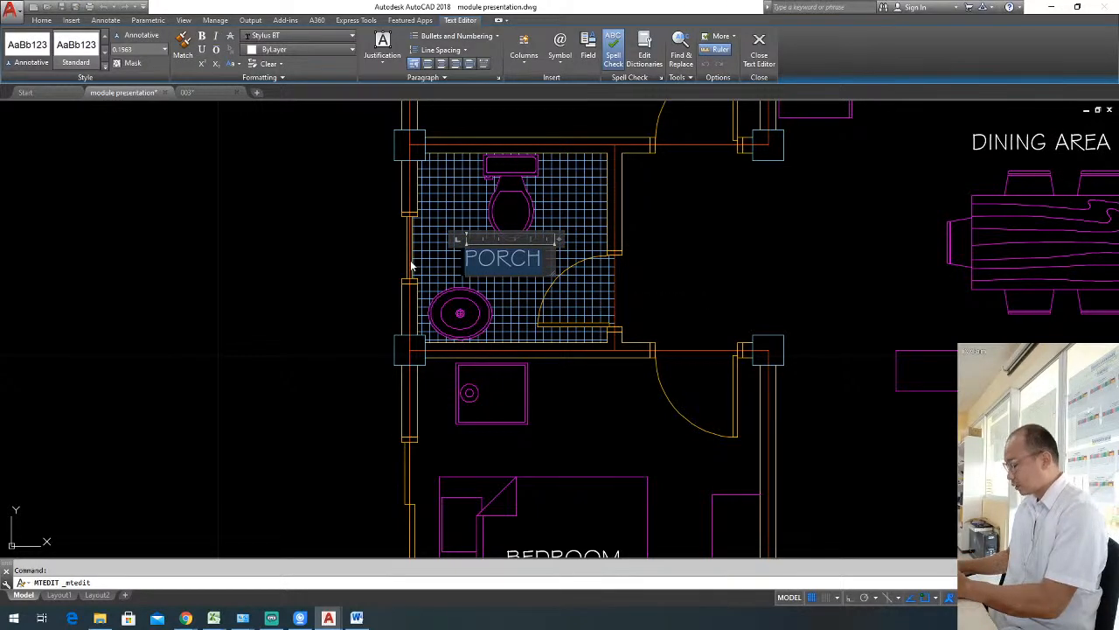
pyautogui.click(370, 305)
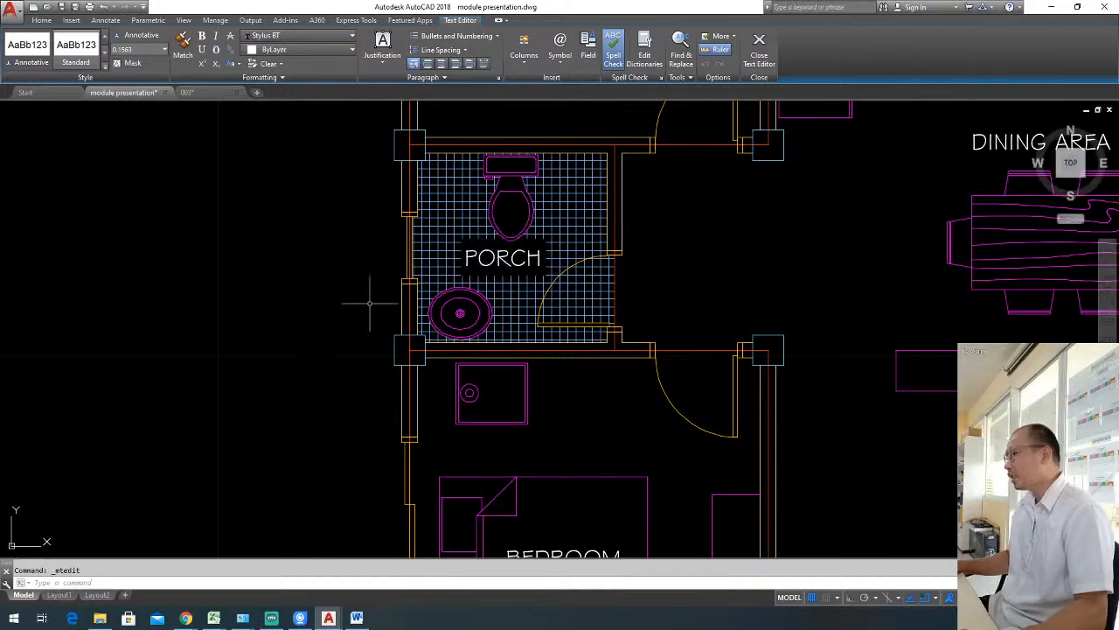
# Undo the recent bathroom edits back to the original tile hatches, with the PORCH label outside the wall.
pyautogui.hotkey('ctrl', 'z')
pyautogui.hotkey('ctrl', 'z')
pyautogui.hotkey('ctrl', 'z')
pyautogui.hotkey('ctrl', 'z')
pyautogui.hotkey('ctrl', 'z')
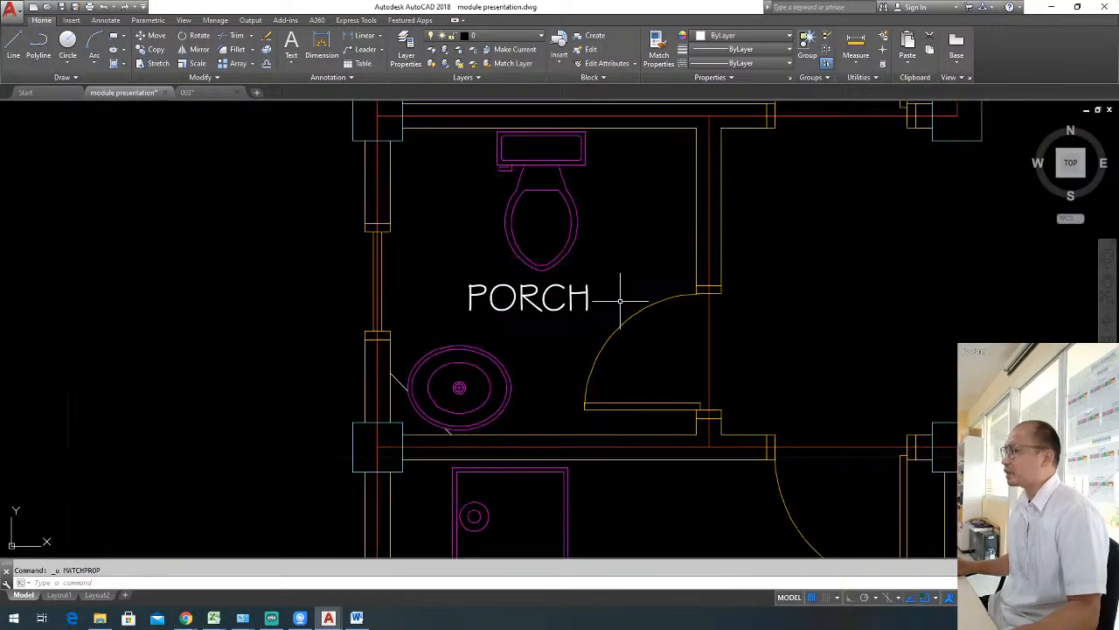
pyautogui.hotkey('ctrl', 'y')
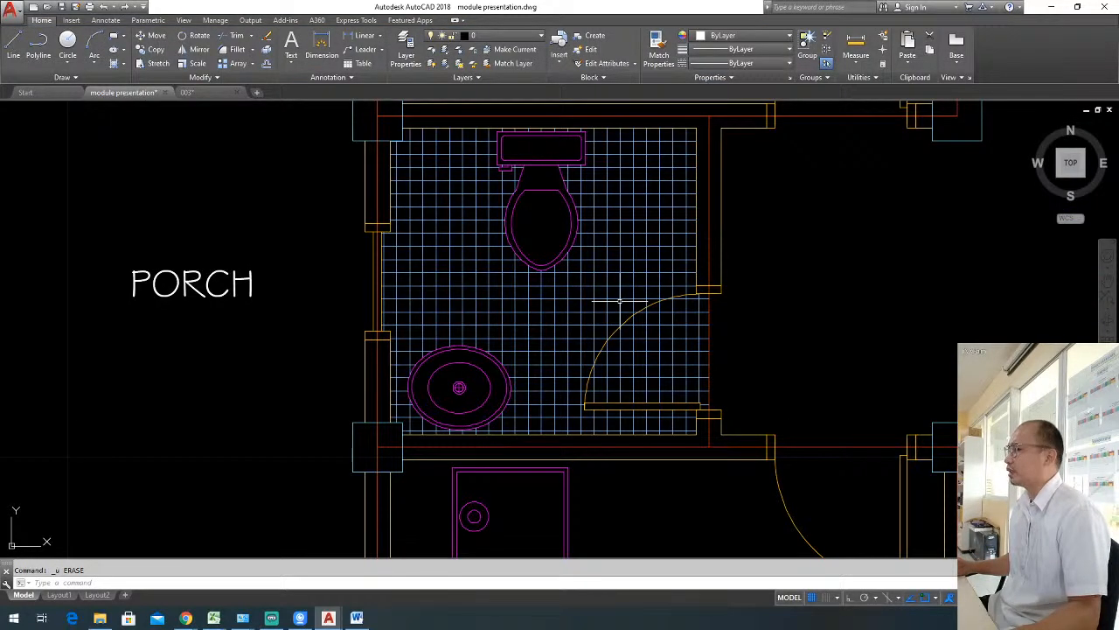
pyautogui.press('Escape')
# Delete the PORCH label outside the bathroom's left wall.
pyautogui.click(280, 306)
pyautogui.click(157, 239)
pyautogui.press('Delete')
pyautogui.scroll(-2, 573, 301)
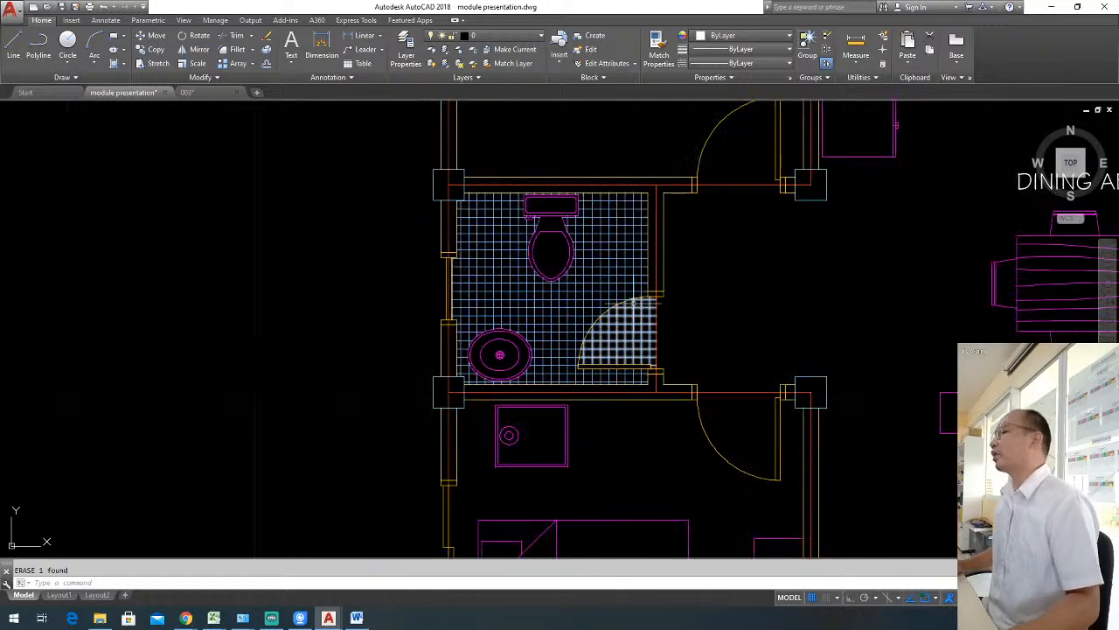
pyautogui.moveTo(616, 284); pyautogui.dragTo(475, 293, button='middle')
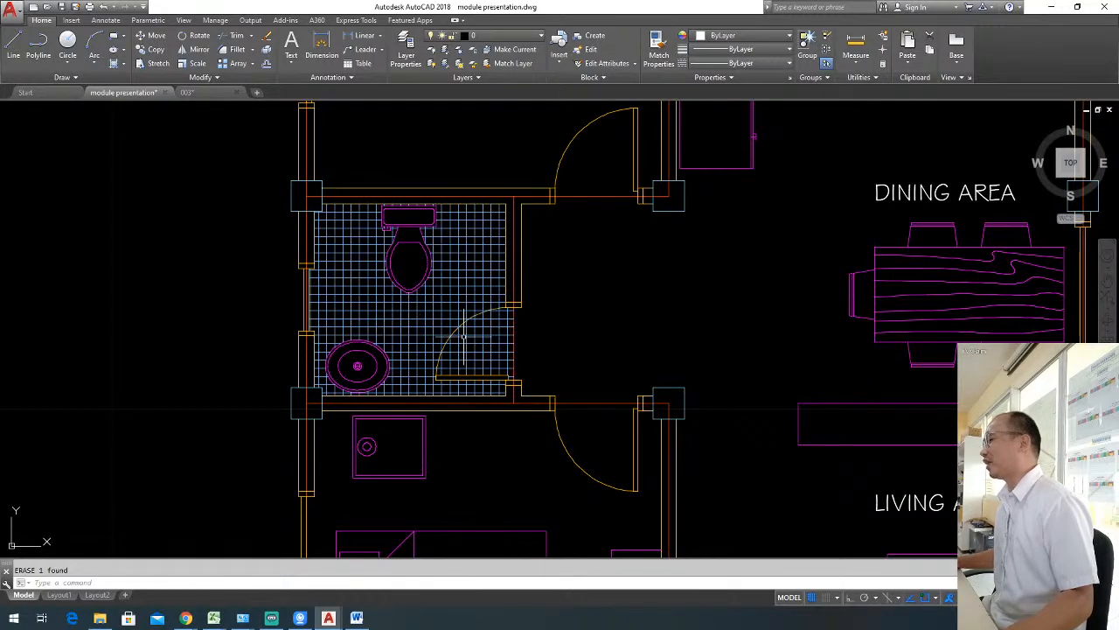
pyautogui.moveTo(612, 294); pyautogui.dragTo(541, 285, button='middle')
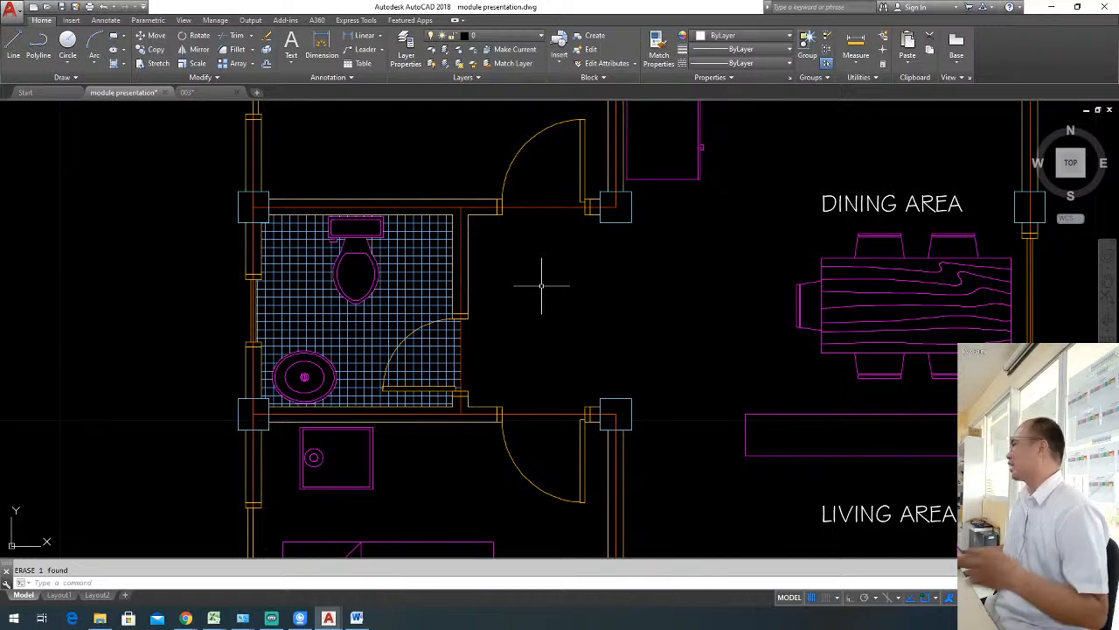
pyautogui.press('Escape')
pyautogui.scroll(-6, 586, 295)
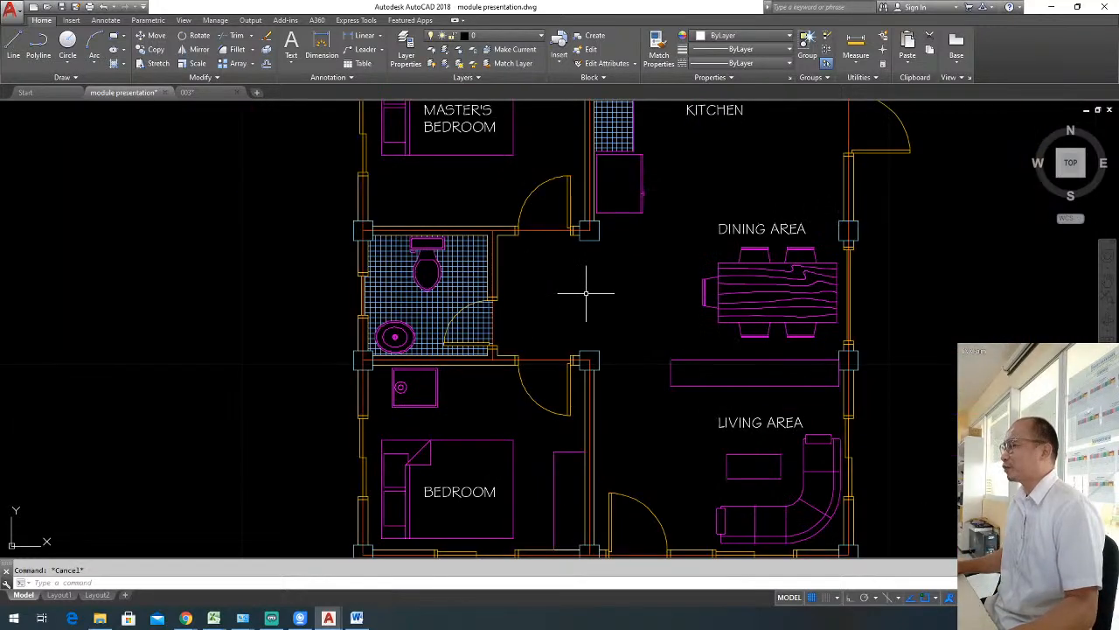
pyautogui.scroll(4, 587, 294)
# Copy the LIVING AREA label down into the porch, just left of and above the PORCH label.
pyautogui.scroll(-2, 510, 289)
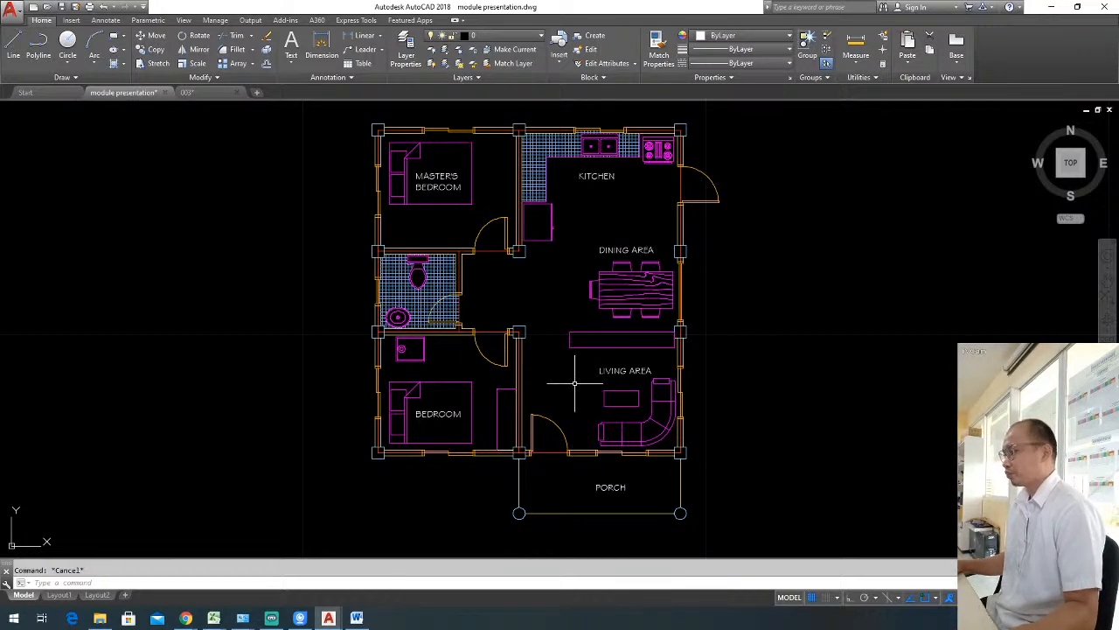
pyautogui.click(638, 374)
pyautogui.click(623, 369)
pyautogui.write('co')
pyautogui.press('space')
pyautogui.click(650, 376)
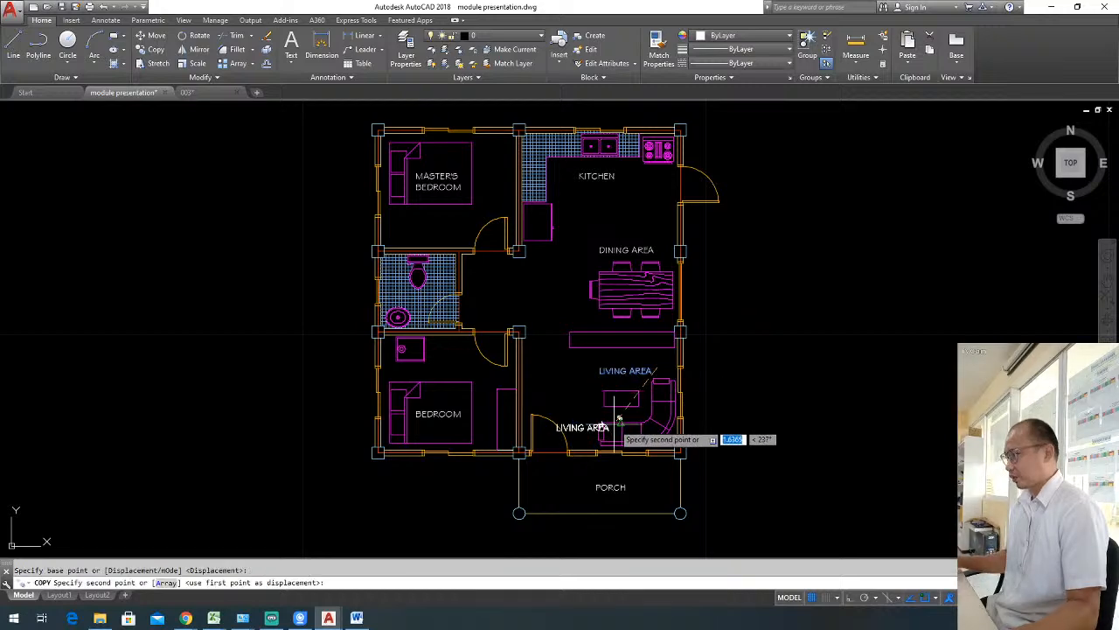
pyautogui.moveTo(648, 415); pyautogui.dragTo(654, 410, button='middle')
pyautogui.click(577, 480)
pyautogui.press('Escape')
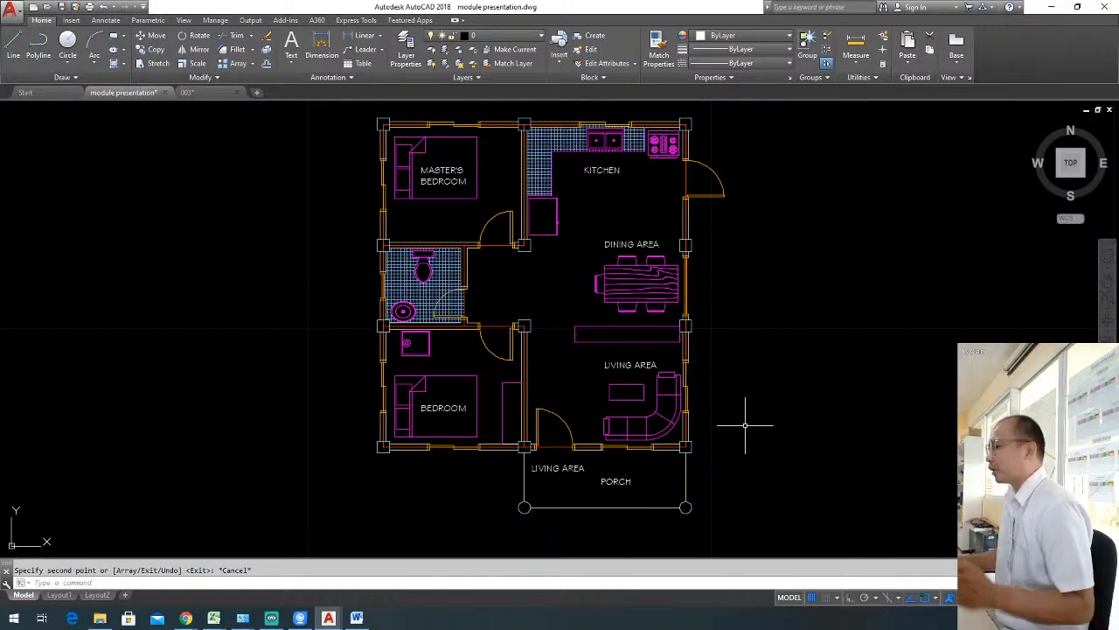
# Copy the porch's LIVING AREA label to the empty space outside the plan, right of the living area.
pyautogui.click(557, 469)
pyautogui.write('co')
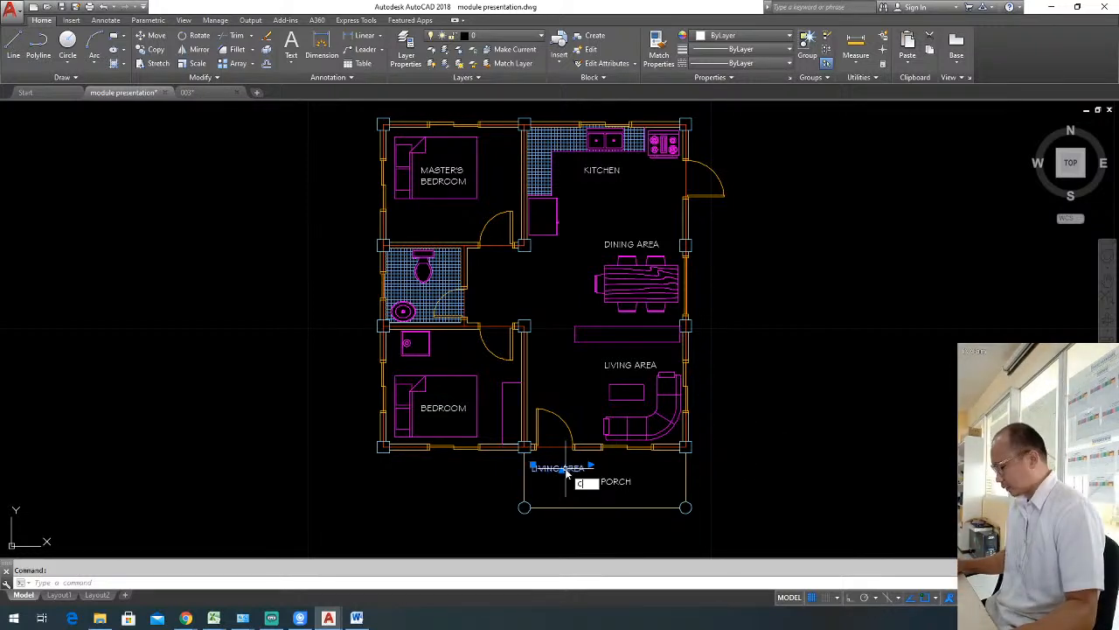
pyautogui.press('Return')
pyautogui.click(549, 470)
pyautogui.click(779, 375)
pyautogui.press('Escape')
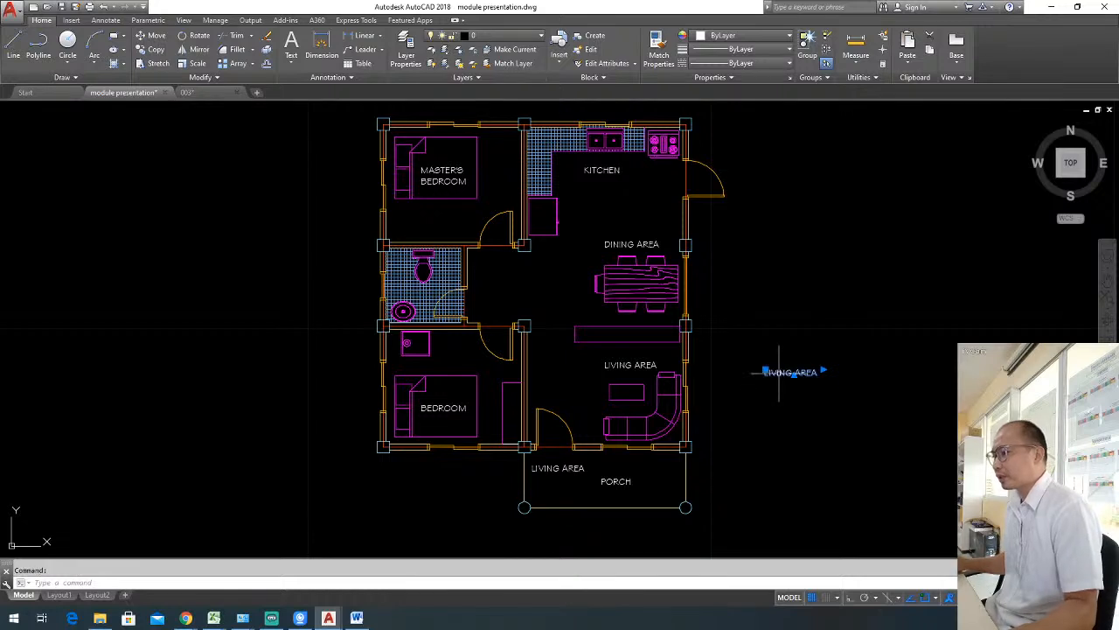
# Widen the text frame of the LIVING AREA copy outside the plan and replace its text with "THE SAME IN SIZE".
pyautogui.click(781, 372)
pyautogui.doubleClick(781, 372)
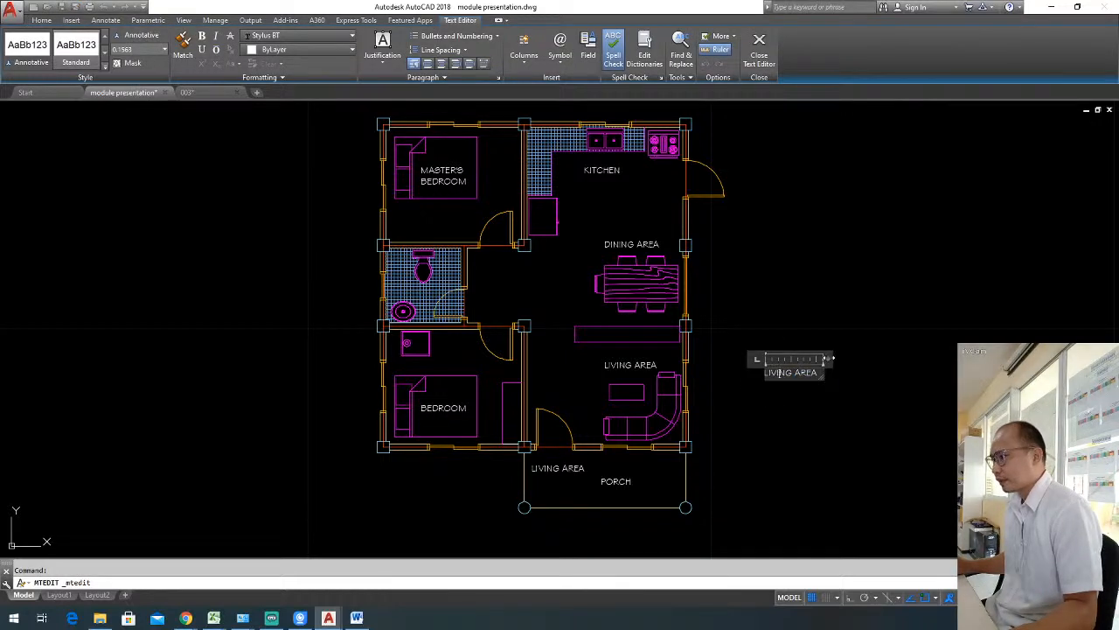
pyautogui.moveTo(835, 373); pyautogui.dragTo(710, 378)
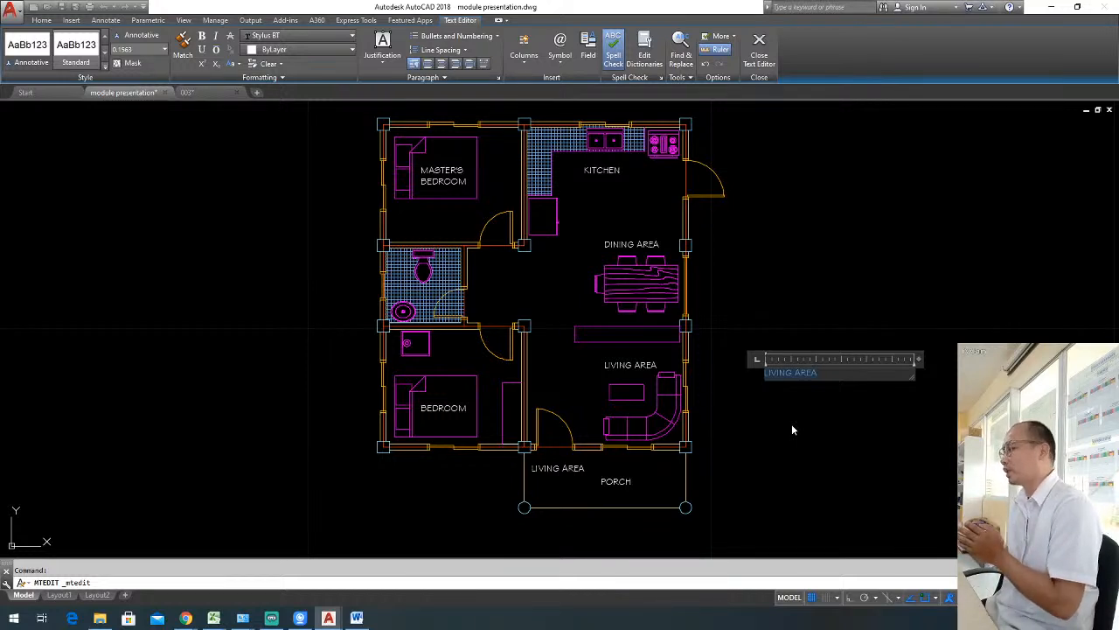
pyautogui.write('TH')
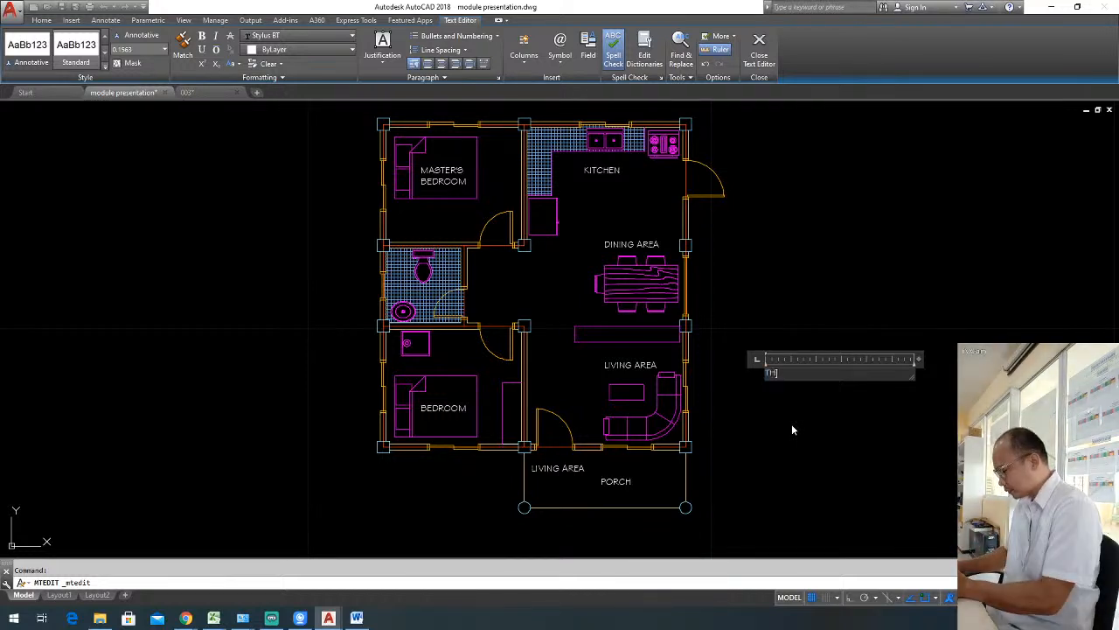
pyautogui.write('E SAME IN ')
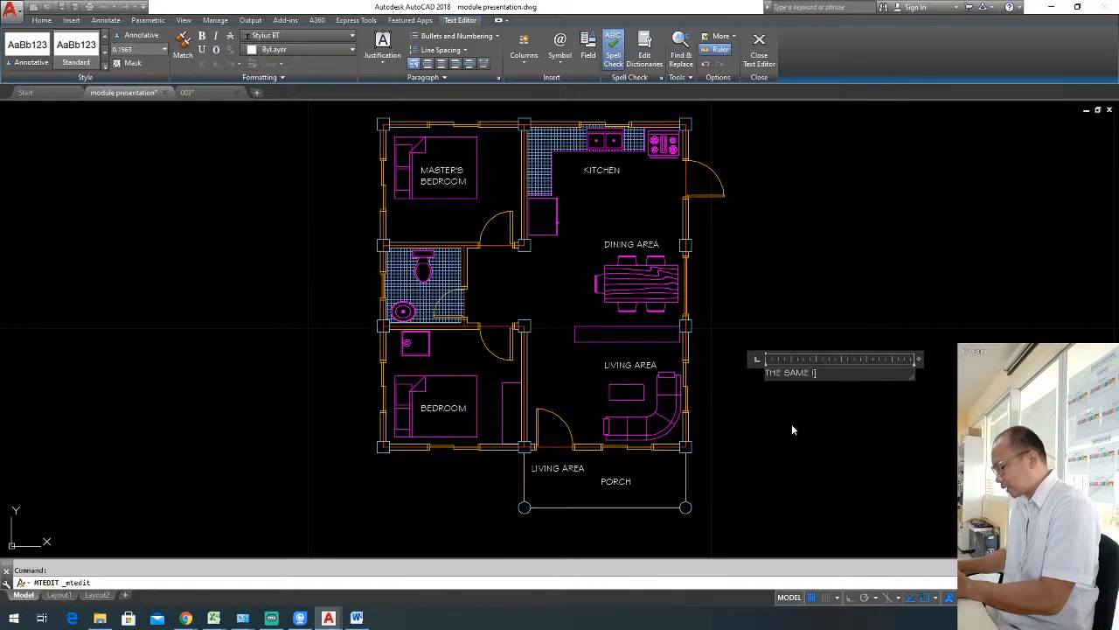
pyautogui.write('SIZE')
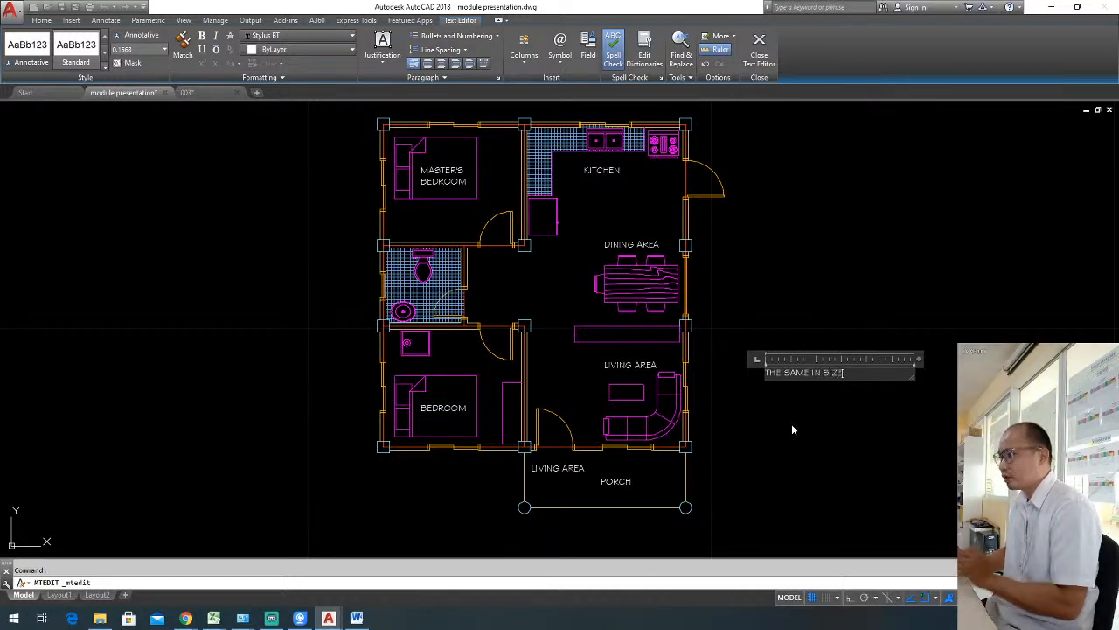
pyautogui.press('Return')
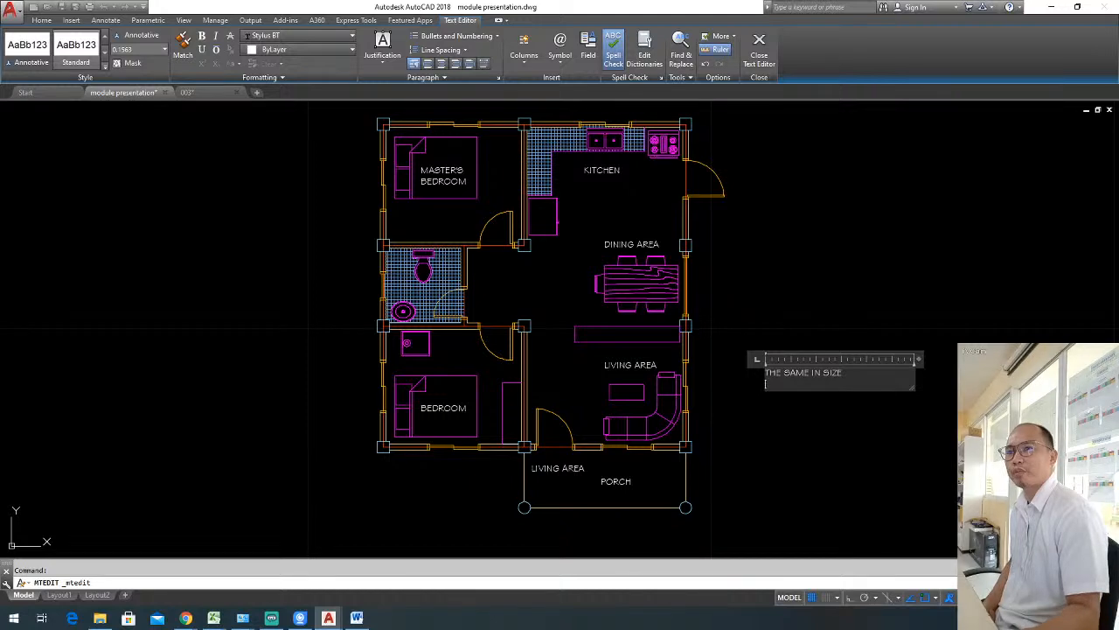
# Add "THE SAME TYPE" as the note's second line and start a new line below it.
pyautogui.hotkey('alt', 'Tab')
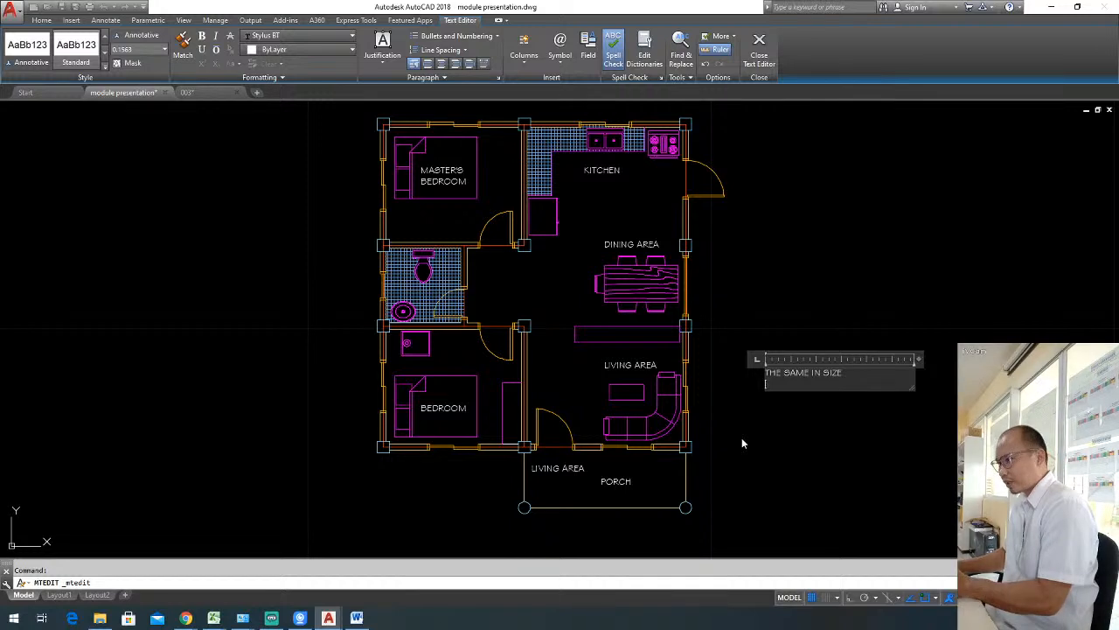
pyautogui.write('THE SAME ')
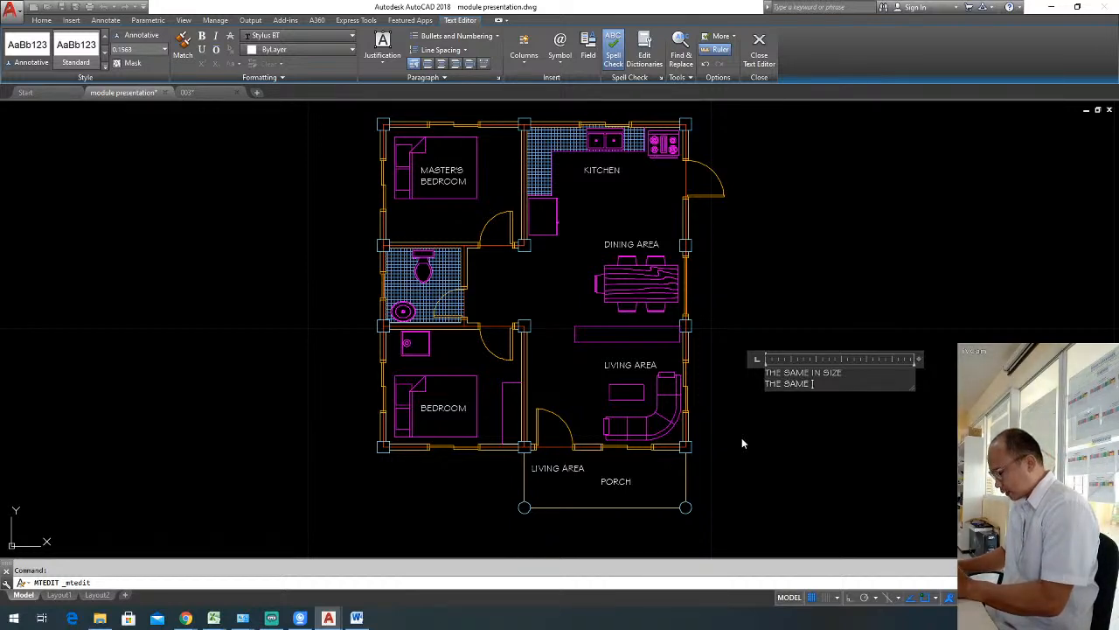
pyautogui.write('TYPE')
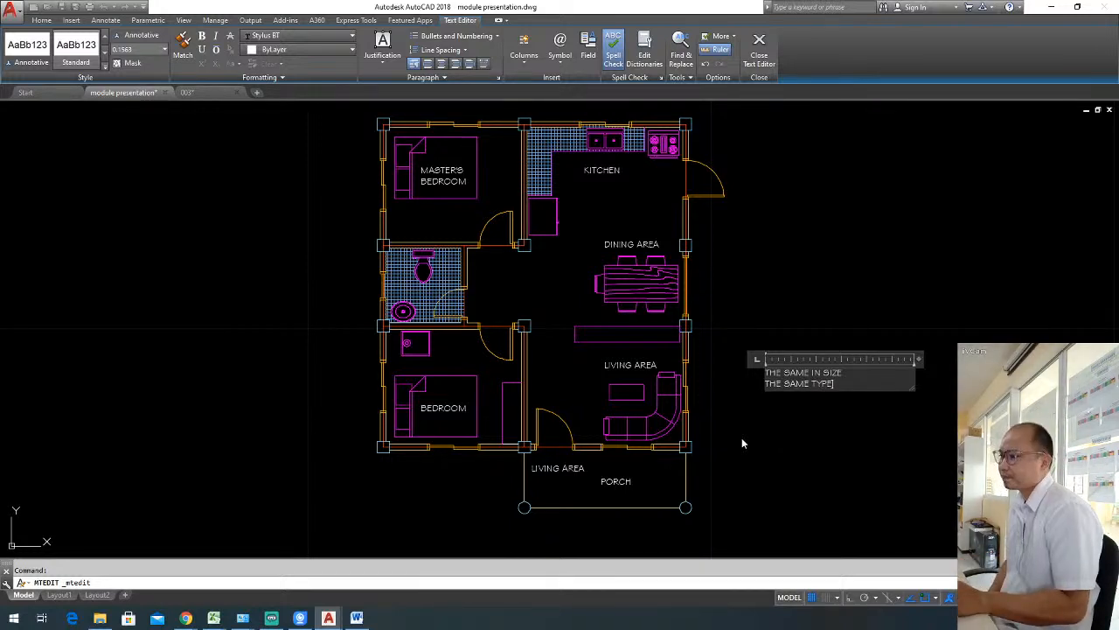
pyautogui.press('Return')
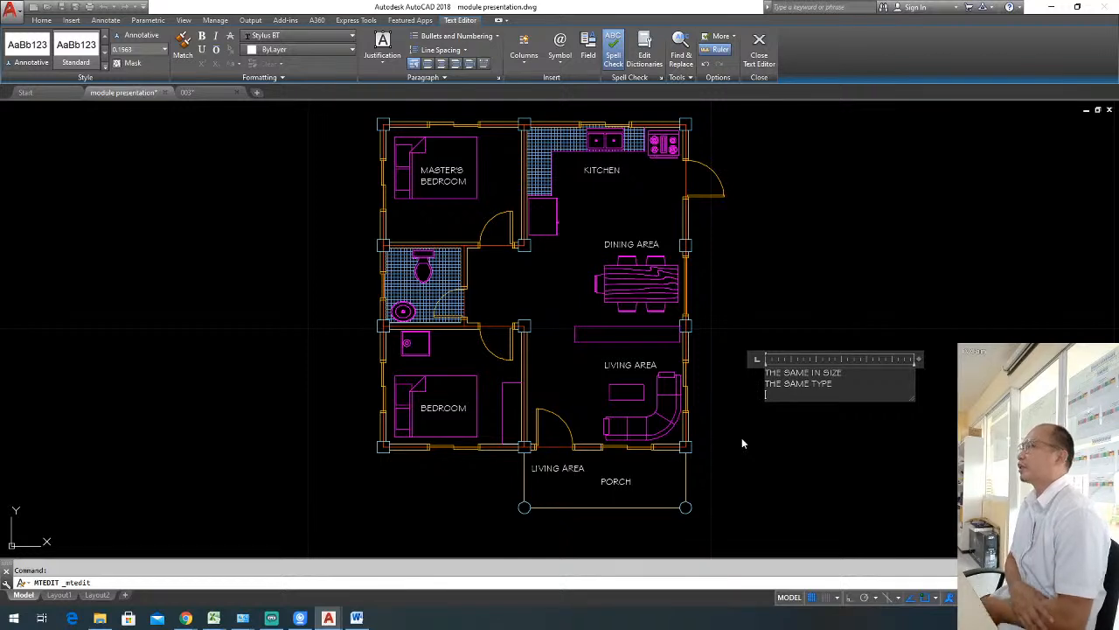
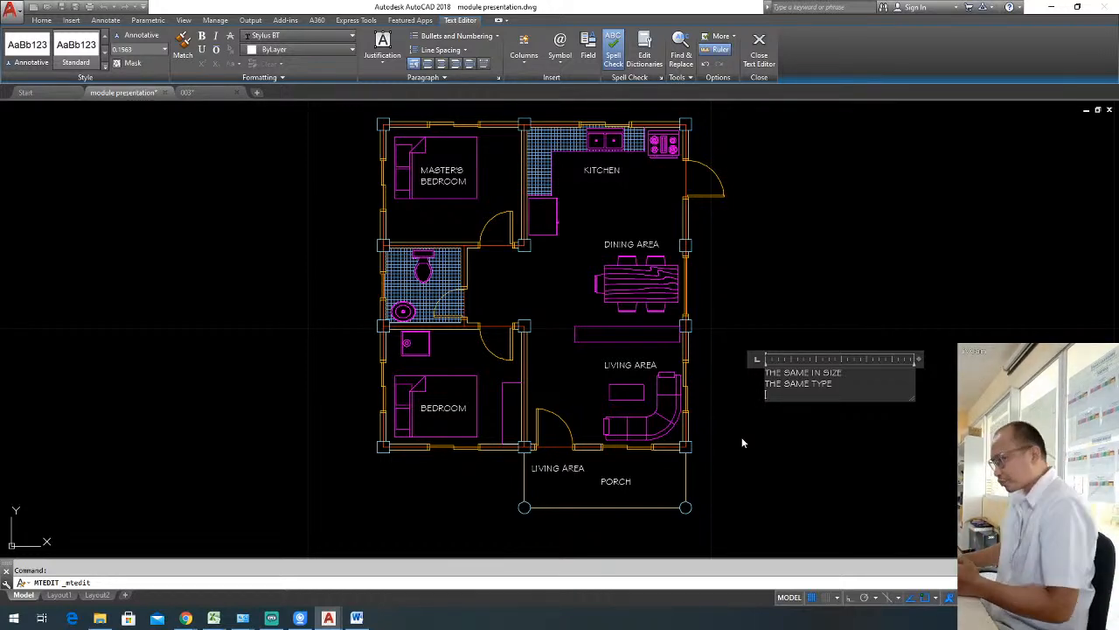
# Remove the empty third line from the note outside the plan and finish editing it.
pyautogui.press('BackSpace')
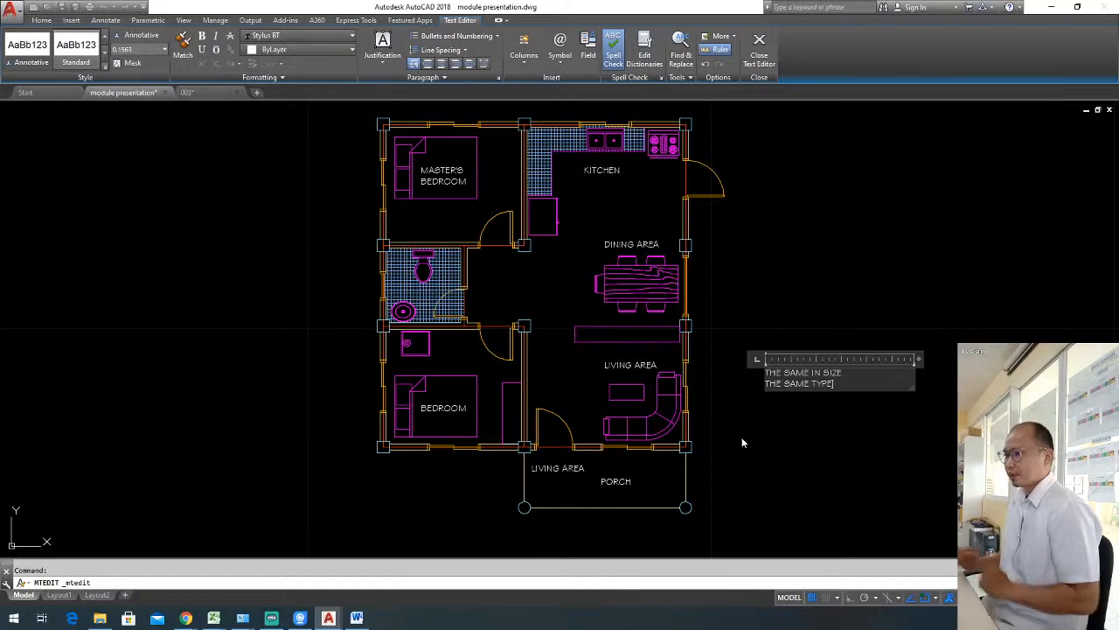
pyautogui.click(739, 437)
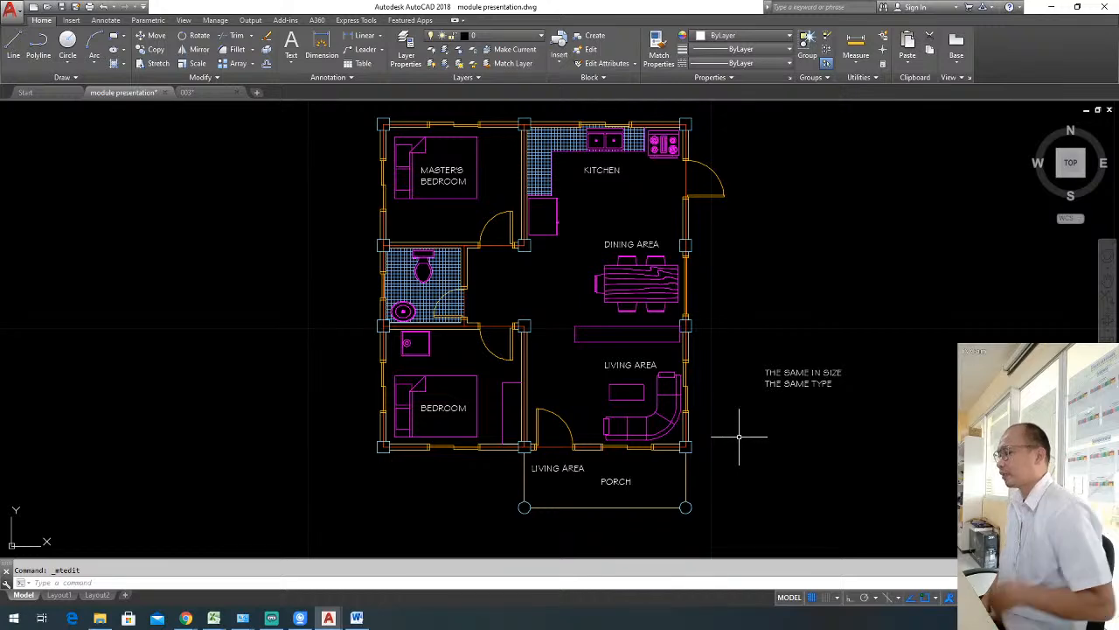
# Replace the porch's LIVING AREA label text with "D1" and narrow its text frame to fit.
pyautogui.scroll(2, 560, 450)
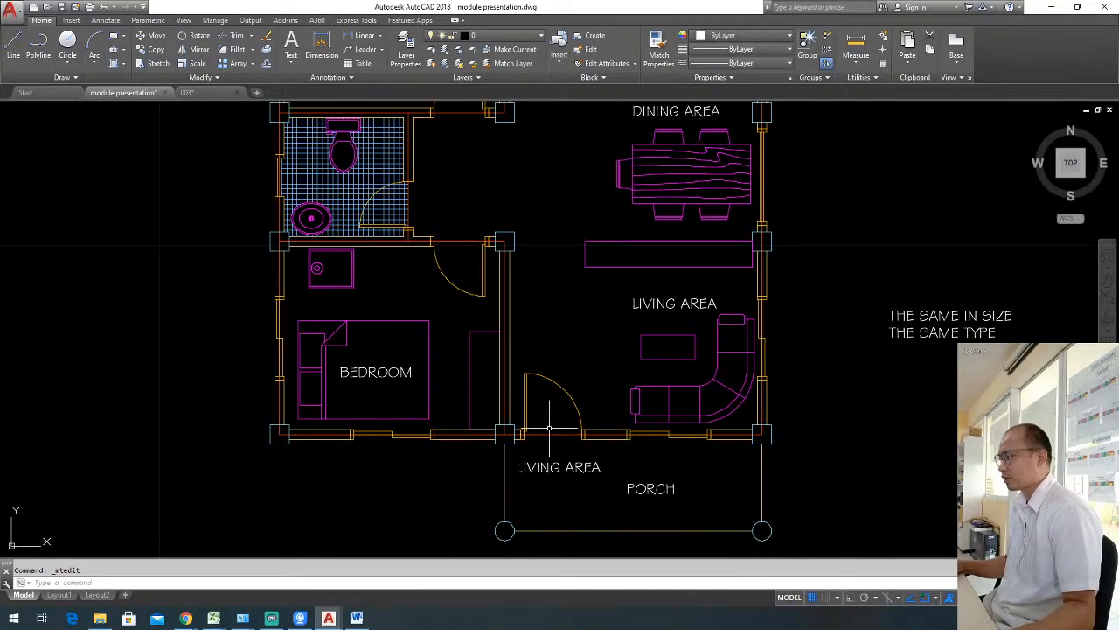
pyautogui.moveTo(606, 445); pyautogui.dragTo(625, 439, button='middle')
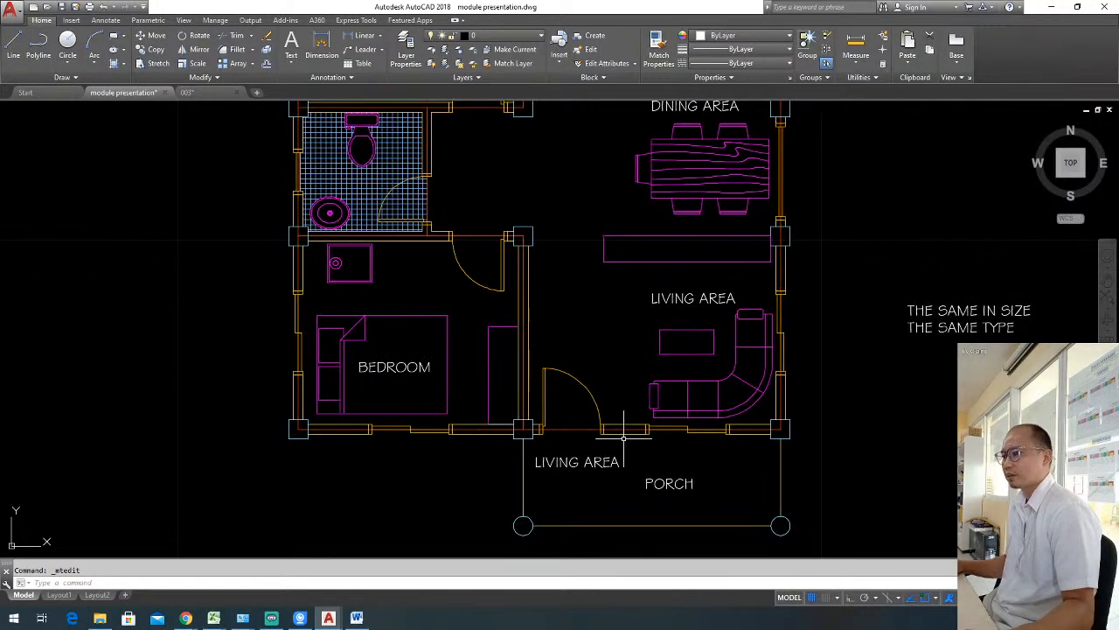
pyautogui.doubleClick(584, 461)
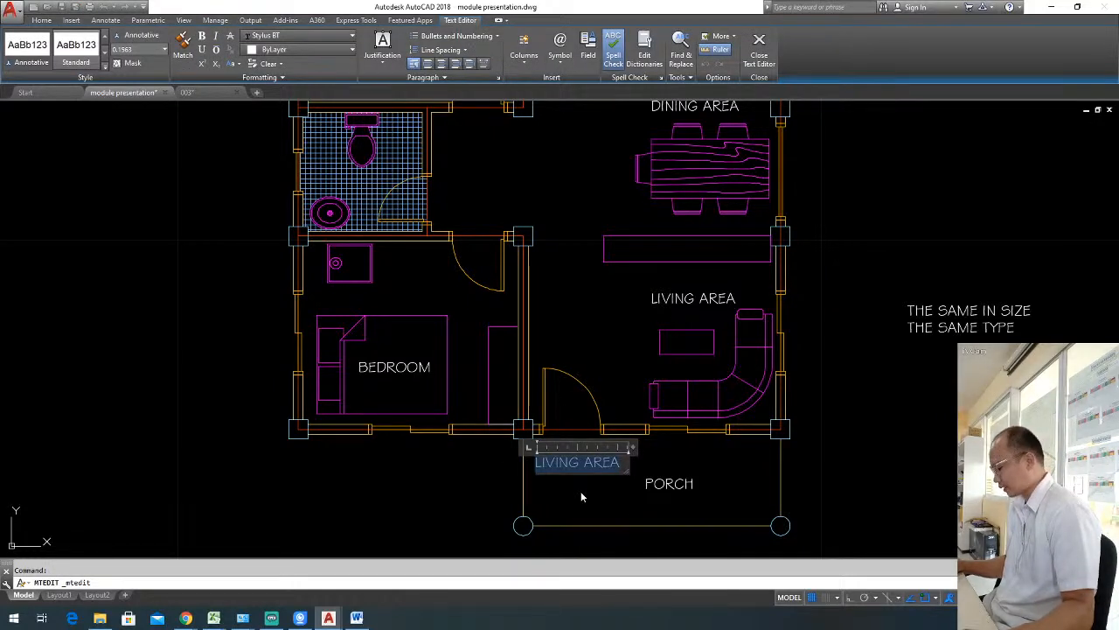
pyautogui.write('D')
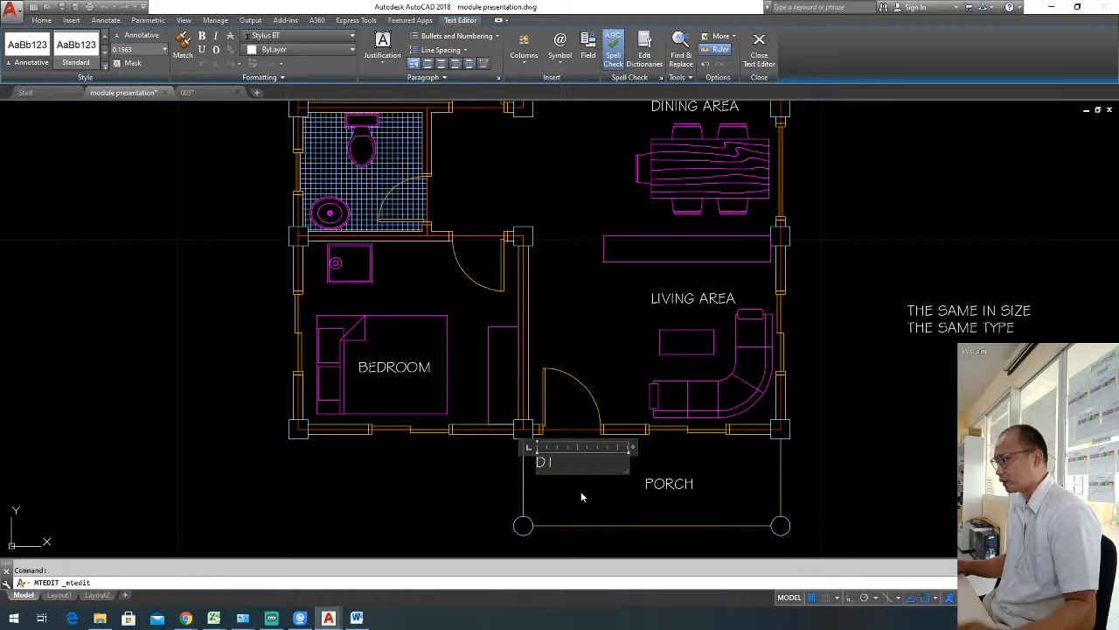
pyautogui.moveTo(632, 447); pyautogui.dragTo(570, 447)
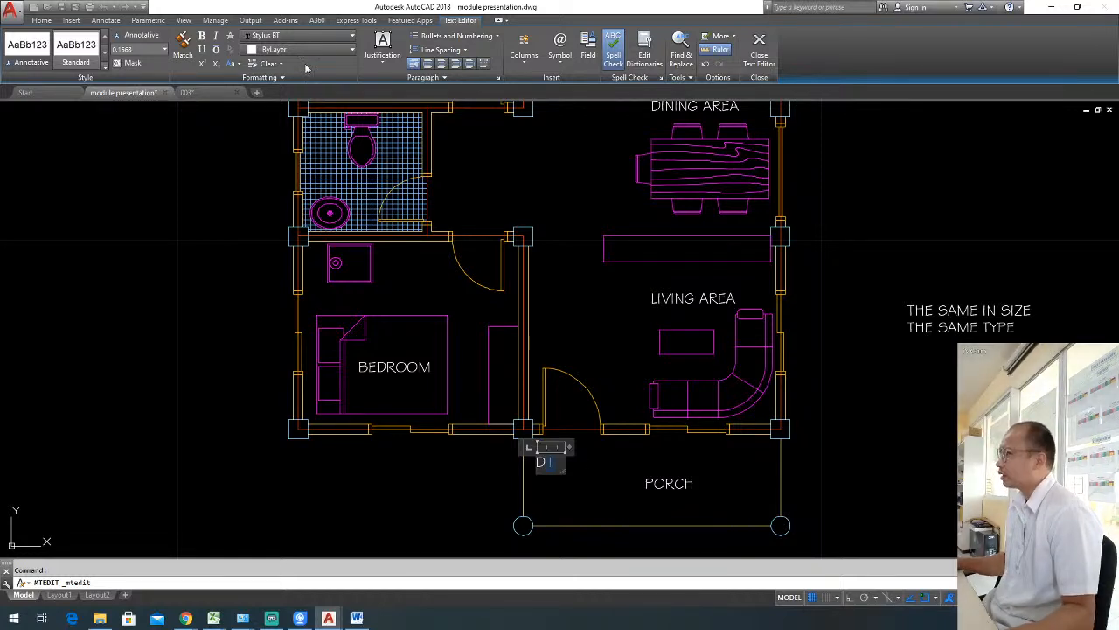
# Change the font of the numeral 1 in the porch's D1 label to times and finish editing.
pyautogui.click(326, 38)
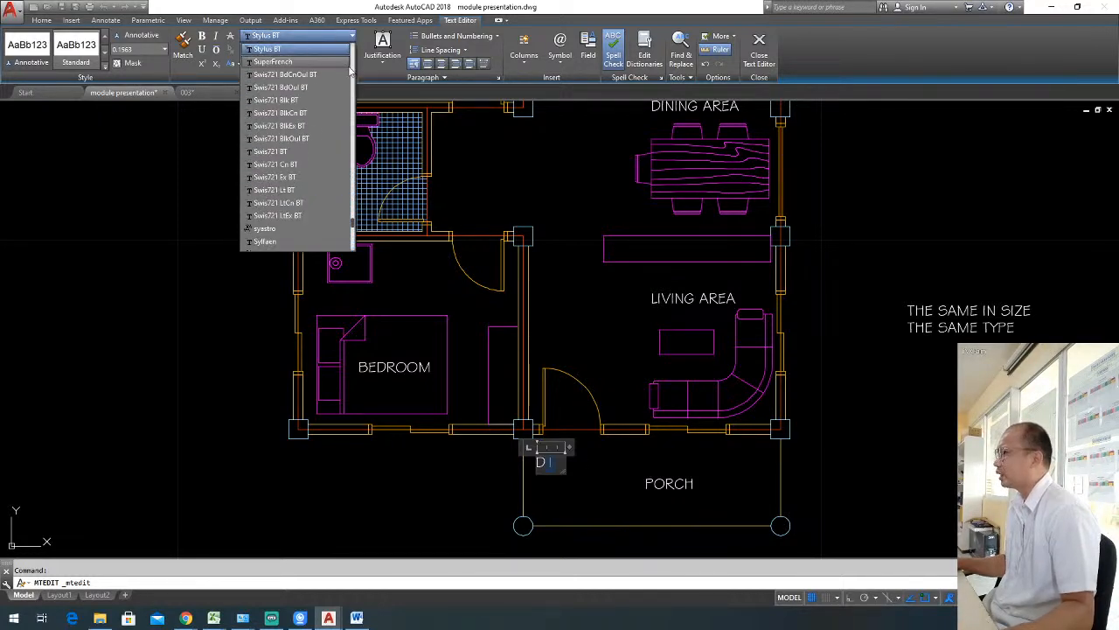
pyautogui.scroll(10, 353, 75)
pyautogui.scroll(10, 353, 79)
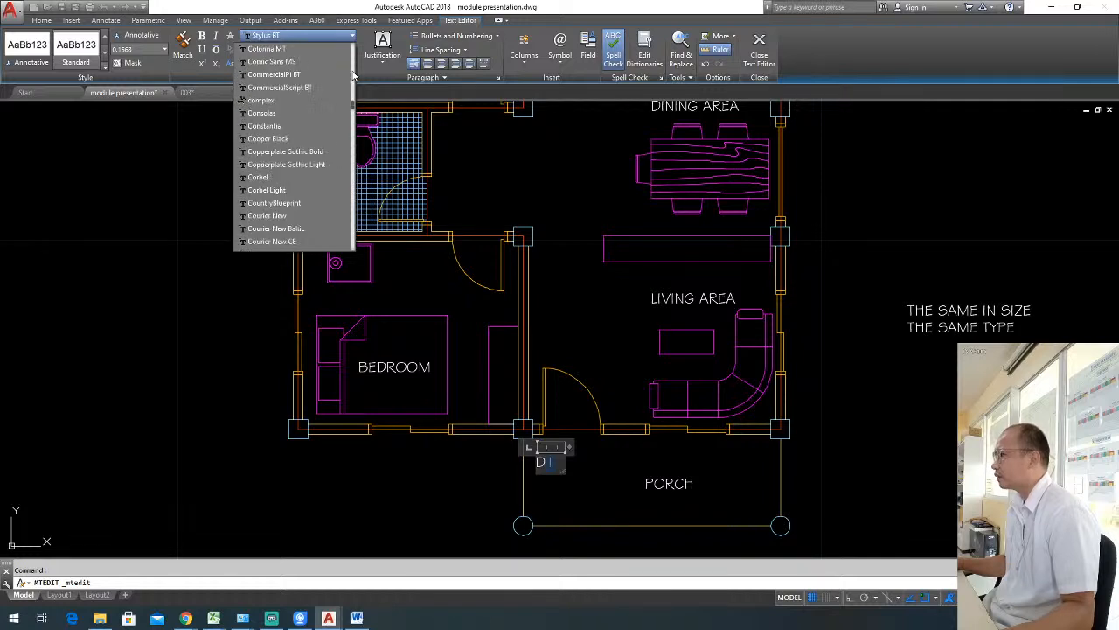
pyautogui.scroll(5, 353, 105)
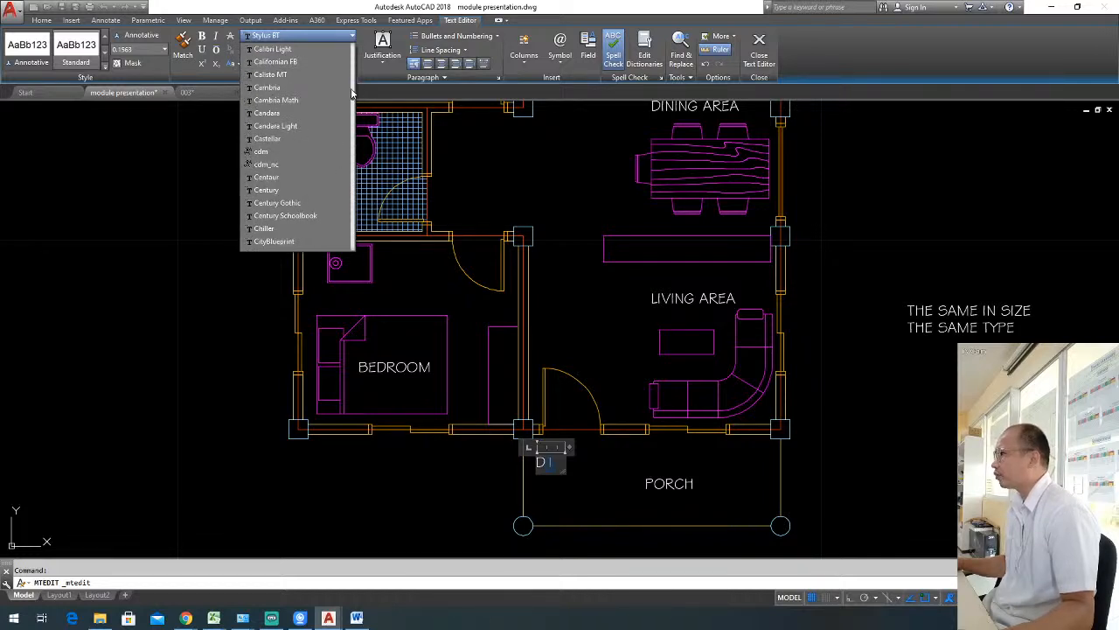
pyautogui.scroll(8, 354, 95)
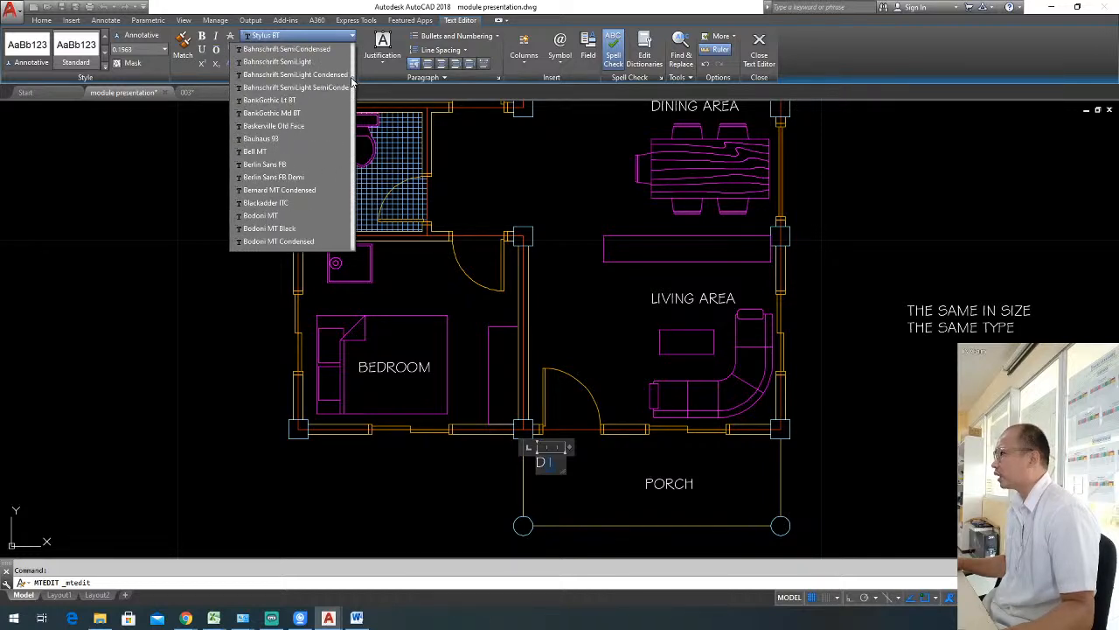
pyautogui.click(285, 37)
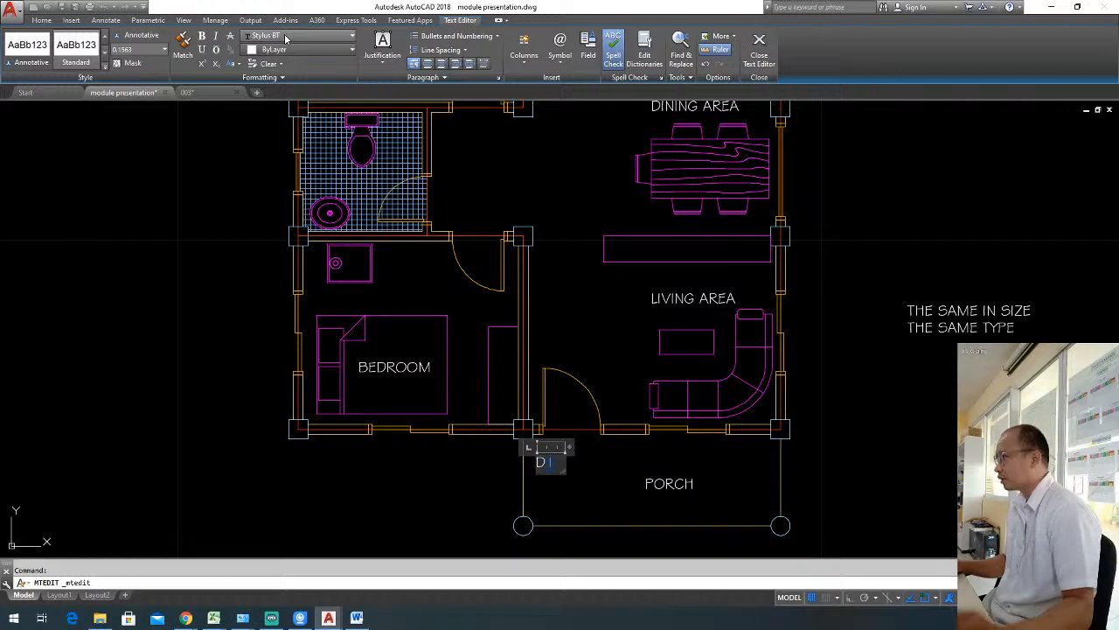
pyautogui.write('times')
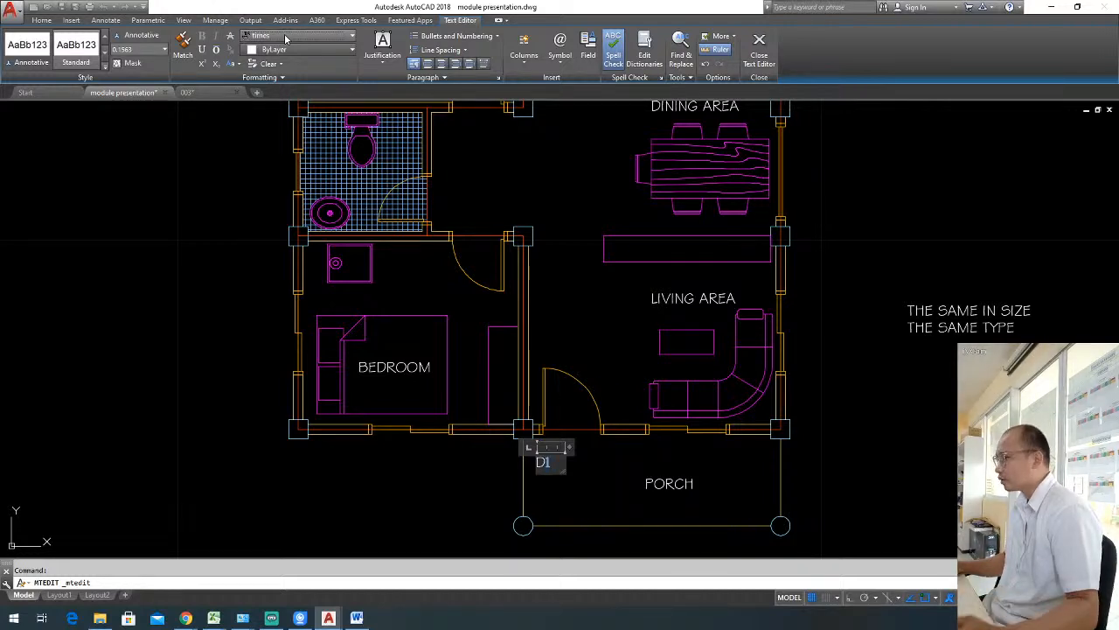
pyautogui.click(586, 462)
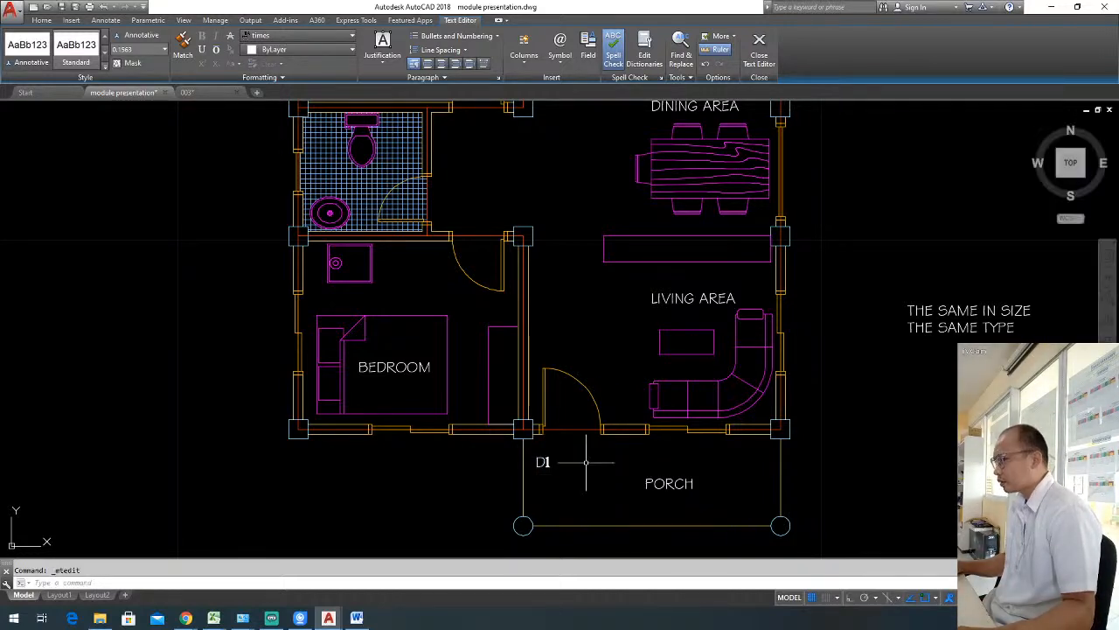
# Move the D1 label slightly up and right, beneath the front door opening.
pyautogui.click(557, 475)
pyautogui.click(541, 459)
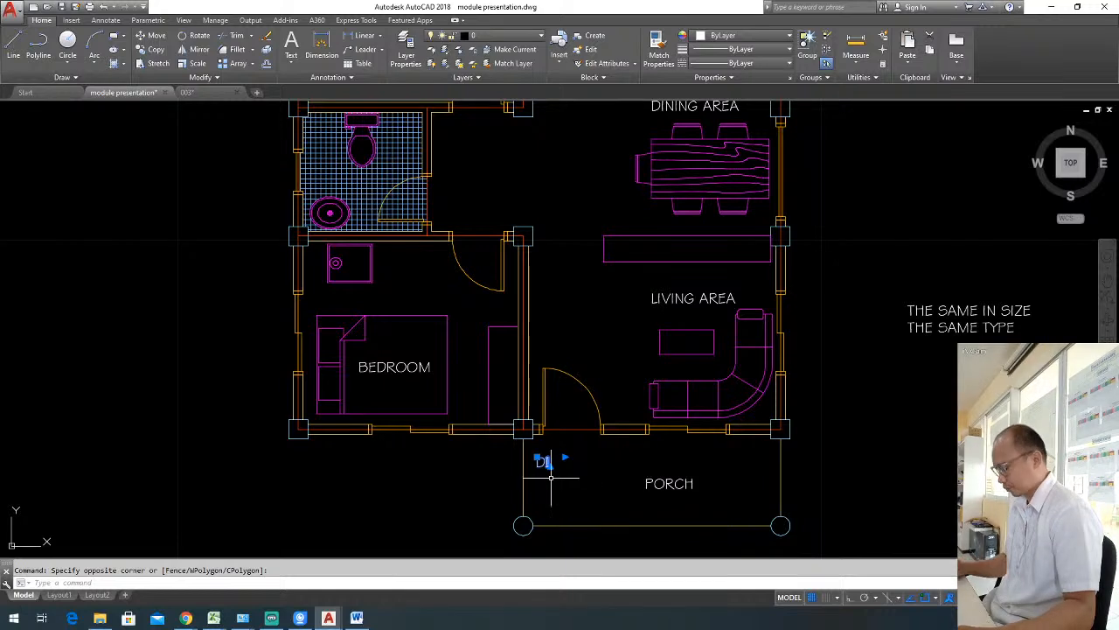
pyautogui.write('m')
pyautogui.press('space')
pyautogui.click(556, 478)
pyautogui.click(579, 463)
pyautogui.press('Escape')
pyautogui.scroll(2, 568, 454)
# Insert a hyphen in the front door label so it reads "D-1".
pyautogui.click(568, 446)
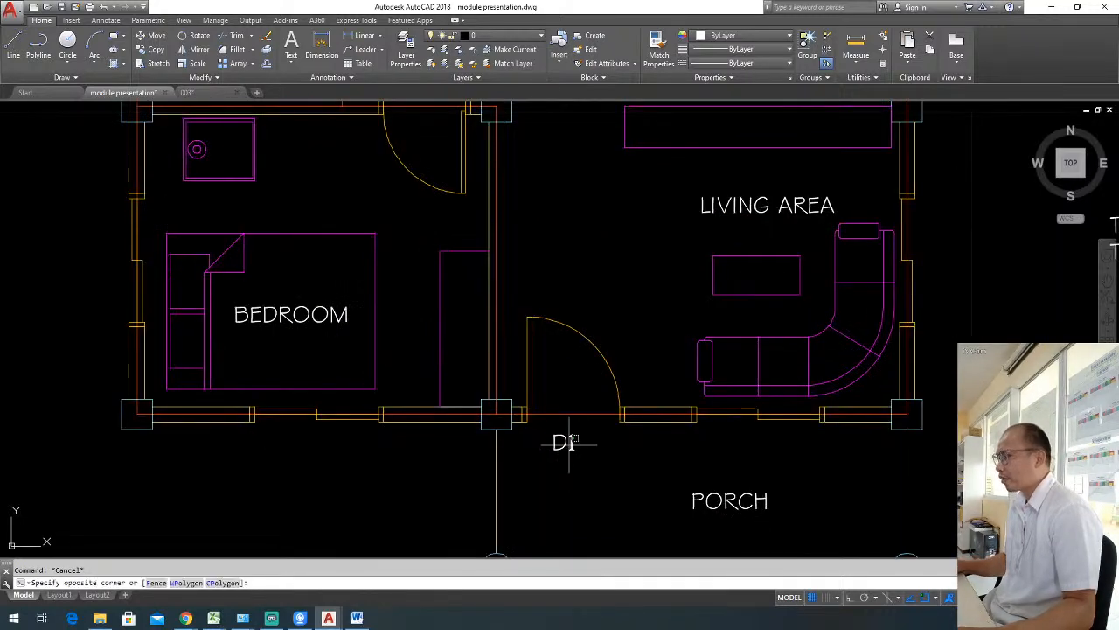
pyautogui.doubleClick(565, 442)
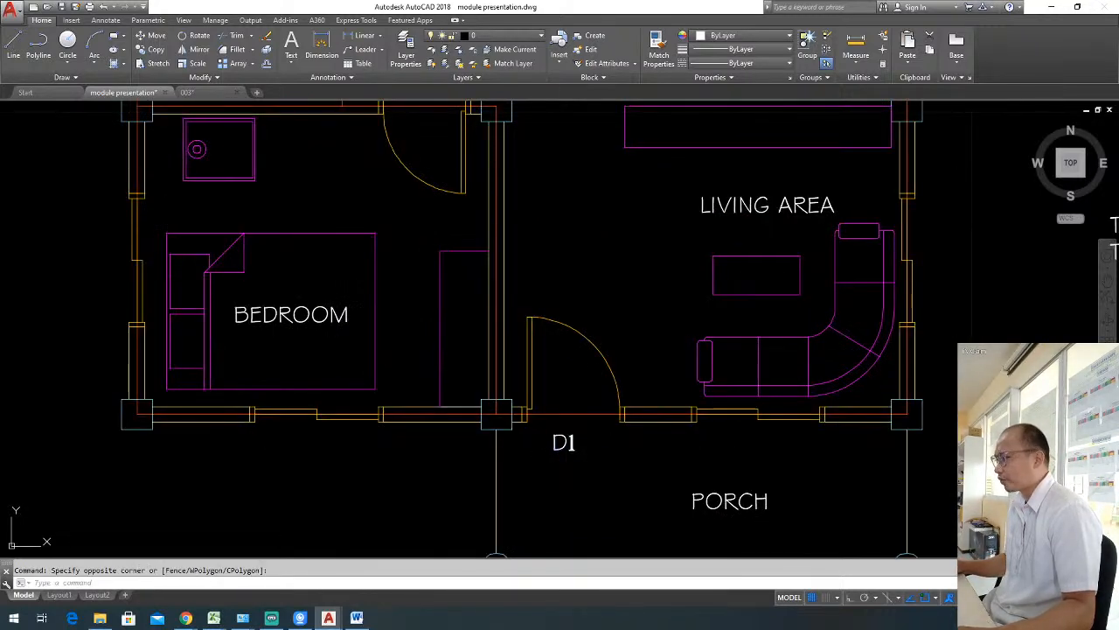
pyautogui.click(566, 443)
pyautogui.write('-1')
pyautogui.click(626, 487)
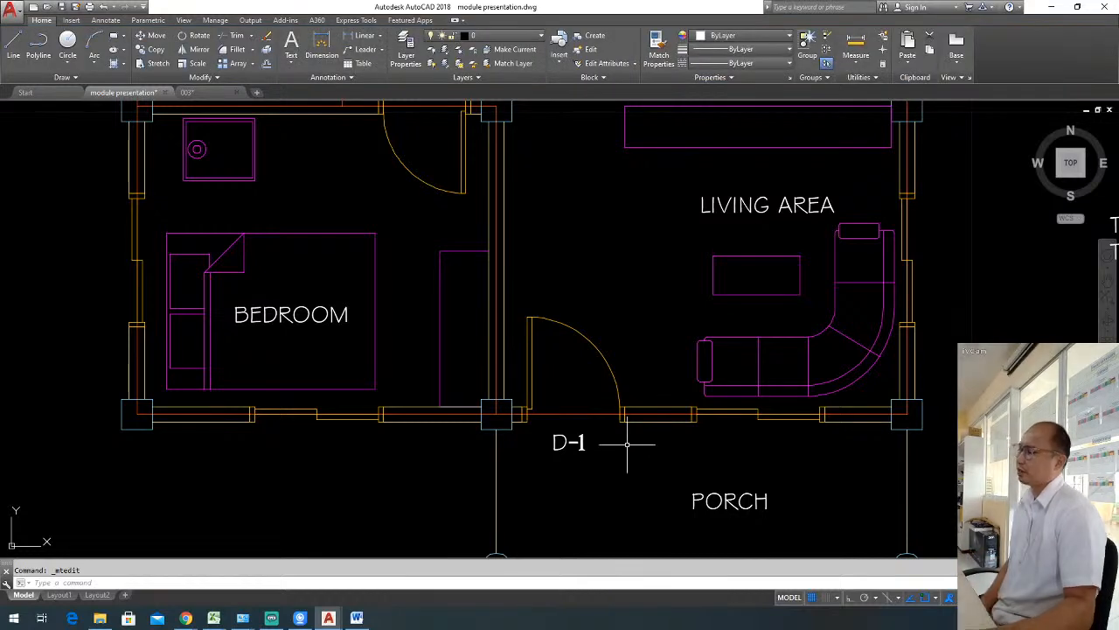
# Remove the hyphen from the front door label so it reads "D1".
pyautogui.scroll(-2, 643, 442)
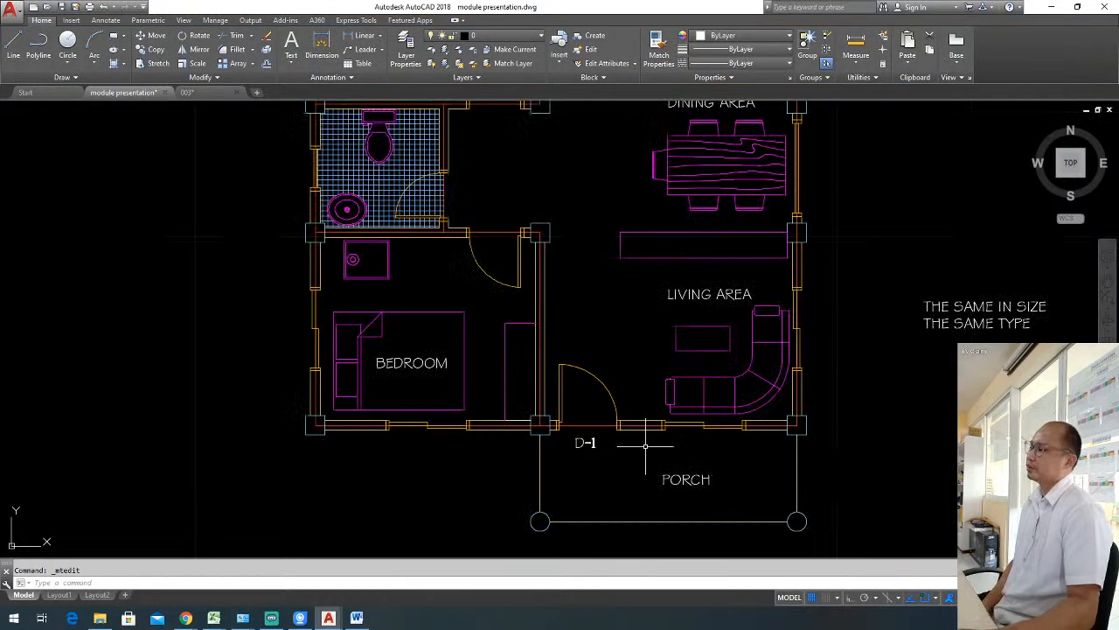
pyautogui.click(585, 444)
pyautogui.doubleClick(587, 445)
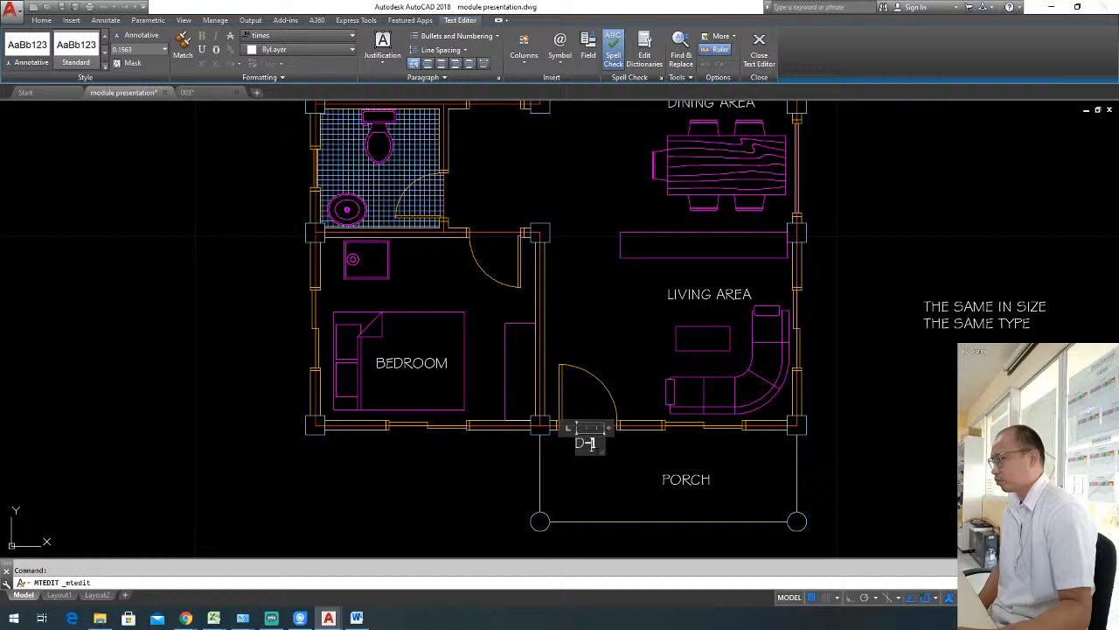
pyautogui.click(603, 471)
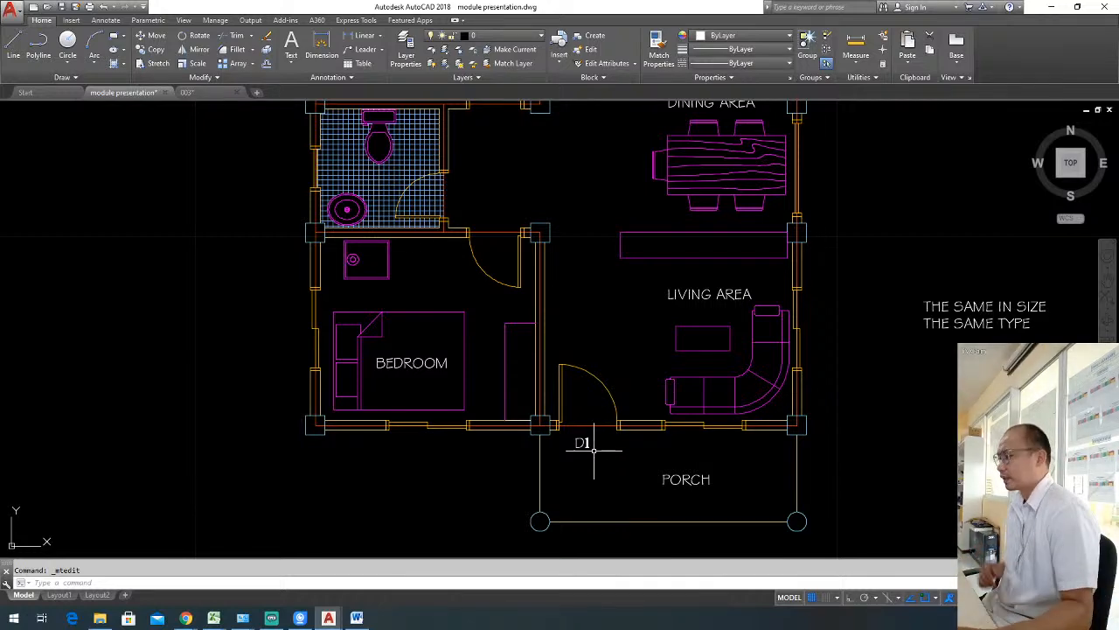
# Move the D1 label closer to the wall and centre it just below the front door opening.
pyautogui.scroll(4, 594, 448)
pyautogui.click(556, 428)
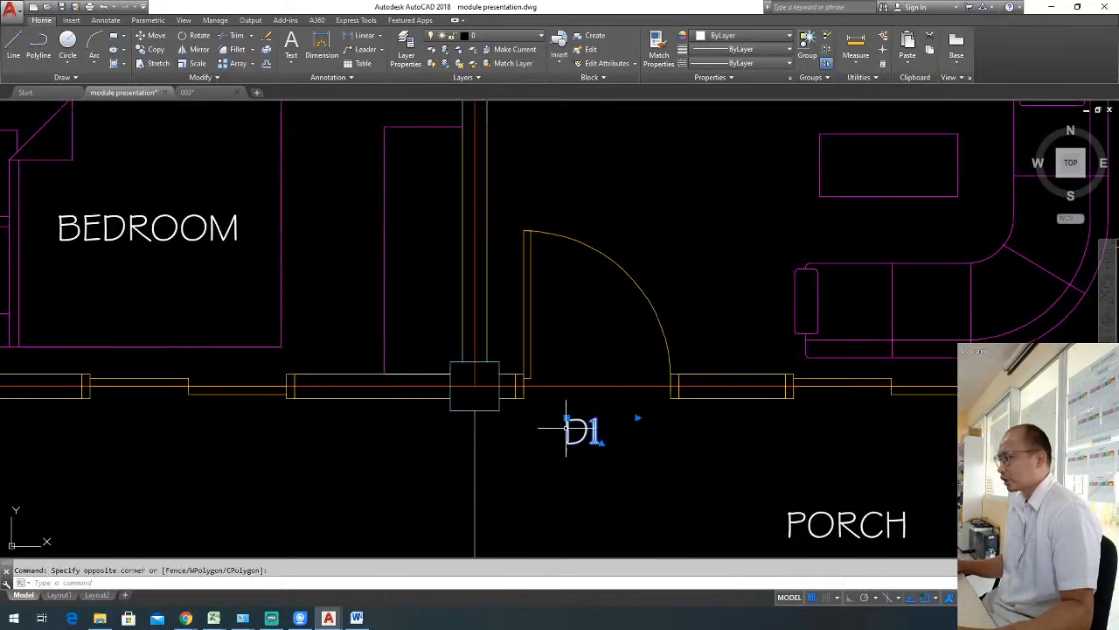
pyautogui.press('Return')
pyautogui.click(643, 461)
pyautogui.click(655, 445)
pyautogui.press('Escape')
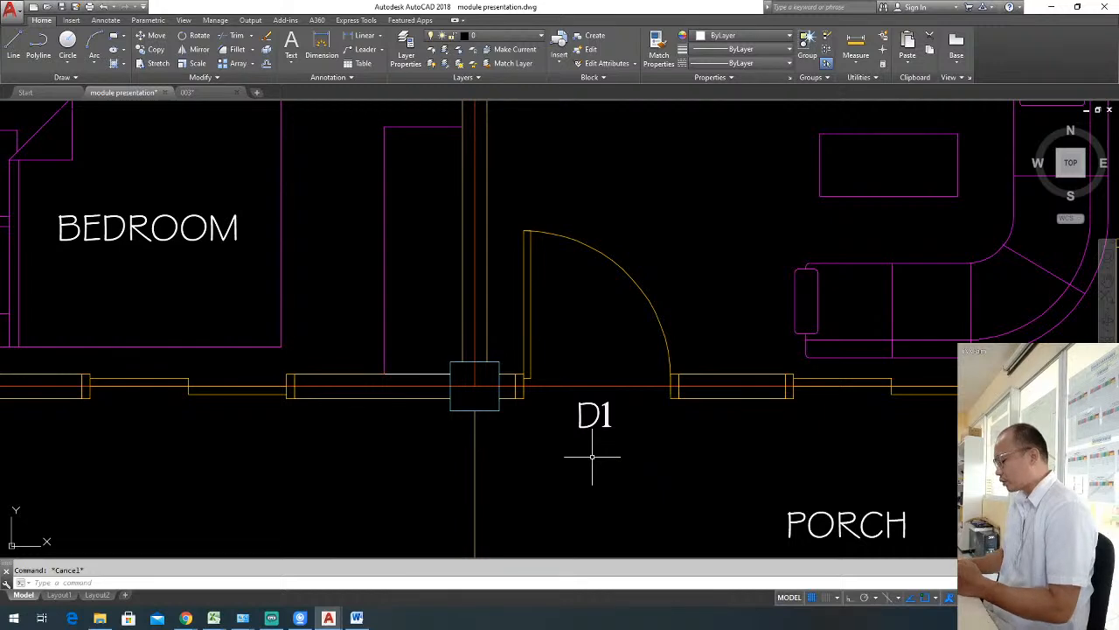
# Enclose the D1 label in a circle with TCIRCLE, using a distance offset factor of .15.
pyautogui.write('tcir')
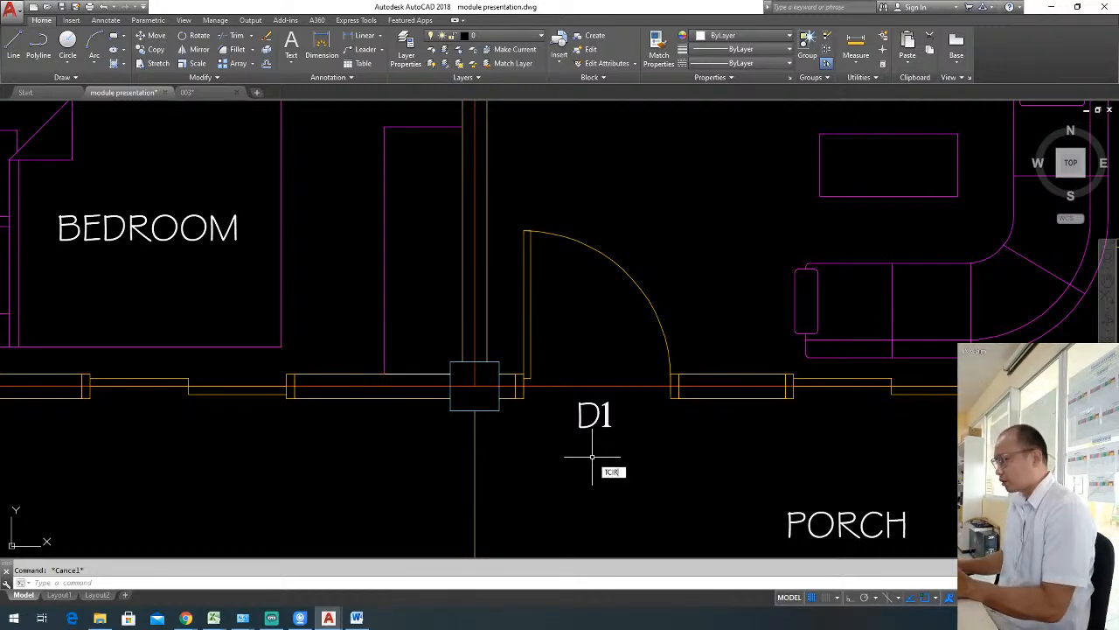
pyautogui.press('Return')
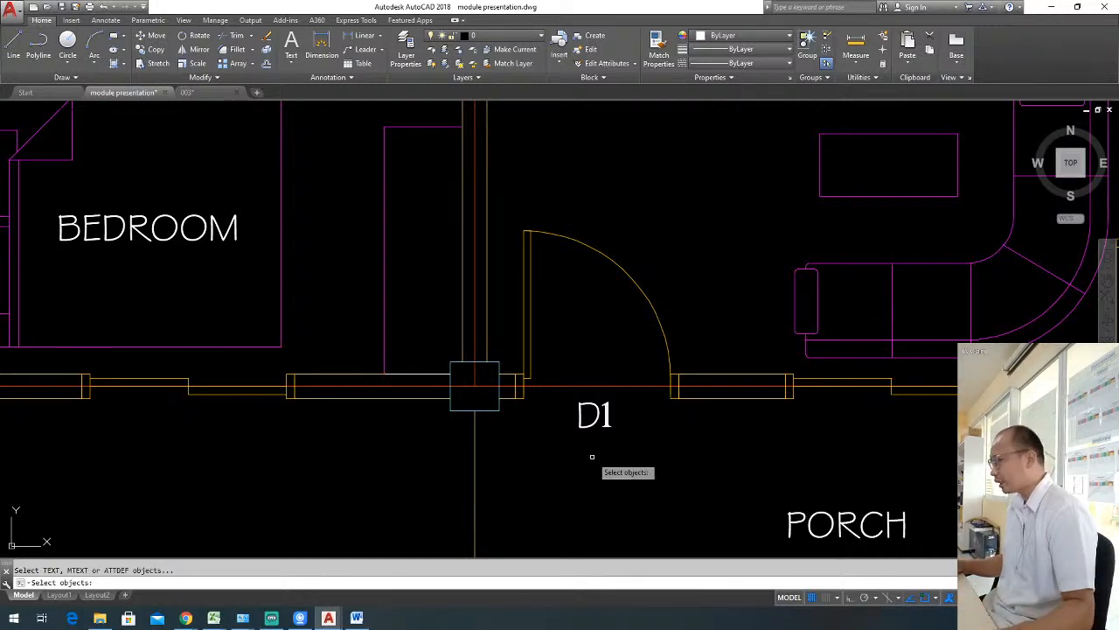
pyautogui.click(596, 416)
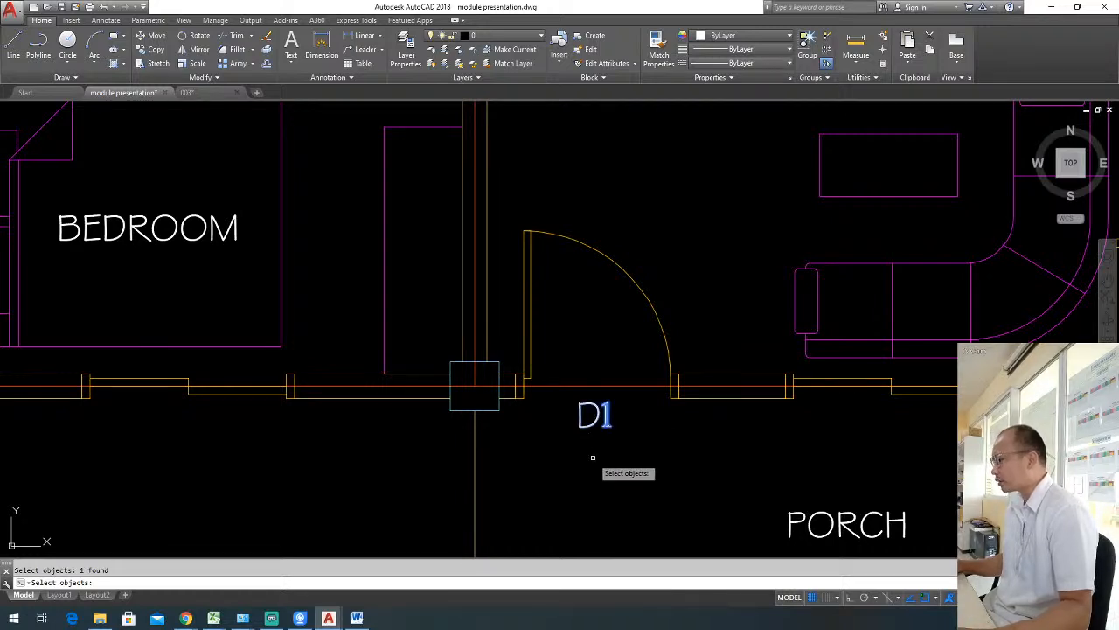
pyautogui.press('Return')
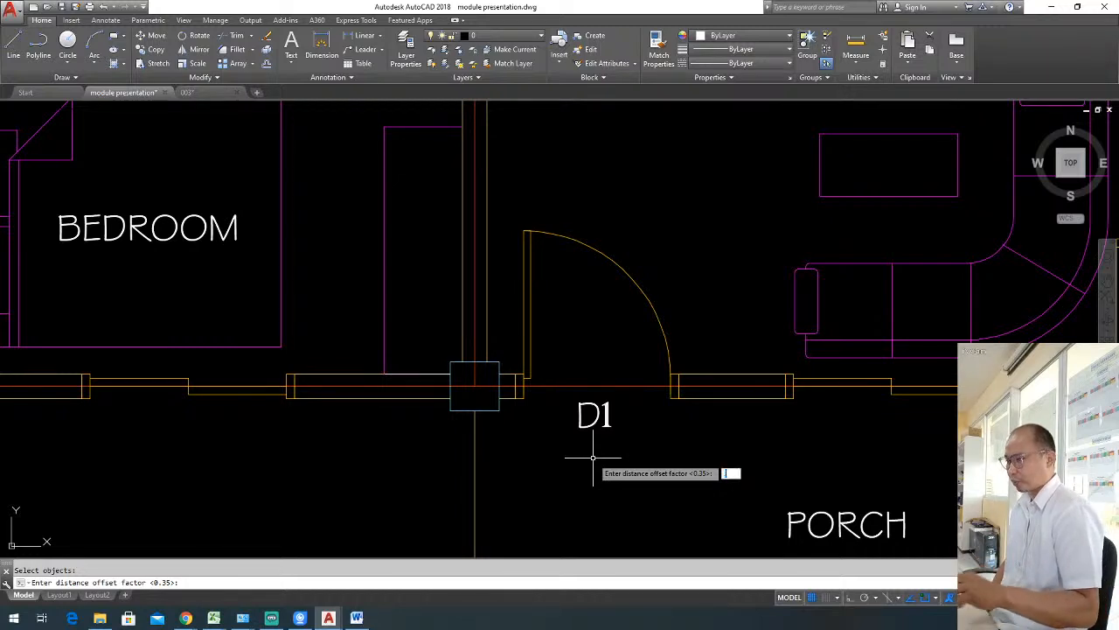
pyautogui.press('Return')
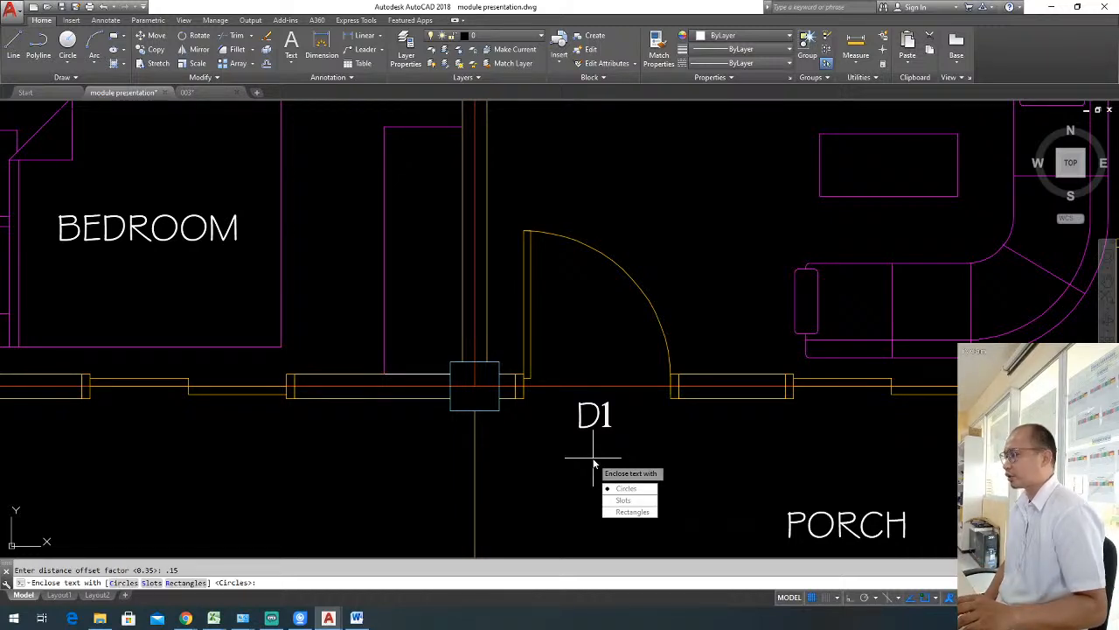
pyautogui.press('Return')
pyautogui.press('Return')
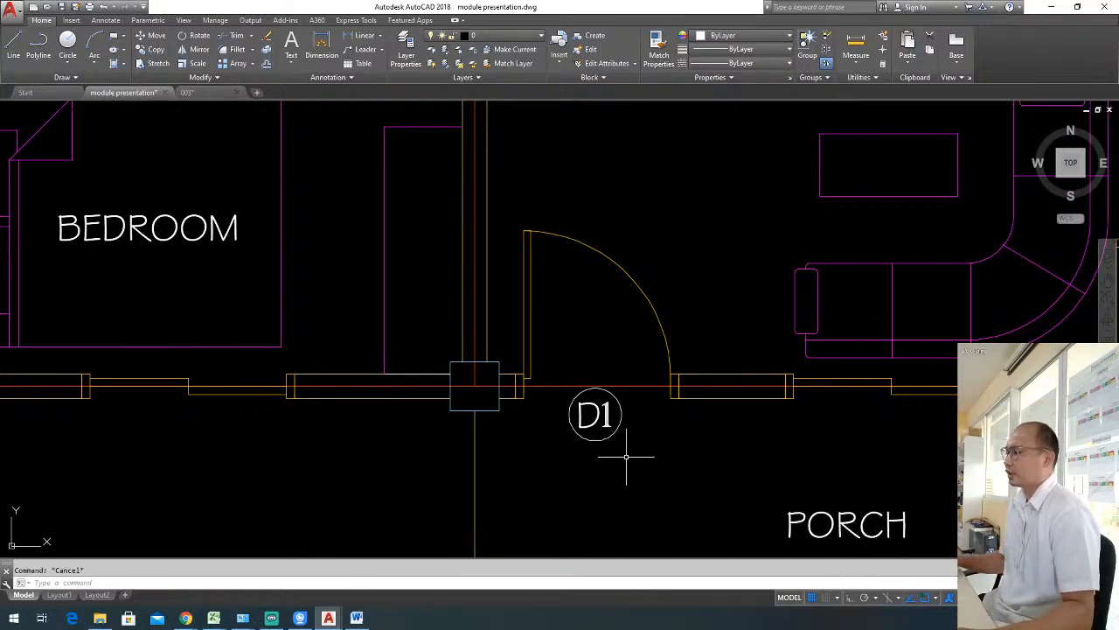
# Move the circled D1 label slightly down, away from the front wall line.
pyautogui.scroll(-3, 626, 455)
pyautogui.scroll(3, 622, 446)
pyautogui.click(577, 415)
pyautogui.moveTo(630, 437); pyautogui.dragTo(617, 445, button='middle')
pyautogui.write('m')
pyautogui.press('Return')
pyautogui.click(636, 451)
pyautogui.click(636, 447)
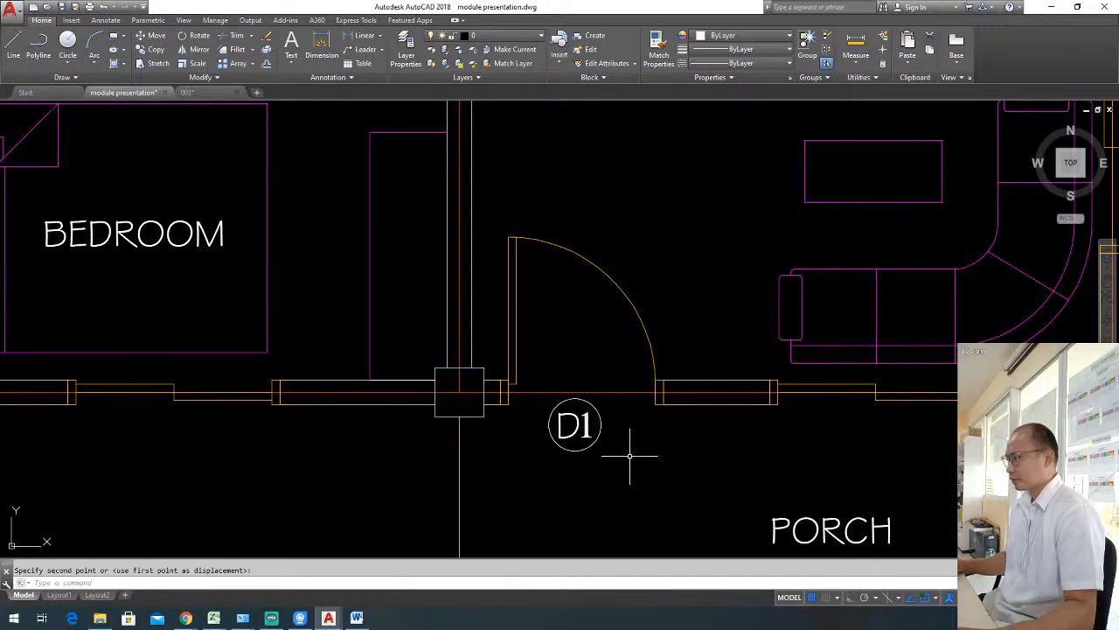
# Move the D1 label with its circle up inside the front door's swing arc.
pyautogui.click(579, 437)
pyautogui.press('Escape')
pyautogui.click(618, 445)
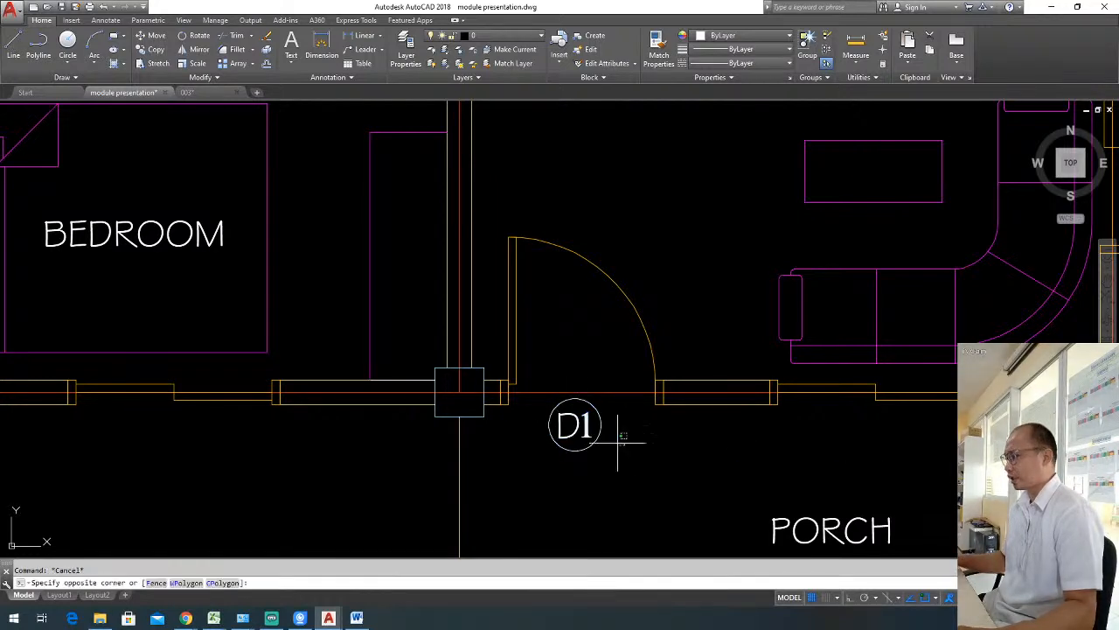
pyautogui.click(566, 422)
pyautogui.write('m')
pyautogui.press('Return')
pyautogui.click(559, 437)
pyautogui.click(555, 342)
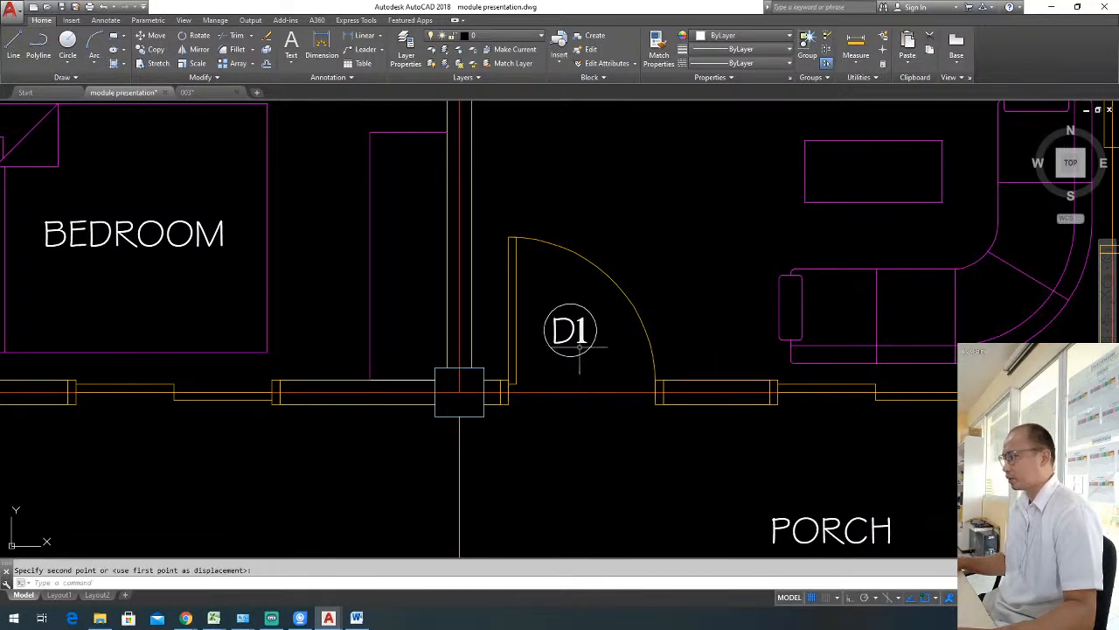
# Copy the circled D1 label from the front door into the swing of the kitchen's exterior door.
pyautogui.click(605, 356)
pyautogui.click(569, 327)
pyautogui.write('co')
pyautogui.press('Return')
pyautogui.click(573, 337)
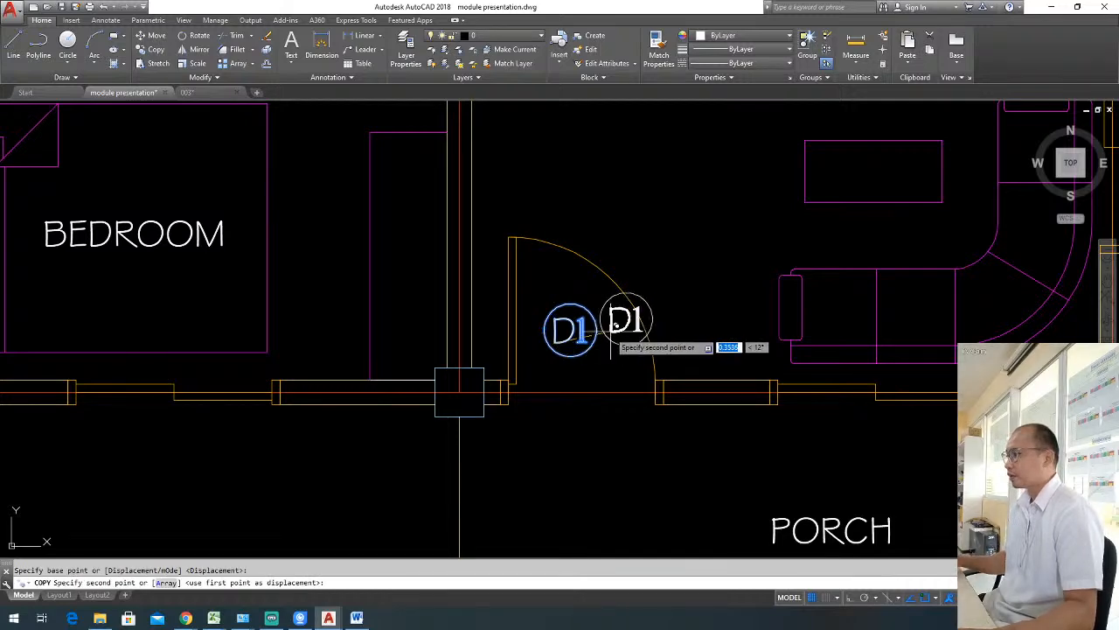
pyautogui.scroll(-6, 624, 318)
pyautogui.scroll(5, 662, 195)
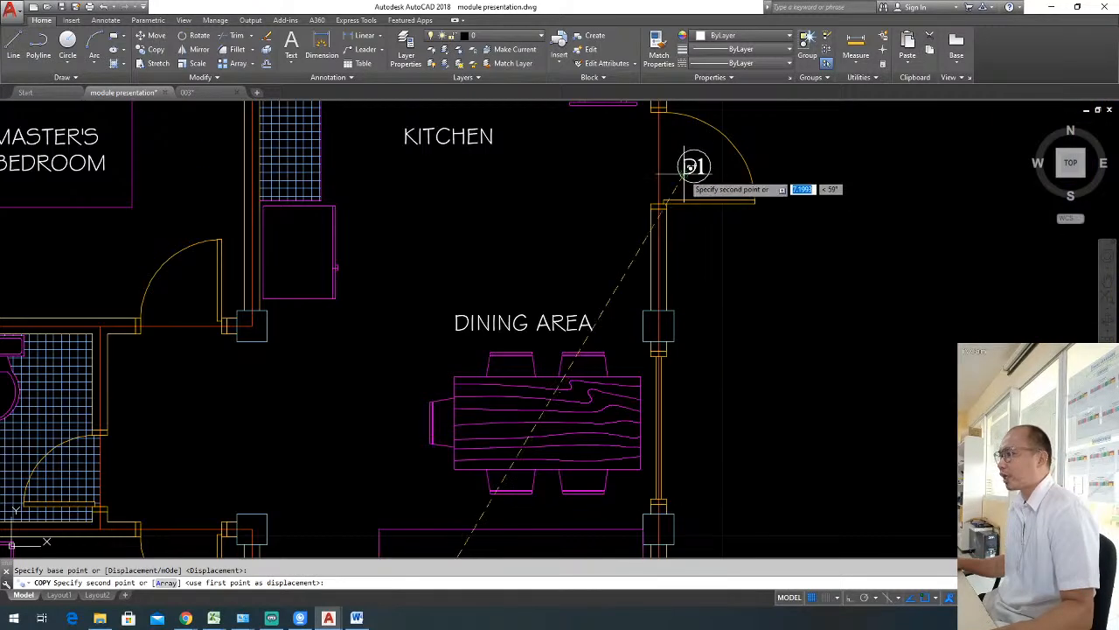
pyautogui.click(694, 166)
pyautogui.press('Escape')
pyautogui.scroll(-2, 717, 188)
pyautogui.moveTo(739, 331); pyautogui.dragTo(758, 292, button='middle')
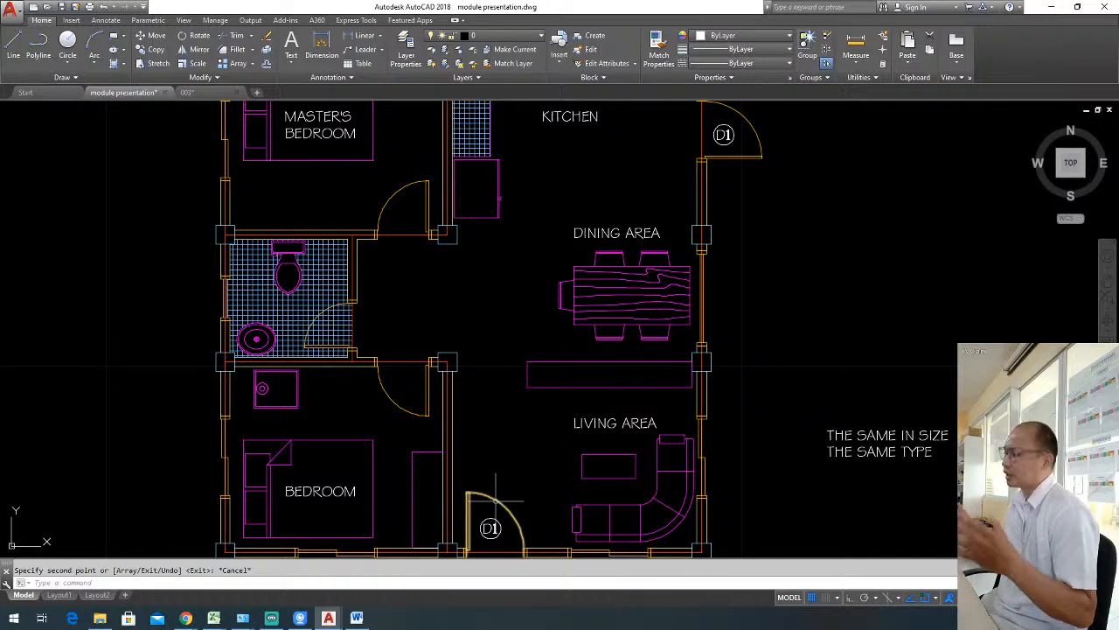
# Change the circled label at the kitchen's exterior door to read D2.
pyautogui.moveTo(495, 501)
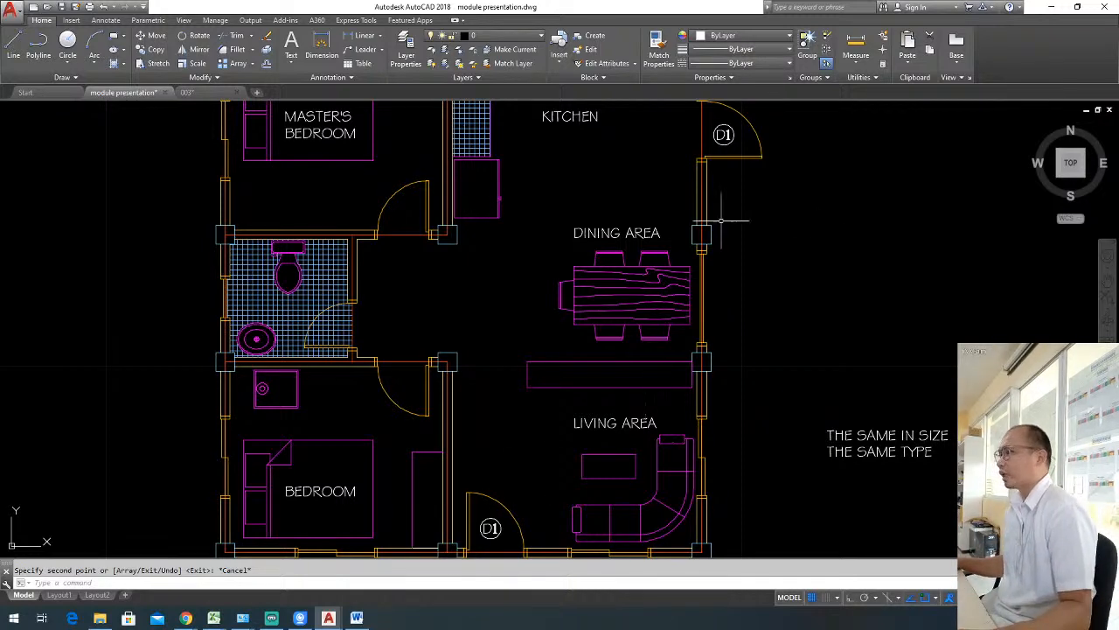
pyautogui.moveTo(746, 153); pyautogui.dragTo(740, 203, button='middle')
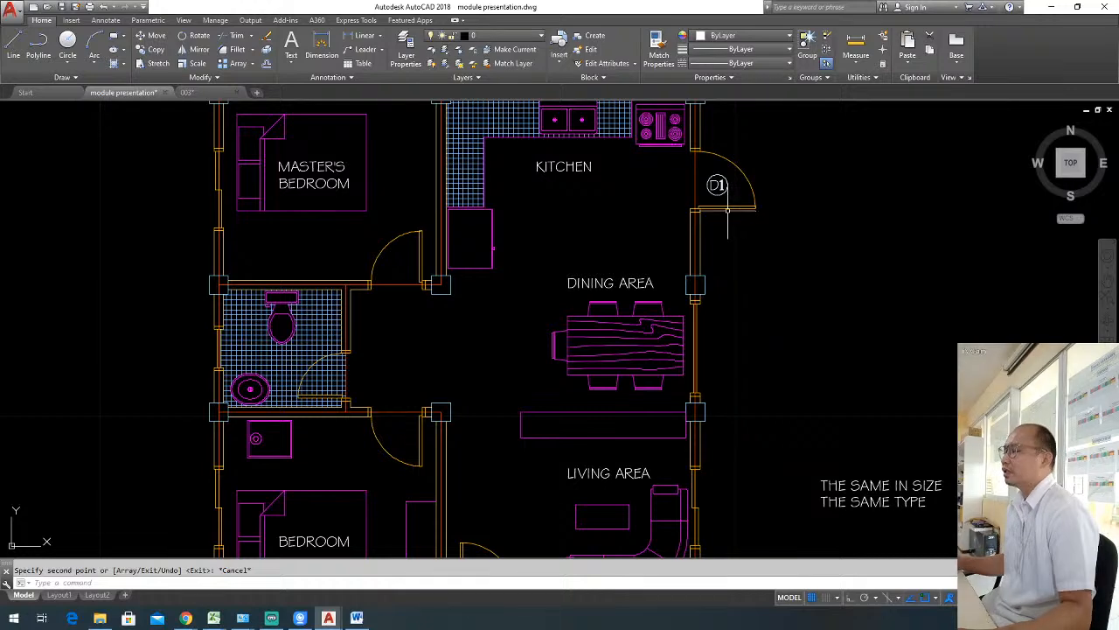
pyautogui.scroll(4, 727, 210)
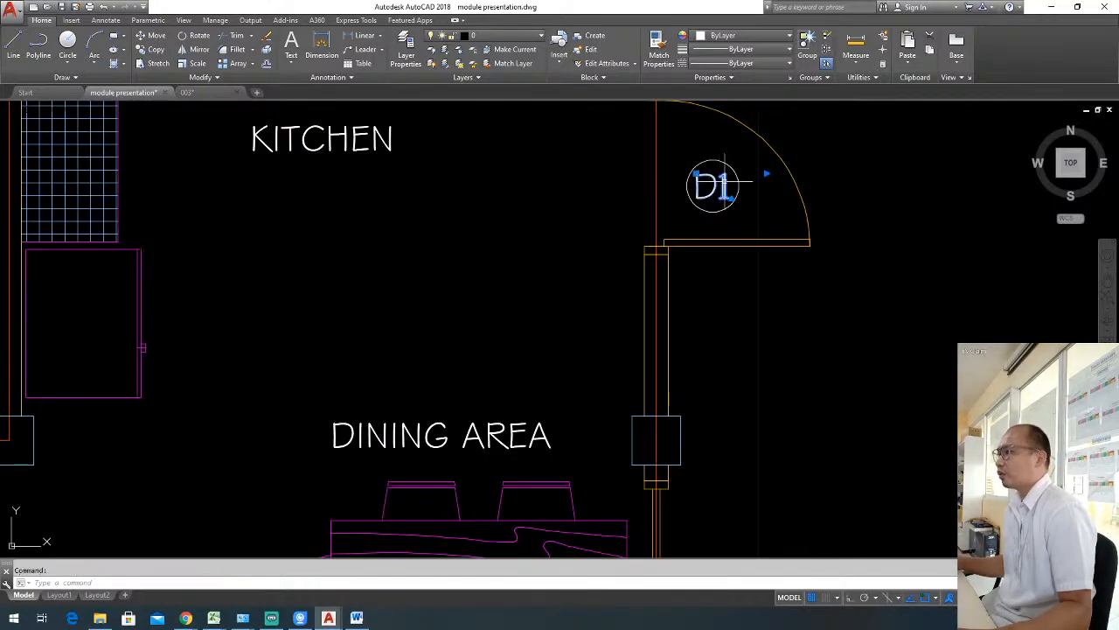
pyautogui.doubleClick(726, 194)
pyautogui.press('BackSpace')
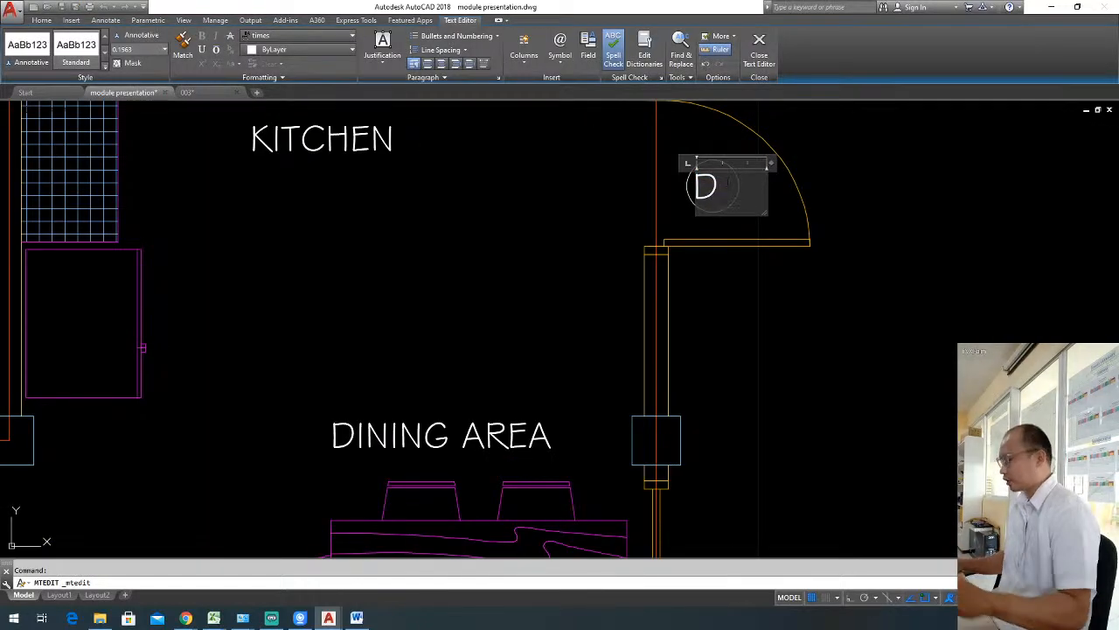
pyautogui.write('2')
pyautogui.click(805, 232)
# Copy the circled D2 label from the kitchen's exterior door into the swing of the lower bedroom's door.
pyautogui.scroll(-5, 784, 311)
pyautogui.scroll(2, 784, 311)
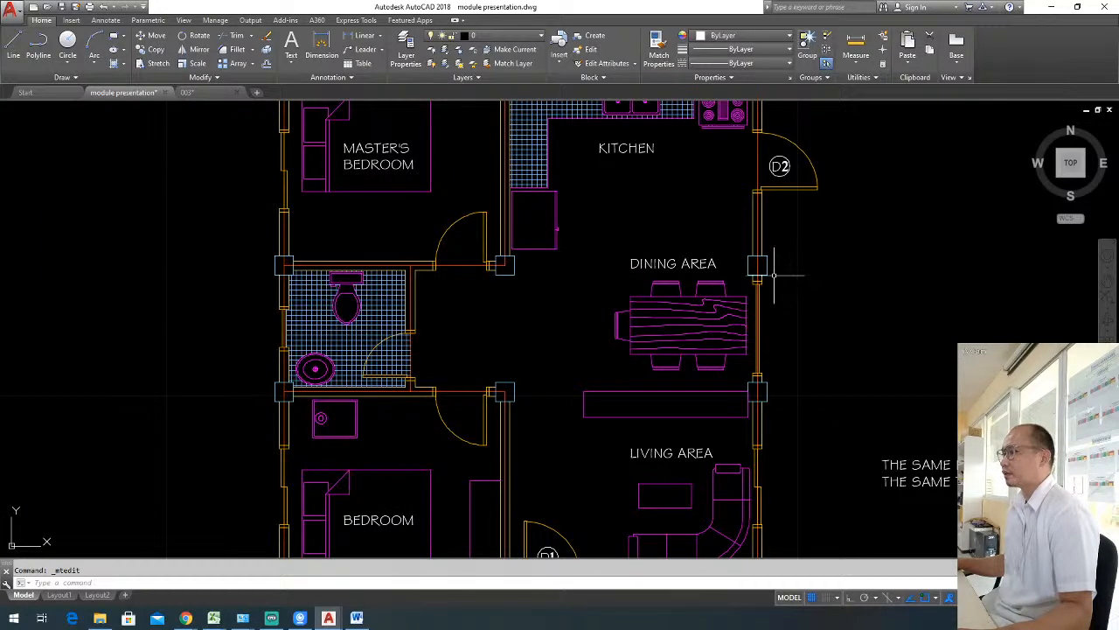
pyautogui.scroll(-2, 798, 237)
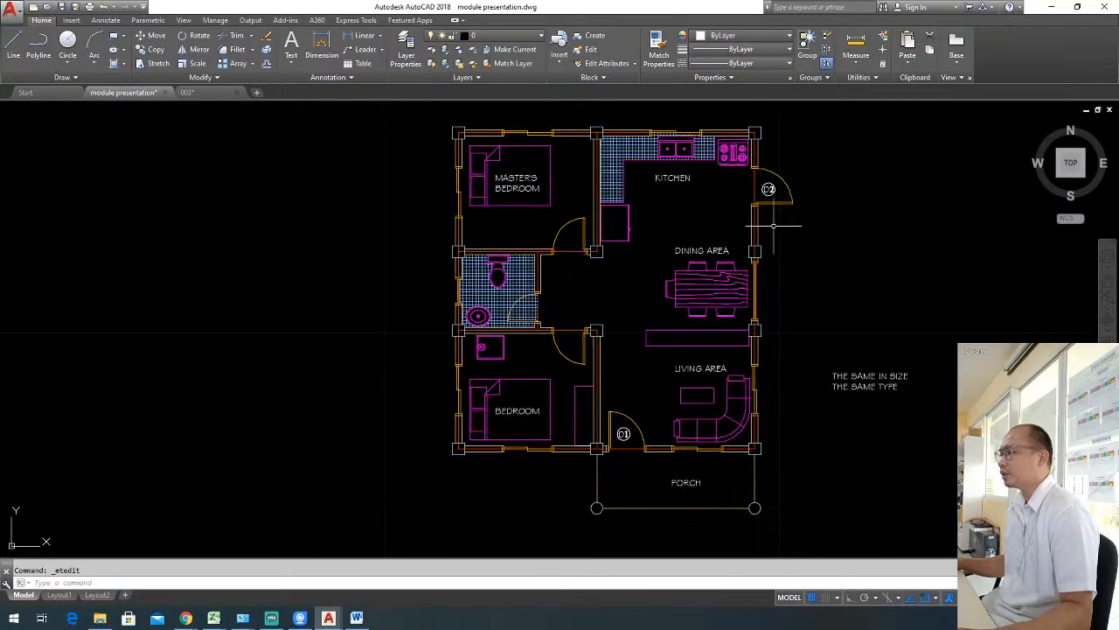
pyautogui.scroll(2, 798, 232)
pyautogui.click(770, 175)
pyautogui.write('co')
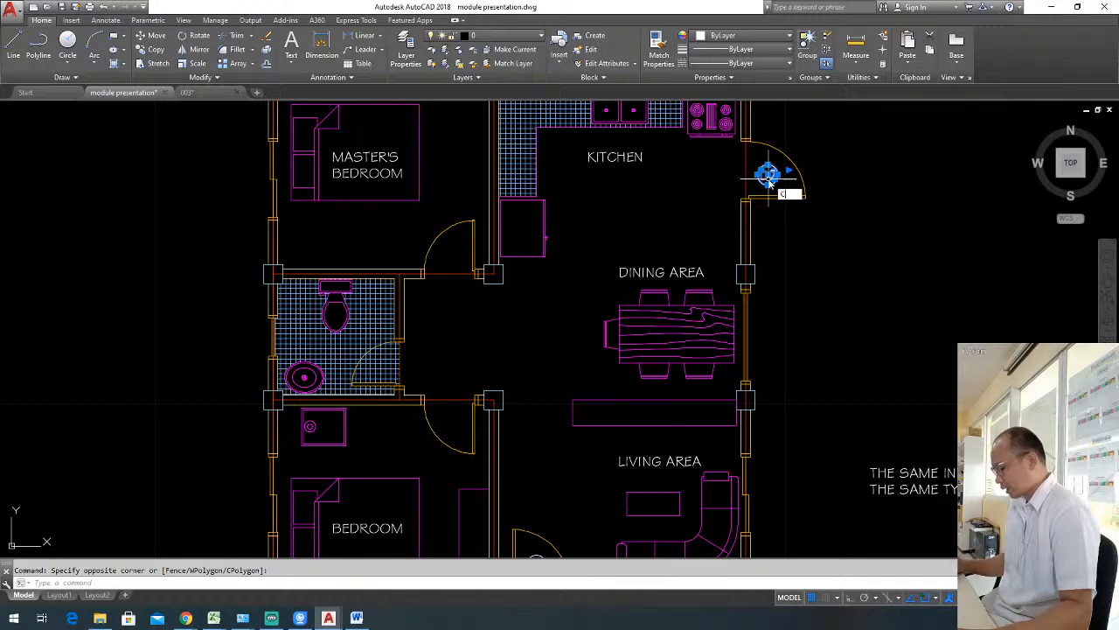
pyautogui.press('Return')
pyautogui.click(758, 187)
pyautogui.scroll(-2, 729, 208)
pyautogui.scroll(3, 560, 342)
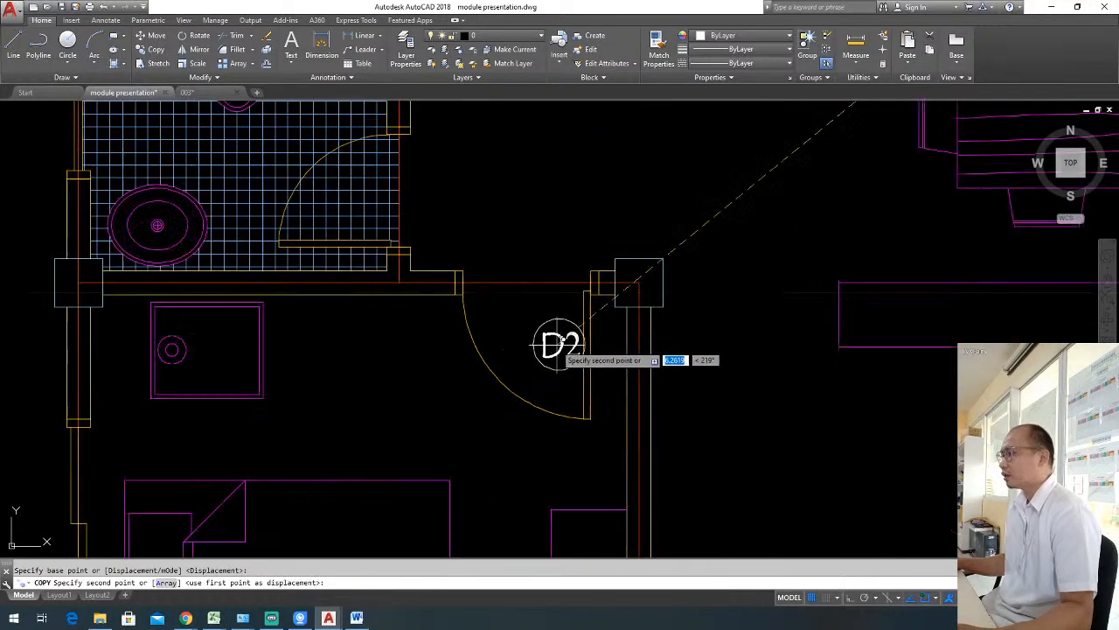
pyautogui.click(543, 341)
pyautogui.press('Escape')
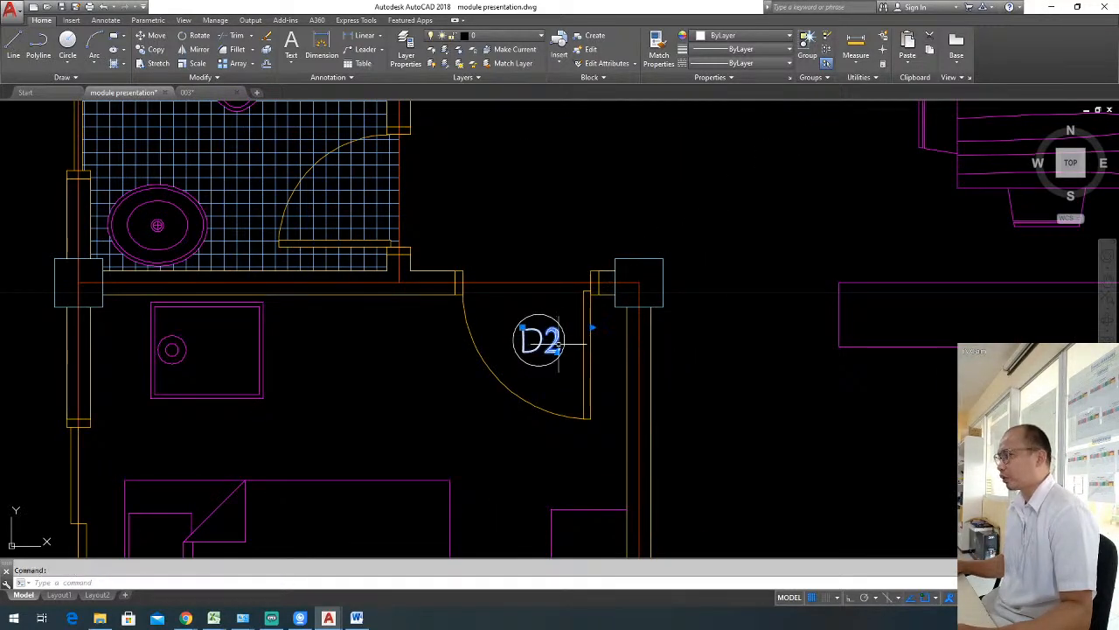
# Change the copied label at the lower bedroom's door to read D3.
pyautogui.doubleClick(549, 341)
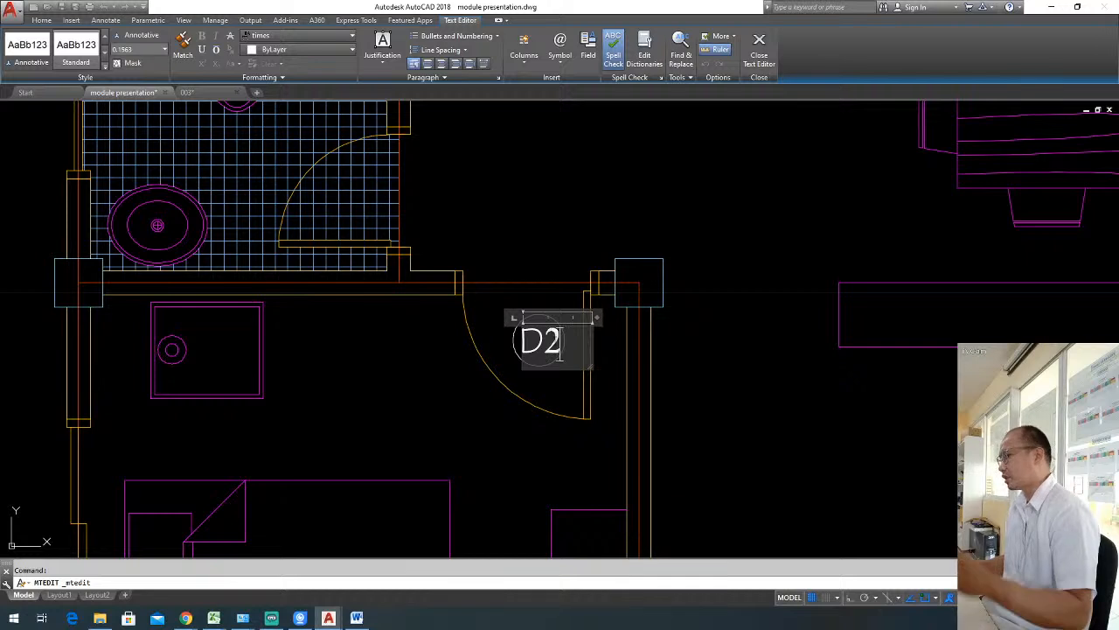
pyautogui.press('BackSpace')
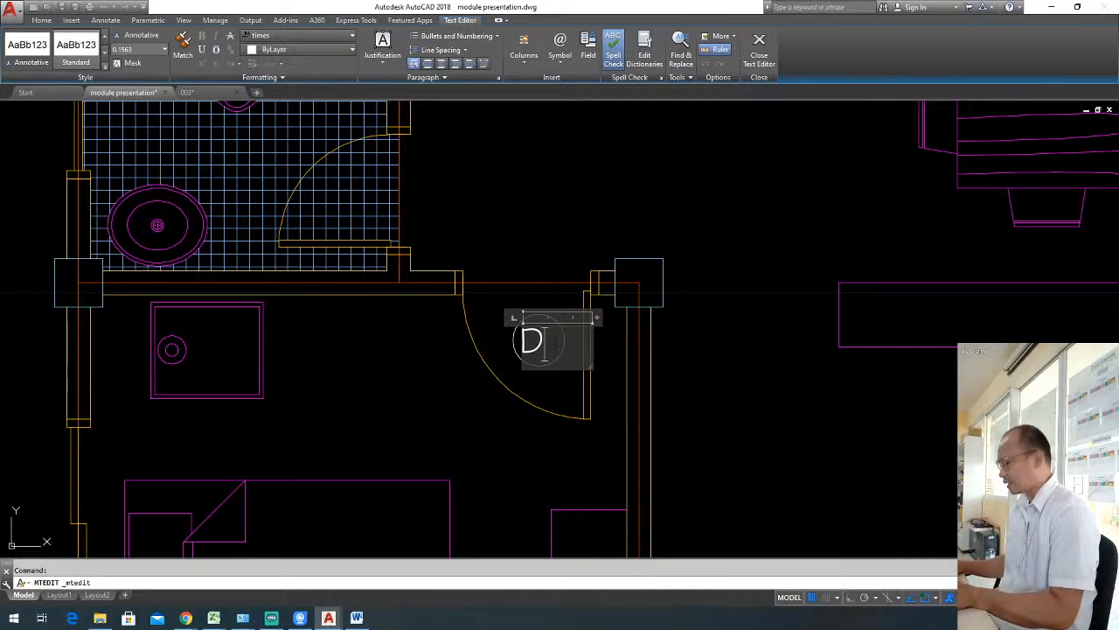
pyautogui.write('3')
pyautogui.click(559, 377)
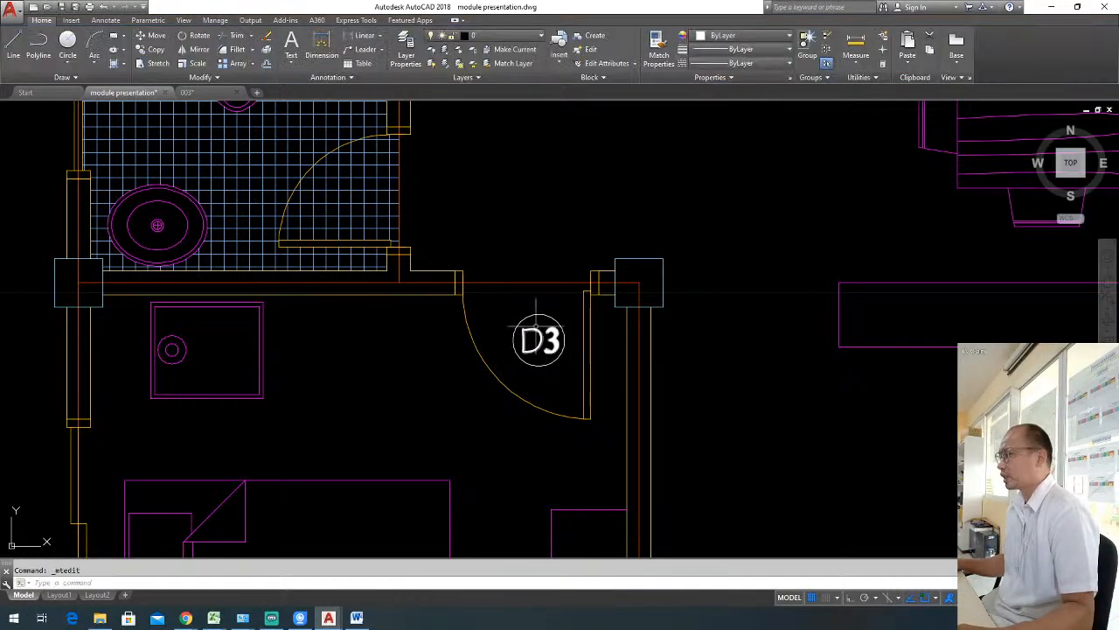
# Copy the circled D3 label from the lower bedroom's door into the swing of the master's bedroom door.
pyautogui.click(536, 338)
pyautogui.write('co')
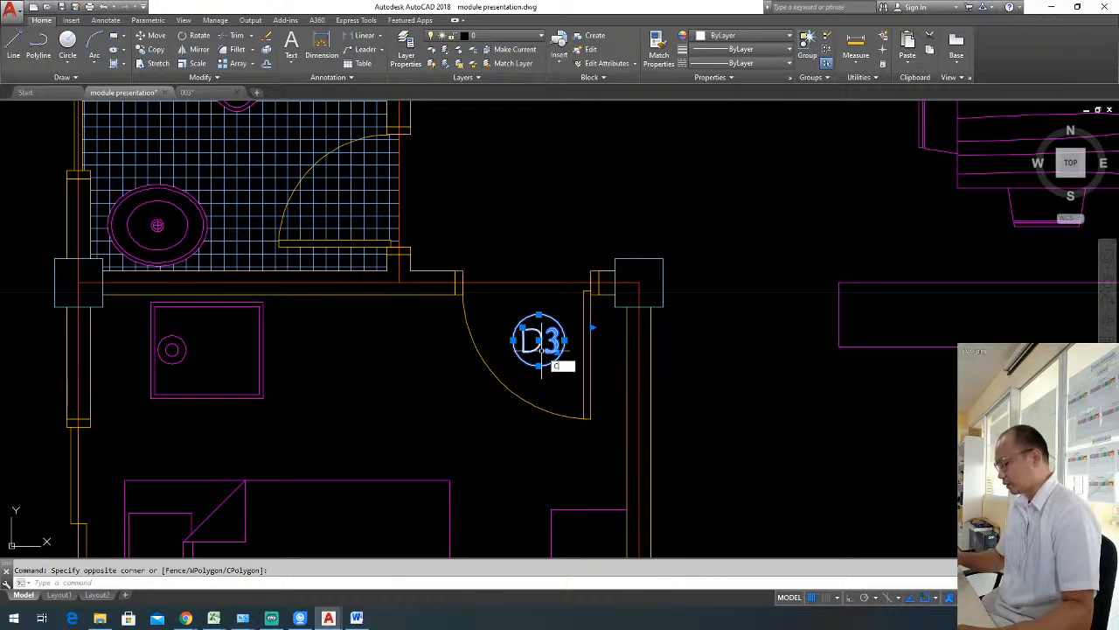
pyautogui.press('Return')
pyautogui.click(542, 350)
pyautogui.scroll(-5, 546, 340)
pyautogui.scroll(5, 546, 185)
pyautogui.click(525, 202)
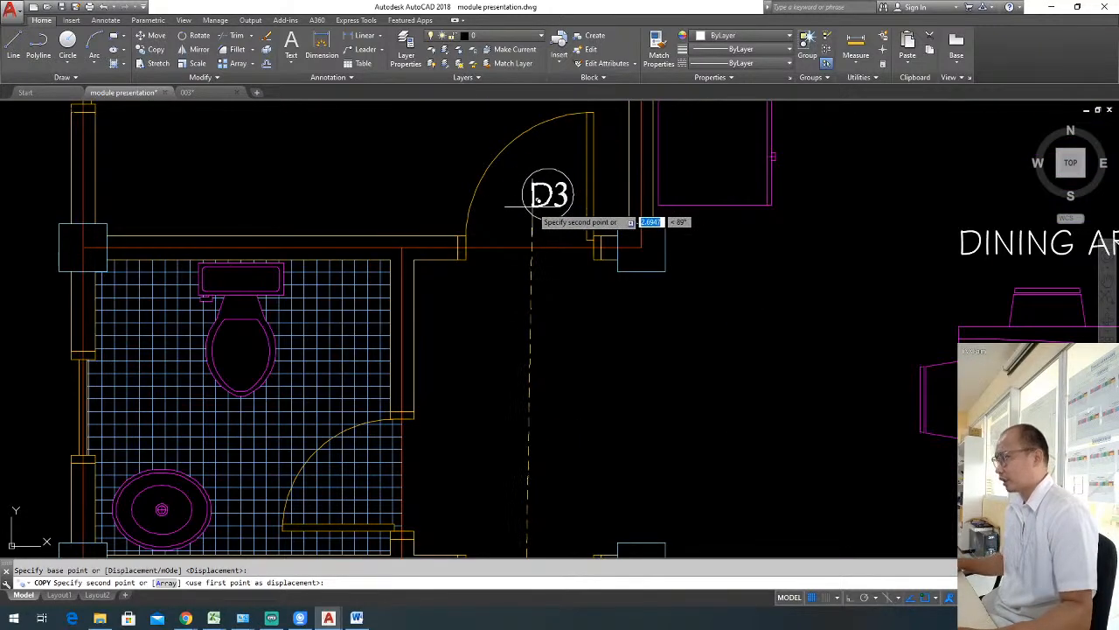
pyautogui.press('Escape')
# Copy the circled D3 label from the master's bedroom door to just outside the bathroom door opening.
pyautogui.click(555, 225)
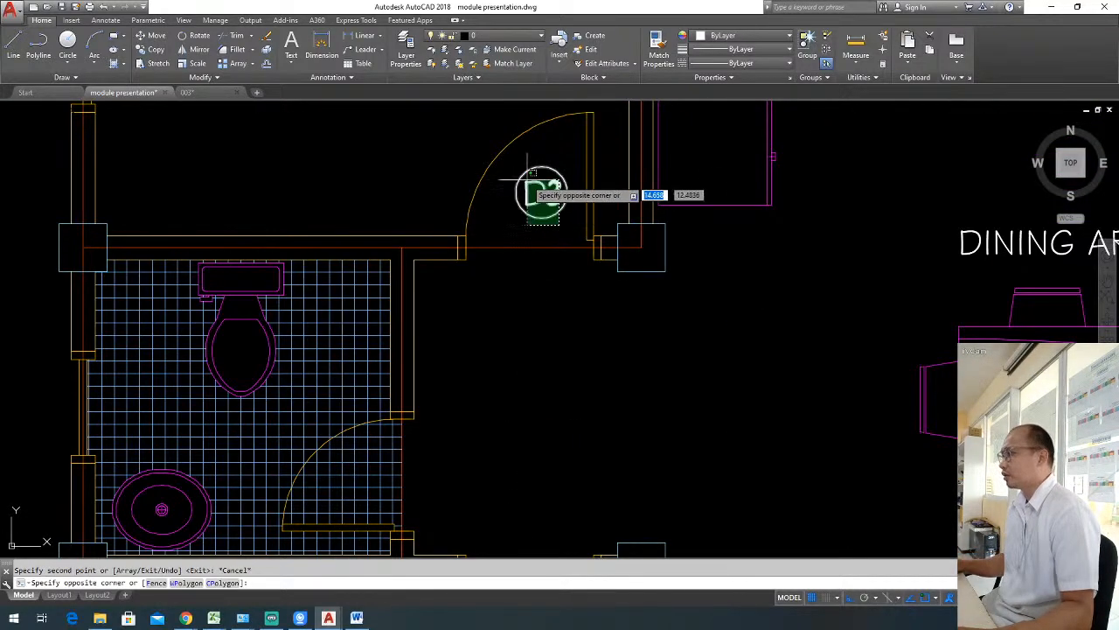
pyautogui.click(502, 156)
pyautogui.write('co')
pyautogui.press('Return')
pyautogui.click(545, 188)
pyautogui.scroll(-3, 533, 245)
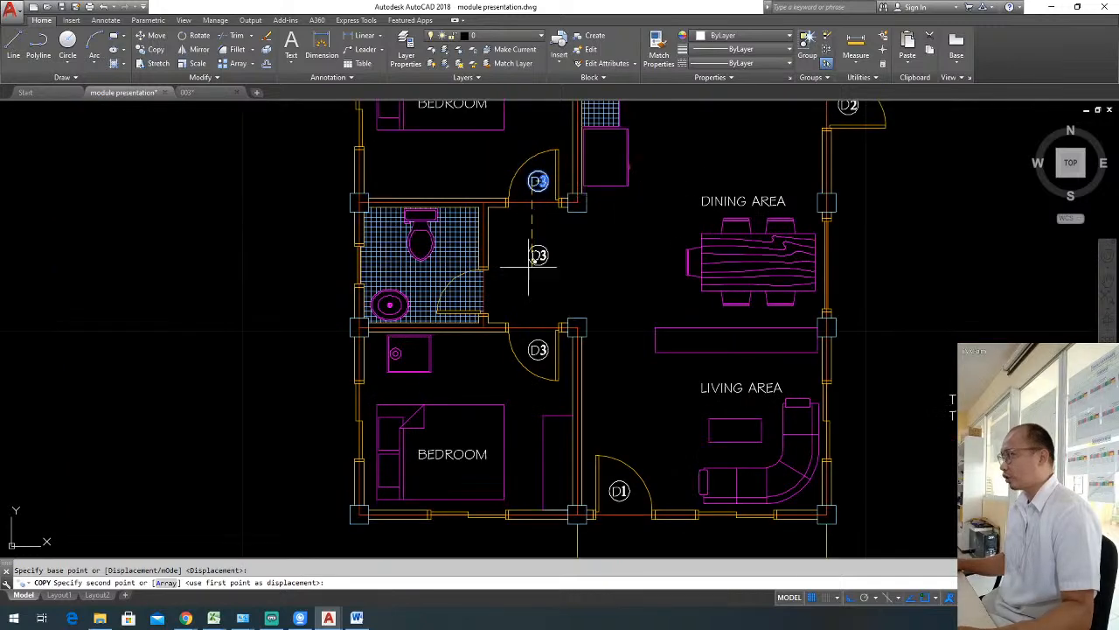
pyautogui.scroll(1, 479, 290)
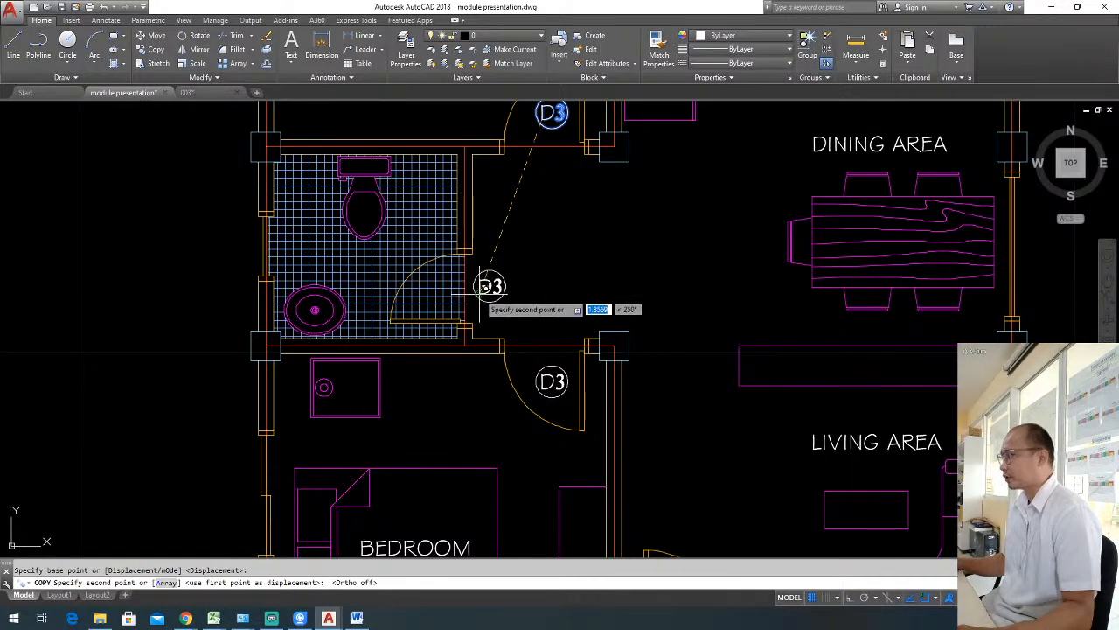
pyautogui.click(479, 290)
# Change the circled label beside the bathroom door to read D4.
pyautogui.scroll(2, 481, 287)
pyautogui.doubleClick(494, 285)
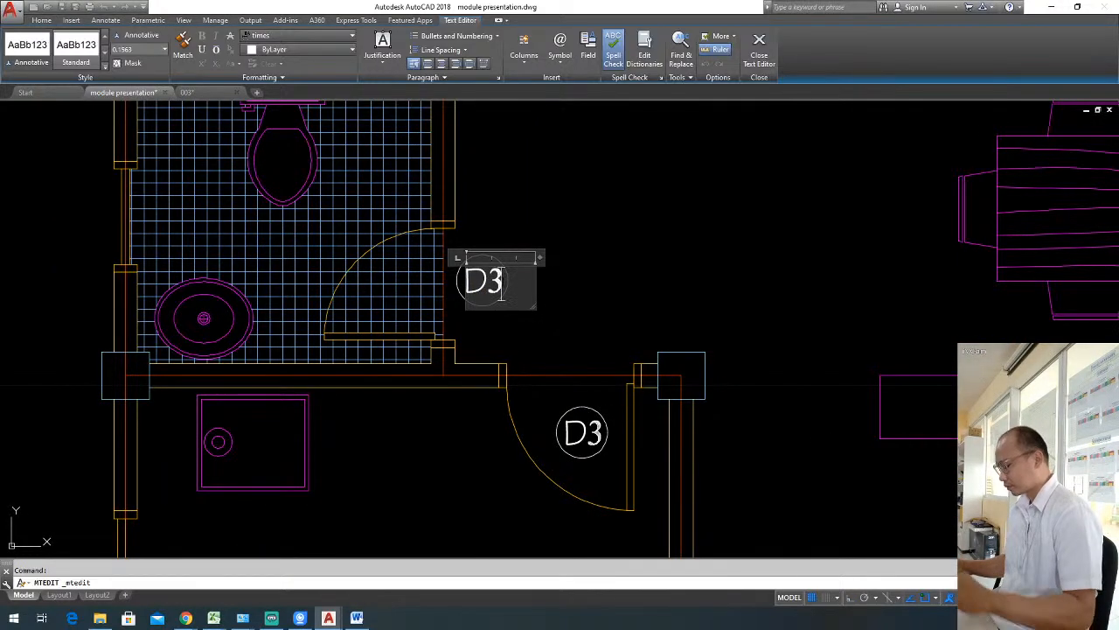
pyautogui.press('BackSpace')
pyautogui.write('4')
pyautogui.click(602, 289)
pyautogui.scroll(-3, 597, 294)
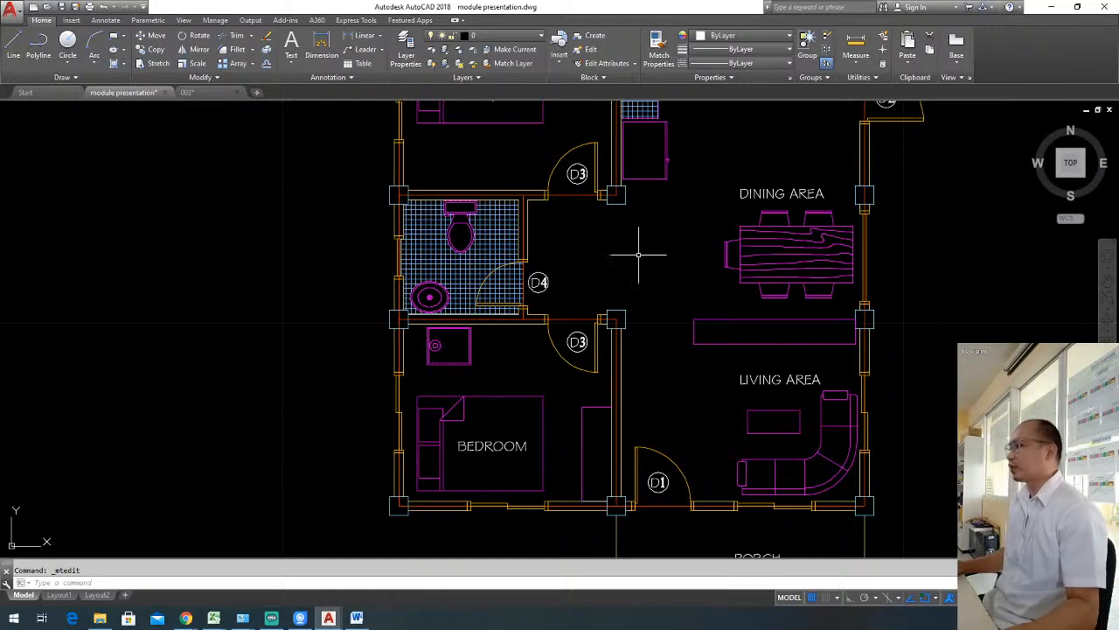
pyautogui.moveTo(641, 255)
pyautogui.mouseDown(button='middle')
pyautogui.moveTo(588, 277)
pyautogui.moveTo(571, 308)
pyautogui.mouseUp(button='middle')
pyautogui.moveTo(783, 243)
pyautogui.mouseDown(button='middle')
pyautogui.moveTo(706, 325)
pyautogui.moveTo(706, 314)
pyautogui.mouseUp(button='middle')
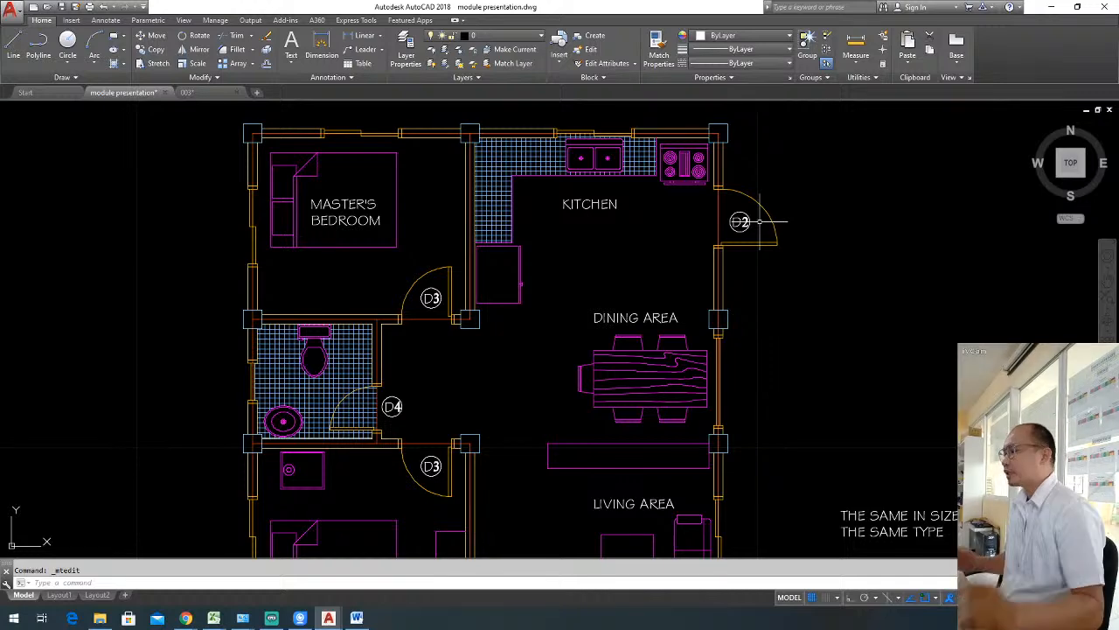
pyautogui.click(758, 229)
pyautogui.click(742, 222)
pyautogui.press('Escape')
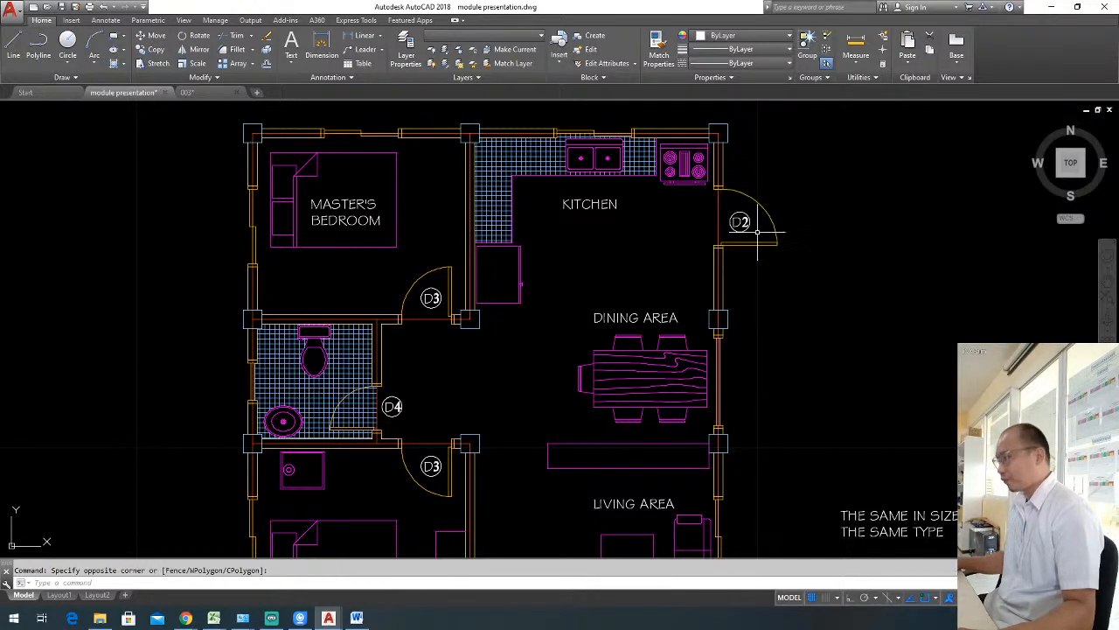
# Copy the circled D2 label from the kitchen's exterior door to just below the living area's front window.
pyautogui.click(760, 229)
pyautogui.click(740, 222)
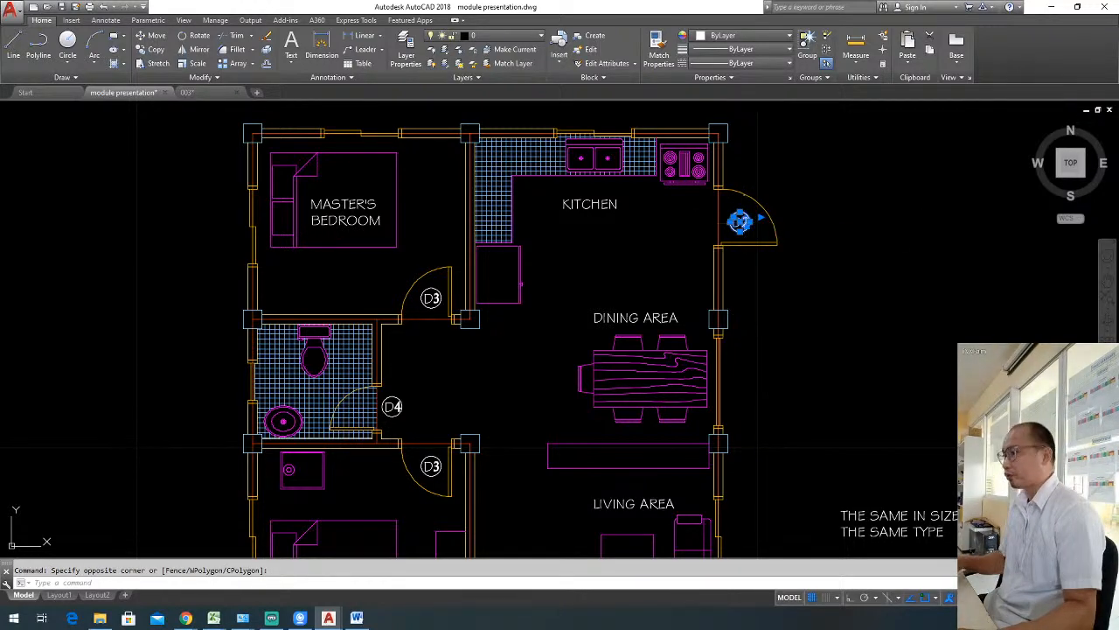
pyautogui.write('co')
pyautogui.press('Return')
pyautogui.click(739, 222)
pyautogui.scroll(-4, 795, 187)
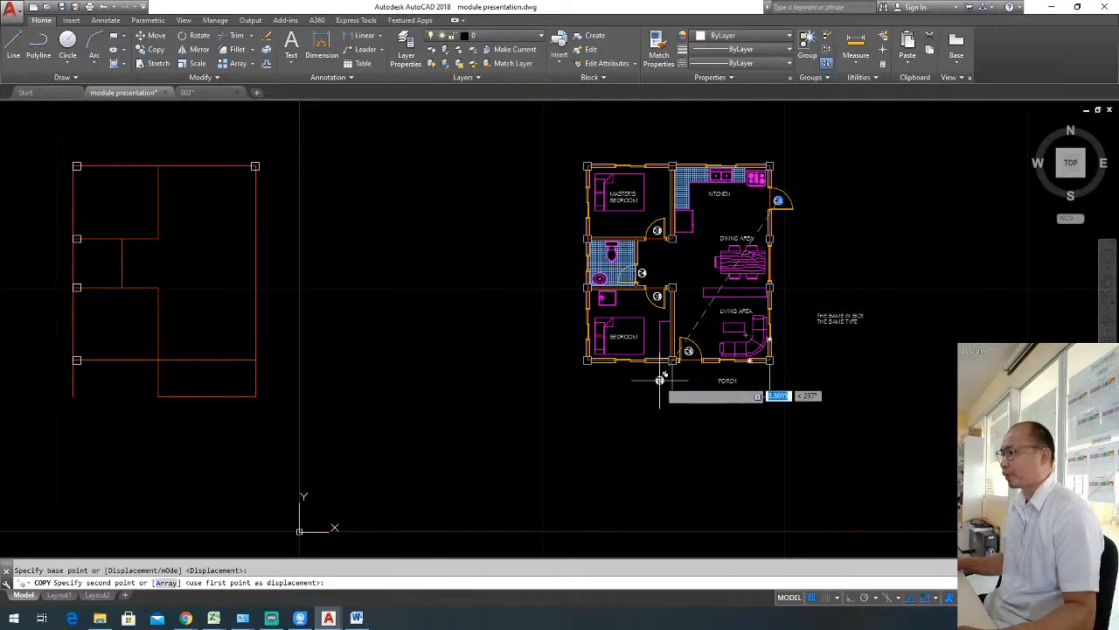
pyautogui.scroll(4, 662, 374)
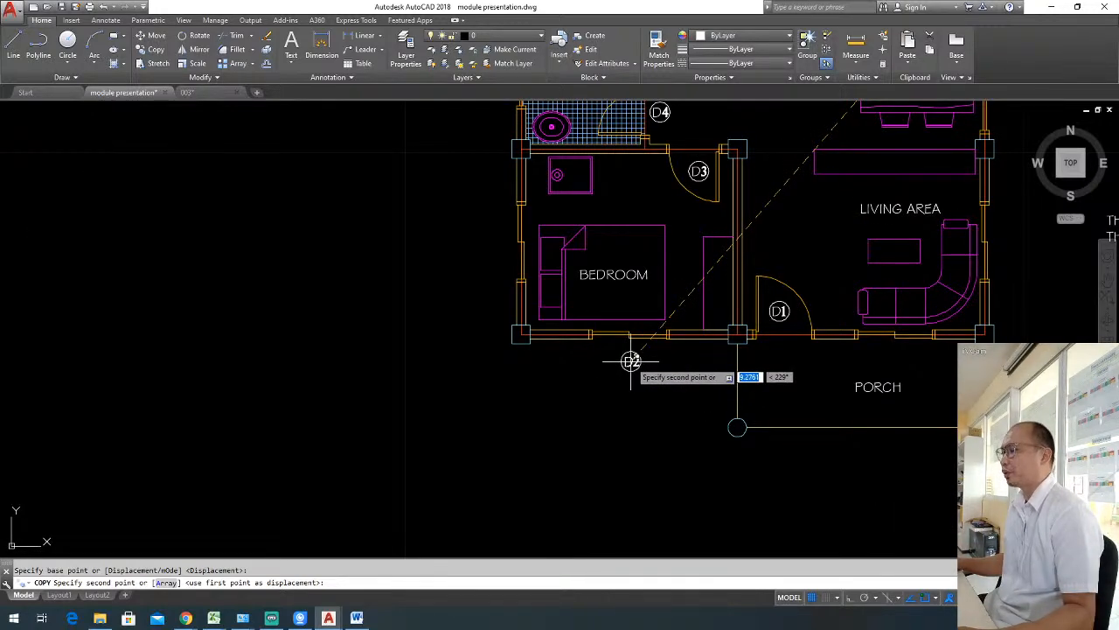
pyautogui.moveTo(873, 362); pyautogui.dragTo(773, 371, button='middle')
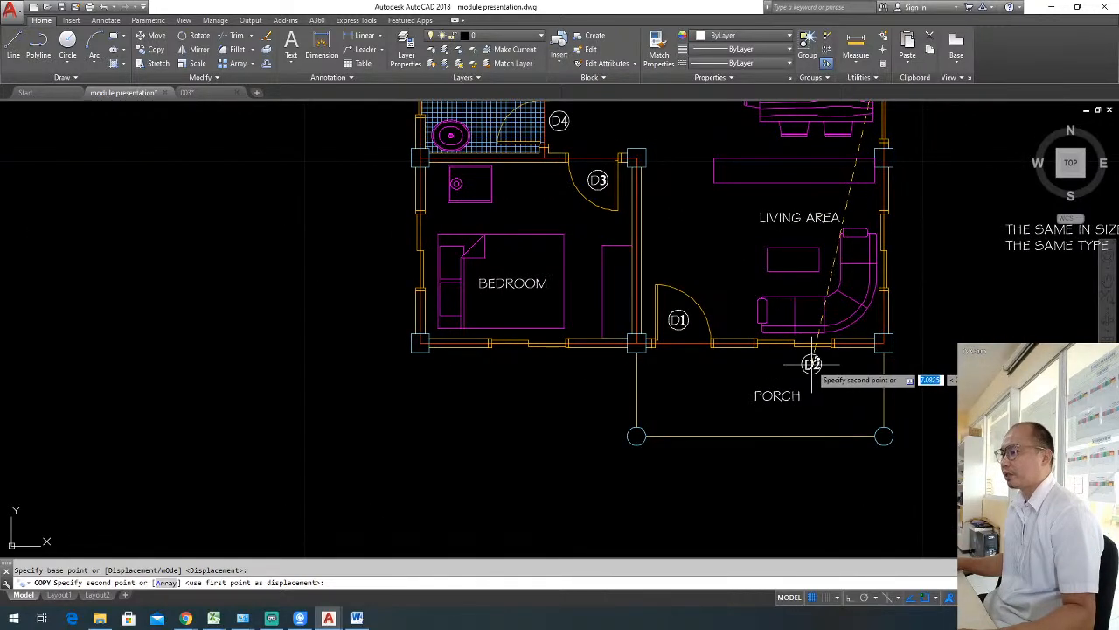
pyautogui.scroll(2, 812, 365)
pyautogui.click(795, 364)
pyautogui.press('Escape')
# Try to add a linear dimension across the width of the living area's front window.
pyautogui.moveTo(840, 364); pyautogui.dragTo(801, 375, button='middle')
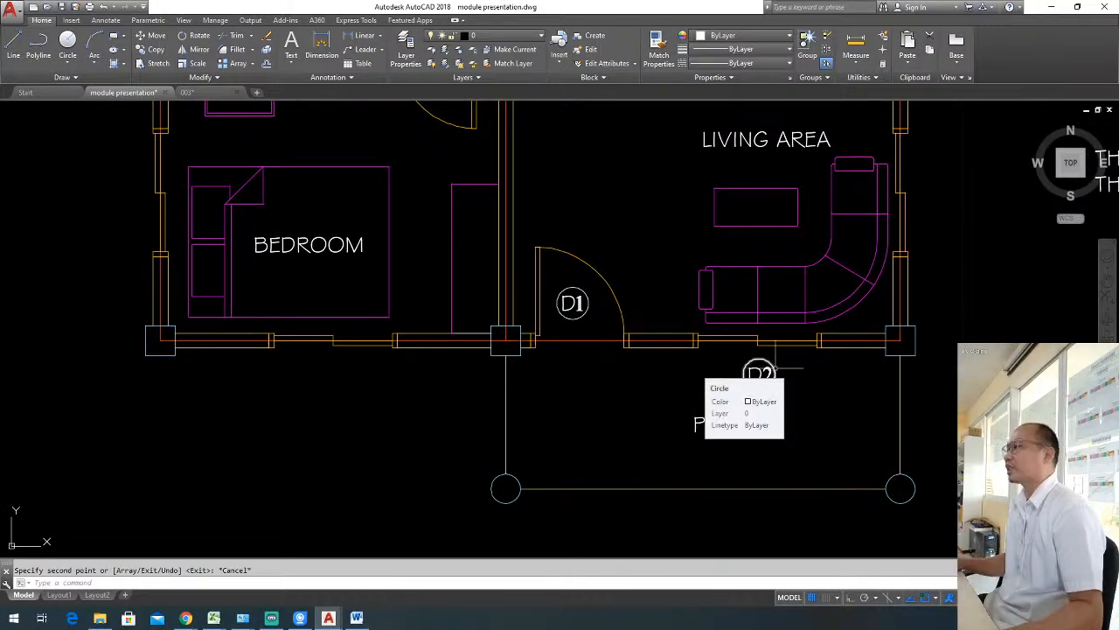
pyautogui.click(362, 35)
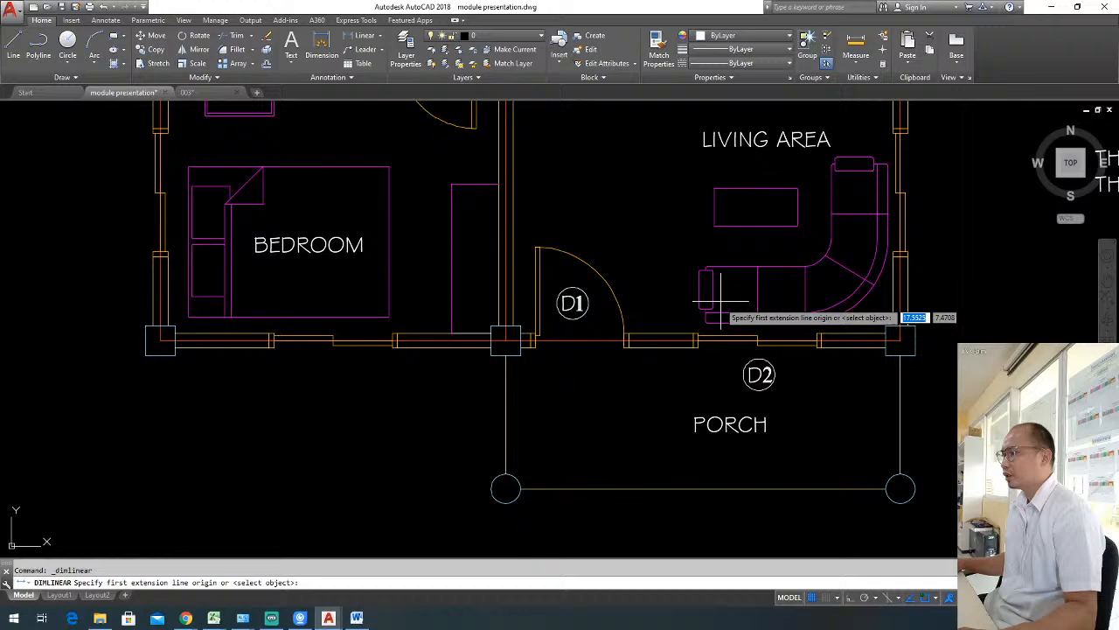
pyautogui.click(697, 343)
pyautogui.click(819, 342)
pyautogui.scroll(-4, 797, 356)
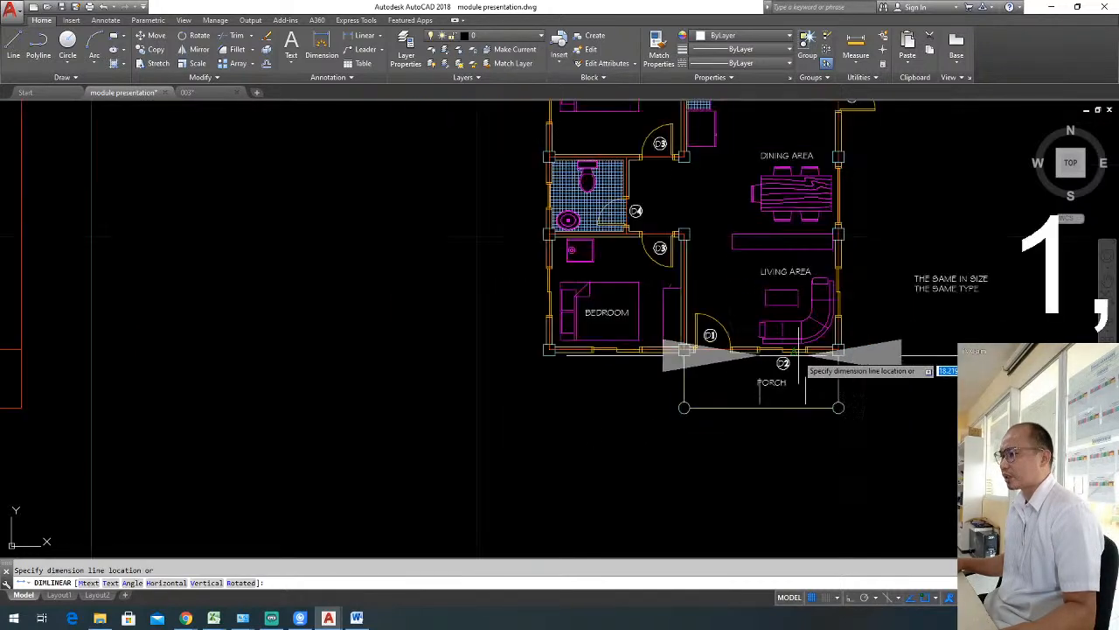
pyautogui.moveTo(791, 366)
pyautogui.mouseDown(button='middle')
pyautogui.moveTo(490, 351)
pyautogui.moveTo(657, 393)
pyautogui.moveTo(650, 402)
pyautogui.moveTo(710, 422)
pyautogui.mouseUp(button='middle')
pyautogui.press('Escape')
pyautogui.scroll(4, 513, 333)
pyautogui.press('Escape')
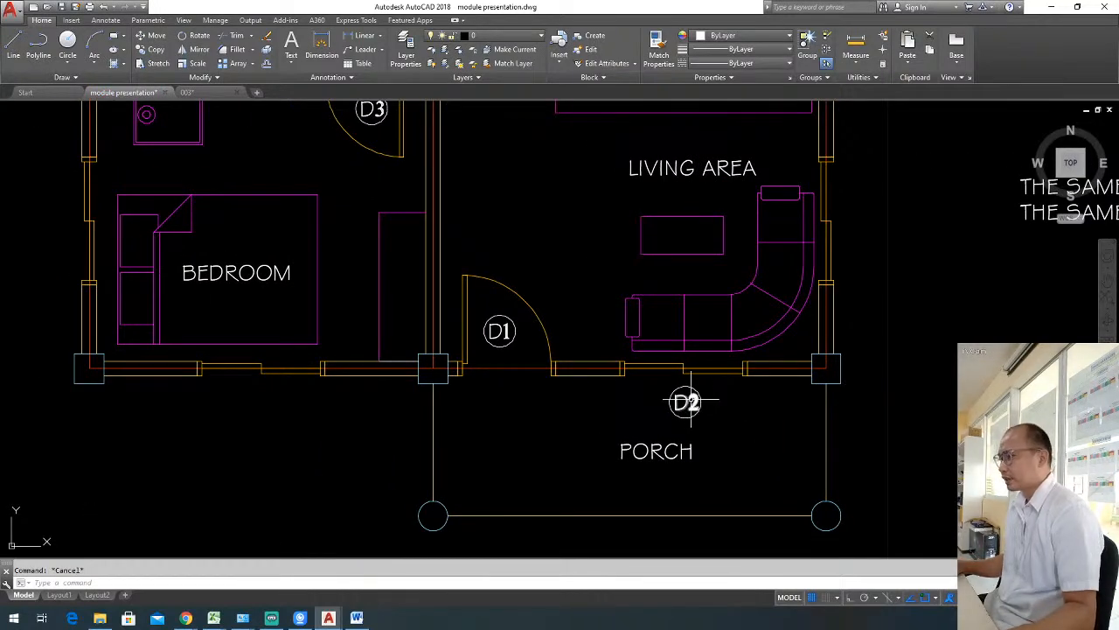
# Change the circled label below the living area's front window to read W1.
pyautogui.click(691, 401)
pyautogui.doubleClick(691, 402)
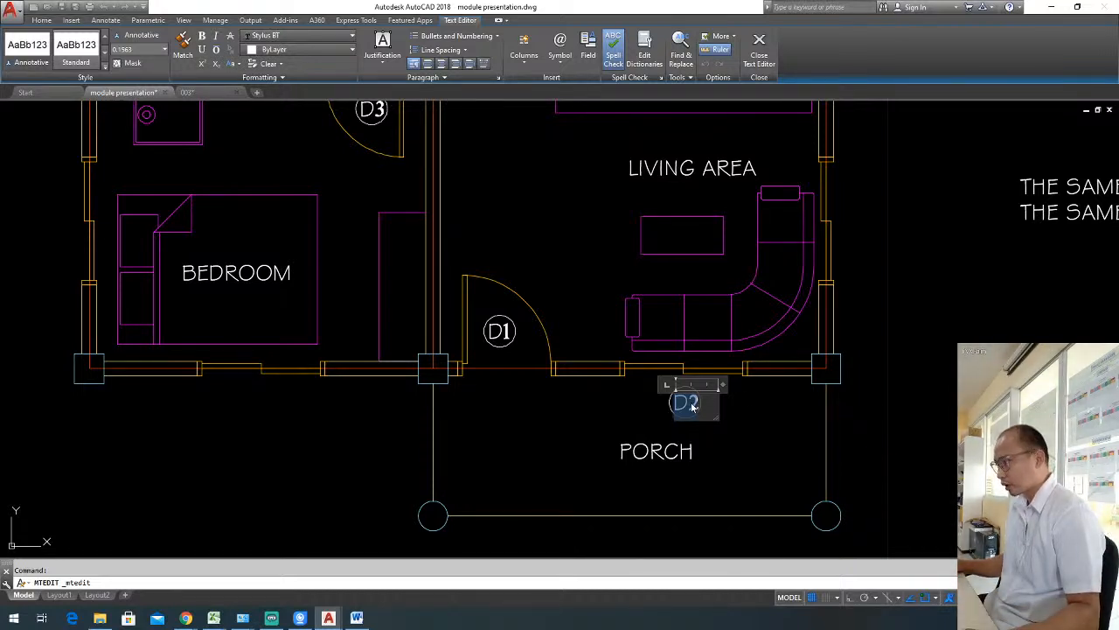
pyautogui.press('BackSpace')
pyautogui.write('W')
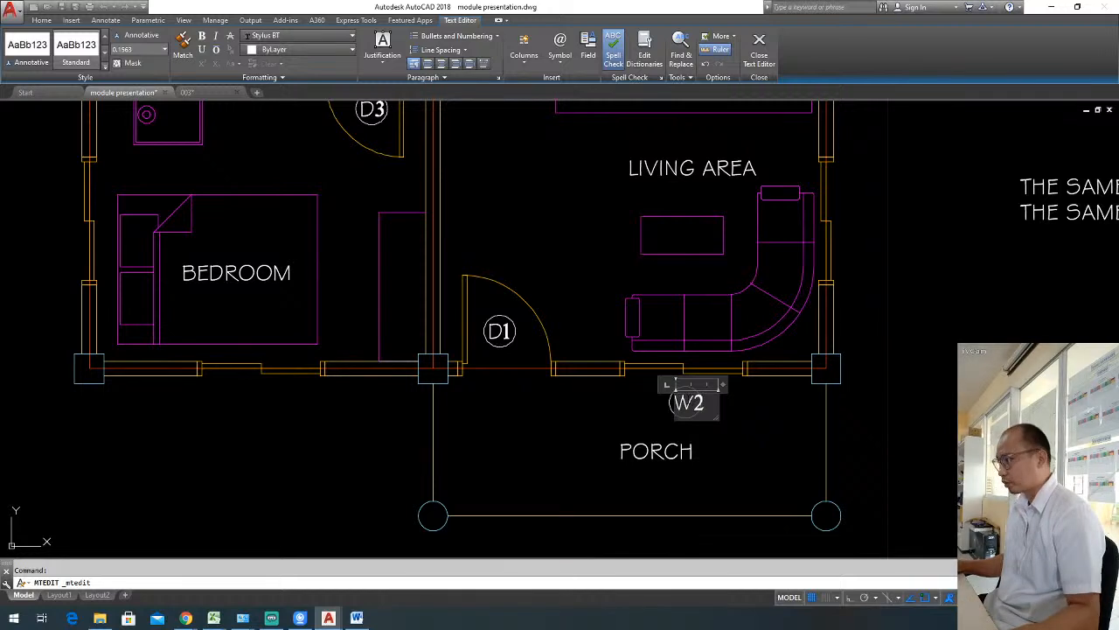
pyautogui.press('Delete')
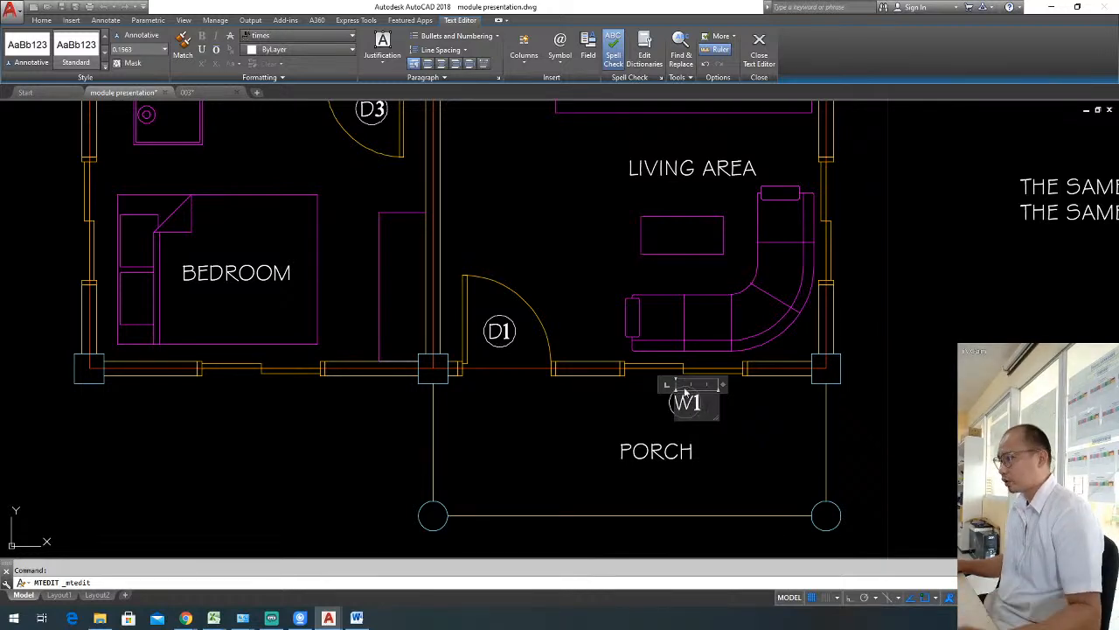
pyautogui.click(745, 425)
# Move the W1 text slightly left so that it is centred inside its circle.
pyautogui.scroll(2, 717, 411)
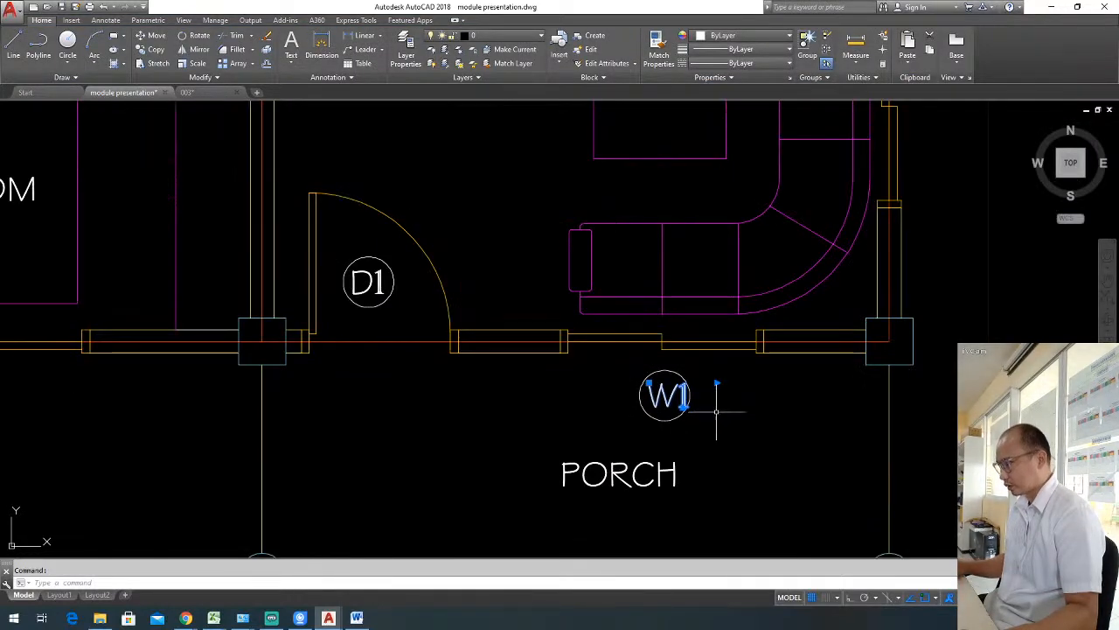
pyautogui.write('m')
pyautogui.press('Return')
pyautogui.click(724, 398)
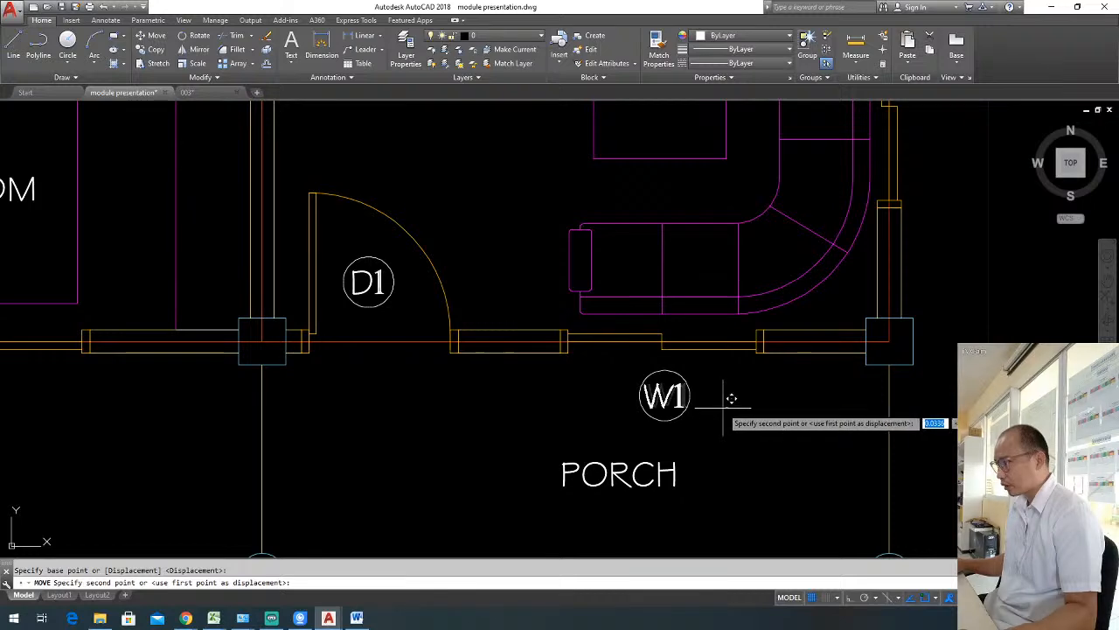
pyautogui.scroll(-4, 717, 393)
pyautogui.moveTo(712, 394); pyautogui.dragTo(662, 422, button='middle')
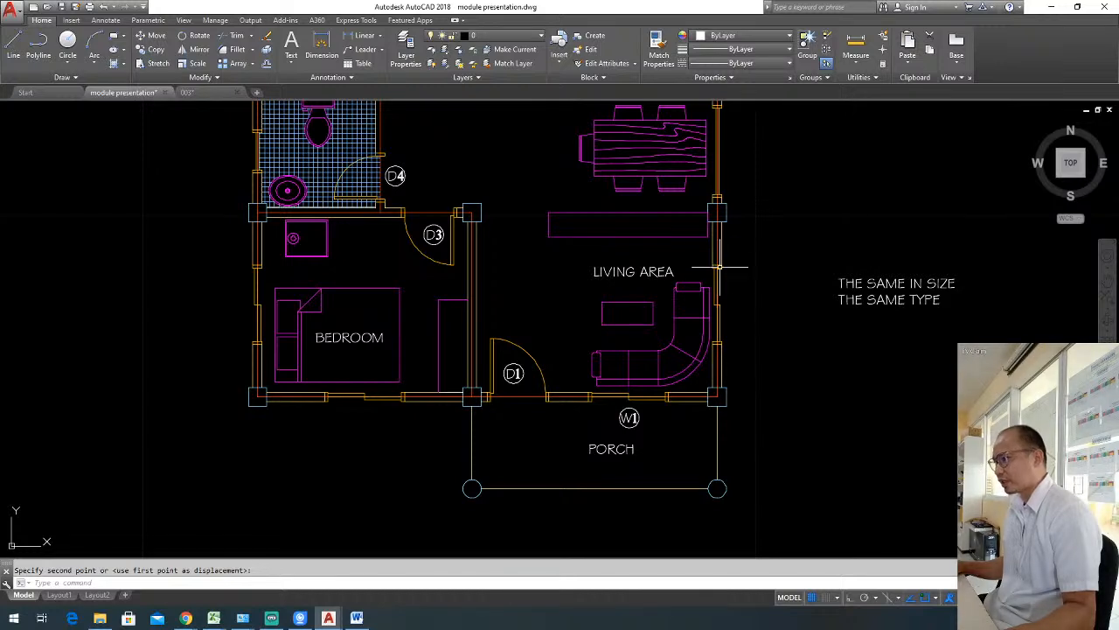
# Copy the circled W1 label from below the living area's front window to outside the living area's east window.
pyautogui.click(645, 418)
pyautogui.click(627, 423)
pyautogui.write('c')
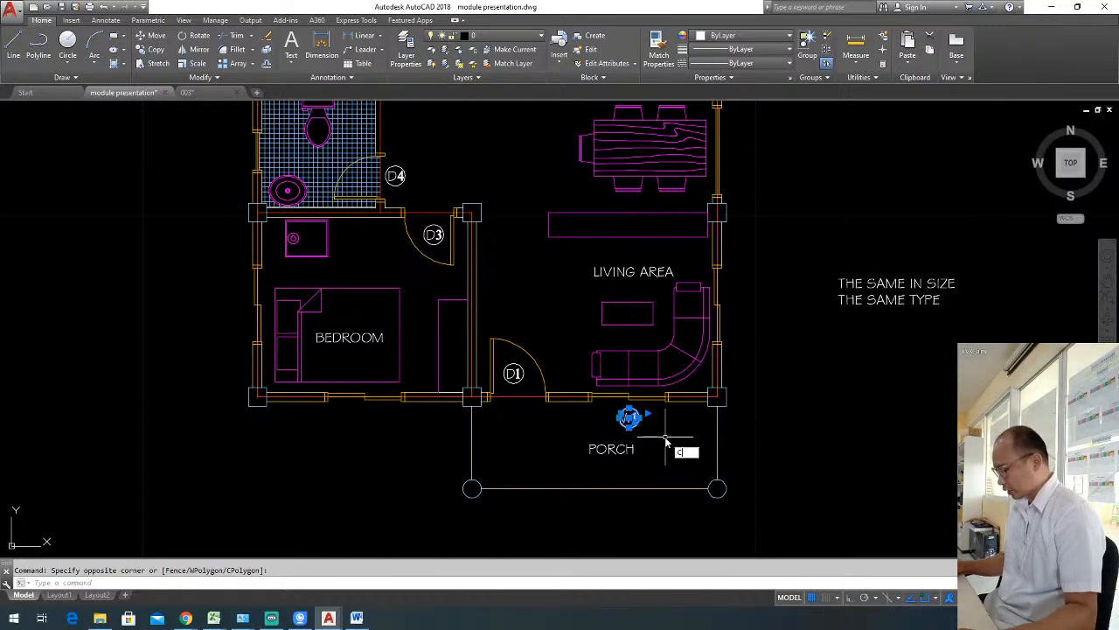
pyautogui.write('o')
pyautogui.press('Return')
pyautogui.click(663, 434)
pyautogui.click(771, 321)
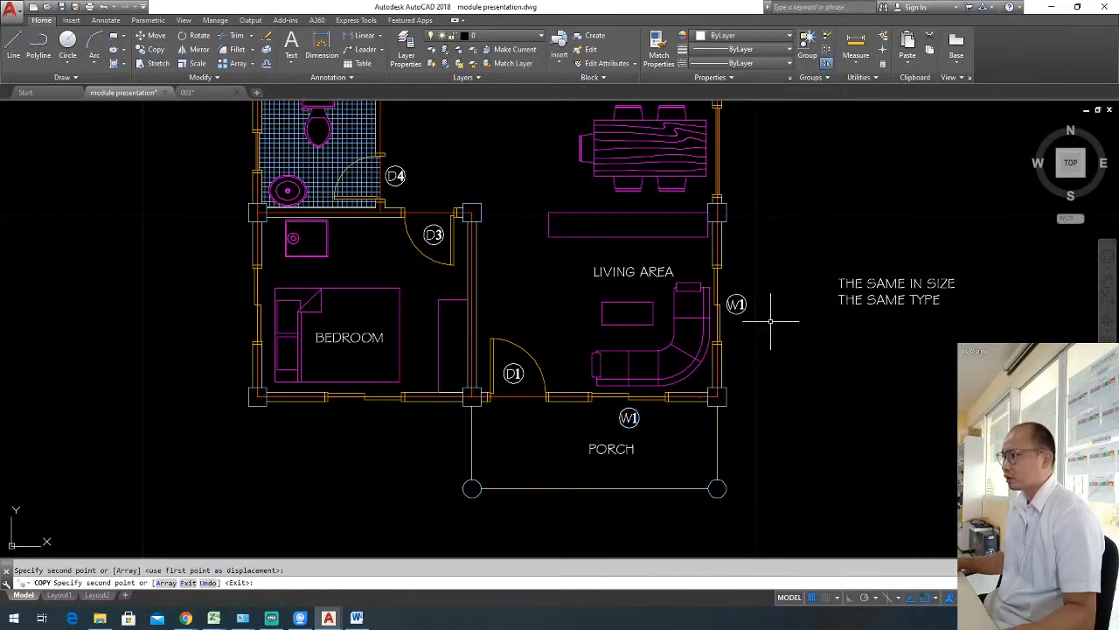
pyautogui.press('Escape')
# Copy the living area's east W1 label to the front and west windows of the lower bedroom.
pyautogui.click(762, 333)
pyautogui.click(738, 289)
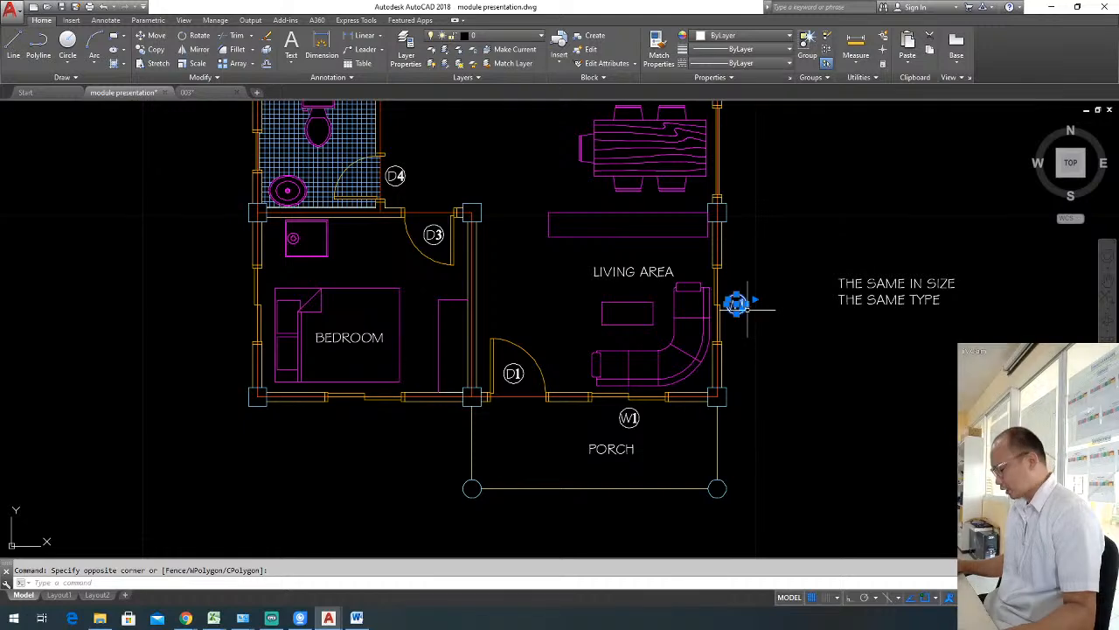
pyautogui.write('co')
pyautogui.press('Return')
pyautogui.click(736, 312)
pyautogui.moveTo(454, 467); pyautogui.dragTo(541, 446, button='middle')
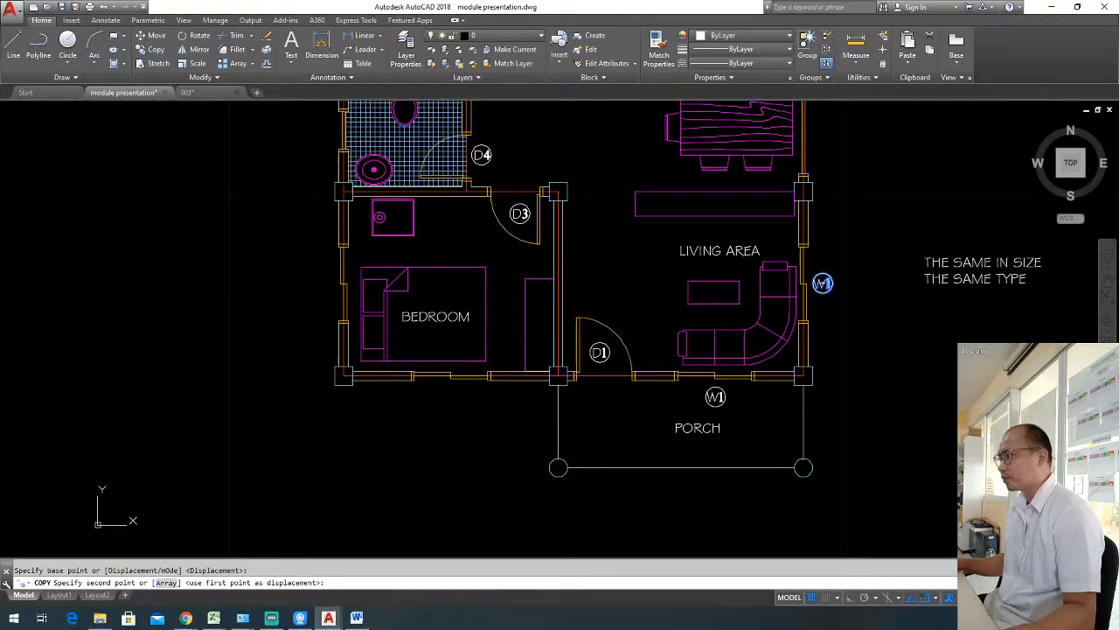
pyautogui.click(451, 405)
pyautogui.moveTo(380, 422); pyautogui.dragTo(436, 454, button='middle')
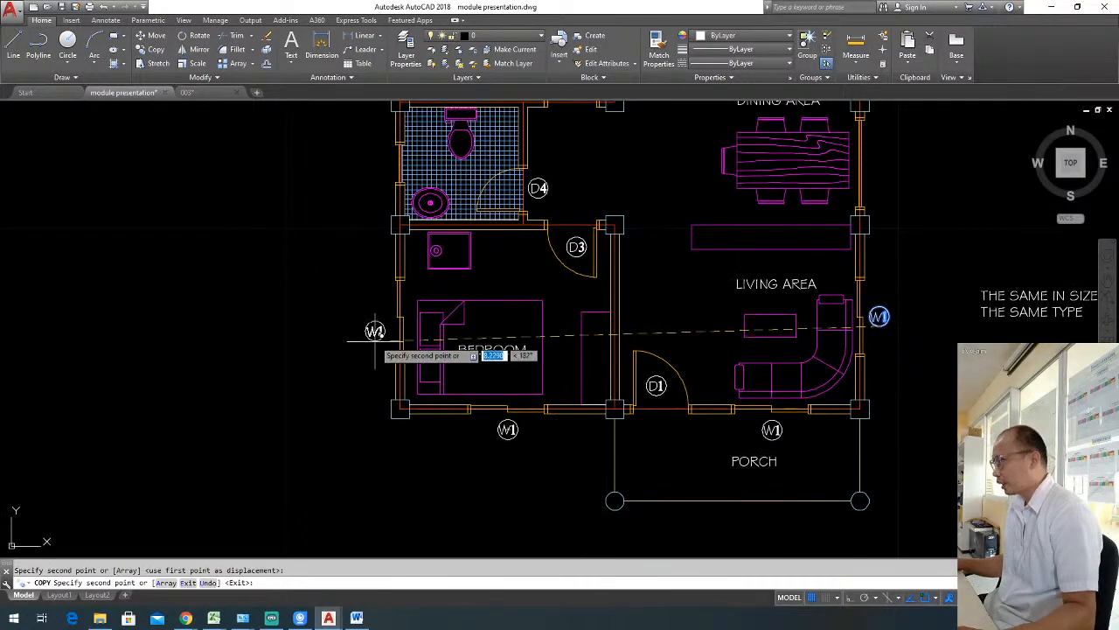
pyautogui.click(381, 334)
# Place further copies of the W1 label outside the master's bedroom's west and north windows.
pyautogui.moveTo(381, 334); pyautogui.dragTo(386, 442, button='middle')
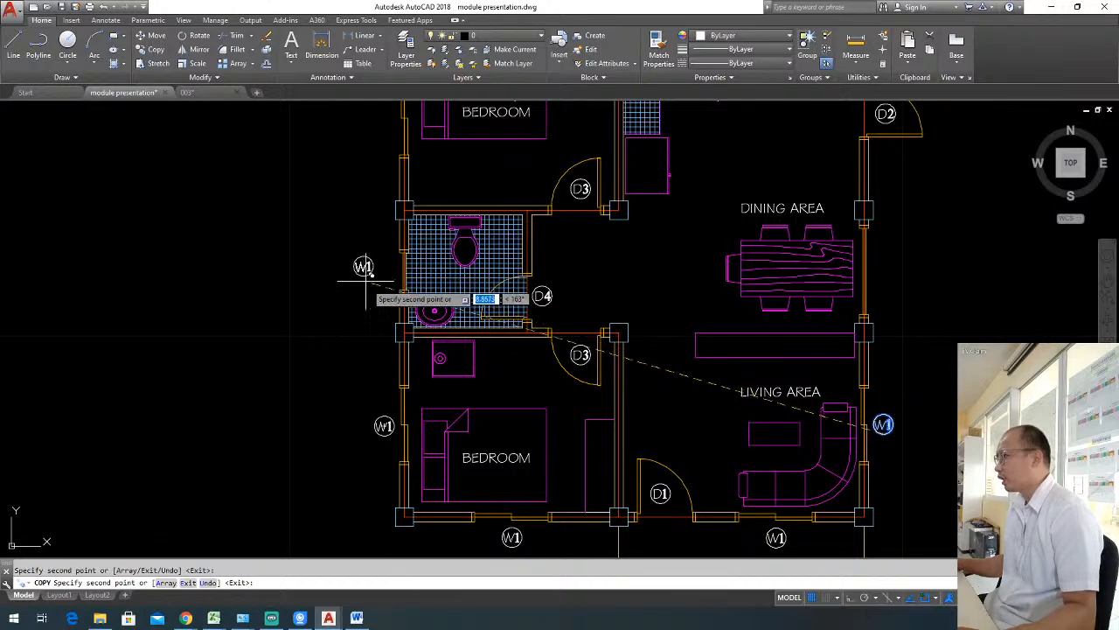
pyautogui.moveTo(376, 292); pyautogui.dragTo(383, 384, button='middle')
pyautogui.click(389, 215)
pyautogui.moveTo(408, 216); pyautogui.dragTo(359, 302, button='middle')
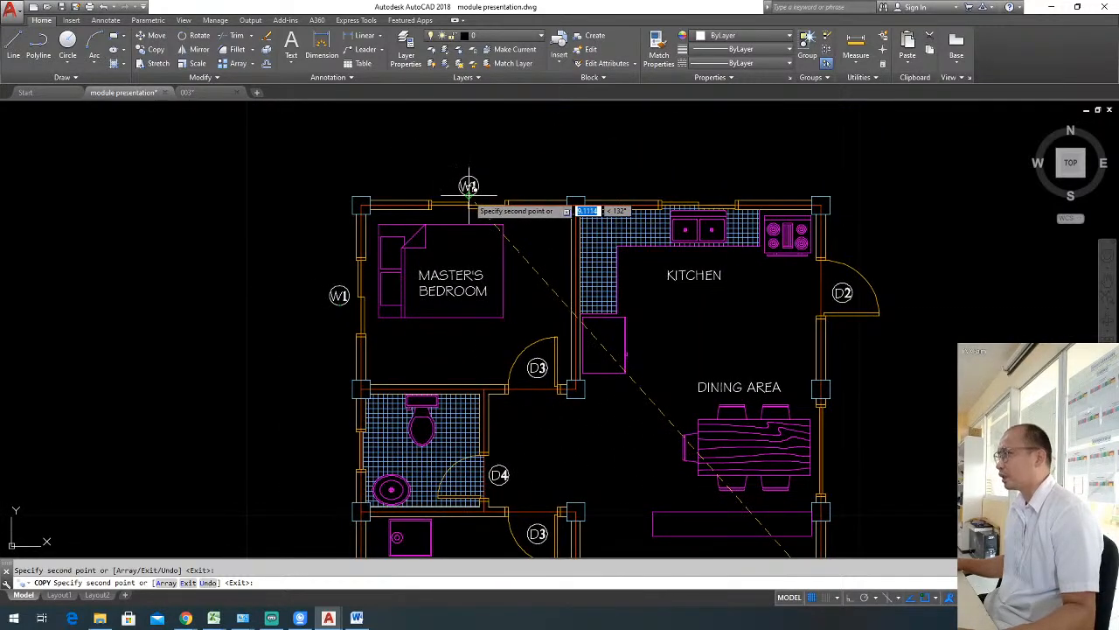
pyautogui.click(469, 185)
pyautogui.press('Escape')
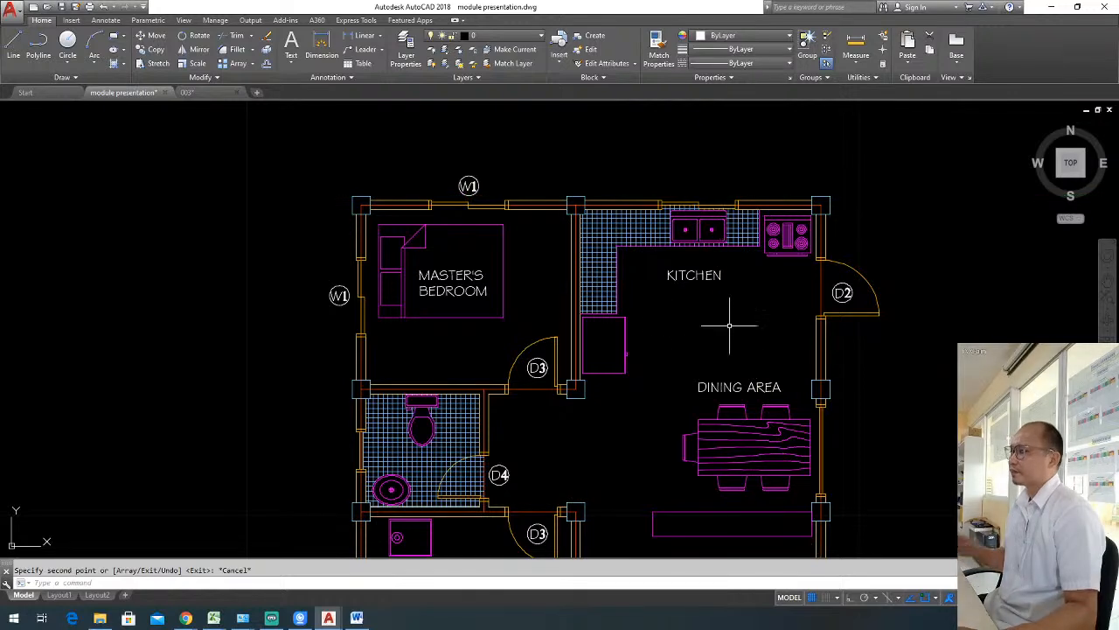
pyautogui.moveTo(544, 208); pyautogui.dragTo(508, 240, button='middle')
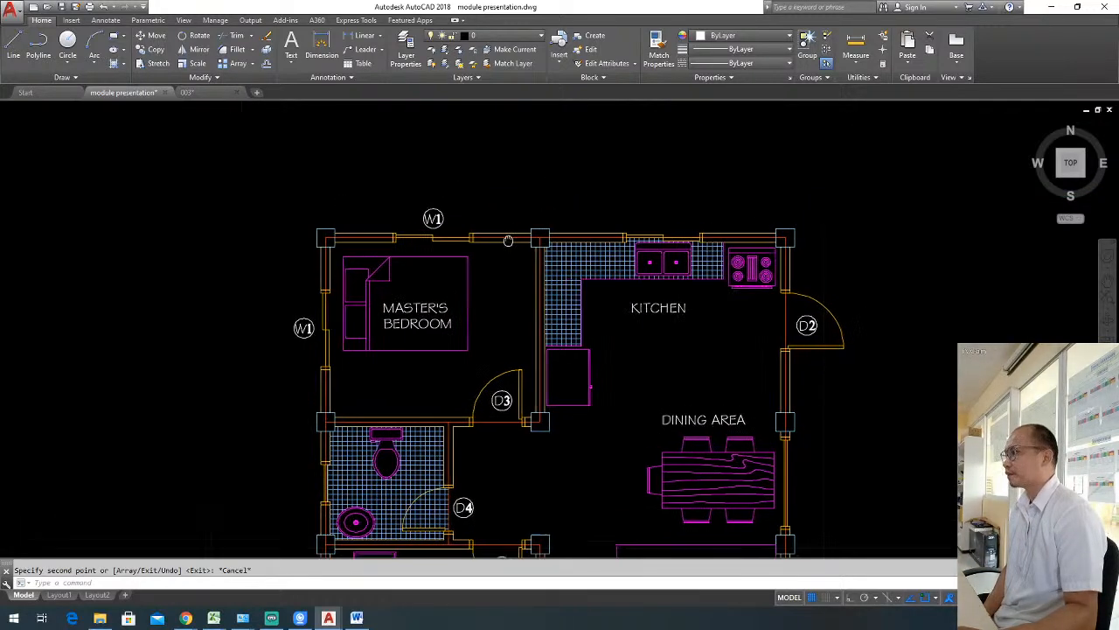
pyautogui.scroll(4, 508, 240)
pyautogui.scroll(-3, 589, 242)
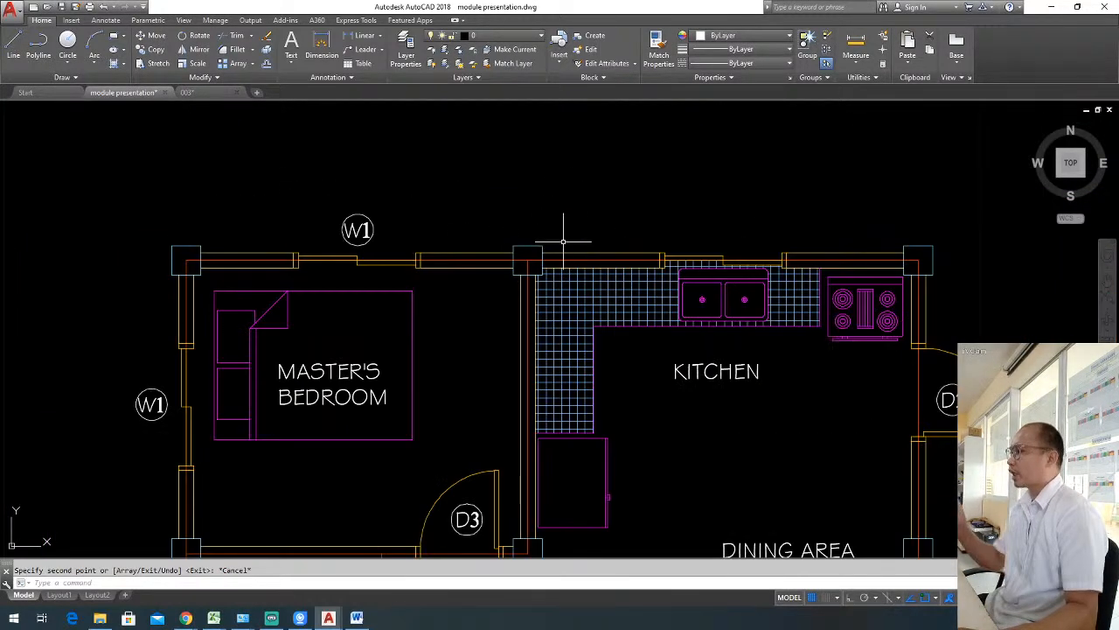
pyautogui.scroll(1, 570, 233)
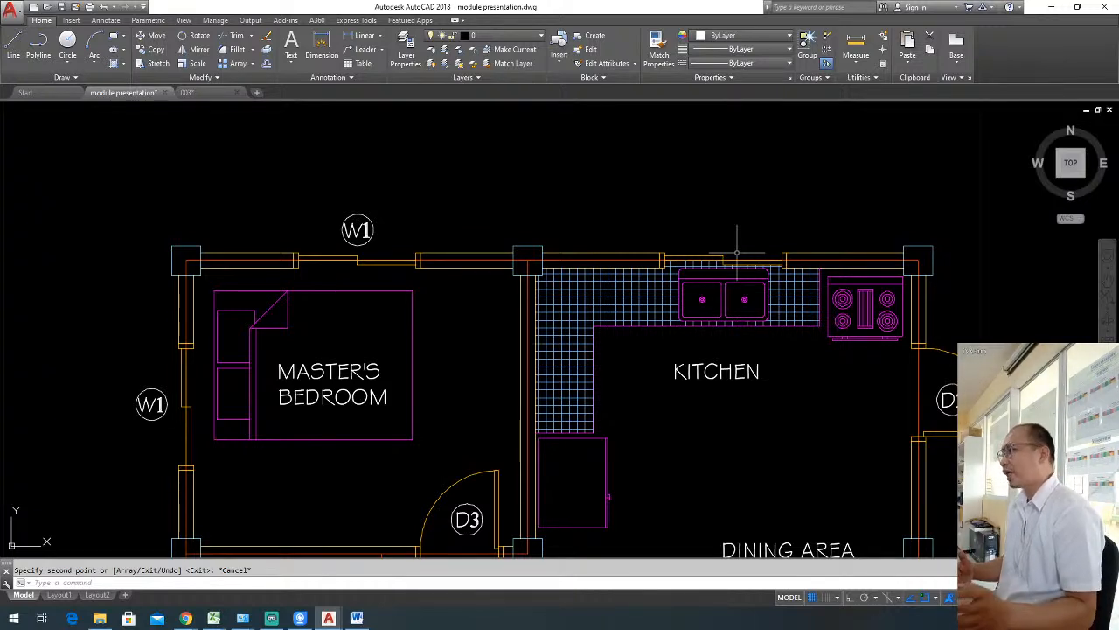
pyautogui.click(405, 242)
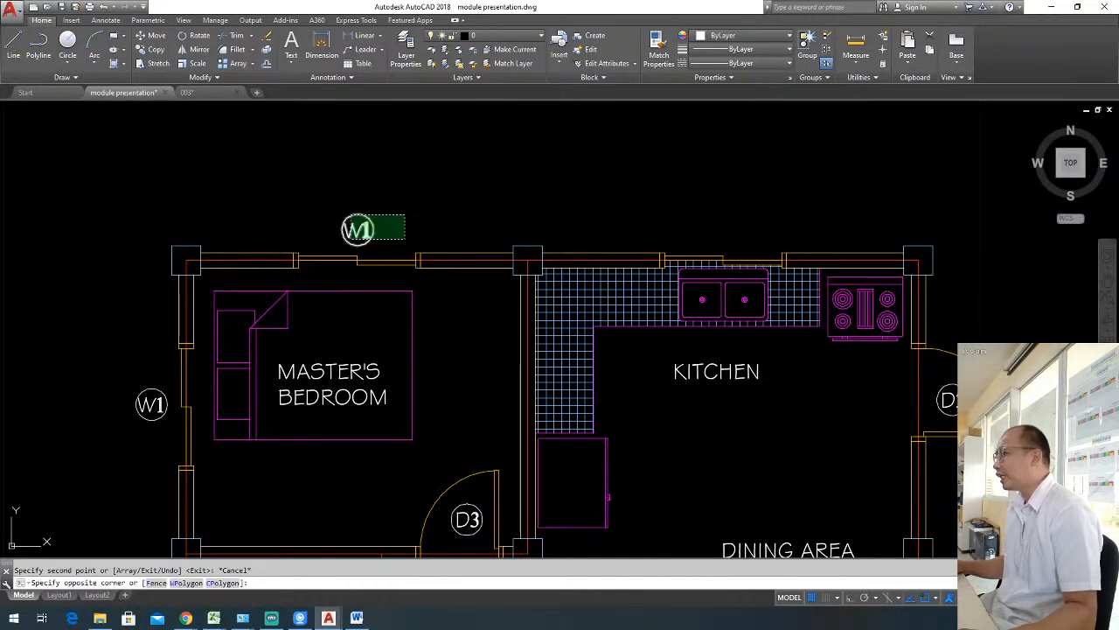
pyautogui.click(343, 215)
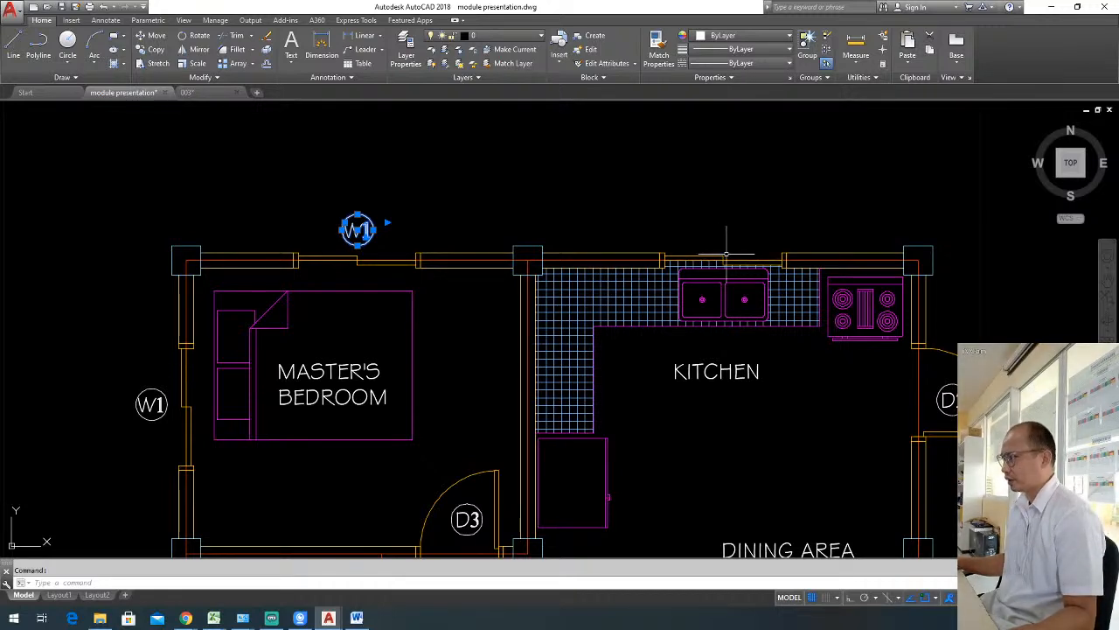
pyautogui.press('Escape')
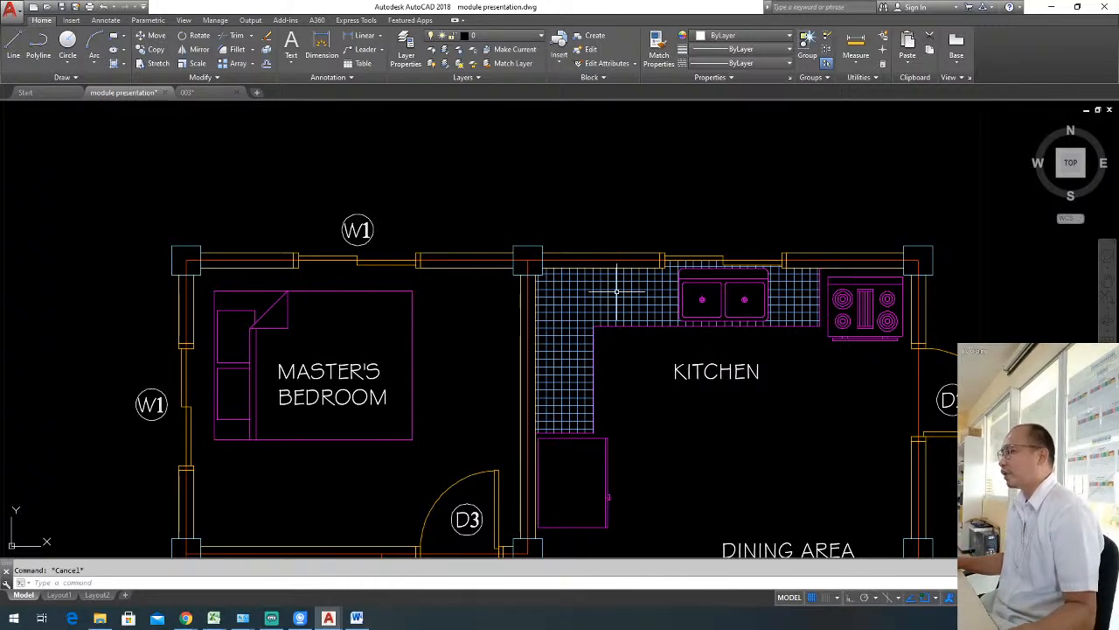
# Copy the W1 label above the master's bedroom's north window horizontally to above the kitchen window.
pyautogui.click(402, 232)
pyautogui.click(336, 200)
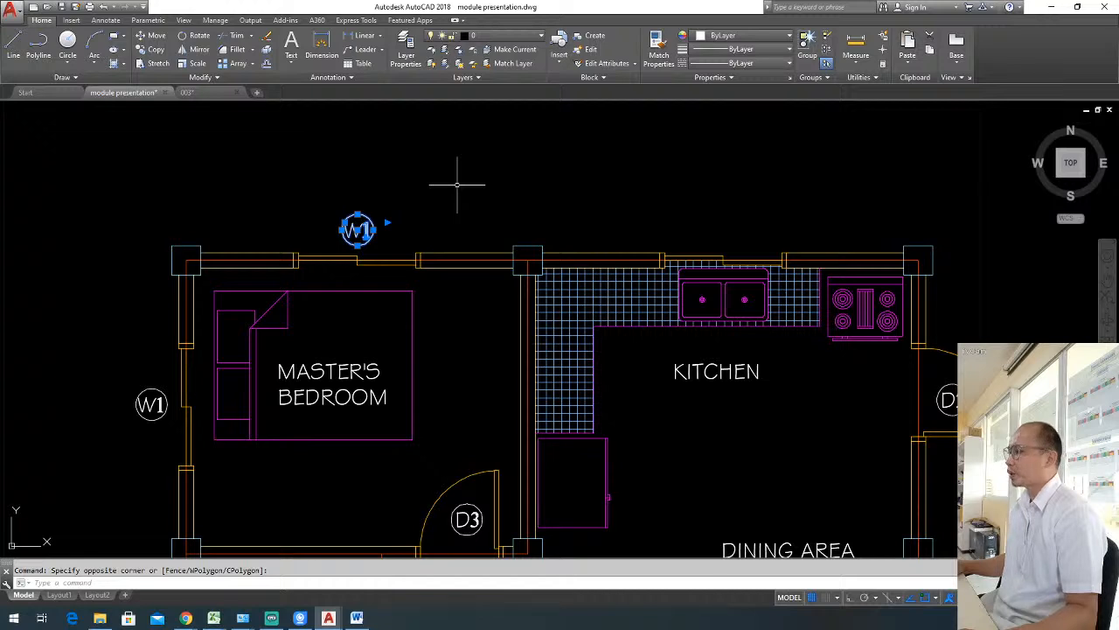
pyautogui.write('co')
pyautogui.press('Return')
pyautogui.click(360, 170)
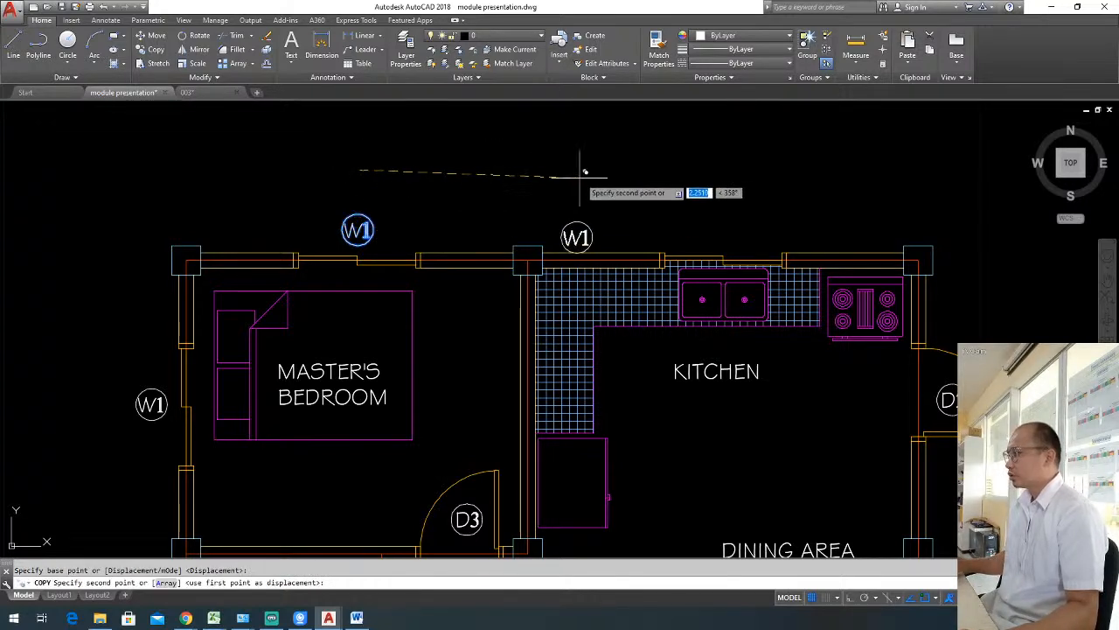
pyautogui.click(731, 170)
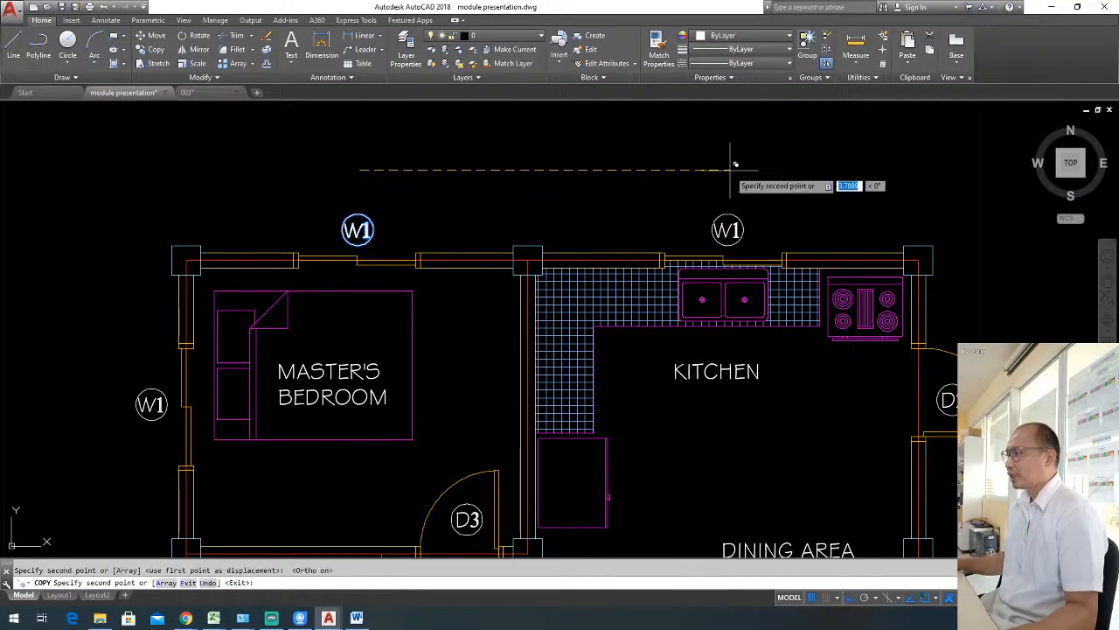
pyautogui.press('Escape')
# Change the circled label above the kitchen window to read W2.
pyautogui.scroll(2, 735, 236)
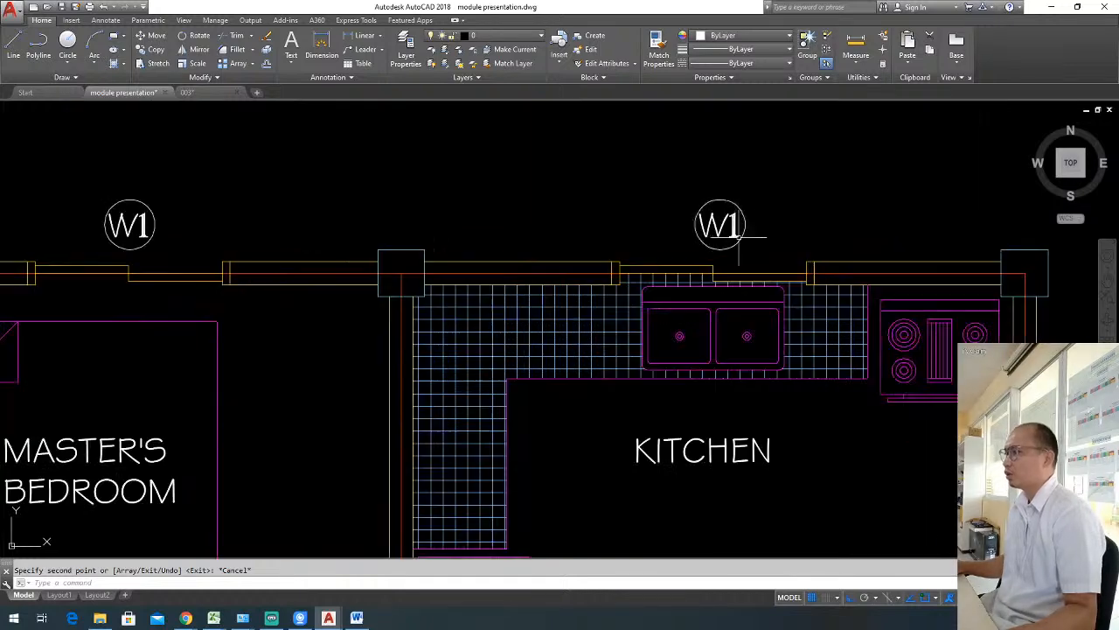
pyautogui.click(733, 229)
pyautogui.doubleClick(731, 228)
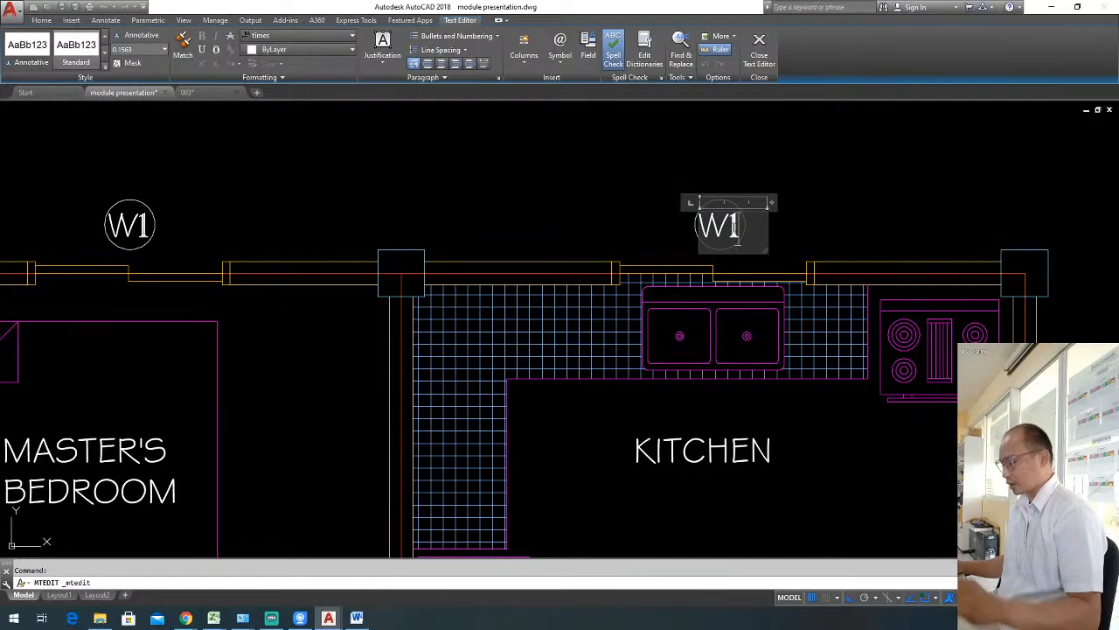
pyautogui.press('BackSpace')
pyautogui.write('2')
pyautogui.click(834, 201)
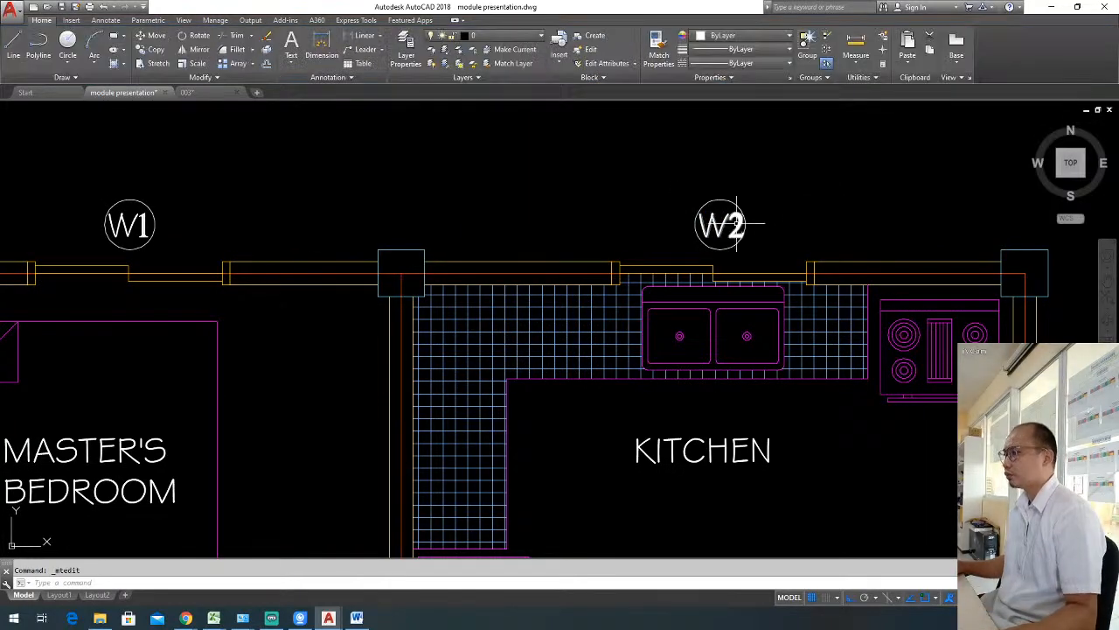
pyautogui.scroll(2, 737, 224)
pyautogui.scroll(2, 754, 227)
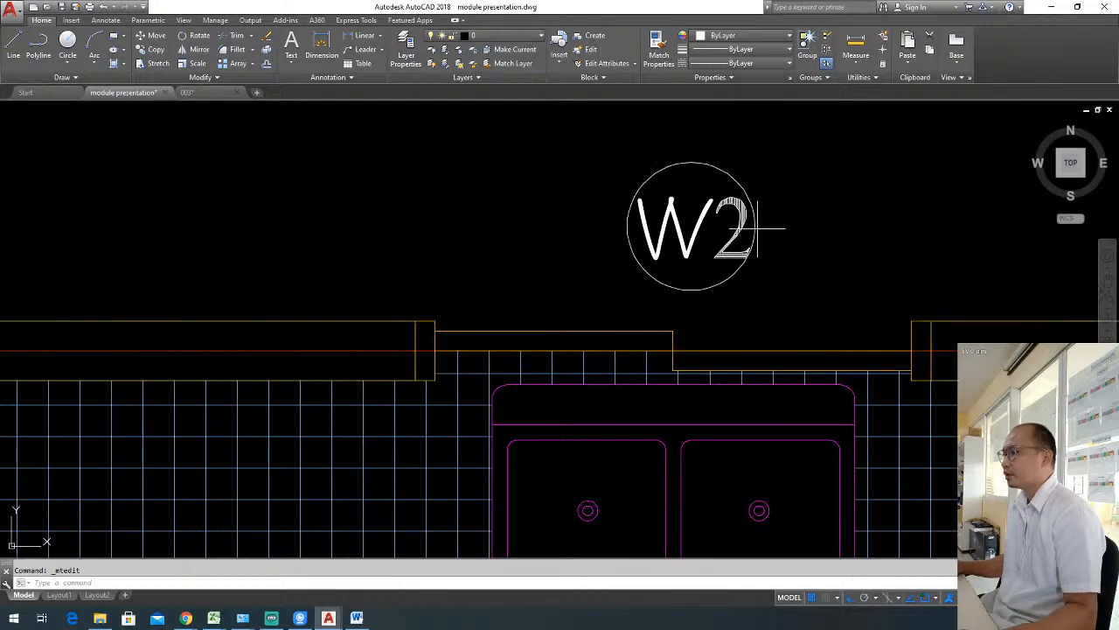
pyautogui.click(755, 229)
pyautogui.scroll(2, 750, 226)
pyautogui.click(747, 224)
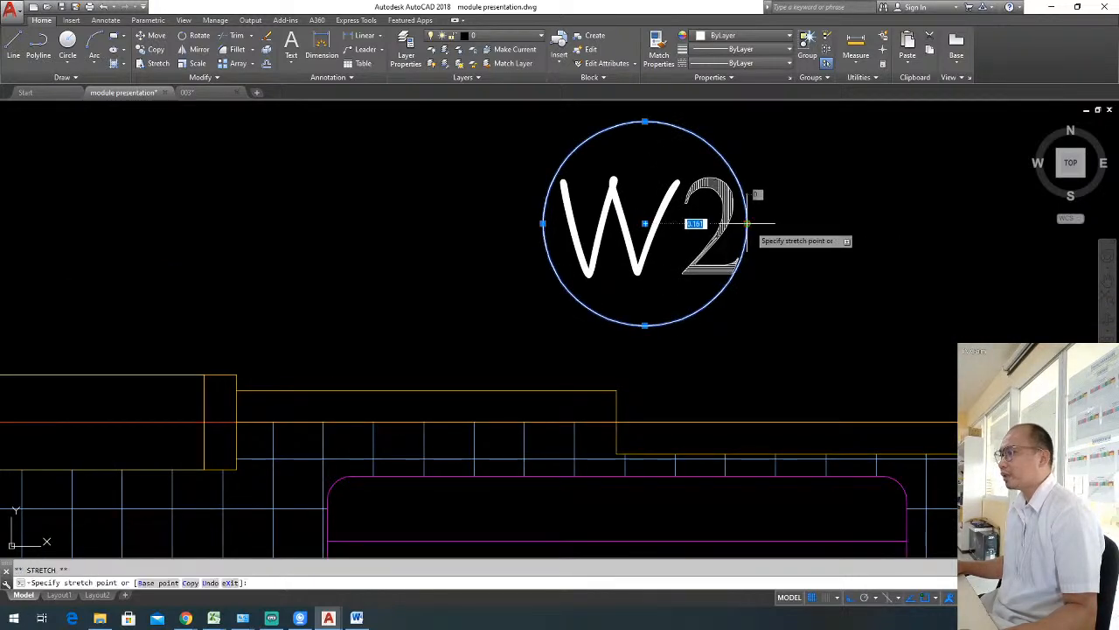
pyautogui.press('Escape')
pyautogui.press('Escape')
pyautogui.scroll(-6, 768, 226)
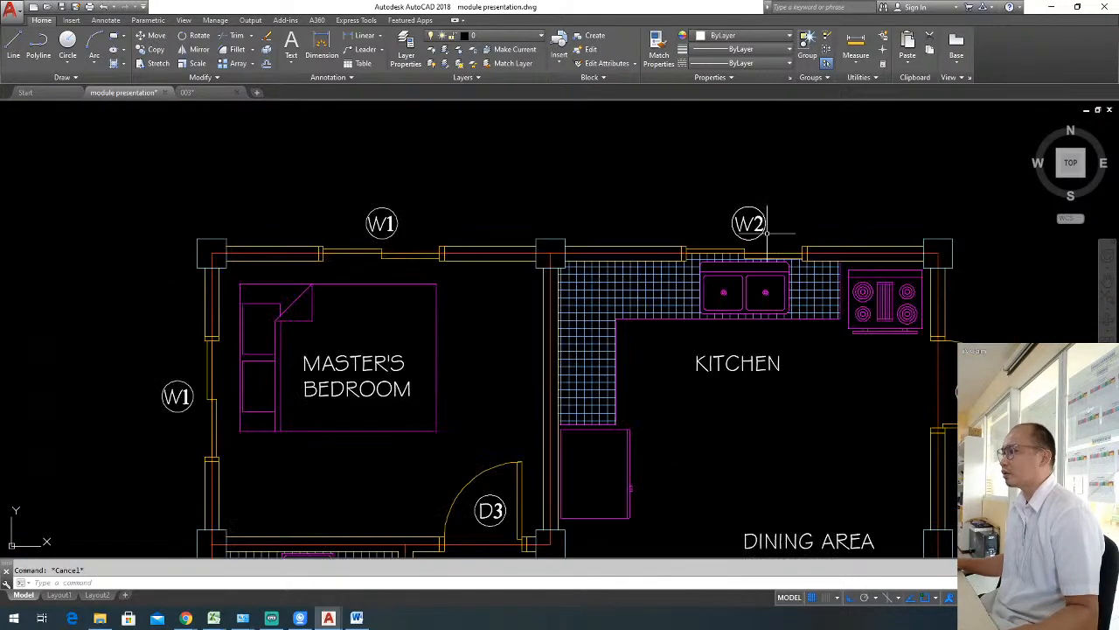
pyautogui.scroll(-2, 657, 201)
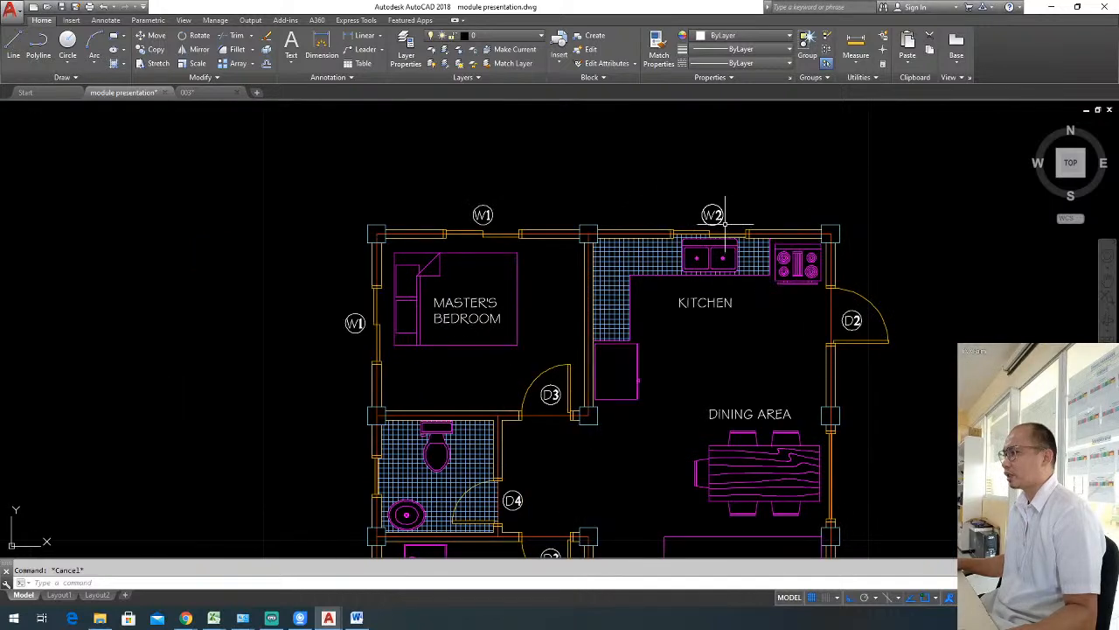
# Copy the circled W2 label from the kitchen window to outside the bathroom's west window, with Ortho off.
pyautogui.scroll(2, 727, 223)
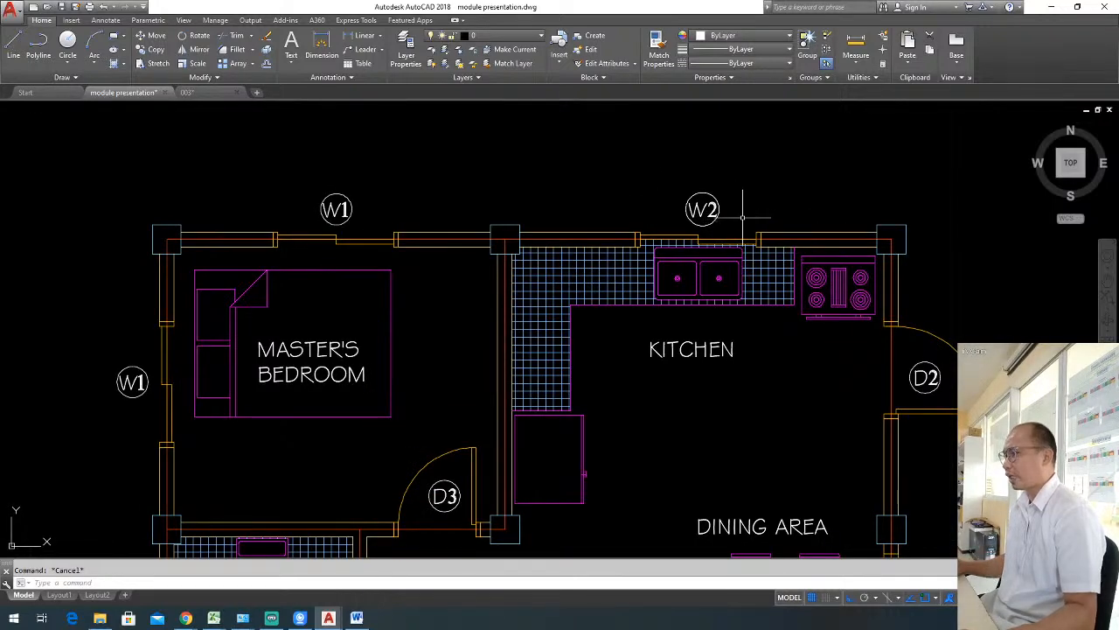
pyautogui.click(741, 218)
pyautogui.click(666, 197)
pyautogui.write('co')
pyautogui.press('Return')
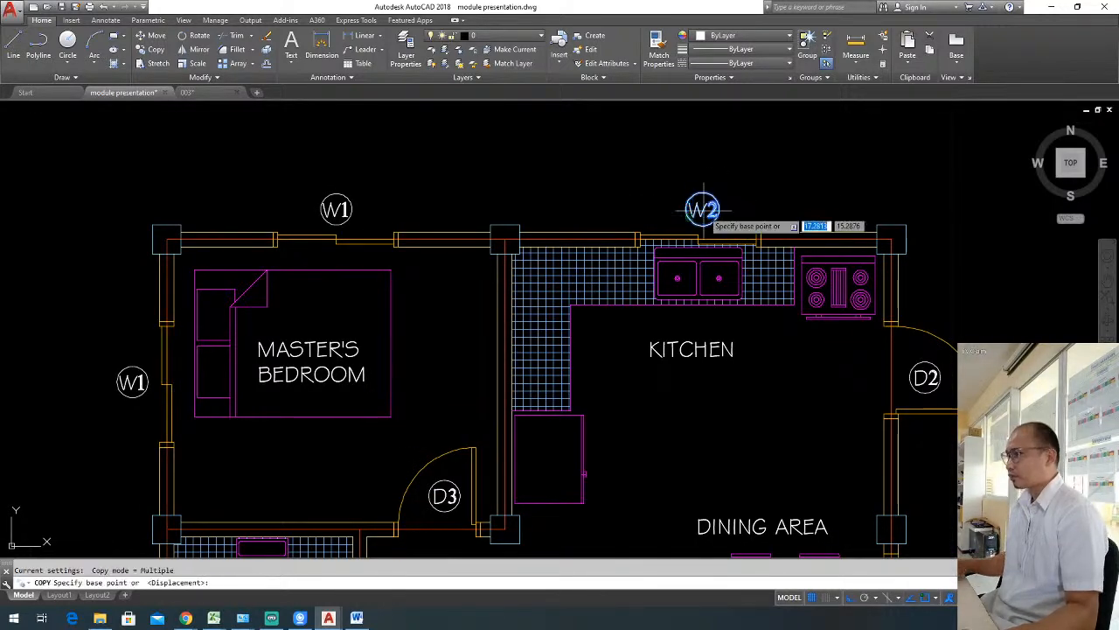
pyautogui.click(702, 209)
pyautogui.scroll(-6, 739, 179)
pyautogui.scroll(6, 612, 271)
pyautogui.press('F8')
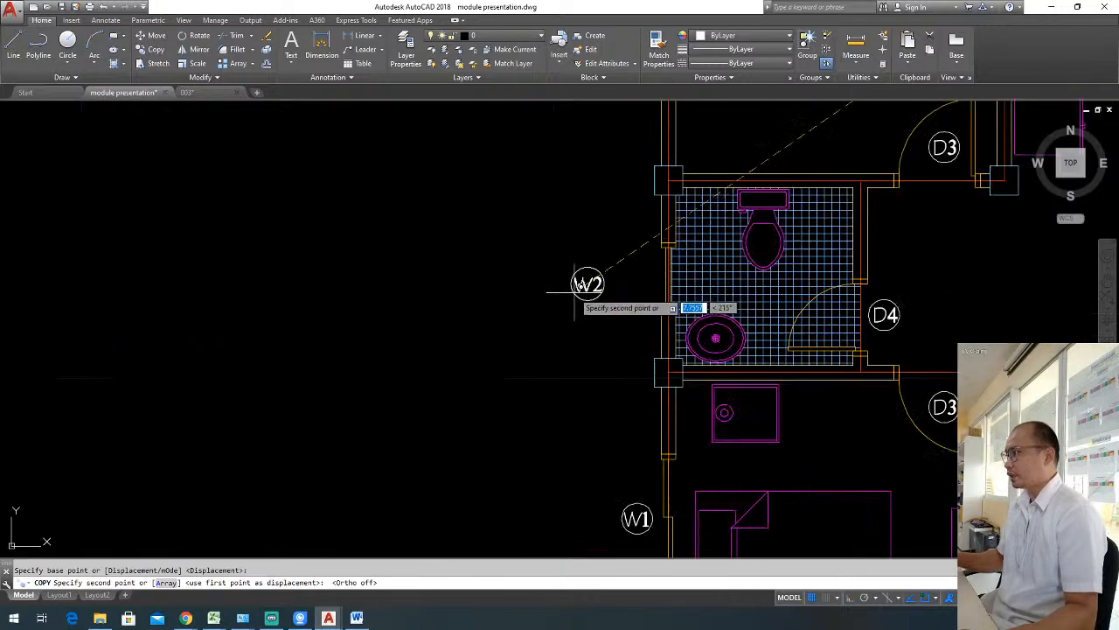
pyautogui.click(619, 279)
pyautogui.press('Escape')
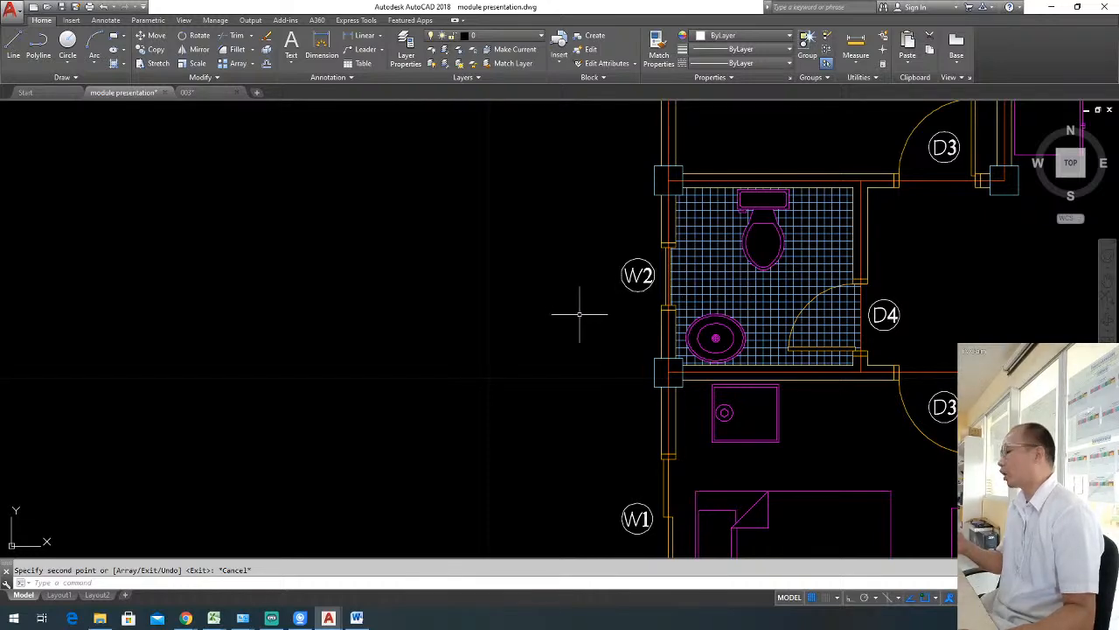
# Change the circled label outside the bathroom window to read W3.
pyautogui.scroll(2, 638, 273)
pyautogui.scroll(2, 654, 269)
pyautogui.doubleClick(654, 270)
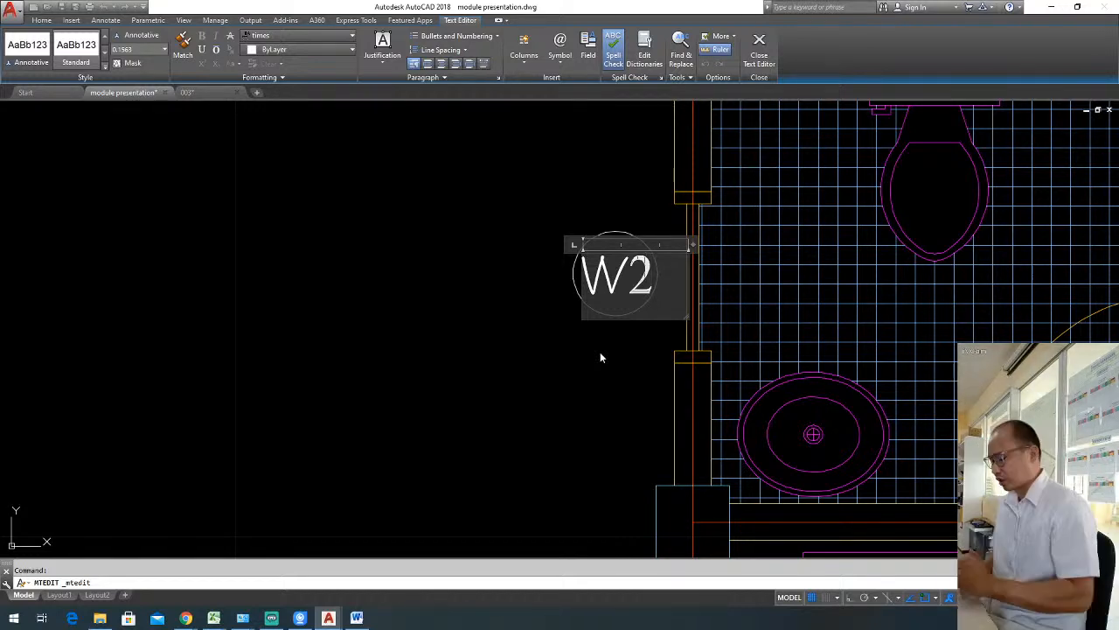
pyautogui.press('BackSpace')
pyautogui.write('3')
pyautogui.click(600, 352)
# Copy the W1 label from the living area's east window straight up to the dining area's window.
pyautogui.scroll(-6, 599, 351)
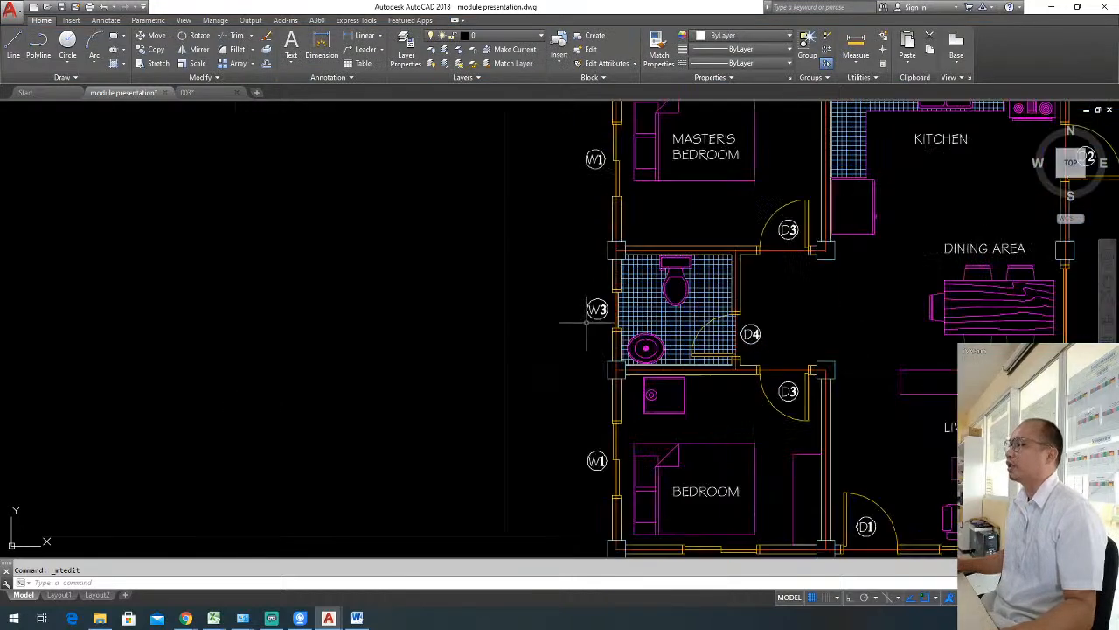
pyautogui.moveTo(572, 324); pyautogui.dragTo(542, 322, button='middle')
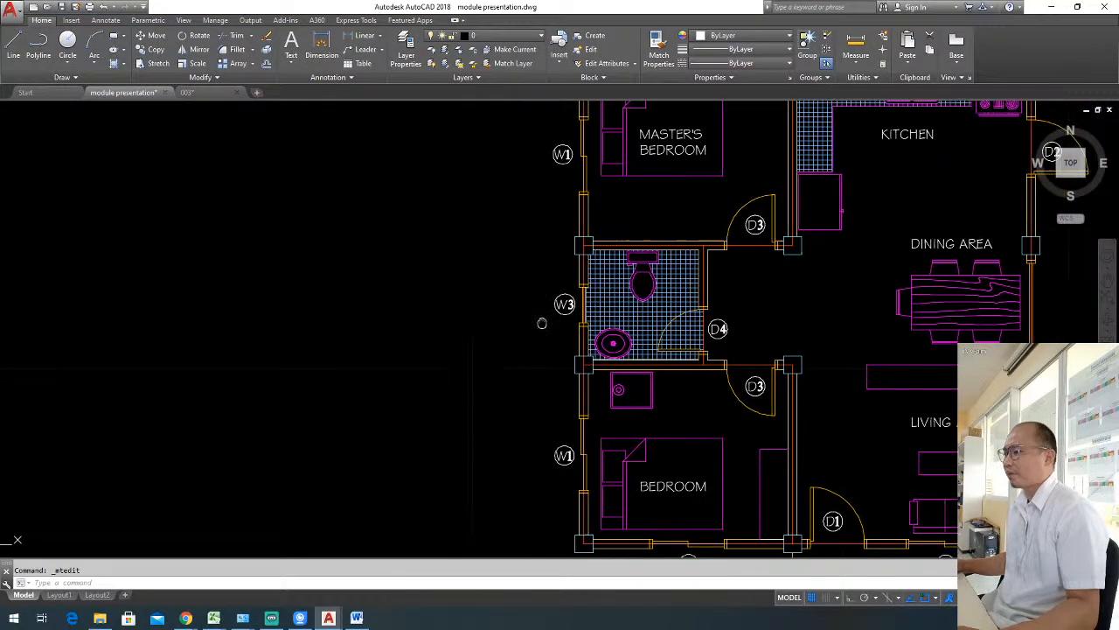
pyautogui.moveTo(969, 336); pyautogui.dragTo(803, 325, button='middle')
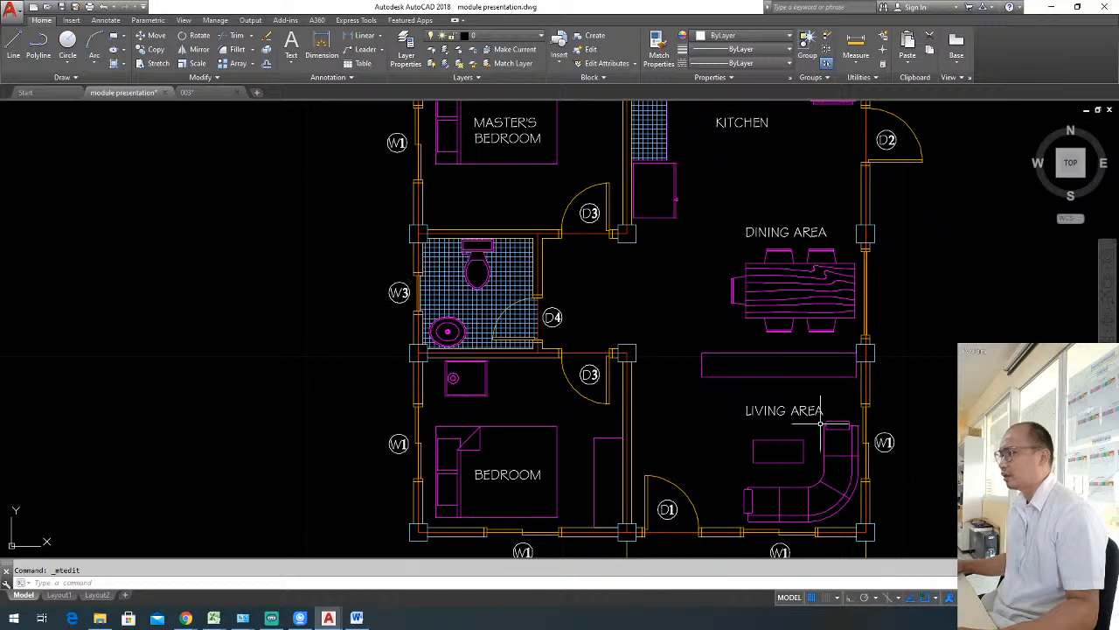
pyautogui.click(880, 440)
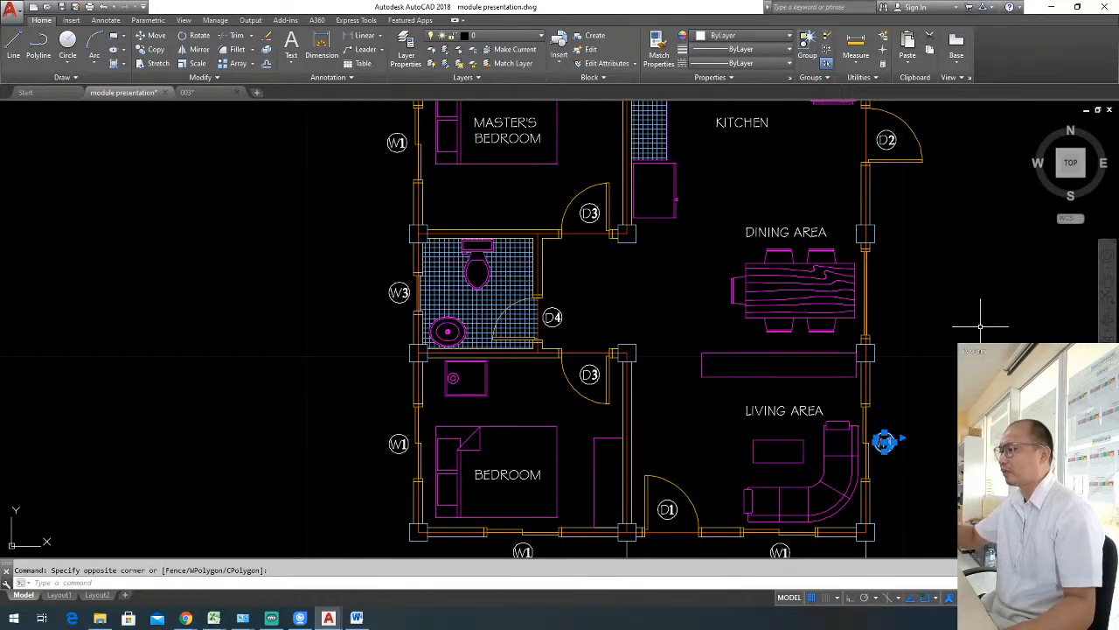
pyautogui.write('co')
pyautogui.press('Return')
pyautogui.click(925, 453)
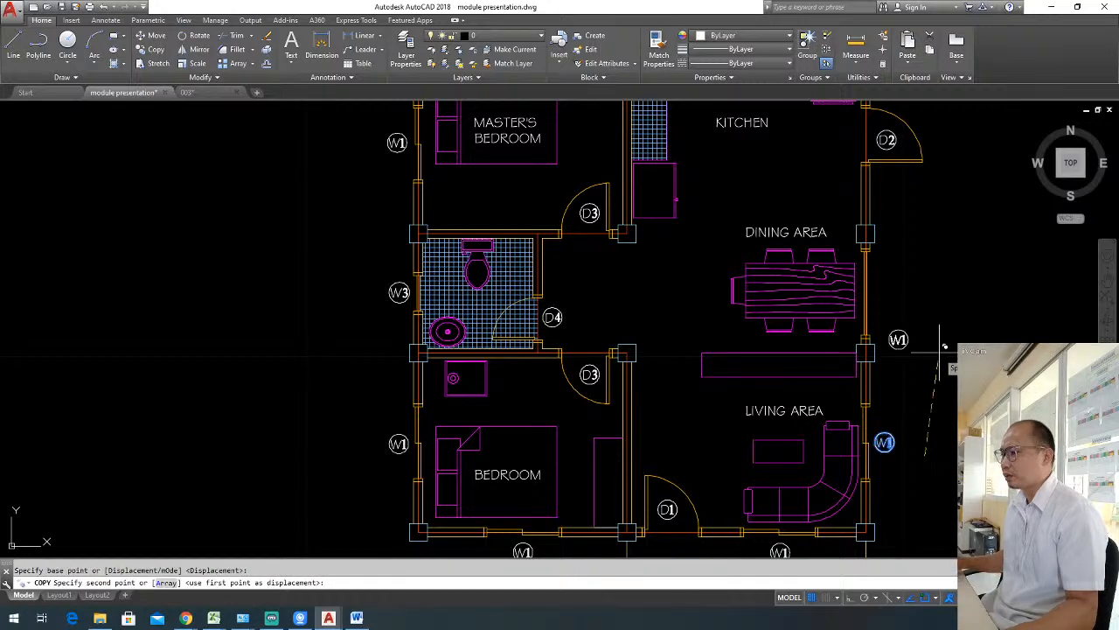
pyautogui.click(927, 300)
pyautogui.press('Escape')
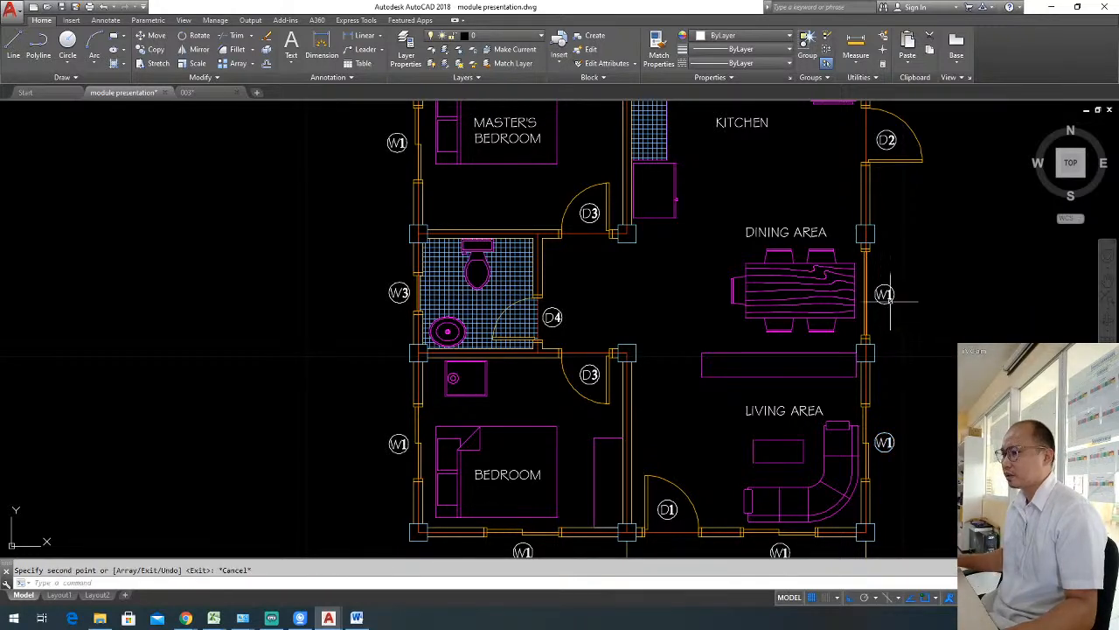
# Change the circled label outside the dining area's window to read W4.
pyautogui.scroll(2, 892, 293)
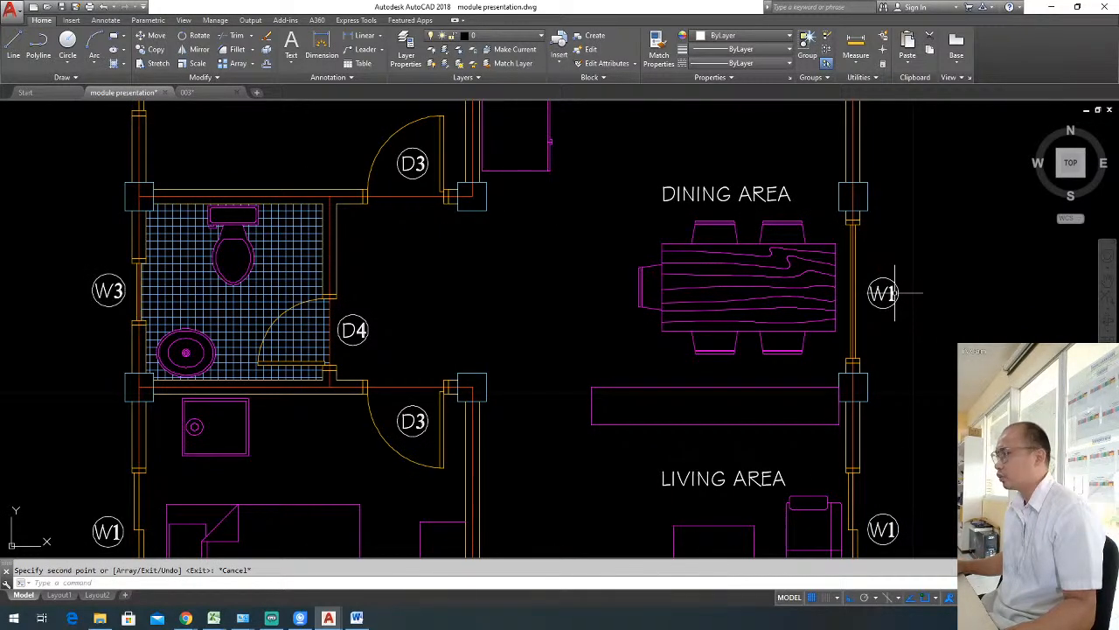
pyautogui.click(895, 293)
pyautogui.click(895, 294)
pyautogui.doubleClick(893, 294)
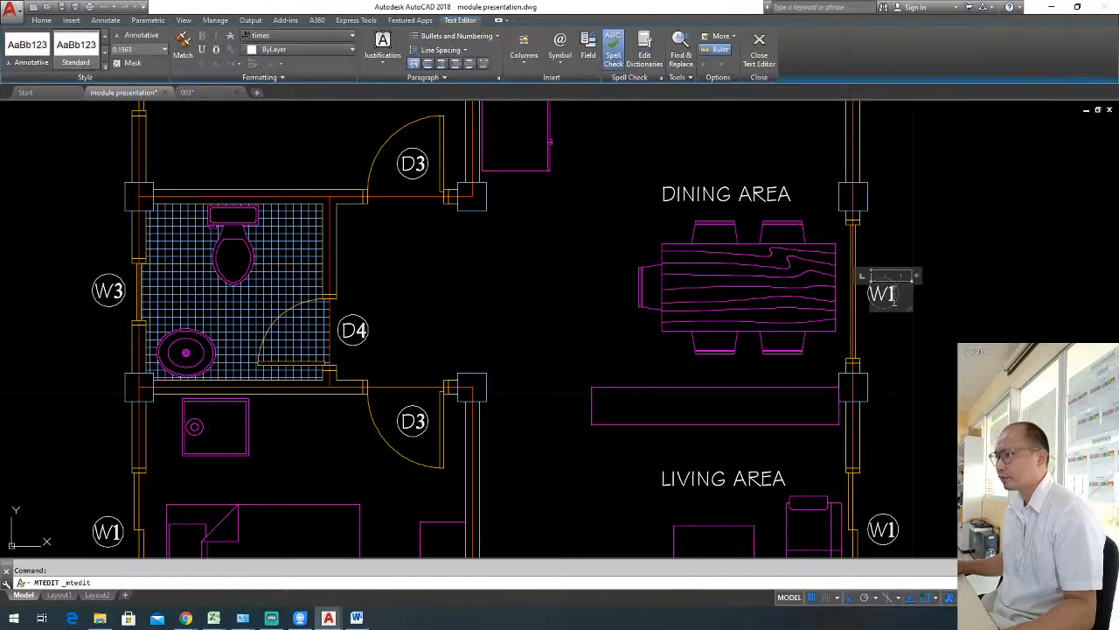
pyautogui.press('BackSpace')
pyautogui.write('4')
pyautogui.click(930, 333)
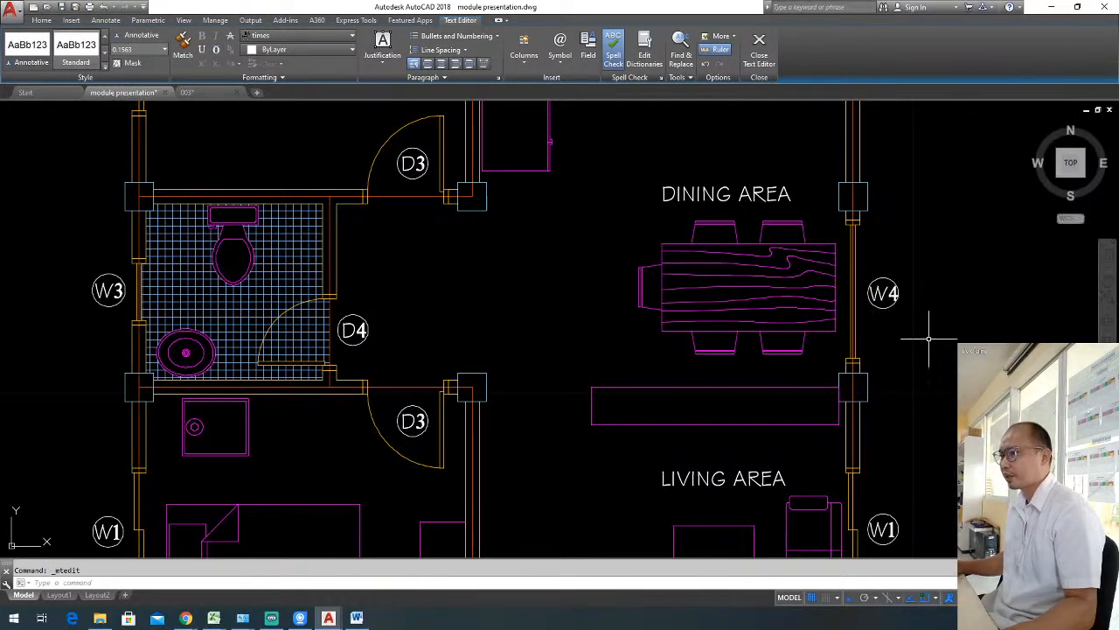
# Enlarge the circle around the dining window's W4 label to a radius of about 0.19 by stretching its quadrant.
pyautogui.scroll(4, 883, 307)
pyautogui.click(882, 306)
pyautogui.click(851, 287)
pyautogui.scroll(2, 892, 268)
pyautogui.click(900, 257)
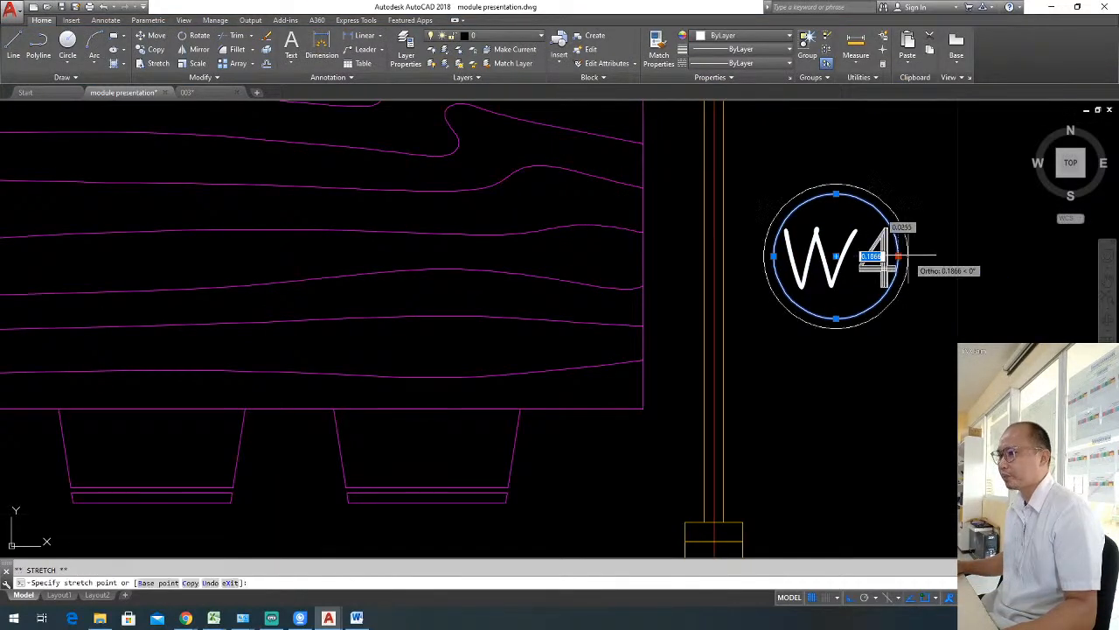
pyautogui.click(910, 258)
pyautogui.press('Escape')
pyautogui.scroll(-6, 932, 262)
pyautogui.scroll(3, 869, 312)
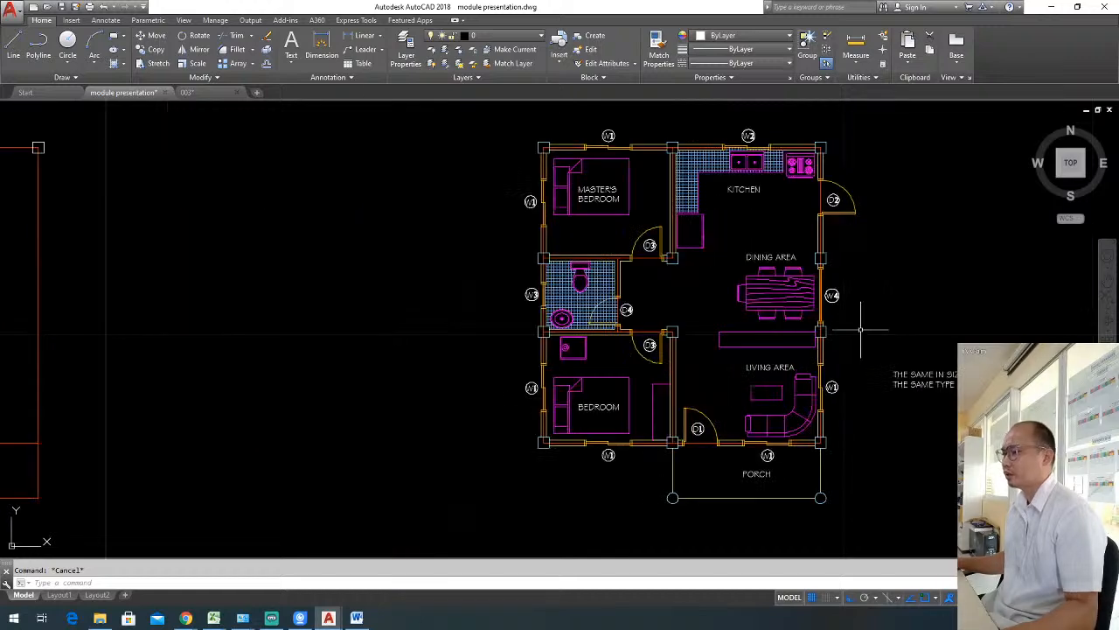
pyautogui.moveTo(806, 324); pyautogui.dragTo(798, 323, button='middle')
pyautogui.click(878, 383)
pyautogui.click(861, 343)
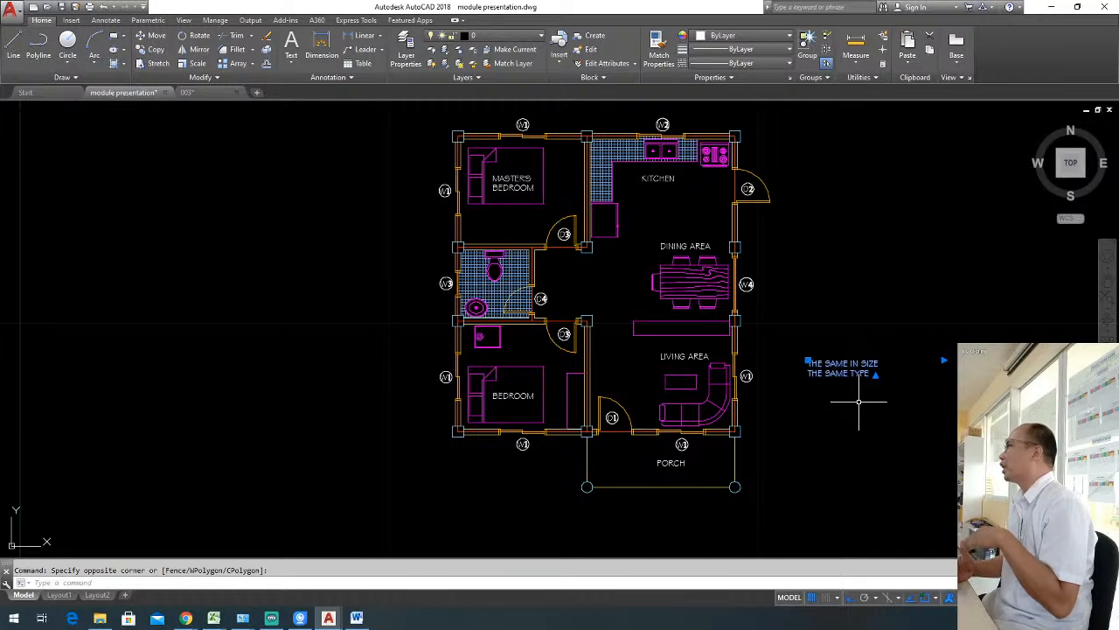
pyautogui.doubleClick(859, 403)
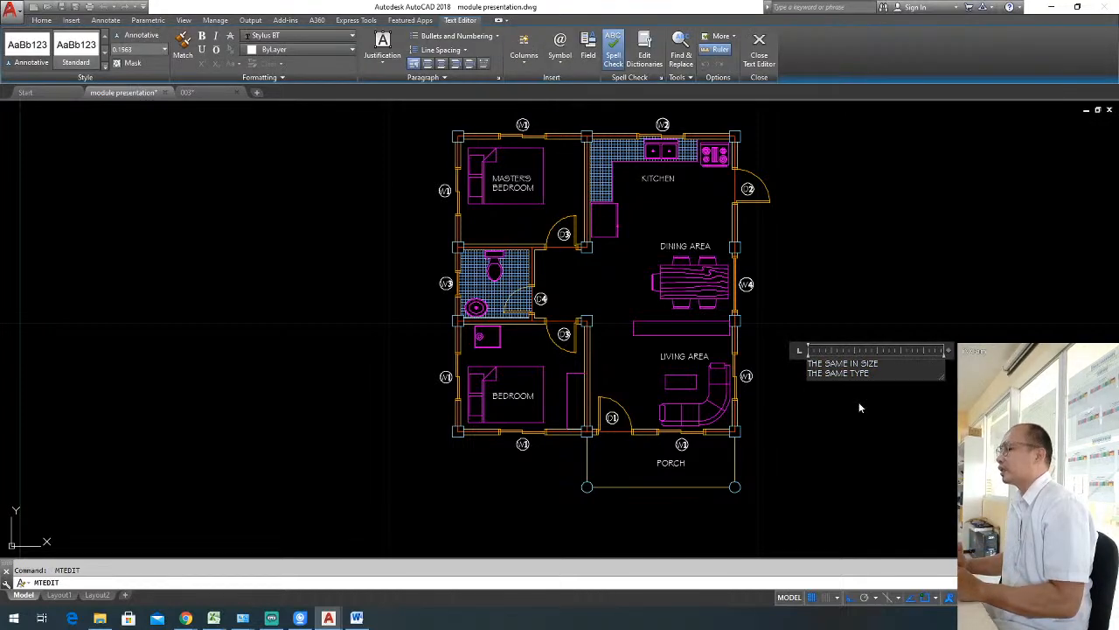
pyautogui.click(857, 400)
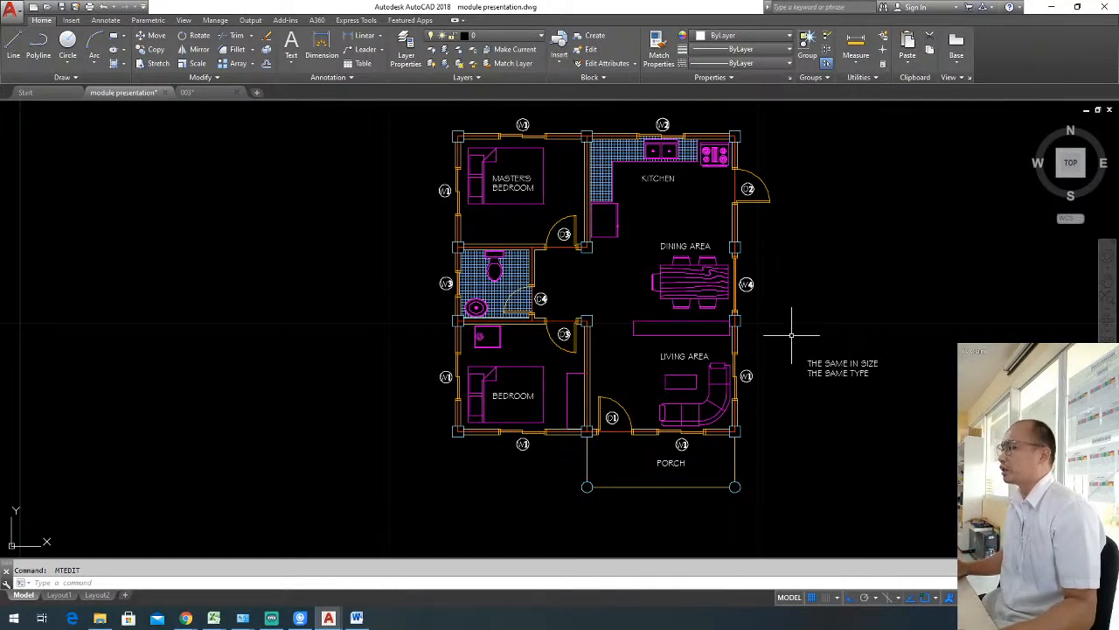
pyautogui.press('Escape')
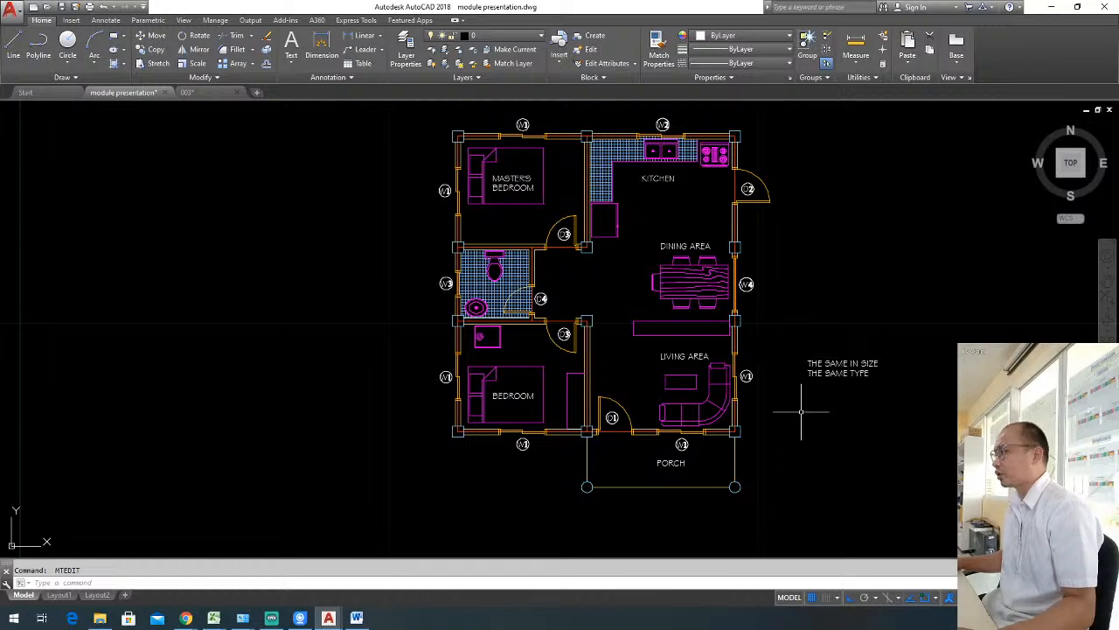
# Erase the note reading THE SAME IN SIZE / THE SAME TYPE beside the living area.
pyautogui.click(869, 396)
pyautogui.click(830, 366)
pyautogui.write('e')
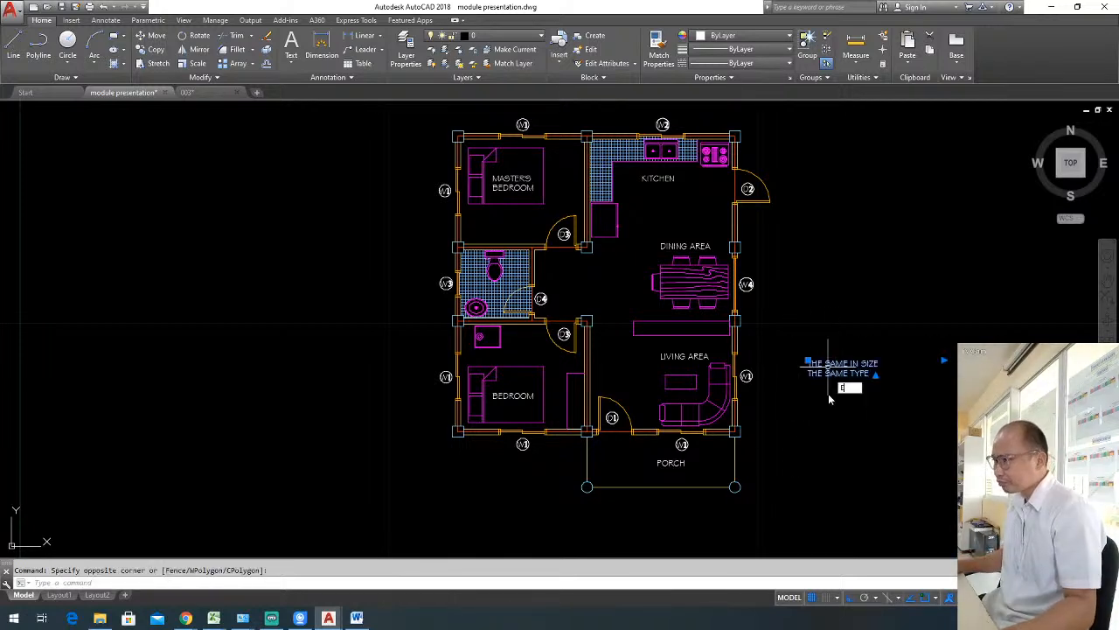
pyautogui.press('space')
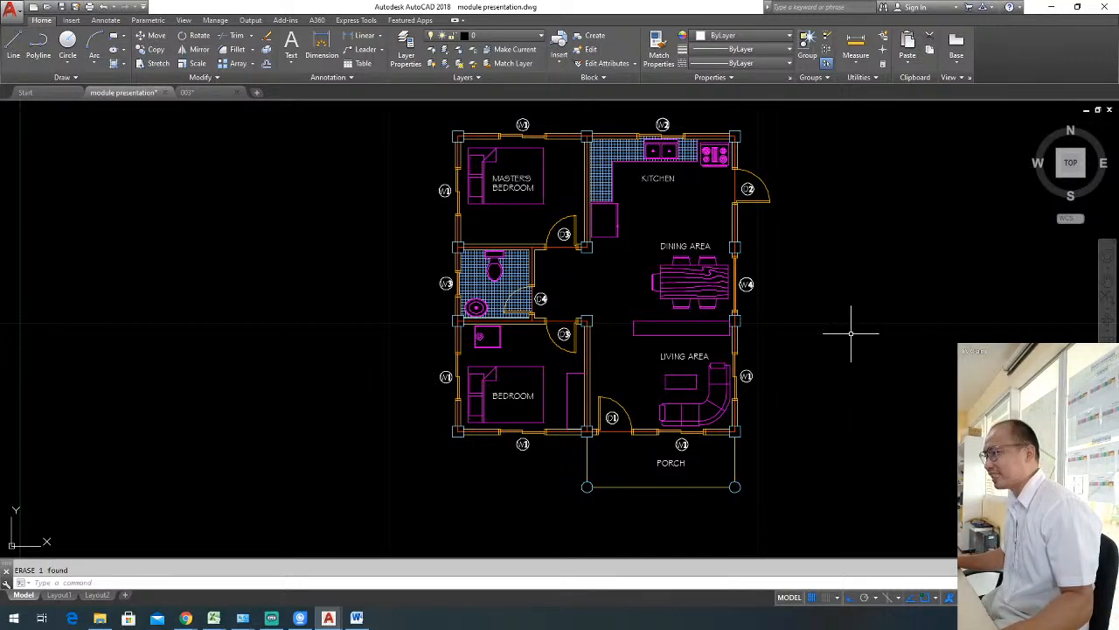
pyautogui.click(825, 320)
pyautogui.press('Escape')
pyautogui.moveTo(819, 300)
pyautogui.mouseDown(button='middle')
pyautogui.moveTo(755, 342)
pyautogui.moveTo(751, 325)
pyautogui.mouseUp(button='middle')
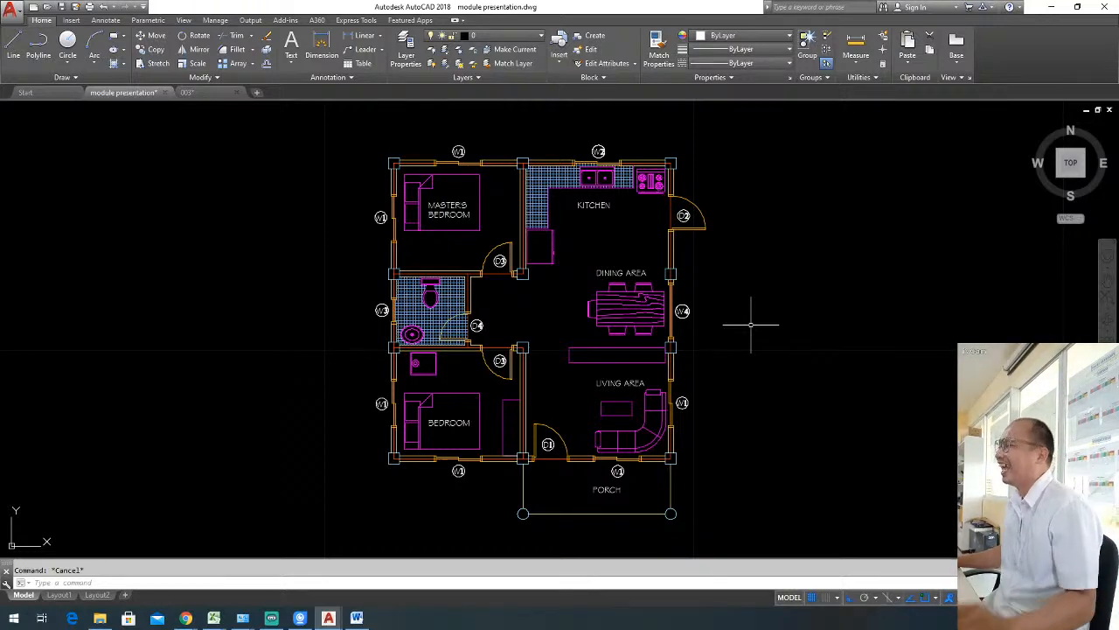
pyautogui.moveTo(636, 246); pyautogui.dragTo(639, 287, button='middle')
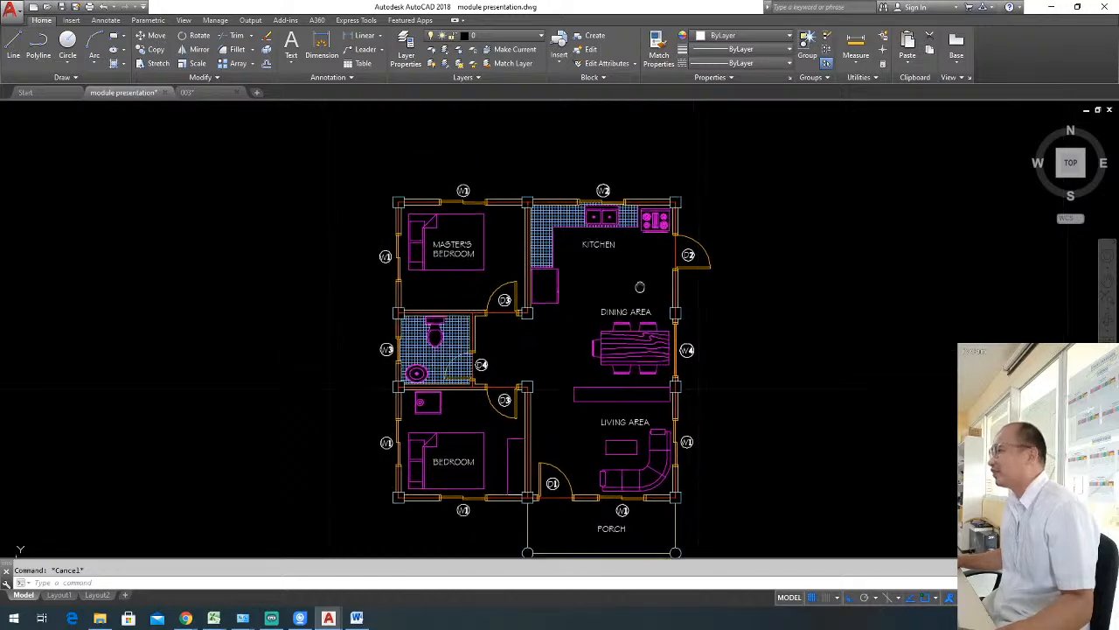
pyautogui.scroll(2, 552, 186)
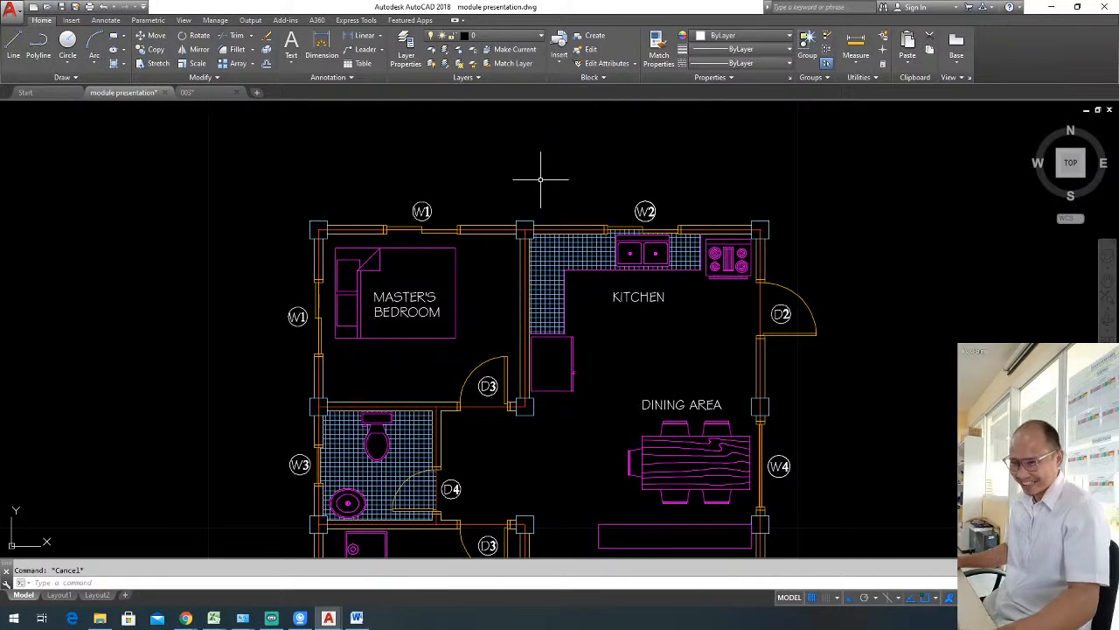
pyautogui.moveTo(533, 168); pyautogui.dragTo(512, 181, button='middle')
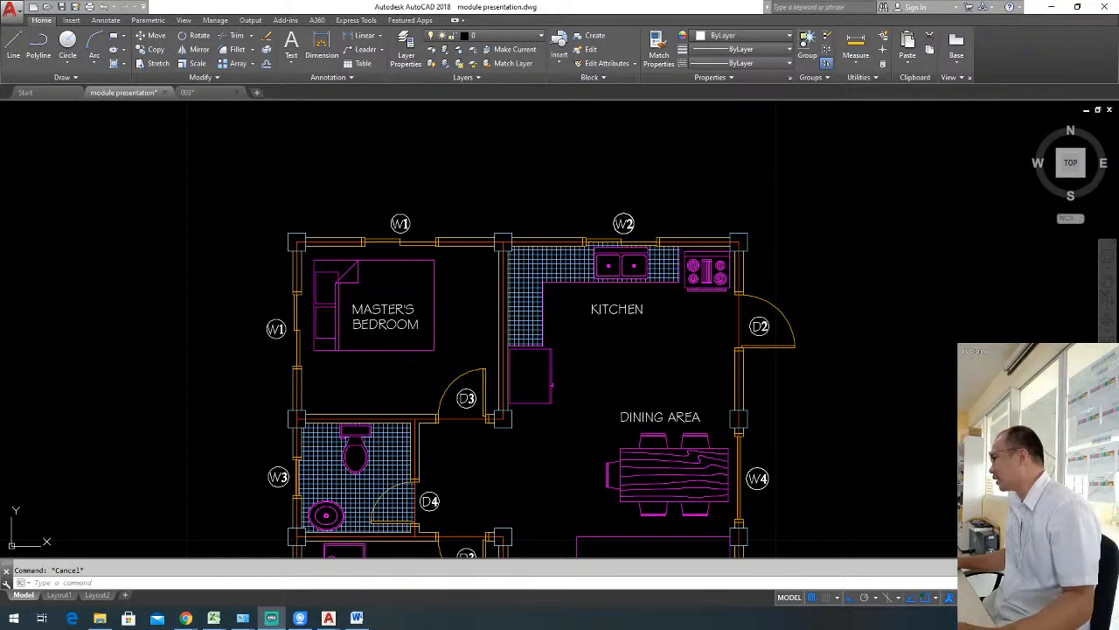
pyautogui.click(445, 218)
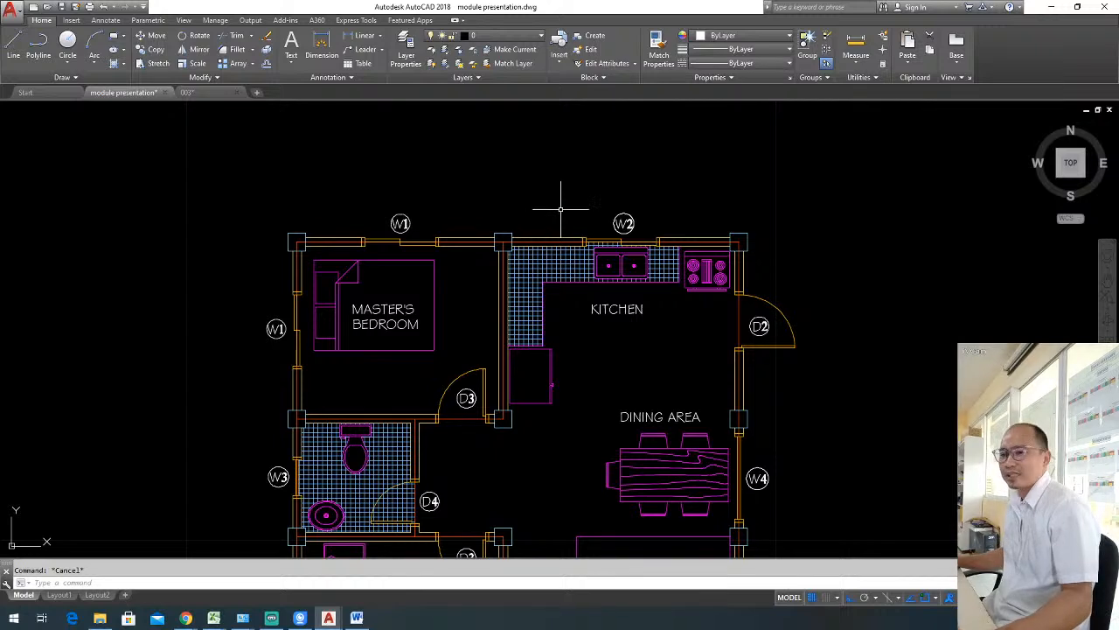
pyautogui.click(796, 258)
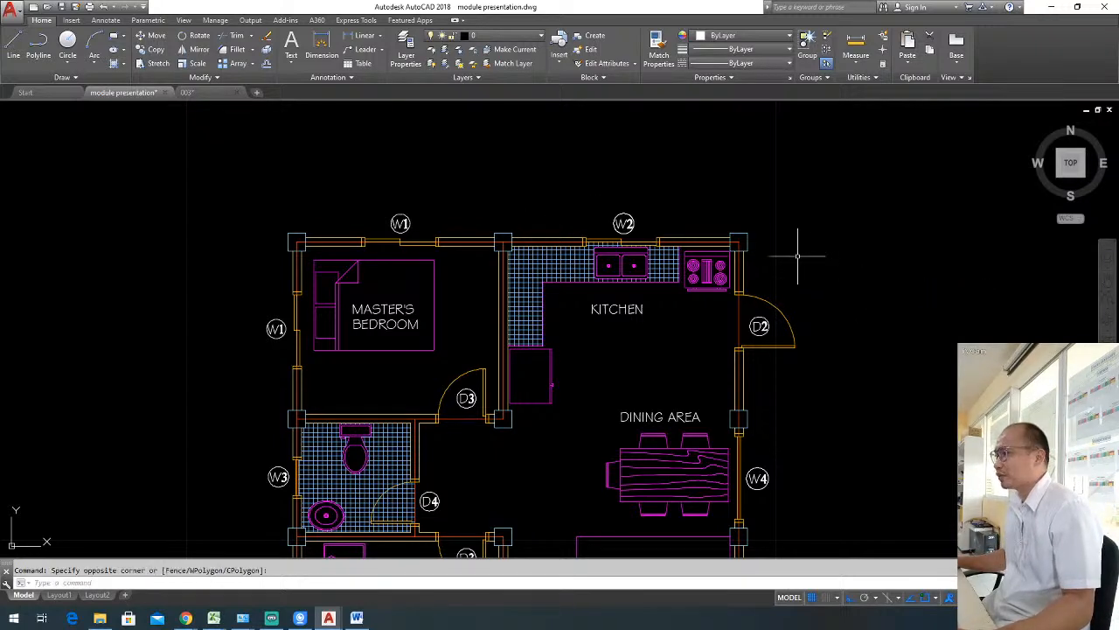
pyautogui.press('Escape')
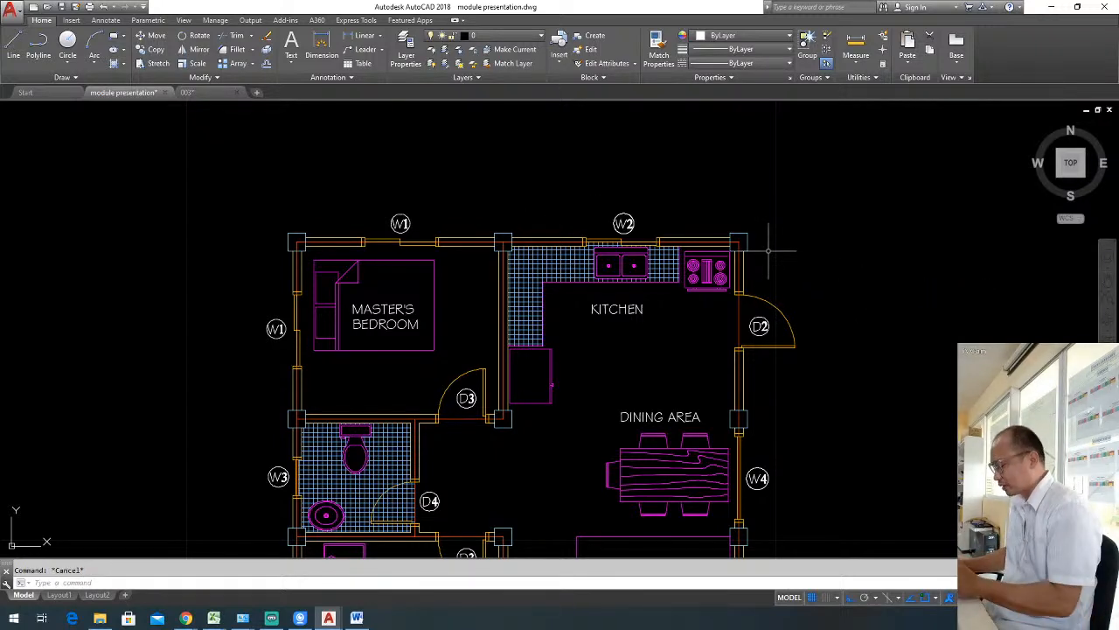
# Create a new layer named "floor plan - labels".
pyautogui.write('la')
pyautogui.press('Return')
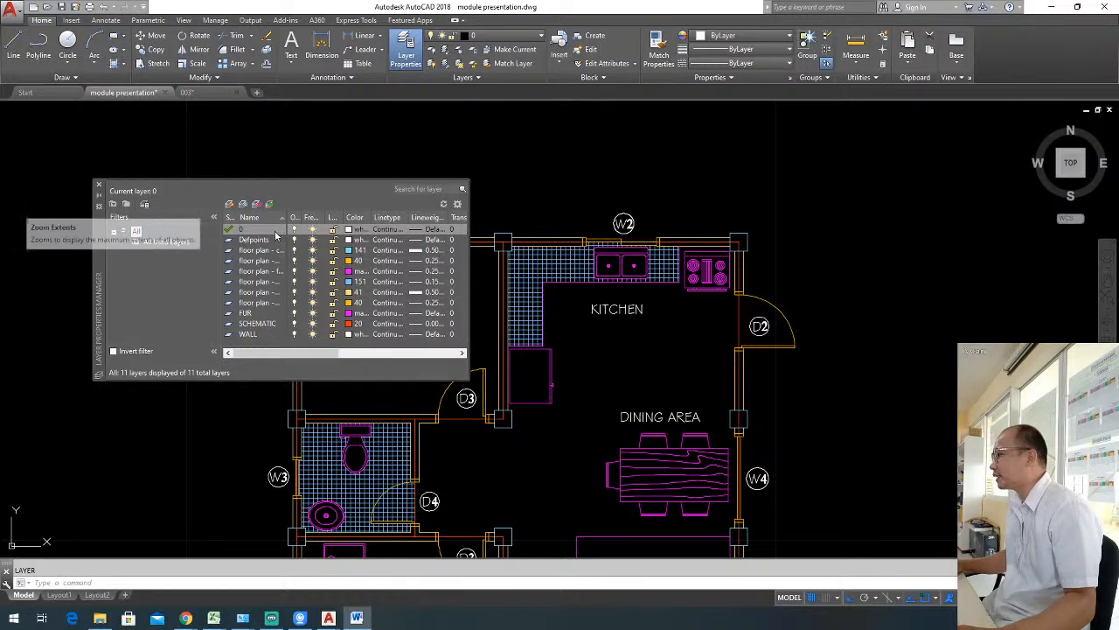
pyautogui.click(230, 204)
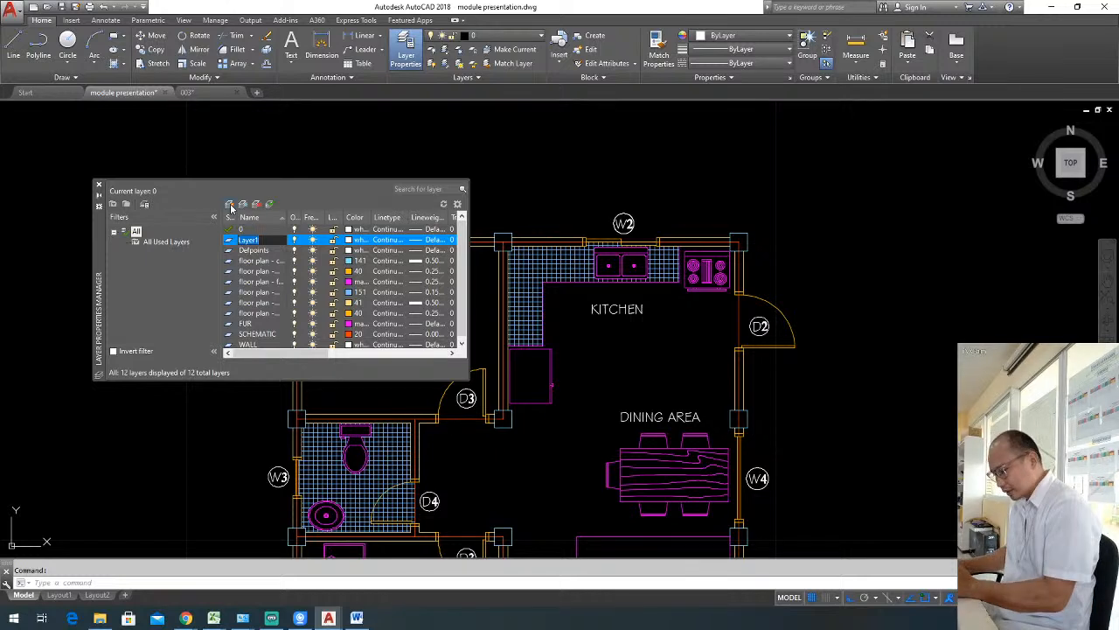
pyautogui.write('floor pla')
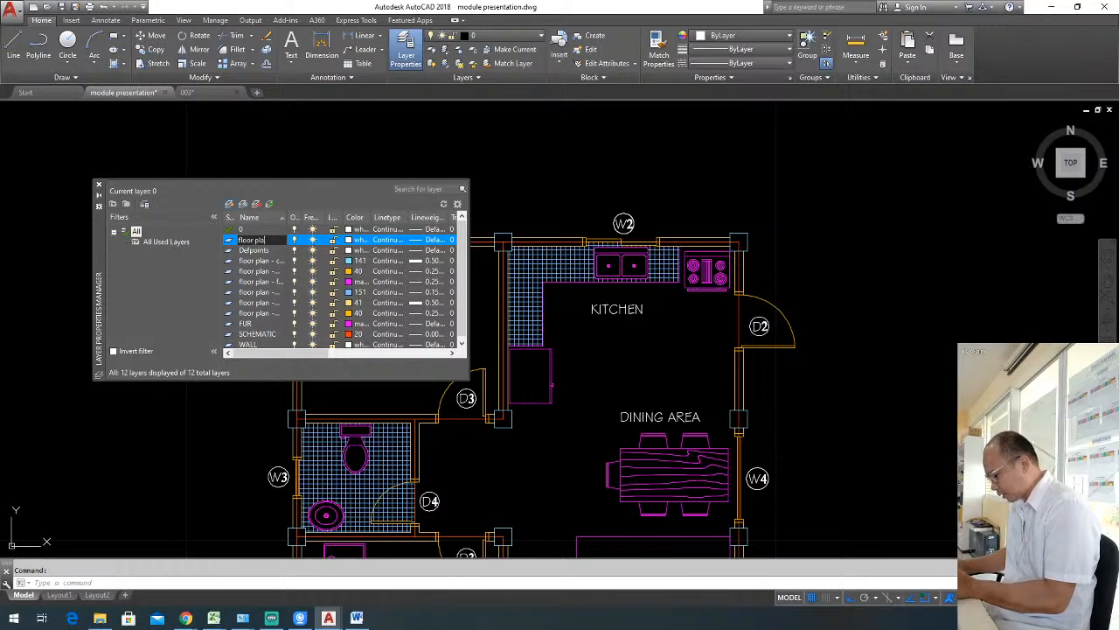
pyautogui.write('n - labels')
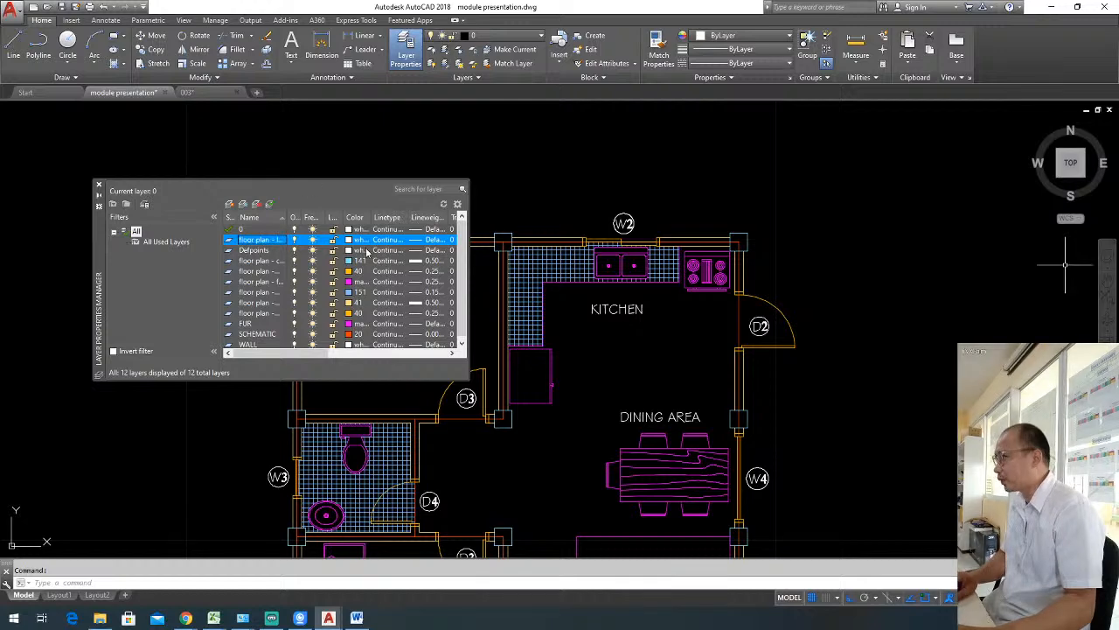
# Give the floor plan - labels layer index color 33 and a lineweight of 0.09 mm.
pyautogui.click(348, 239)
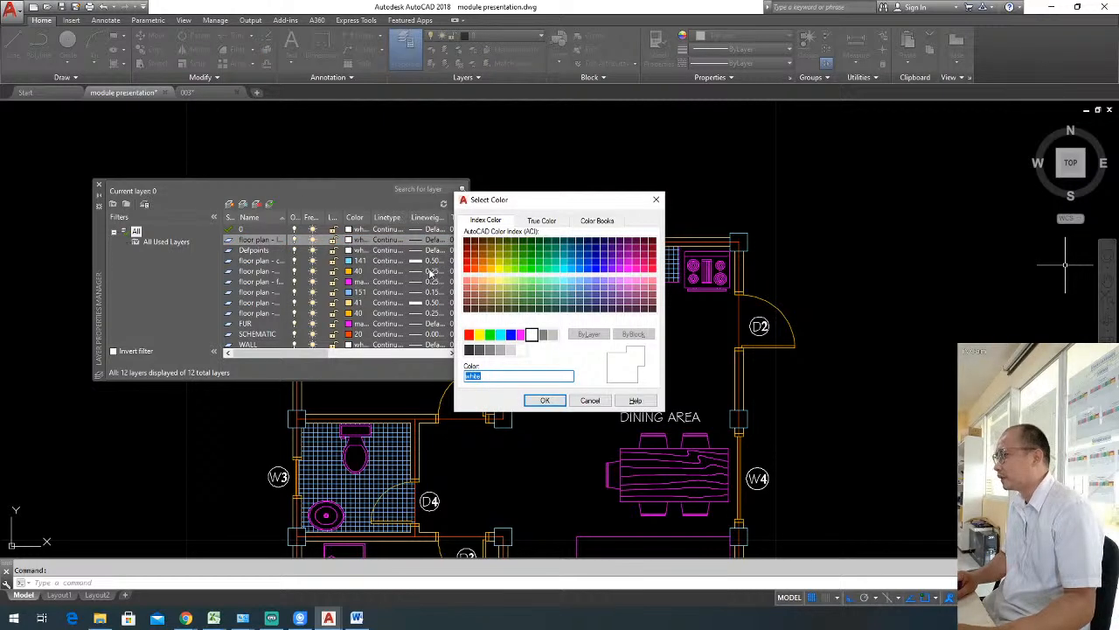
pyautogui.click(483, 294)
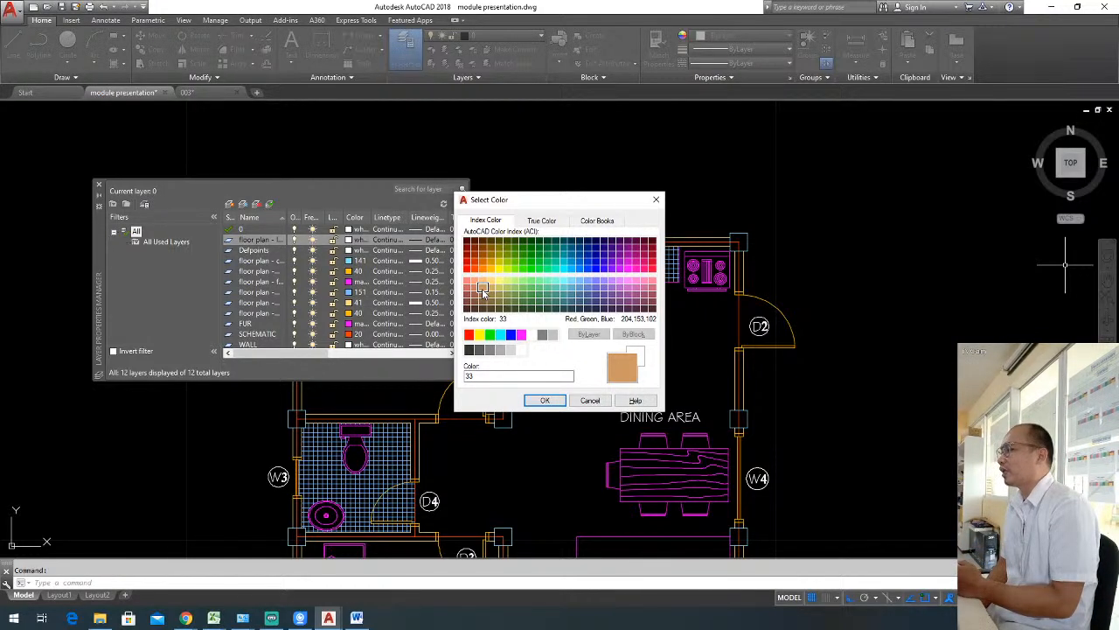
pyautogui.click(544, 400)
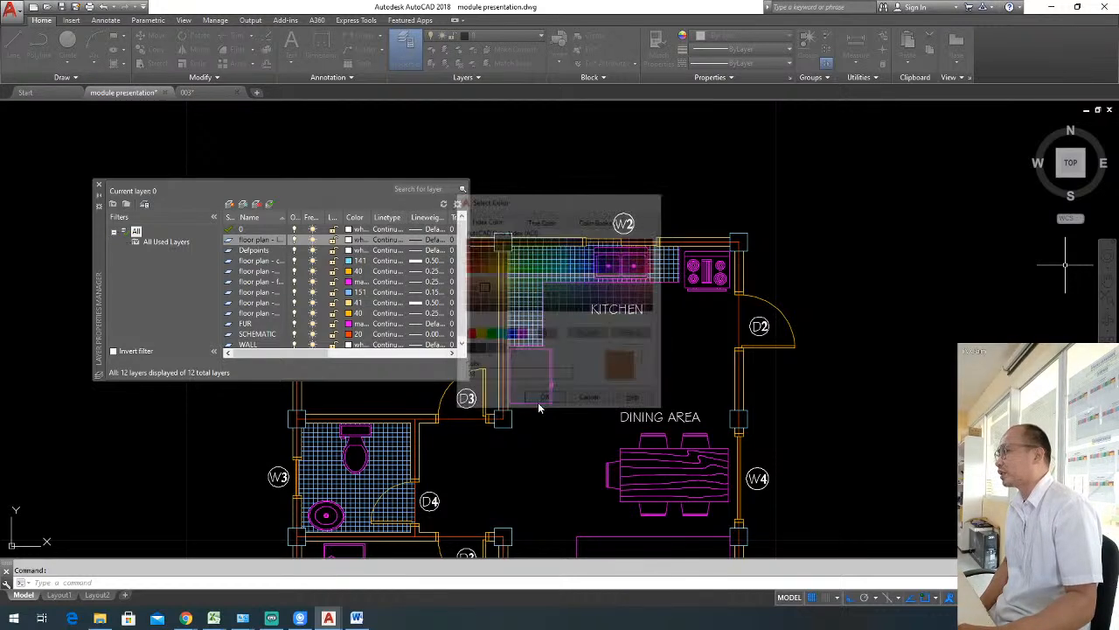
pyautogui.click(416, 241)
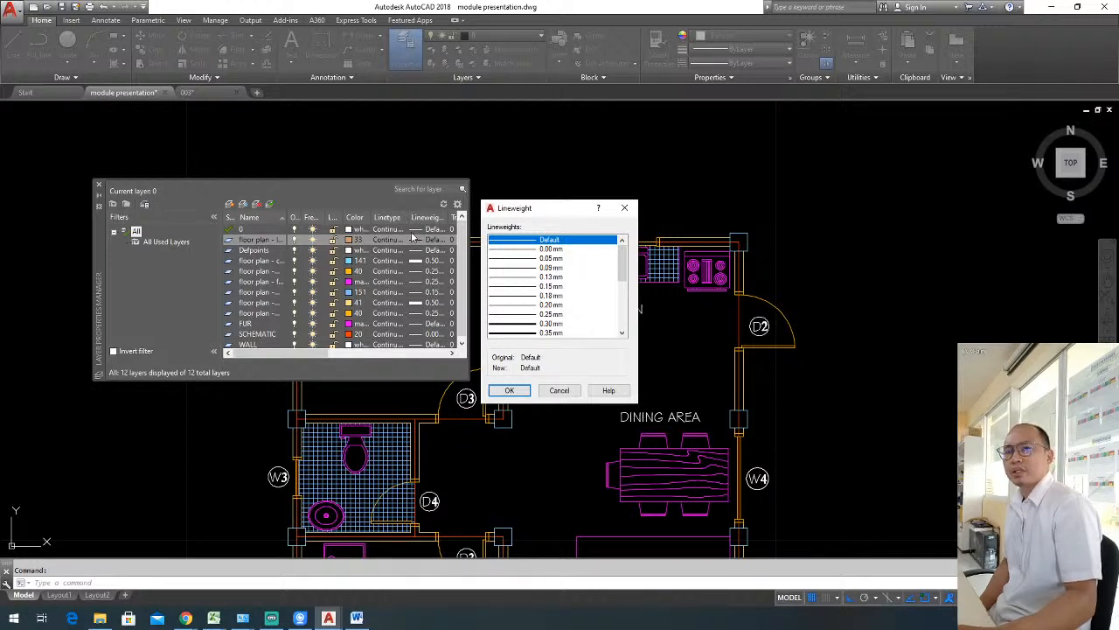
pyautogui.click(551, 267)
pyautogui.click(509, 391)
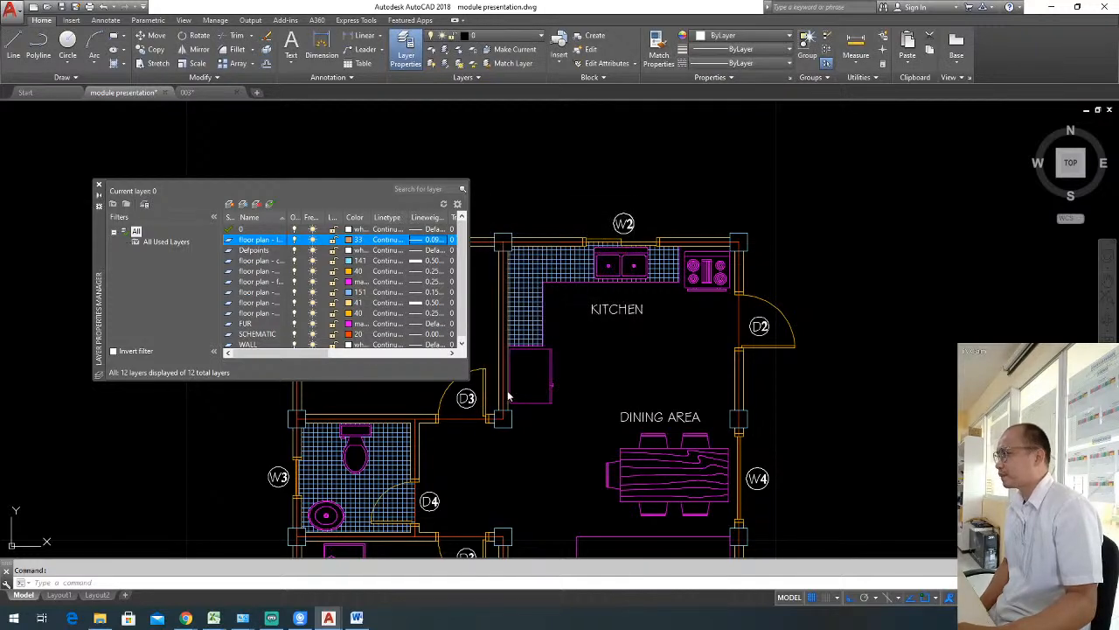
pyautogui.click(99, 189)
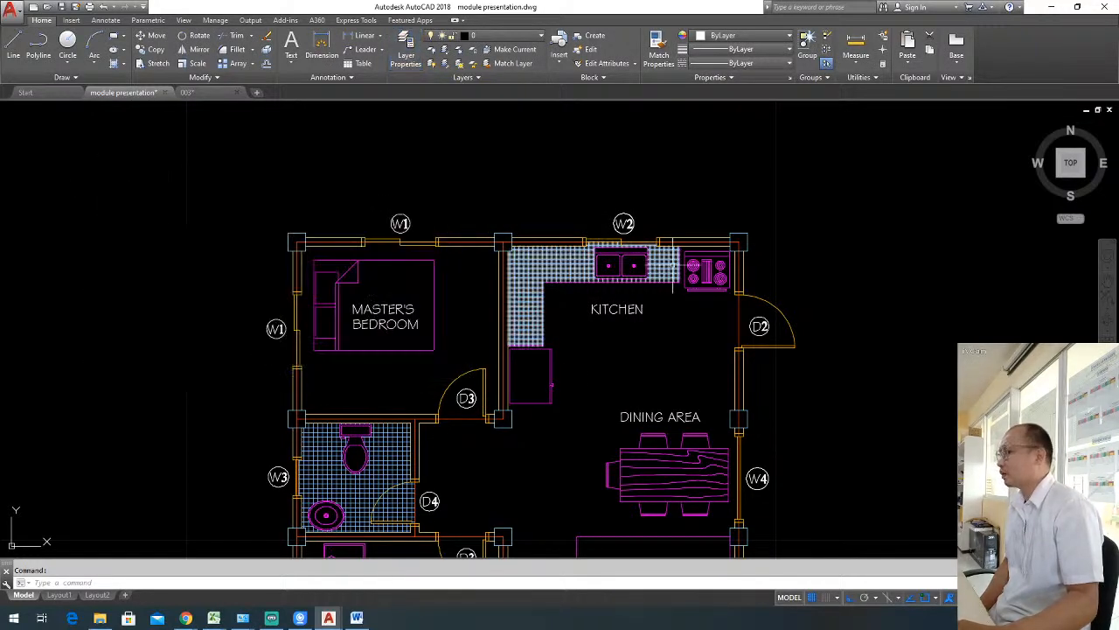
# Move the circled W2 label above the kitchen window to the floor plan - labels layer.
pyautogui.click(656, 213)
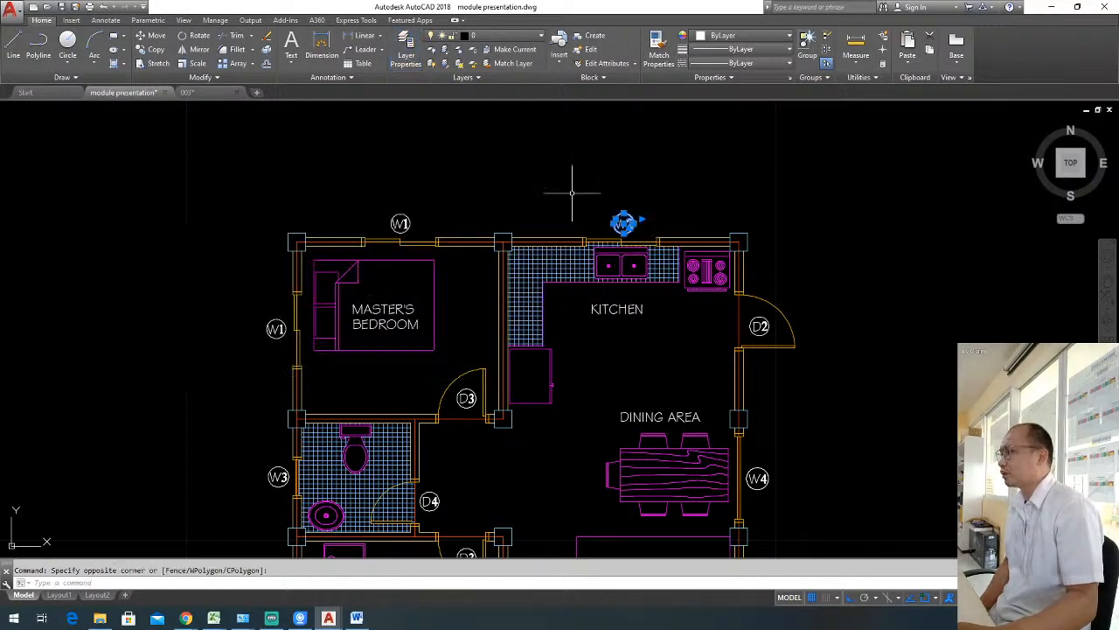
pyautogui.click(505, 36)
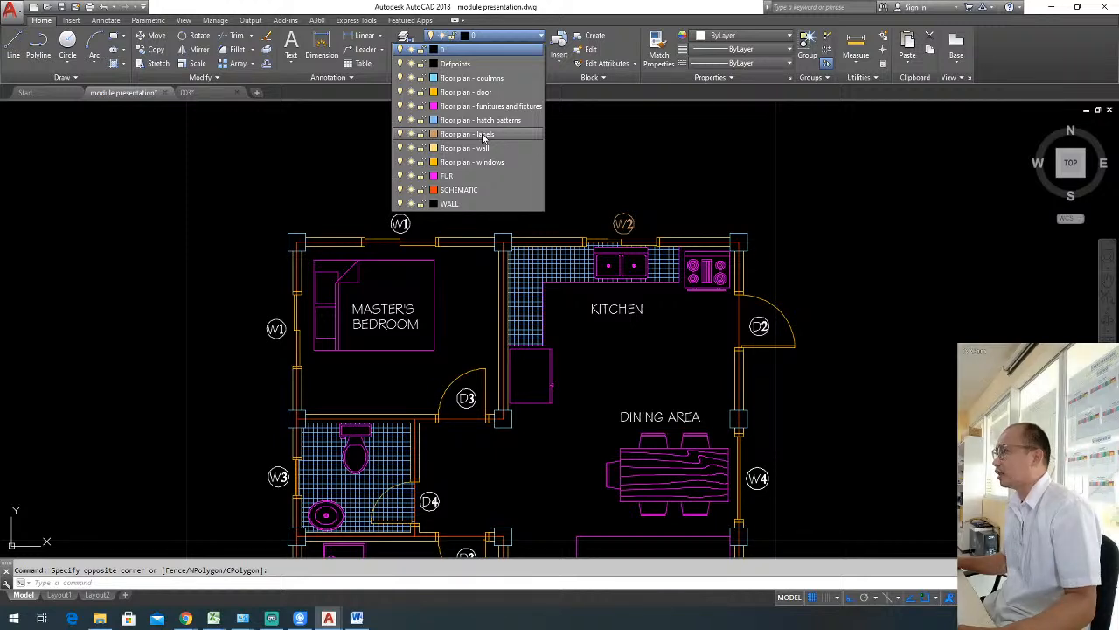
pyautogui.press('Escape')
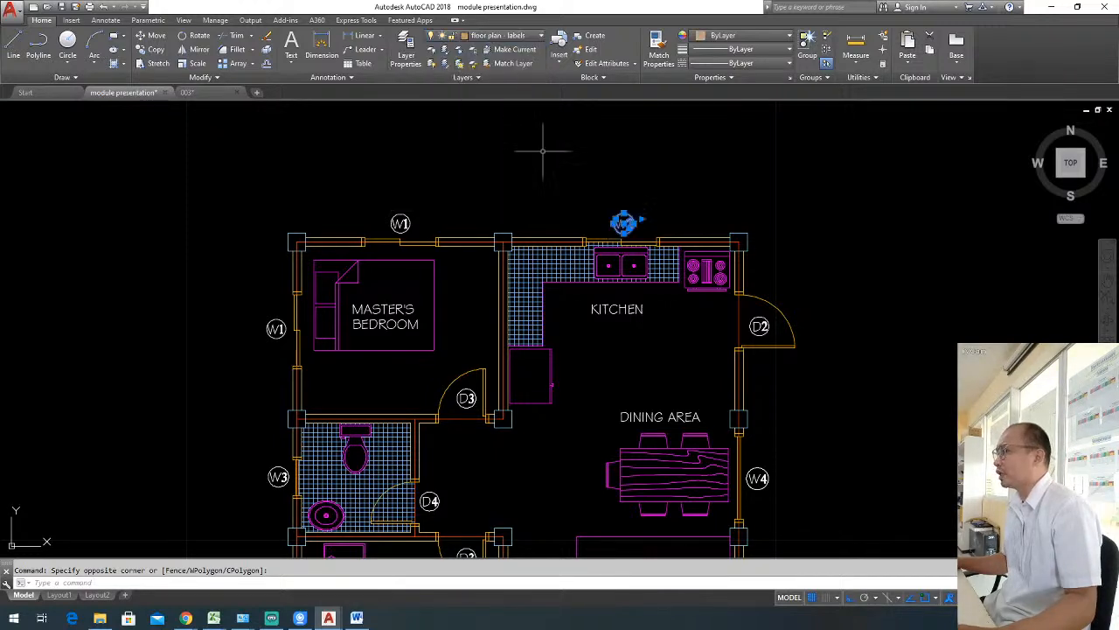
# Match the master's bedroom's two circled W1 labels, north and west, to the properties of the kitchen's W2 label.
pyautogui.write('ma')
pyautogui.press('Return')
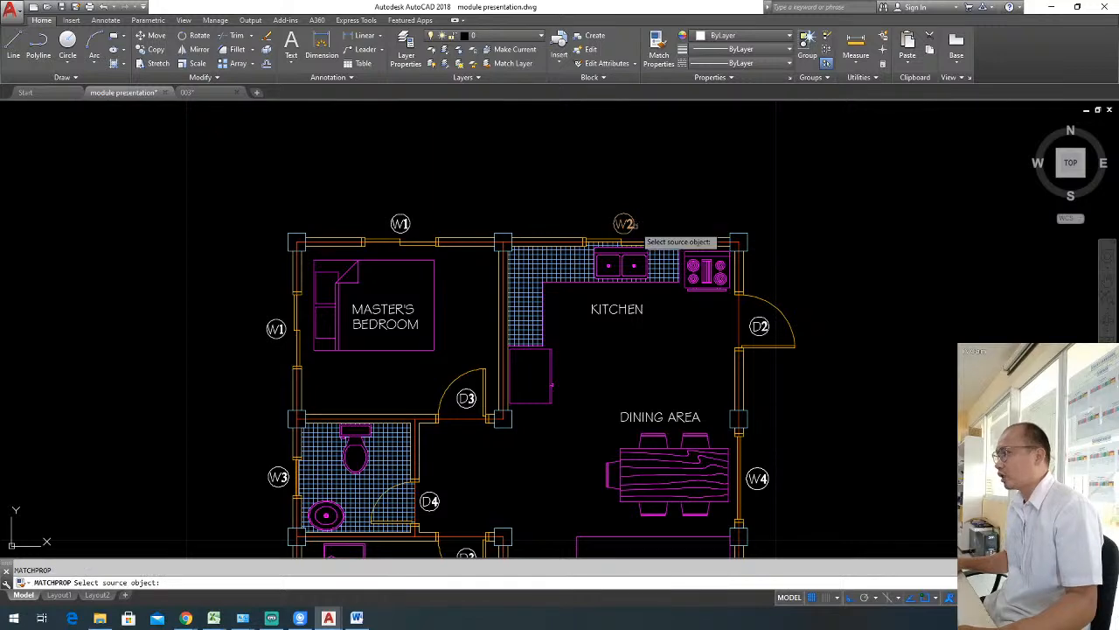
pyautogui.click(623, 224)
pyautogui.click(422, 219)
pyautogui.click(387, 224)
pyautogui.moveTo(487, 225); pyautogui.dragTo(584, 174, button='middle')
pyautogui.click(376, 290)
pyautogui.click(342, 284)
pyautogui.moveTo(389, 303); pyautogui.dragTo(415, 223, button='middle')
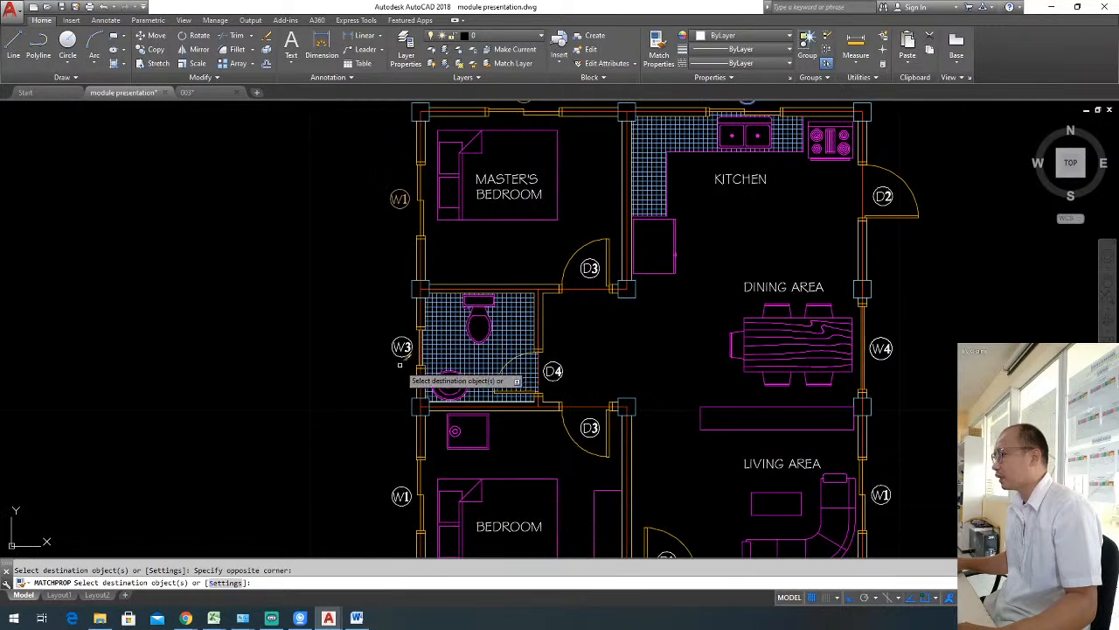
# Match the bathroom's W3 and D4, both bedroom D3 labels and the lower bedroom's west W1 label to the kitchen W2 label's properties.
pyautogui.click(597, 279)
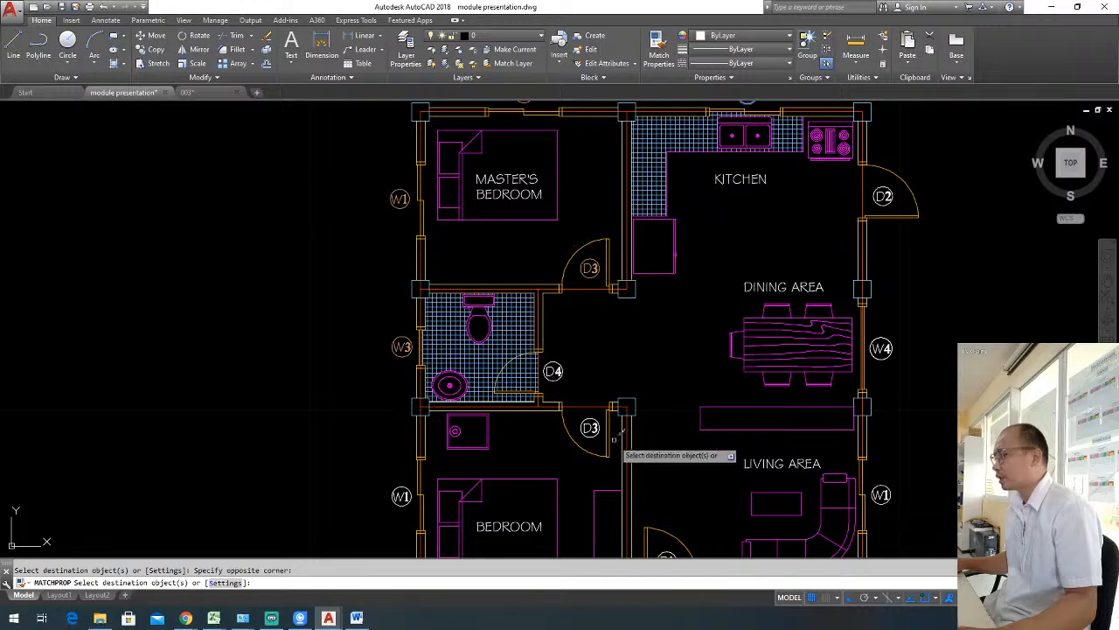
pyautogui.scroll(4, 617, 455)
pyautogui.click(580, 362)
pyautogui.scroll(-4, 580, 362)
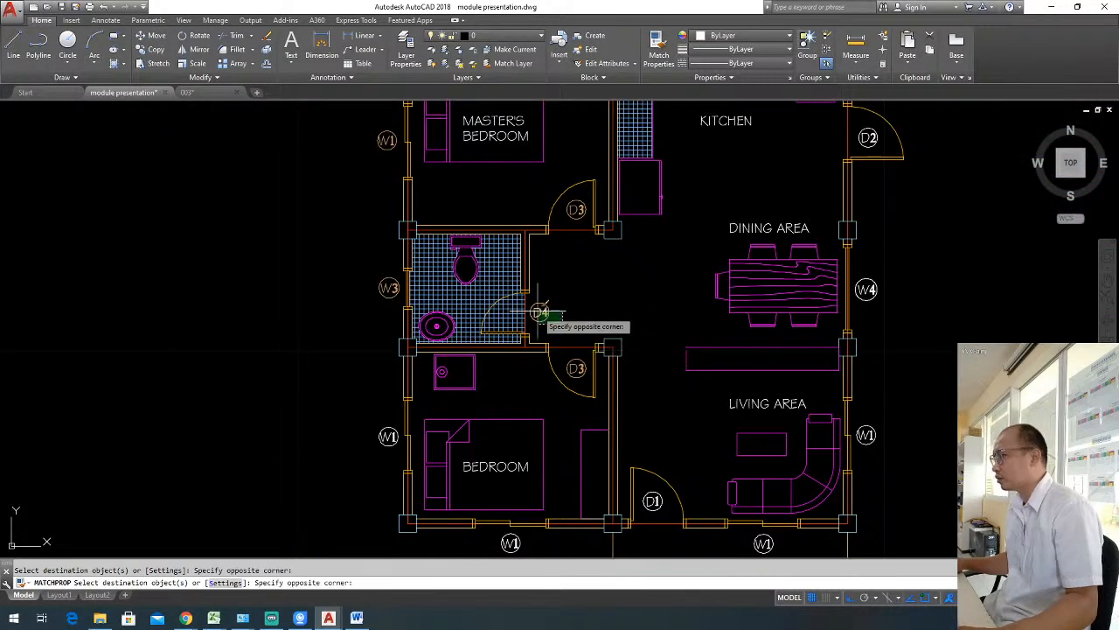
pyautogui.moveTo(340, 412); pyautogui.dragTo(297, 290, button='middle')
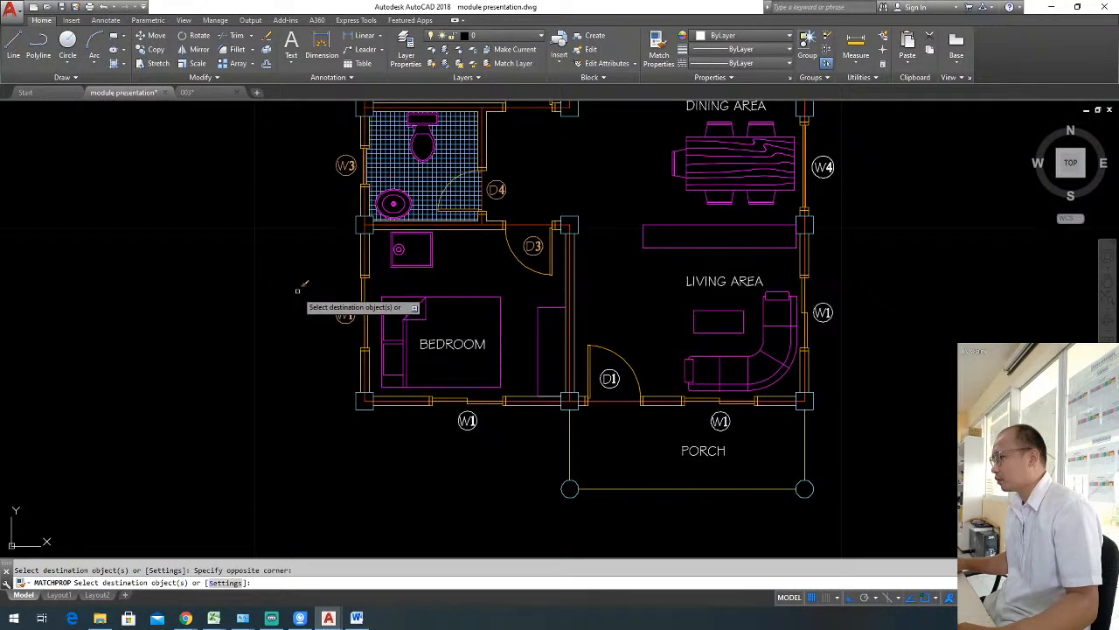
# Match the lower bedroom's south W1, the living area's south and east W1 and the D1 door label to the W2 label's properties.
pyautogui.click(466, 422)
pyautogui.click(720, 418)
pyautogui.click(599, 388)
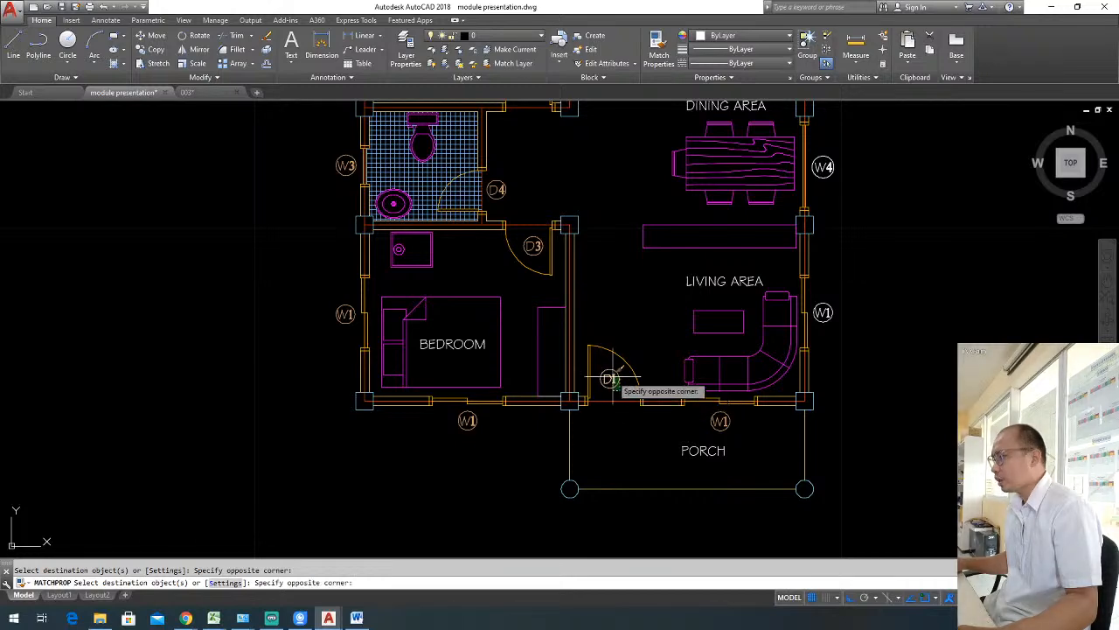
pyautogui.click(618, 370)
pyautogui.moveTo(668, 367); pyautogui.dragTo(591, 408, button='middle')
pyautogui.click(767, 373)
pyautogui.click(754, 357)
pyautogui.moveTo(760, 346); pyautogui.dragTo(704, 422, button='middle')
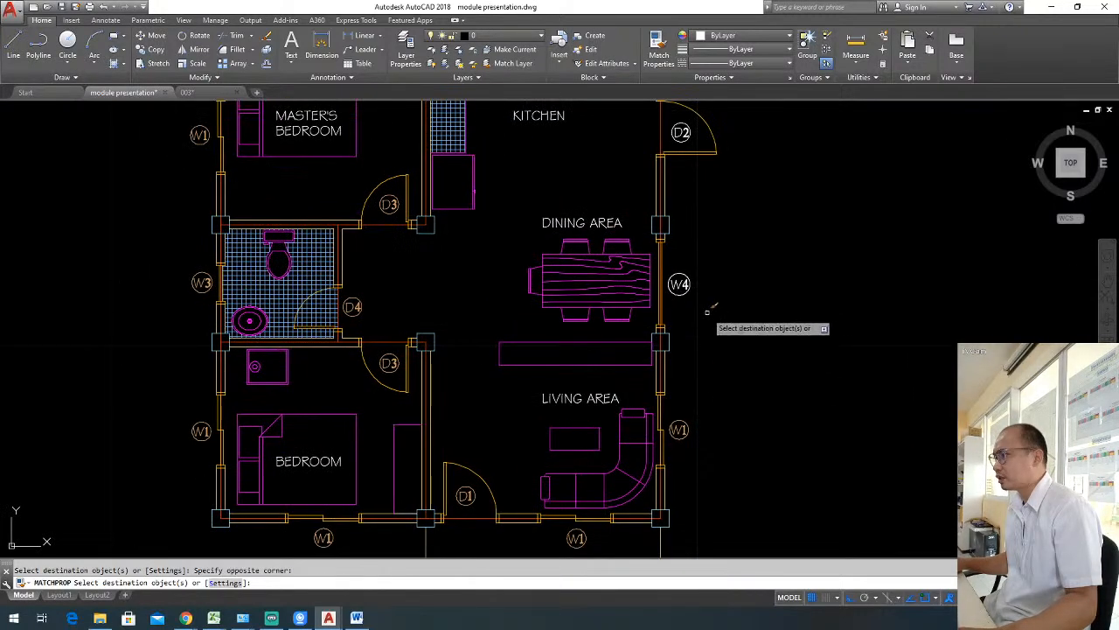
# Match the dining area's W4 and the kitchen's D2 labels to the W2 label's properties, and save the drawing.
pyautogui.scroll(-2, 675, 295)
pyautogui.click(663, 275)
pyautogui.click(643, 264)
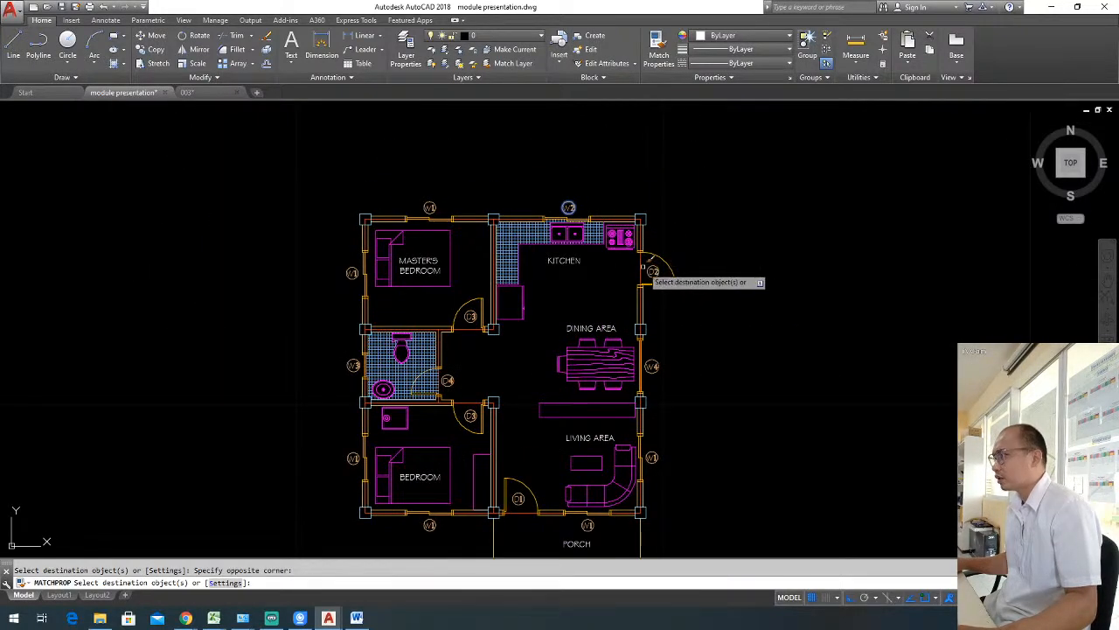
pyautogui.press('Escape')
pyautogui.moveTo(707, 339); pyautogui.dragTo(762, 292, button='middle')
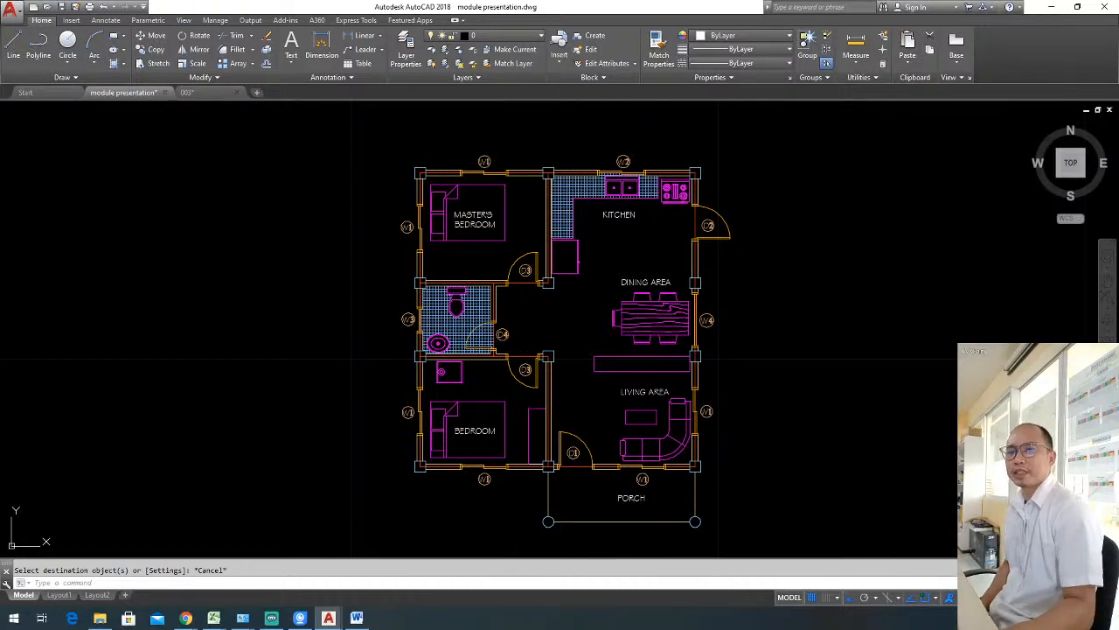
pyautogui.hotkey('ctrl', 's')
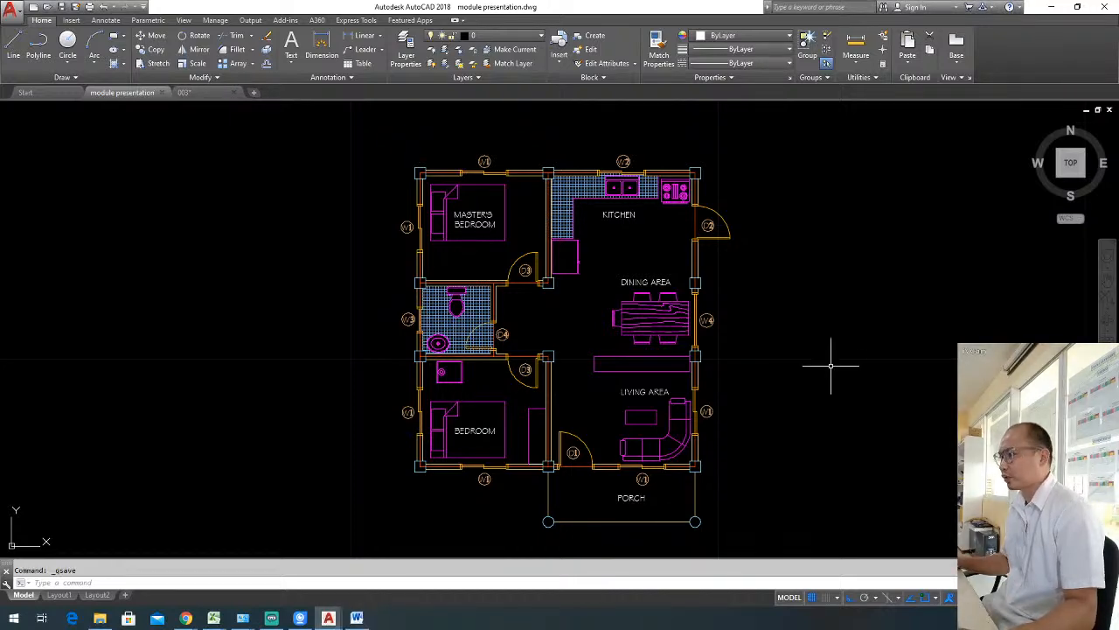
# Match all room names, from MASTER'S BEDROOM and KITCHEN to PORCH, to the properties of the circled W4 label.
pyautogui.write('ma')
pyautogui.press('Return')
pyautogui.click(706, 320)
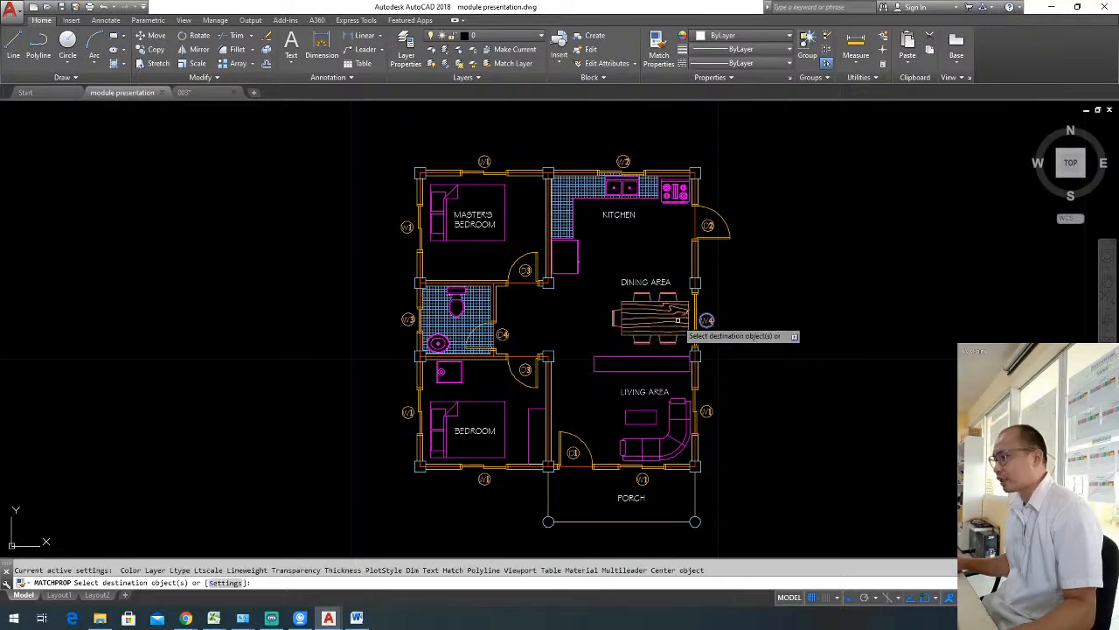
pyautogui.scroll(2, 653, 283)
pyautogui.click(655, 282)
pyautogui.click(599, 179)
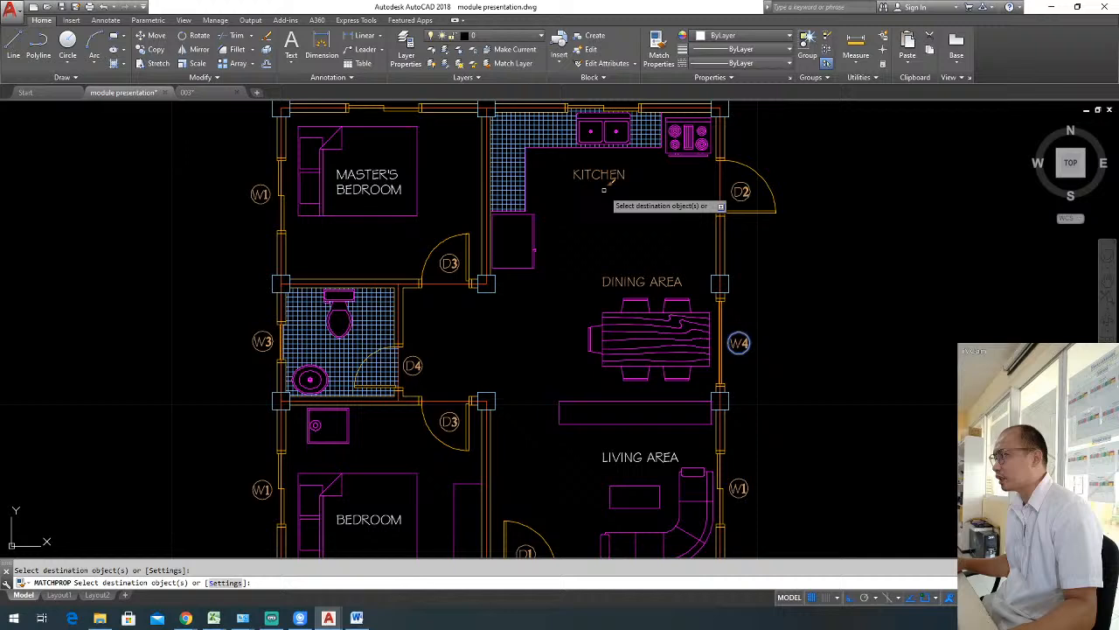
pyautogui.click(371, 178)
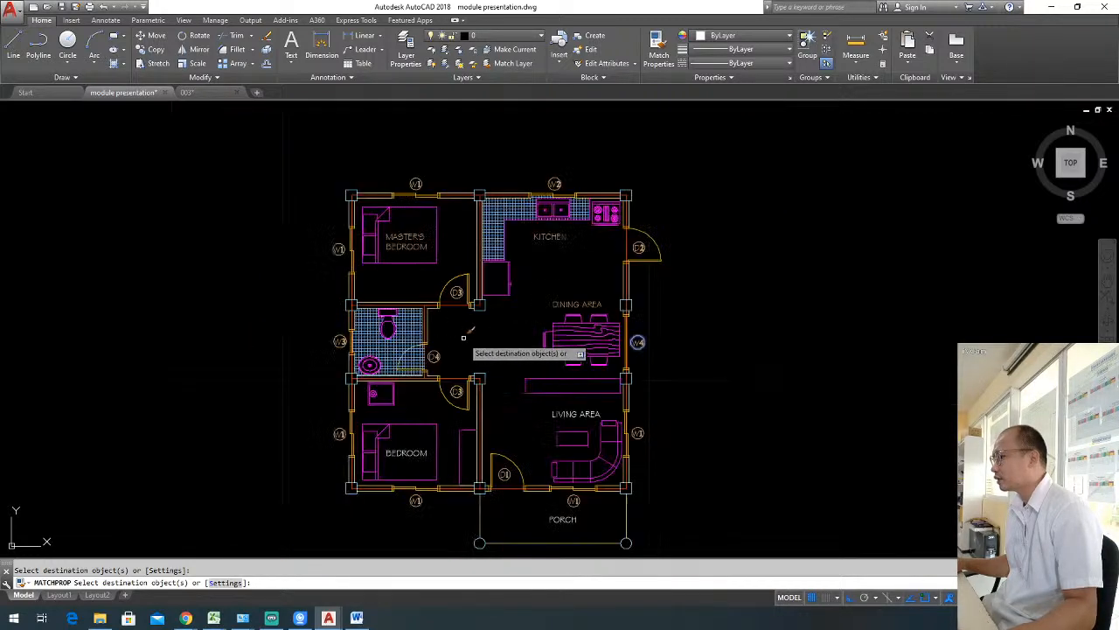
pyautogui.scroll(-2, 468, 340)
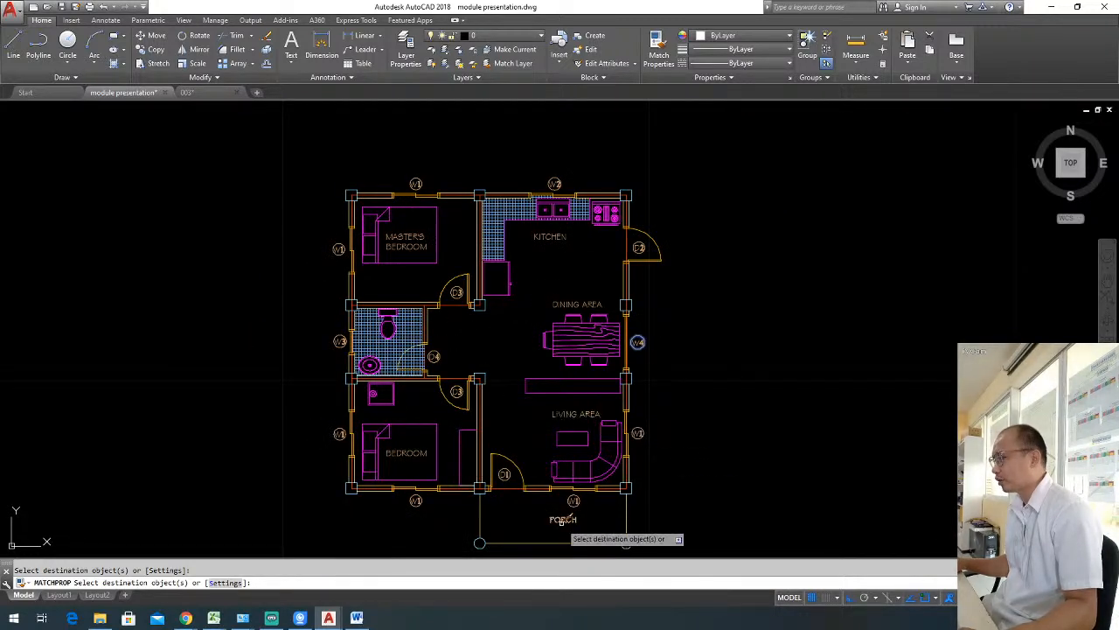
pyautogui.press('Escape')
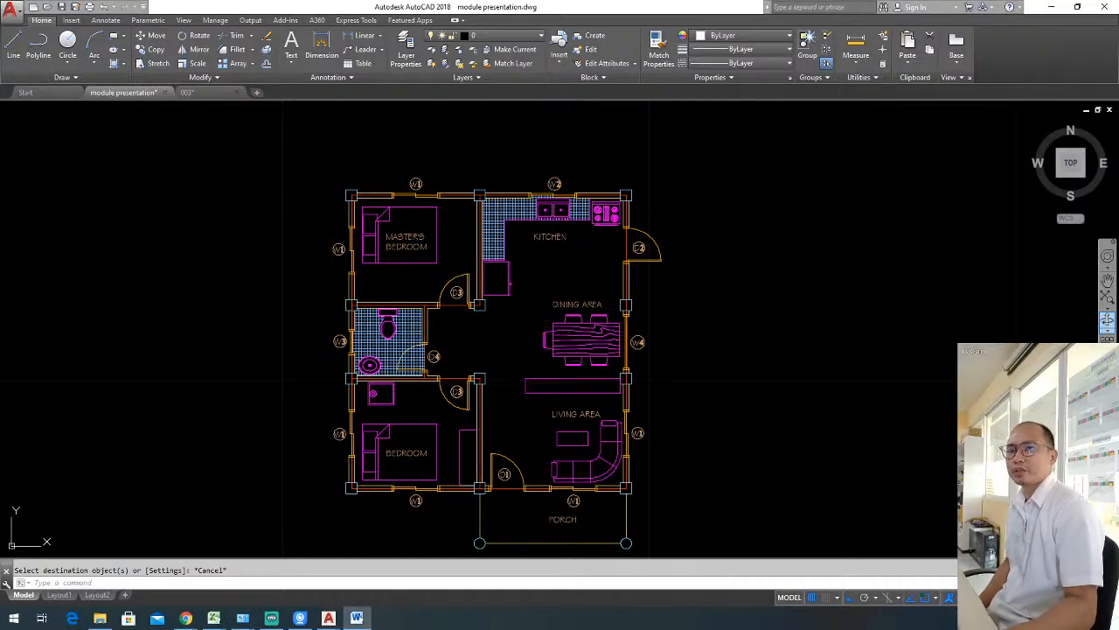
pyautogui.click(871, 351)
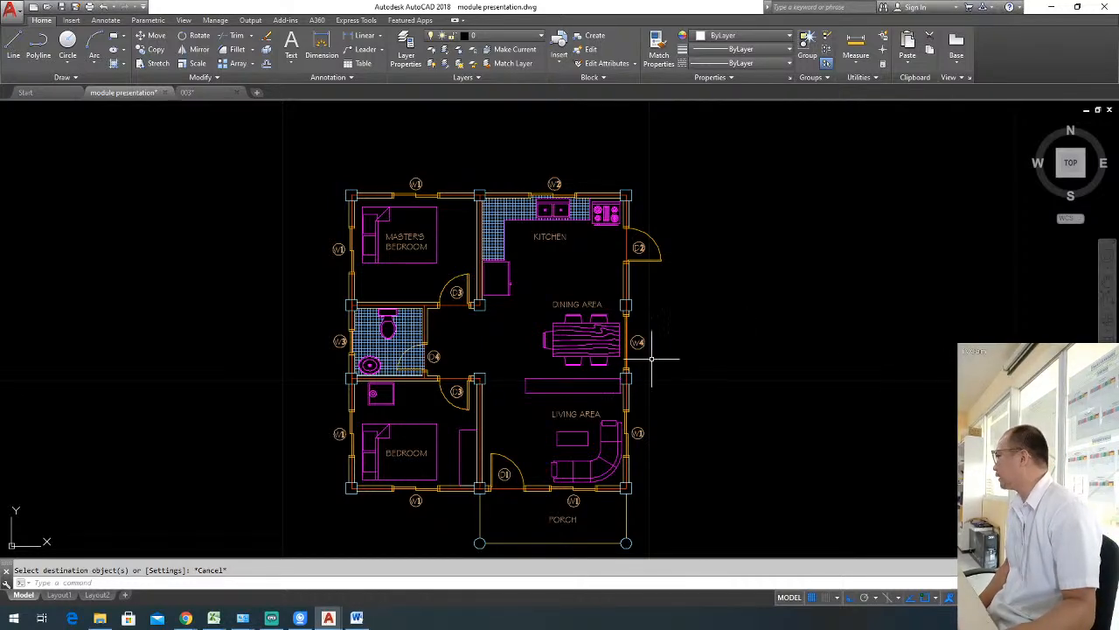
pyautogui.moveTo(652, 358)
pyautogui.mouseDown(button='middle')
pyautogui.moveTo(684, 322)
pyautogui.moveTo(726, 305)
pyautogui.moveTo(740, 329)
pyautogui.mouseUp(button='middle')
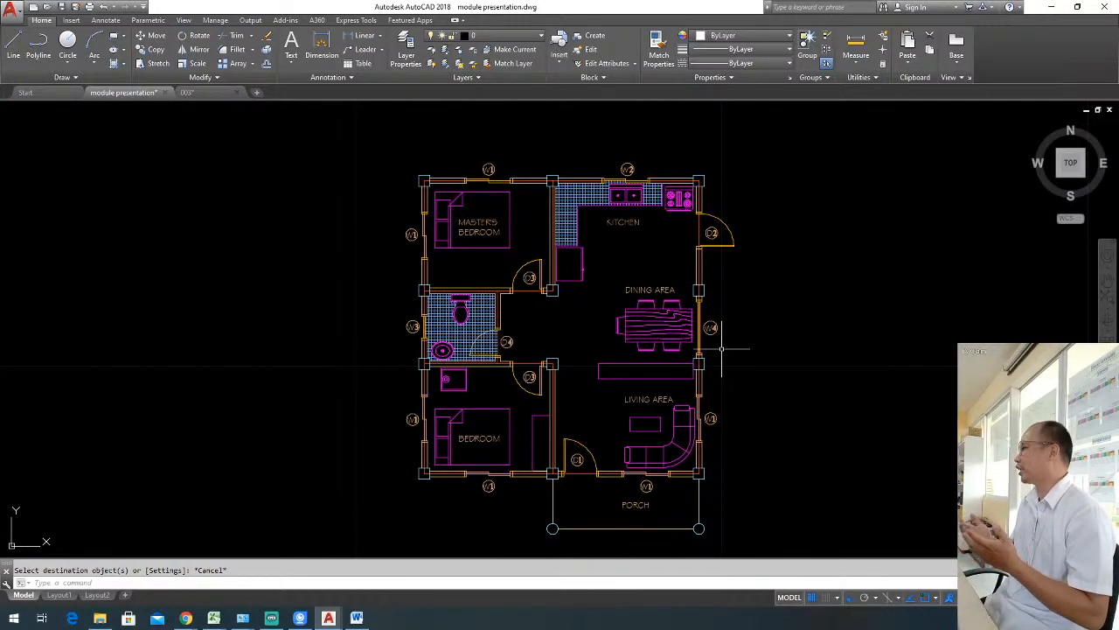
pyautogui.moveTo(722, 349); pyautogui.dragTo(701, 400, button='middle')
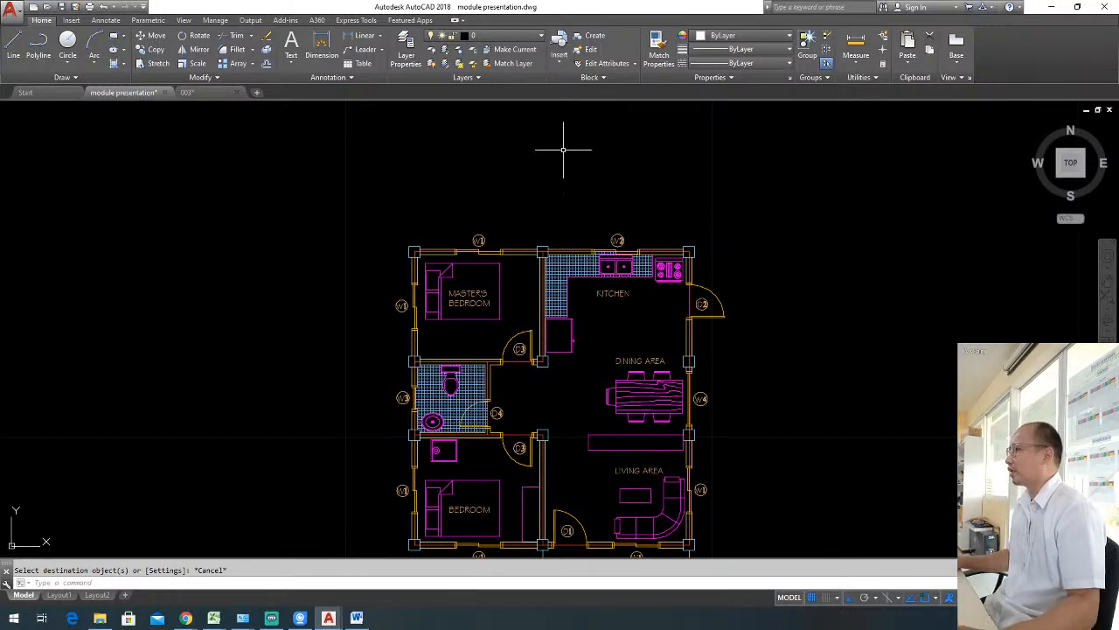
# Try a linear dimension above the plan between the master's bedroom's two north columns, and remove it.
pyautogui.click(362, 35)
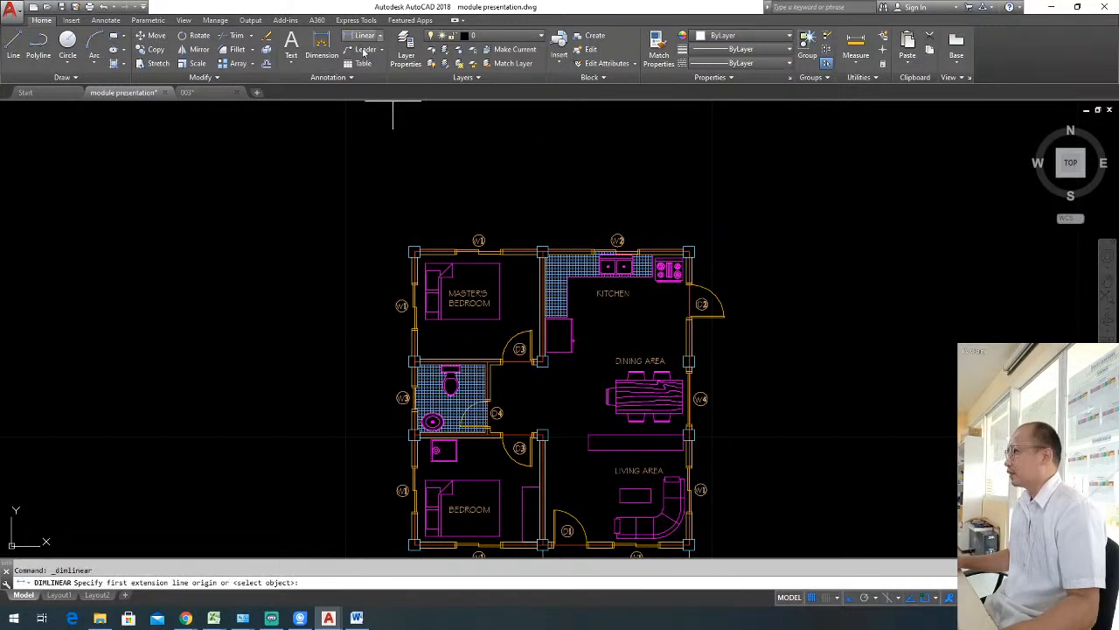
pyautogui.click(414, 252)
pyautogui.click(543, 252)
pyautogui.click(554, 178)
pyautogui.scroll(-4, 567, 245)
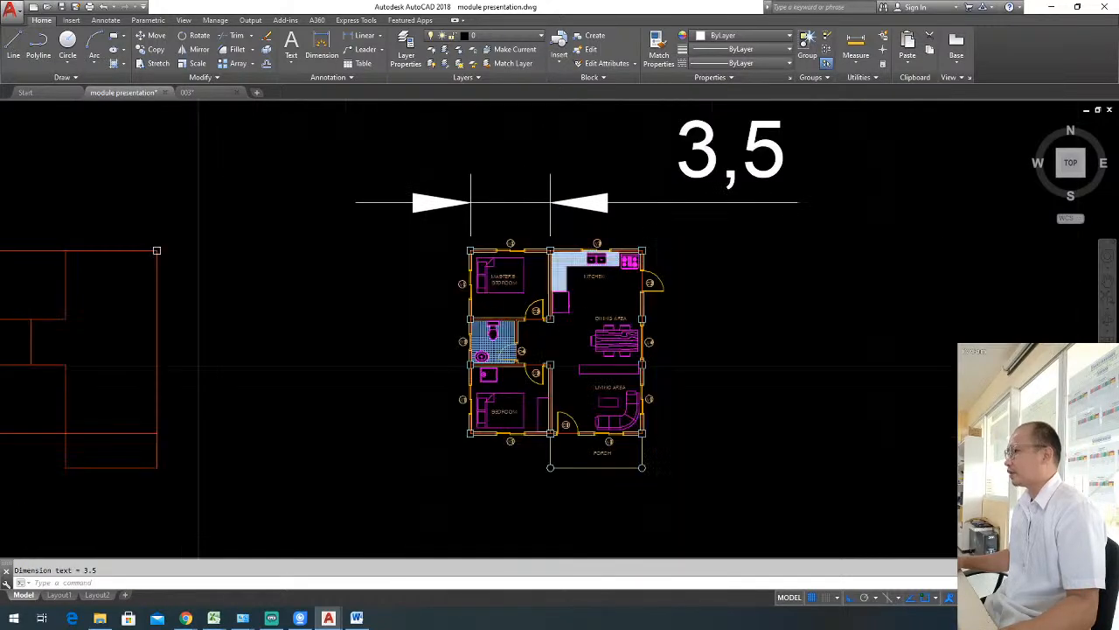
pyautogui.scroll(2, 575, 248)
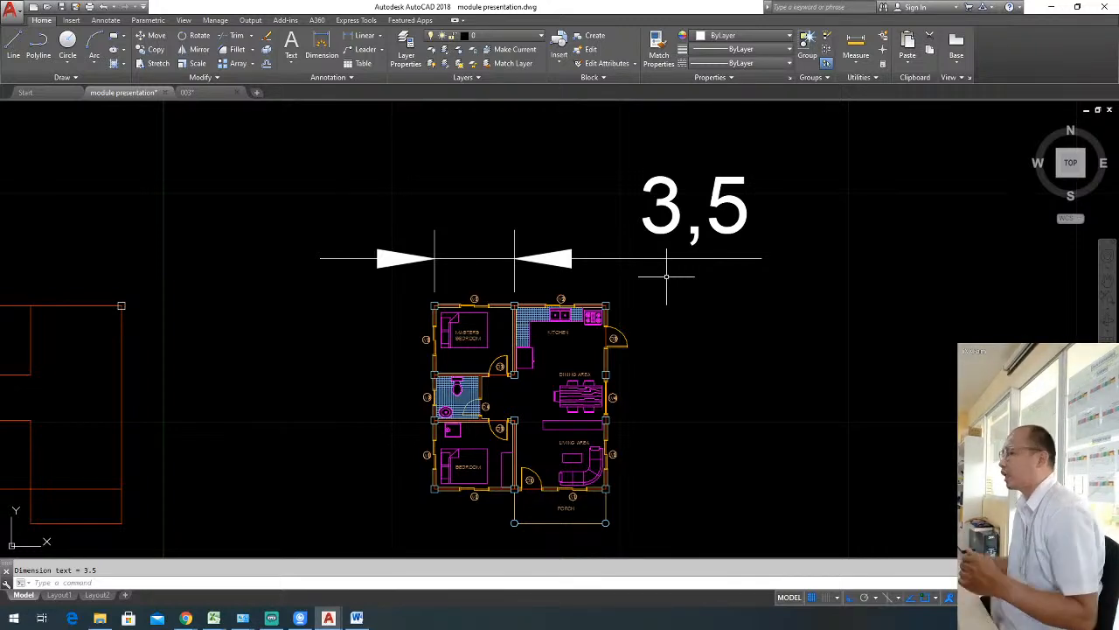
pyautogui.click(624, 282)
pyautogui.scroll(2, 490, 247)
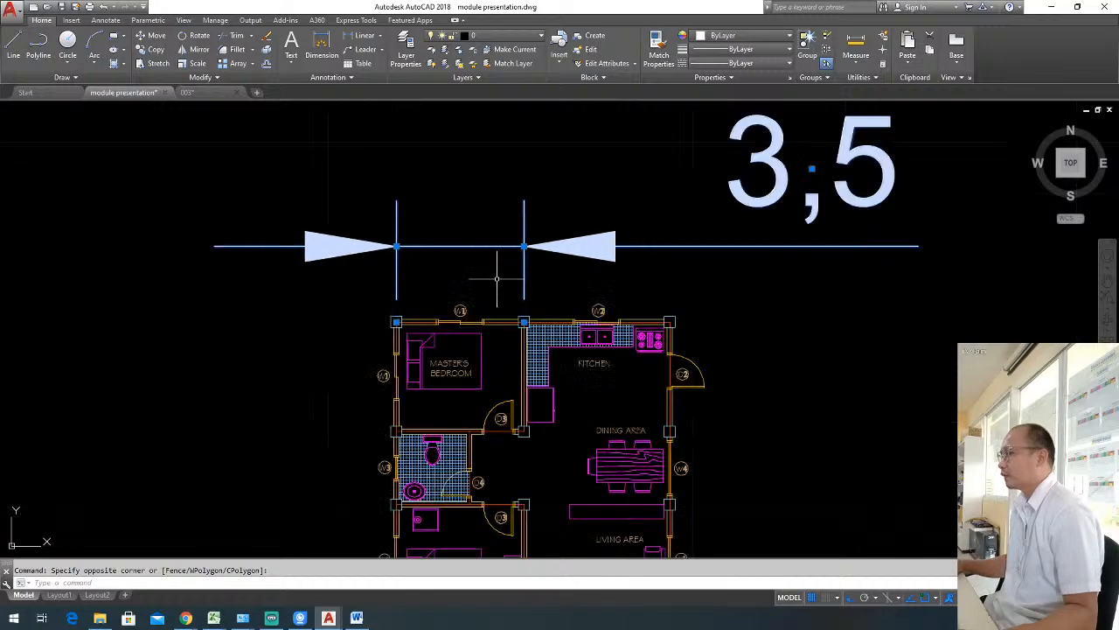
pyautogui.press('Escape')
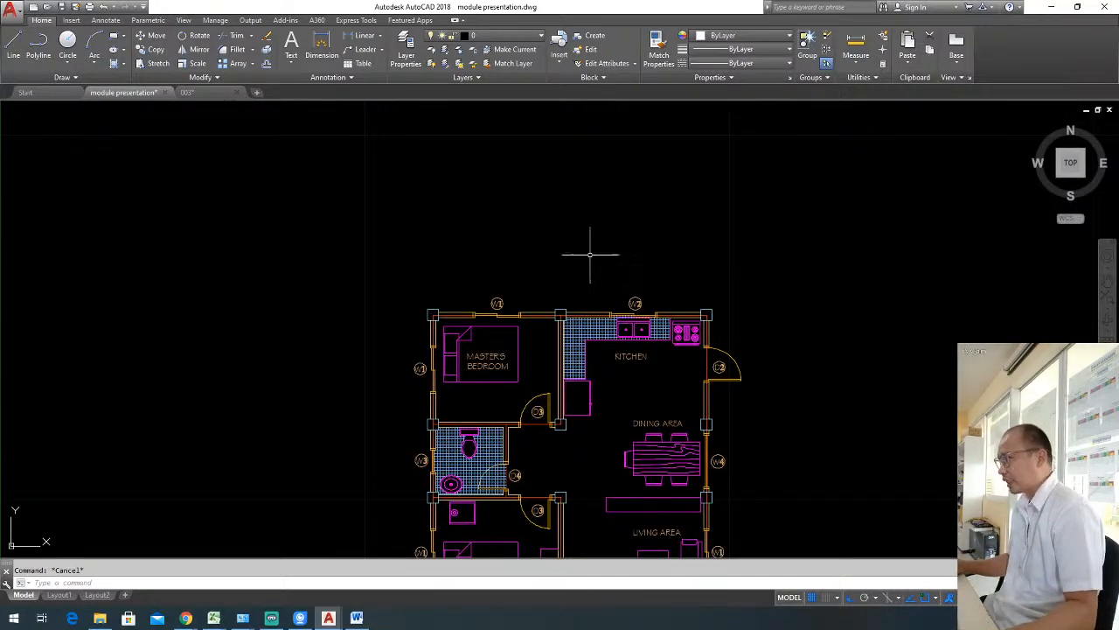
# Compare the previews and descriptions of the Annotative, ISO-25 and Standard dimension styles.
pyautogui.write('d')
pyautogui.press('Return')
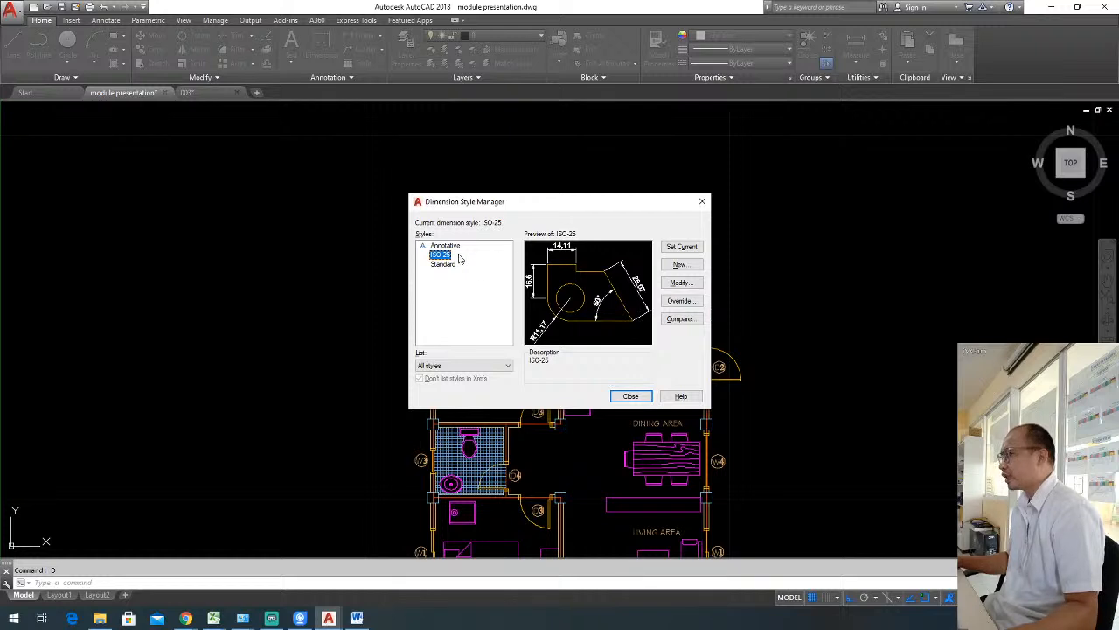
pyautogui.click(452, 247)
pyautogui.click(441, 255)
pyautogui.click(443, 264)
pyautogui.click(445, 245)
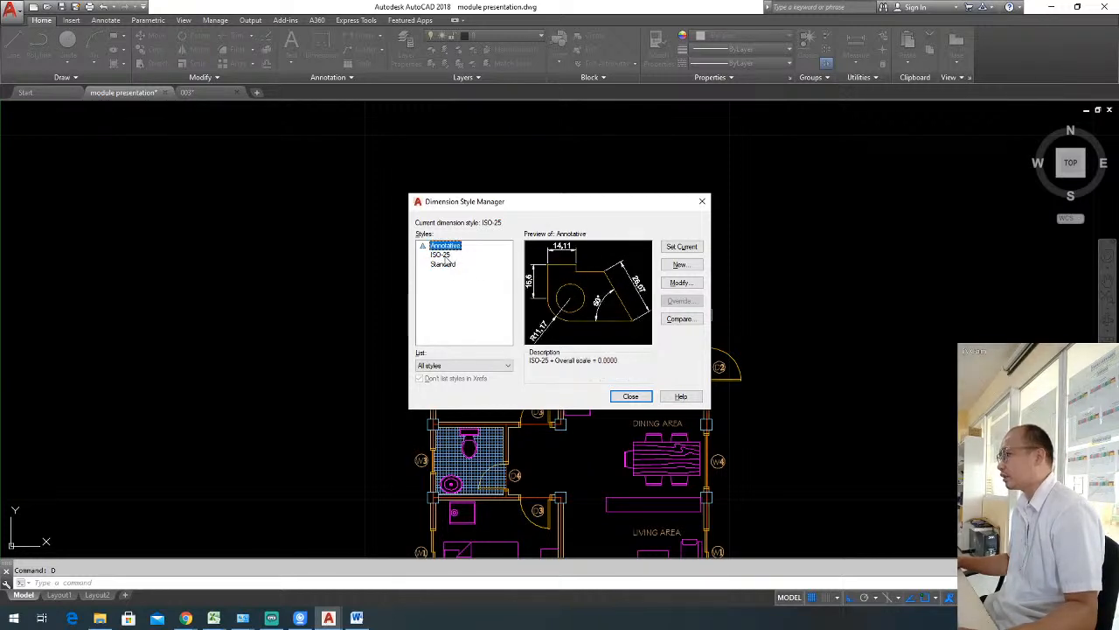
pyautogui.click(446, 264)
pyautogui.click(449, 248)
pyautogui.click(443, 254)
pyautogui.click(443, 264)
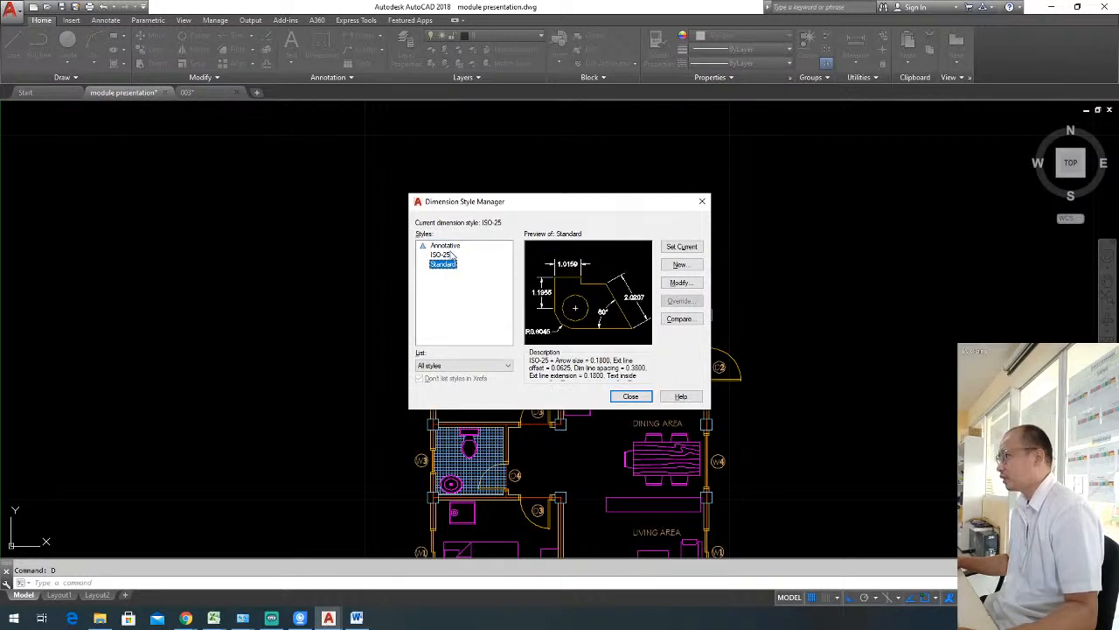
pyautogui.click(446, 246)
pyautogui.click(443, 254)
pyautogui.click(444, 264)
pyautogui.click(442, 254)
pyautogui.click(445, 246)
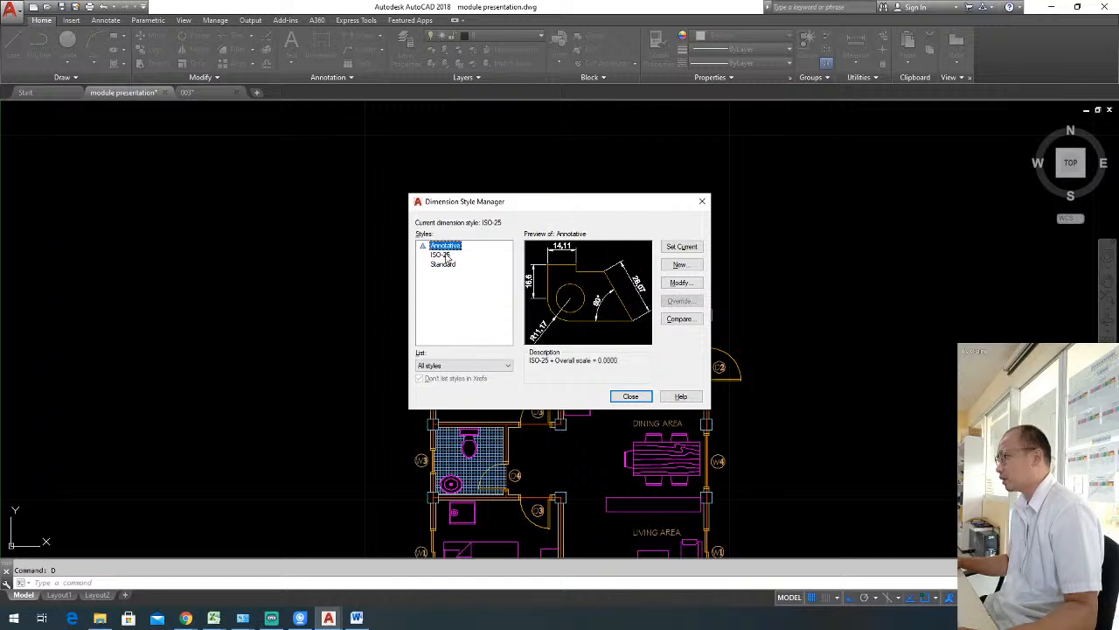
pyautogui.click(441, 254)
pyautogui.click(444, 264)
pyautogui.click(444, 246)
pyautogui.click(441, 255)
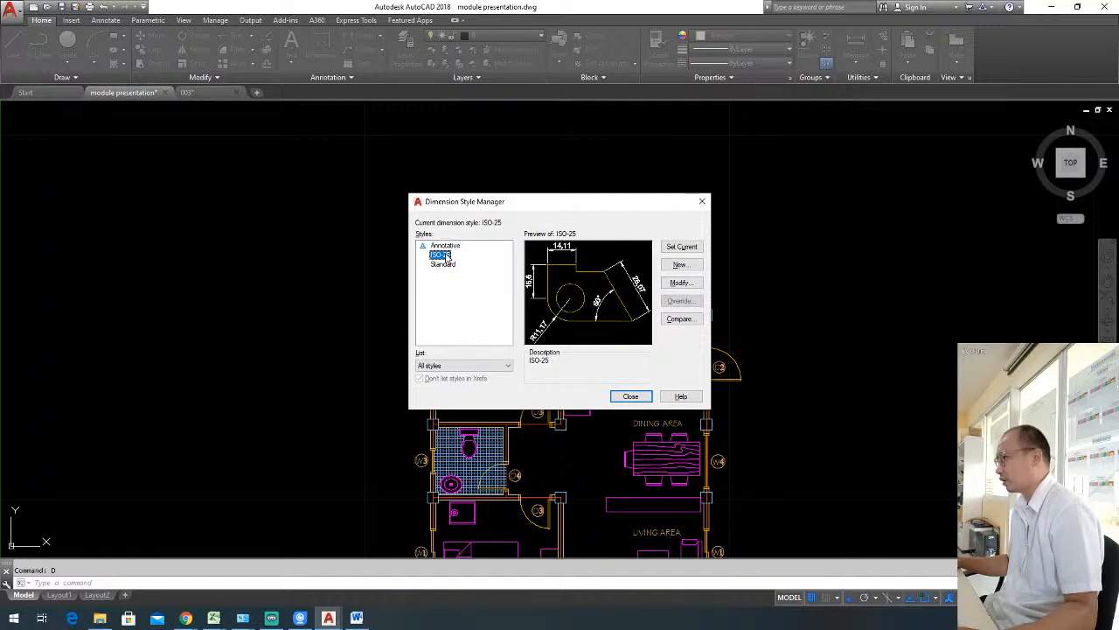
pyautogui.click(448, 264)
pyautogui.click(442, 254)
pyautogui.click(445, 246)
pyautogui.click(446, 255)
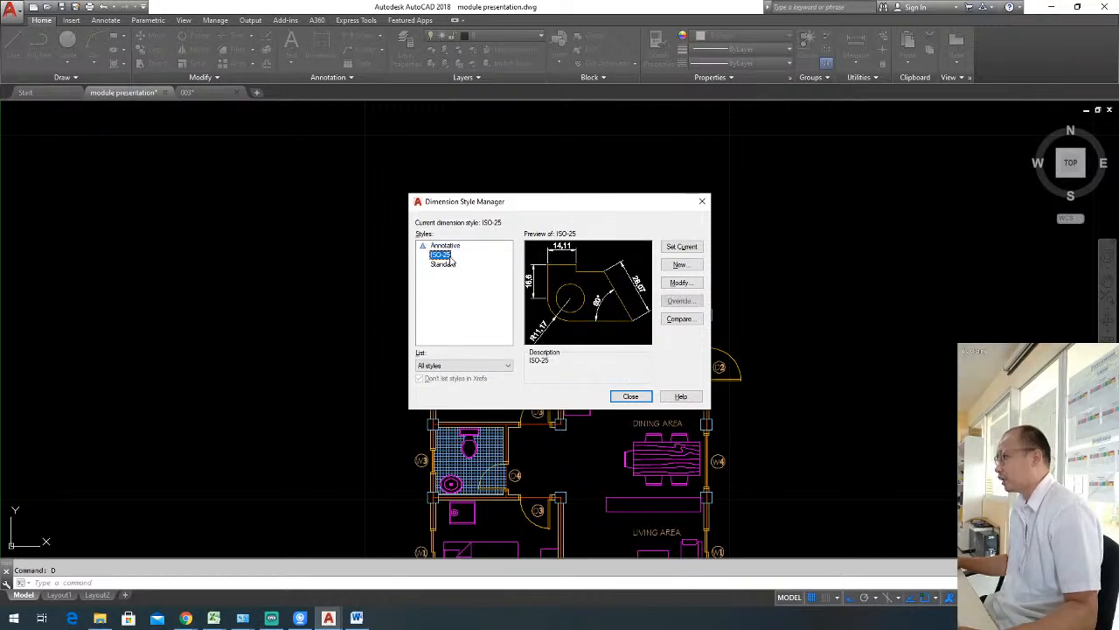
# Make Standard the current dimension style and close the Dimension Style Manager.
pyautogui.click(450, 268)
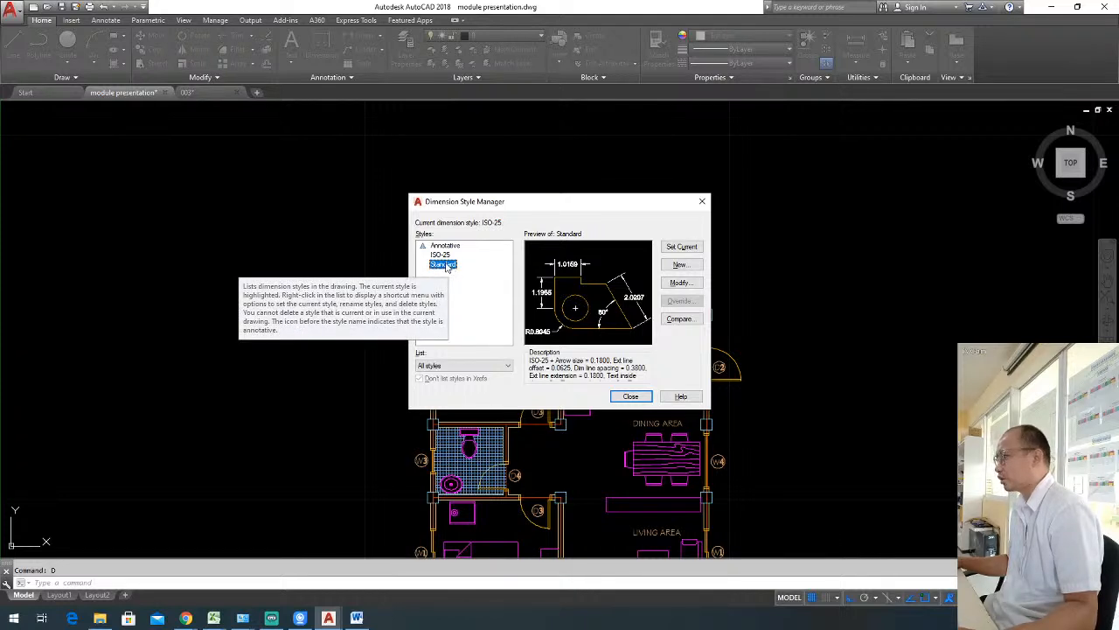
pyautogui.click(682, 248)
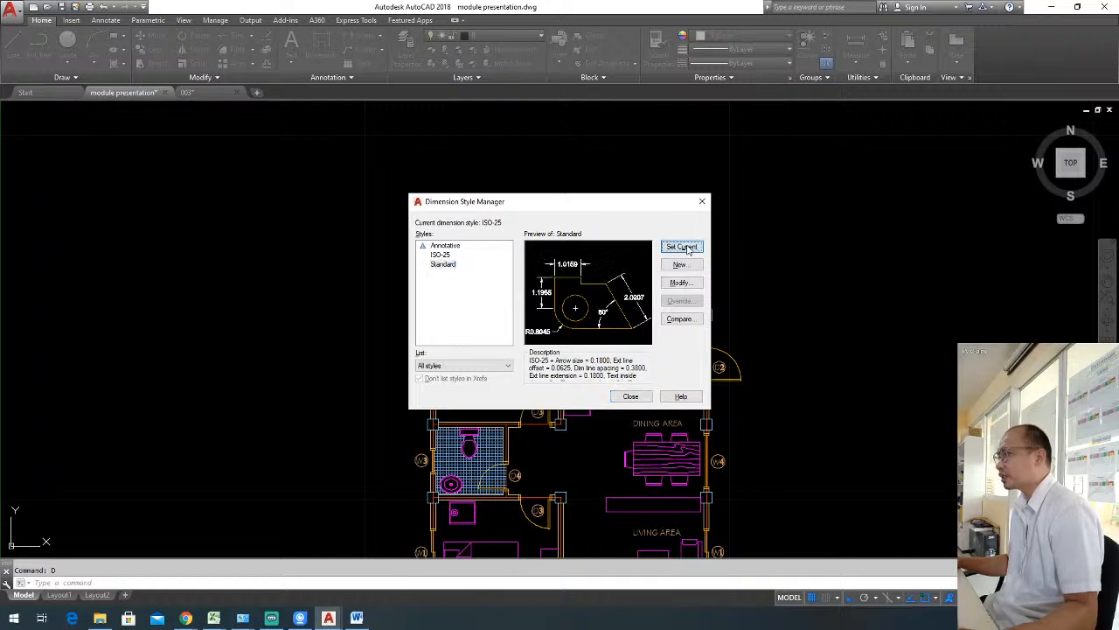
pyautogui.click(631, 397)
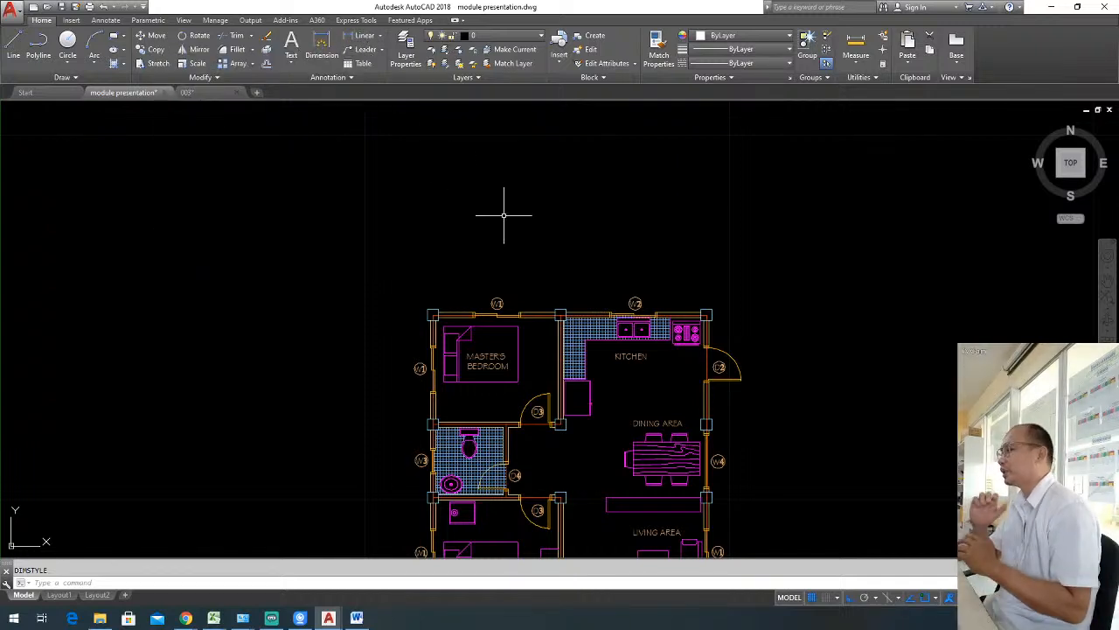
# Place a linear dimension above the plan between the centres of the master's bedroom's two north columns.
pyautogui.write('l')
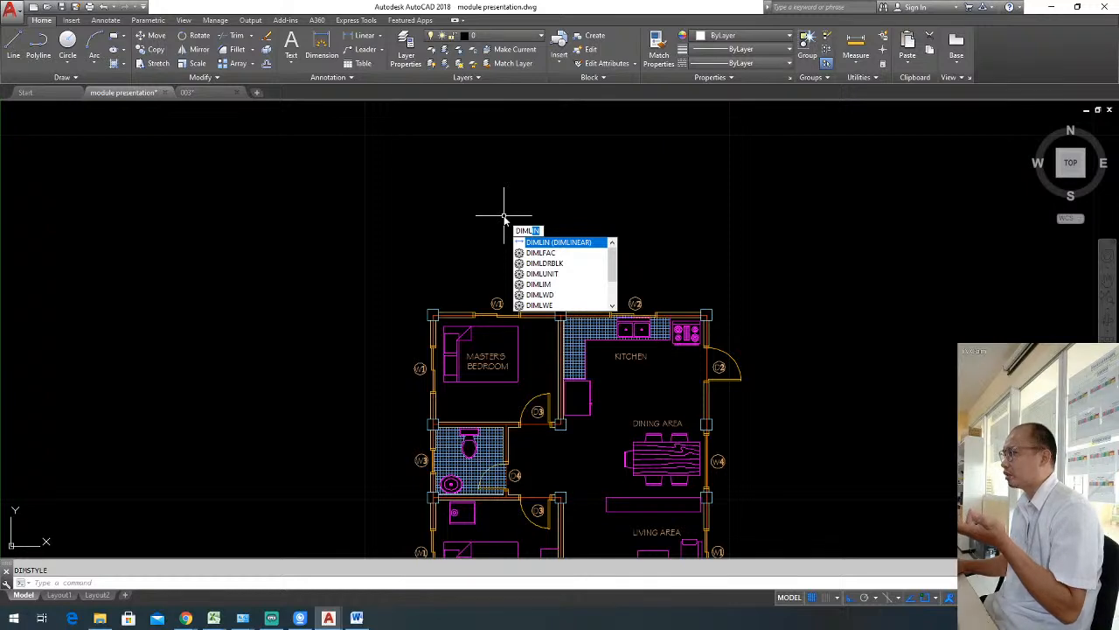
pyautogui.press('Escape')
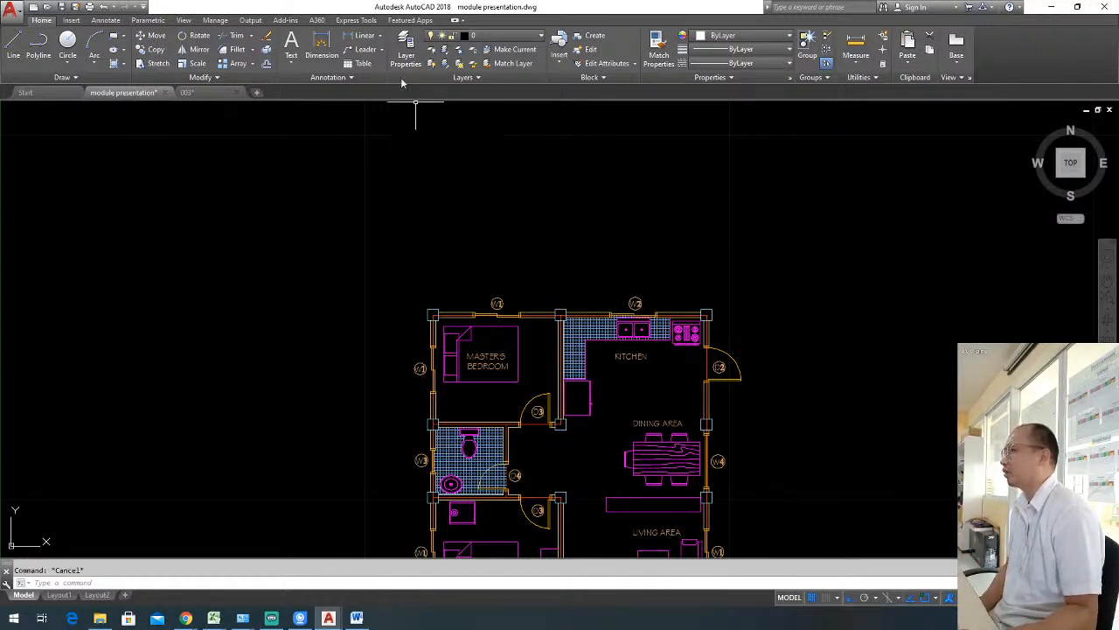
pyautogui.click(356, 37)
pyautogui.scroll(4, 437, 319)
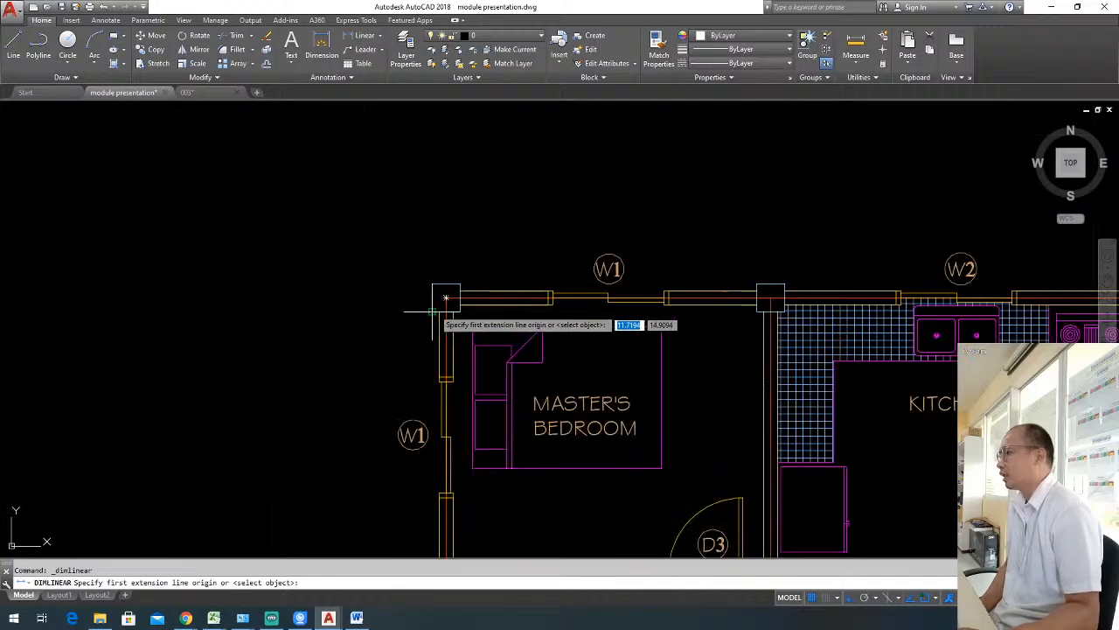
pyautogui.click(446, 298)
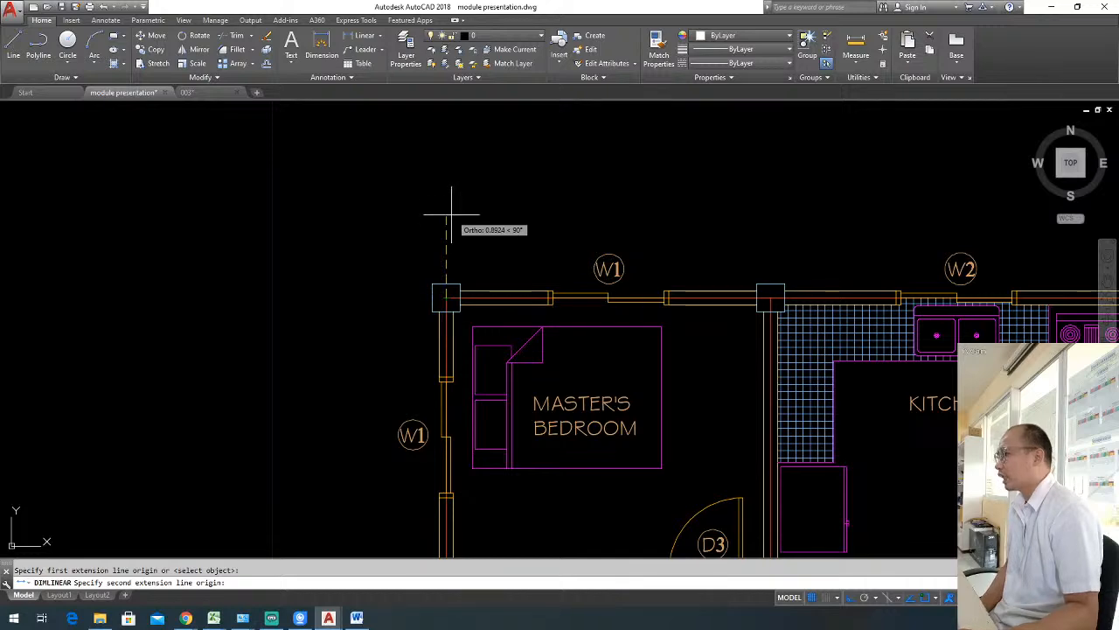
pyautogui.moveTo(519, 280); pyautogui.dragTo(470, 282, button='middle')
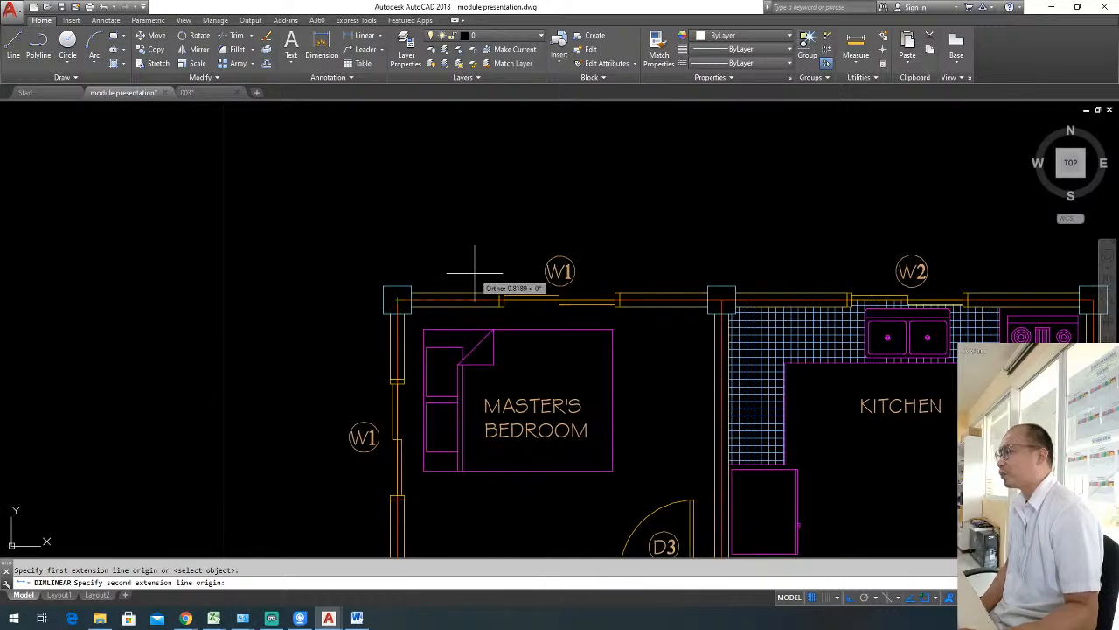
pyautogui.click(722, 300)
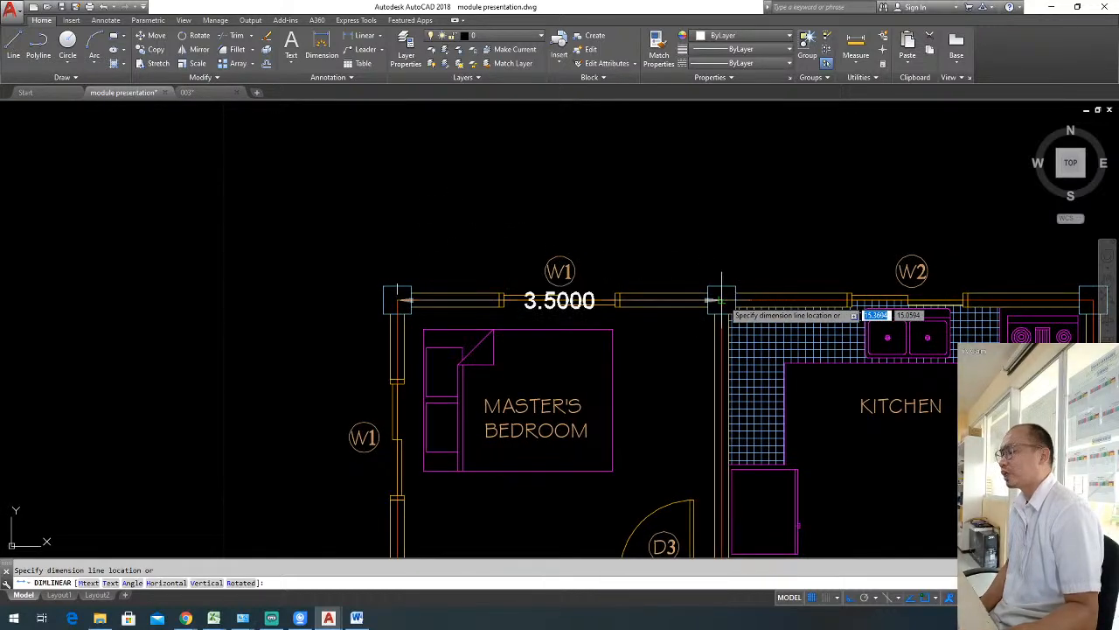
pyautogui.click(727, 202)
pyautogui.press('Escape')
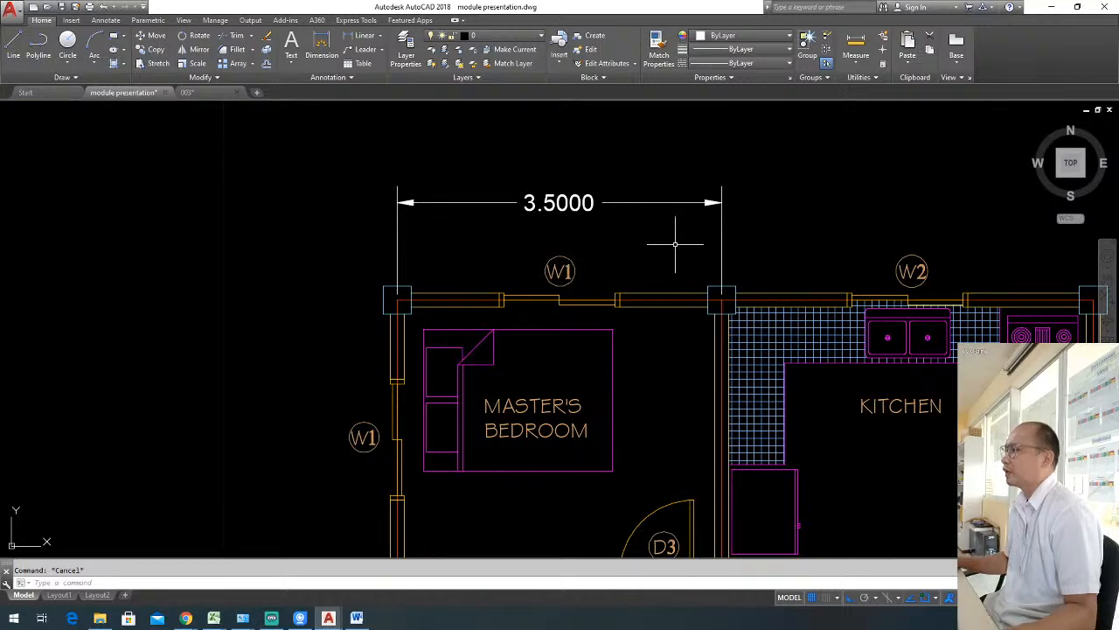
# Compare the previews and descriptions of the ISO-25, Annotative and Standard styles in the Dimension Style Manager.
pyautogui.moveTo(674, 242); pyautogui.dragTo(623, 230, button='middle')
pyautogui.scroll(-2, 621, 230)
pyautogui.scroll(2, 573, 229)
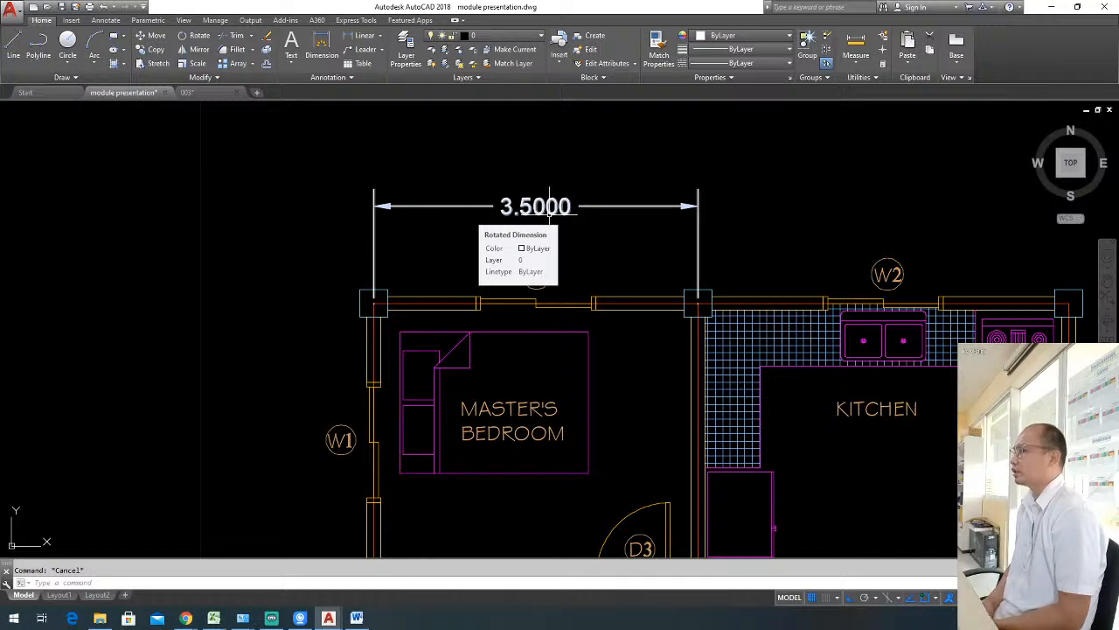
pyautogui.write('d')
pyautogui.press('Return')
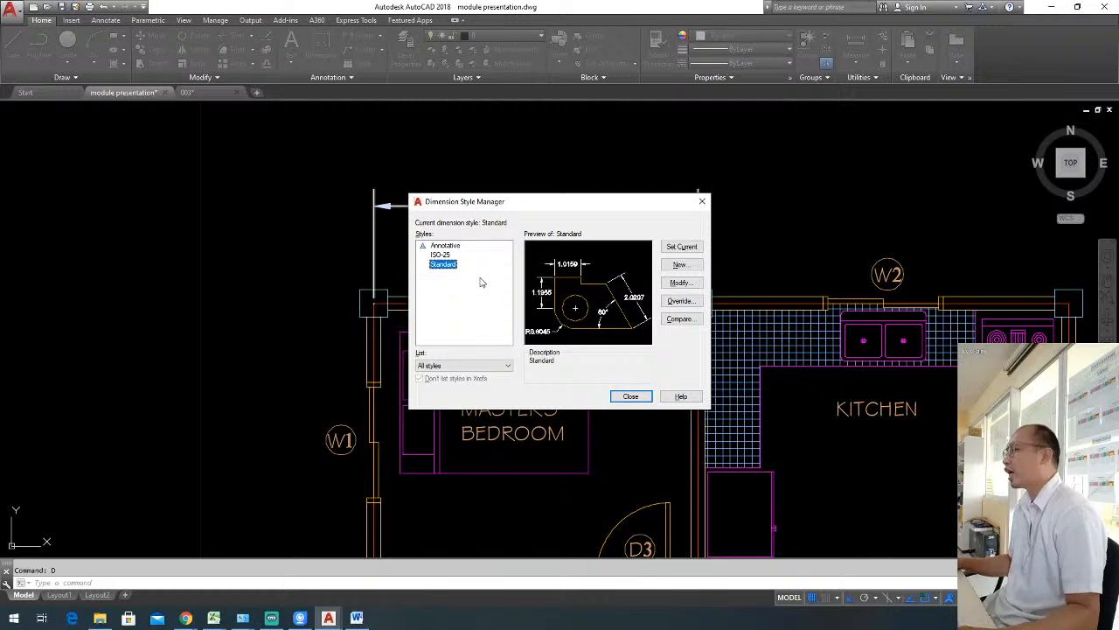
pyautogui.press('Escape')
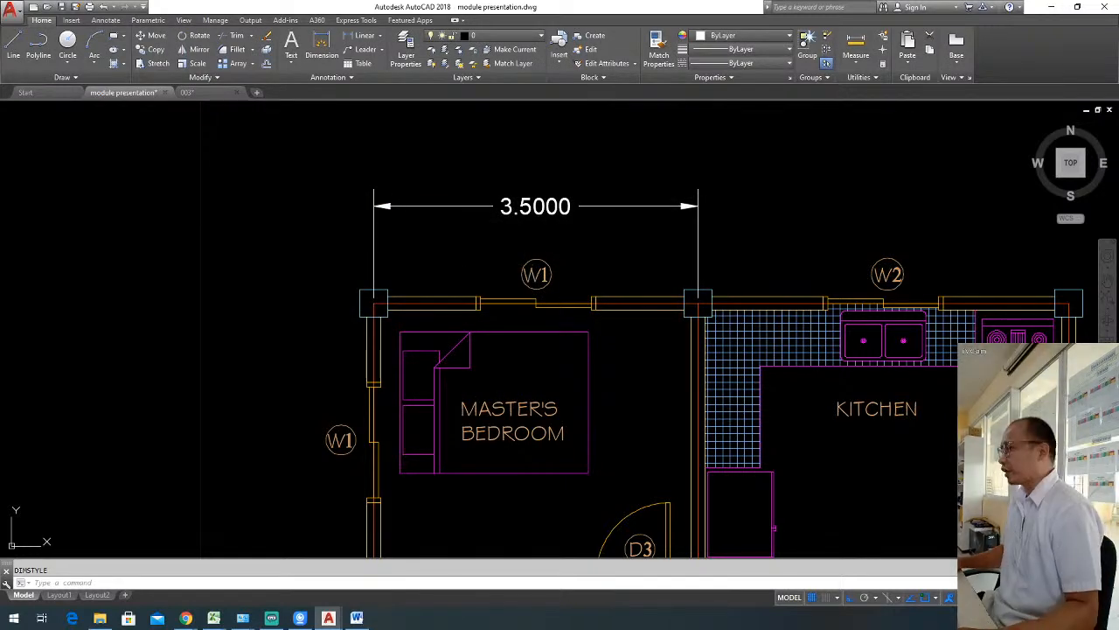
pyautogui.press('Return')
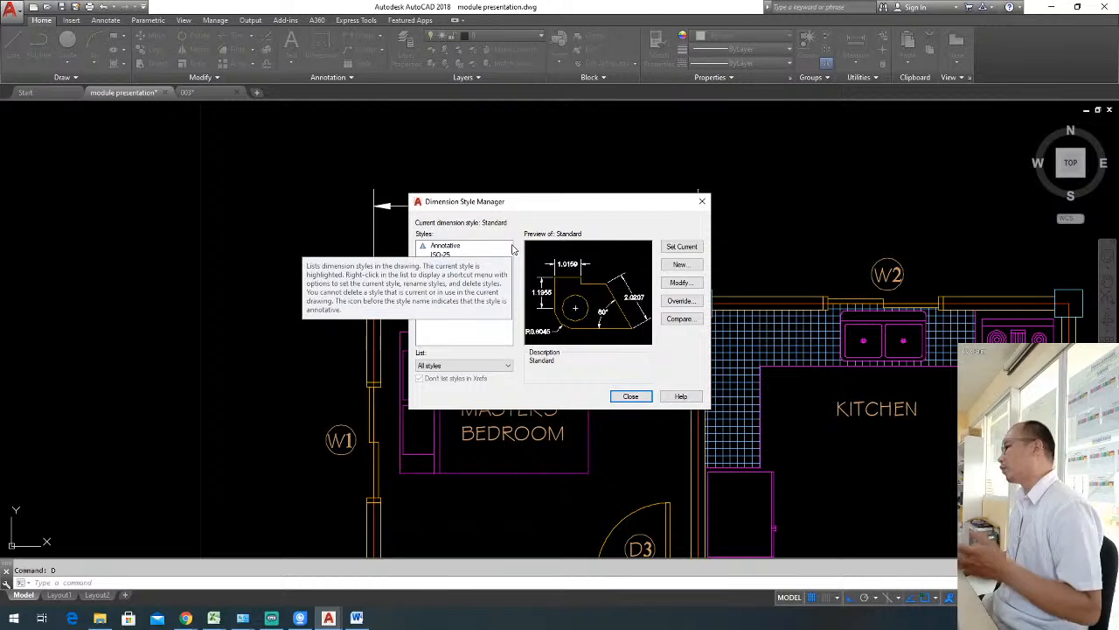
pyautogui.click(442, 256)
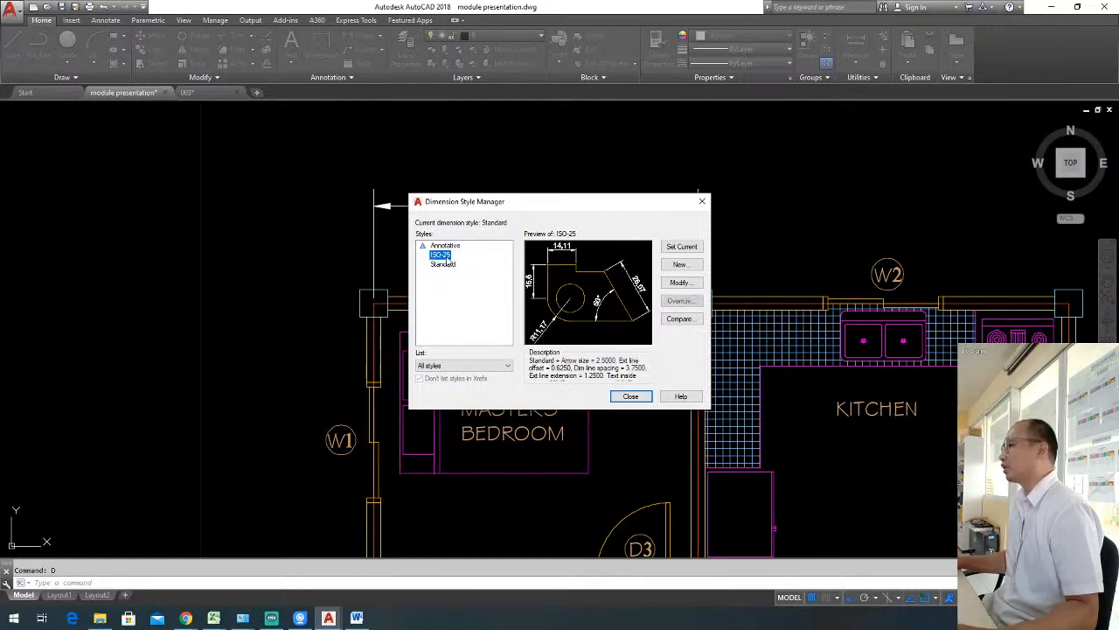
pyautogui.click(458, 247)
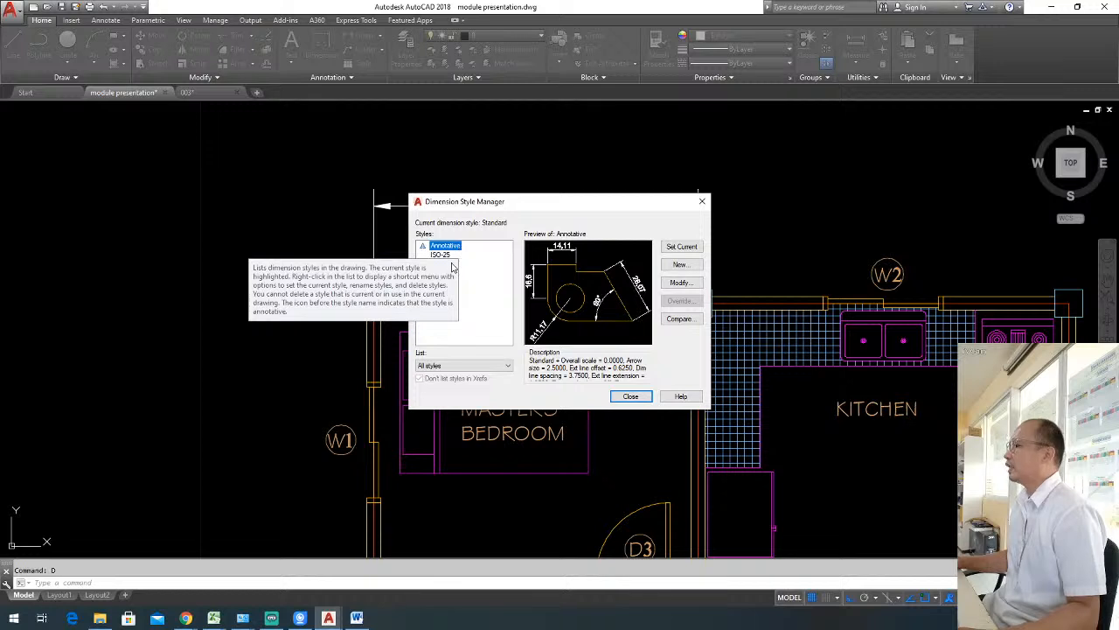
pyautogui.click(446, 264)
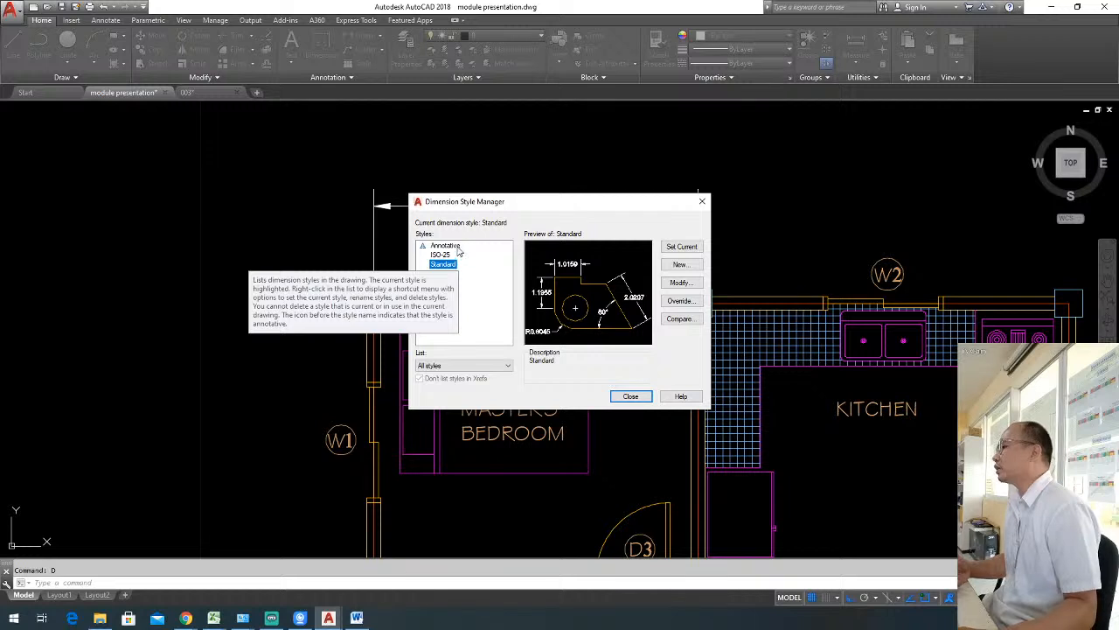
pyautogui.click(446, 246)
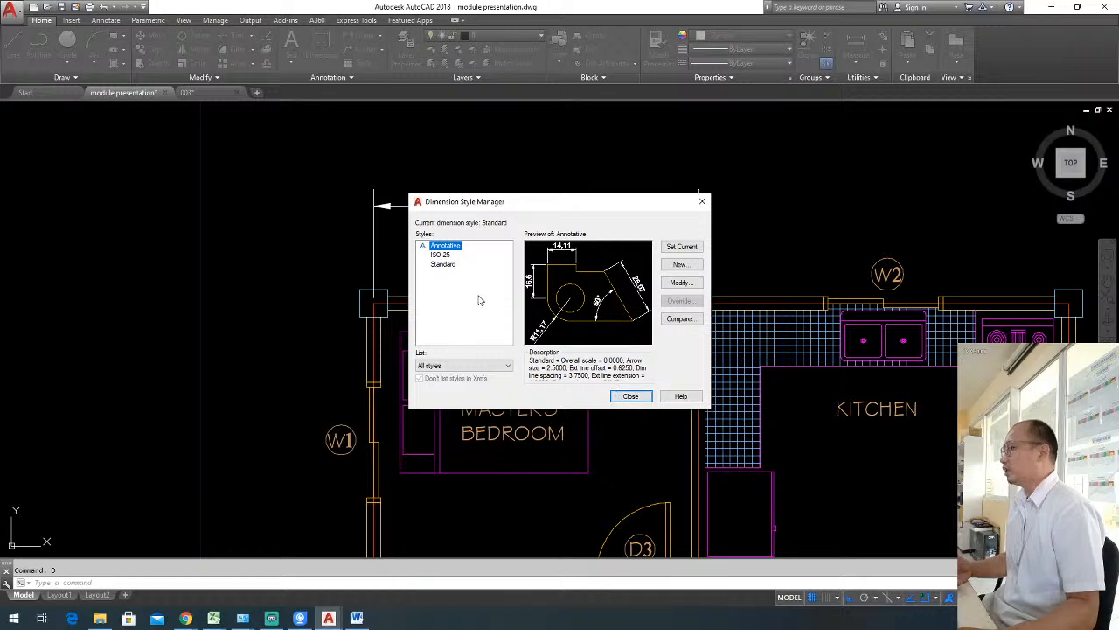
pyautogui.click(448, 255)
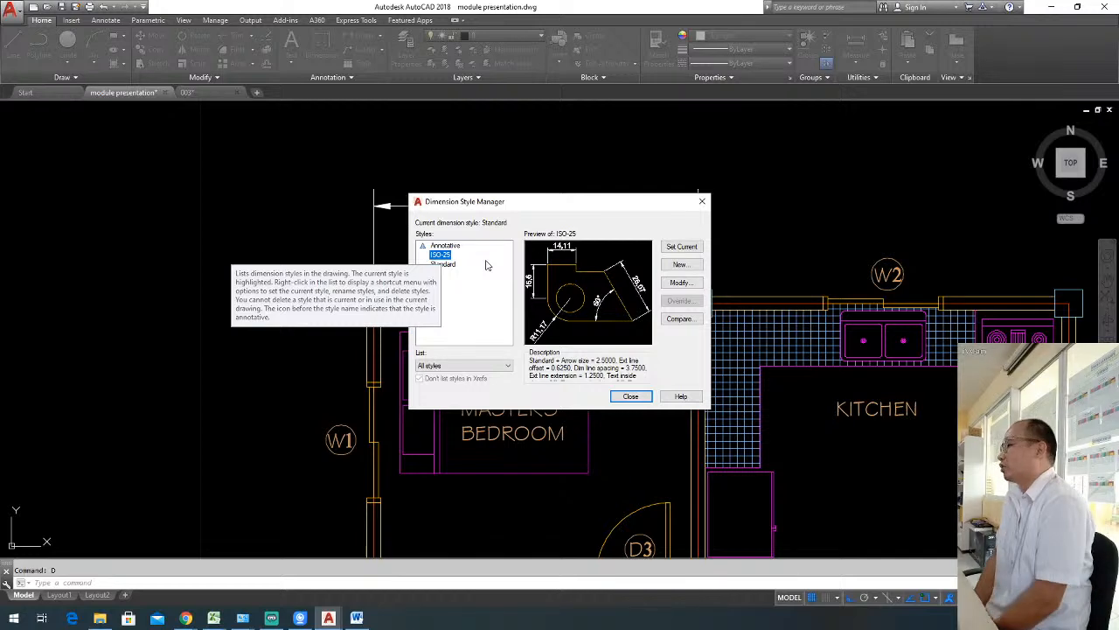
# View the ISO-25 style's line settings, leave the Dimension Style Manager without changes, and briefly select the dimension above the master's bedroom.
pyautogui.click(684, 284)
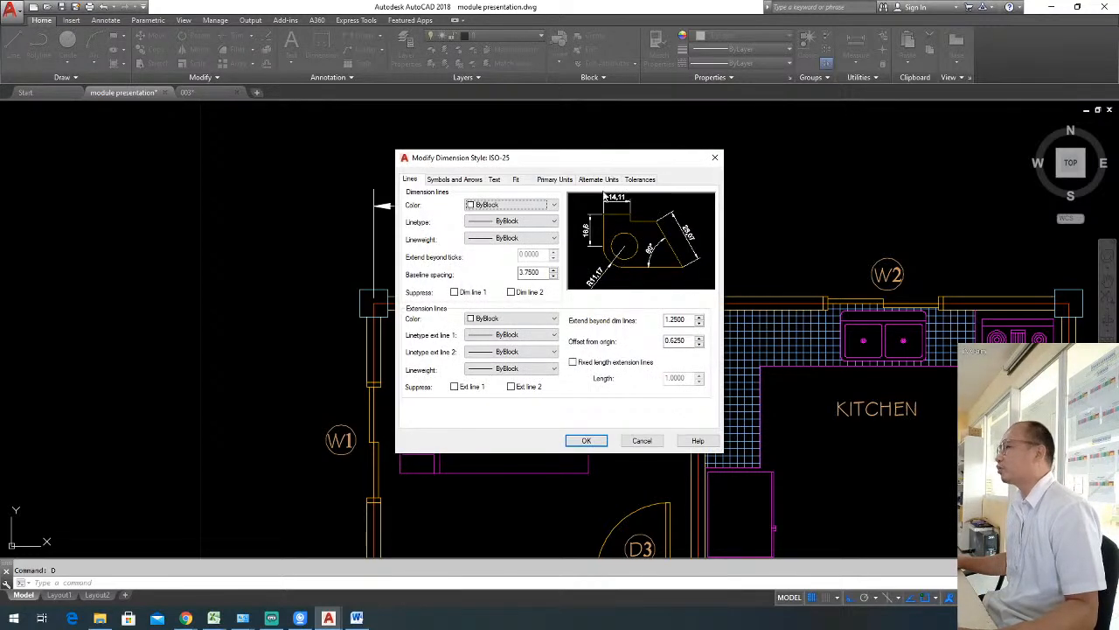
pyautogui.click(712, 159)
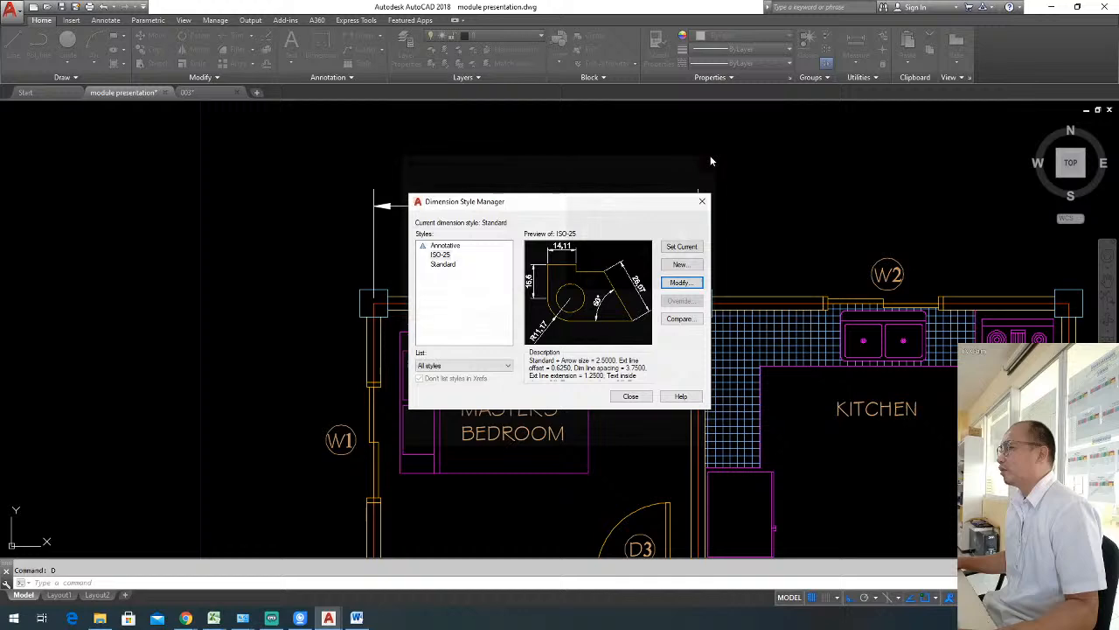
pyautogui.press('Escape')
pyautogui.click(697, 204)
pyautogui.click(641, 190)
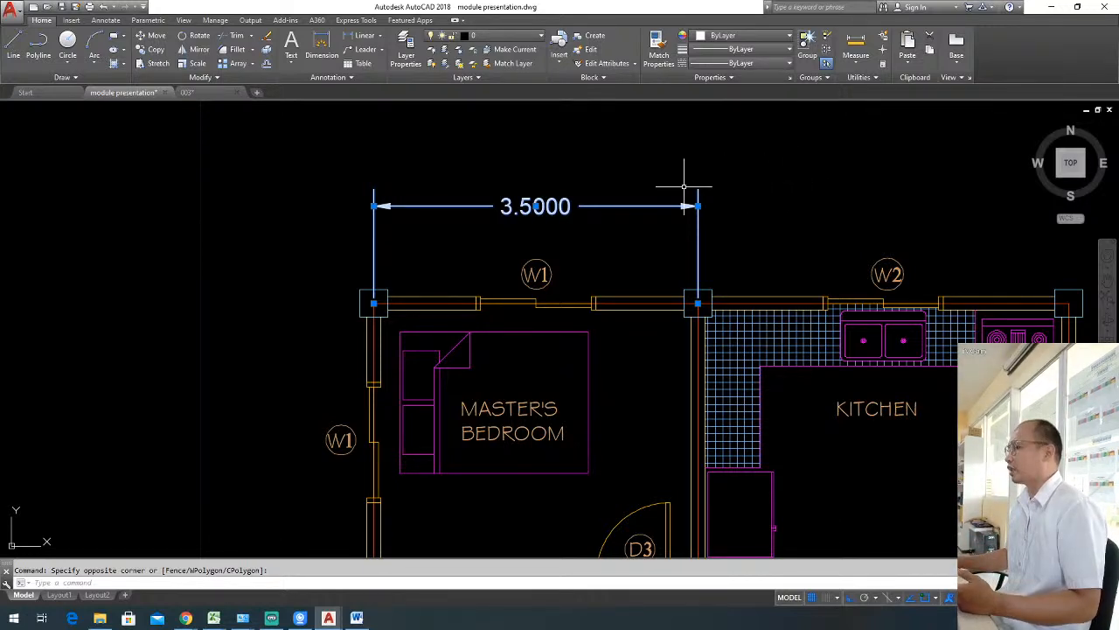
pyautogui.press('Escape')
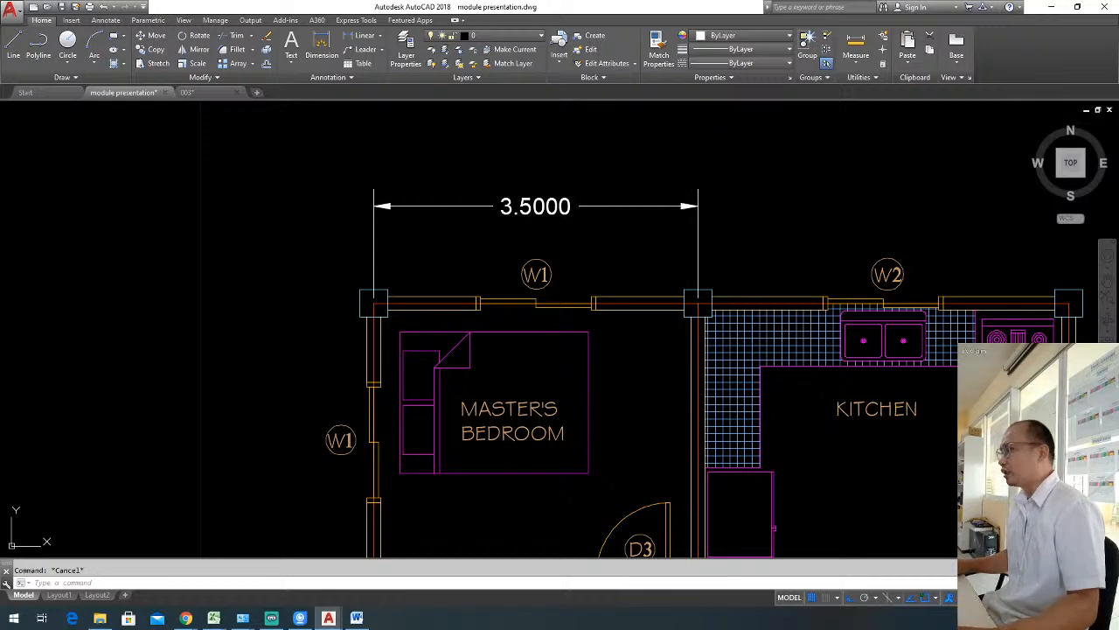
# Open the Standard dimension style for modification and review its extension beyond dimension lines, offset from origin and baseline spacing.
pyautogui.write('d')
pyautogui.press('Return')
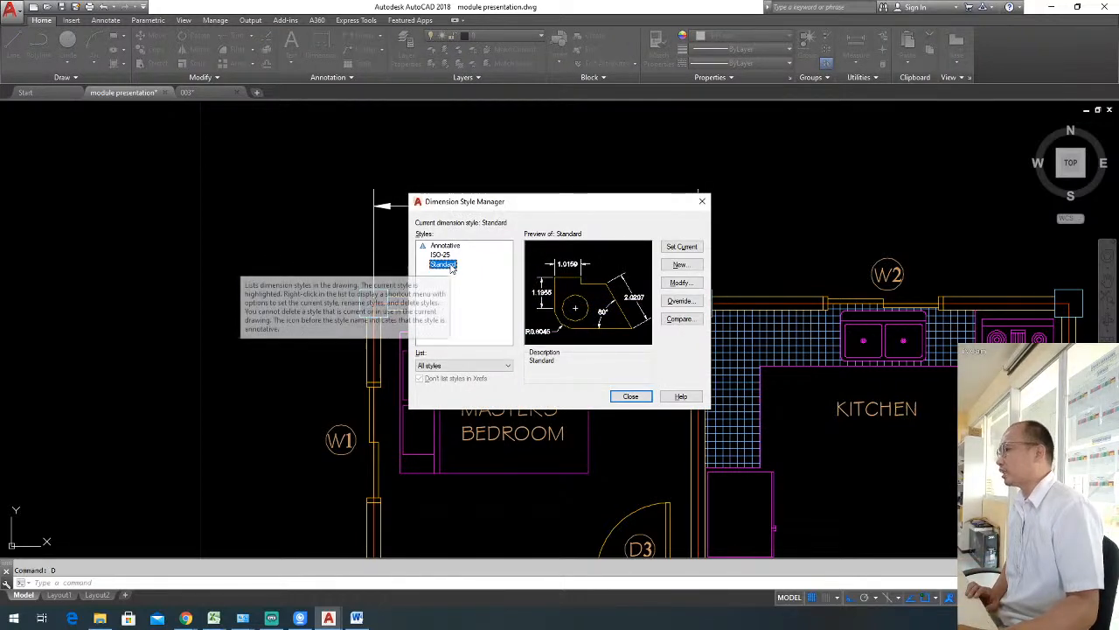
pyautogui.click(688, 284)
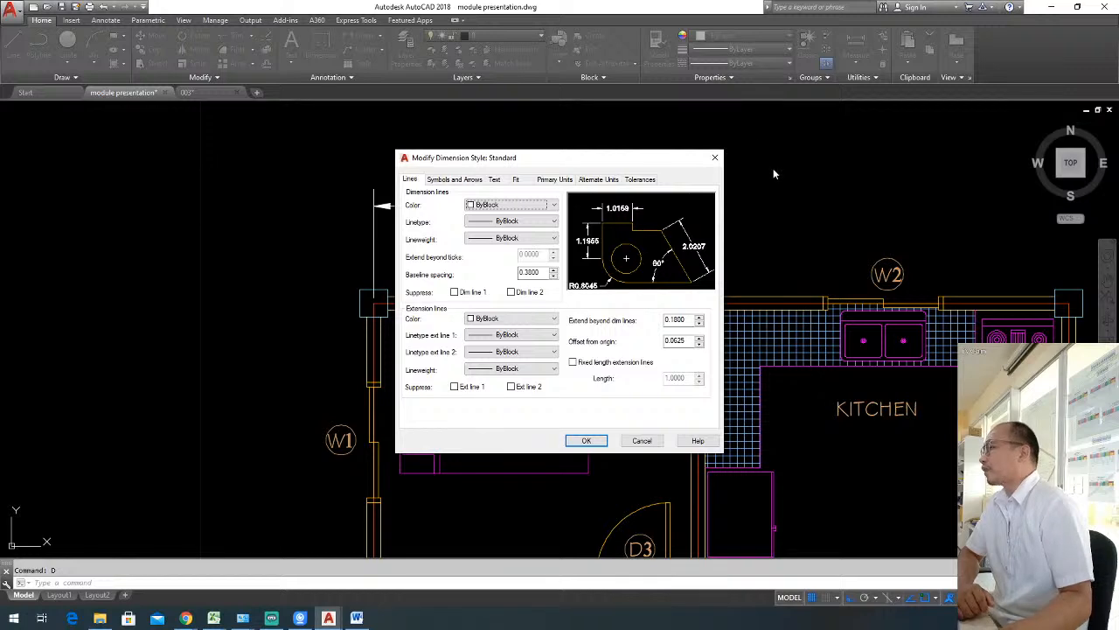
pyautogui.moveTo(535, 162); pyautogui.dragTo(478, 144)
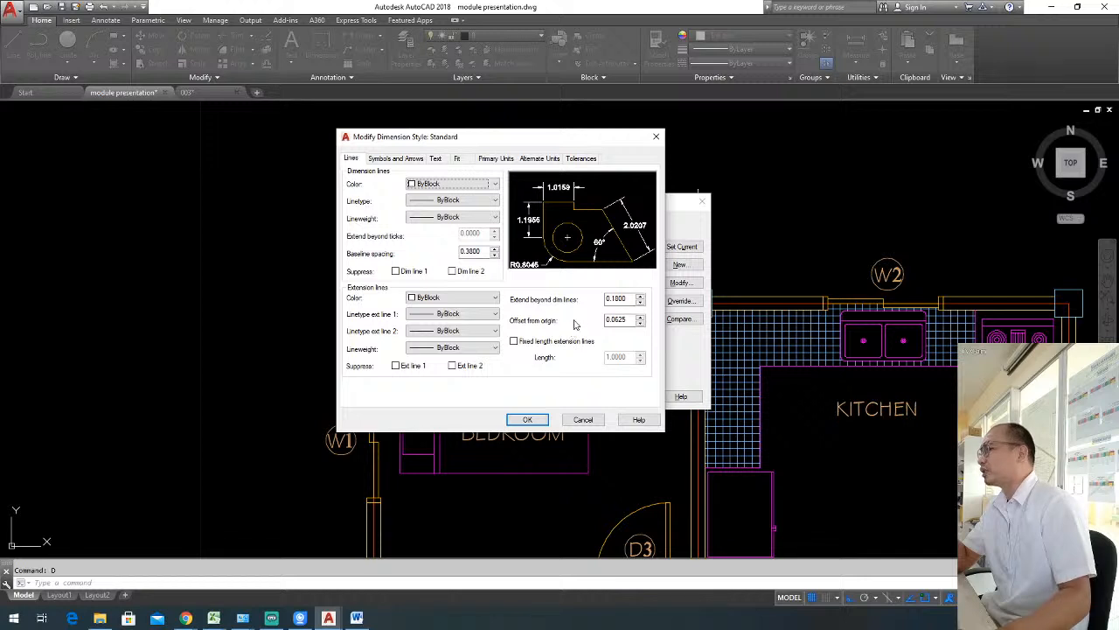
pyautogui.click(628, 298)
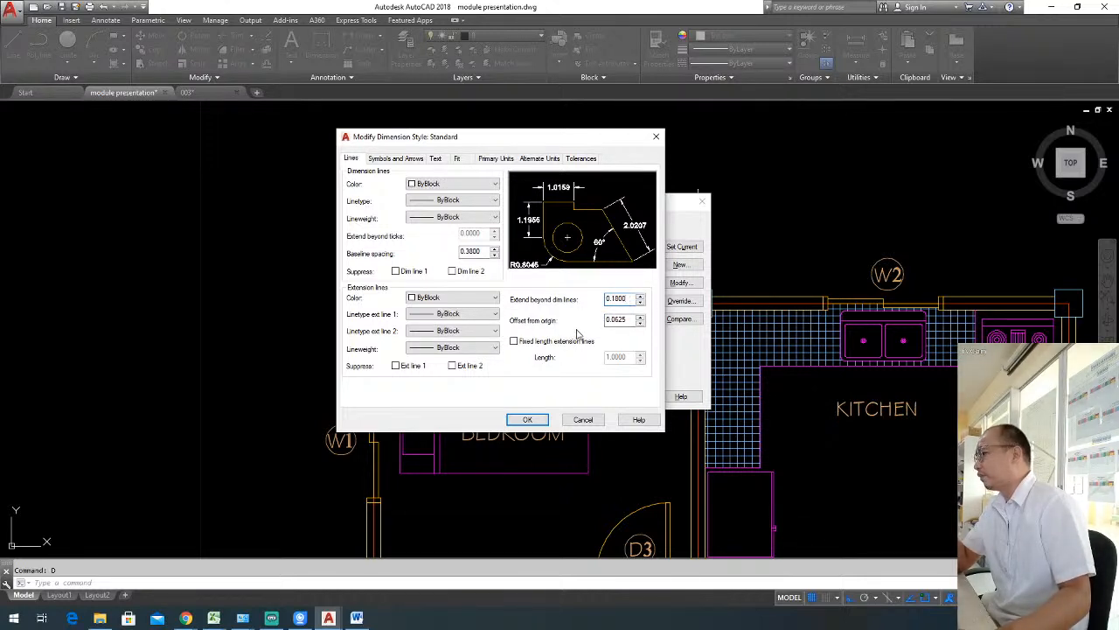
pyautogui.click(622, 320)
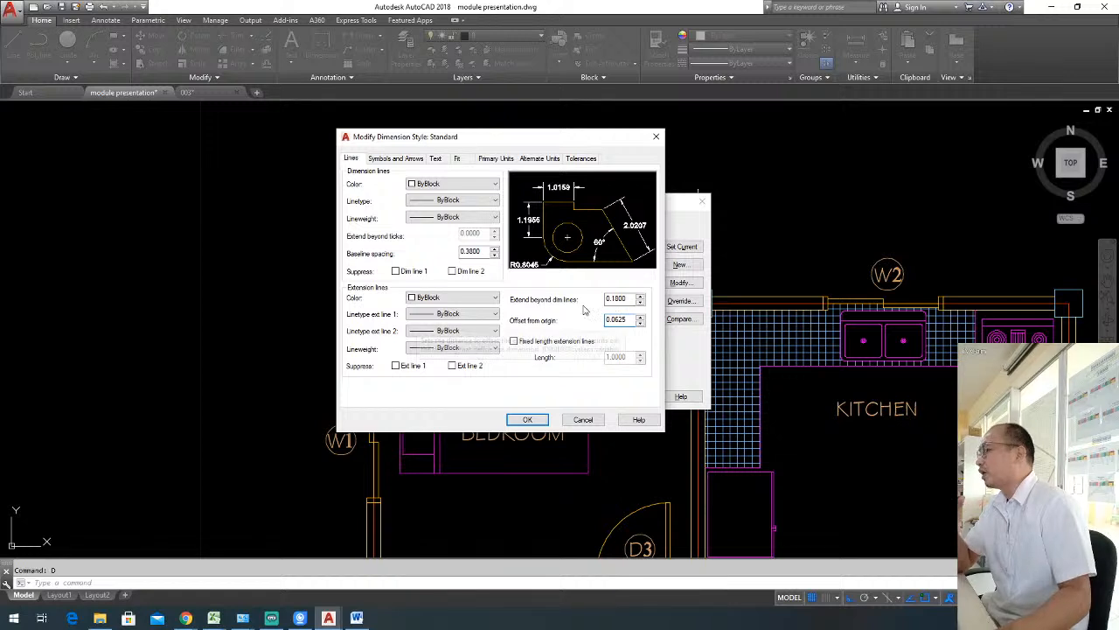
pyautogui.click(484, 251)
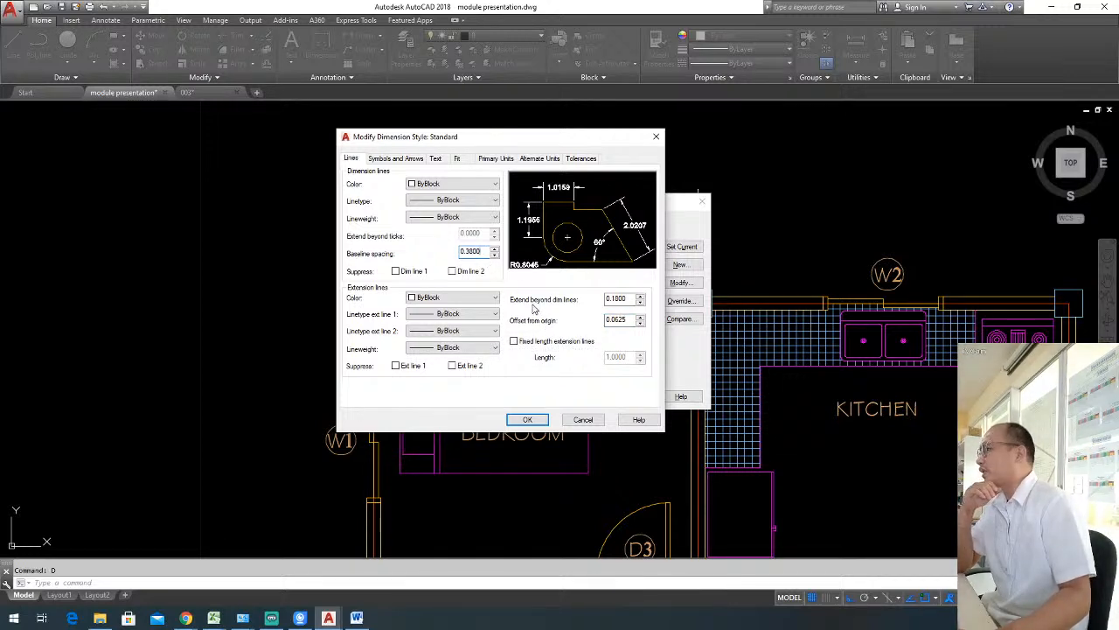
# Set the Standard style's first and second arrowheads to Architectural tick.
pyautogui.click(400, 159)
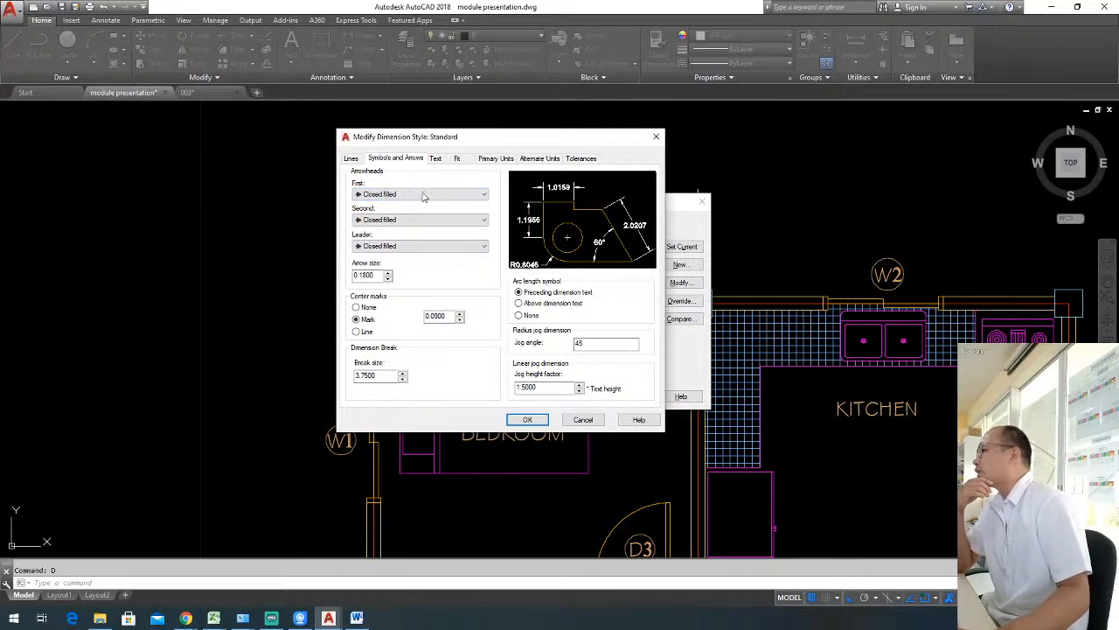
pyautogui.click(485, 195)
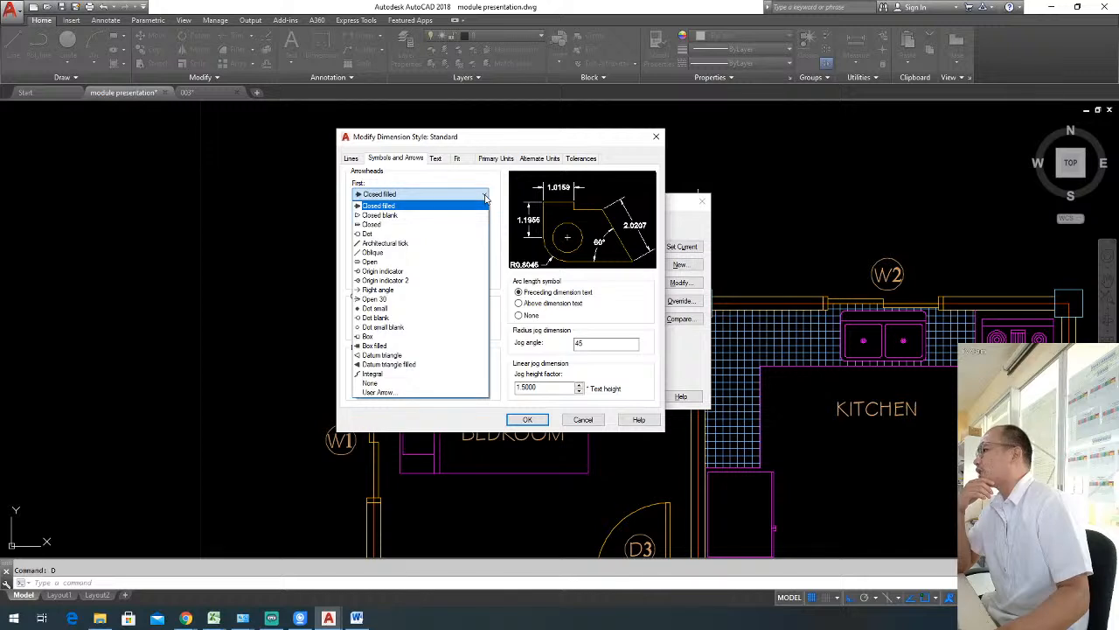
pyautogui.click(402, 243)
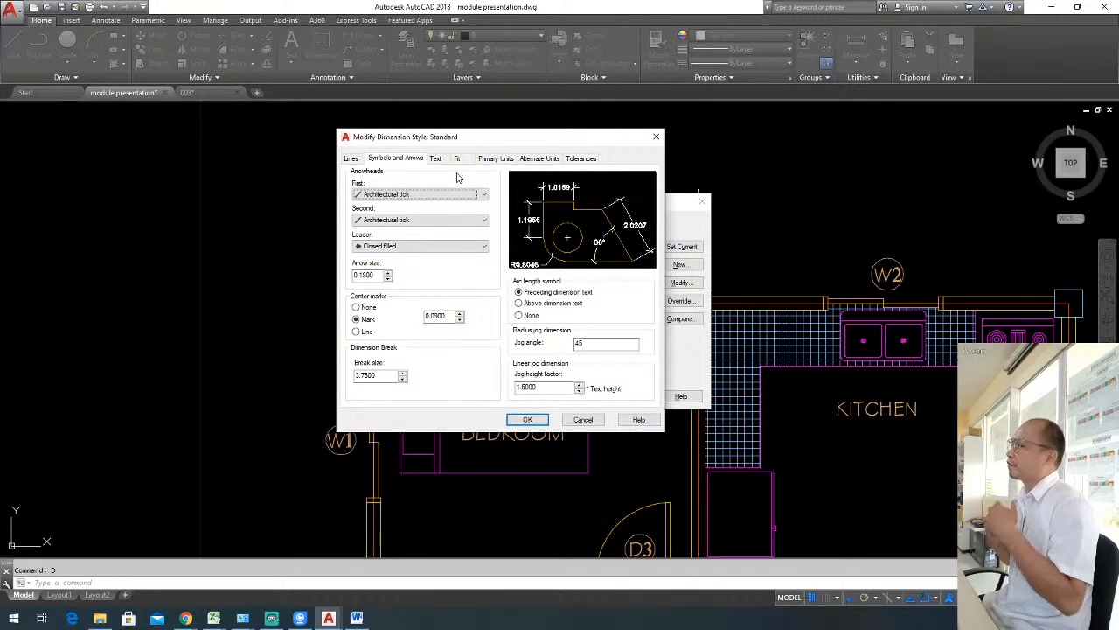
# Try Closed filled as the second arrowhead, return it to Architectural tick, and check the arrow size.
pyautogui.click(435, 221)
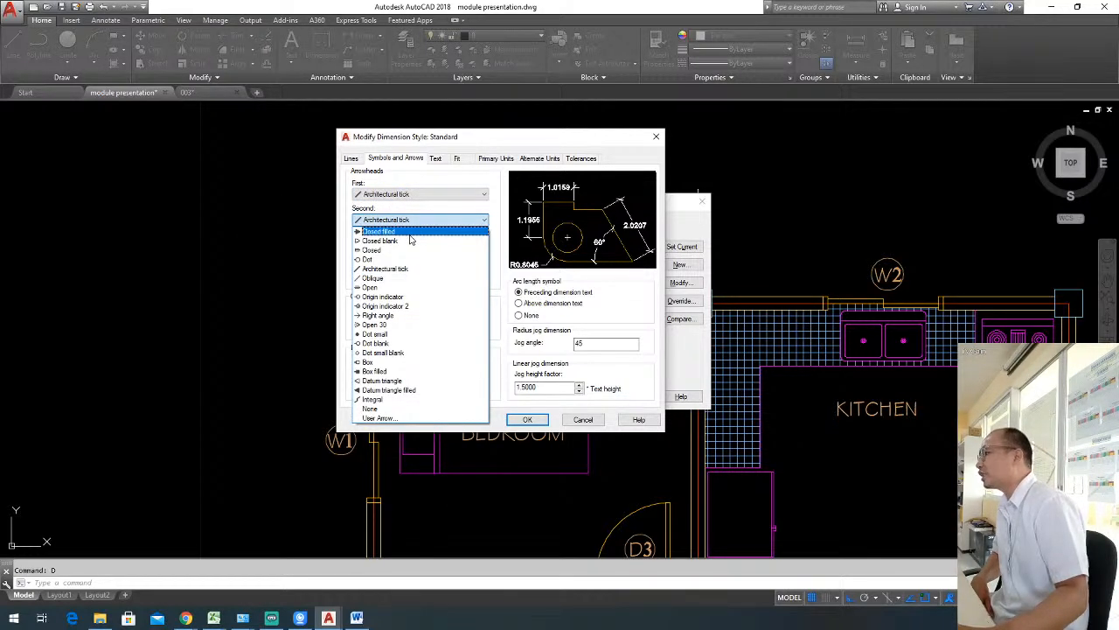
pyautogui.click(409, 232)
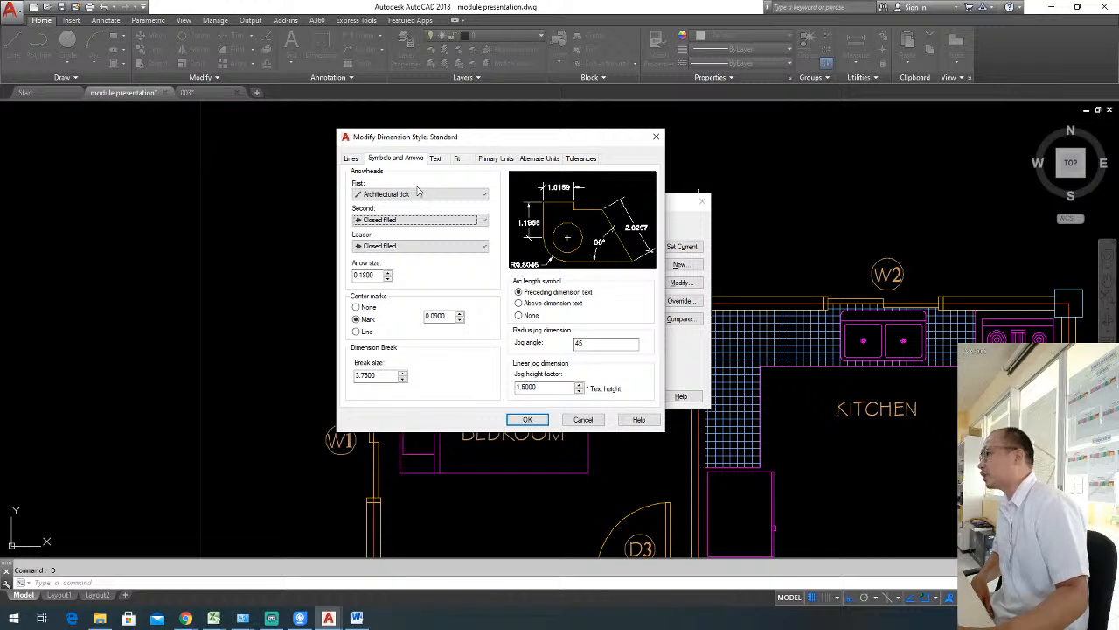
pyautogui.click(415, 194)
pyautogui.click(385, 241)
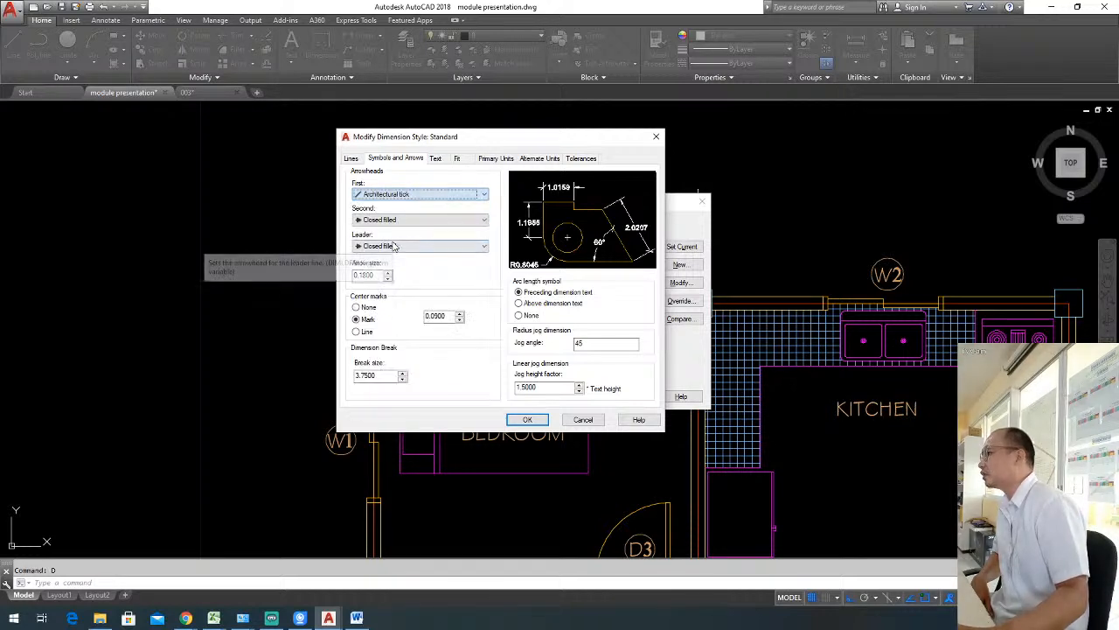
pyautogui.click(411, 220)
pyautogui.click(389, 268)
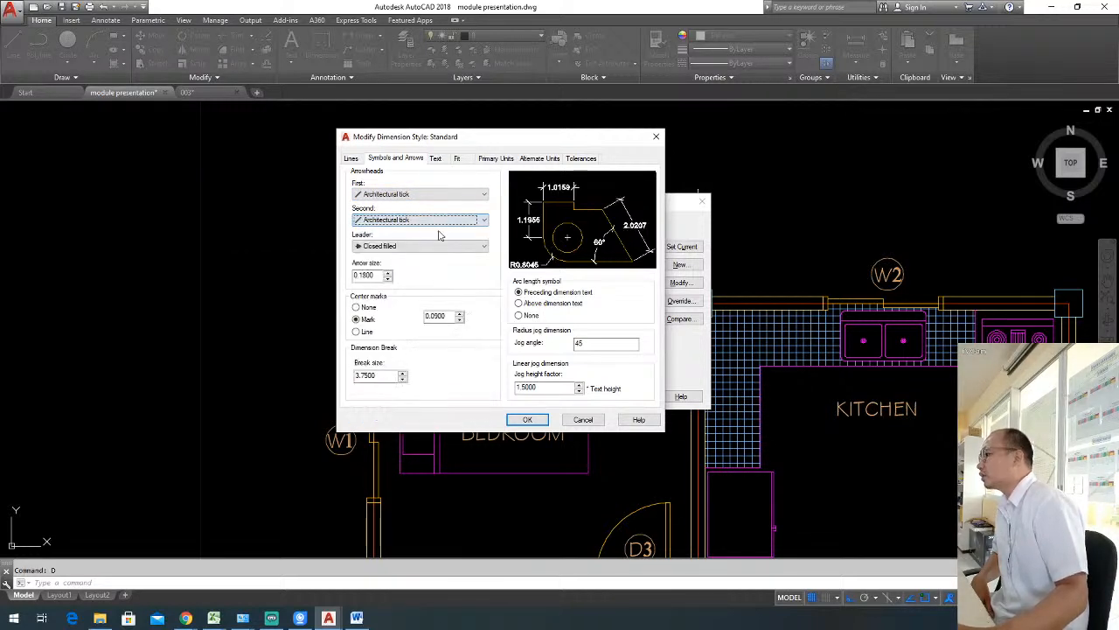
pyautogui.click(377, 274)
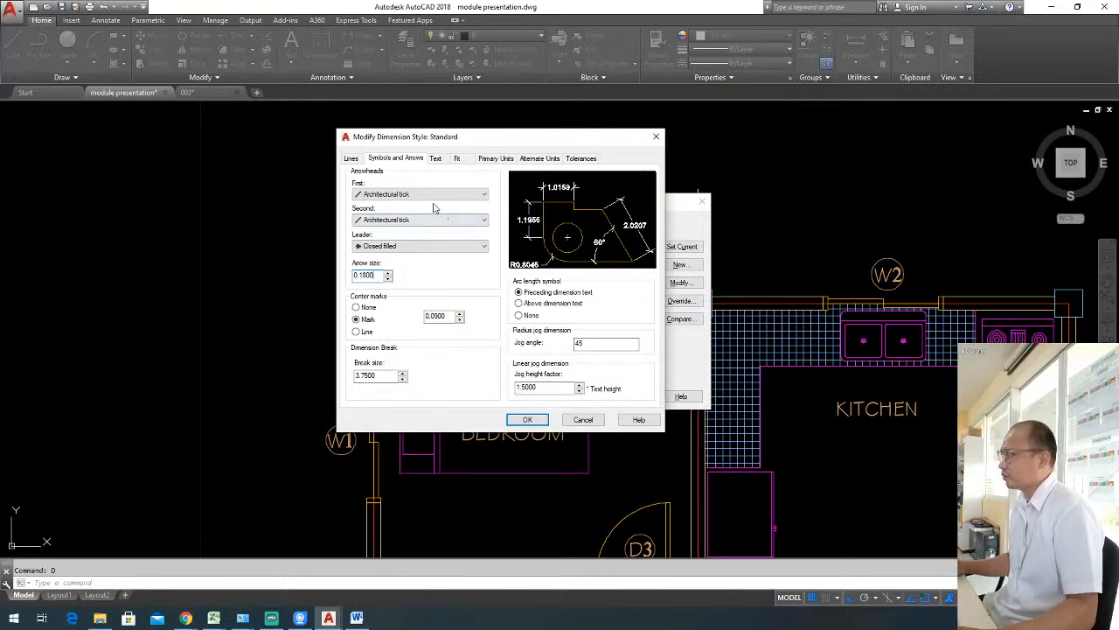
# Set the Standard text style's font to Stylus BT and align the dimension text with the dimension line.
pyautogui.click(437, 159)
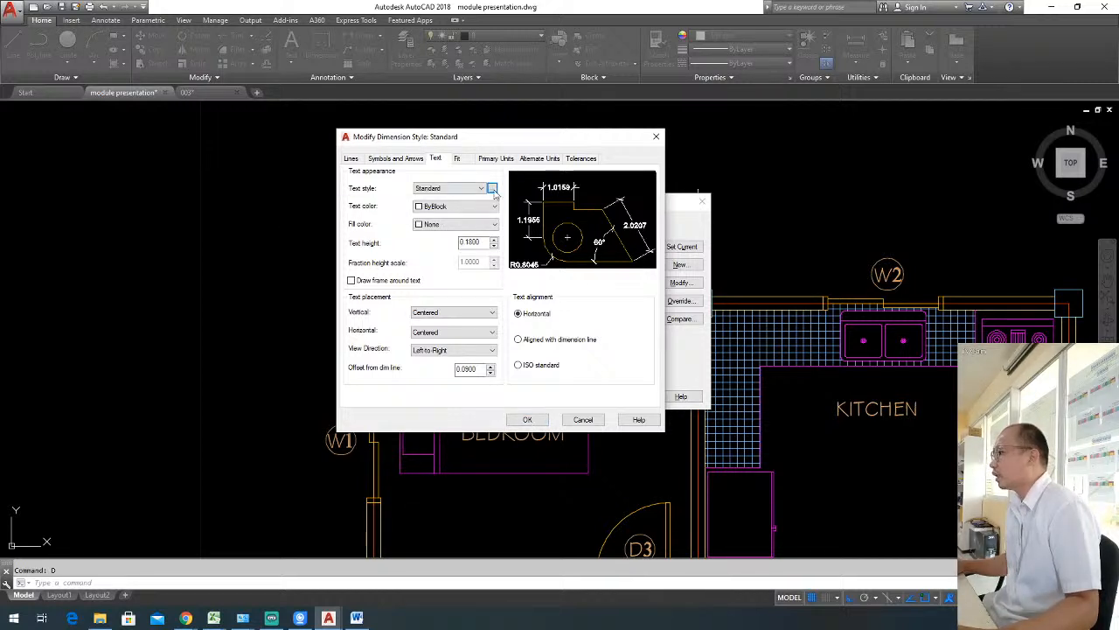
pyautogui.click(492, 189)
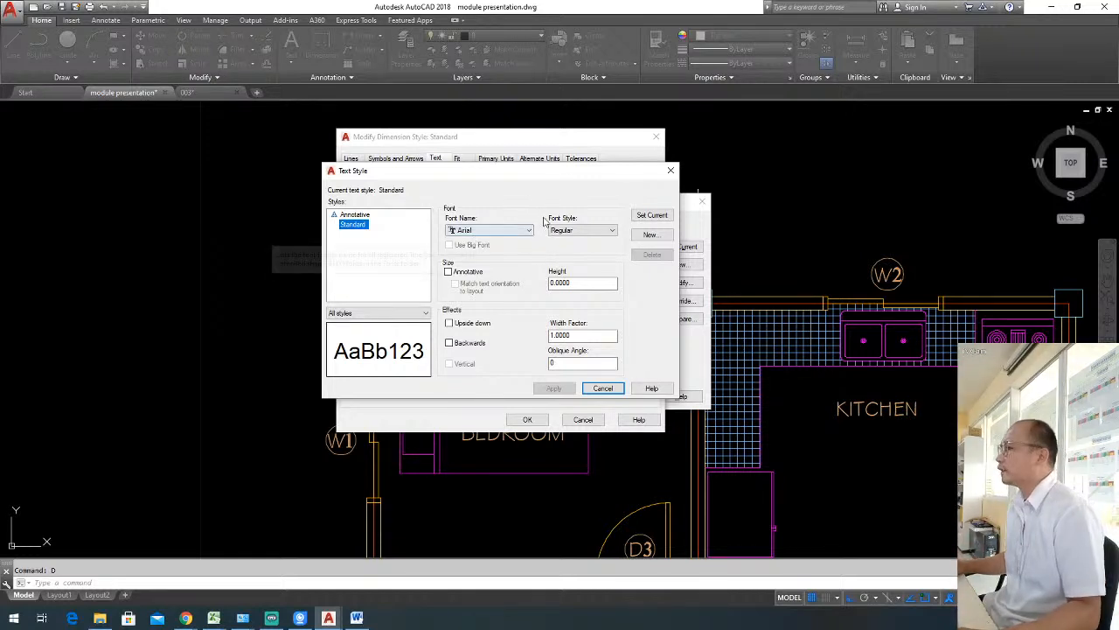
pyautogui.click(527, 230)
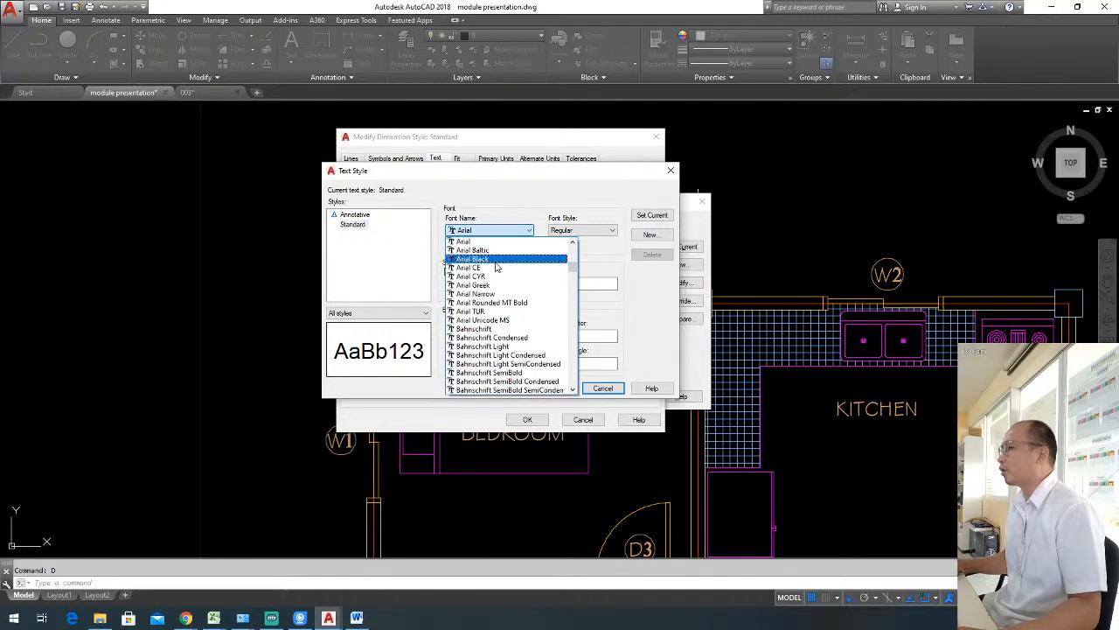
pyautogui.write('st')
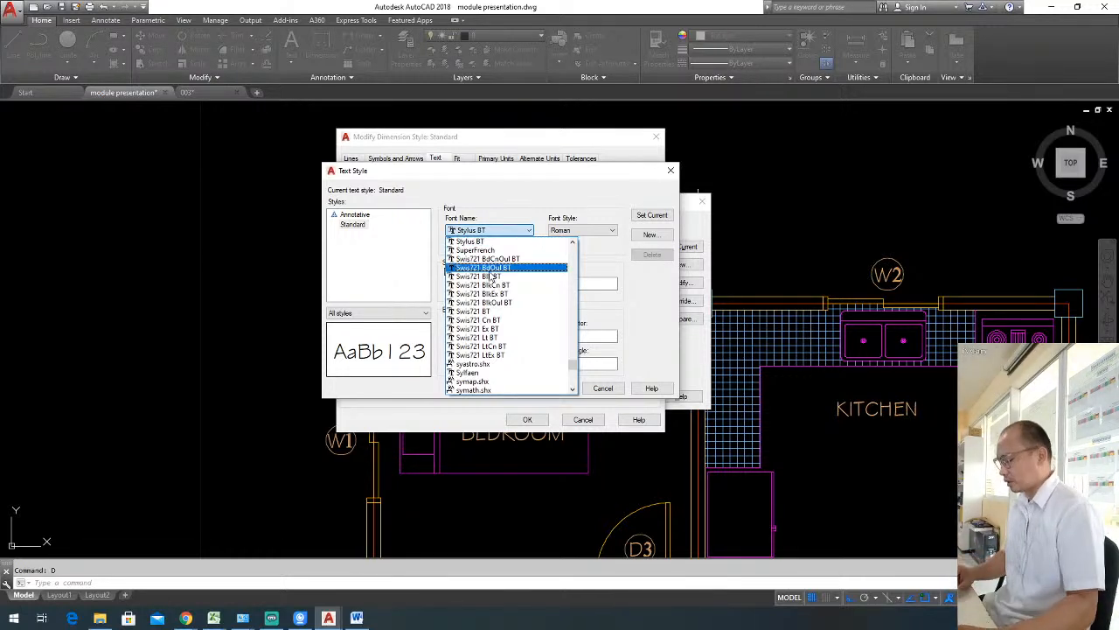
pyautogui.click(509, 202)
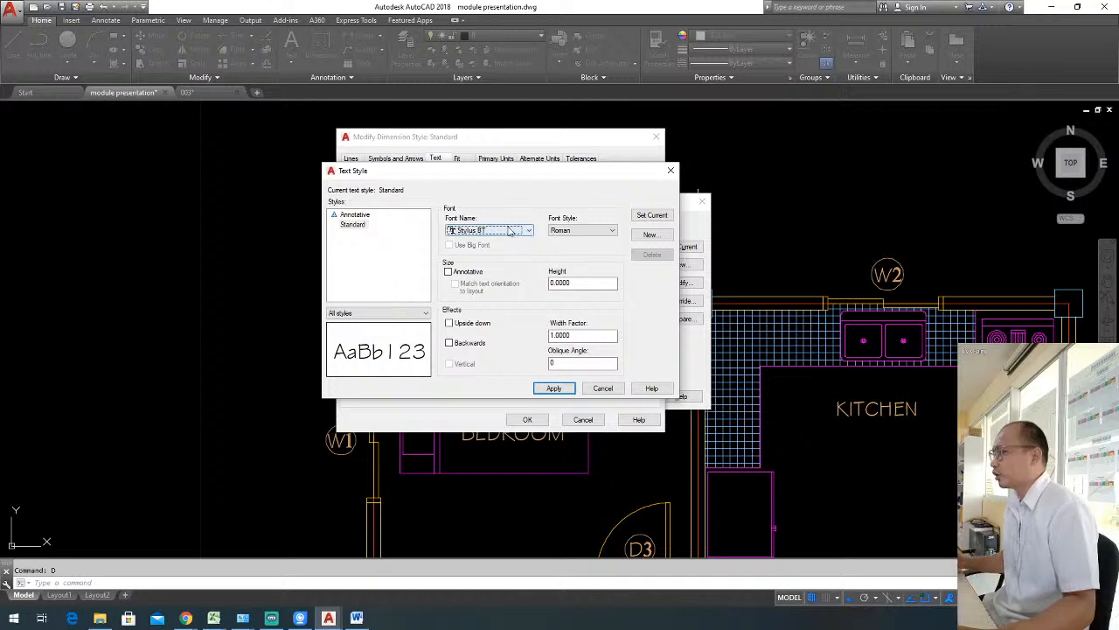
pyautogui.click(554, 389)
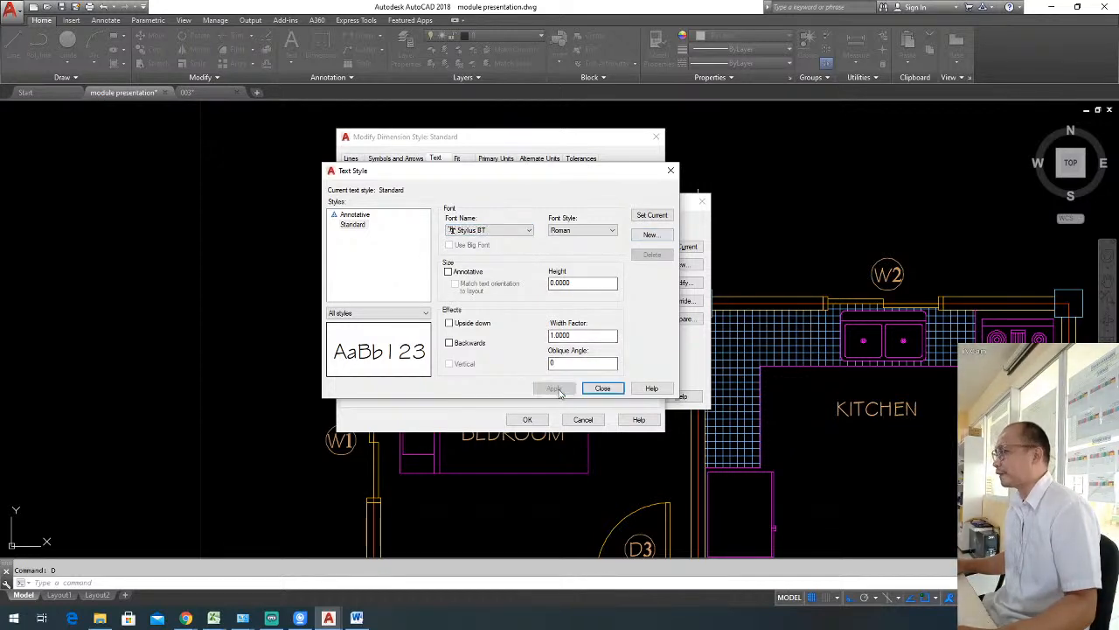
pyautogui.click(602, 388)
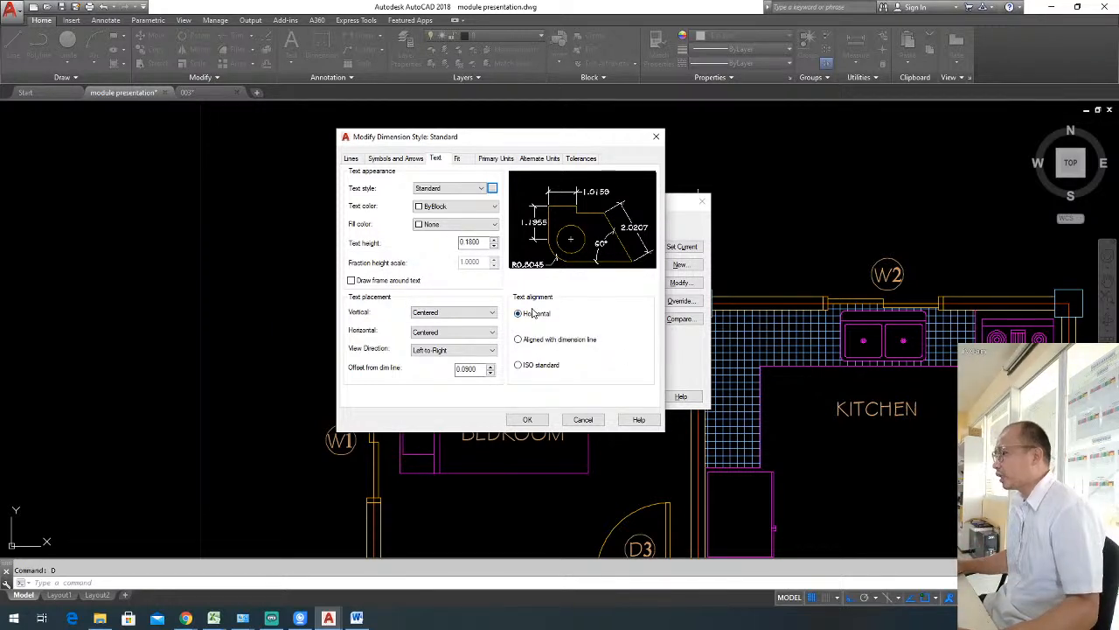
pyautogui.click(537, 347)
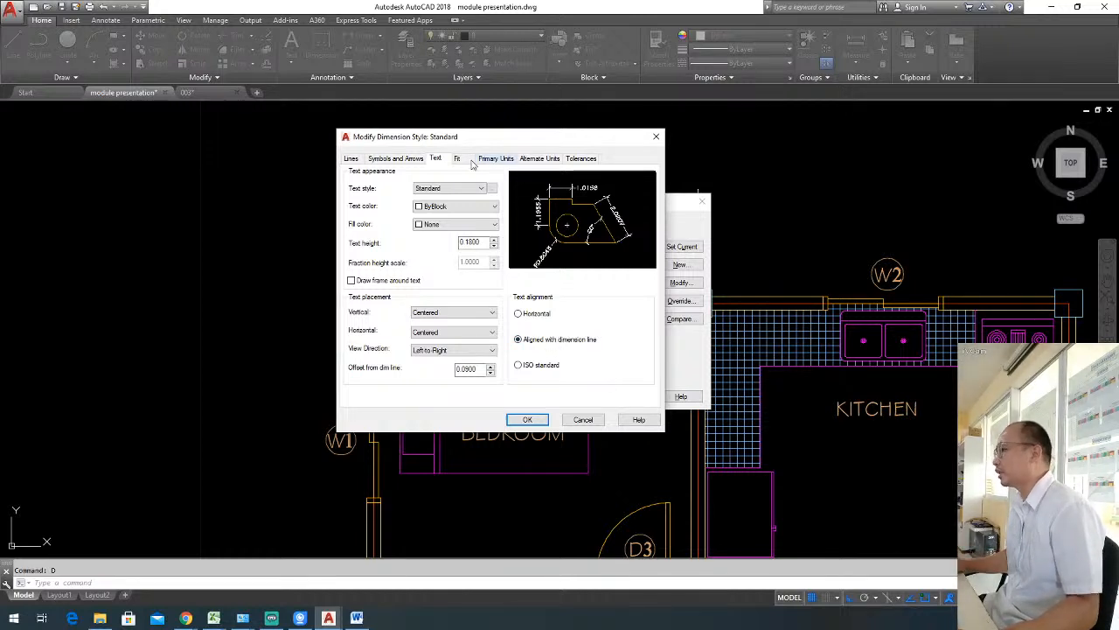
# Set the Standard dimension style's linear precision to 0.00, accept the changes and close the Dimension Style Manager.
pyautogui.click(457, 159)
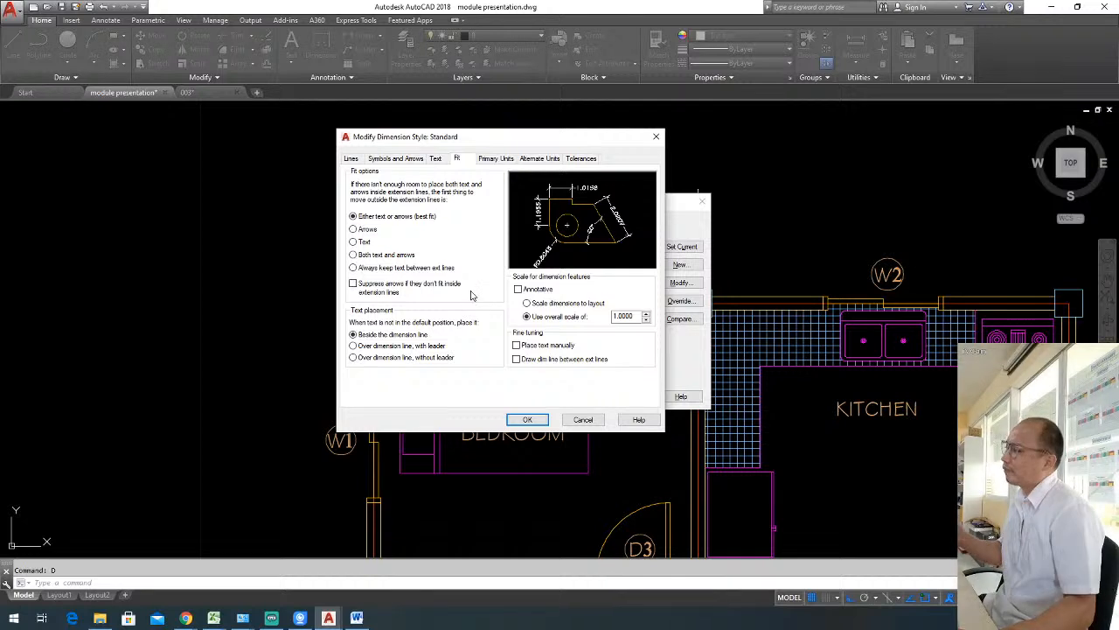
pyautogui.click(494, 159)
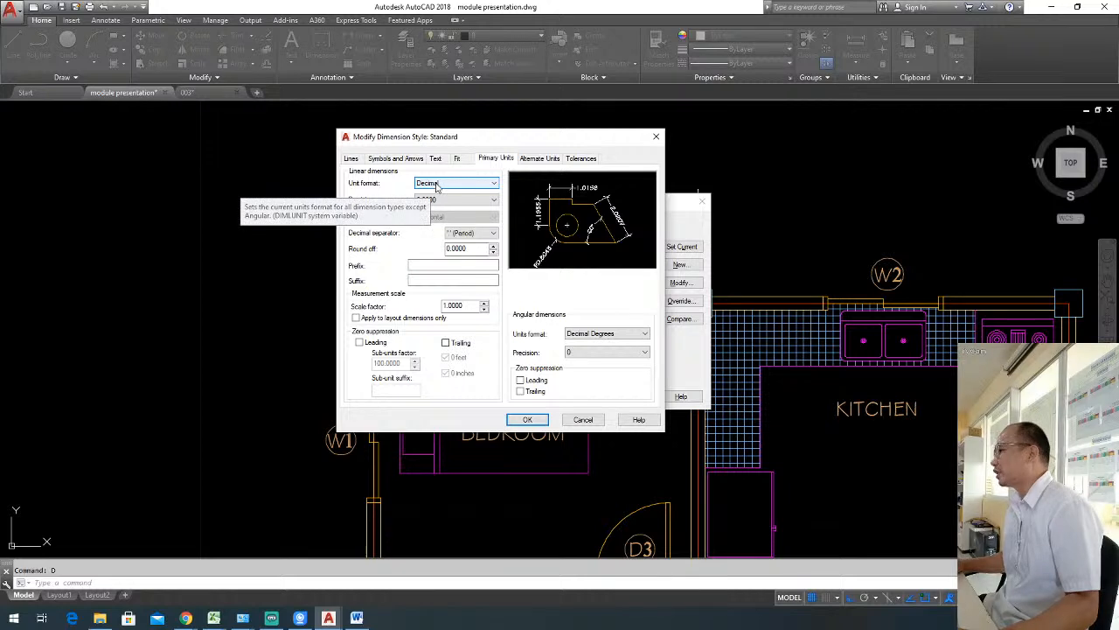
pyautogui.click(492, 201)
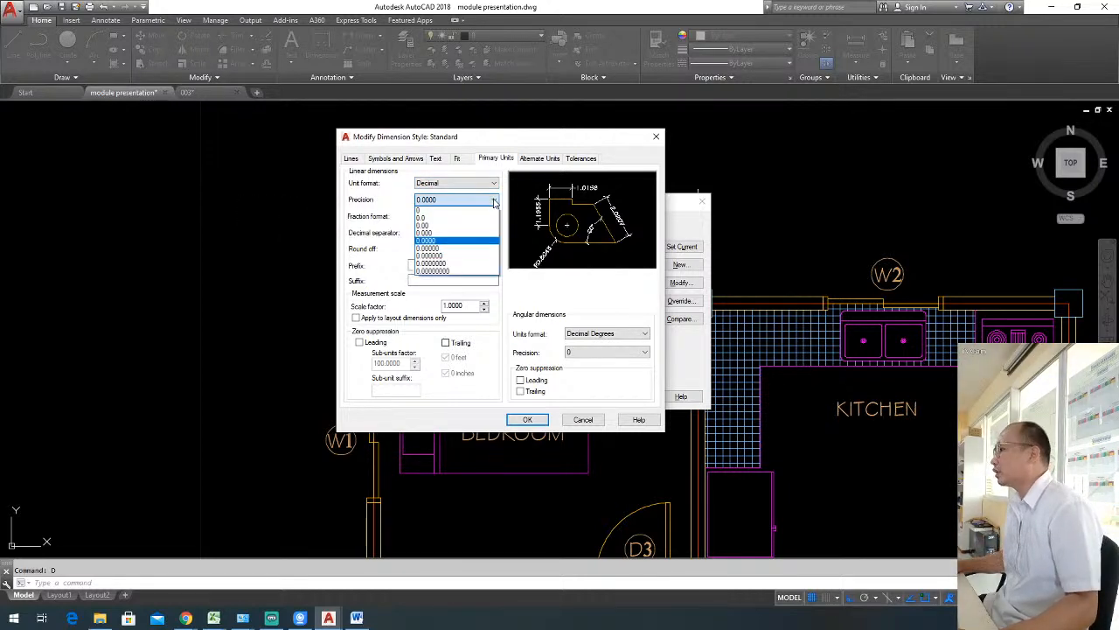
pyautogui.click(446, 227)
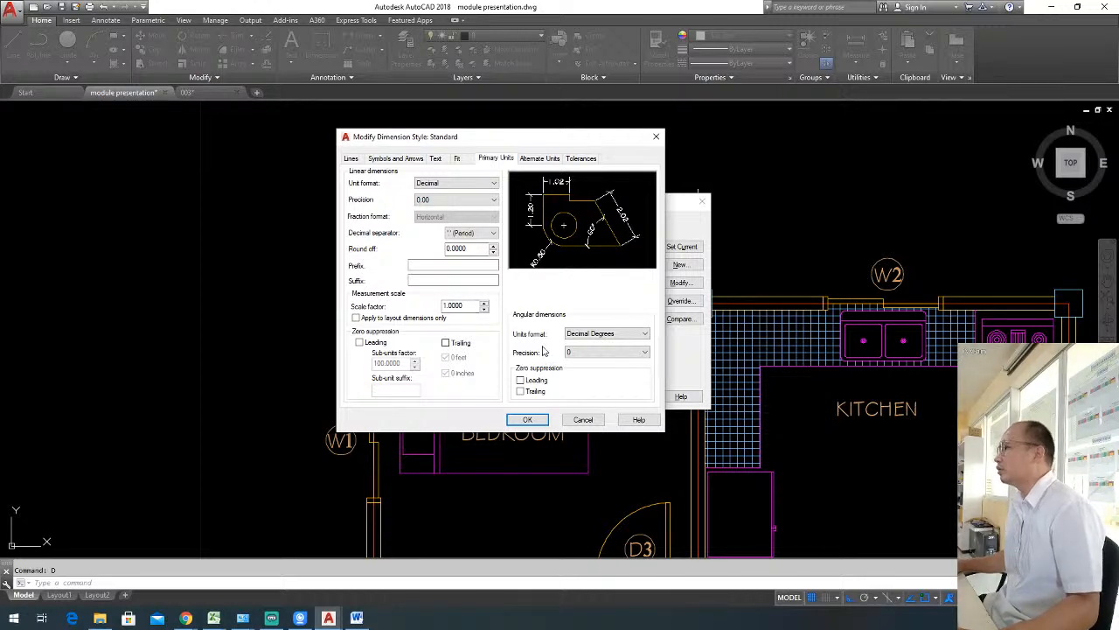
pyautogui.click(526, 420)
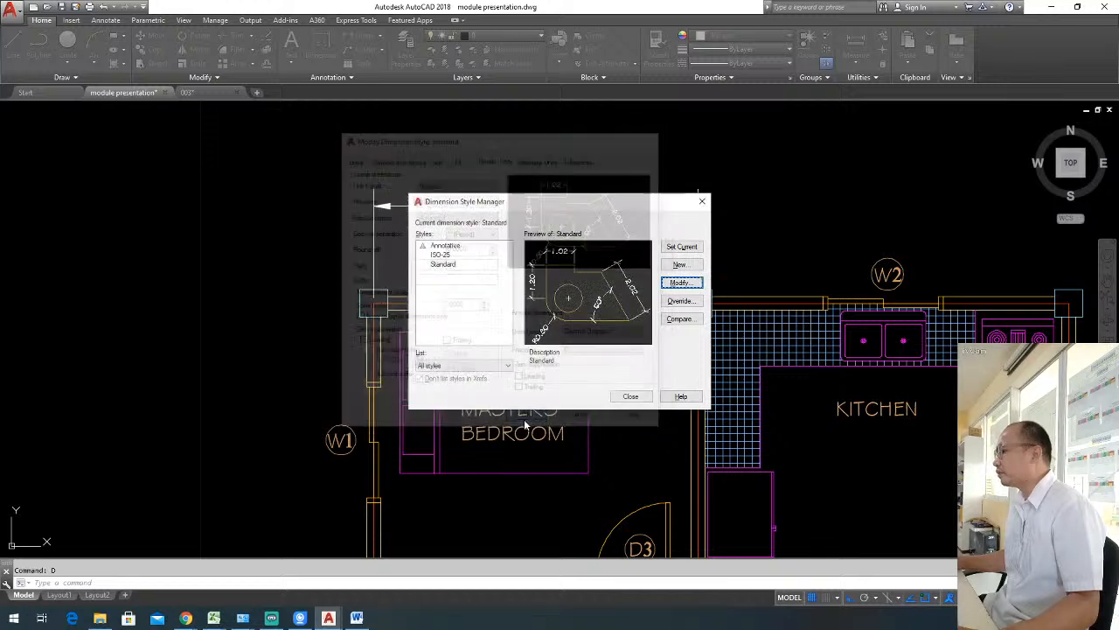
pyautogui.click(631, 397)
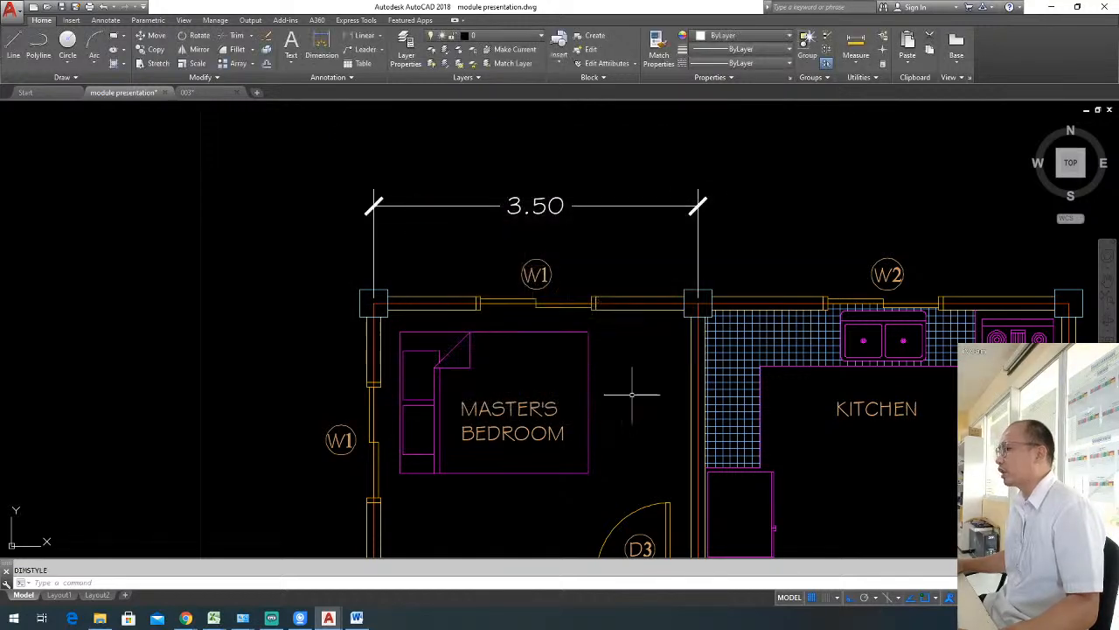
# Add a linear dimension above the kitchen between its two upper columns, in line with the master's bedroom dimension.
pyautogui.scroll(-2, 467, 257)
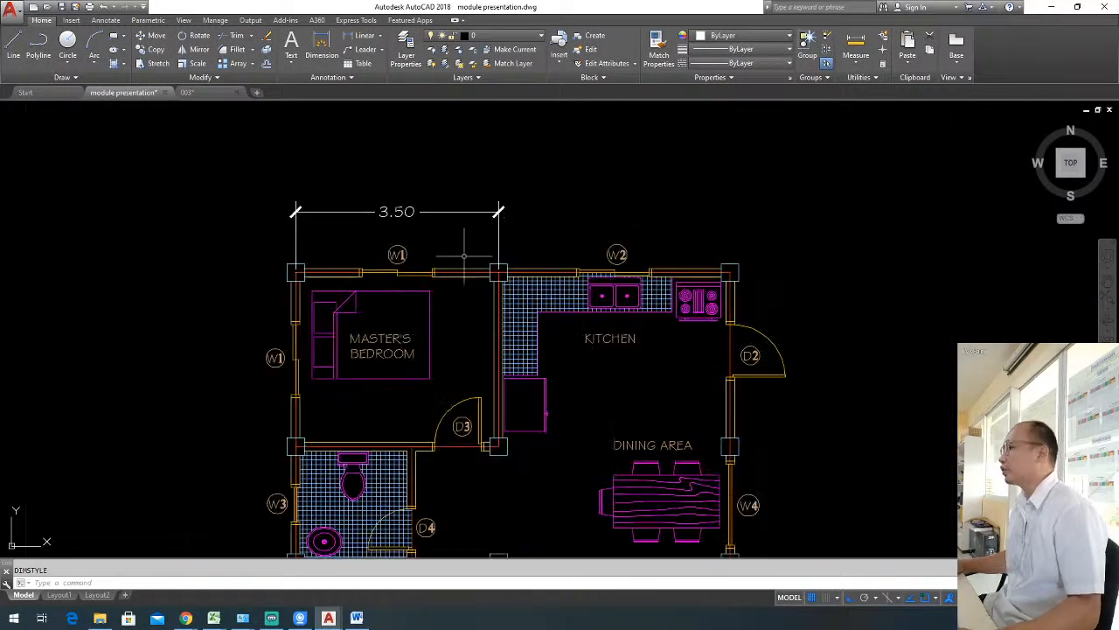
pyautogui.moveTo(453, 224); pyautogui.dragTo(423, 216, button='middle')
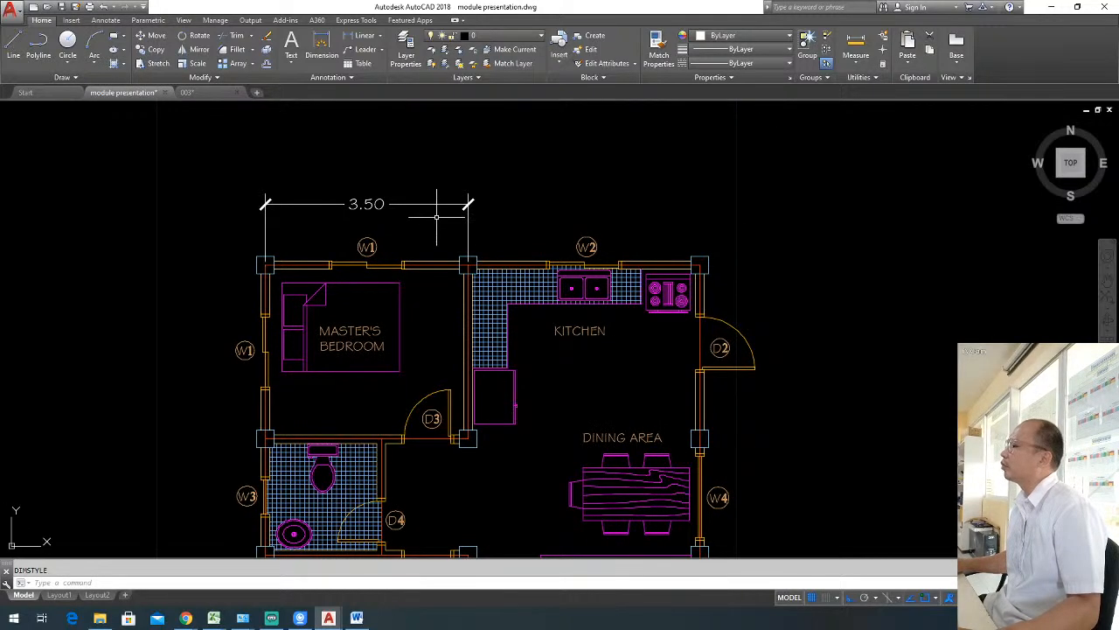
pyautogui.scroll(2, 398, 206)
pyautogui.moveTo(440, 208); pyautogui.dragTo(397, 219, button='middle')
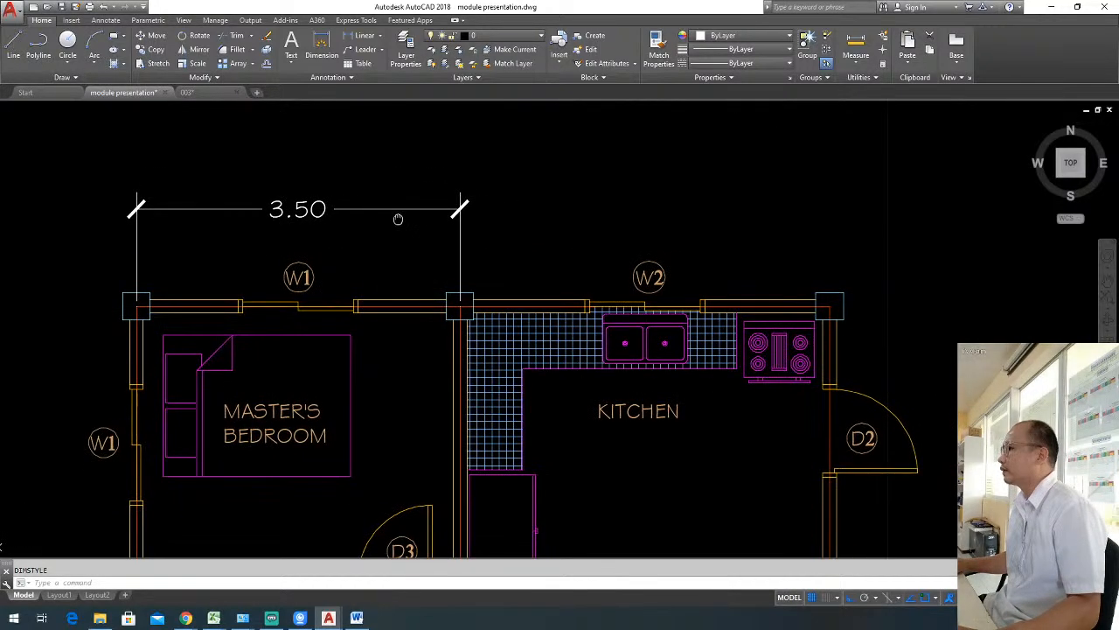
pyautogui.click(360, 35)
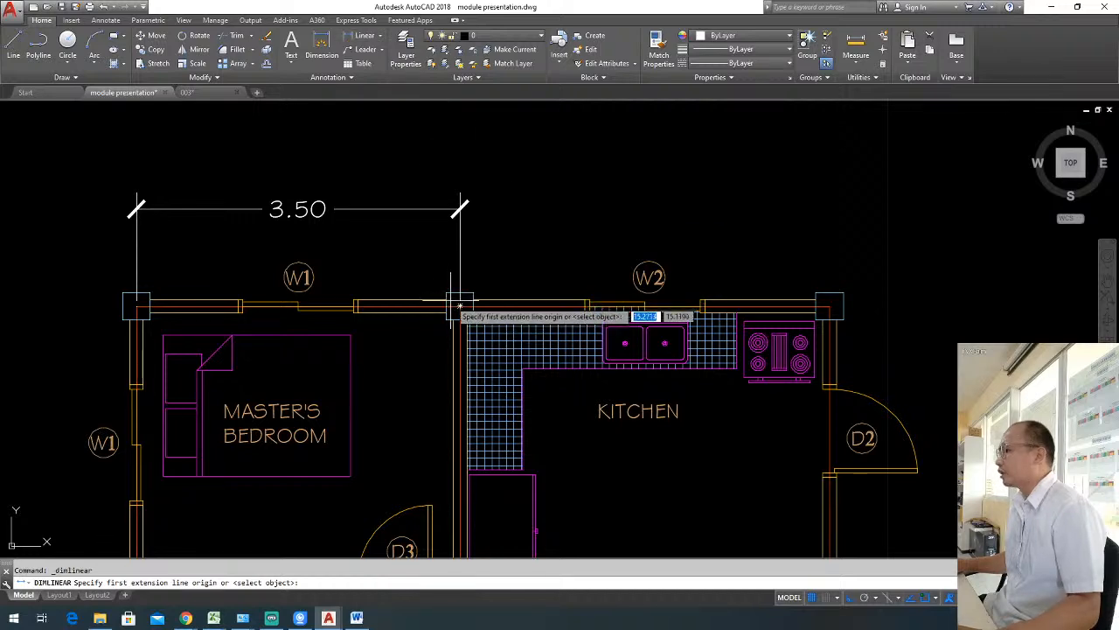
pyautogui.click(460, 306)
pyautogui.click(829, 306)
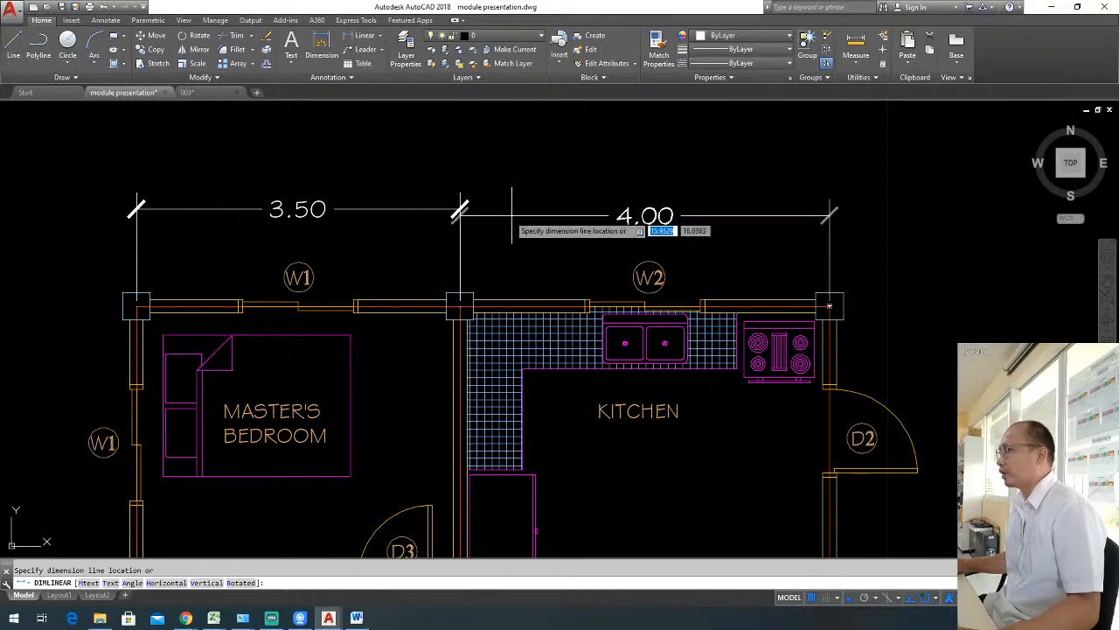
pyautogui.click(461, 209)
# Add a vertical linear dimension outside the master's bedroom's left wall, between its upper and lower column centres.
pyautogui.scroll(-2, 461, 209)
pyautogui.moveTo(350, 254); pyautogui.dragTo(498, 214, button='middle')
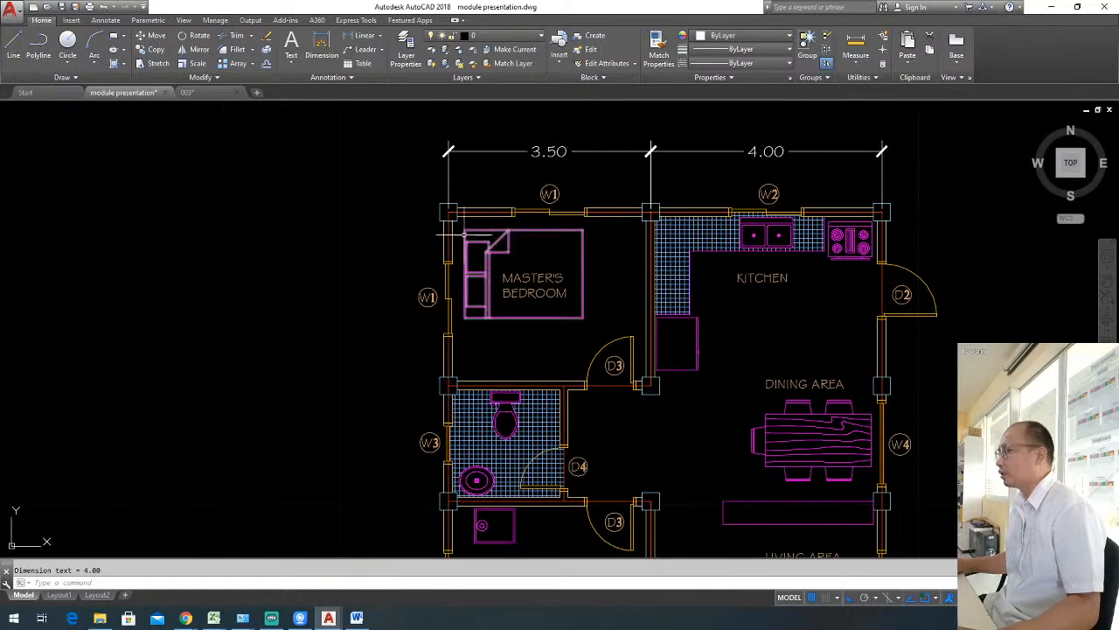
pyautogui.press('Return')
pyautogui.click(448, 212)
pyautogui.click(448, 383)
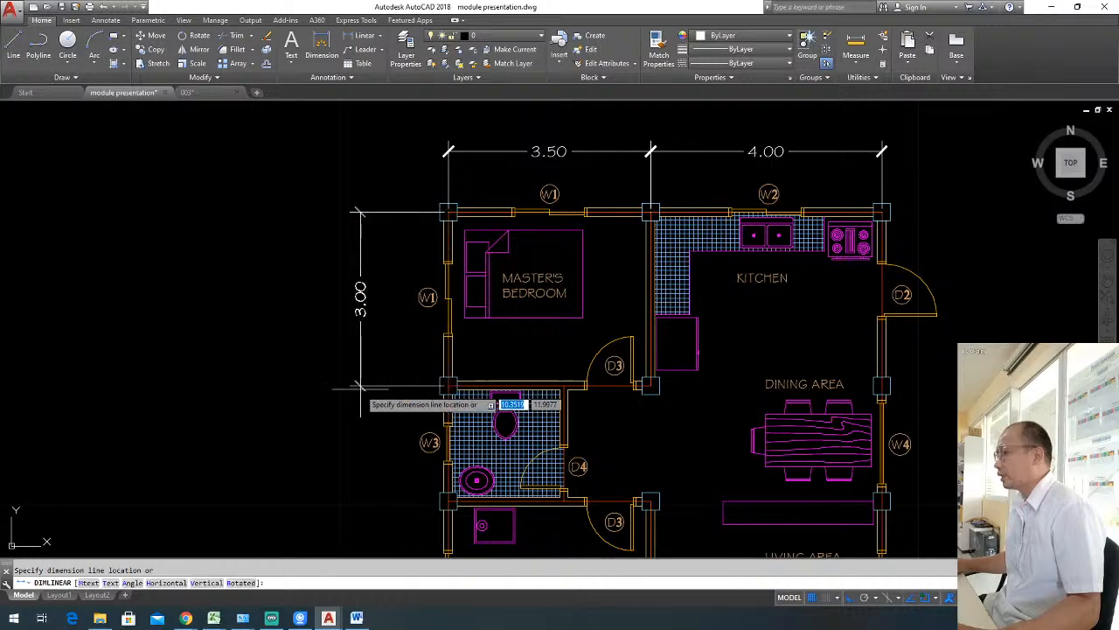
pyautogui.click(359, 400)
# Add a vertical linear dimension beside the bathroom's W3 wall between its column centres, in line with the master's bedroom's vertical dimension.
pyautogui.moveTo(498, 406)
pyautogui.mouseDown(button='middle')
pyautogui.moveTo(538, 308)
pyautogui.moveTo(570, 316)
pyautogui.moveTo(560, 348)
pyautogui.mouseUp(button='middle')
pyautogui.scroll(2, 437, 343)
pyautogui.press('Return')
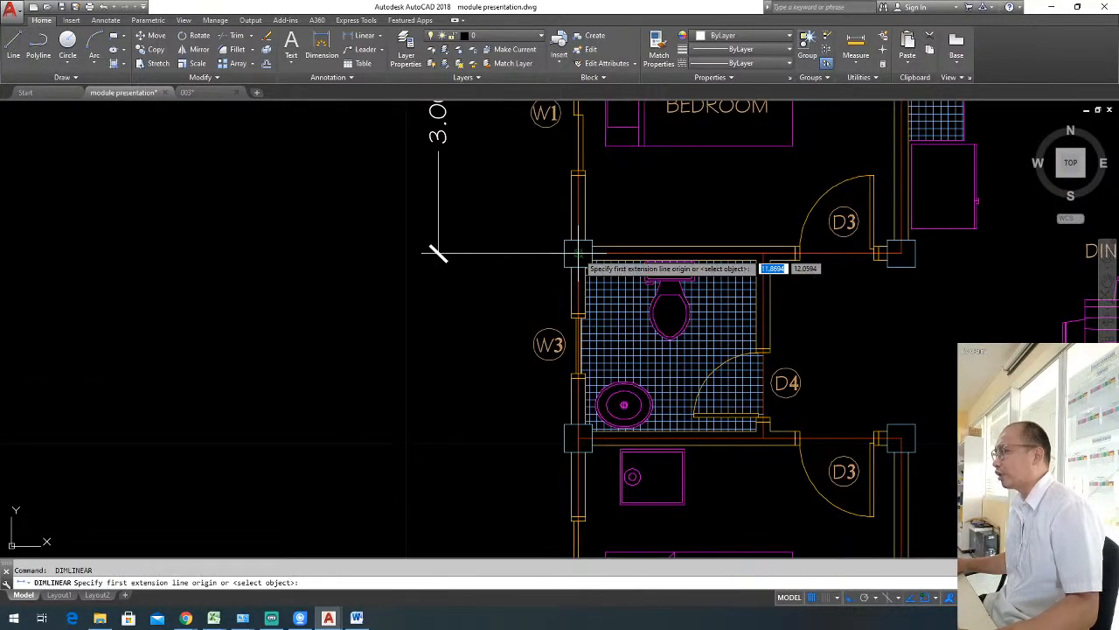
pyautogui.click(577, 254)
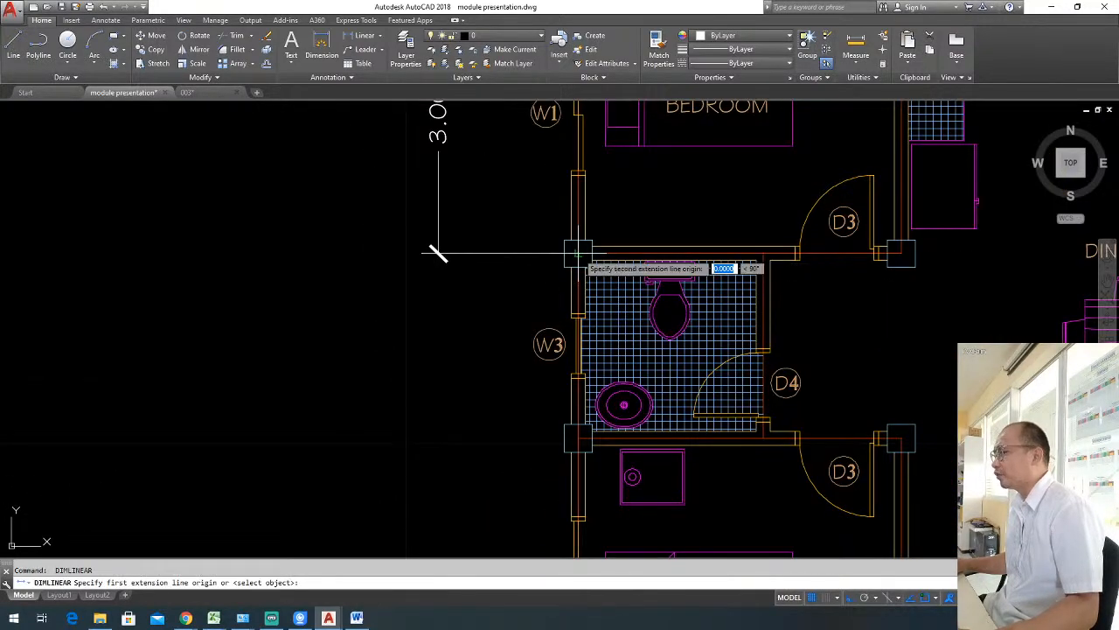
pyautogui.click(577, 438)
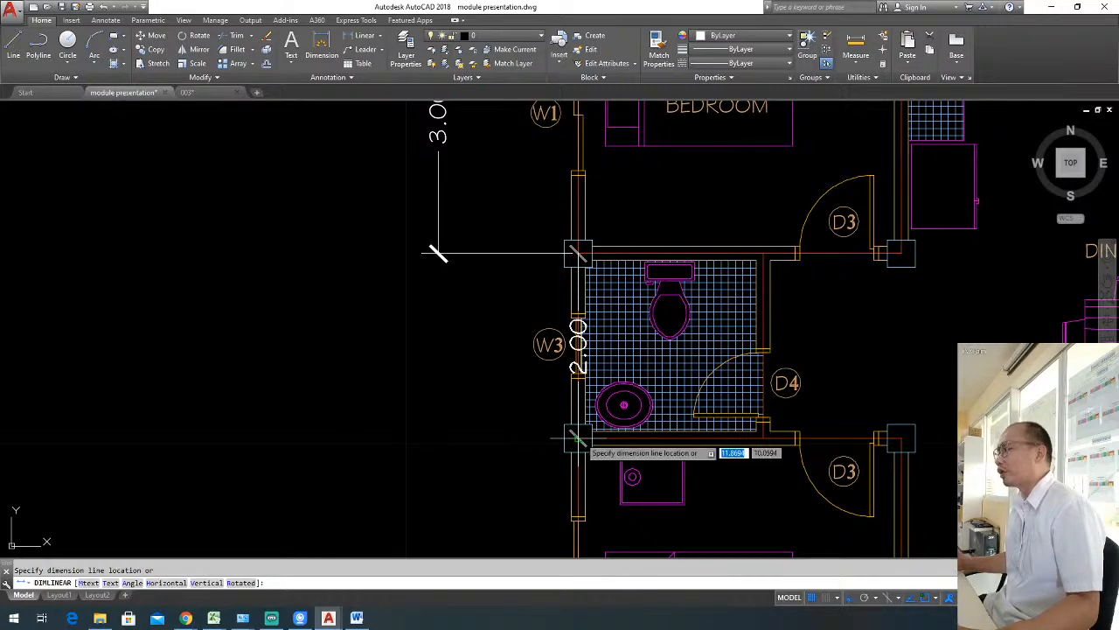
pyautogui.click(438, 254)
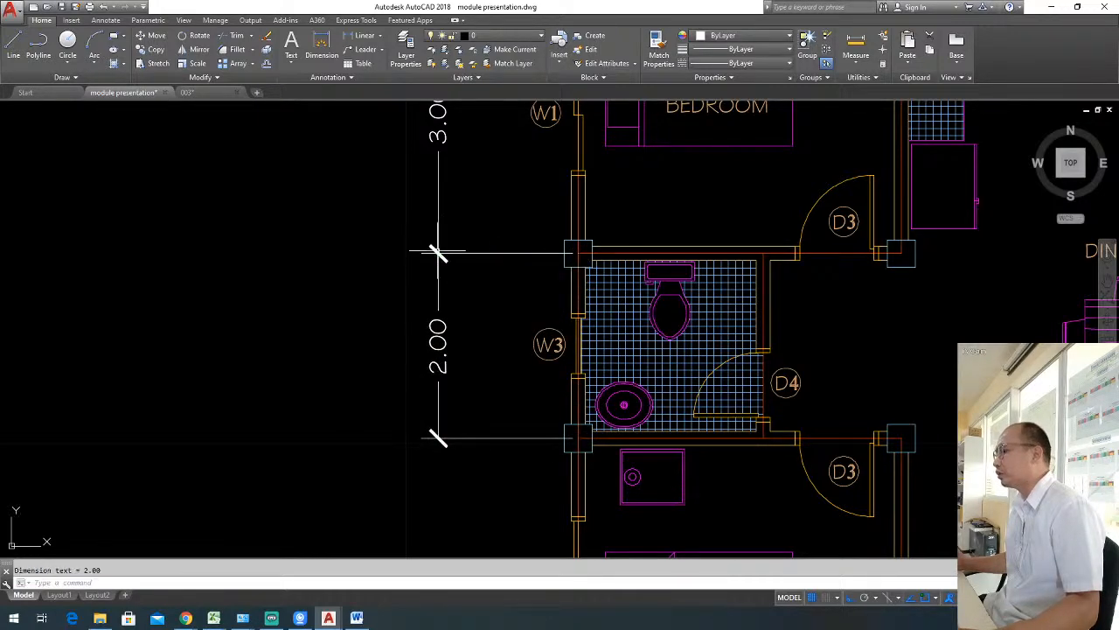
# Add a vertical linear dimension for the lower bedroom's left wall between its column centres, in line with the bathroom dimension.
pyautogui.scroll(-2, 621, 424)
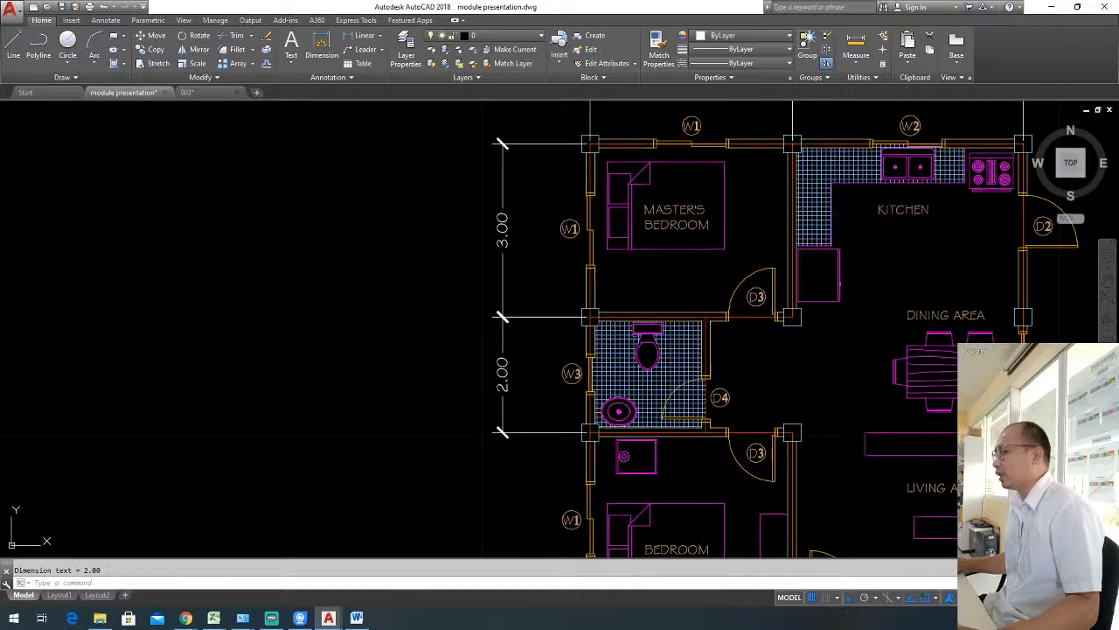
pyautogui.moveTo(597, 421); pyautogui.dragTo(570, 282, button='middle')
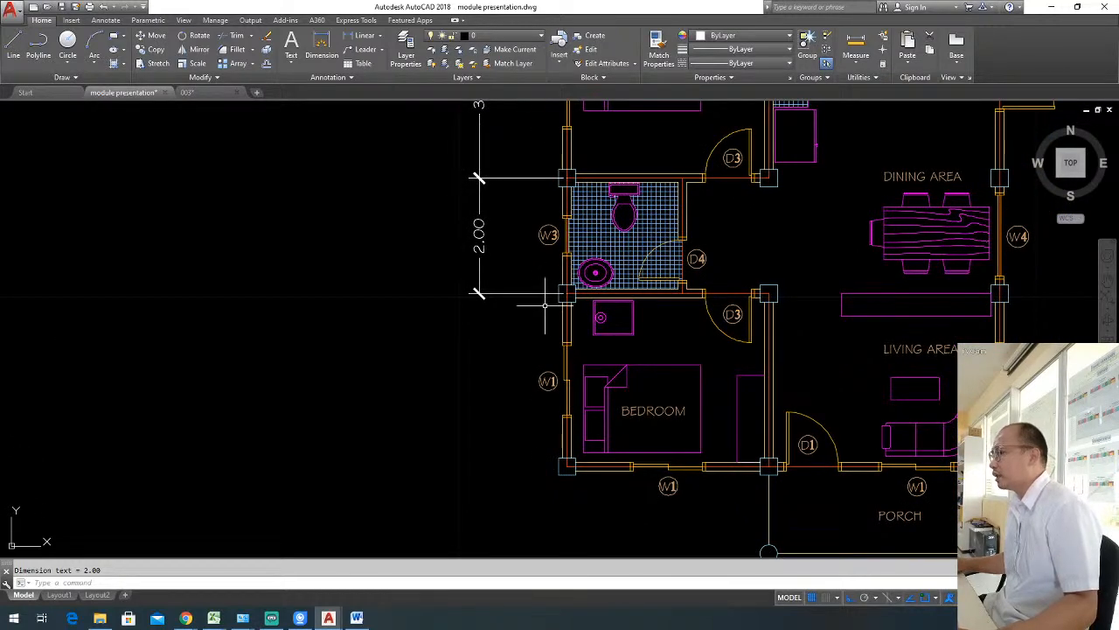
pyautogui.press('Return')
pyautogui.press('Escape')
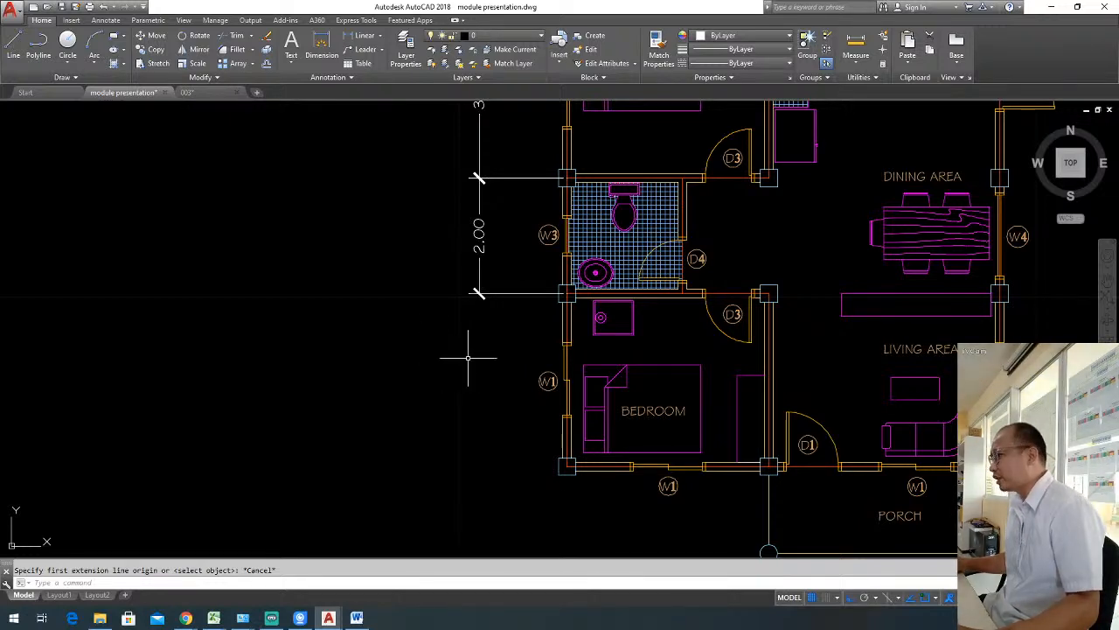
pyautogui.press('Return')
pyautogui.click(567, 294)
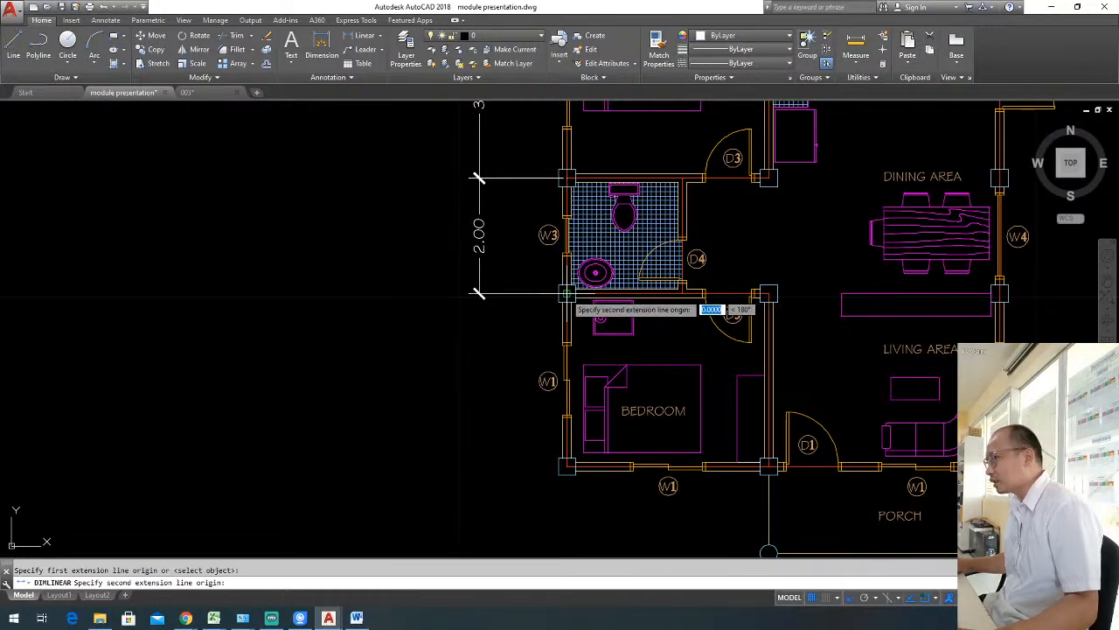
pyautogui.click(564, 466)
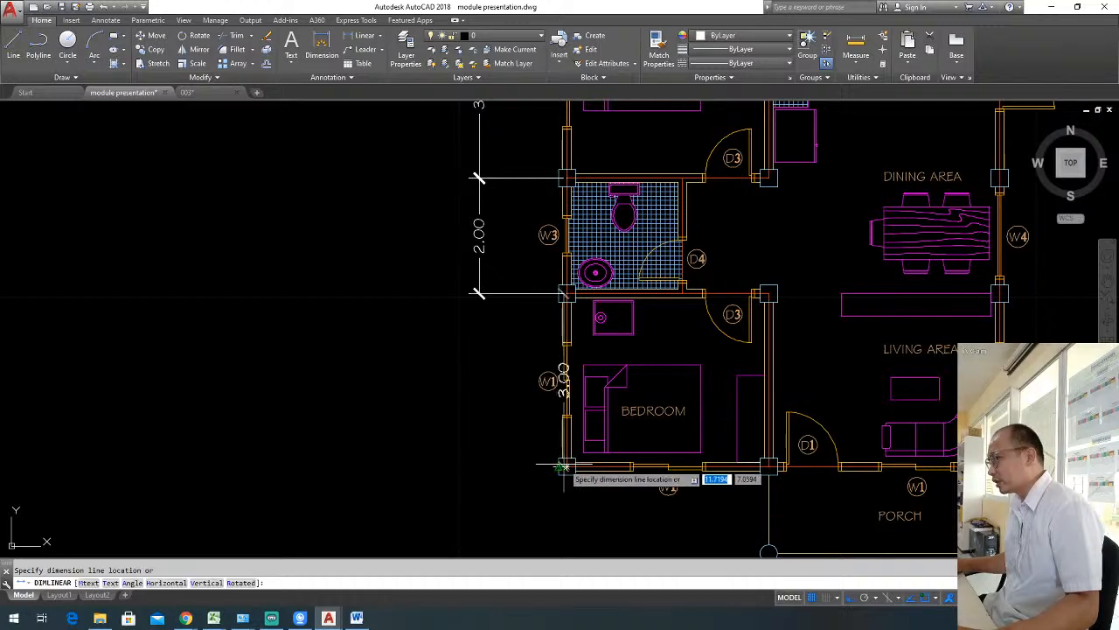
pyautogui.click(480, 315)
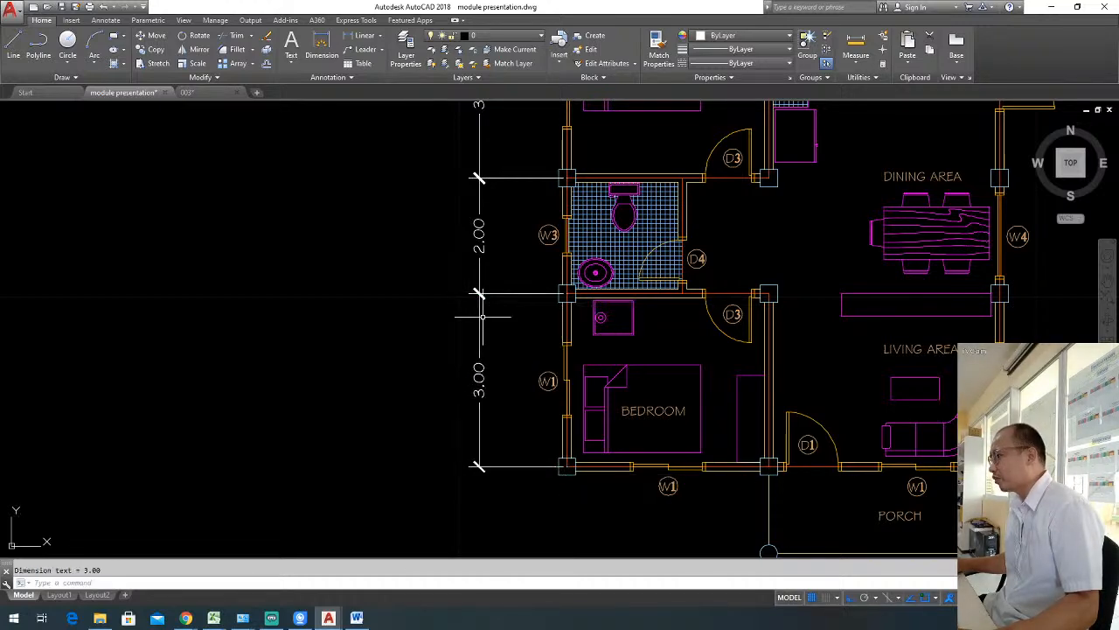
pyautogui.moveTo(482, 317); pyautogui.dragTo(336, 231, button='middle')
pyautogui.moveTo(497, 418); pyautogui.dragTo(470, 387, button='middle')
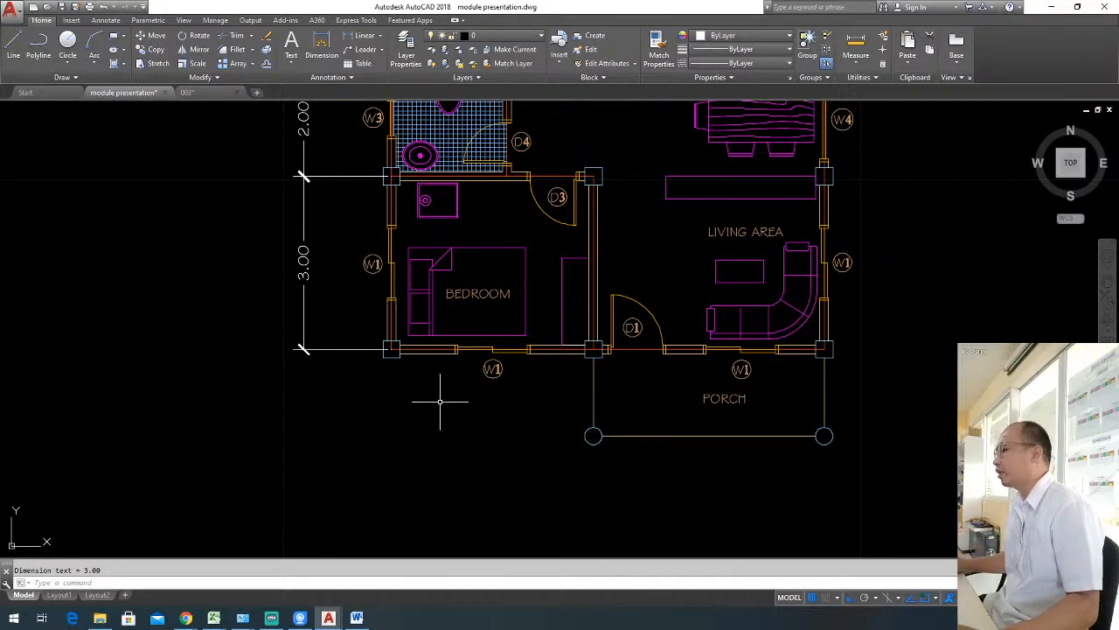
pyautogui.moveTo(440, 401); pyautogui.dragTo(428, 390, button='middle')
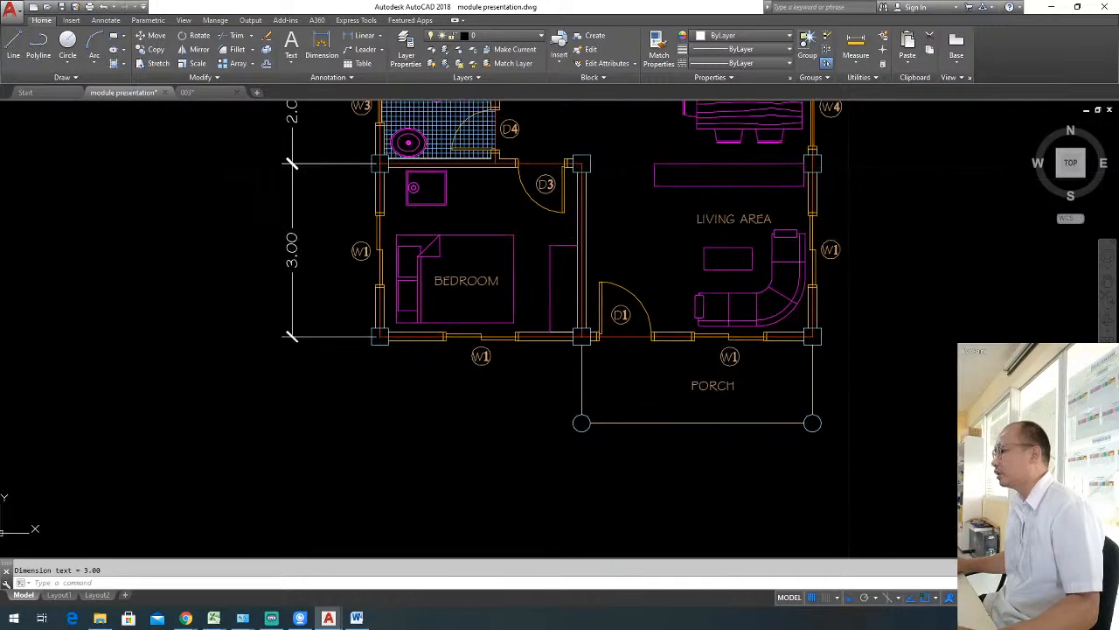
pyautogui.press('Return')
pyautogui.click(378, 337)
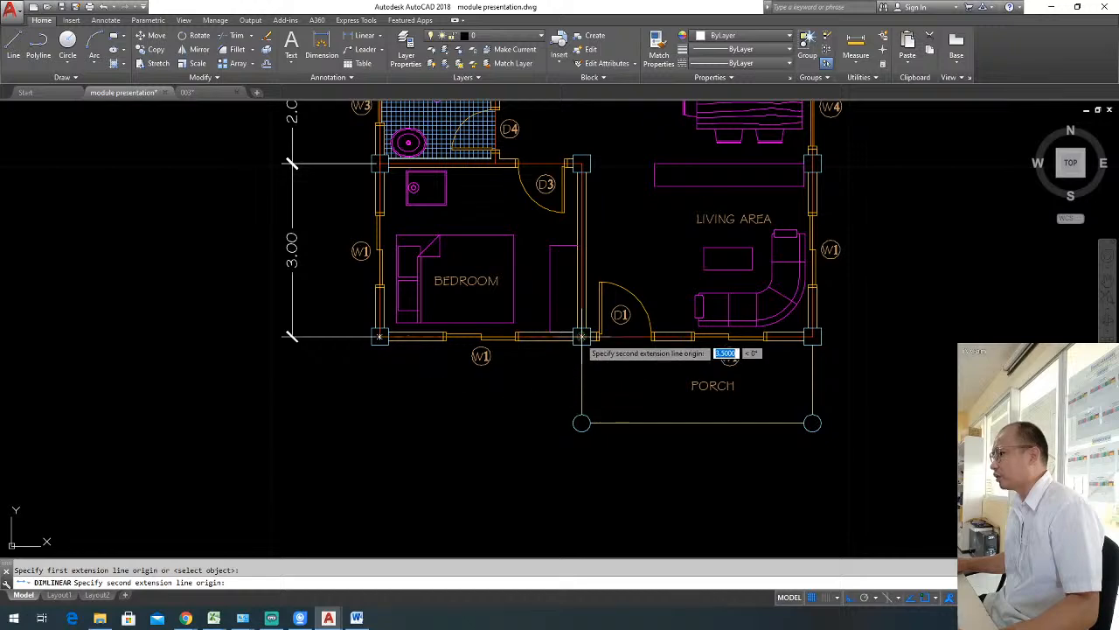
pyautogui.click(582, 337)
pyautogui.moveTo(625, 482); pyautogui.dragTo(569, 430, button='middle')
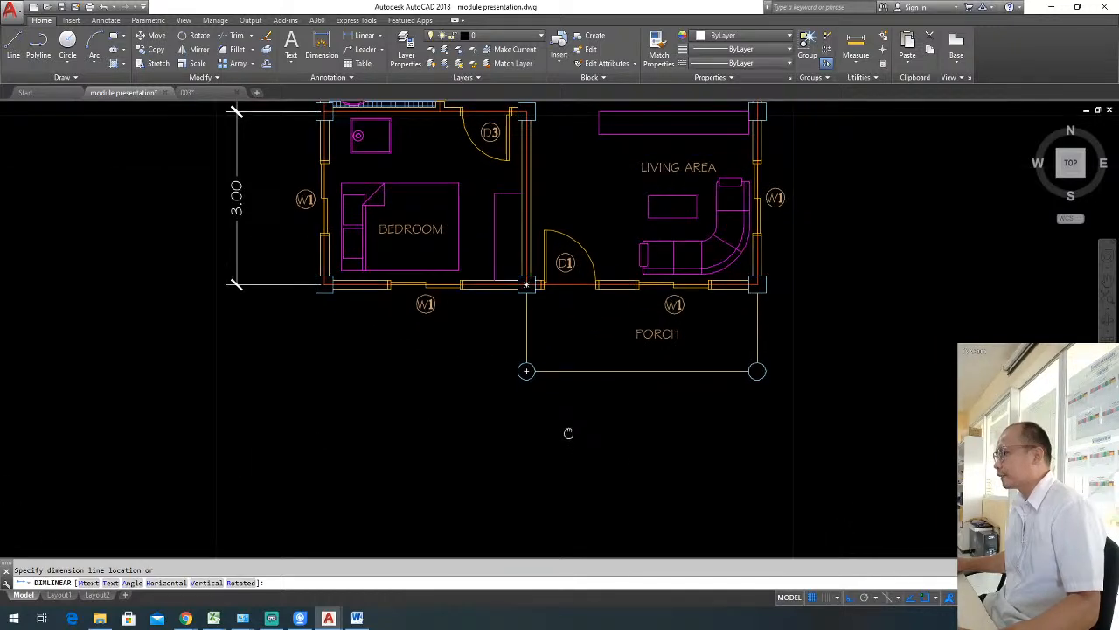
pyautogui.press('Escape')
# Add a horizontal linear dimension below the lower bedroom between the centres of its two lower columns.
pyautogui.press('Return')
pyautogui.click(324, 283)
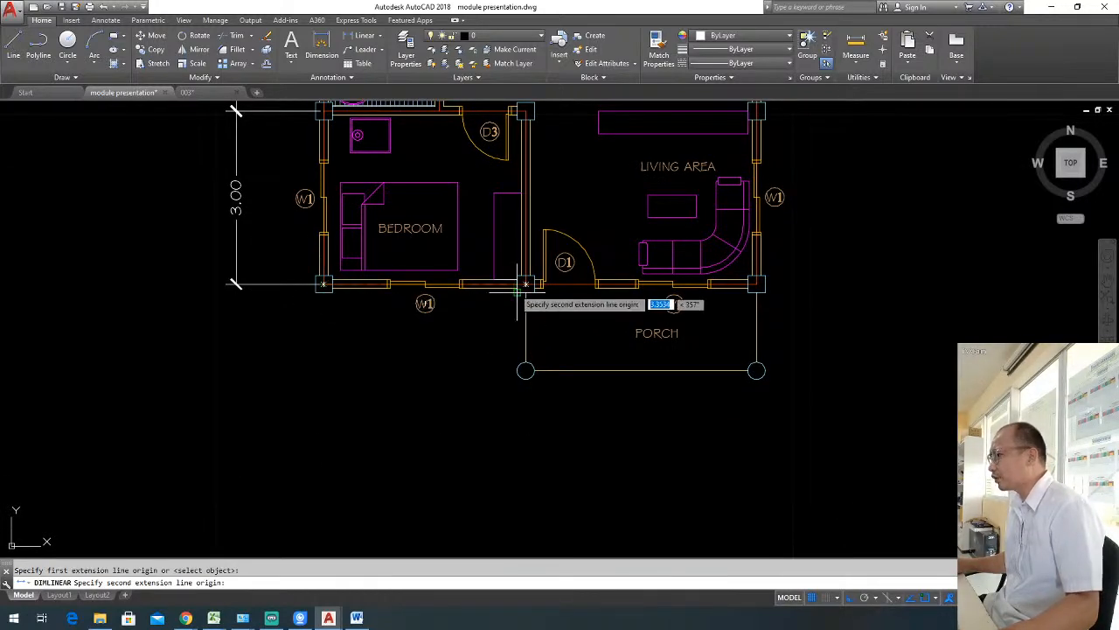
pyautogui.click(526, 283)
pyautogui.click(528, 459)
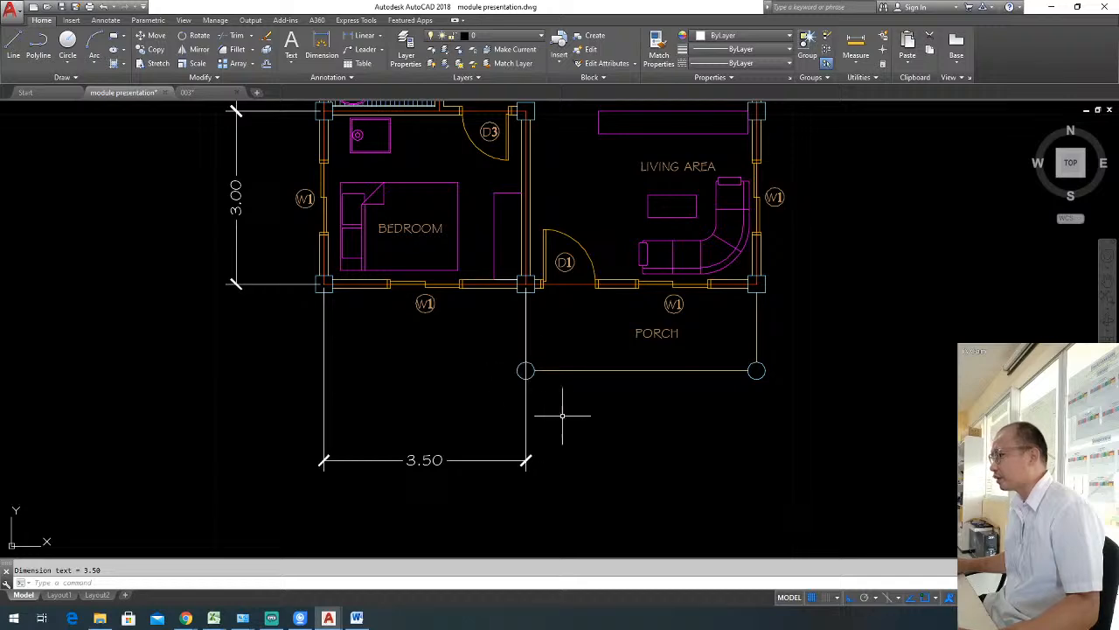
# Add a horizontal linear dimension below the porch between the living area's lower column centres, in line with the bedroom's lower dimension.
pyautogui.press('Return')
pyautogui.click(526, 283)
pyautogui.click(756, 283)
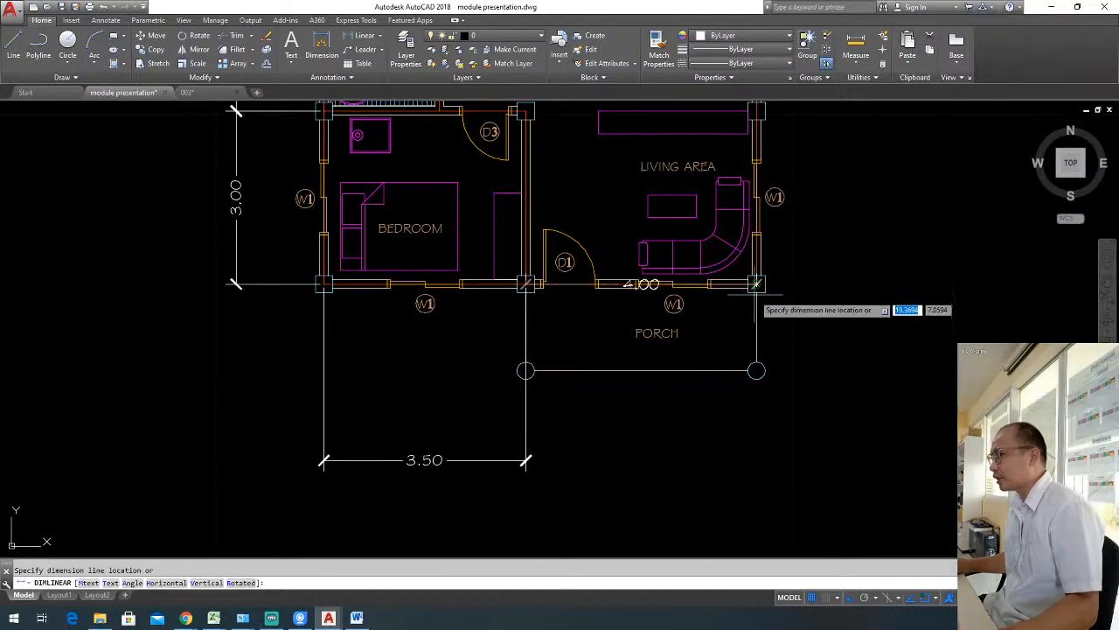
pyautogui.click(564, 459)
# Erase the two horizontal dimensions below the lower bedroom and the porch.
pyautogui.scroll(-4, 752, 392)
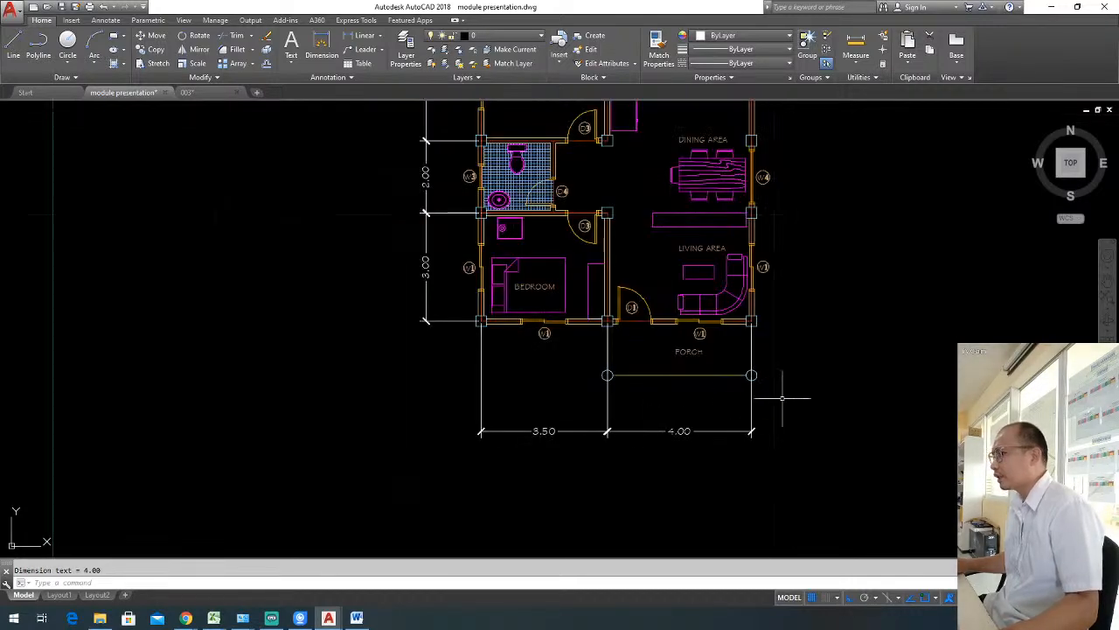
pyautogui.moveTo(748, 392); pyautogui.dragTo(726, 404, button='middle')
pyautogui.scroll(3, 663, 420)
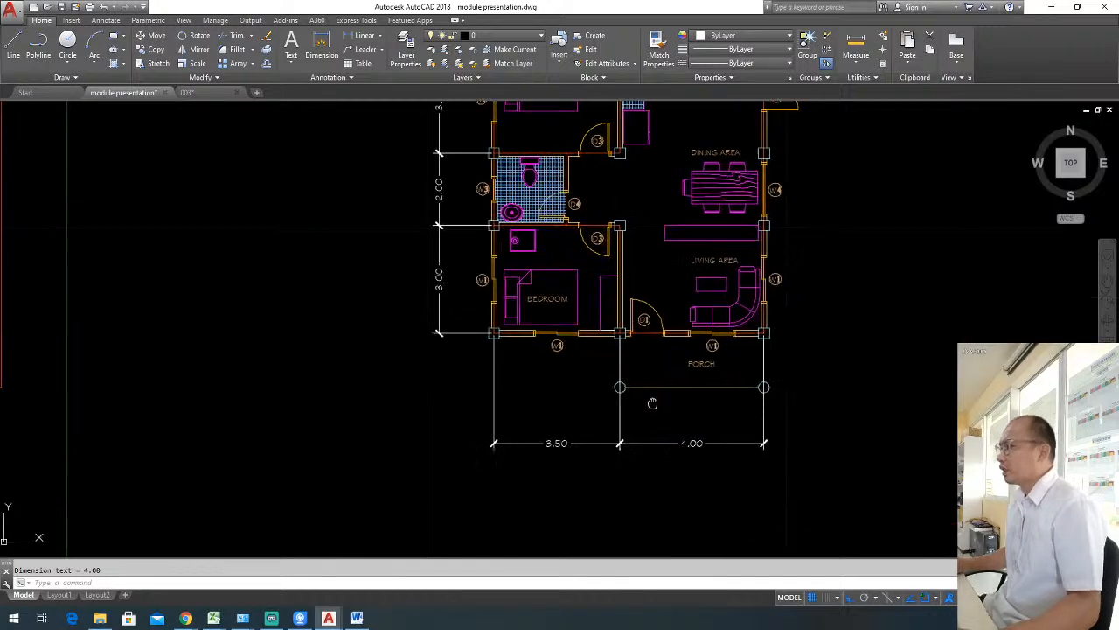
pyautogui.scroll(-4, 651, 402)
pyautogui.scroll(3, 588, 389)
pyautogui.scroll(-3, 588, 388)
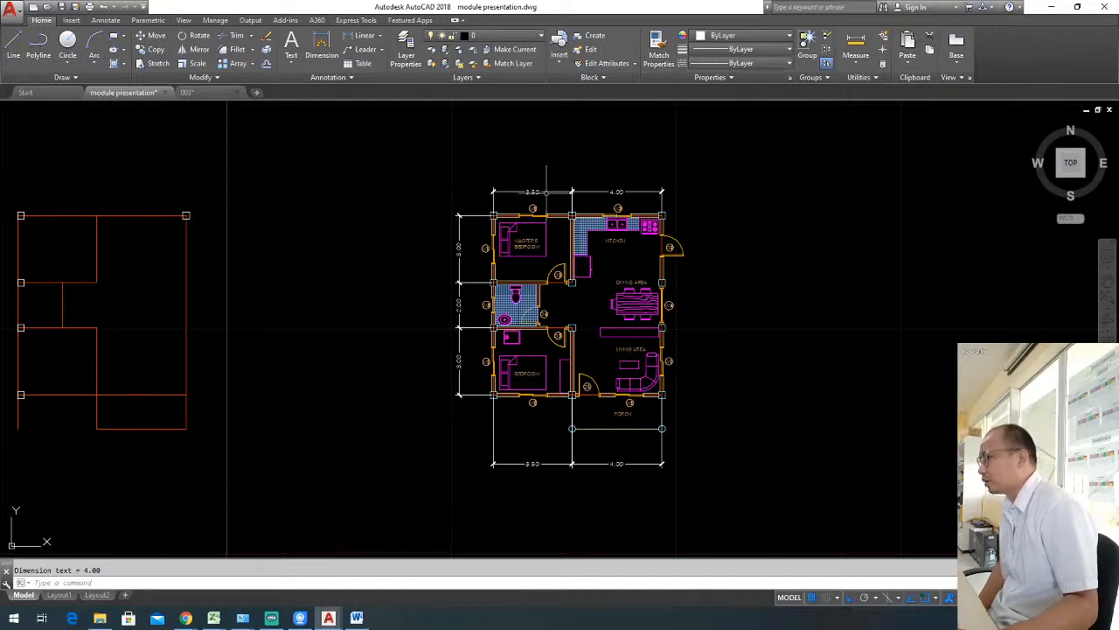
pyautogui.click(543, 467)
pyautogui.click(530, 450)
pyautogui.write('e')
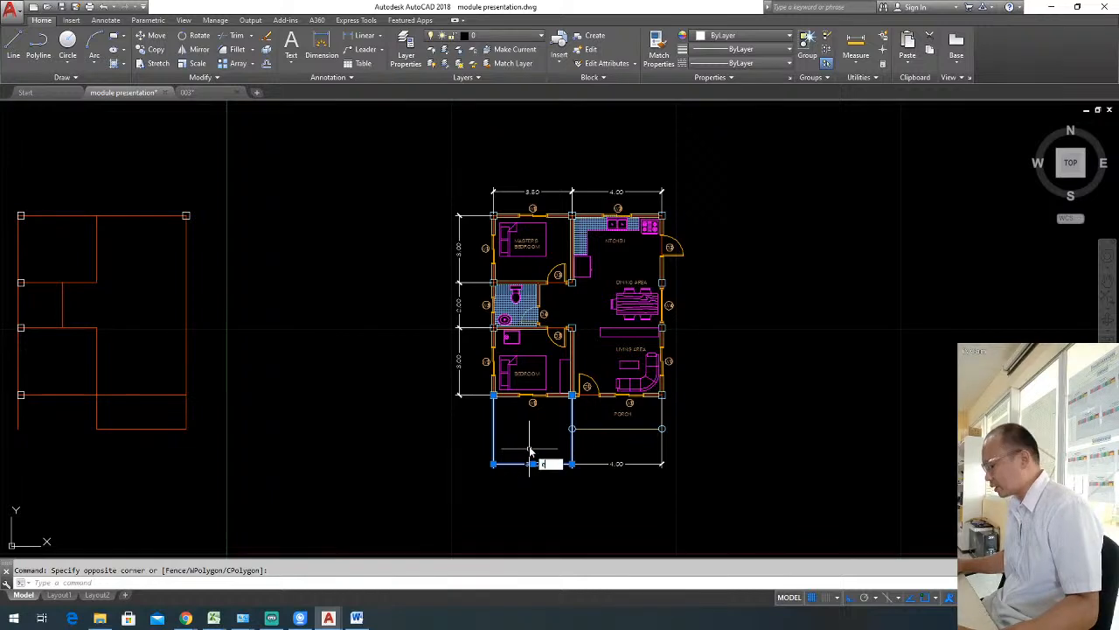
pyautogui.press('space')
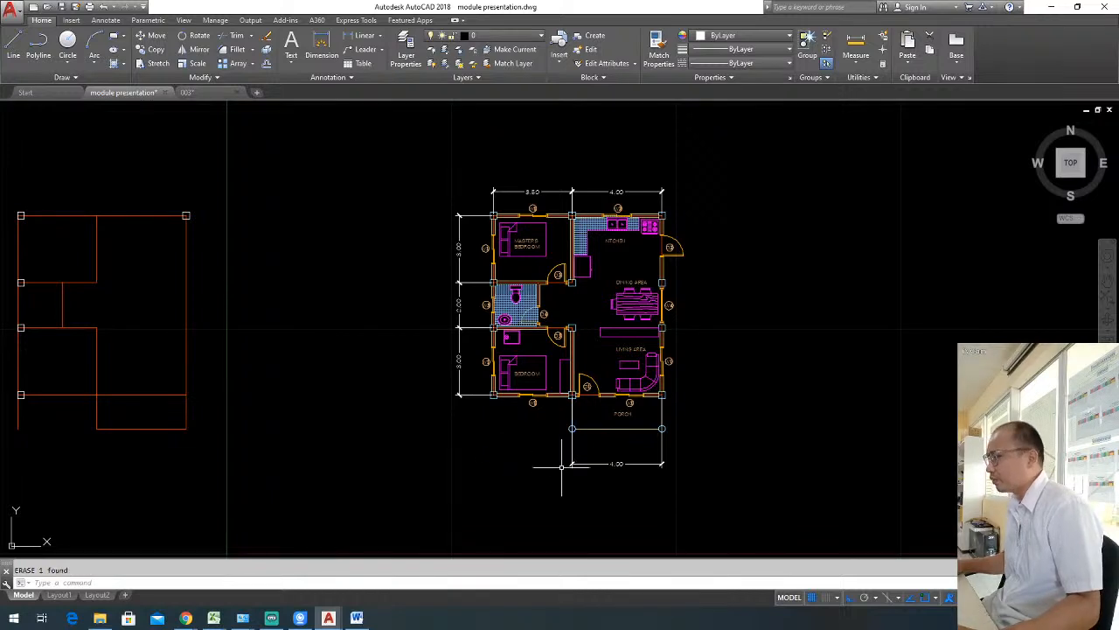
pyautogui.click(653, 487)
pyautogui.write('e')
pyautogui.press('space')
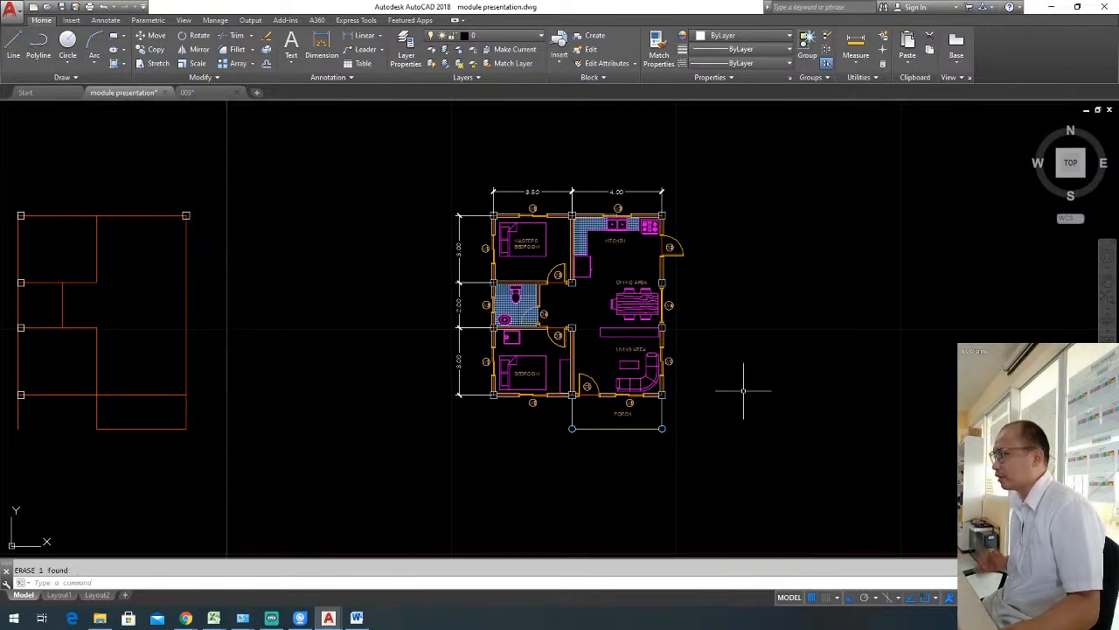
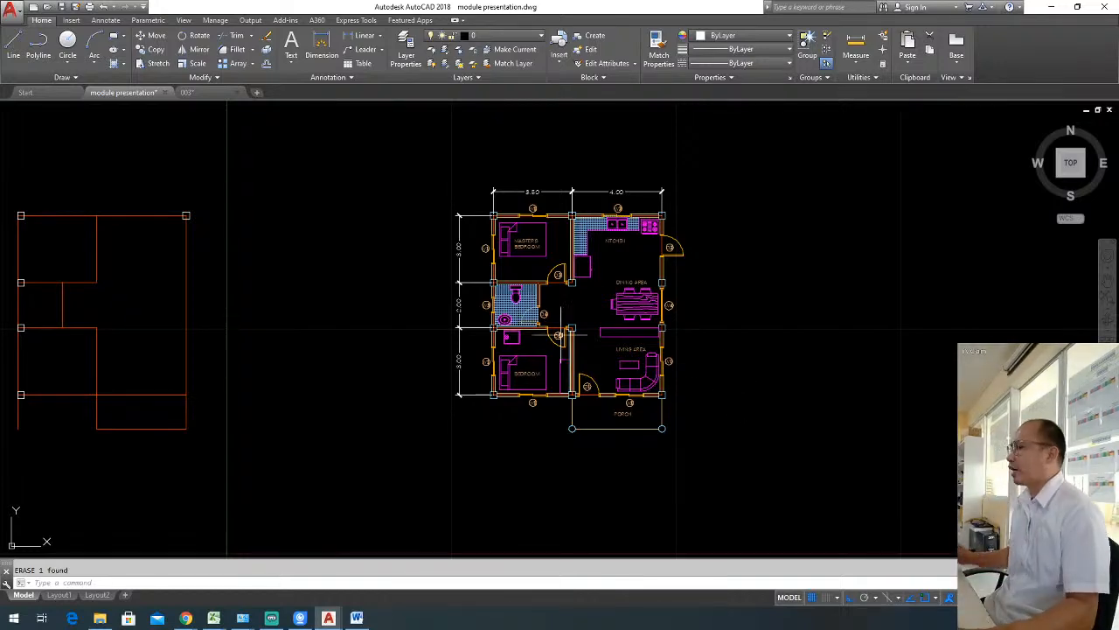
# Stretch the lower extension origin of the 2.00 dimension beside the bathroom to the D4 door jamb.
pyautogui.scroll(4, 476, 315)
pyautogui.moveTo(505, 303); pyautogui.dragTo(495, 351, button='middle')
pyautogui.scroll(2, 473, 331)
pyautogui.click(473, 331)
pyautogui.click(420, 294)
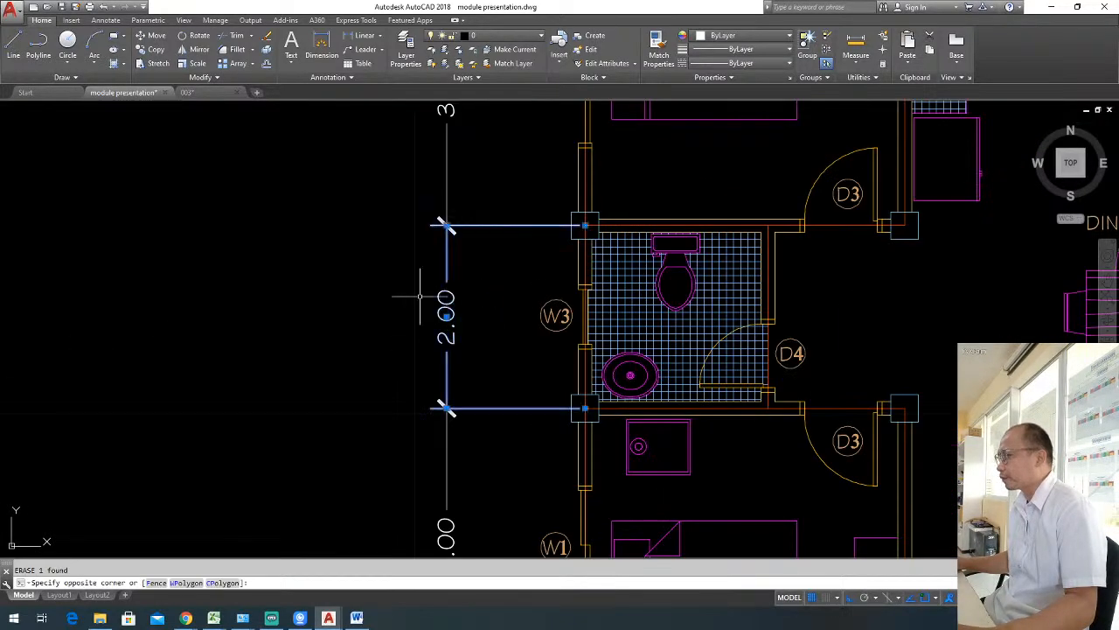
pyautogui.click(585, 406)
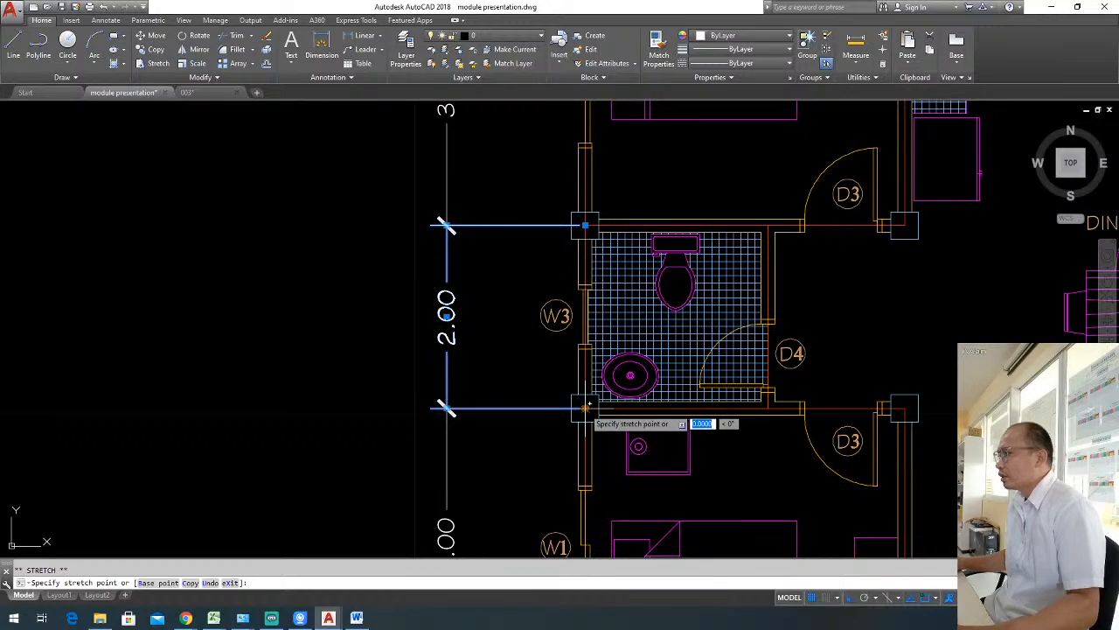
pyautogui.click(768, 321)
pyautogui.press('Escape')
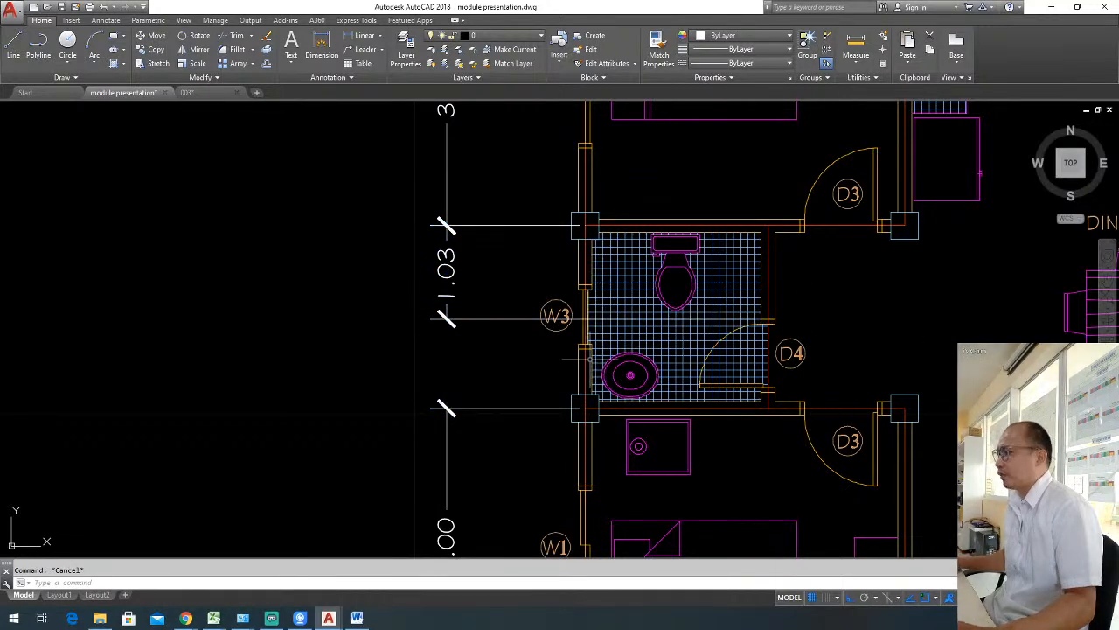
# Stretch the bathroom dimension's lower extension origin back to the centre of the column below window W3.
pyautogui.click(496, 354)
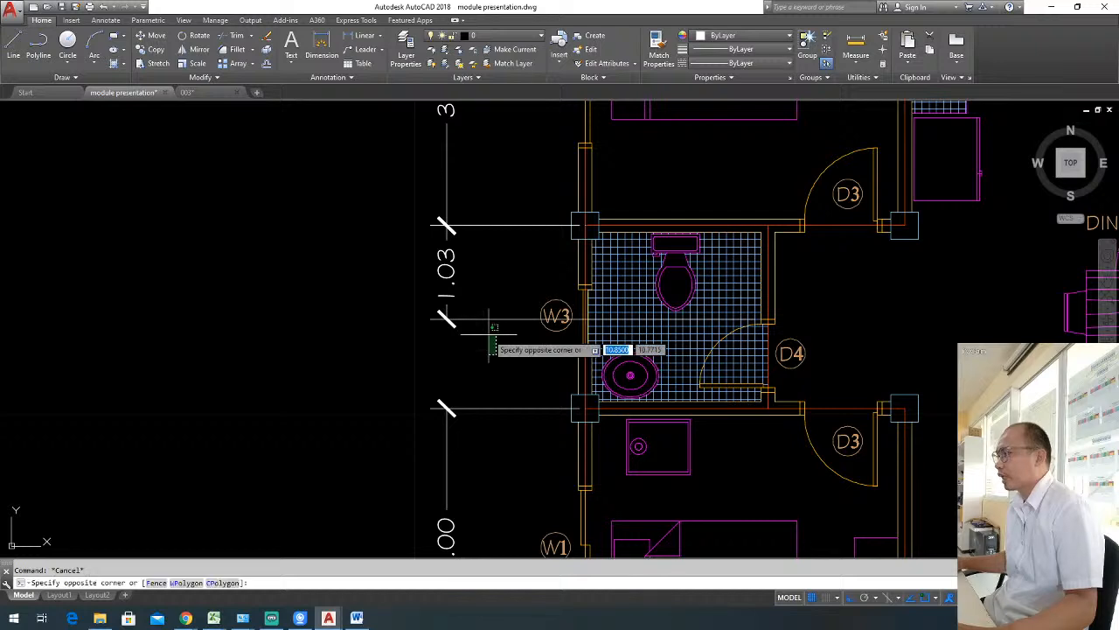
pyautogui.click(462, 313)
pyautogui.click(766, 321)
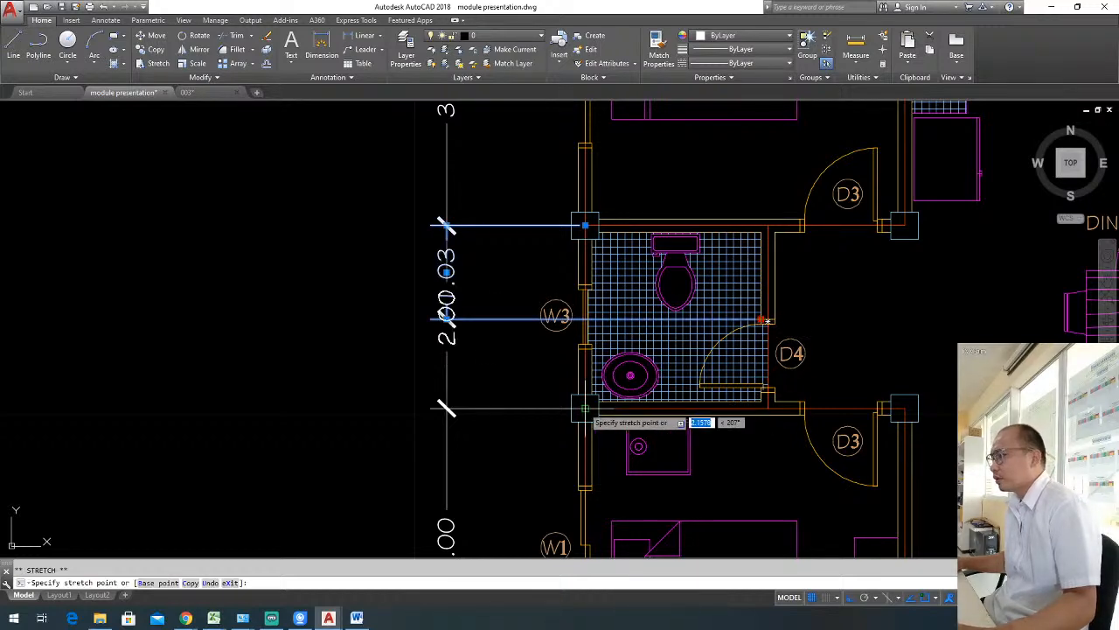
pyautogui.click(585, 408)
pyautogui.press('Escape')
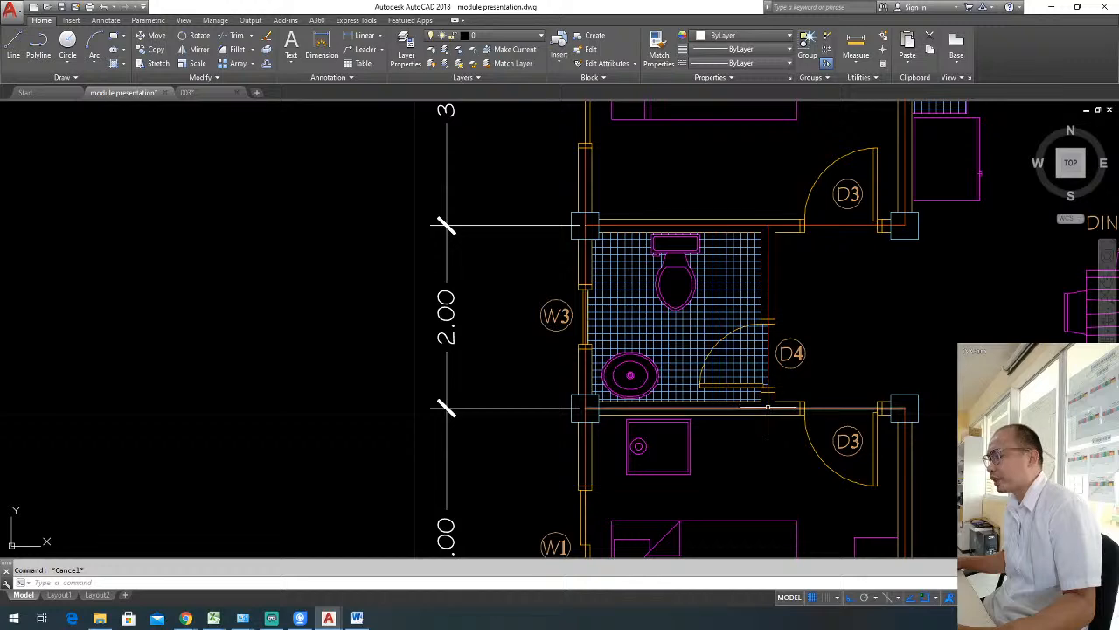
# Examine where the extension lines beside the bathroom and bedrooms meet the column centres, and the dimensions above the plan.
pyautogui.moveTo(591, 421); pyautogui.dragTo(521, 394, button='middle')
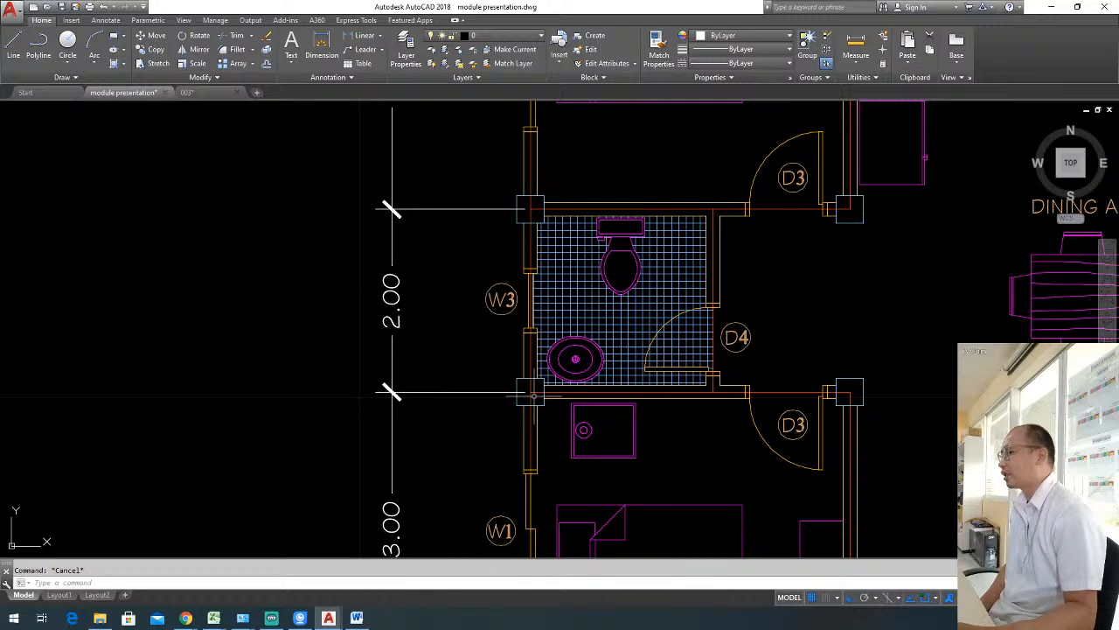
pyautogui.scroll(-2, 533, 396)
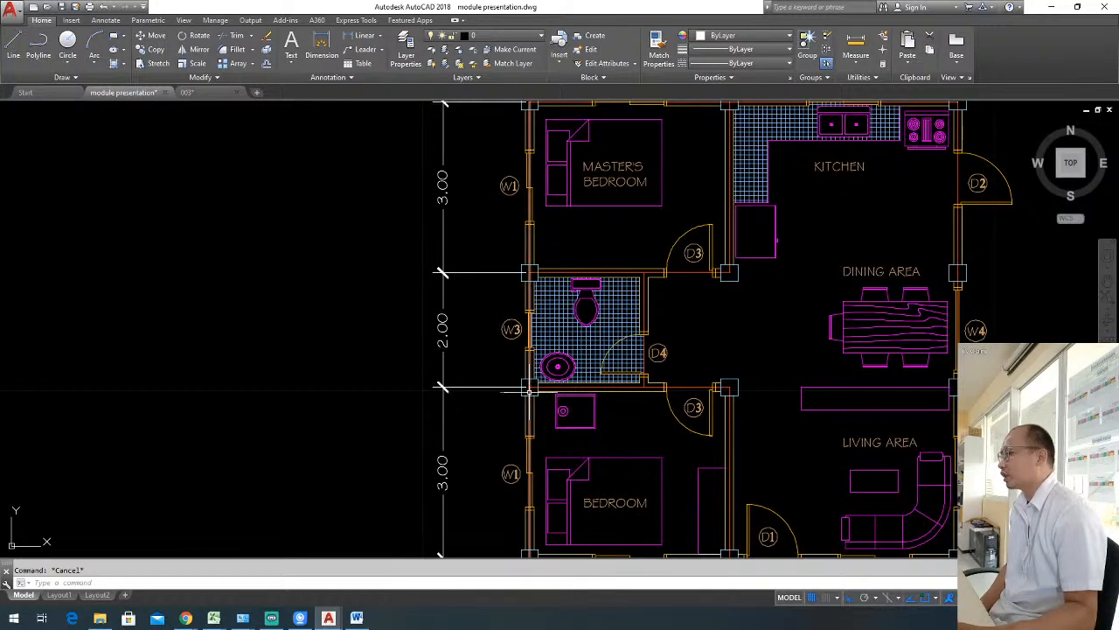
pyautogui.scroll(3, 530, 390)
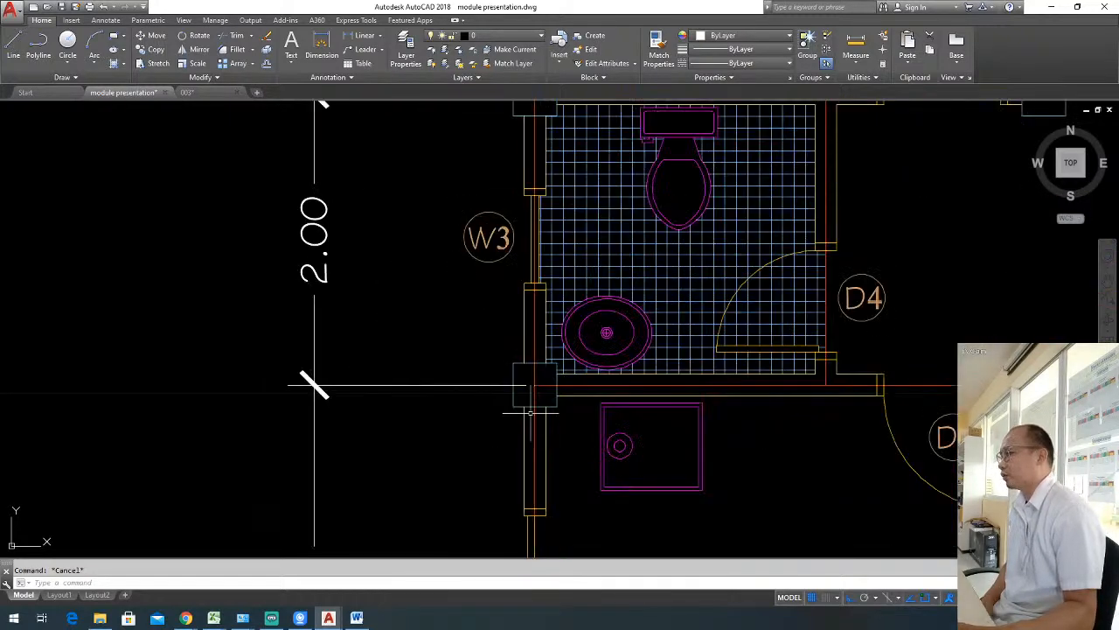
pyautogui.scroll(-3, 709, 367)
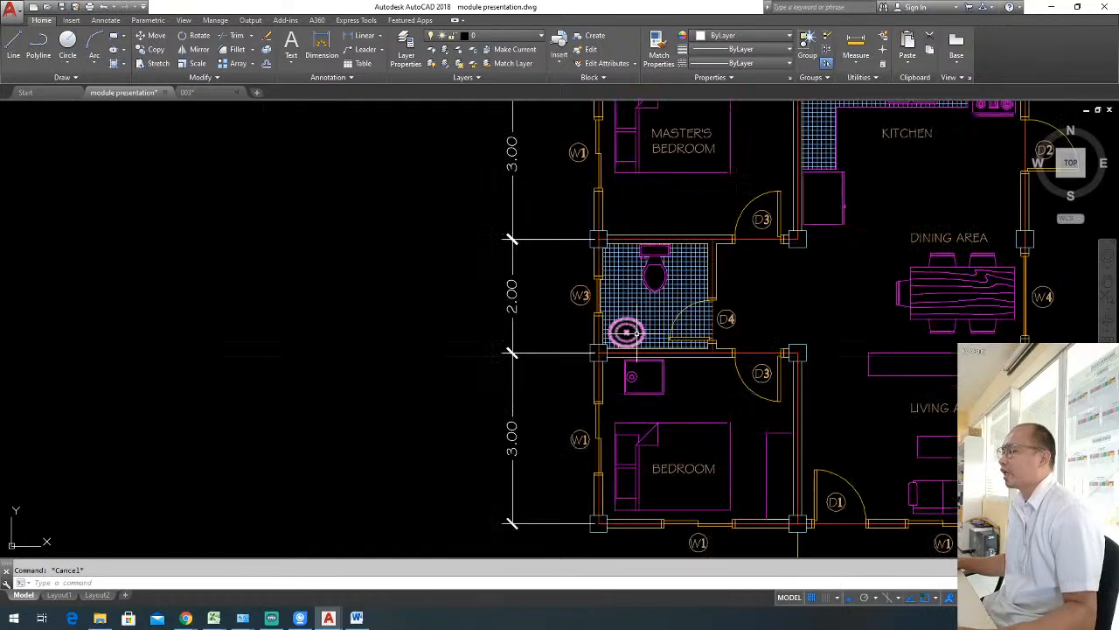
pyautogui.scroll(3, 647, 359)
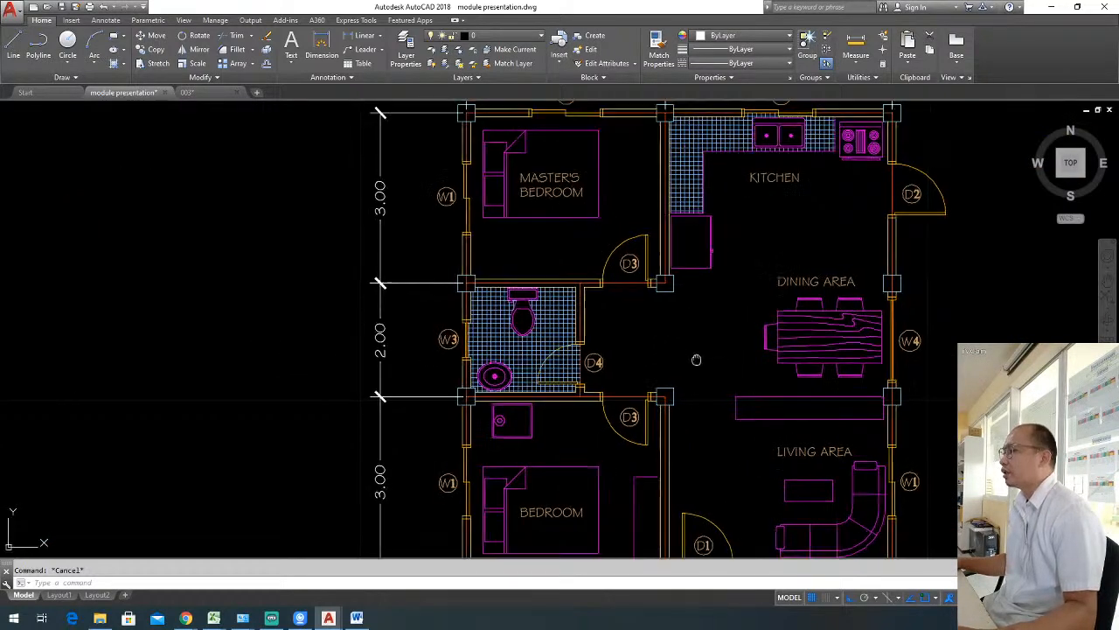
pyautogui.moveTo(648, 353)
pyautogui.mouseDown(button='middle')
pyautogui.moveTo(622, 363)
pyautogui.moveTo(651, 357)
pyautogui.mouseUp(button='middle')
pyautogui.moveTo(528, 339); pyautogui.dragTo(569, 353, button='middle')
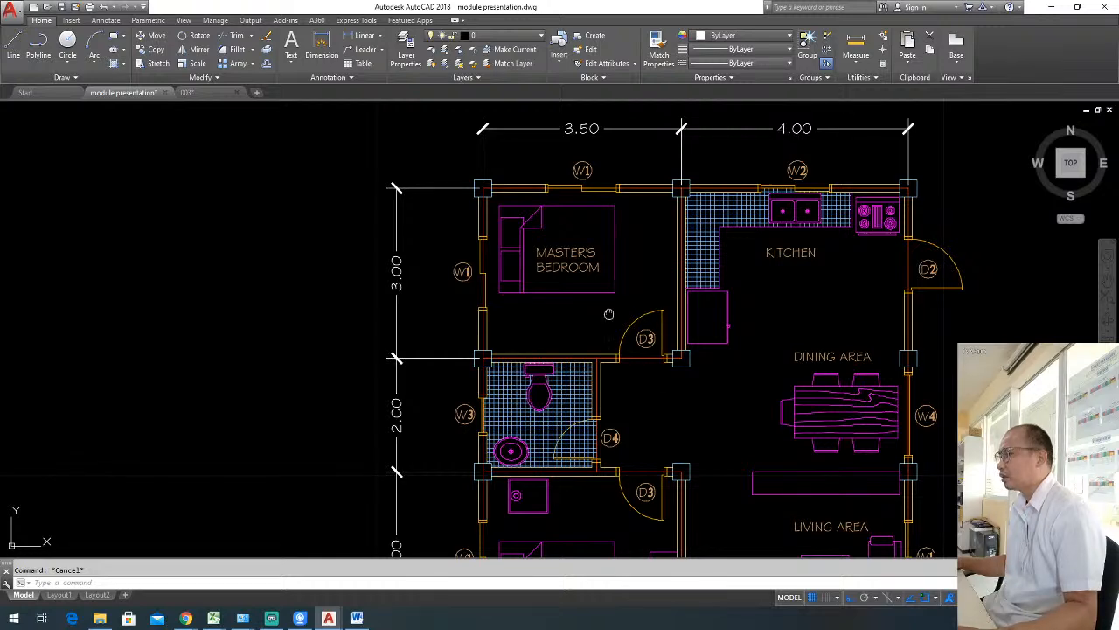
pyautogui.moveTo(609, 314); pyautogui.dragTo(643, 337, button='middle')
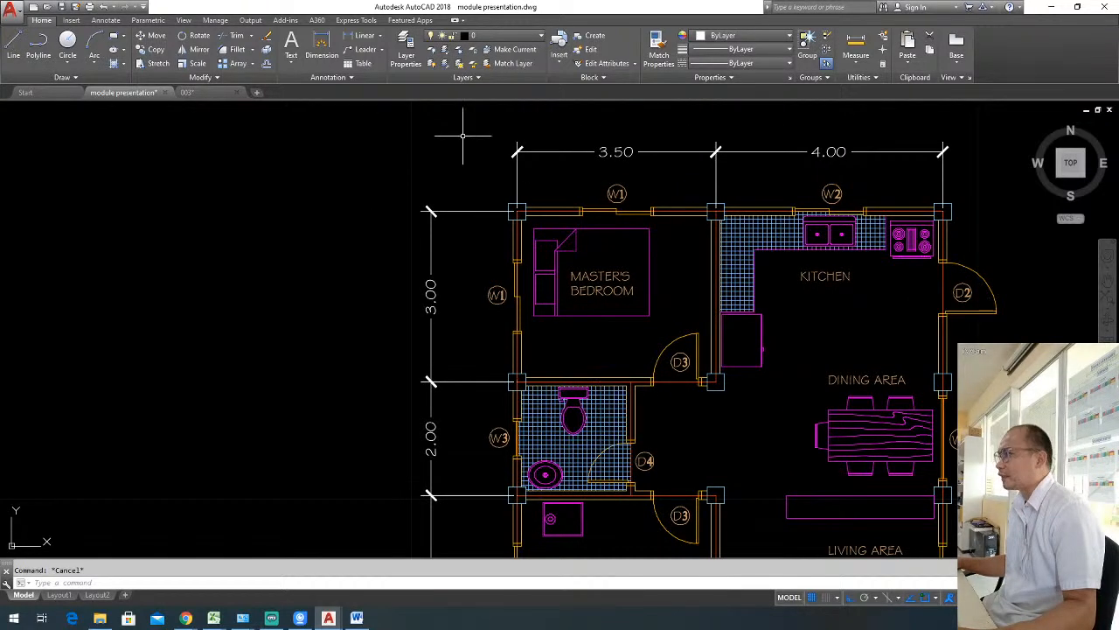
# Add a horizontal linear dimension from the master's bedroom outer corner column to the bathroom's inner wall centreline, placed just below the 3.50 dimension.
pyautogui.click(362, 35)
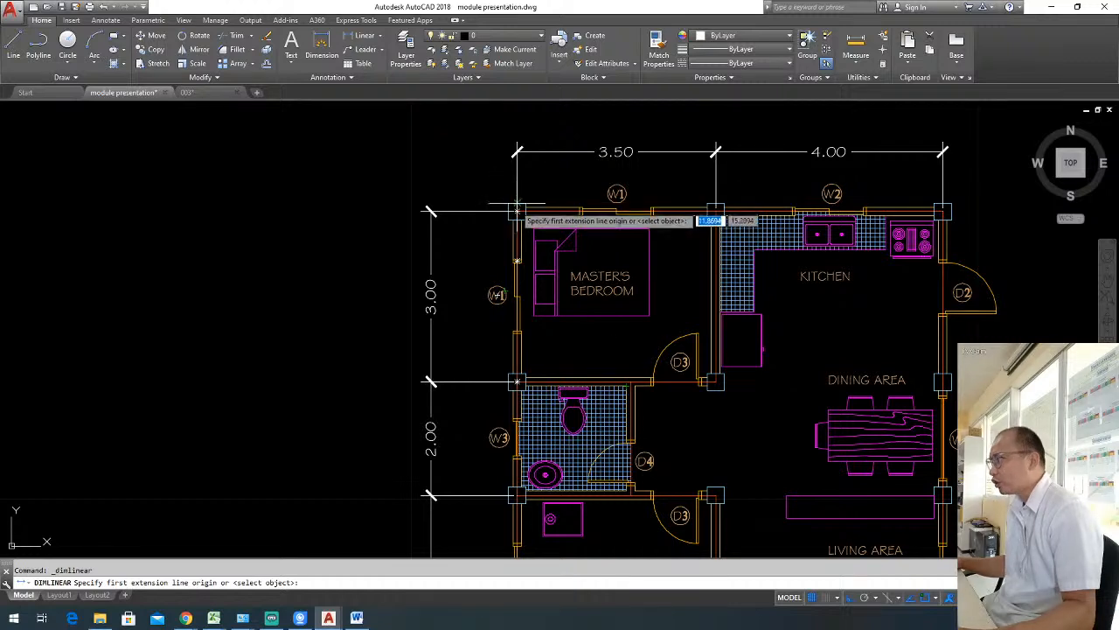
pyautogui.click(517, 211)
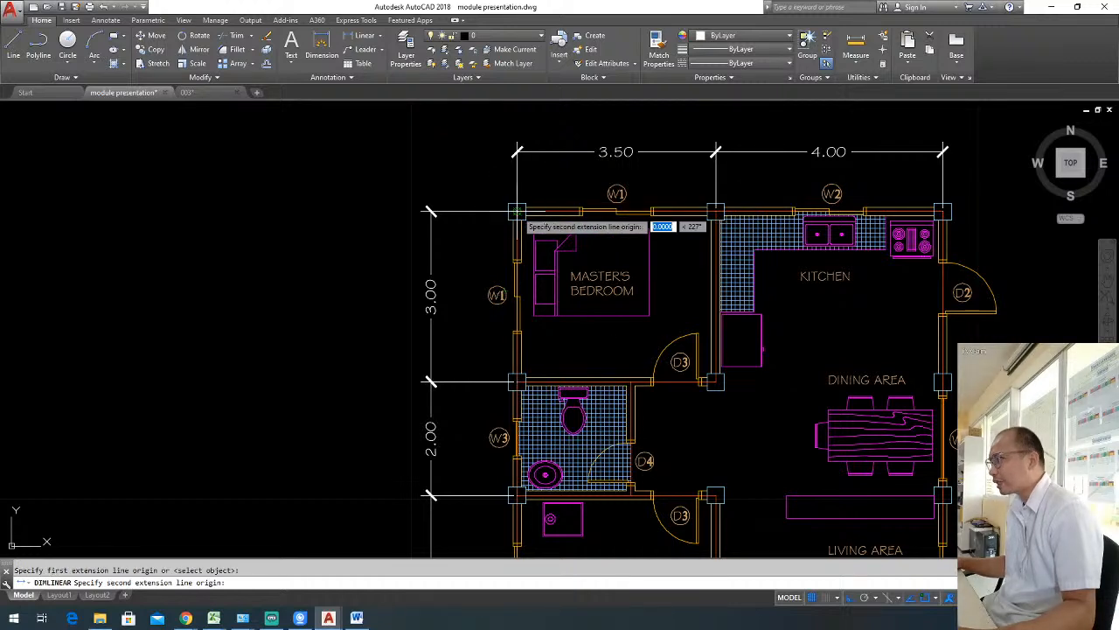
pyautogui.click(628, 382)
pyautogui.click(630, 173)
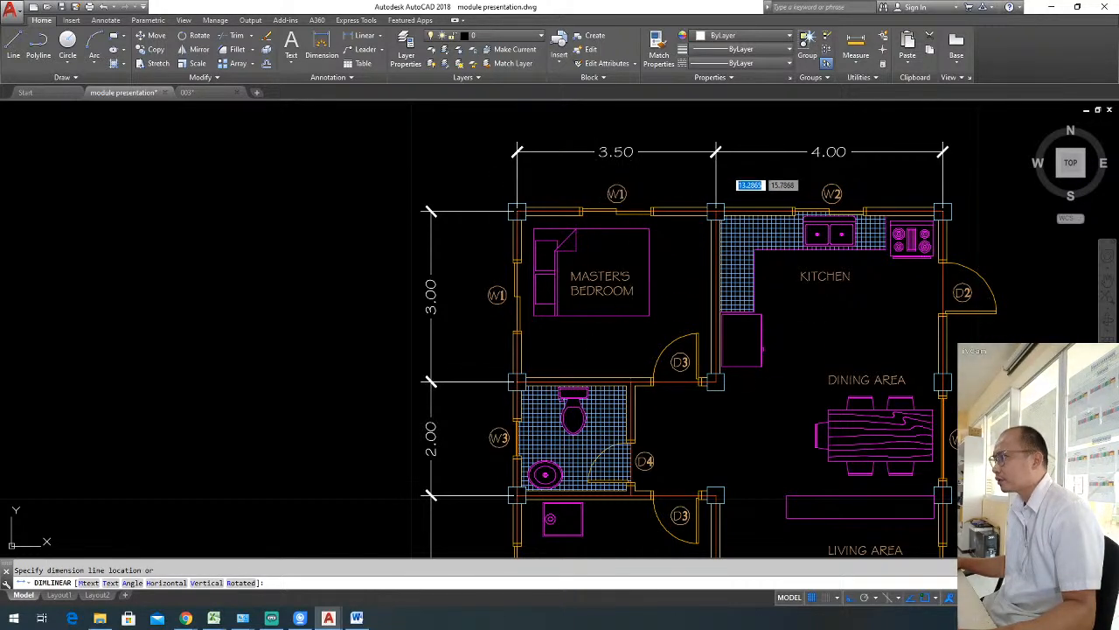
# Move the 3.50 and 4.00 dimension lines slightly farther above the plan, keeping them at one level.
pyautogui.click(684, 160)
pyautogui.click(666, 141)
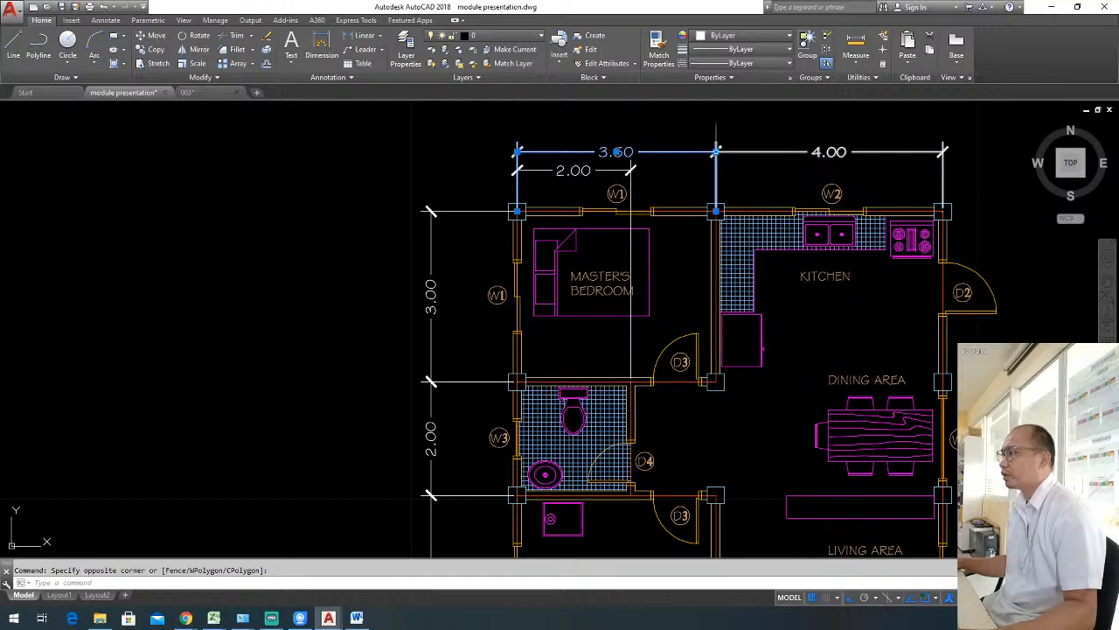
pyautogui.click(716, 152)
pyautogui.click(717, 142)
pyautogui.click(749, 161)
pyautogui.click(734, 141)
pyautogui.click(717, 152)
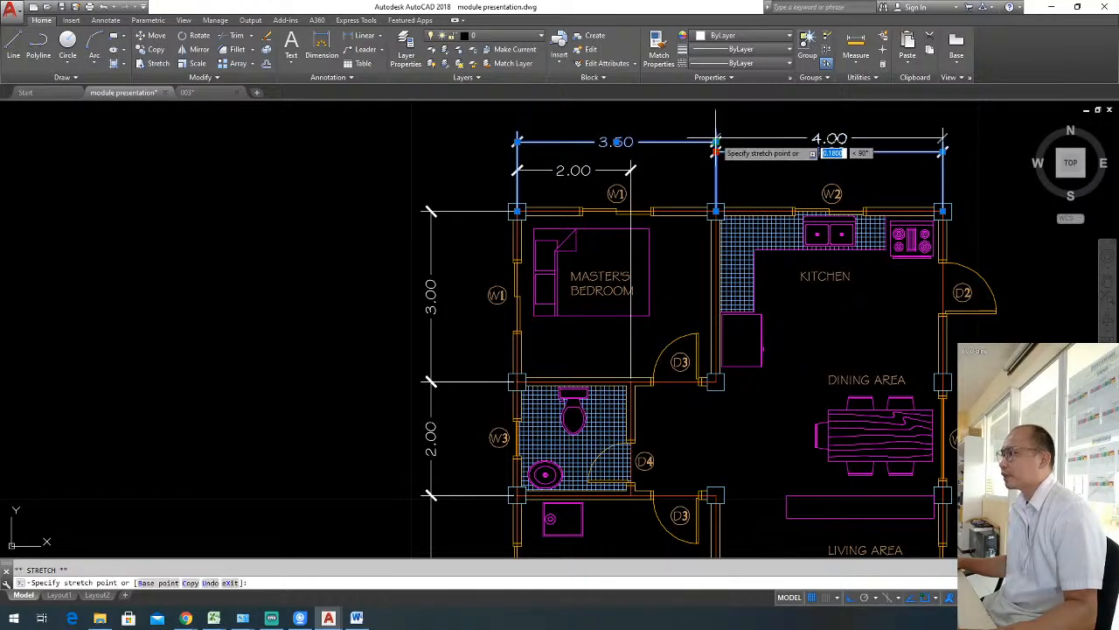
pyautogui.press('Escape')
# Add a horizontal linear dimension from the bathroom's inner wall to the column between master's bedroom and kitchen, in line with the 2.00 dimension.
pyautogui.scroll(-5, 664, 175)
pyautogui.scroll(4, 607, 234)
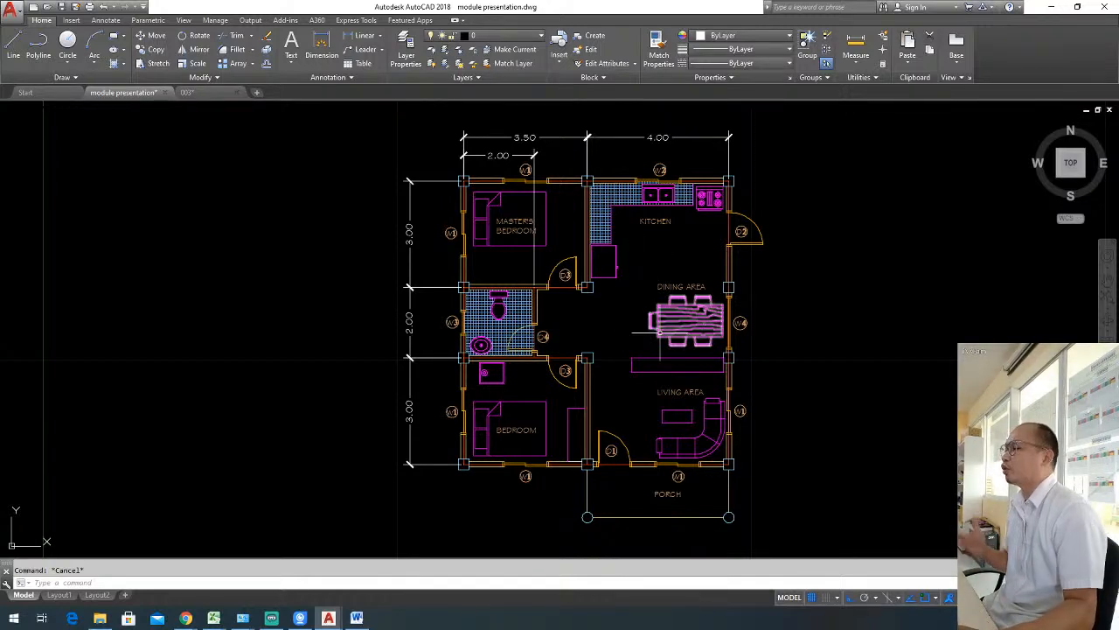
pyautogui.scroll(-2, 615, 300)
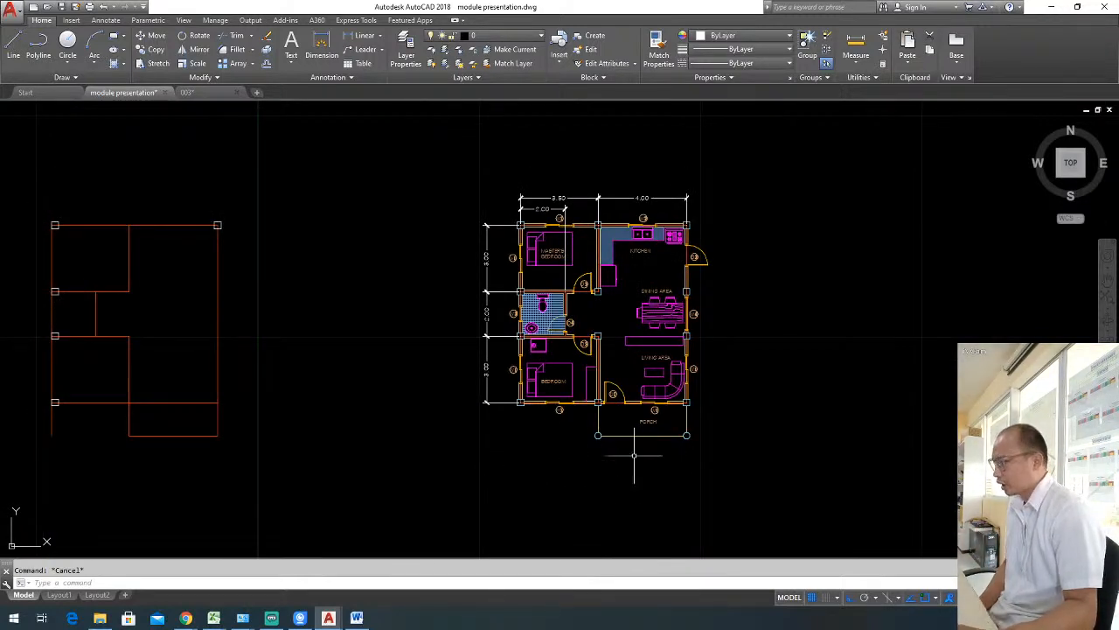
pyautogui.scroll(2, 607, 454)
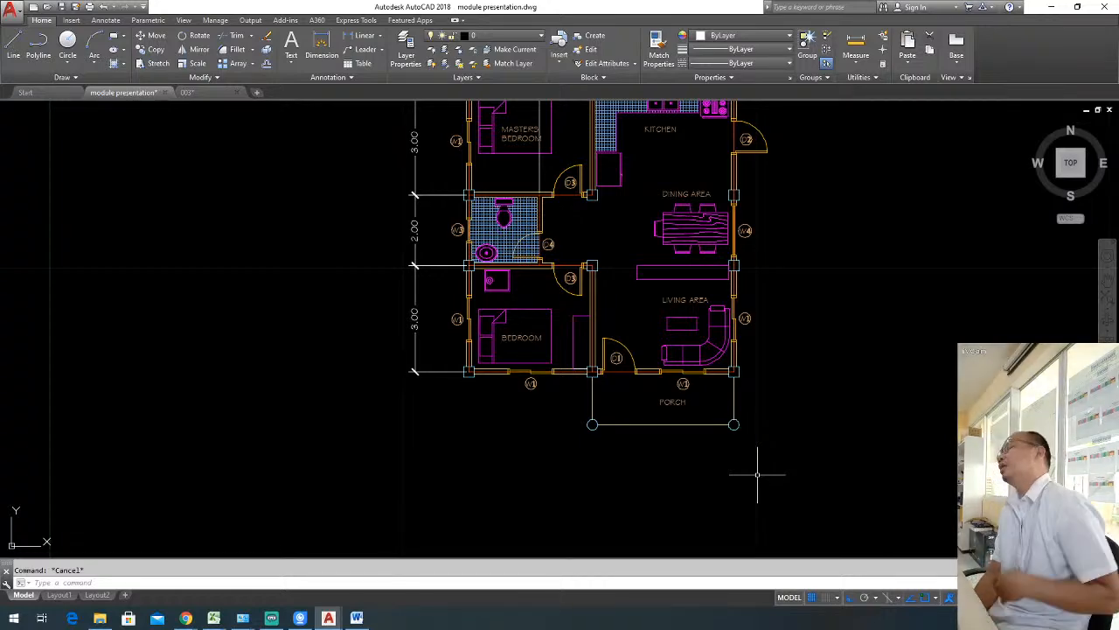
pyautogui.moveTo(689, 276); pyautogui.dragTo(688, 379, button='middle')
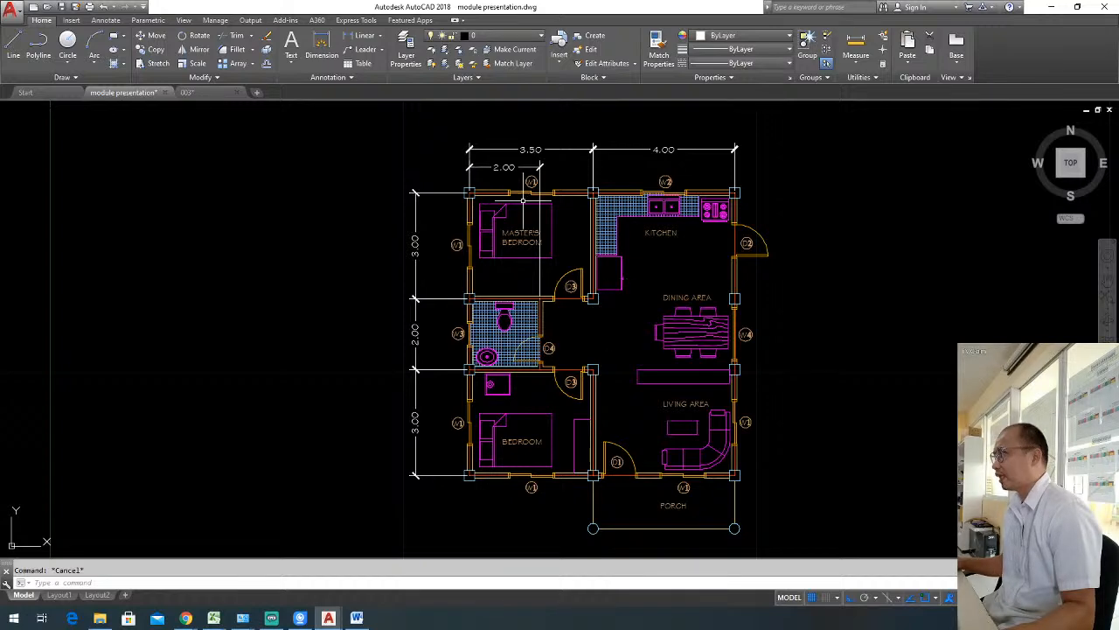
pyautogui.click(364, 35)
pyautogui.scroll(2, 535, 302)
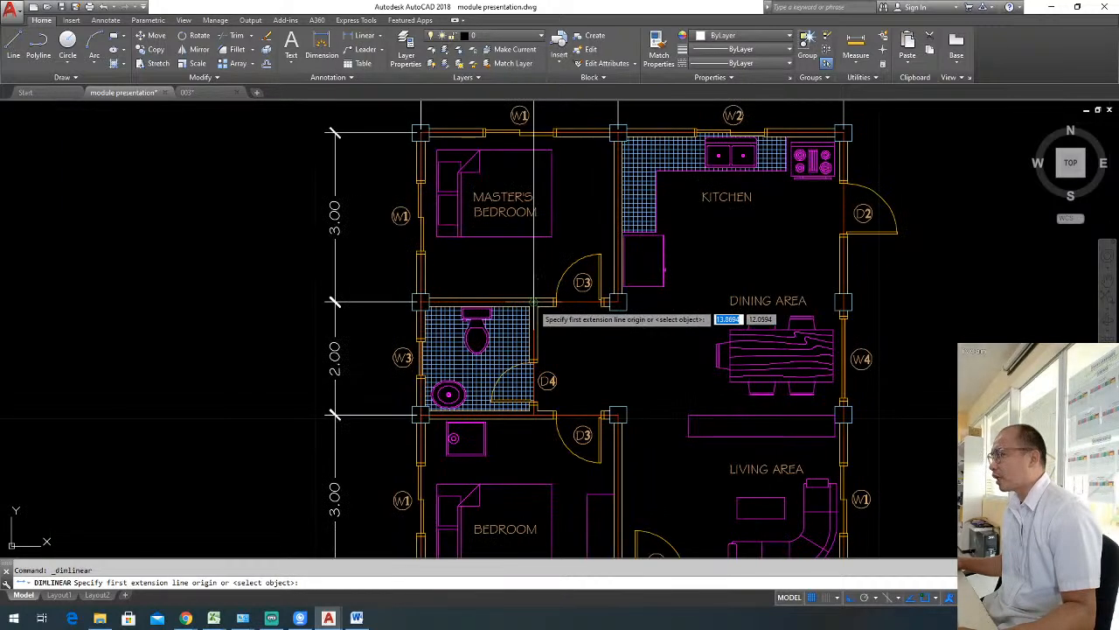
pyautogui.click(534, 301)
pyautogui.click(618, 133)
pyautogui.moveTo(618, 133); pyautogui.dragTo(616, 174, button='middle')
pyautogui.click(617, 172)
# Add a vertical overall dimension between the kitchen and living area corner columns, outside the wall with door D2.
pyautogui.scroll(-5, 615, 155)
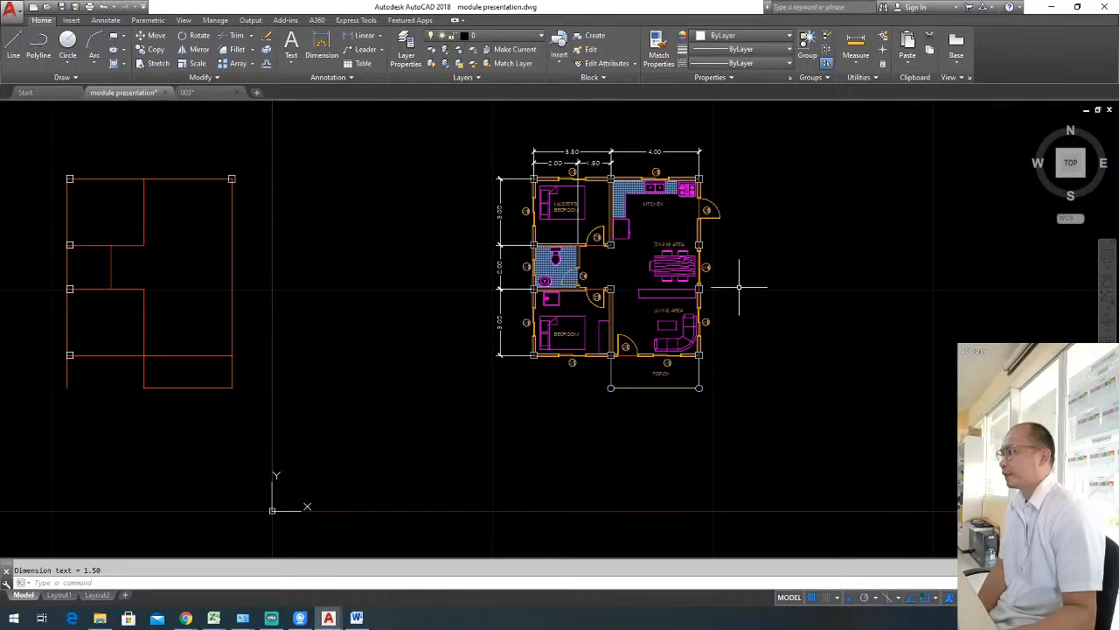
pyautogui.scroll(3, 709, 320)
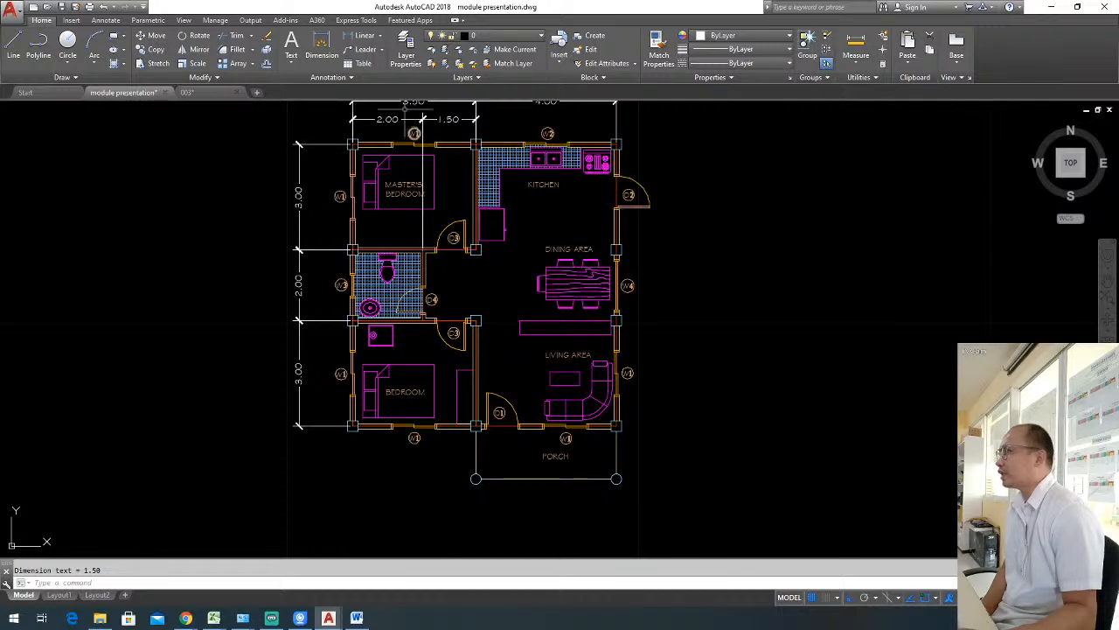
pyautogui.click(361, 39)
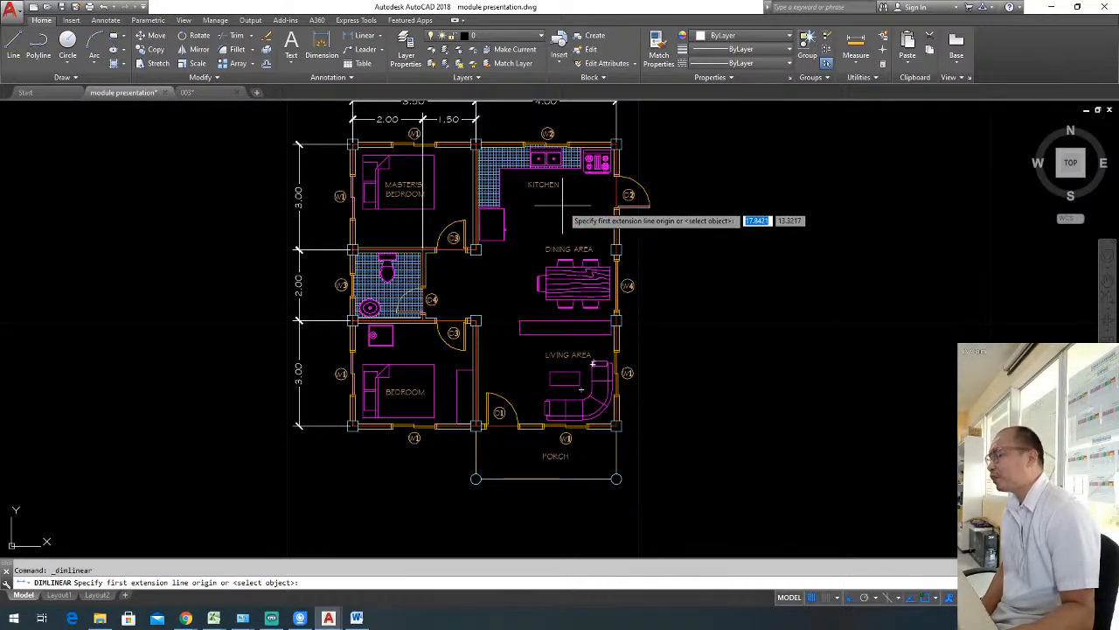
pyautogui.scroll(2, 604, 150)
pyautogui.click(617, 144)
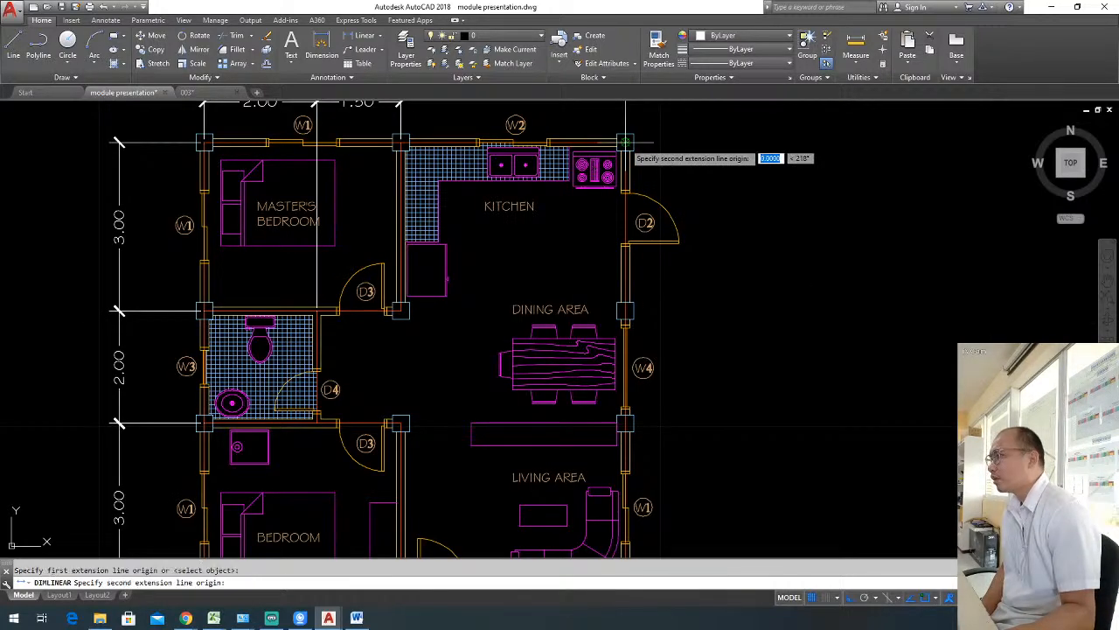
pyautogui.scroll(-2, 625, 141)
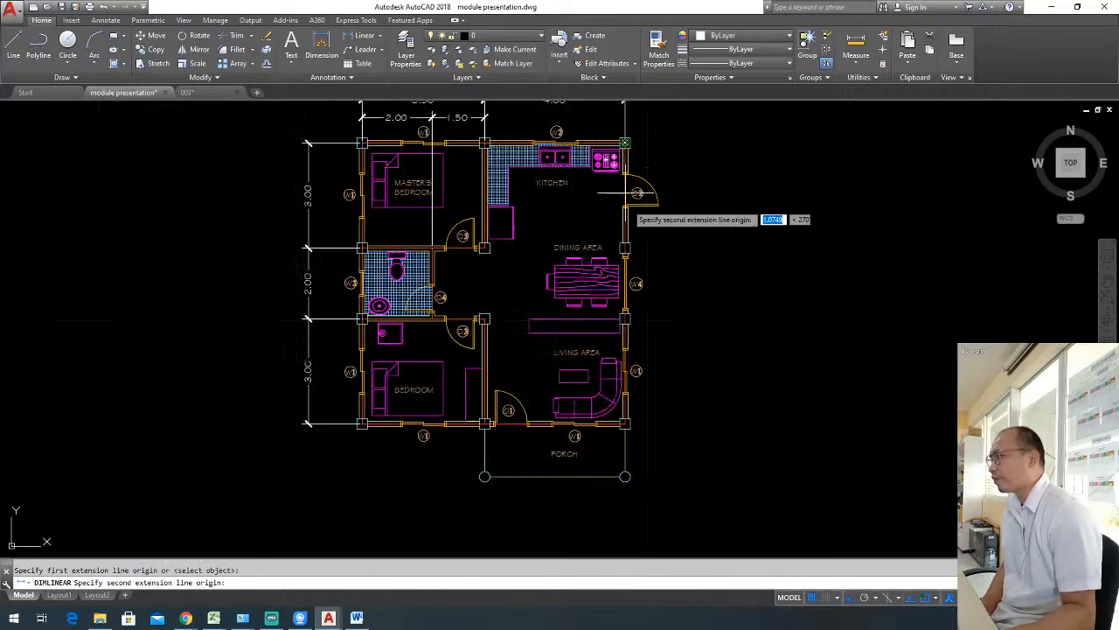
pyautogui.click(626, 424)
pyautogui.click(687, 428)
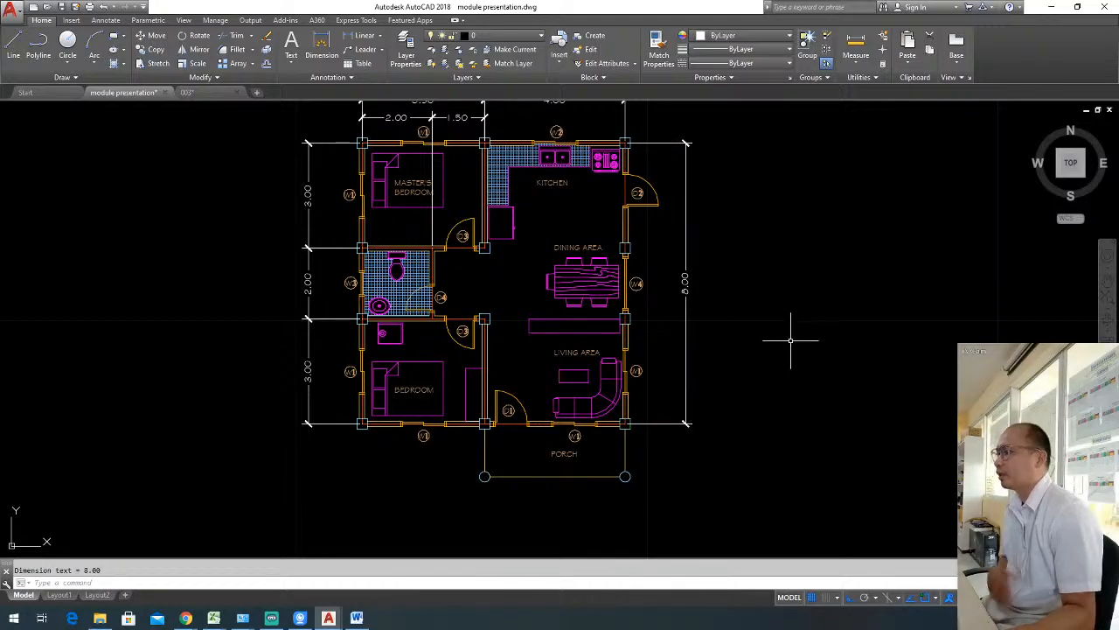
# Add a vertical overall dimension between the bedroom and master's bedroom outer corner columns, outside the 3.00, 2.00, 3.00 chain.
pyautogui.moveTo(790, 337); pyautogui.dragTo(795, 341, button='middle')
pyautogui.scroll(-2, 795, 341)
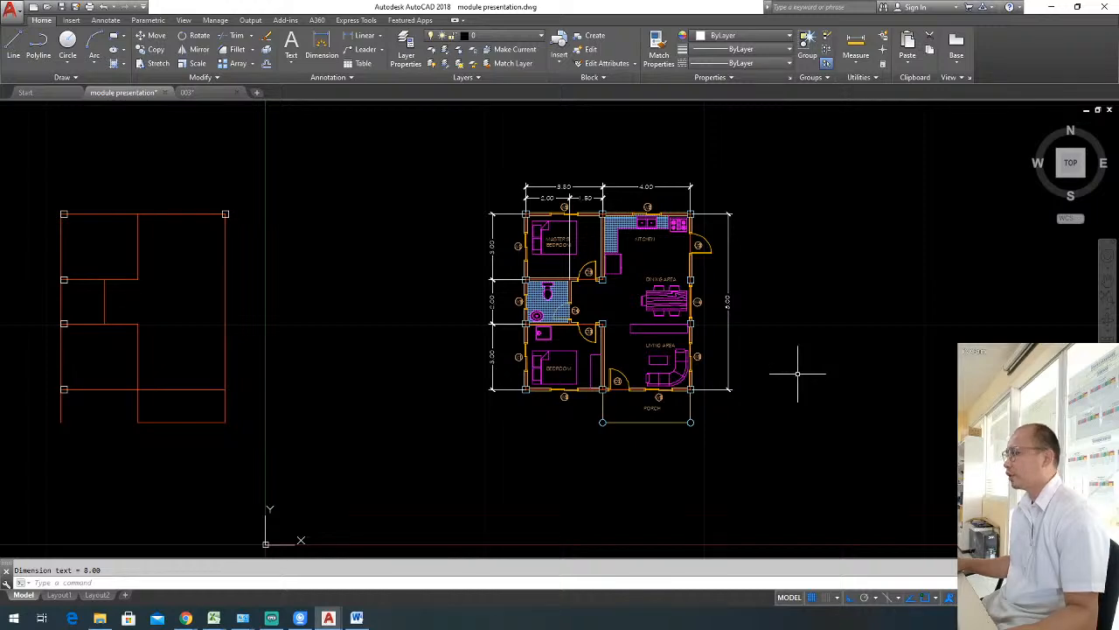
pyautogui.scroll(6, 512, 421)
pyautogui.press('Return')
pyautogui.click(508, 421)
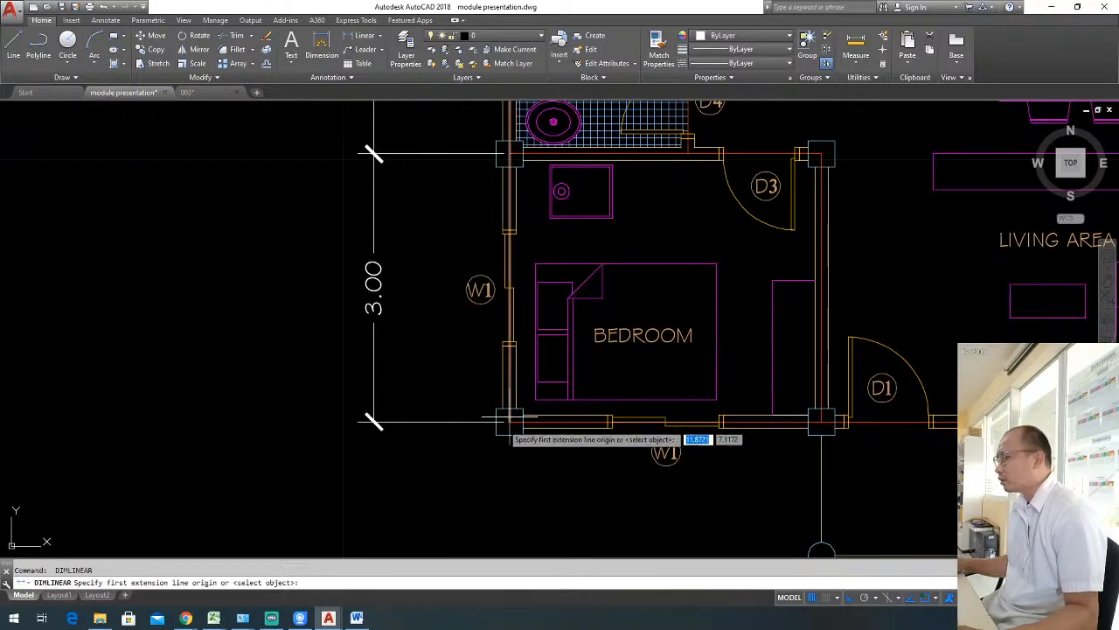
pyautogui.scroll(-6, 507, 422)
pyautogui.scroll(4, 508, 249)
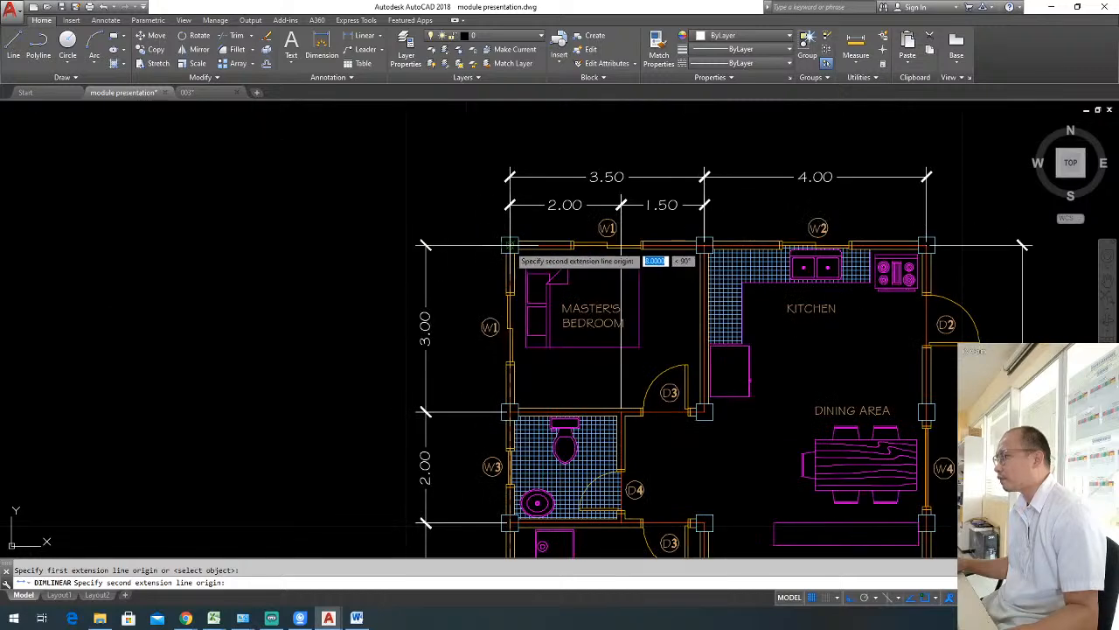
pyautogui.click(509, 246)
pyautogui.click(394, 282)
# Erase the overall vertical dimension on the kitchen and living area side of the plan.
pyautogui.scroll(-4, 395, 282)
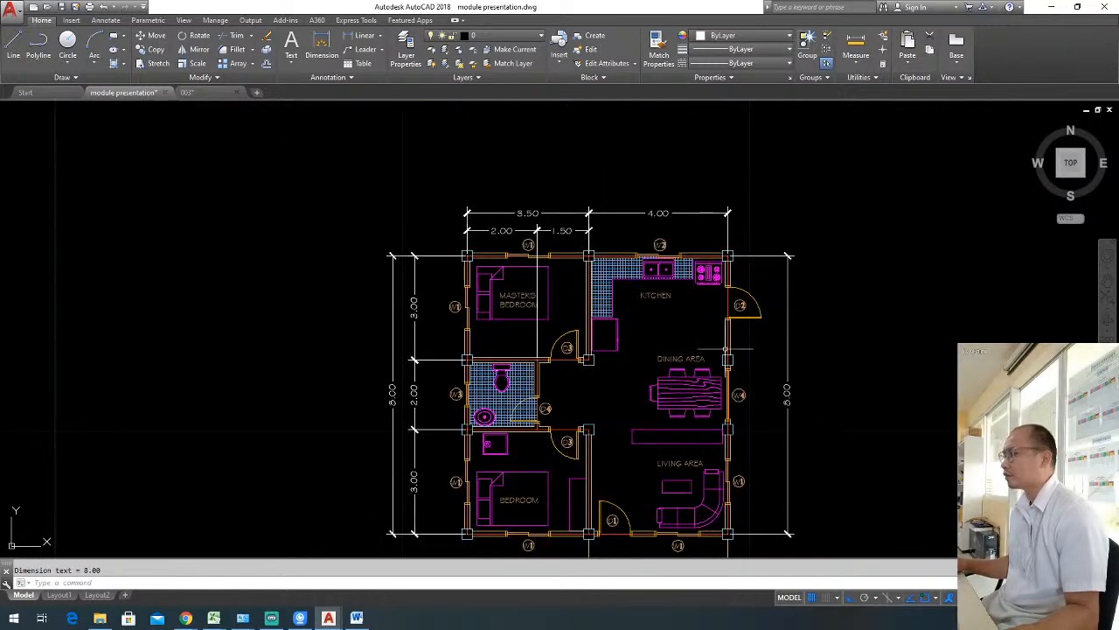
pyautogui.click(794, 387)
pyautogui.click(736, 330)
pyautogui.scroll(-3, 736, 333)
pyautogui.write('e')
pyautogui.press('Return')
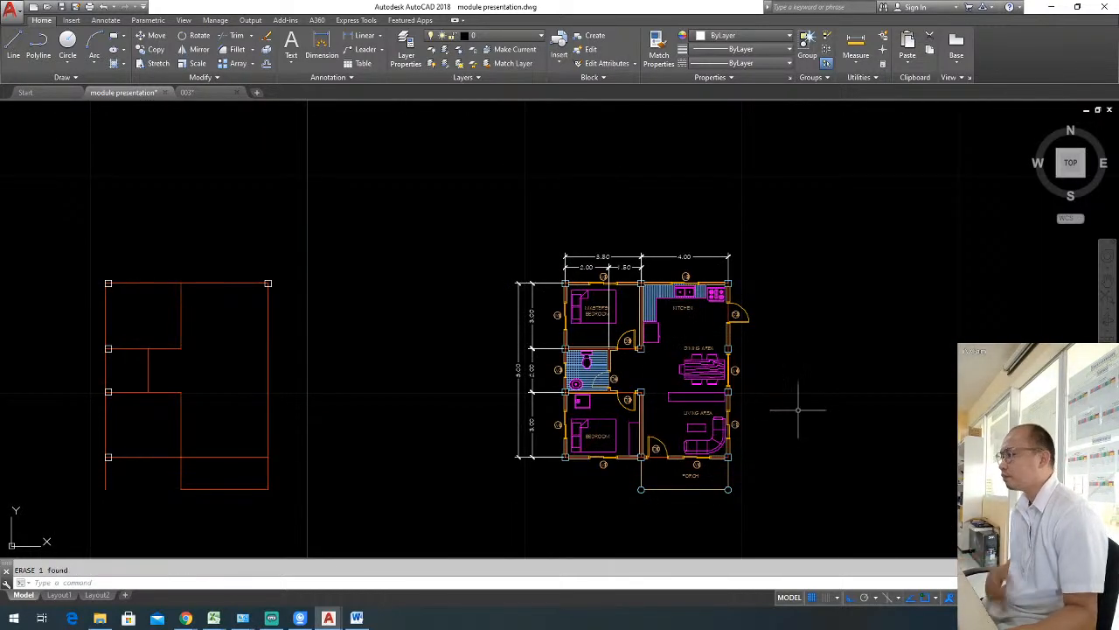
pyautogui.moveTo(769, 434); pyautogui.dragTo(689, 420, button='middle')
pyautogui.scroll(2, 755, 414)
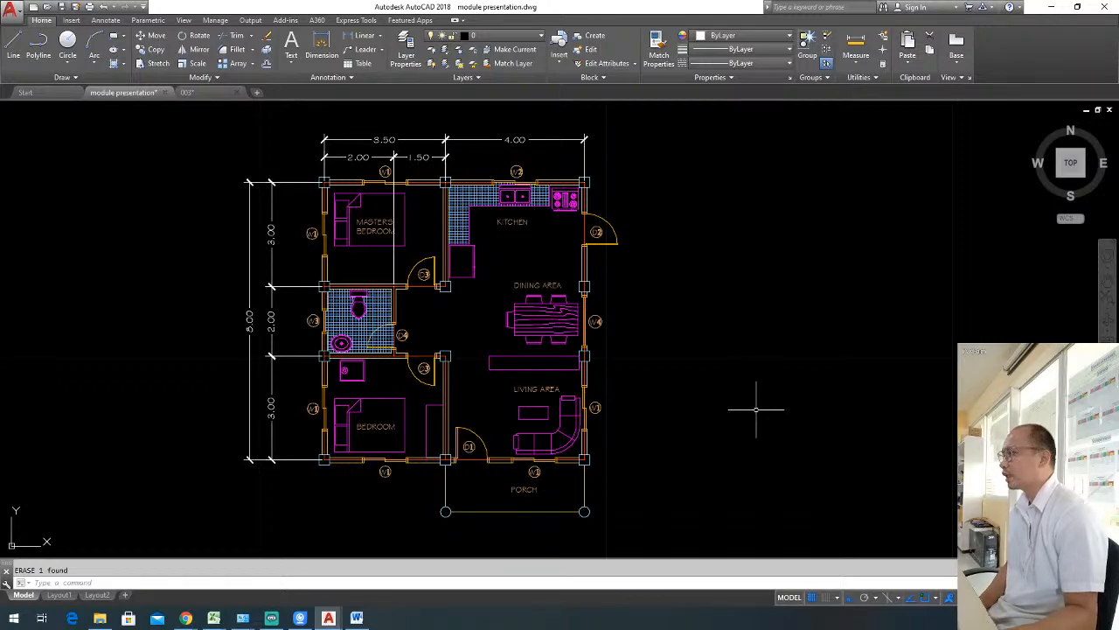
# Add a vertical linear dimension from the bedroom's outer corner column to the porch column, in line with the 3.00, 2.00, 3.00 chain.
pyautogui.moveTo(683, 437); pyautogui.dragTo(744, 416, button='middle')
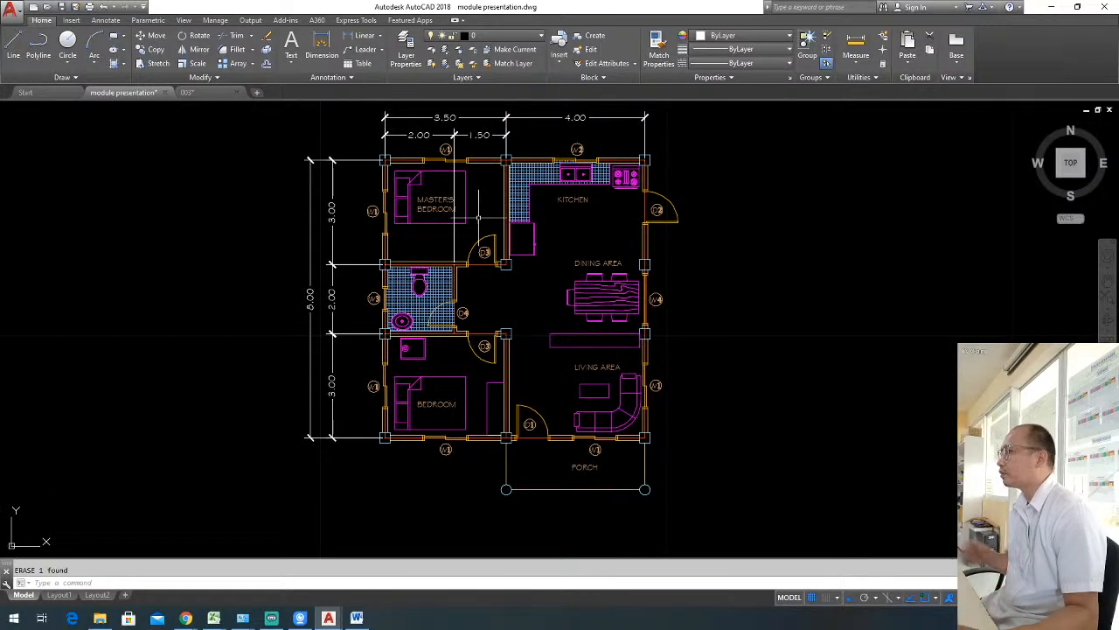
pyautogui.click(364, 35)
pyautogui.moveTo(499, 320); pyautogui.dragTo(550, 276, button='middle')
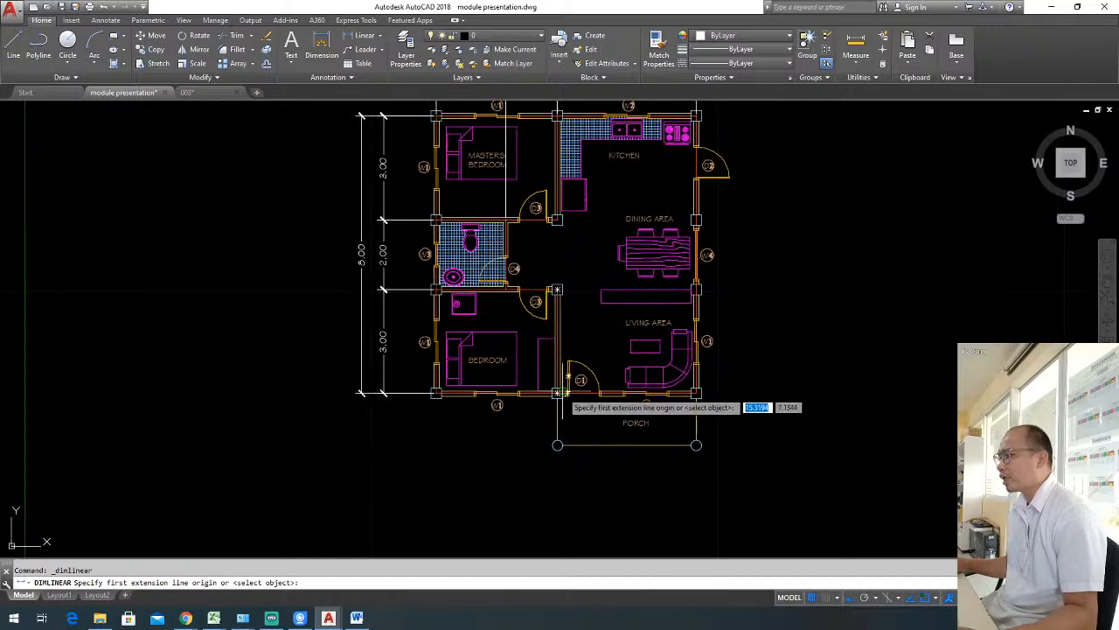
pyautogui.click(434, 393)
pyautogui.scroll(2, 535, 454)
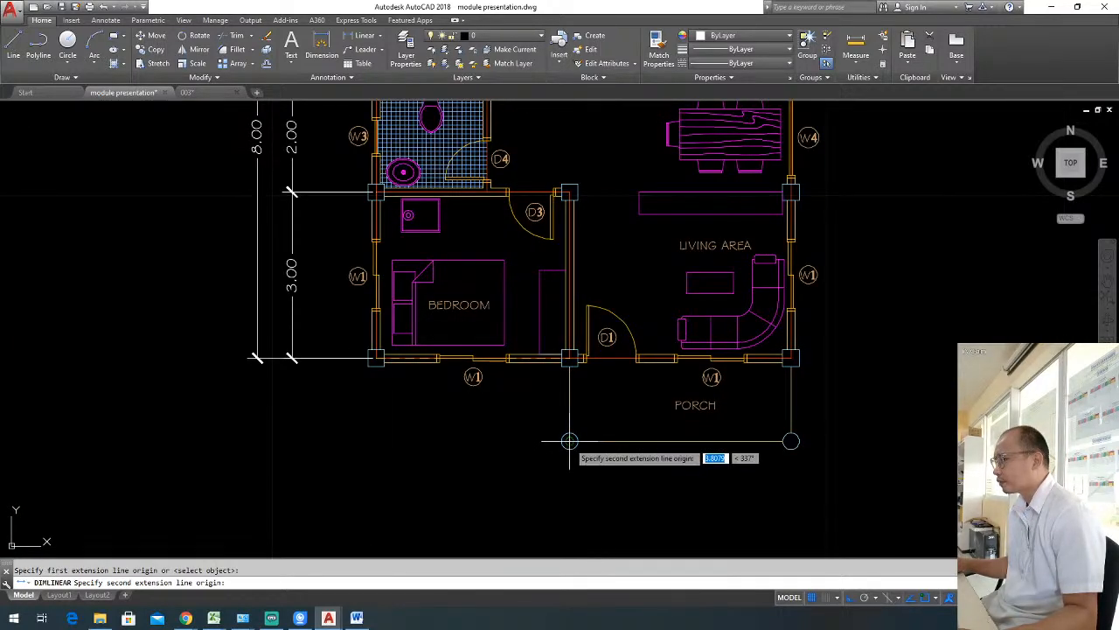
pyautogui.click(557, 445)
pyautogui.click(291, 357)
pyautogui.scroll(-2, 613, 385)
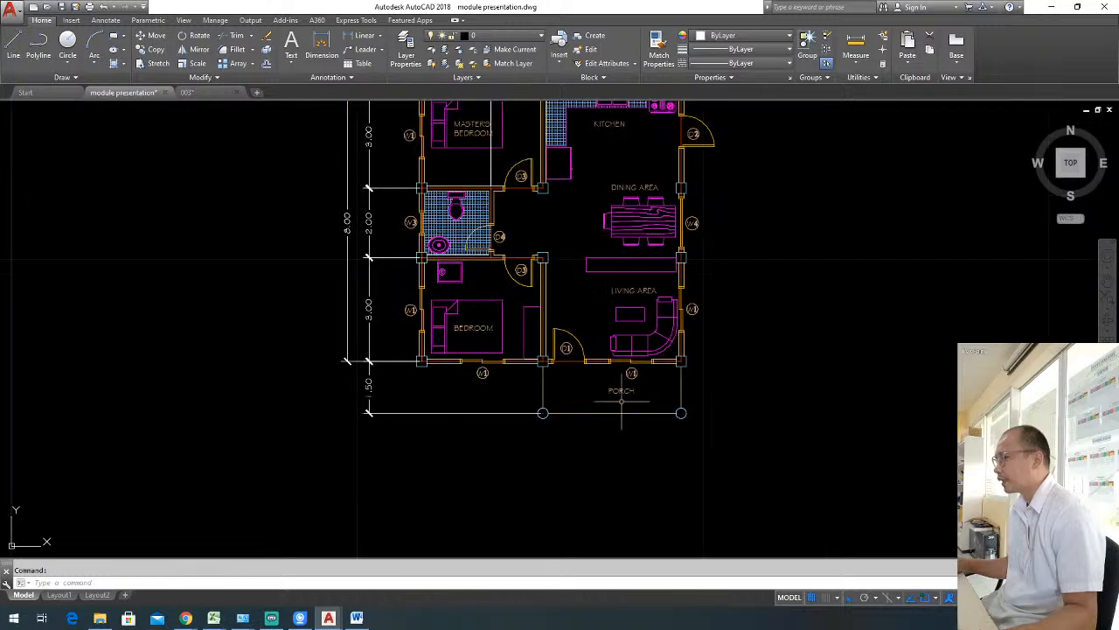
# Add an overall horizontal dimension between the master's bedroom and kitchen outer corner columns, above the 3.50 and 4.00 dimensions.
pyautogui.scroll(-2, 626, 383)
pyautogui.scroll(2, 670, 376)
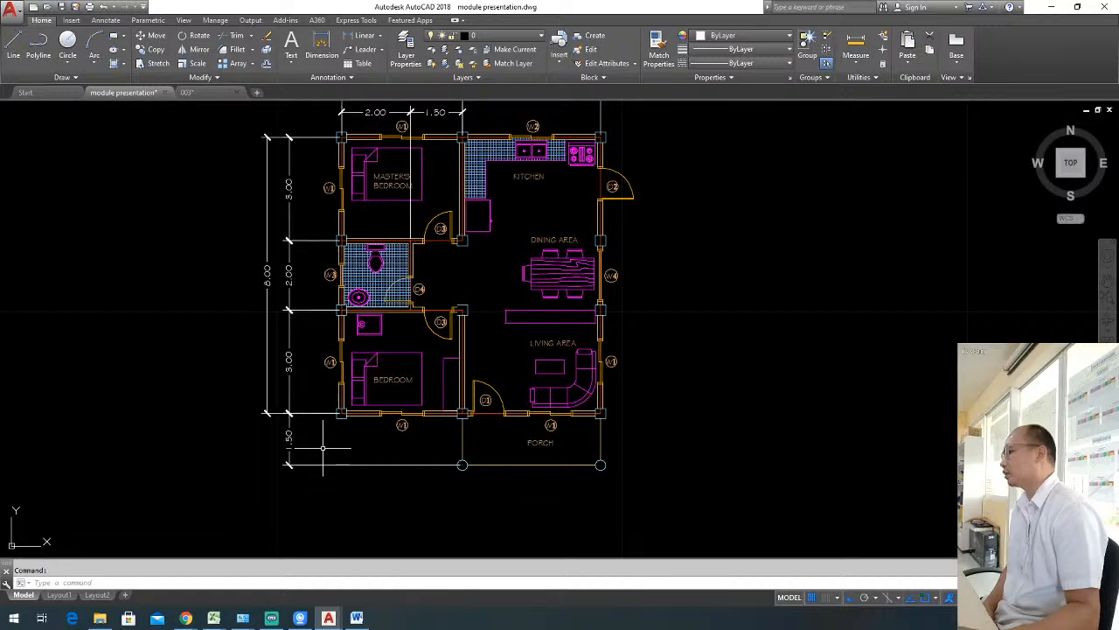
pyautogui.moveTo(493, 260); pyautogui.dragTo(507, 296, button='middle')
pyautogui.click(364, 35)
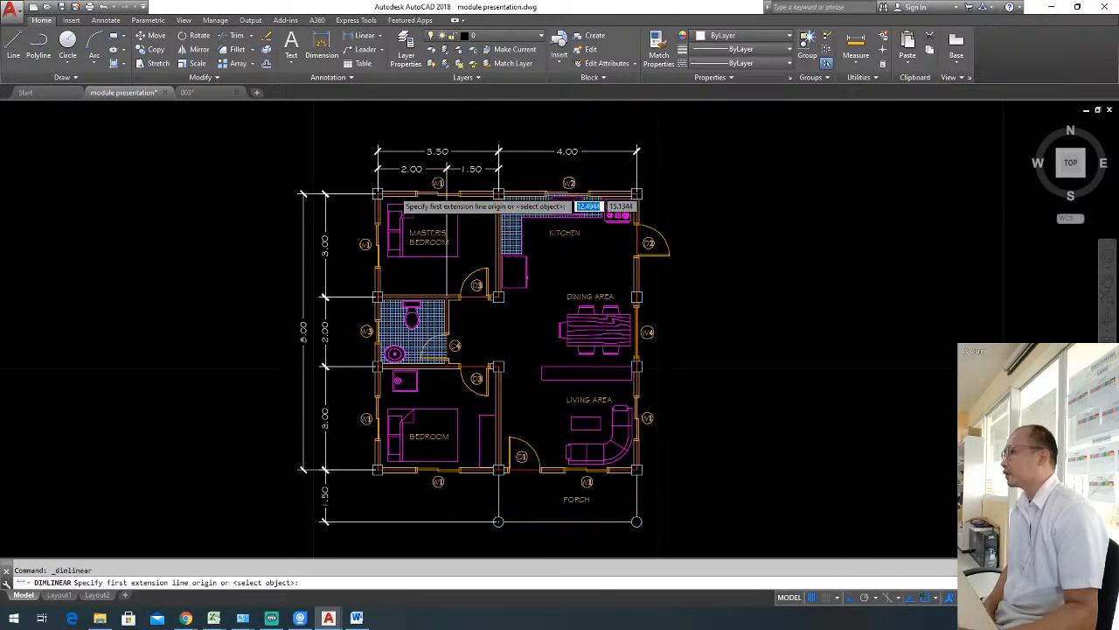
pyautogui.scroll(2, 367, 194)
pyautogui.click(367, 194)
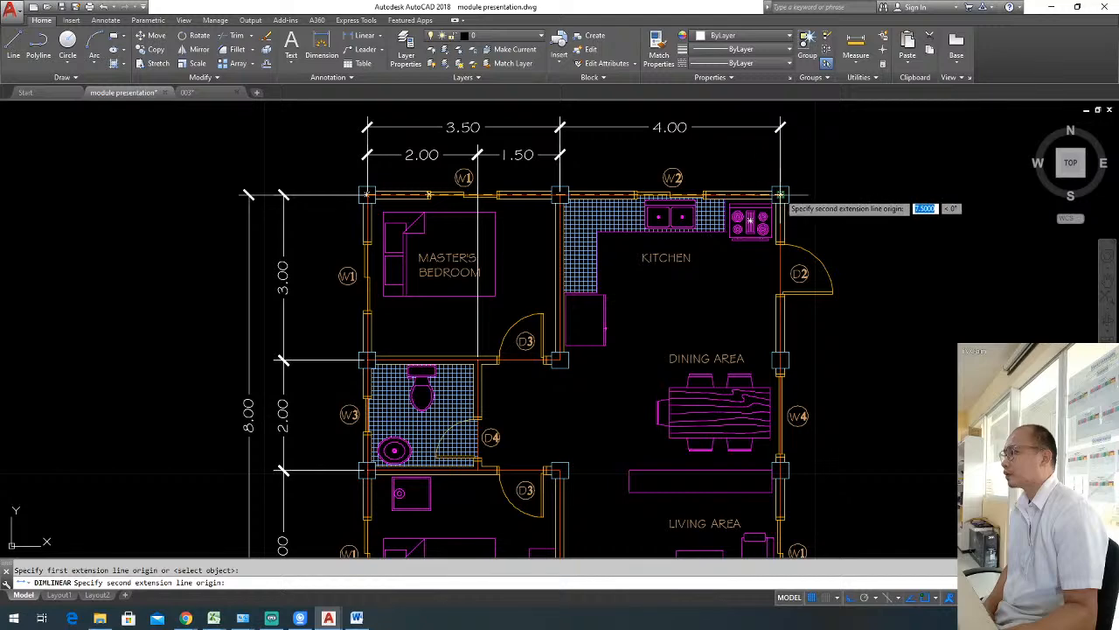
pyautogui.click(780, 194)
pyautogui.moveTo(781, 190); pyautogui.dragTo(767, 223, button='middle')
pyautogui.click(802, 135)
pyautogui.scroll(-4, 456, 254)
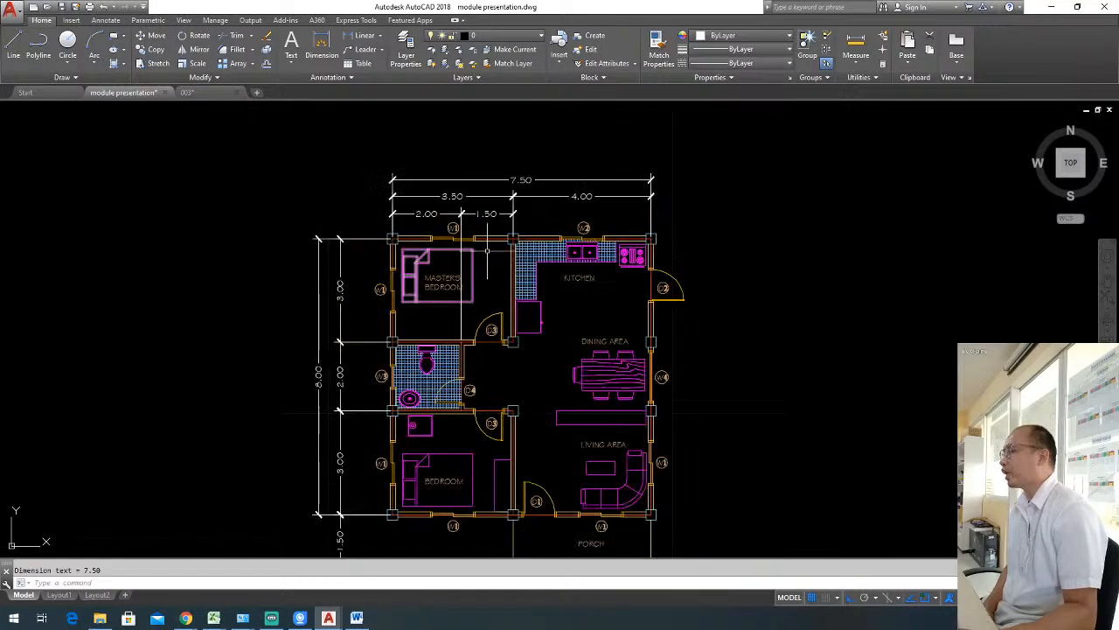
# Stretch the lower extension origin of the overall vertical dimension from the bedroom corner column to the porch column centre.
pyautogui.scroll(2, 408, 449)
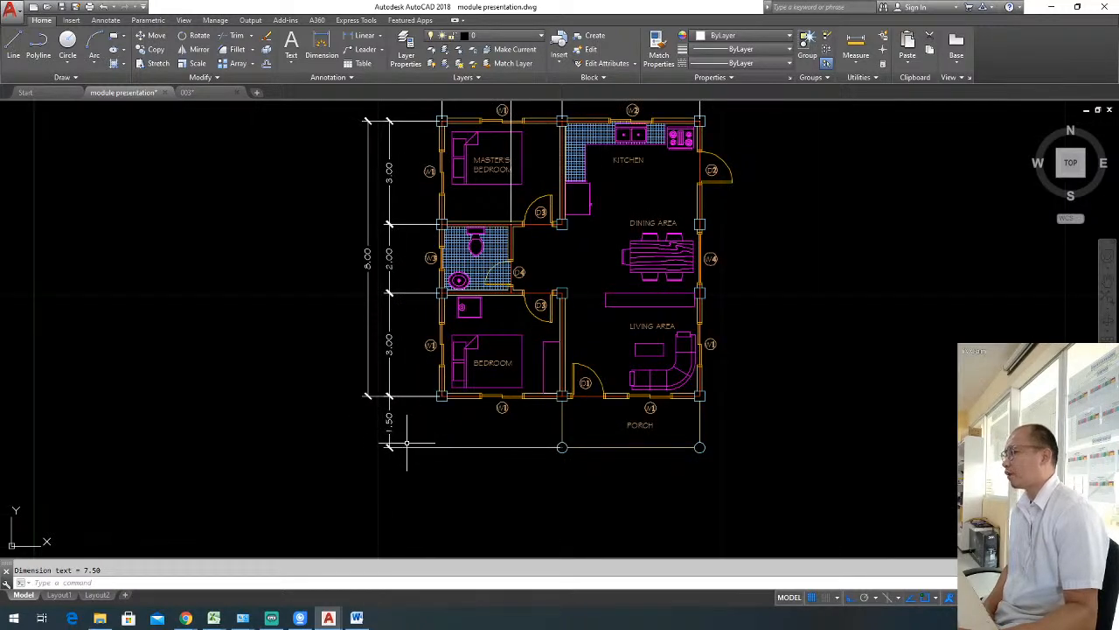
pyautogui.click(373, 405)
pyautogui.click(432, 432)
pyautogui.click(441, 396)
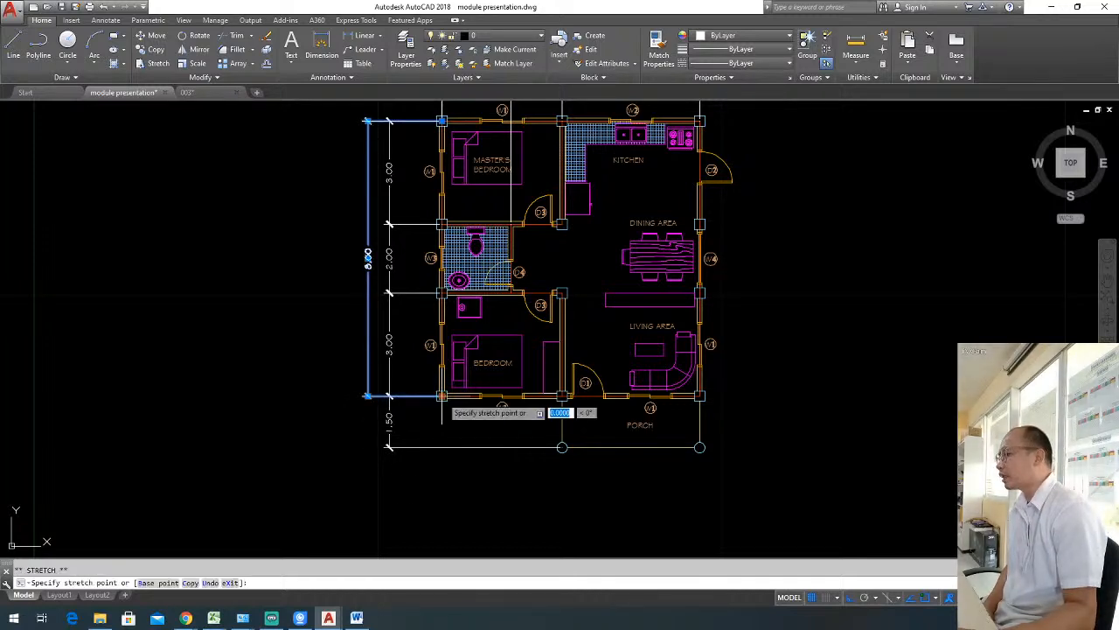
pyautogui.click(563, 447)
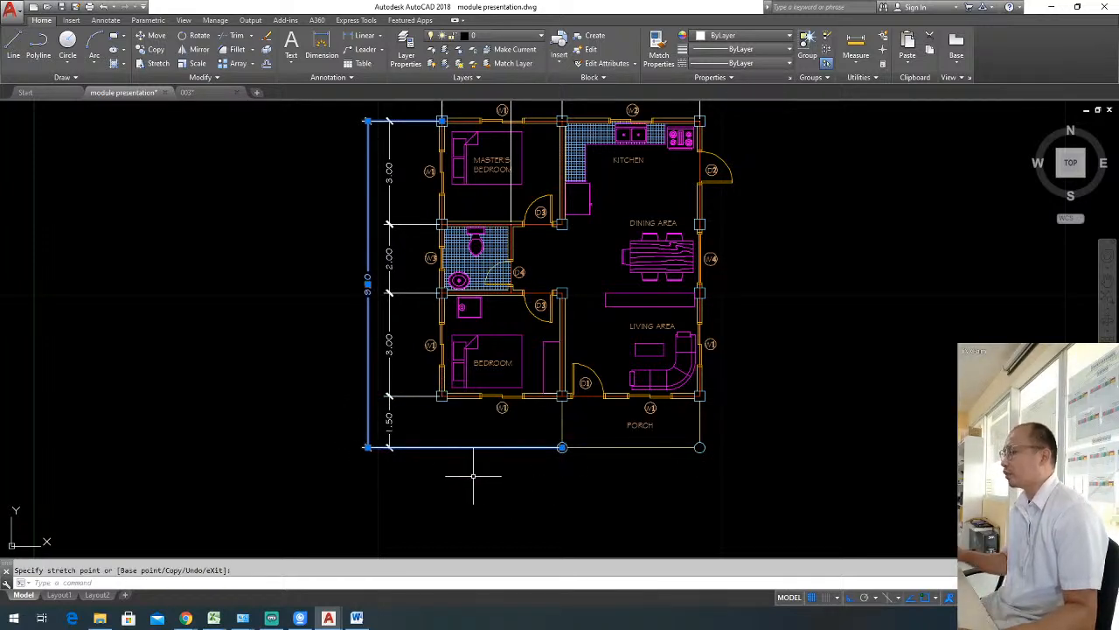
pyautogui.press('Escape')
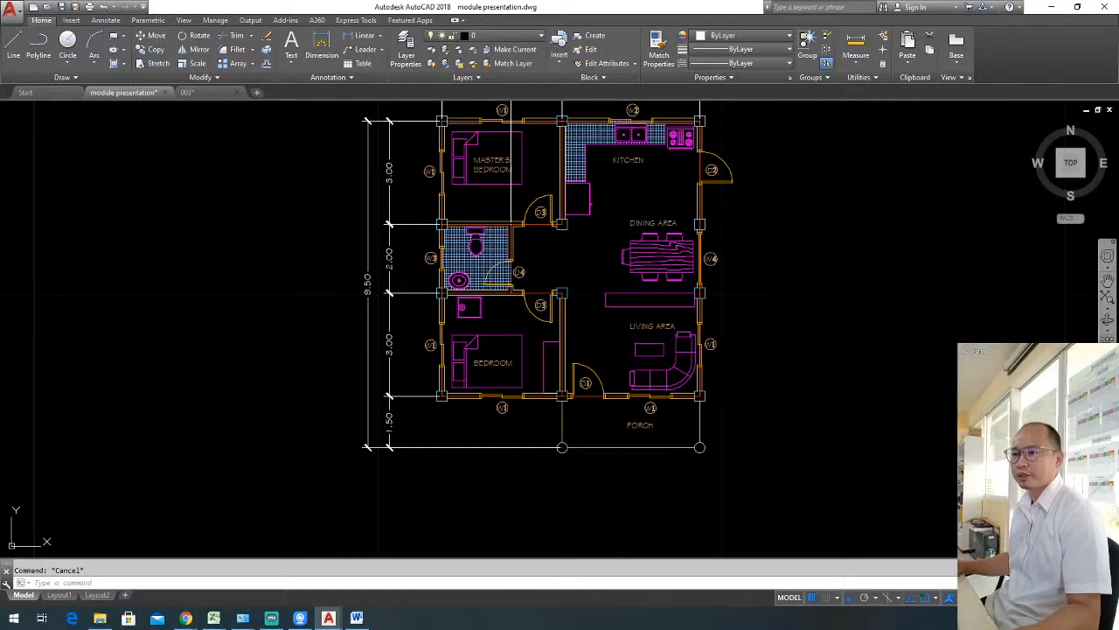
pyautogui.hotkey('alt', 'Tab')
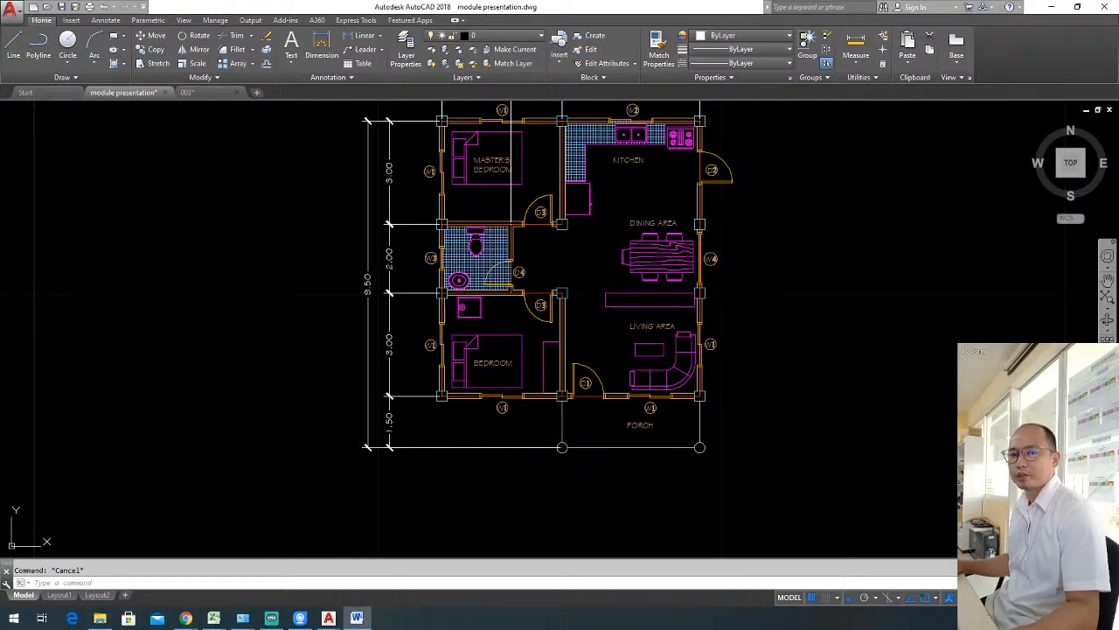
pyautogui.click(812, 290)
pyautogui.moveTo(749, 251); pyautogui.dragTo(787, 306, button='middle')
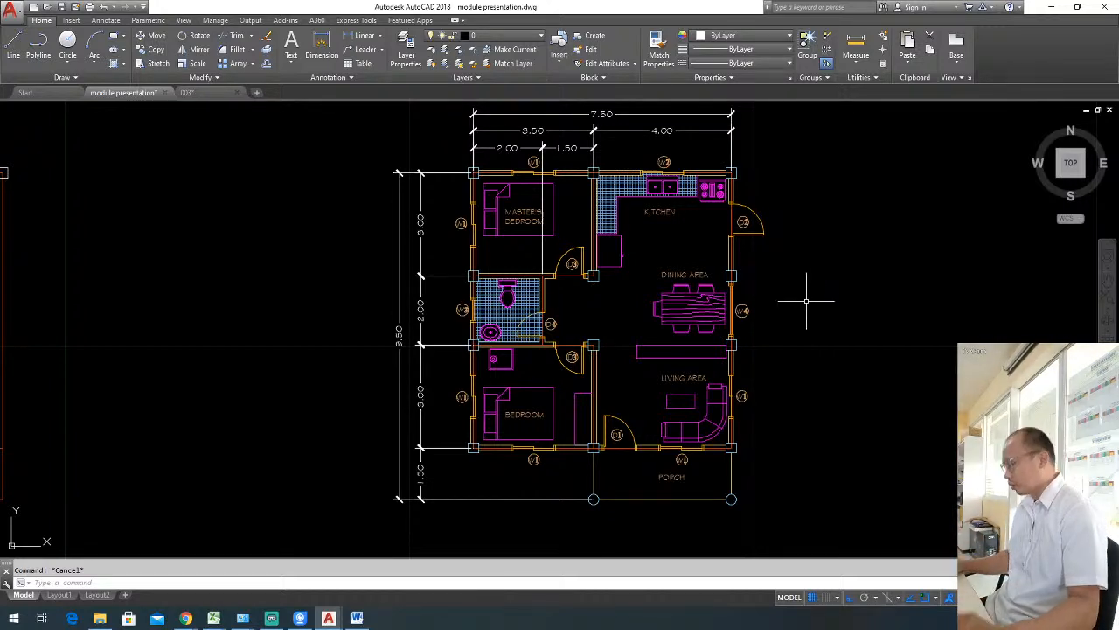
# Create a new layer named "floor plan - dimensions".
pyautogui.write('la')
pyautogui.press('Return')
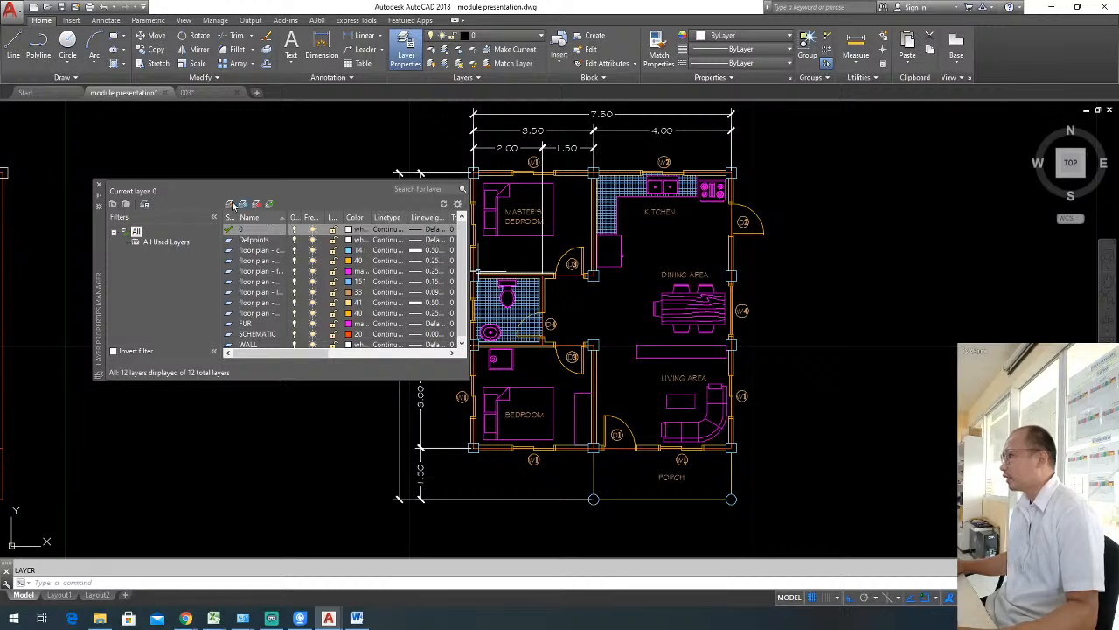
pyautogui.click(230, 204)
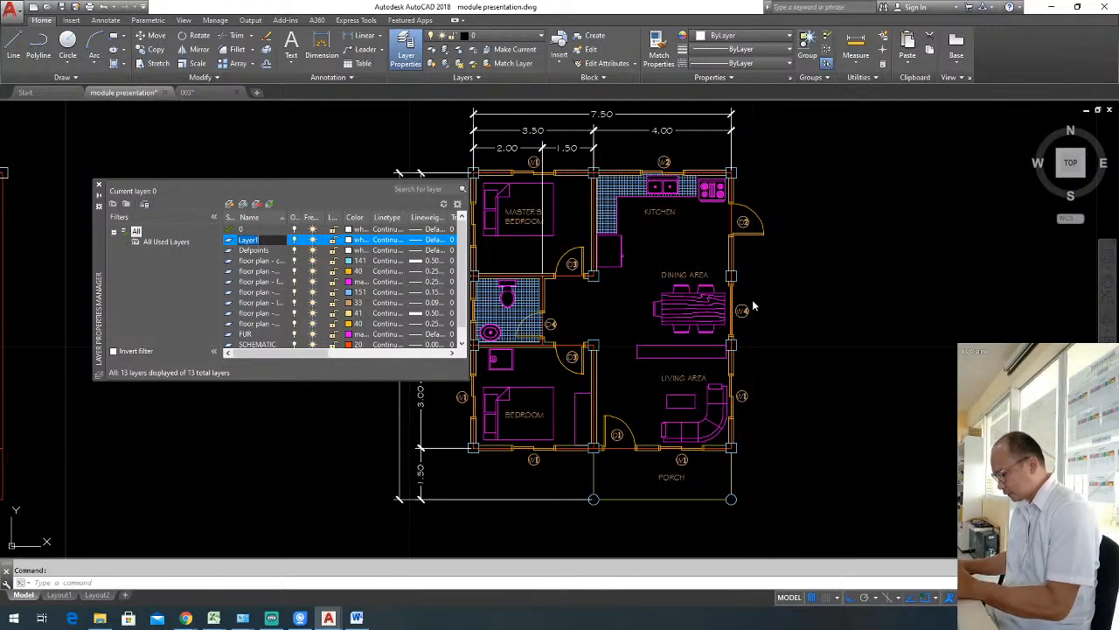
pyautogui.write('floor plan')
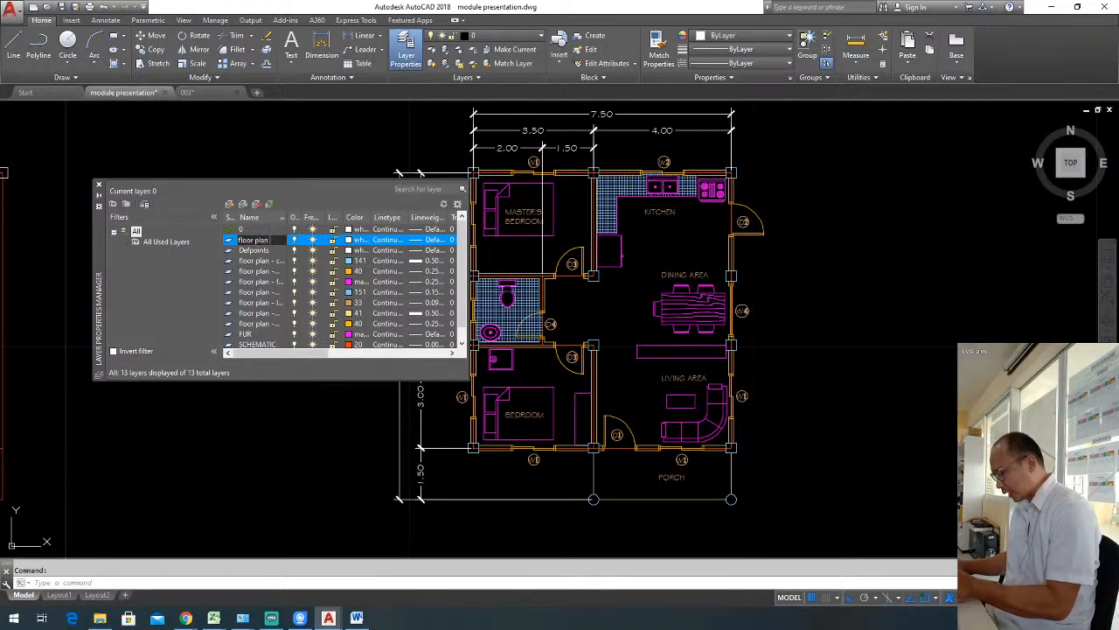
pyautogui.write(' - dimensions')
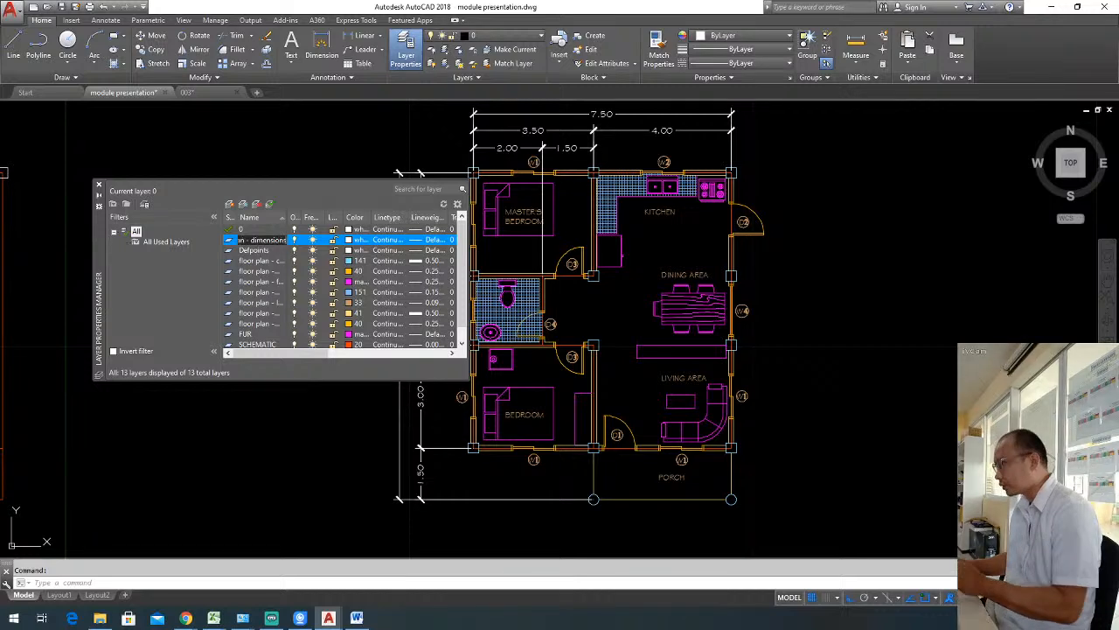
pyautogui.press('Return')
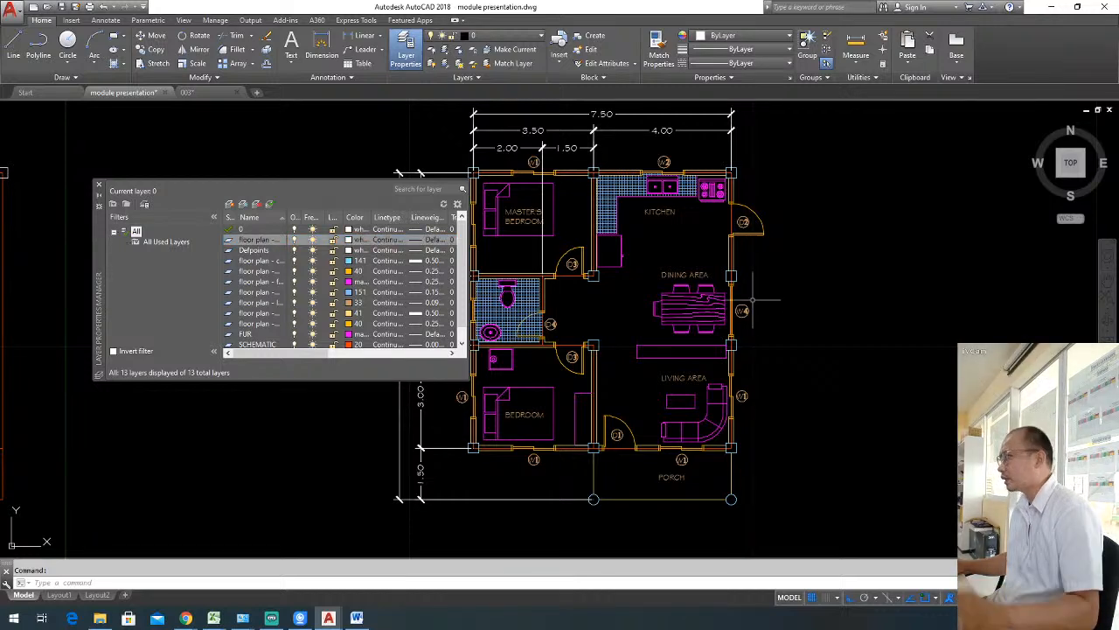
# Set the new dimensions layer to colour 50 with a 0.00 mm lineweight and close the layer manager.
pyautogui.click(348, 239)
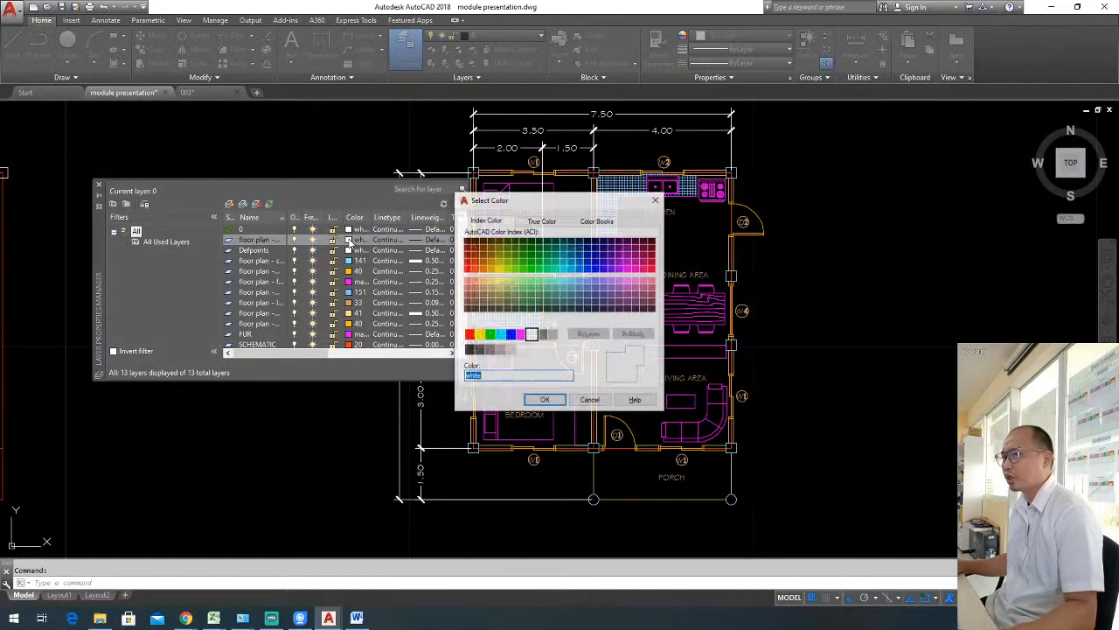
pyautogui.click(500, 273)
pyautogui.click(544, 400)
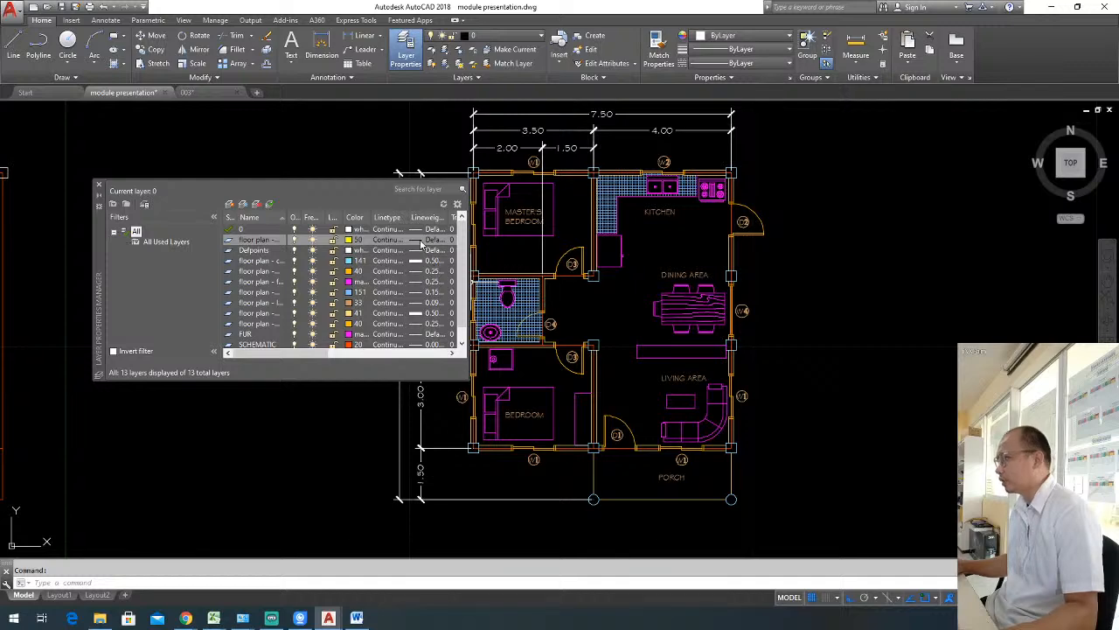
pyautogui.click(422, 245)
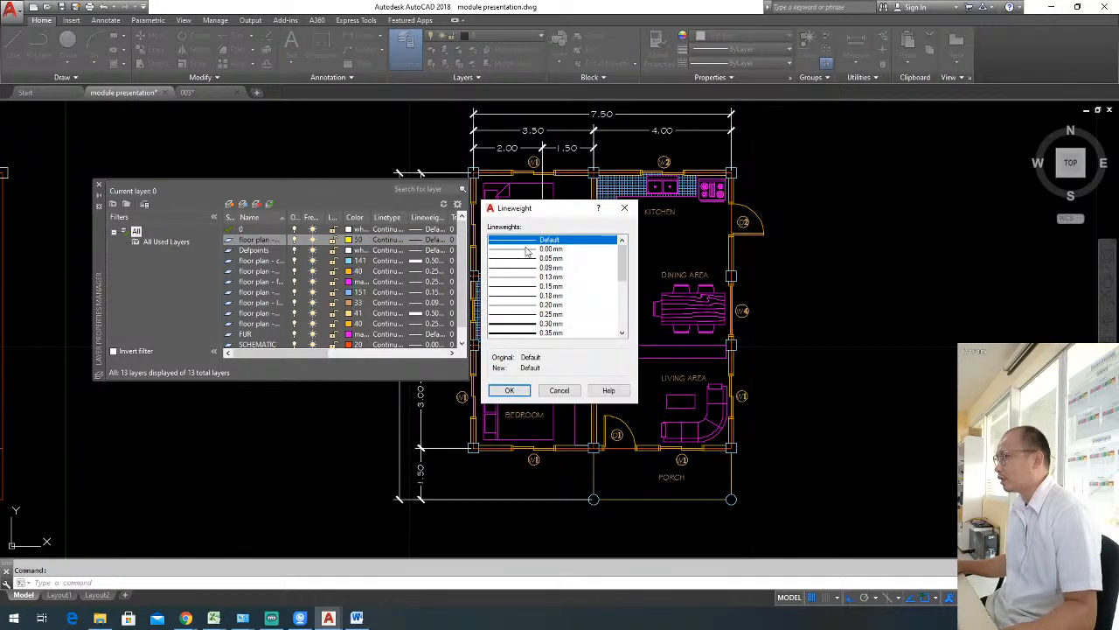
pyautogui.click(529, 249)
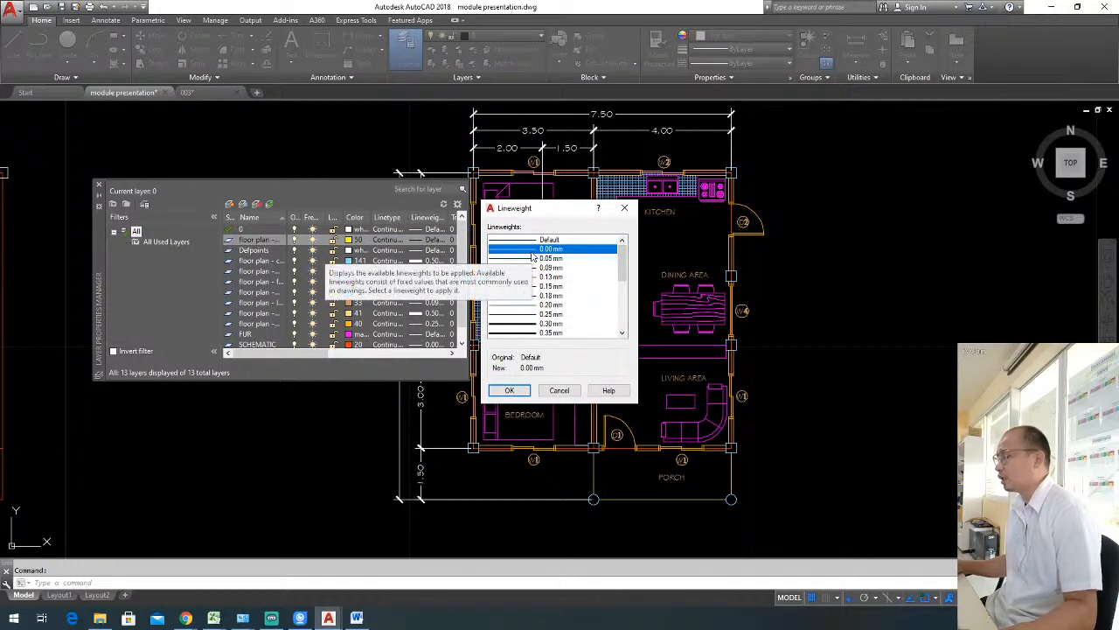
pyautogui.click(512, 391)
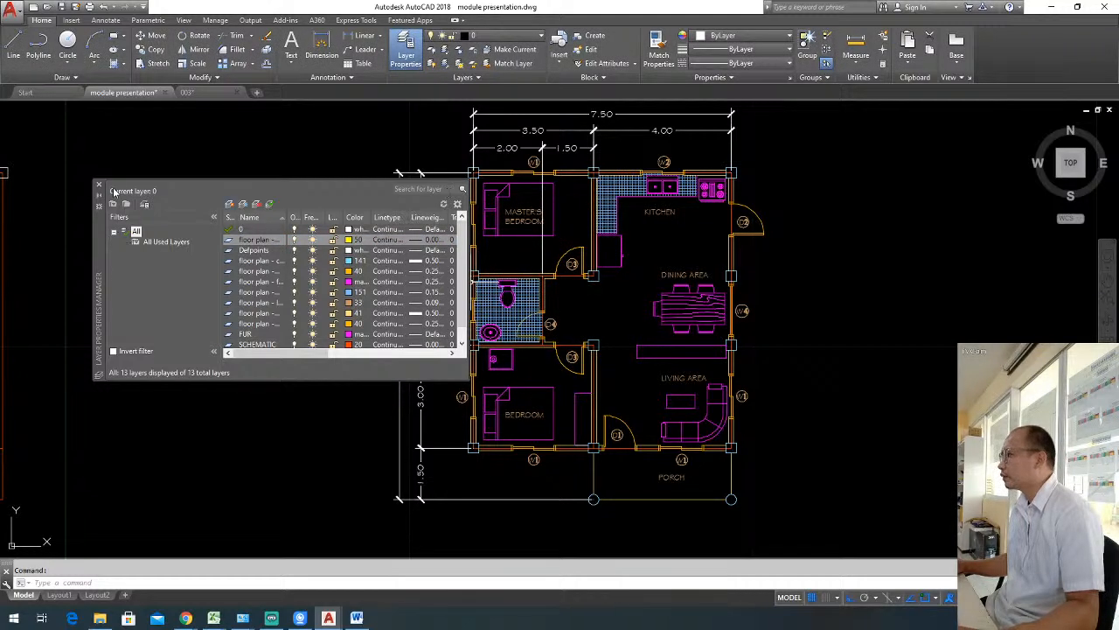
pyautogui.click(99, 184)
# Move the overall vertical dimension to the layer "floor plan - dimensions".
pyautogui.click(411, 348)
pyautogui.click(339, 277)
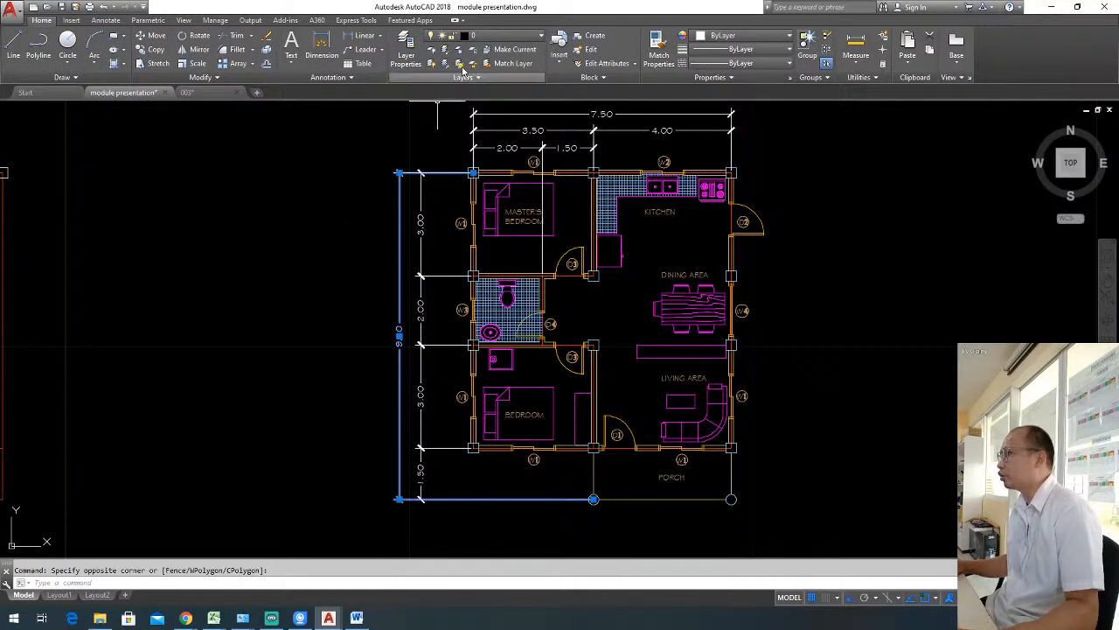
pyautogui.click(502, 38)
pyautogui.click(507, 92)
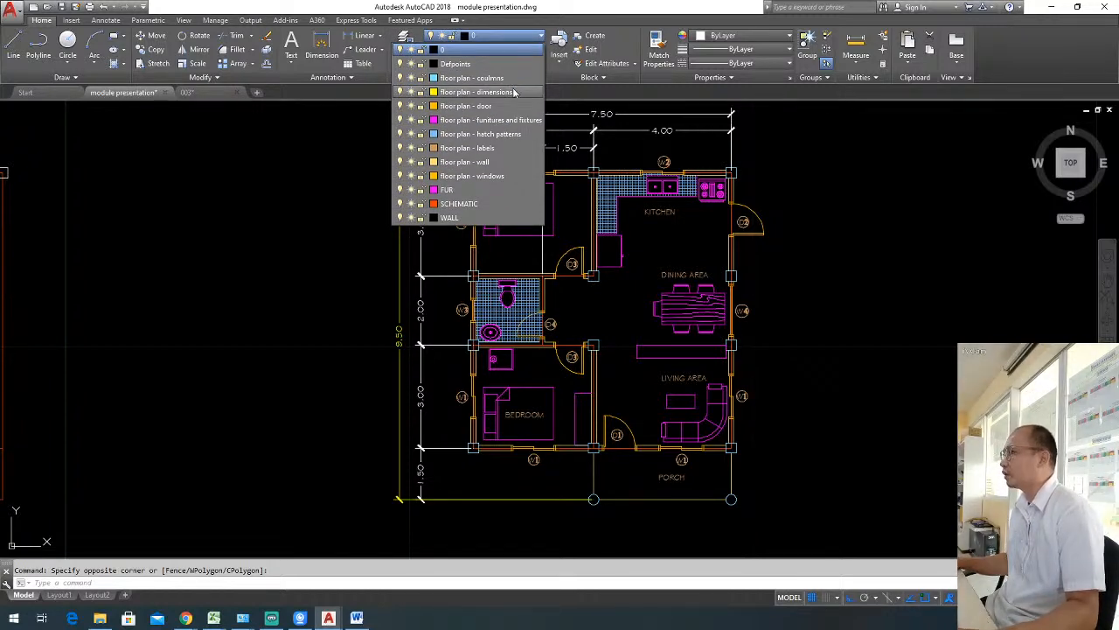
pyautogui.click(514, 91)
pyautogui.press('Escape')
# Match the properties of the overall vertical dimension onto the vertical dimension chain and all horizontal dimensions above the plan.
pyautogui.write('ma')
pyautogui.press('Return')
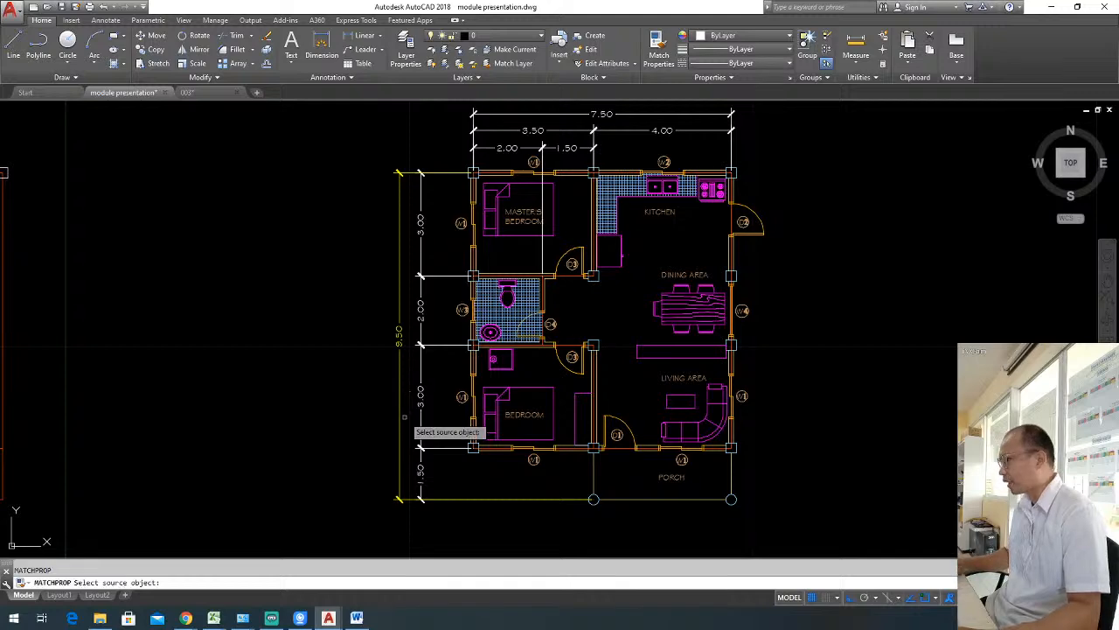
pyautogui.click(400, 411)
pyautogui.click(444, 465)
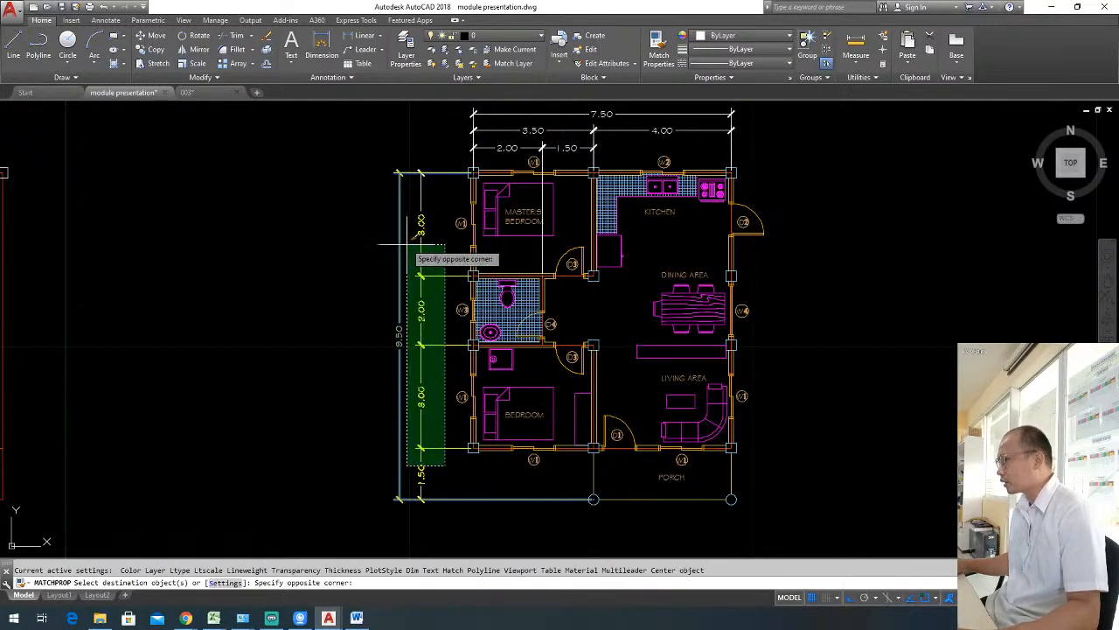
pyautogui.click(407, 245)
pyautogui.moveTo(736, 173); pyautogui.dragTo(688, 237, button='middle')
pyautogui.click(710, 223)
pyautogui.click(367, 107)
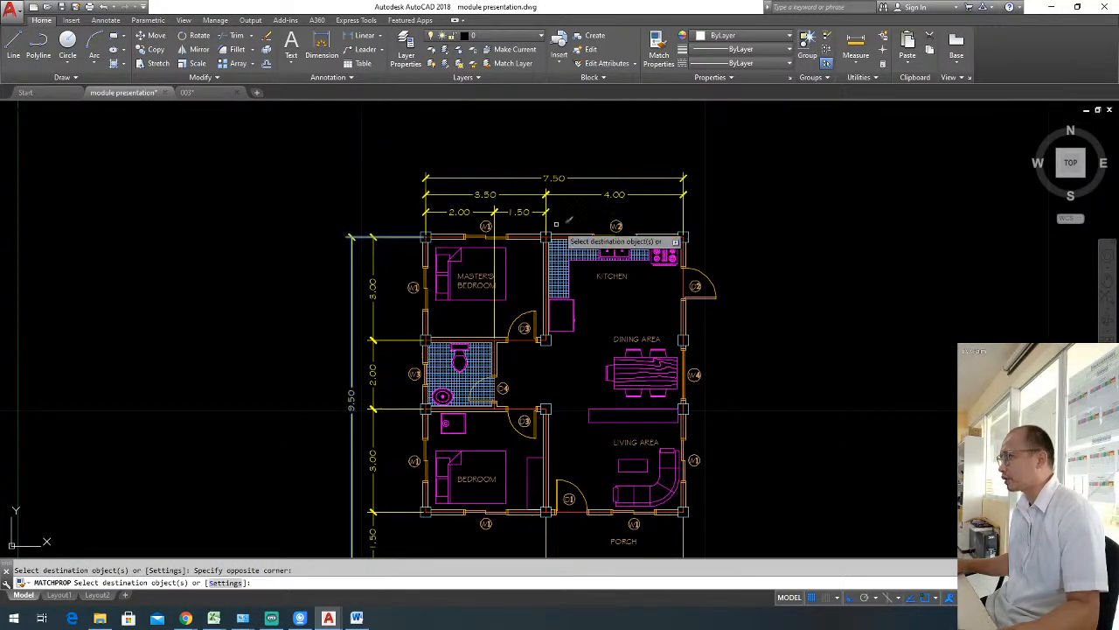
pyautogui.press('Escape')
pyautogui.moveTo(753, 344); pyautogui.dragTo(779, 289, button='middle')
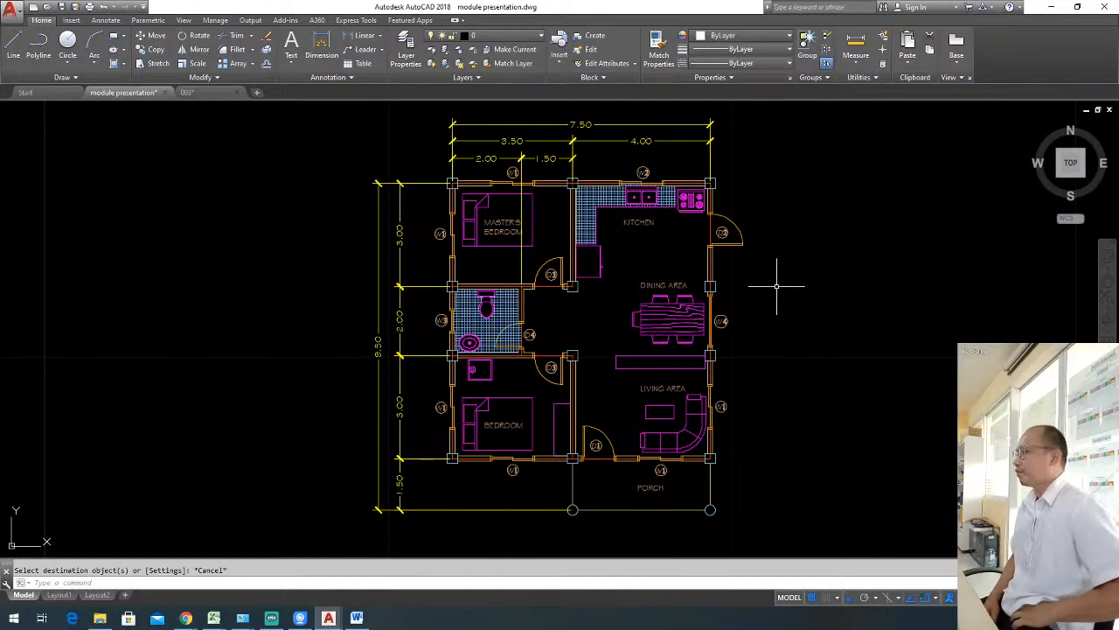
pyautogui.press('Escape')
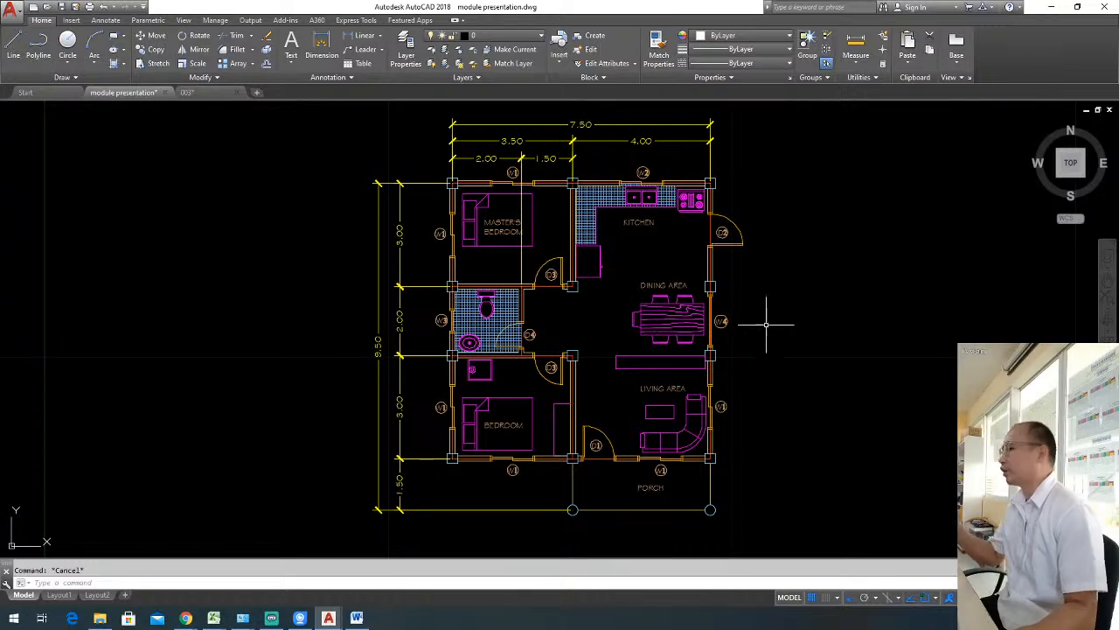
pyautogui.click(357, 617)
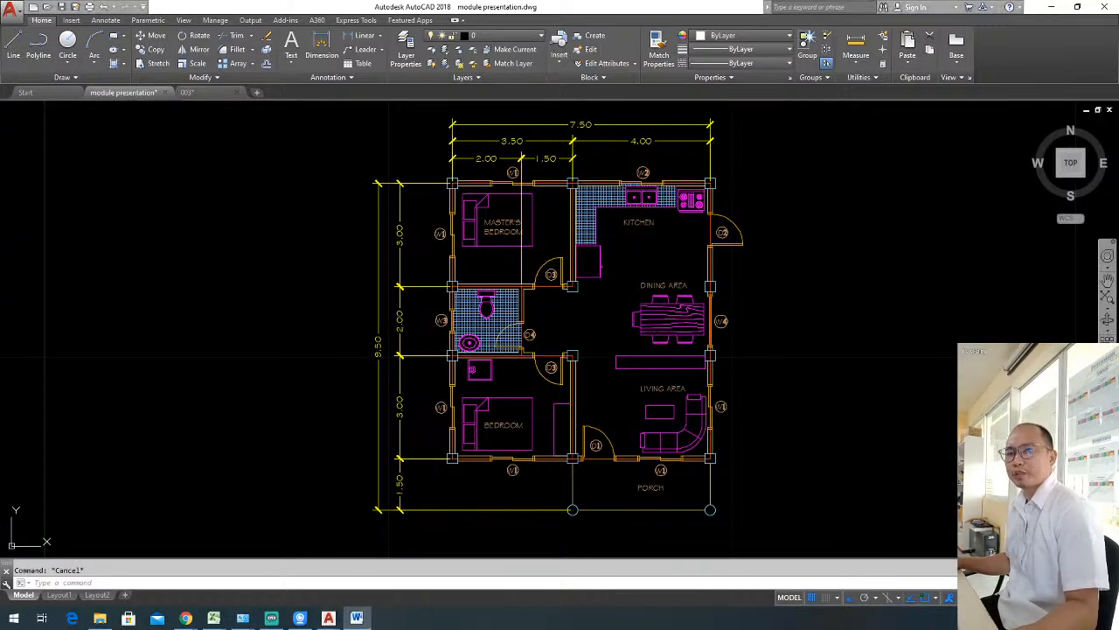
pyautogui.click(791, 328)
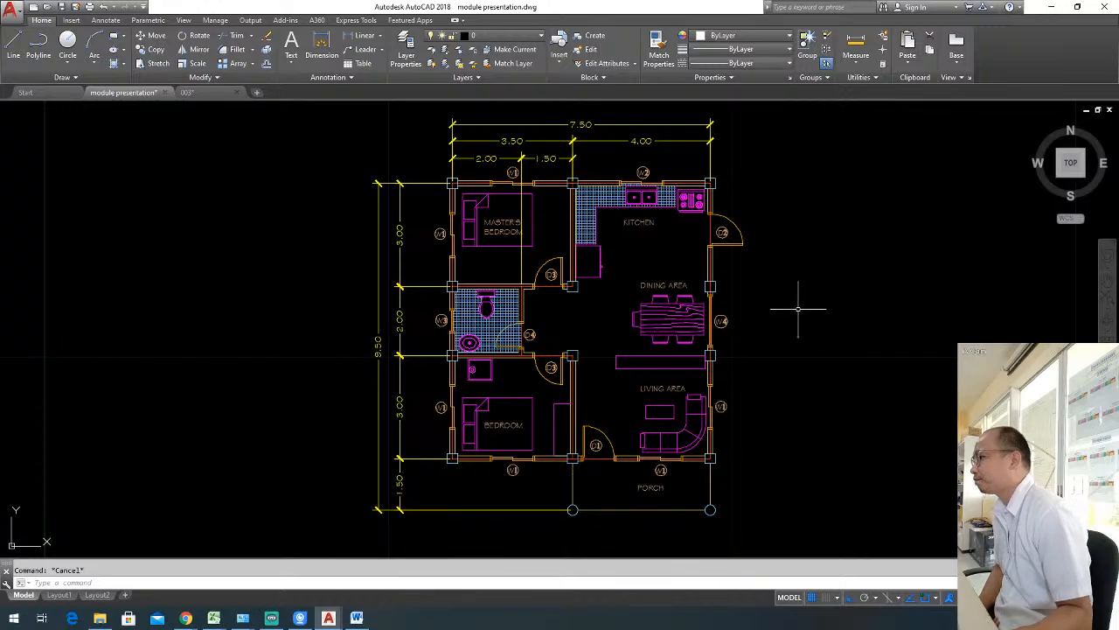
pyautogui.moveTo(661, 263)
pyautogui.mouseDown(button='middle')
pyautogui.moveTo(656, 301)
pyautogui.moveTo(664, 277)
pyautogui.mouseUp(button='middle')
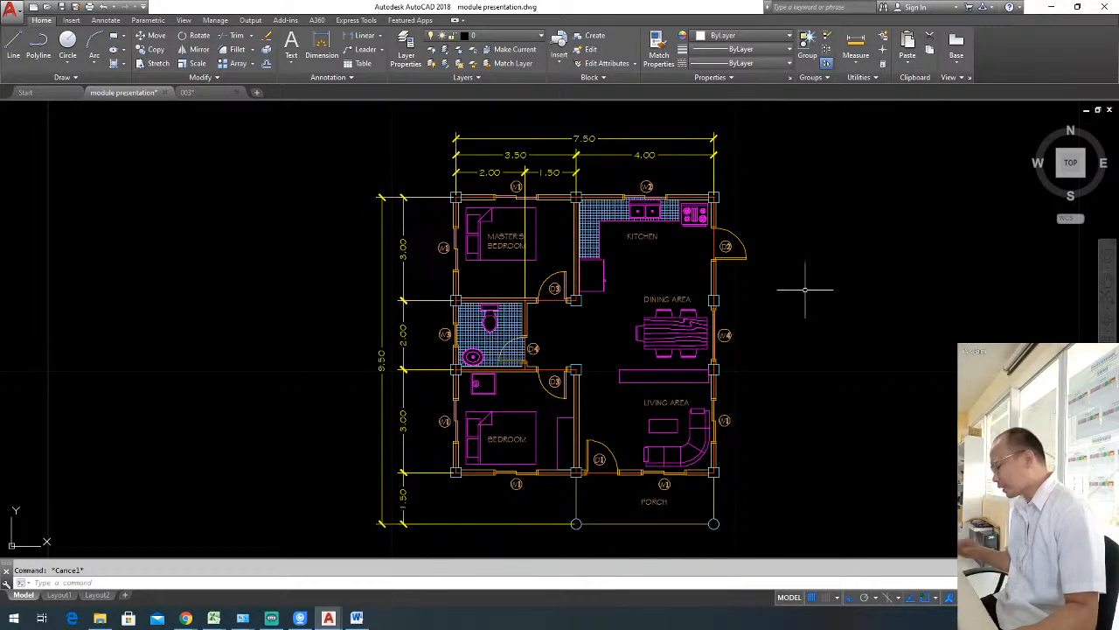
# Open the tool palettes to view the architectural metric samples, and close them without inserting anything.
pyautogui.write('tp')
pyautogui.press('Return')
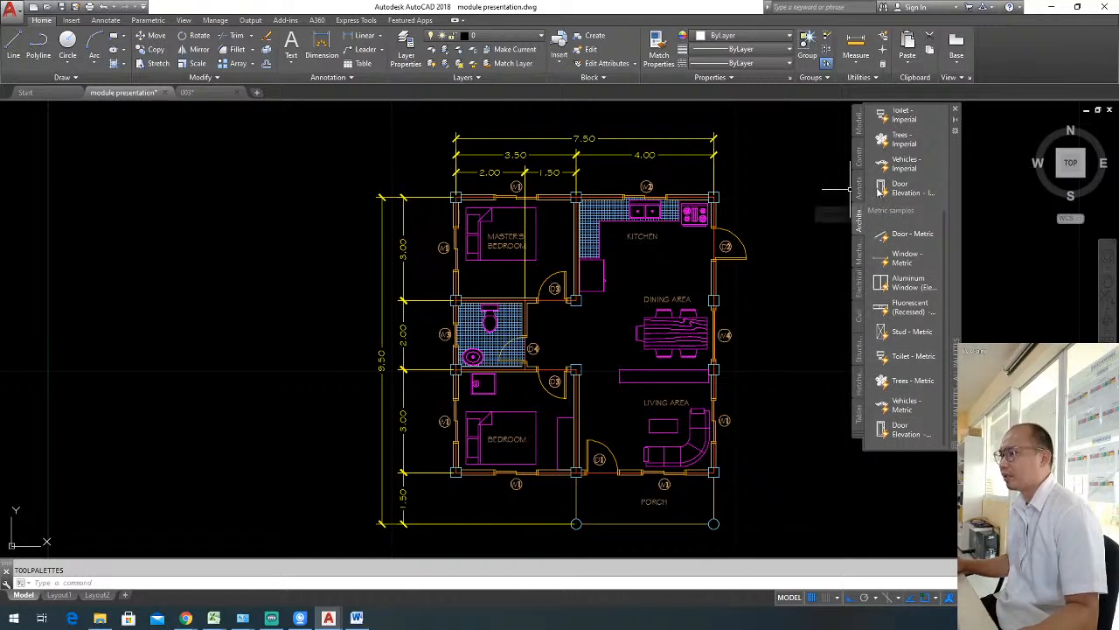
pyautogui.click(955, 109)
pyautogui.press('Escape')
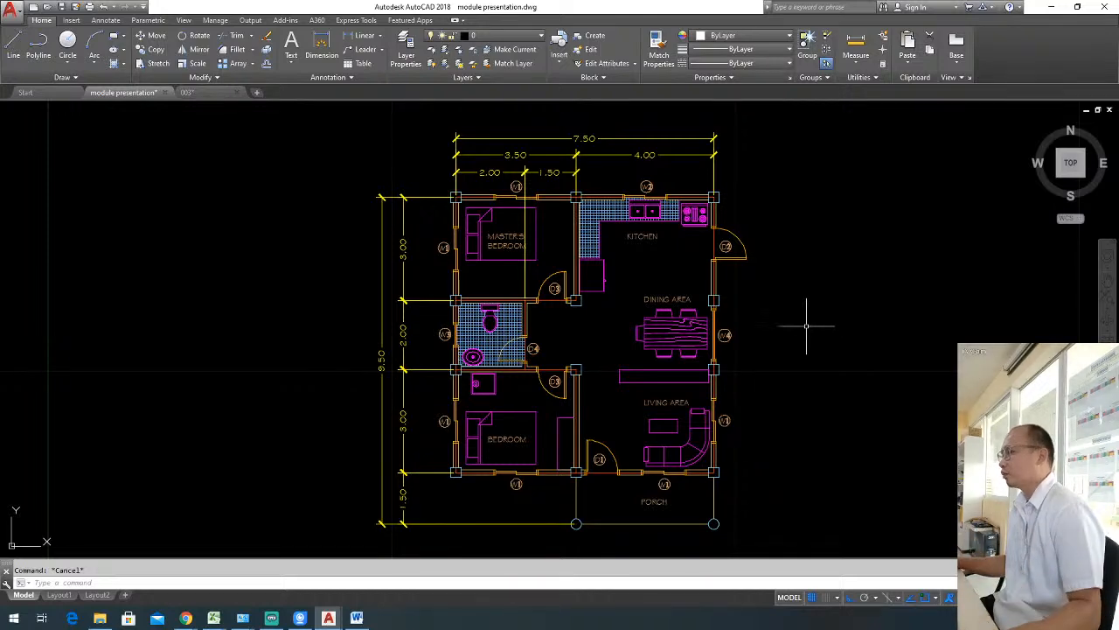
pyautogui.moveTo(797, 335); pyautogui.dragTo(782, 330, button='middle')
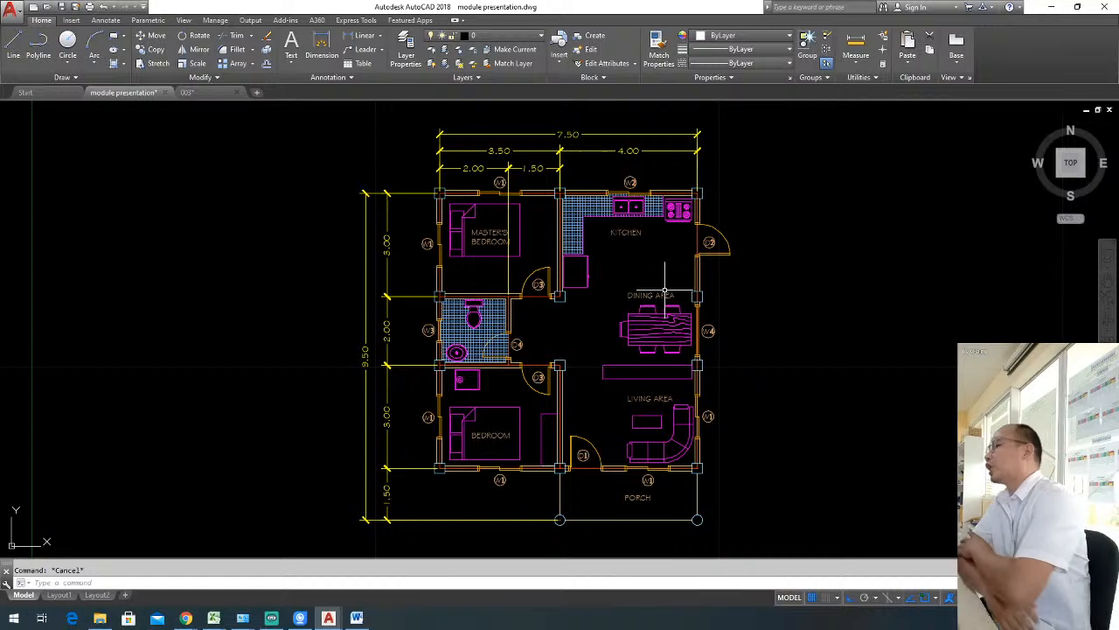
pyautogui.hotkey('ctrl', '3')
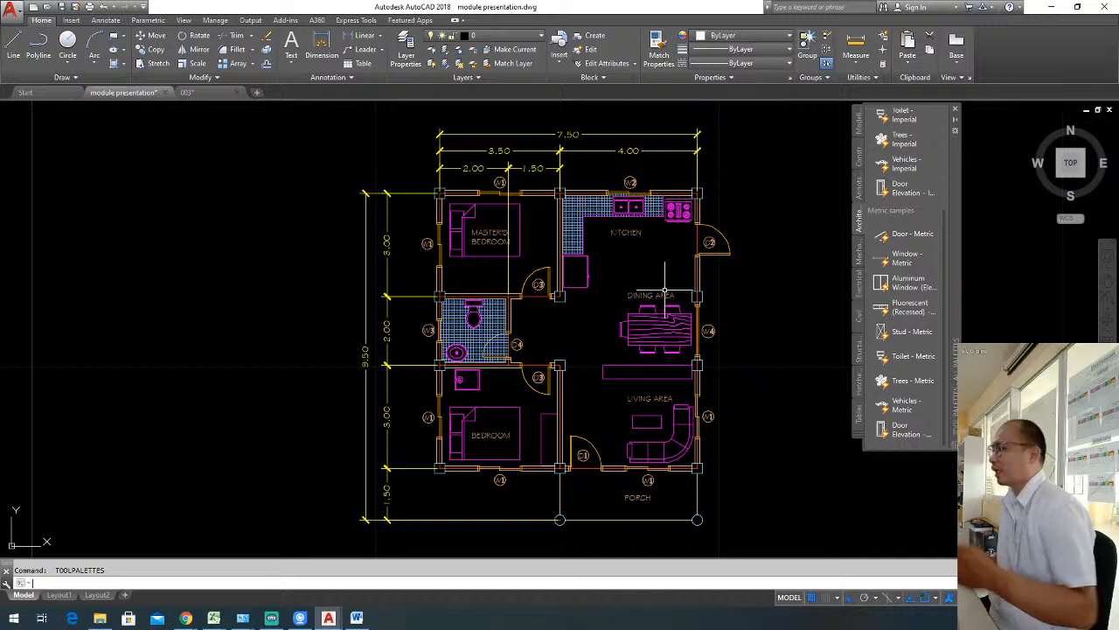
pyautogui.click(955, 110)
pyautogui.press('Escape')
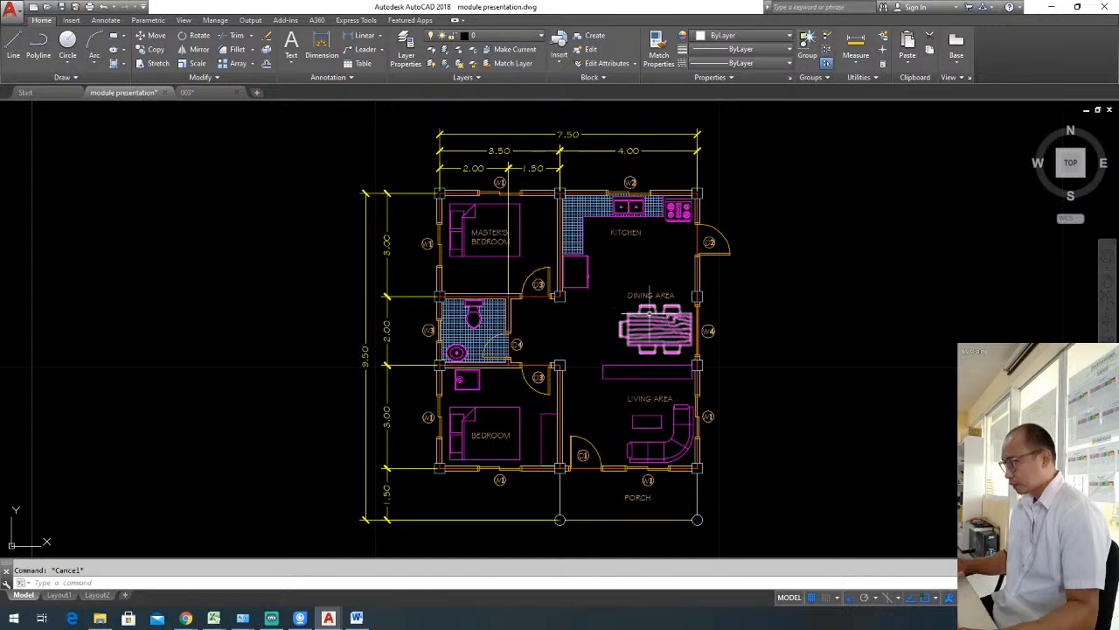
# Draw a horizontal section line across the plan, through the toilet and dining table, extending beyond both outer walls.
pyautogui.press('l')
pyautogui.press('Return')
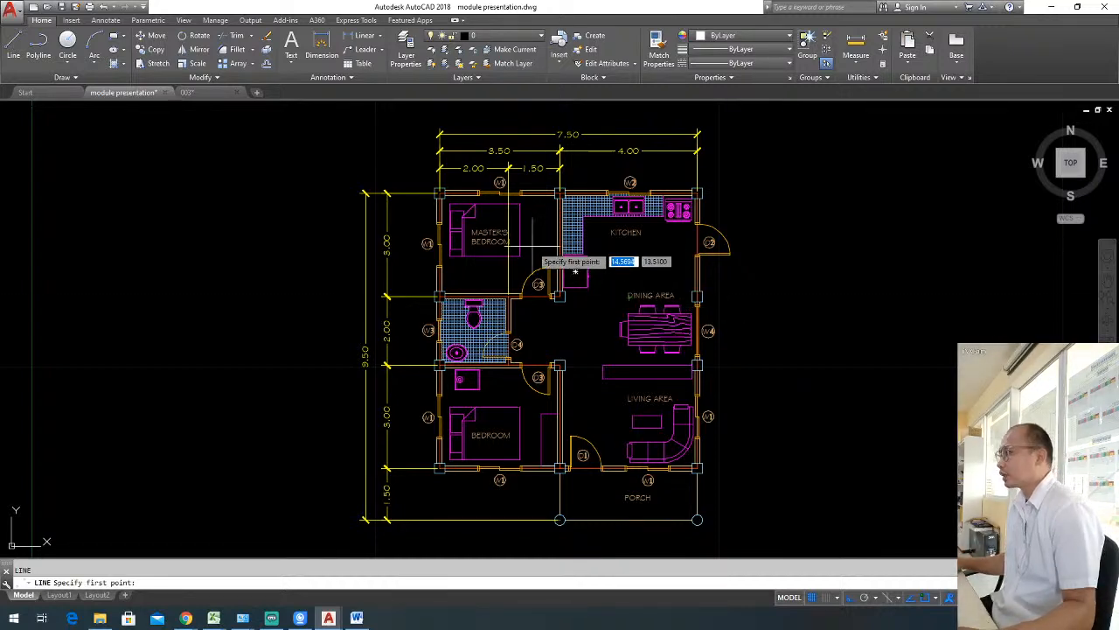
pyautogui.click(411, 342)
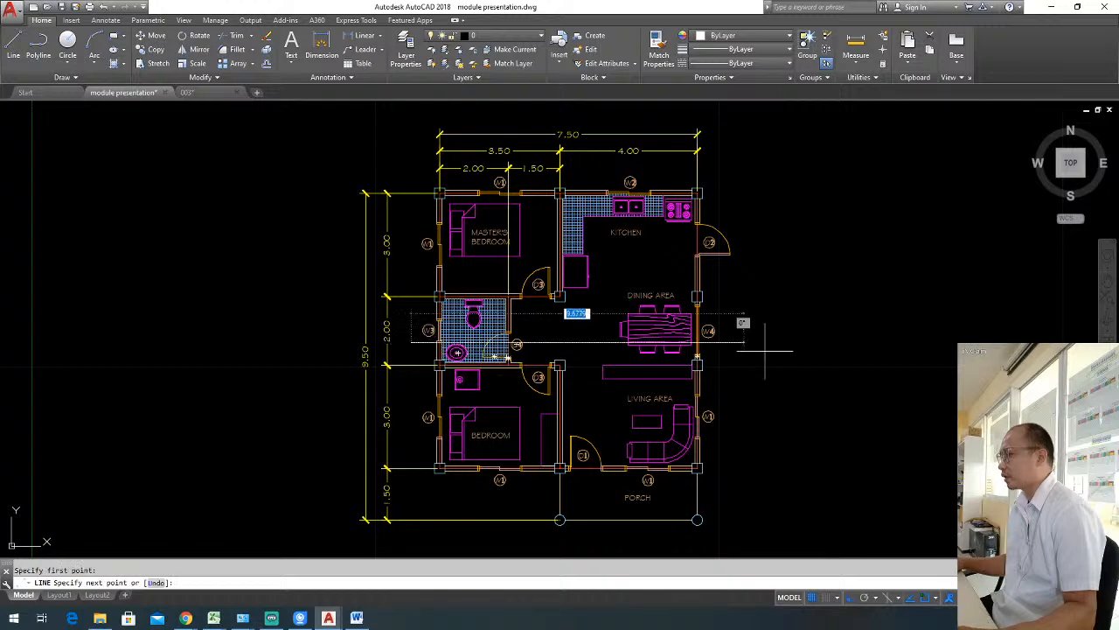
pyautogui.click(752, 343)
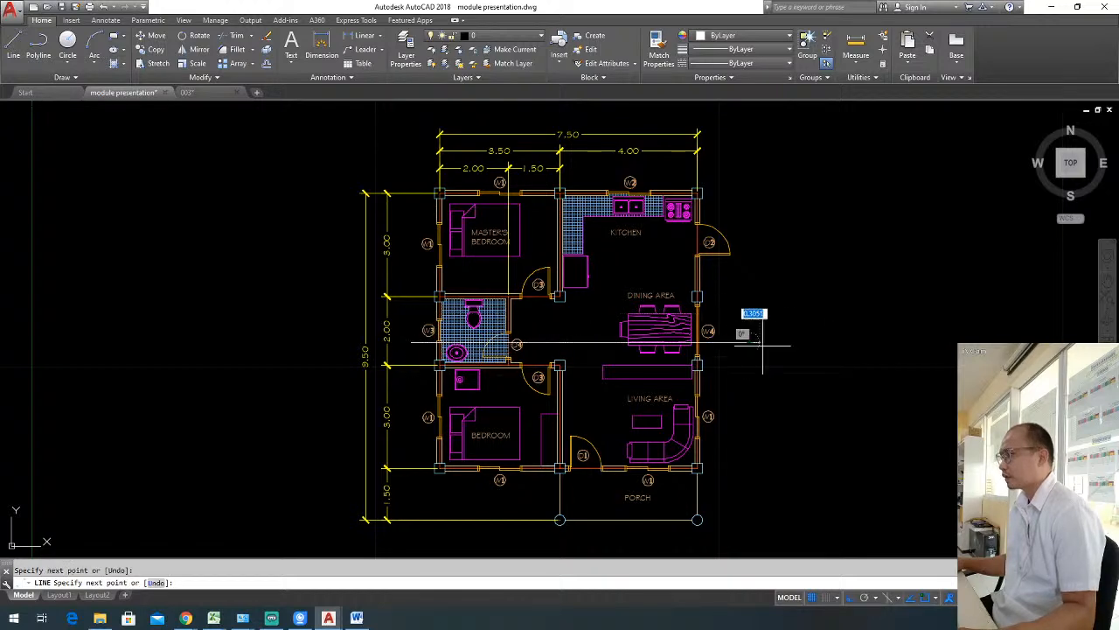
pyautogui.press('Escape')
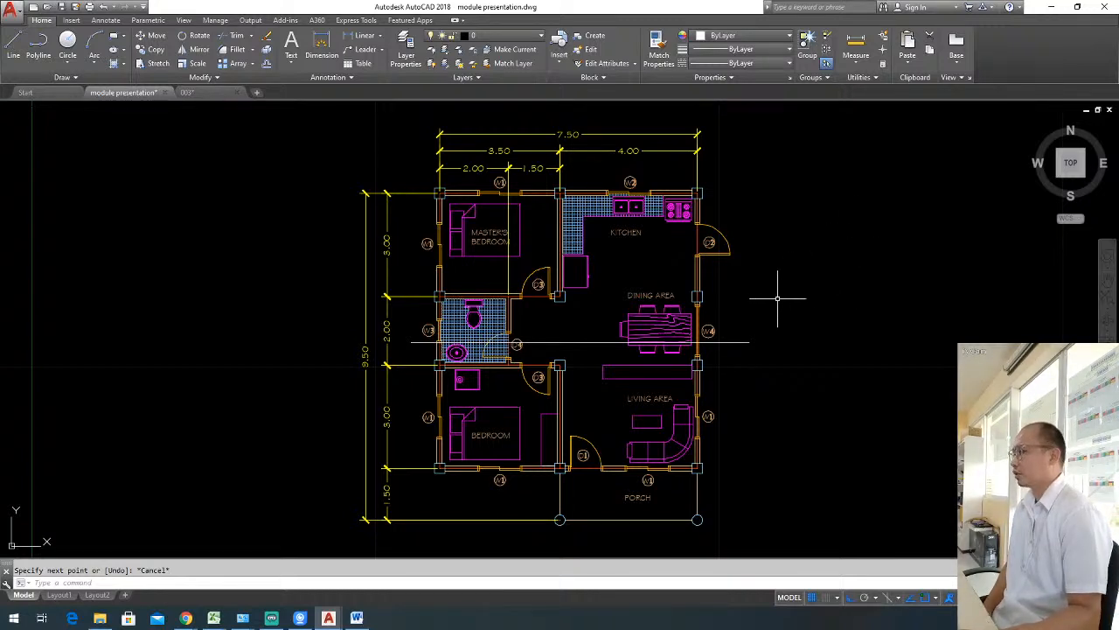
pyautogui.press('Escape')
# Move the horizontal section line slightly up.
pyautogui.click(577, 347)
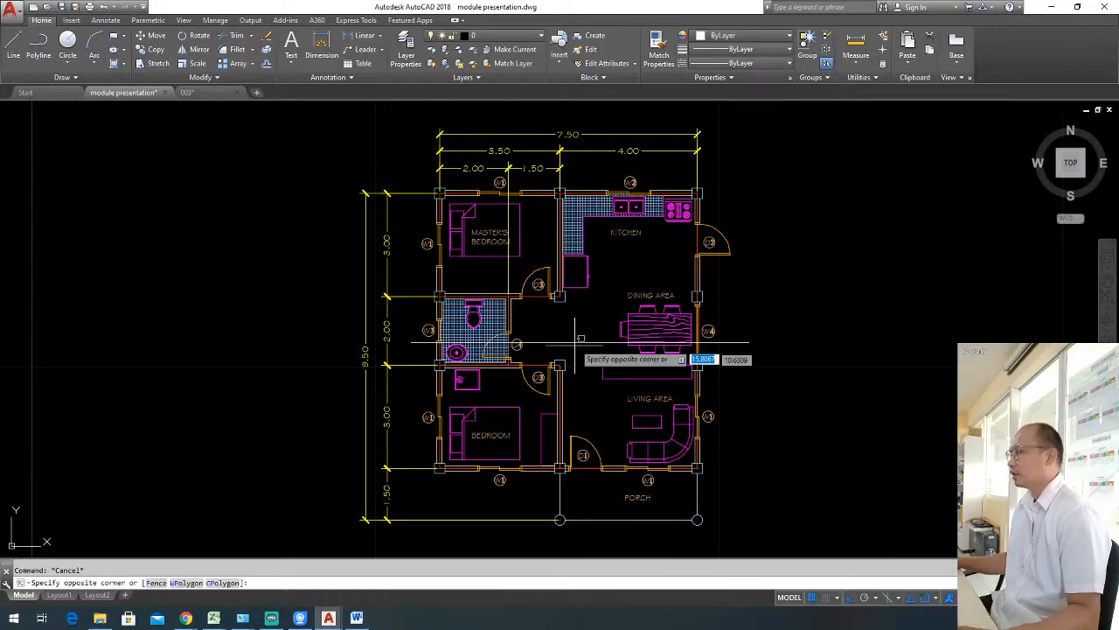
pyautogui.click(567, 325)
pyautogui.write('m')
pyautogui.press('Return')
pyautogui.click(837, 344)
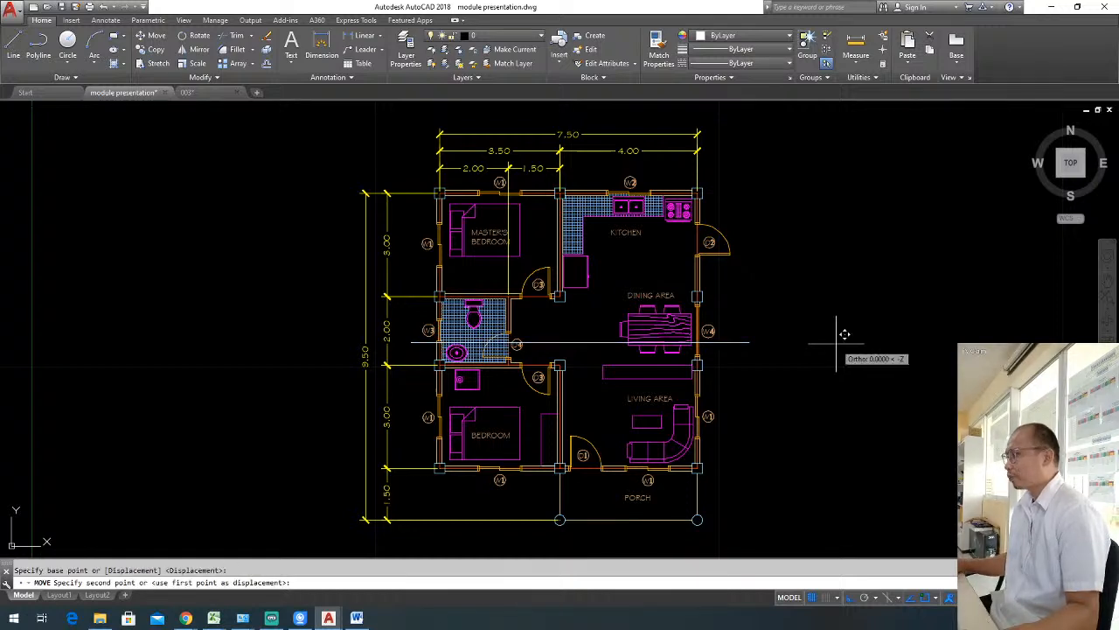
pyautogui.click(837, 338)
# Shift the section line slightly to the left, making its overhang beyond the two outer walls more even.
pyautogui.click(603, 344)
pyautogui.click(577, 322)
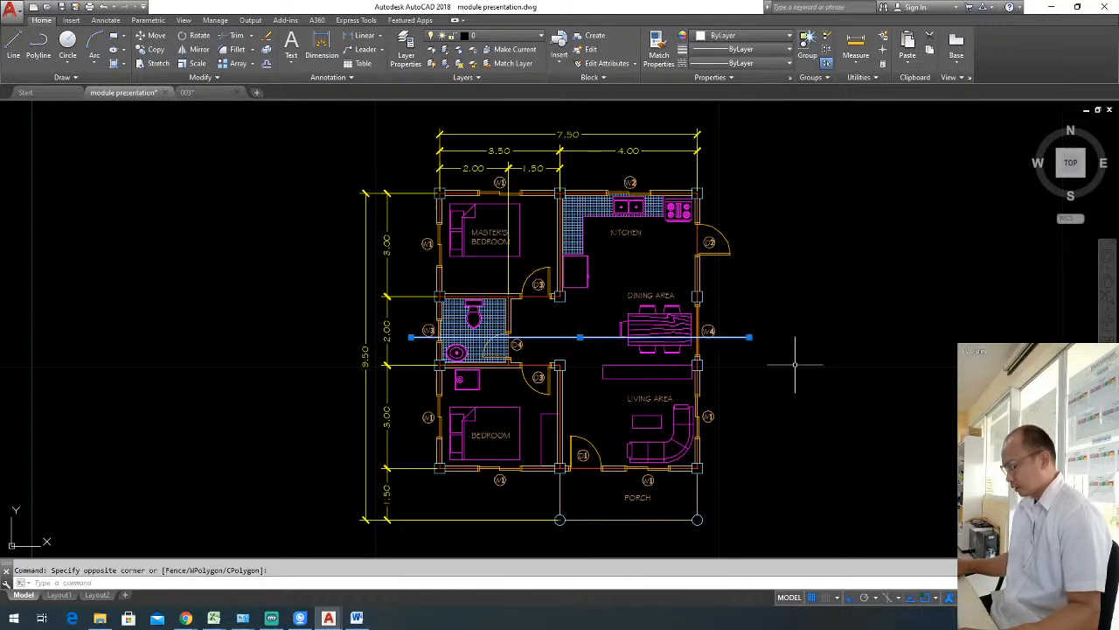
pyautogui.press('Return')
pyautogui.click(801, 358)
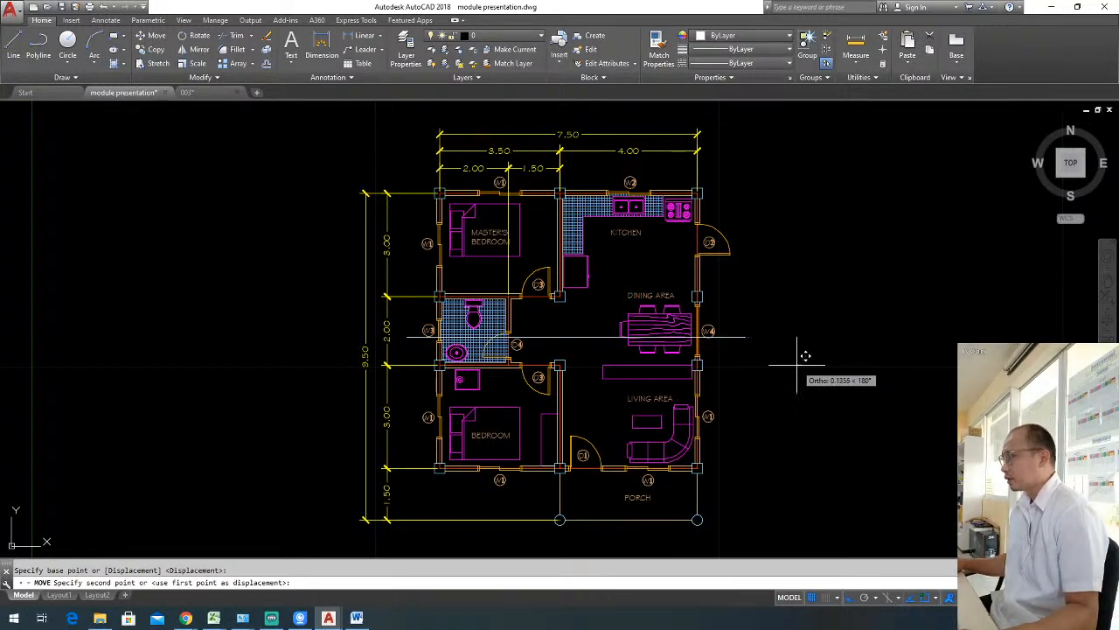
pyautogui.click(797, 366)
pyautogui.click(613, 350)
pyautogui.click(587, 323)
pyautogui.write('m')
pyautogui.press('Return')
pyautogui.click(773, 336)
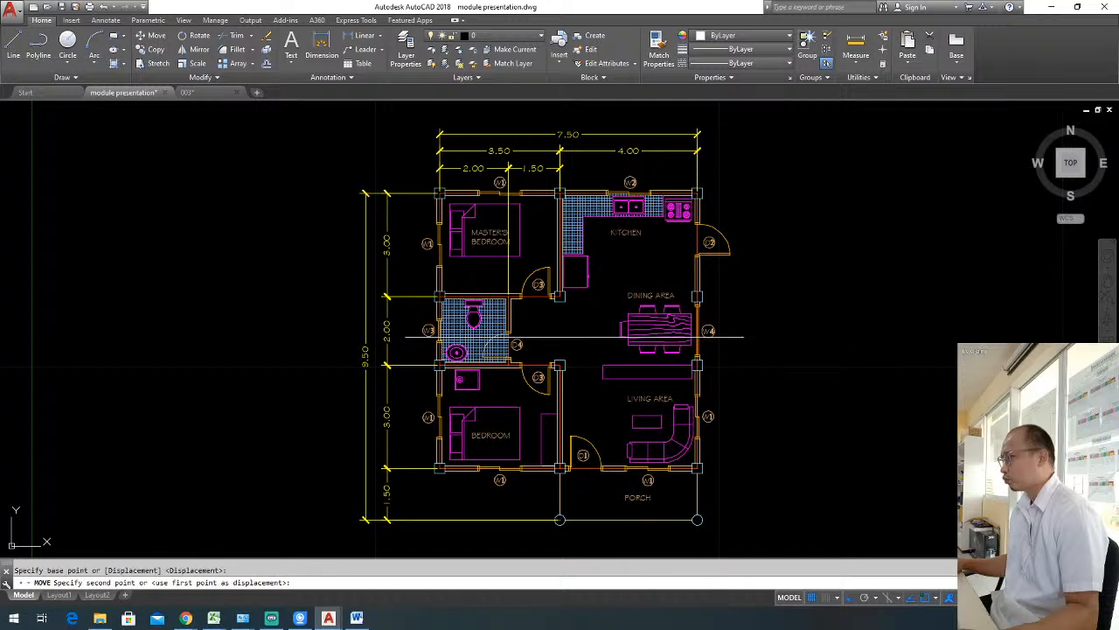
pyautogui.click(772, 339)
# Move the section line slightly down toward the D4 door tag.
pyautogui.click(749, 344)
pyautogui.click(738, 326)
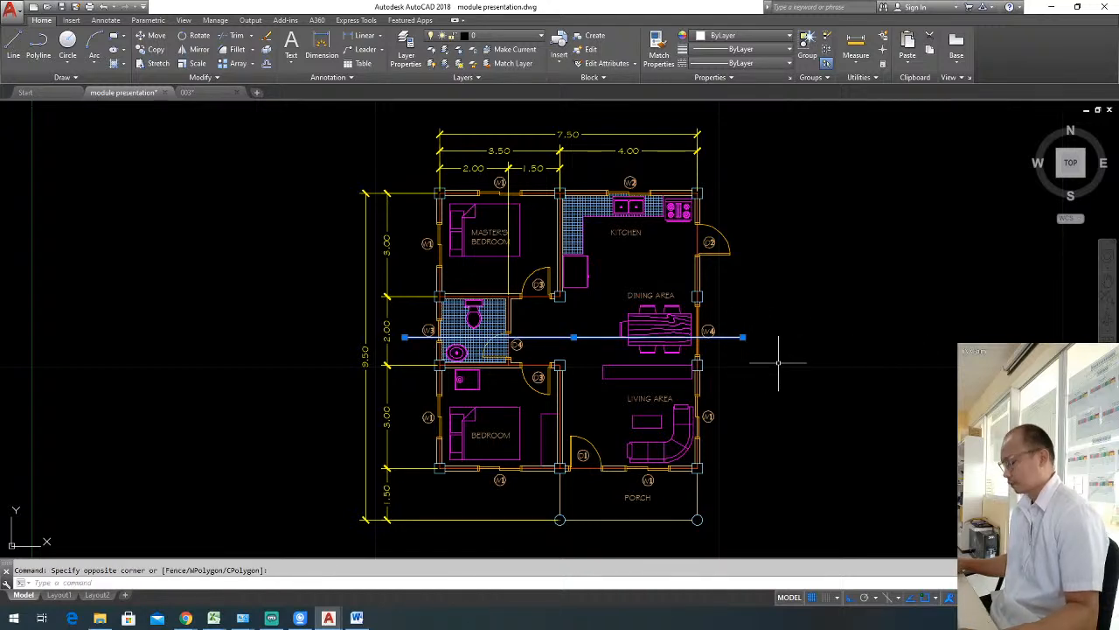
pyautogui.write('m')
pyautogui.press('Return')
pyautogui.click(787, 353)
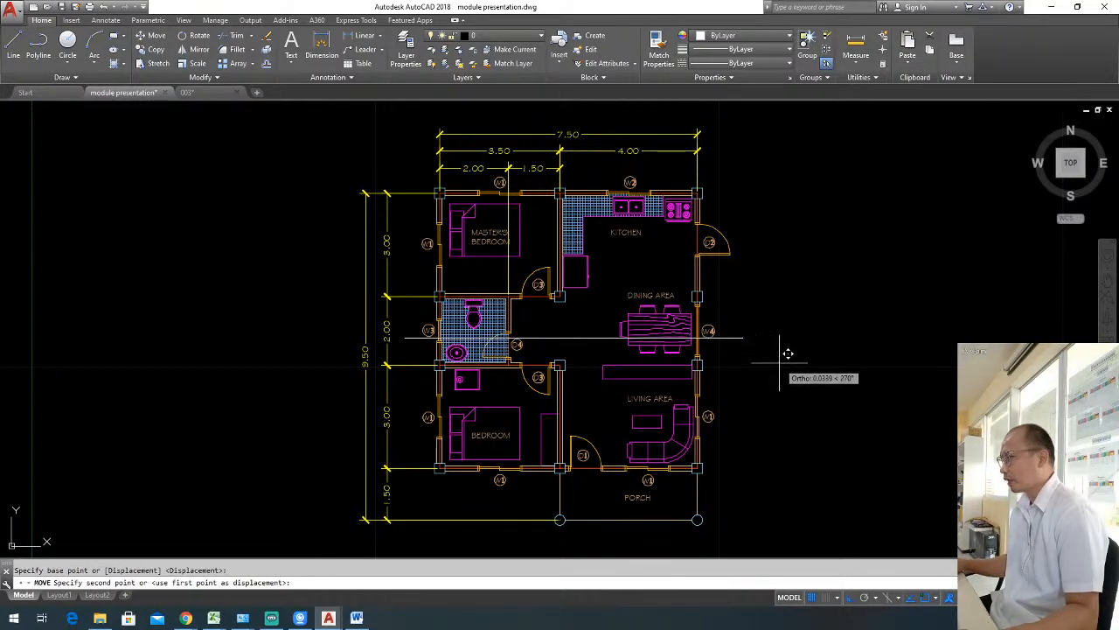
pyautogui.click(786, 364)
pyautogui.press('Escape')
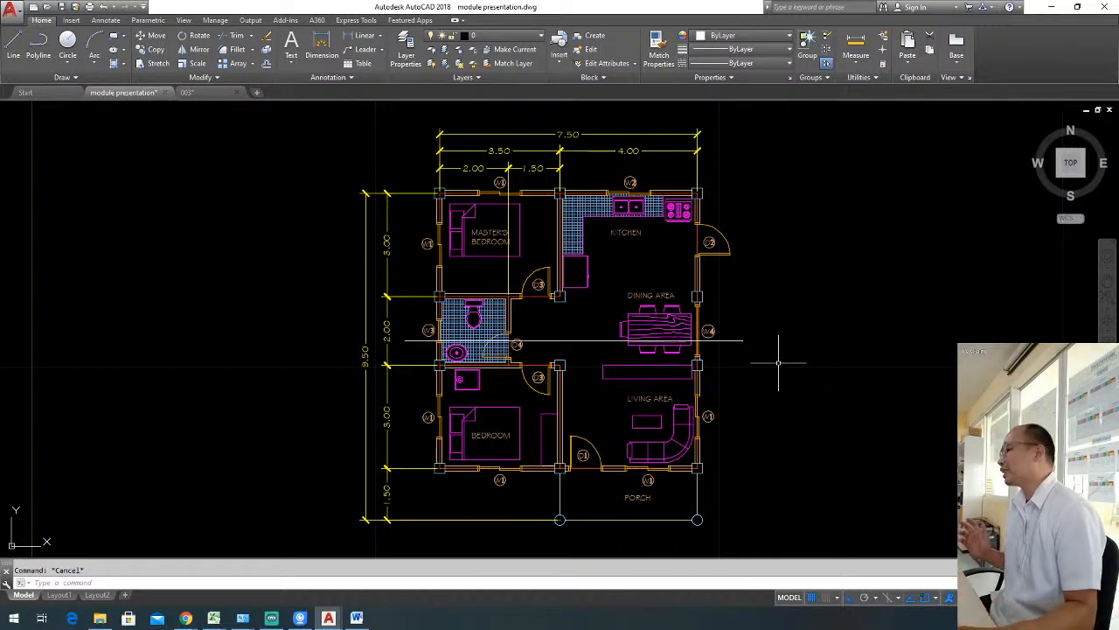
pyautogui.moveTo(579, 350); pyautogui.dragTo(564, 326)
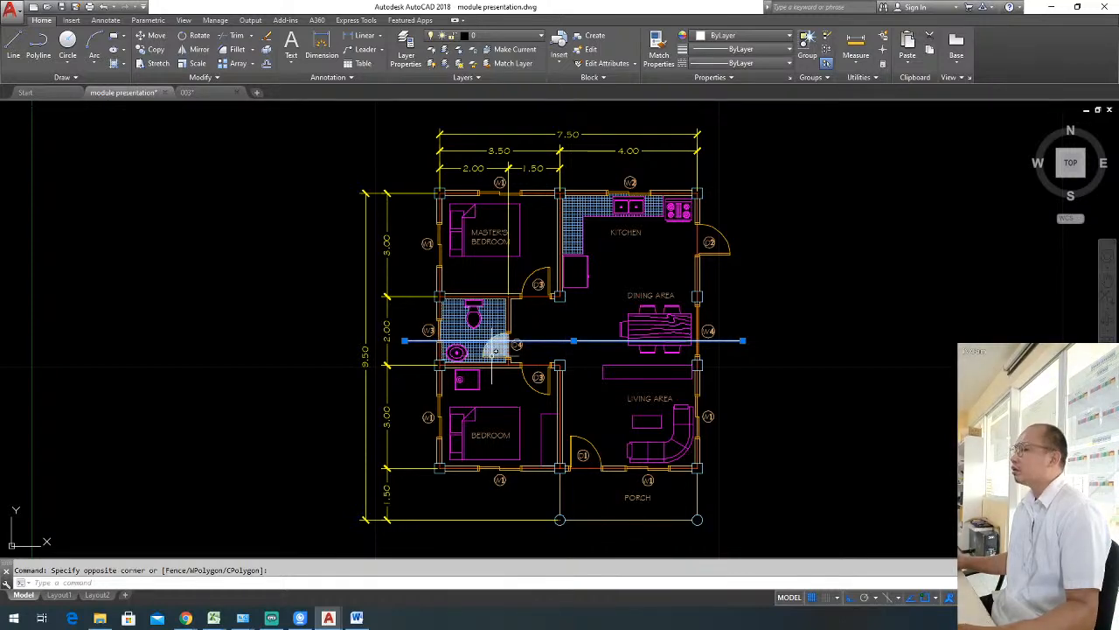
pyautogui.scroll(5, 514, 352)
pyautogui.click(520, 330)
pyautogui.click(527, 338)
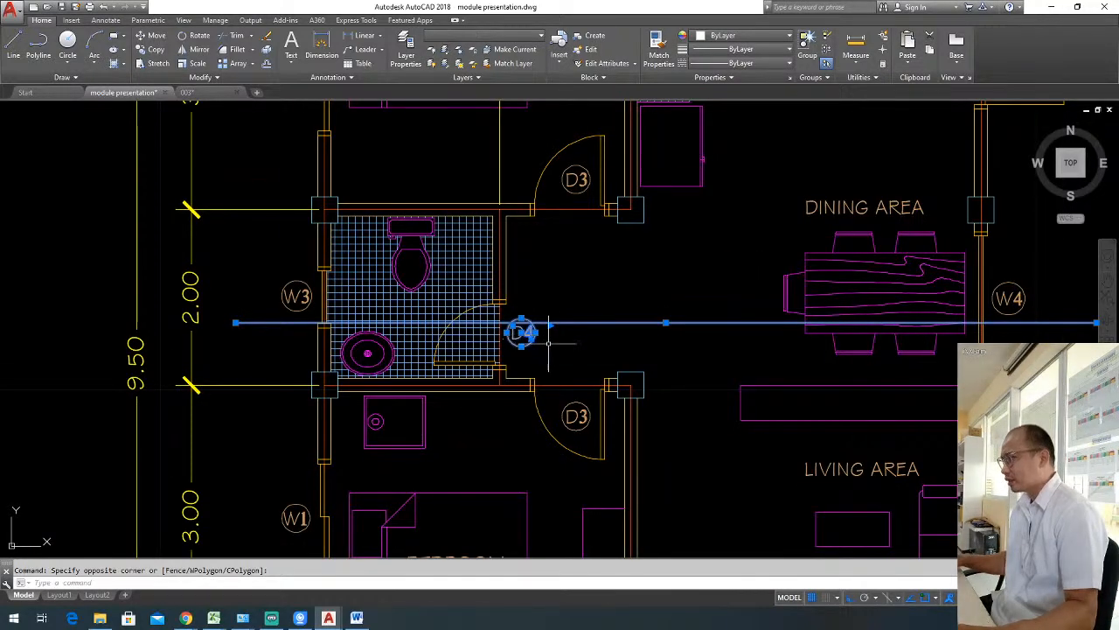
pyautogui.write('m')
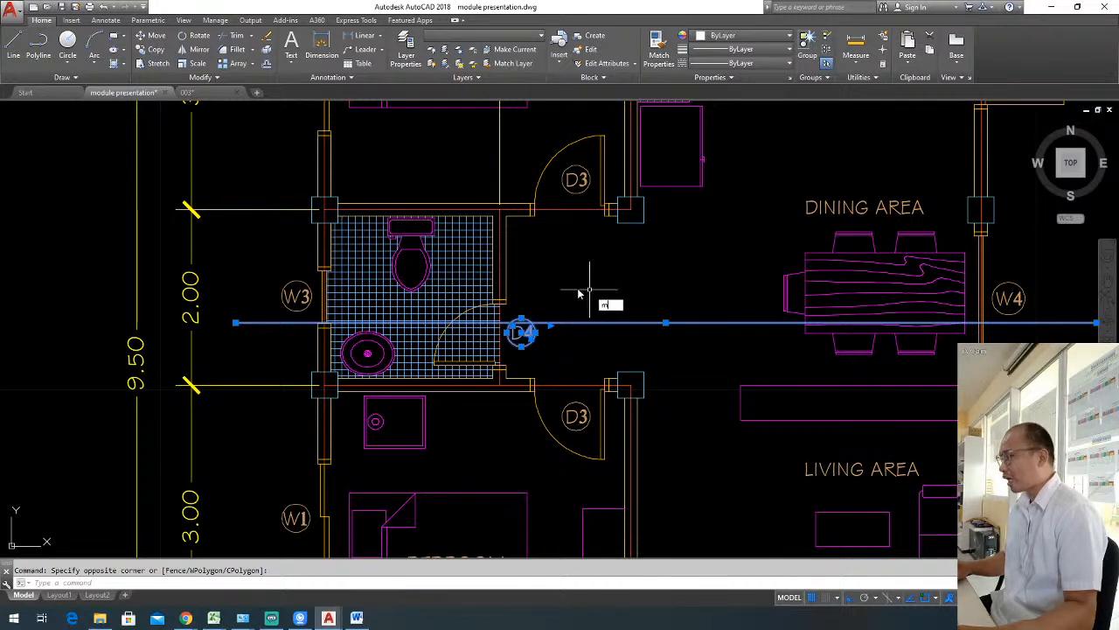
pyautogui.press('Return')
pyautogui.click(586, 271)
pyautogui.press('Escape')
pyautogui.press('Escape')
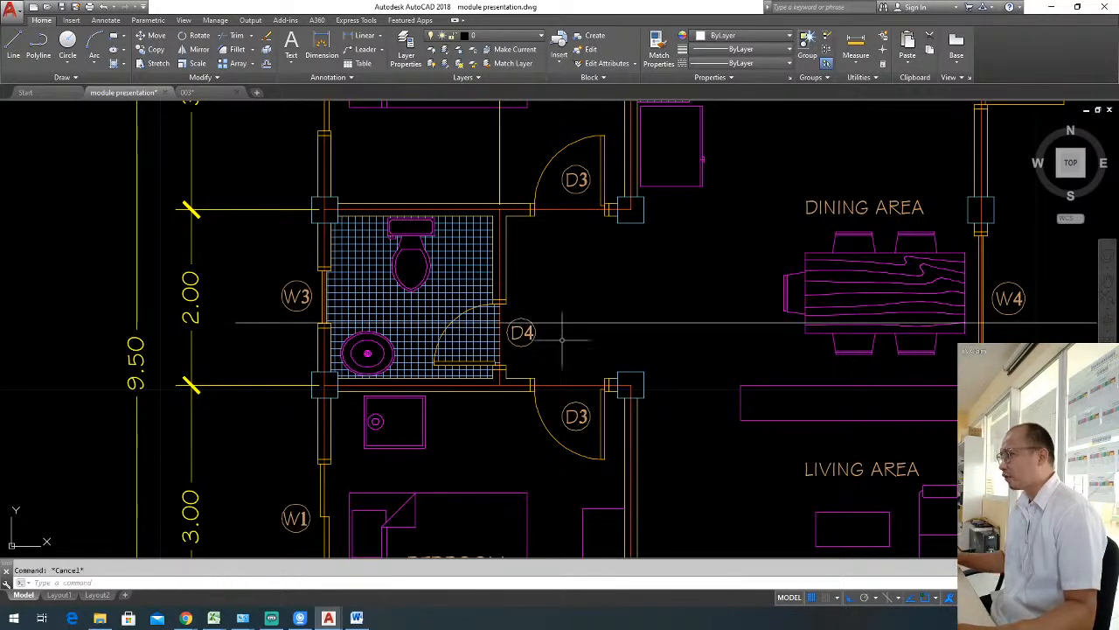
# Move the D4 door tag slightly down to clear the section line.
pyautogui.click(562, 342)
pyautogui.click(519, 333)
pyautogui.write('m')
pyautogui.press('Return')
pyautogui.click(570, 253)
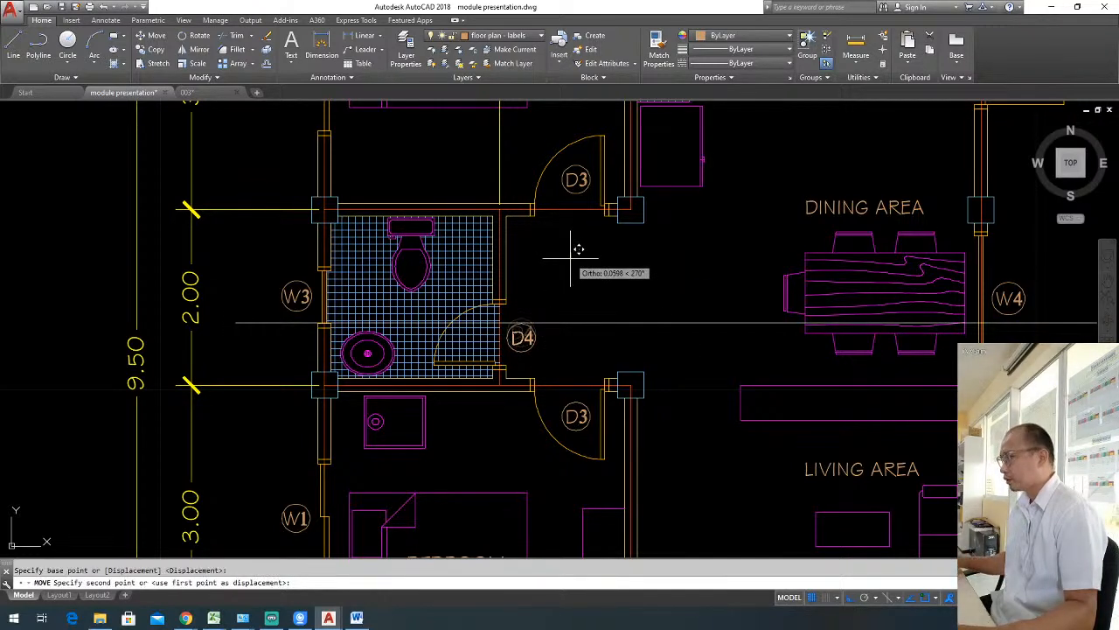
pyautogui.click(570, 259)
pyautogui.press('Escape')
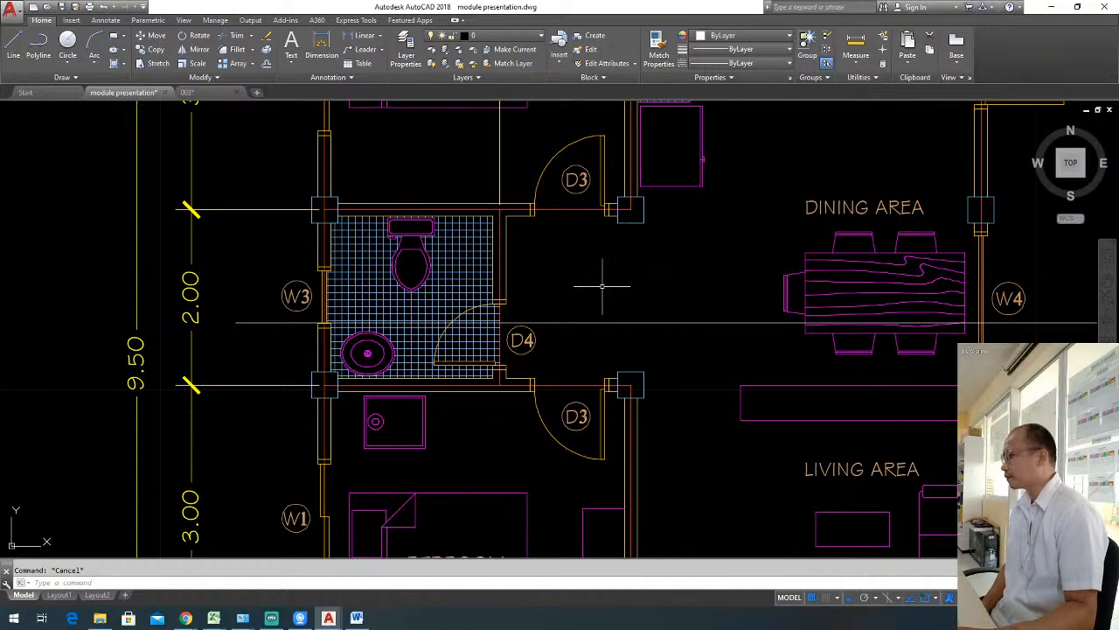
# Nudge the section line slightly up, farther away from the D4 door tag.
pyautogui.click(662, 321)
pyautogui.click(644, 314)
pyautogui.click(644, 313)
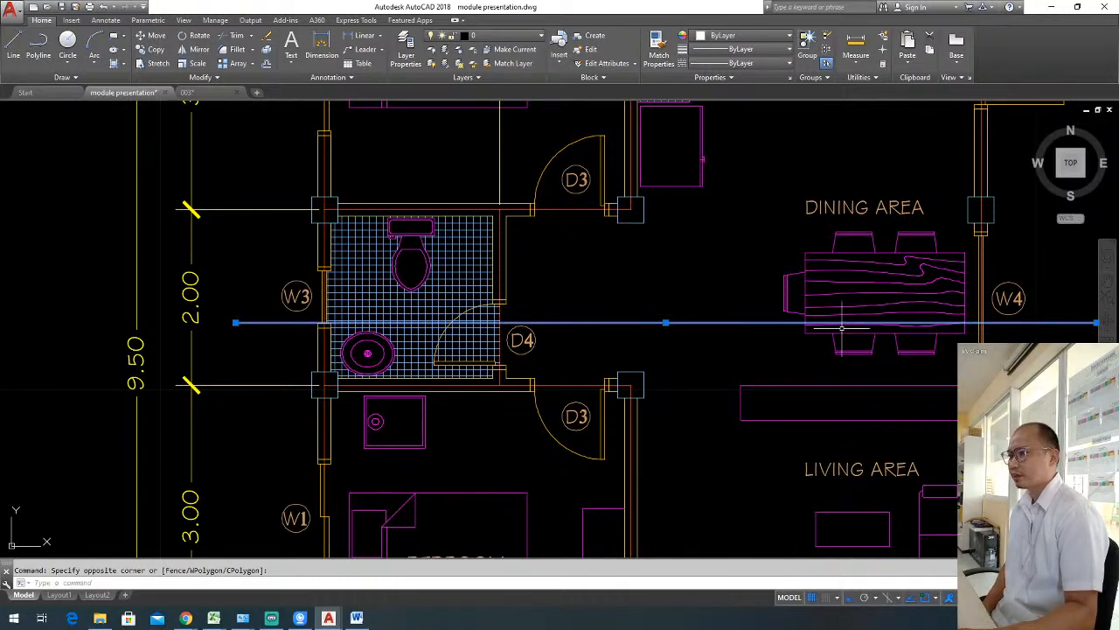
pyautogui.moveTo(897, 346); pyautogui.dragTo(814, 345, button='middle')
pyautogui.write('m')
pyautogui.press('Return')
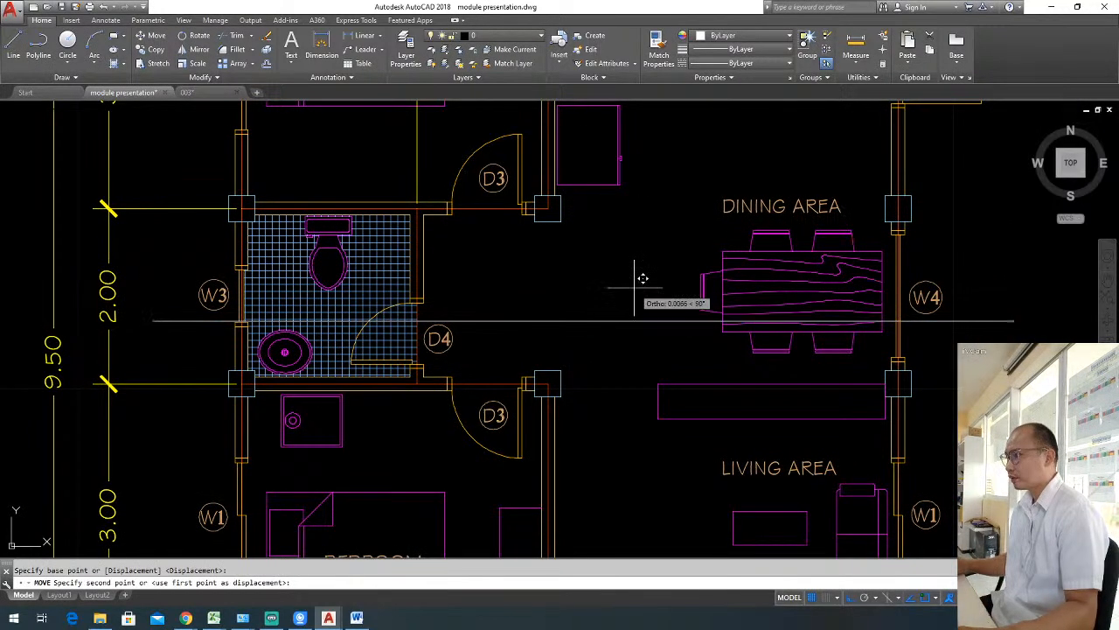
pyautogui.click(640, 283)
pyautogui.press('Escape')
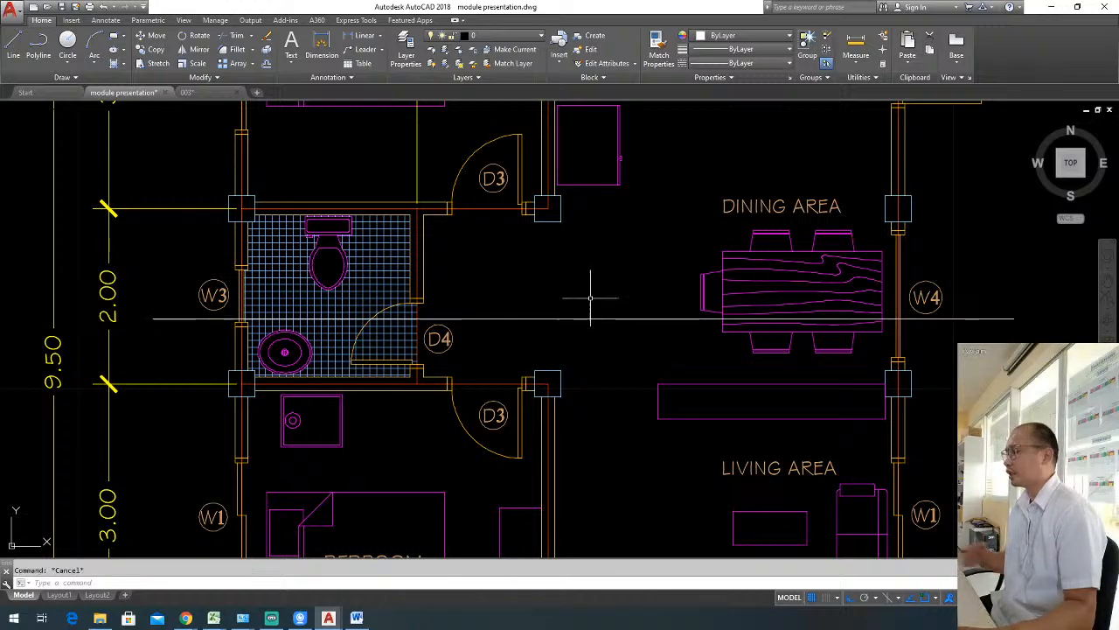
# Draw a short vertical line upward from the left end of the section line.
pyautogui.scroll(-2, 594, 300)
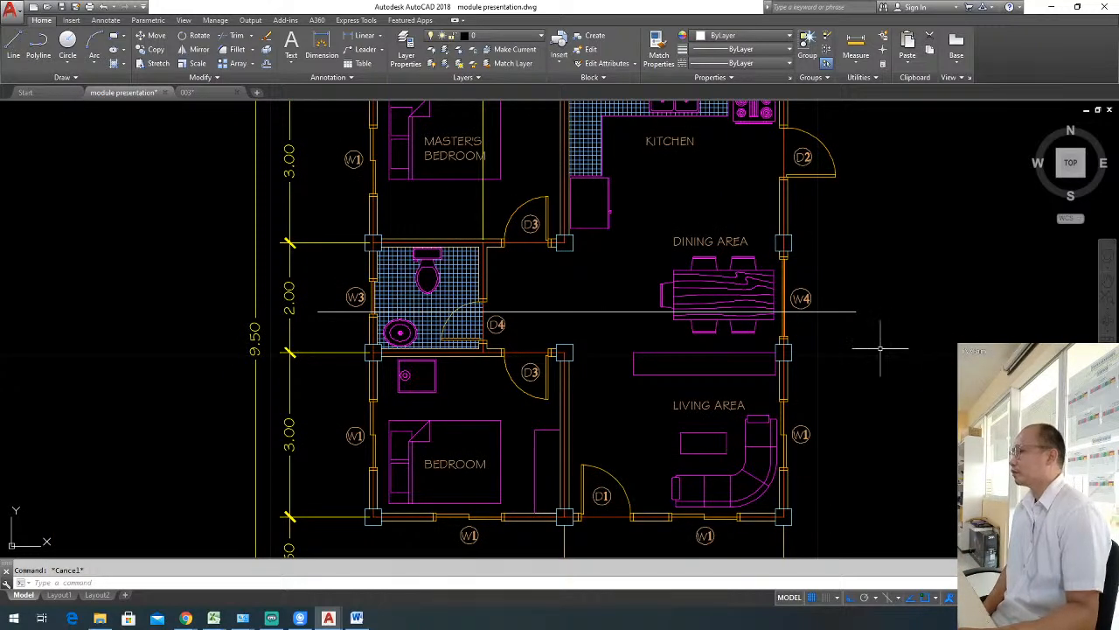
pyautogui.write('l')
pyautogui.press('Return')
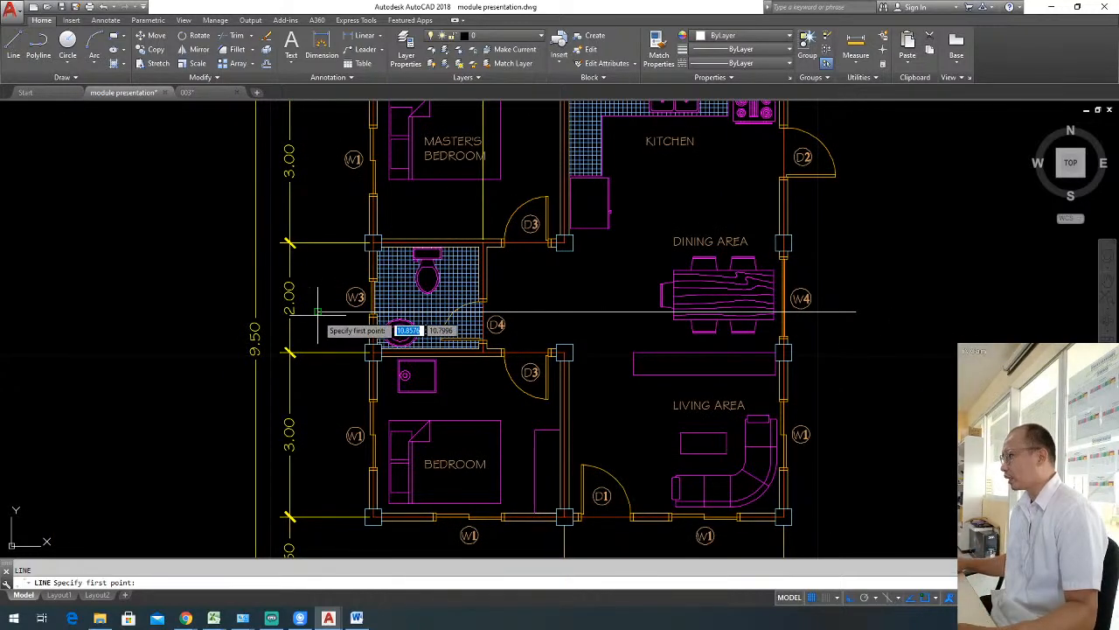
pyautogui.click(318, 310)
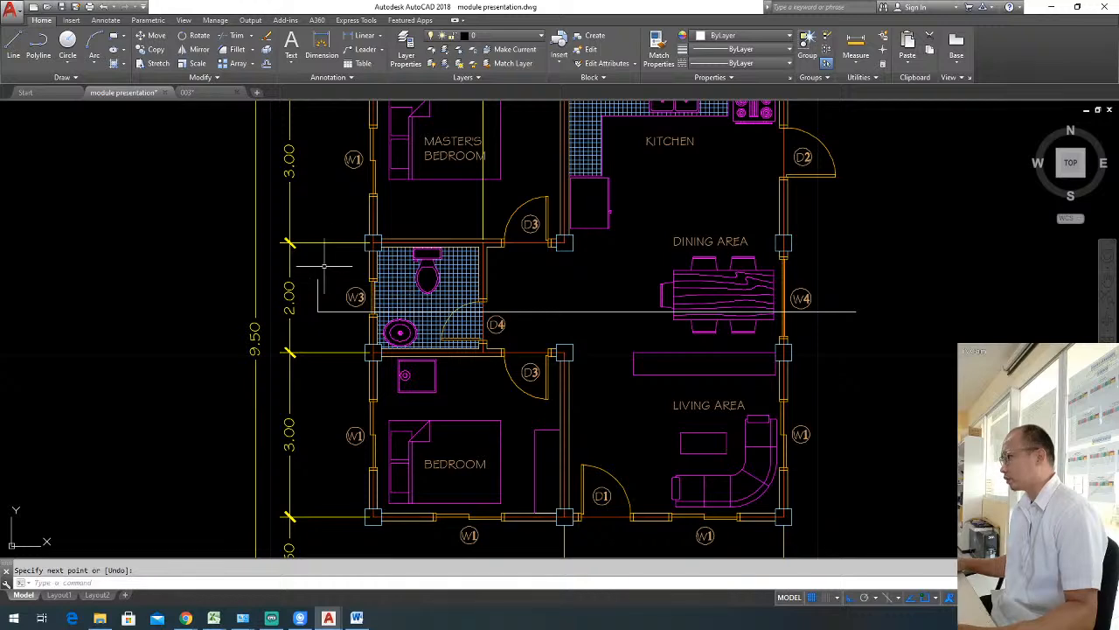
# Copy the W3 window tag onto the upper end of the short vertical line as a section marker.
pyautogui.scroll(3, 324, 265)
pyautogui.click(452, 310)
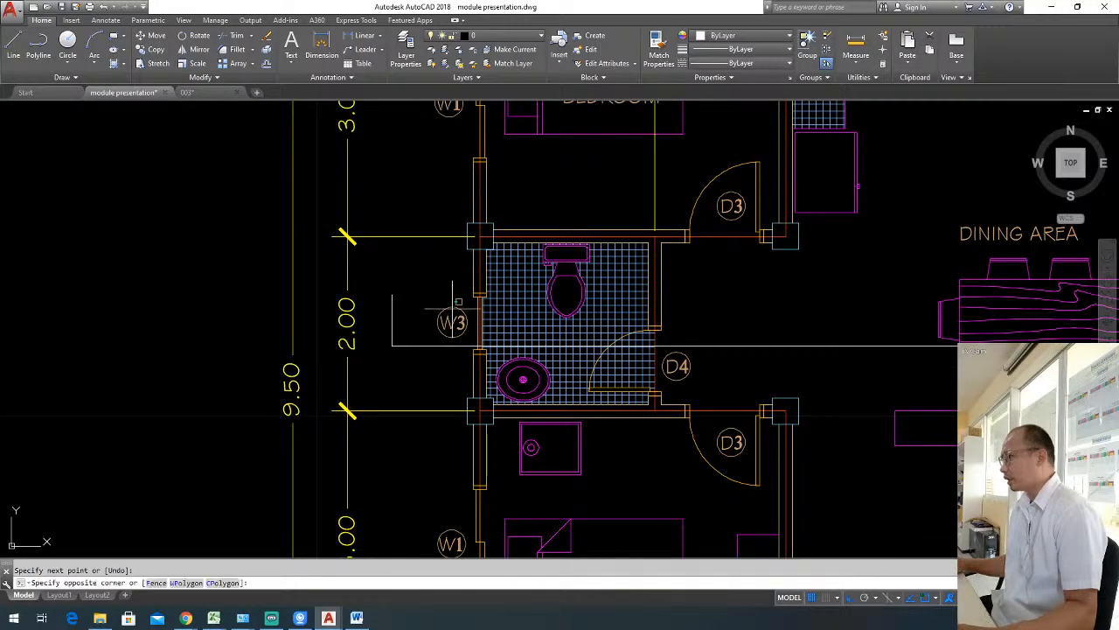
pyautogui.click(446, 295)
pyautogui.click(463, 338)
pyautogui.click(443, 304)
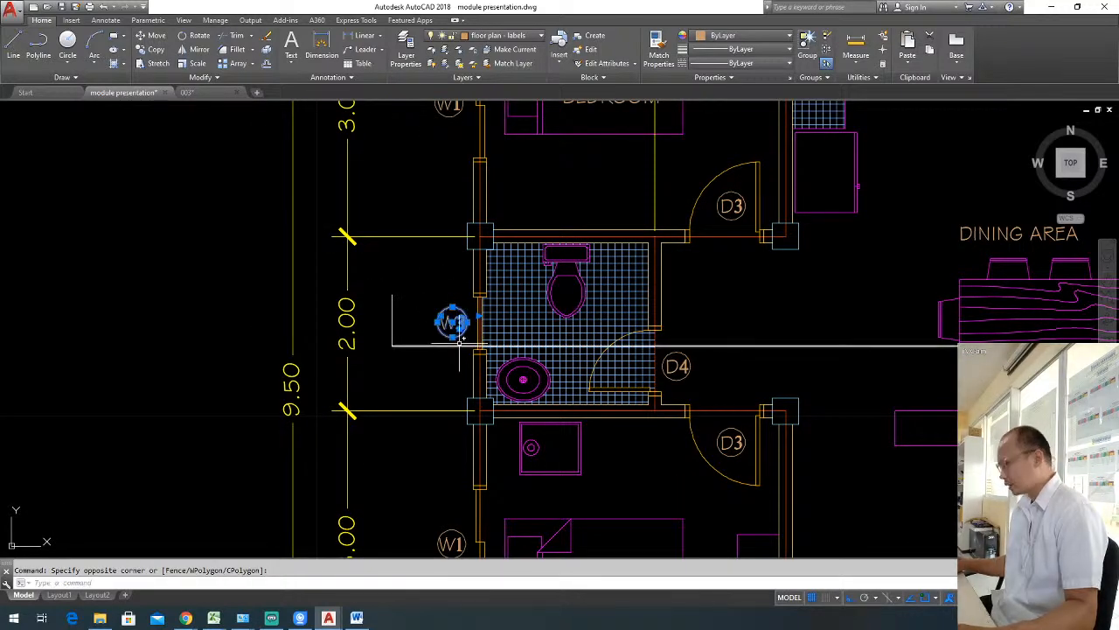
pyautogui.write('co')
pyautogui.press('Return')
pyautogui.click(452, 321)
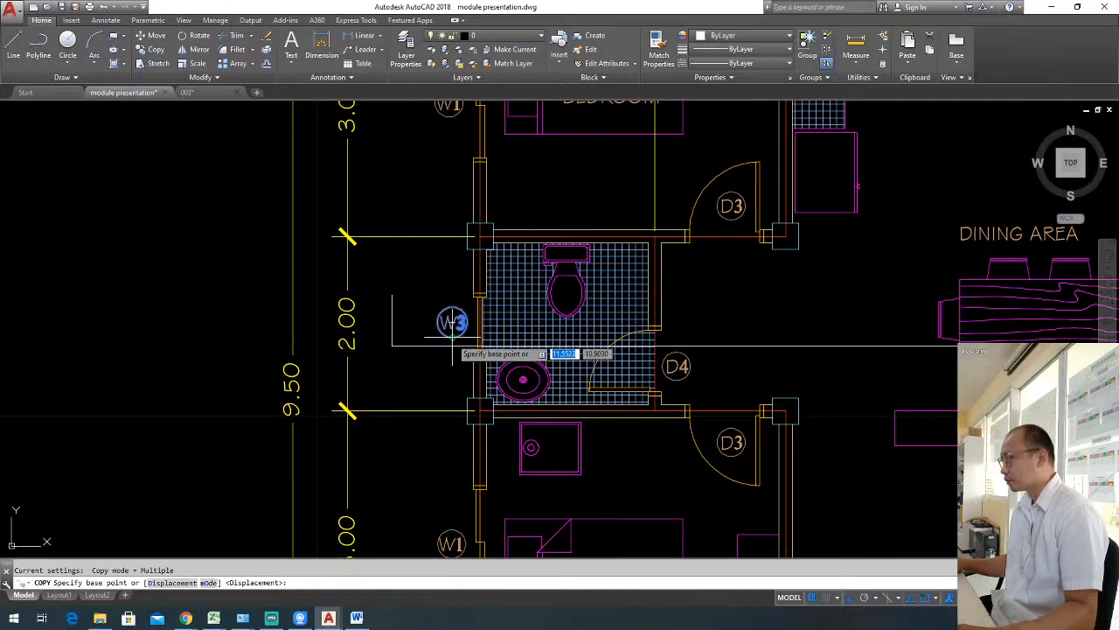
pyautogui.click(391, 321)
pyautogui.click(391, 280)
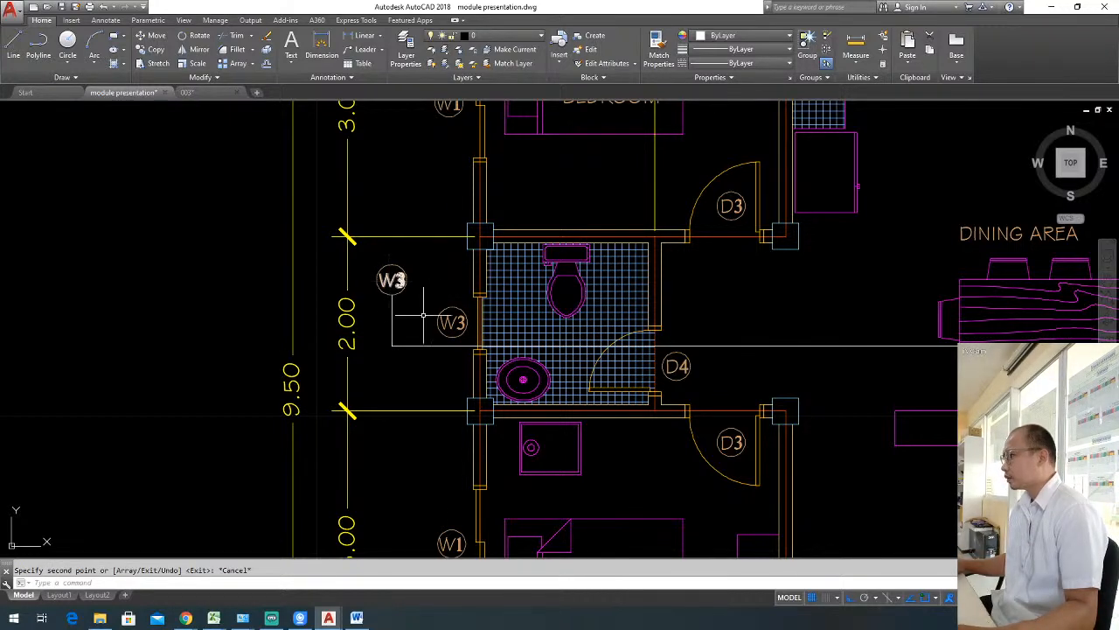
pyautogui.press('Escape')
# Change the copied tag's text to A.
pyautogui.doubleClick(390, 280)
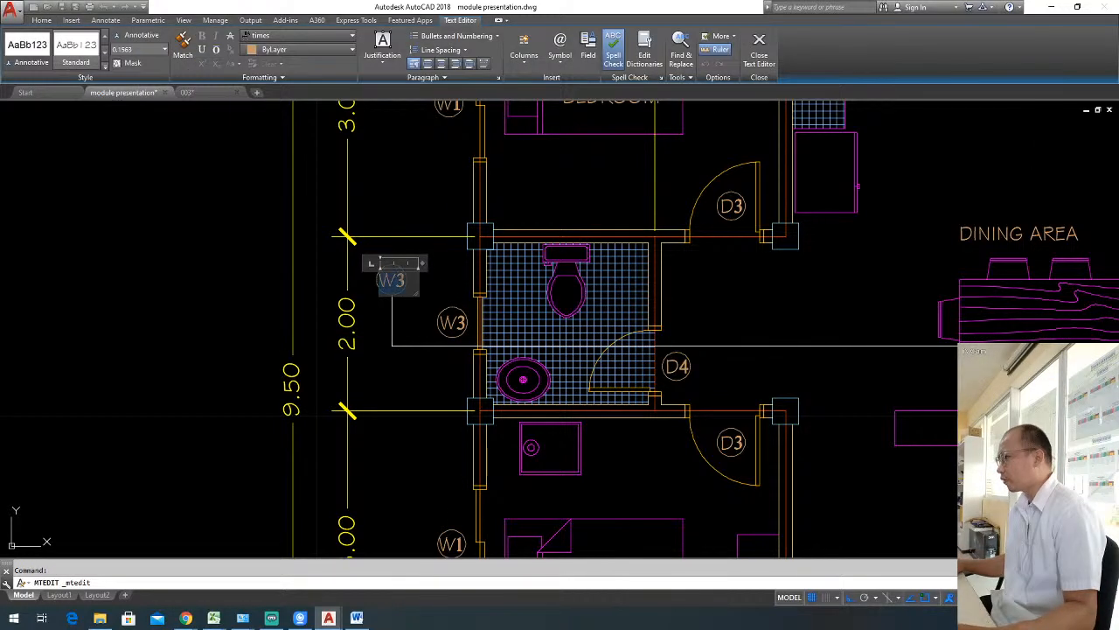
pyautogui.click(434, 310)
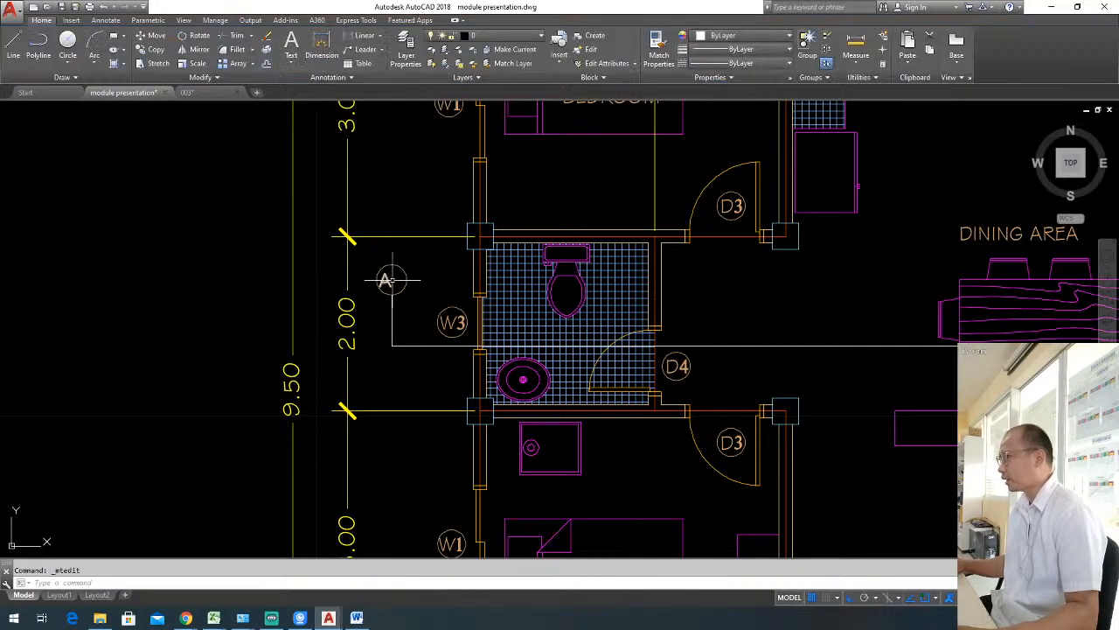
# Shift the letter A sideways so it sits centred inside the section marker's circle.
pyautogui.press('m')
pyautogui.press('Return')
pyautogui.click(439, 265)
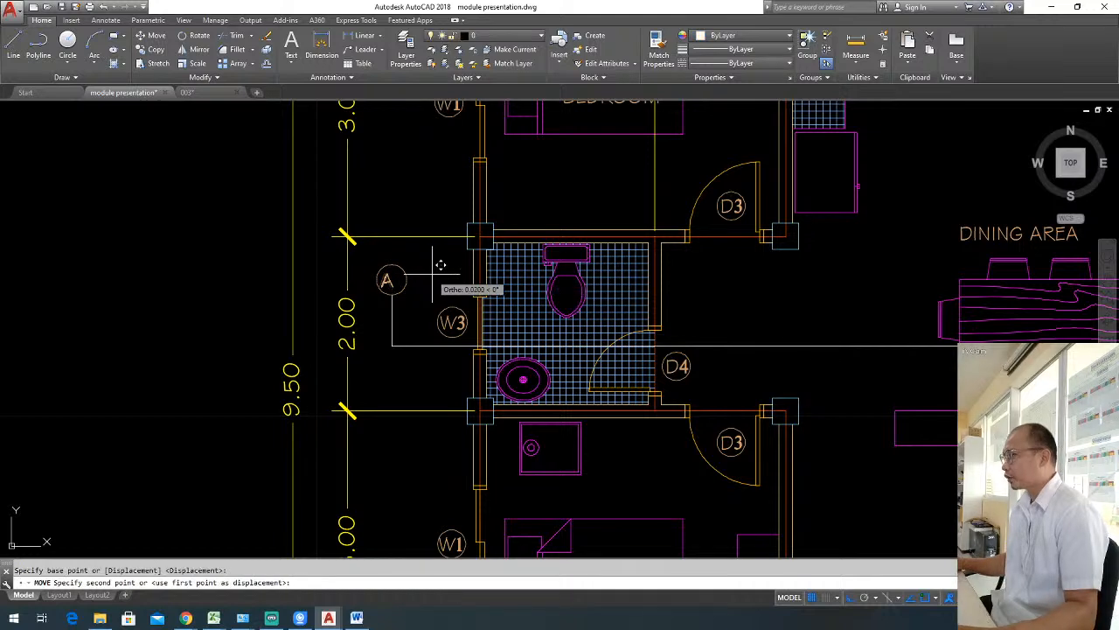
pyautogui.press('Escape')
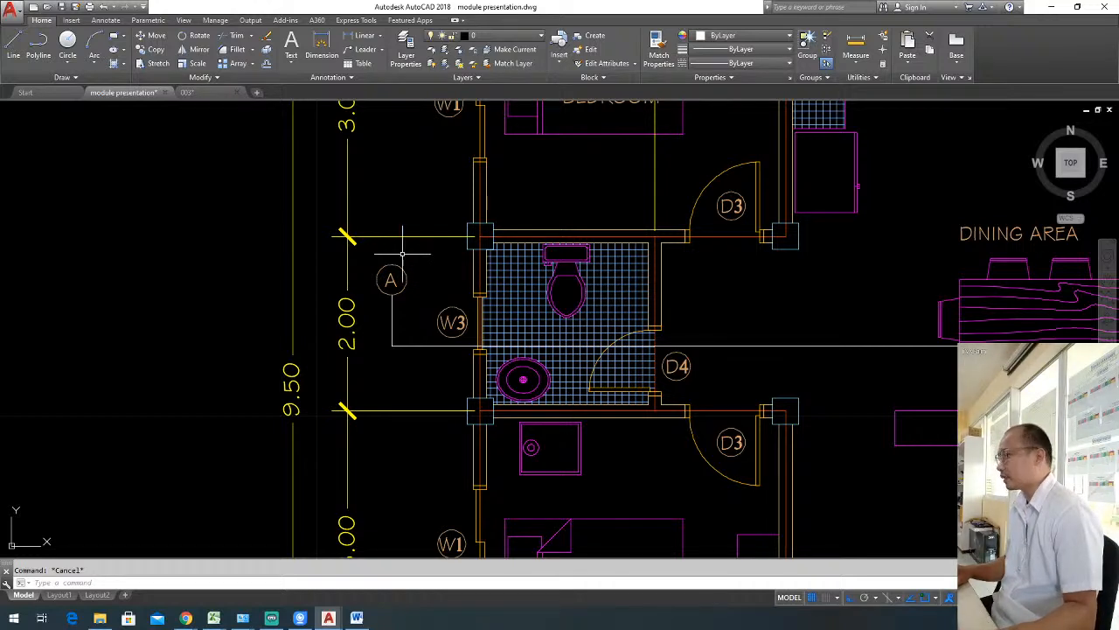
# Draw the left half of an arrowhead around the A marker, from the circle's top up to a tip and diagonally down to its side.
pyautogui.write('l')
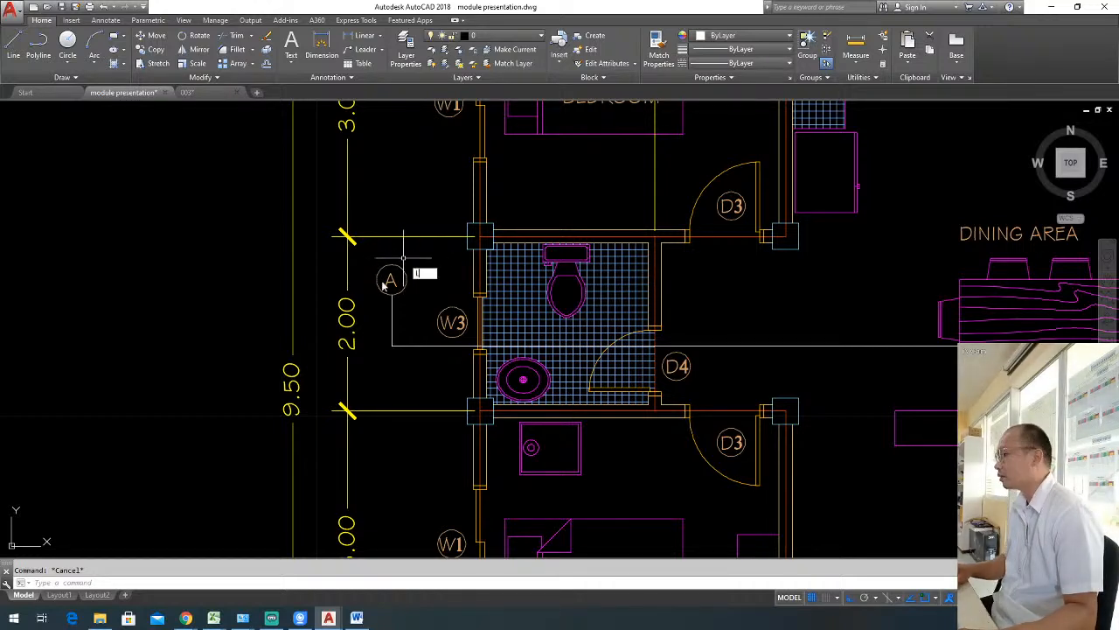
pyautogui.press('Return')
pyautogui.scroll(2, 382, 279)
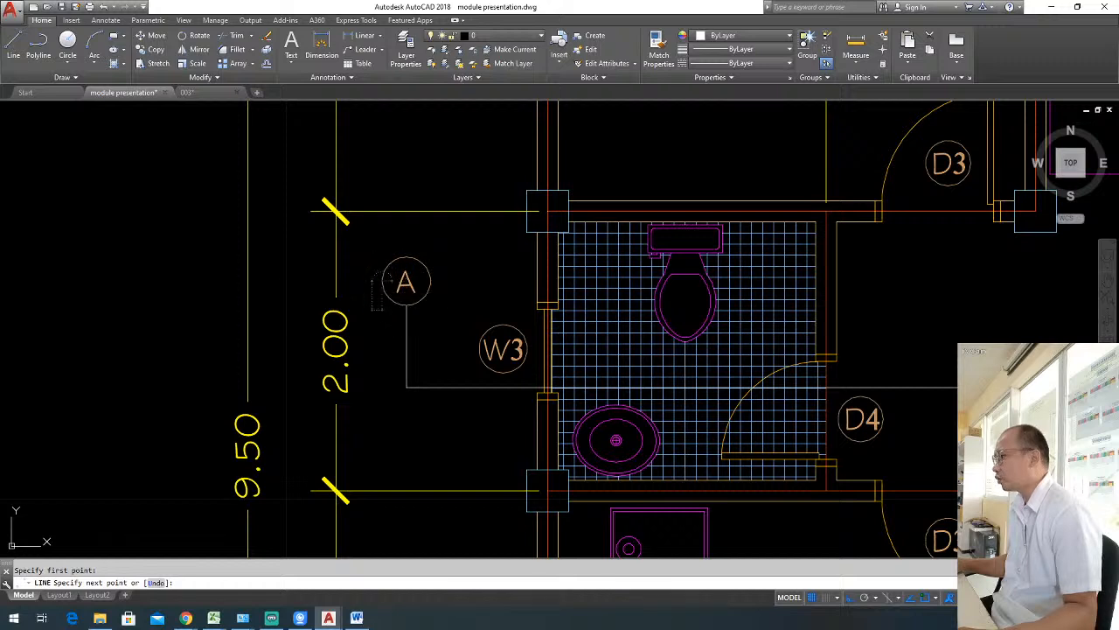
pyautogui.click(405, 257)
pyautogui.click(406, 244)
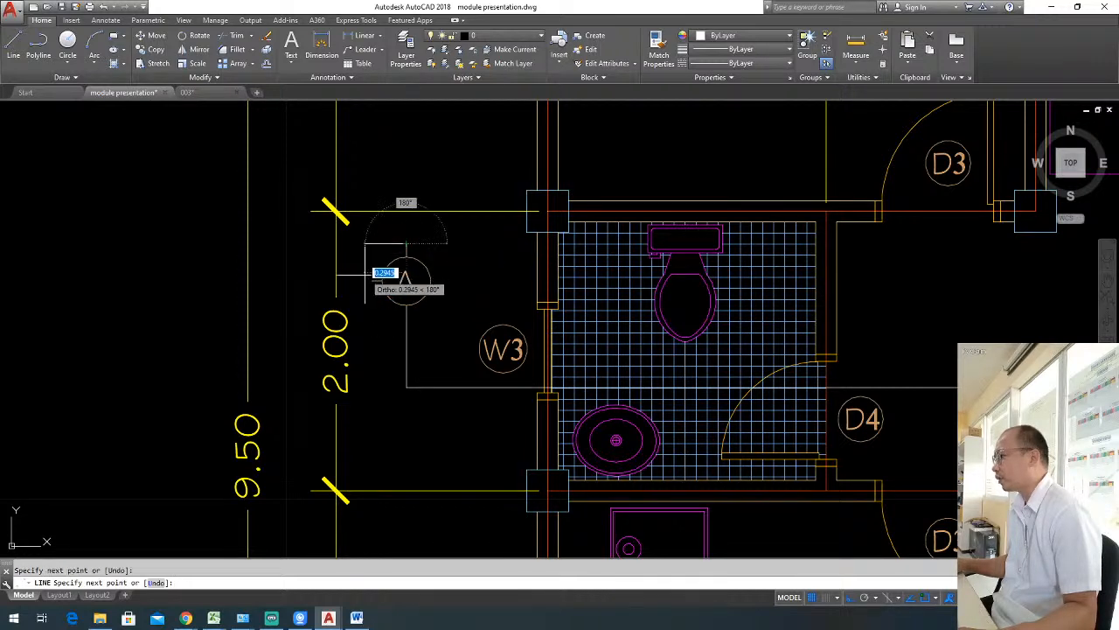
pyautogui.click(373, 280)
pyautogui.press('Return')
# Mirror the half arrowhead about the vertical axis through its tip, keeping the original lines.
pyautogui.click(379, 288)
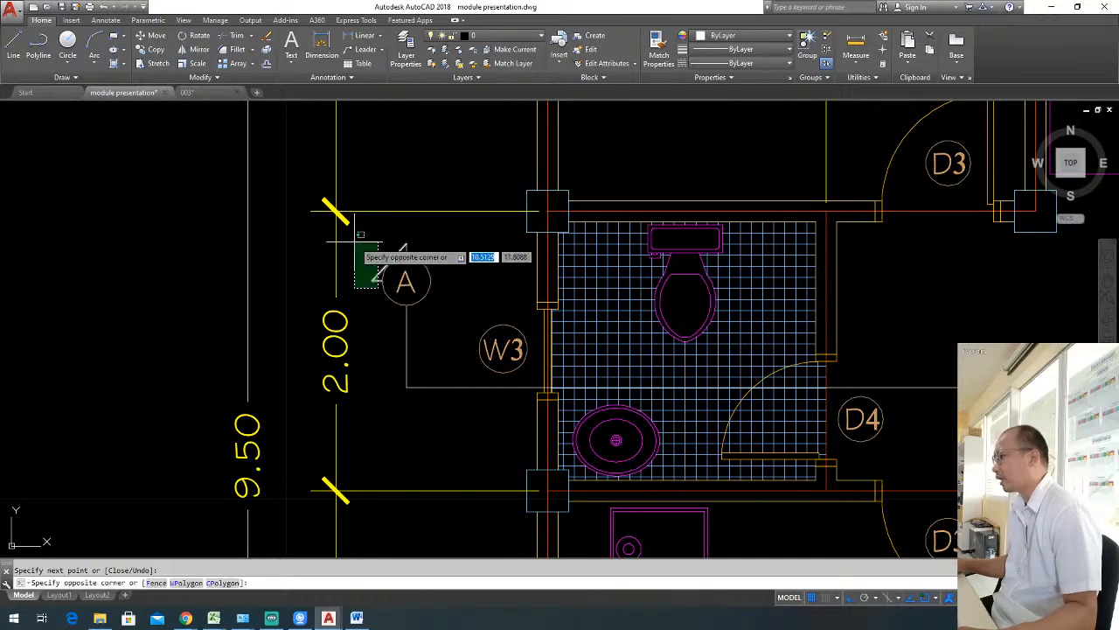
pyautogui.click(353, 241)
pyautogui.click(423, 247)
pyautogui.click(407, 246)
pyautogui.write('mi')
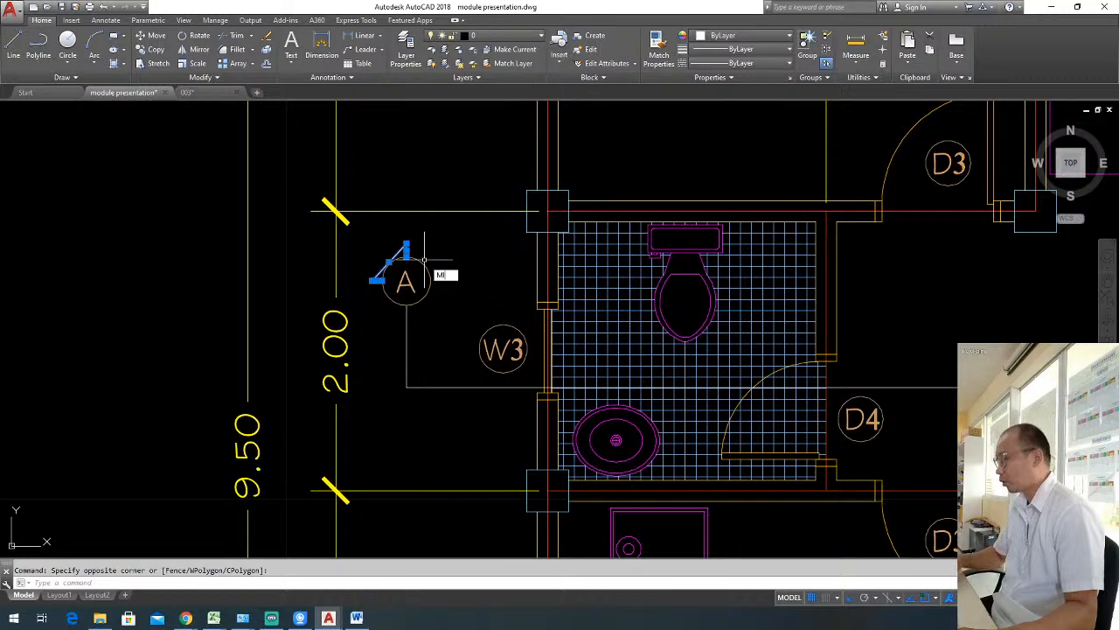
pyautogui.press('Return')
pyautogui.click(406, 245)
pyautogui.click(407, 180)
pyautogui.press('Return')
pyautogui.press('Escape')
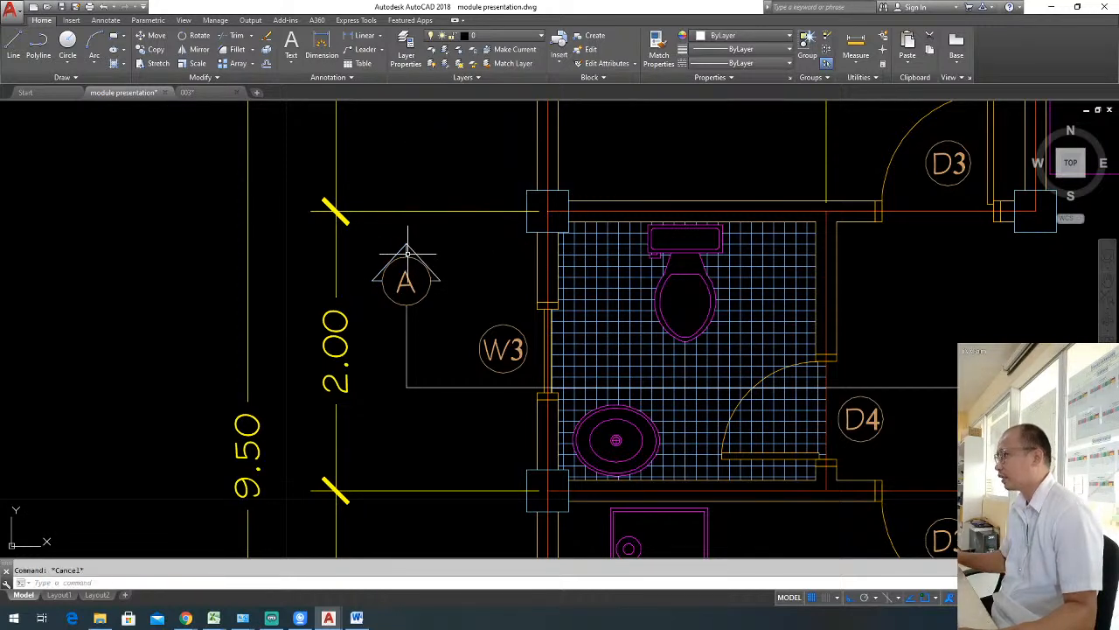
# Erase the short vertical line between the arrowhead's tip and the marker circle.
pyautogui.scroll(2, 410, 252)
pyautogui.click(408, 251)
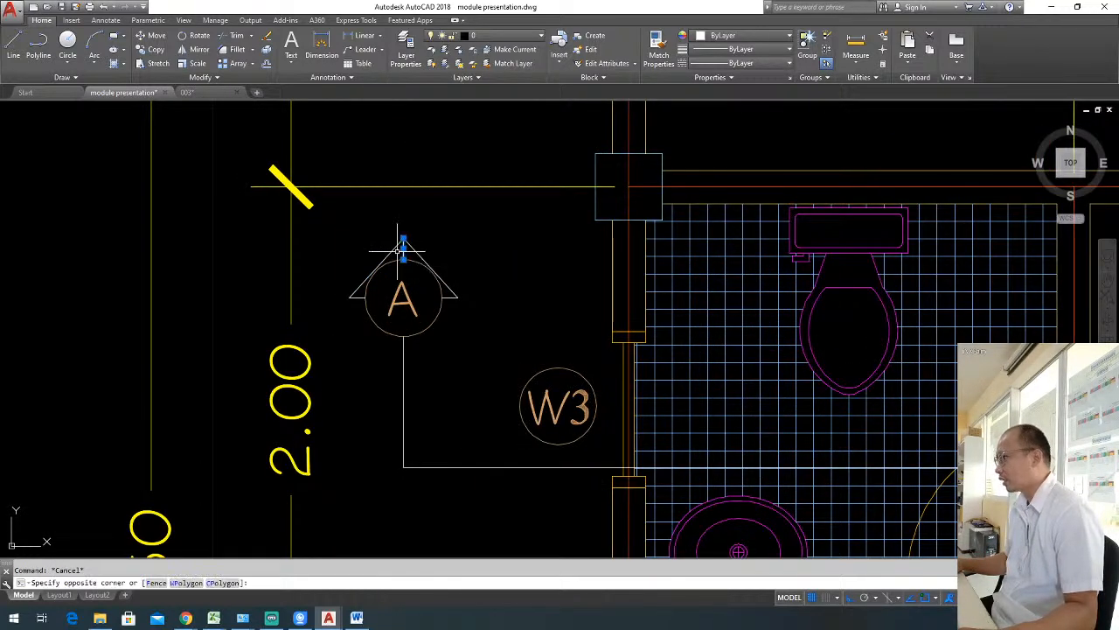
pyautogui.click(398, 249)
pyautogui.write('e')
pyautogui.press('Return')
# Fill the arrowhead area around the marker circle with a SOLID hatch.
pyautogui.write('h')
pyautogui.press('Return')
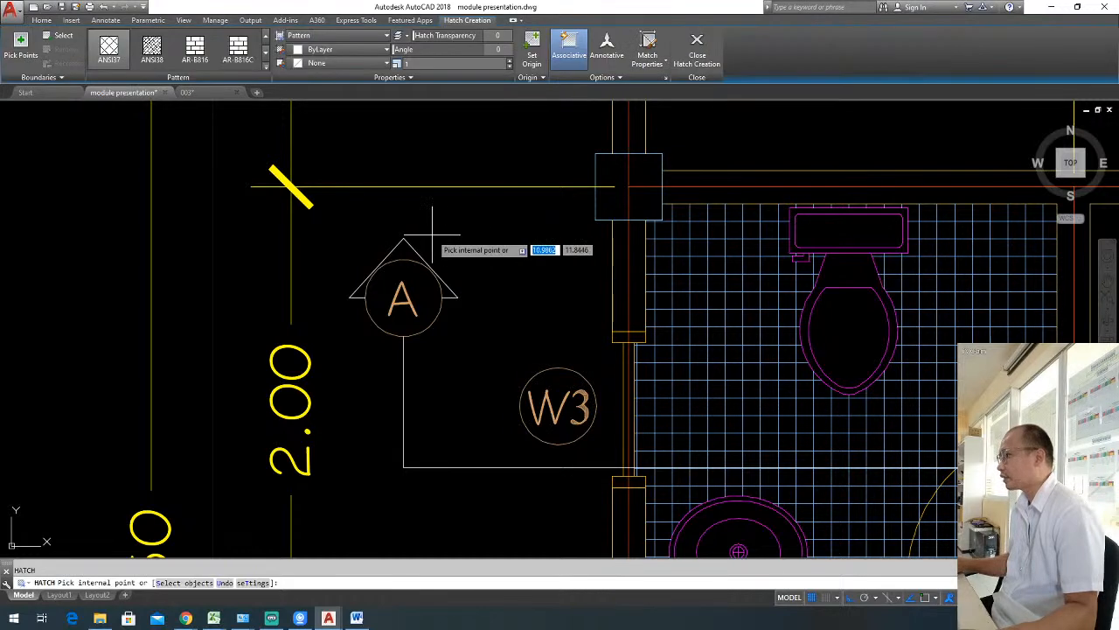
pyautogui.click(267, 36)
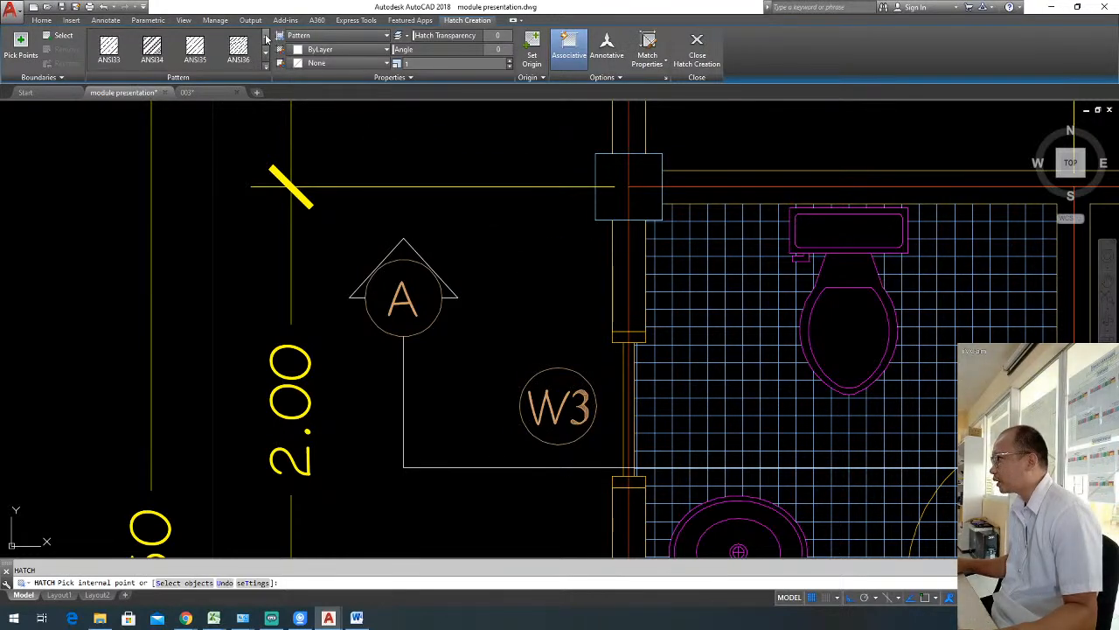
pyautogui.click(267, 36)
pyautogui.click(110, 53)
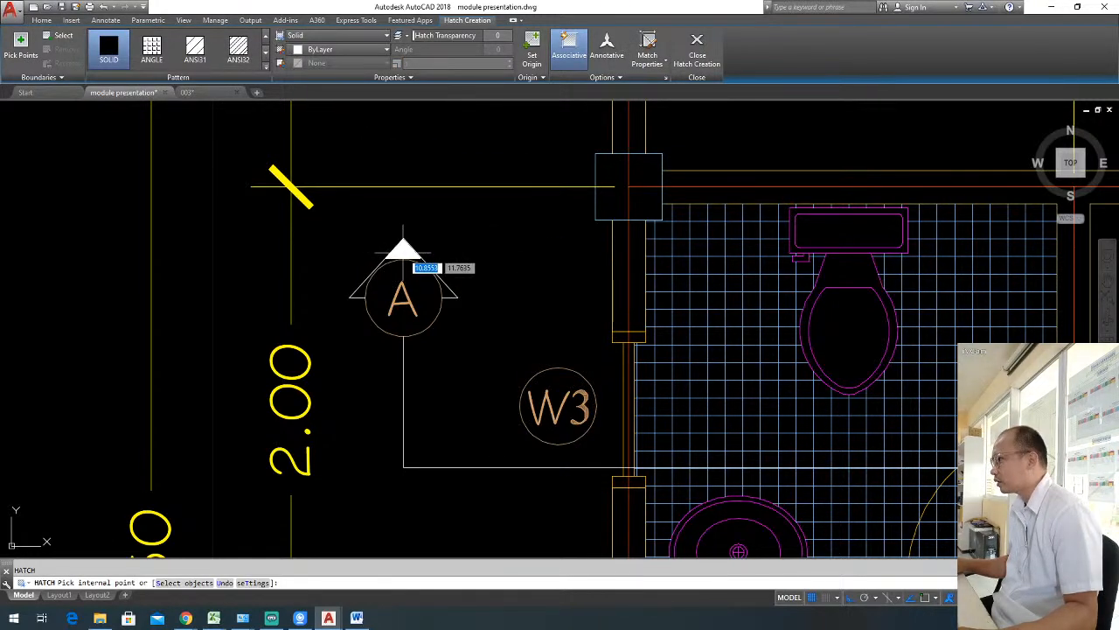
pyautogui.press('Return')
pyautogui.press('Escape')
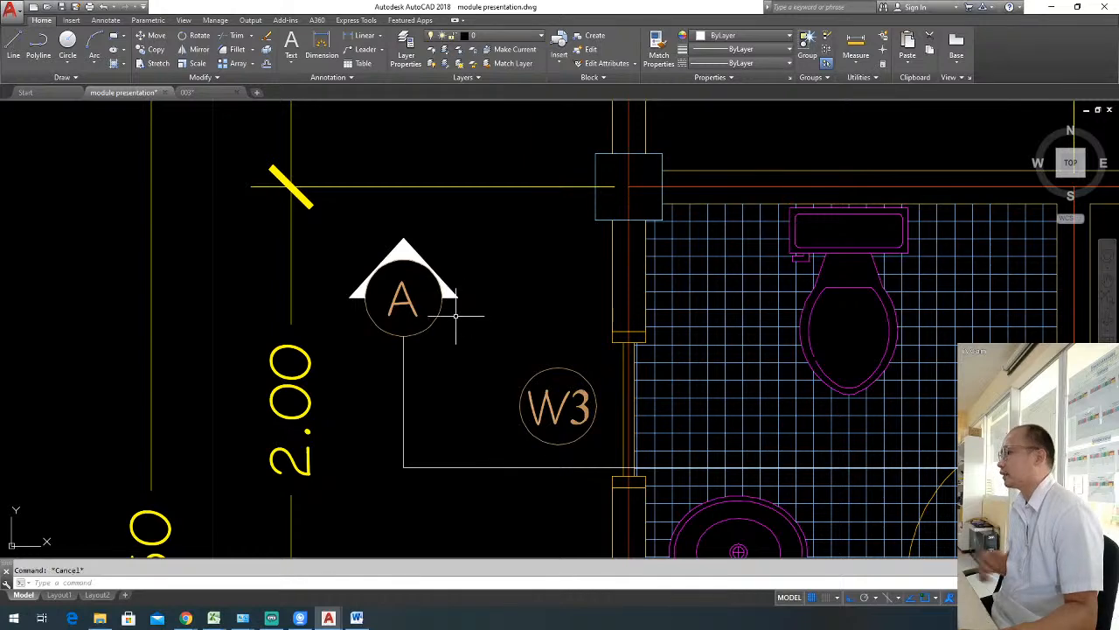
# Match the marker's circle and letter A to the properties of the section line.
pyautogui.scroll(-3, 430, 319)
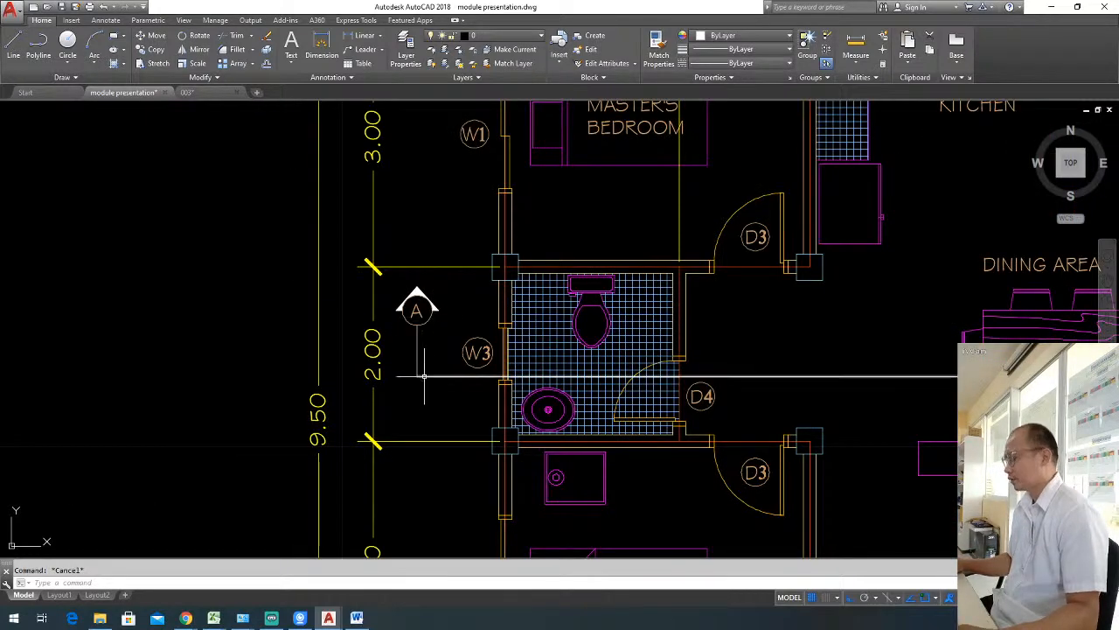
pyautogui.write('ma')
pyautogui.press('Return')
pyautogui.scroll(2, 417, 363)
pyautogui.click(418, 329)
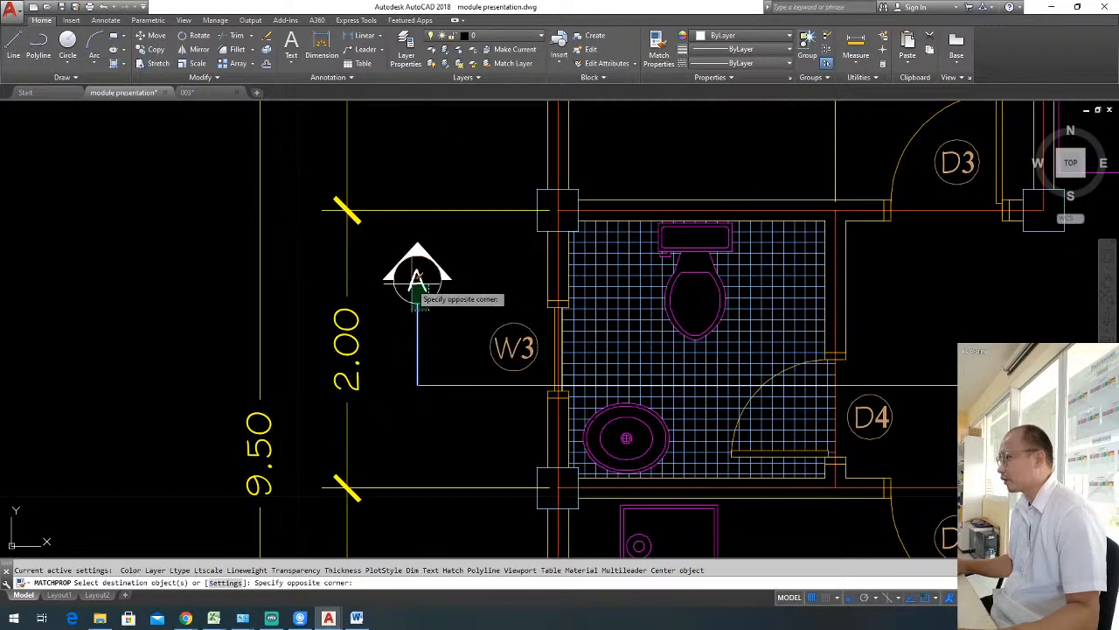
pyautogui.press('Escape')
# Copy the A marker with its vertical line from the section line's left end to its right end.
pyautogui.scroll(-2, 433, 324)
pyautogui.moveTo(467, 347); pyautogui.dragTo(420, 336, button='middle')
pyautogui.click(409, 311)
pyautogui.click(362, 251)
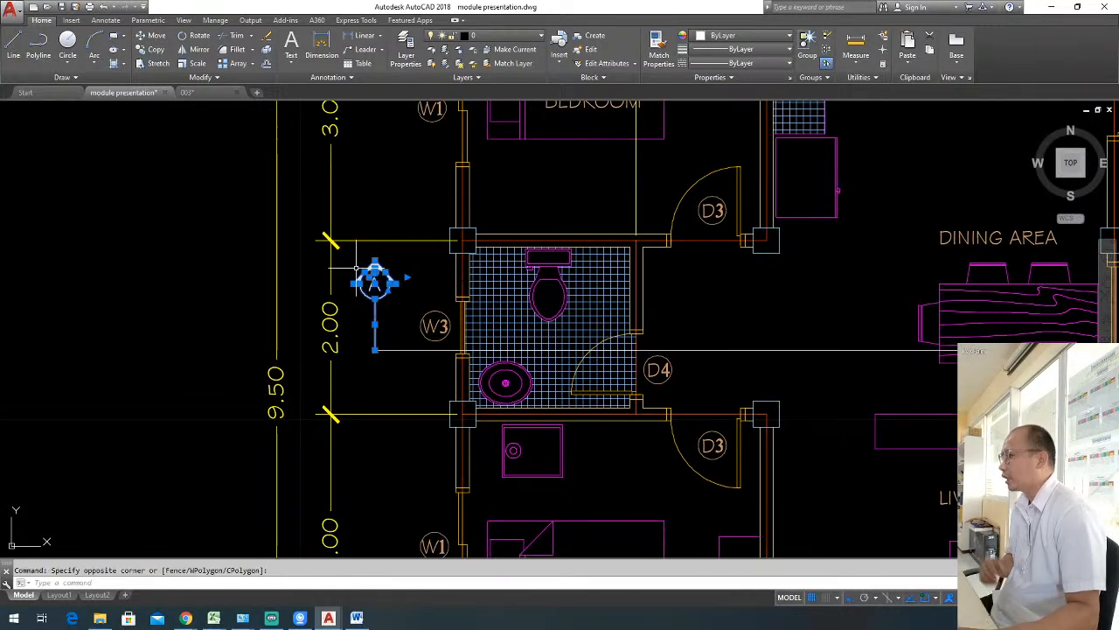
pyautogui.write('co')
pyautogui.press('Return')
pyautogui.click(367, 354)
pyautogui.scroll(-5, 376, 354)
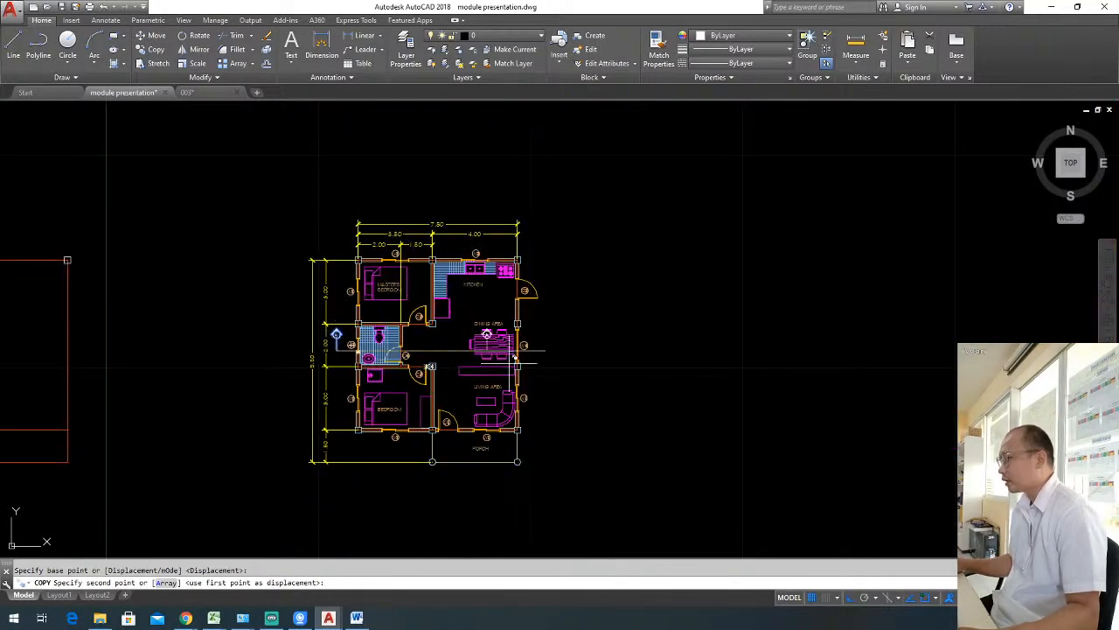
pyautogui.scroll(5, 341, 350)
pyautogui.click(521, 335)
pyautogui.press('Escape')
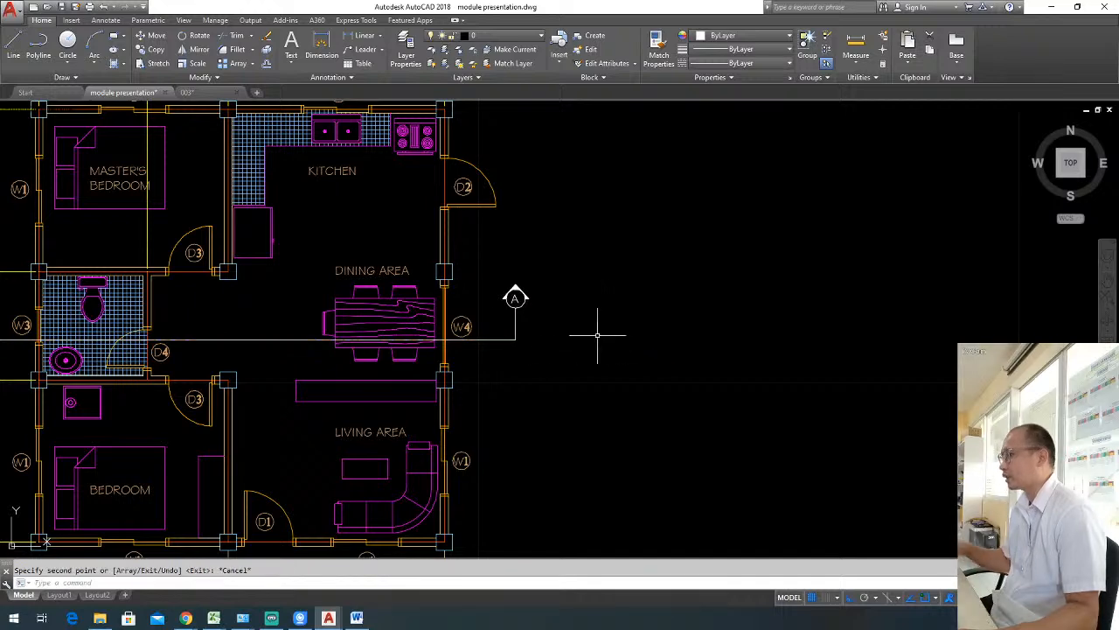
# Move the left A marker with its vertical line straight up beside the plan's upper dimensions.
pyautogui.moveTo(507, 362); pyautogui.dragTo(752, 357, button='middle')
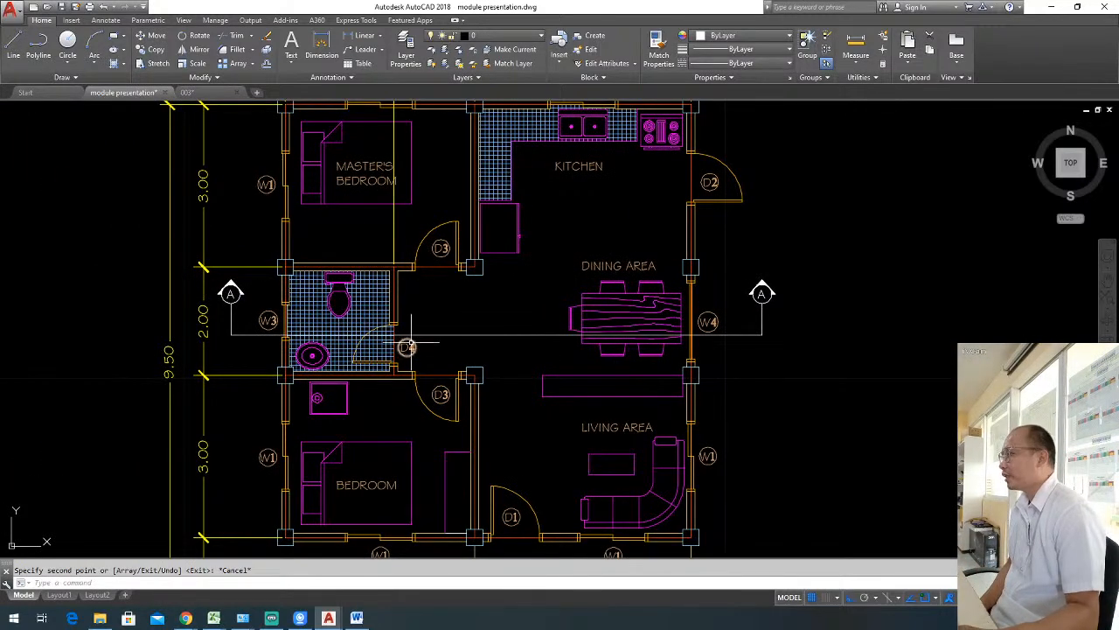
pyautogui.moveTo(238, 317); pyautogui.dragTo(395, 373, button='middle')
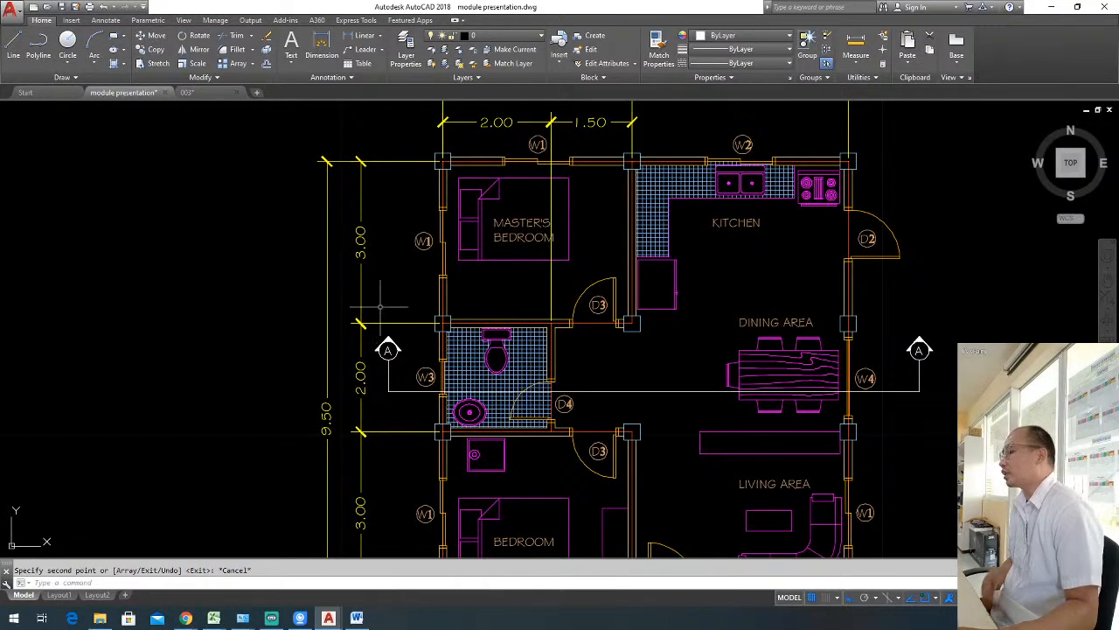
pyautogui.click(403, 364)
pyautogui.click(371, 340)
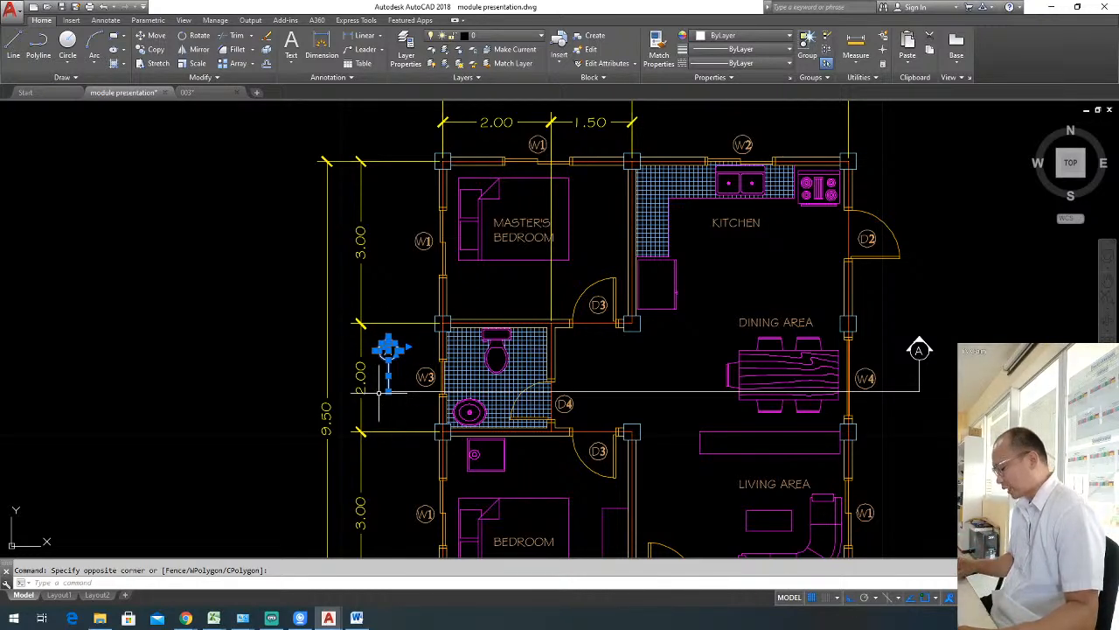
pyautogui.press('m')
pyautogui.press('Return')
pyautogui.click(385, 392)
pyautogui.click(258, 160)
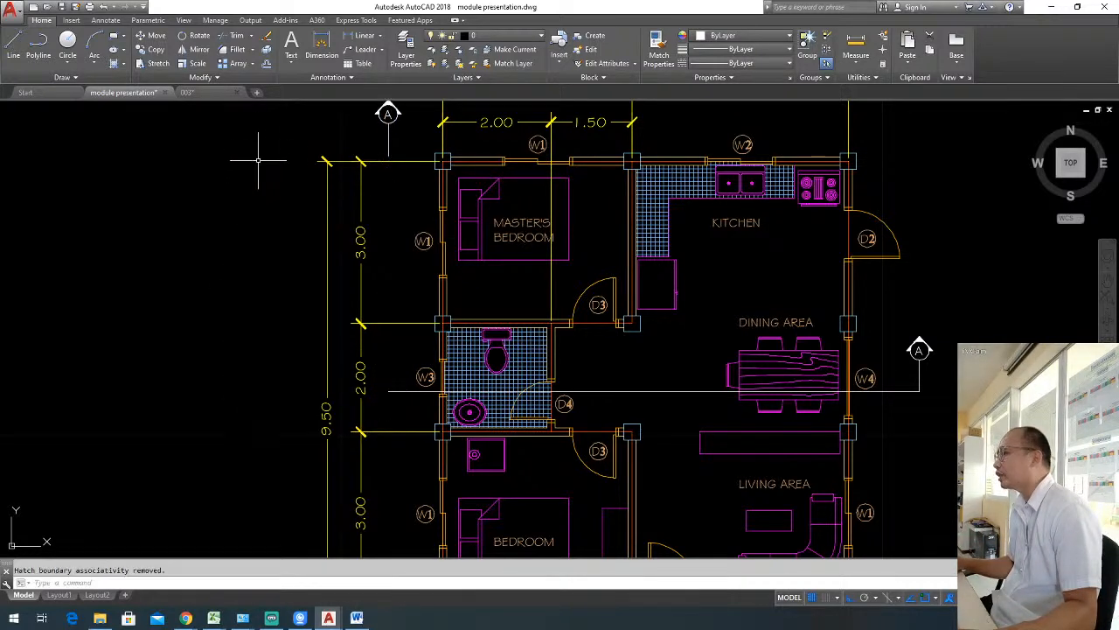
pyautogui.press('Escape')
# Stretch the left marker's vertical line down to the left end of the section line.
pyautogui.click(400, 168)
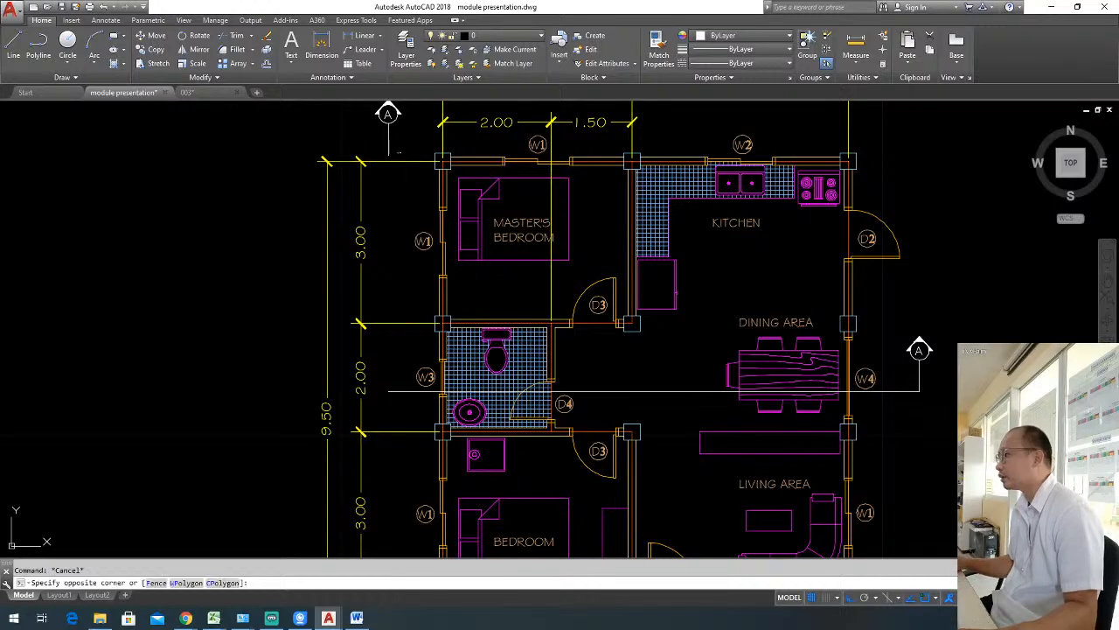
pyautogui.click(376, 146)
pyautogui.click(389, 156)
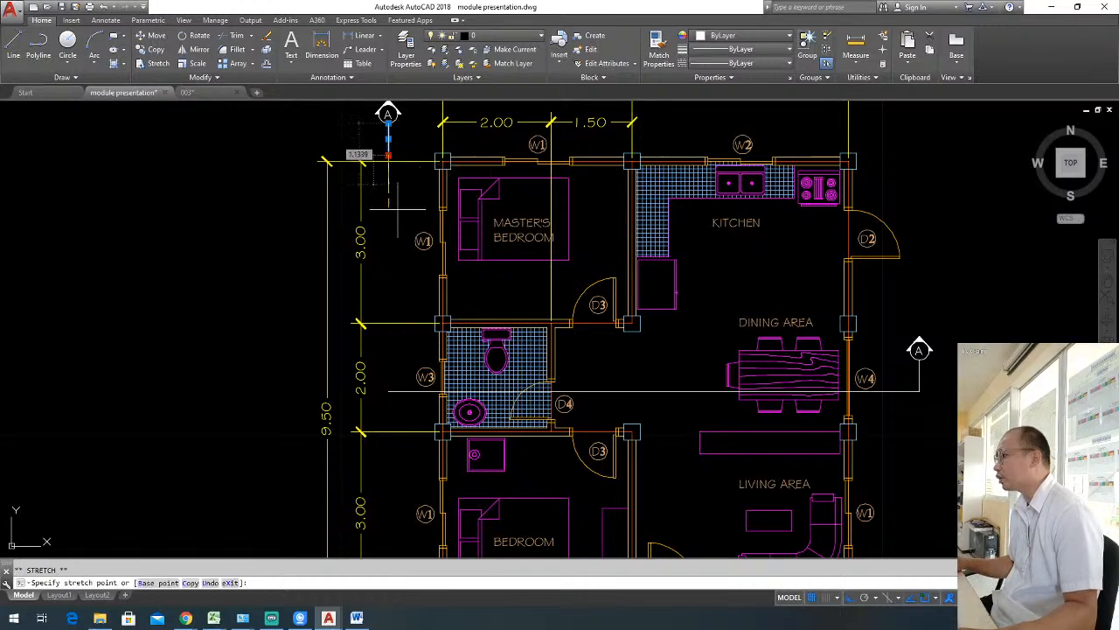
pyautogui.click(389, 391)
pyautogui.press('Escape')
# Move the right A marker with its vertical line straight up to the height of the left marker.
pyautogui.click(955, 350)
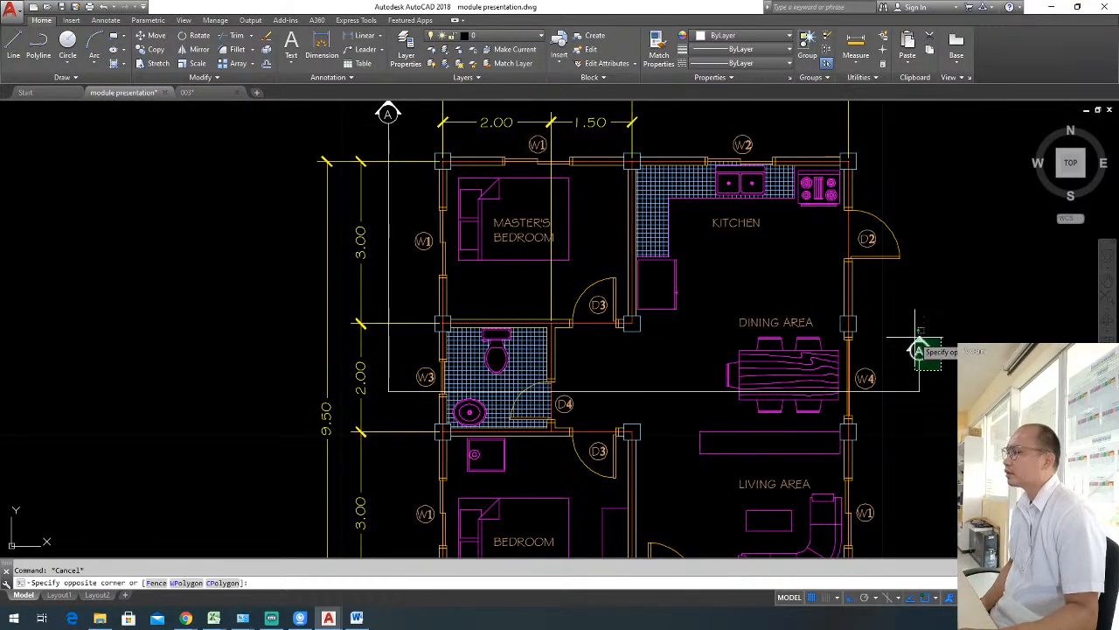
pyautogui.moveTo(961, 363); pyautogui.dragTo(827, 400, button='middle')
pyautogui.write('m')
pyautogui.press('Return')
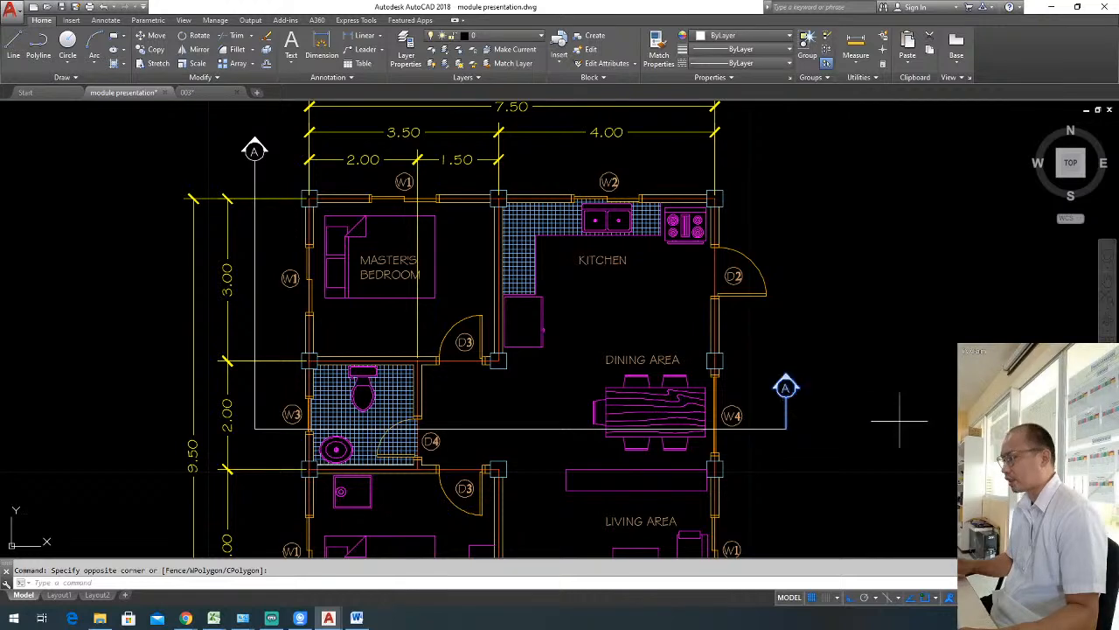
pyautogui.click(899, 420)
pyautogui.click(894, 173)
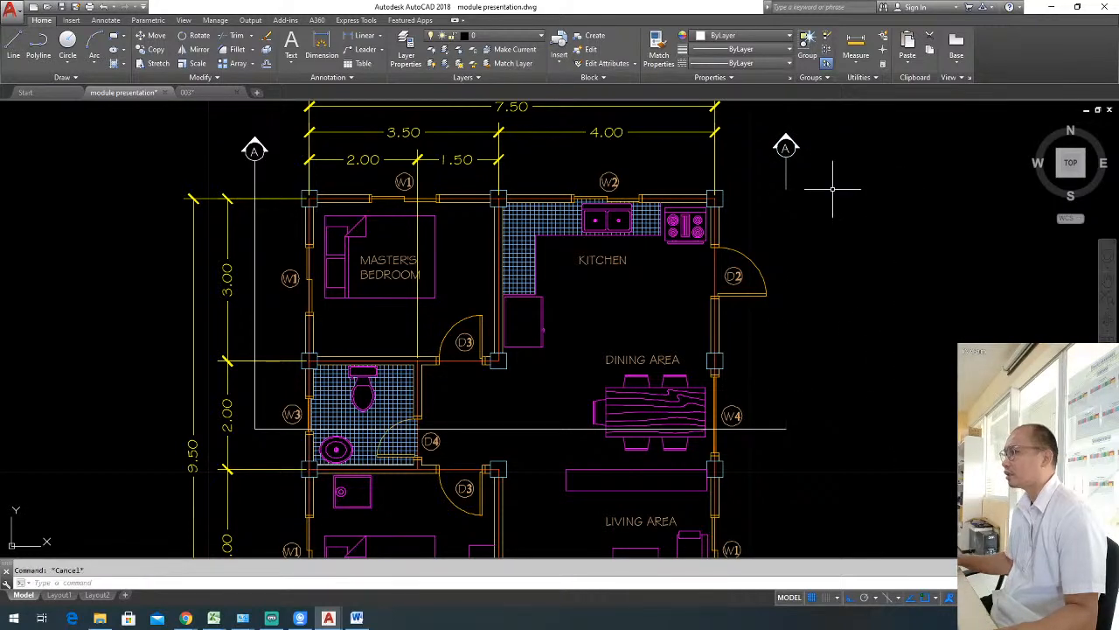
# Stretch the right marker's vertical line down to the right end of the section line.
pyautogui.click(792, 180)
pyautogui.click(786, 189)
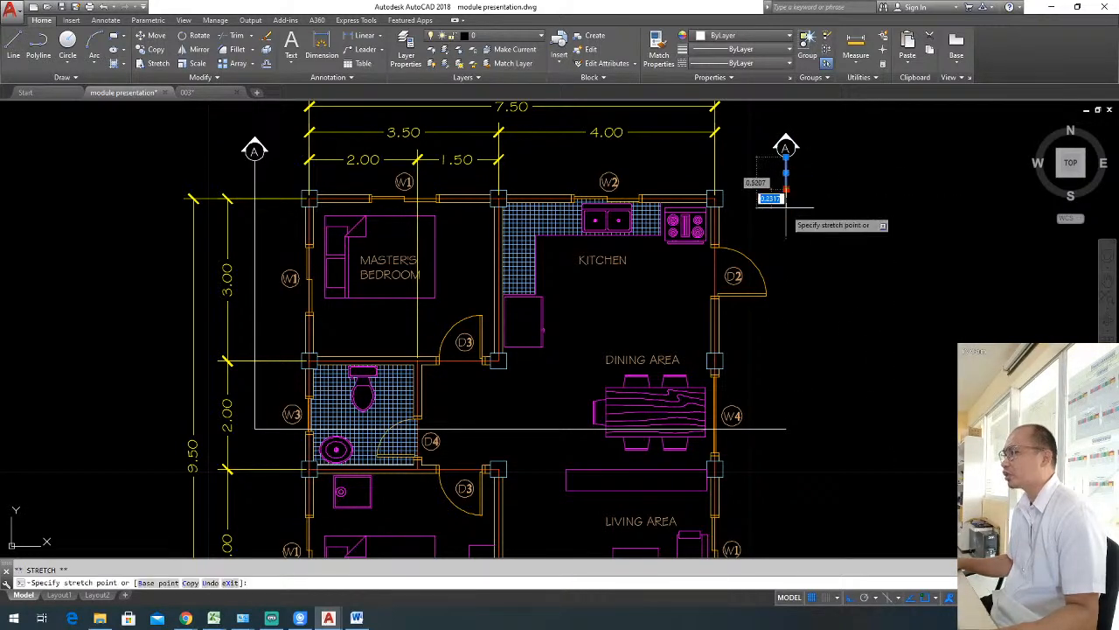
pyautogui.click(786, 429)
pyautogui.press('Escape')
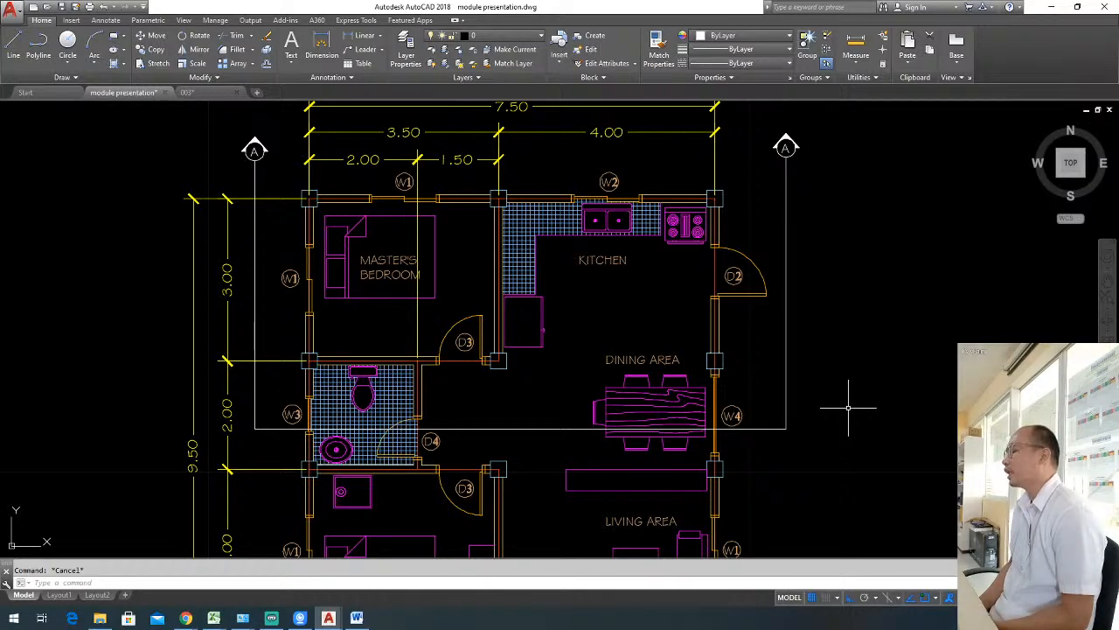
# Undo the moves and line stretches of both section markers.
pyautogui.hotkey('ctrl', 'z')
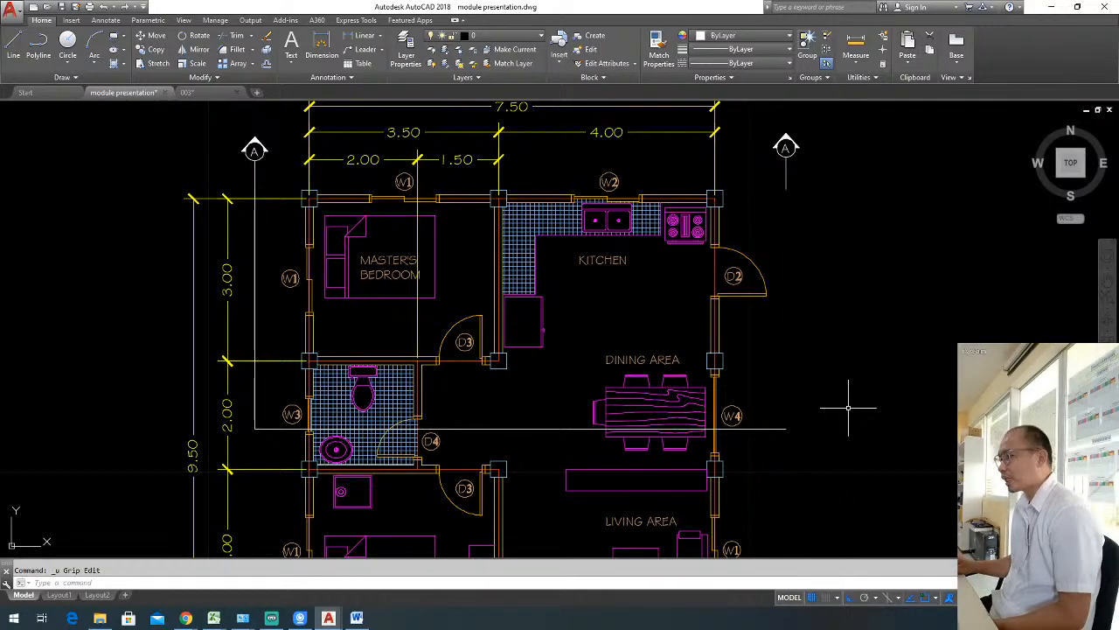
pyautogui.hotkey('ctrl', 'z')
pyautogui.hotkey('ctrl', 'z')
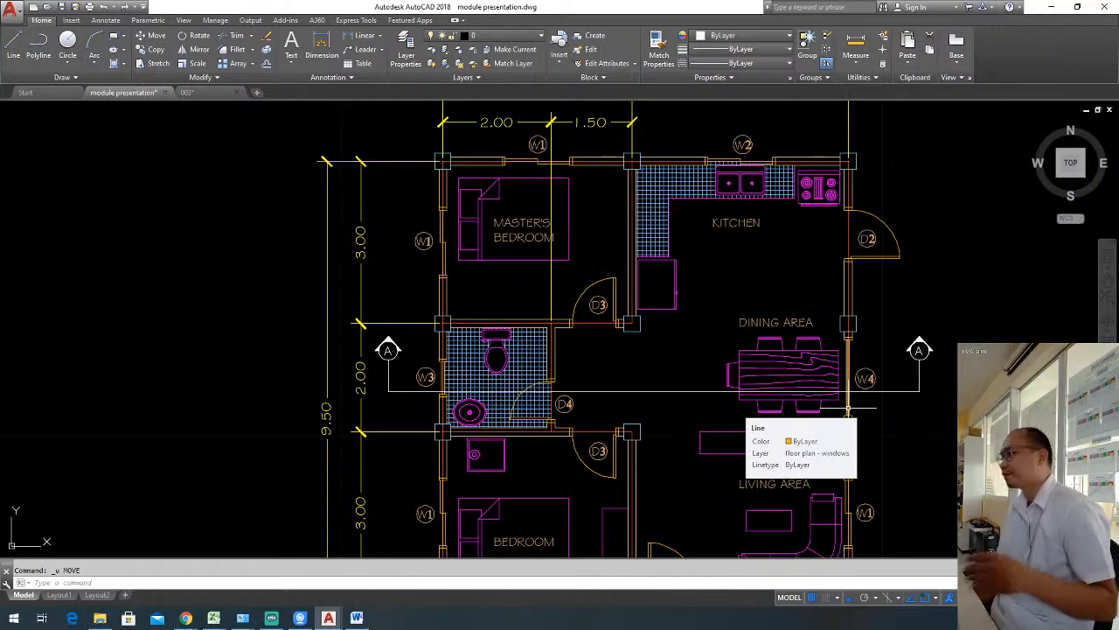
pyautogui.press('Escape')
# Draw a vertical section line from above the kitchen wall down through the living area and porch, ending just below the porch.
pyautogui.scroll(-3, 689, 395)
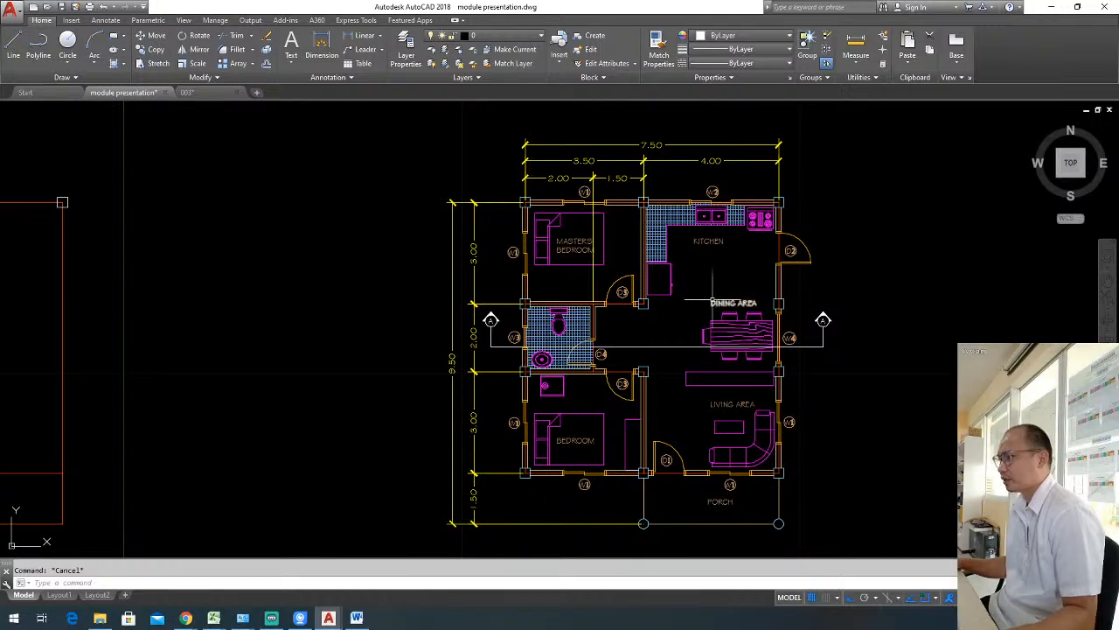
pyautogui.moveTo(838, 352); pyautogui.dragTo(809, 337, button='middle')
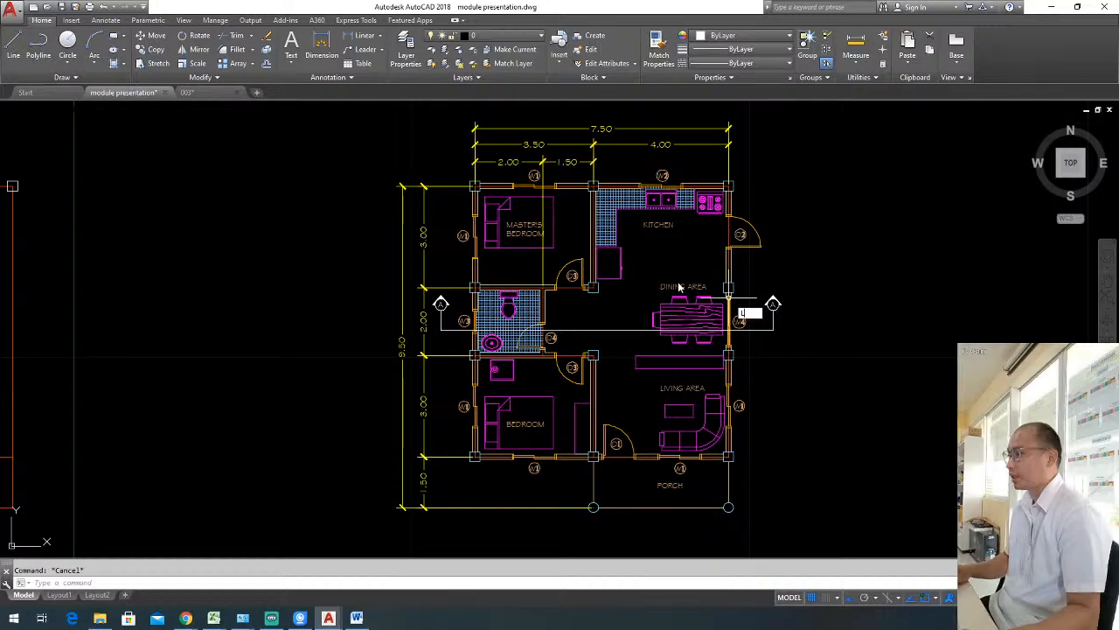
pyautogui.write('l')
pyautogui.press('Return')
pyautogui.scroll(2, 631, 169)
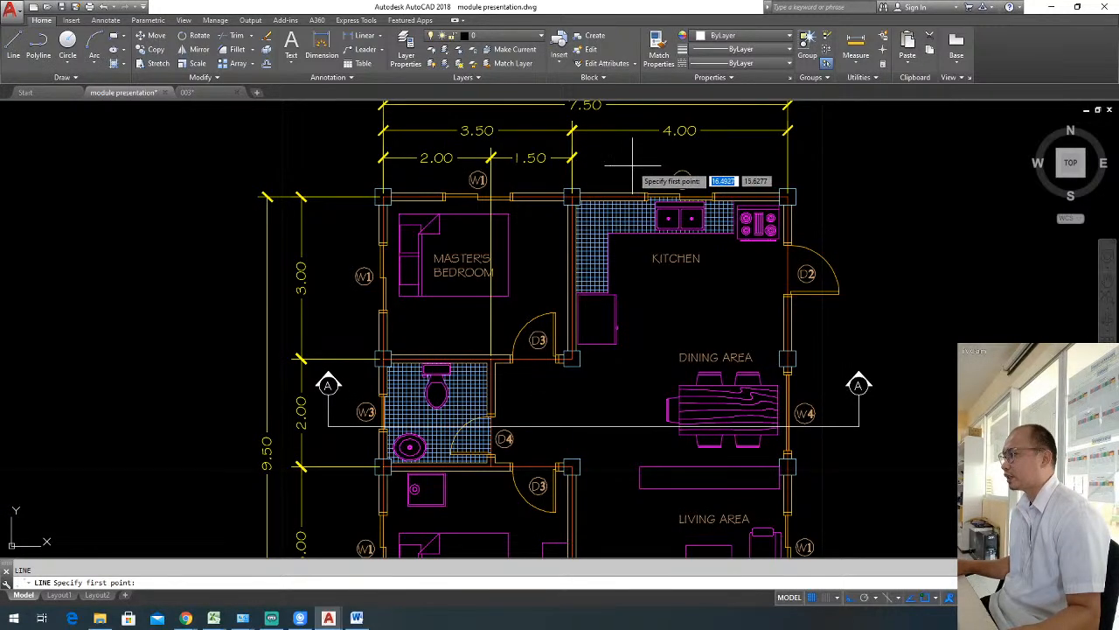
pyautogui.click(631, 170)
pyautogui.scroll(-2, 631, 297)
pyautogui.moveTo(644, 422); pyautogui.dragTo(625, 319, button='middle')
pyautogui.click(620, 481)
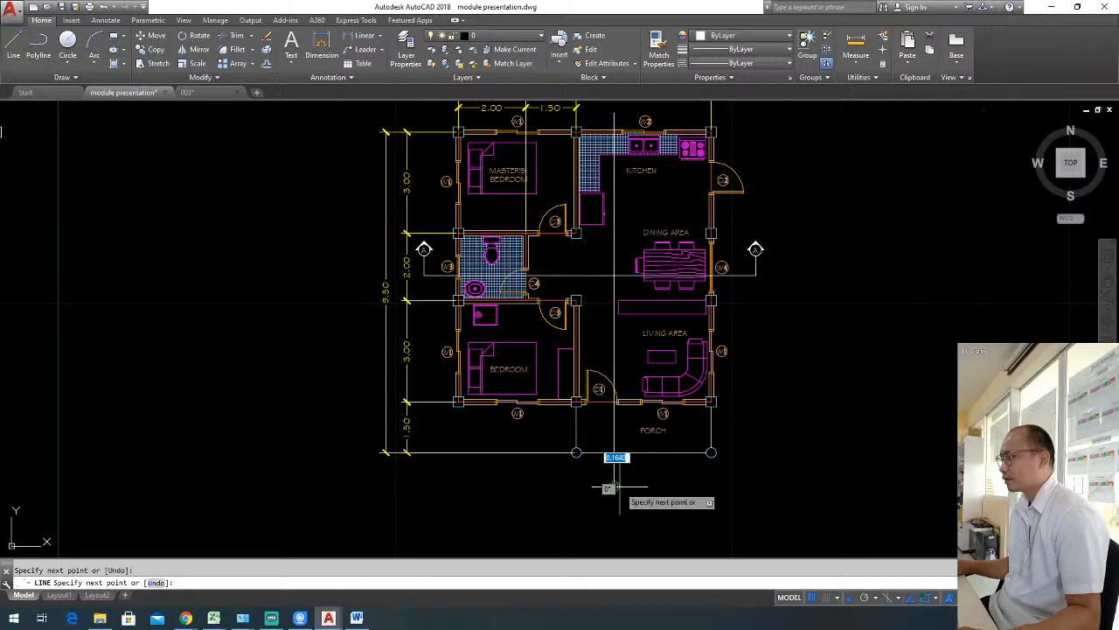
pyautogui.press('Escape')
pyautogui.moveTo(695, 412); pyautogui.dragTo(683, 457, button='middle')
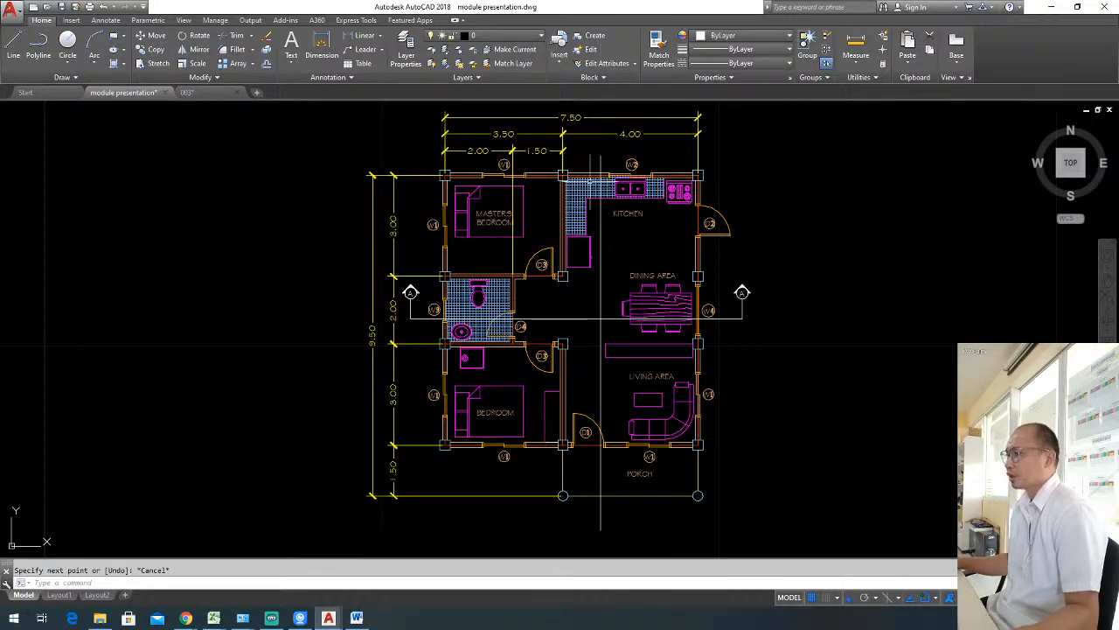
pyautogui.moveTo(736, 262); pyautogui.dragTo(775, 306)
pyautogui.click(789, 317)
pyautogui.press('Escape')
pyautogui.click(726, 271)
pyautogui.press('Escape')
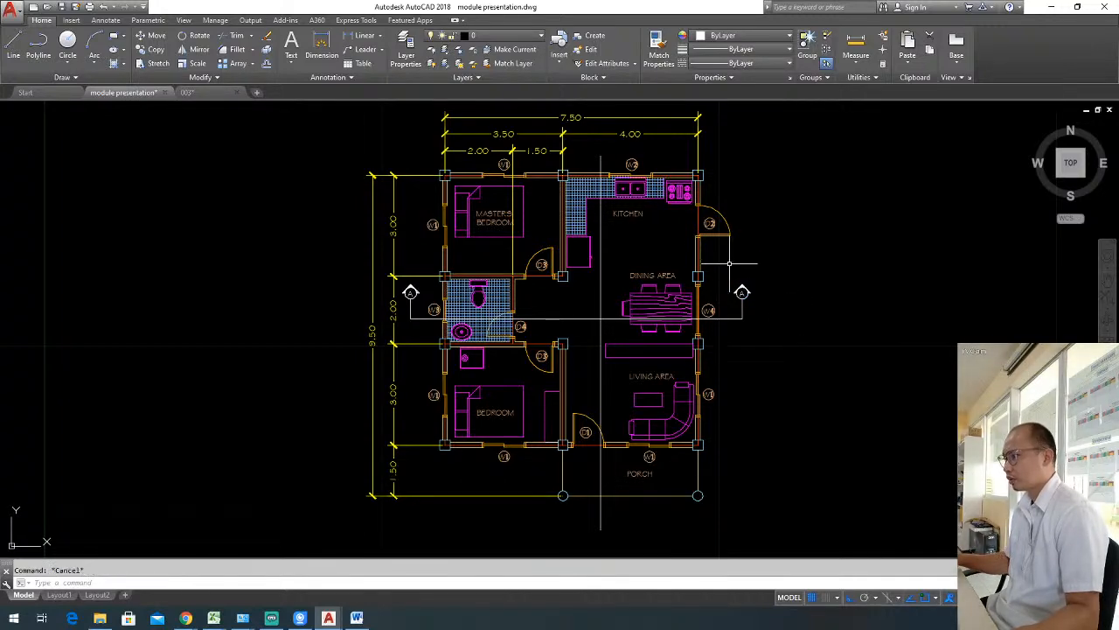
# Copy the right A marker with its vertical line into the empty area to its right and erase the copy's letter.
pyautogui.scroll(3, 739, 280)
pyautogui.click(718, 243)
pyautogui.click(817, 372)
pyautogui.write('co')
pyautogui.press('Return')
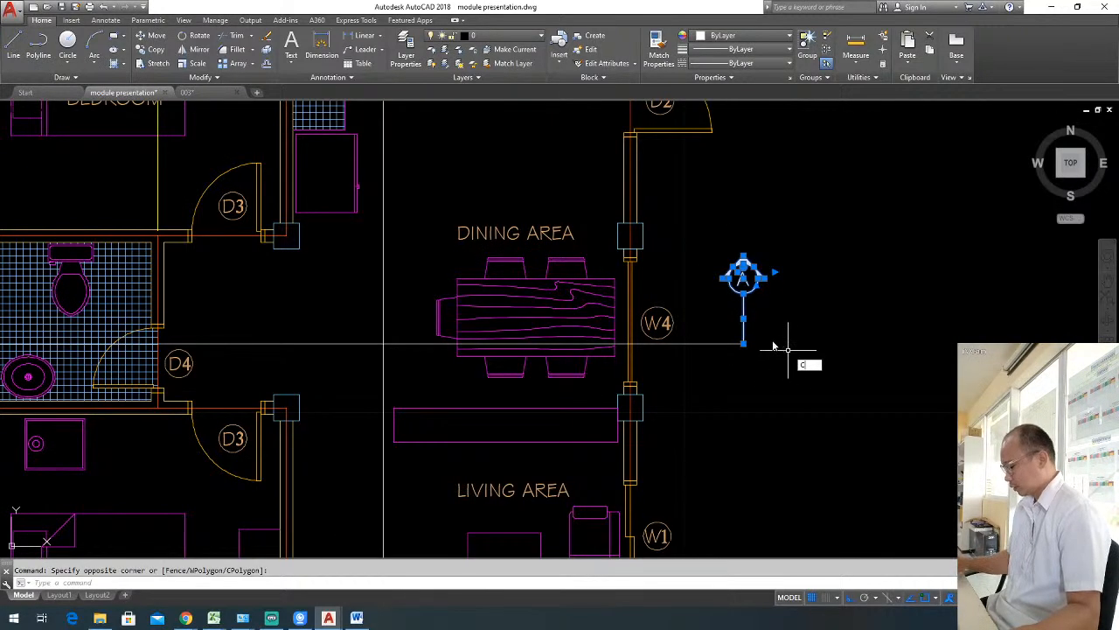
pyautogui.click(763, 345)
pyautogui.click(901, 278)
pyautogui.press('Escape')
pyautogui.click(854, 225)
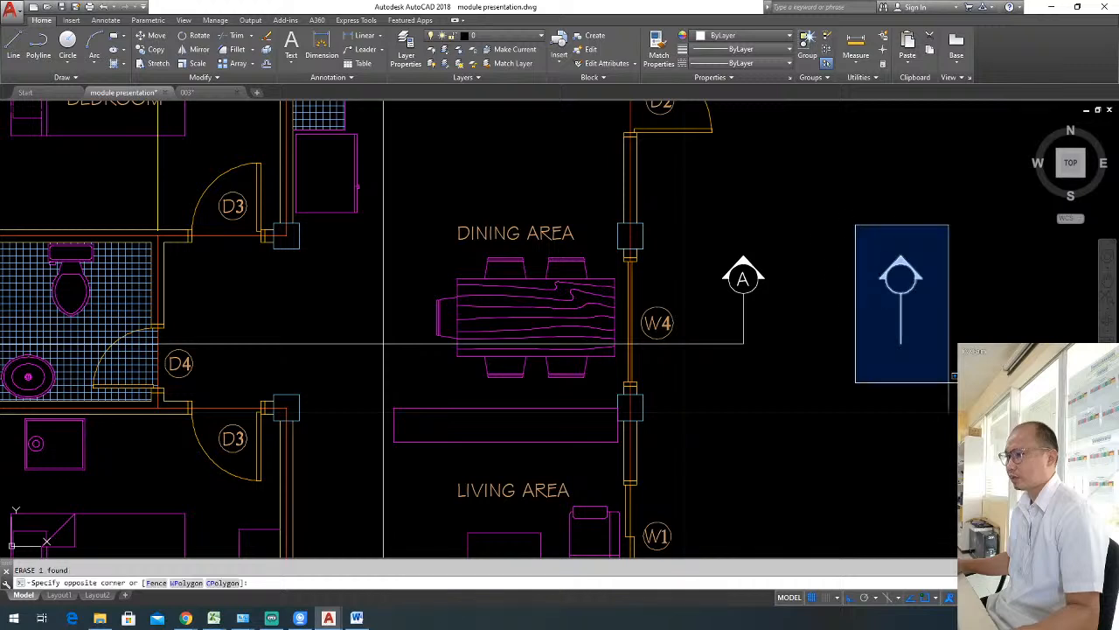
pyautogui.click(953, 388)
pyautogui.press('Escape')
# Rotate the copied marker 90° clockwise about the lower end of its line, so the arrow points right.
pyautogui.click(867, 238)
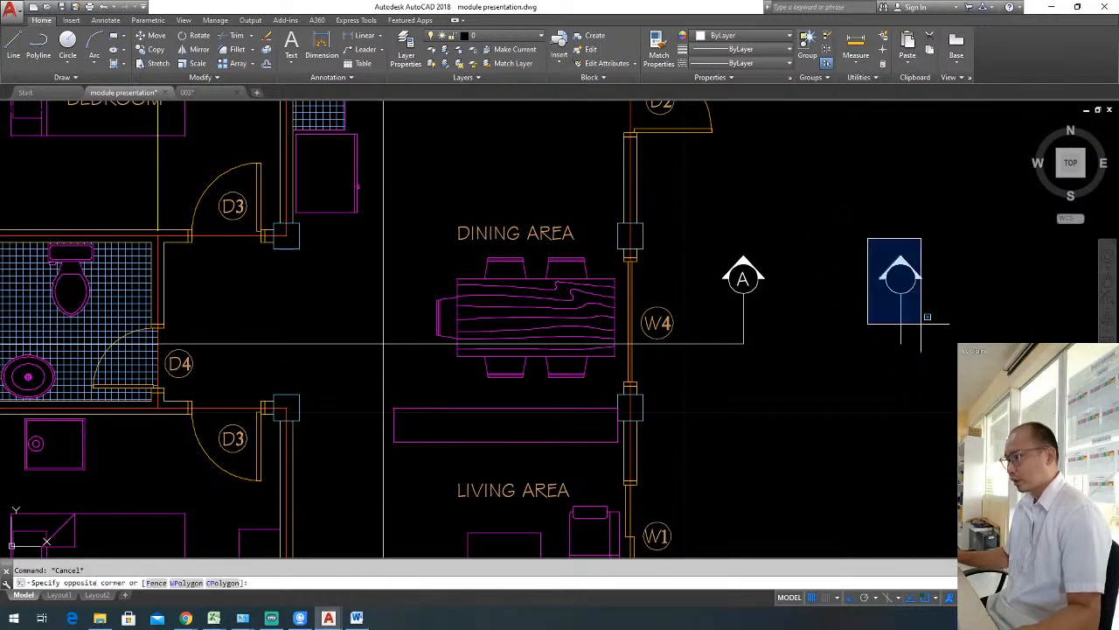
pyautogui.click(922, 326)
pyautogui.write('ro')
pyautogui.press('Return')
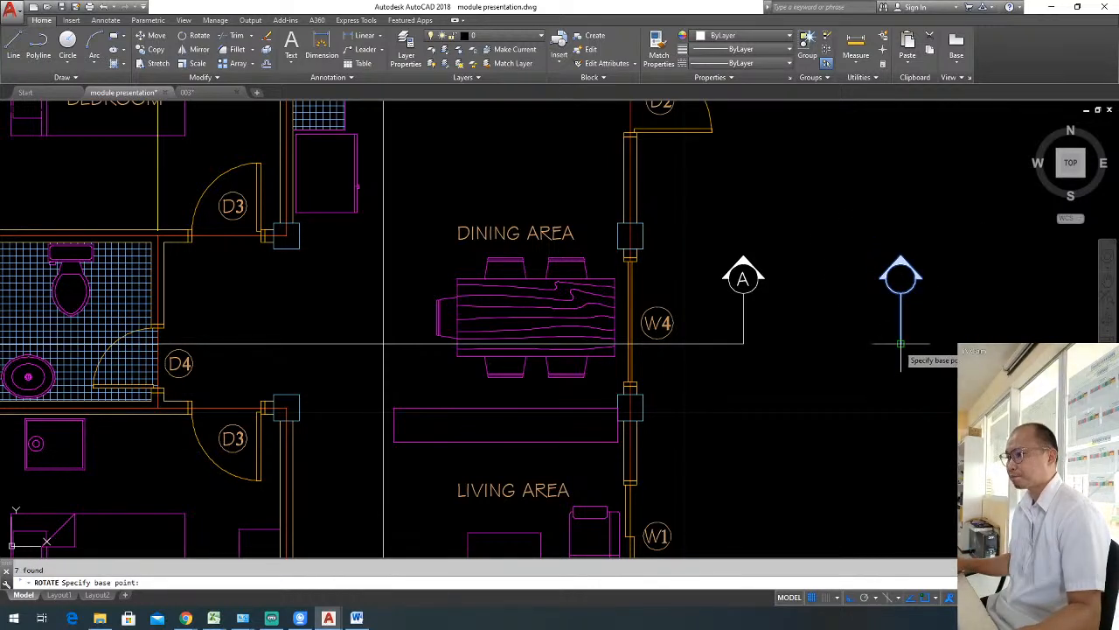
pyautogui.click(901, 344)
pyautogui.click(903, 386)
# Move the rotated marker by its line's free end to the upper end of the vertical section line.
pyautogui.click(864, 295)
pyautogui.click(1001, 396)
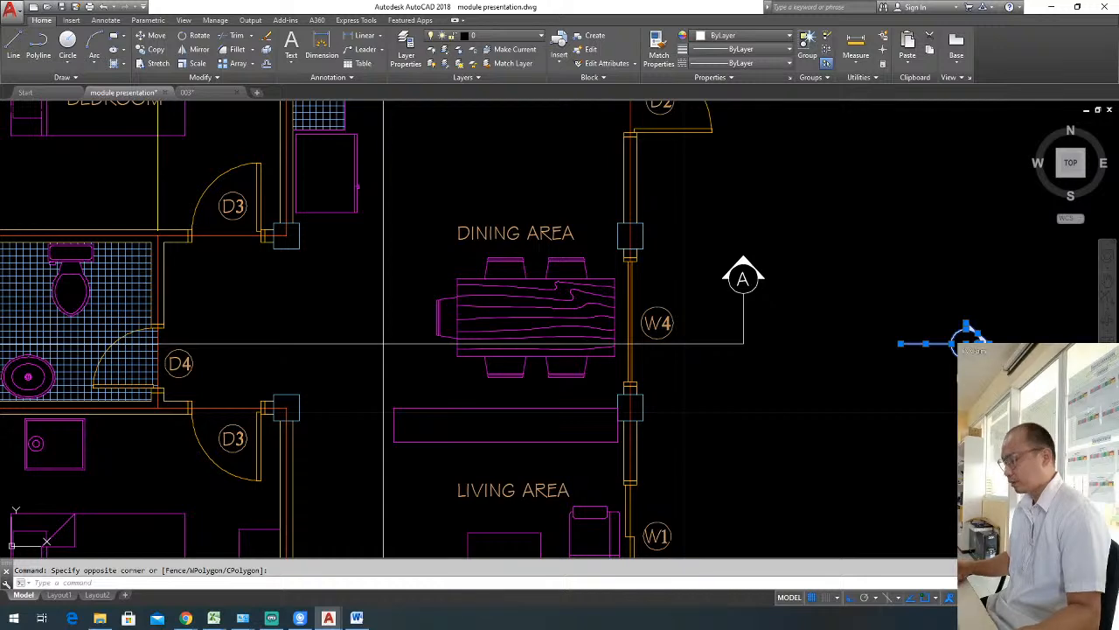
pyautogui.write('m')
pyautogui.press('Return')
pyautogui.click(900, 343)
pyautogui.scroll(-5, 910, 334)
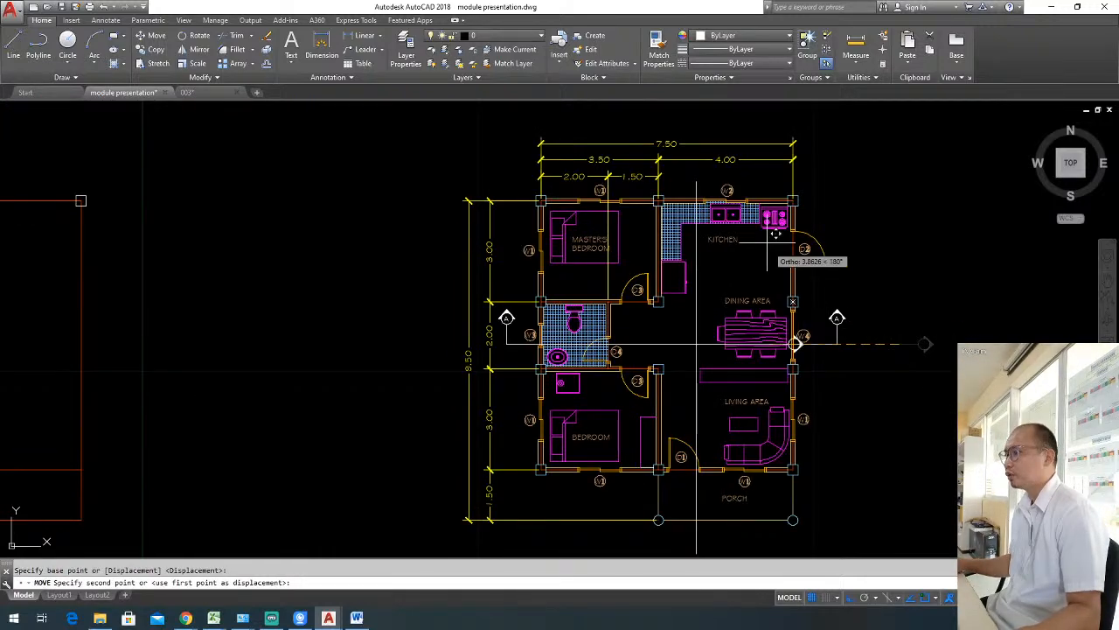
pyautogui.click(710, 177)
# Move the upper marker with its line slightly up, clear of the W2 tag, and extend the section line up to it.
pyautogui.scroll(6, 710, 178)
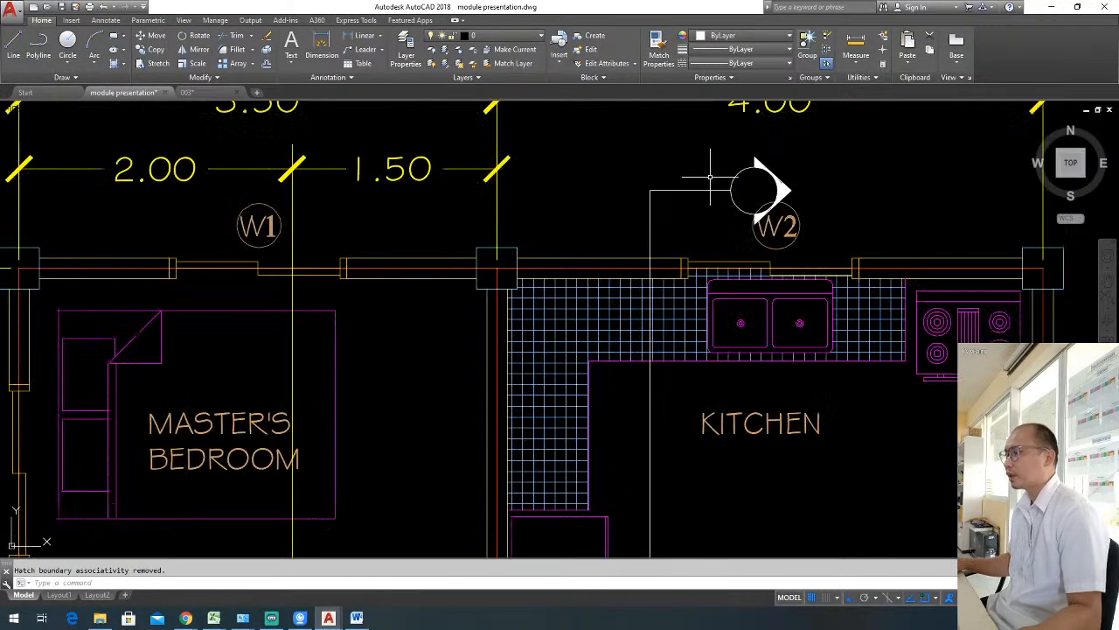
pyautogui.click(682, 137)
pyautogui.click(806, 223)
pyautogui.click(699, 146)
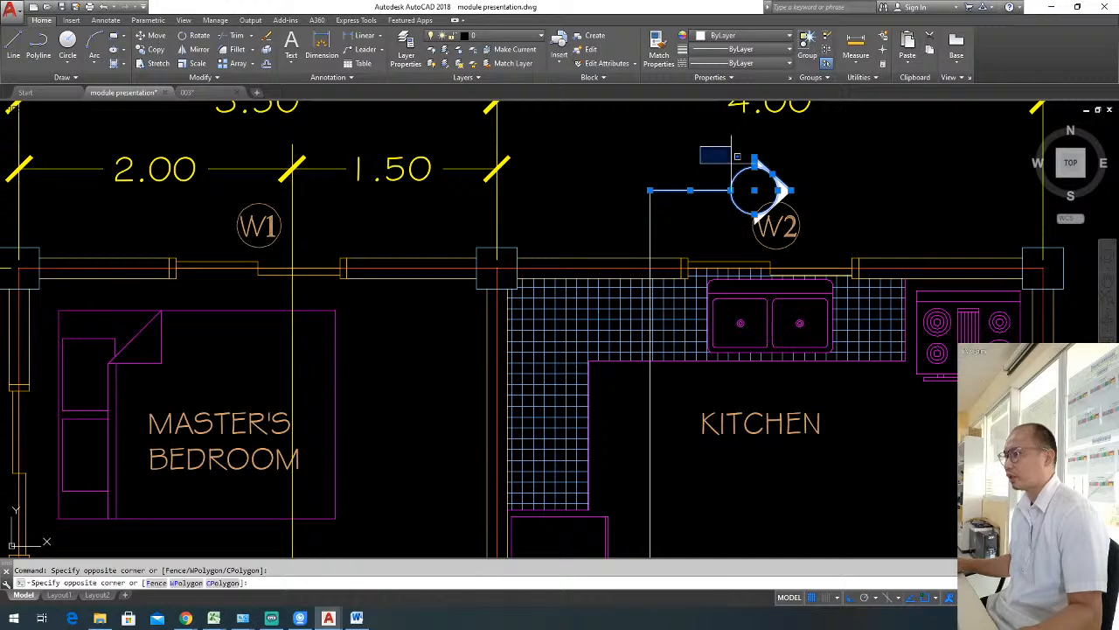
pyautogui.click(817, 230)
pyautogui.write('m')
pyautogui.press('space')
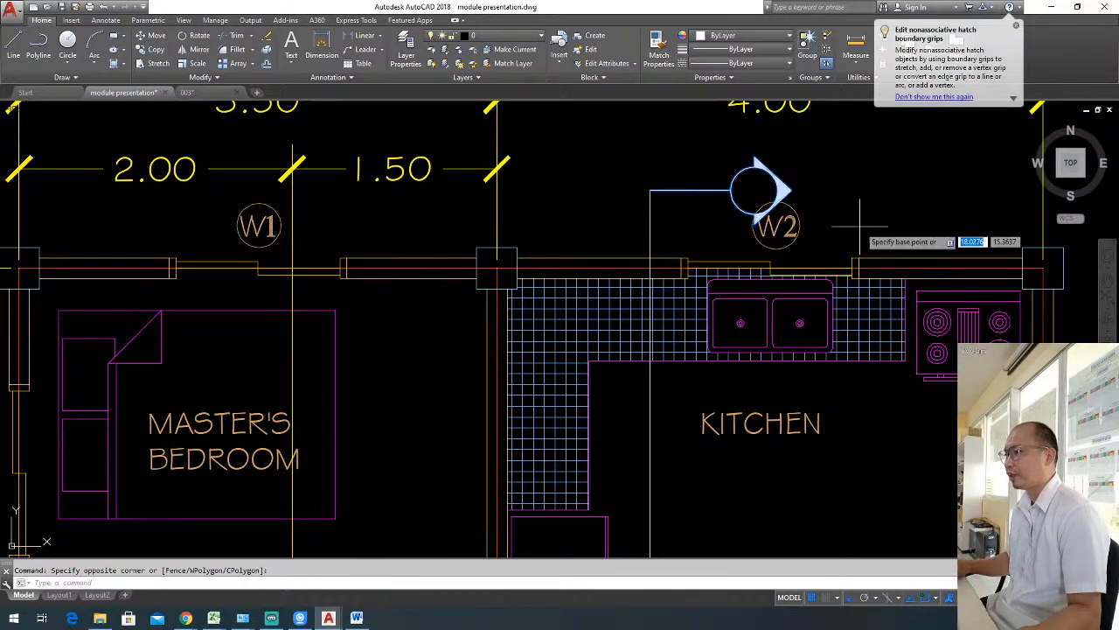
pyautogui.click(860, 219)
pyautogui.click(867, 196)
pyautogui.press('Escape')
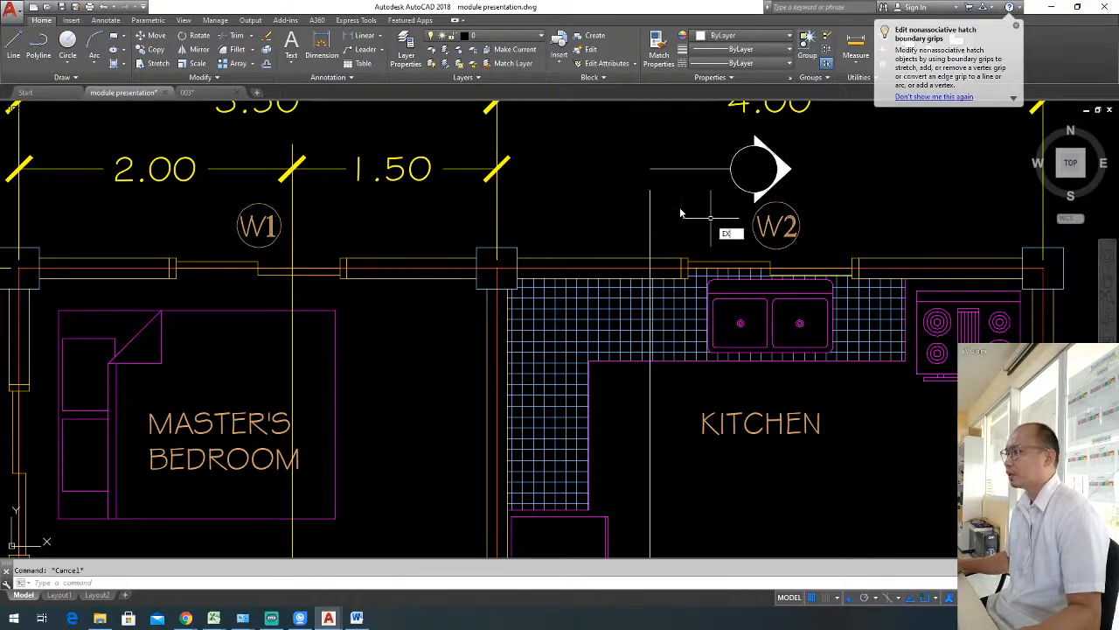
# Copy the upper marker with its line straight down to near the lower end of the vertical section line.
pyautogui.click(613, 119)
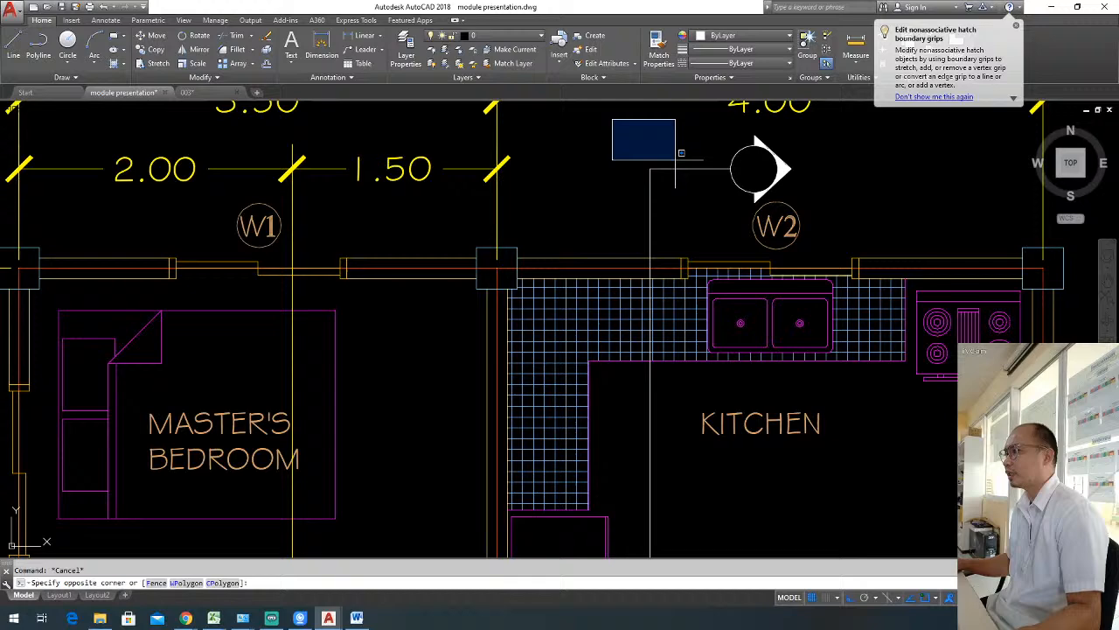
pyautogui.click(816, 212)
pyautogui.scroll(-4, 647, 157)
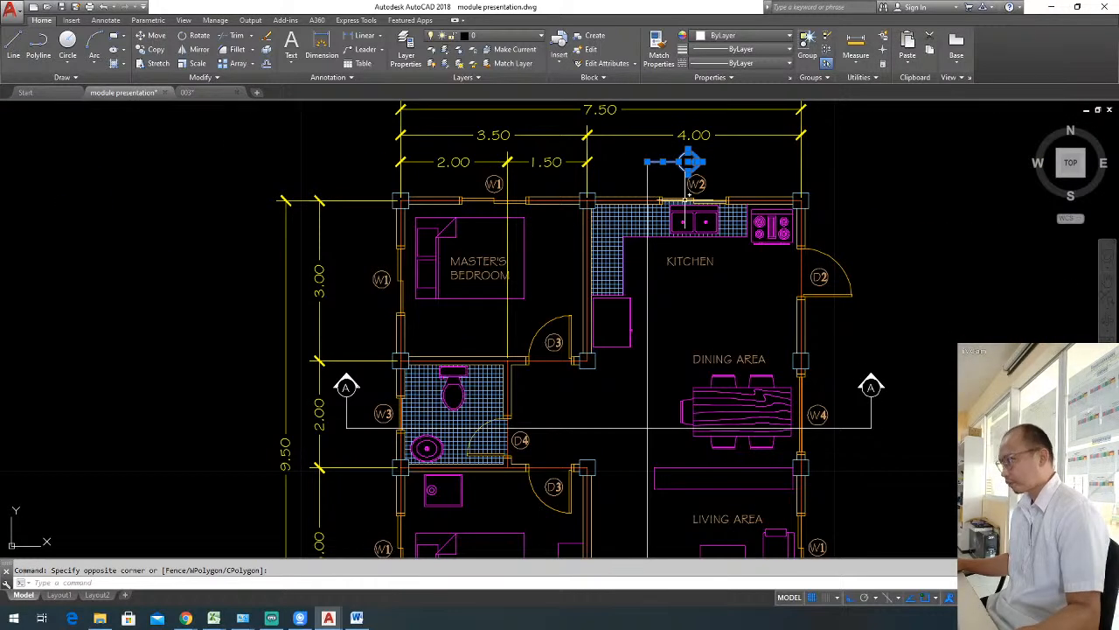
pyautogui.press('Return')
pyautogui.click(893, 169)
pyautogui.scroll(-5, 883, 289)
pyautogui.moveTo(883, 289); pyautogui.dragTo(808, 212, button='middle')
pyautogui.scroll(5, 885, 372)
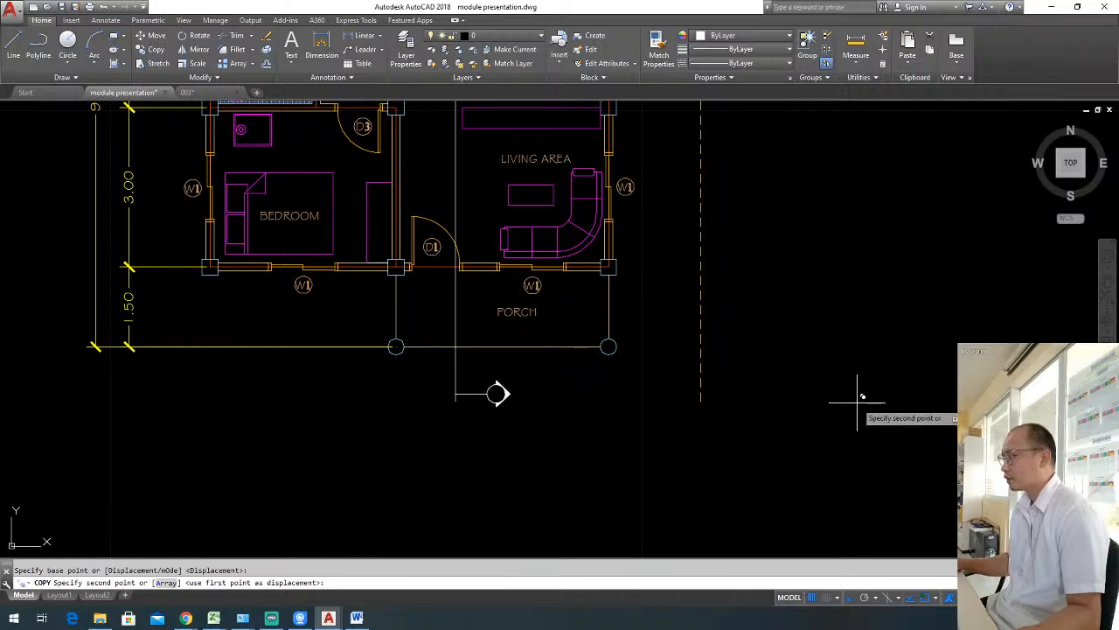
pyautogui.click(862, 387)
pyautogui.press('Return')
# Move the copied marker down so its line meets the lower end of the vertical section line.
pyautogui.click(431, 368)
pyautogui.write('m')
pyautogui.press('Return')
pyautogui.scroll(3, 466, 399)
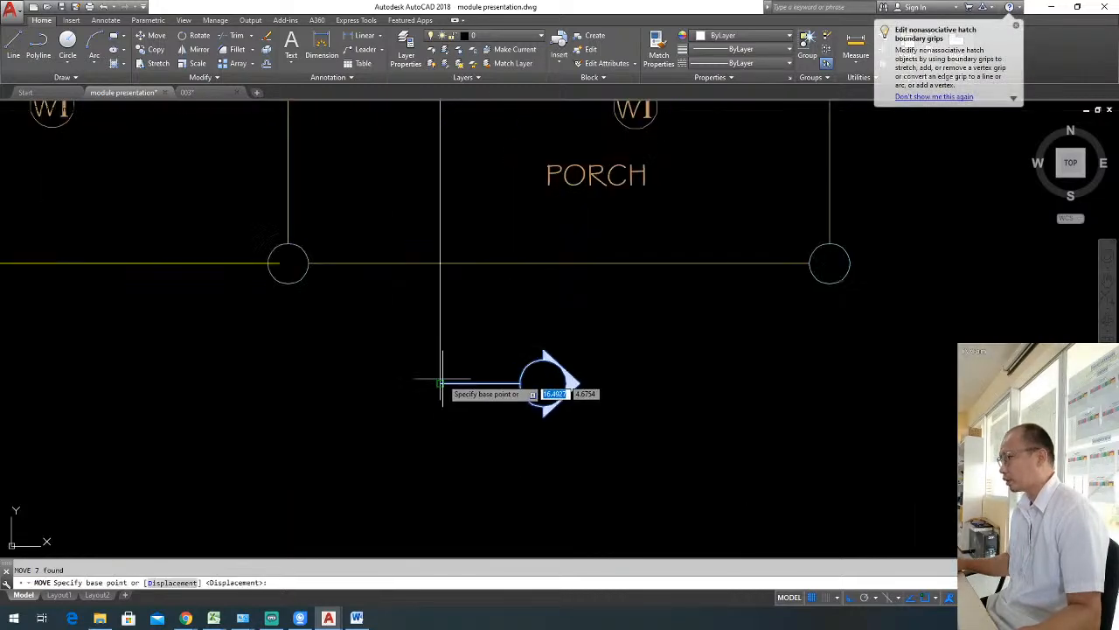
pyautogui.click(441, 383)
pyautogui.press('Escape')
pyautogui.scroll(-5, 577, 368)
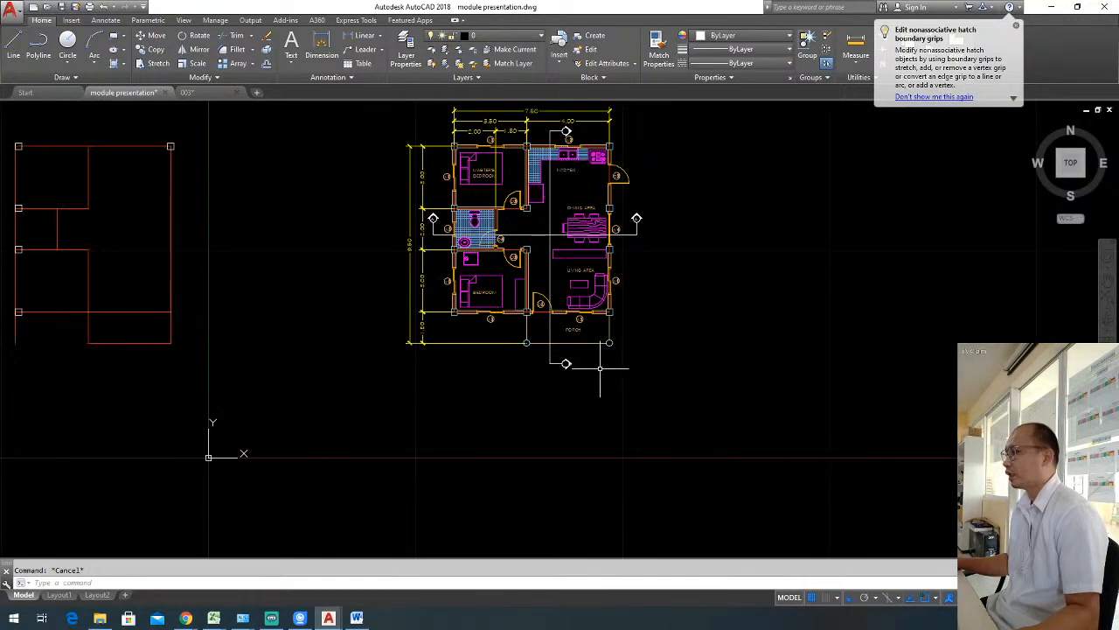
# Copy the letter A from the right section marker into the circle of the vertical section line's upper marker.
pyautogui.moveTo(582, 365); pyautogui.dragTo(655, 368, button='middle')
pyautogui.scroll(6, 673, 264)
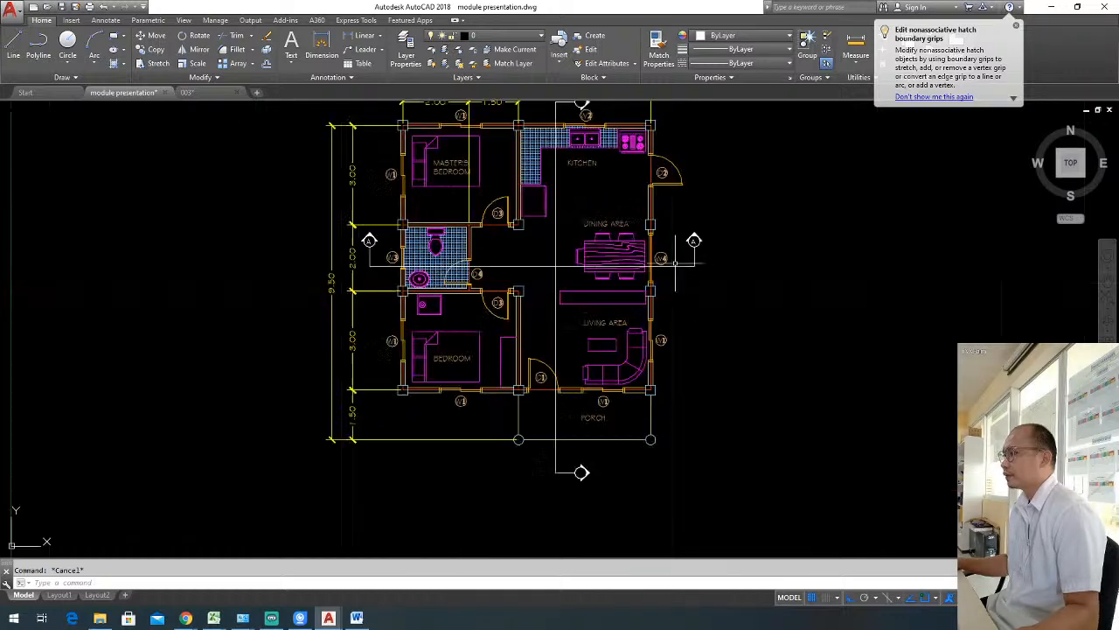
pyautogui.click(720, 206)
pyautogui.click(718, 200)
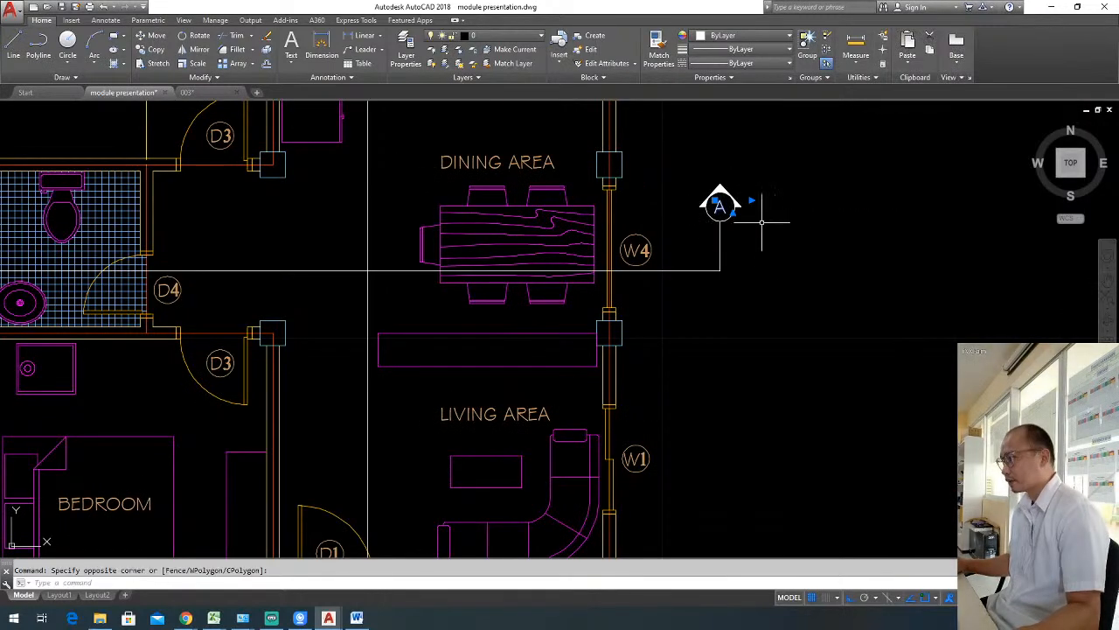
pyautogui.write('co')
pyautogui.press('Return')
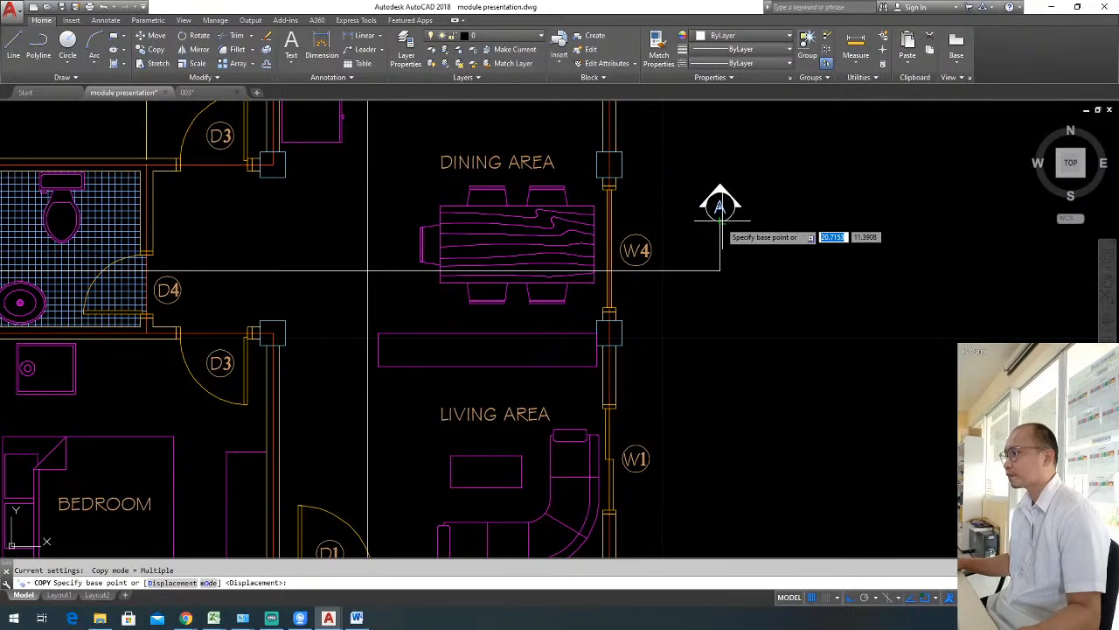
pyautogui.click(718, 207)
pyautogui.scroll(-6, 705, 238)
pyautogui.scroll(6, 640, 125)
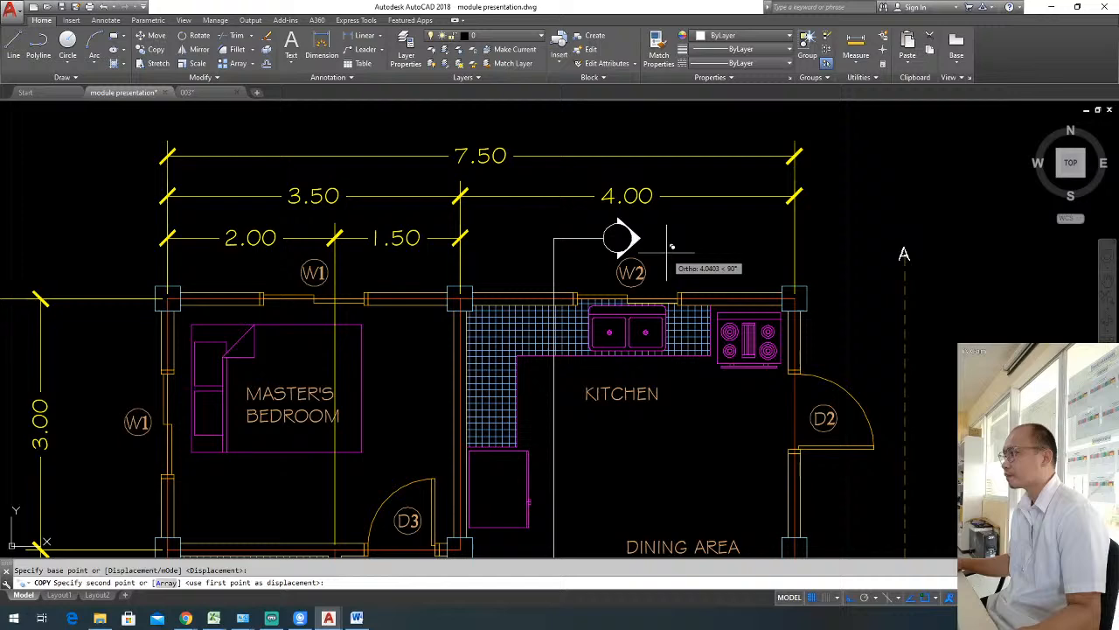
pyautogui.click(618, 238)
pyautogui.press('Escape')
# Change the letter in the vertical section line's upper marker to B.
pyautogui.doubleClick(618, 238)
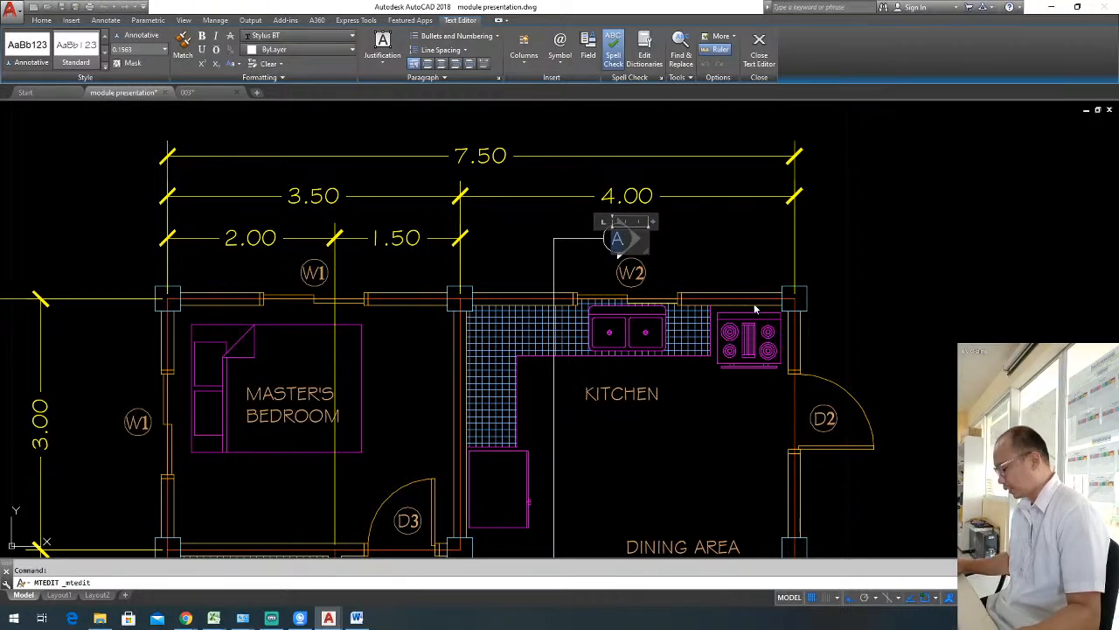
pyautogui.write('B')
pyautogui.click(816, 292)
# Copy the letter B straight down into the lower marker's circle and save the drawing.
pyautogui.click(618, 238)
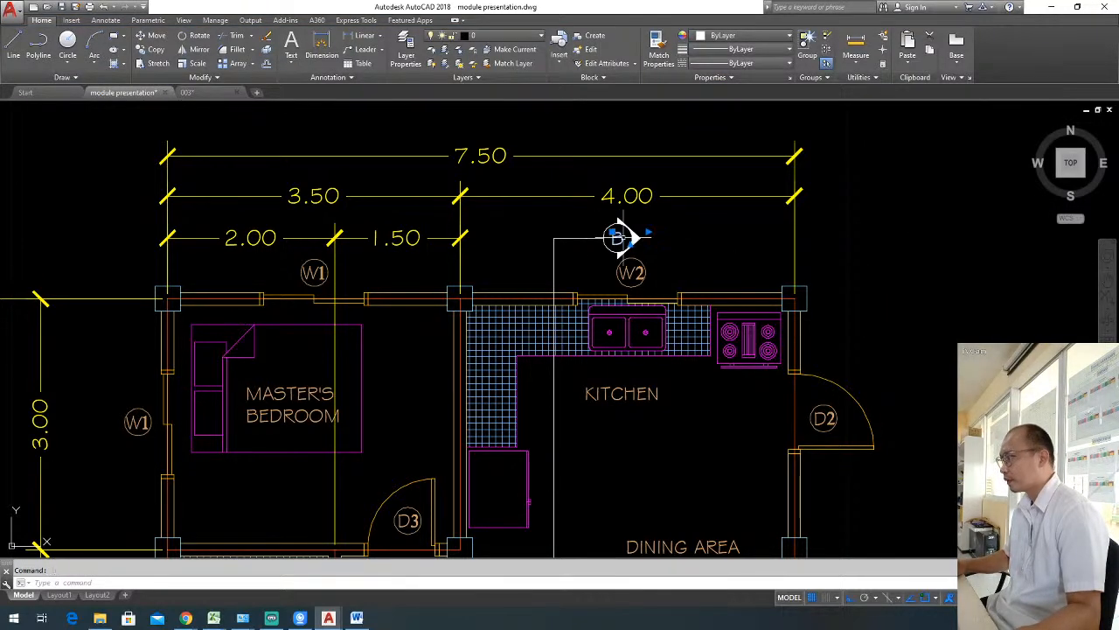
pyautogui.write('co')
pyautogui.press('Return')
pyautogui.click(617, 237)
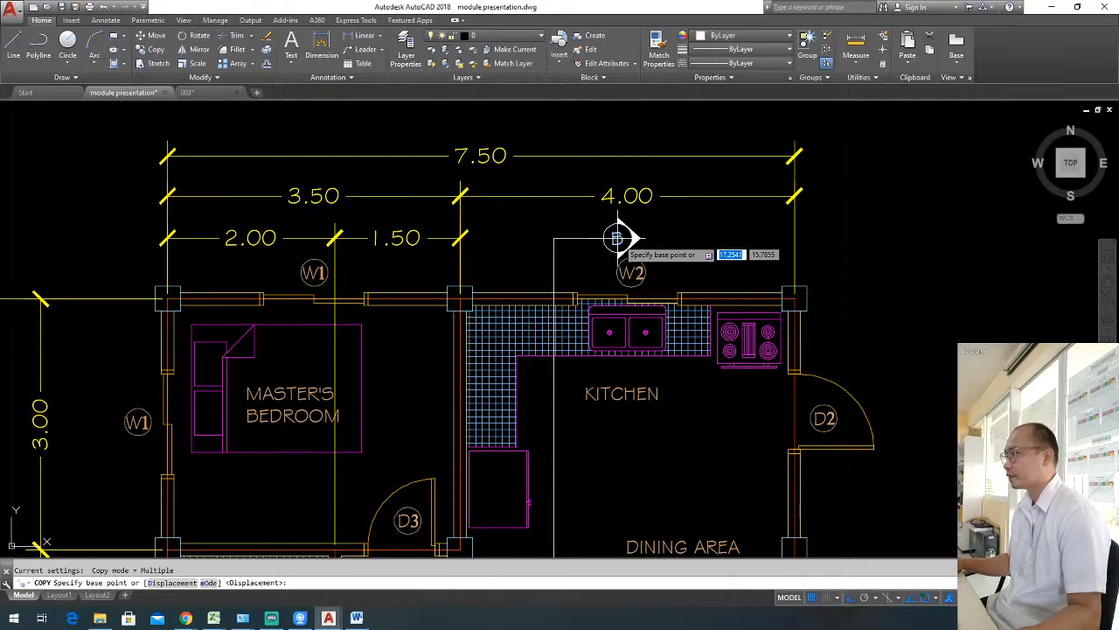
pyautogui.scroll(-6, 620, 234)
pyautogui.scroll(2, 621, 466)
pyautogui.click(620, 468)
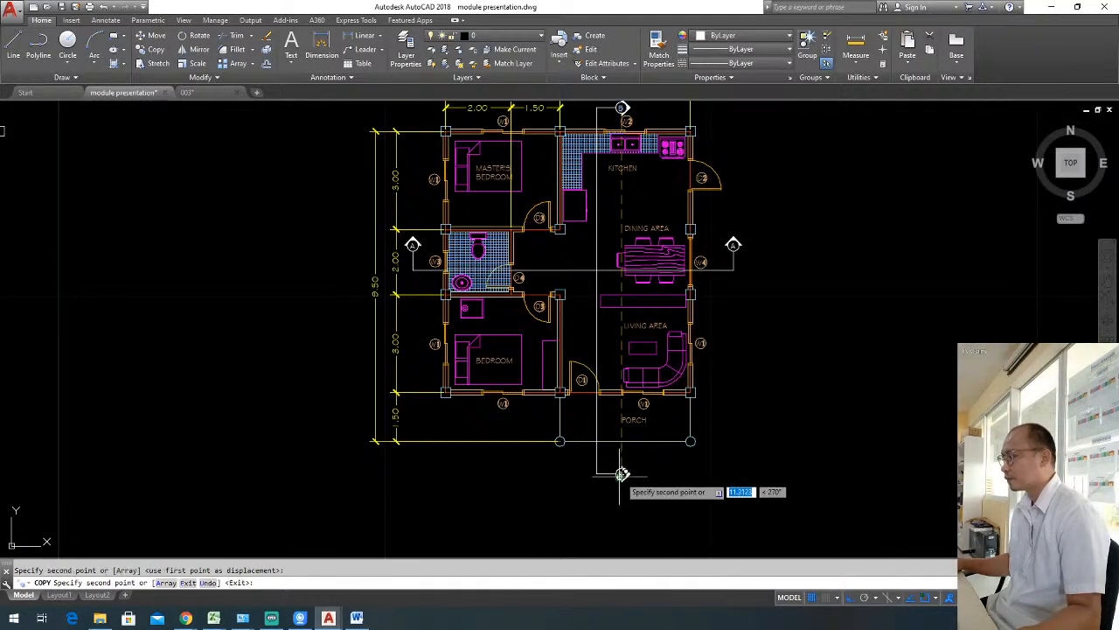
pyautogui.press('Escape')
pyautogui.scroll(2, 734, 450)
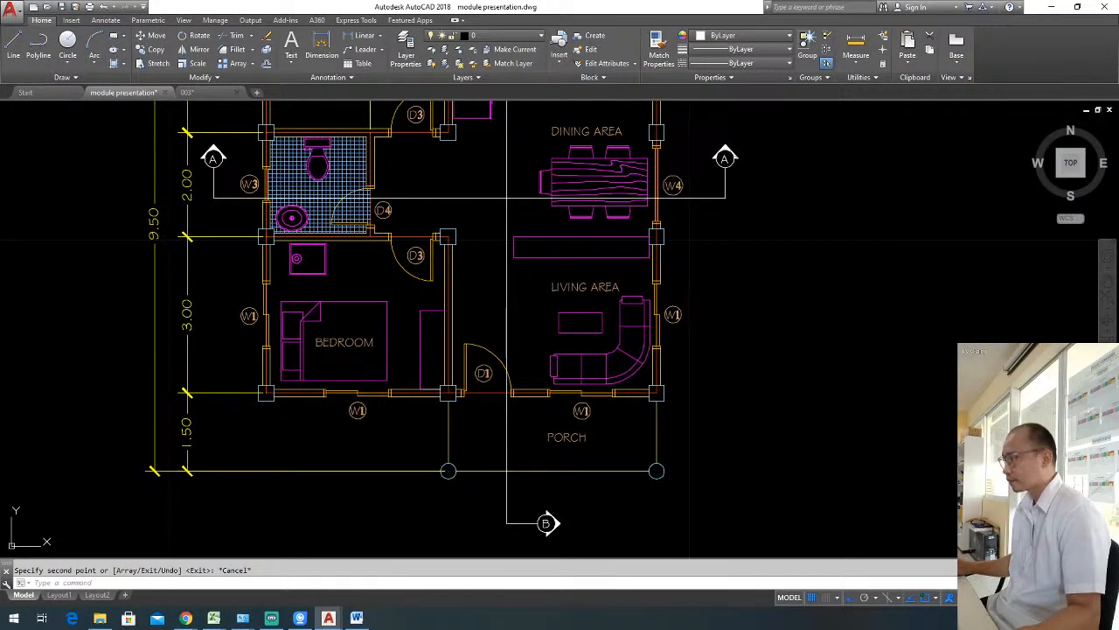
pyautogui.hotkey('ctrl', 's')
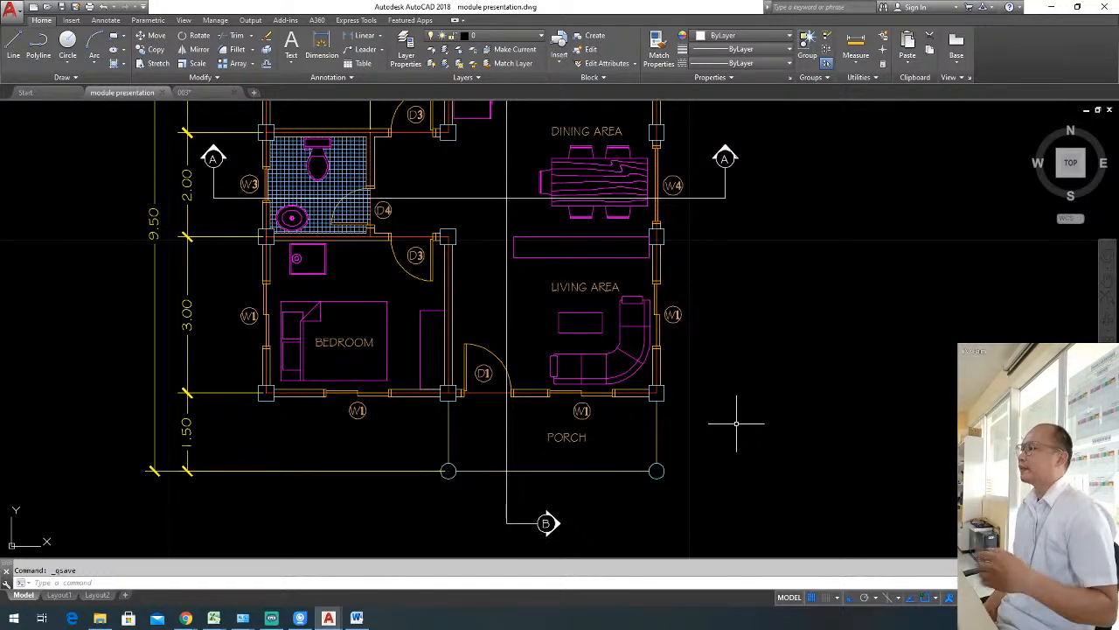
# Draw an offset section line up through the bedroom and bathroom, across the hallway, up past the kitchen, ending in a short horizontal leg.
pyautogui.scroll(-2, 642, 350)
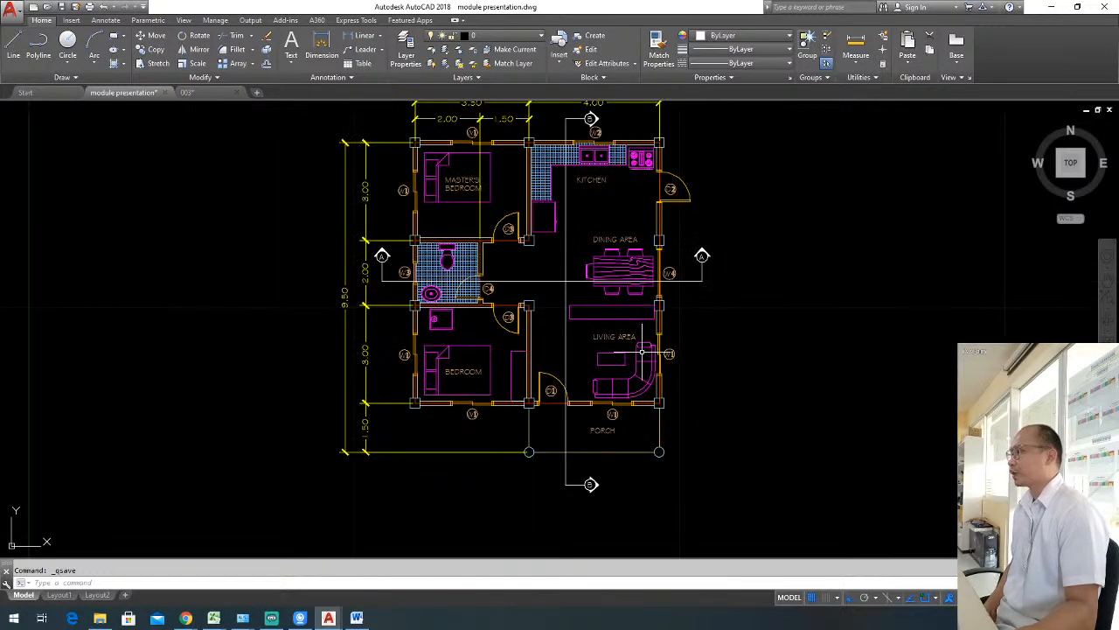
pyautogui.scroll(2, 490, 464)
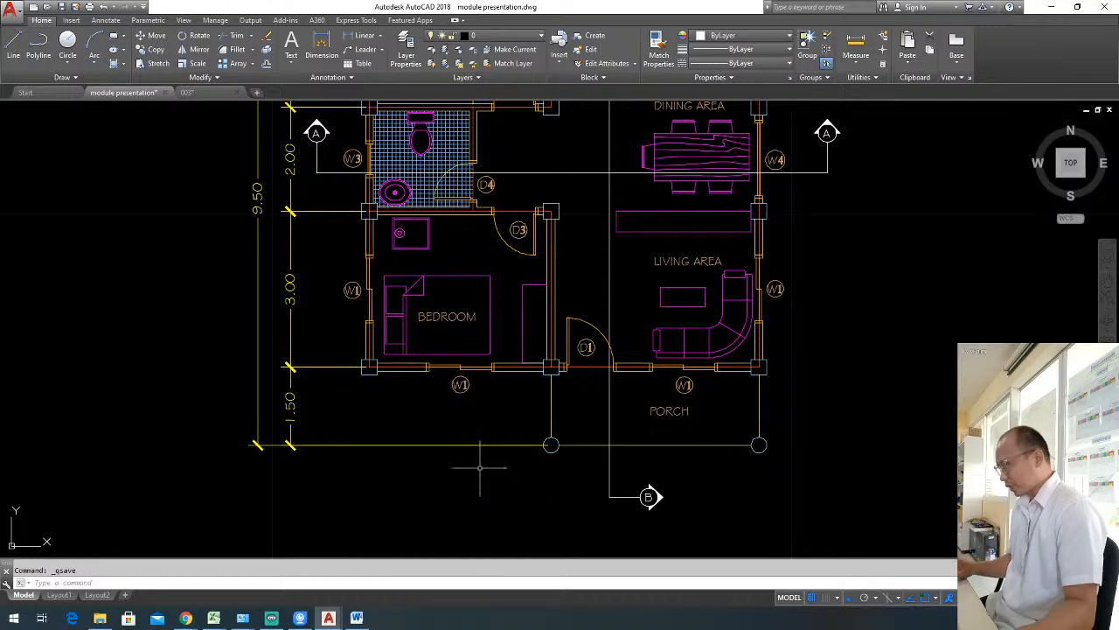
pyautogui.write('l')
pyautogui.press('Return')
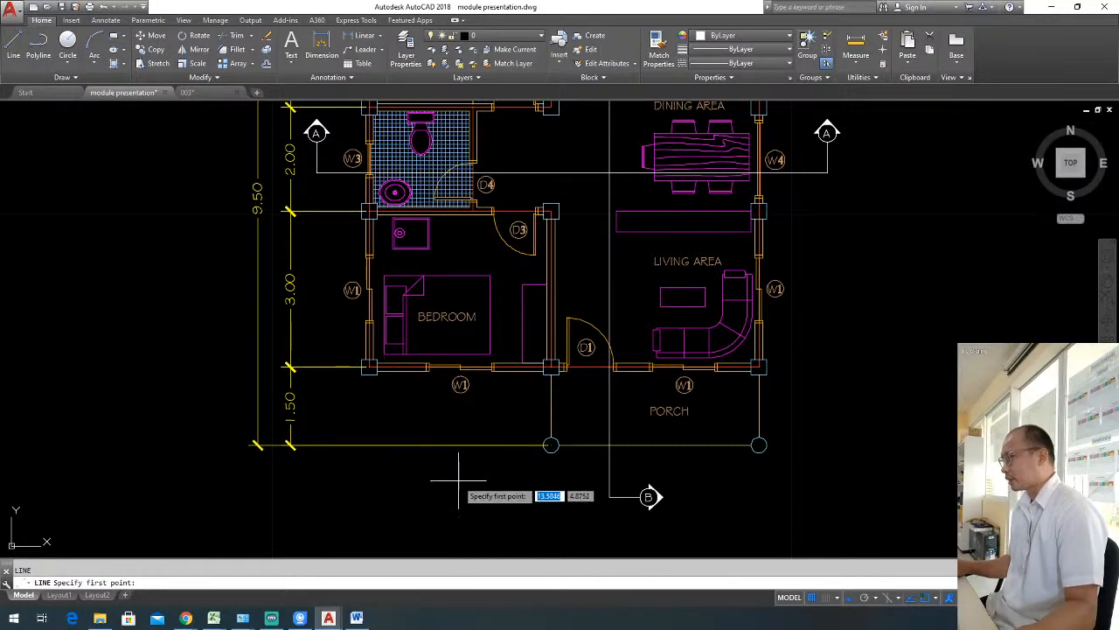
pyautogui.click(458, 479)
pyautogui.scroll(-2, 468, 374)
pyautogui.scroll(3, 446, 244)
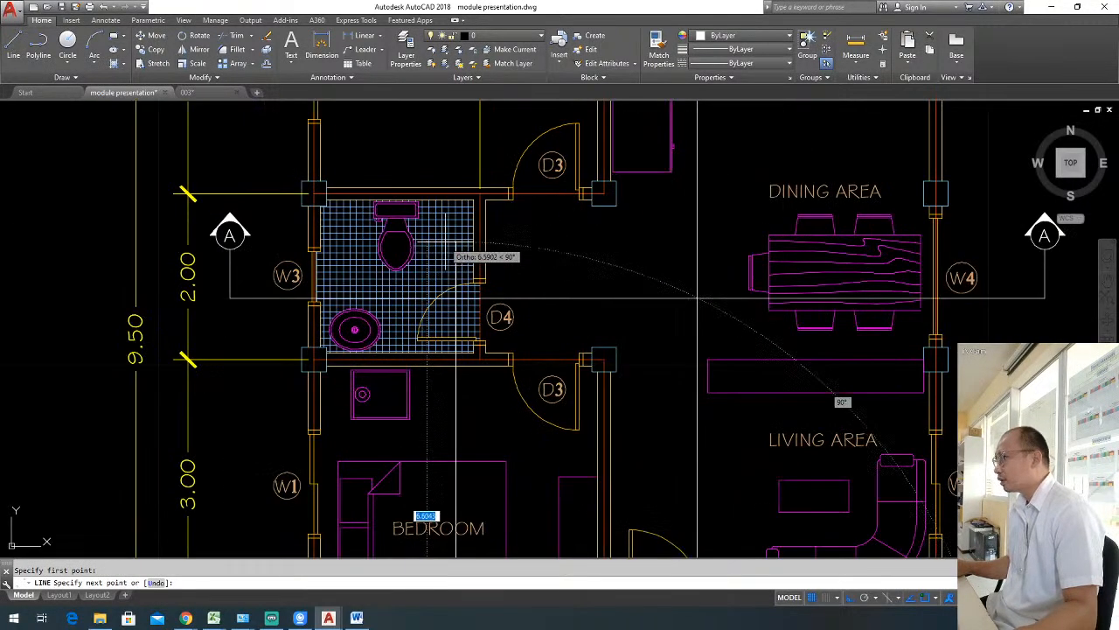
pyautogui.click(456, 187)
pyautogui.scroll(-3, 456, 187)
pyautogui.scroll(1, 477, 232)
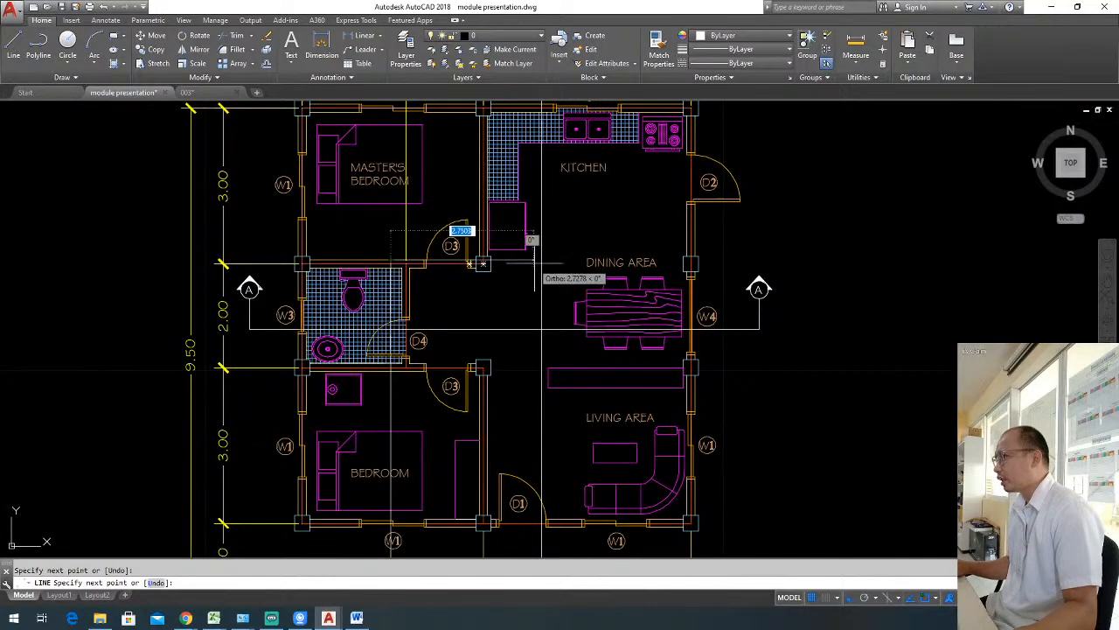
pyautogui.click(565, 261)
pyautogui.moveTo(565, 237); pyautogui.dragTo(561, 347, button='middle')
pyautogui.click(561, 167)
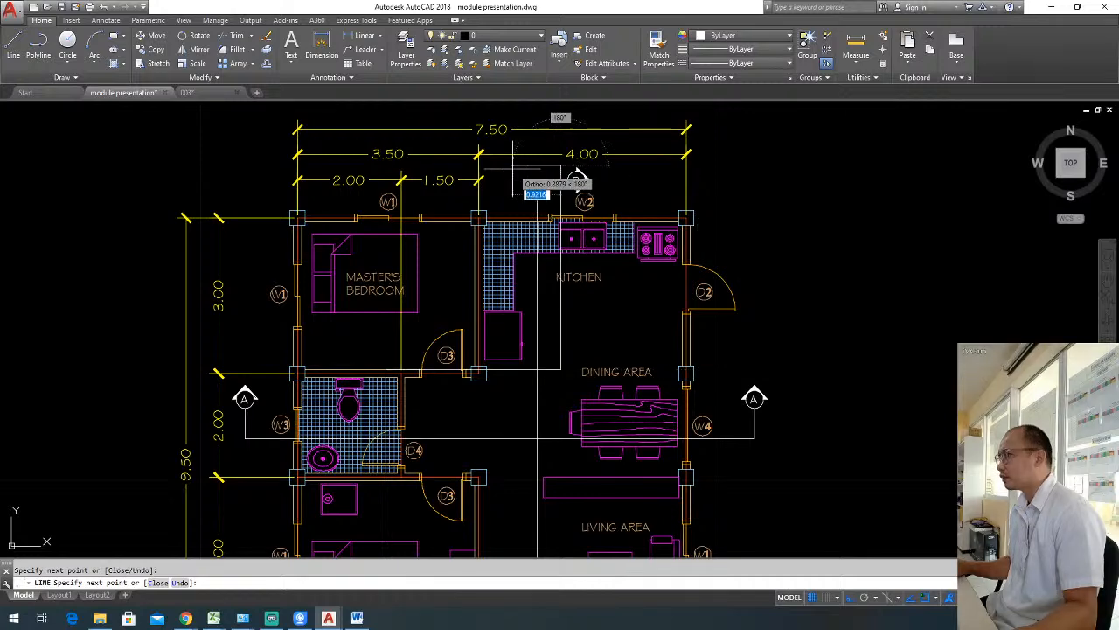
pyautogui.click(517, 166)
pyautogui.press('Return')
pyautogui.scroll(-2, 618, 173)
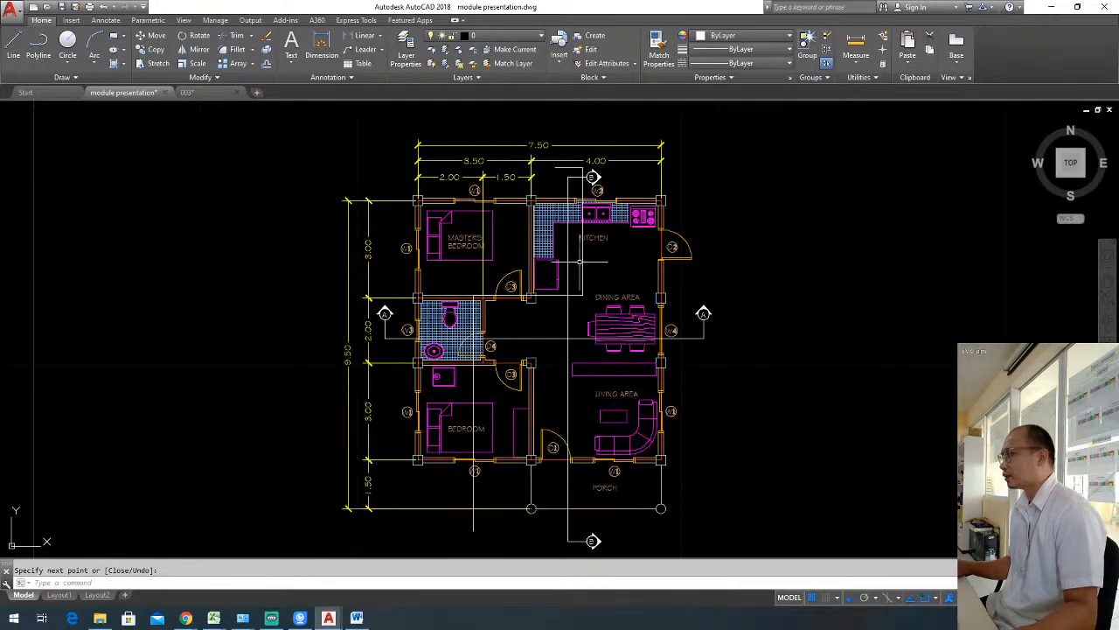
# Erase all four segments of the offset section line crossing the bedroom, hallway and kitchen.
pyautogui.click(583, 260)
pyautogui.click(582, 257)
pyautogui.click(576, 299)
pyautogui.click(575, 285)
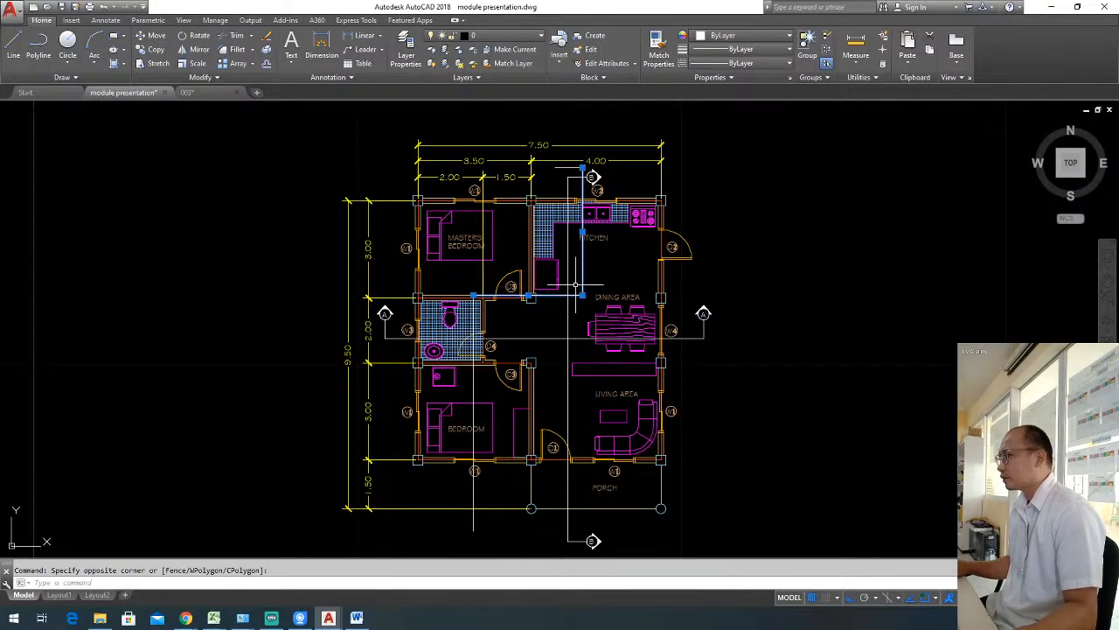
pyautogui.click(561, 168)
pyautogui.click(544, 177)
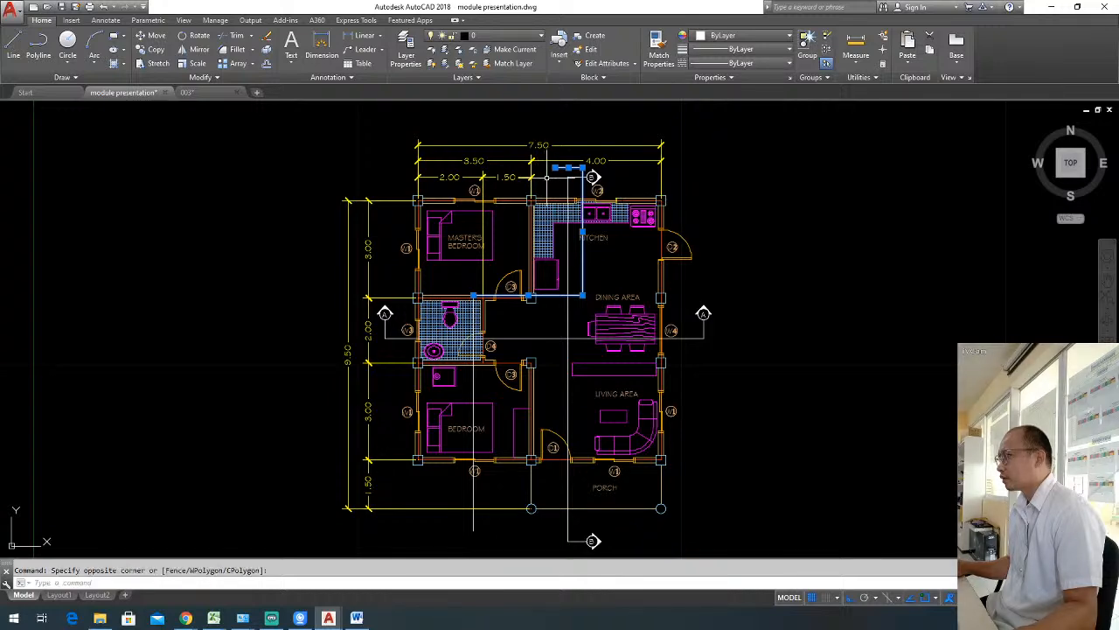
pyautogui.moveTo(490, 508); pyautogui.dragTo(558, 430, button='middle')
pyautogui.click(553, 444)
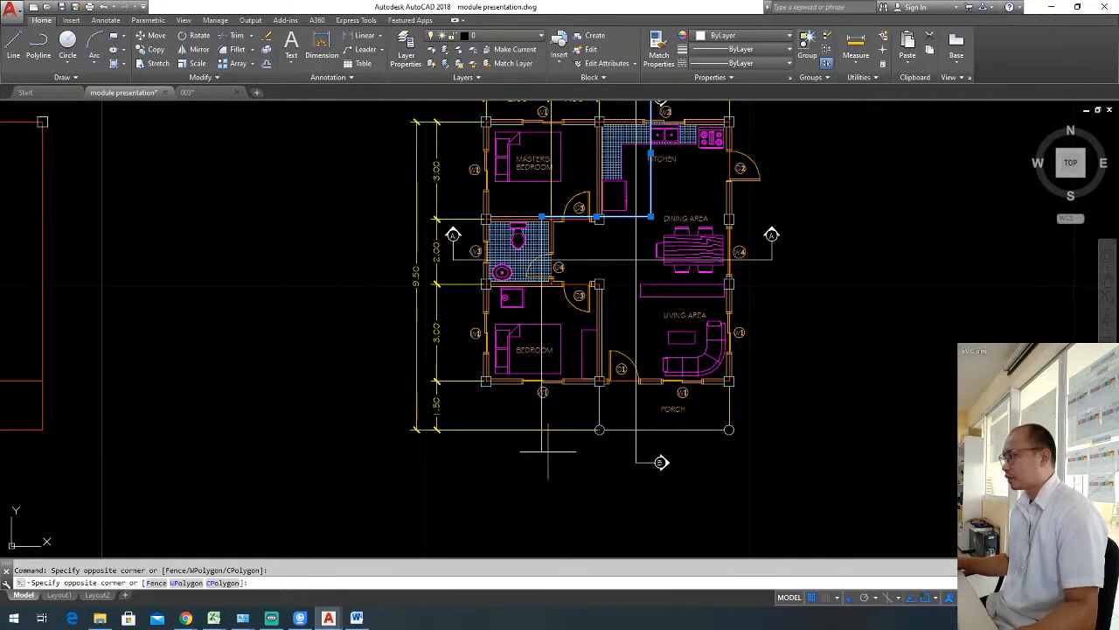
pyautogui.click(521, 451)
pyautogui.moveTo(617, 398); pyautogui.dragTo(584, 472, button='middle')
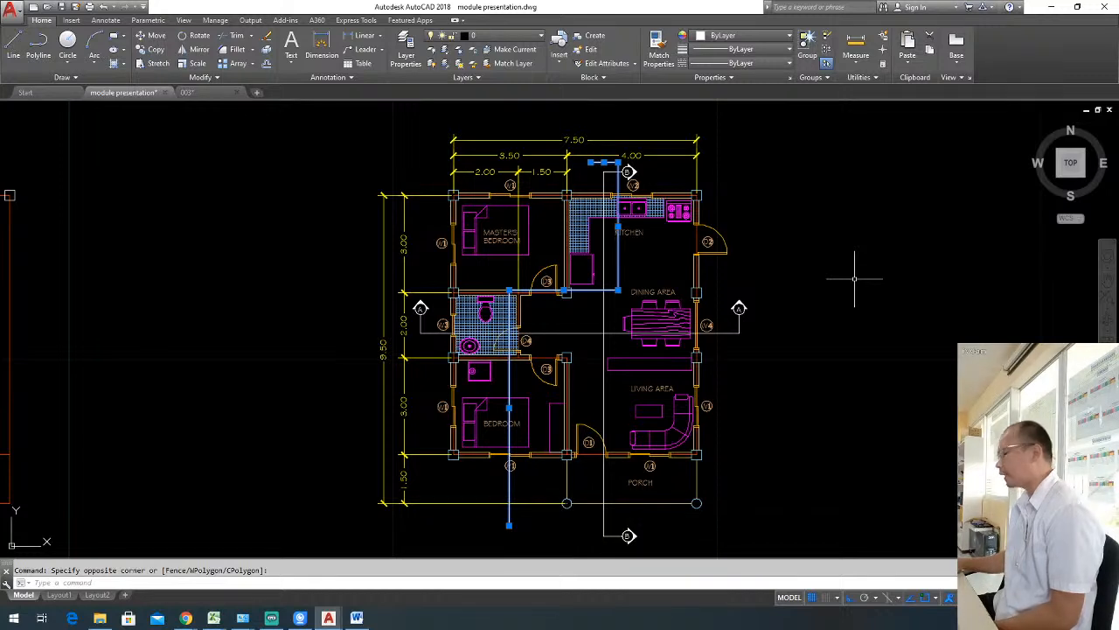
pyautogui.press('Delete')
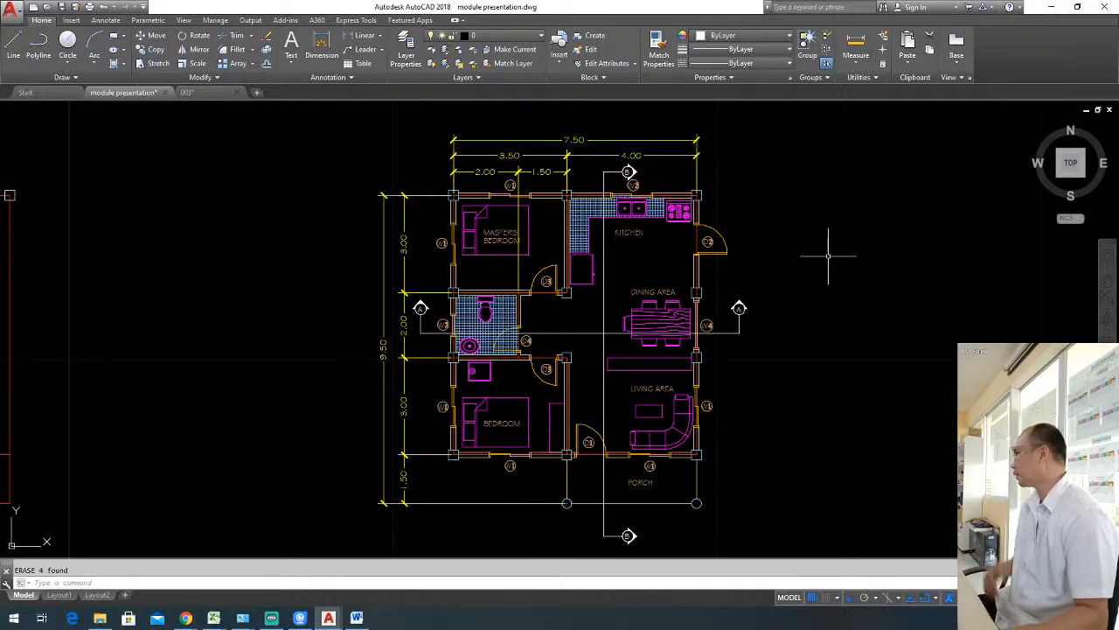
pyautogui.press('Escape')
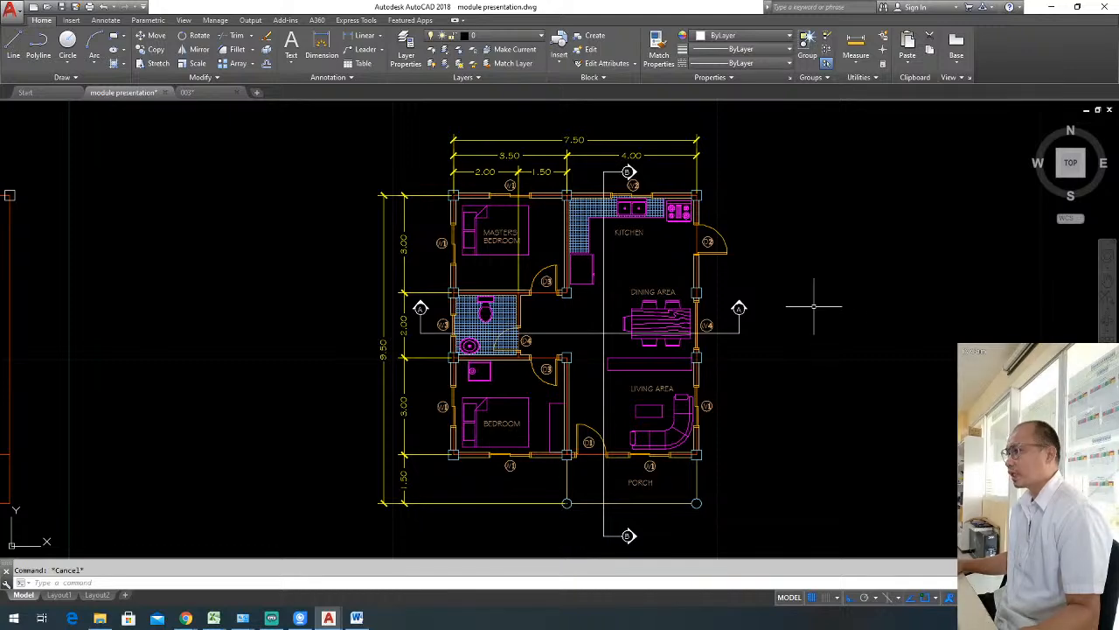
pyautogui.moveTo(817, 306); pyautogui.dragTo(853, 301, button='middle')
pyautogui.hotkey('alt', 'Tab')
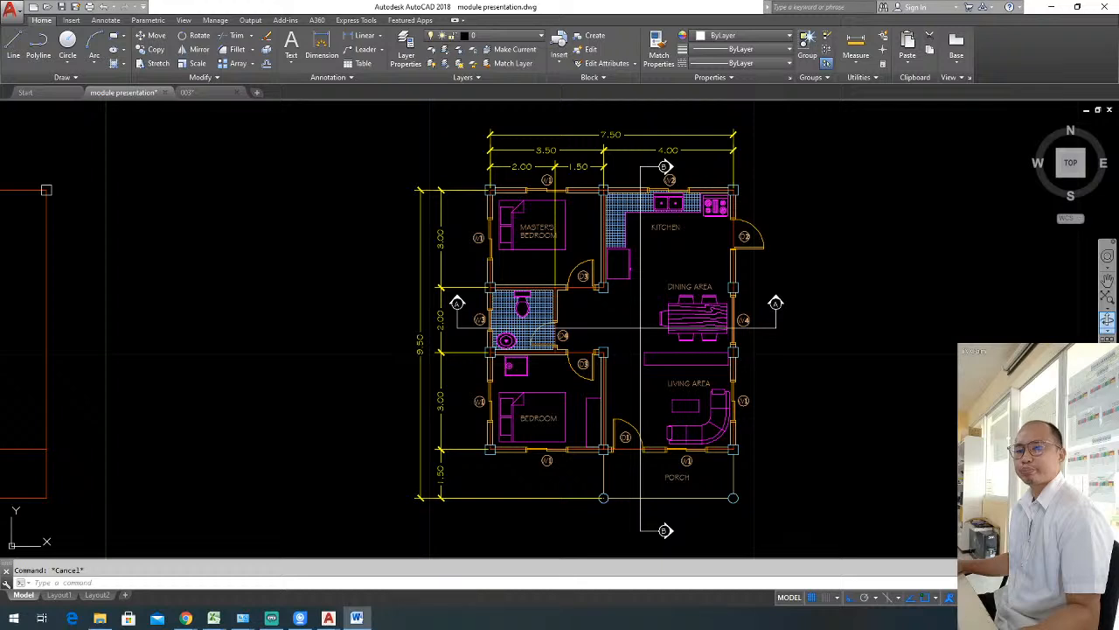
pyautogui.hotkey('alt', 'Tab')
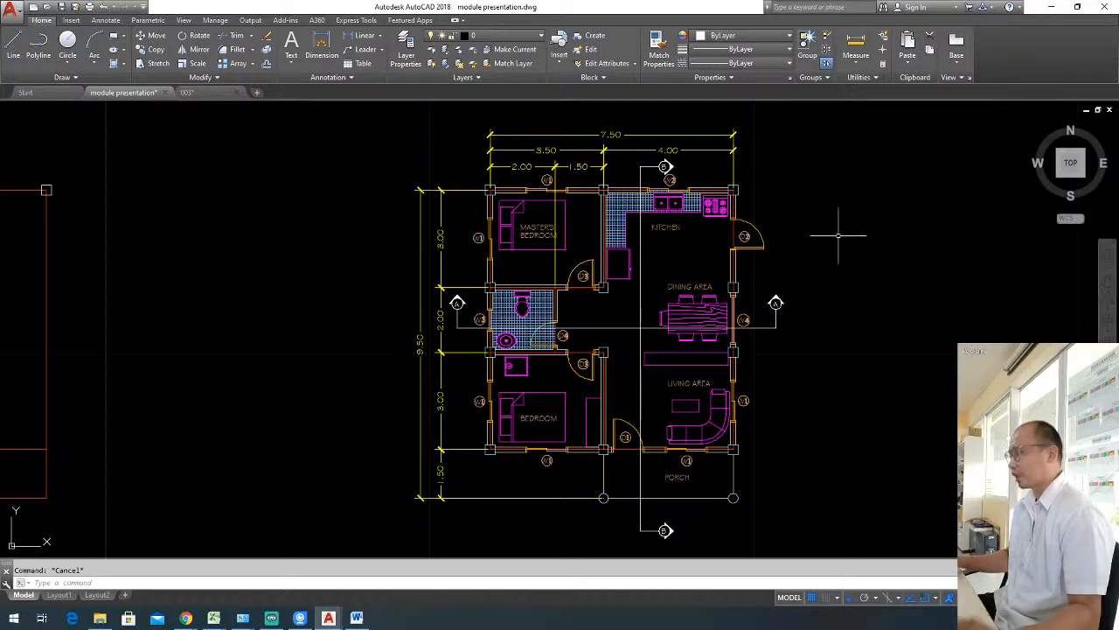
# Create a new layer named "floor plan - cutting plane" and close the layer manager.
pyautogui.write('la')
pyautogui.press('Return')
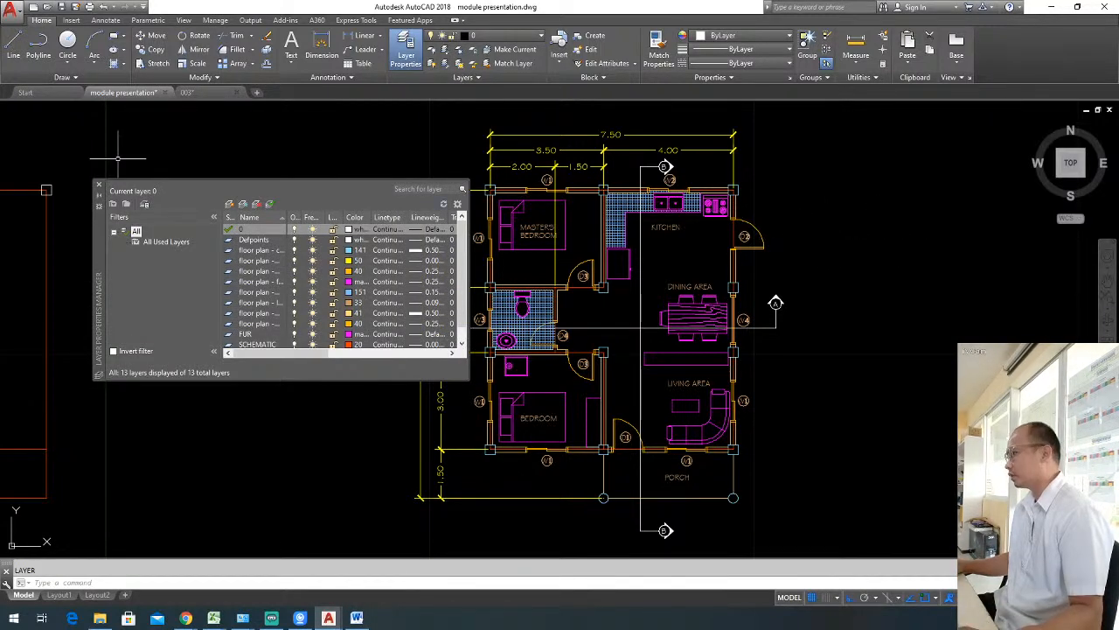
pyautogui.click(229, 204)
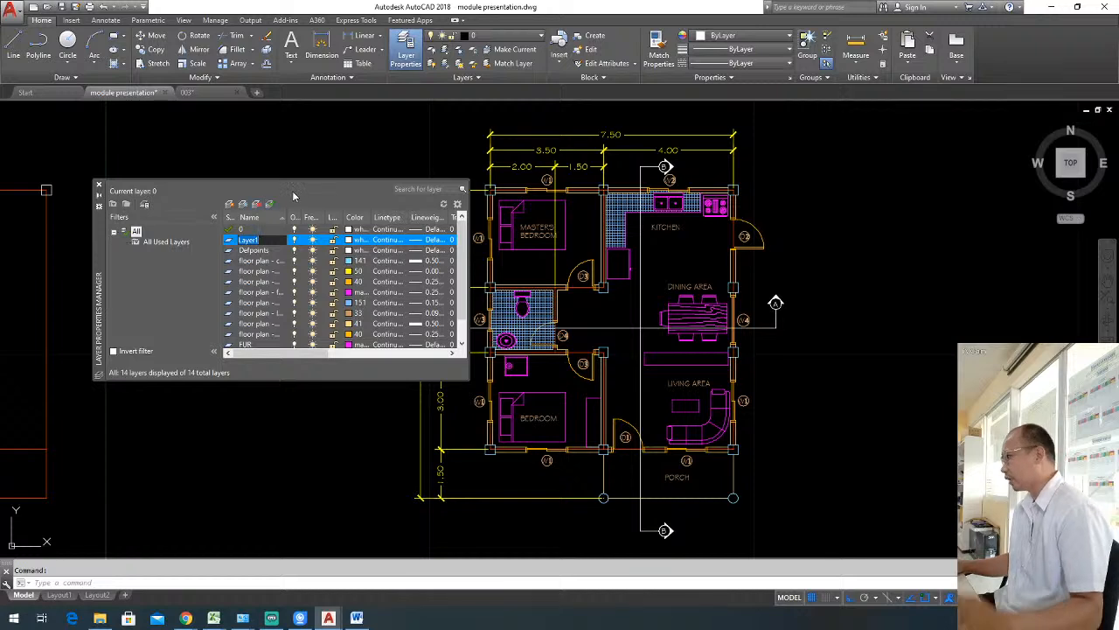
pyautogui.write('flo')
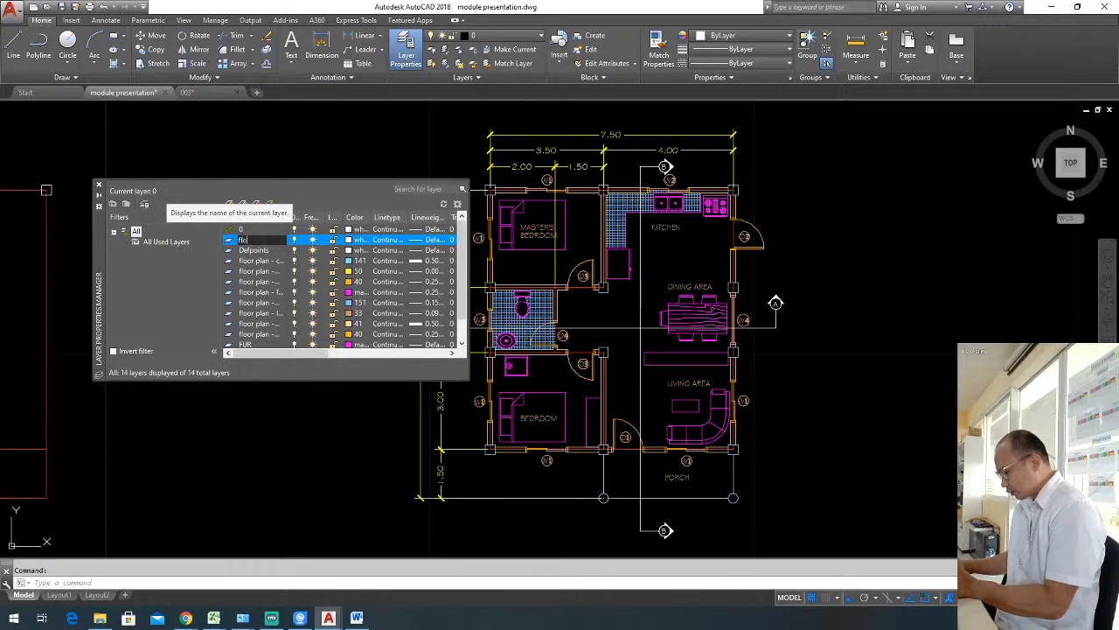
pyautogui.write('or plan -')
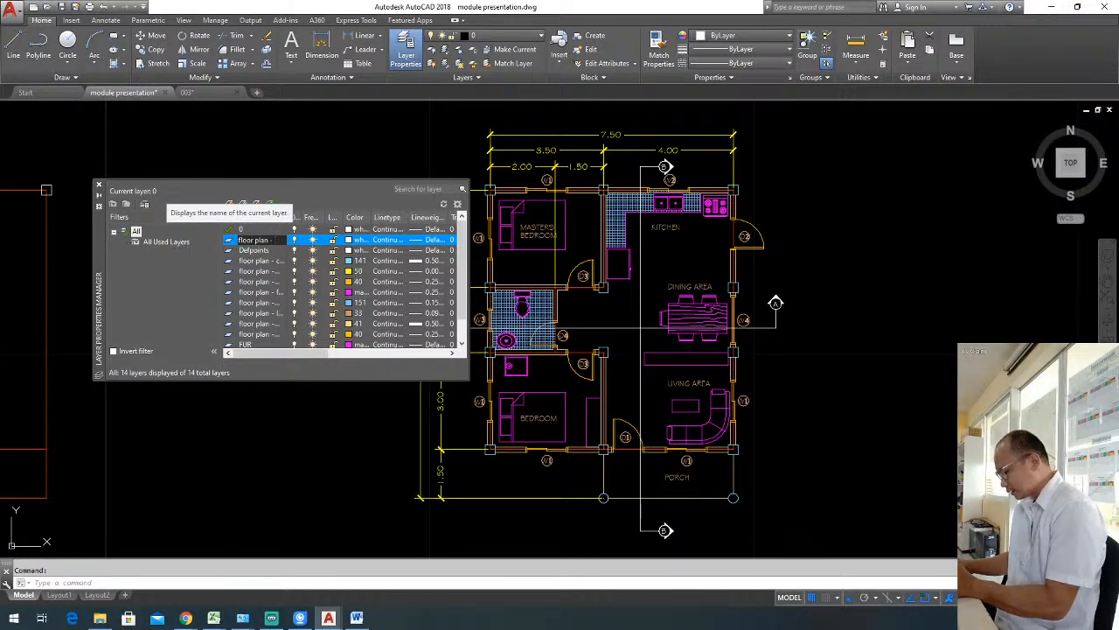
pyautogui.write(' cutting plane l')
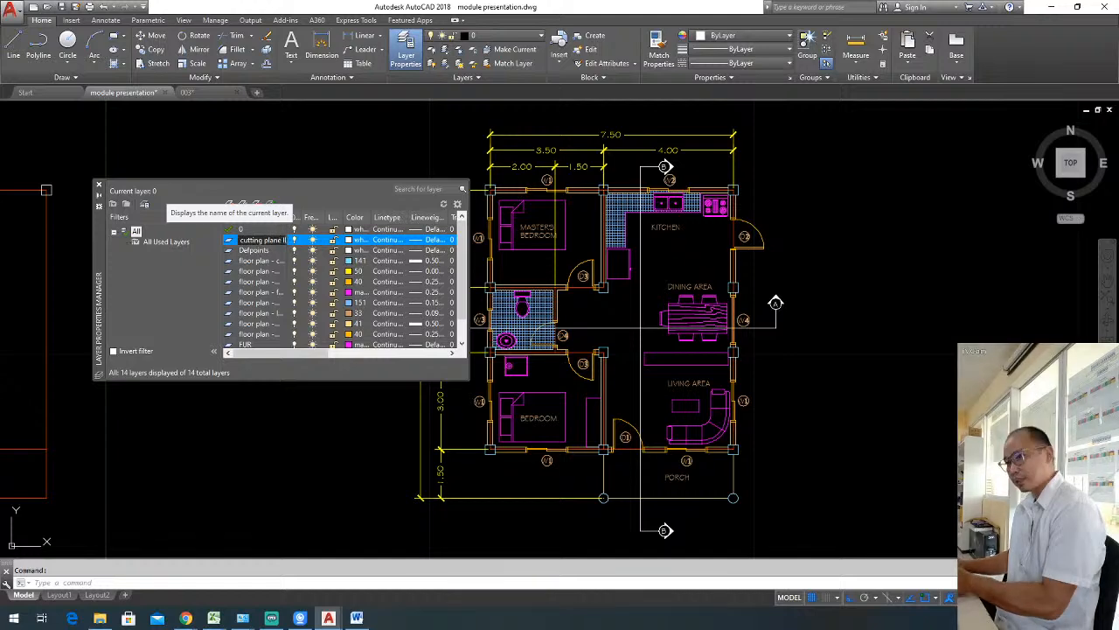
pyautogui.press('BackSpace')
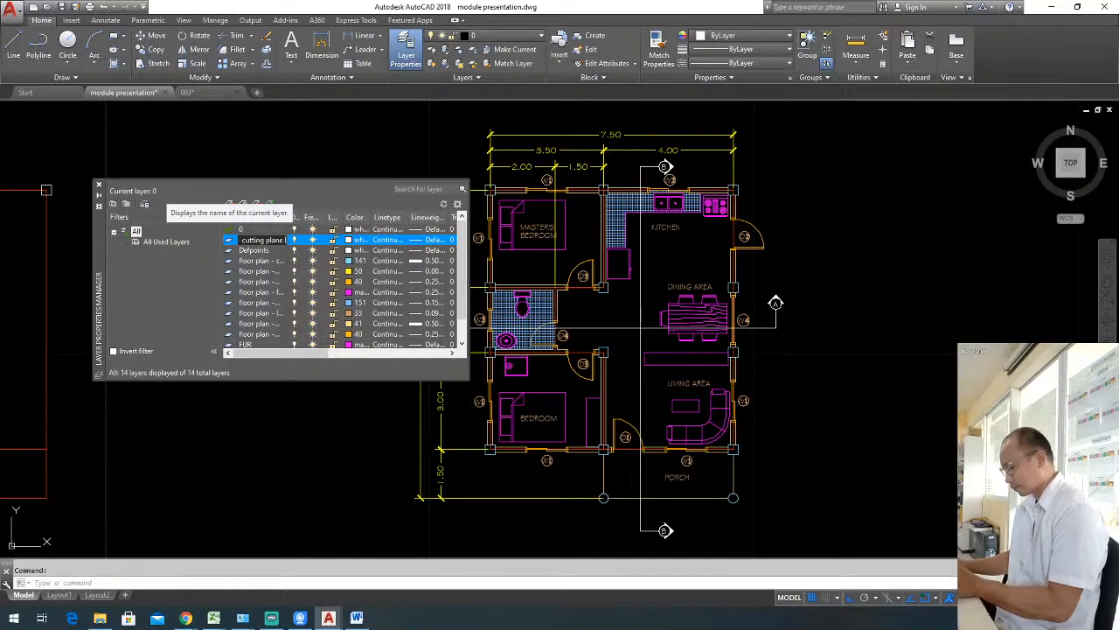
pyautogui.press('Return')
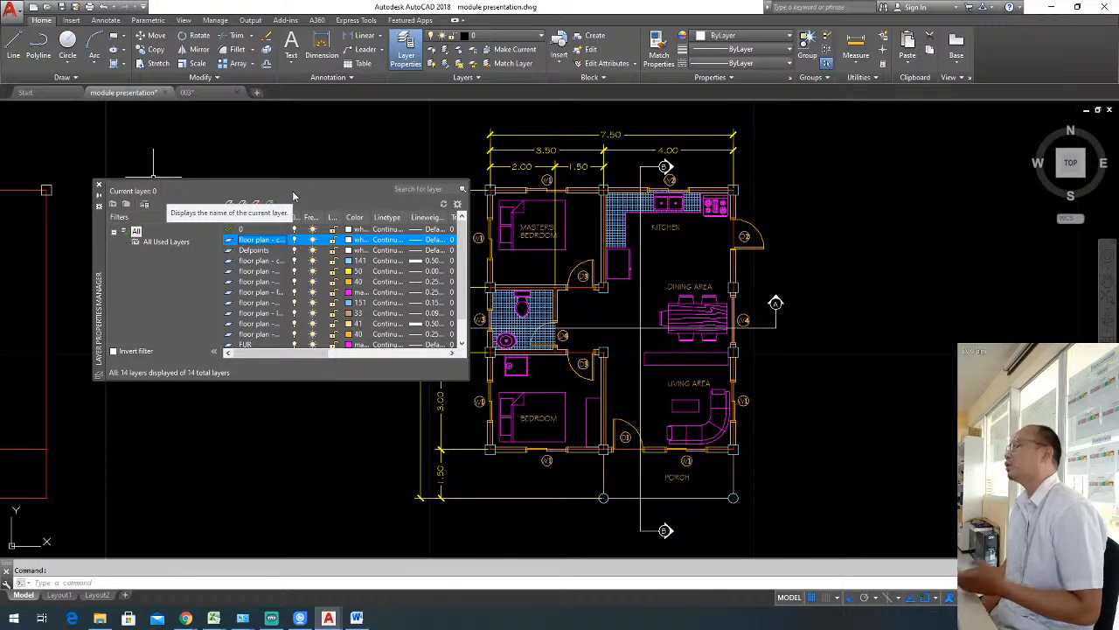
pyautogui.click(99, 190)
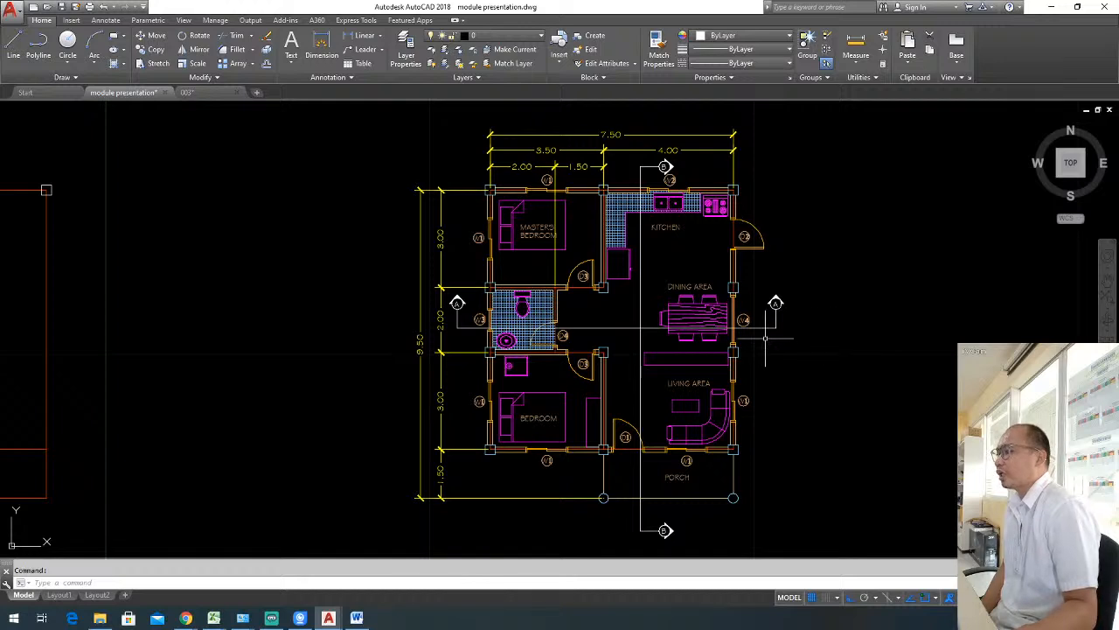
# Load the PHANTOM linetype into the drawing from the acadiso.lin linetype file.
pyautogui.click(770, 64)
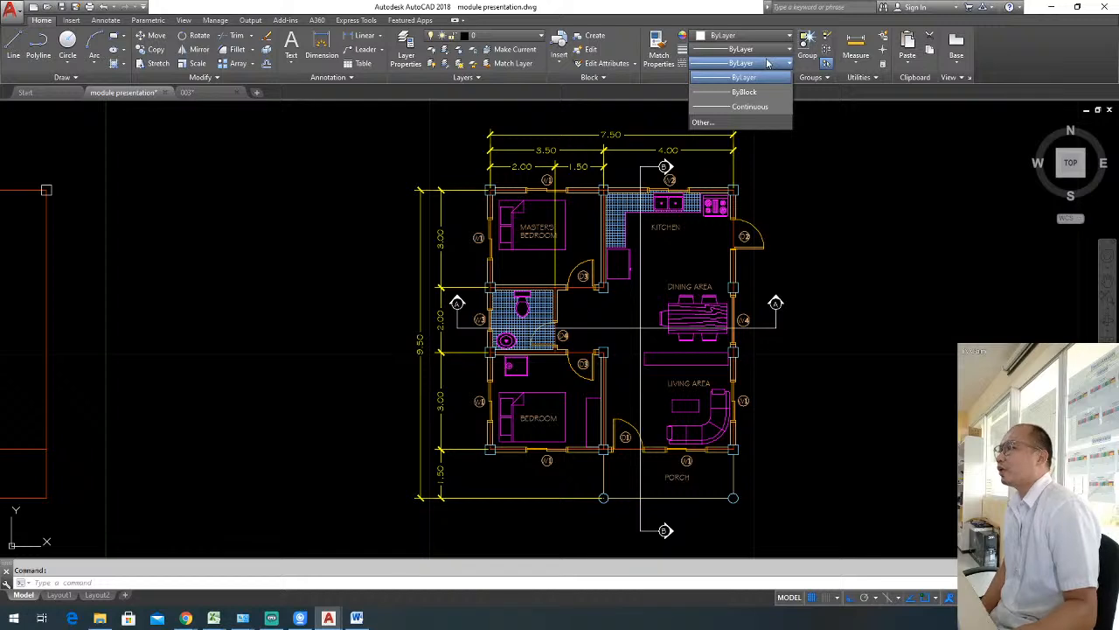
pyautogui.click(768, 63)
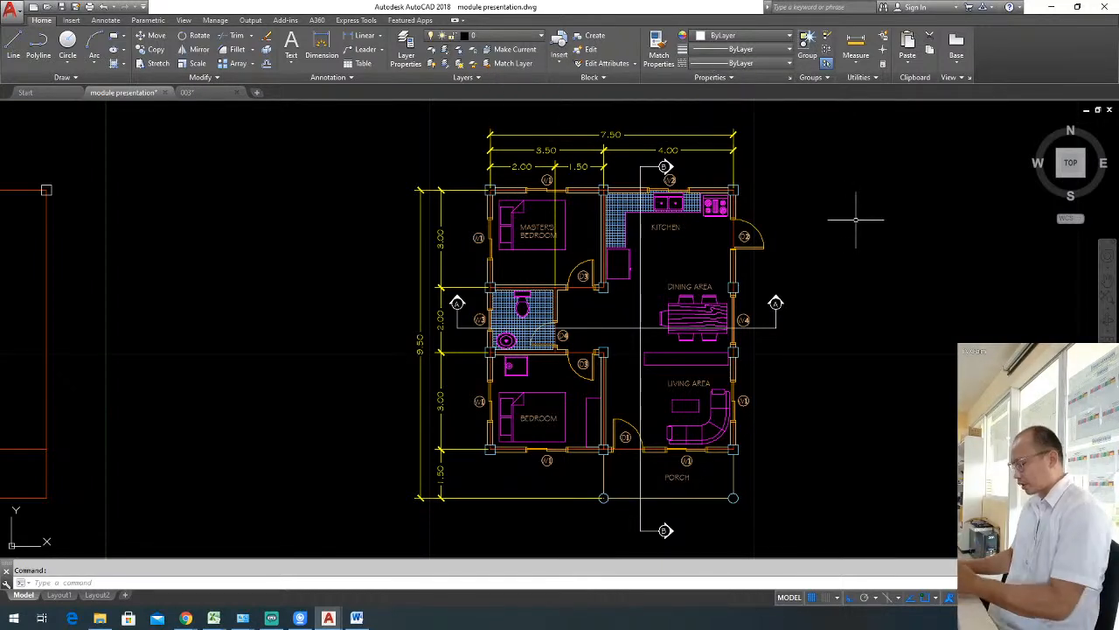
pyautogui.write('ltyp')
pyautogui.press('Return')
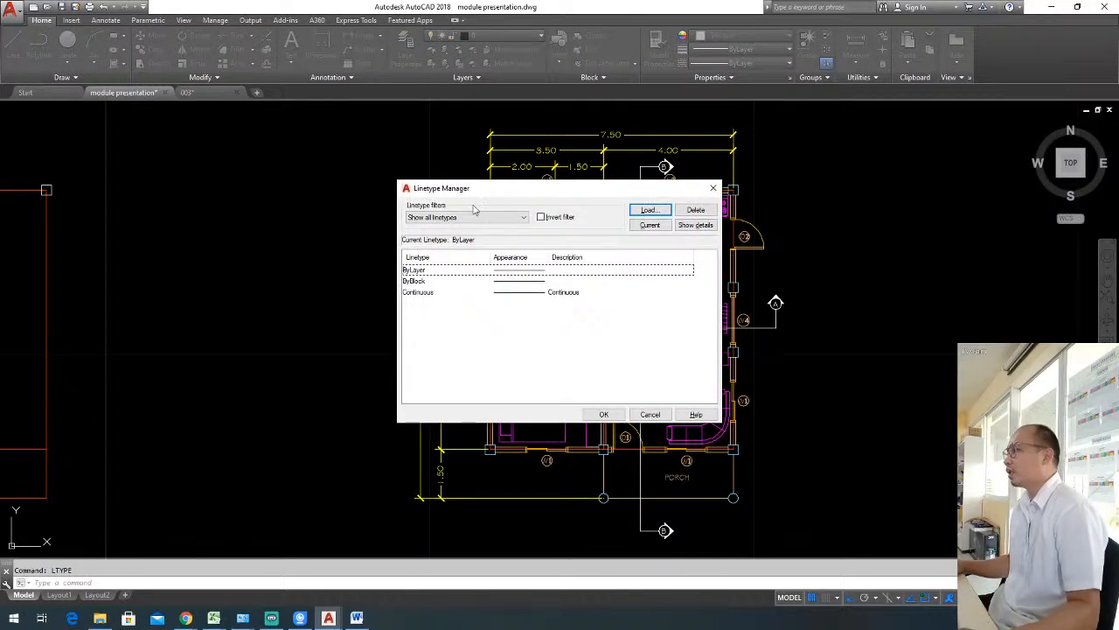
pyautogui.click(650, 210)
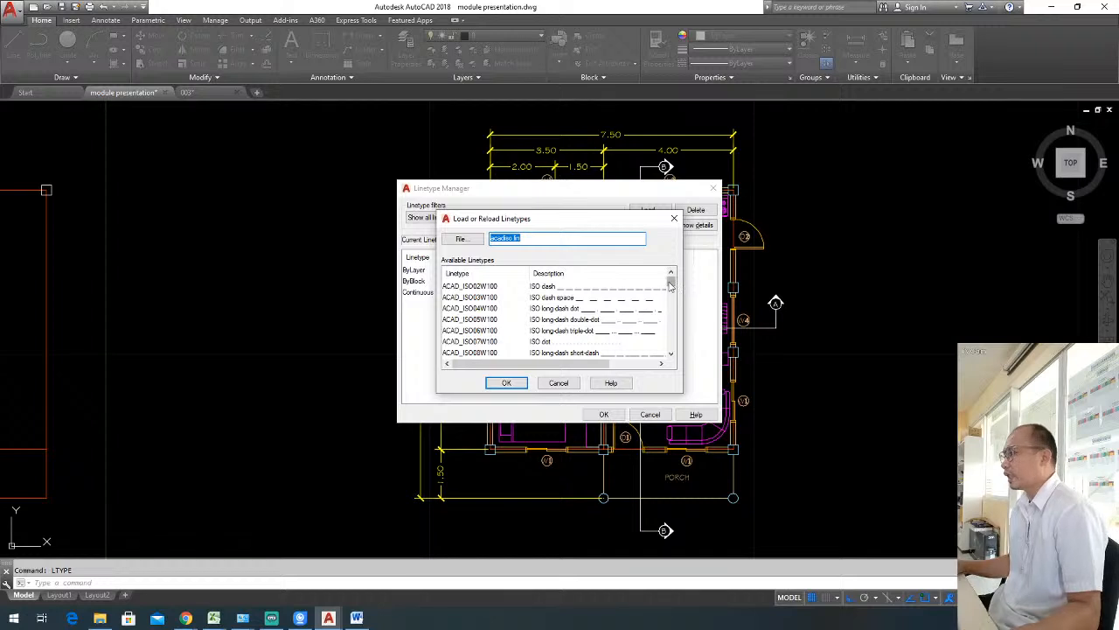
pyautogui.moveTo(670, 285); pyautogui.dragTo(670, 344)
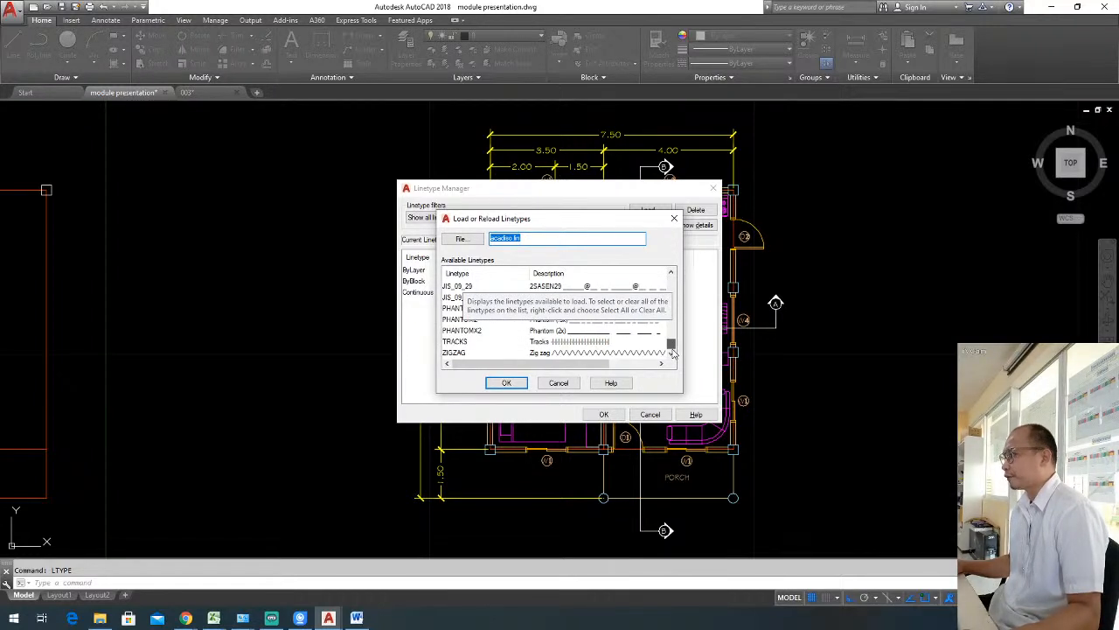
pyautogui.click(470, 320)
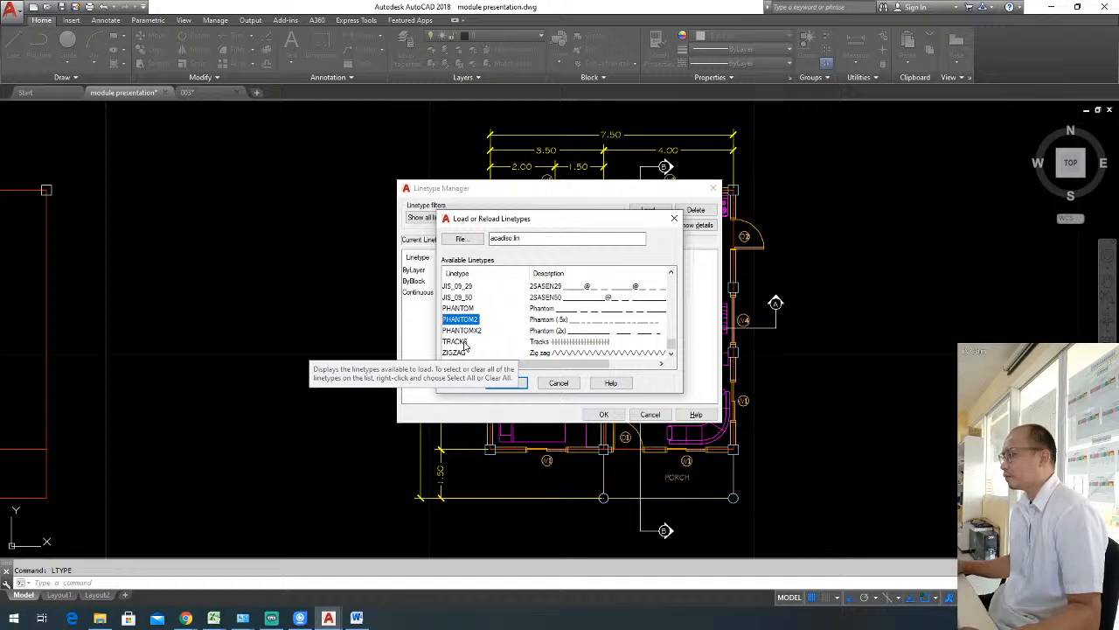
pyautogui.click(478, 310)
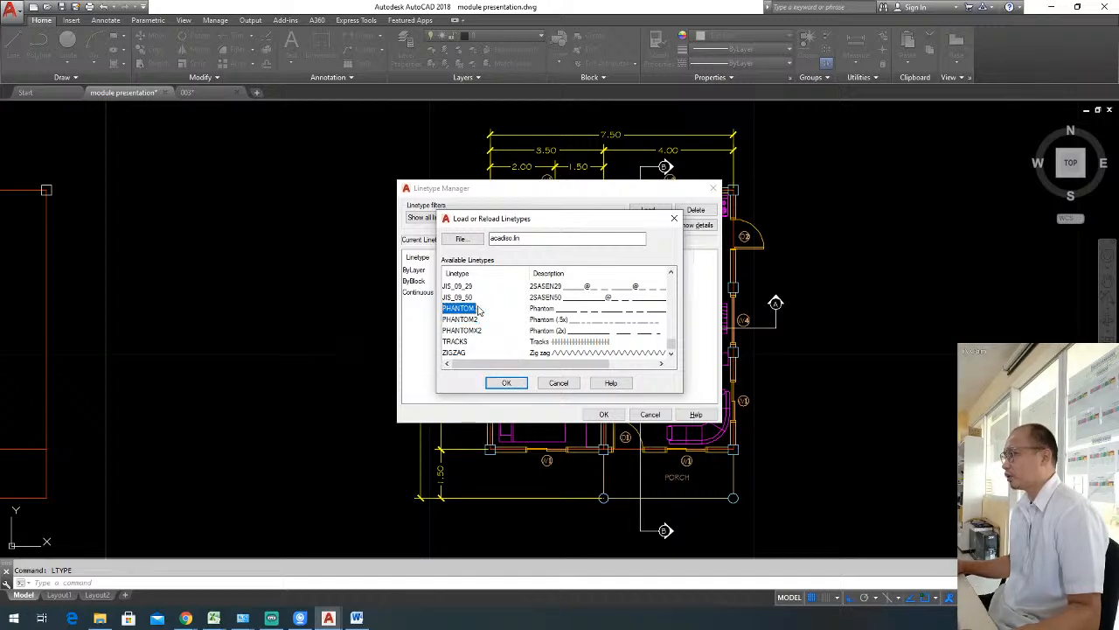
pyautogui.click(504, 382)
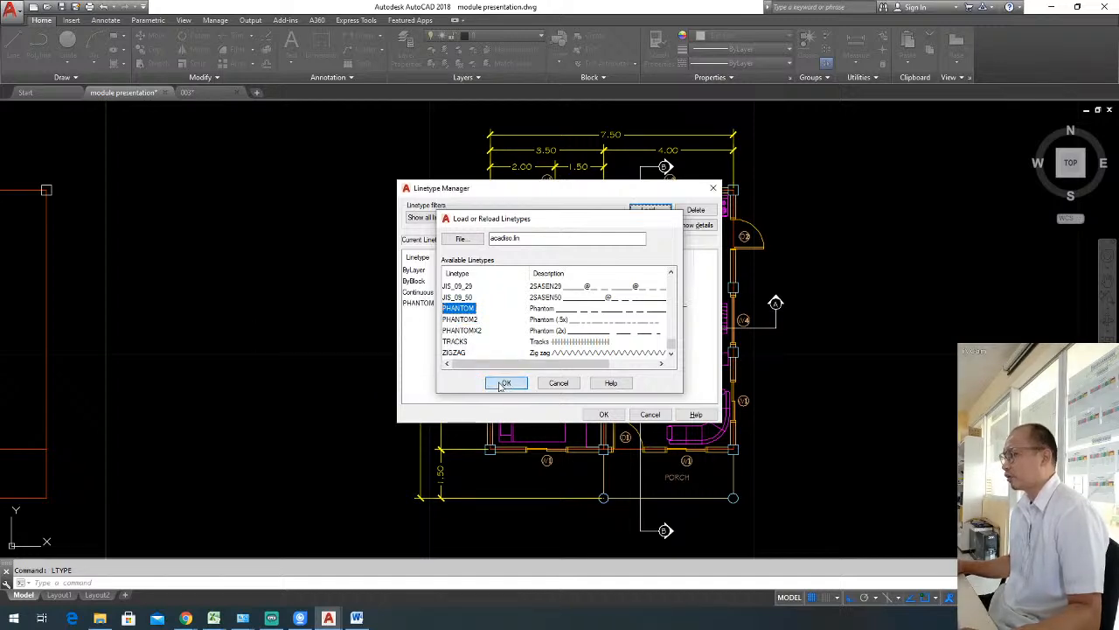
pyautogui.click(601, 415)
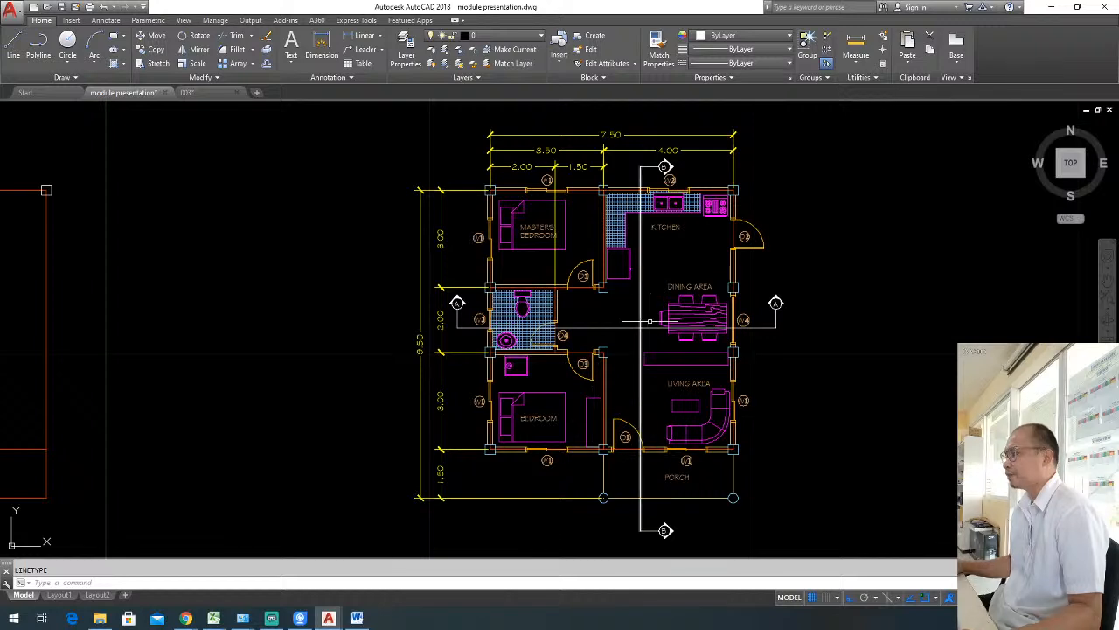
# Apply the PHANTOM linetype to the vertical section line B-B.
pyautogui.click(643, 284)
pyautogui.click(640, 175)
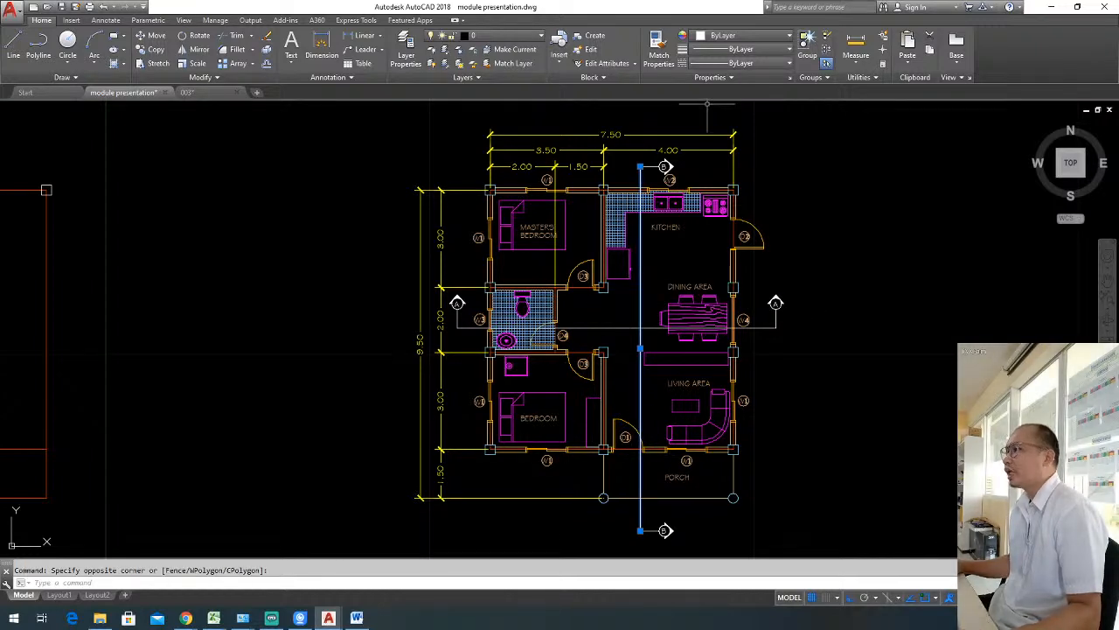
pyautogui.press('Escape')
pyautogui.click(644, 176)
pyautogui.click(629, 173)
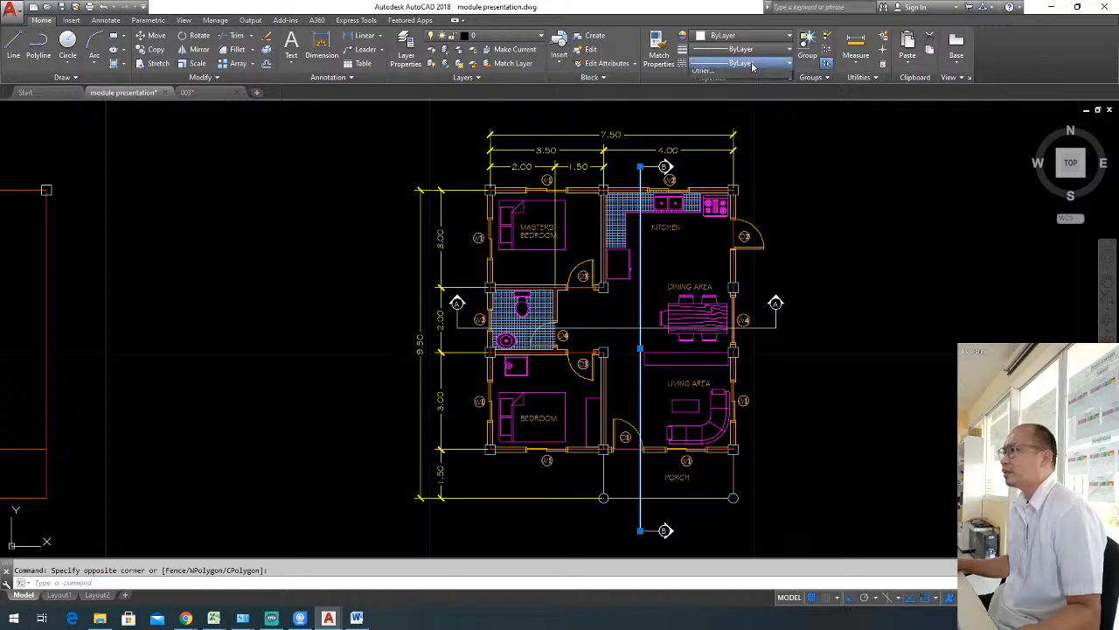
pyautogui.click(750, 64)
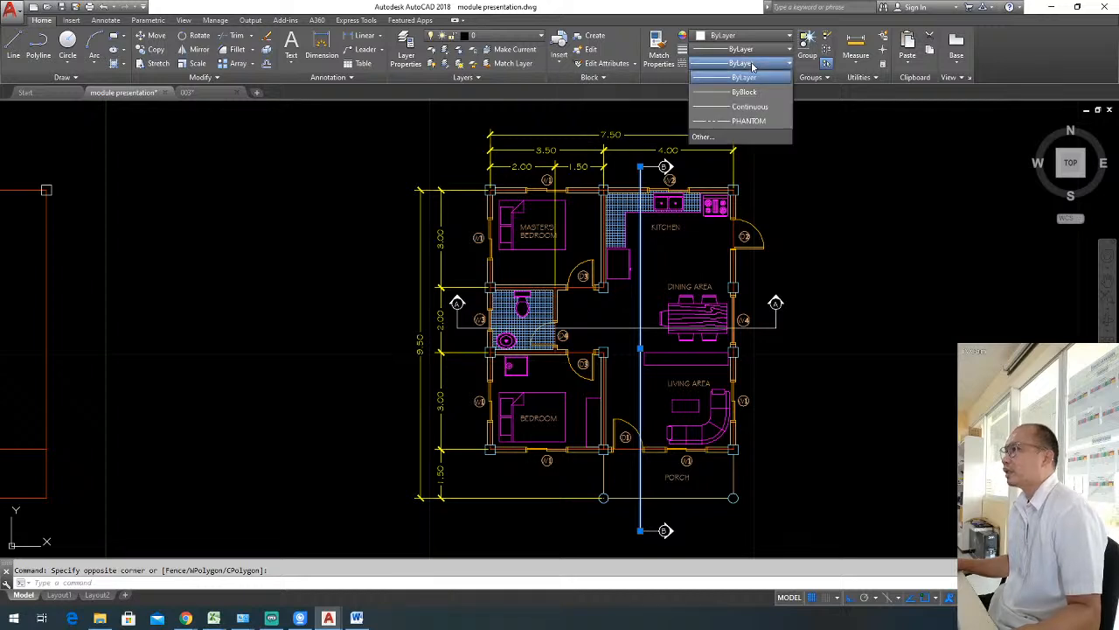
pyautogui.click(748, 121)
pyautogui.press('Escape')
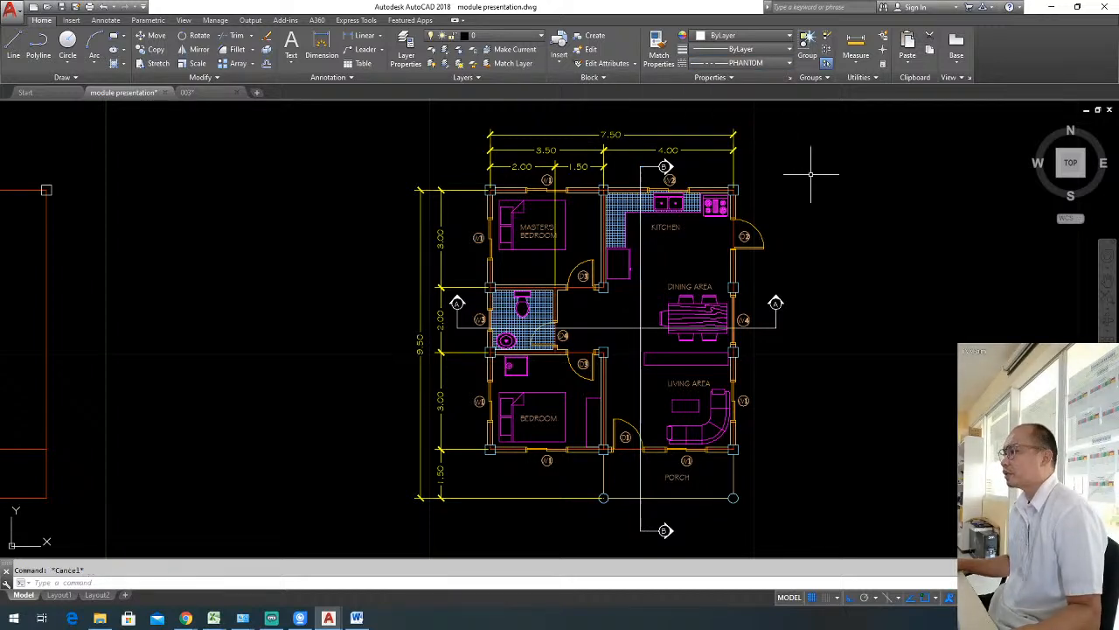
# Set the color of the "floor plan - cutting plane line" layer to index color 155.
pyautogui.write('la')
pyautogui.press('Return')
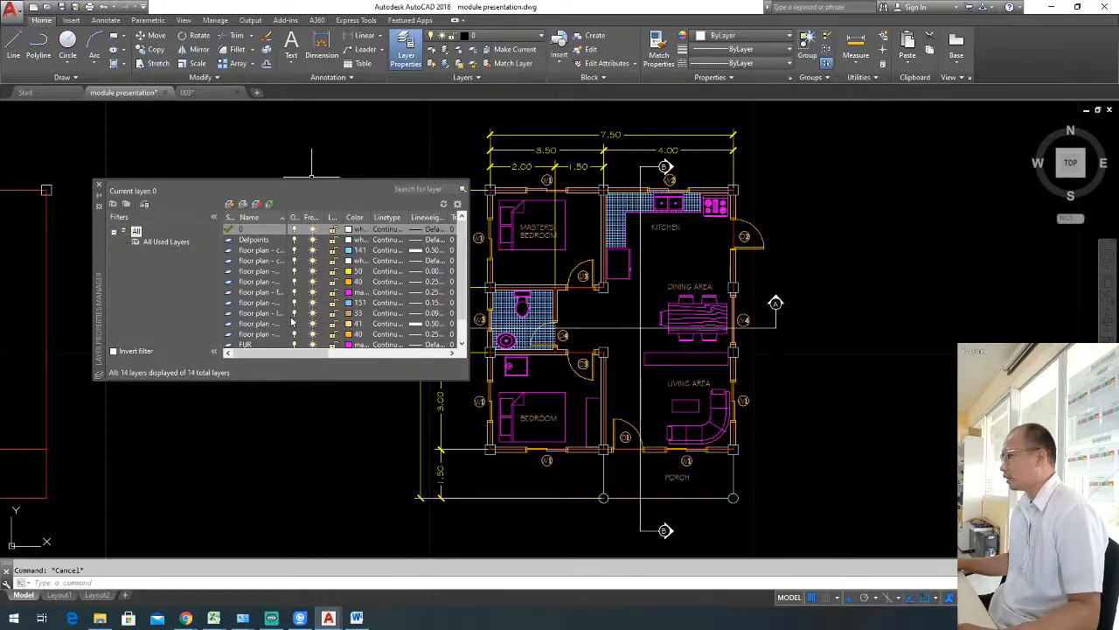
pyautogui.moveTo(290, 217); pyautogui.dragTo(336, 217)
pyautogui.click(402, 260)
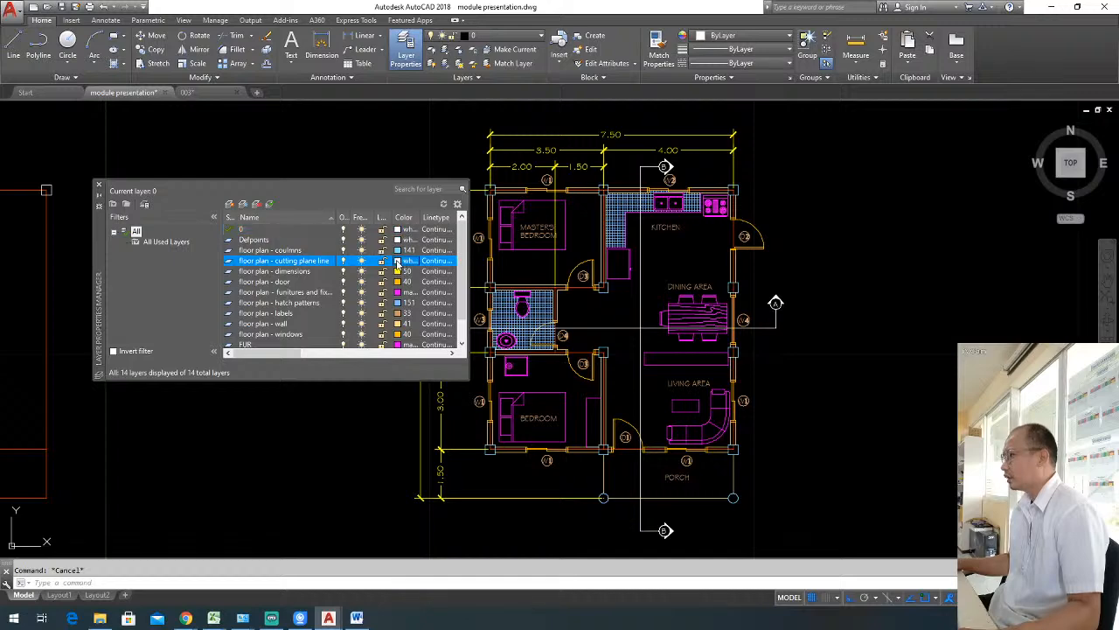
pyautogui.click(491, 266)
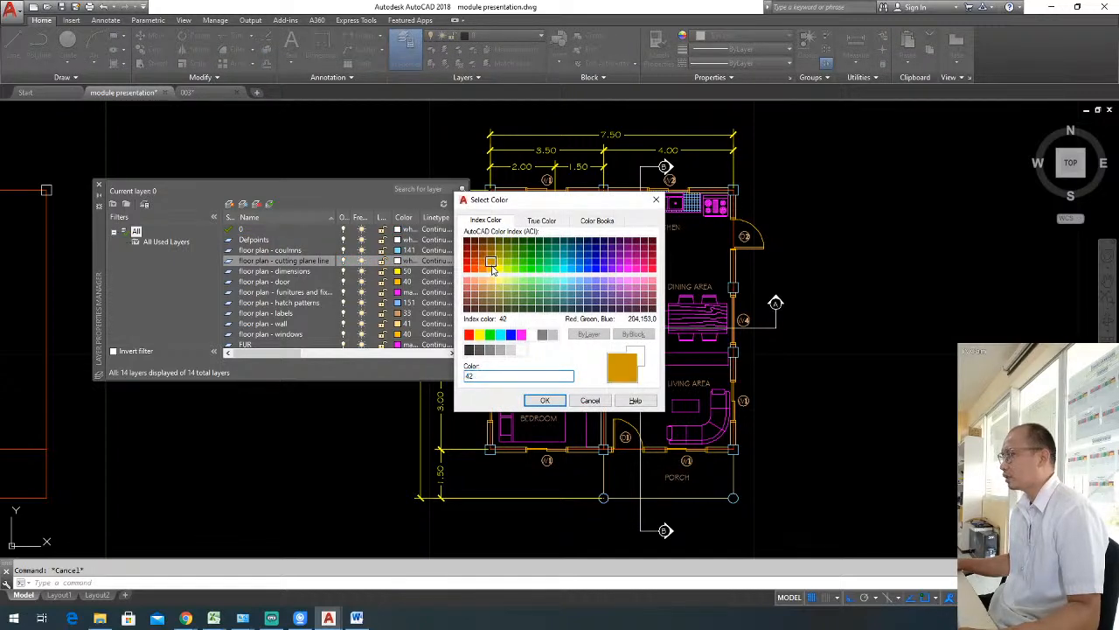
pyautogui.click(620, 268)
pyautogui.click(603, 269)
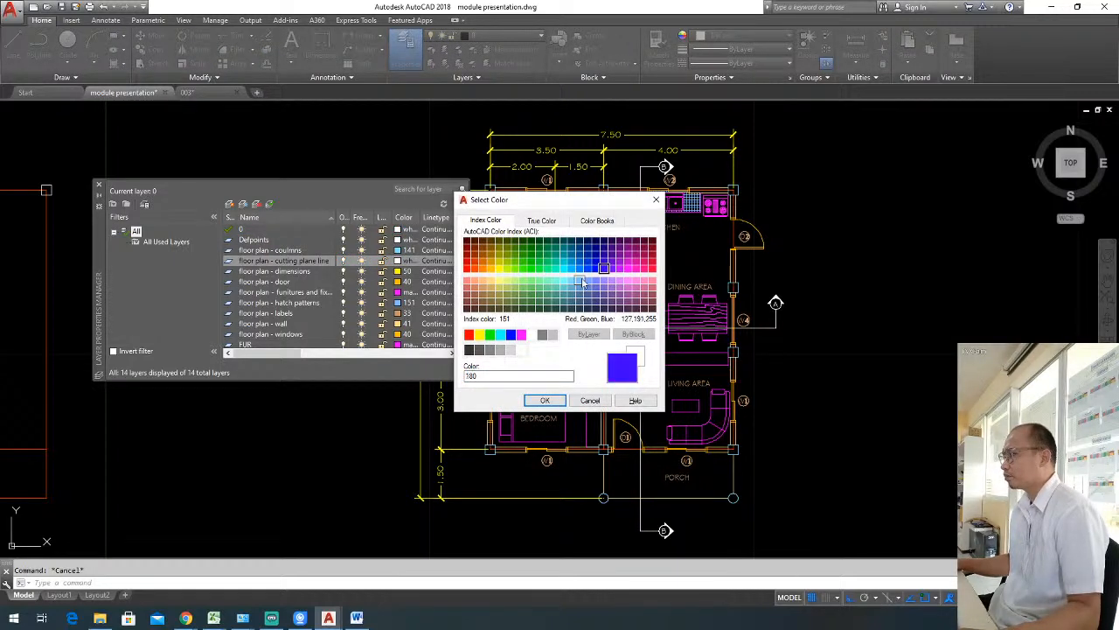
pyautogui.click(579, 281)
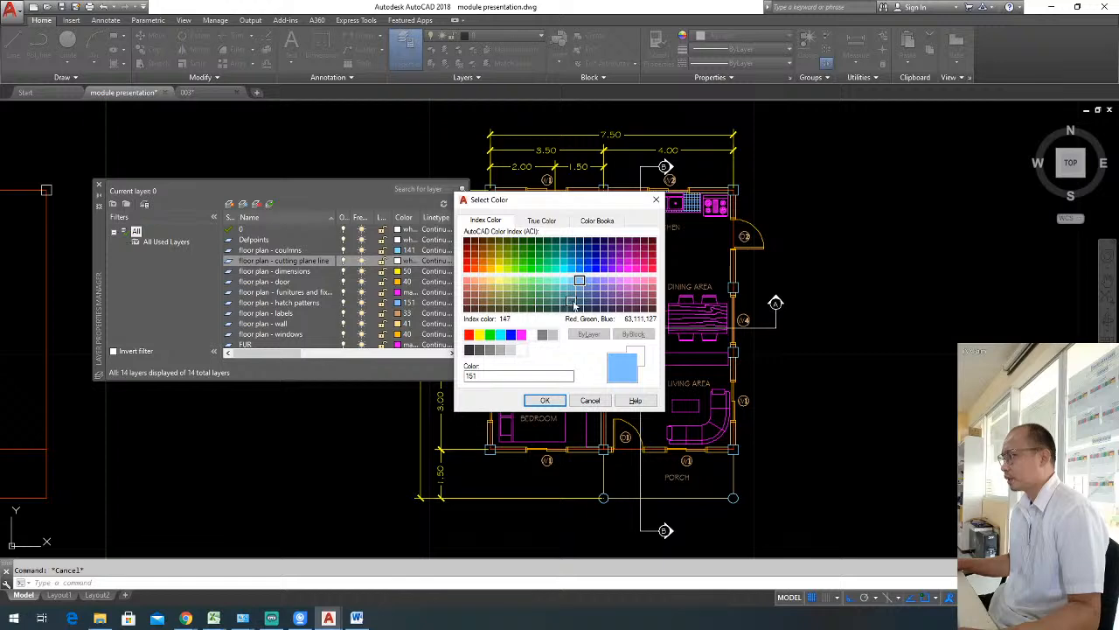
pyautogui.click(578, 304)
pyautogui.click(579, 295)
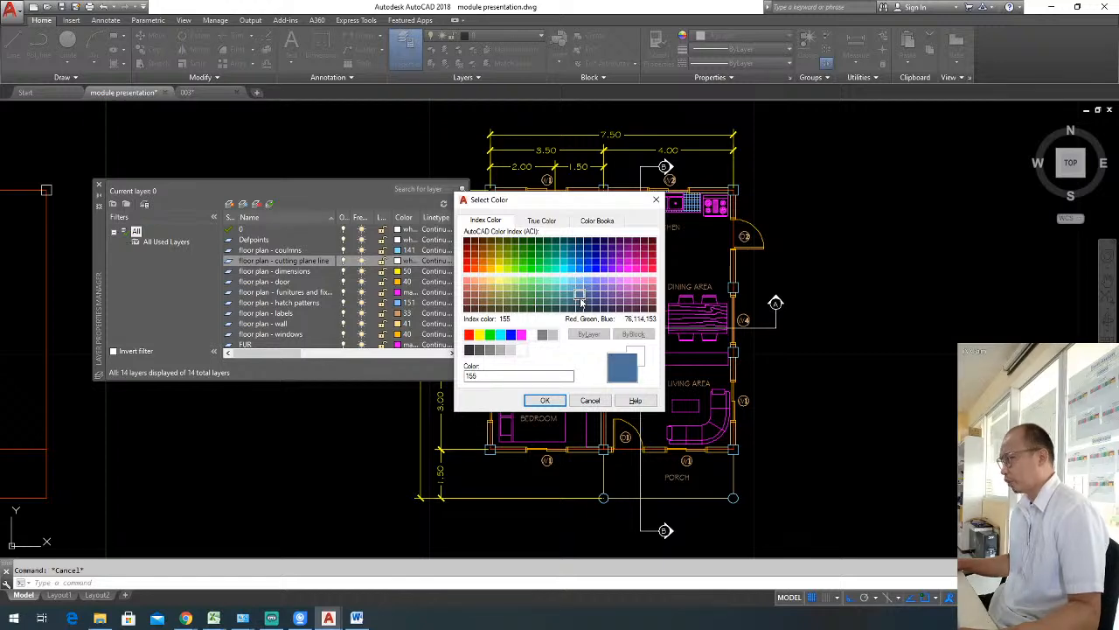
pyautogui.click(544, 399)
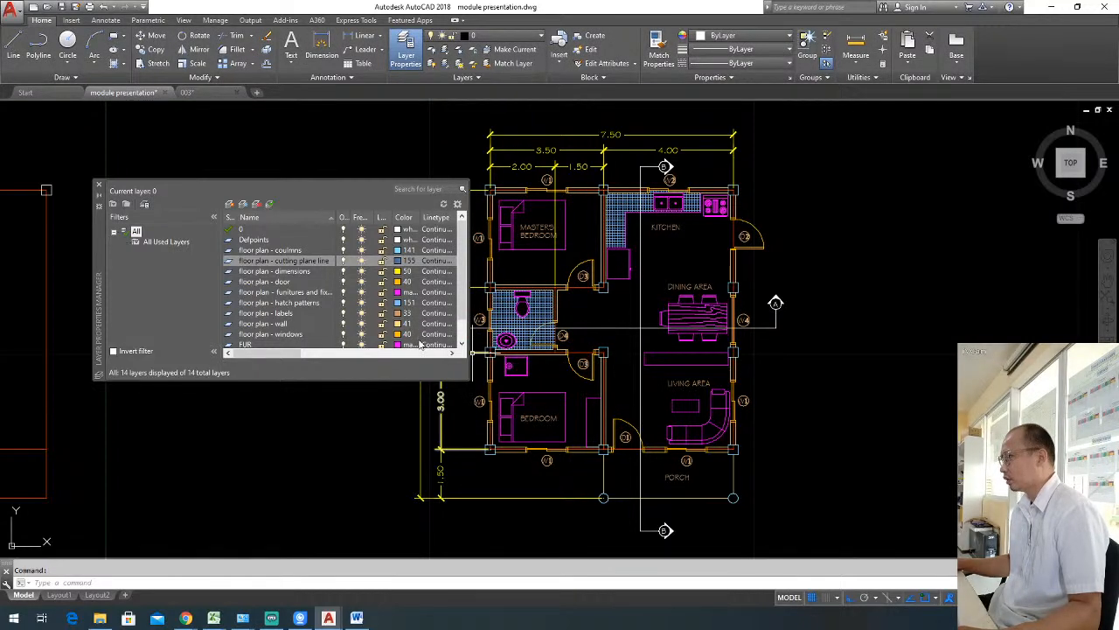
# Set the "floor plan - cutting plane line" layer's lineweight to 0.30 mm and close the layer manager.
pyautogui.moveTo(263, 353); pyautogui.dragTo(306, 353)
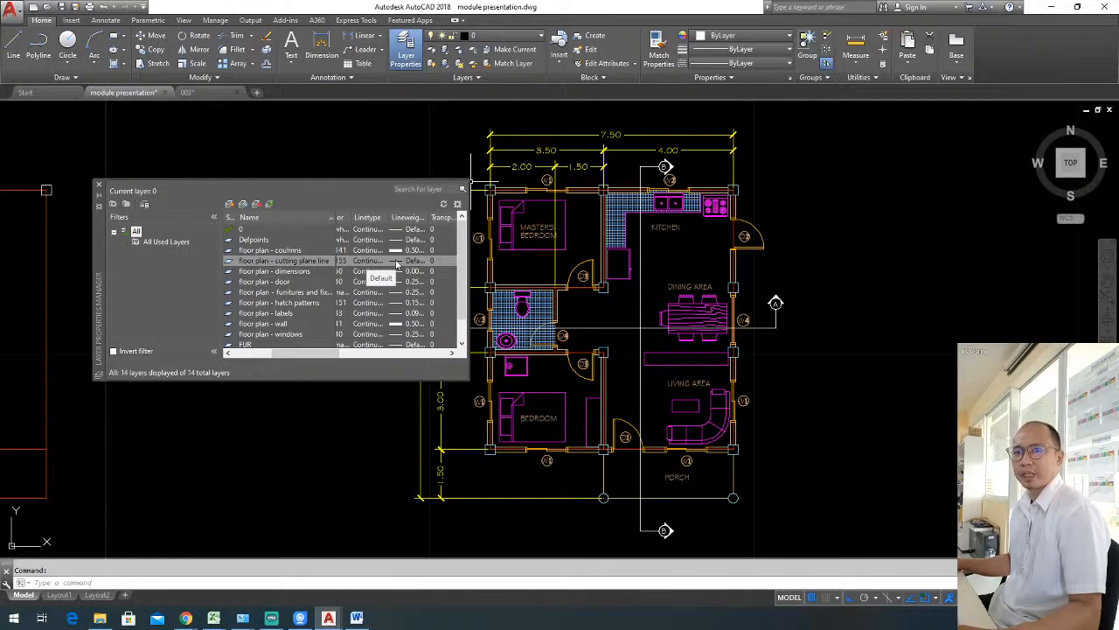
pyautogui.click(359, 619)
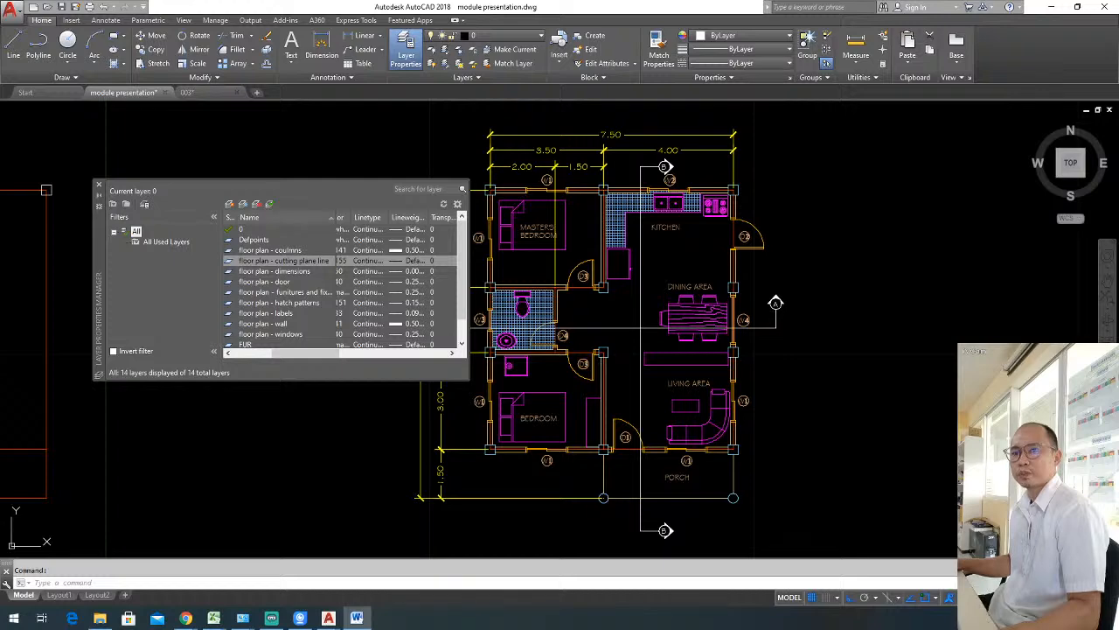
pyautogui.click(395, 261)
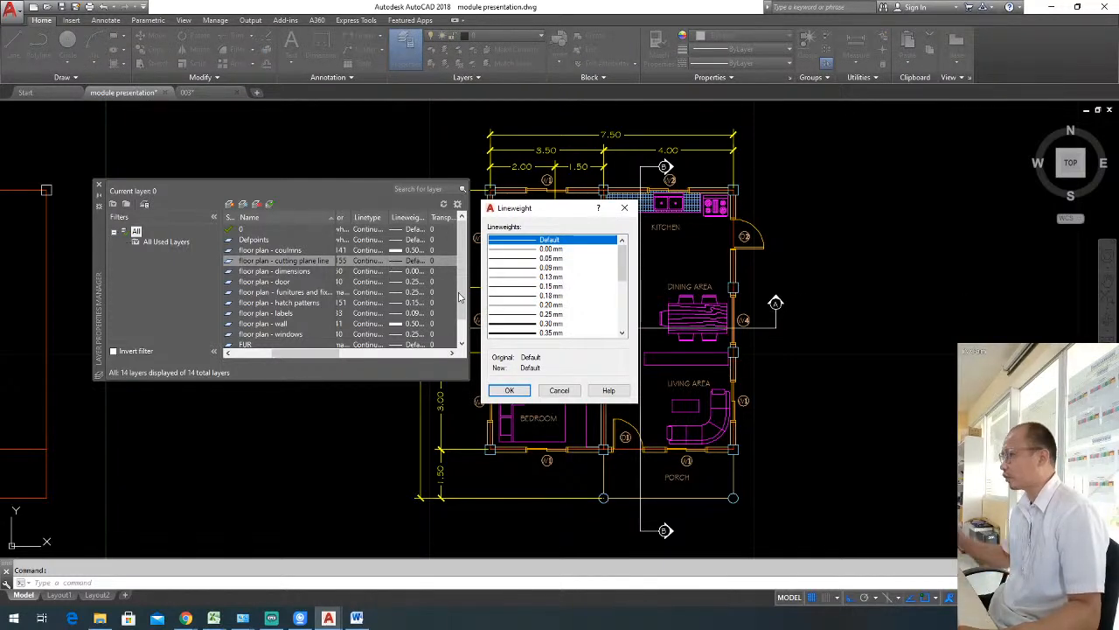
pyautogui.click(535, 323)
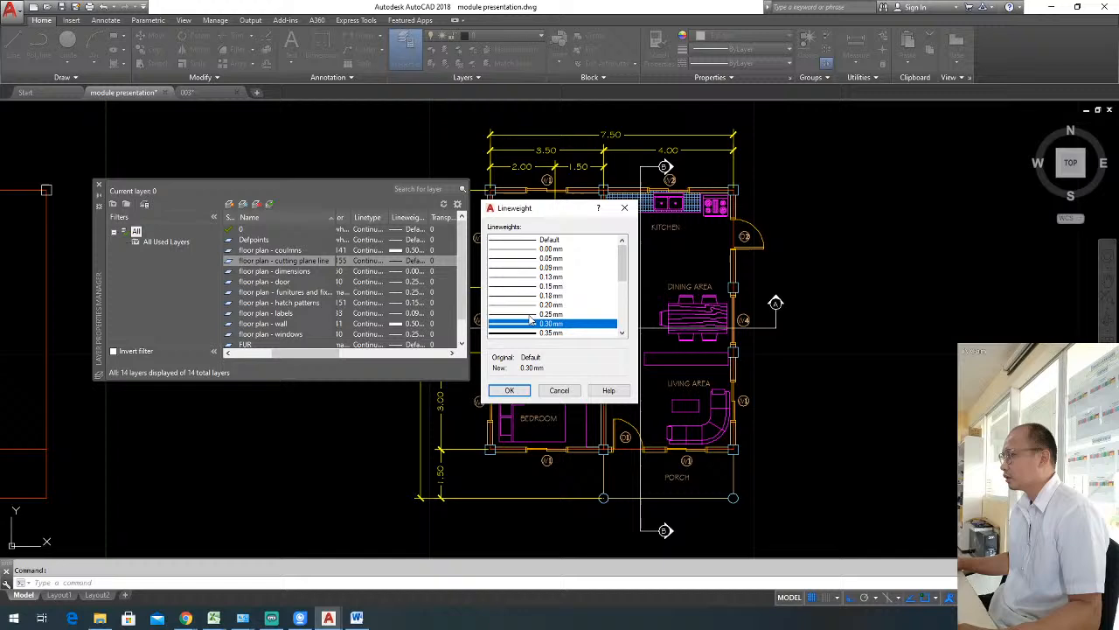
pyautogui.click(516, 391)
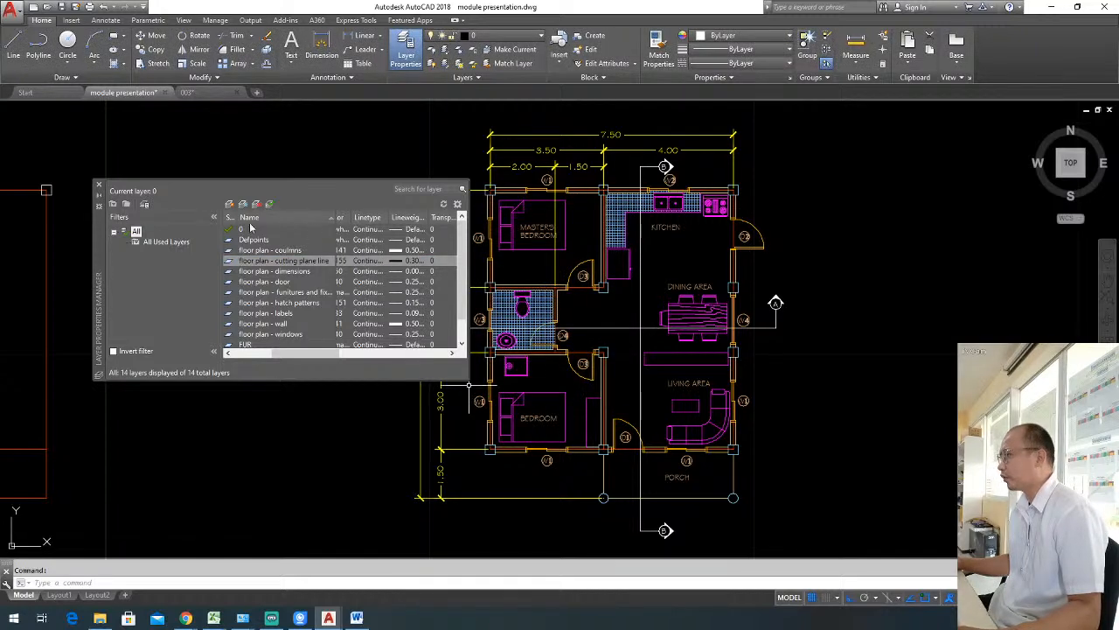
pyautogui.click(99, 186)
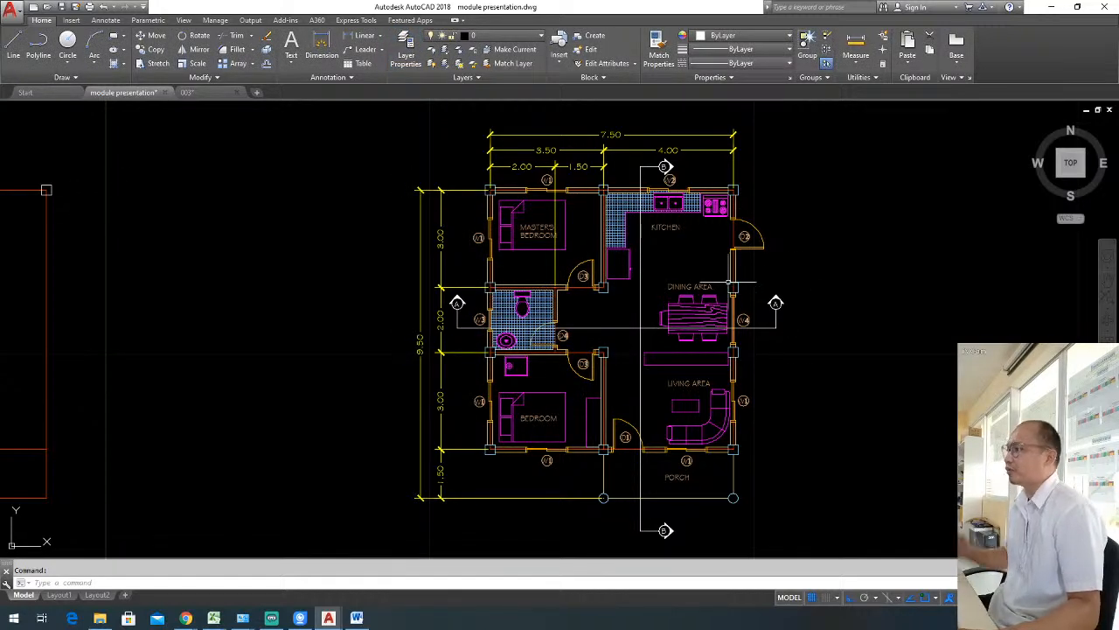
# Switch the vertical section line's linetype to ByLayer and back to PHANTOM, and clear the selection.
pyautogui.click(640, 302)
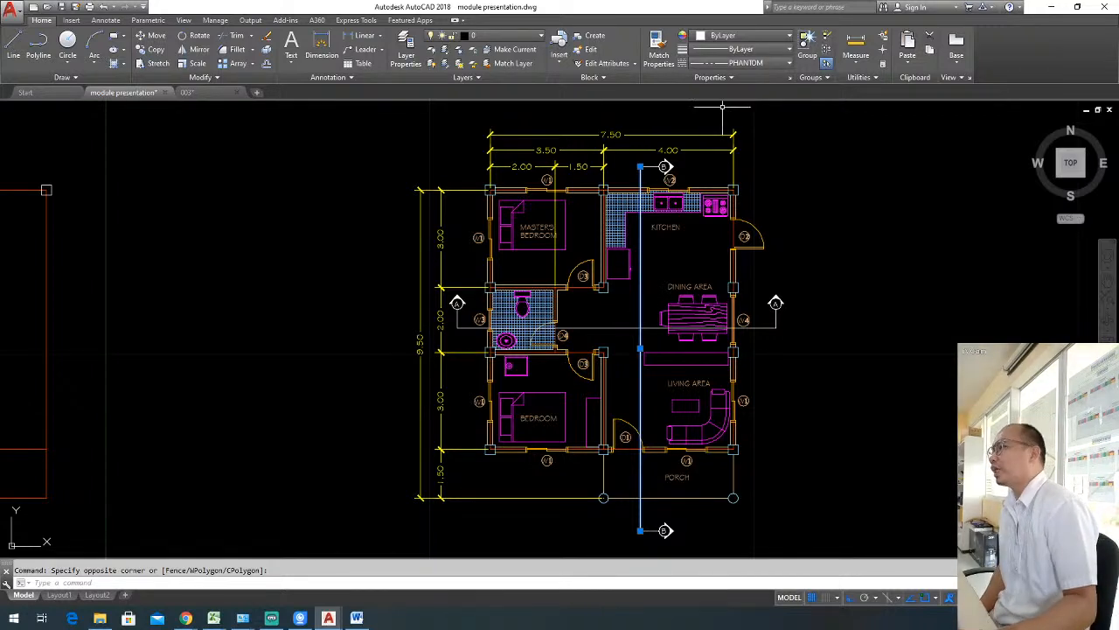
pyautogui.click(754, 63)
pyautogui.click(753, 63)
pyautogui.click(754, 63)
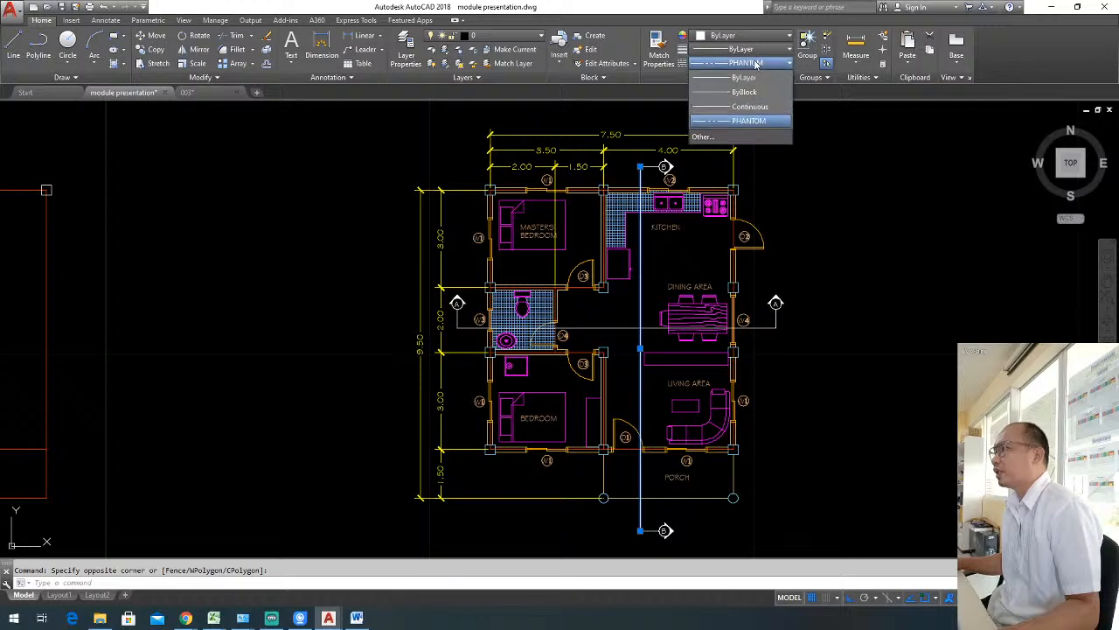
pyautogui.click(743, 77)
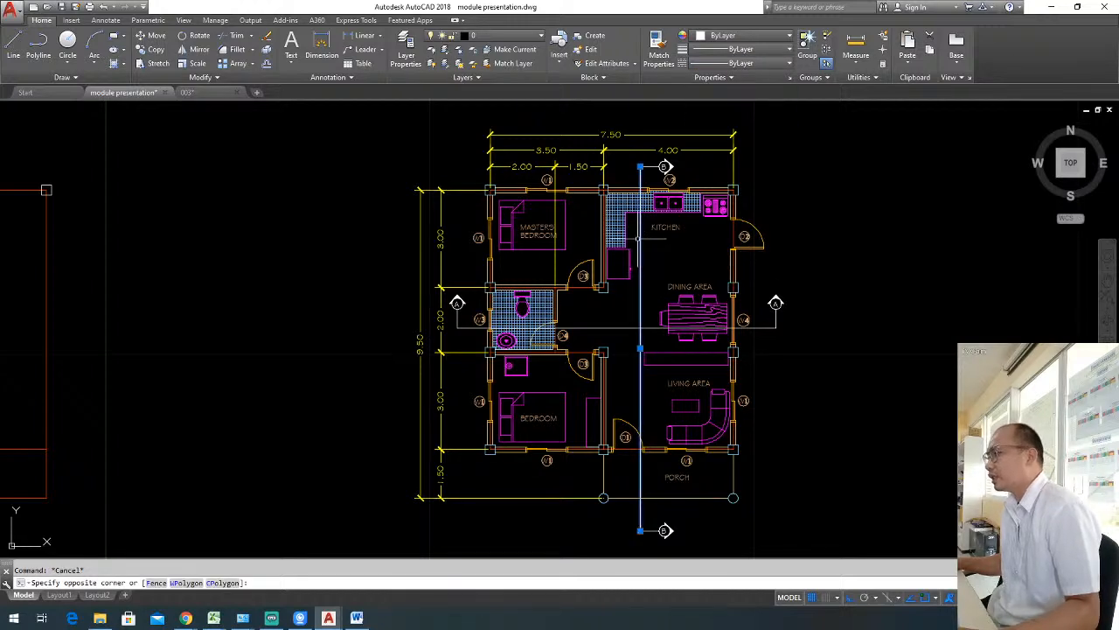
pyautogui.click(748, 63)
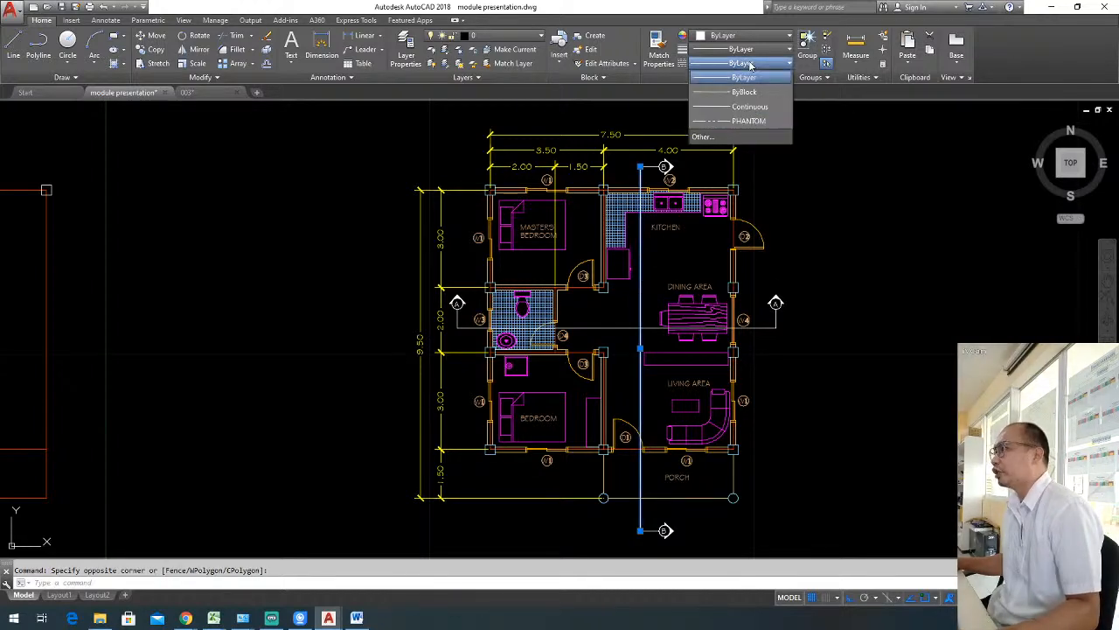
pyautogui.press('Escape')
pyautogui.press('Escape')
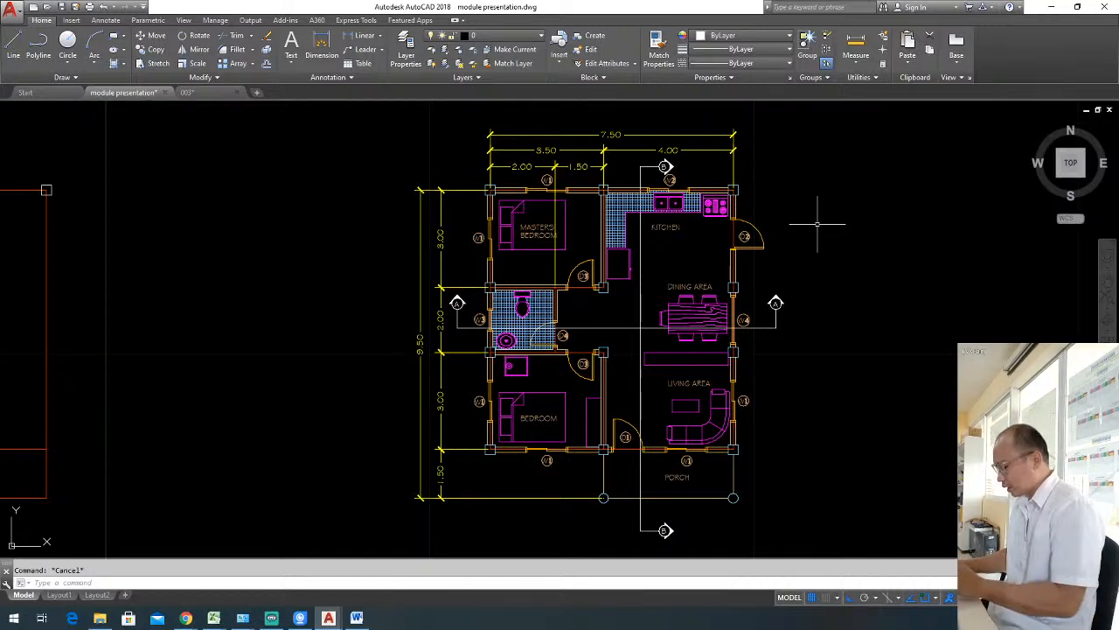
# Display the vertical section line's properties and set its linetype scale to 0.5.
pyautogui.write('pr')
pyautogui.press('Return')
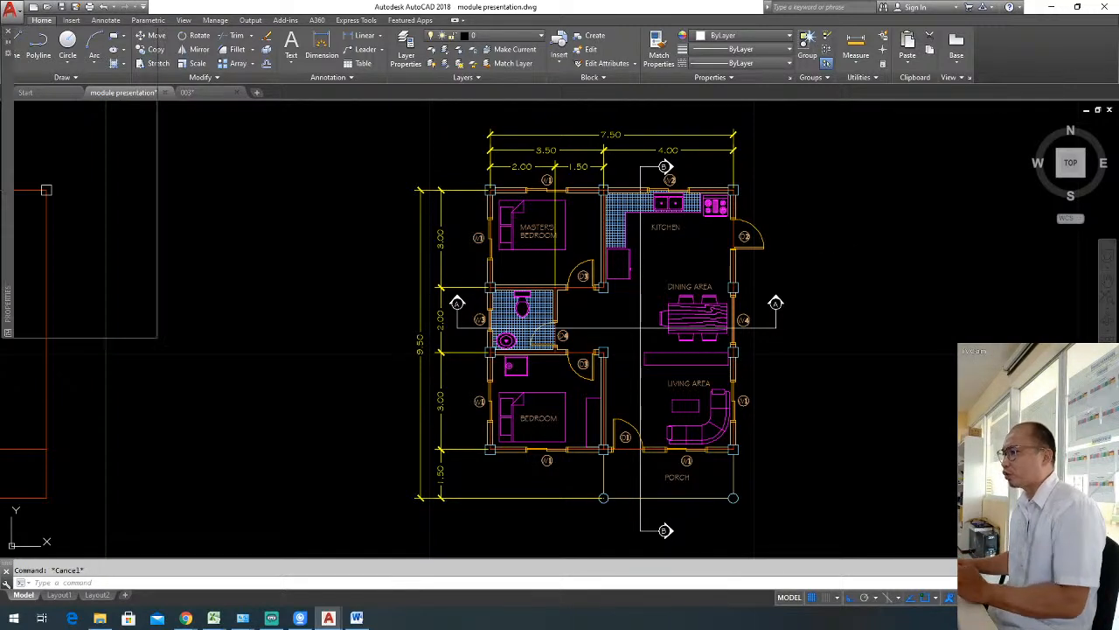
pyautogui.click(641, 301)
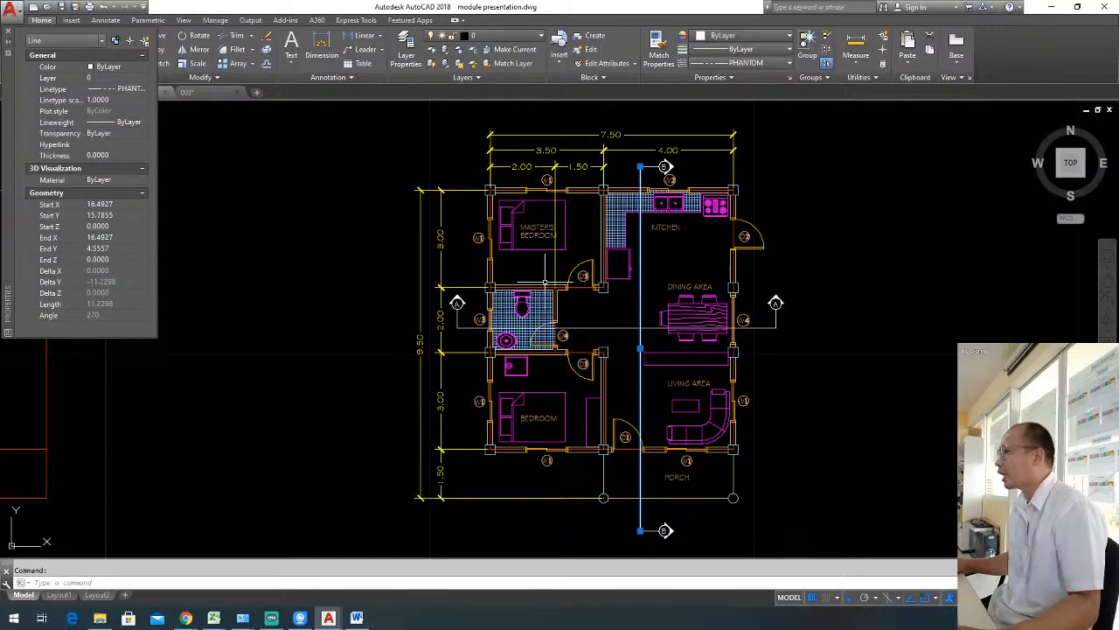
pyautogui.click(93, 101)
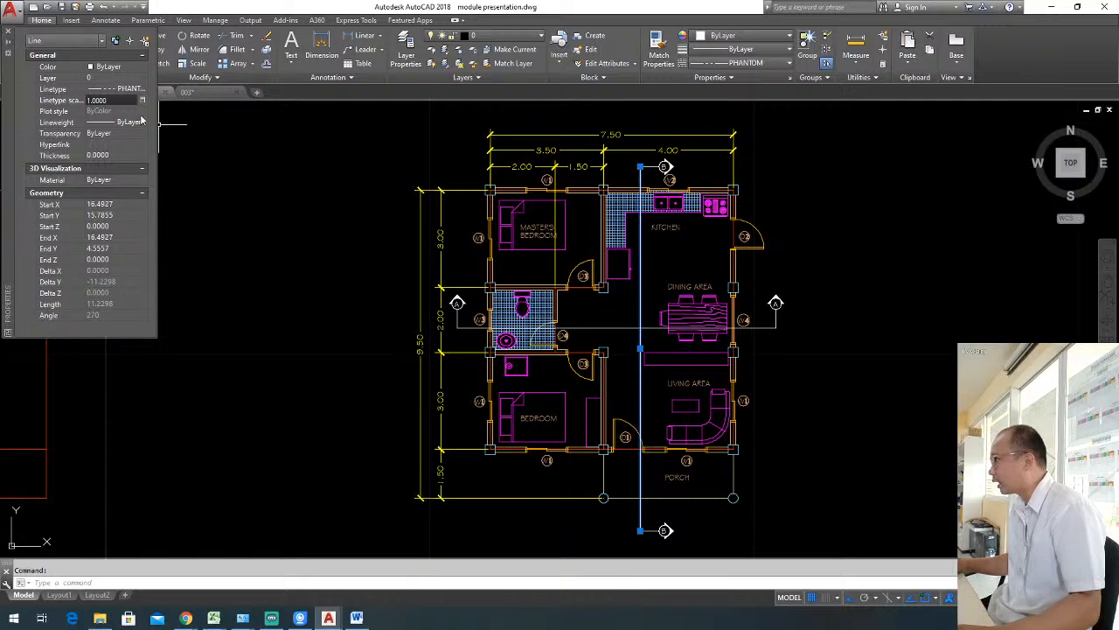
pyautogui.doubleClick(96, 101)
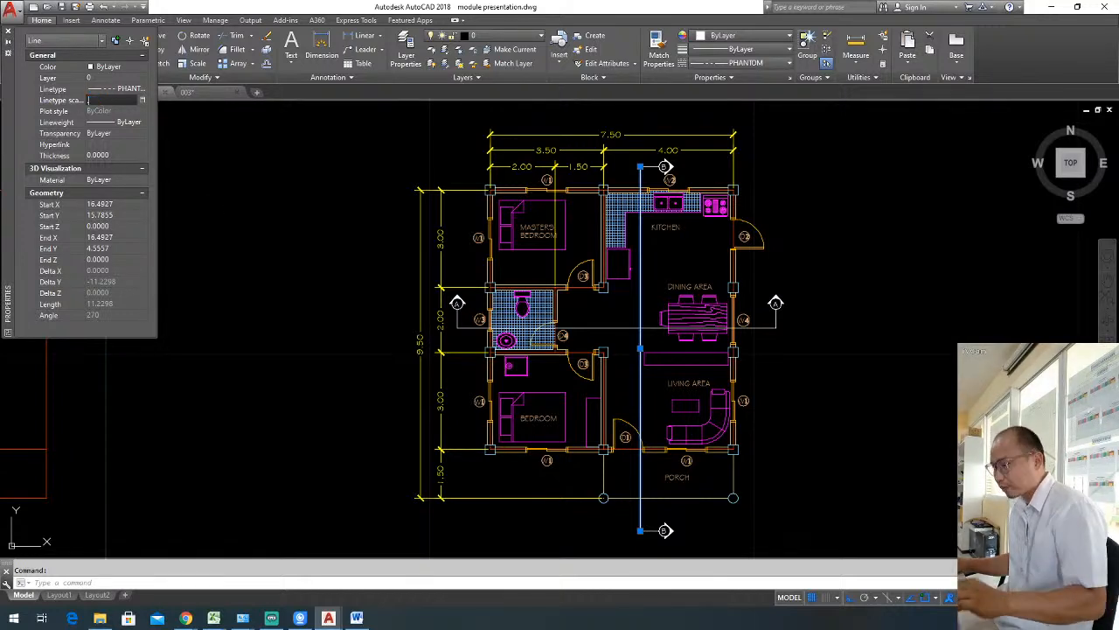
pyautogui.write('0.5')
pyautogui.press('Return')
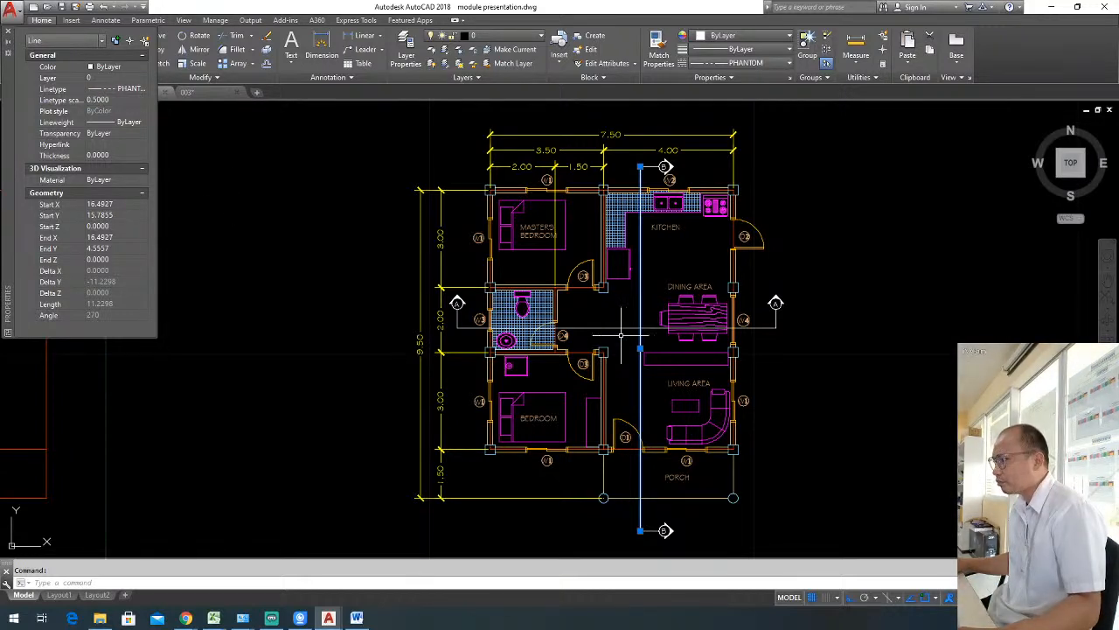
# Try linetype scales of 0.25 and 0.15 on the vertical section line.
pyautogui.click(124, 100)
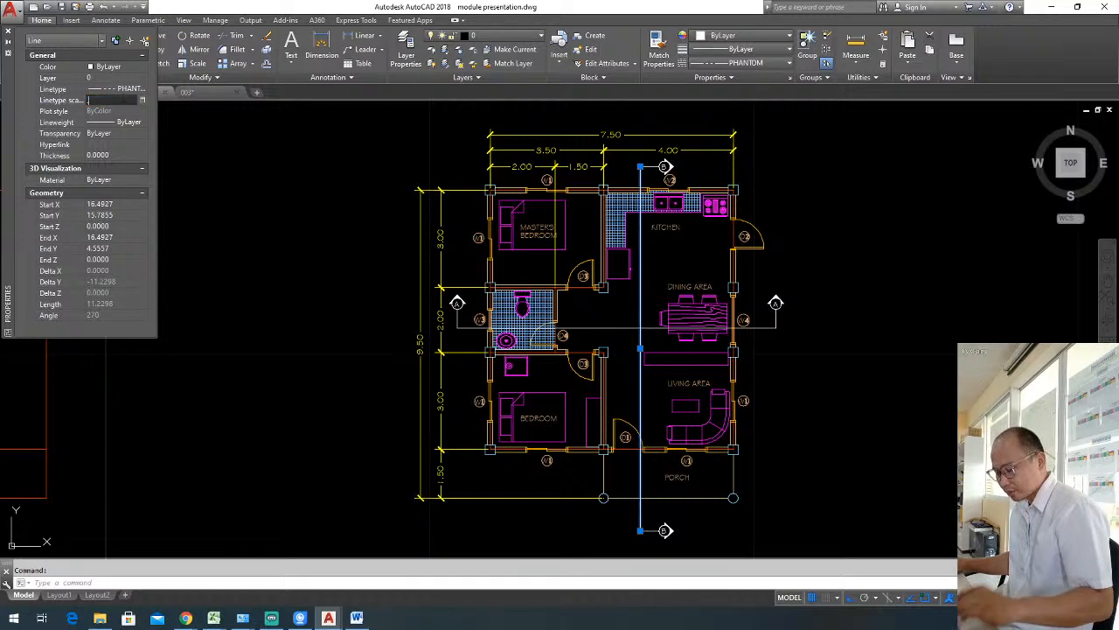
pyautogui.write('.25')
pyautogui.press('Return')
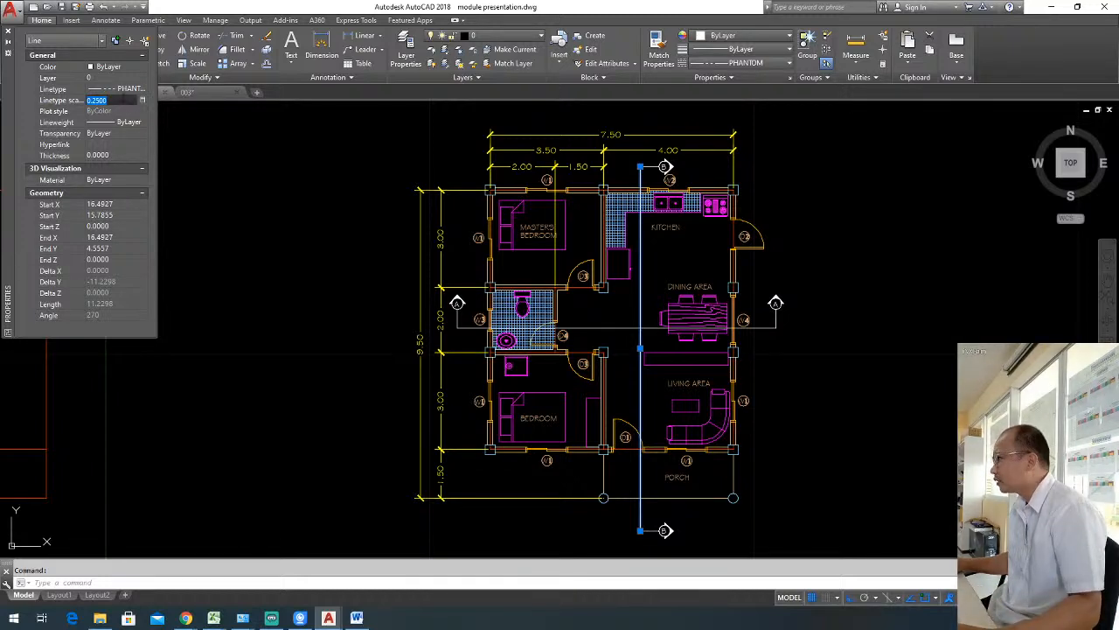
pyautogui.write('.15')
pyautogui.press('Return')
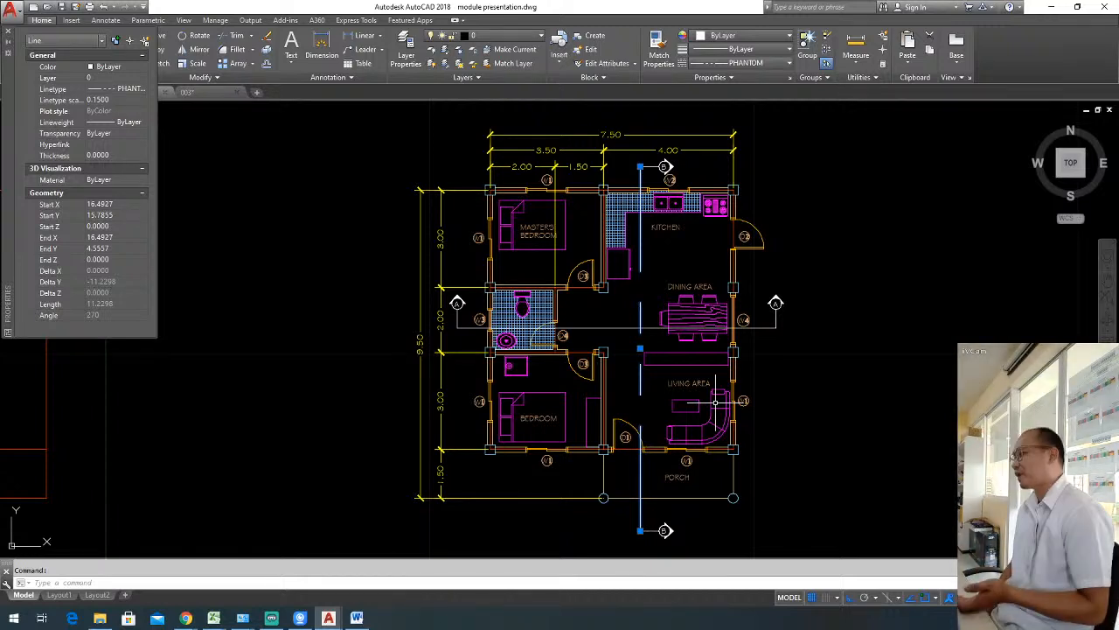
# Reduce the vertical section line's linetype scale to 0.1, then to 0.05, and deselect the line.
pyautogui.click(120, 100)
pyautogui.write('0.1')
pyautogui.press('Return')
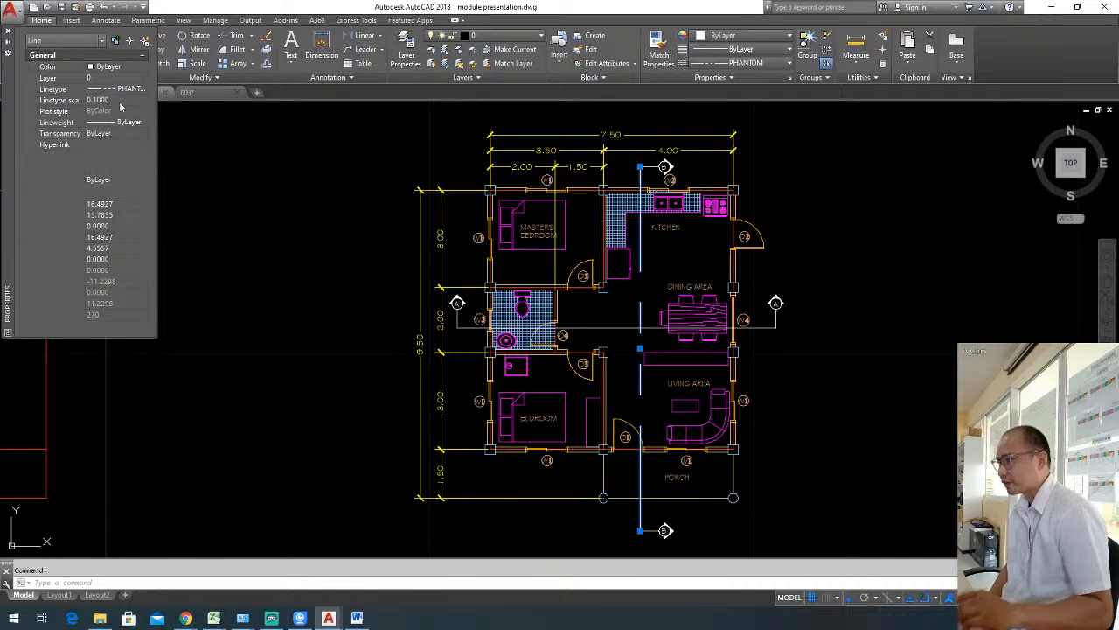
pyautogui.click(130, 101)
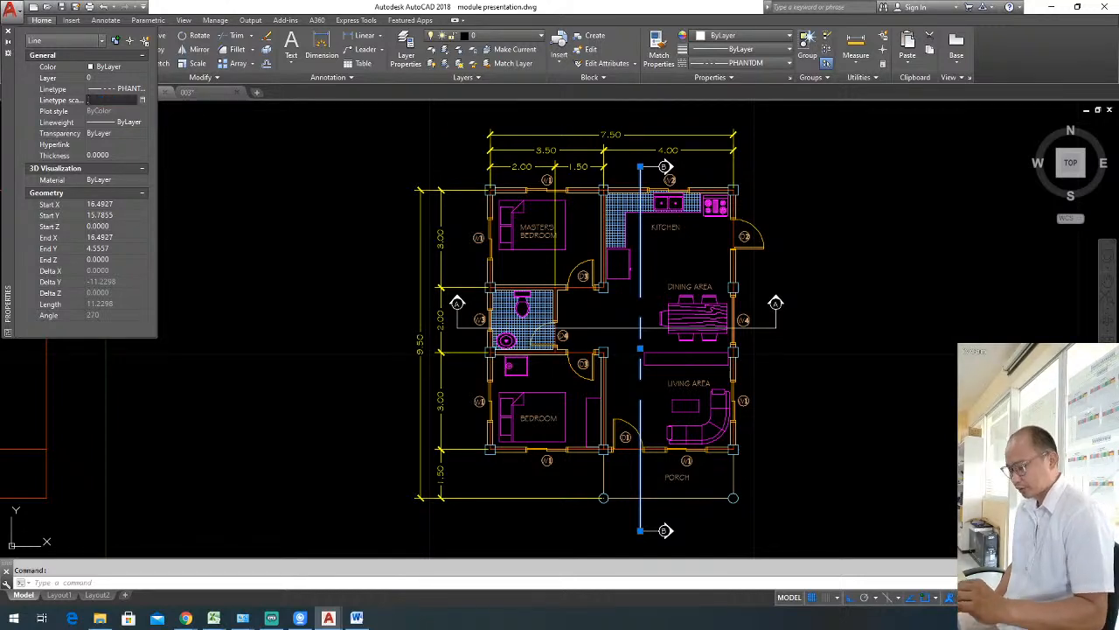
pyautogui.press('Return')
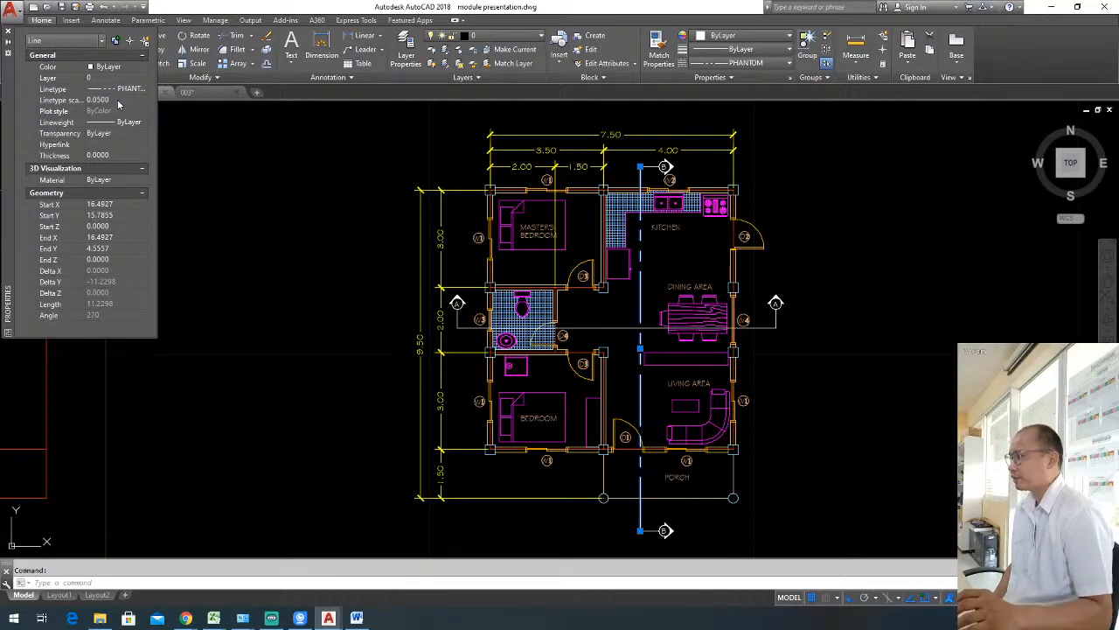
pyautogui.press('Escape')
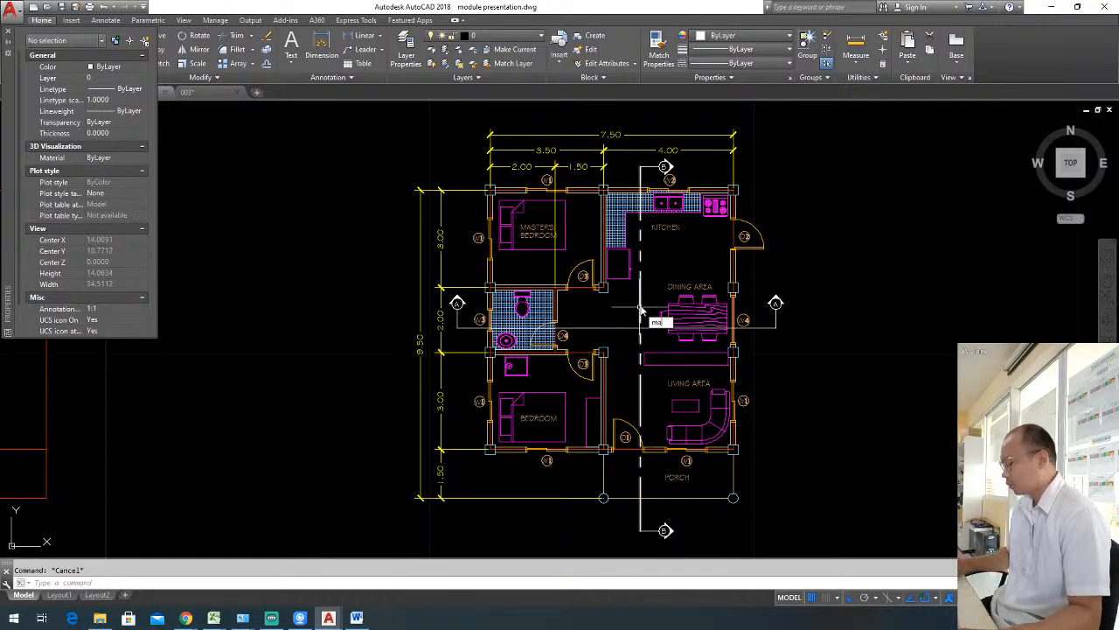
# Match the properties of vertical section line B-B onto the long horizontal section line A-A.
pyautogui.write('ma')
pyautogui.press('Return')
pyautogui.click(640, 295)
pyautogui.click(621, 336)
pyautogui.click(613, 319)
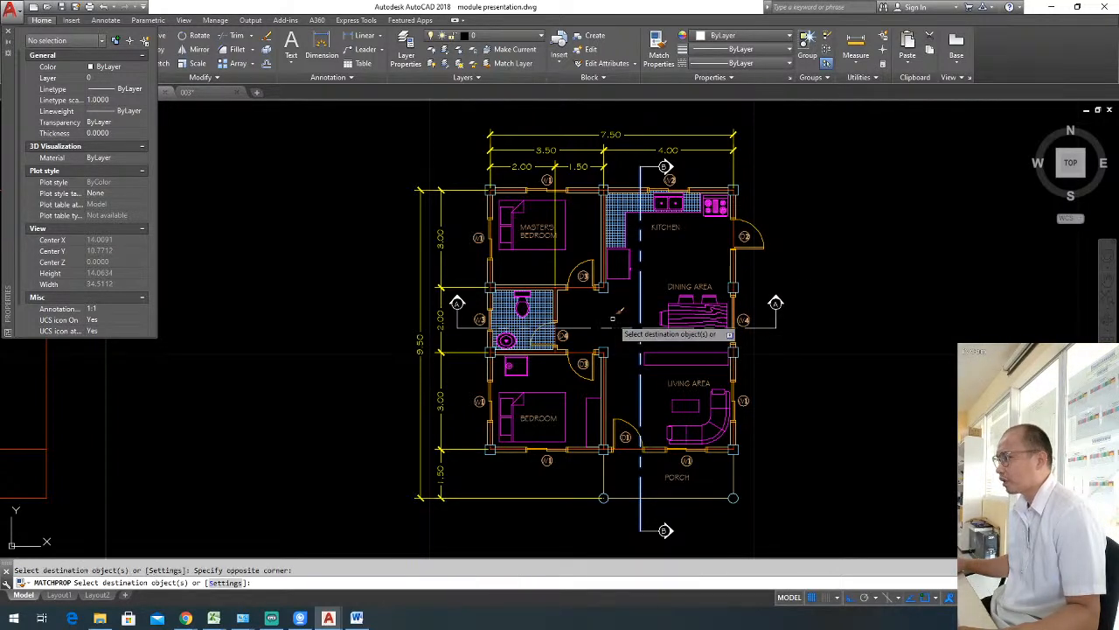
# Close the Properties palette and assign vertical section line B-B to the "floor plan - cutting plane line" layer.
pyautogui.press('Escape')
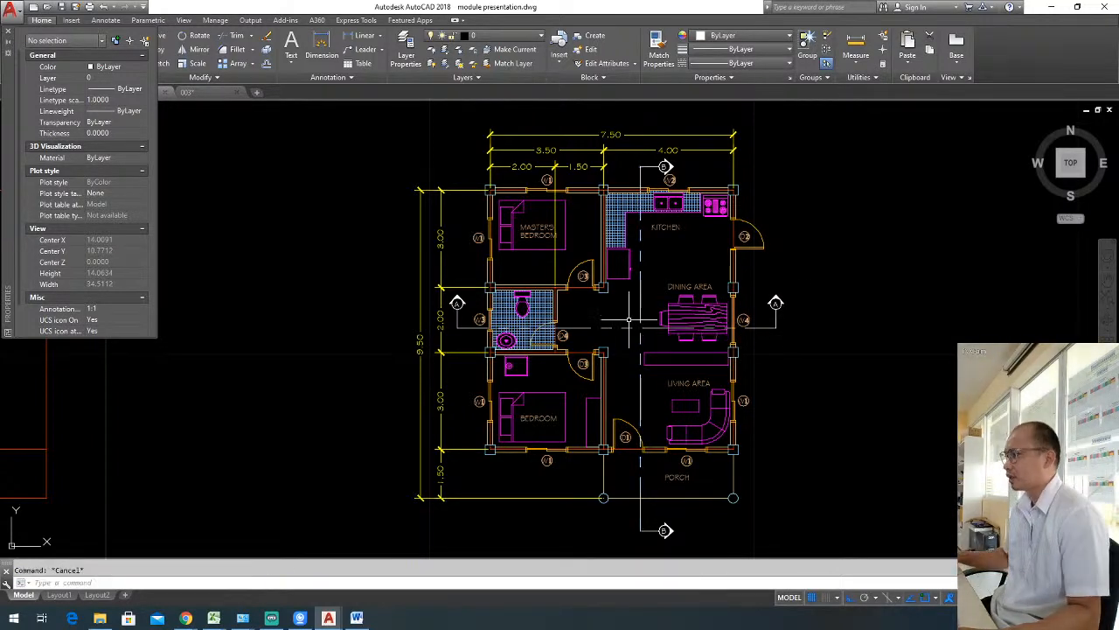
pyautogui.click(8, 31)
pyautogui.click(641, 302)
pyautogui.click(644, 302)
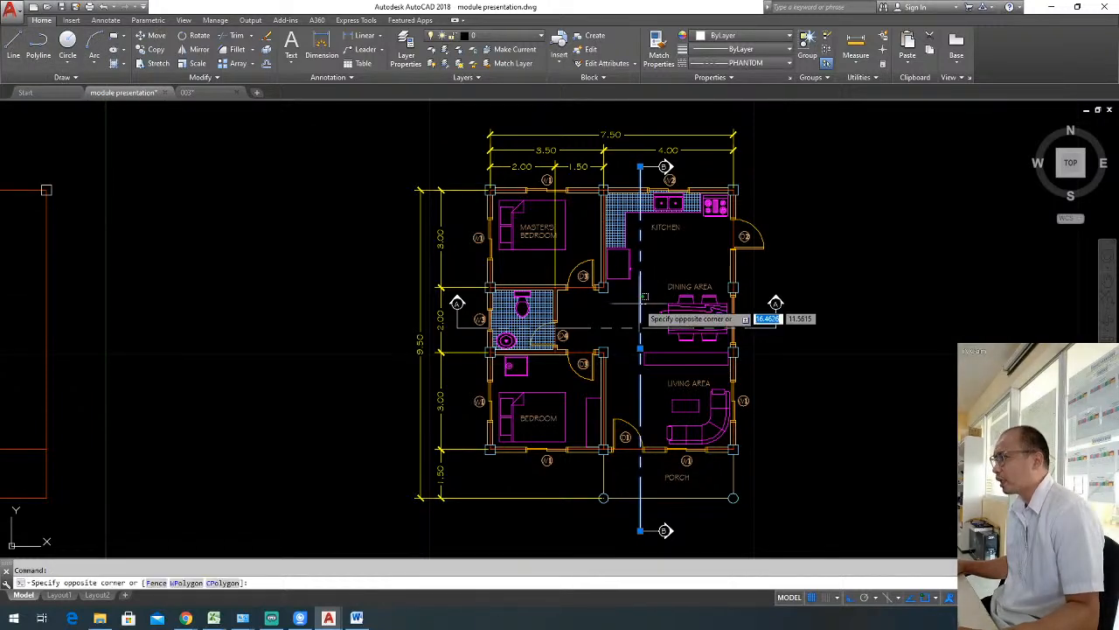
pyautogui.click(645, 299)
pyautogui.click(490, 35)
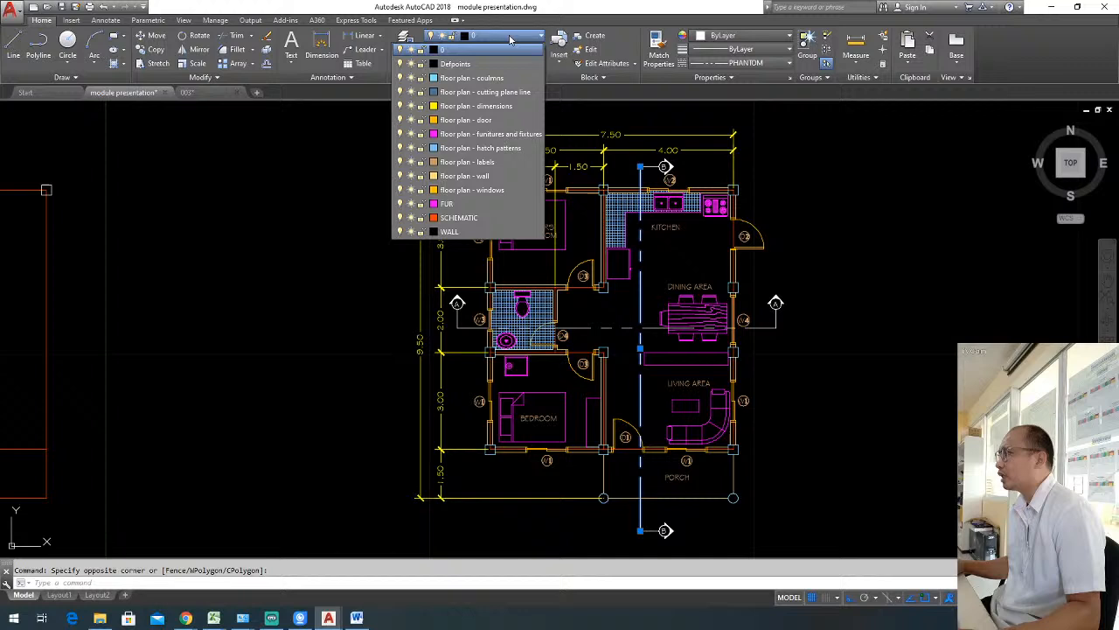
pyautogui.click(498, 92)
pyautogui.press('Escape')
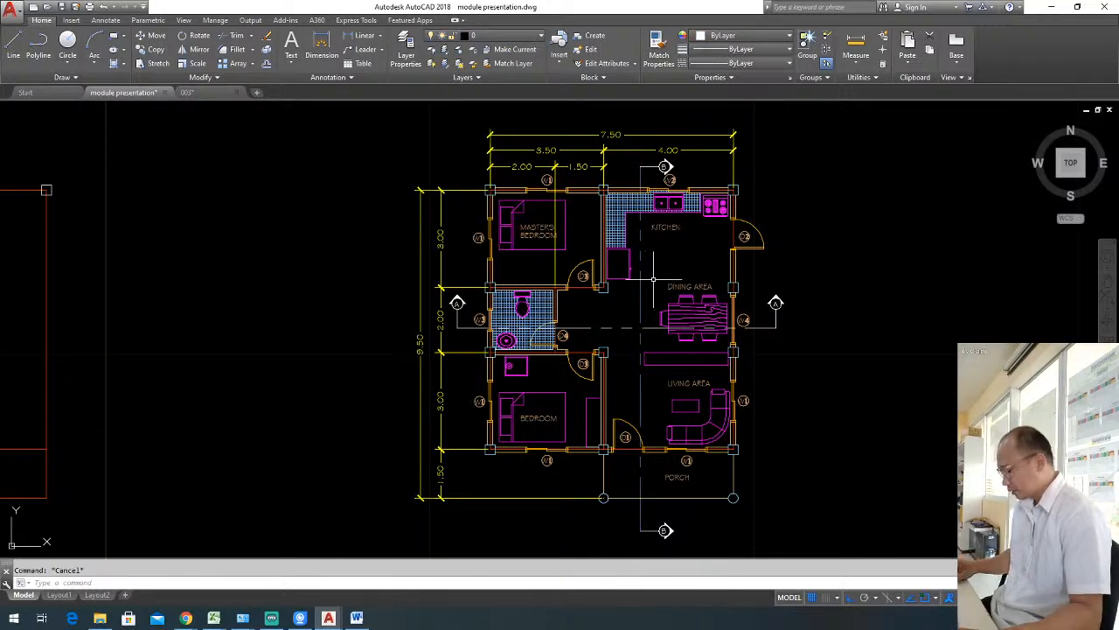
# Match the properties of vertical section line B-B onto horizontal section line A-A.
pyautogui.write('ma')
pyautogui.press('Return')
pyautogui.click(640, 293)
pyautogui.click(623, 334)
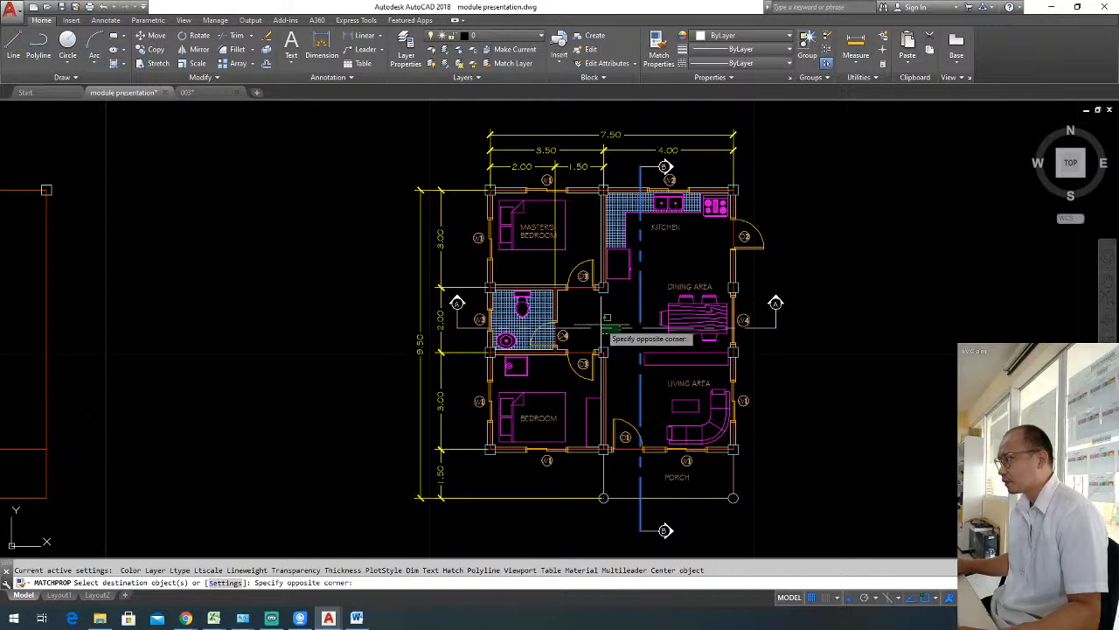
pyautogui.click(590, 321)
# Apply the same matched properties to the A and B section markers at both ends of the section lines.
pyautogui.click(463, 317)
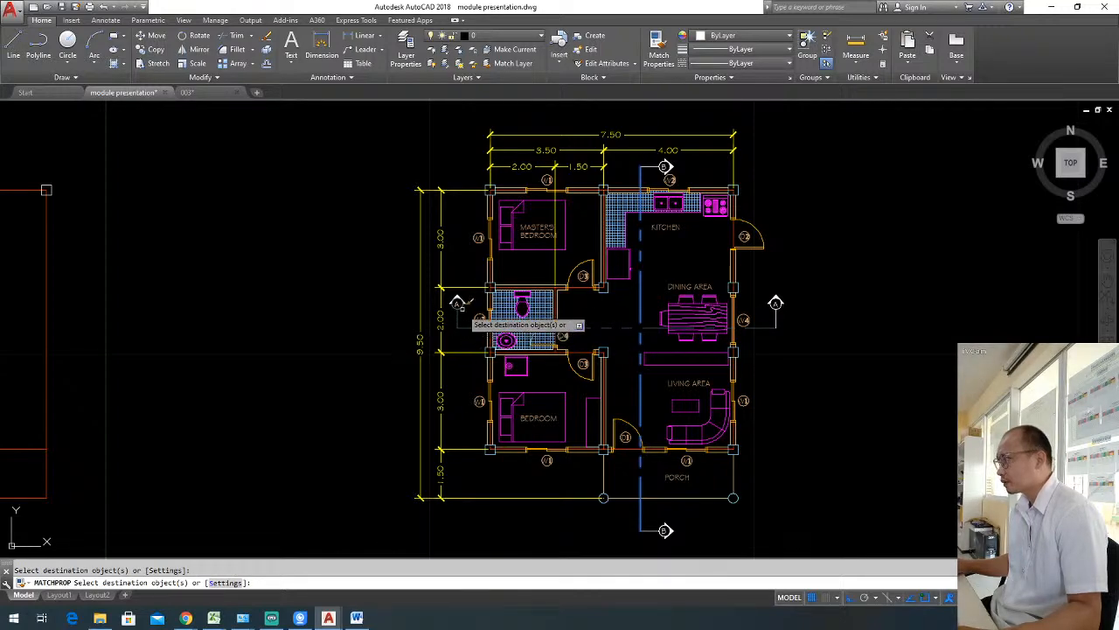
pyautogui.click(451, 295)
pyautogui.click(783, 320)
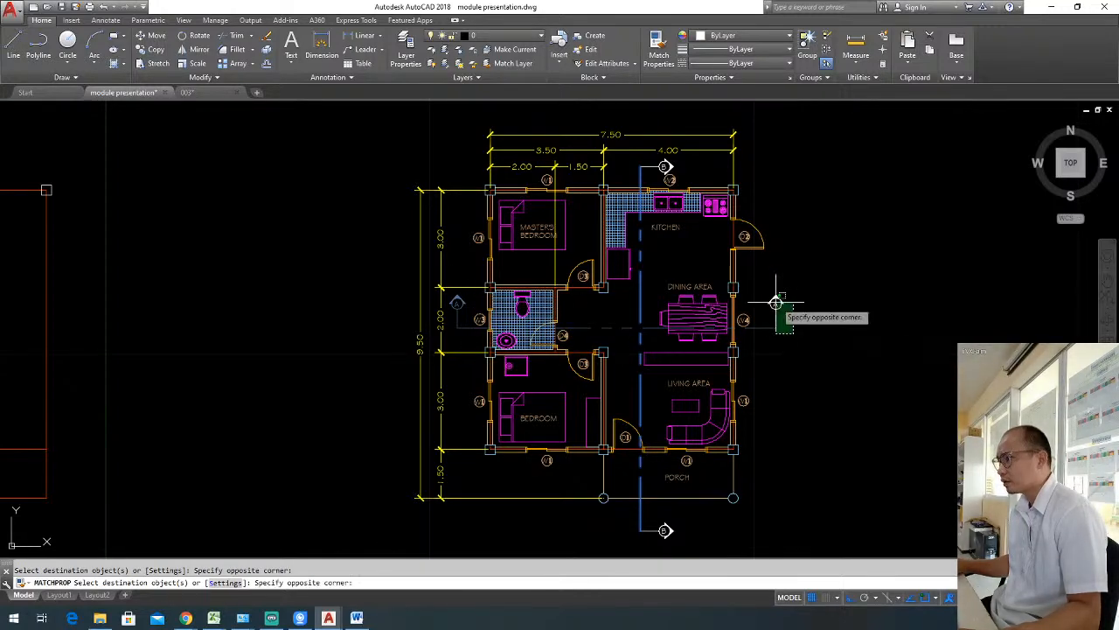
pyautogui.click(774, 300)
pyautogui.scroll(4, 670, 178)
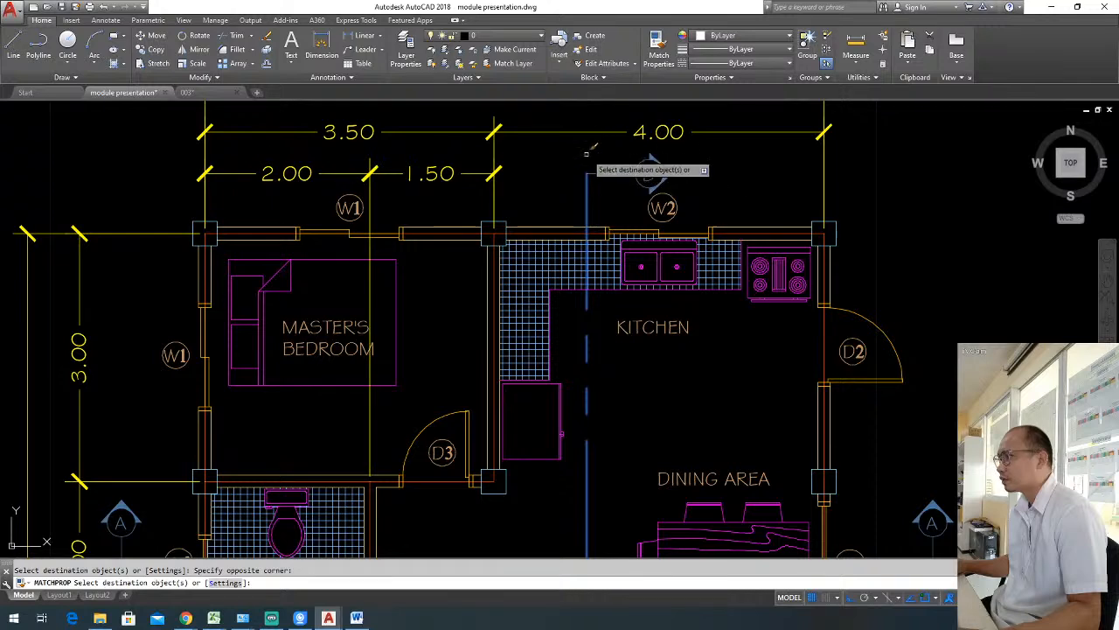
pyautogui.scroll(-4, 647, 175)
pyautogui.click(655, 540)
pyautogui.press('Escape')
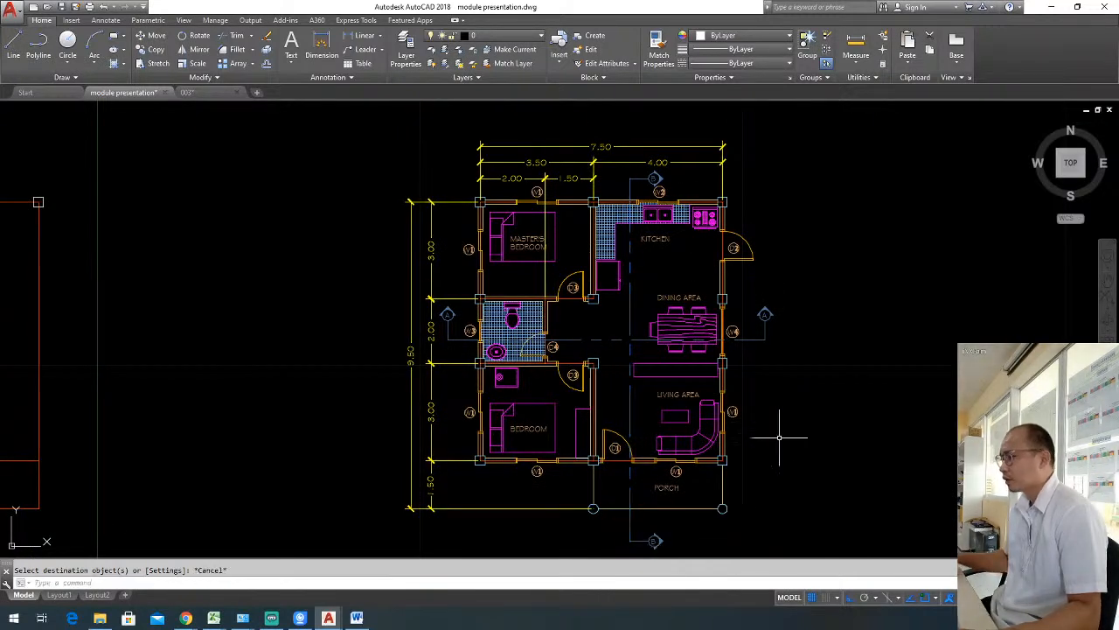
# Save the drawing.
pyautogui.moveTo(798, 461); pyautogui.dragTo(793, 414, button='middle')
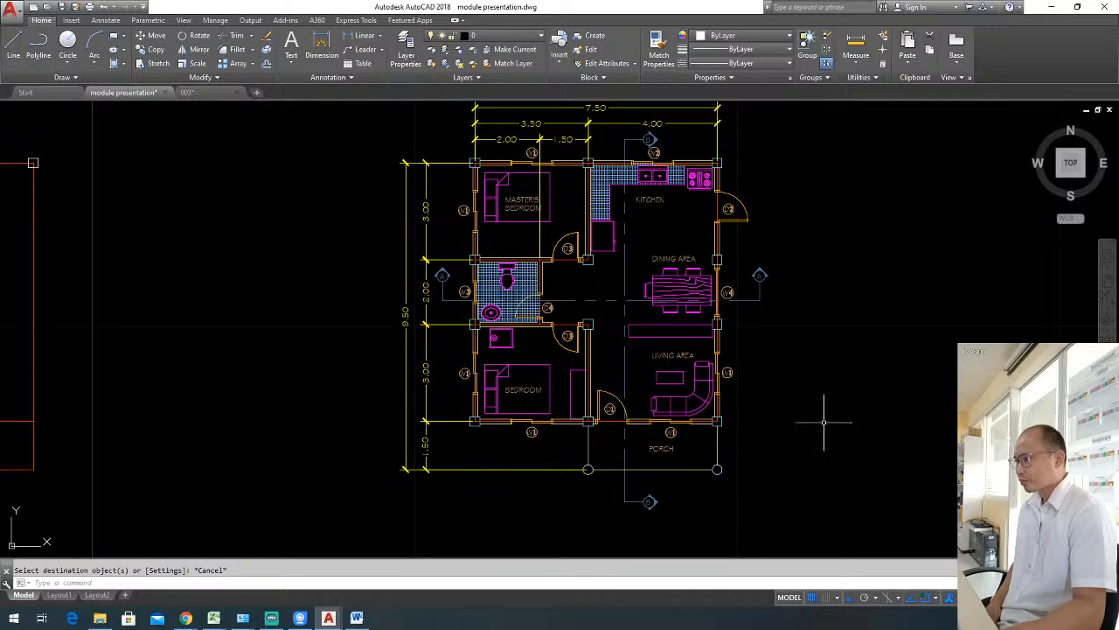
pyautogui.scroll(3, 748, 331)
pyautogui.scroll(-3, 748, 331)
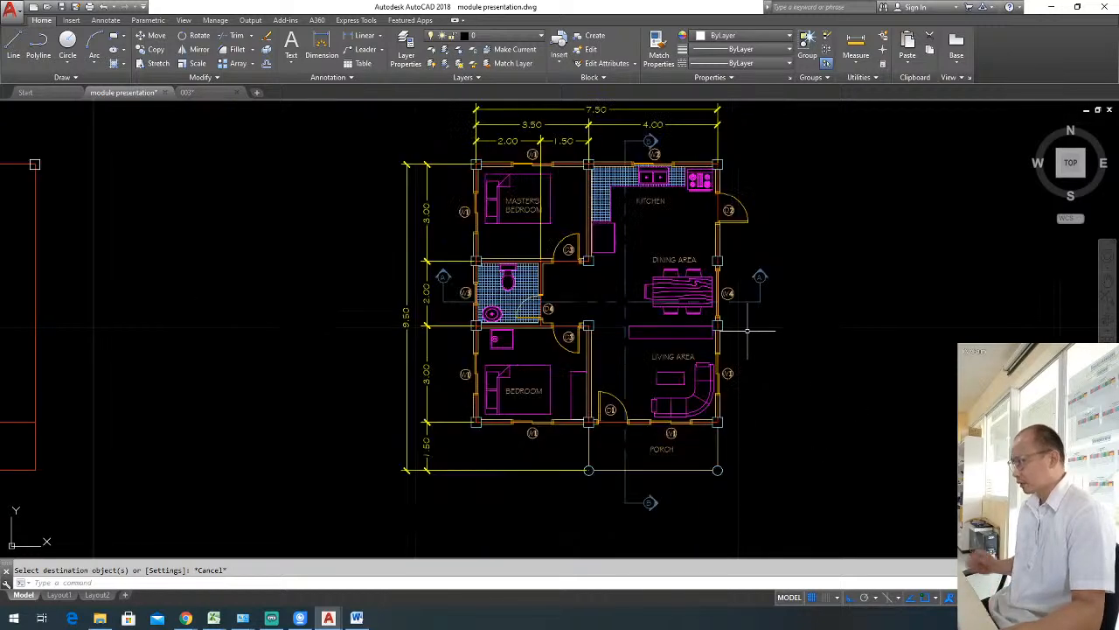
pyautogui.hotkey('ctrl', 's')
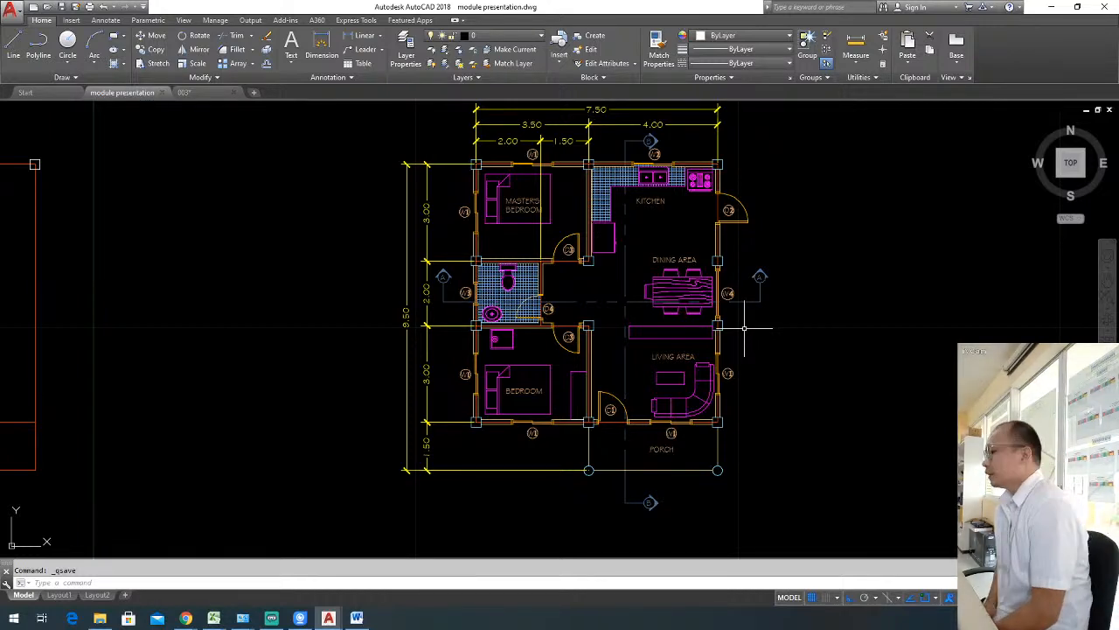
pyautogui.press('Escape')
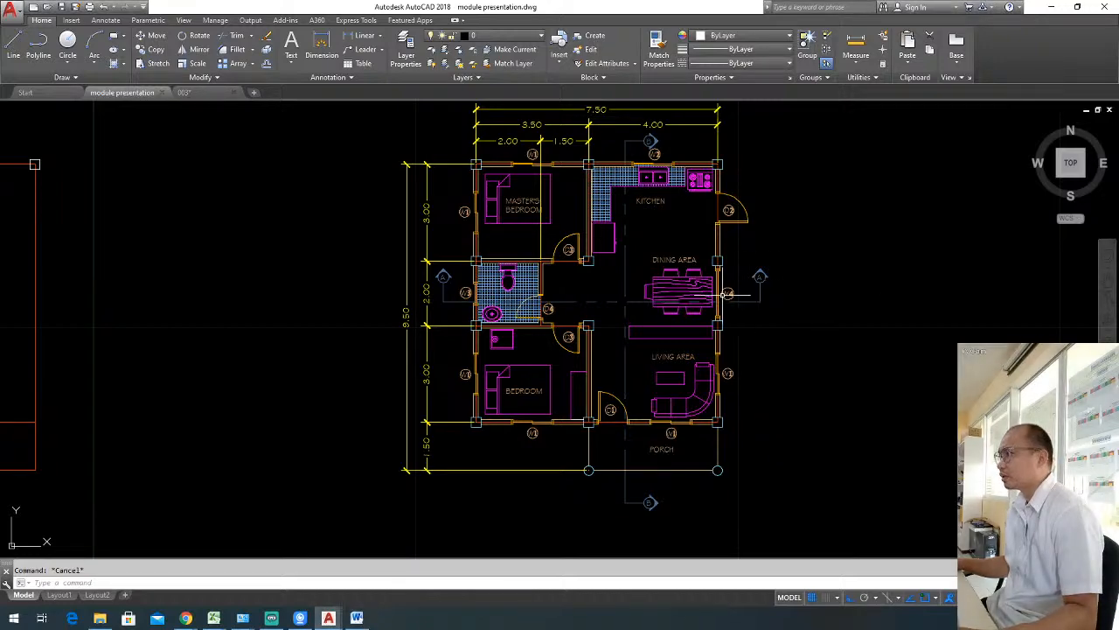
# Draw a vertical line from the upper-left column of the floor plan down to below the porch level.
pyautogui.scroll(-2, 803, 387)
pyautogui.scroll(2, 696, 322)
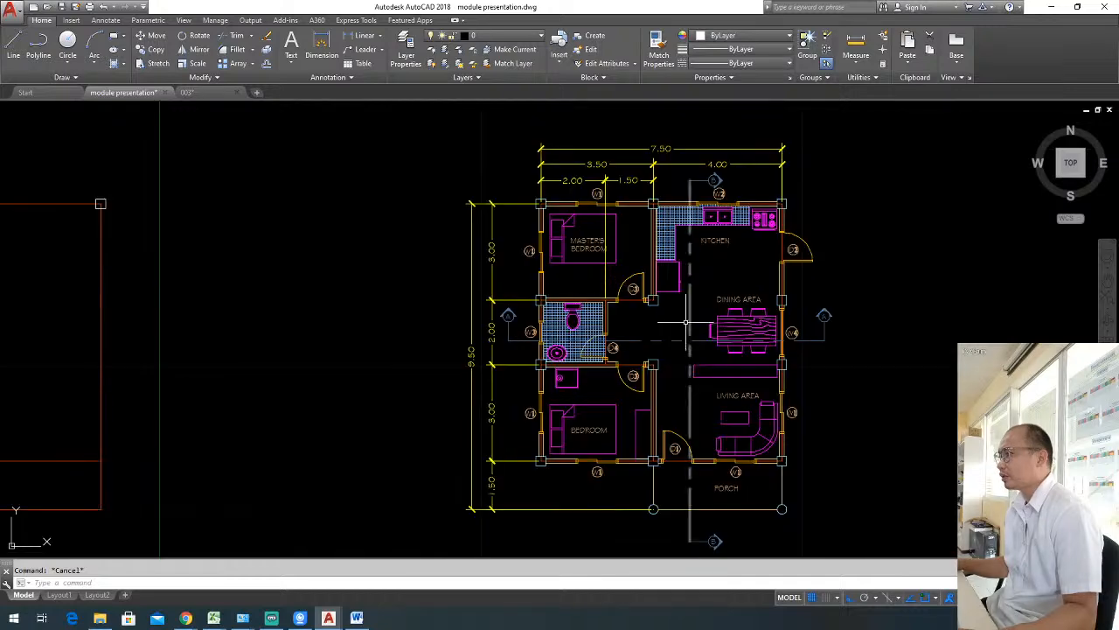
pyautogui.write('l')
pyautogui.press('space')
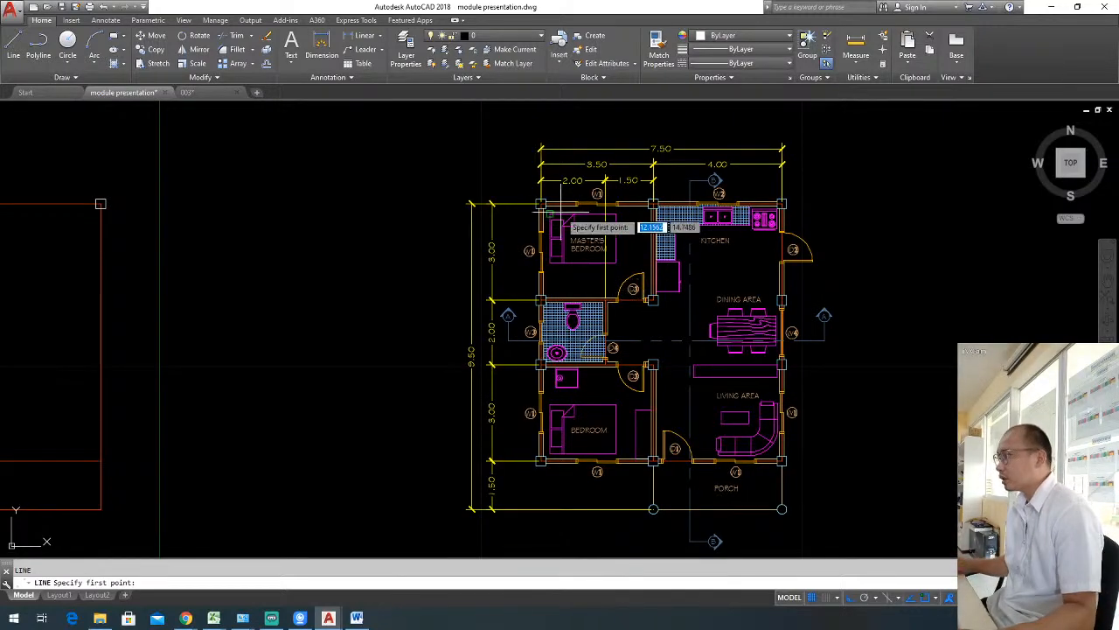
pyautogui.scroll(2, 542, 206)
pyautogui.click(535, 204)
pyautogui.scroll(-3, 537, 333)
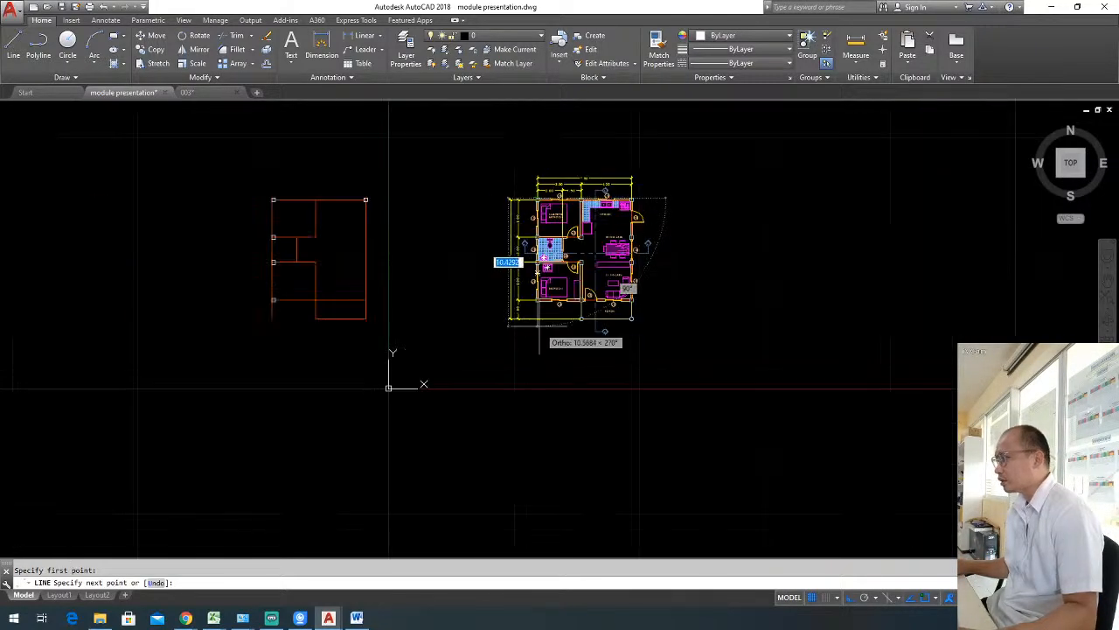
pyautogui.scroll(3, 539, 337)
pyautogui.click(530, 346)
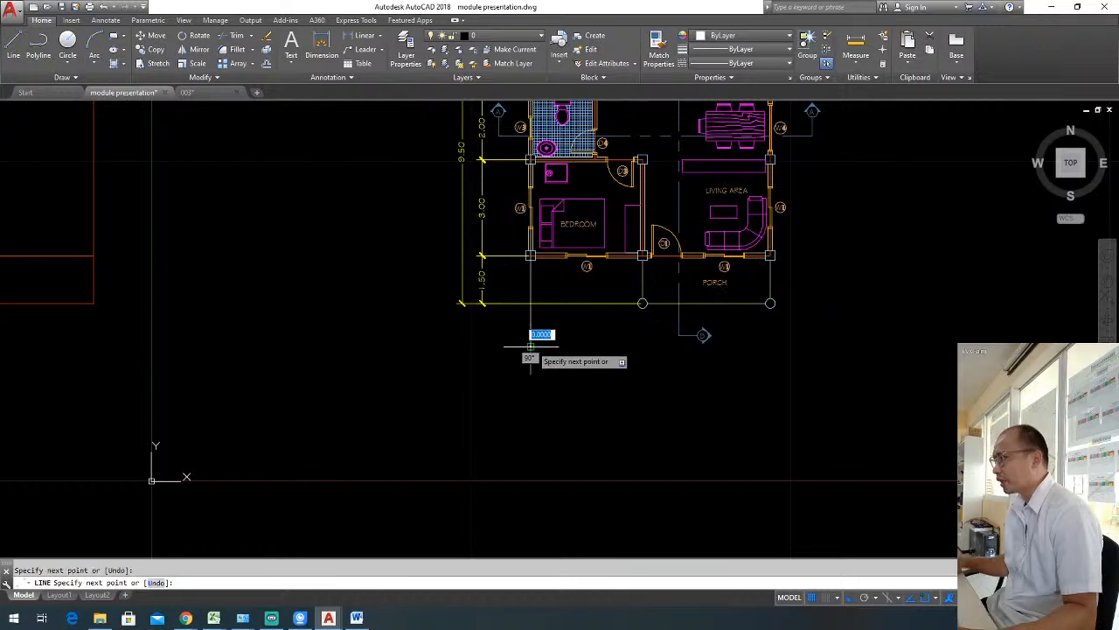
pyautogui.press('Escape')
# Stretch the upper end of the new vertical line above the 7.50 overall dimension, then deselect it.
pyautogui.click(549, 334)
pyautogui.click(510, 323)
pyautogui.scroll(-4, 544, 250)
pyautogui.moveTo(544, 246); pyautogui.dragTo(561, 276, button='middle')
pyautogui.scroll(3, 563, 137)
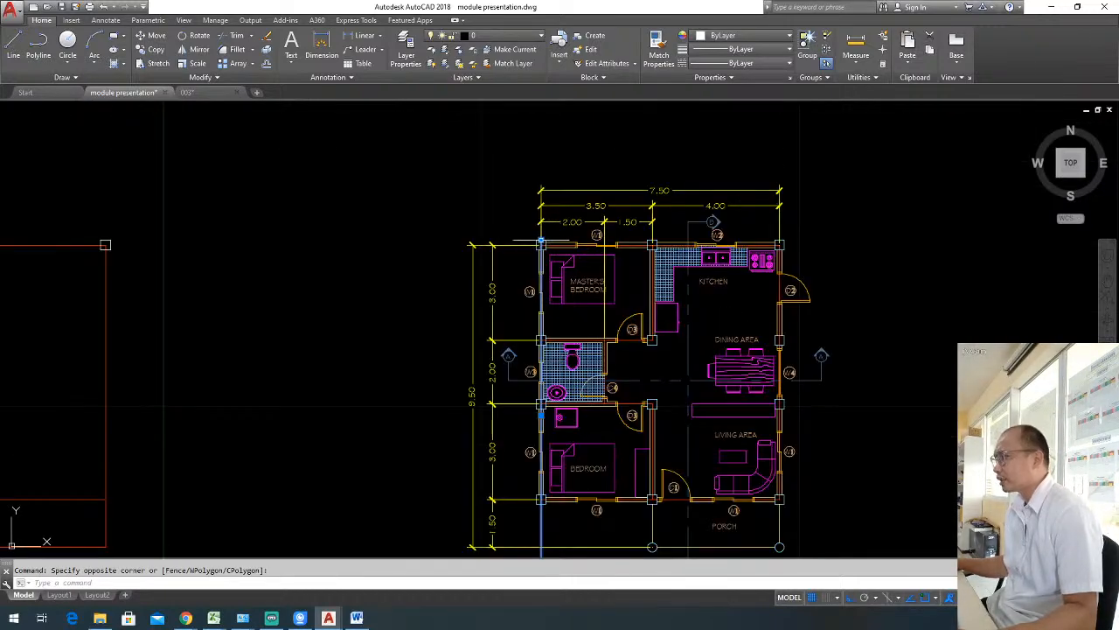
pyautogui.click(541, 243)
pyautogui.press('Escape')
pyautogui.press('Escape')
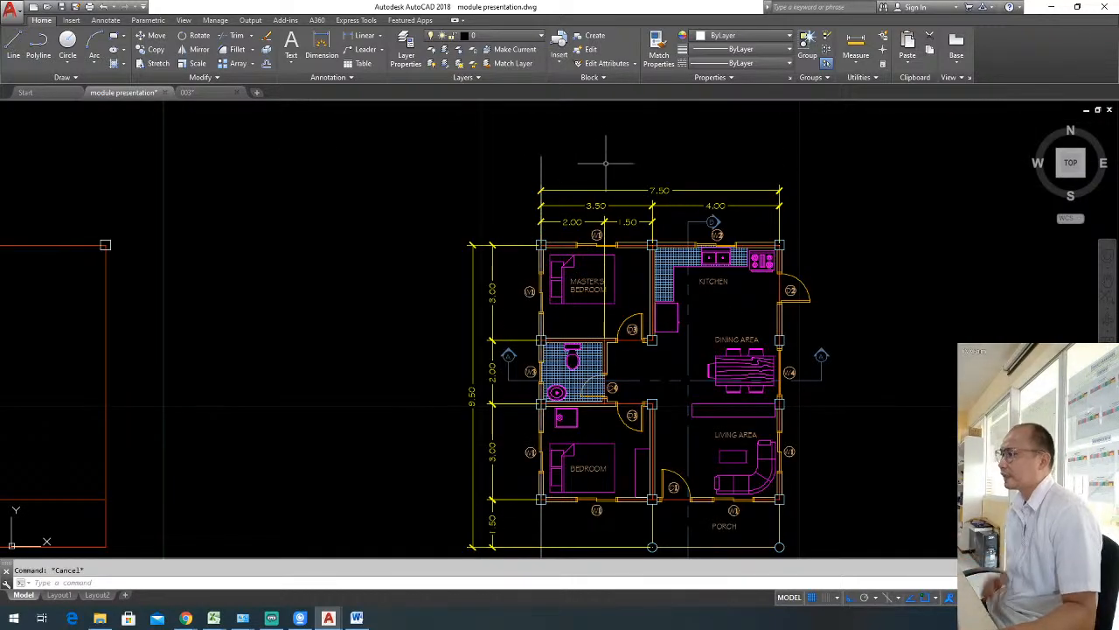
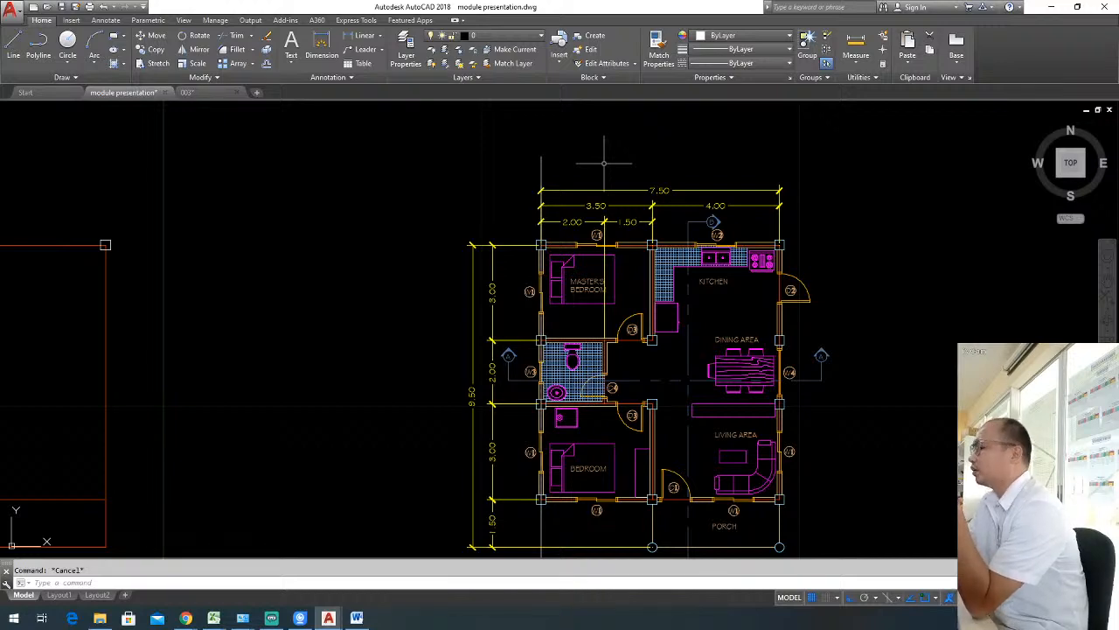
pyautogui.click(552, 163)
pyautogui.click(539, 173)
pyautogui.write('C')
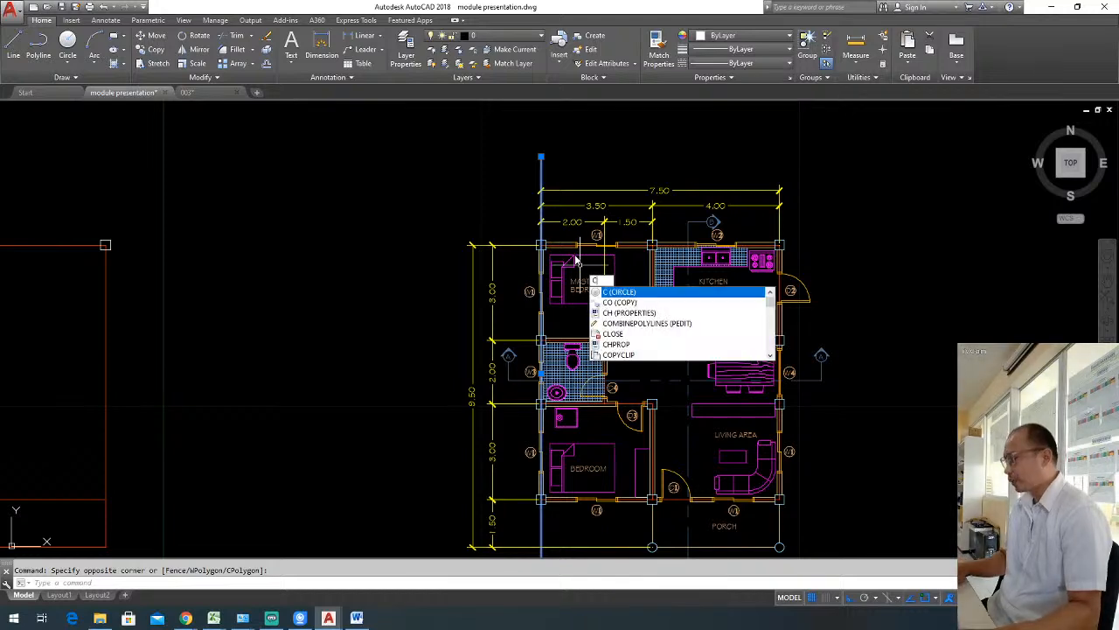
pyautogui.press('Escape')
# Copy the W1 window tag above the master's bedroom to the upper end of the vertical guide line.
pyautogui.scroll(4, 603, 239)
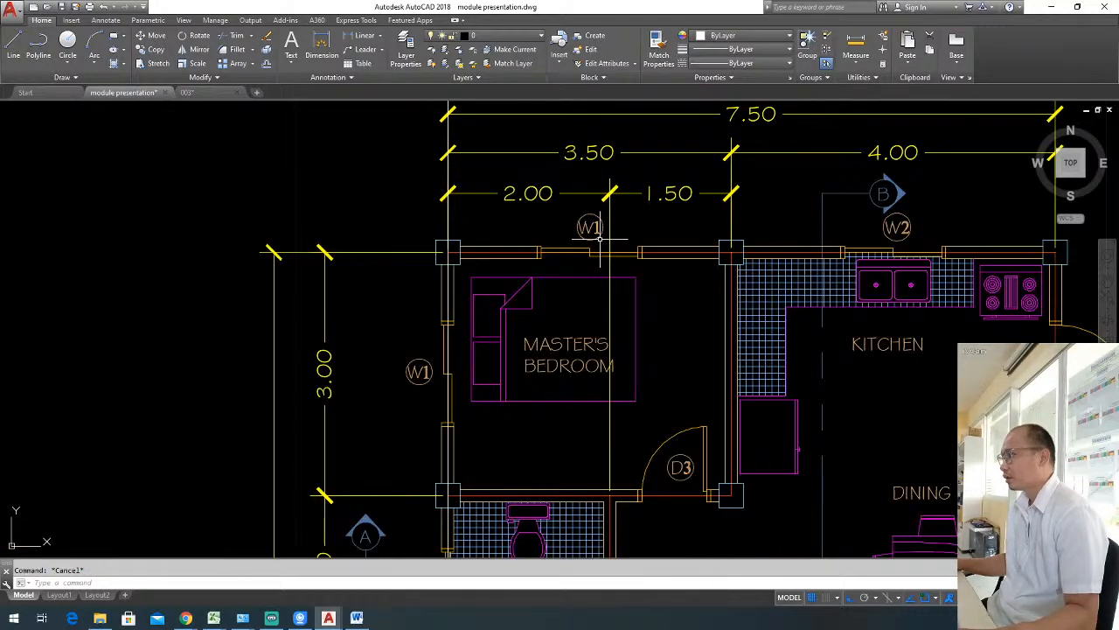
pyautogui.click(593, 229)
pyautogui.write('co')
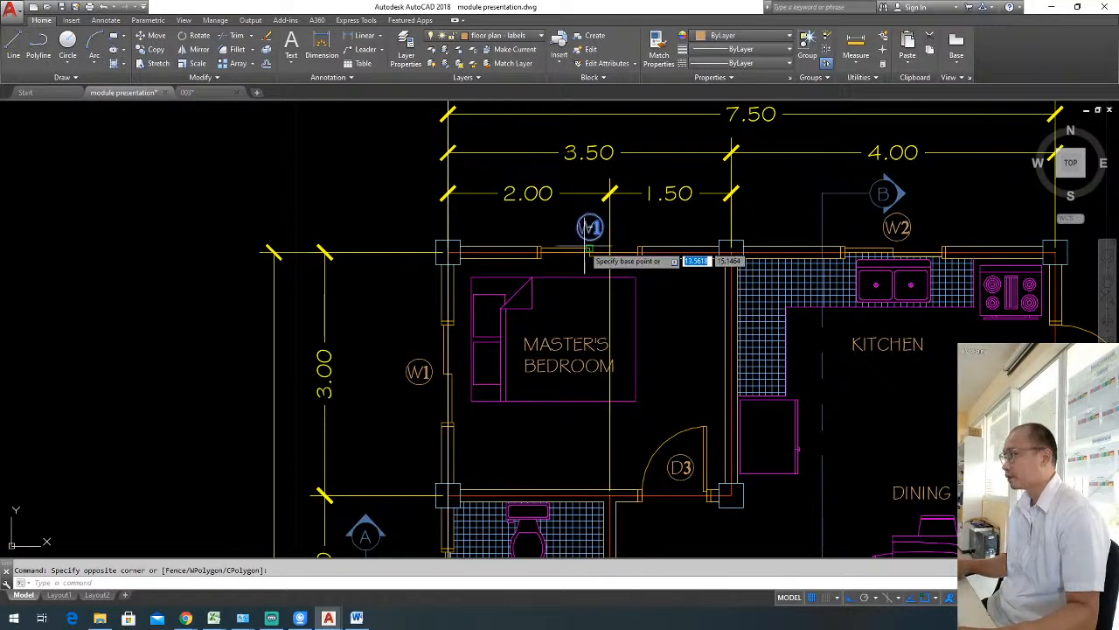
pyautogui.press('Return')
pyautogui.click(589, 226)
pyautogui.scroll(-4, 568, 254)
pyautogui.click(517, 161)
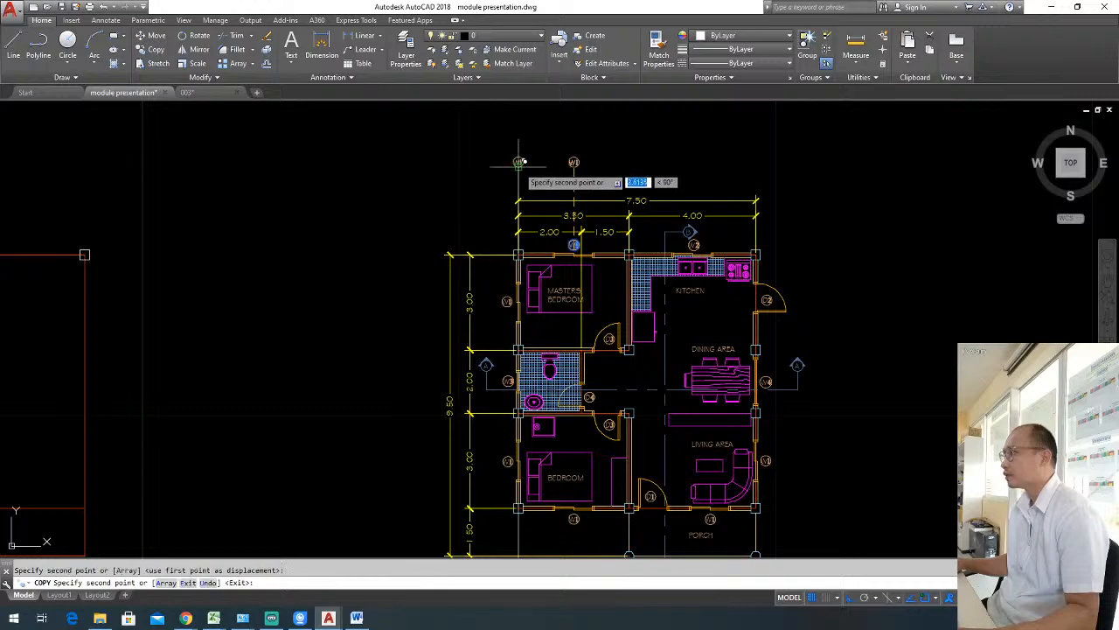
pyautogui.press('Escape')
# Change the text of the copied tag at the top of the vertical line to A.
pyautogui.scroll(2, 518, 158)
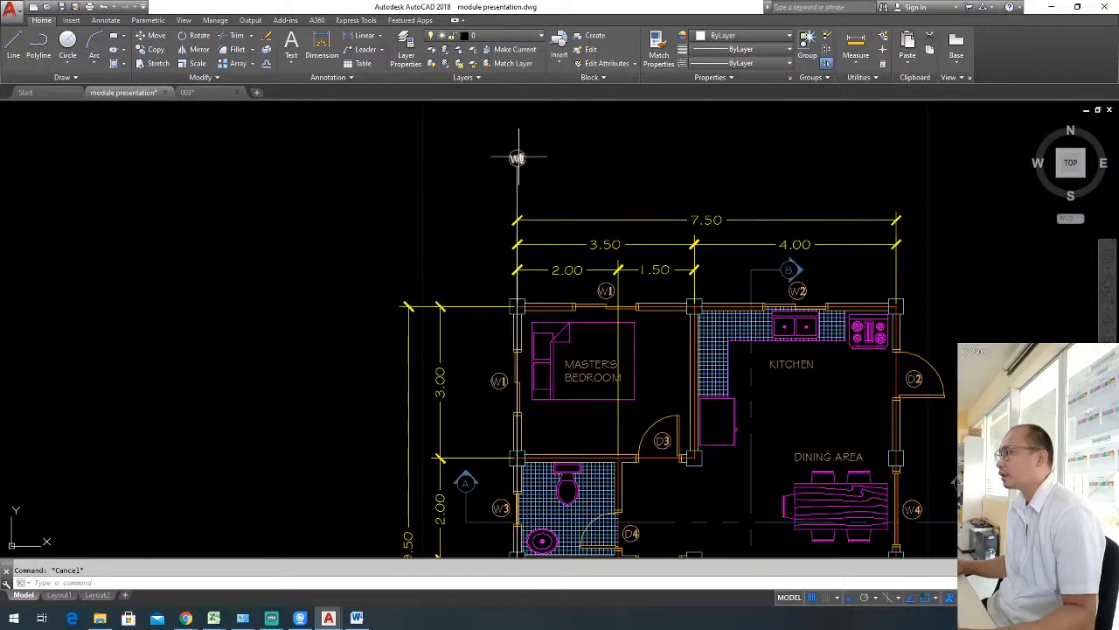
pyautogui.scroll(3, 522, 157)
pyautogui.click(469, 128)
pyautogui.click(555, 188)
pyautogui.press('Escape')
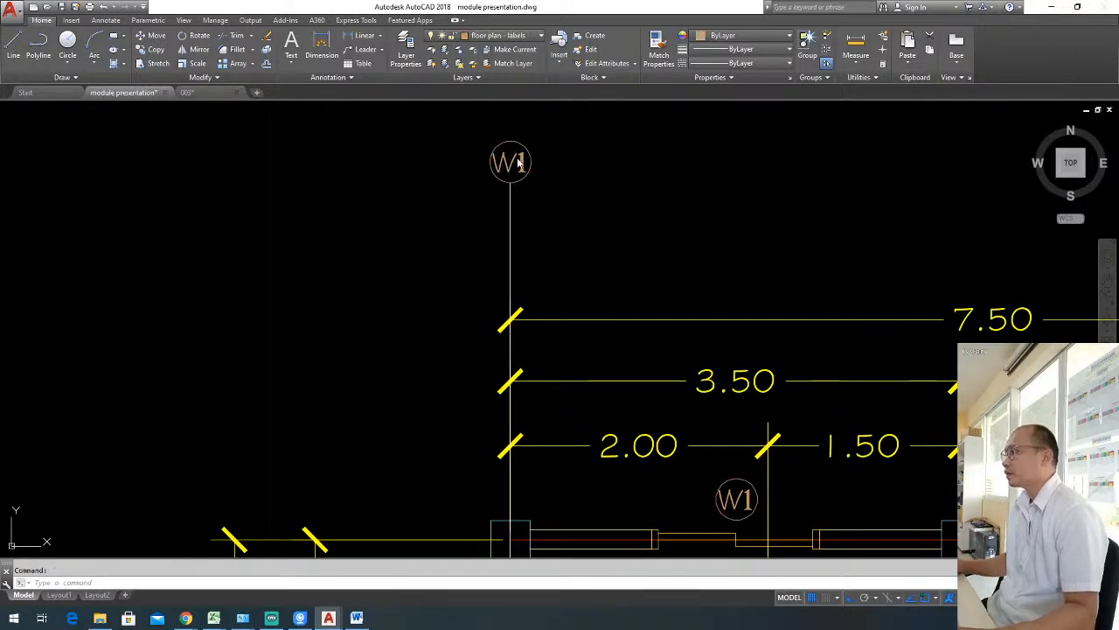
pyautogui.doubleClick(515, 160)
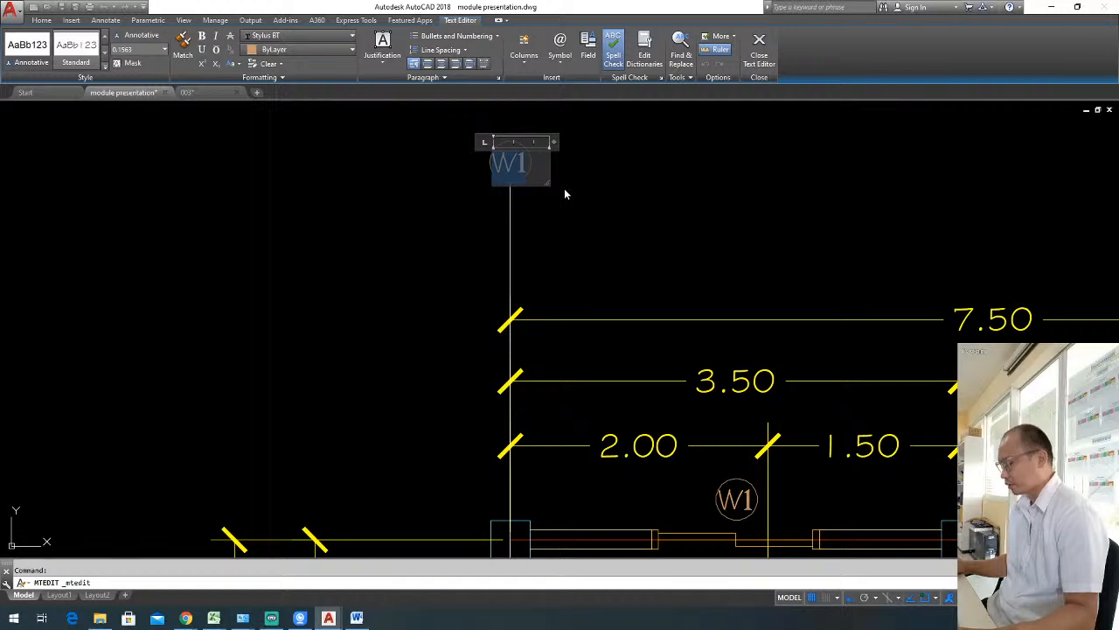
pyautogui.write('A')
pyautogui.click(564, 188)
# Move the letter A sideways so it sits centred inside its grid bubble.
pyautogui.click(504, 161)
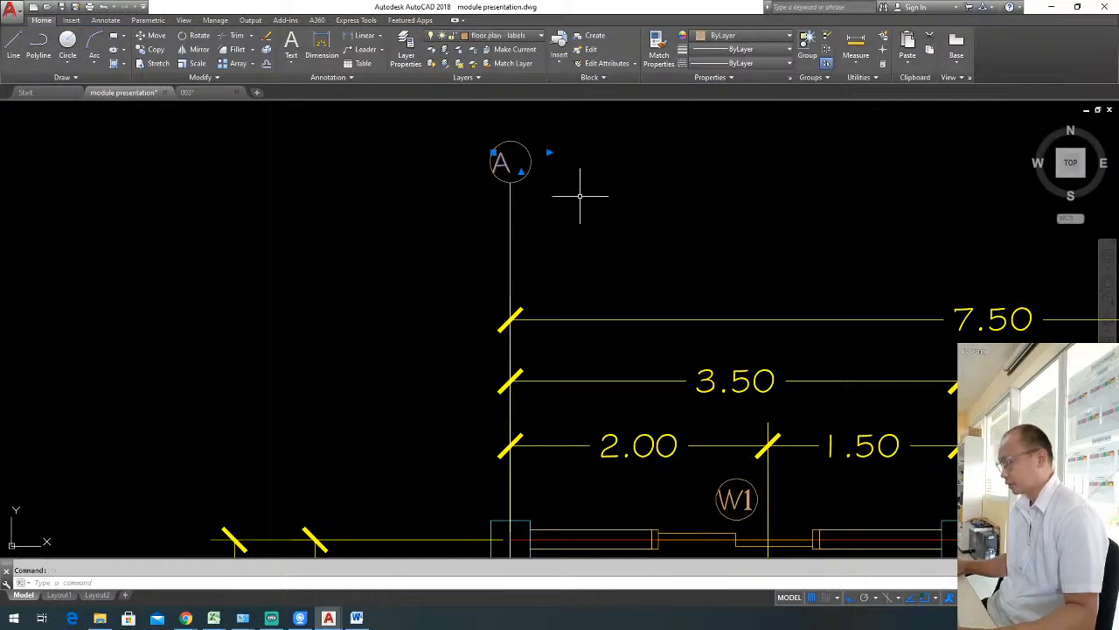
pyautogui.write('m')
pyautogui.press('space')
pyautogui.click(590, 194)
pyautogui.press('Escape')
# Draw a small circle at the lower end of the vertical grid line below the porch level.
pyautogui.scroll(-4, 597, 193)
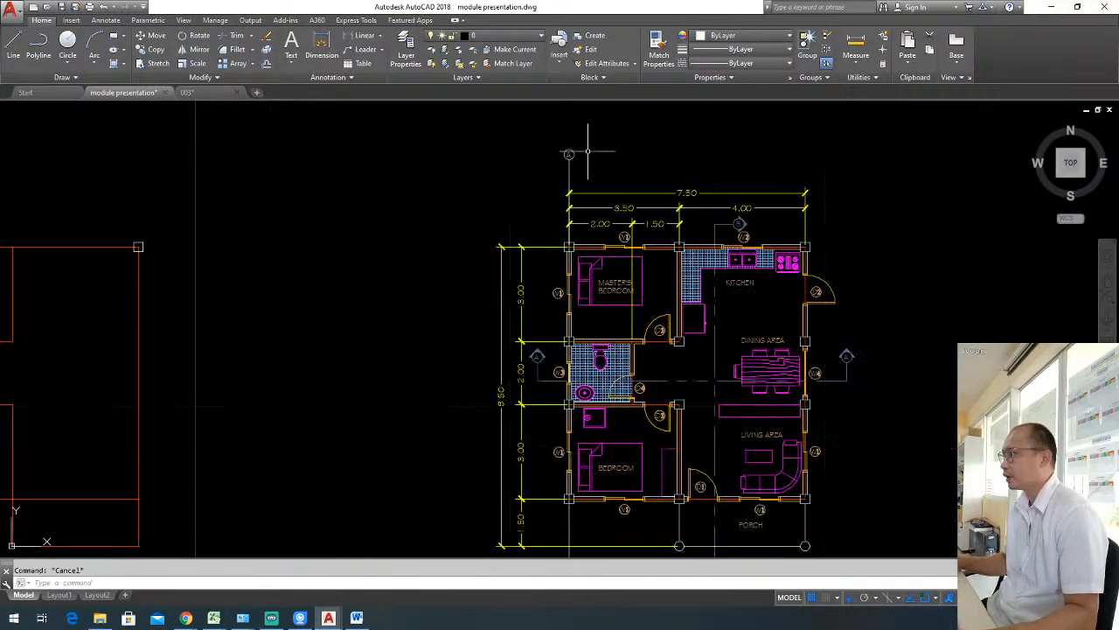
pyautogui.scroll(-2, 603, 349)
pyautogui.scroll(5, 559, 429)
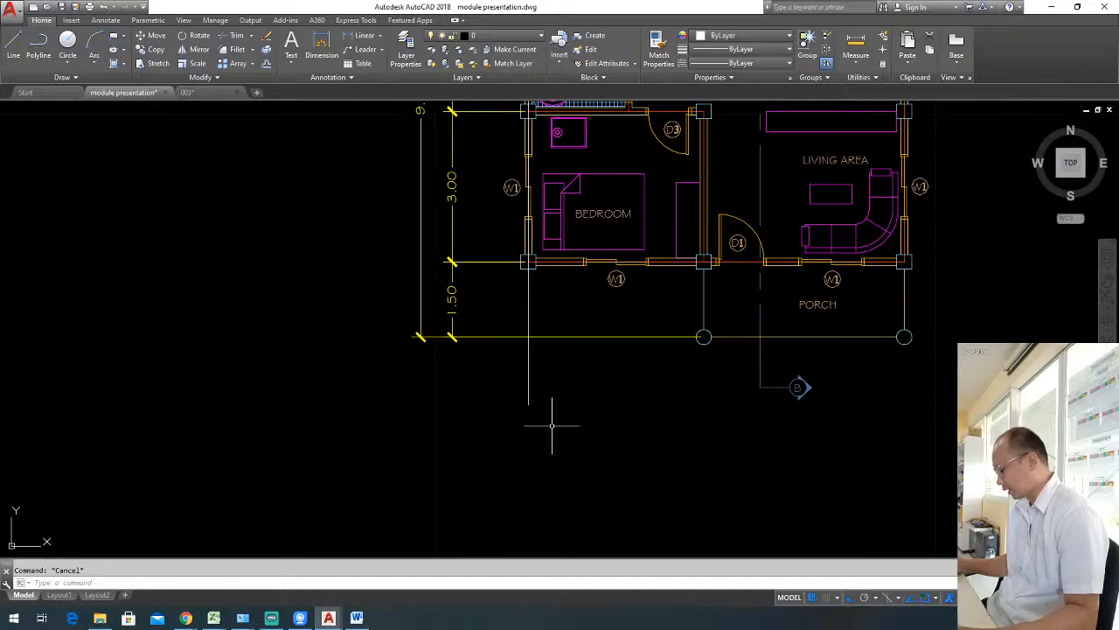
pyautogui.write('c')
pyautogui.press('space')
pyautogui.scroll(5, 527, 397)
pyautogui.click(525, 408)
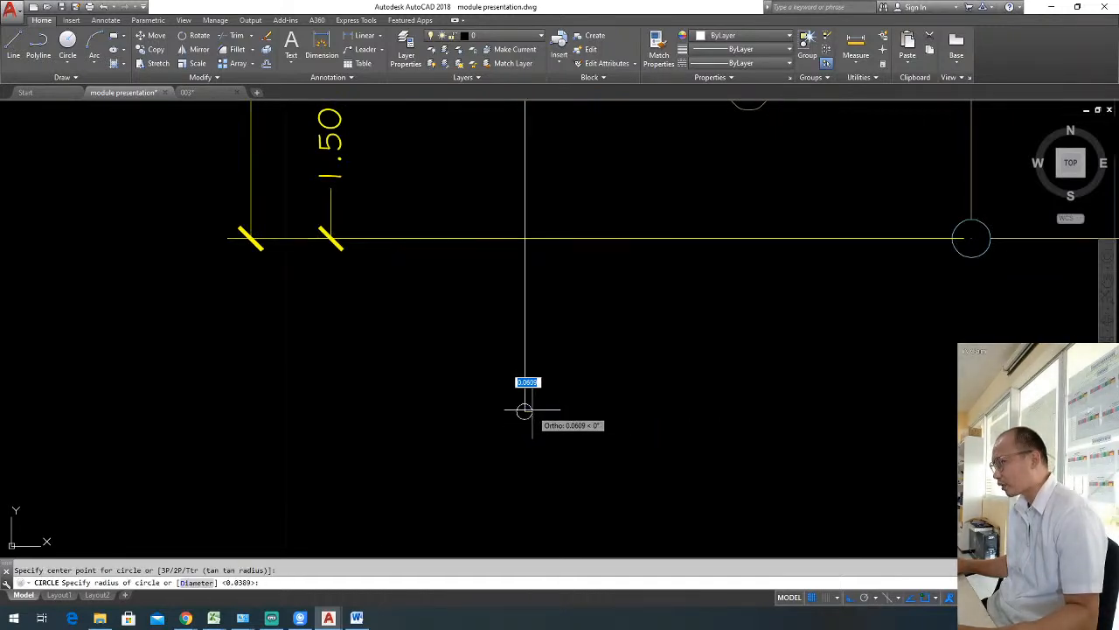
pyautogui.press('Escape')
# Copy the vertical grid line with its A bubble and end circle to the middle and right column lines.
pyautogui.scroll(-6, 572, 402)
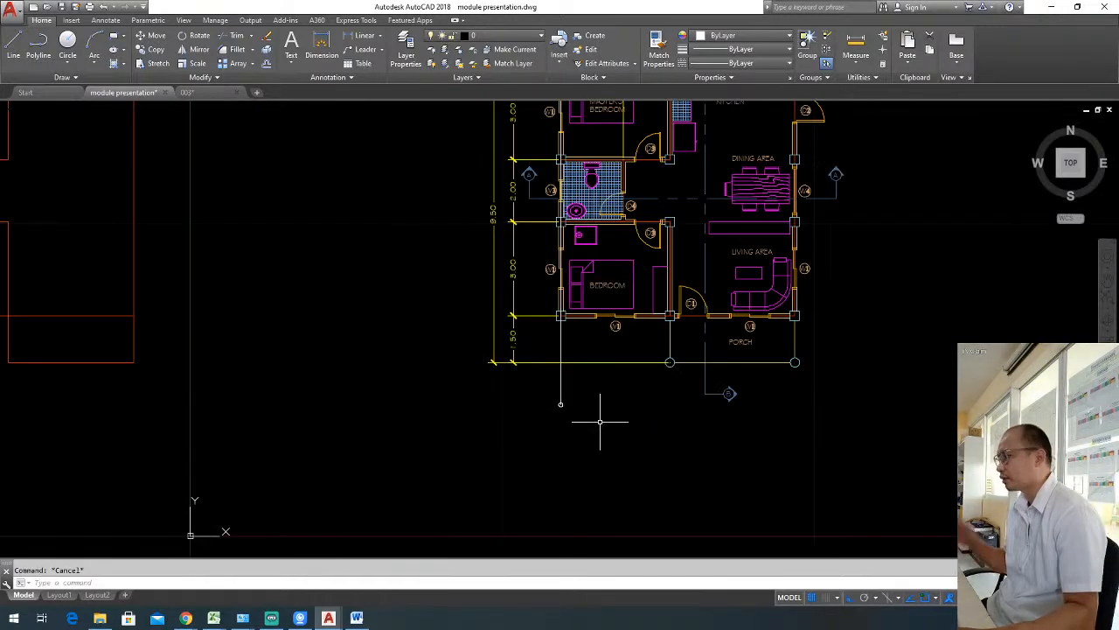
pyautogui.scroll(-2, 639, 432)
pyautogui.moveTo(627, 429); pyautogui.dragTo(550, 477, button='middle')
pyautogui.scroll(2, 561, 450)
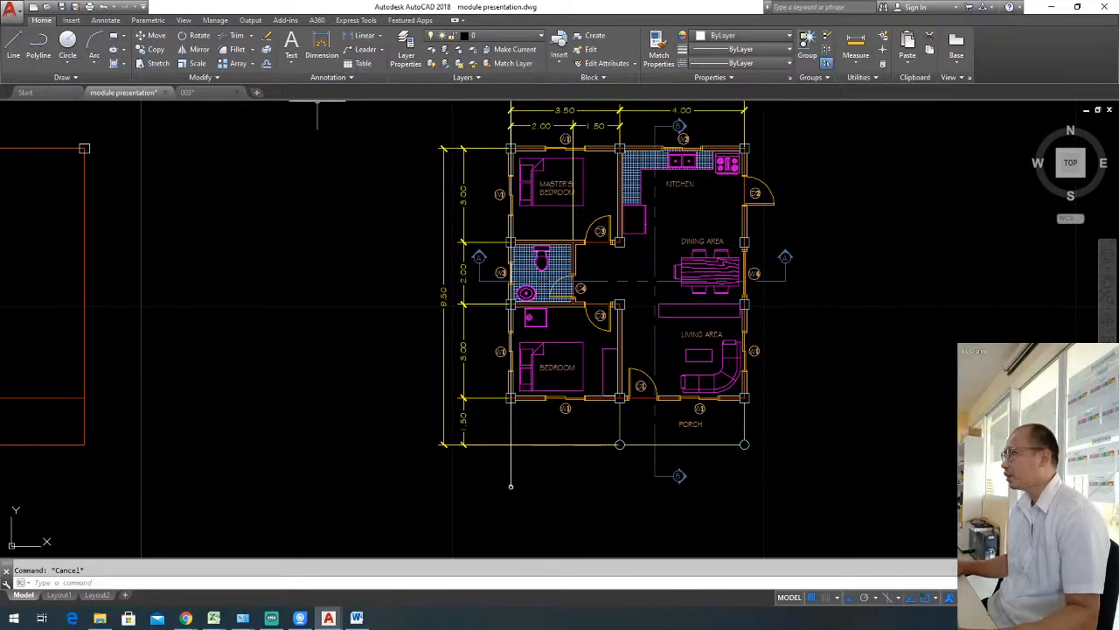
pyautogui.click(538, 495)
pyautogui.scroll(-2, 525, 503)
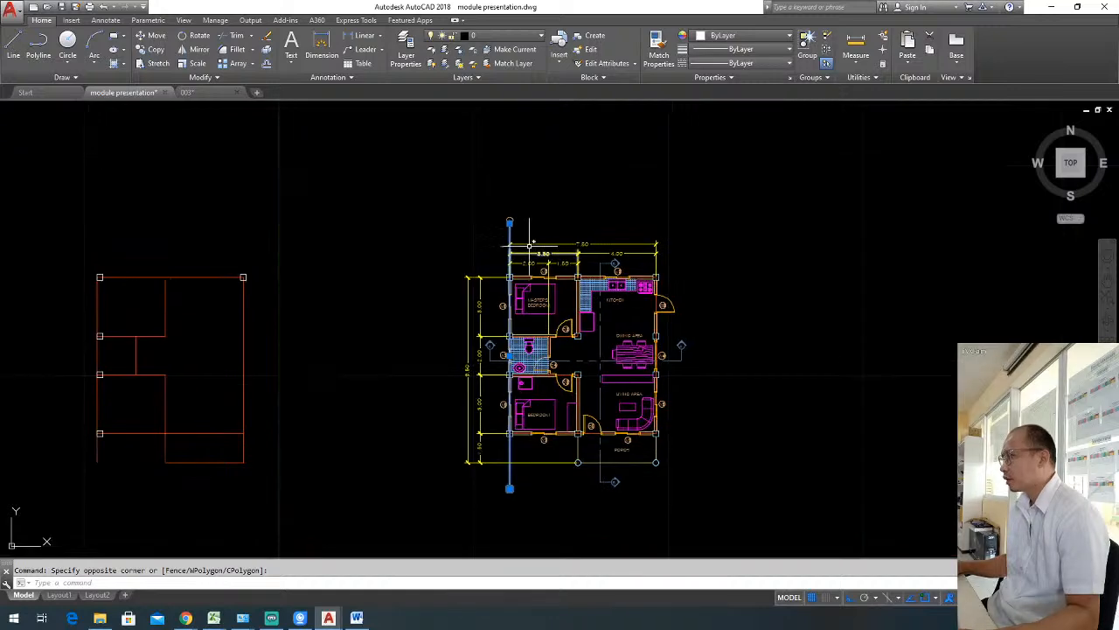
pyautogui.scroll(4, 525, 200)
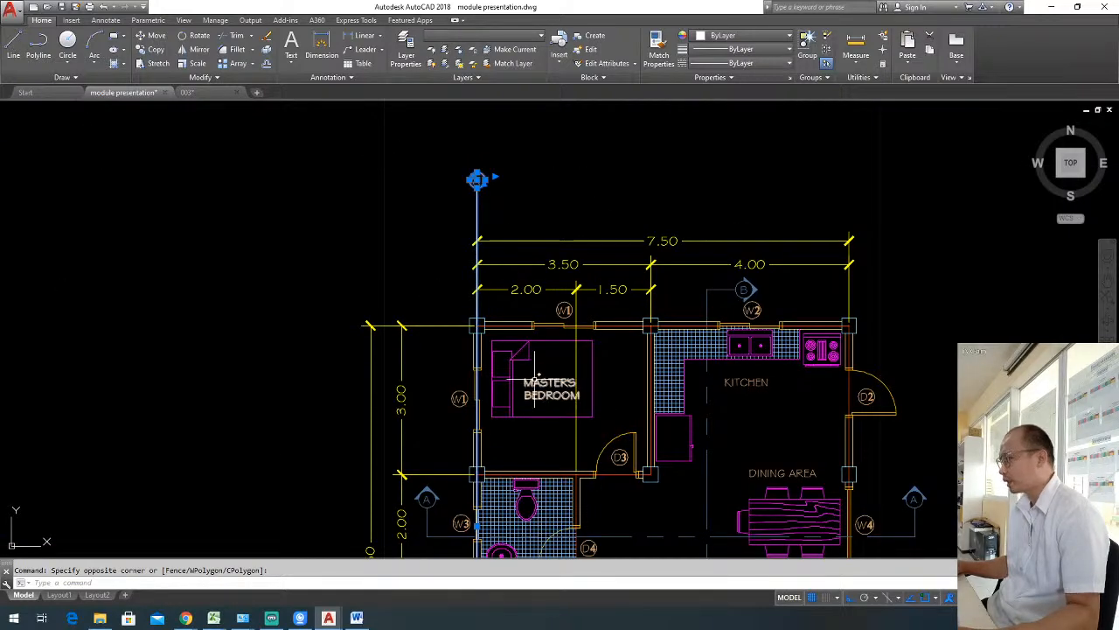
pyautogui.write('o')
pyautogui.press('Return')
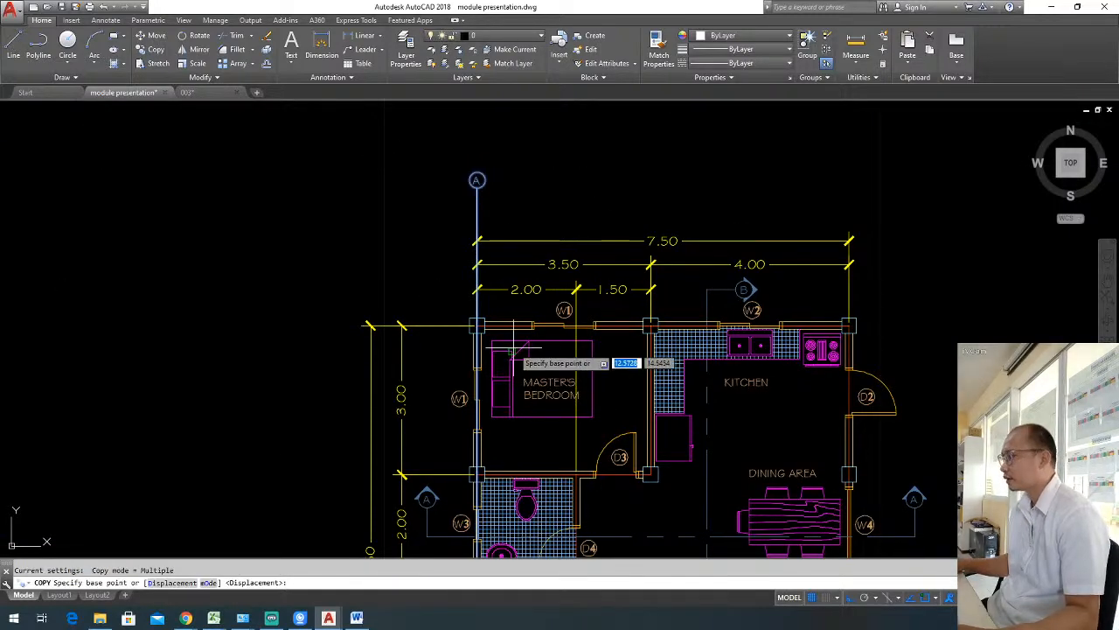
pyautogui.scroll(4, 499, 306)
pyautogui.click(444, 362)
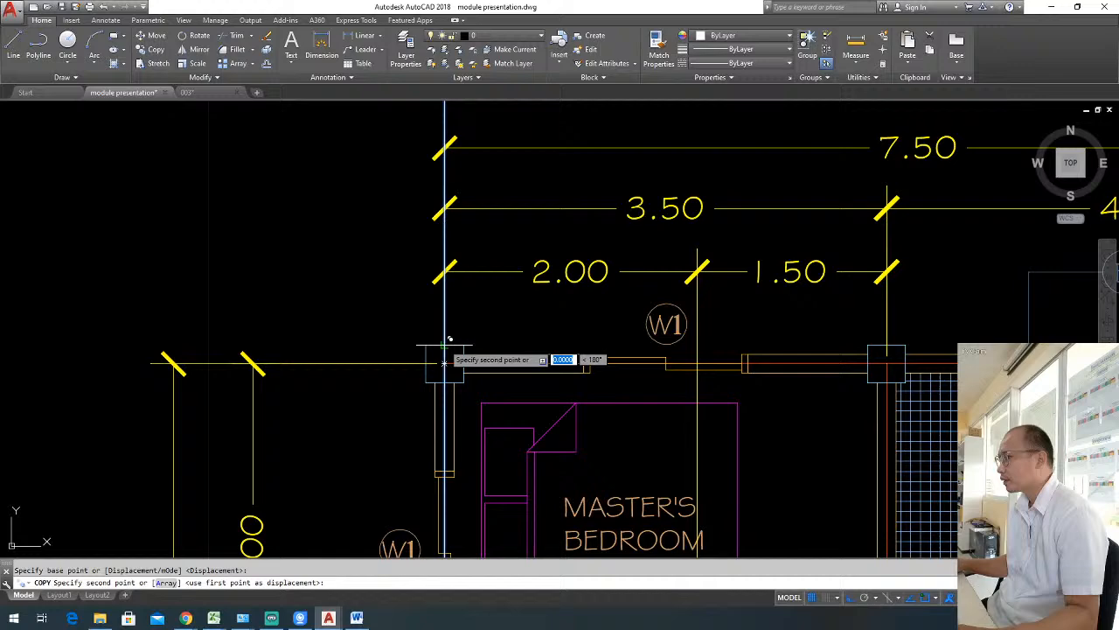
pyautogui.click(887, 360)
pyautogui.scroll(-4, 731, 325)
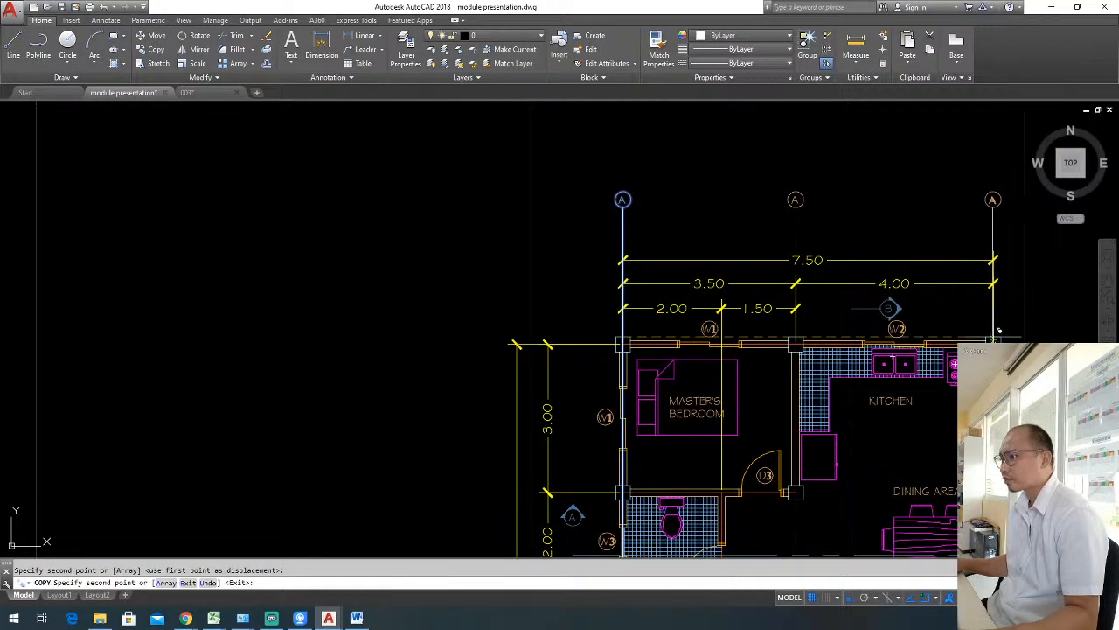
pyautogui.scroll(-2, 659, 257)
pyautogui.press('Escape')
# Relabel the middle vertical grid bubble as B and the right one as C.
pyautogui.moveTo(785, 363)
pyautogui.mouseDown(button='middle')
pyautogui.moveTo(737, 271)
pyautogui.moveTo(734, 316)
pyautogui.mouseUp(button='middle')
pyautogui.scroll(6, 691, 175)
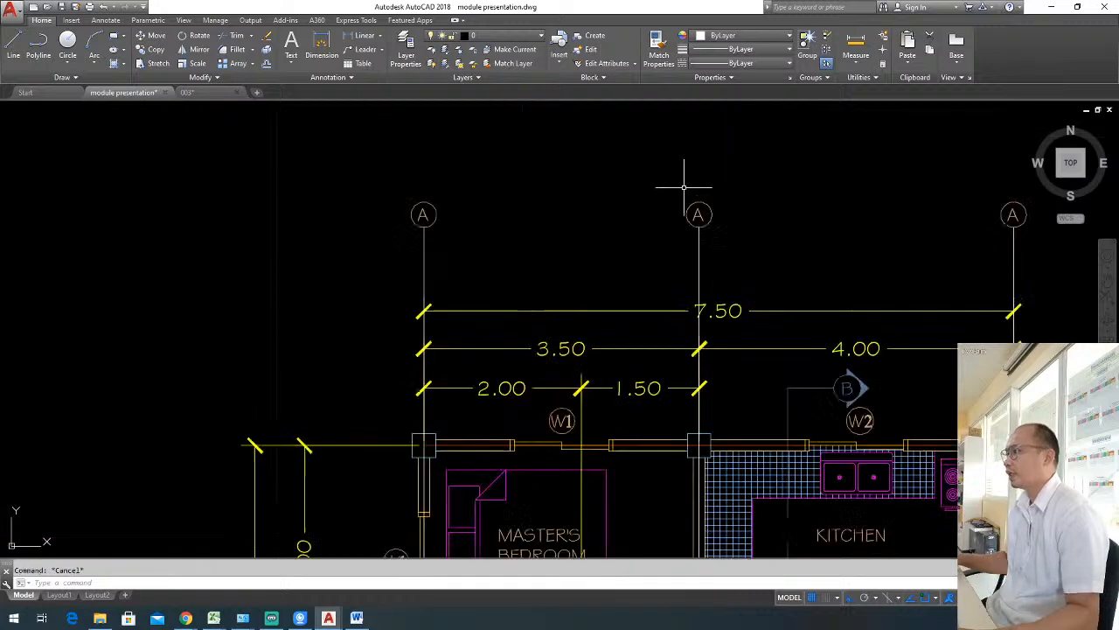
pyautogui.click(702, 229)
pyautogui.doubleClick(702, 230)
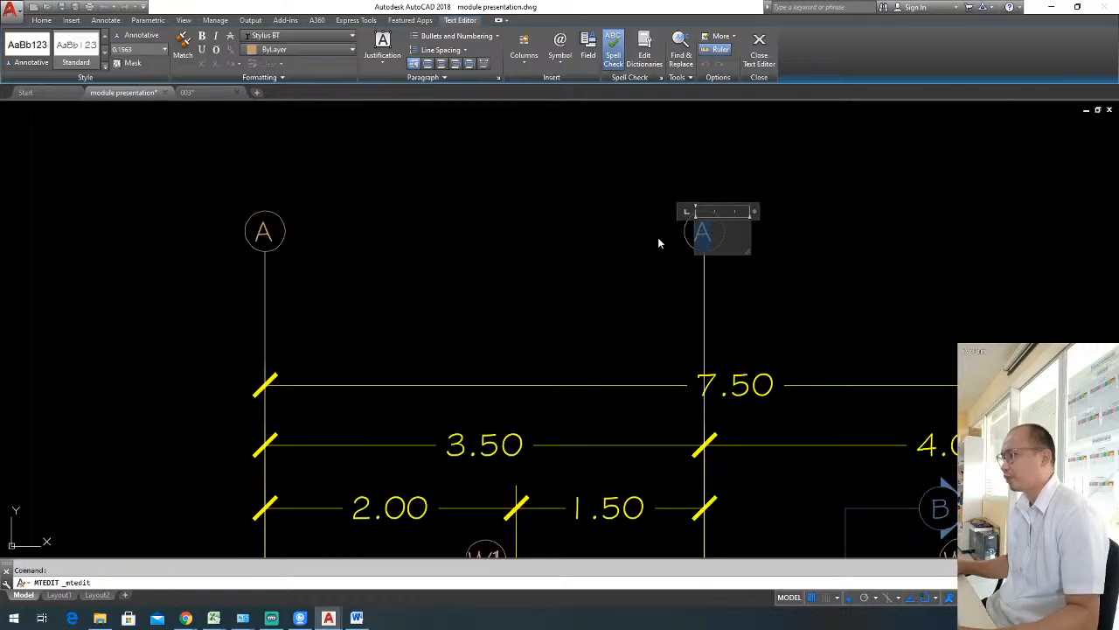
pyautogui.write('B')
pyautogui.click(812, 276)
pyautogui.scroll(-2, 815, 280)
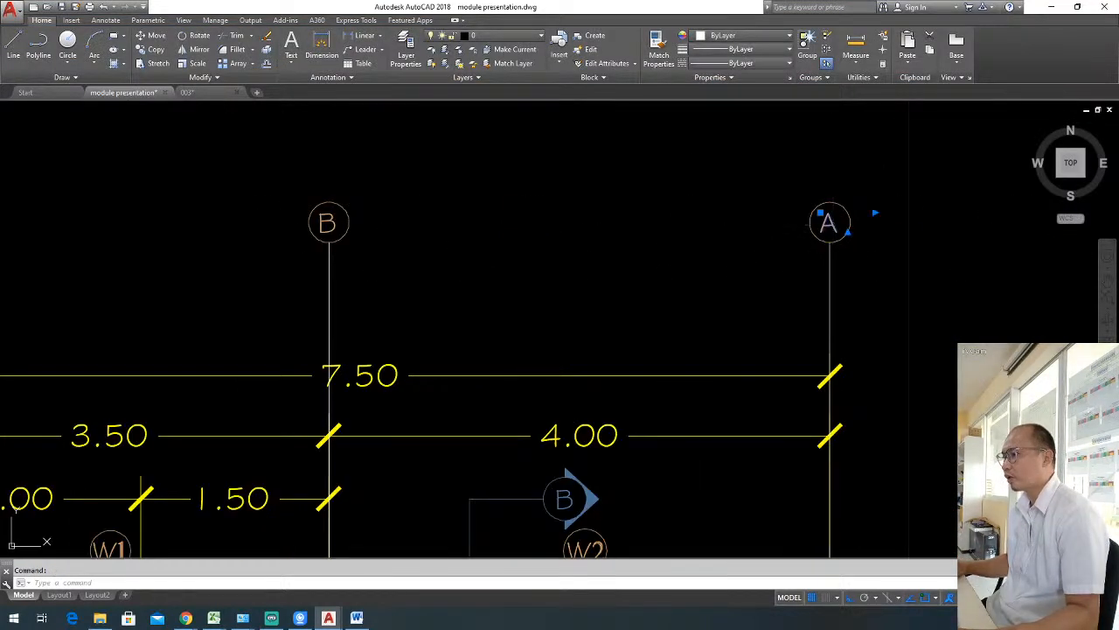
pyautogui.doubleClick(829, 223)
pyautogui.write('C')
pyautogui.click(705, 286)
# Draw a horizontal line from the upper-right column along the top wall to beyond the left-hand dimensions.
pyautogui.scroll(-5, 726, 244)
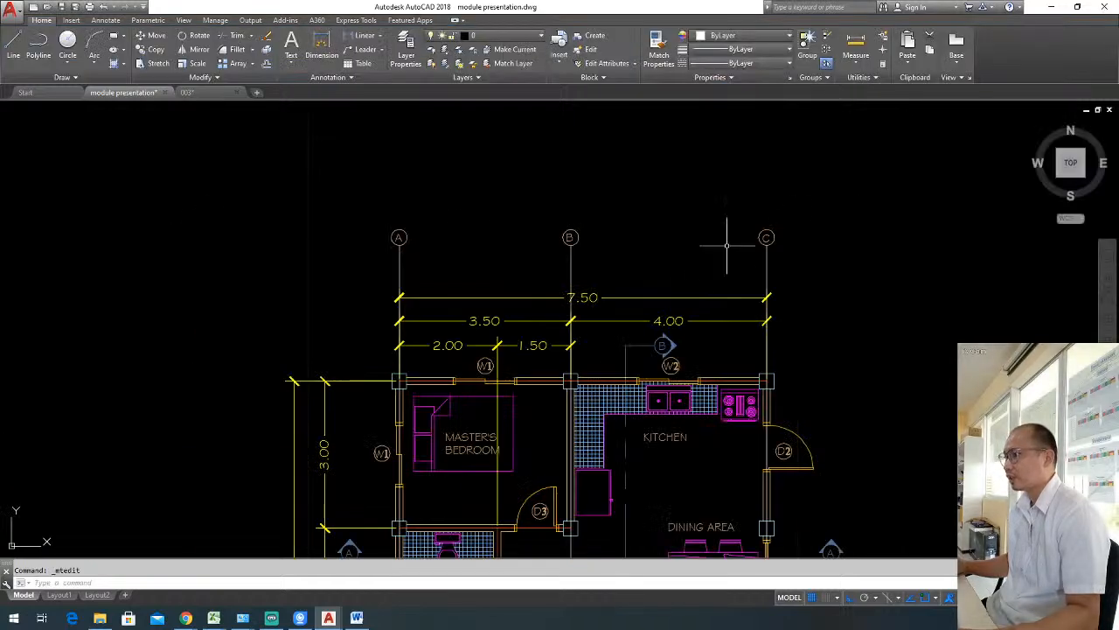
pyautogui.scroll(-6, 726, 245)
pyautogui.moveTo(769, 315)
pyautogui.mouseDown(button='middle')
pyautogui.moveTo(779, 273)
pyautogui.moveTo(767, 302)
pyautogui.mouseUp(button='middle')
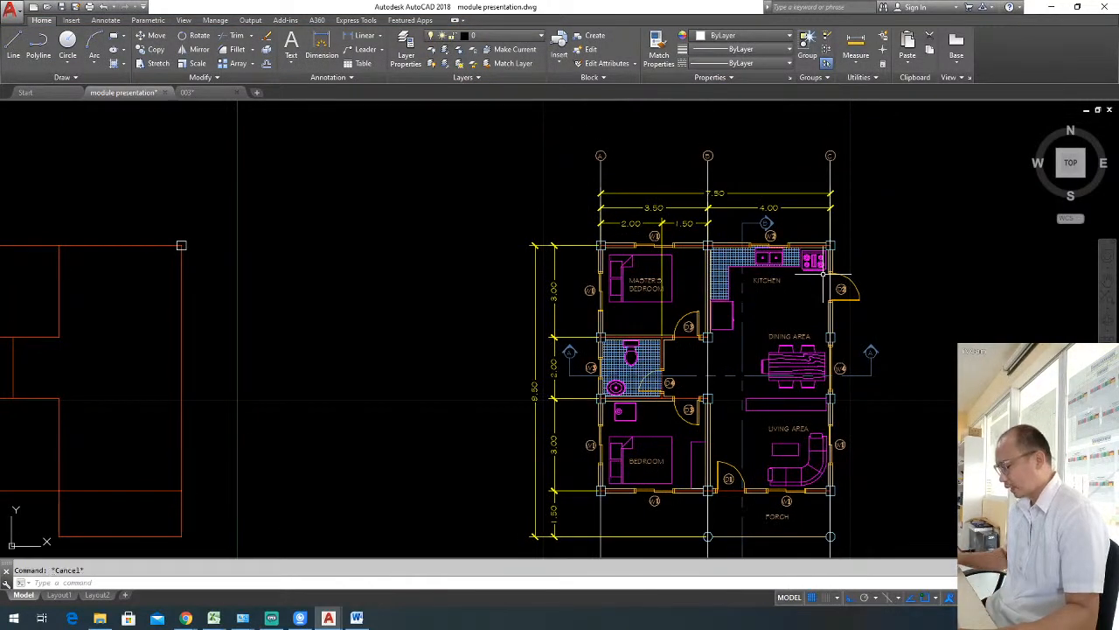
pyautogui.press('Return')
pyautogui.scroll(4, 820, 273)
pyautogui.click(830, 245)
pyautogui.scroll(-3, 826, 262)
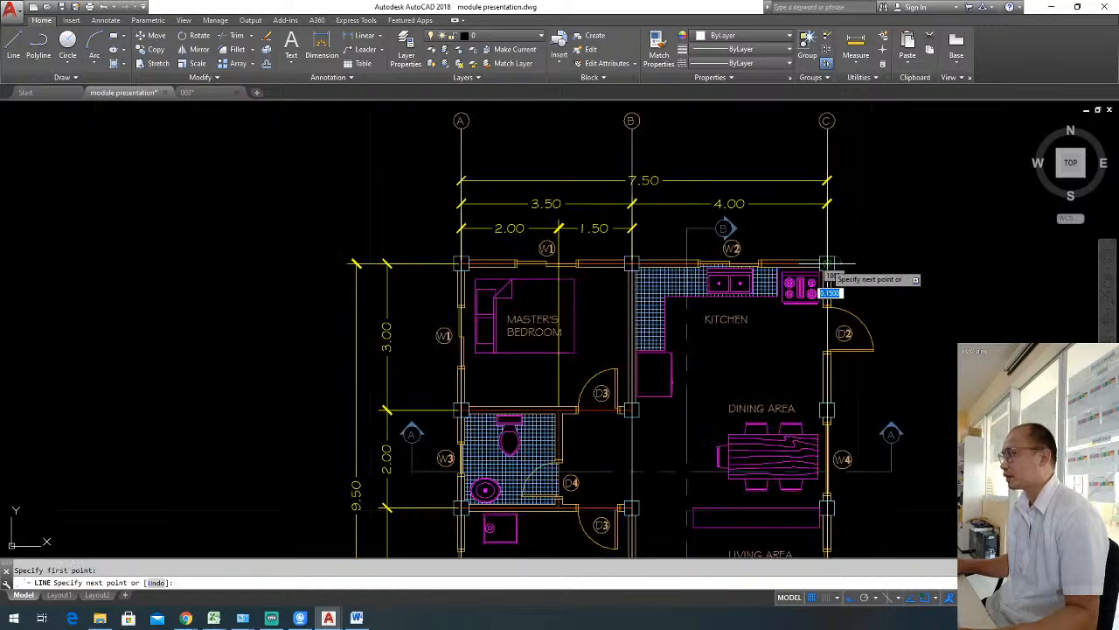
pyautogui.click(301, 268)
pyautogui.press('Return')
# Stretch the right end of the horizontal line about 1.9 units outward past the upper-right column.
pyautogui.click(355, 273)
pyautogui.click(334, 256)
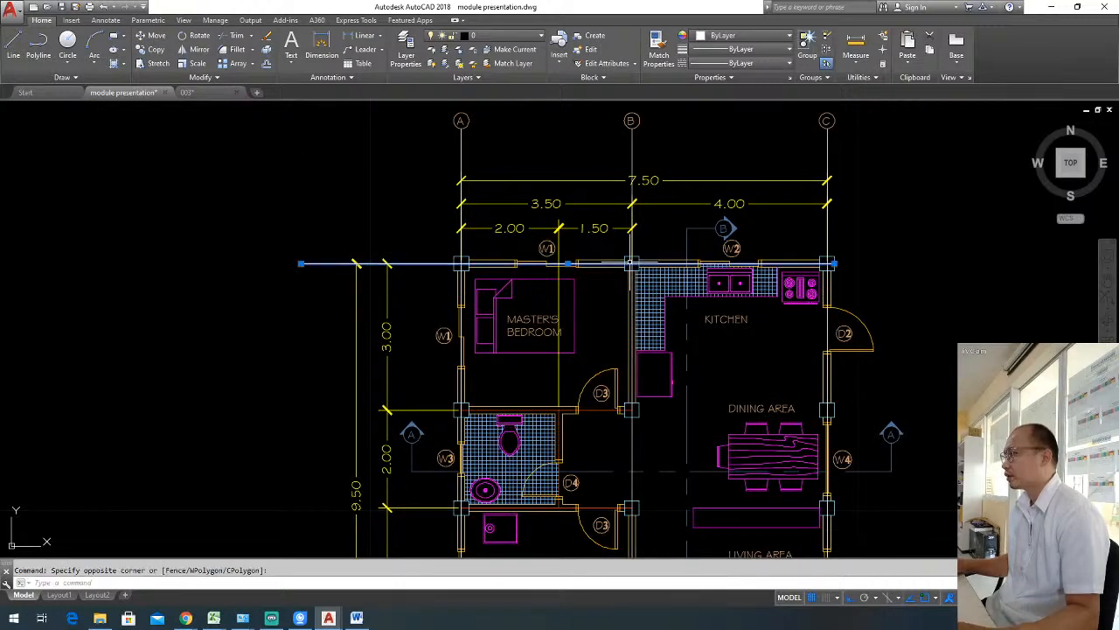
pyautogui.click(834, 264)
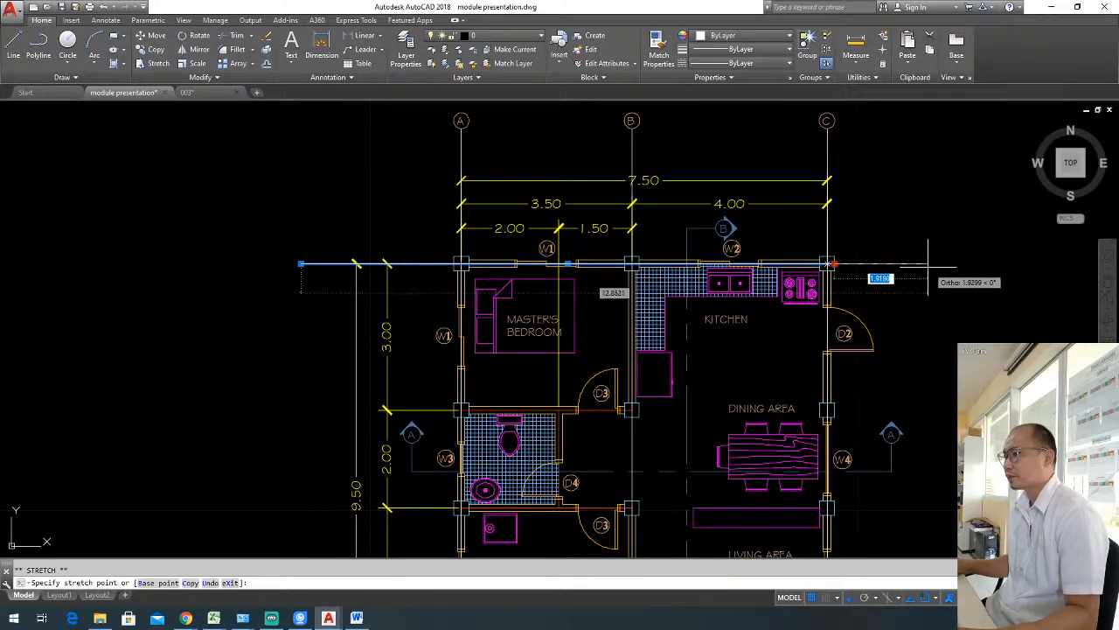
pyautogui.click(928, 264)
pyautogui.press('Escape')
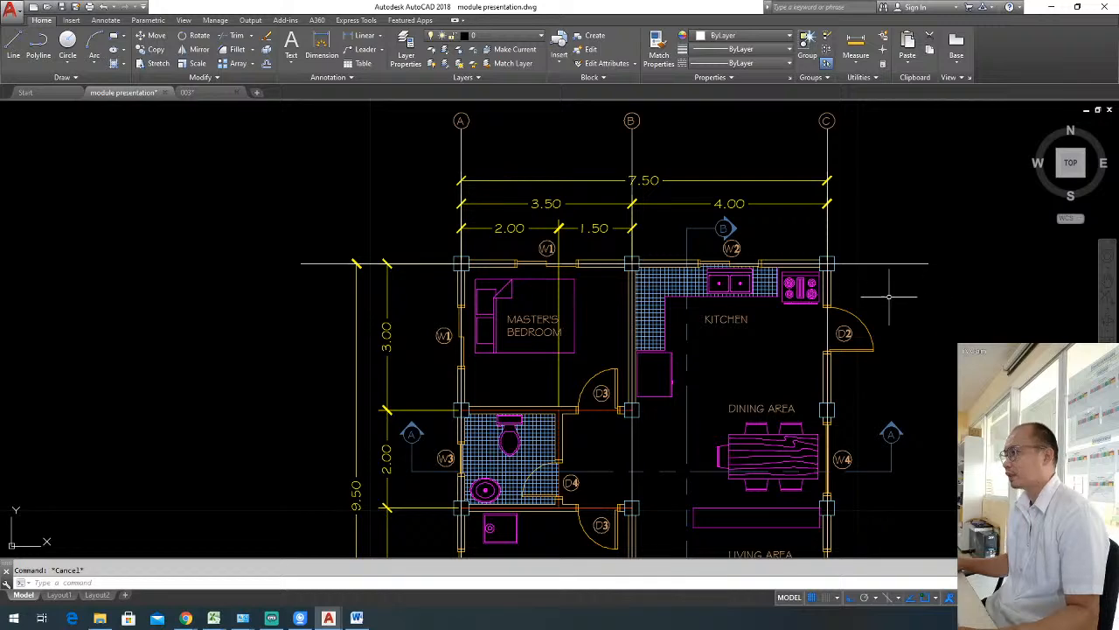
# Copy the A grid bubble to the left end of the horizontal grid line.
pyautogui.scroll(-3, 889, 298)
pyautogui.scroll(3, 645, 181)
pyautogui.click(627, 176)
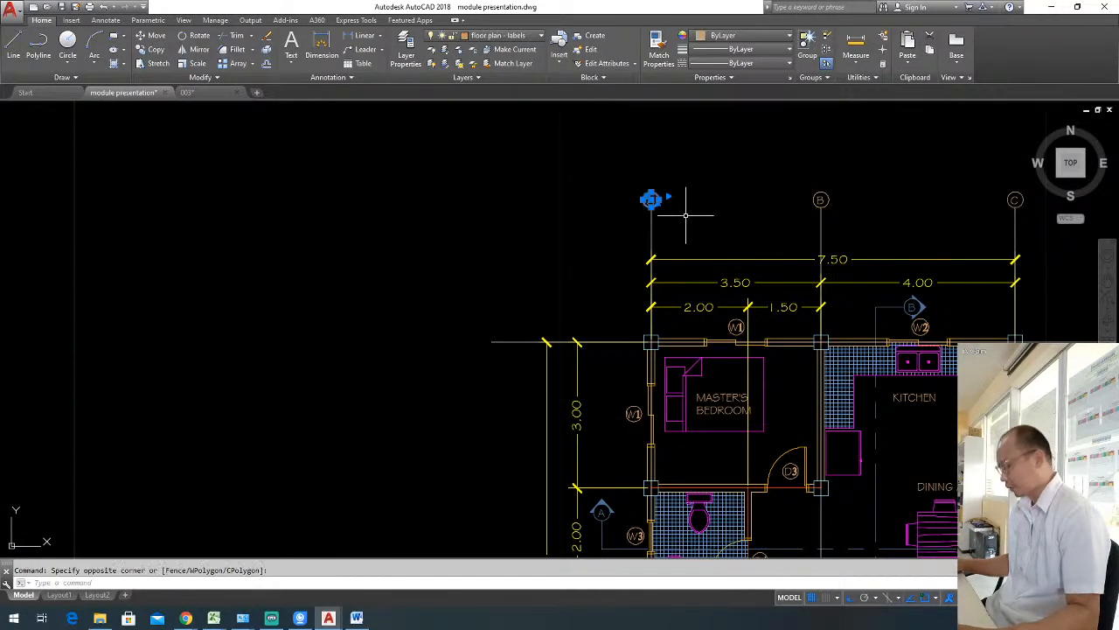
pyautogui.write('o')
pyautogui.press('Return')
pyautogui.click(650, 199)
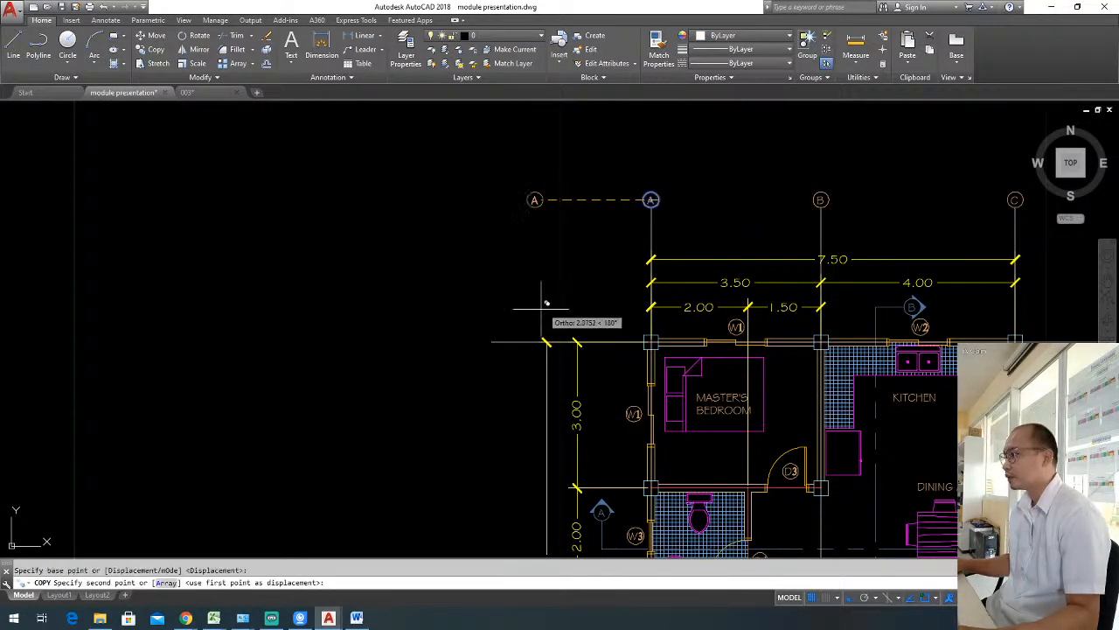
pyautogui.click(491, 342)
pyautogui.press('Escape')
# Copy the small end circle below grid line C to the right end of the horizontal grid line.
pyautogui.scroll(-4, 533, 240)
pyautogui.moveTo(680, 405); pyautogui.dragTo(653, 390, button='middle')
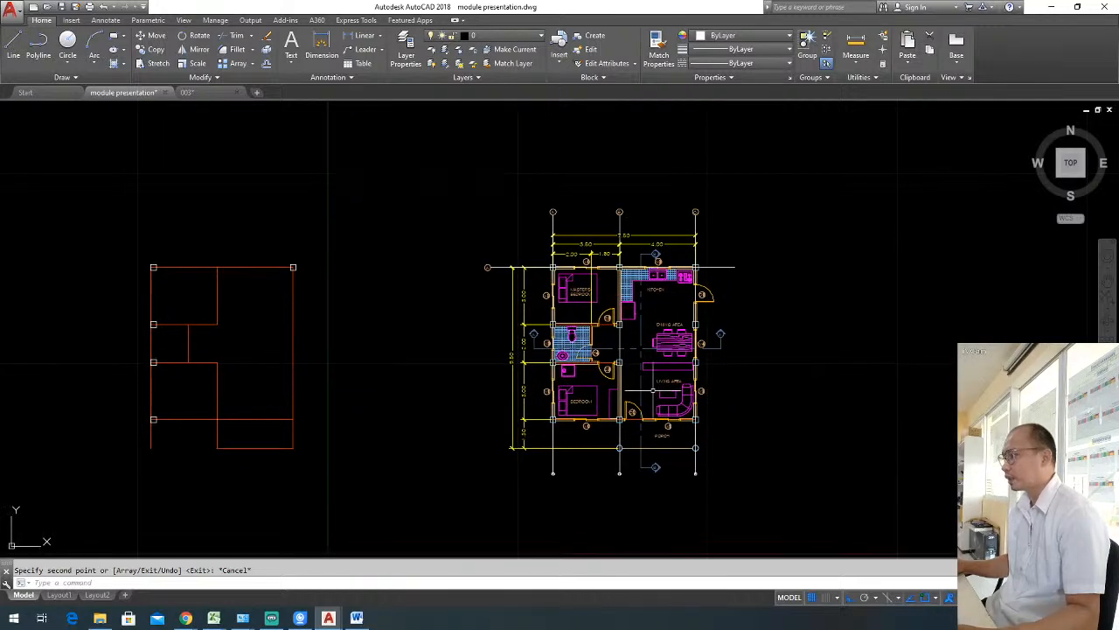
pyautogui.scroll(4, 697, 479)
pyautogui.click(666, 437)
pyautogui.click(718, 469)
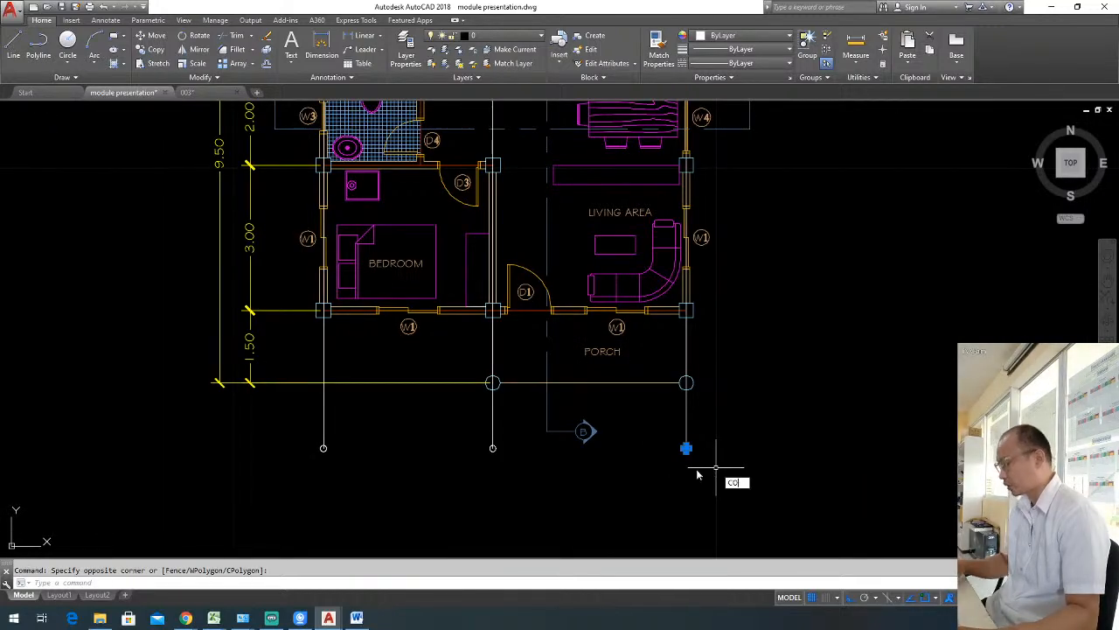
pyautogui.write('co')
pyautogui.press('Return')
pyautogui.scroll(3, 697, 472)
pyautogui.click(690, 429)
pyautogui.scroll(-8, 700, 412)
pyautogui.scroll(2, 706, 313)
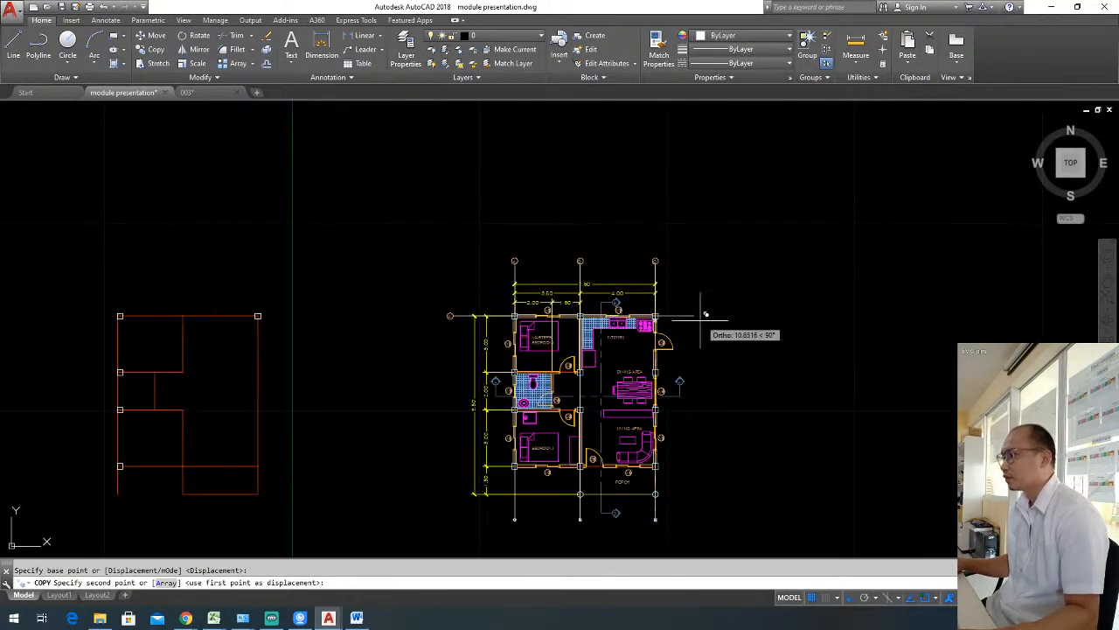
pyautogui.click(695, 316)
pyautogui.press('Escape')
# Change the label in the horizontal grid line's left bubble to 1.
pyautogui.moveTo(687, 400); pyautogui.dragTo(752, 378, button='middle')
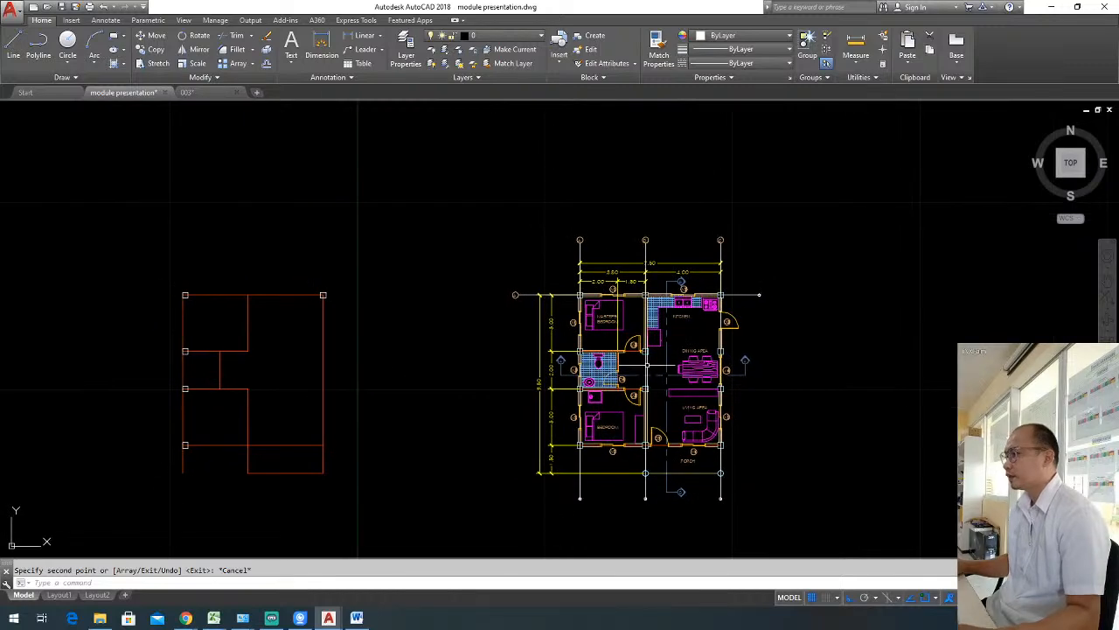
pyautogui.scroll(5, 521, 293)
pyautogui.doubleClick(496, 278)
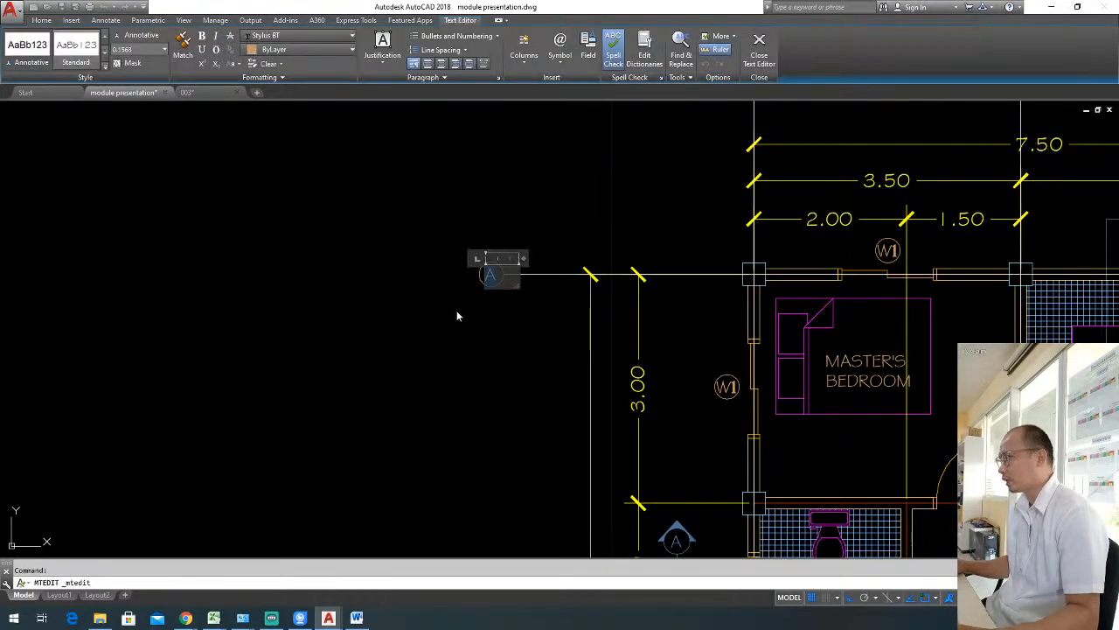
pyautogui.write('1')
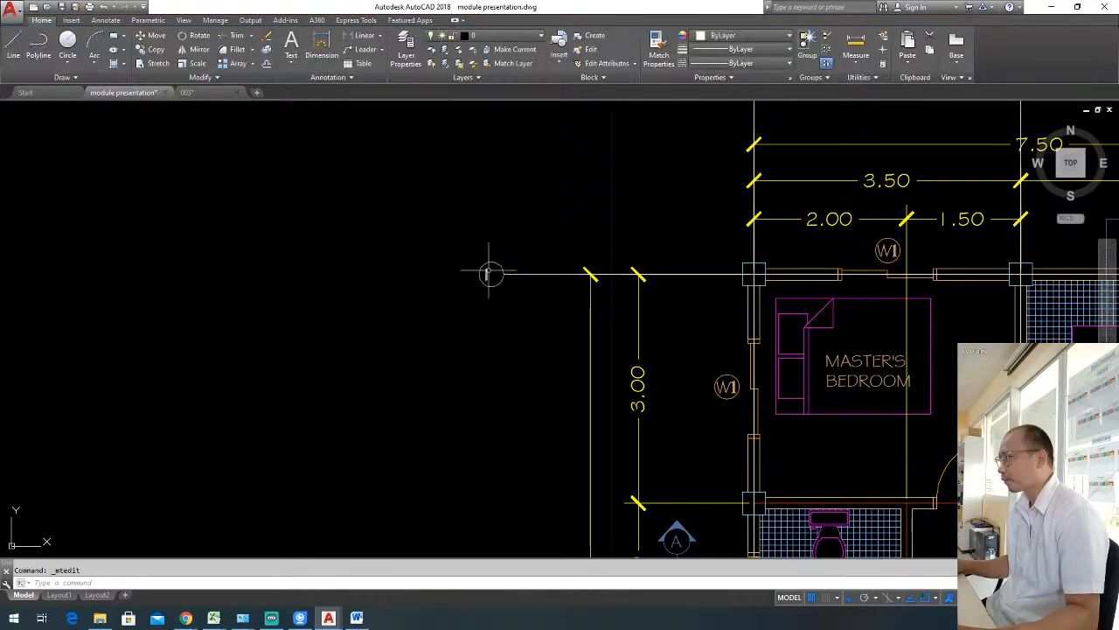
# Erase the label text inside the left bubble of the horizontal grid line.
pyautogui.click(488, 269)
pyautogui.click(487, 268)
pyautogui.click(486, 272)
pyautogui.doubleClick(487, 274)
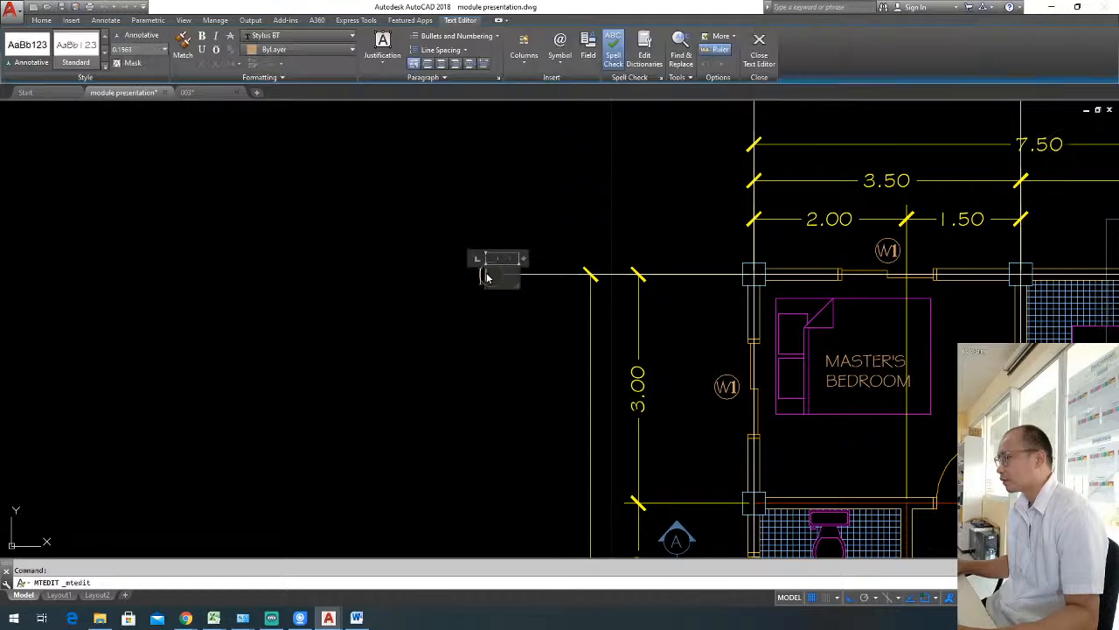
pyautogui.click(484, 305)
pyautogui.click(486, 317)
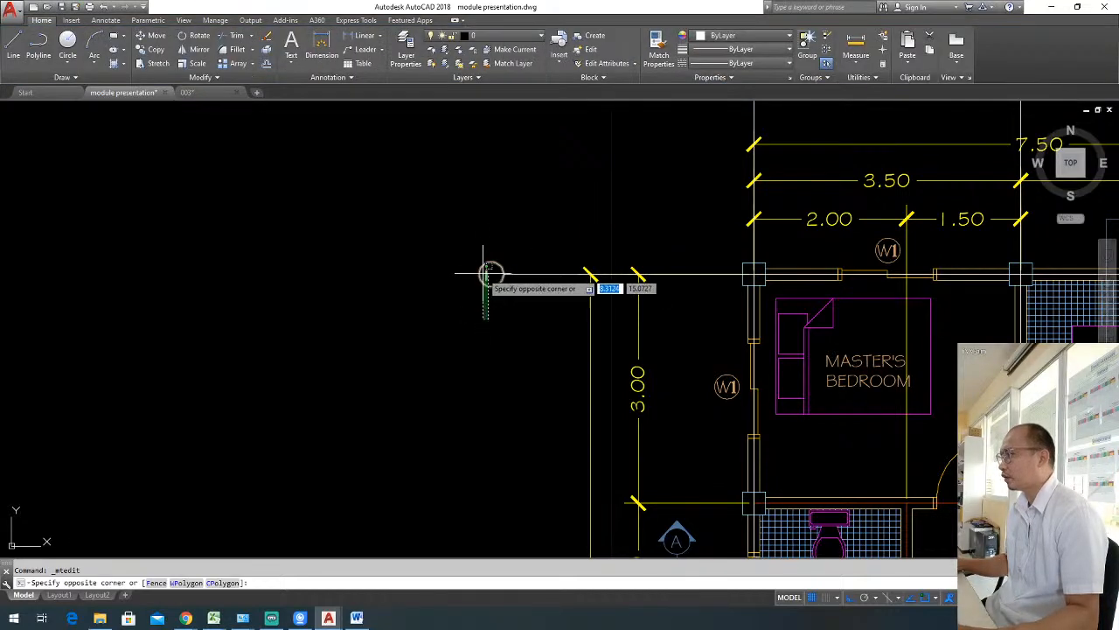
pyautogui.click(486, 274)
pyautogui.click(485, 275)
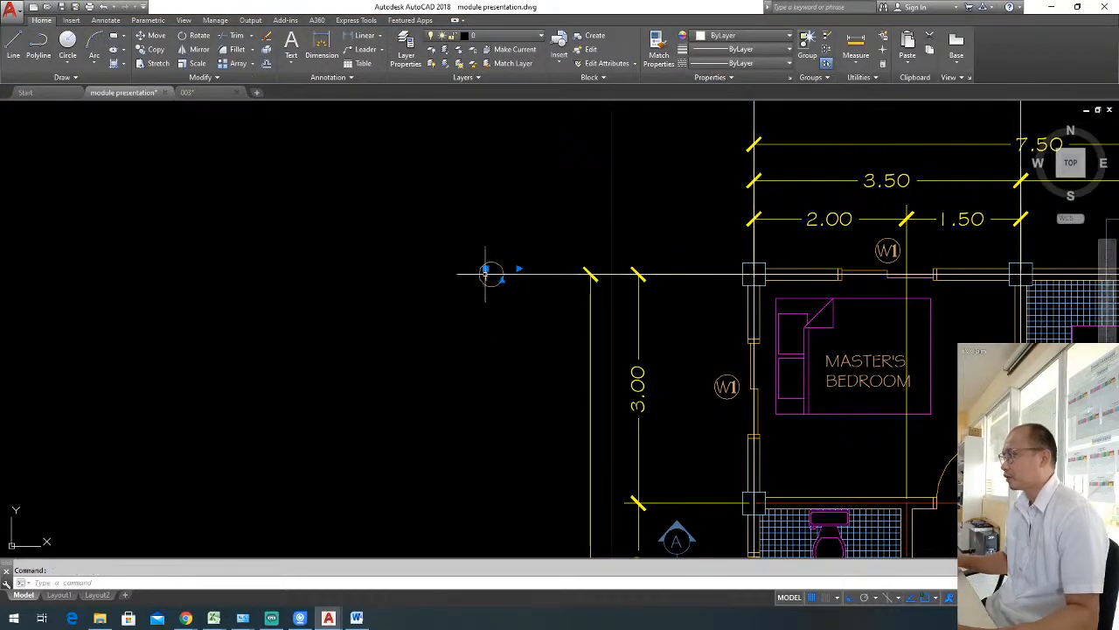
# Copy the W1 text from the master's bedroom left window tag to a spot below the empty grid bubble.
pyautogui.write('co')
pyautogui.press('space')
pyautogui.click(733, 385)
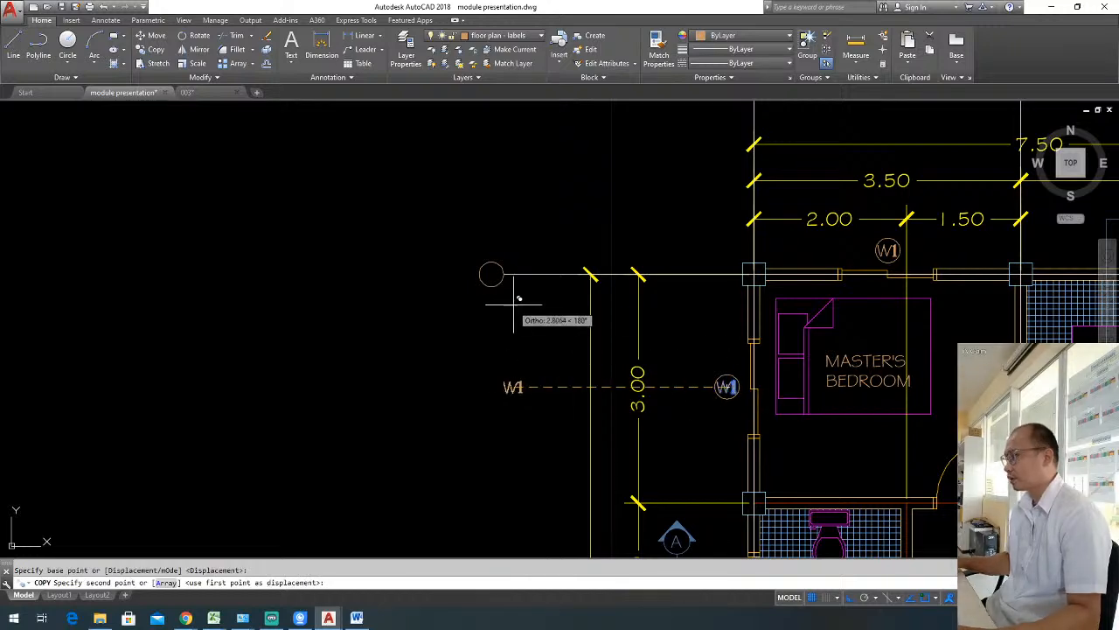
pyautogui.click(517, 304)
pyautogui.press('Escape')
# Edit the copied W1 text so that it reads 1.
pyautogui.click(520, 382)
pyautogui.doubleClick(514, 387)
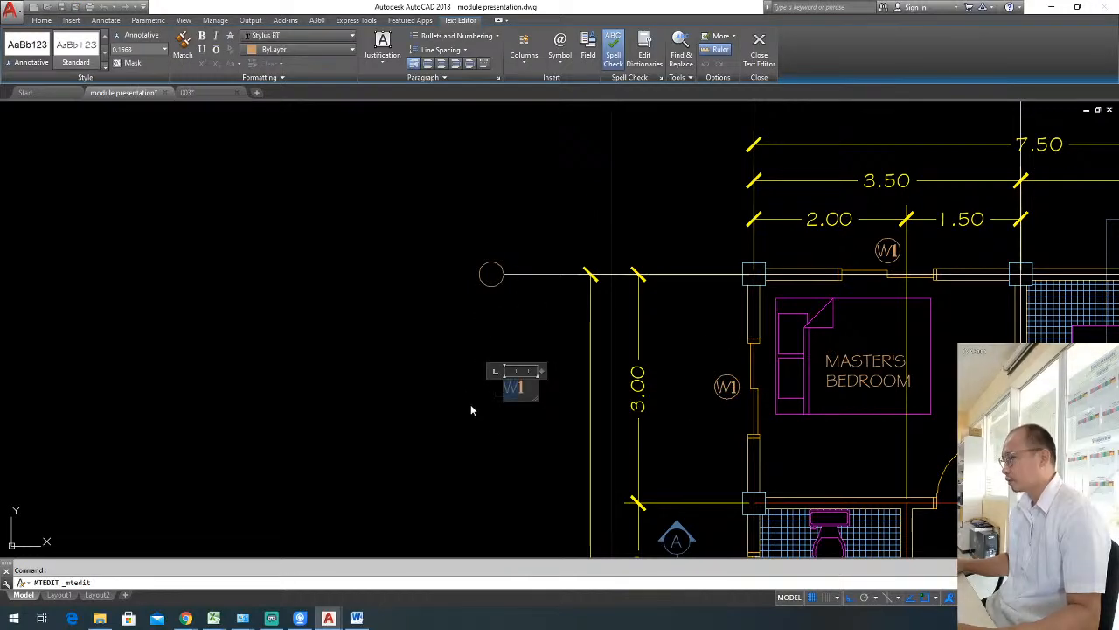
pyautogui.press('Delete')
pyautogui.click(504, 420)
pyautogui.click(513, 425)
pyautogui.click(490, 371)
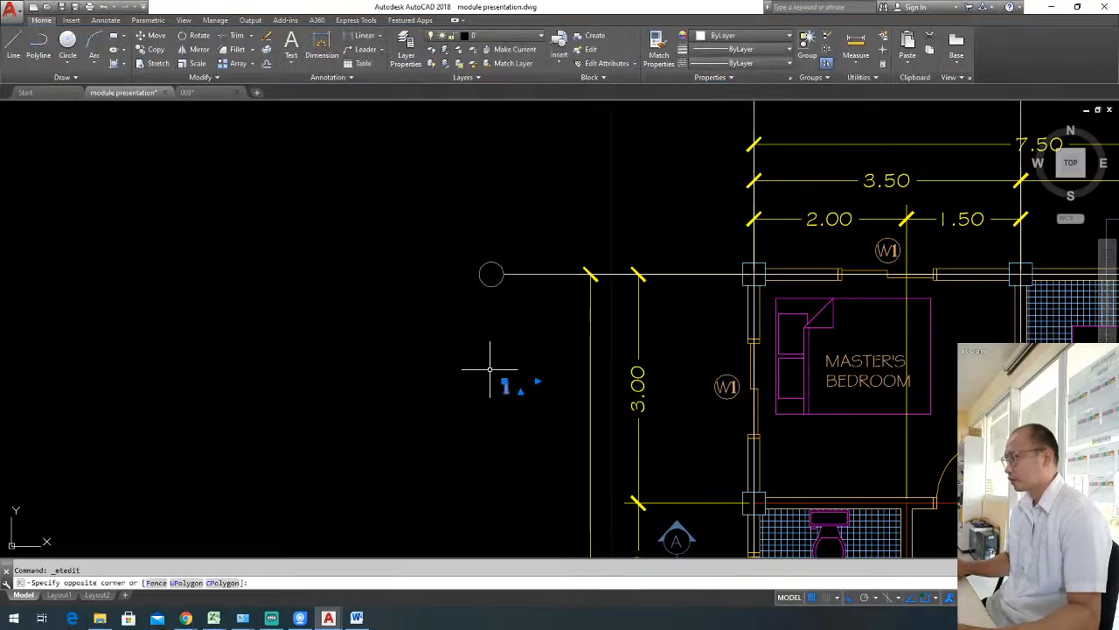
# Move the text 1 into the centre of the empty grid bubble, with Ortho off.
pyautogui.write('m')
pyautogui.press('space')
pyautogui.click(454, 464)
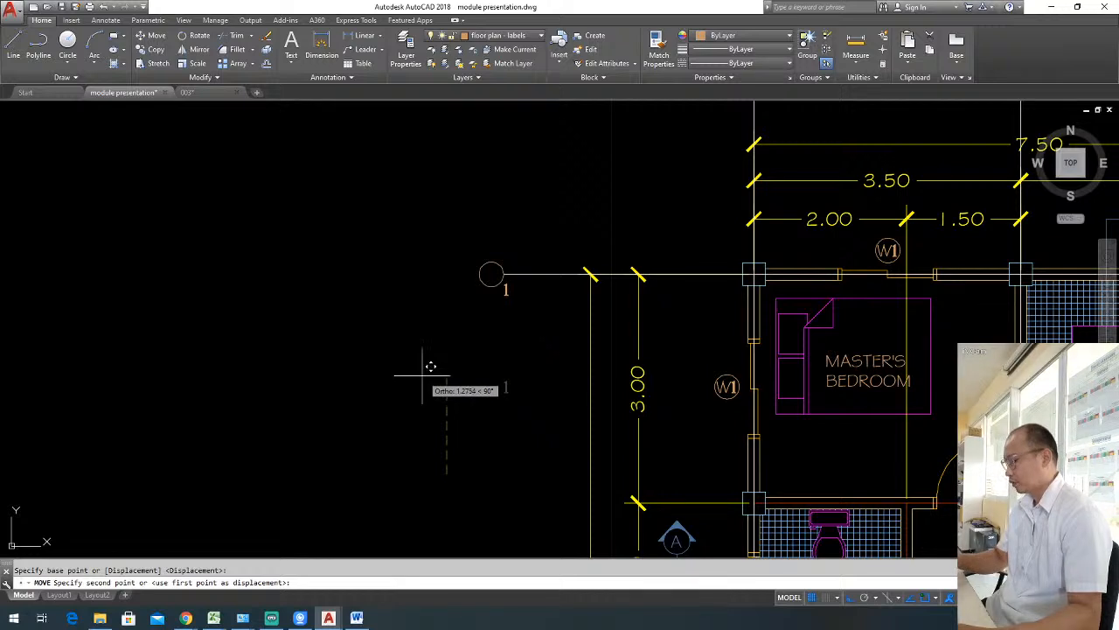
pyautogui.press('F8')
pyautogui.press('Escape')
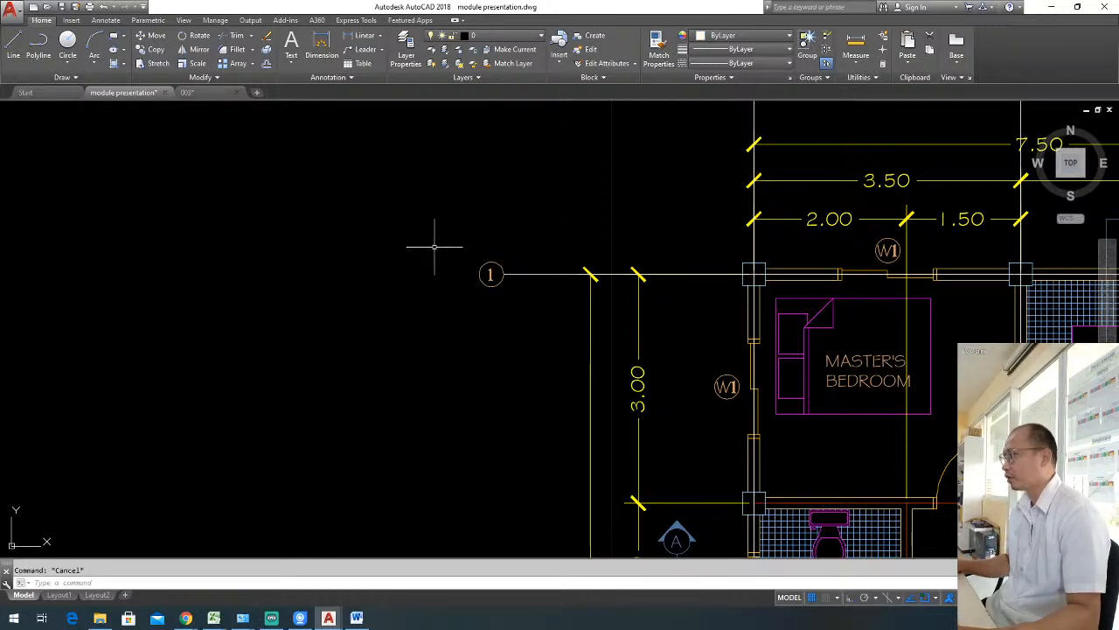
# Copy horizontal grid line 1 with its bubble and end circle down to the second row of columns.
pyautogui.click(498, 309)
pyautogui.press('Escape')
pyautogui.press('Escape')
pyautogui.click(534, 312)
pyautogui.click(489, 272)
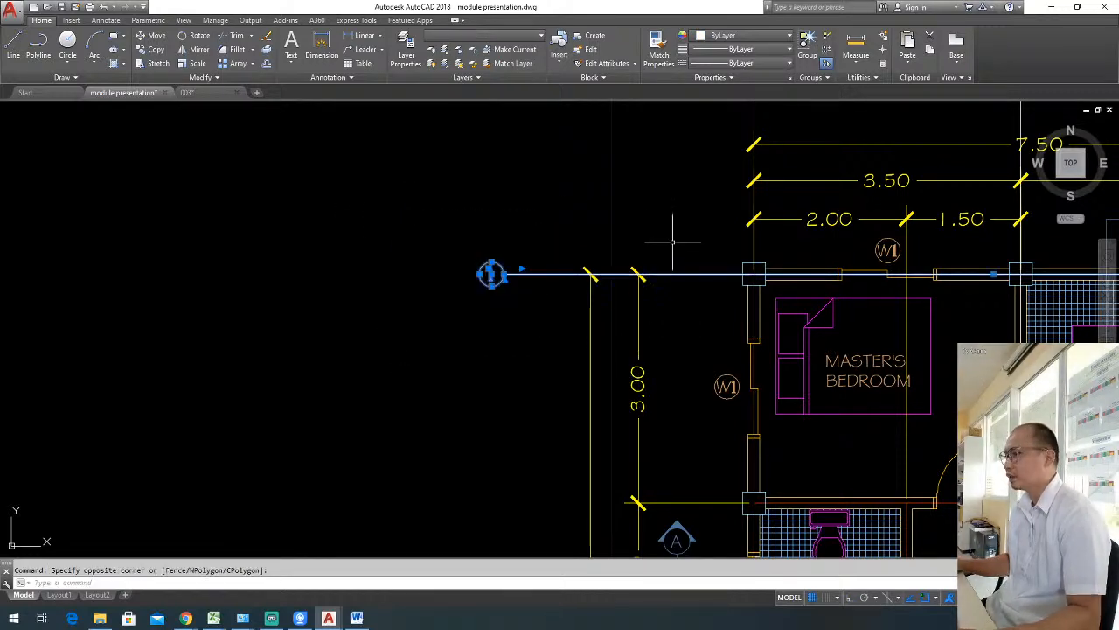
pyautogui.scroll(-2, 325, 271)
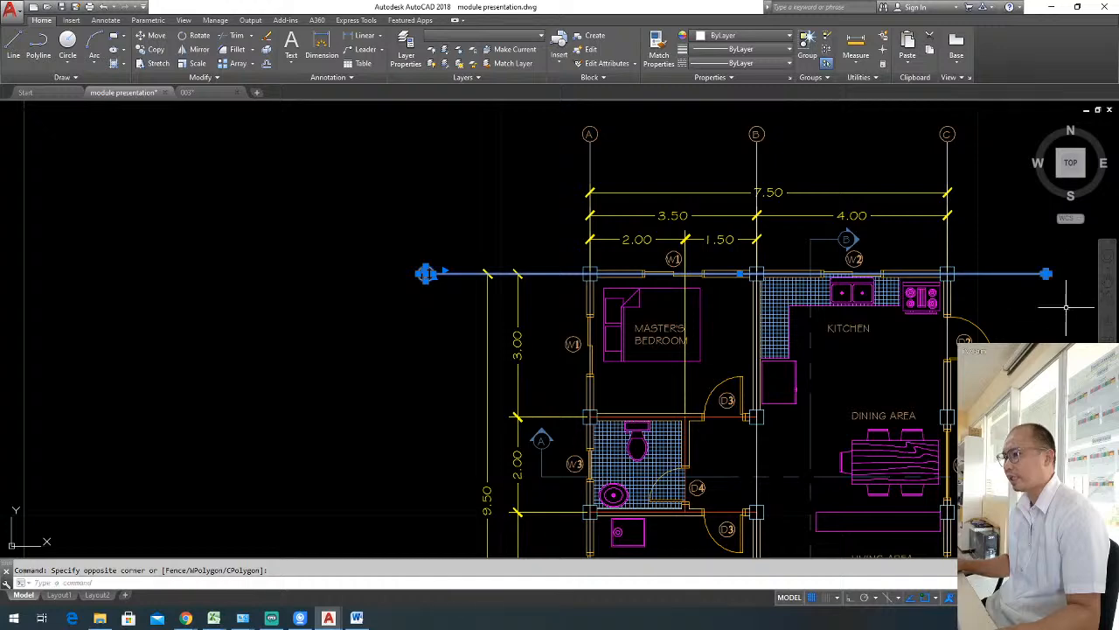
pyautogui.press('Return')
pyautogui.scroll(3, 612, 274)
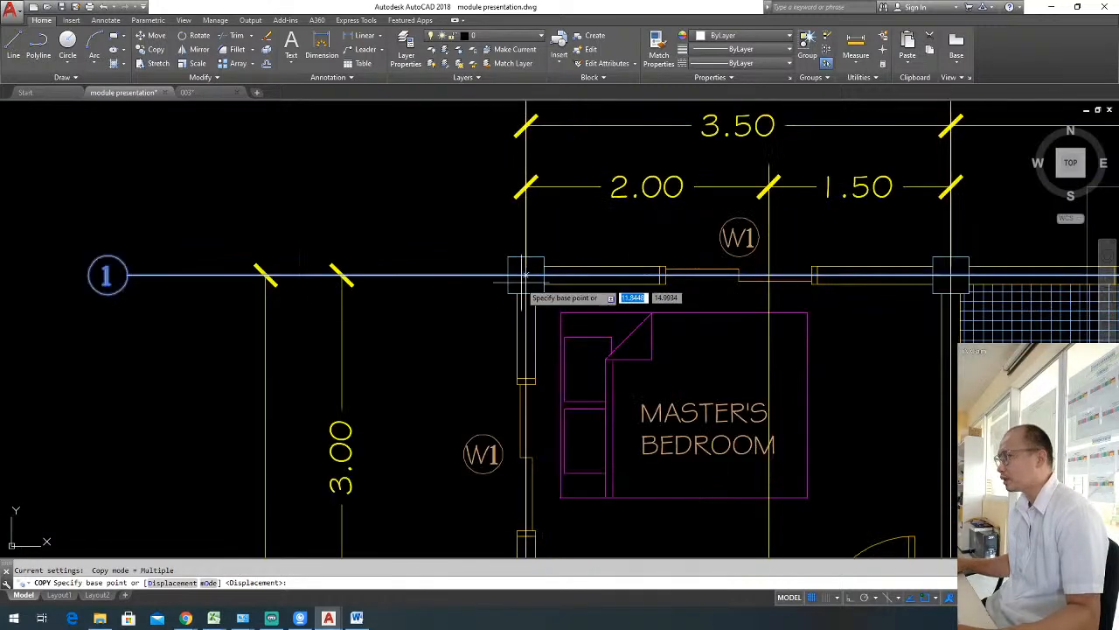
pyautogui.click(514, 273)
pyautogui.scroll(-3, 514, 273)
pyautogui.moveTo(515, 273); pyautogui.dragTo(493, 175, button='middle')
pyautogui.scroll(3, 495, 319)
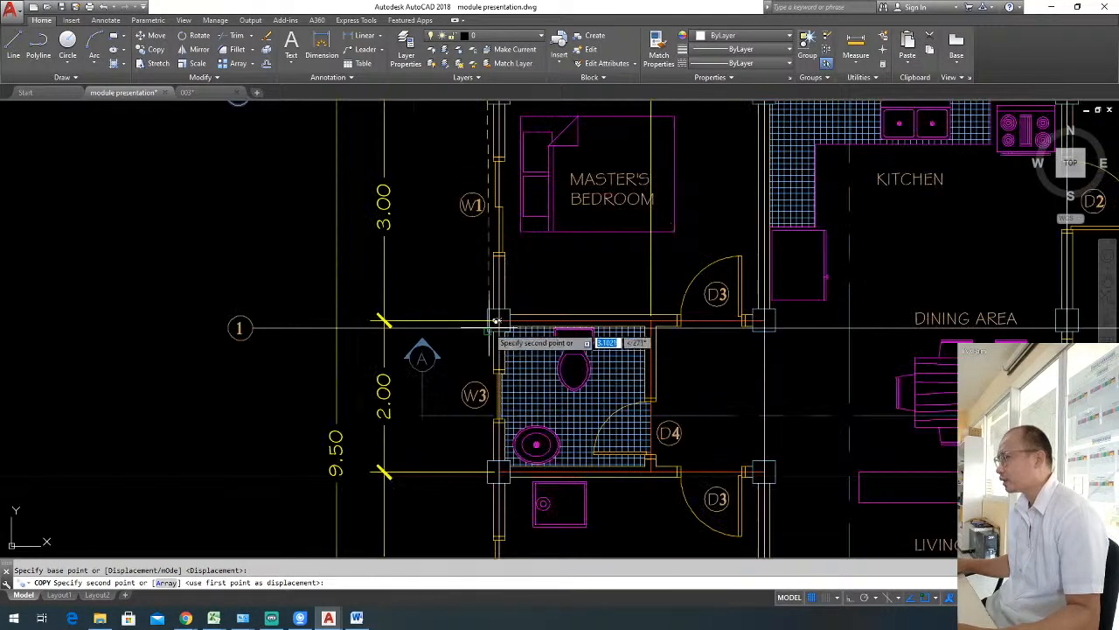
pyautogui.click(495, 319)
# Place further copies of the horizontal grid line with its bubble and end circle at the third and fourth rows of columns.
pyautogui.scroll(-3, 493, 322)
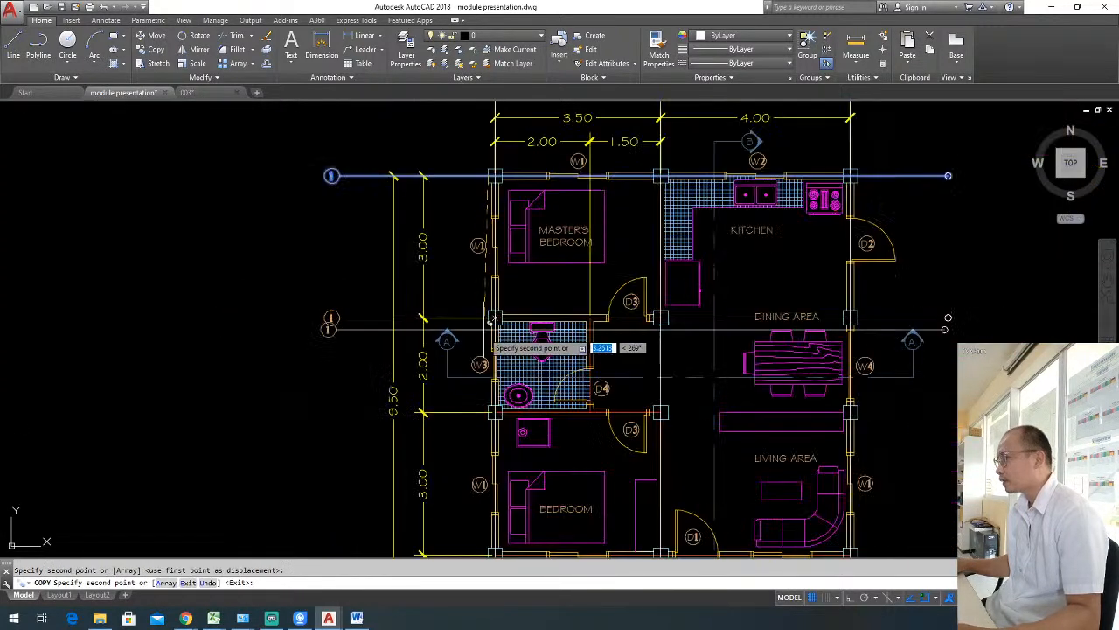
pyautogui.click(493, 413)
pyautogui.moveTo(494, 413); pyautogui.dragTo(511, 271, button='middle')
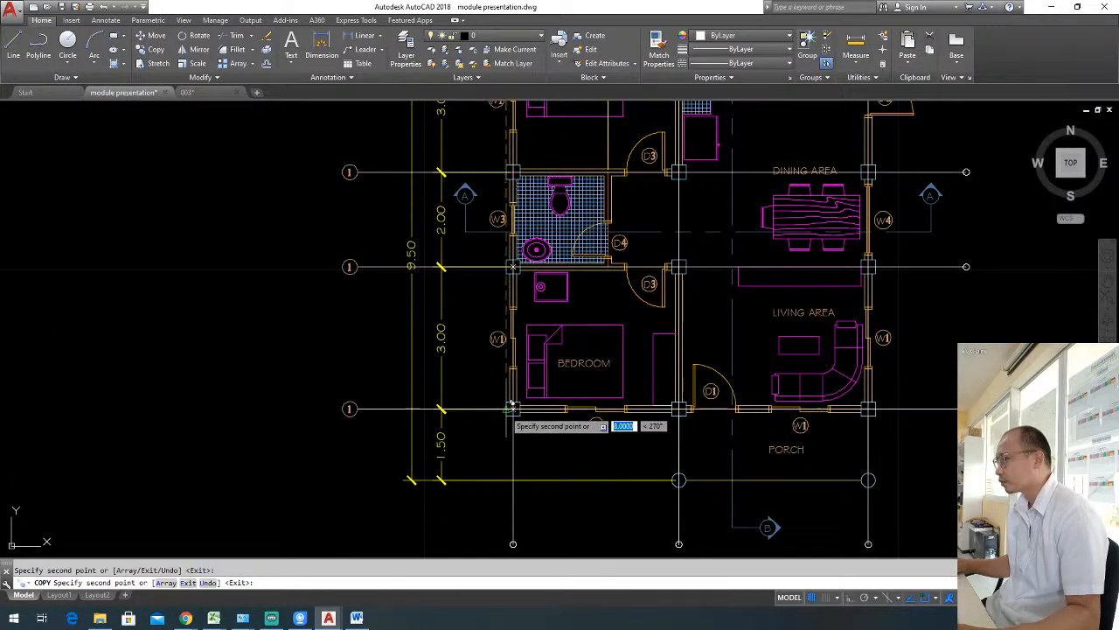
pyautogui.press('Escape')
# Change the labels in the second and third horizontal grid bubbles to 2 and 3.
pyautogui.scroll(-5, 512, 407)
pyautogui.scroll(8, 494, 262)
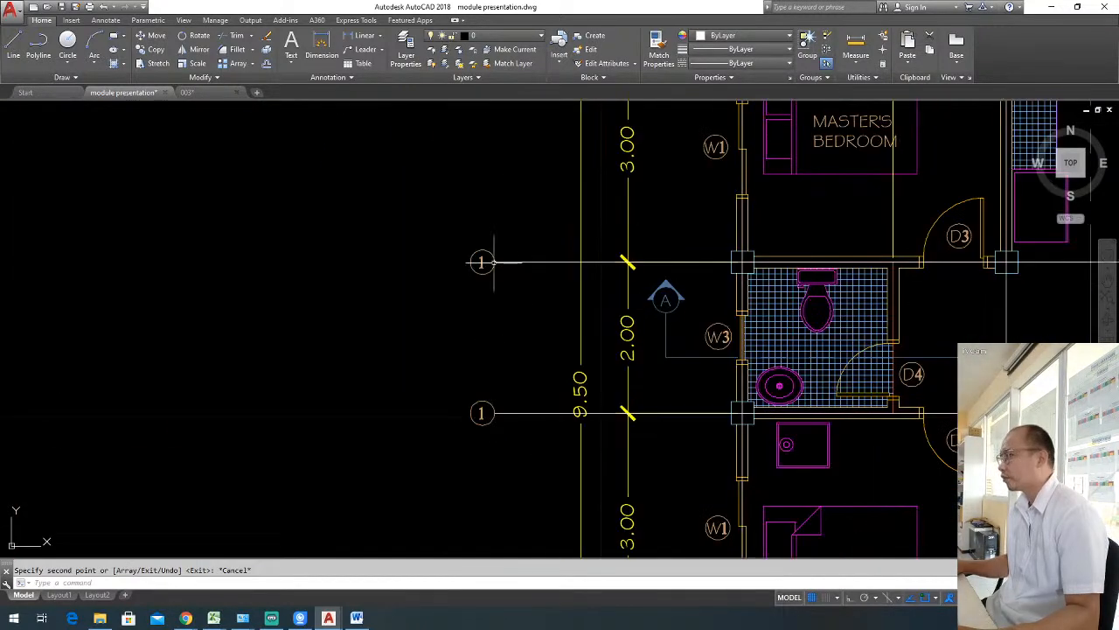
pyautogui.doubleClick(481, 262)
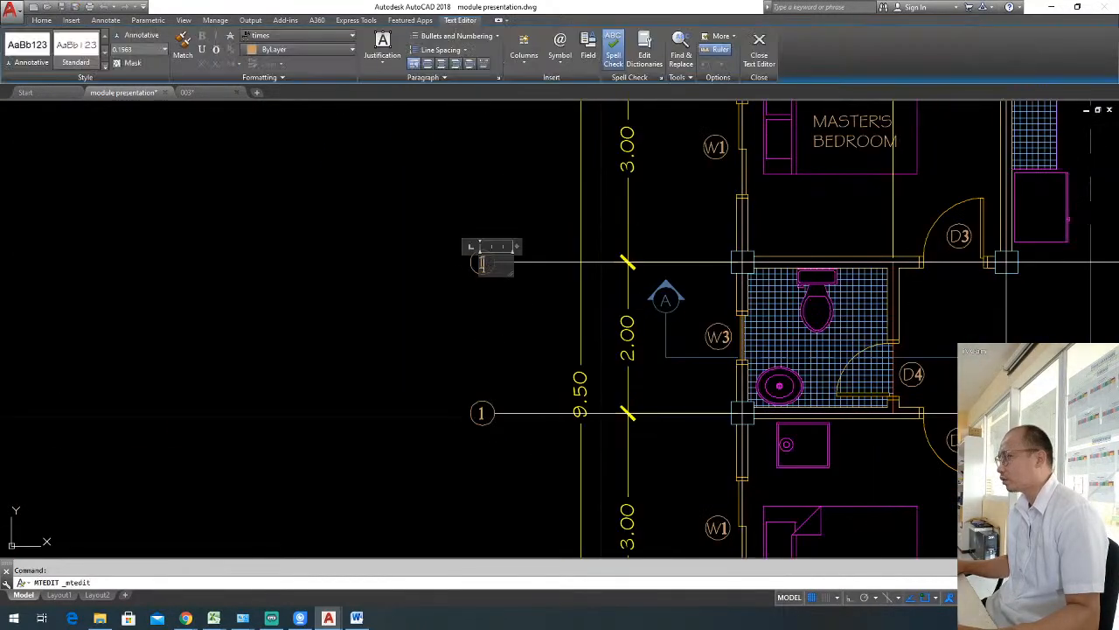
pyautogui.click(493, 341)
pyautogui.doubleClick(483, 414)
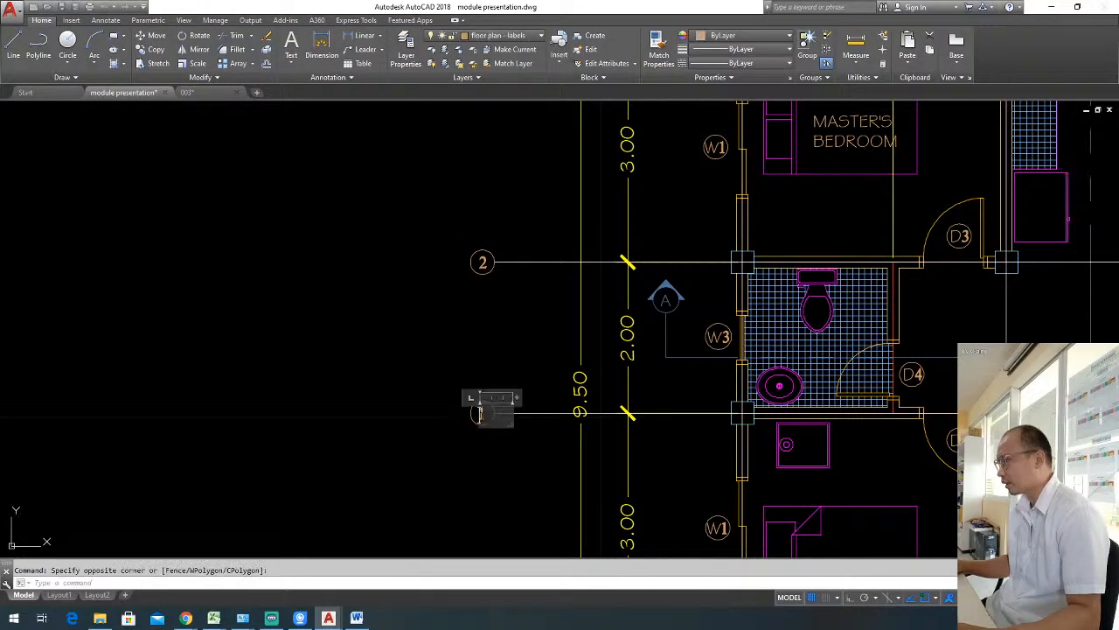
pyautogui.write('3')
pyautogui.click(475, 464)
# Change the label in the lowest horizontal grid bubble to 4.
pyautogui.moveTo(499, 481); pyautogui.dragTo(497, 330, button='middle')
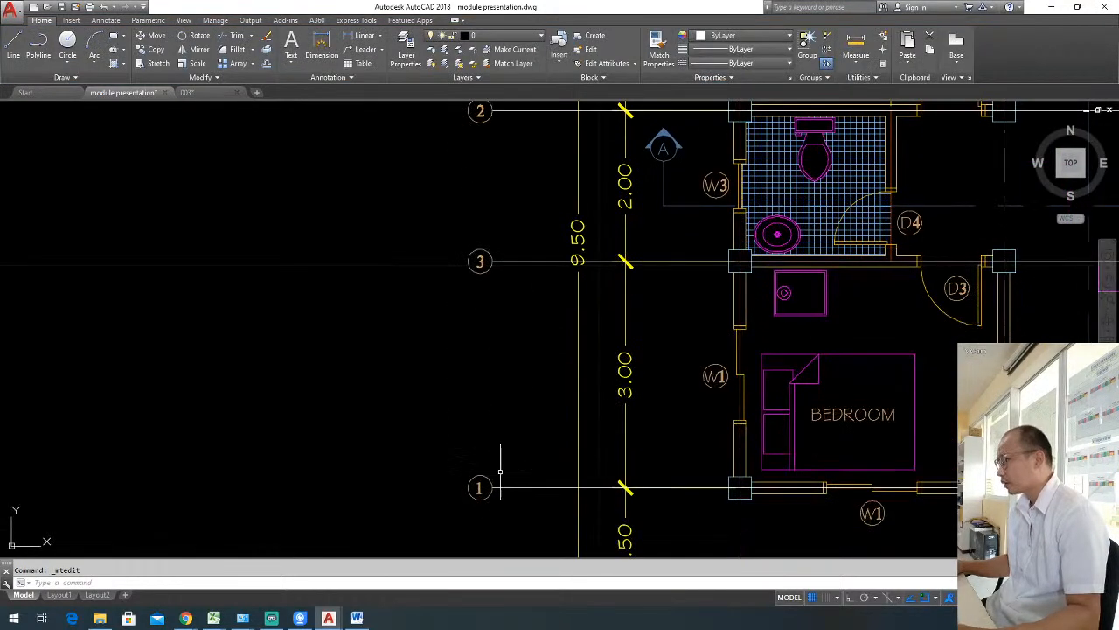
pyautogui.doubleClick(479, 488)
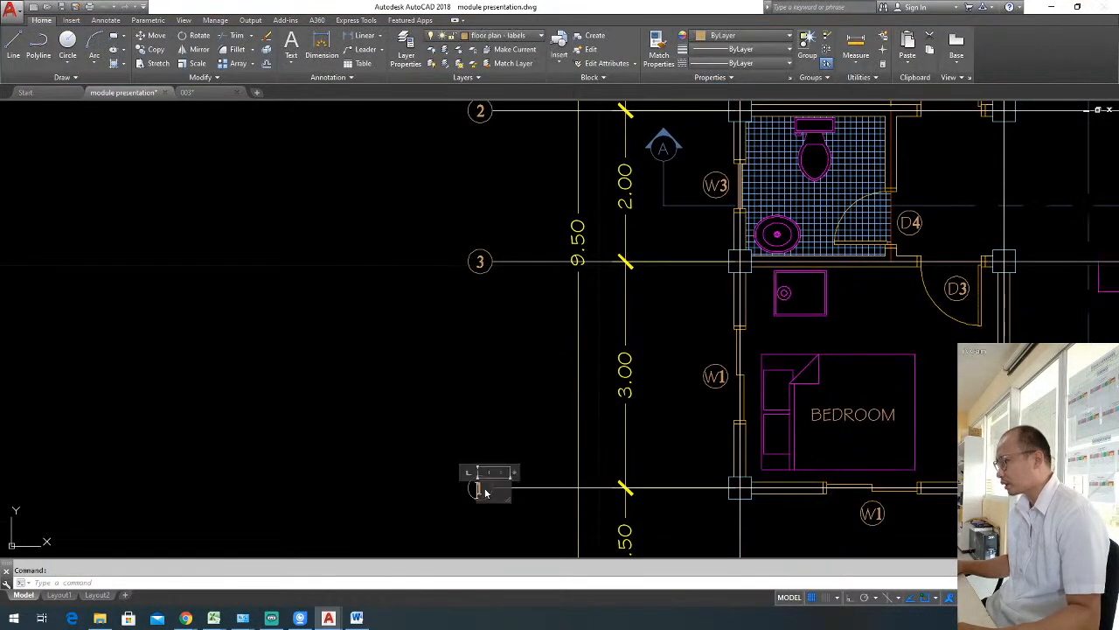
pyautogui.write('4')
pyautogui.click(475, 418)
pyautogui.scroll(-4, 516, 370)
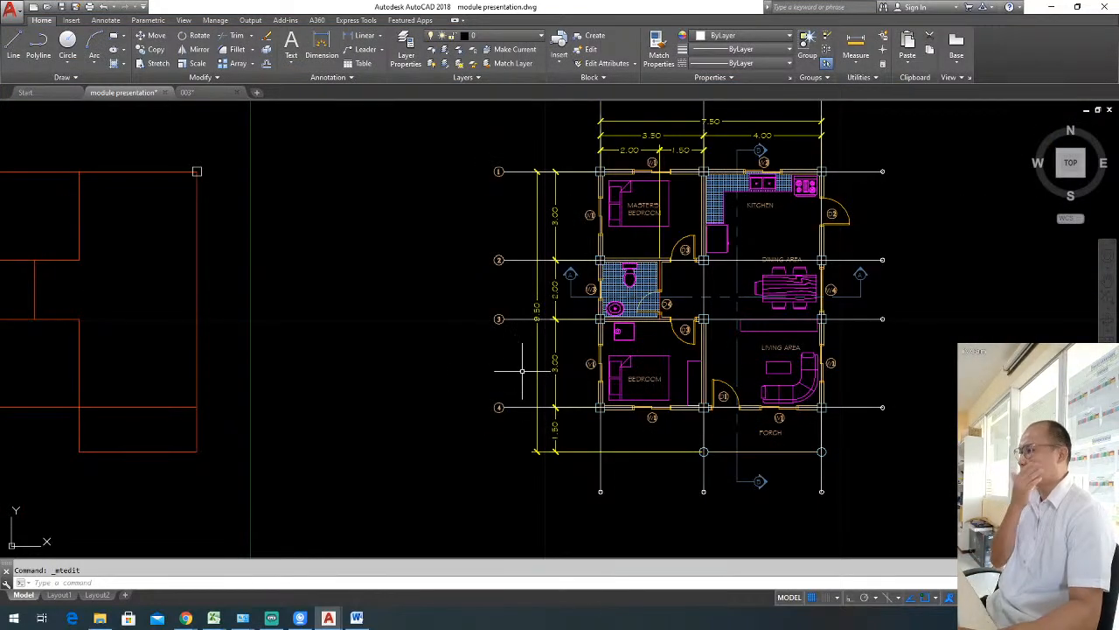
pyautogui.moveTo(504, 372); pyautogui.dragTo(433, 409, button='middle')
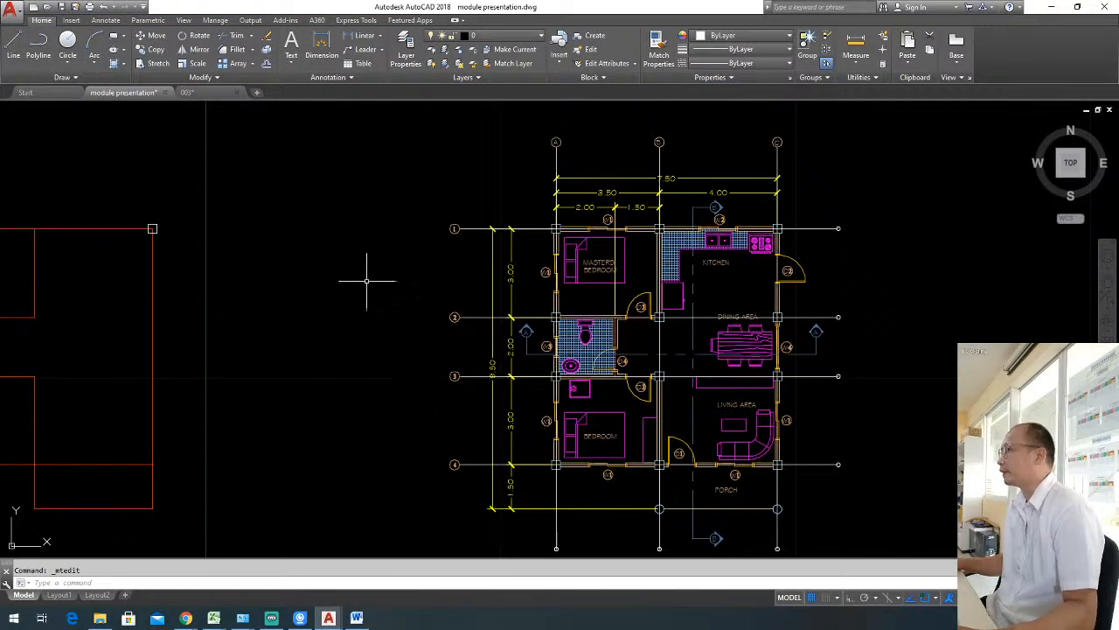
# Create a new layer named floor plan - col baloons.
pyautogui.write('la')
pyautogui.press('Return')
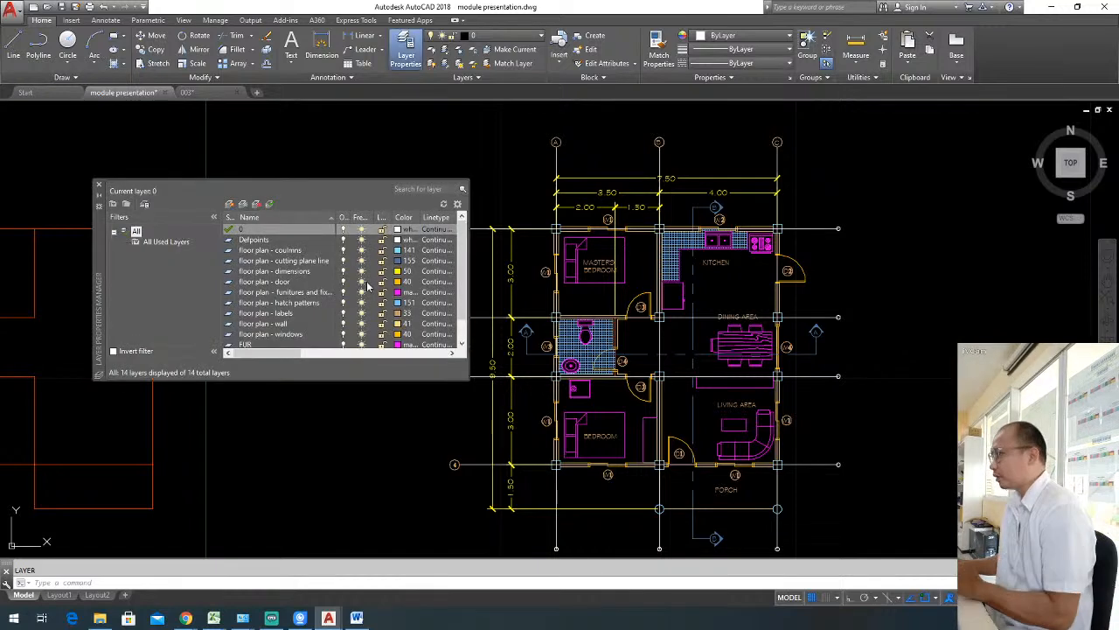
pyautogui.click(230, 204)
pyautogui.write('FLOO')
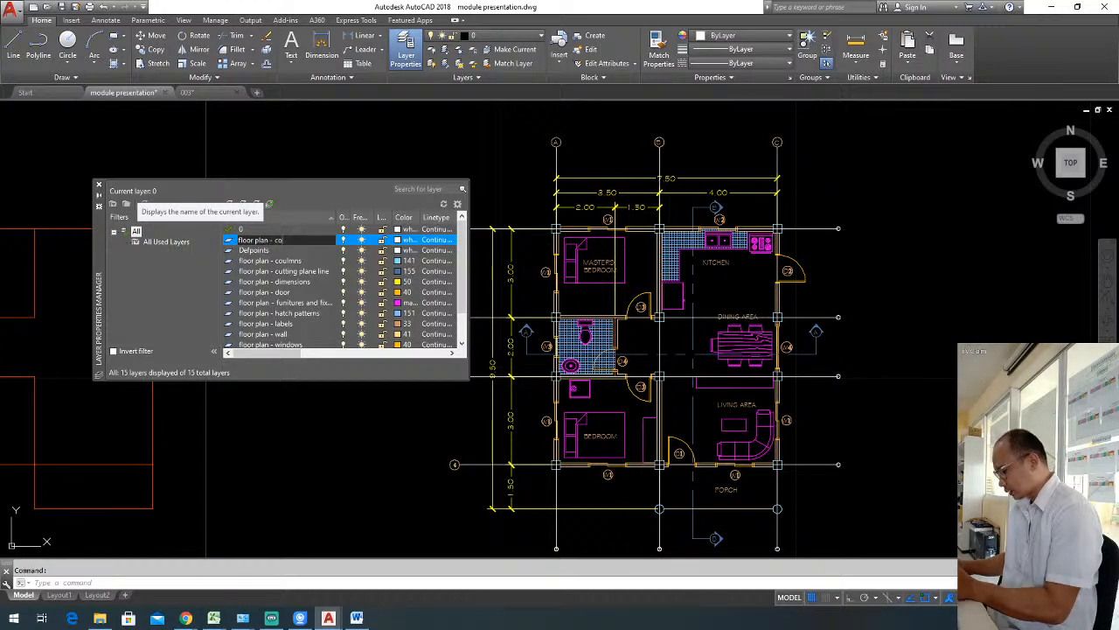
pyautogui.write('col baloon')
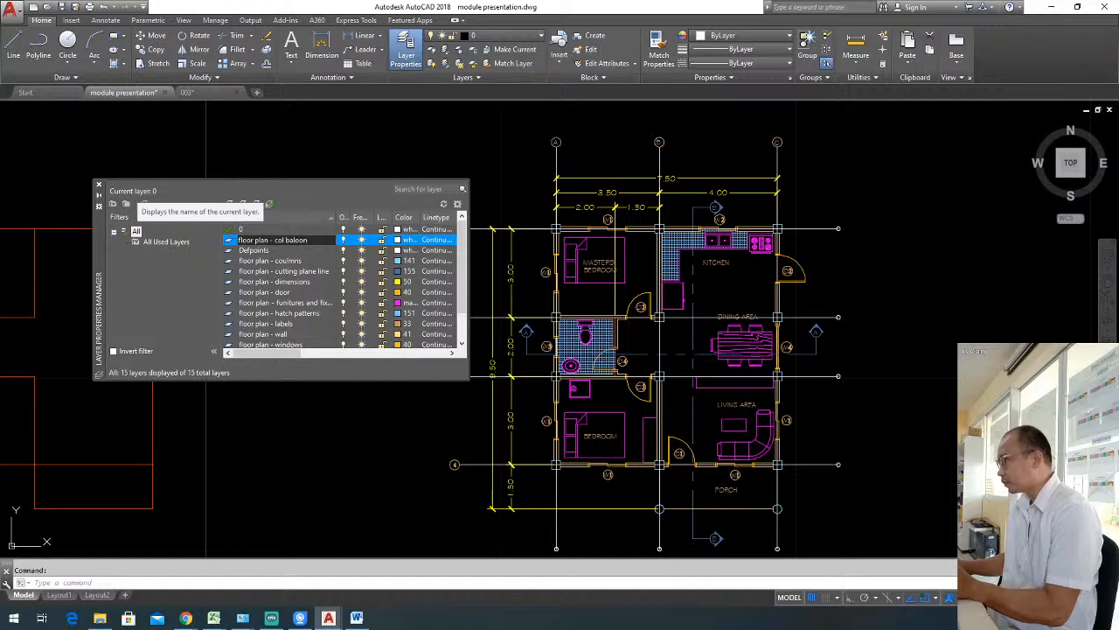
pyautogui.write('s')
pyautogui.click(288, 189)
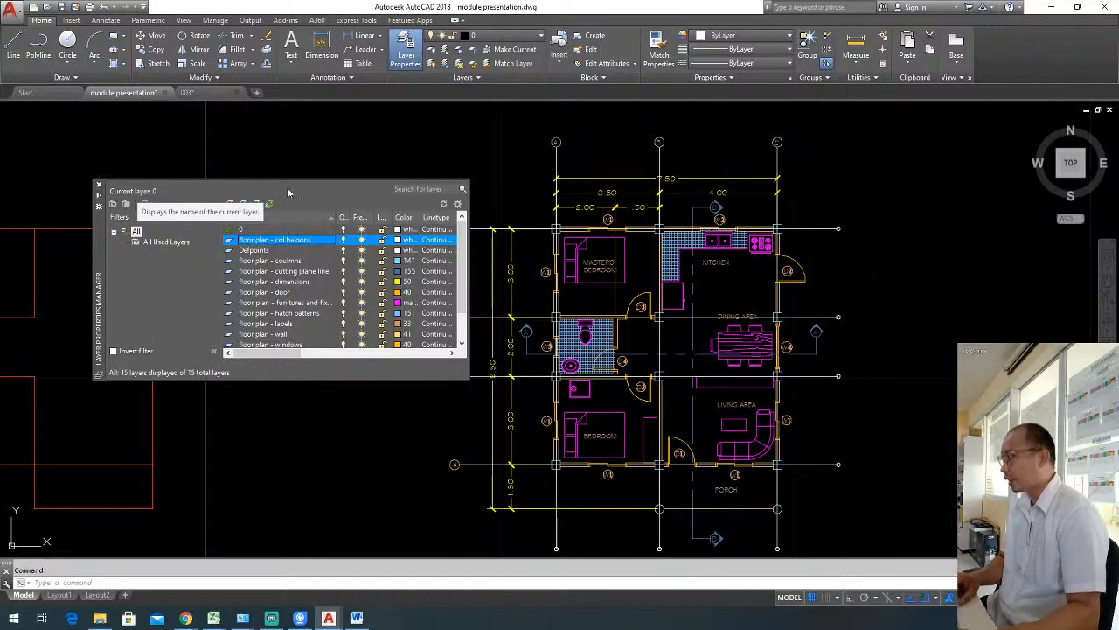
# Set the colour of the floor plan - col baloons layer to yellow.
pyautogui.click(398, 240)
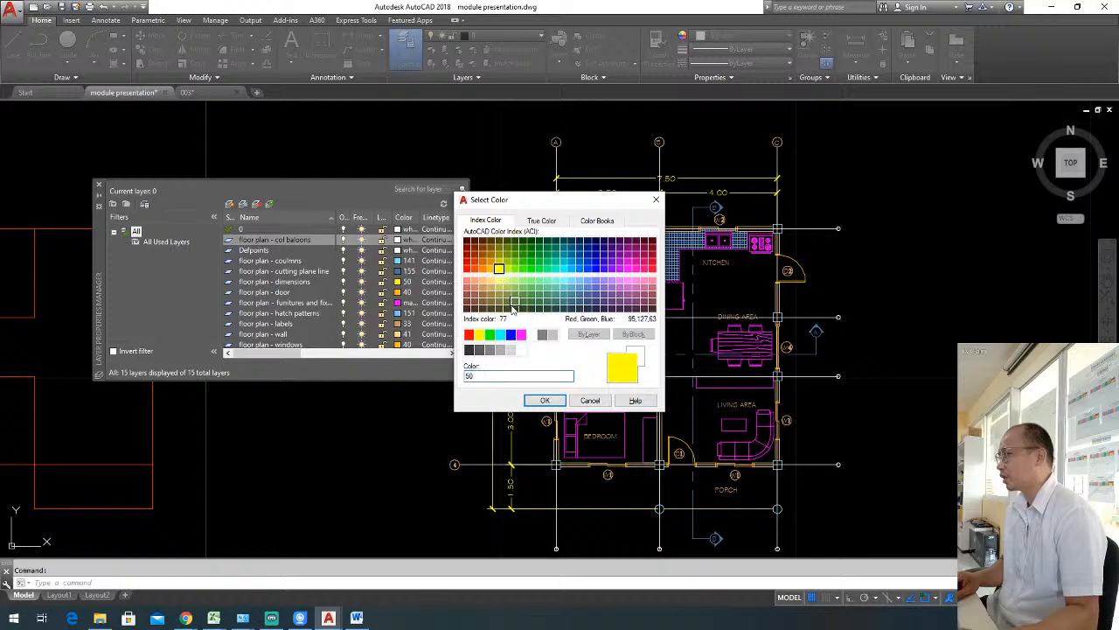
pyautogui.click(544, 400)
pyautogui.click(99, 185)
# Set the lineweight of the floor plan - col baloons layer to 0.00 mm.
pyautogui.write('la')
pyautogui.press('Return')
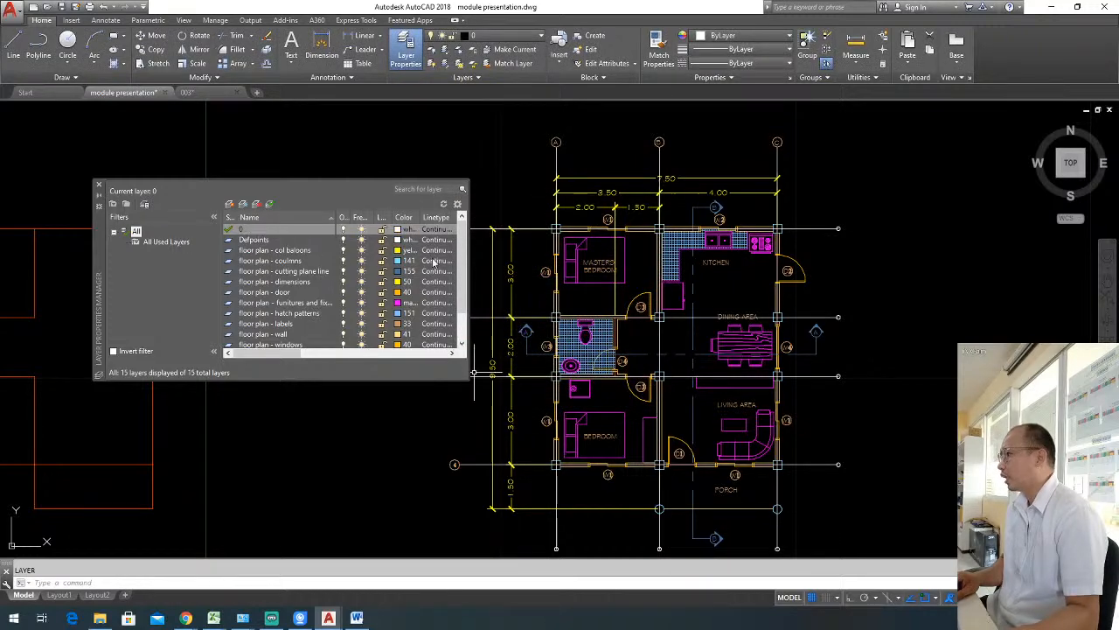
pyautogui.click(332, 251)
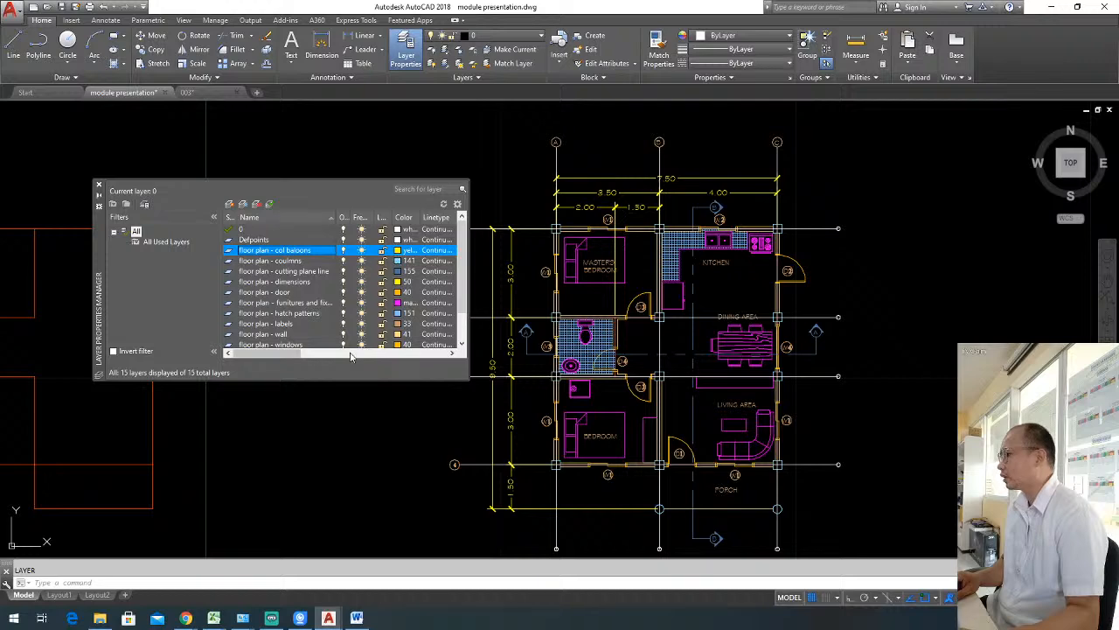
pyautogui.click(351, 355)
pyautogui.click(382, 251)
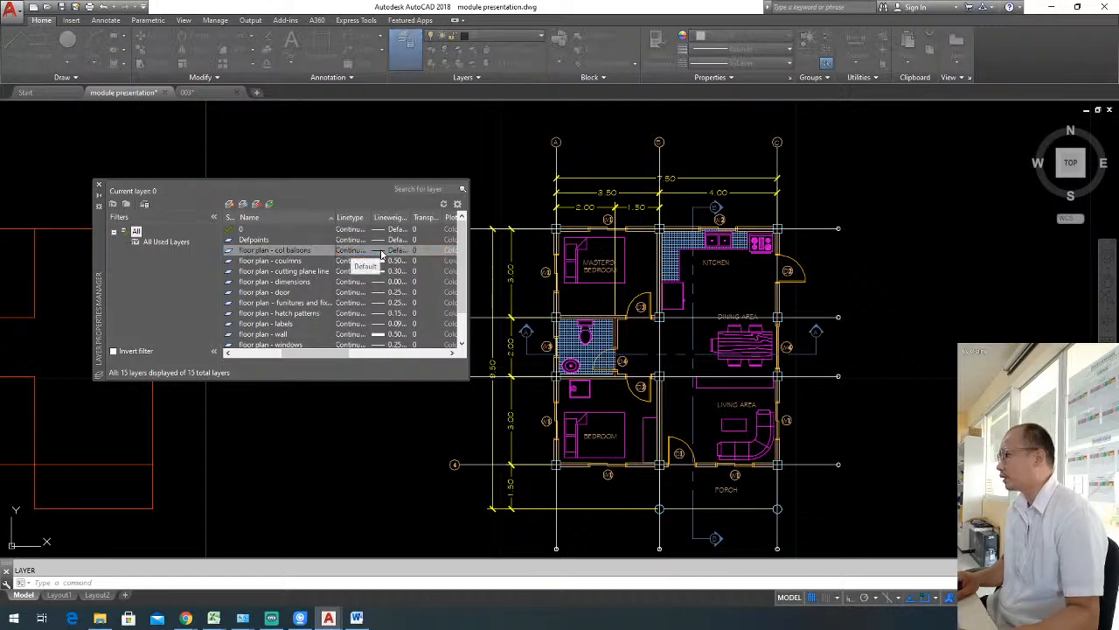
pyautogui.click(509, 390)
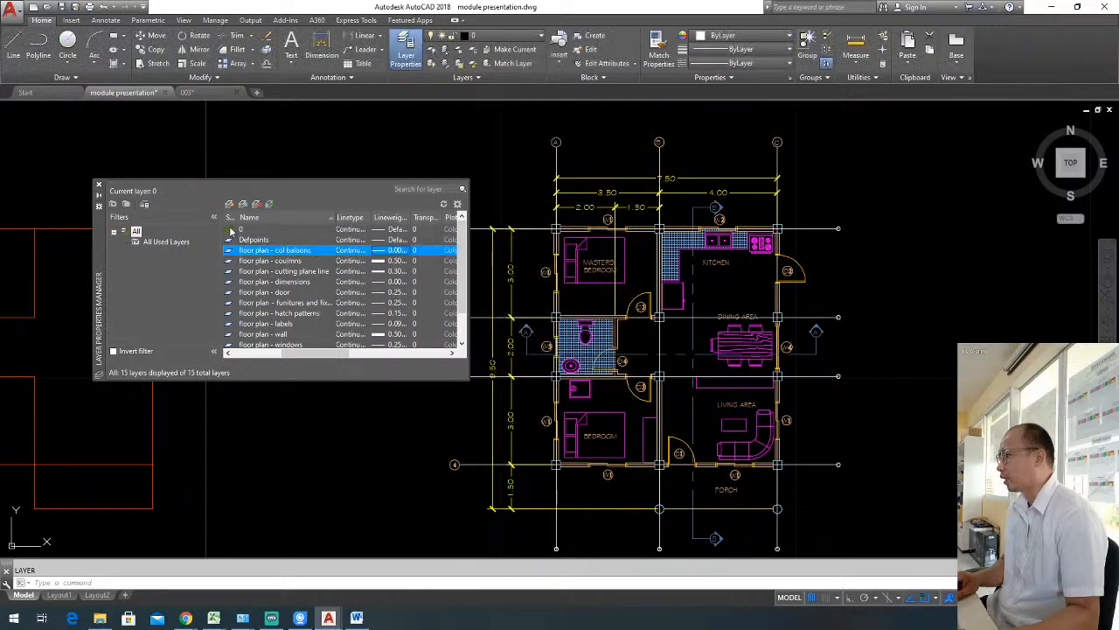
pyautogui.click(99, 186)
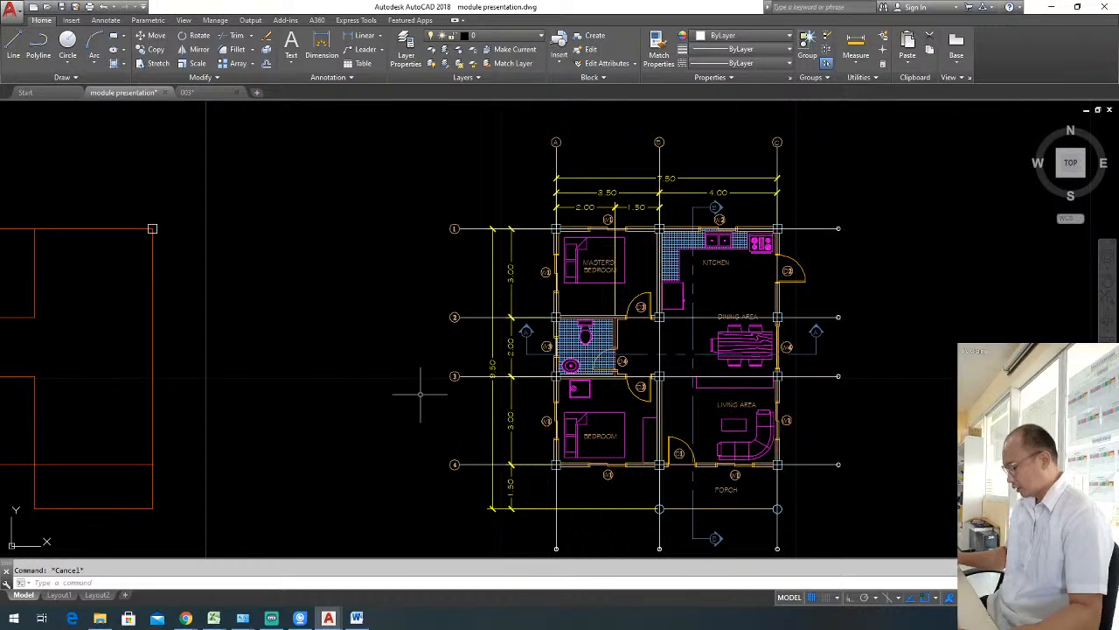
# Assign horizontal grid line 1 and its bubble to the floor plan - col baloons layer.
pyautogui.rightClick(425, 401)
pyautogui.press('Escape')
pyautogui.click(464, 229)
pyautogui.click(460, 199)
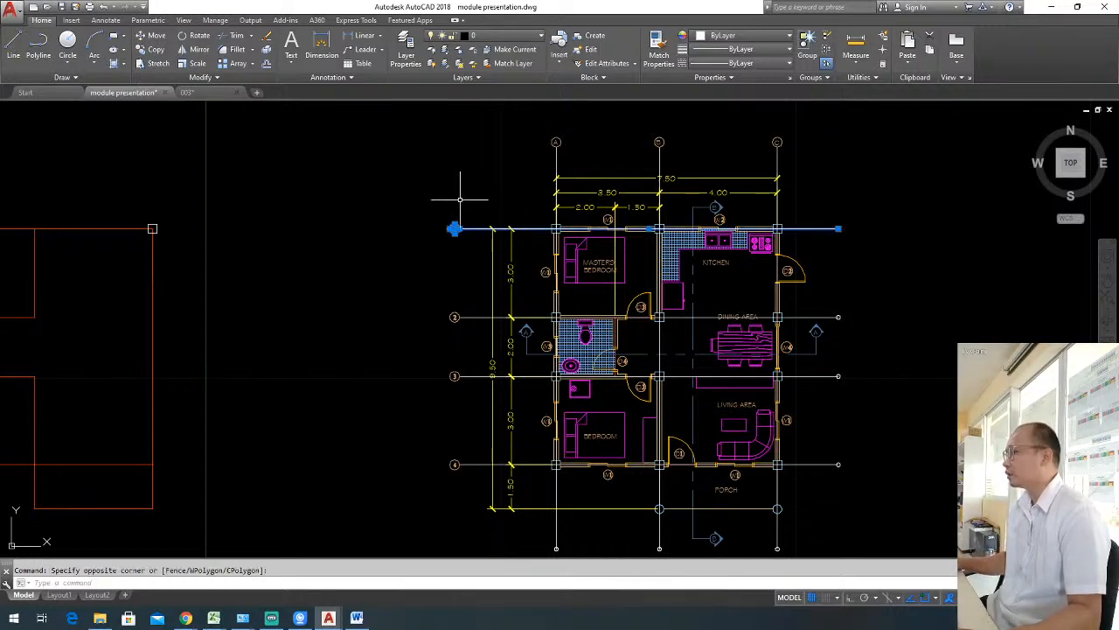
pyautogui.click(491, 36)
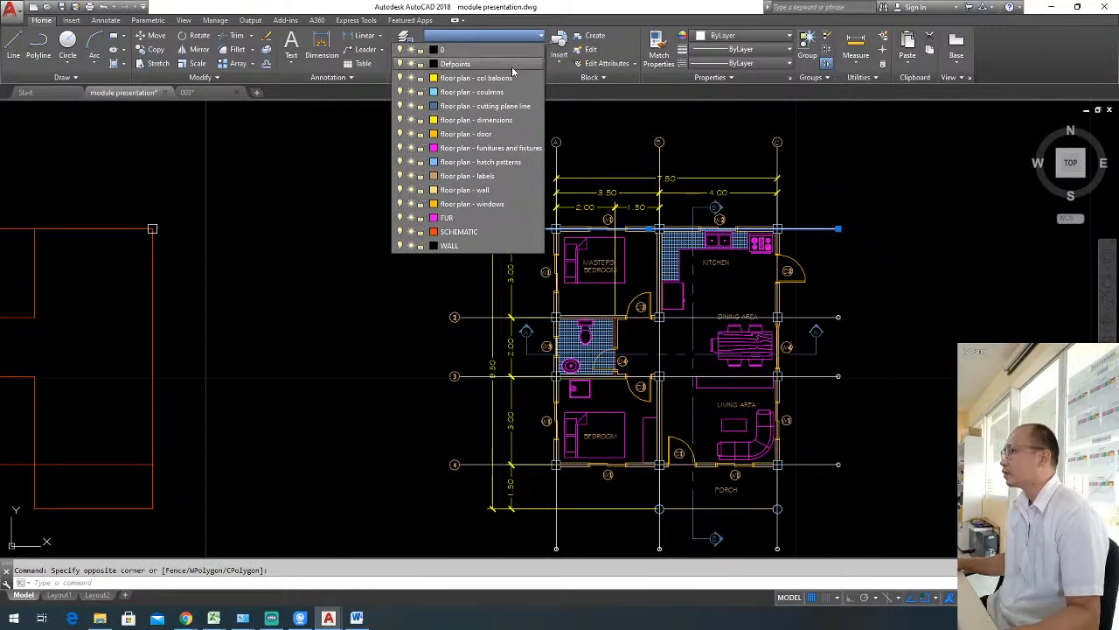
pyautogui.click(519, 79)
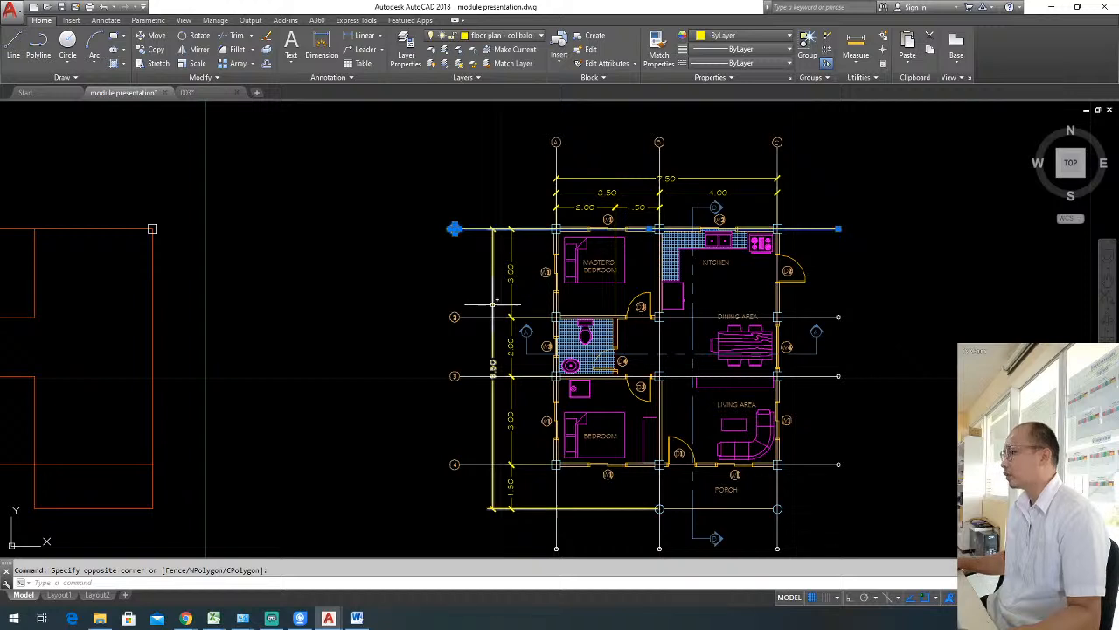
pyautogui.press('Escape')
# Match the properties of grid line 1 to the remaining horizontal and vertical grid lines, bubbles and end circles of the floor plan.
pyautogui.write('ma')
pyautogui.press('Return')
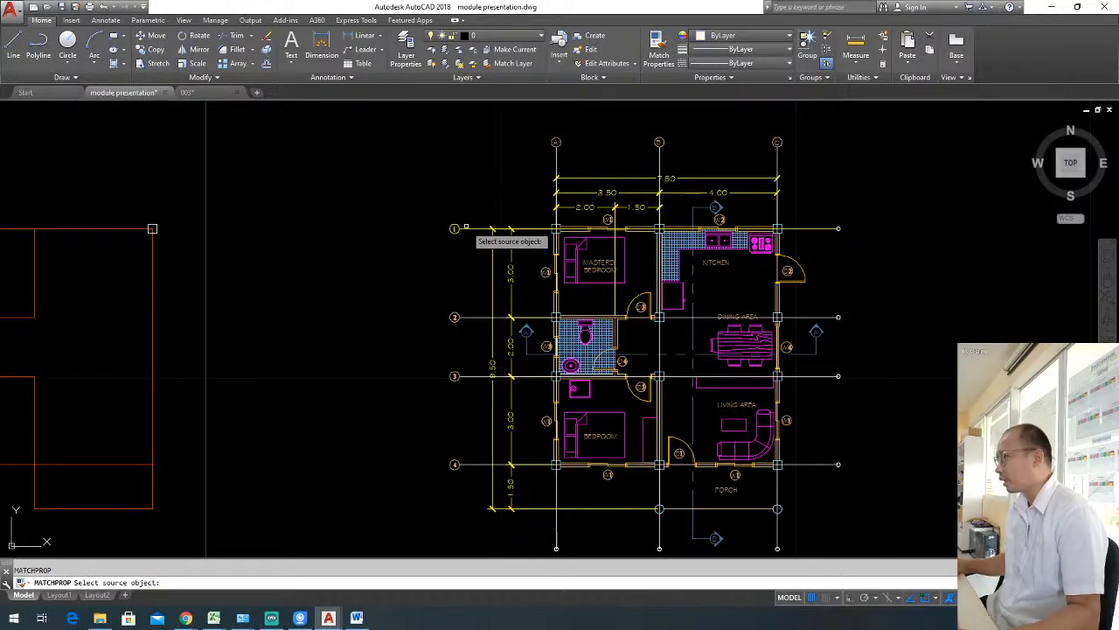
pyautogui.click(465, 228)
pyautogui.click(473, 256)
pyautogui.click(422, 204)
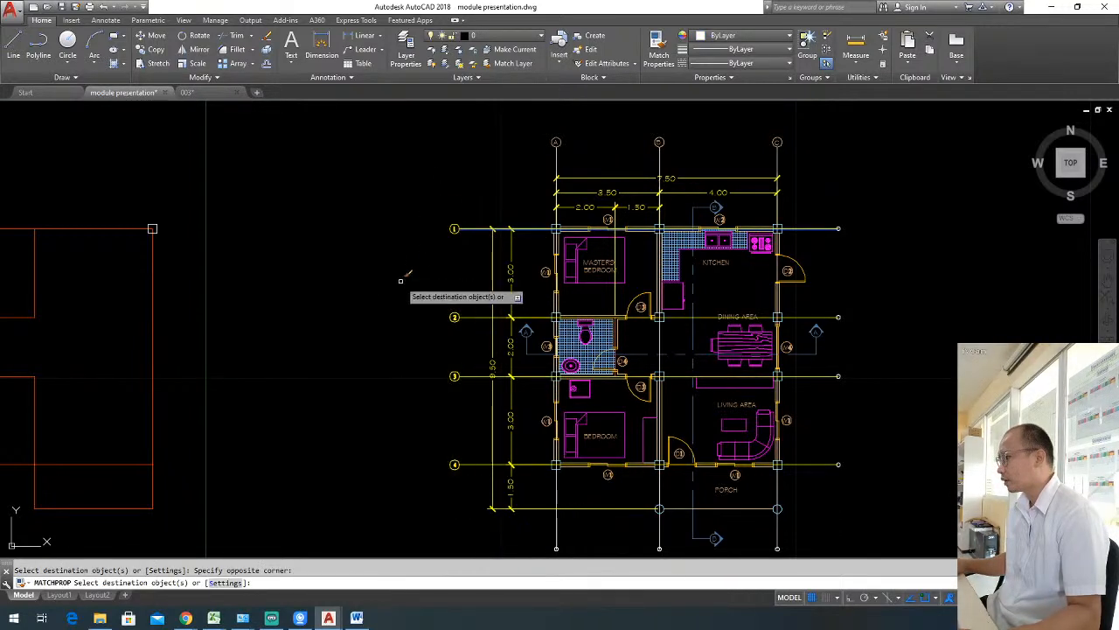
pyautogui.click(874, 496)
pyautogui.click(835, 368)
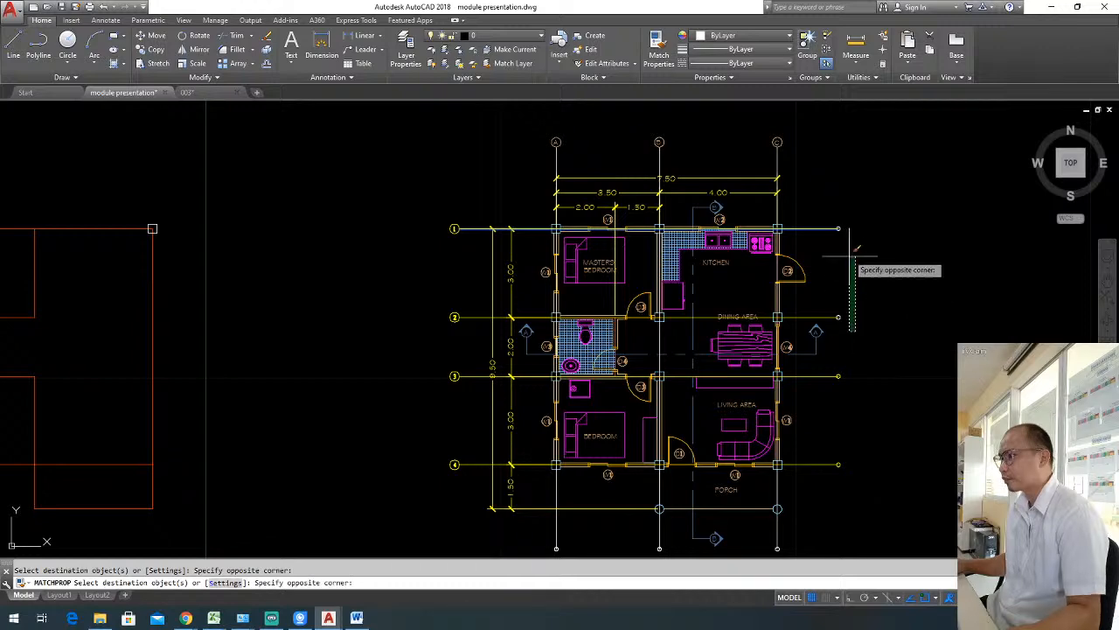
pyautogui.scroll(-3, 568, 140)
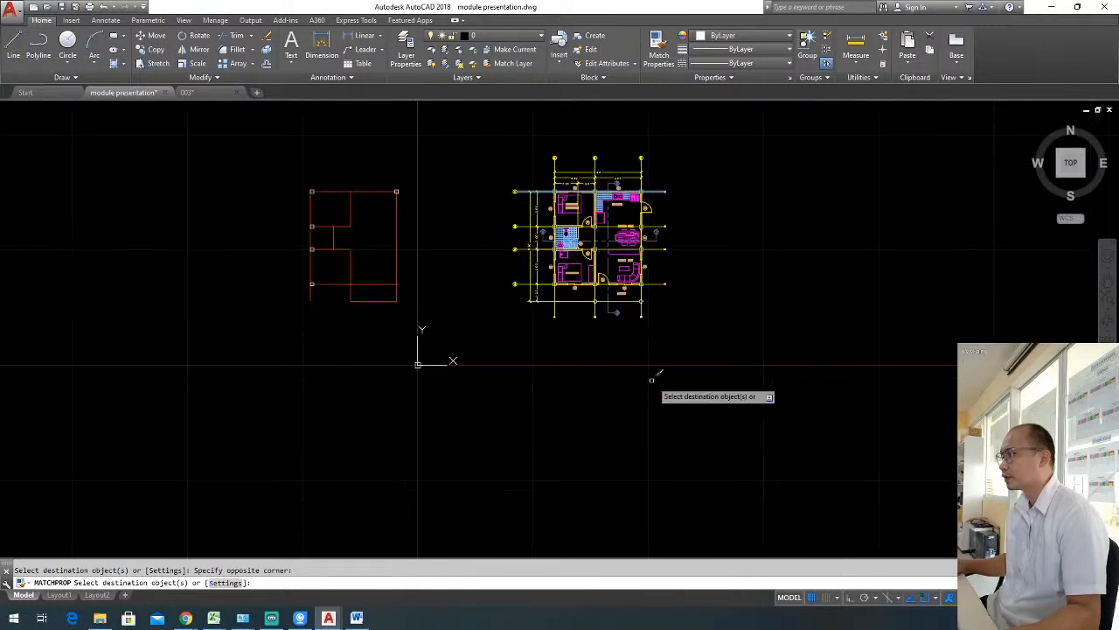
pyautogui.scroll(3, 674, 350)
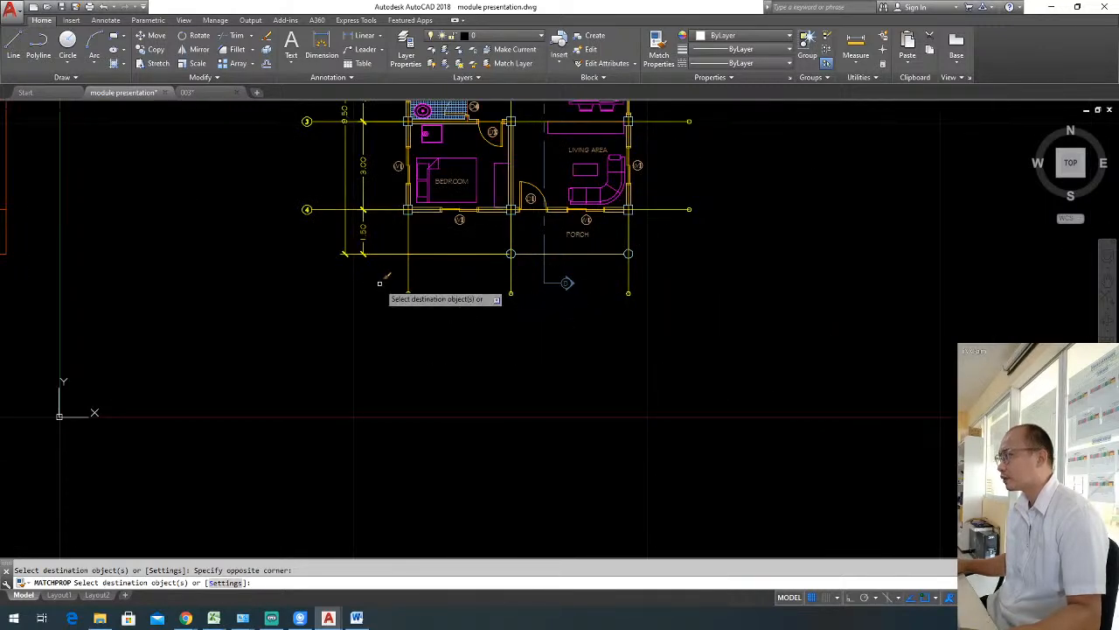
pyautogui.press('Escape')
pyautogui.scroll(-2, 545, 295)
pyautogui.moveTo(545, 295); pyautogui.dragTo(606, 368, button='middle')
pyautogui.scroll(3, 518, 205)
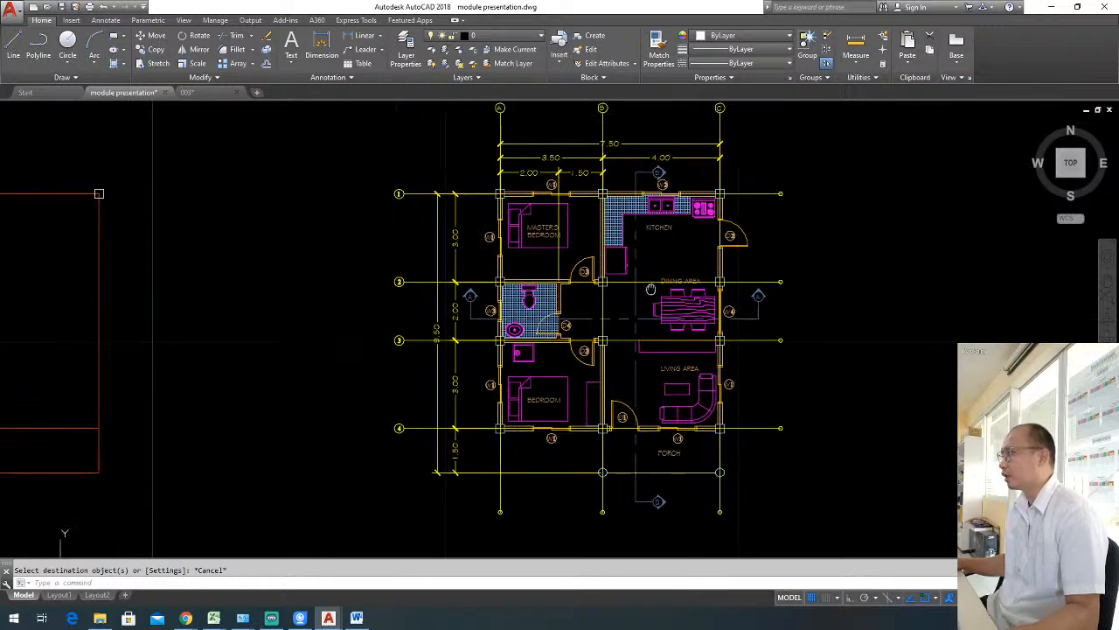
pyautogui.press('Escape')
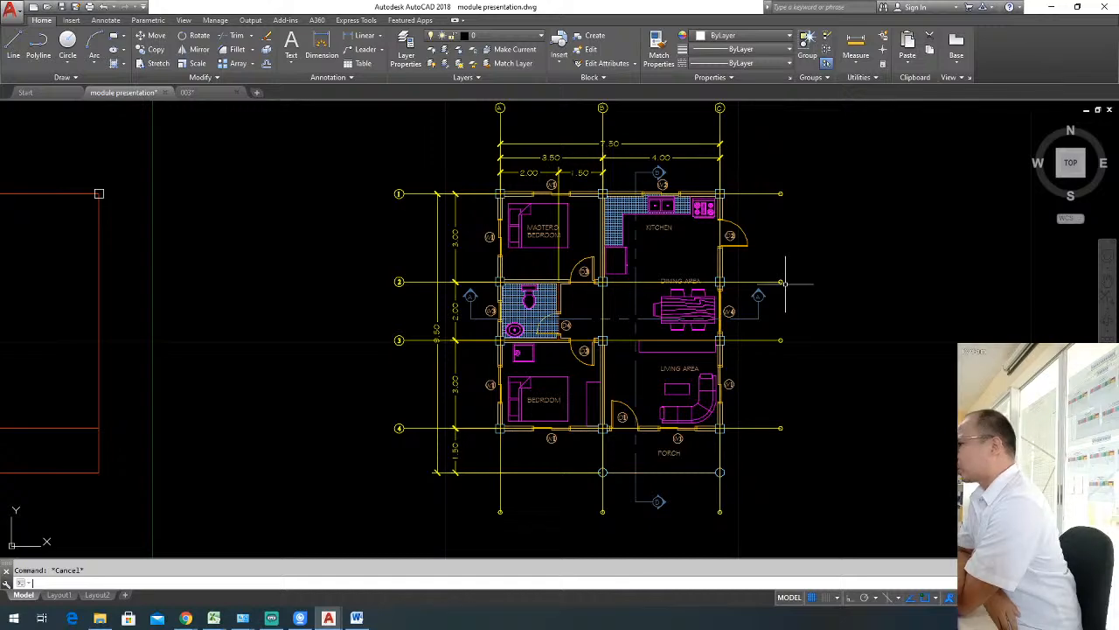
# Draw a rectangle 0.15 long and 0.35 wide as a small column inside the red wall outline.
pyautogui.scroll(-2, 603, 199)
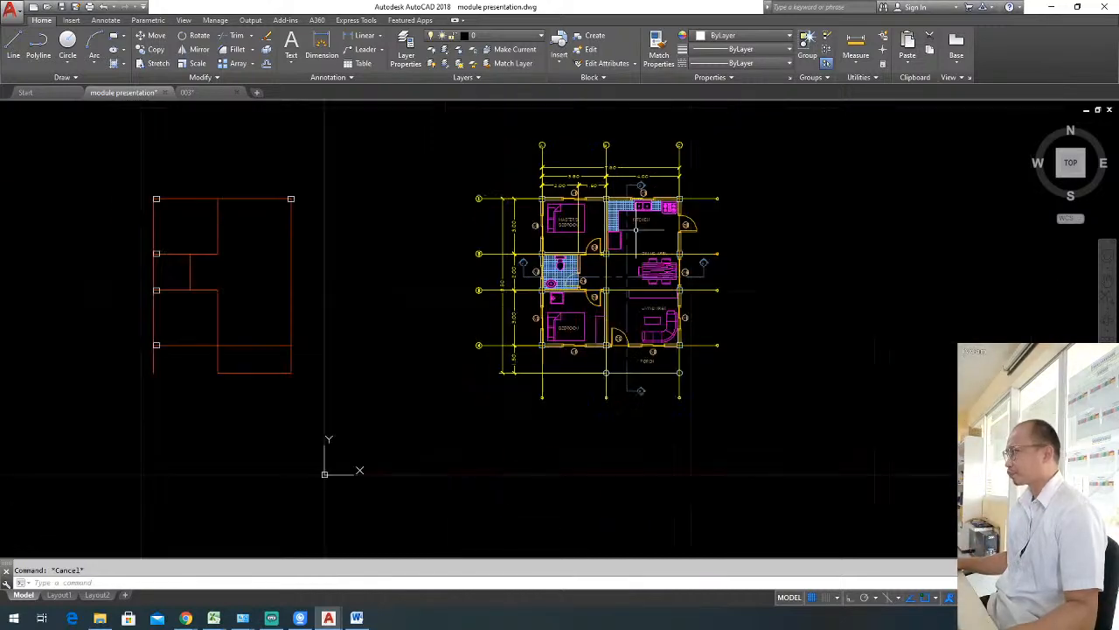
pyautogui.moveTo(342, 246); pyautogui.dragTo(456, 254, button='middle')
pyautogui.scroll(4, 288, 215)
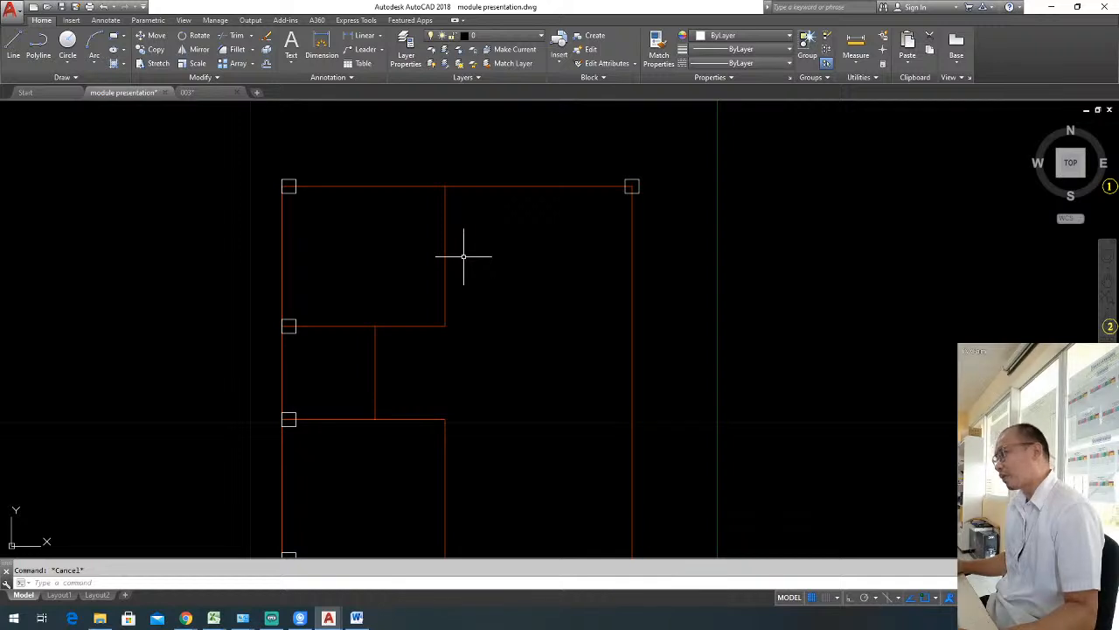
pyautogui.write('rec')
pyautogui.press('Return')
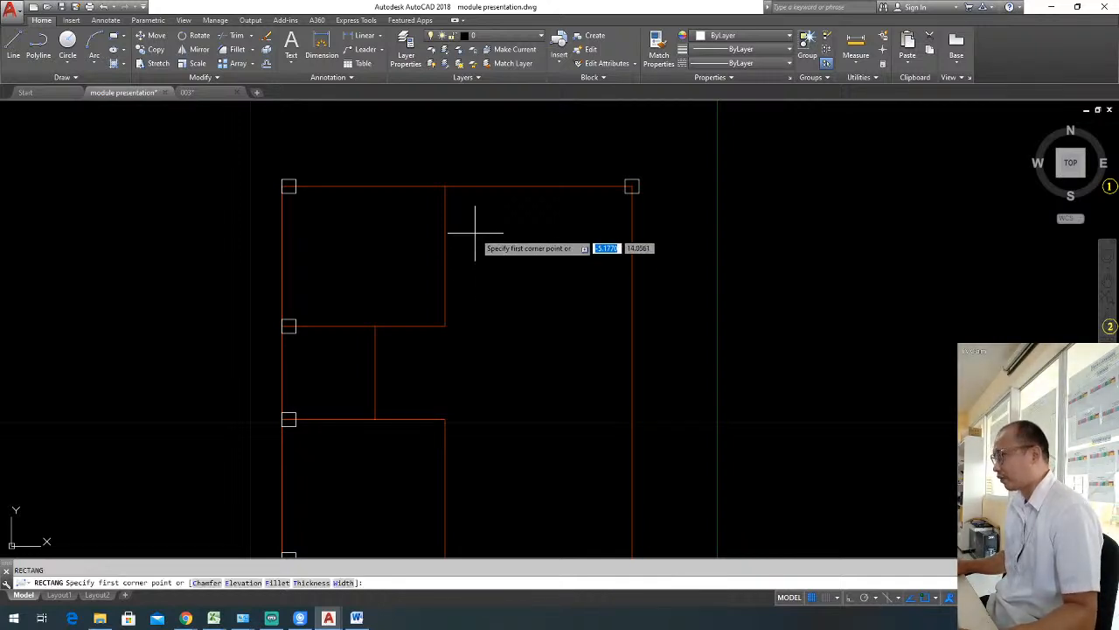
pyautogui.click(475, 233)
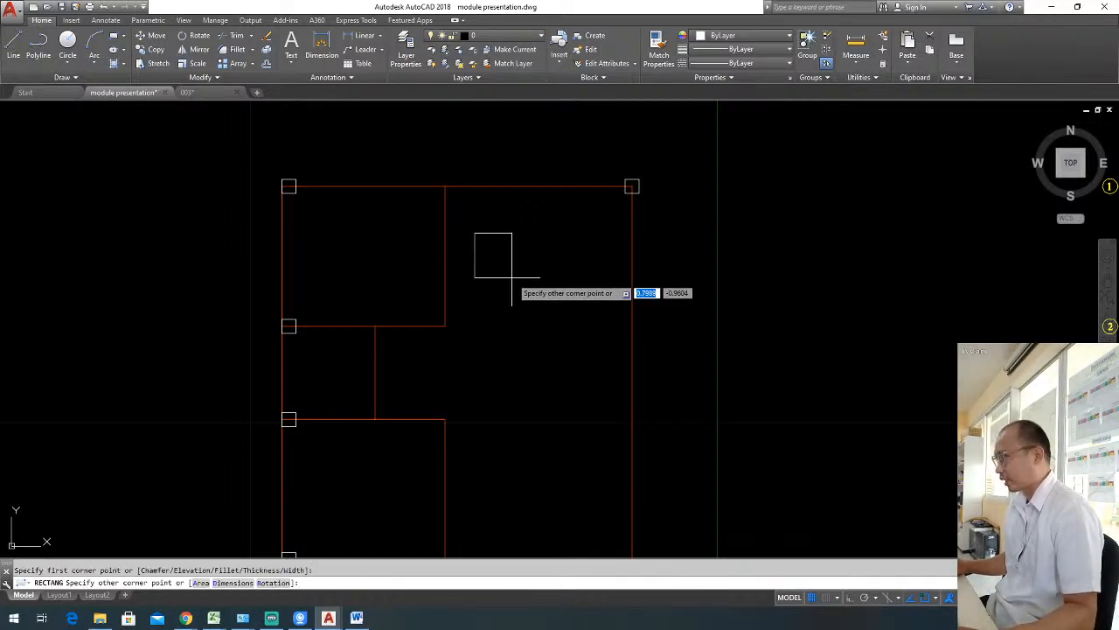
pyautogui.click(512, 278)
pyautogui.write('d')
pyautogui.press('Return')
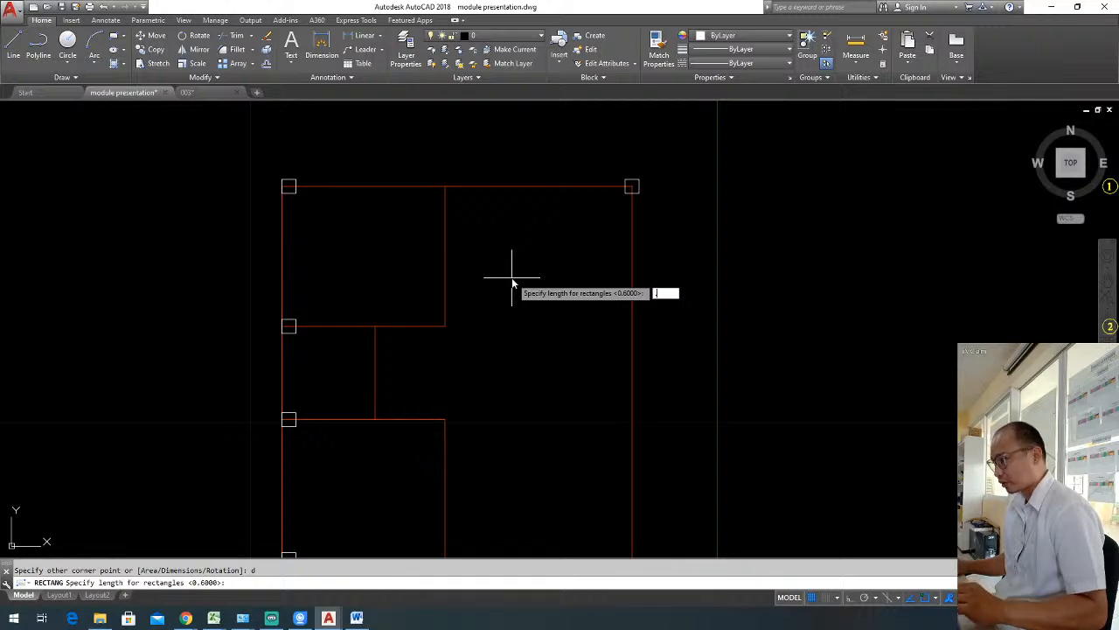
pyautogui.write('.15')
pyautogui.press('Return')
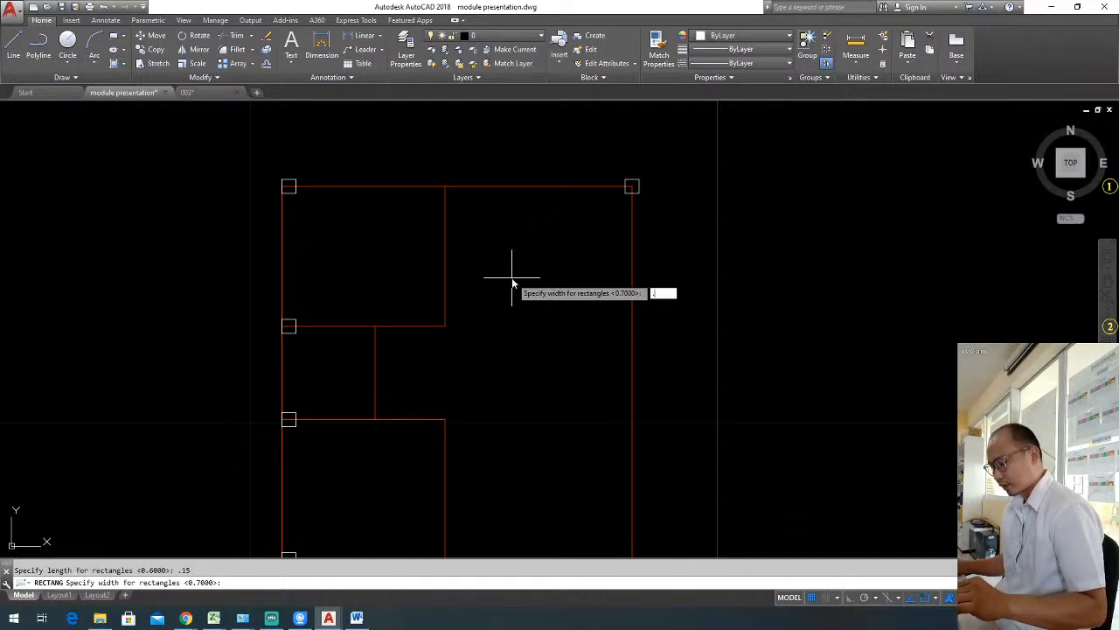
pyautogui.press('Return')
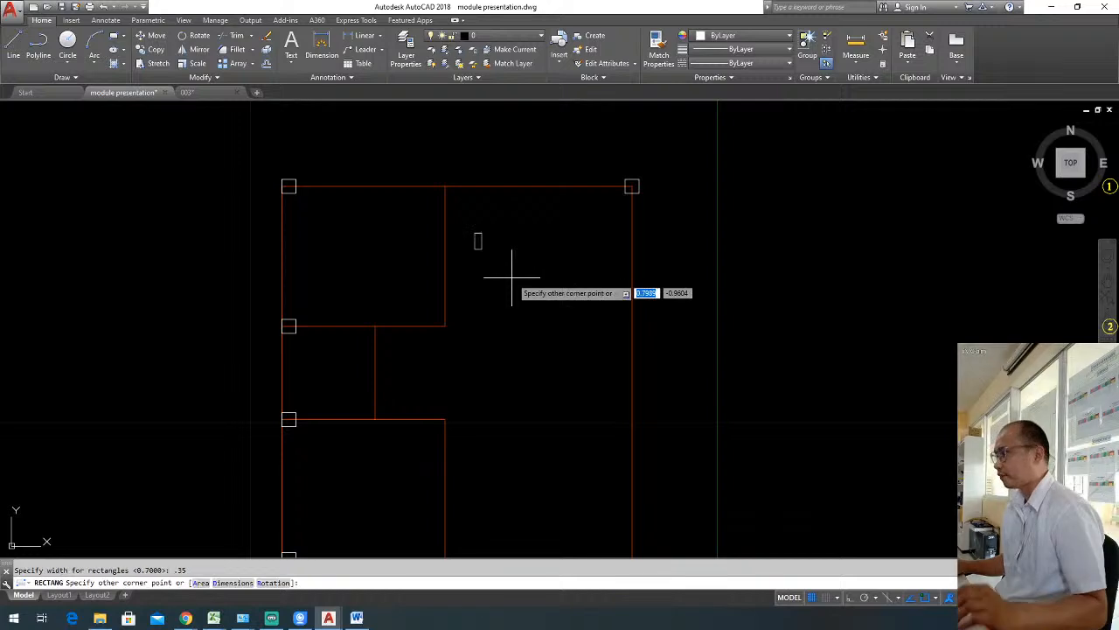
pyautogui.click(477, 253)
# Move the small rectangular column to the junction of the red outline's upper wall and its interior vertical wall.
pyautogui.click(521, 283)
pyautogui.write('m')
pyautogui.press('Return')
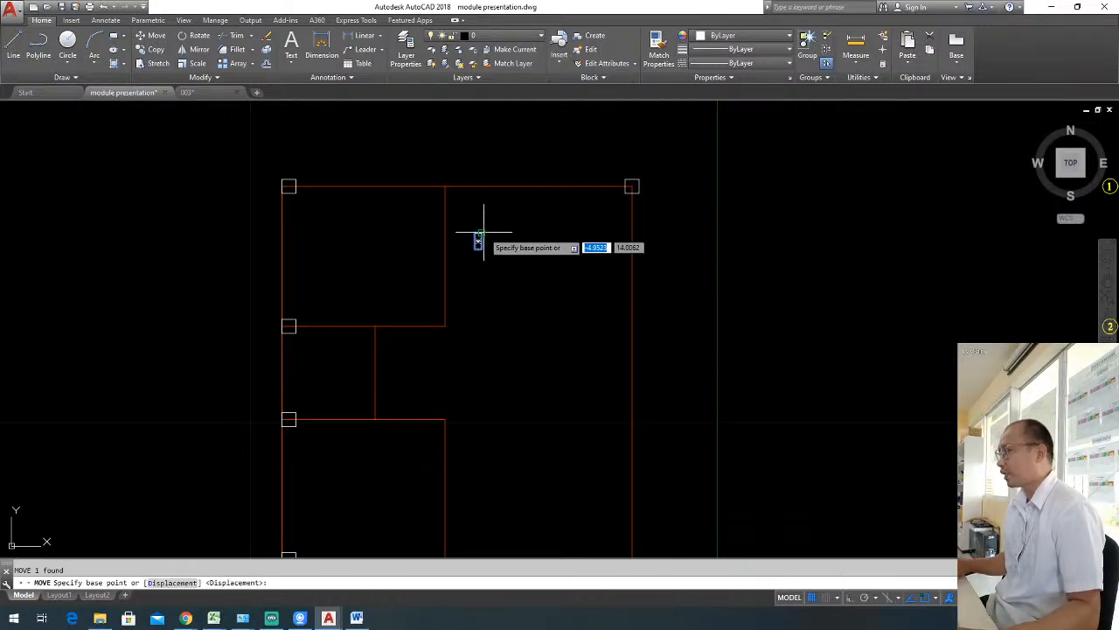
pyautogui.click(478, 240)
pyautogui.click(445, 186)
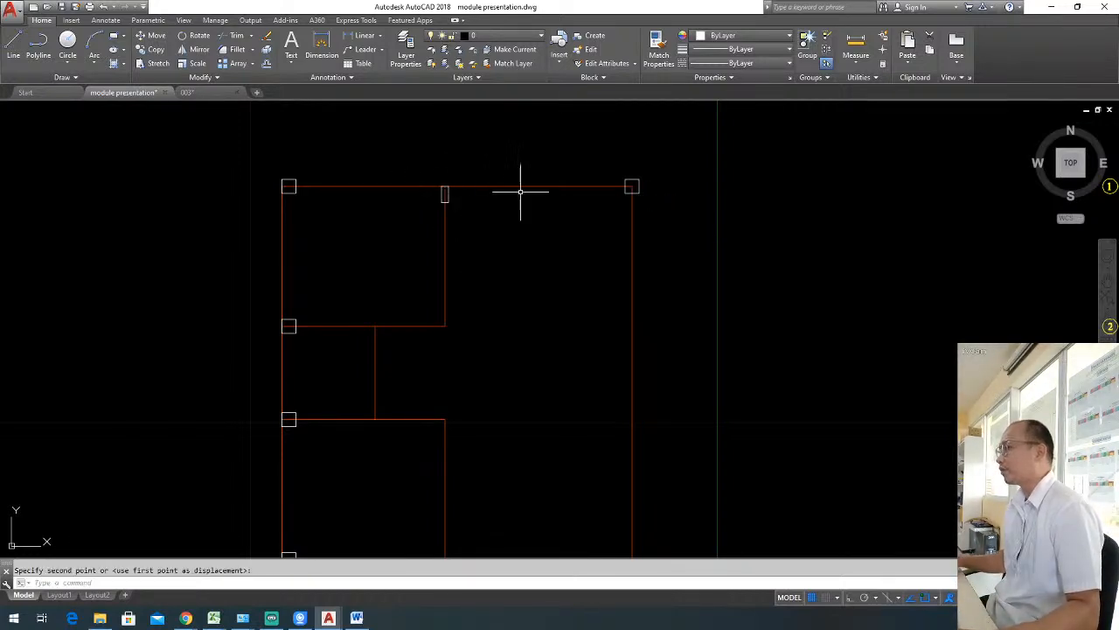
pyautogui.press('Escape')
# Draw a horizontal line from the red outline's upper-left column outwards to the left.
pyautogui.moveTo(512, 228); pyautogui.dragTo(673, 210, button='middle')
pyautogui.moveTo(679, 272); pyautogui.dragTo(870, 269, button='middle')
pyautogui.moveTo(737, 275); pyautogui.dragTo(658, 288, button='middle')
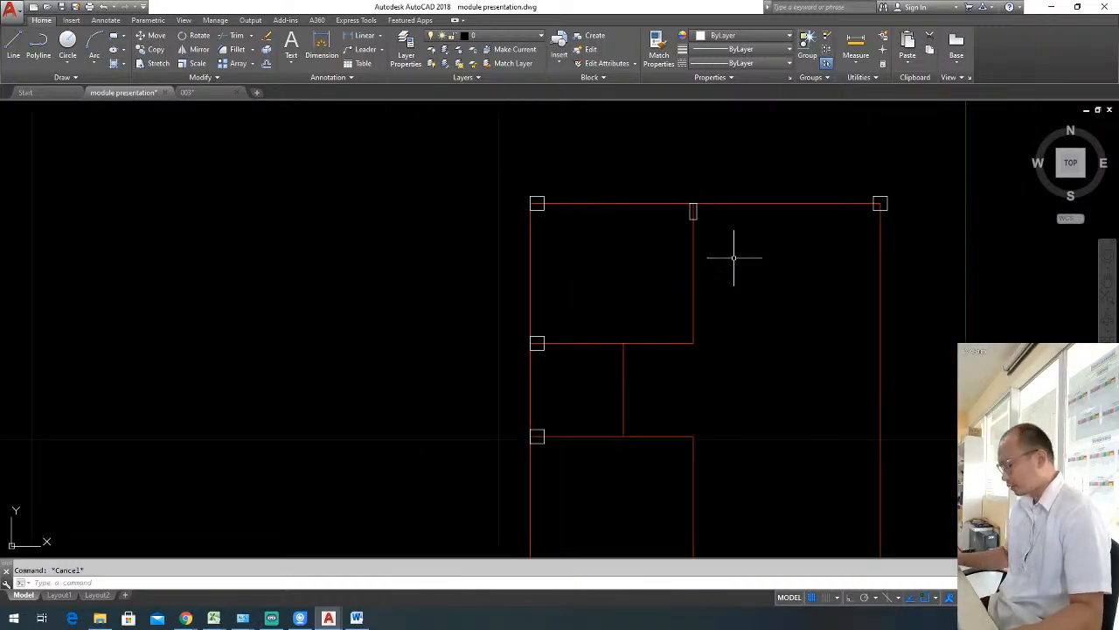
pyautogui.click(540, 200)
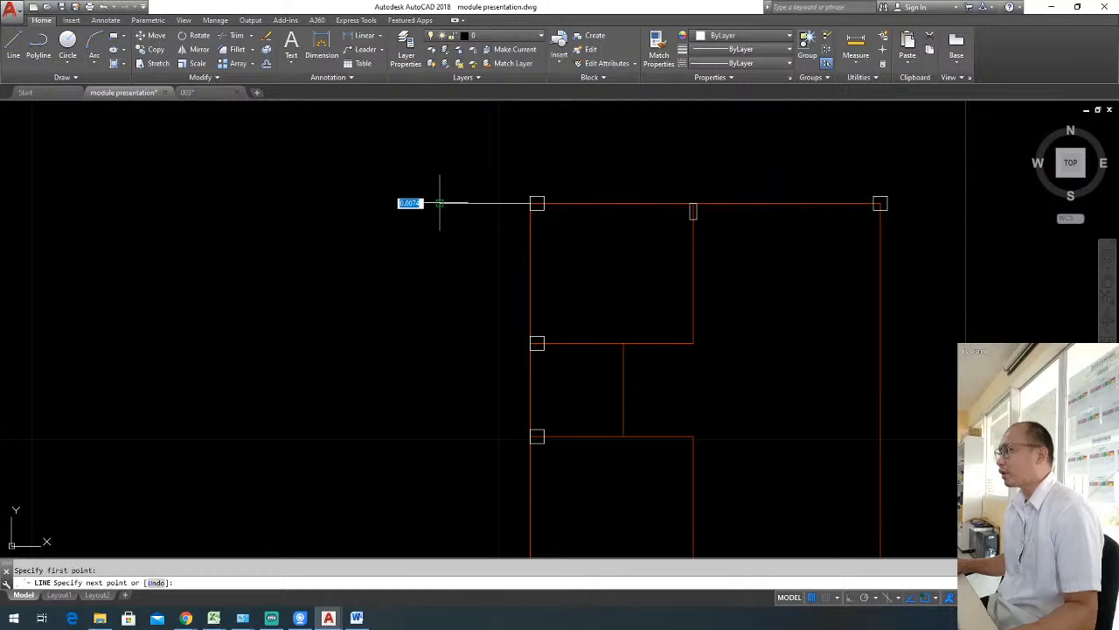
pyautogui.click(500, 202)
# Stretch the inner end of the horizontal line along the upper wall and past the upper-right column.
pyautogui.click(530, 203)
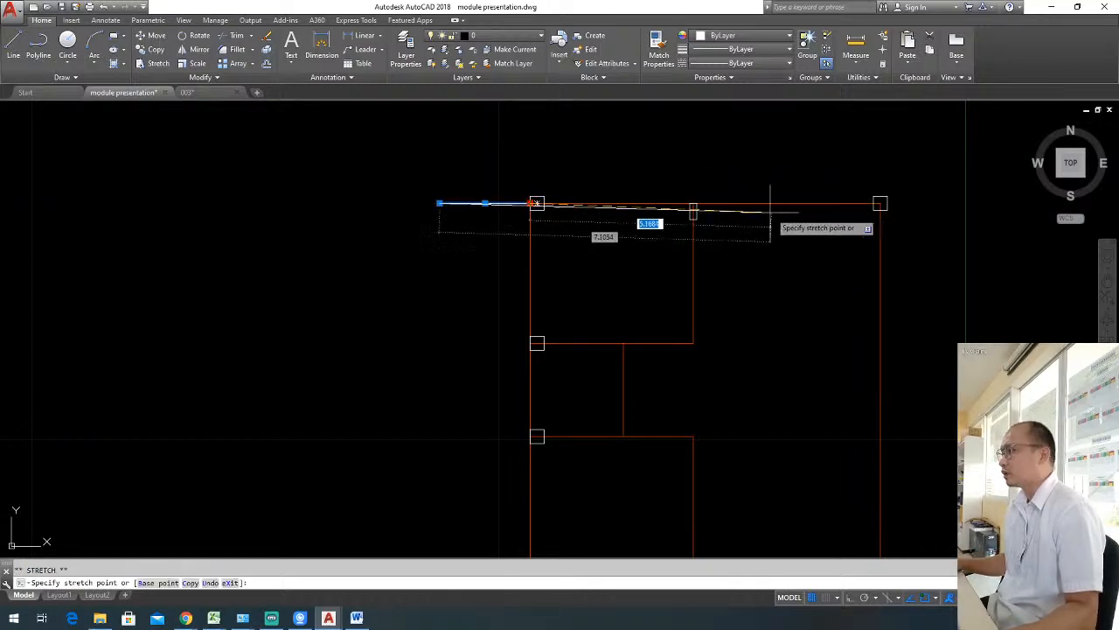
pyautogui.moveTo(770, 213); pyautogui.dragTo(677, 208, button='middle')
pyautogui.click(950, 199)
pyautogui.press('Escape')
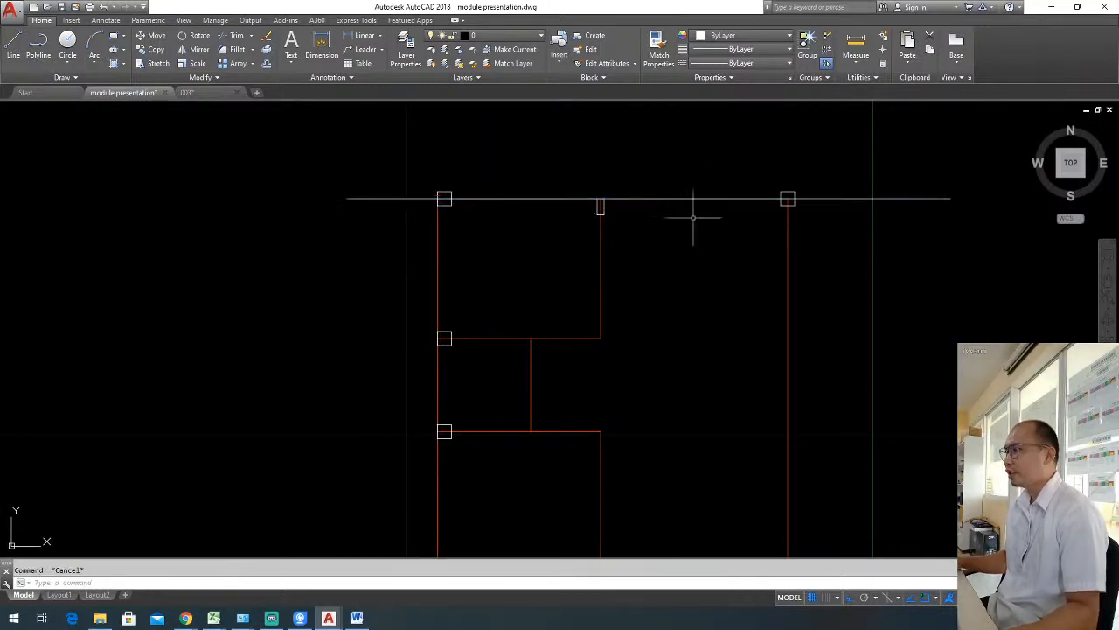
pyautogui.click(648, 199)
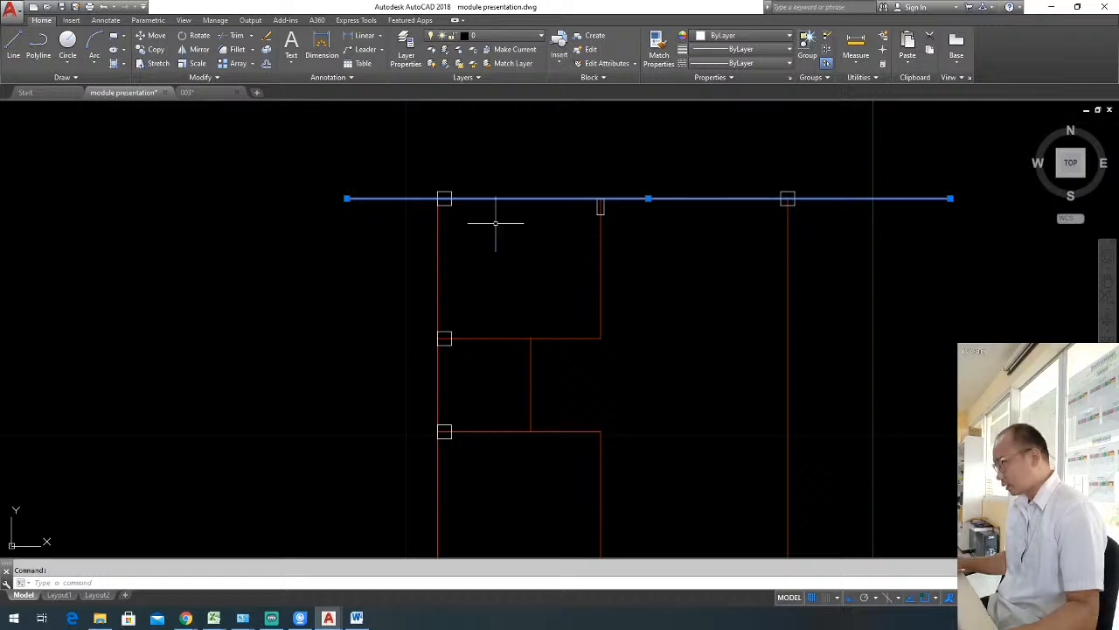
pyautogui.press('Escape')
# Copy the grid bubble 1 from the floor plan to the left end of the red outline's upper grid line.
pyautogui.scroll(-3, 444, 255)
pyautogui.scroll(3, 580, 208)
pyautogui.click(468, 220)
pyautogui.click(500, 261)
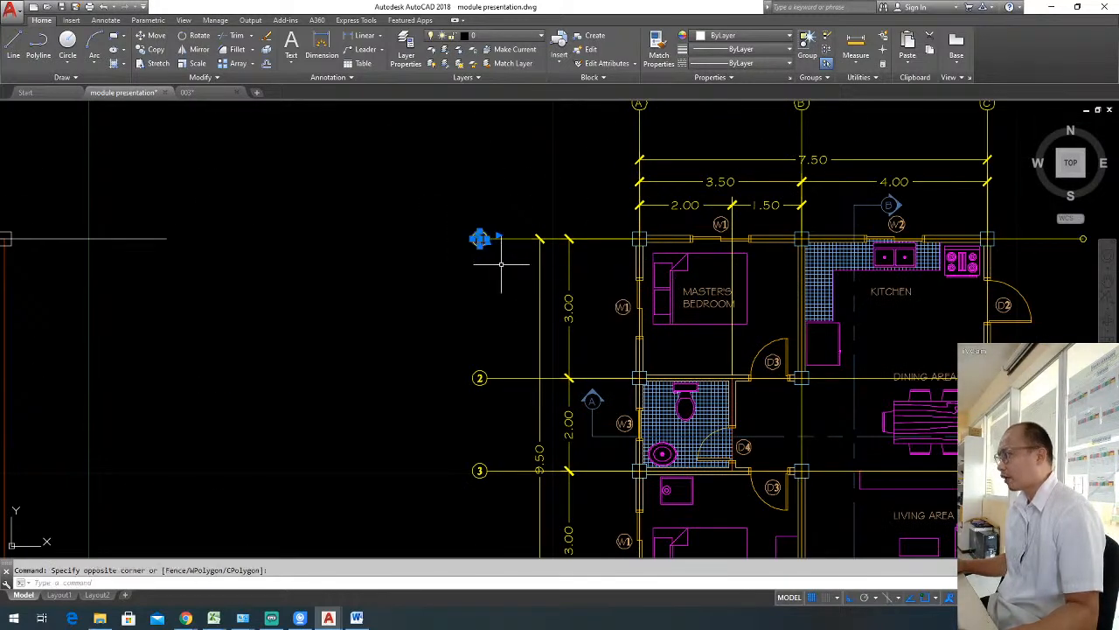
pyautogui.write('co')
pyautogui.press('Return')
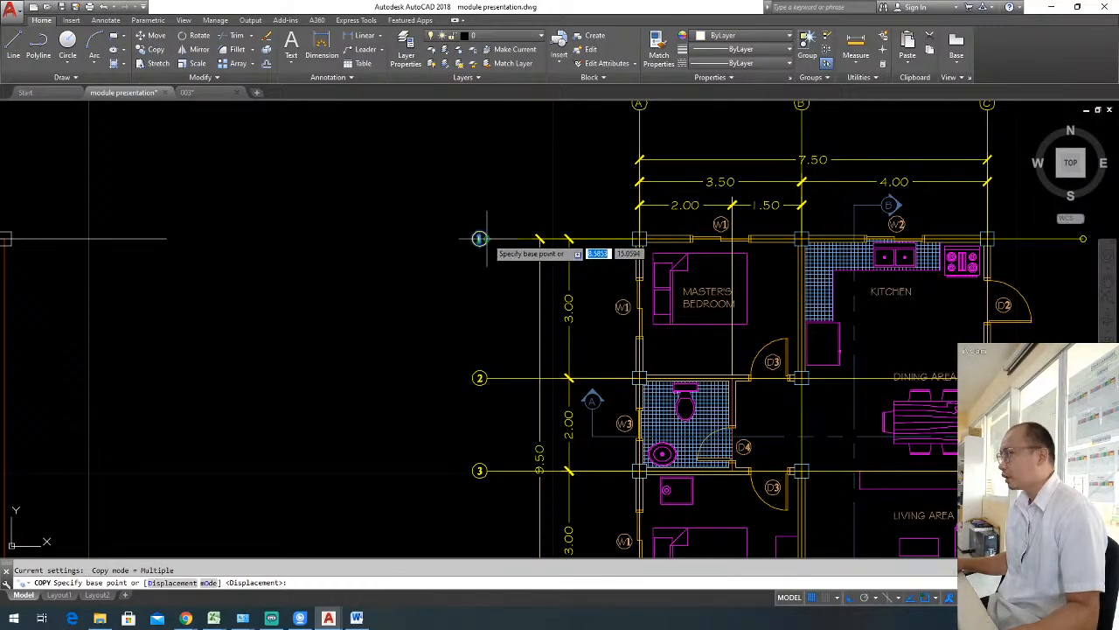
pyautogui.click(479, 237)
pyautogui.scroll(-3, 480, 238)
pyautogui.scroll(4, 344, 257)
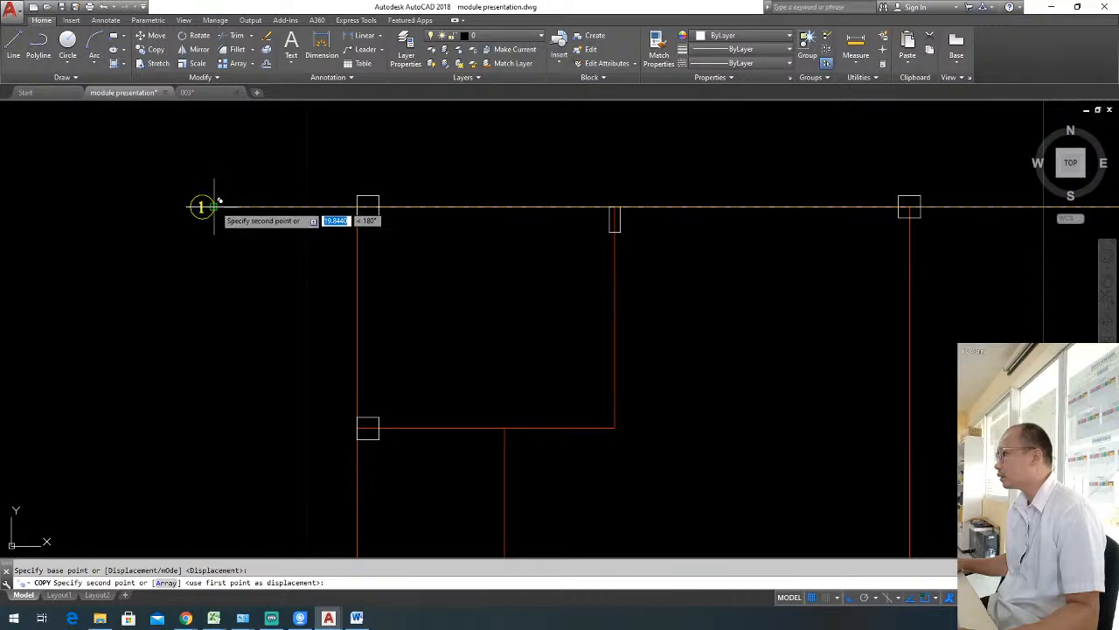
pyautogui.click(214, 207)
pyautogui.press('Escape')
# Copy the upper grid line and its bubble down to the centre of the small rectangular column.
pyautogui.click(277, 230)
pyautogui.click(168, 183)
pyautogui.moveTo(459, 229); pyautogui.dragTo(318, 221, button='middle')
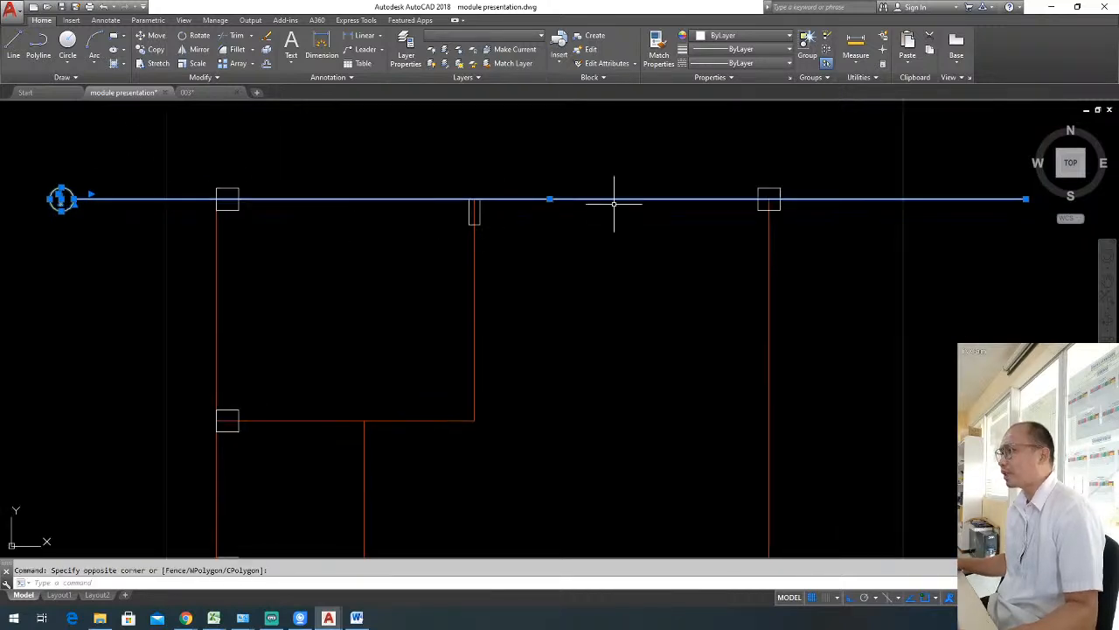
pyautogui.write('co')
pyautogui.press('Return')
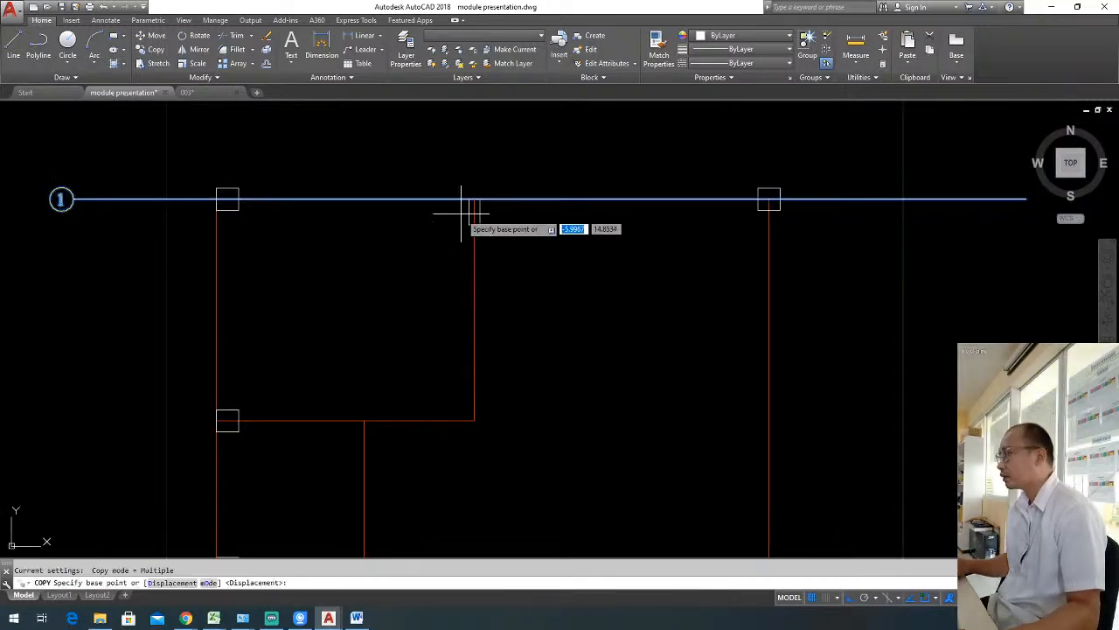
pyautogui.click(473, 200)
pyautogui.click(473, 206)
pyautogui.press('Escape')
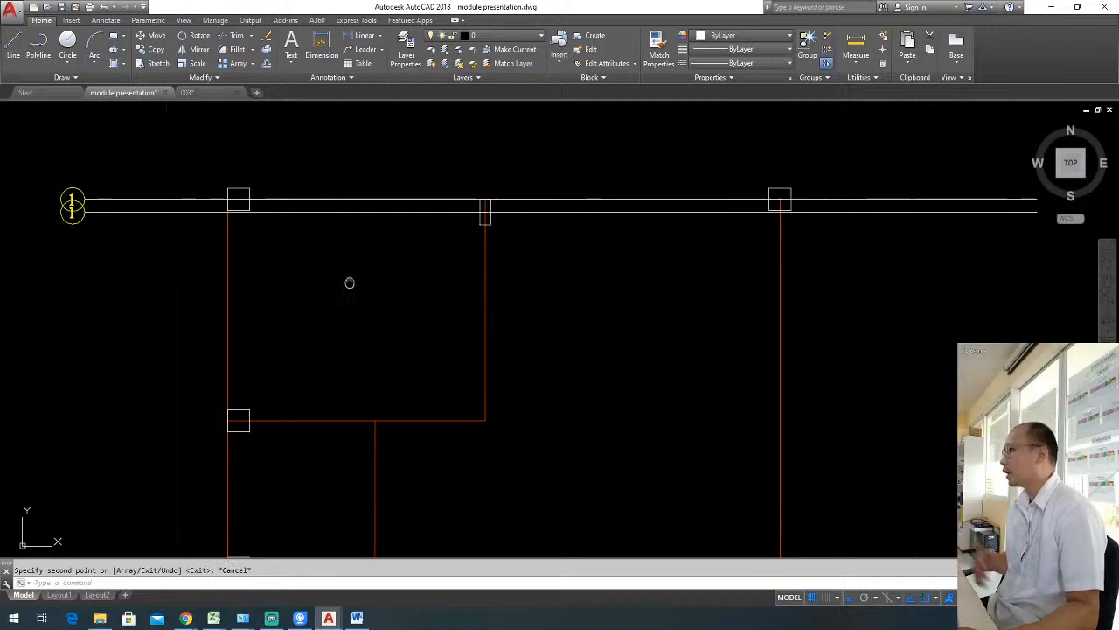
# Move the lower overlapping bubble about 0.48 to the left, clear of the upper bubble.
pyautogui.moveTo(125, 256); pyautogui.dragTo(373, 254, button='middle')
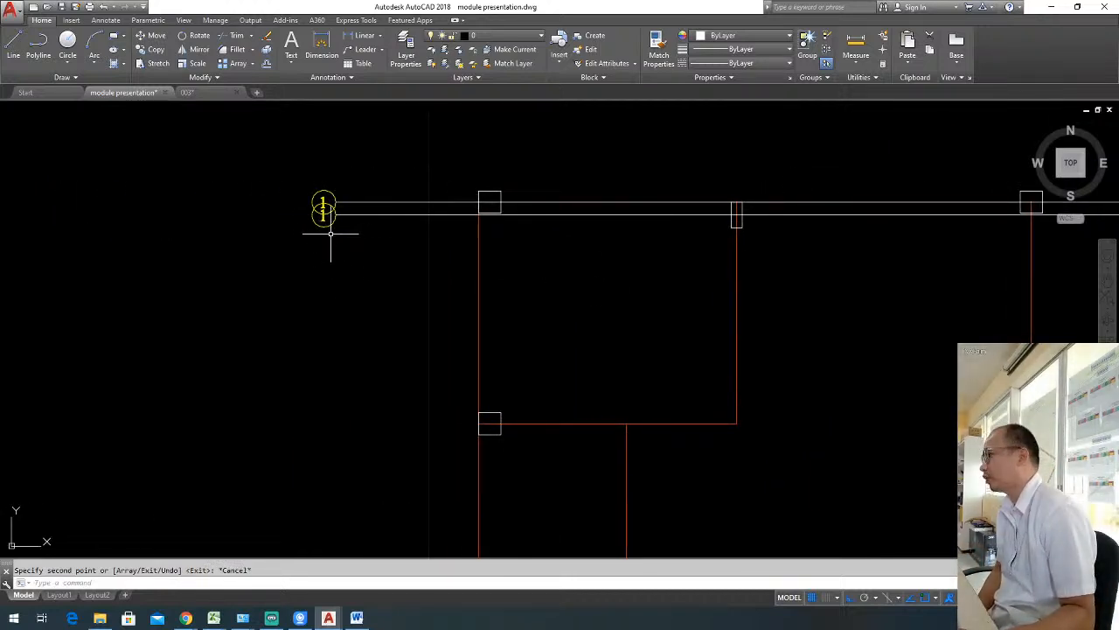
pyautogui.click(344, 229)
pyautogui.click(321, 223)
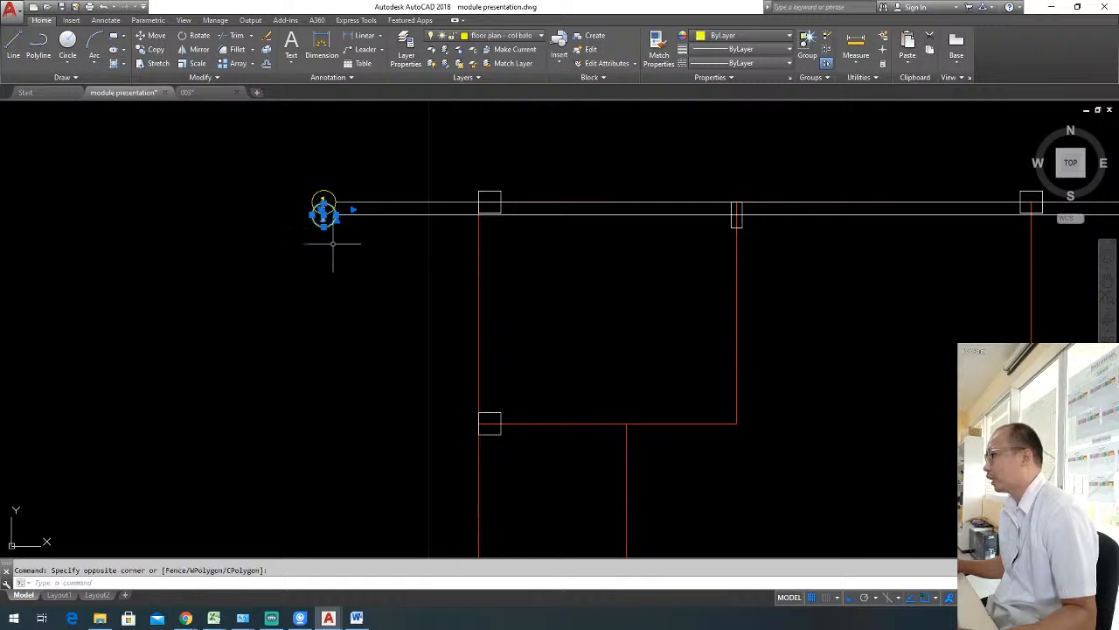
pyautogui.write('m')
pyautogui.press('Return')
pyautogui.click(382, 278)
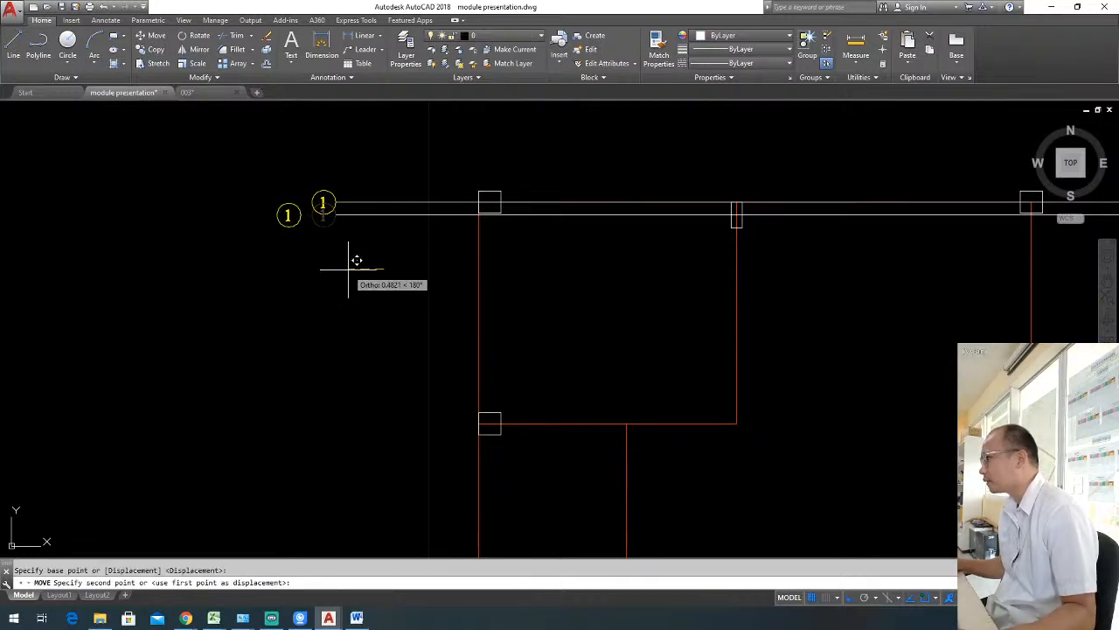
pyautogui.press('Escape')
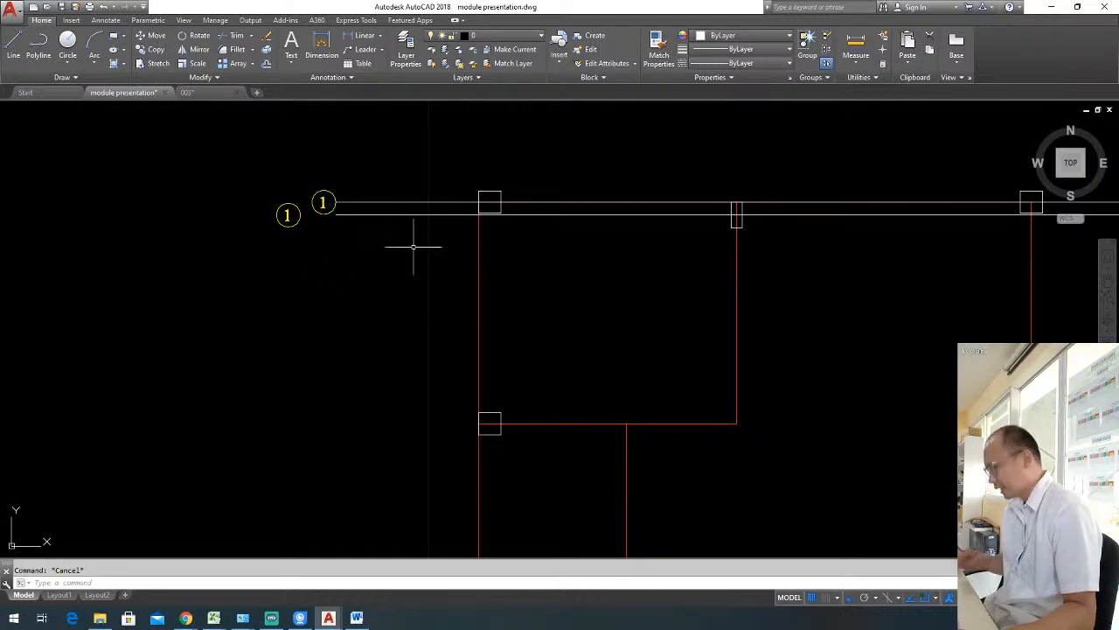
# Draw a 45° line sloping down and left from the left end of the lower grid line.
pyautogui.write('l')
pyautogui.press('Return')
pyautogui.click(338, 203)
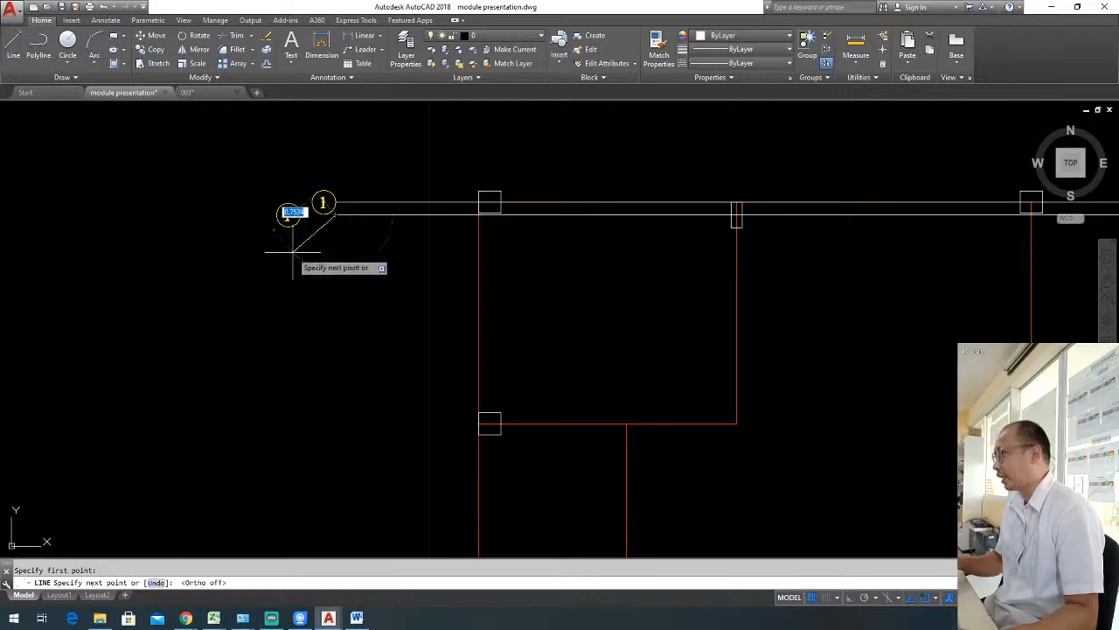
pyautogui.press('F8')
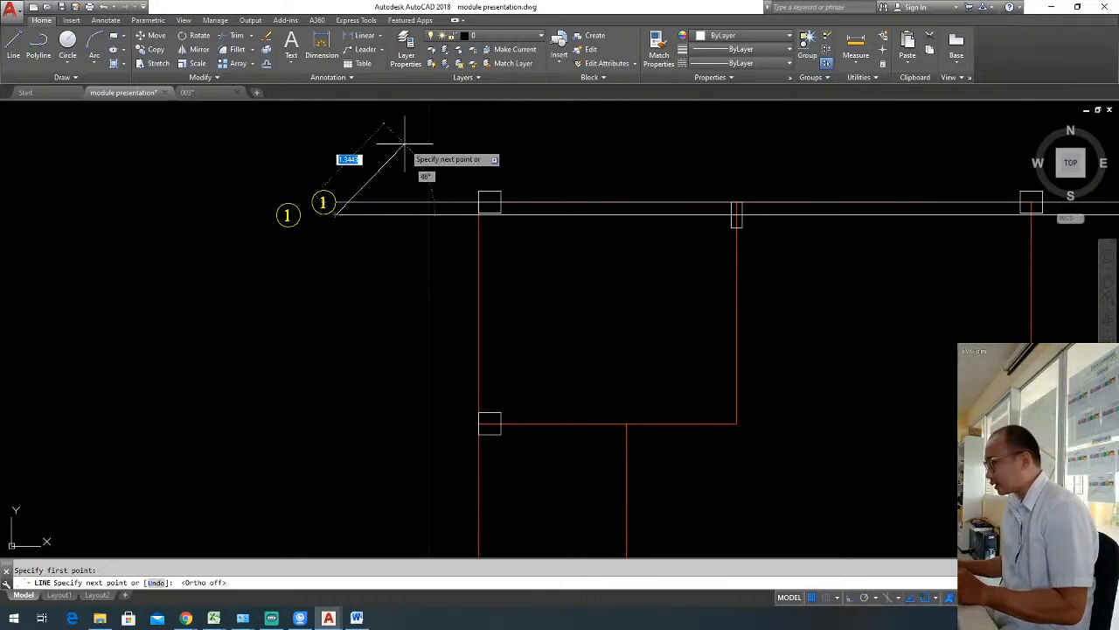
pyautogui.press('F8')
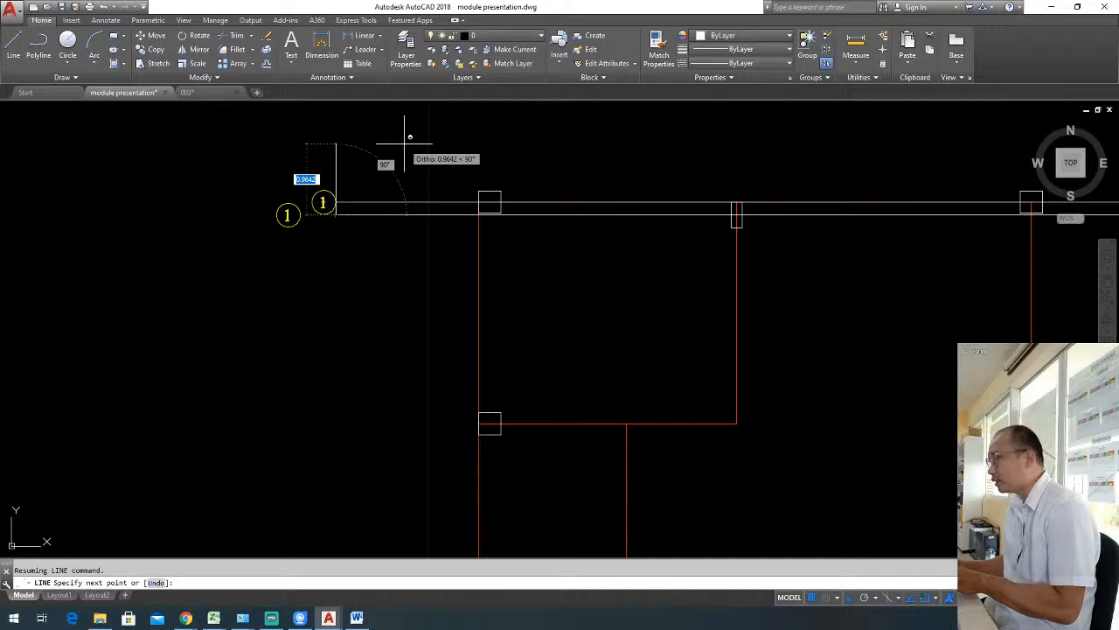
pyautogui.write('<45')
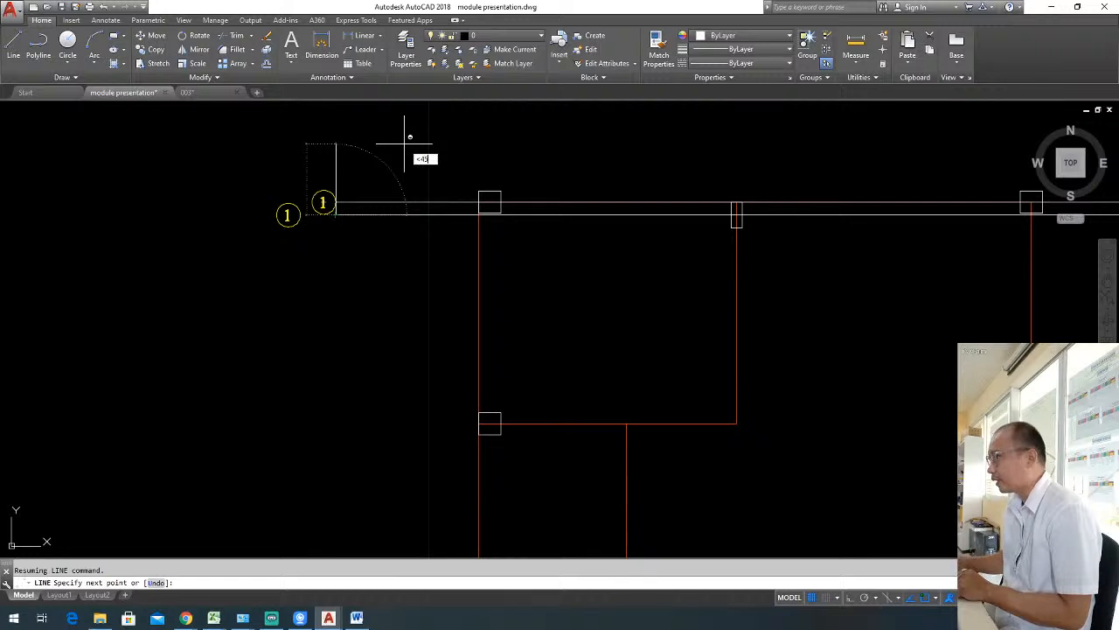
pyautogui.press('Return')
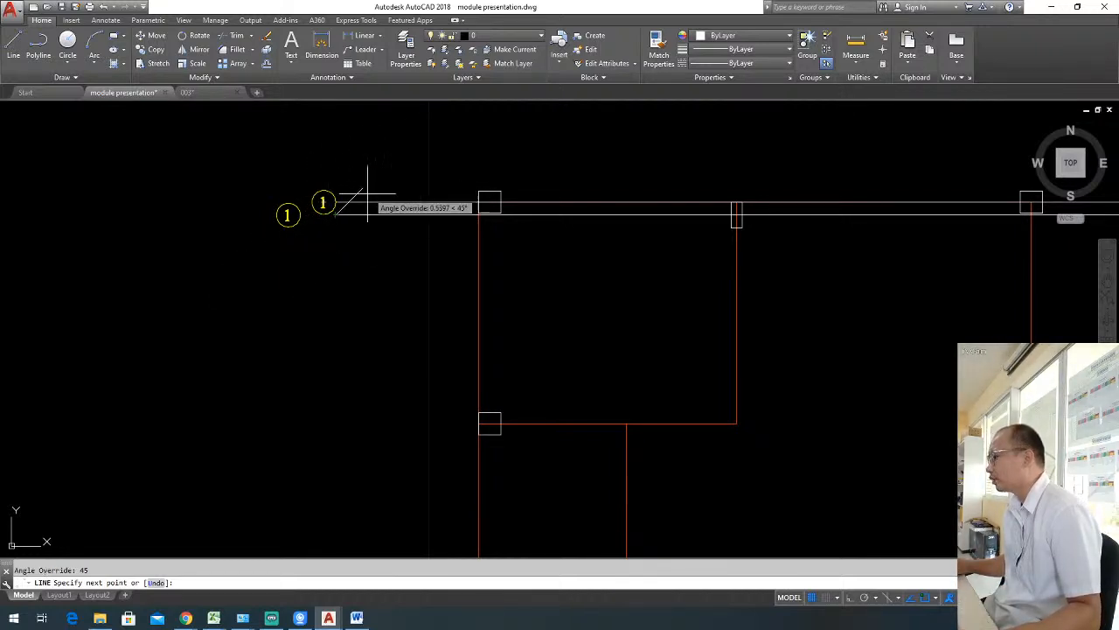
pyautogui.click(289, 261)
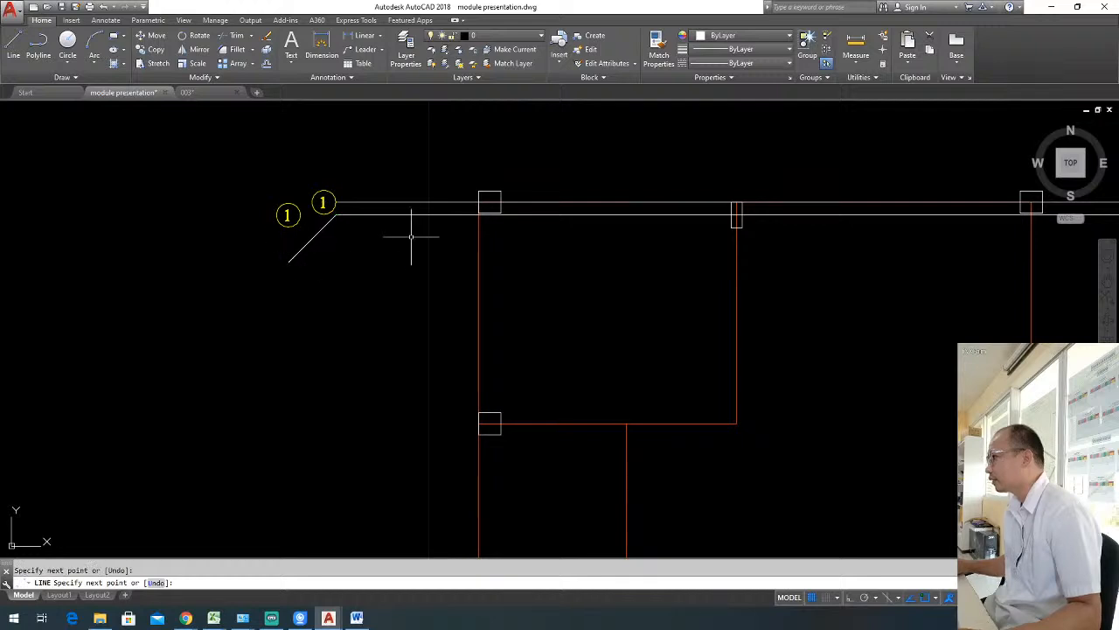
pyautogui.press('Escape')
pyautogui.press('Escape')
# Move the 45° line about 0.47 horizontally to the right along the lower grid line.
pyautogui.click(353, 250)
pyautogui.click(311, 229)
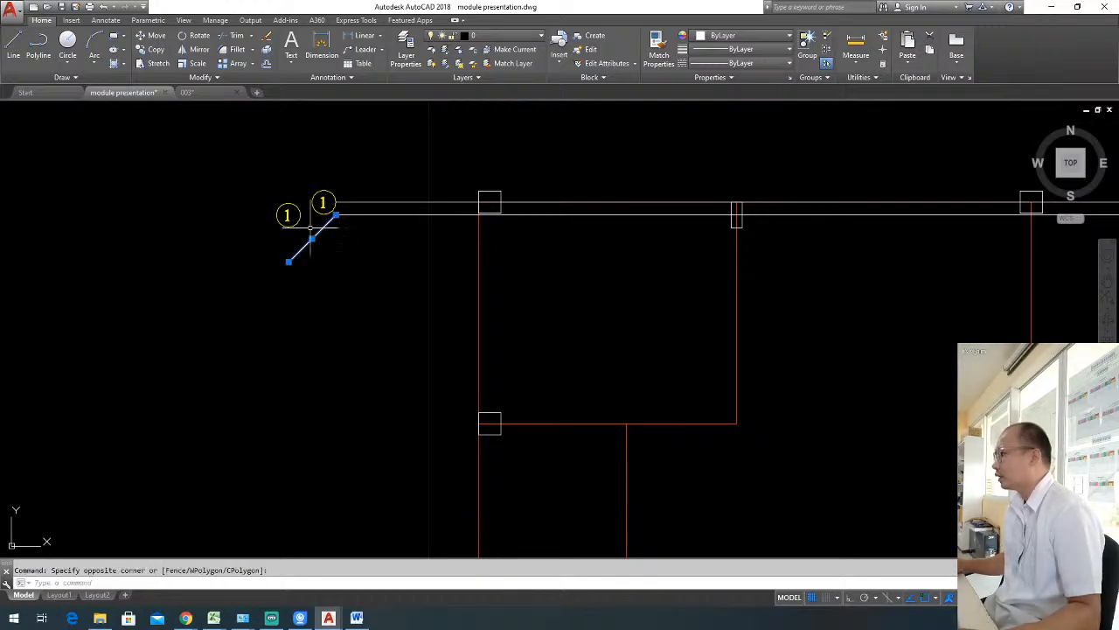
pyautogui.write('m')
pyautogui.press('Return')
pyautogui.click(364, 251)
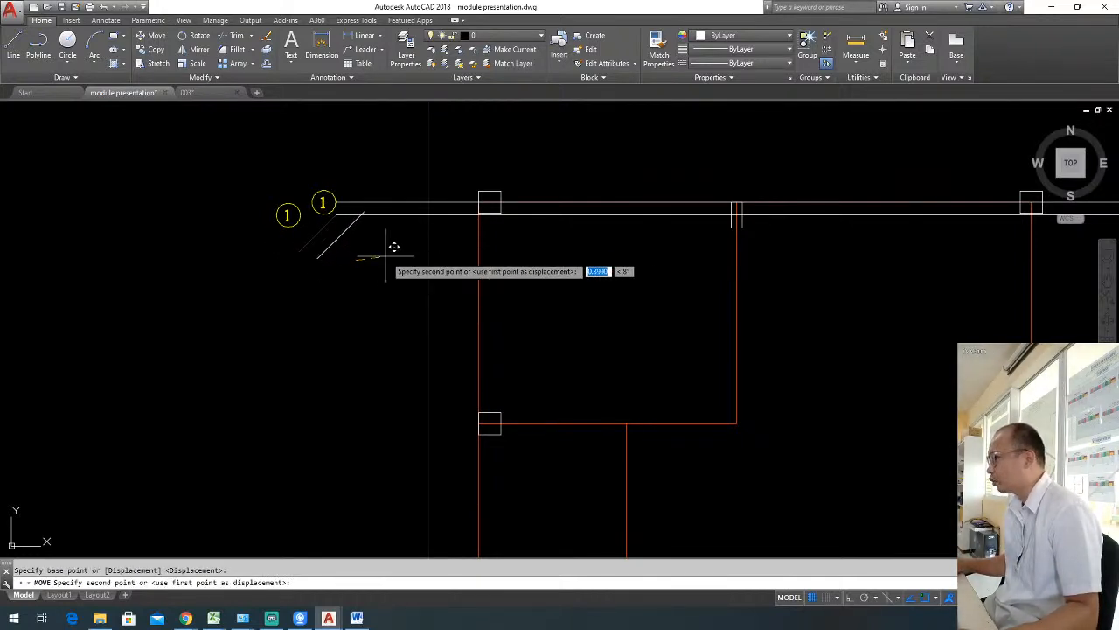
pyautogui.press('F8')
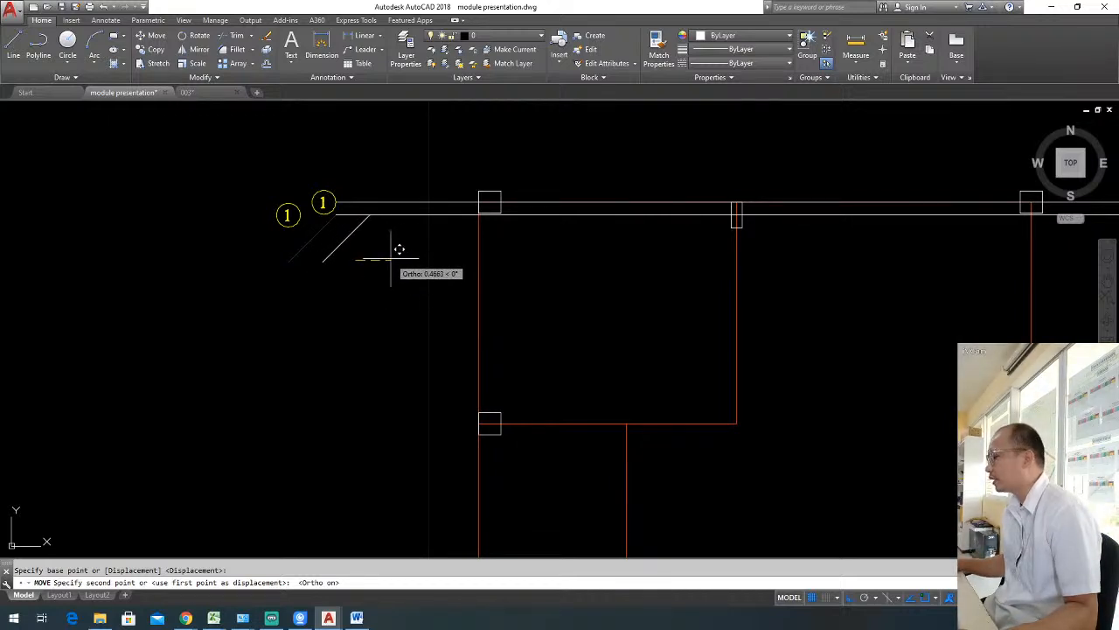
pyautogui.press('Escape')
pyautogui.write('l')
pyautogui.press('Return')
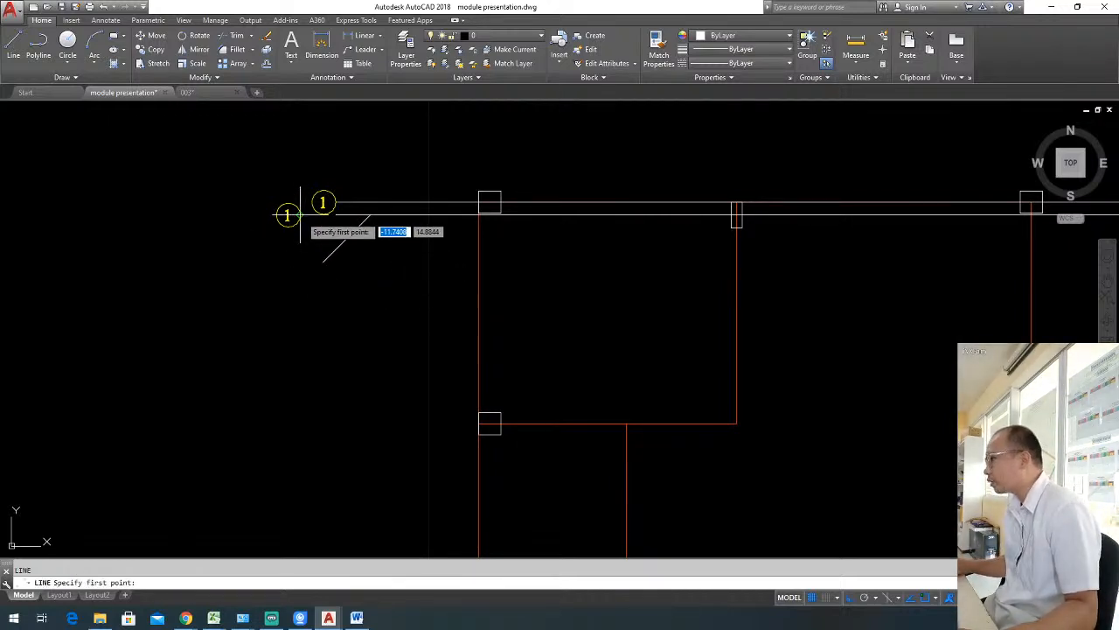
pyautogui.click(300, 214)
pyautogui.press('Escape')
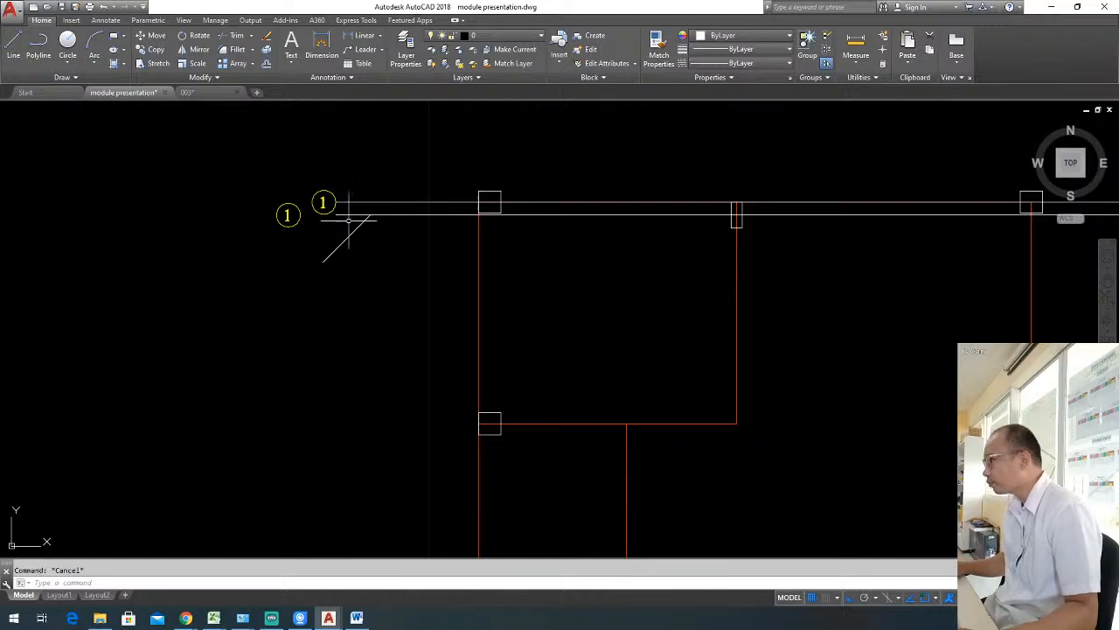
# Trim the lower grid line's stub beyond the diagonal, and draw a short horizontal line leftward from the diagonal's midpoint.
pyautogui.press('Return')
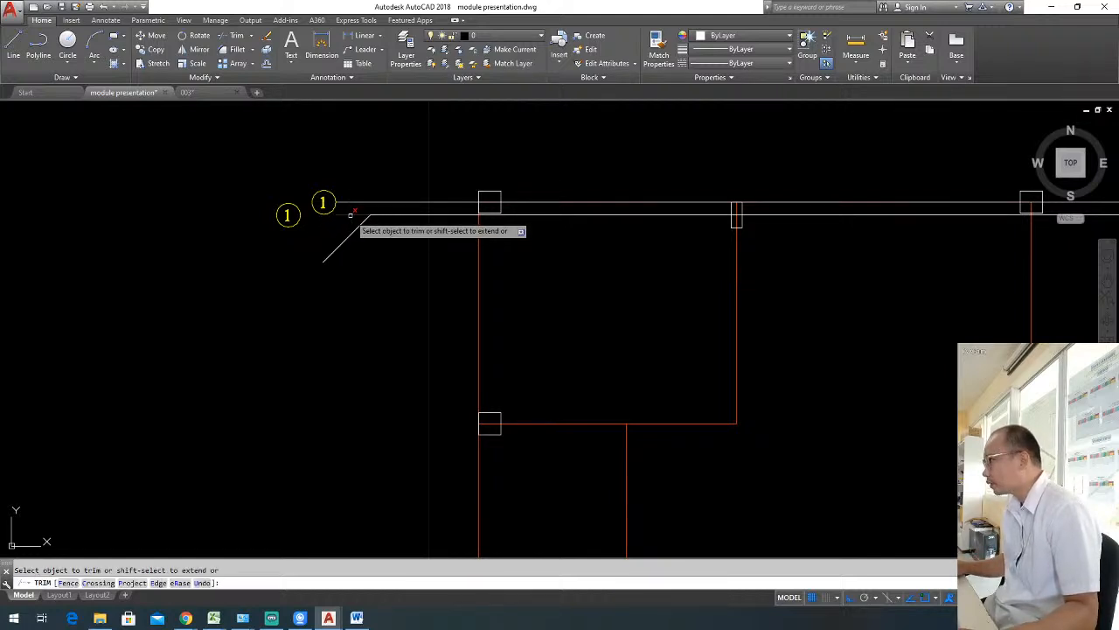
pyautogui.press('Escape')
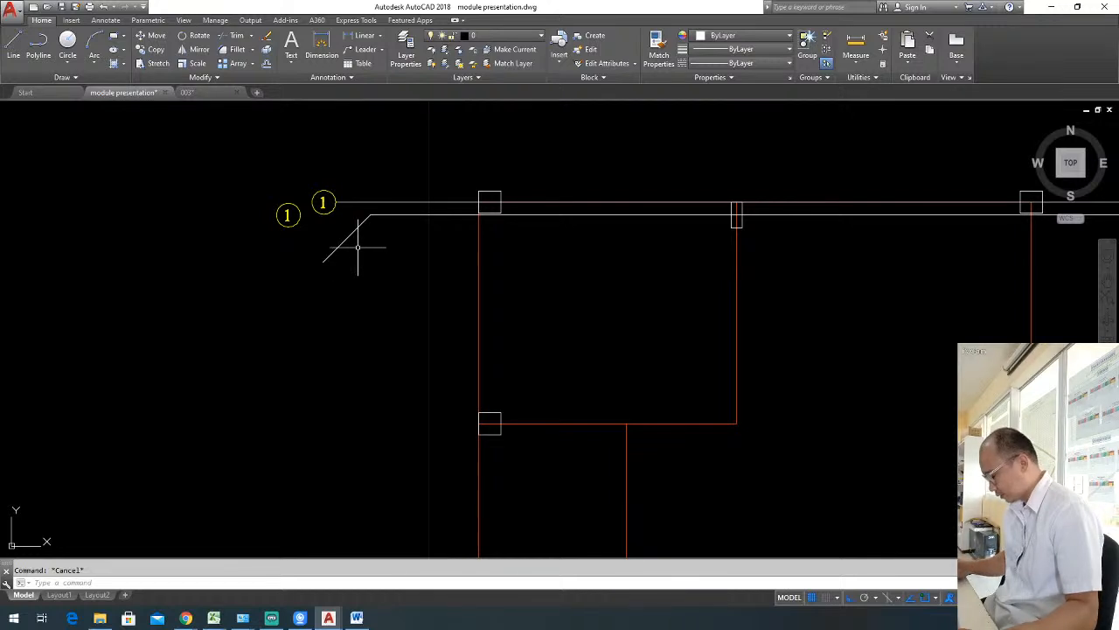
pyautogui.write('l')
pyautogui.press('Return')
pyautogui.click(341, 242)
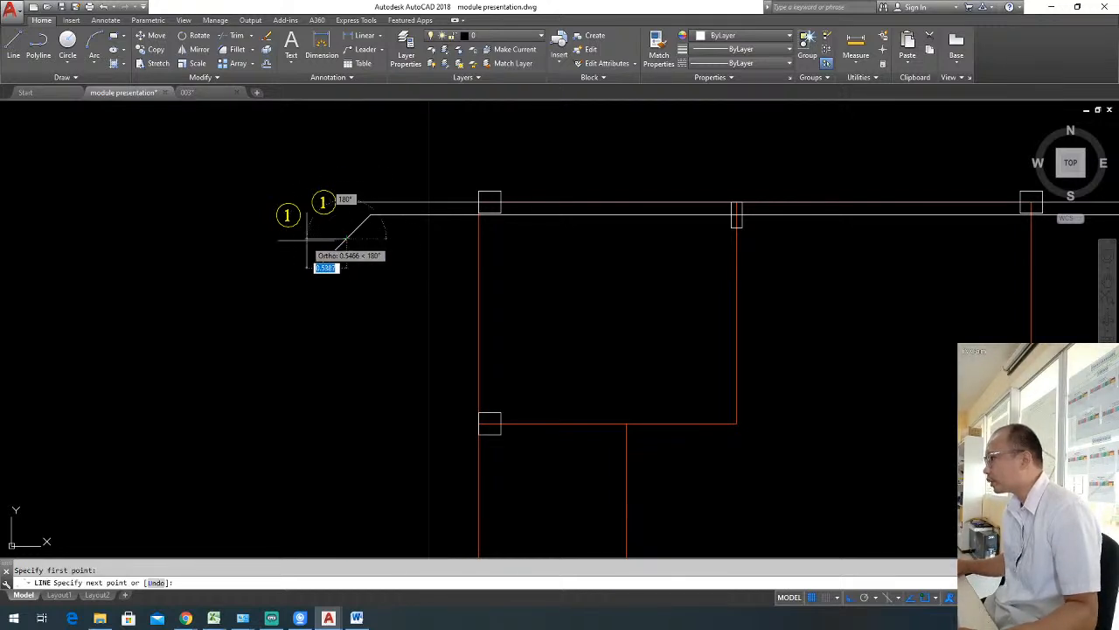
pyautogui.press('Escape')
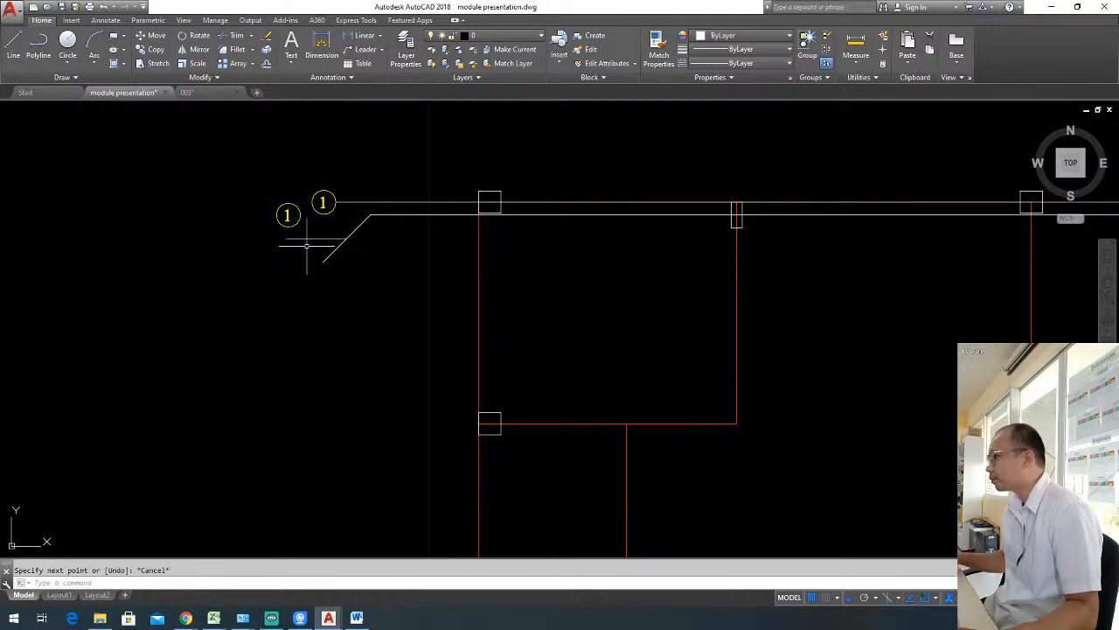
pyautogui.click(329, 244)
pyautogui.click(321, 228)
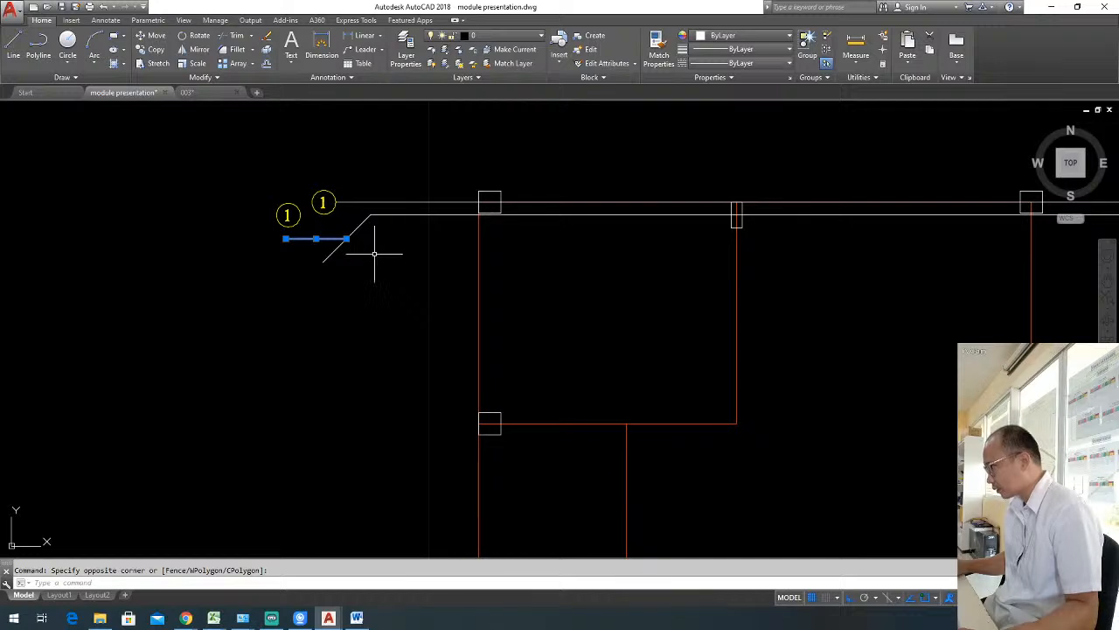
pyautogui.press('Escape')
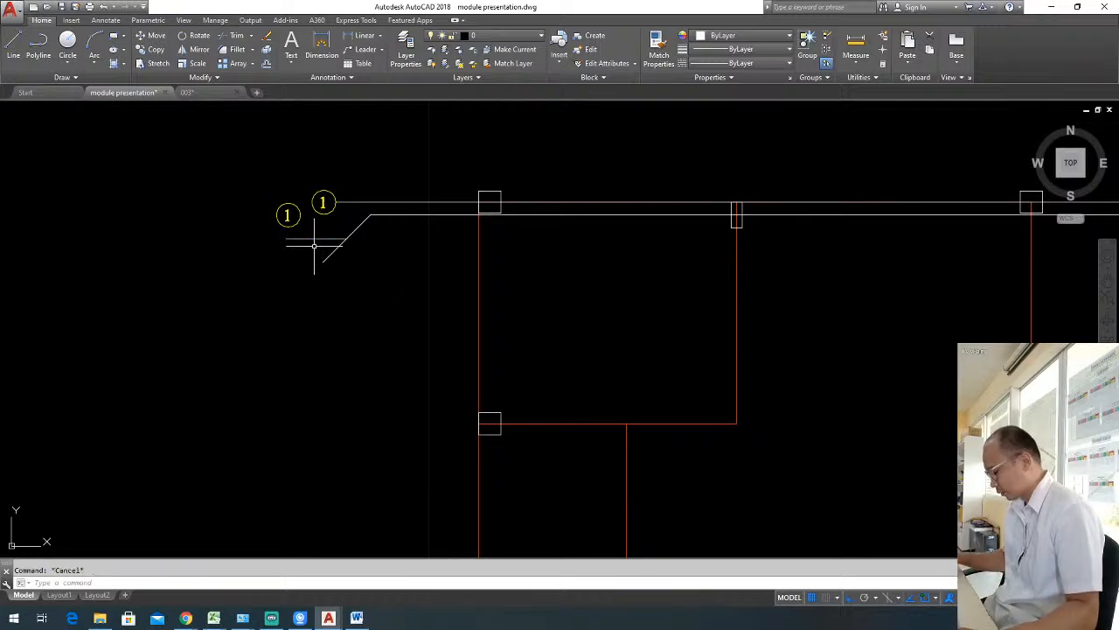
# Move the short horizontal line up and to the right so it crosses the diagonal just below the lower grid line.
pyautogui.click(316, 242)
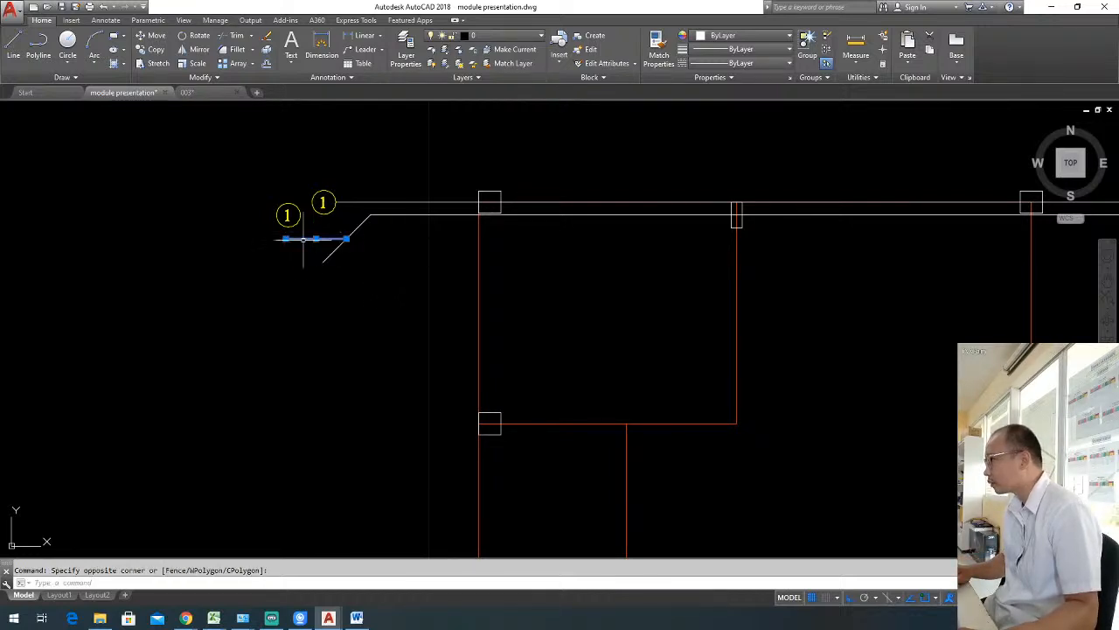
pyautogui.write('m')
pyautogui.press('Return')
pyautogui.click(389, 250)
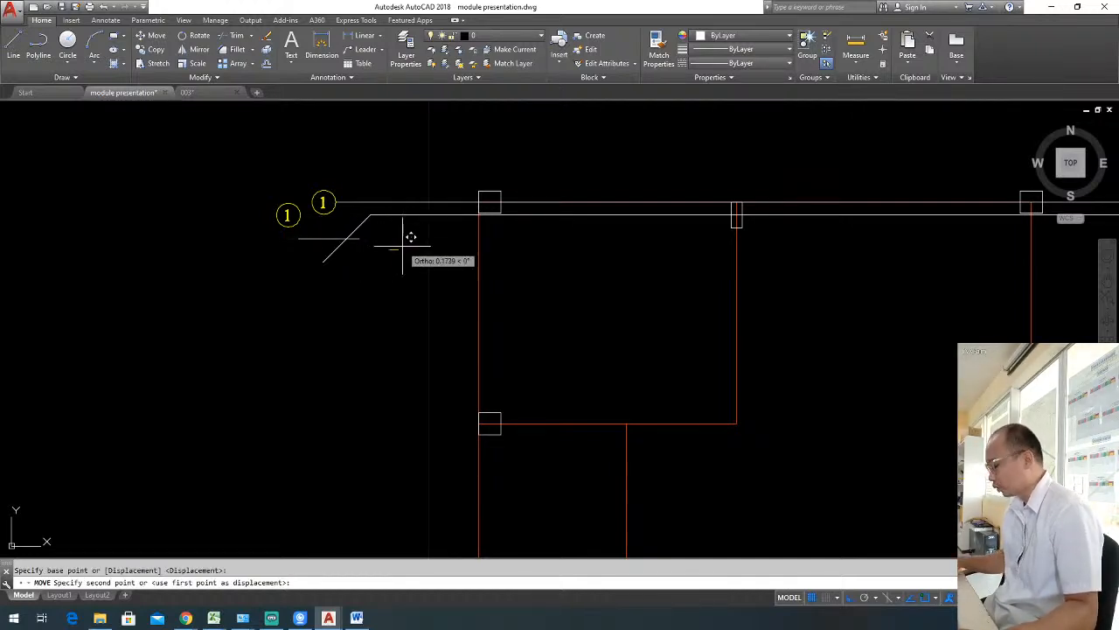
pyautogui.press('F8')
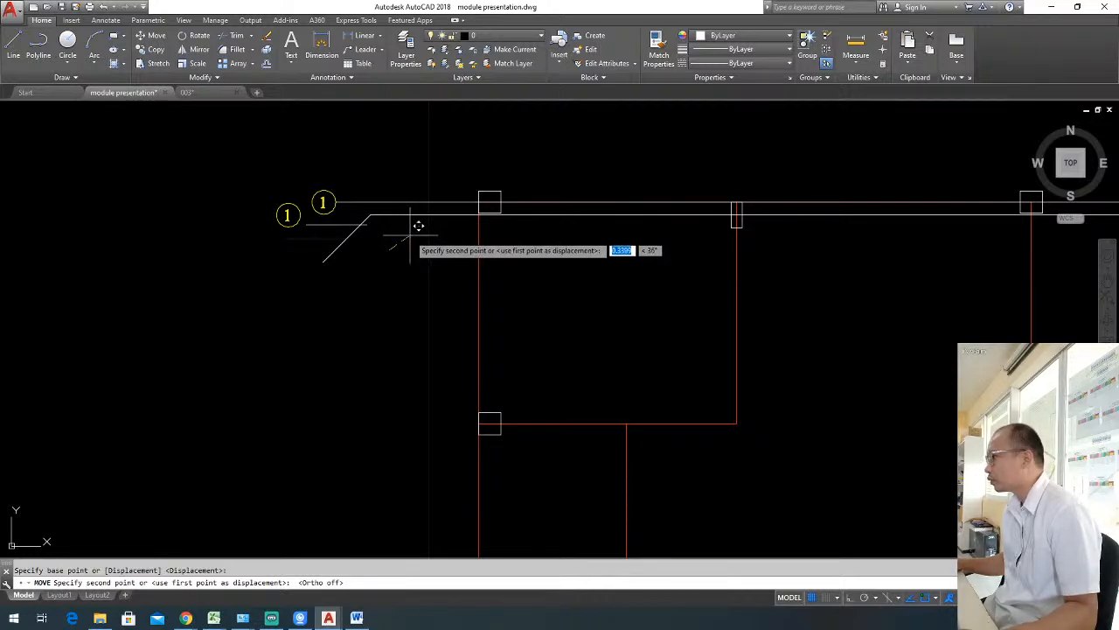
pyautogui.press('Escape')
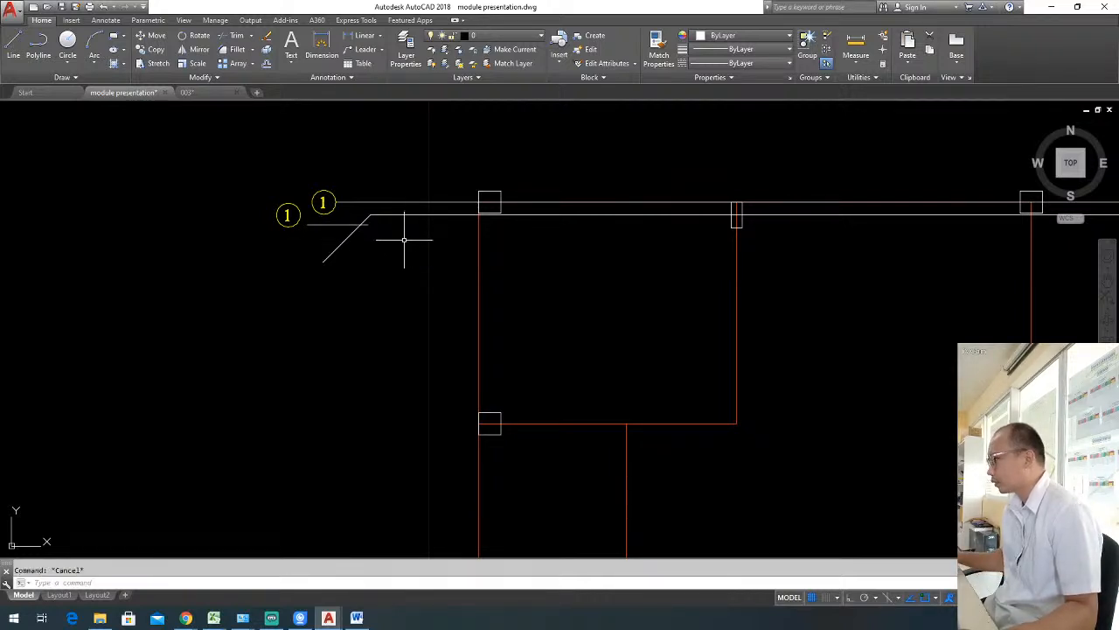
# Trim the excess ends of the short horizontal line and the diagonal where they cross to form a clean jog.
pyautogui.write('tr')
pyautogui.press('space')
pyautogui.press('space')
pyautogui.click(366, 226)
pyautogui.click(350, 235)
pyautogui.press('Escape')
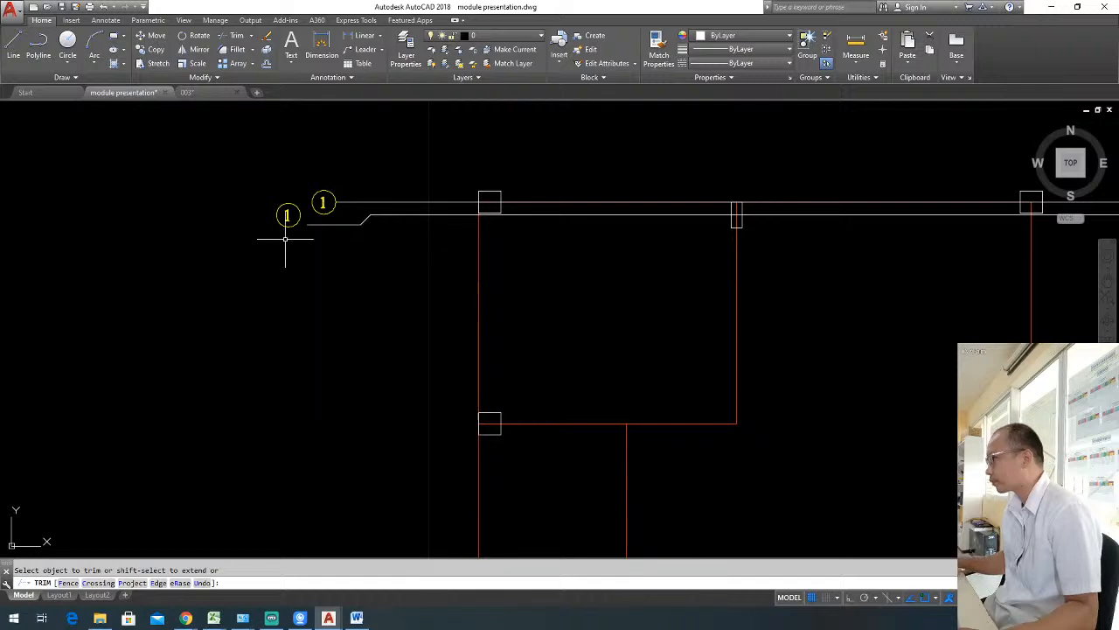
# Move the lower grid bubble with its number onto the left end of the jogged line.
pyautogui.click(246, 197)
pyautogui.click(302, 238)
pyautogui.write('m')
pyautogui.press('space')
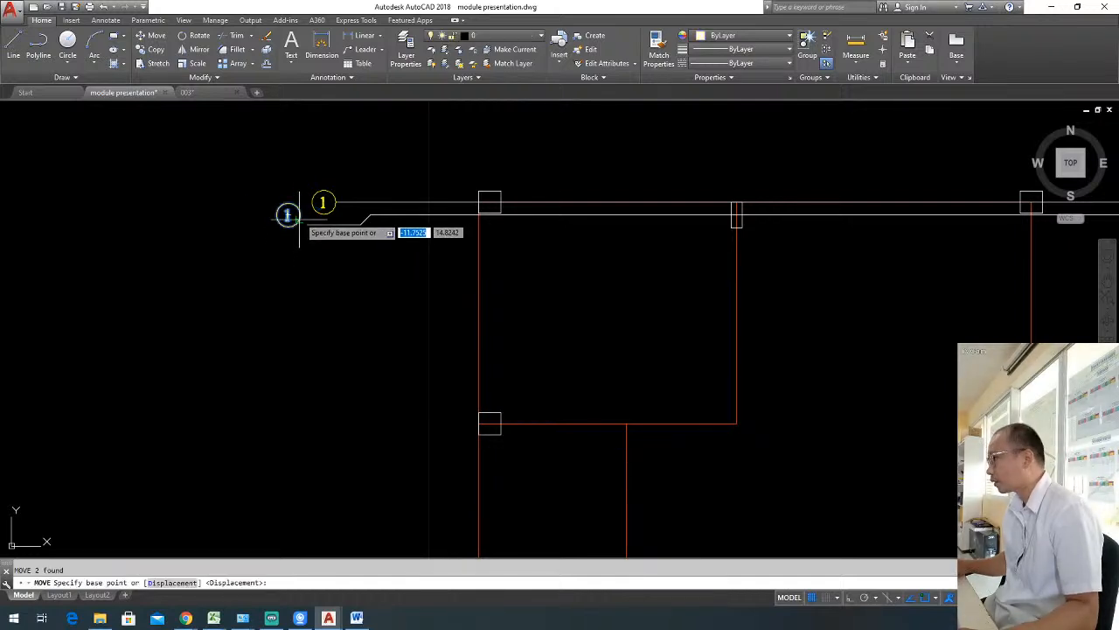
pyautogui.click(302, 214)
pyautogui.click(308, 225)
pyautogui.press('Escape')
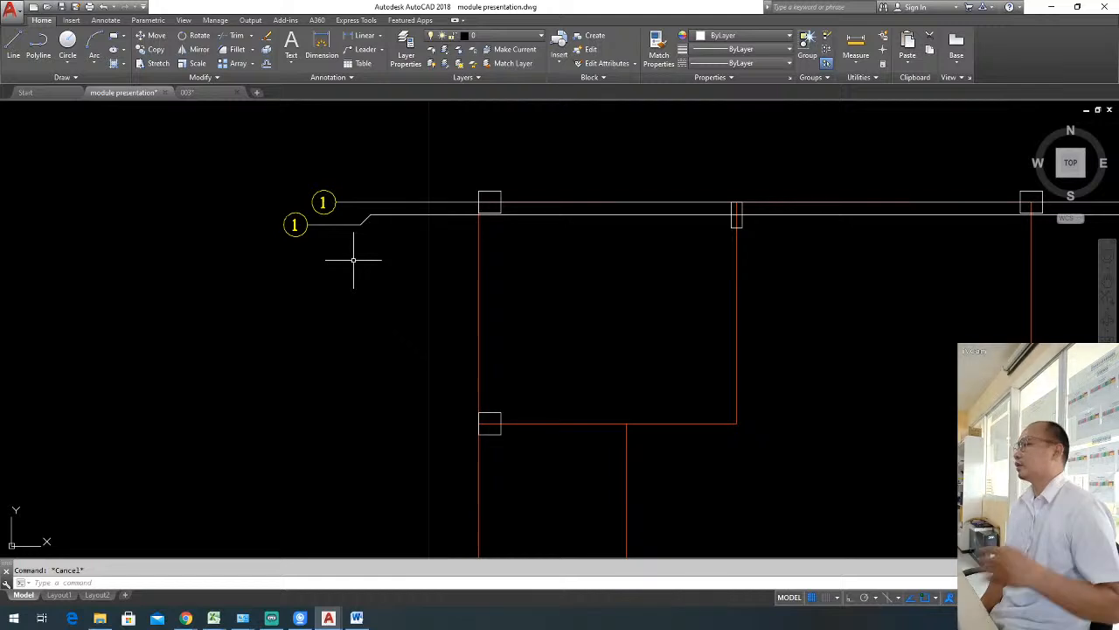
# Change the number in the lower grid bubble to 2.
pyautogui.doubleClick(294, 224)
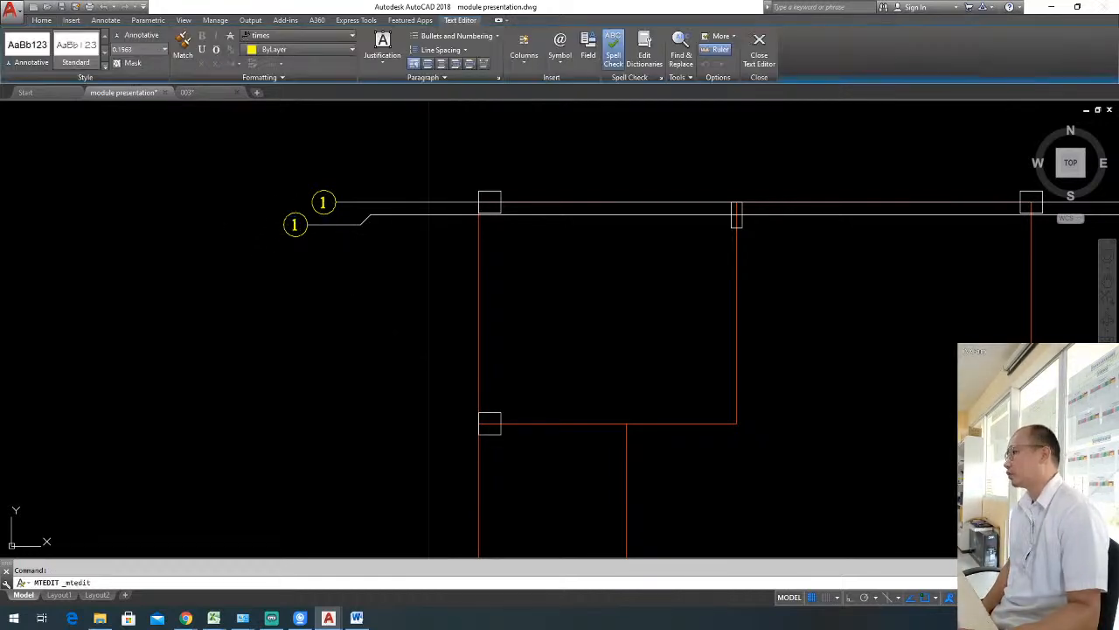
pyautogui.write('2')
pyautogui.click(302, 306)
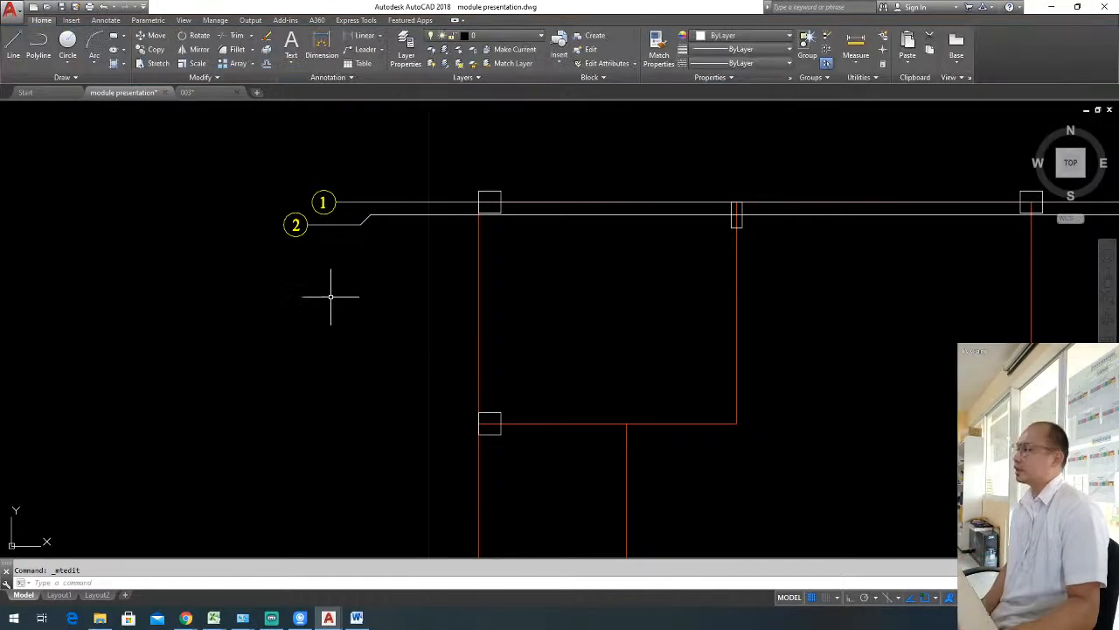
pyautogui.scroll(-2, 332, 293)
pyautogui.moveTo(394, 305); pyautogui.dragTo(367, 304, button='middle')
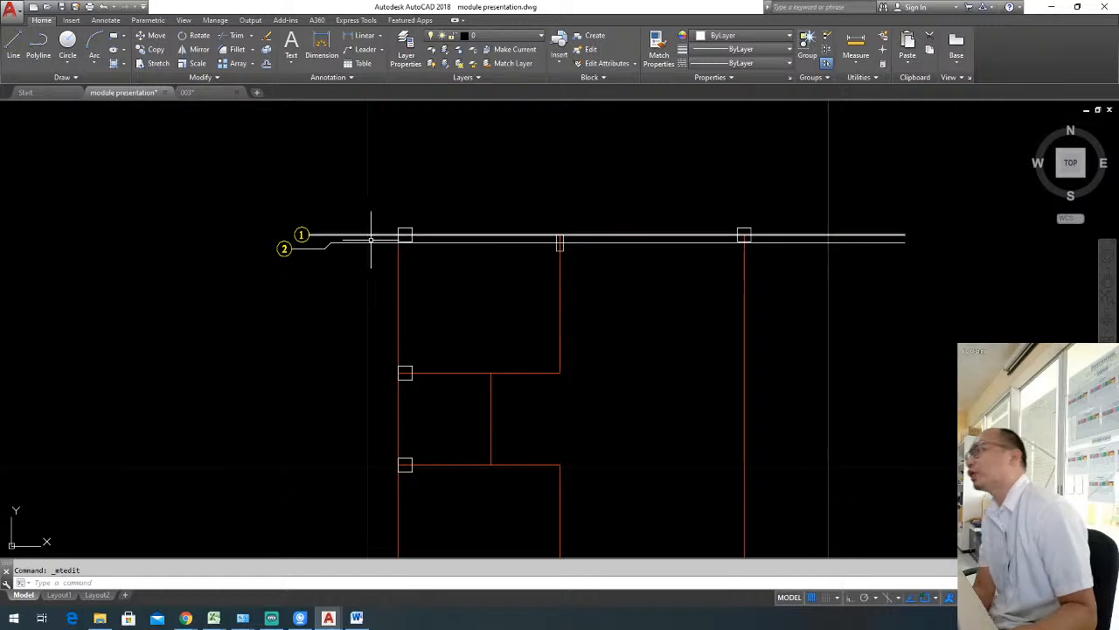
pyautogui.moveTo(325, 251); pyautogui.dragTo(380, 247, button='middle')
pyautogui.scroll(2, 354, 261)
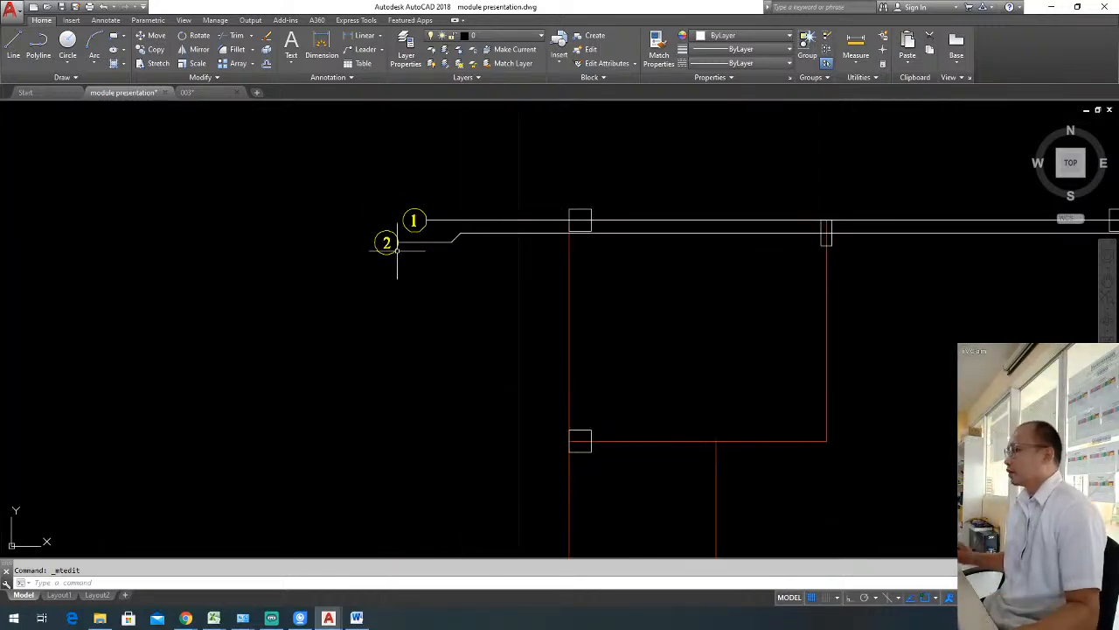
pyautogui.click(364, 217)
pyautogui.click(409, 267)
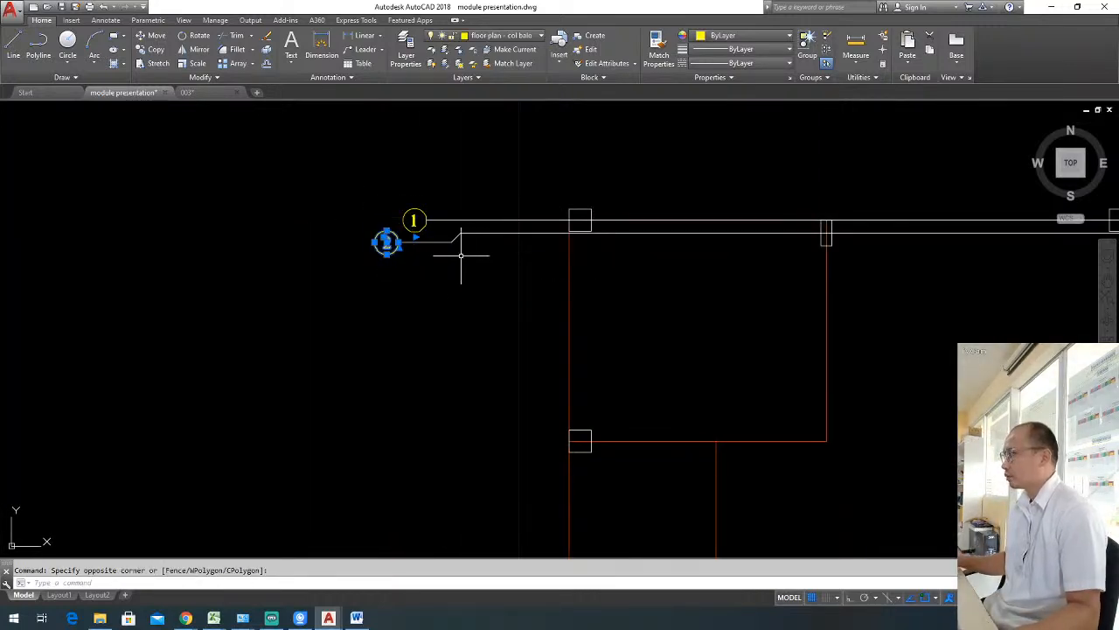
pyautogui.press('Escape')
pyautogui.moveTo(412, 220); pyautogui.dragTo(326, 247, button='middle')
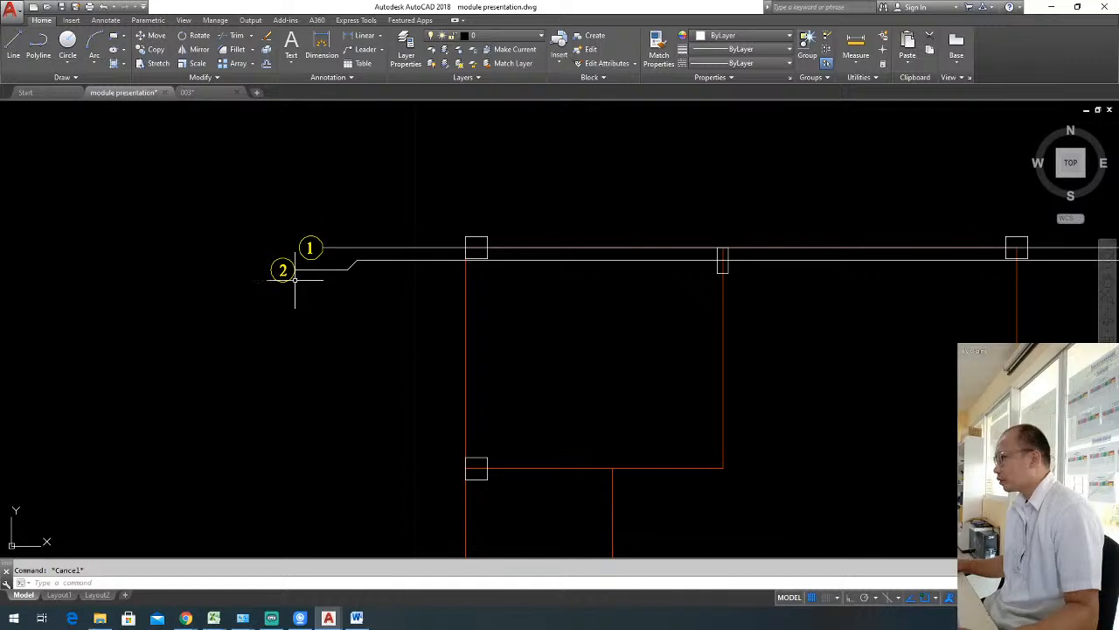
pyautogui.click(252, 251)
pyautogui.click(307, 288)
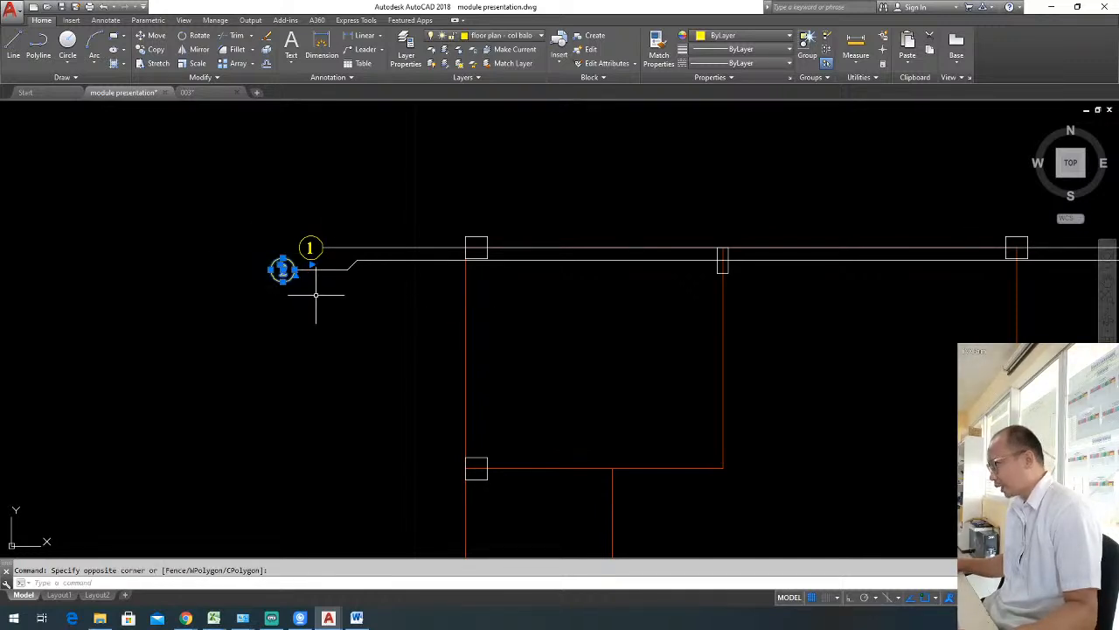
pyautogui.press('Escape')
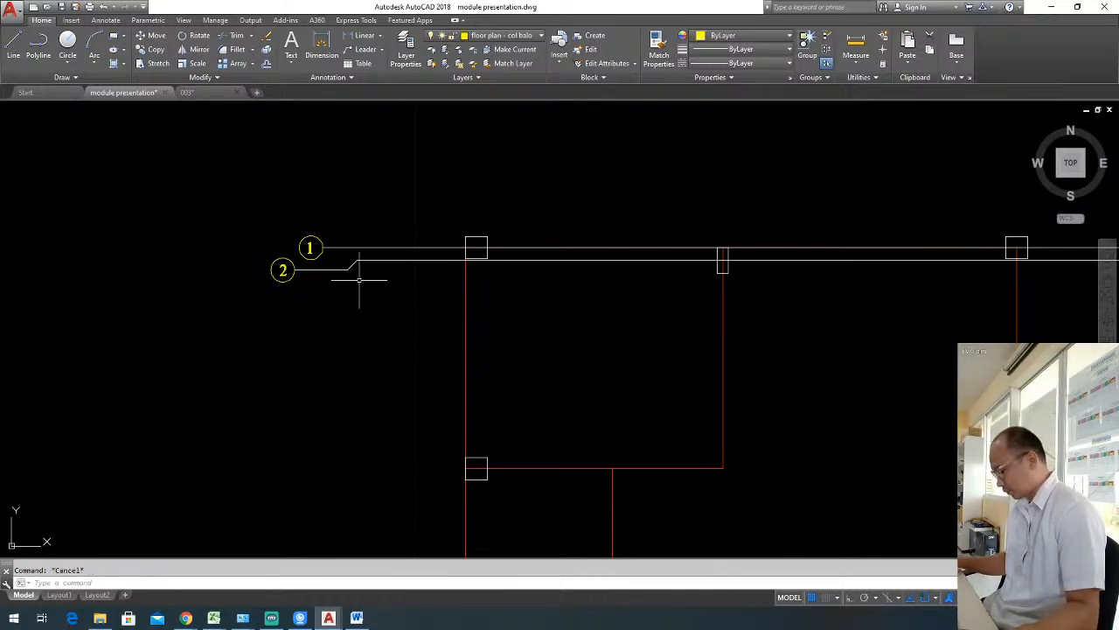
# Draw a horizontal line from the top of the jog leftward past bubble 2, in line with the lower grid line.
pyautogui.write('l')
pyautogui.press('Return')
pyautogui.click(357, 260)
pyautogui.press('F8')
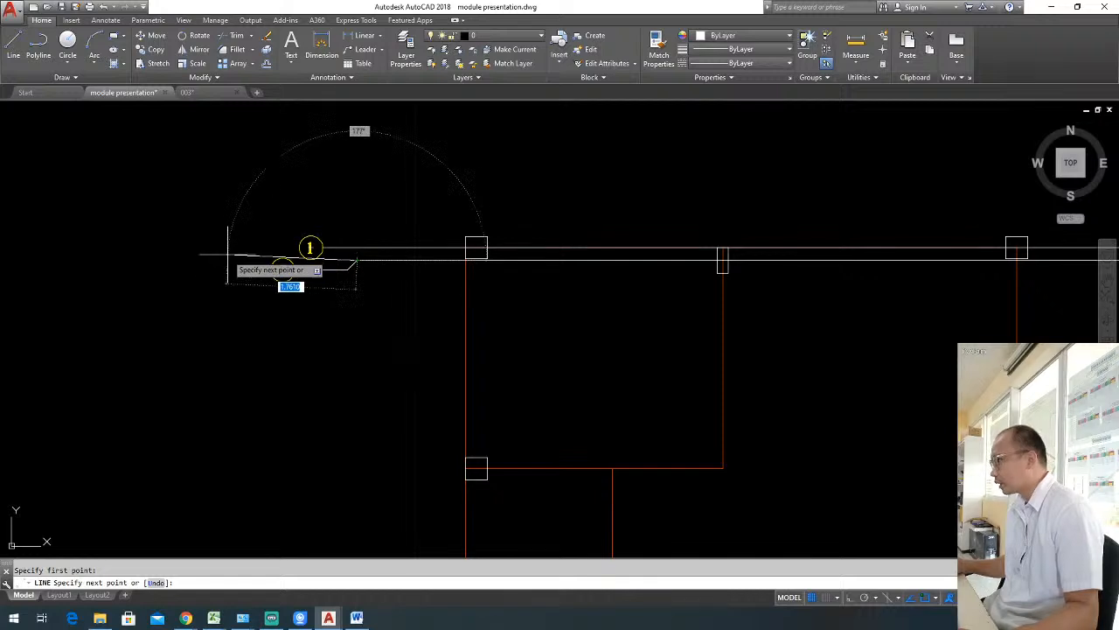
pyautogui.click(244, 262)
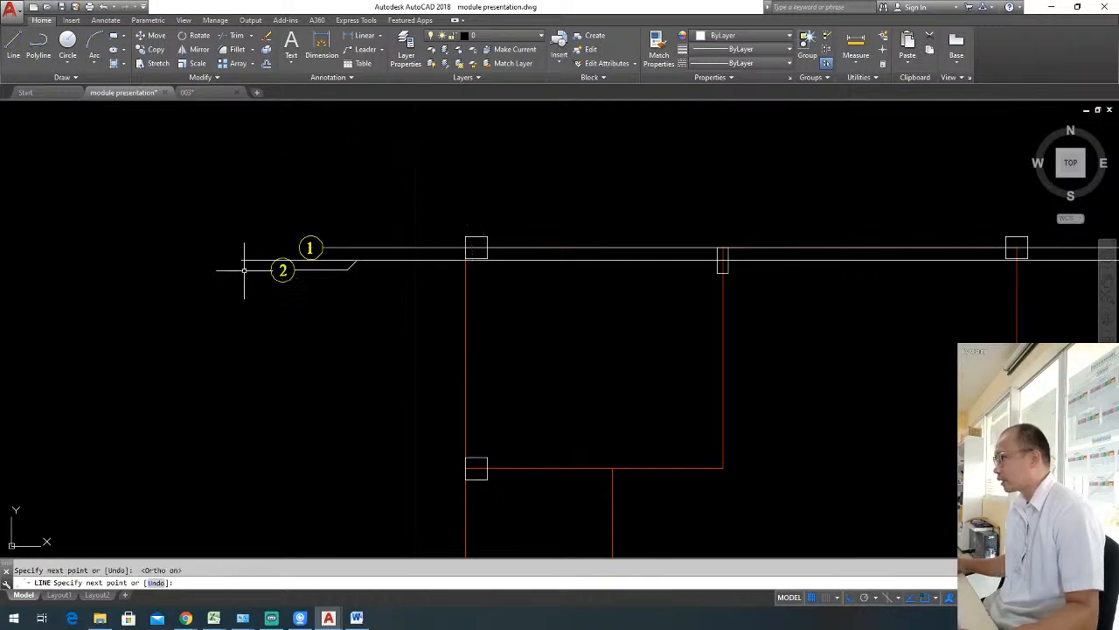
pyautogui.press('Return')
# Move bubble 2 straight up onto the horizontal line that runs from the top of the jog.
pyautogui.scroll(2, 250, 268)
pyautogui.click(256, 218)
pyautogui.click(324, 306)
pyautogui.write('m')
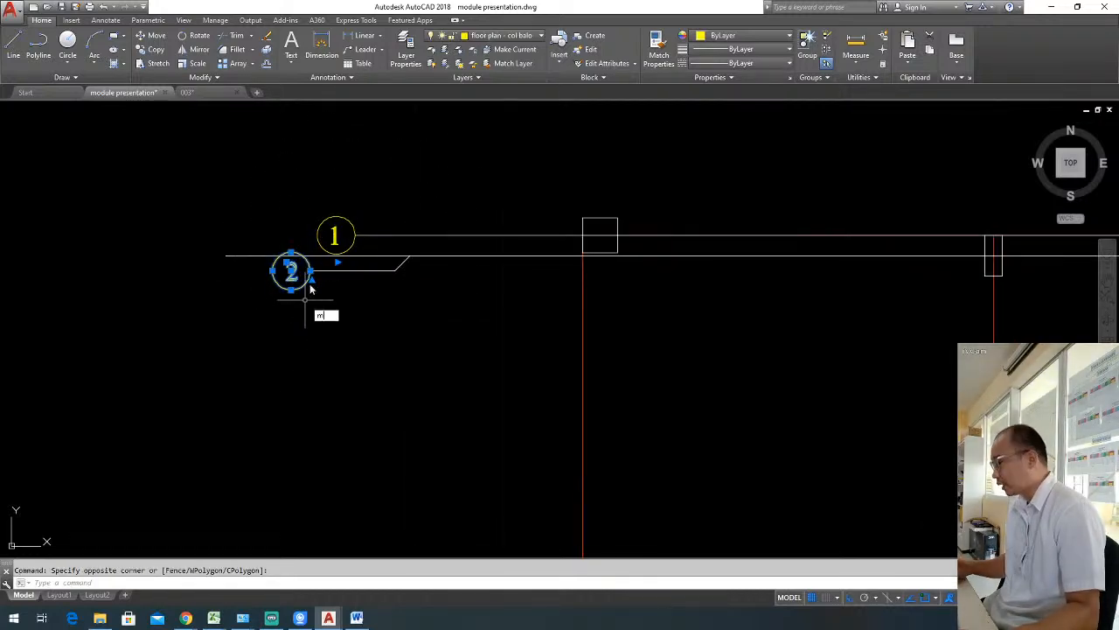
pyautogui.press('Return')
pyautogui.click(310, 272)
pyautogui.press('Escape')
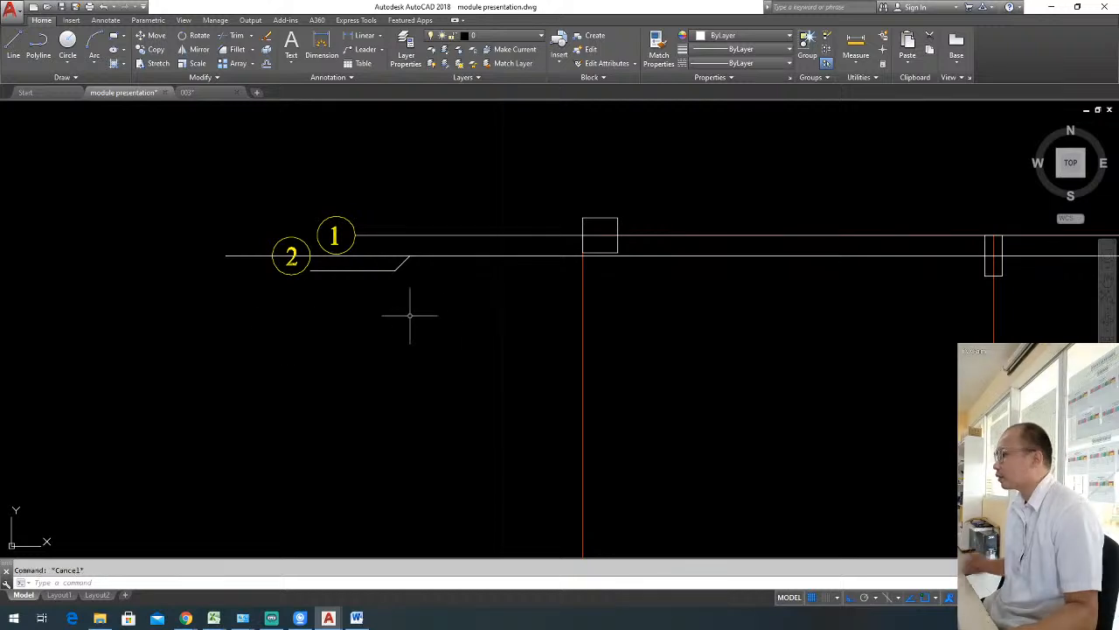
# Trim the horizontal line inside bubble 2 and erase the leftover piece beyond the bubble.
pyautogui.write('tr')
pyautogui.press('Return')
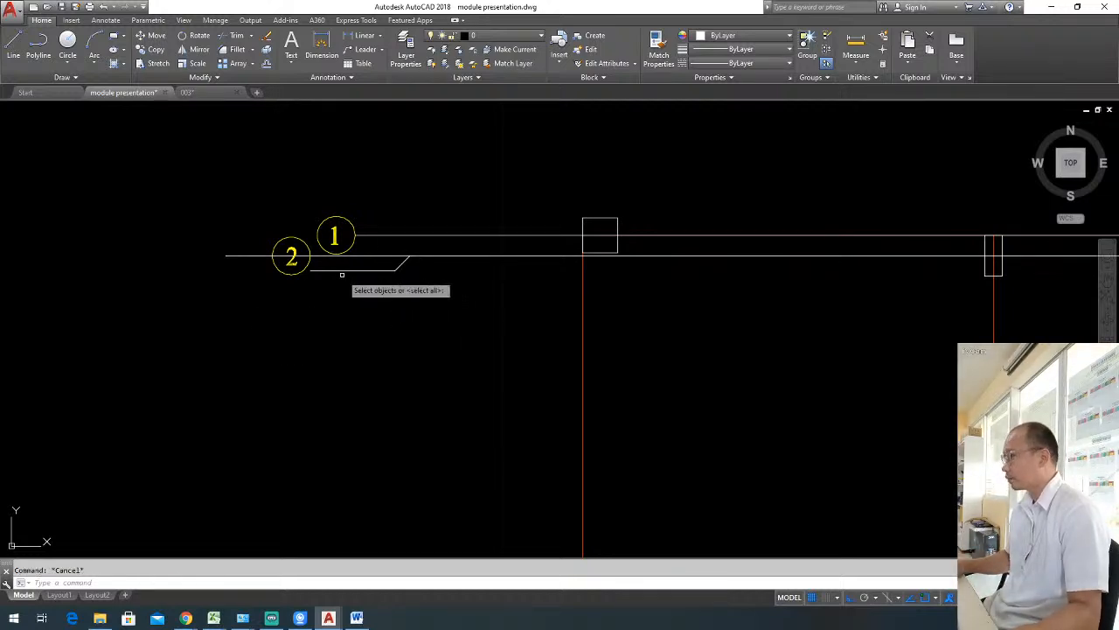
pyautogui.press('Return')
pyautogui.press('Escape')
pyautogui.click(262, 267)
pyautogui.click(195, 242)
pyautogui.write('e')
pyautogui.press('Return')
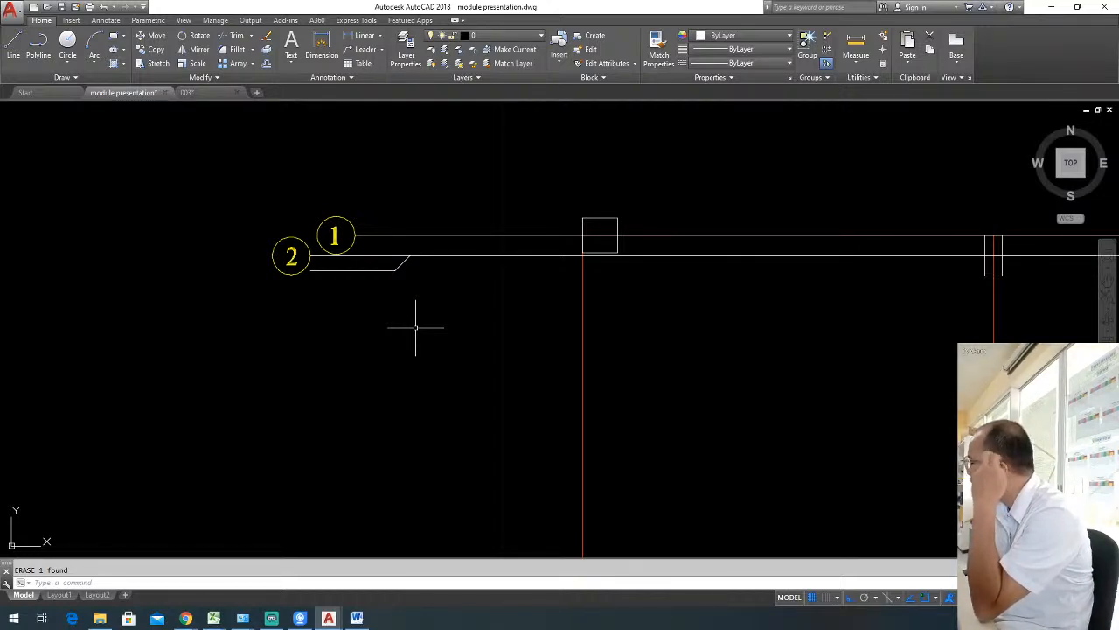
pyautogui.click(324, 256)
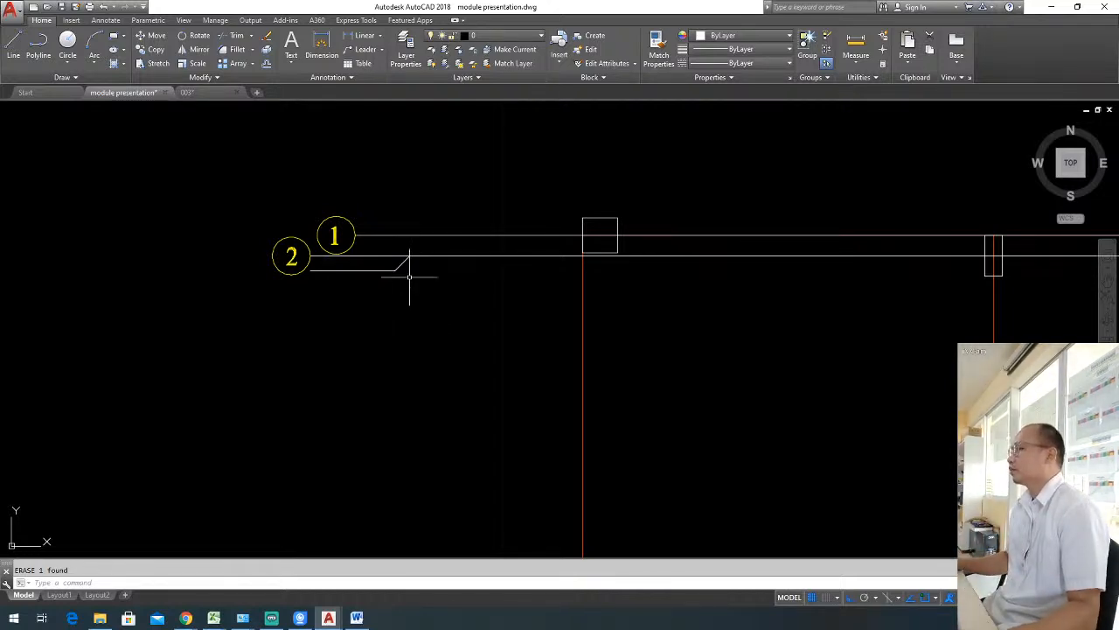
pyautogui.click(378, 249)
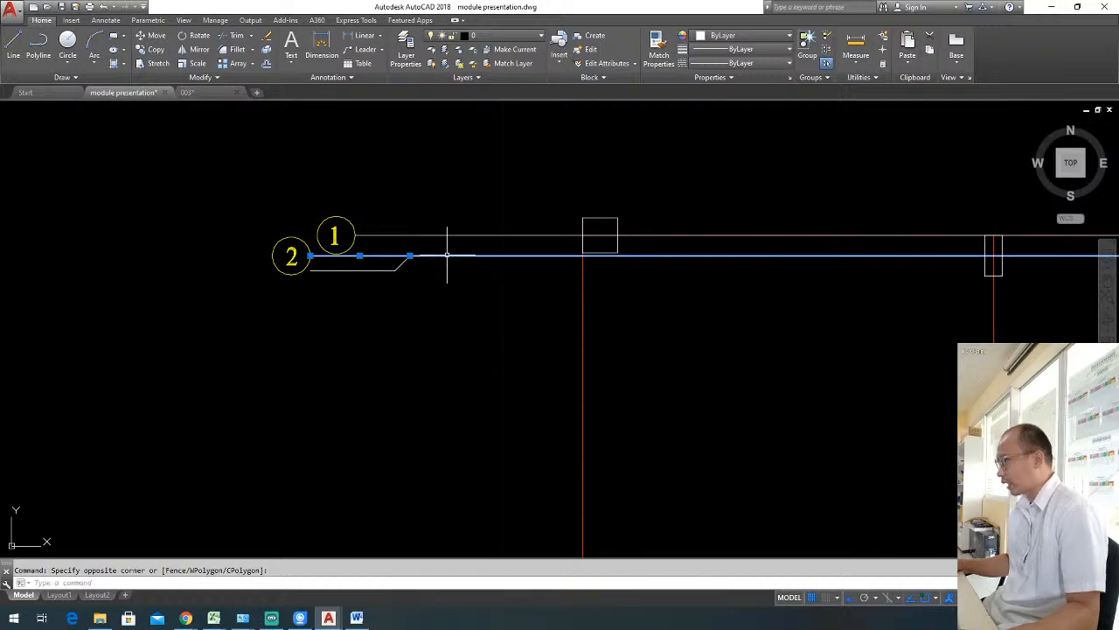
pyautogui.write('m')
pyautogui.press('Return')
pyautogui.click(482, 310)
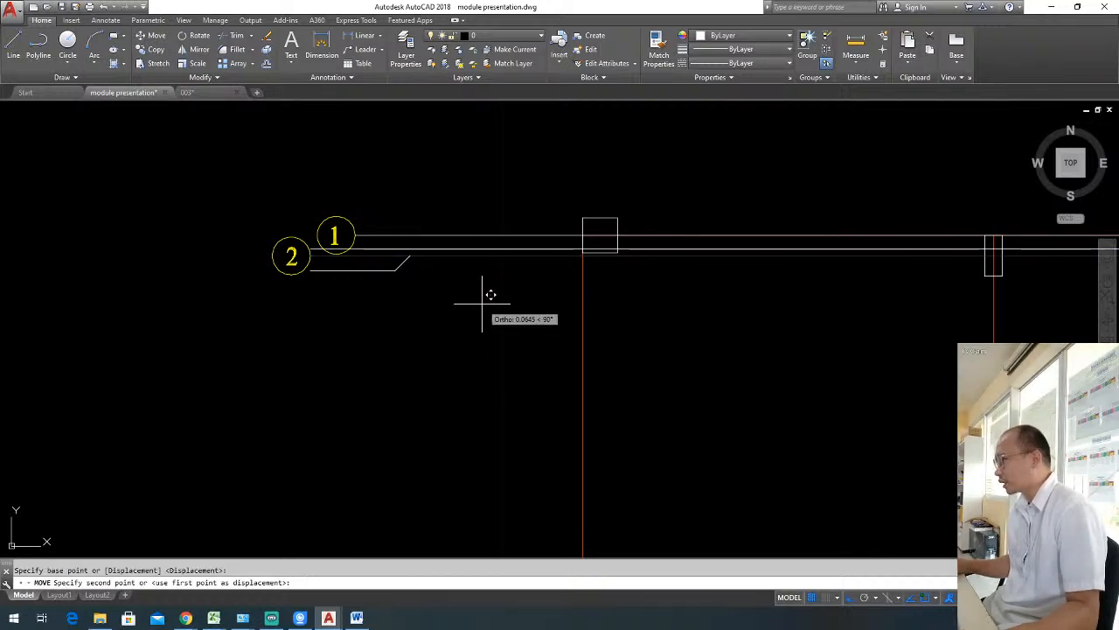
pyautogui.press('Escape')
# Move bubble 2 back down onto the left end of the jogged line.
pyautogui.click(260, 235)
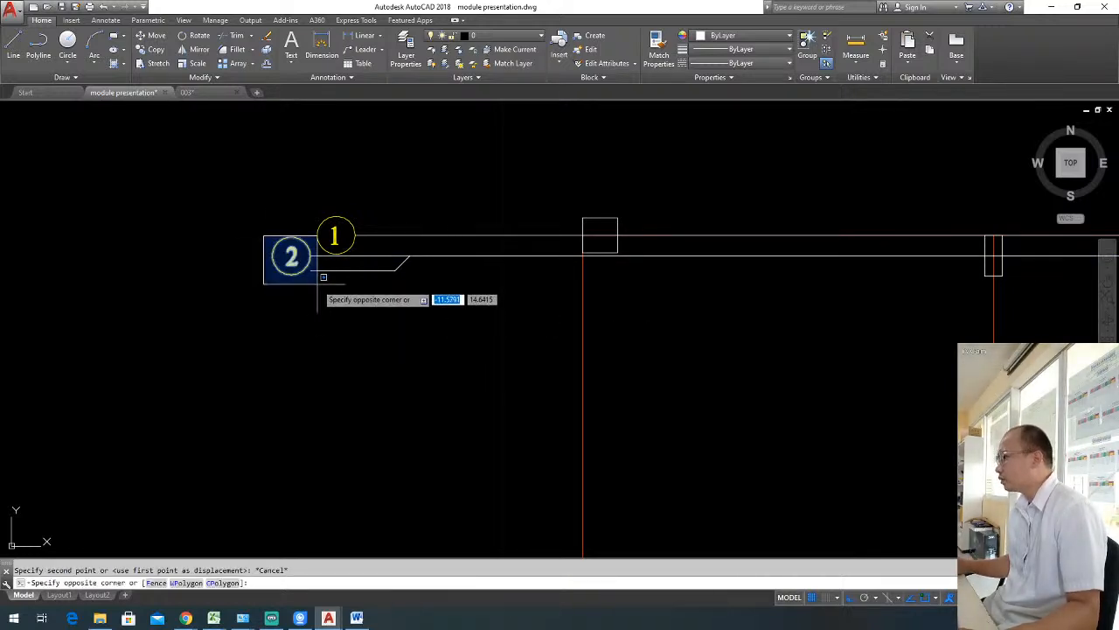
pyautogui.click(320, 277)
pyautogui.write('m')
pyautogui.press('Return')
pyautogui.click(310, 256)
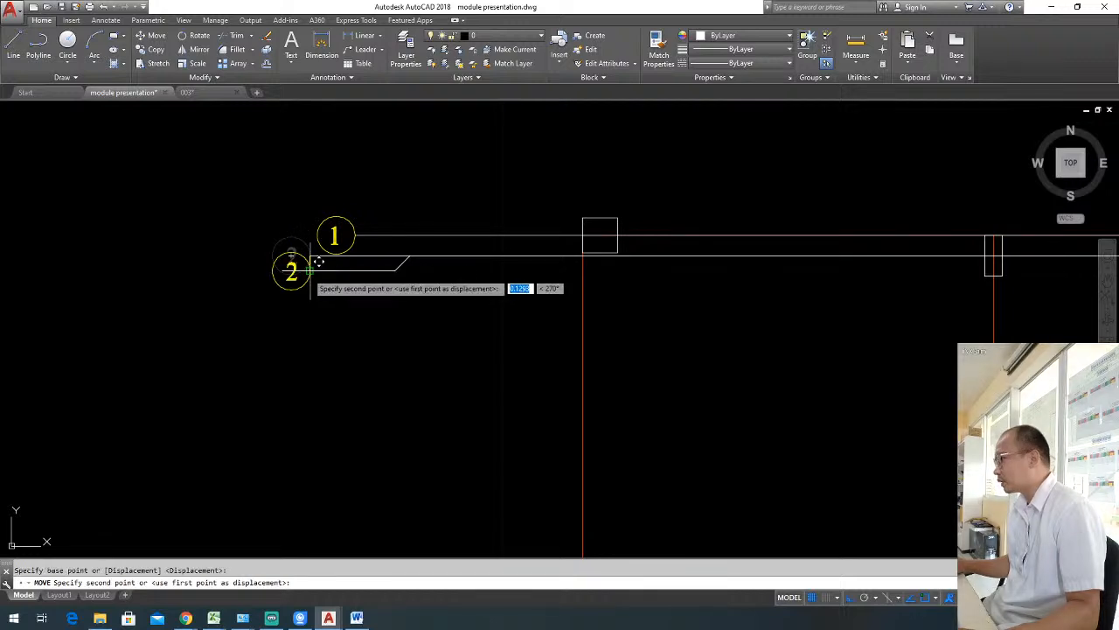
pyautogui.click(311, 270)
pyautogui.press('Escape')
# Delete the straight horizontal segment above the jog, between bubble 2 and the top of the diagonal.
pyautogui.click(398, 259)
pyautogui.press('Escape')
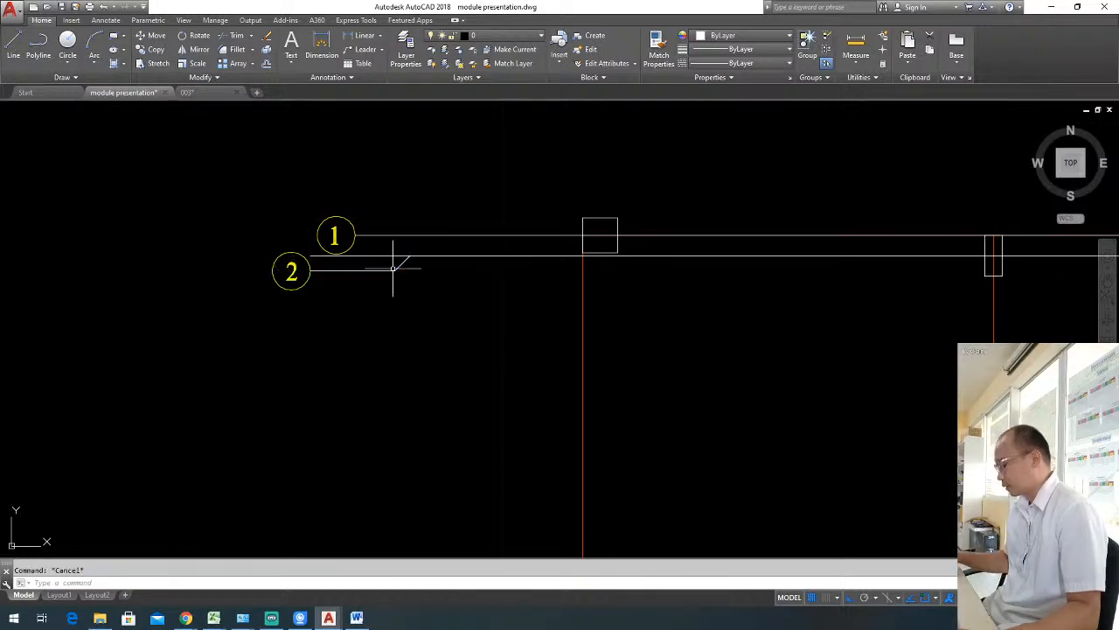
pyautogui.write('tr')
pyautogui.press('Return')
pyautogui.click(388, 245)
pyautogui.click(379, 261)
pyautogui.press('Escape')
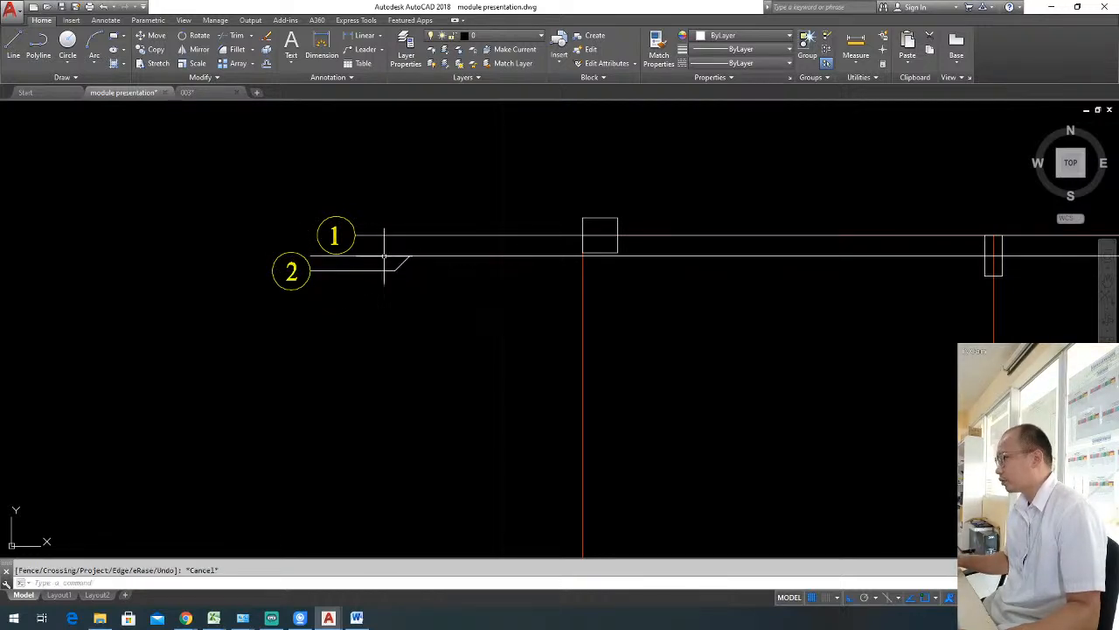
pyautogui.click(383, 256)
pyautogui.press('Delete')
# Examine the jogged grid lines with bubbles 1 and 2 in relation to the columns on the plan.
pyautogui.scroll(-2, 474, 320)
pyautogui.moveTo(390, 316); pyautogui.dragTo(294, 312, button='middle')
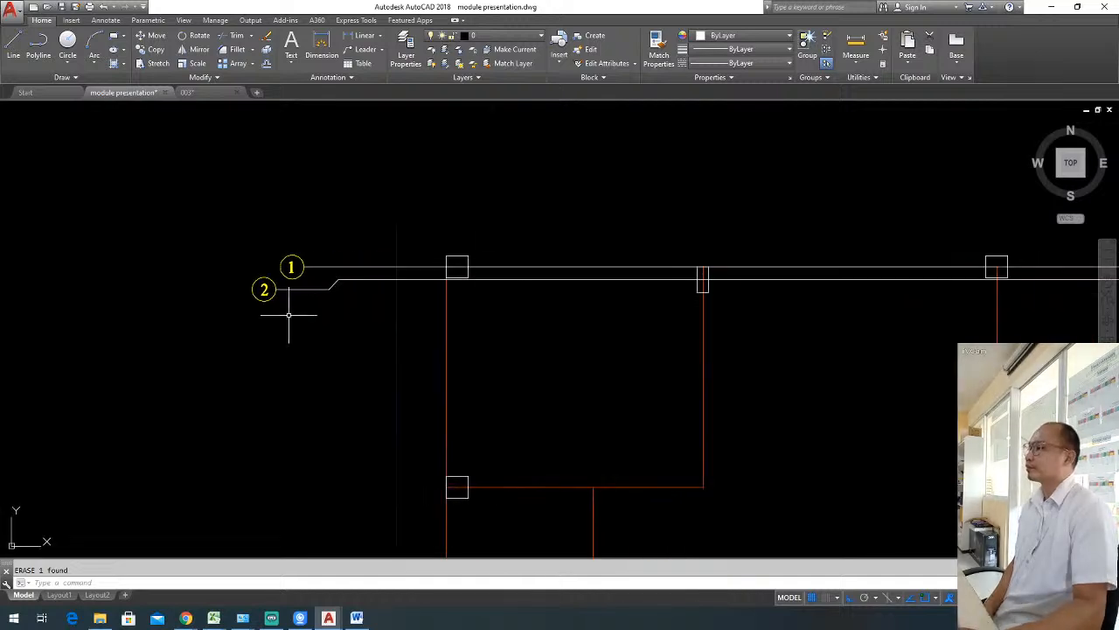
pyautogui.scroll(-2, 503, 285)
pyautogui.moveTo(556, 315); pyautogui.dragTo(504, 315, button='middle')
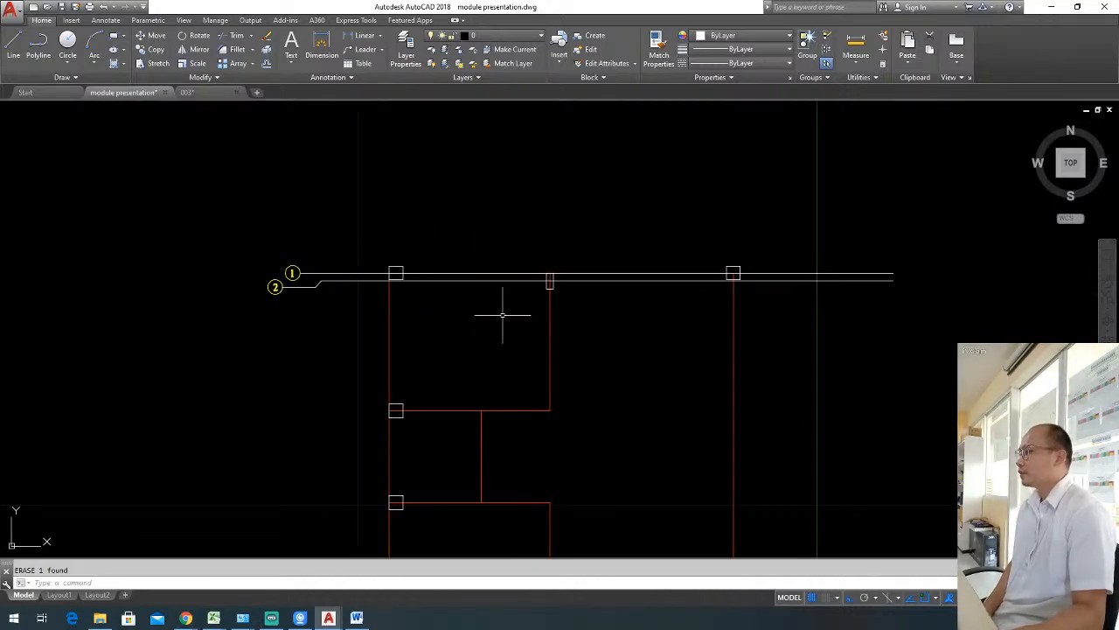
pyautogui.scroll(4, 288, 275)
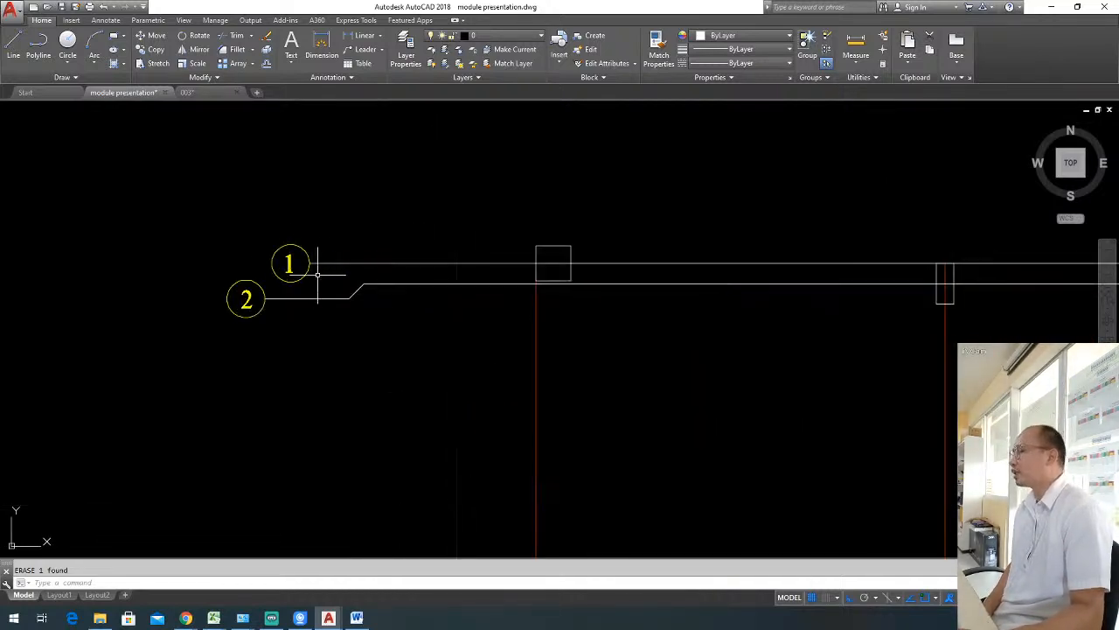
pyautogui.scroll(-4, 301, 280)
pyautogui.scroll(2, 293, 281)
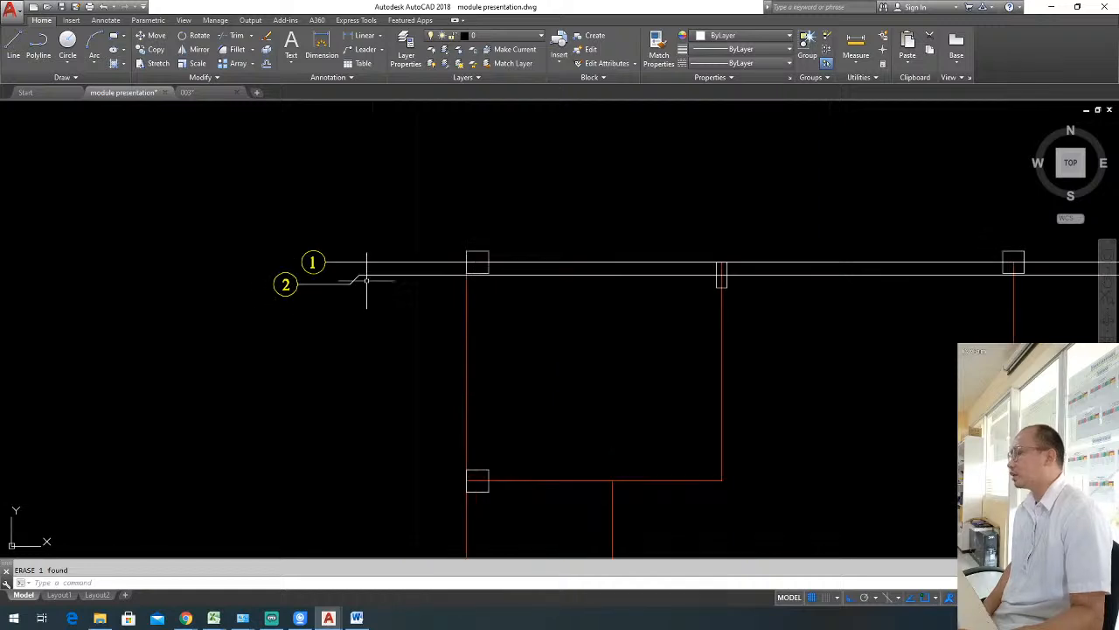
pyautogui.moveTo(283, 275); pyautogui.dragTo(227, 274, button='middle')
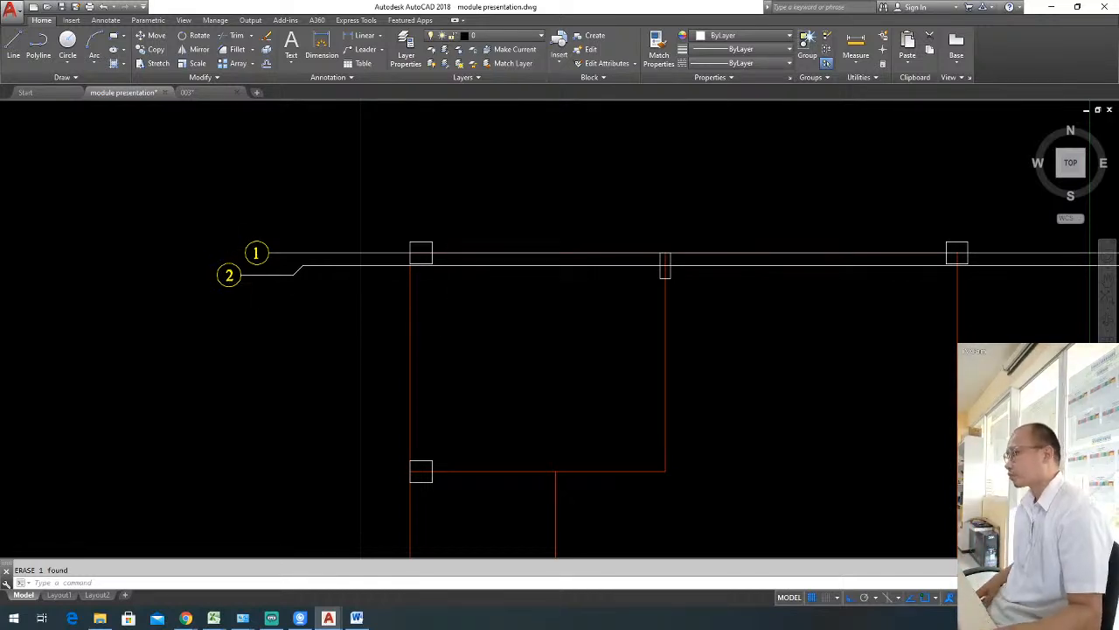
pyautogui.scroll(-4, 464, 302)
pyautogui.scroll(2, 490, 298)
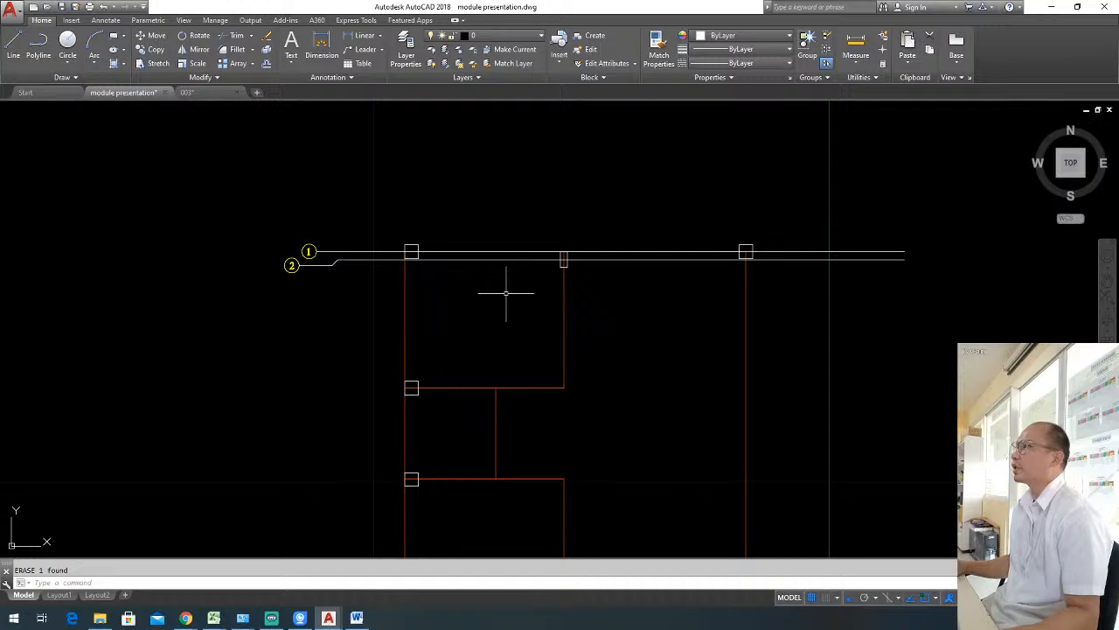
pyautogui.moveTo(518, 300); pyautogui.dragTo(574, 275, button='middle')
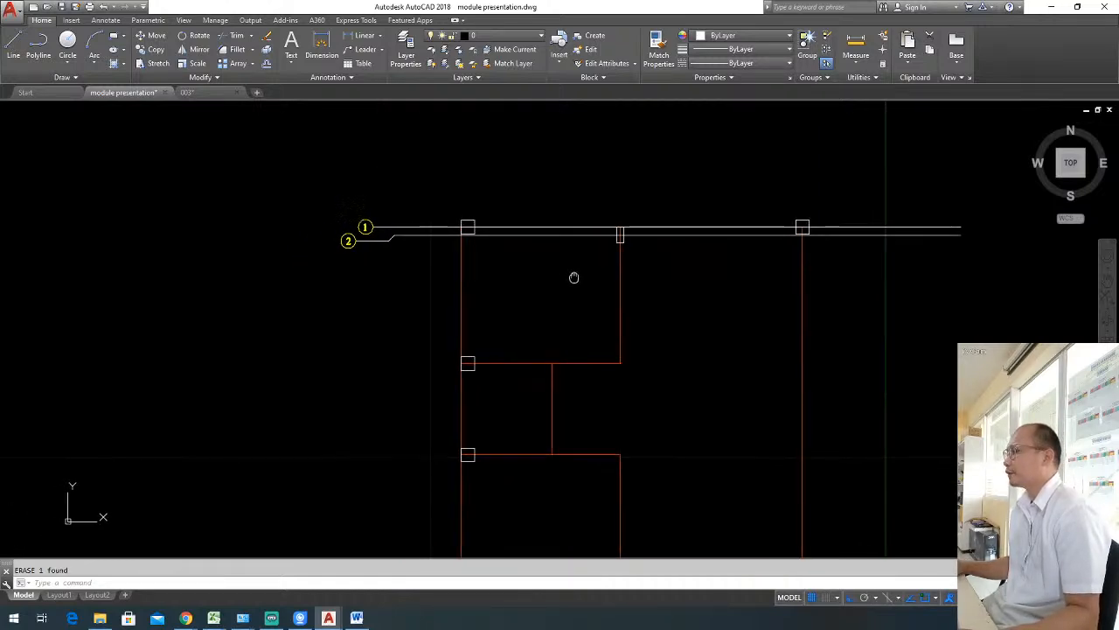
pyautogui.scroll(-2, 564, 252)
pyautogui.scroll(2, 505, 315)
pyautogui.scroll(2, 510, 308)
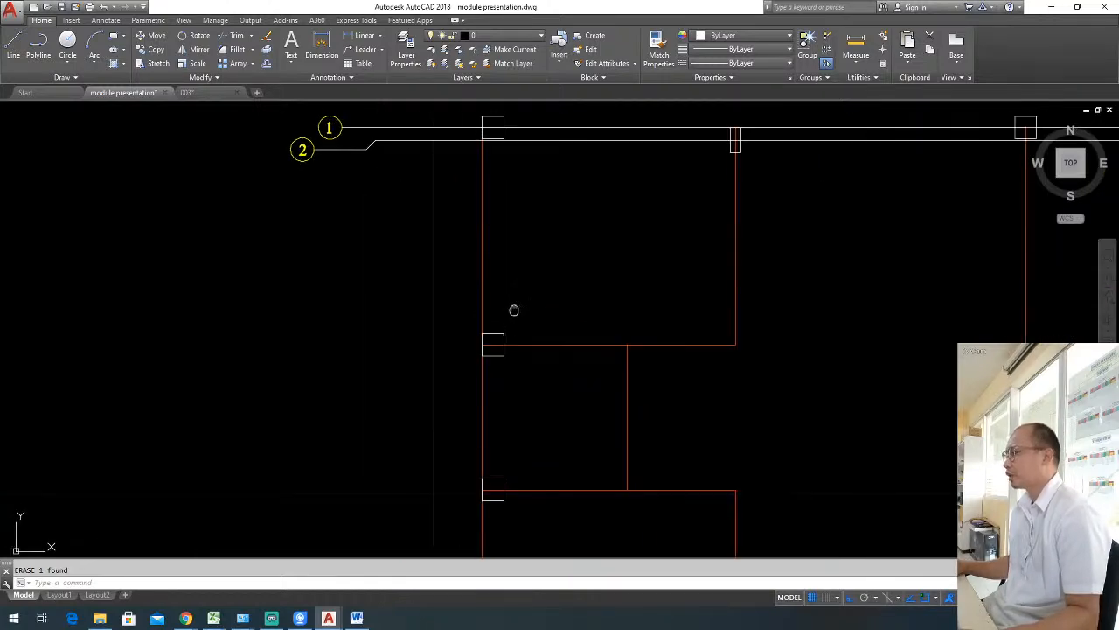
pyautogui.press('Escape')
pyautogui.scroll(-2, 520, 298)
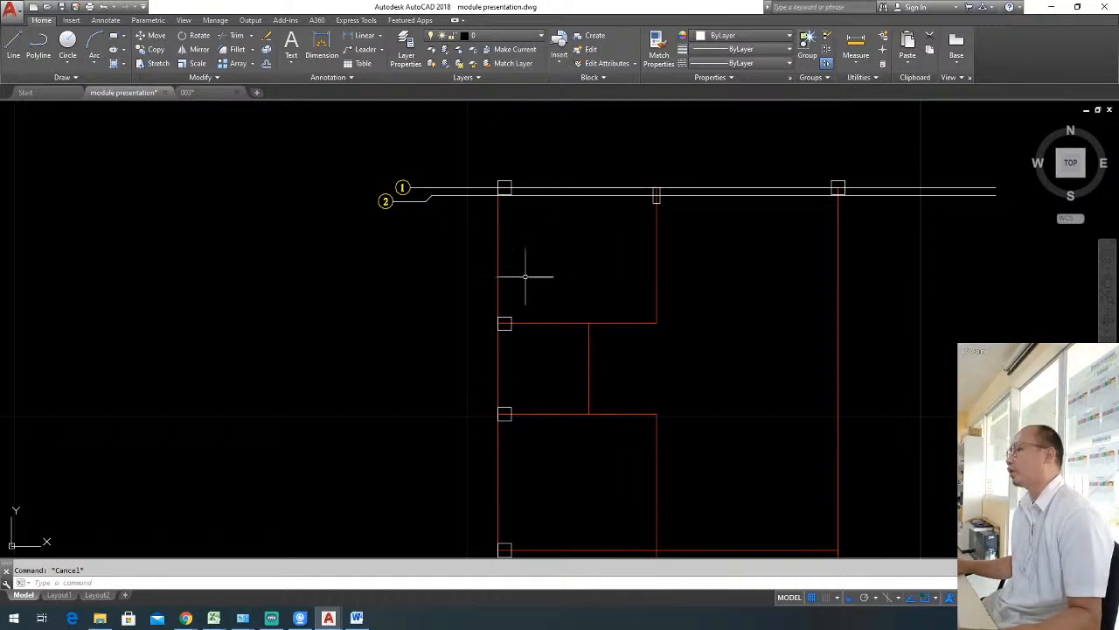
# Draw a vertical line about 4.5 long from the second column in the left row up past grid line 1.
pyautogui.write('l')
pyautogui.press('Return')
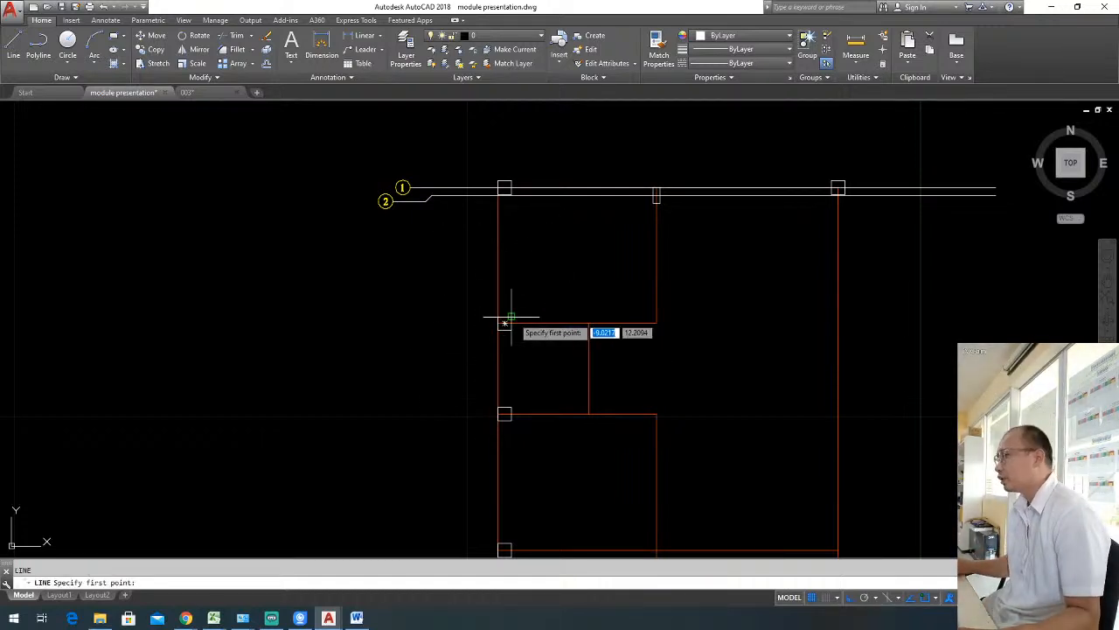
pyautogui.click(504, 324)
pyautogui.moveTo(515, 295); pyautogui.dragTo(502, 352, button='middle')
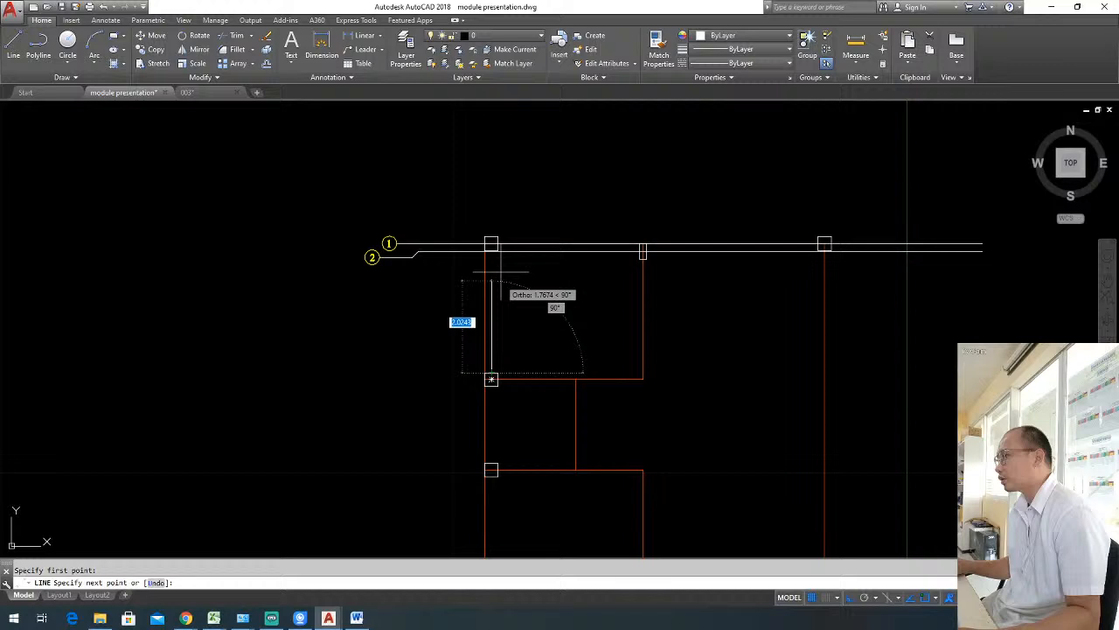
pyautogui.click(508, 165)
pyautogui.press('Return')
# Stretch the lower end of the vertical grid line down past the bottom of the floor plan.
pyautogui.click(503, 341)
pyautogui.click(487, 322)
pyautogui.click(491, 376)
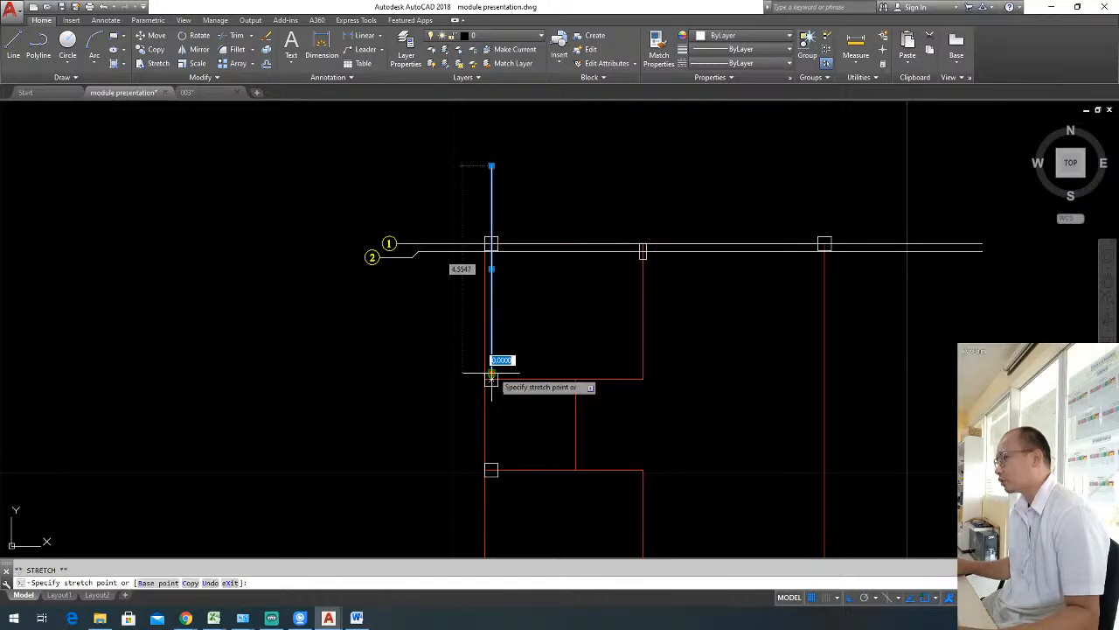
pyautogui.scroll(-4, 492, 367)
pyautogui.press('Escape')
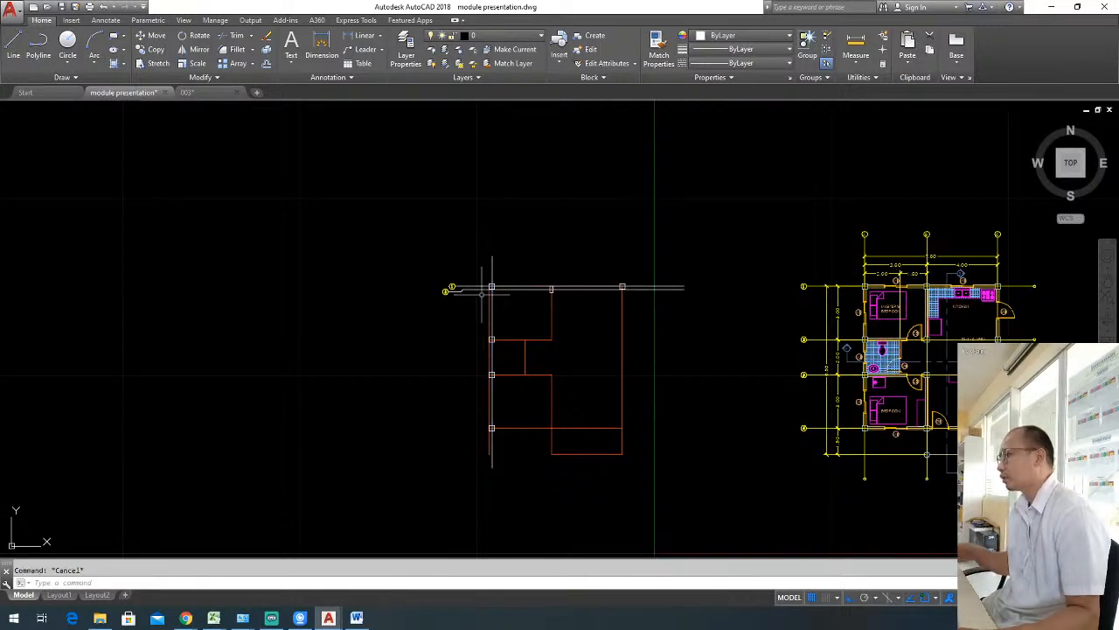
# Copy grid bubble 1 from its lower quadrant onto the upper end of the vertical grid line.
pyautogui.scroll(5, 470, 318)
pyautogui.click(382, 265)
pyautogui.click(459, 323)
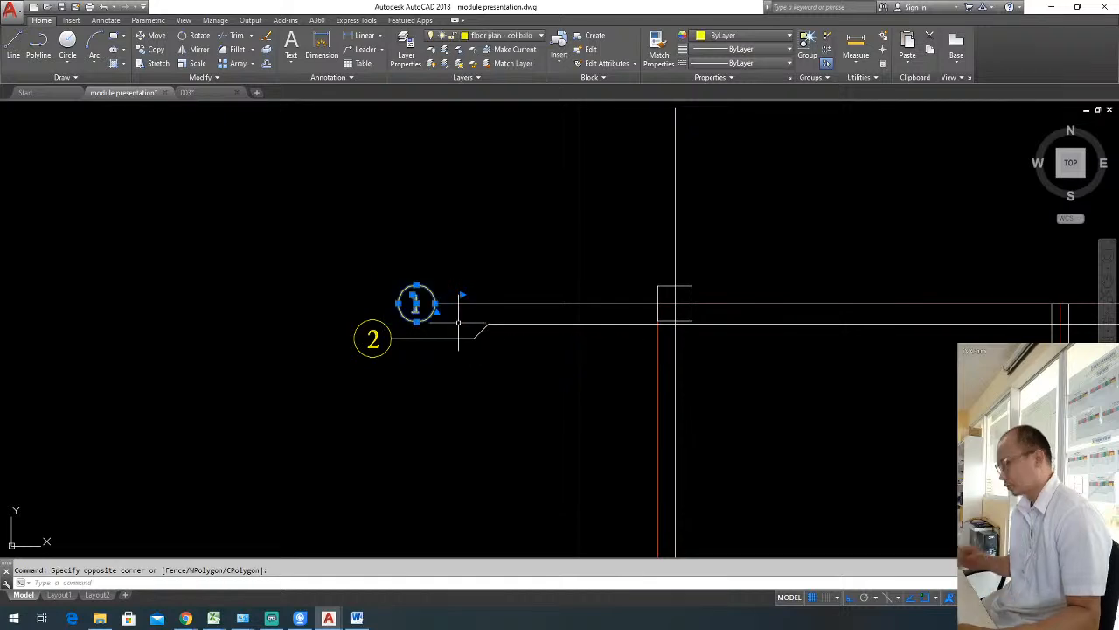
pyautogui.write('co')
pyautogui.press('Return')
pyautogui.click(417, 322)
pyautogui.scroll(-2, 415, 324)
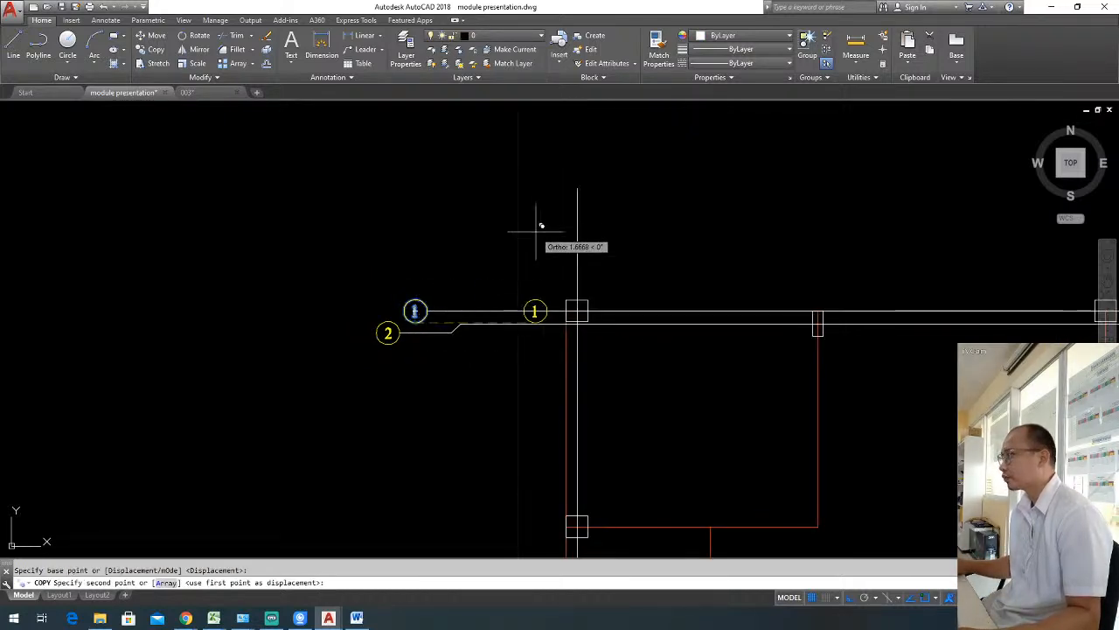
pyautogui.click(578, 189)
pyautogui.press('Escape')
# Add a horizontal linear dimension from the upper-left column to the small column, placed above the new grid bubble.
pyautogui.moveTo(637, 312); pyautogui.dragTo(589, 317, button='middle')
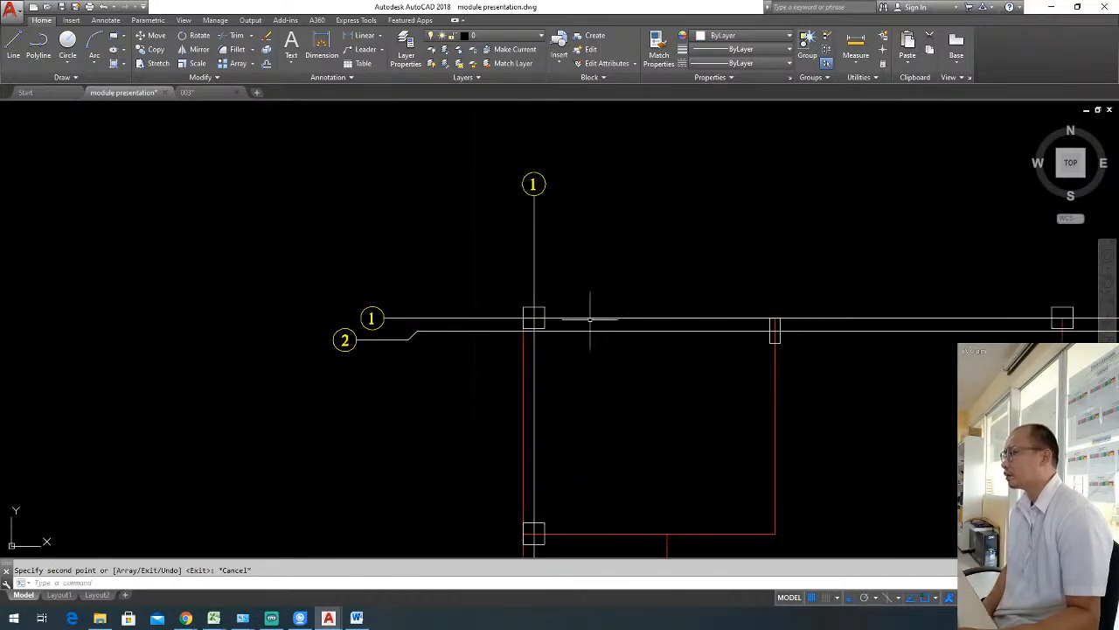
pyautogui.click(361, 35)
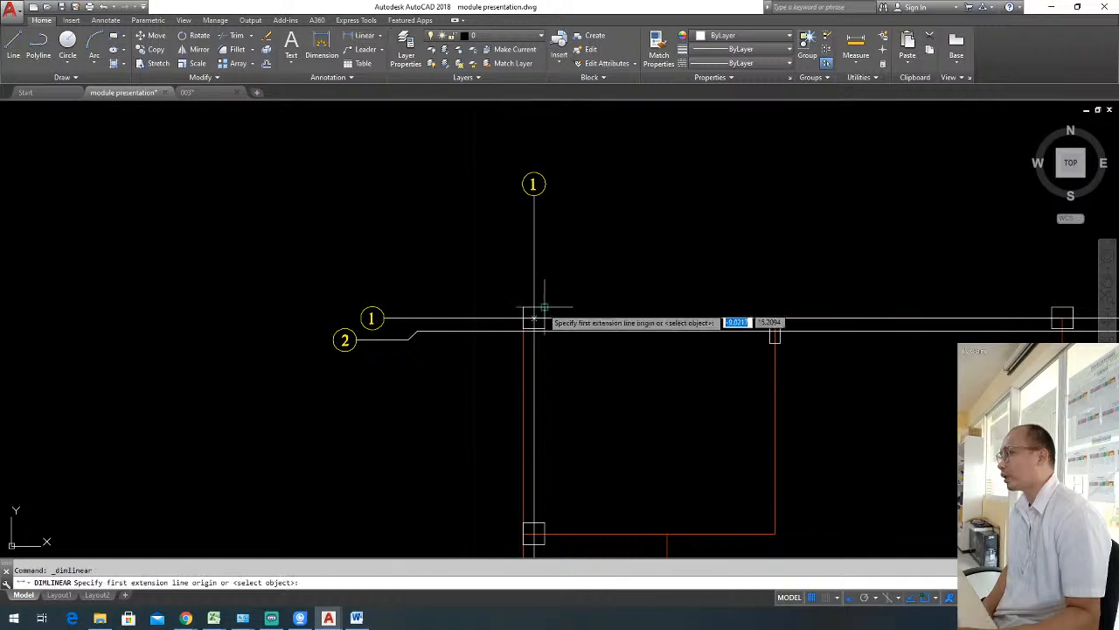
pyautogui.click(531, 316)
pyautogui.click(775, 331)
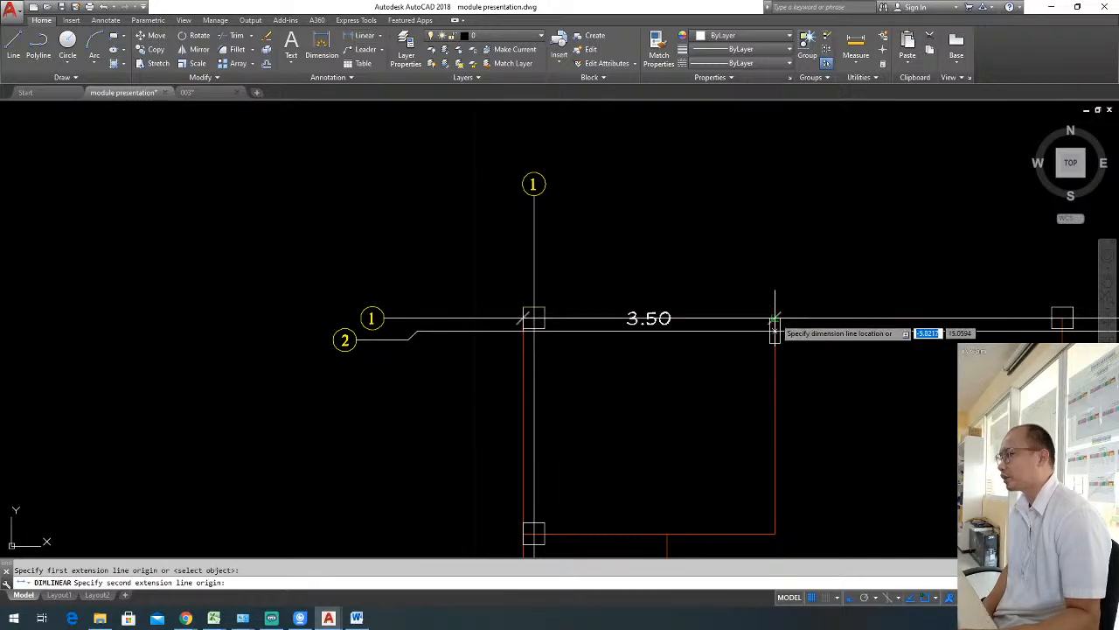
pyautogui.click(614, 159)
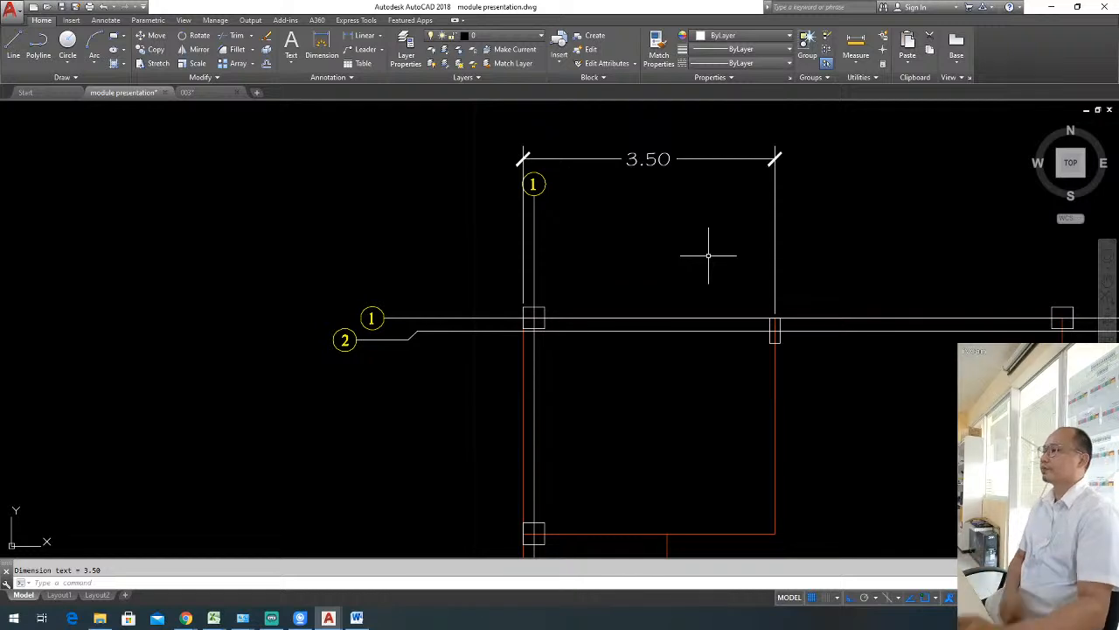
# Lower the dimension line so it sits between the top grid bubble and the upper grid line.
pyautogui.click(729, 233)
pyautogui.click(705, 180)
pyautogui.click(720, 183)
pyautogui.click(676, 141)
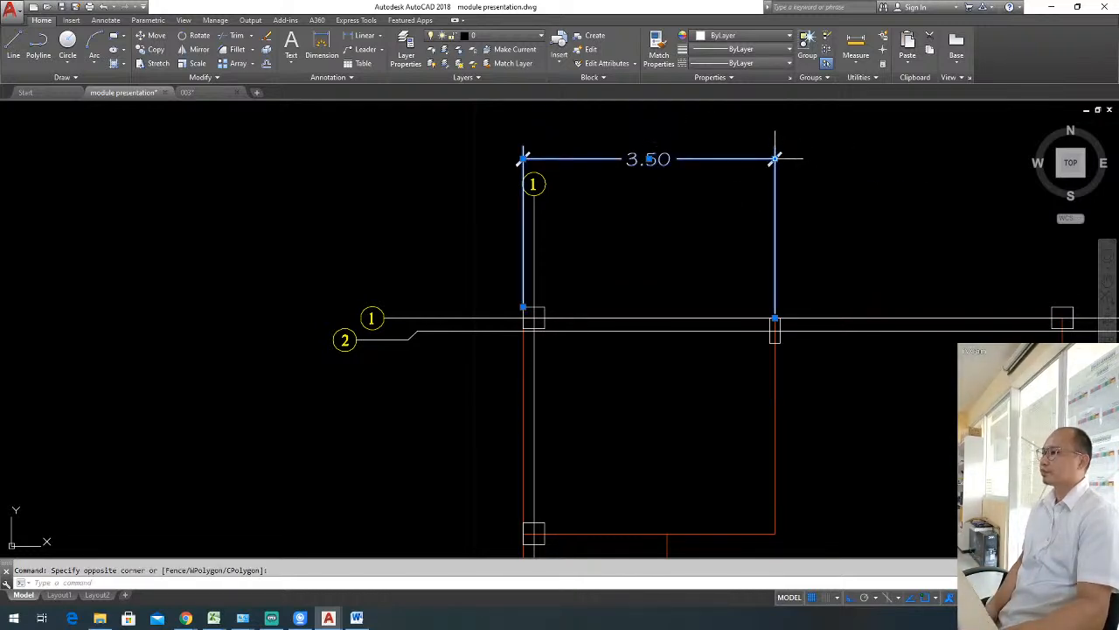
pyautogui.click(775, 159)
pyautogui.click(788, 248)
pyautogui.press('Escape')
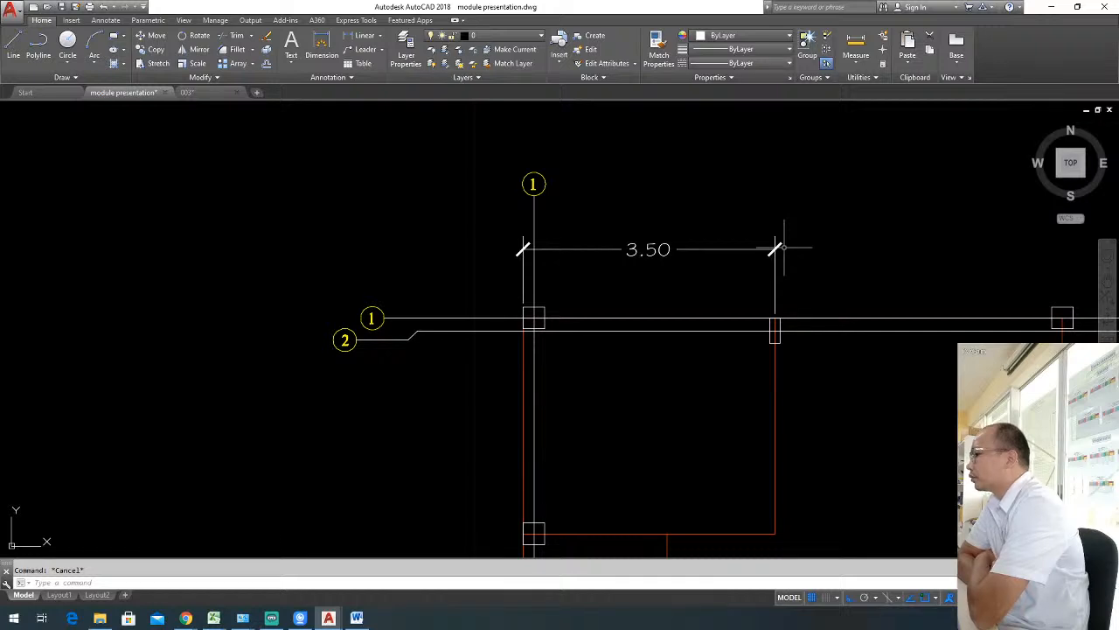
pyautogui.scroll(-5, 685, 280)
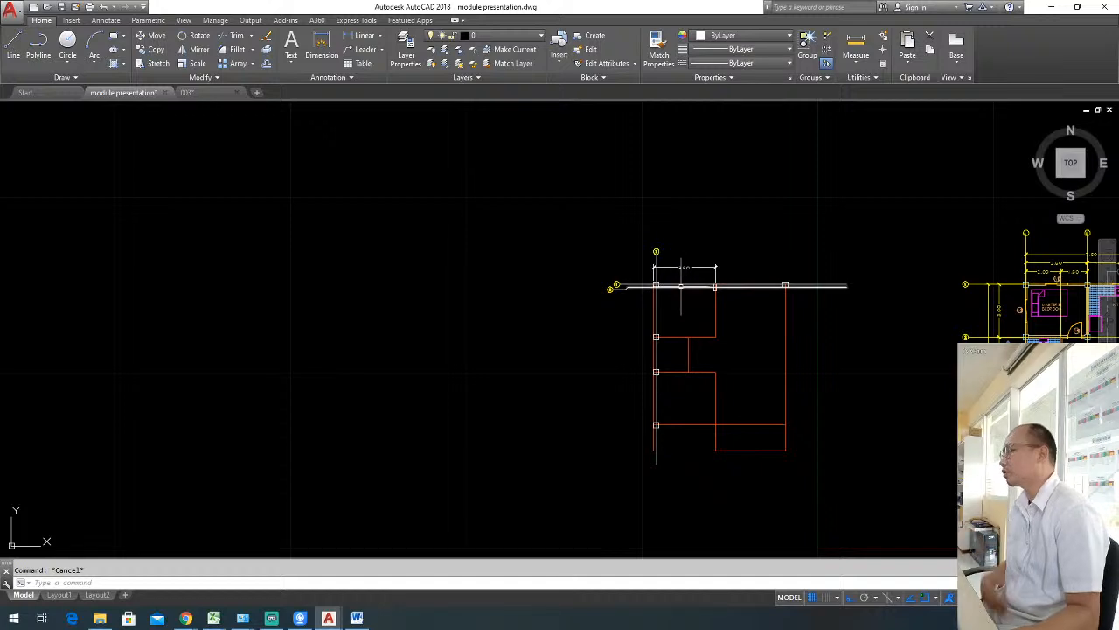
pyautogui.scroll(2, 681, 286)
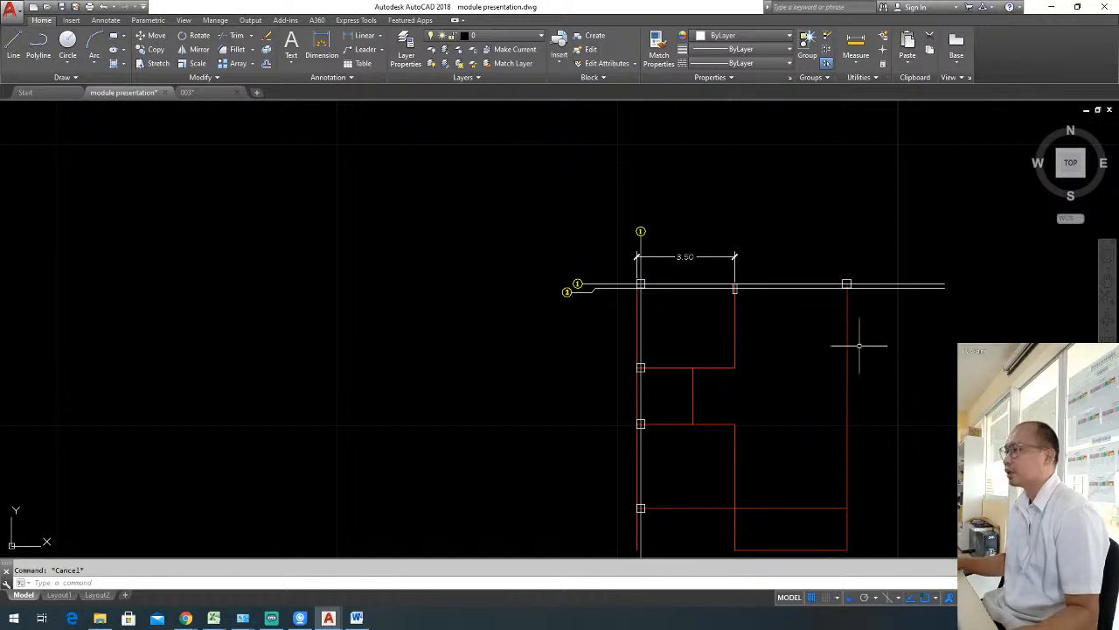
pyautogui.moveTo(931, 346); pyautogui.dragTo(667, 305, button='middle')
pyautogui.scroll(-3, 667, 306)
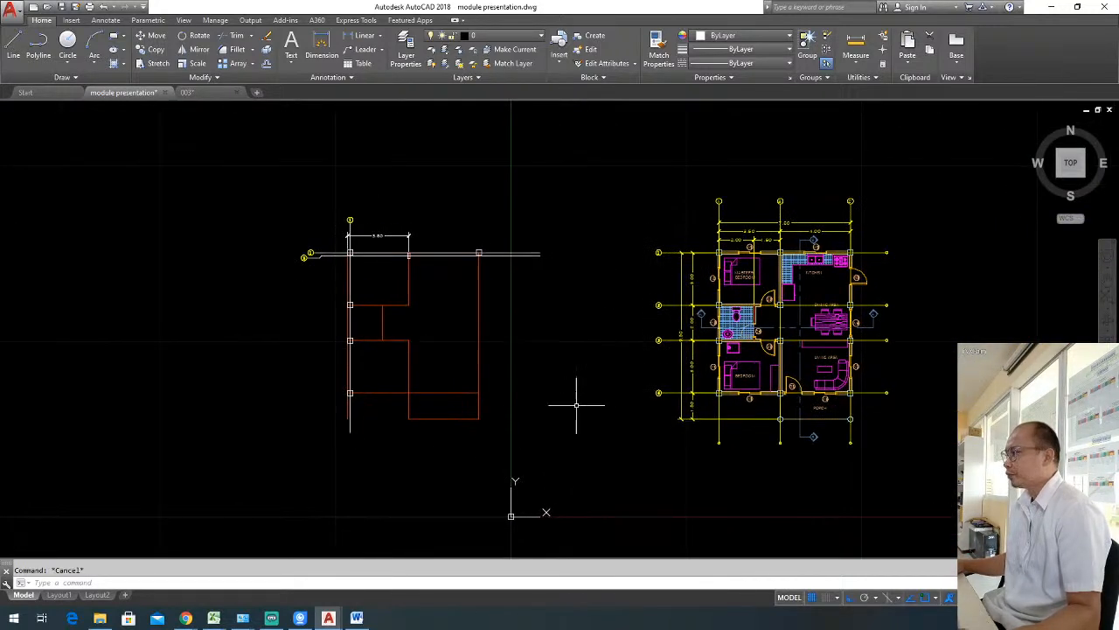
pyautogui.click(580, 399)
pyautogui.click(270, 201)
pyautogui.press('Escape')
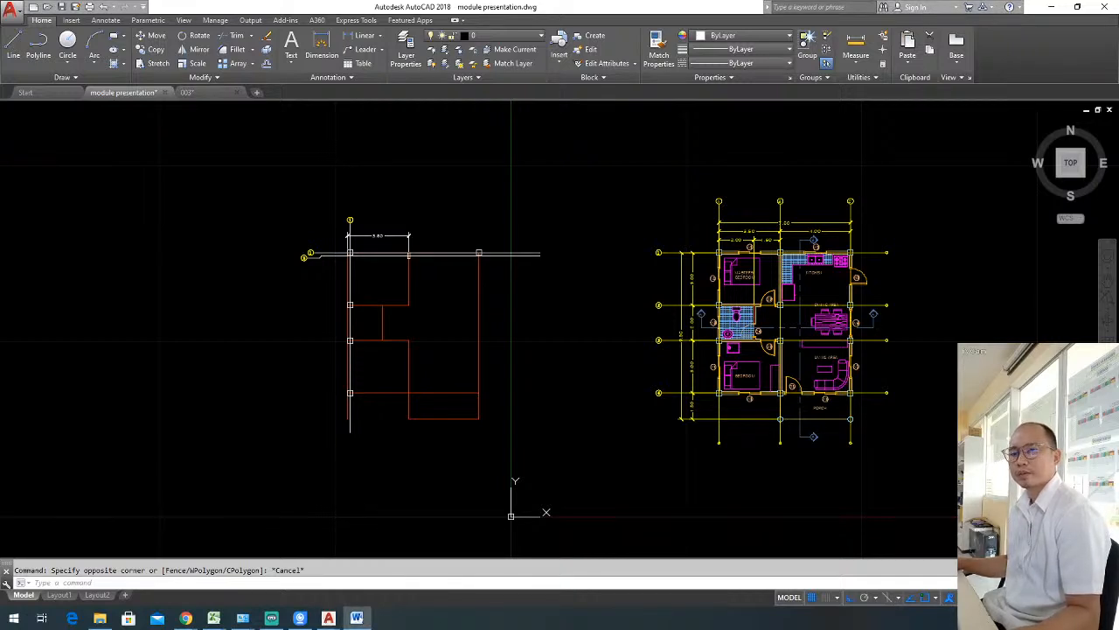
pyautogui.moveTo(933, 416)
pyautogui.mouseDown(button='middle')
pyautogui.moveTo(919, 397)
pyautogui.moveTo(790, 349)
pyautogui.mouseUp(button='middle')
pyautogui.press('Escape')
# Copy the PORCH label from the floor plan into the empty space below the grid lines, with ortho off.
pyautogui.scroll(4, 726, 315)
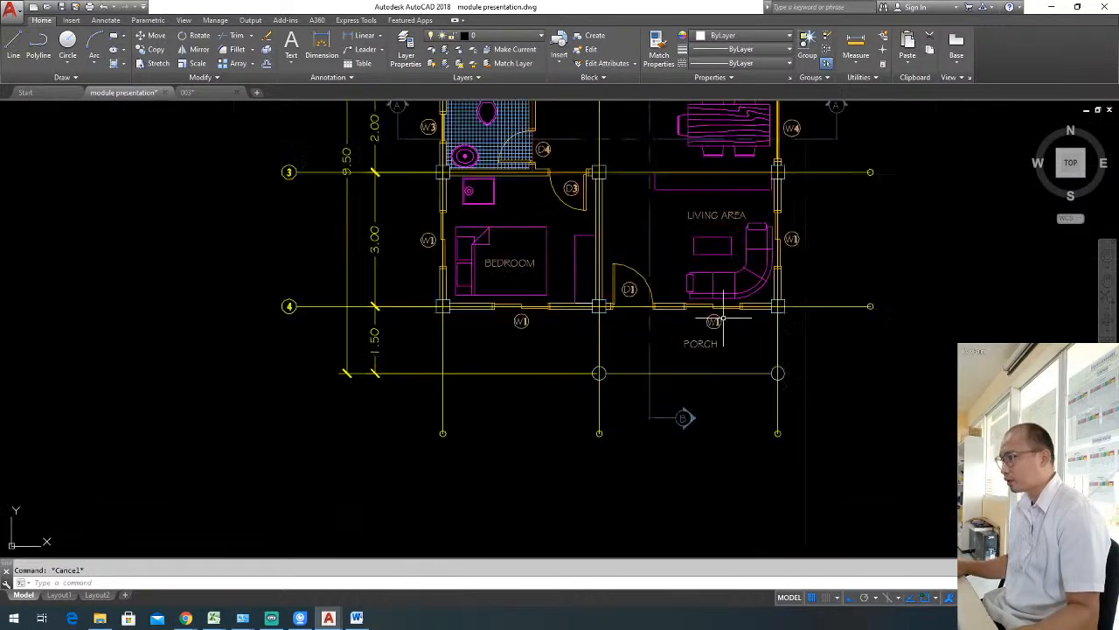
pyautogui.click(680, 350)
pyautogui.write('co')
pyautogui.press('Return')
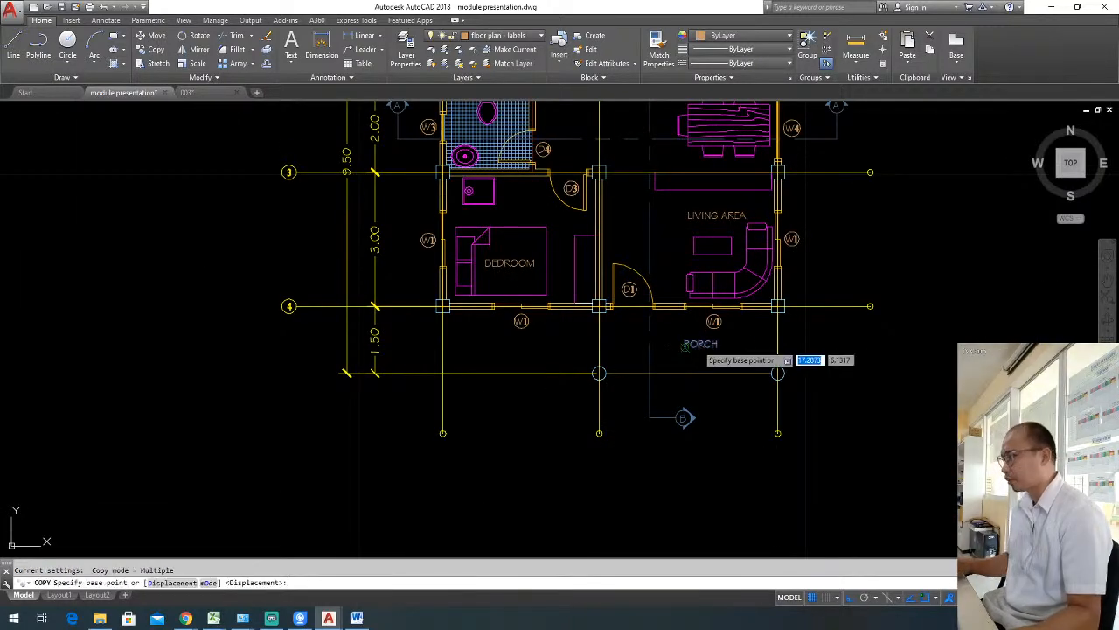
pyautogui.click(685, 347)
pyautogui.moveTo(691, 420); pyautogui.dragTo(862, 260, button='middle')
pyautogui.press('F8')
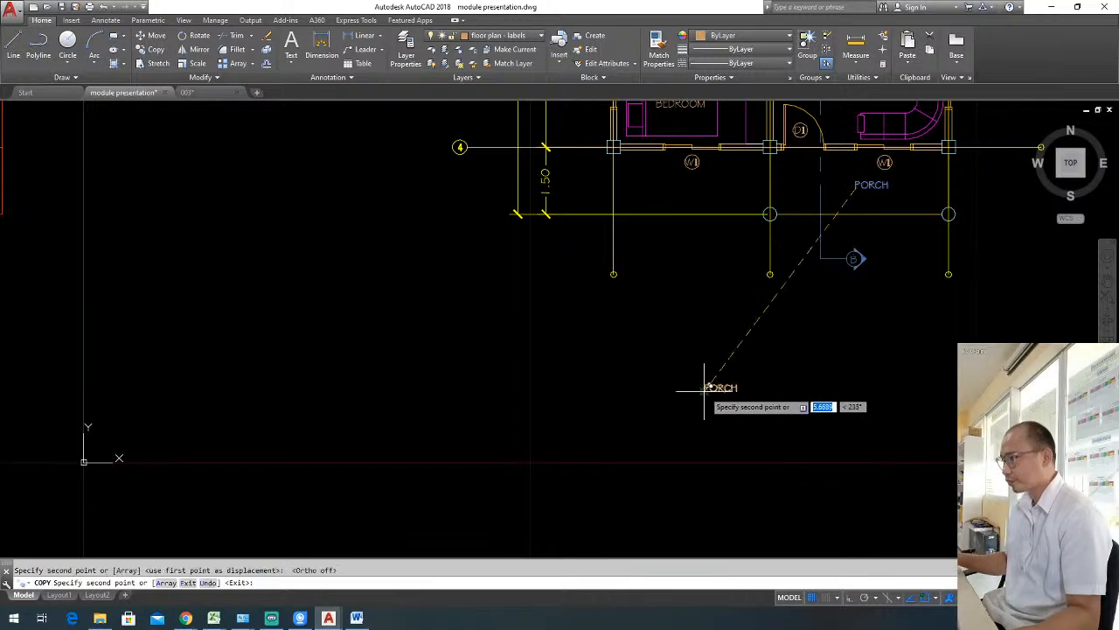
pyautogui.click(712, 385)
# Replace the text of the copied label with FLOOR PLAN.
pyautogui.doubleClick(719, 387)
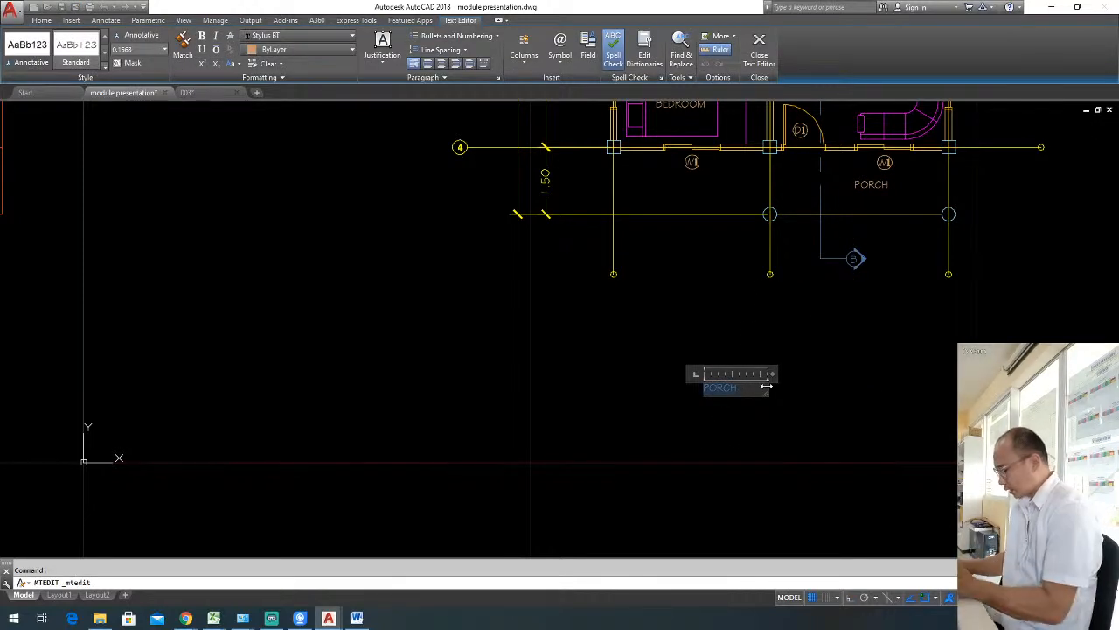
pyautogui.press('Delete')
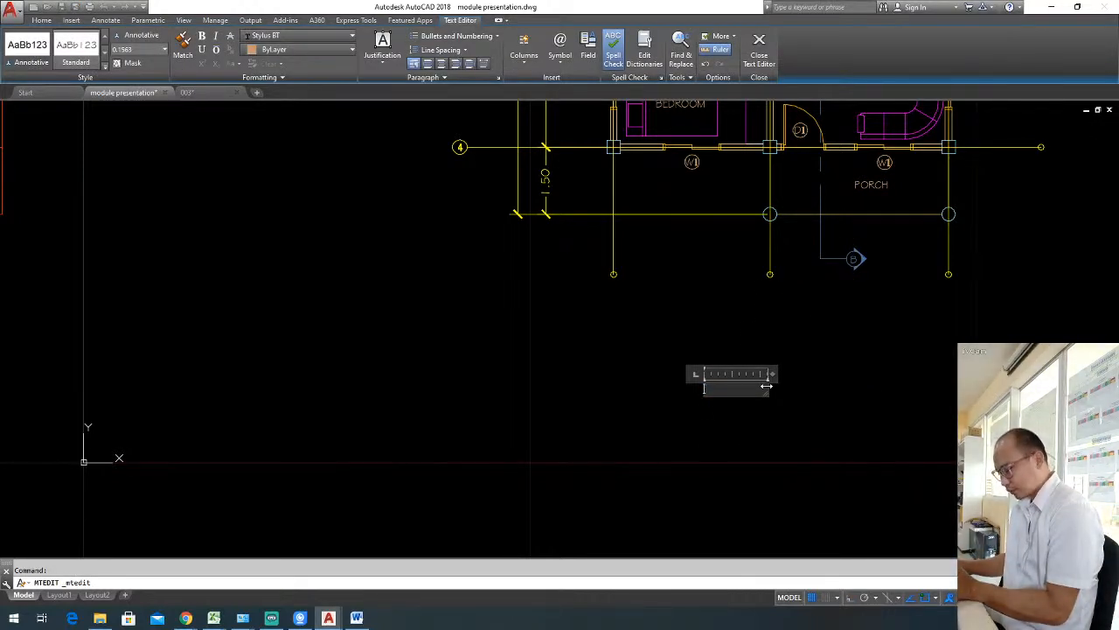
pyautogui.write('GLOOR PLA')
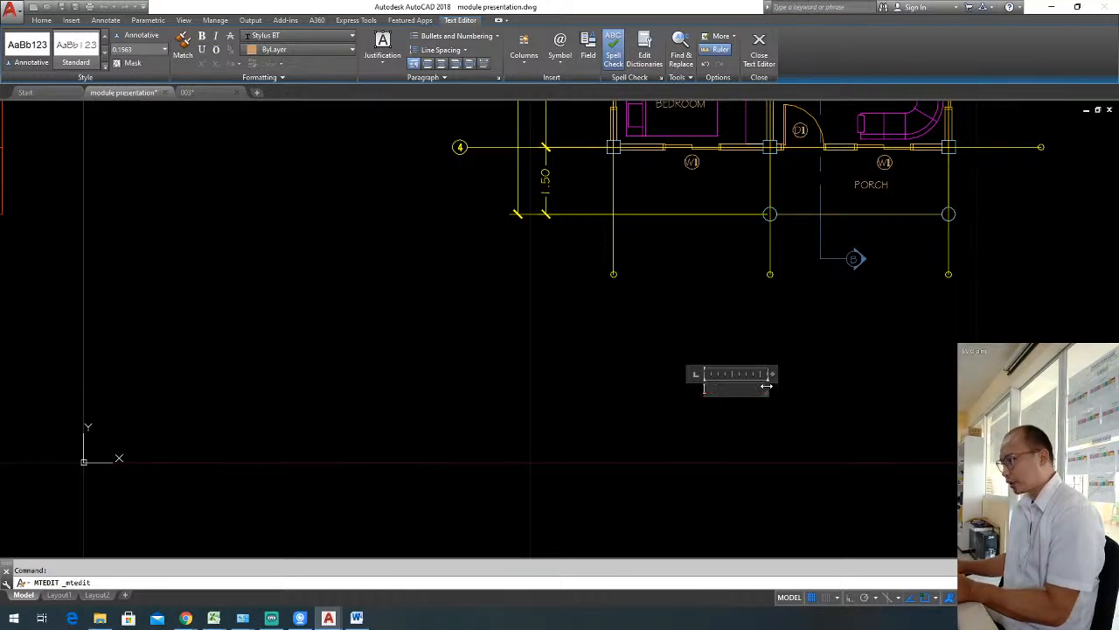
pyautogui.write('FLOOR PLA')
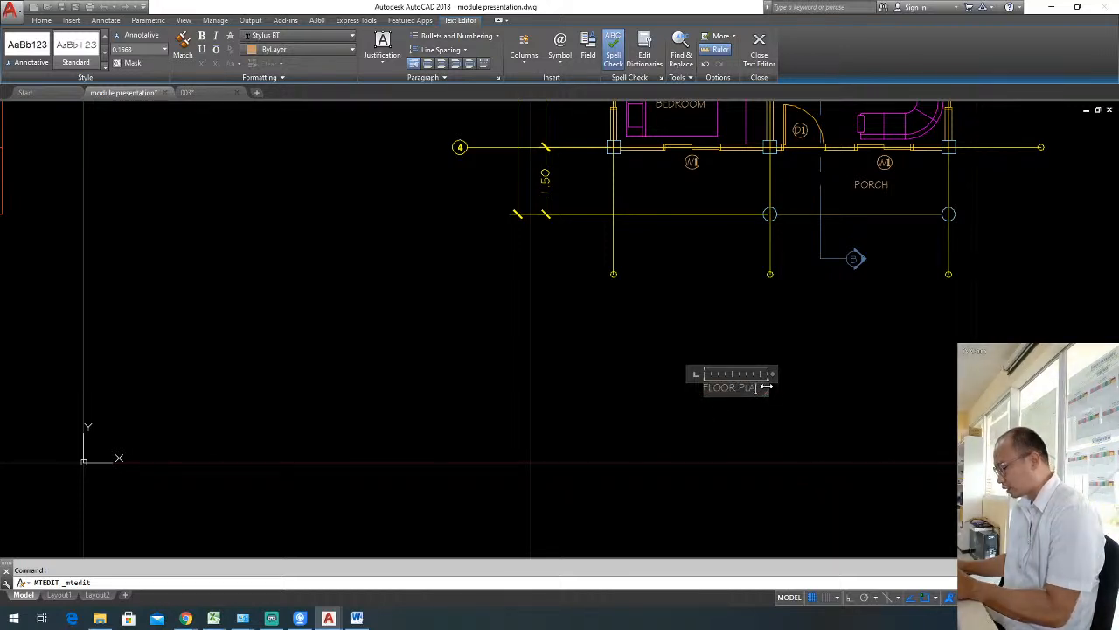
pyautogui.write('N')
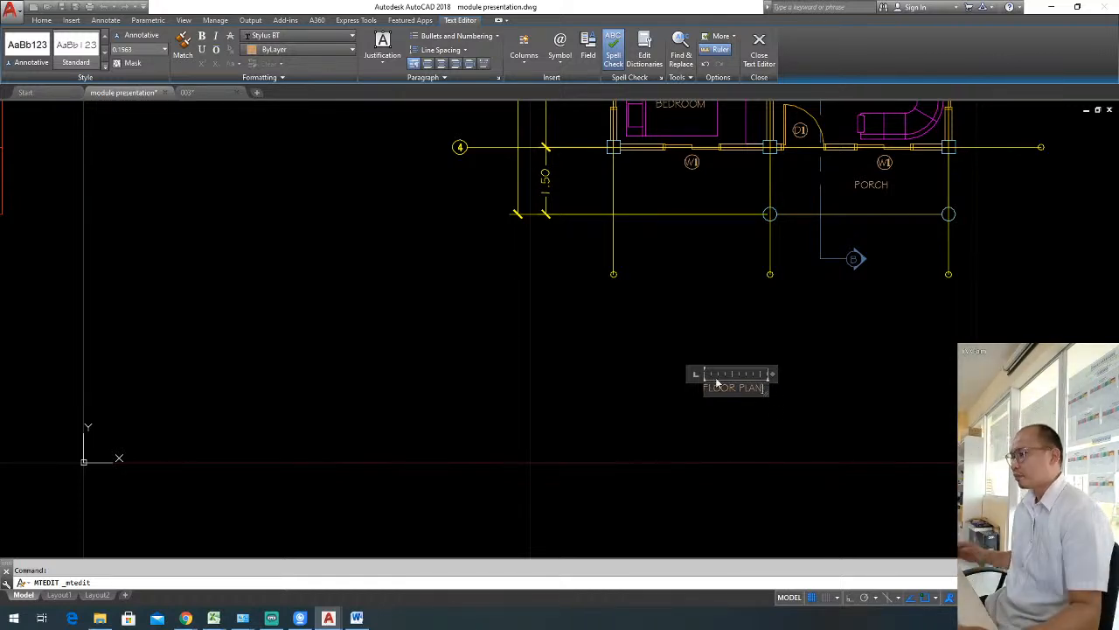
pyautogui.click(780, 398)
# Scale the FLOOR PLAN text by a factor of 3.
pyautogui.click(750, 388)
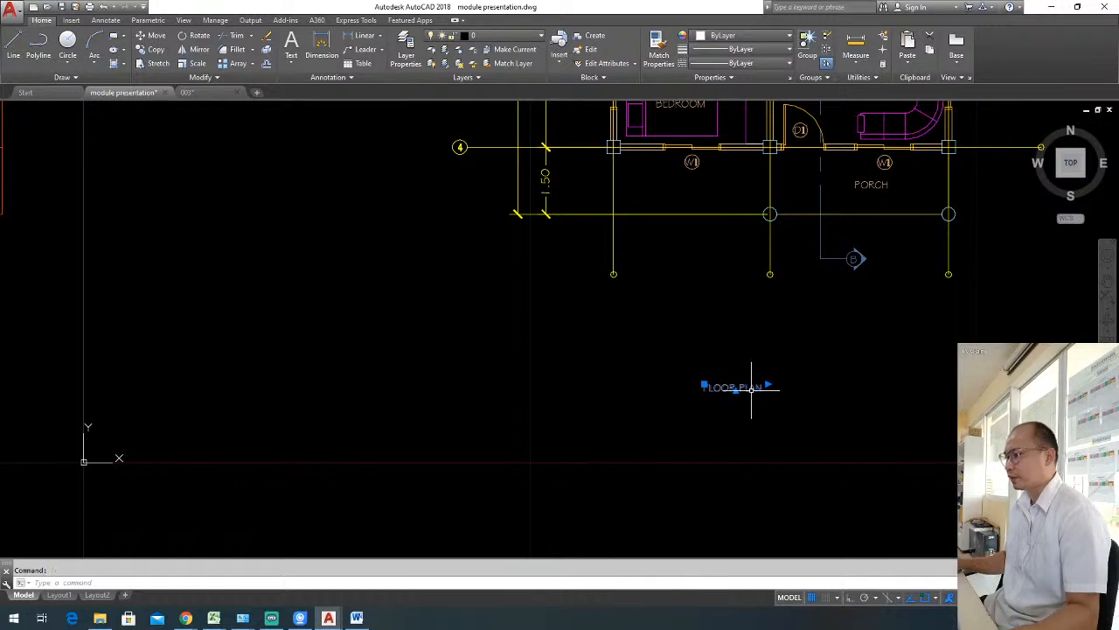
pyautogui.write('sc')
pyautogui.press('Return')
pyautogui.click(715, 401)
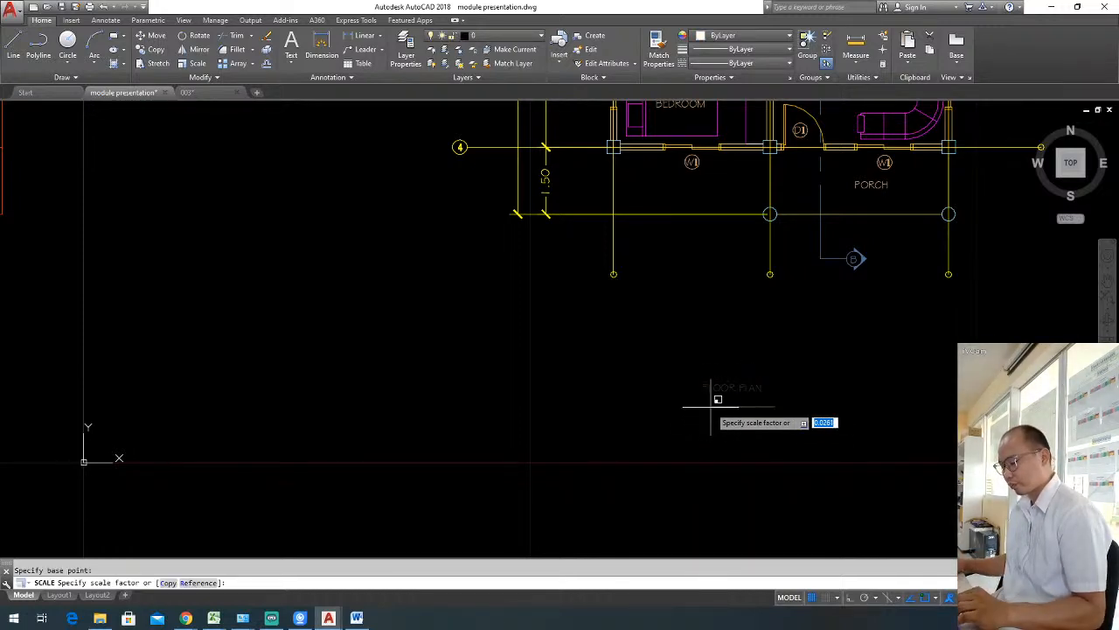
pyautogui.press('BackSpace')
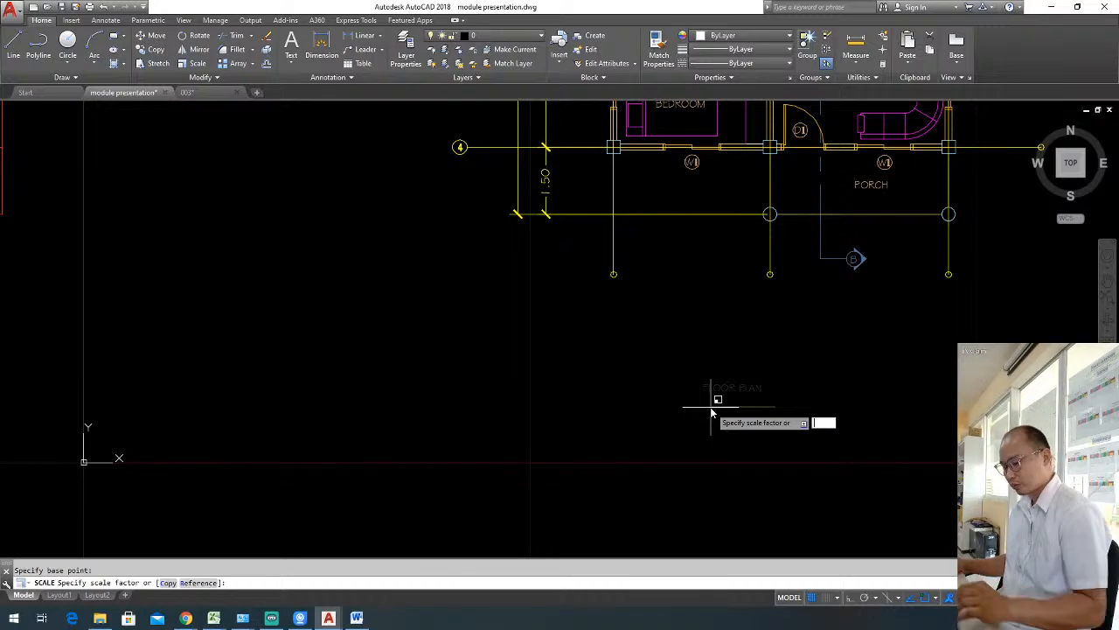
pyautogui.write('3')
pyautogui.press('Return')
# Widen the text box of the FLOOR PLAN title so that both words fit on one line.
pyautogui.click(756, 400)
pyautogui.click(705, 357)
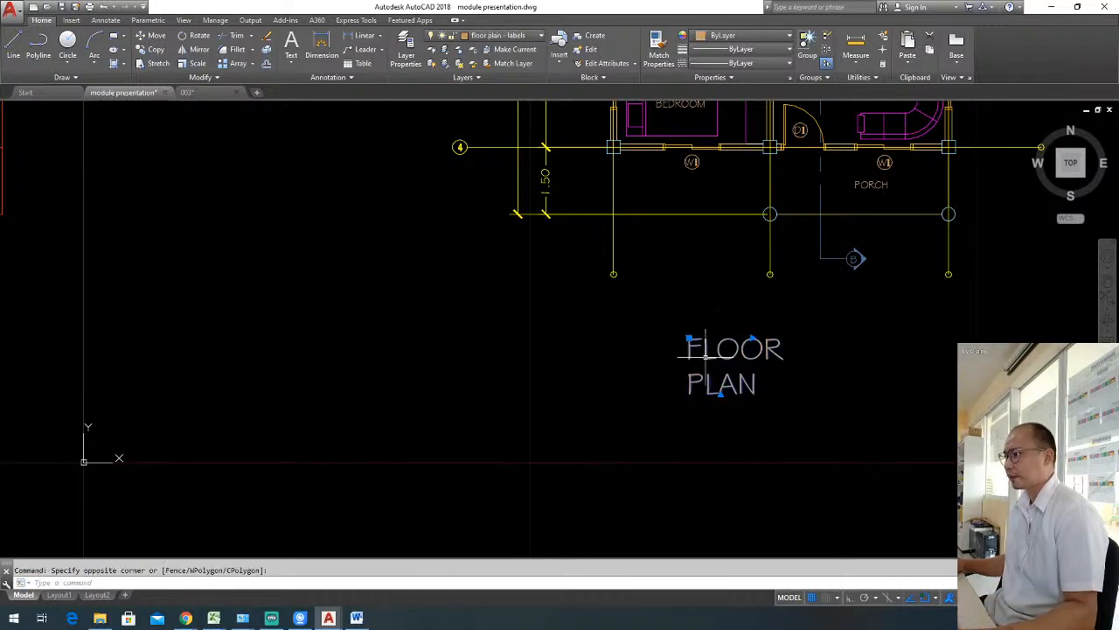
pyautogui.click(751, 337)
pyautogui.click(905, 344)
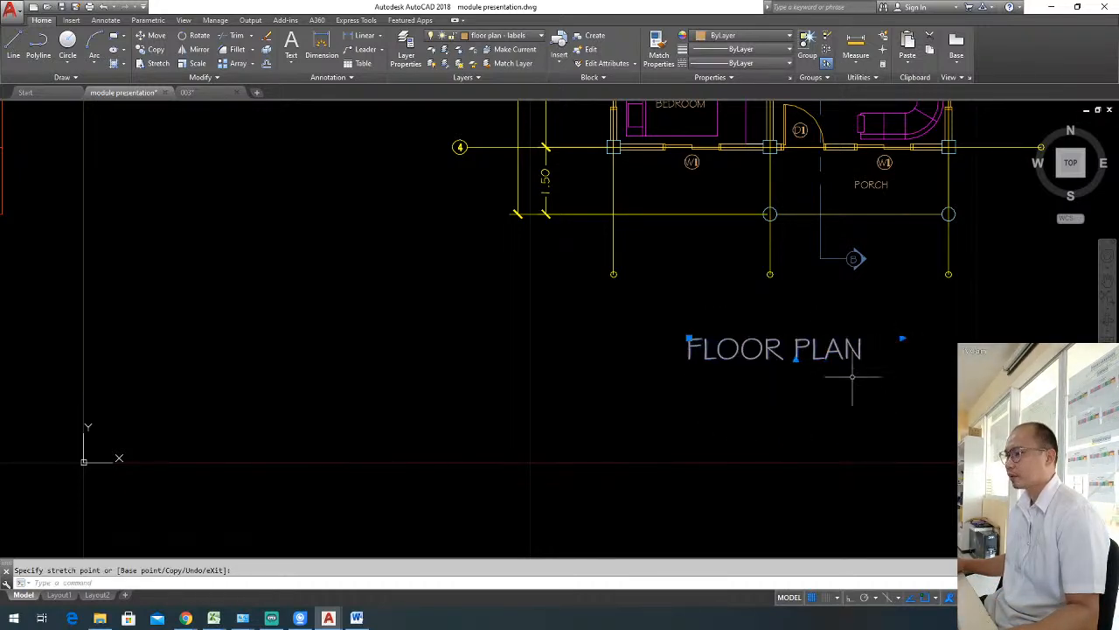
pyautogui.scroll(-4, 811, 383)
pyautogui.scroll(4, 796, 392)
pyautogui.press('Escape')
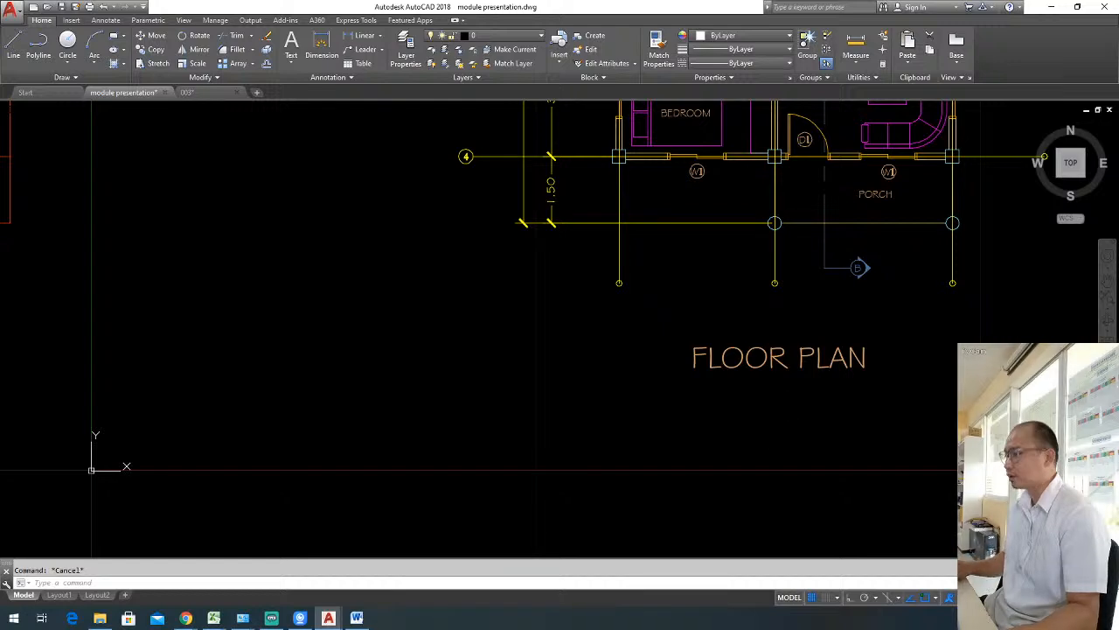
# Draw a horizontal line about 5.7 units long beneath the FLOOR PLAN title, extending past both ends of the text.
pyautogui.write('l')
pyautogui.press('Return')
pyautogui.click(635, 378)
pyautogui.press('F8')
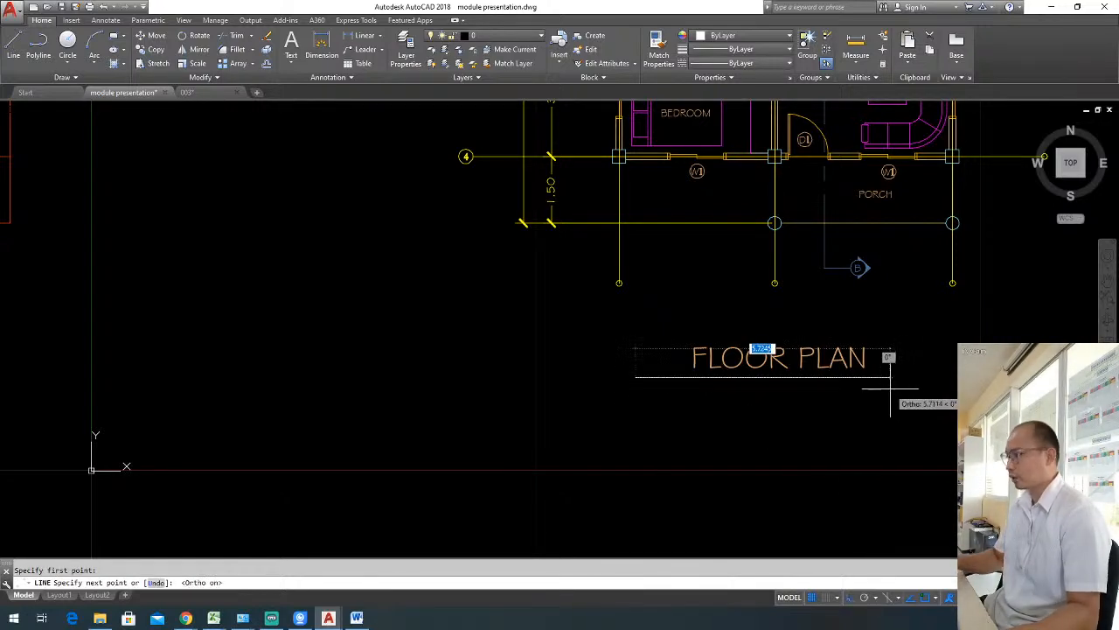
pyautogui.click(895, 385)
pyautogui.press('Return')
pyautogui.moveTo(802, 399); pyautogui.dragTo(811, 379, button='middle')
pyautogui.click(816, 333)
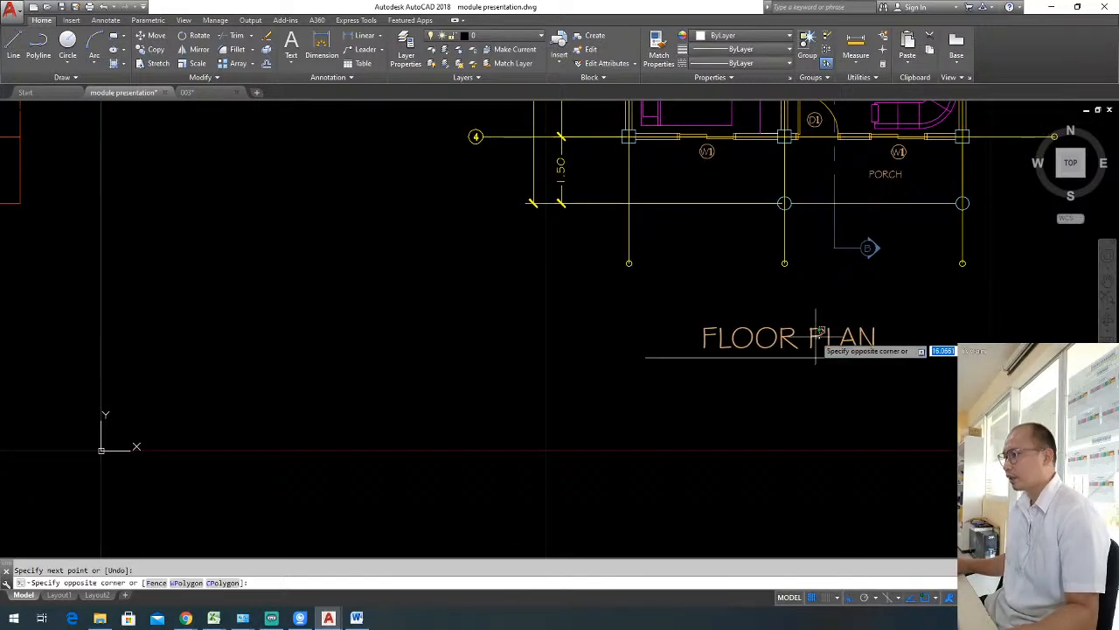
pyautogui.press('Escape')
# Copy the PORCH label to just beneath the title underline, aligned with the start of FLOOR PLAN.
pyautogui.click(893, 186)
pyautogui.click(890, 180)
pyautogui.write('co')
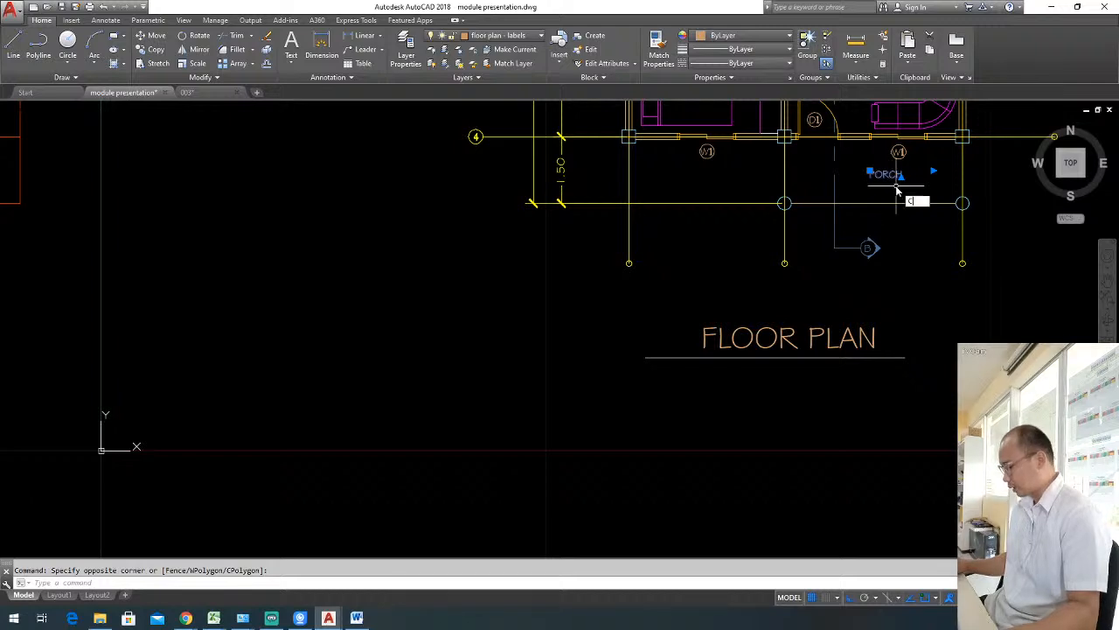
pyautogui.press('Return')
pyautogui.click(870, 175)
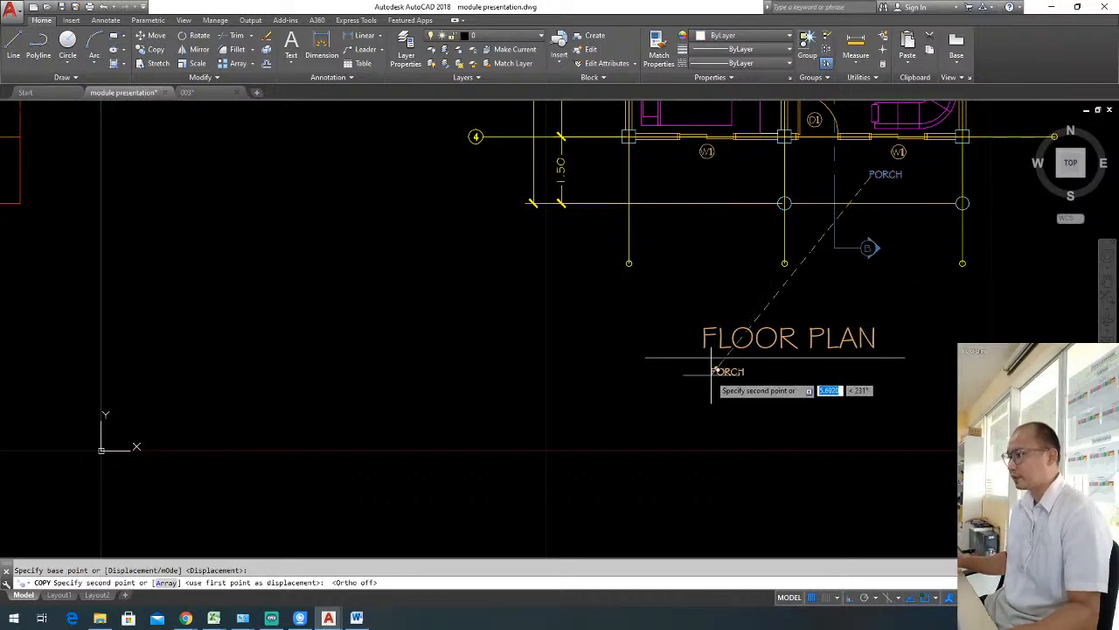
pyautogui.click(710, 370)
pyautogui.press('Return')
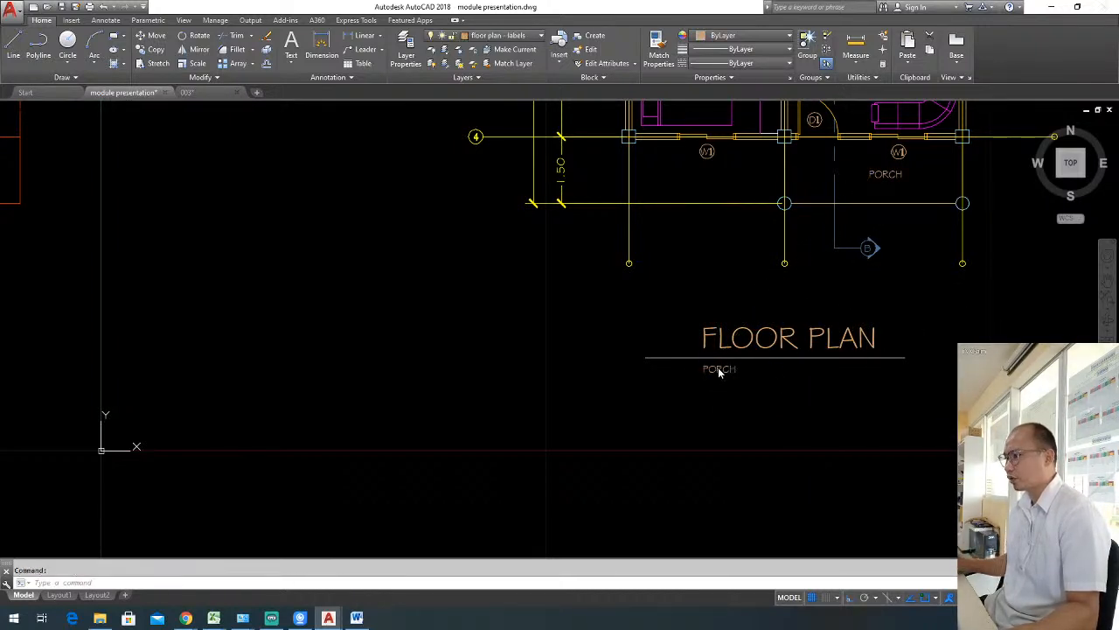
# Change the copied label to SCALE 1 : 100 and widen its text box to keep it on one line.
pyautogui.doubleClick(719, 369)
pyautogui.write('SCALE 1:')
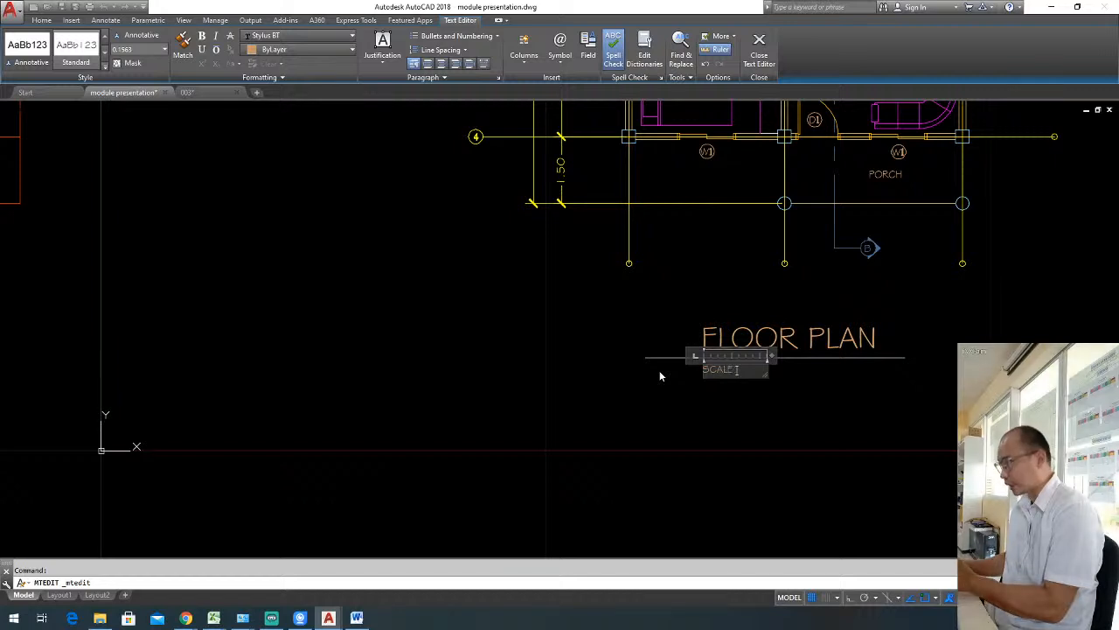
pyautogui.write('1')
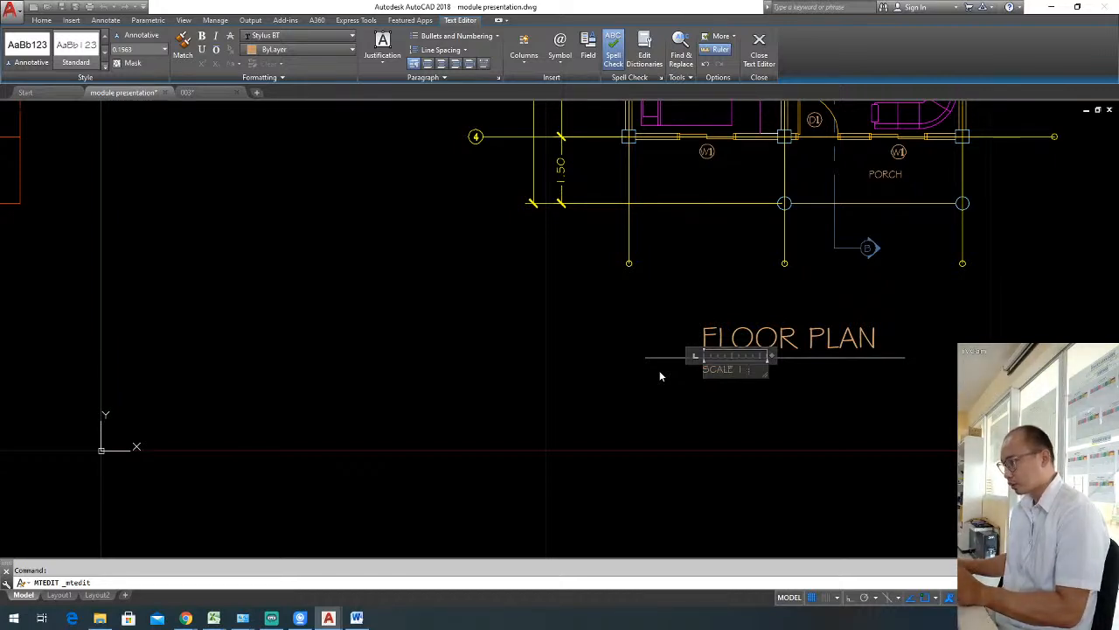
pyautogui.write('00')
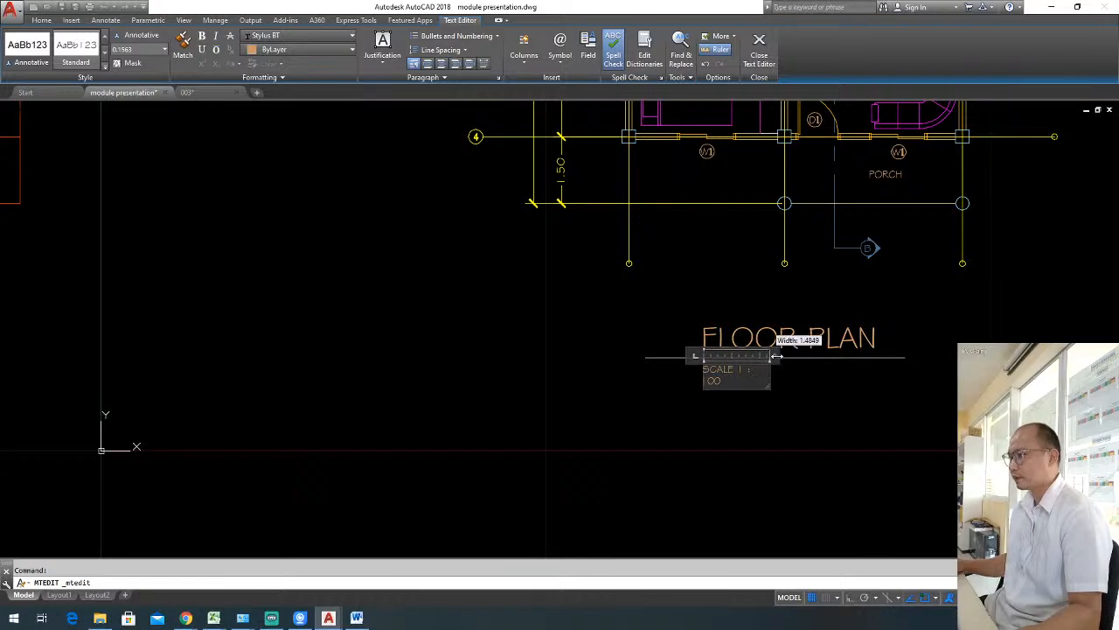
pyautogui.click(774, 401)
pyautogui.press('Escape')
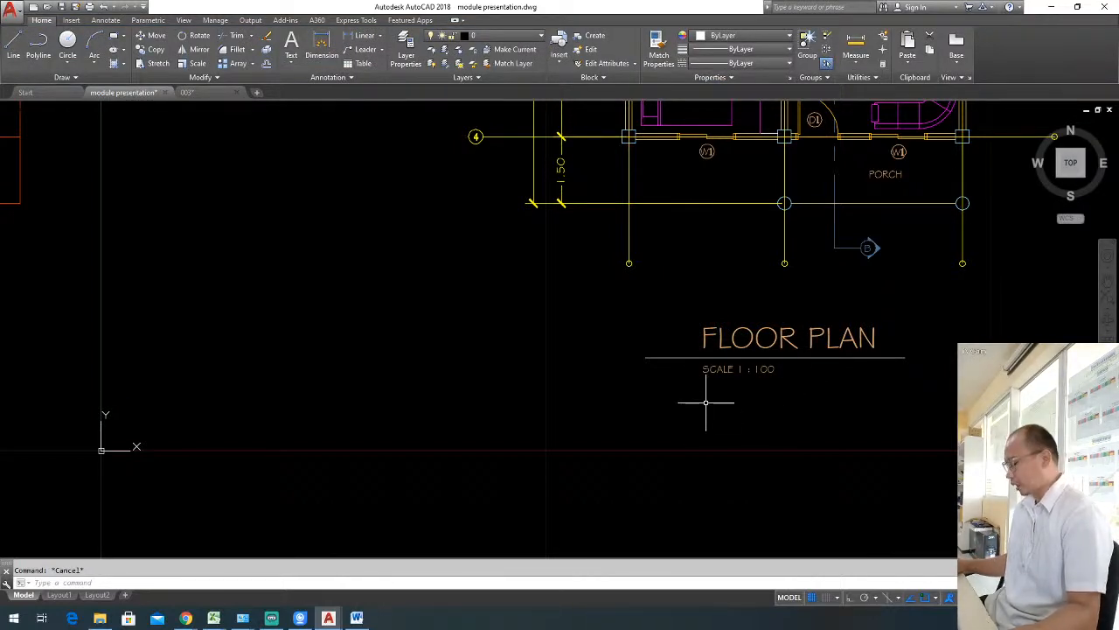
# Draw a circle of radius about 0.4 centred on the left end of the title underline.
pyautogui.scroll(2, 654, 359)
pyautogui.write('c')
pyautogui.press('Return')
pyautogui.click(640, 354)
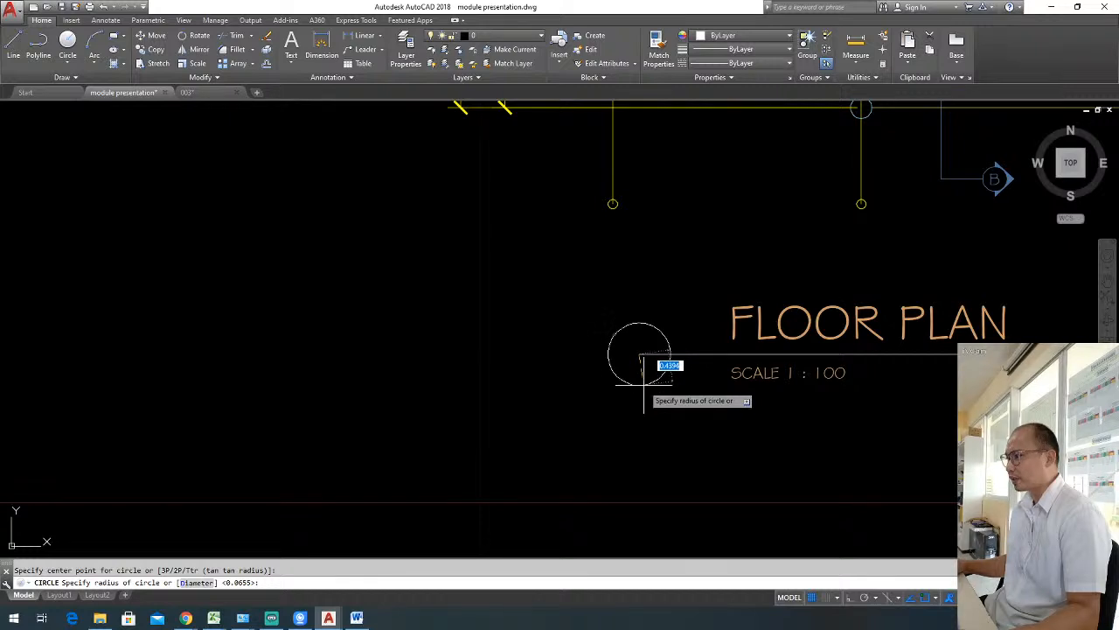
pyautogui.click(659, 375)
pyautogui.press('Escape')
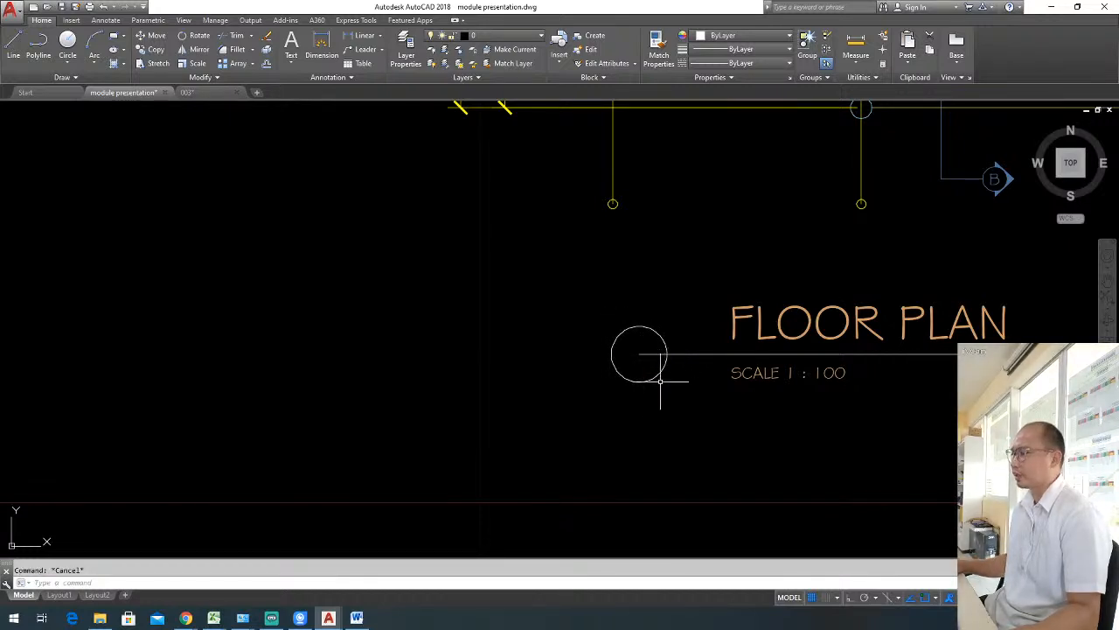
pyautogui.write('tr')
pyautogui.press('Return')
pyautogui.press('Escape')
# Move the circle right along the underline so the line's left end projects slightly beyond it.
pyautogui.click(664, 378)
pyautogui.click(653, 403)
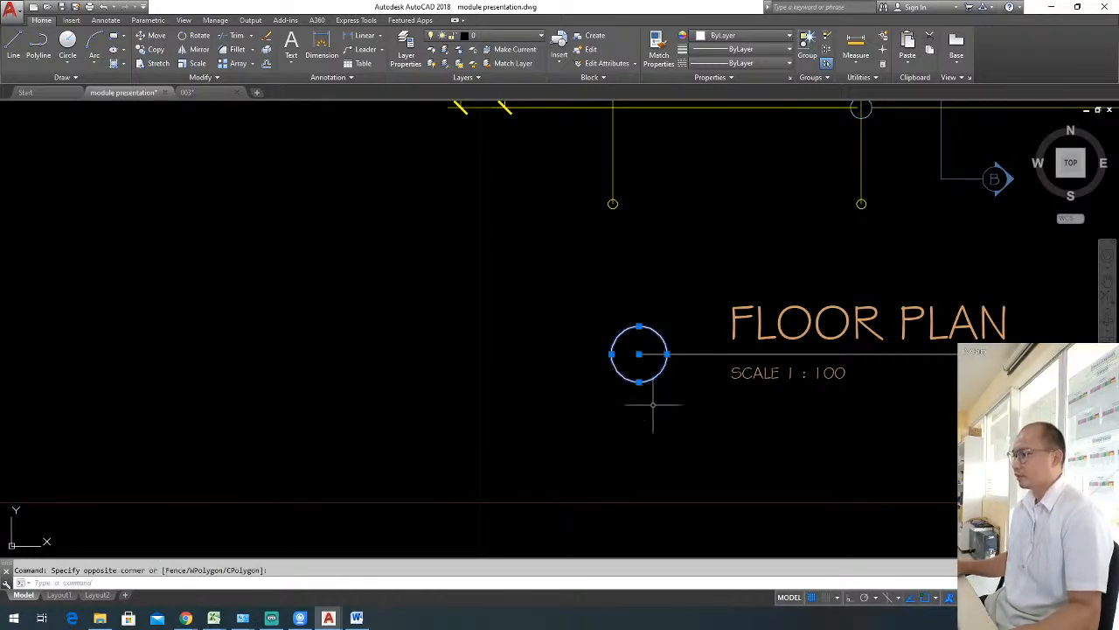
pyautogui.write('m')
pyautogui.press('Return')
pyautogui.click(645, 409)
pyautogui.click(688, 409)
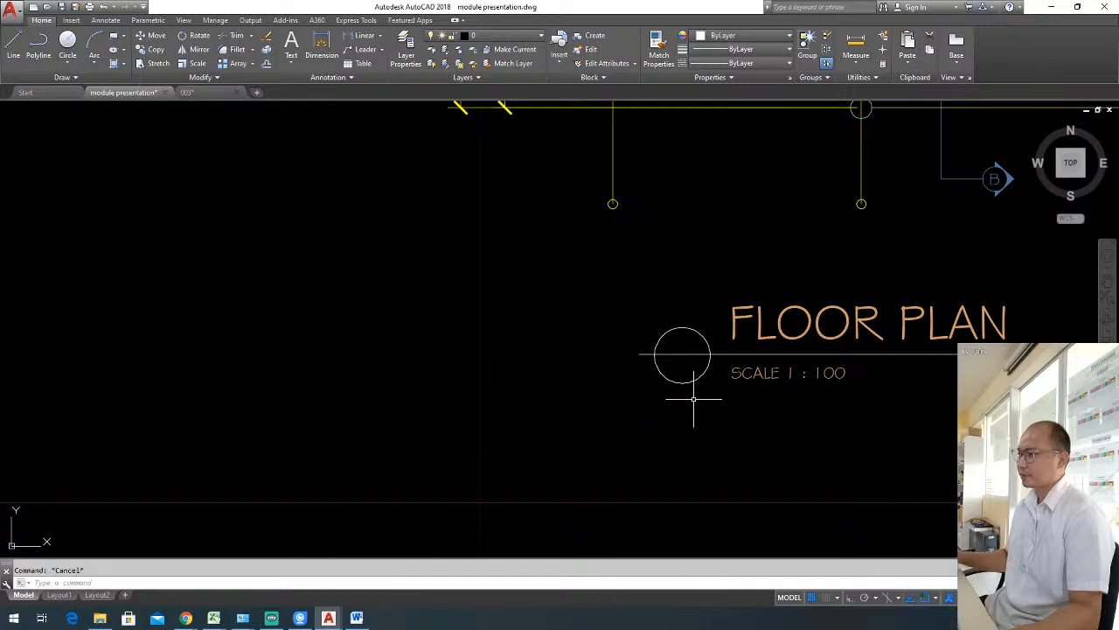
# Draw a vertical line inside the title circle from its bottom quadrant up to its centre.
pyautogui.write('l')
pyautogui.press('Return')
pyautogui.click(683, 382)
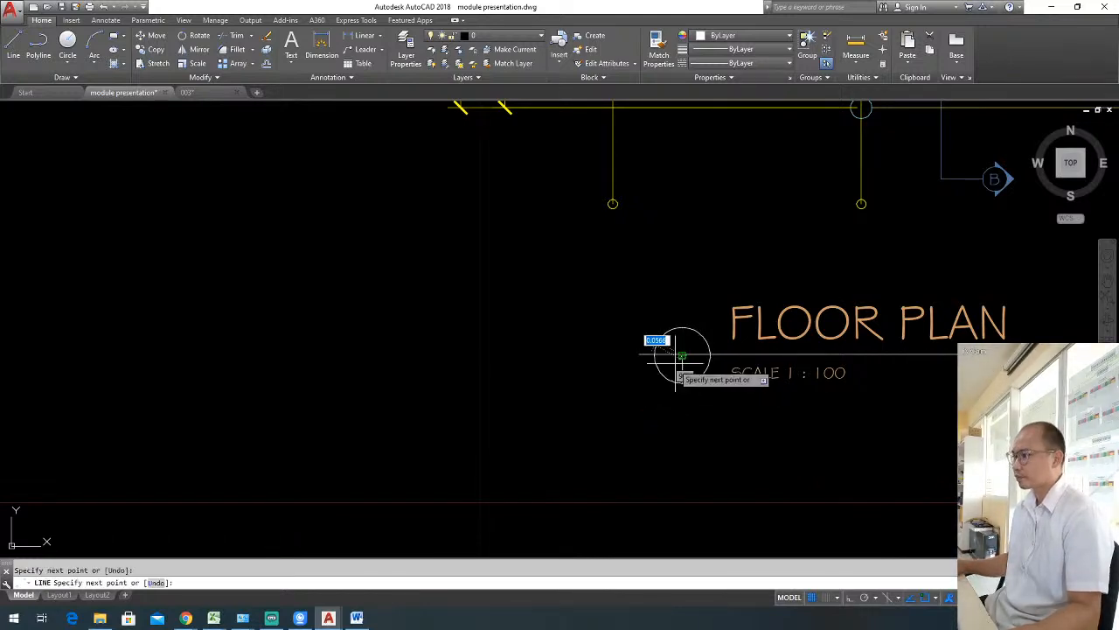
pyautogui.scroll(-3, 582, 361)
pyautogui.scroll(4, 632, 376)
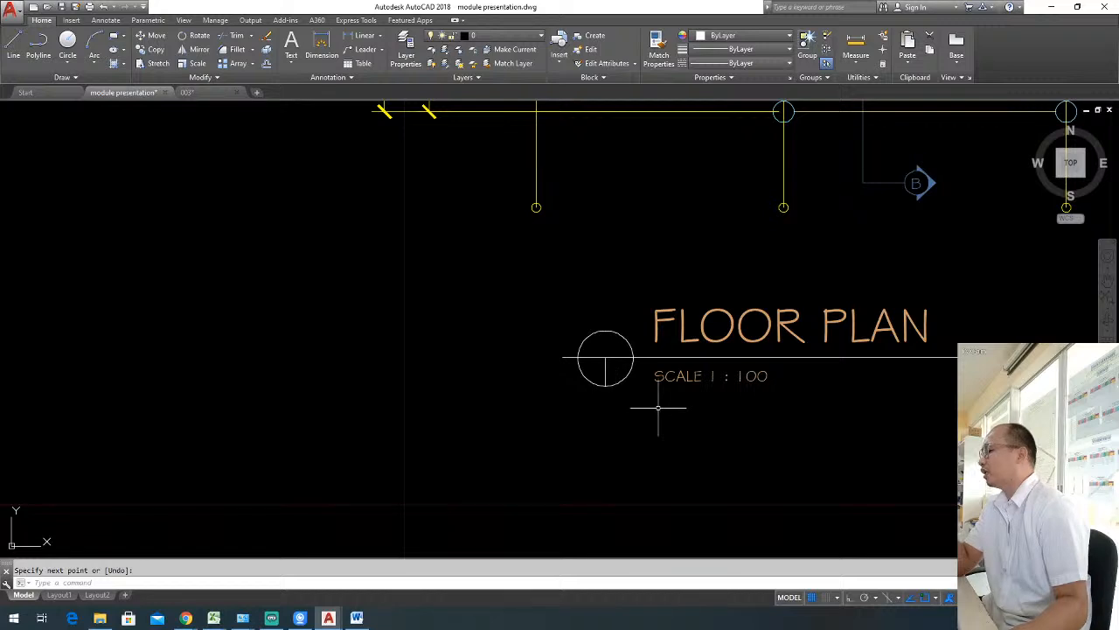
# Match the properties of the yellow 1.50 dimension onto the title circle, its vertical line and the underline.
pyautogui.scroll(-2, 620, 396)
pyautogui.moveTo(621, 396)
pyautogui.mouseDown(button='middle')
pyautogui.moveTo(578, 401)
pyautogui.moveTo(544, 424)
pyautogui.mouseUp(button='middle')
pyautogui.scroll(2, 535, 398)
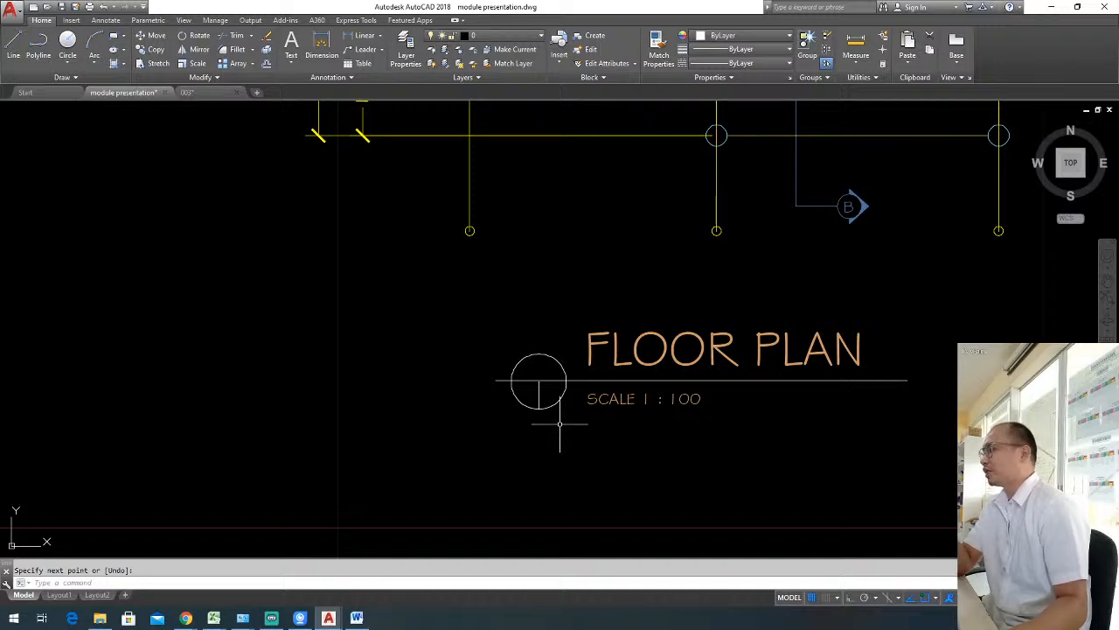
pyautogui.press('Escape')
pyautogui.write('ma')
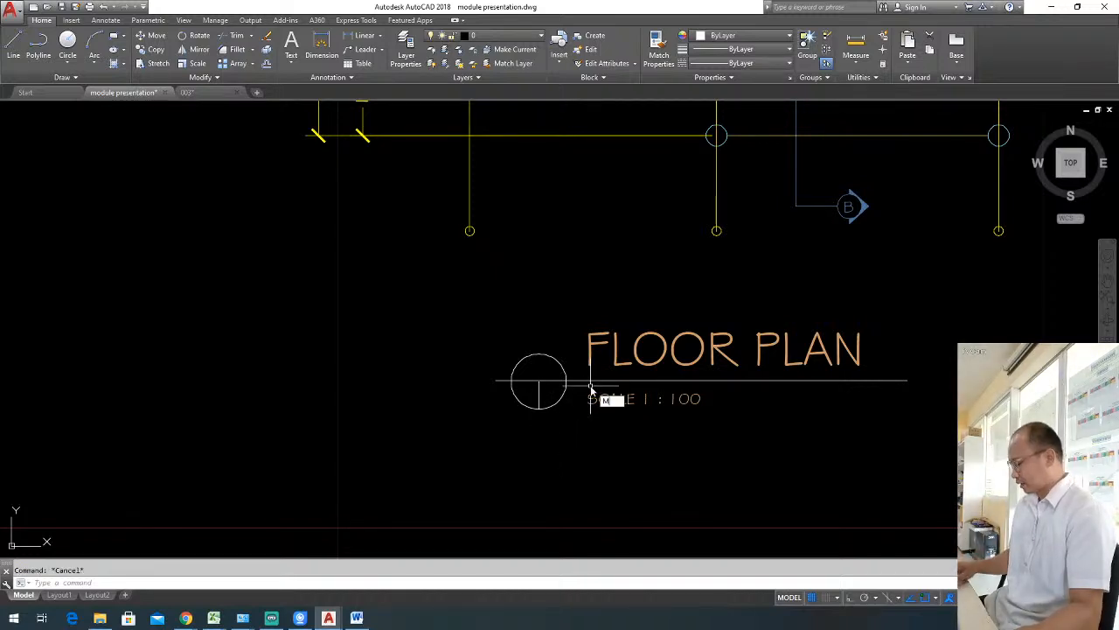
pyautogui.press('Return')
pyautogui.click(503, 134)
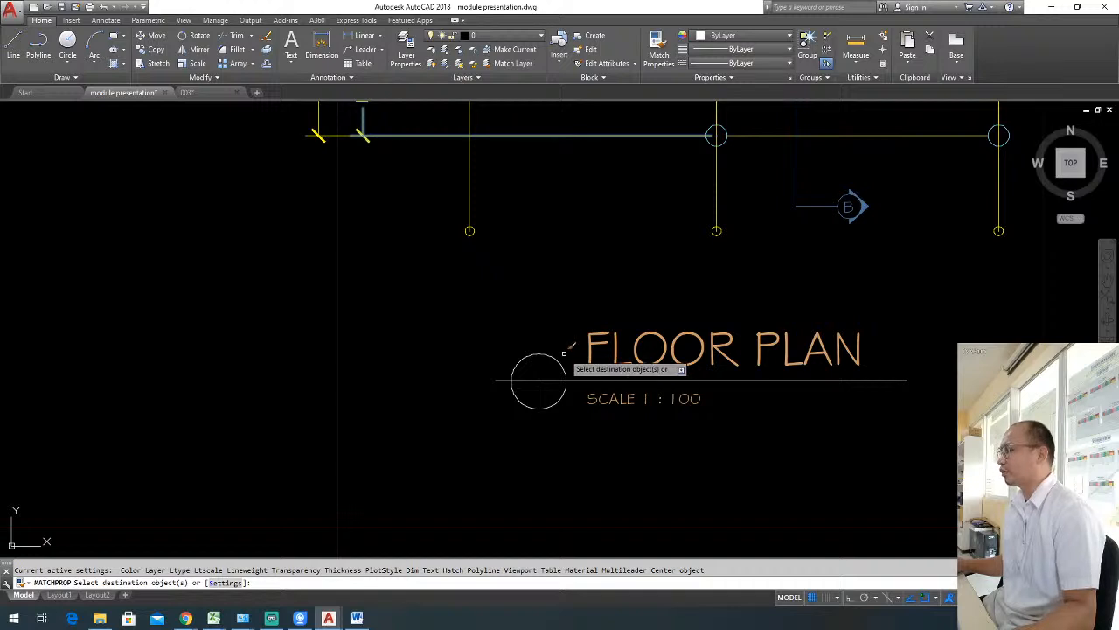
pyautogui.click(564, 411)
pyautogui.click(490, 319)
pyautogui.press('Escape')
# Zoom to a window around the whole floor plan and its title to review the finished sheet content.
pyautogui.scroll(-2, 662, 398)
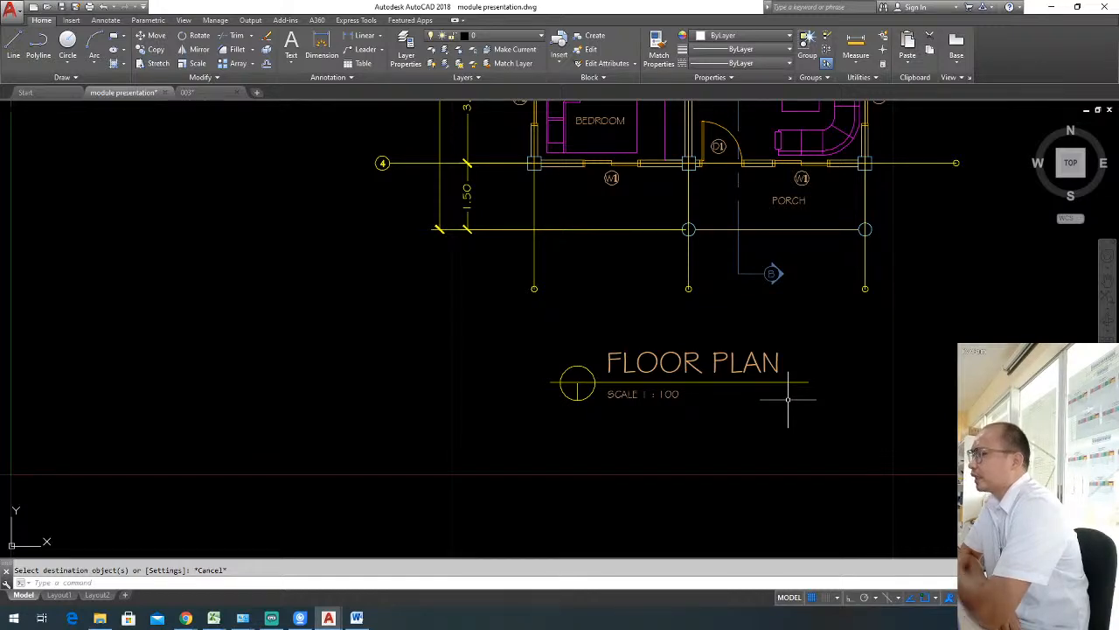
pyautogui.scroll(-2, 697, 418)
pyautogui.scroll(2, 730, 364)
pyautogui.moveTo(730, 360); pyautogui.dragTo(671, 446, button='middle')
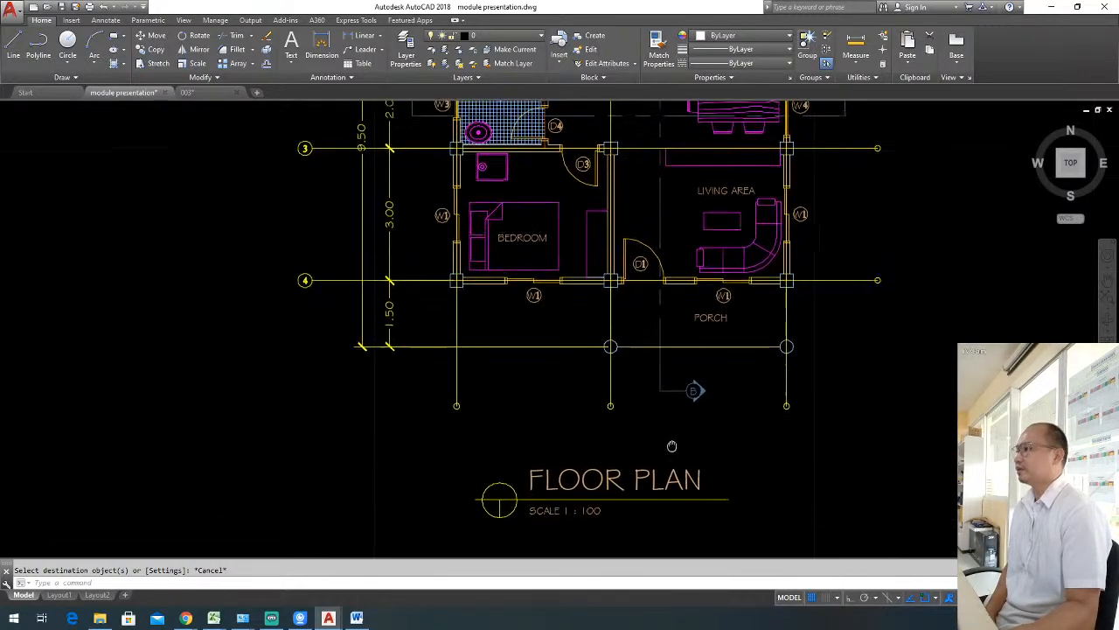
pyautogui.scroll(-2, 668, 435)
pyautogui.moveTo(680, 400); pyautogui.dragTo(618, 462, button='middle')
pyautogui.scroll(-2, 633, 440)
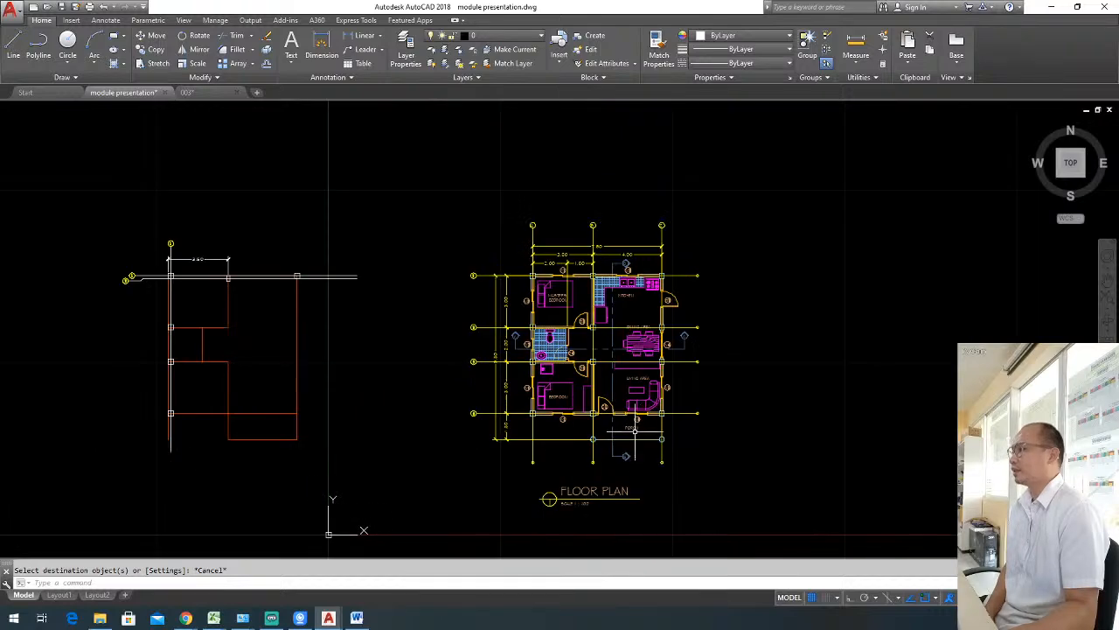
pyautogui.write('z')
pyautogui.press('Return')
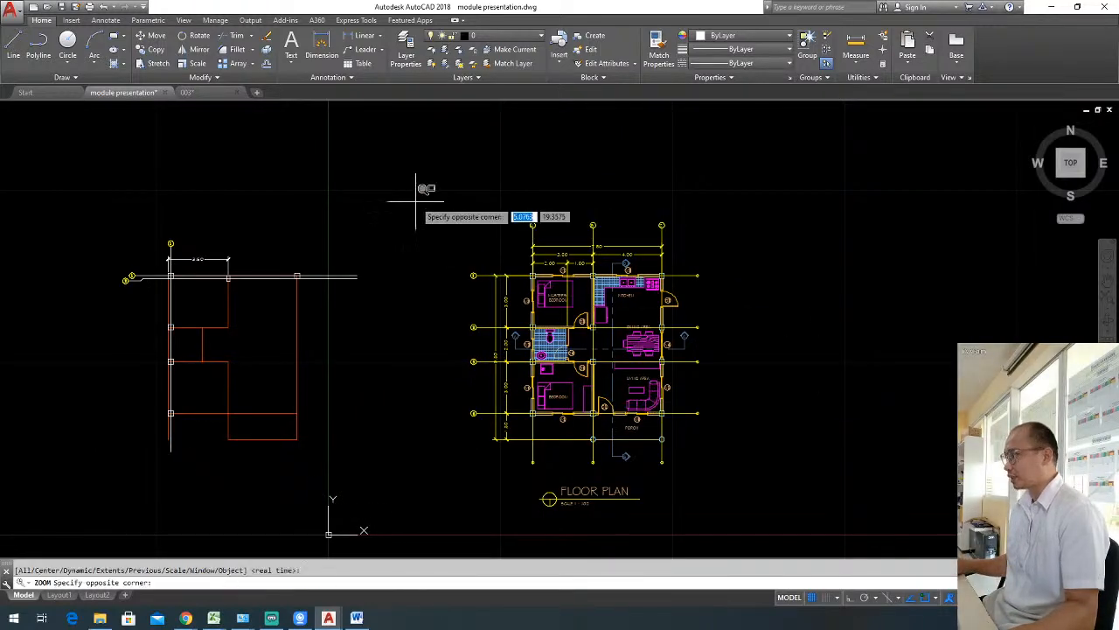
pyautogui.click(415, 201)
pyautogui.click(742, 517)
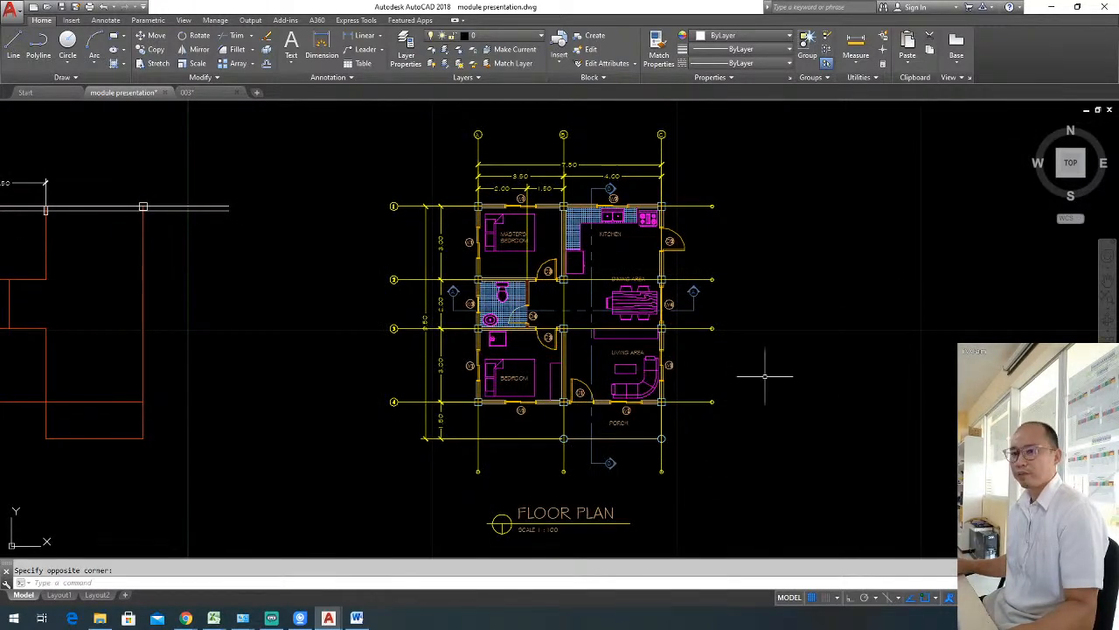